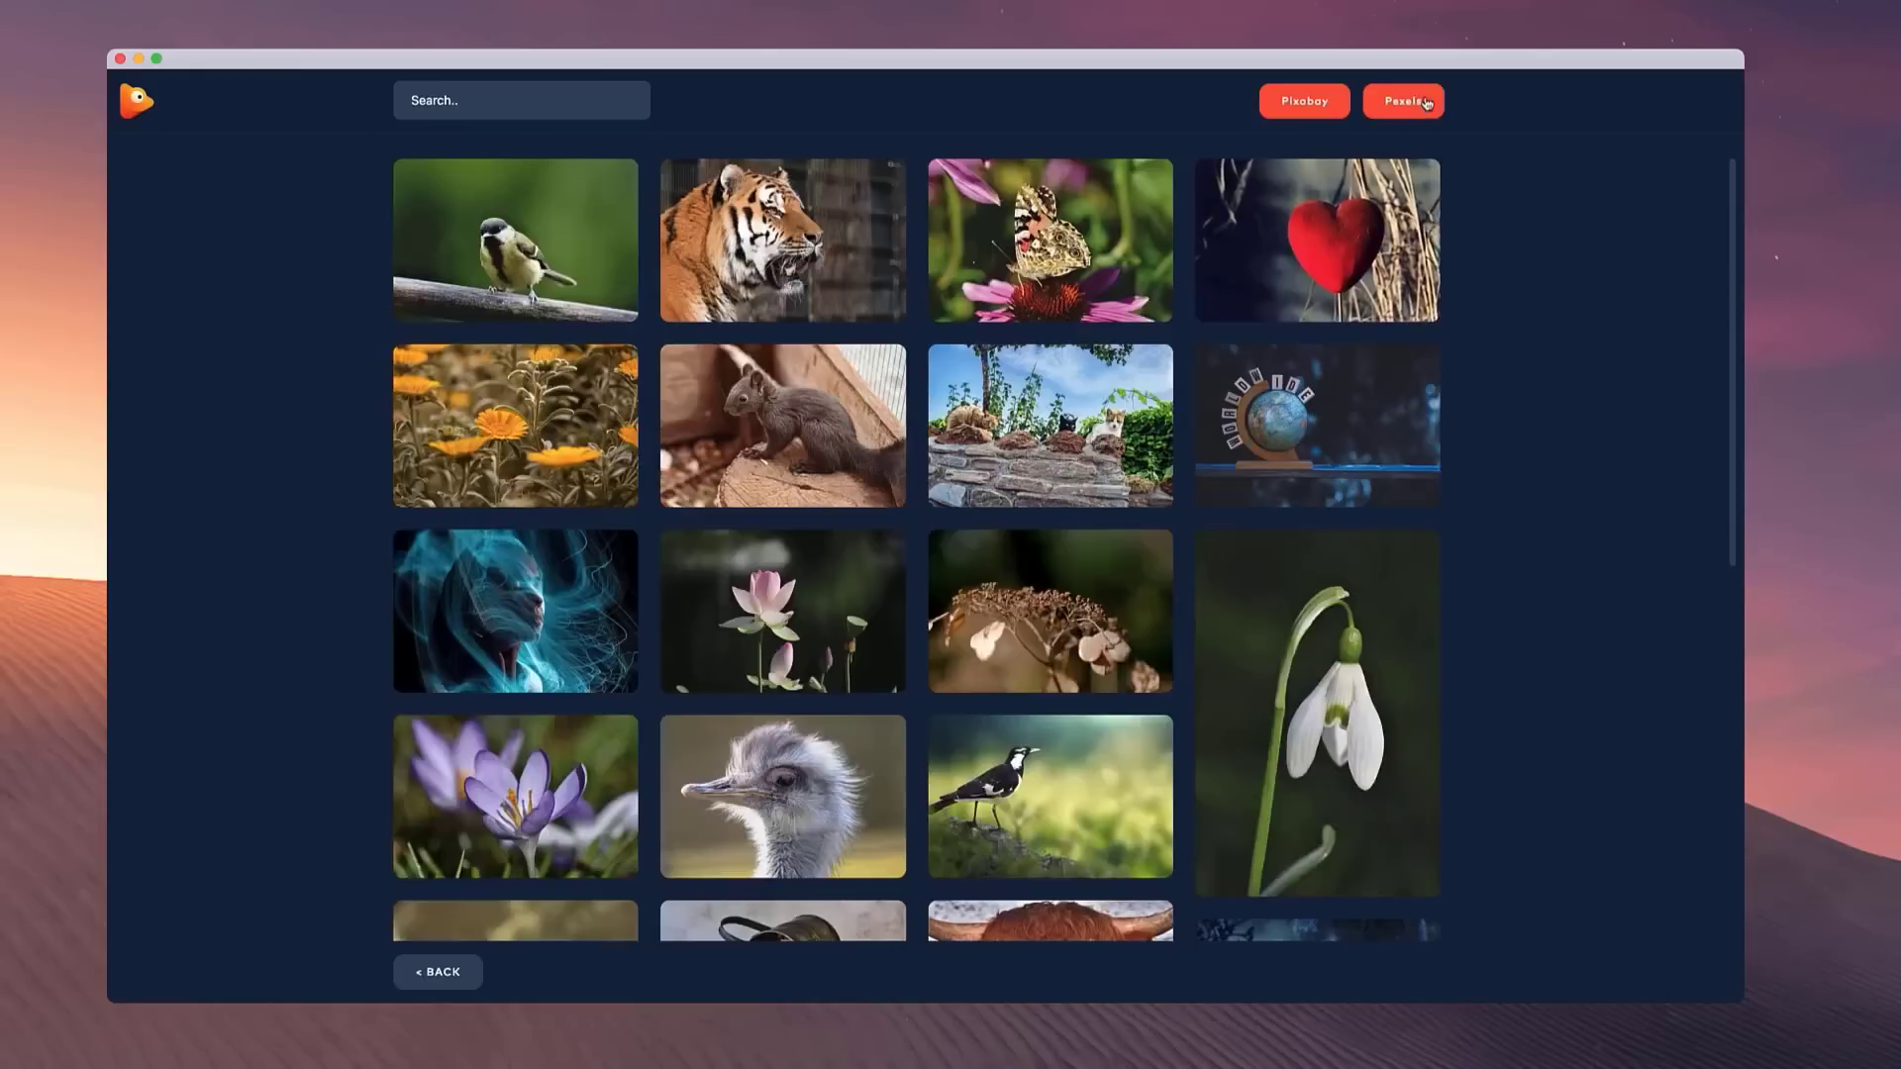
# - Switch the stock image search to Pexels, return to the home page and import the waterfall photo
pyautogui.click(1406, 105)
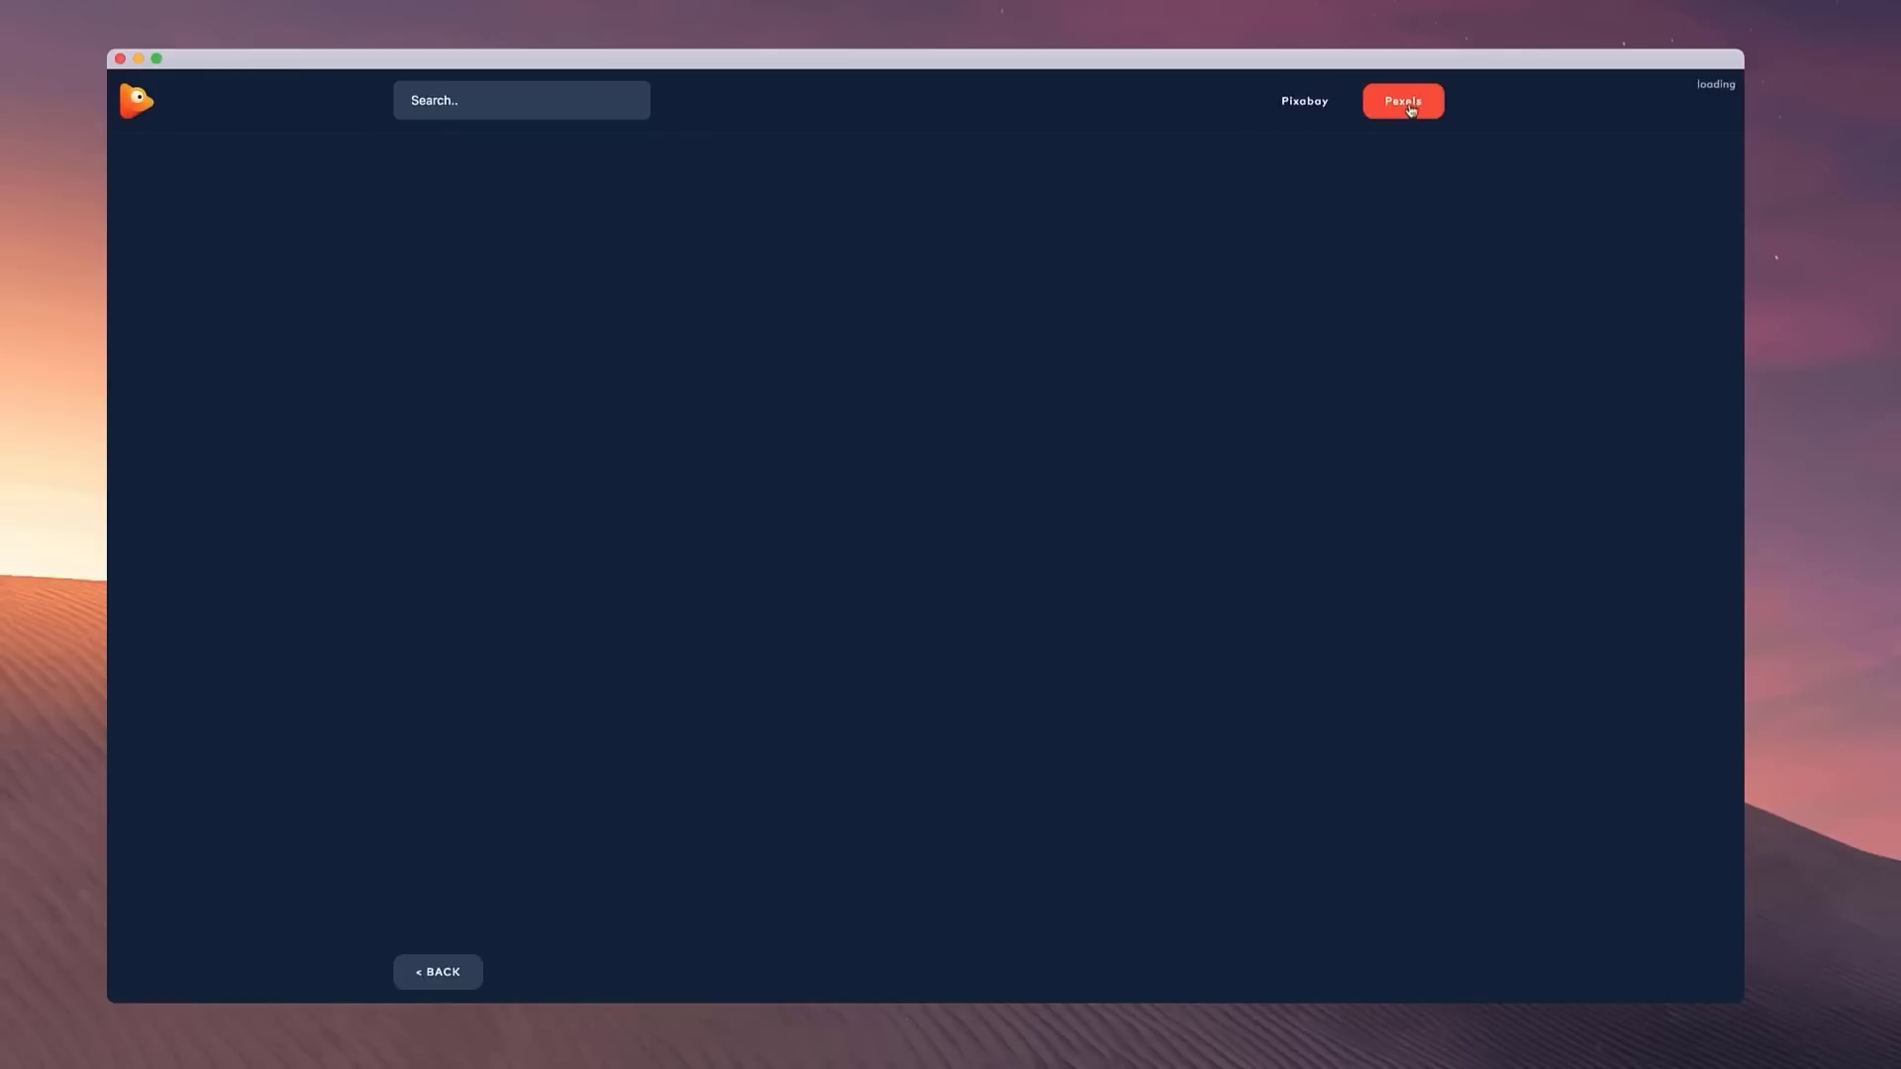
pyautogui.click(152, 111)
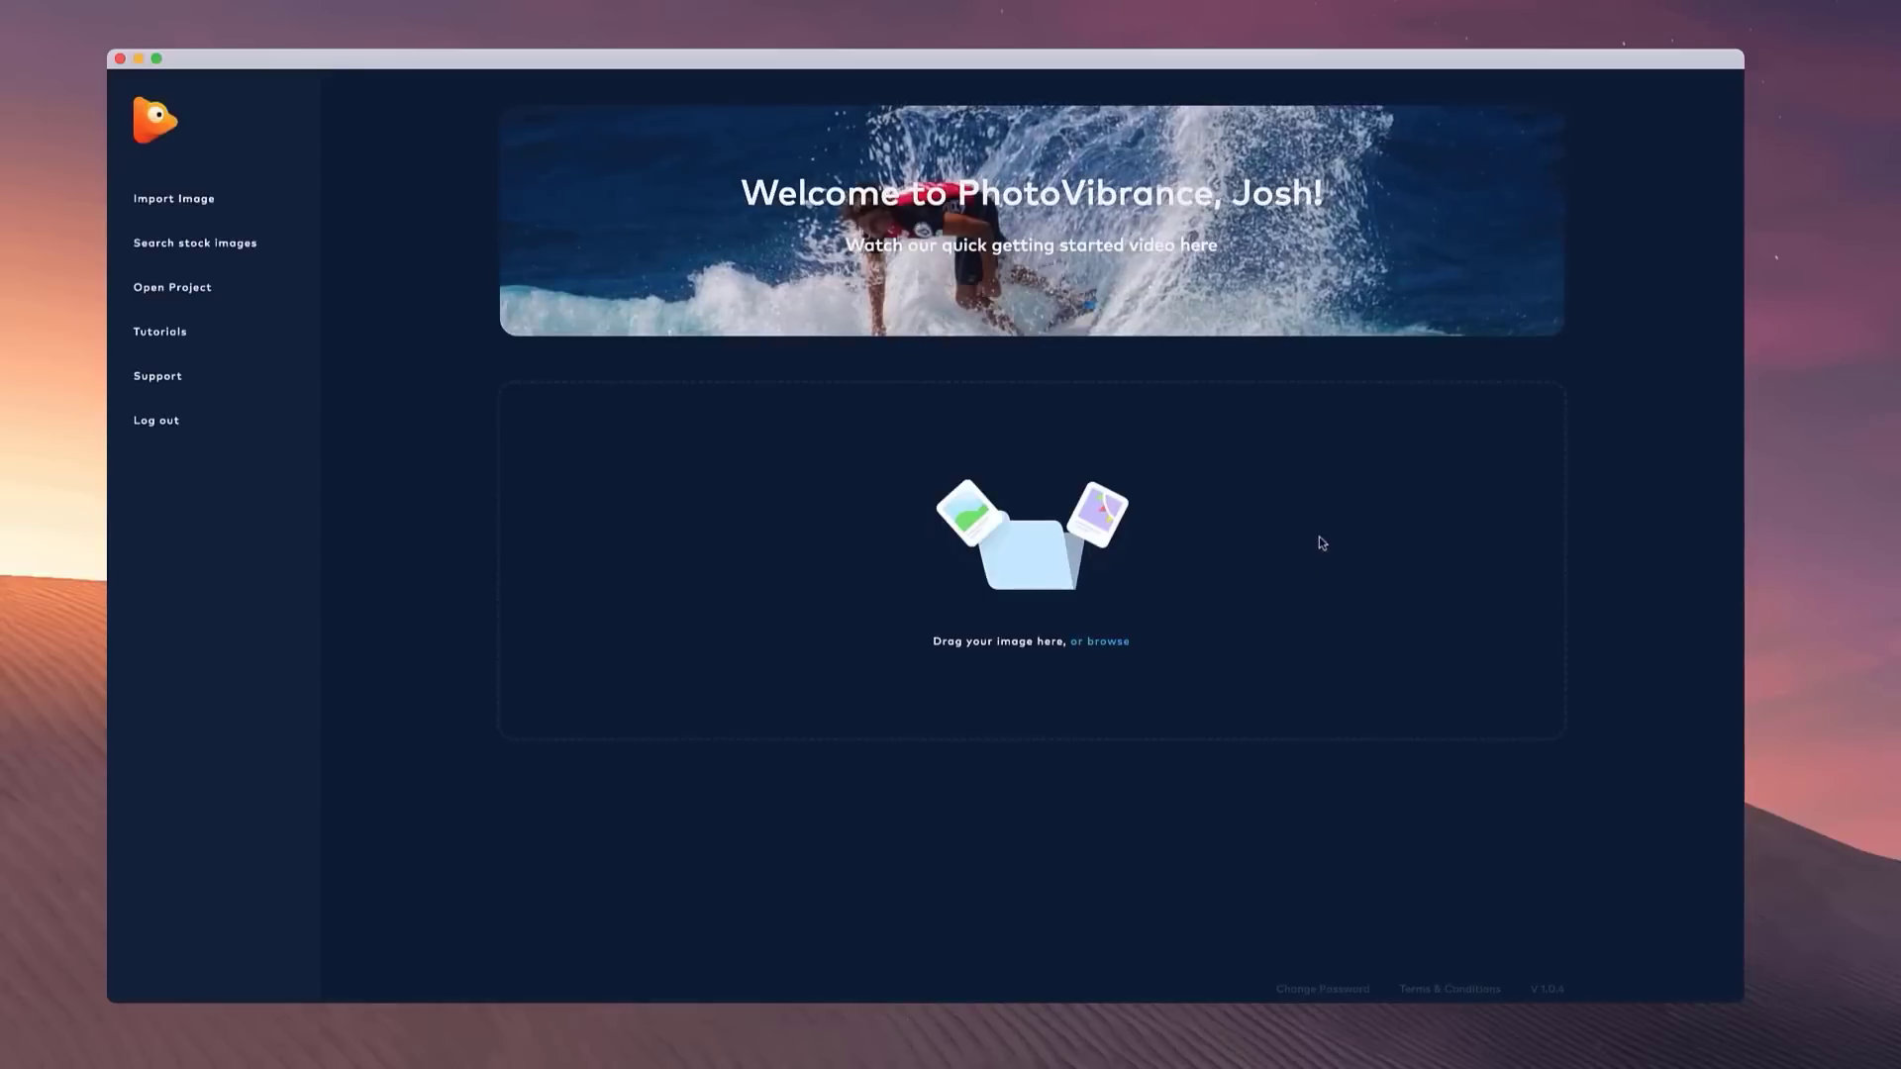
pyautogui.moveTo(1891, 812); pyautogui.dragTo(1138, 656)
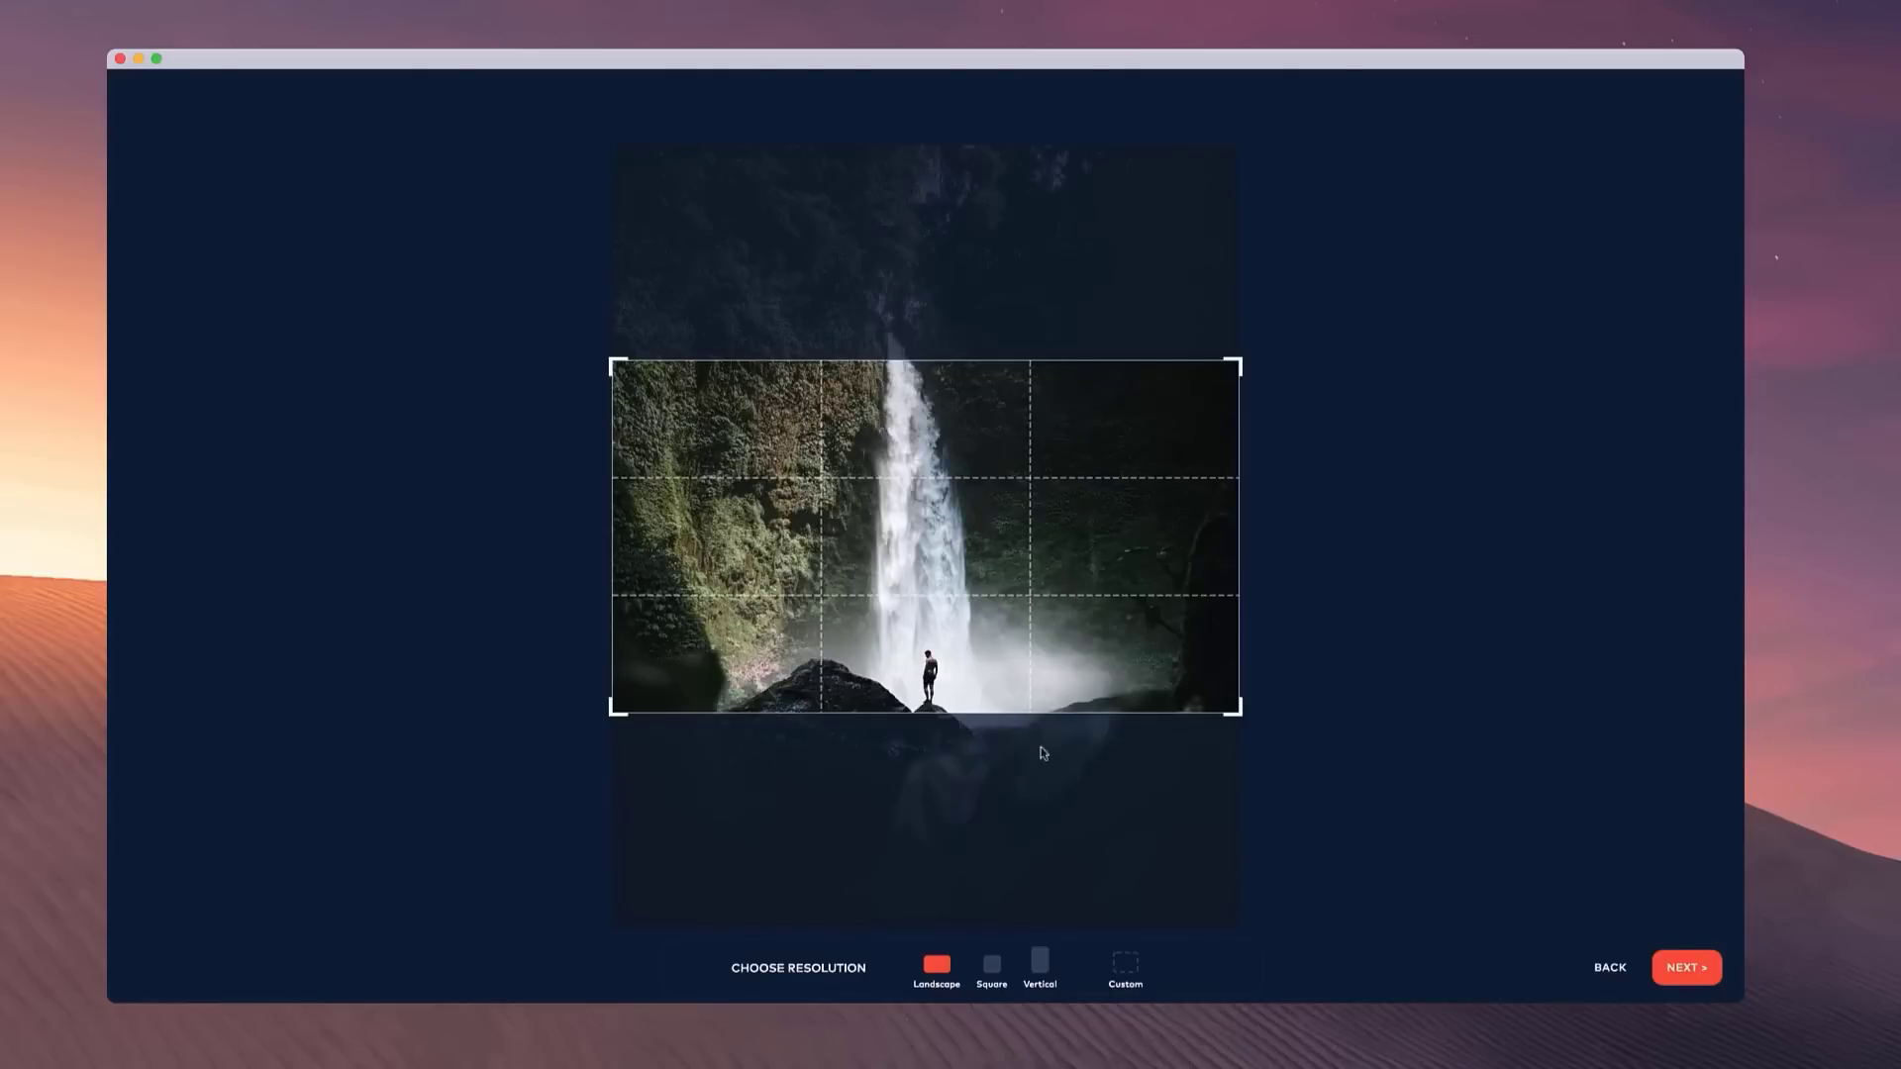
# - Try the square, vertical, custom and original 3072 x 3840 resolutions on the waterfall photo
pyautogui.click(992, 965)
pyautogui.click(1039, 961)
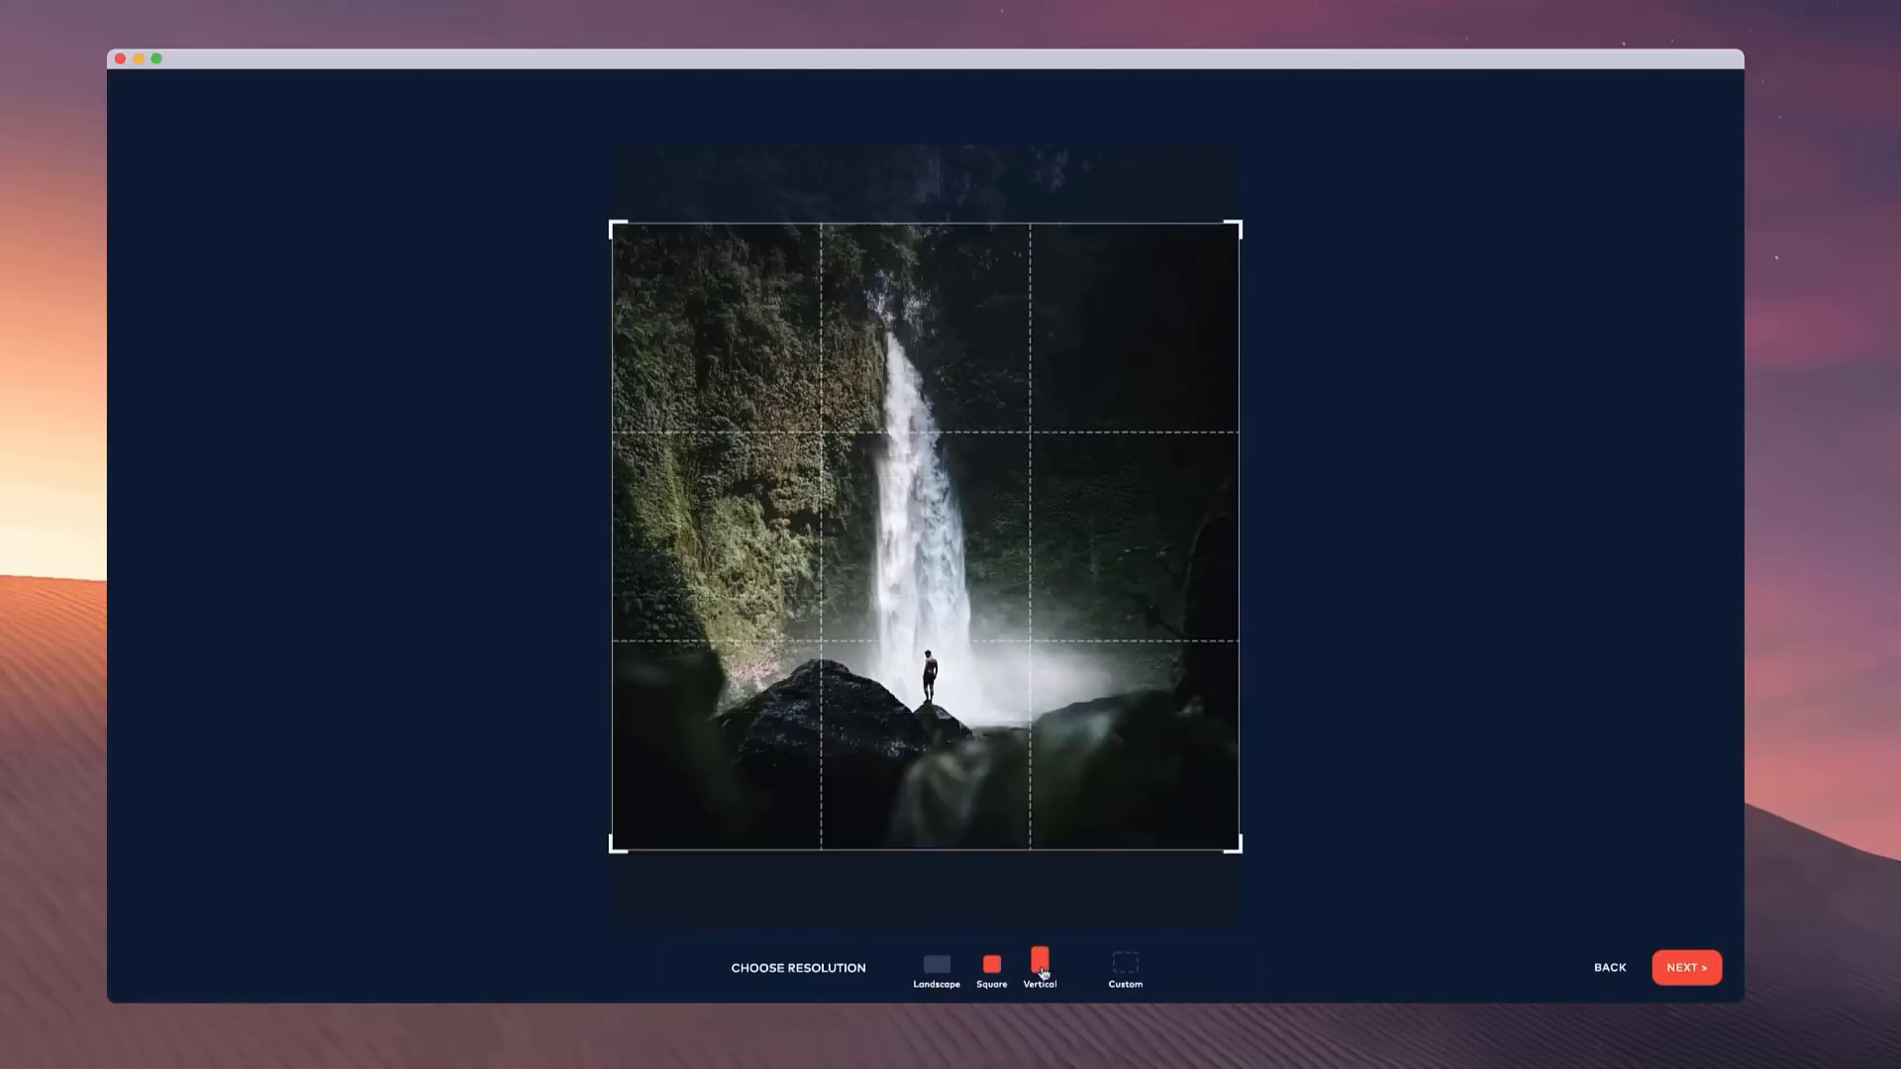
pyautogui.click(1129, 970)
pyautogui.click(806, 859)
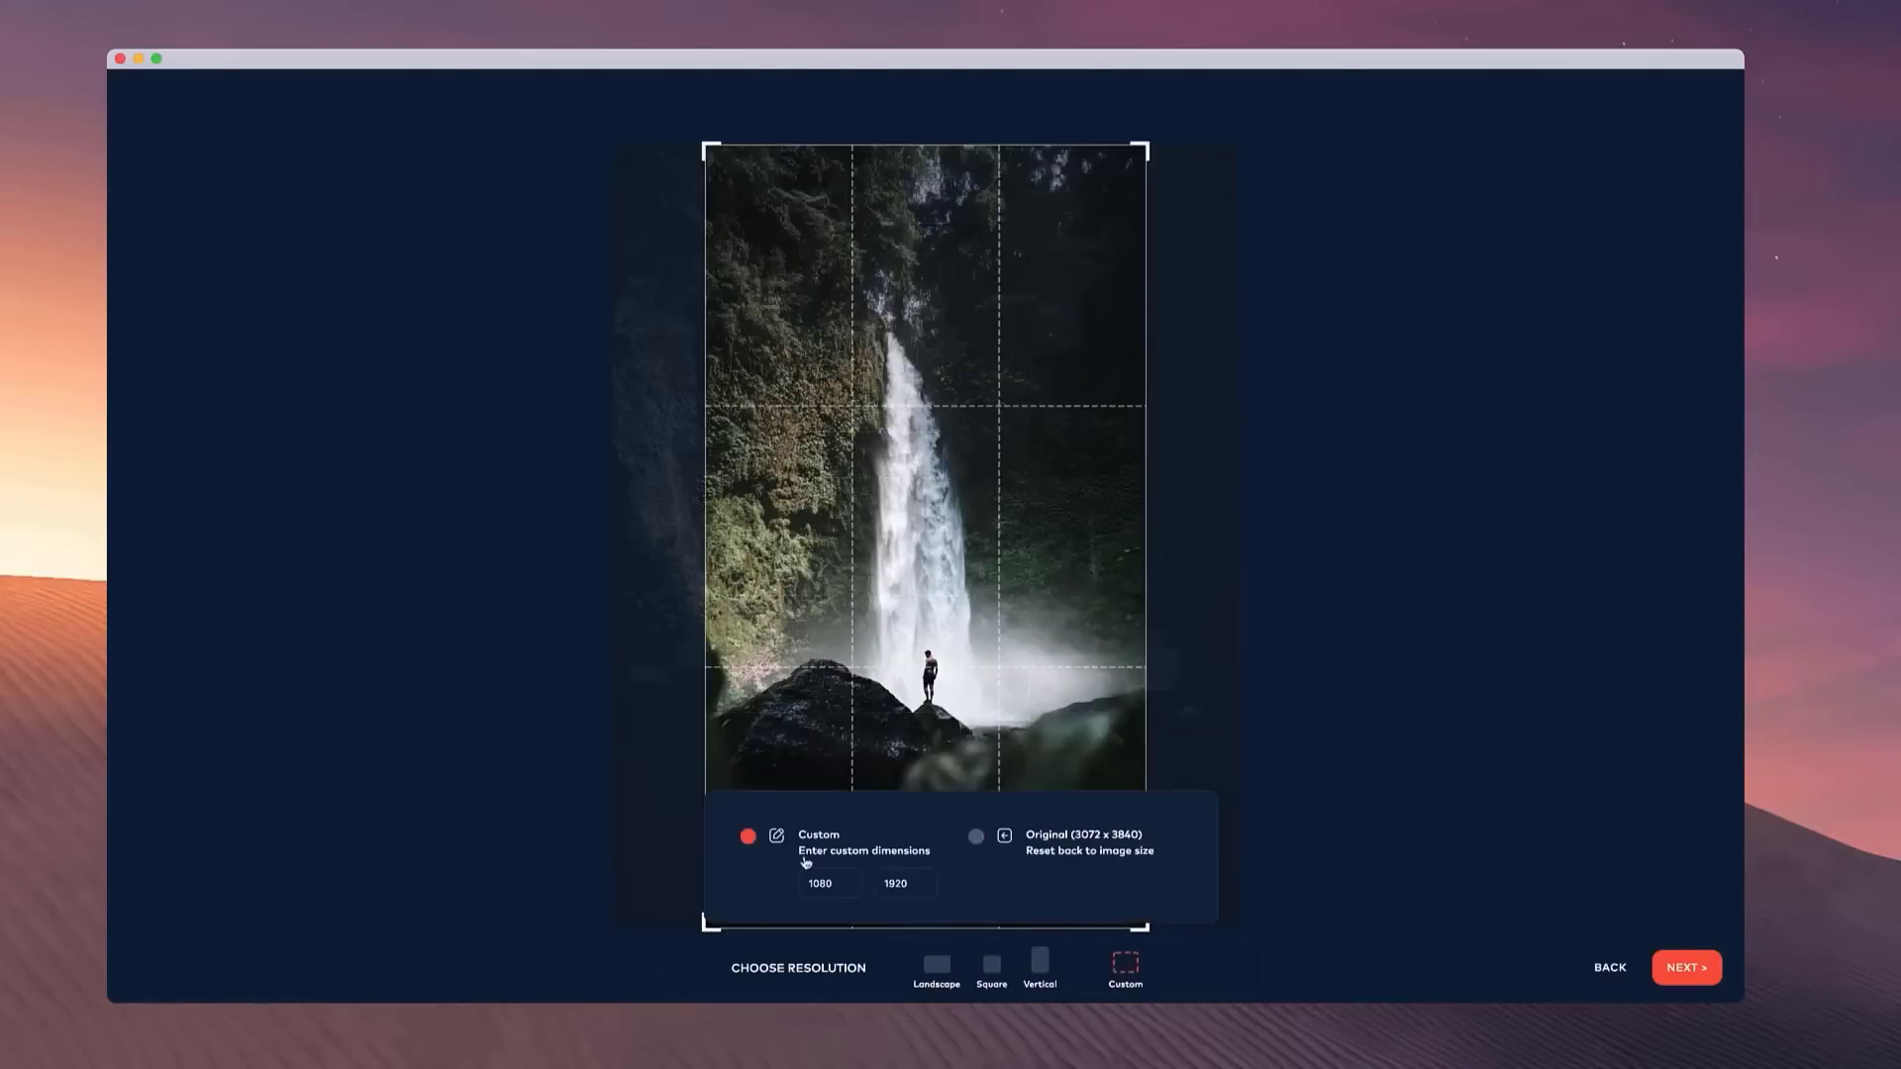
pyautogui.click(976, 837)
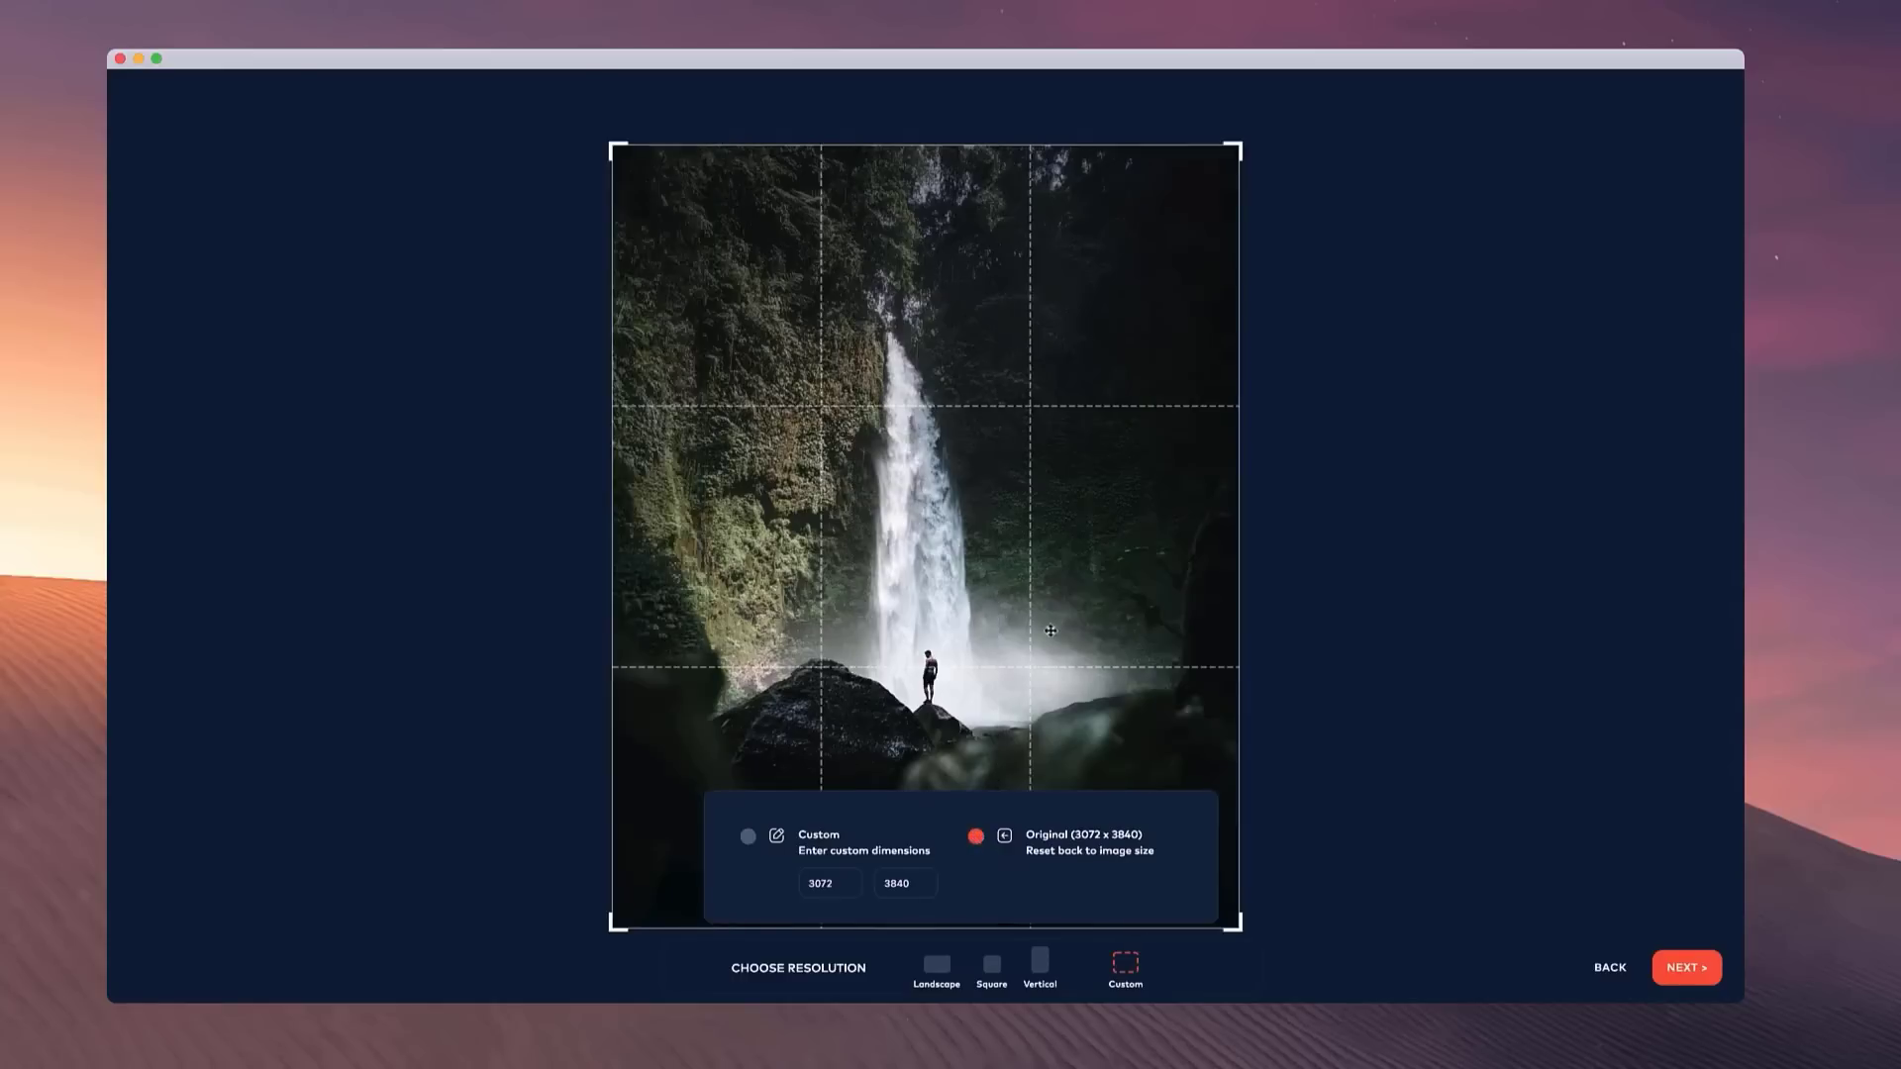
pyautogui.click(992, 965)
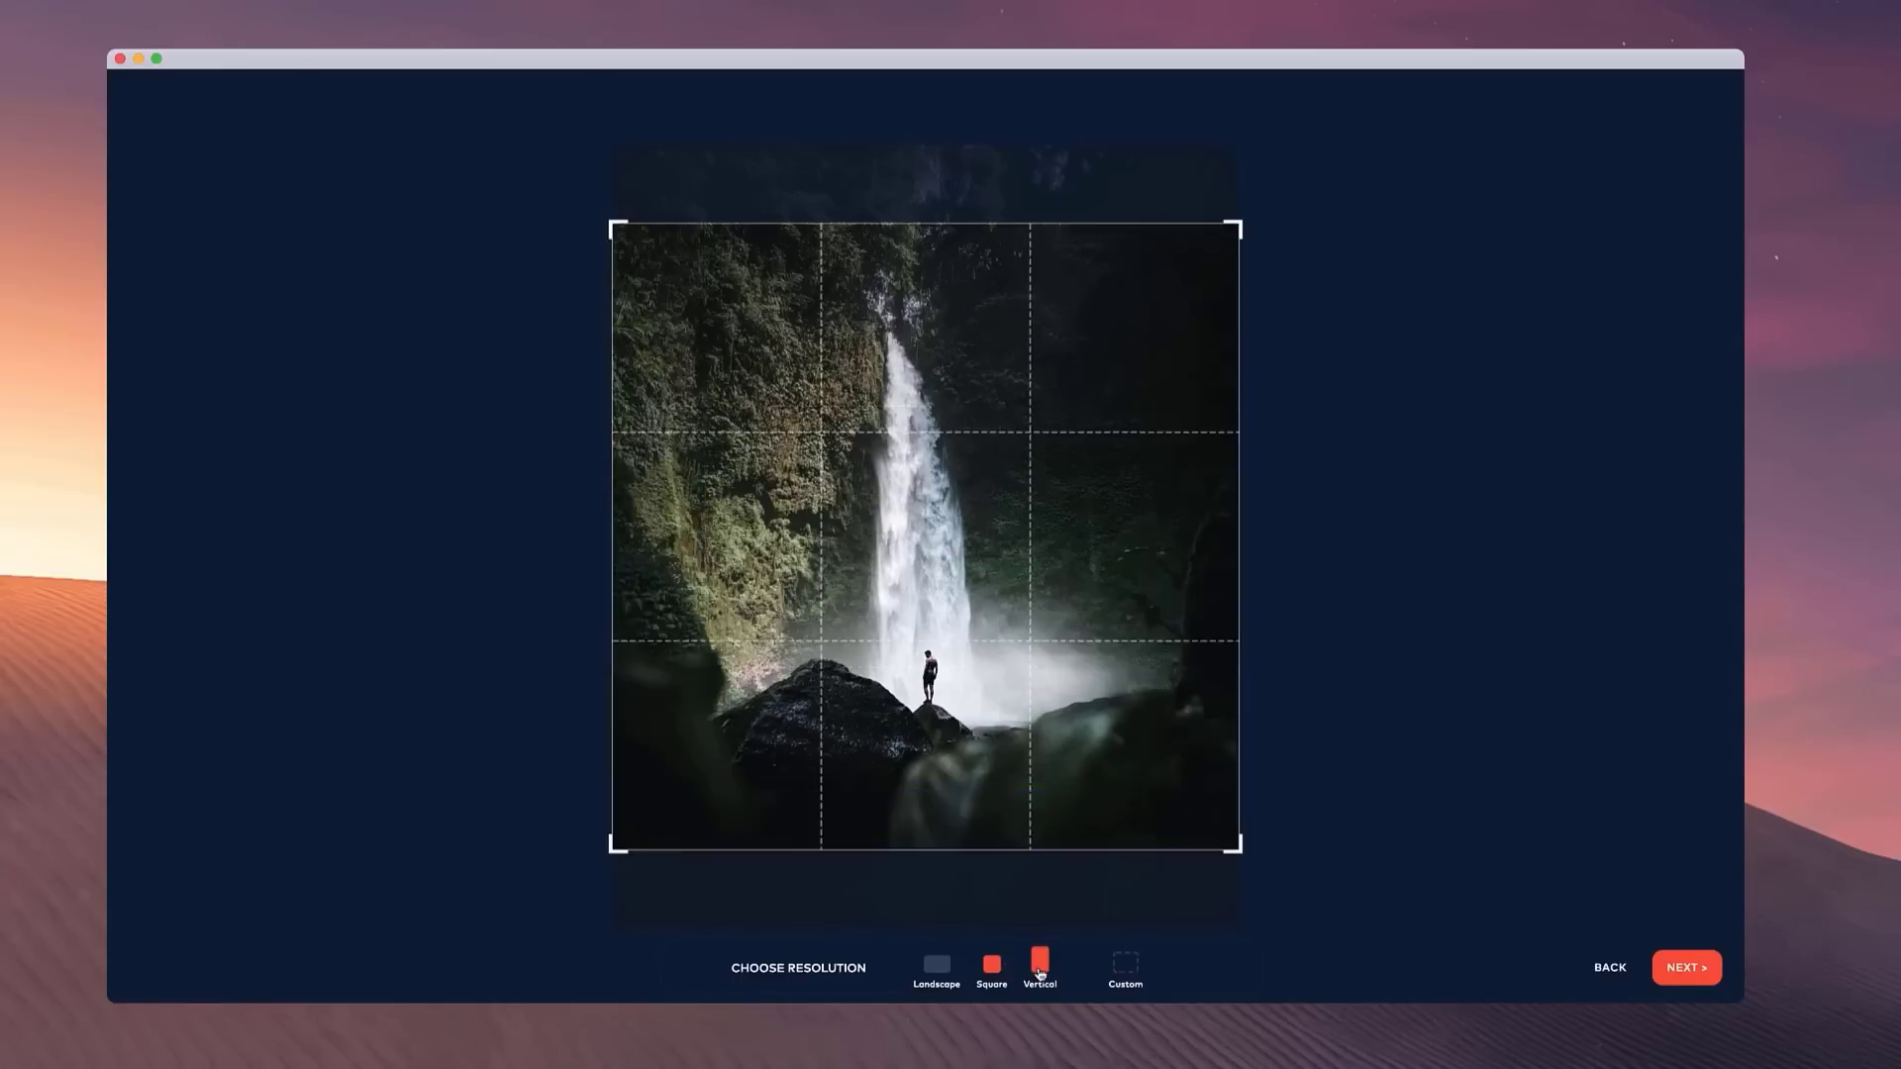
pyautogui.click(1040, 960)
# - Crop the photo to a square, shift the crop area slightly down and continue to the editor
pyautogui.click(989, 975)
pyautogui.moveTo(1039, 677); pyautogui.dragTo(1038, 695)
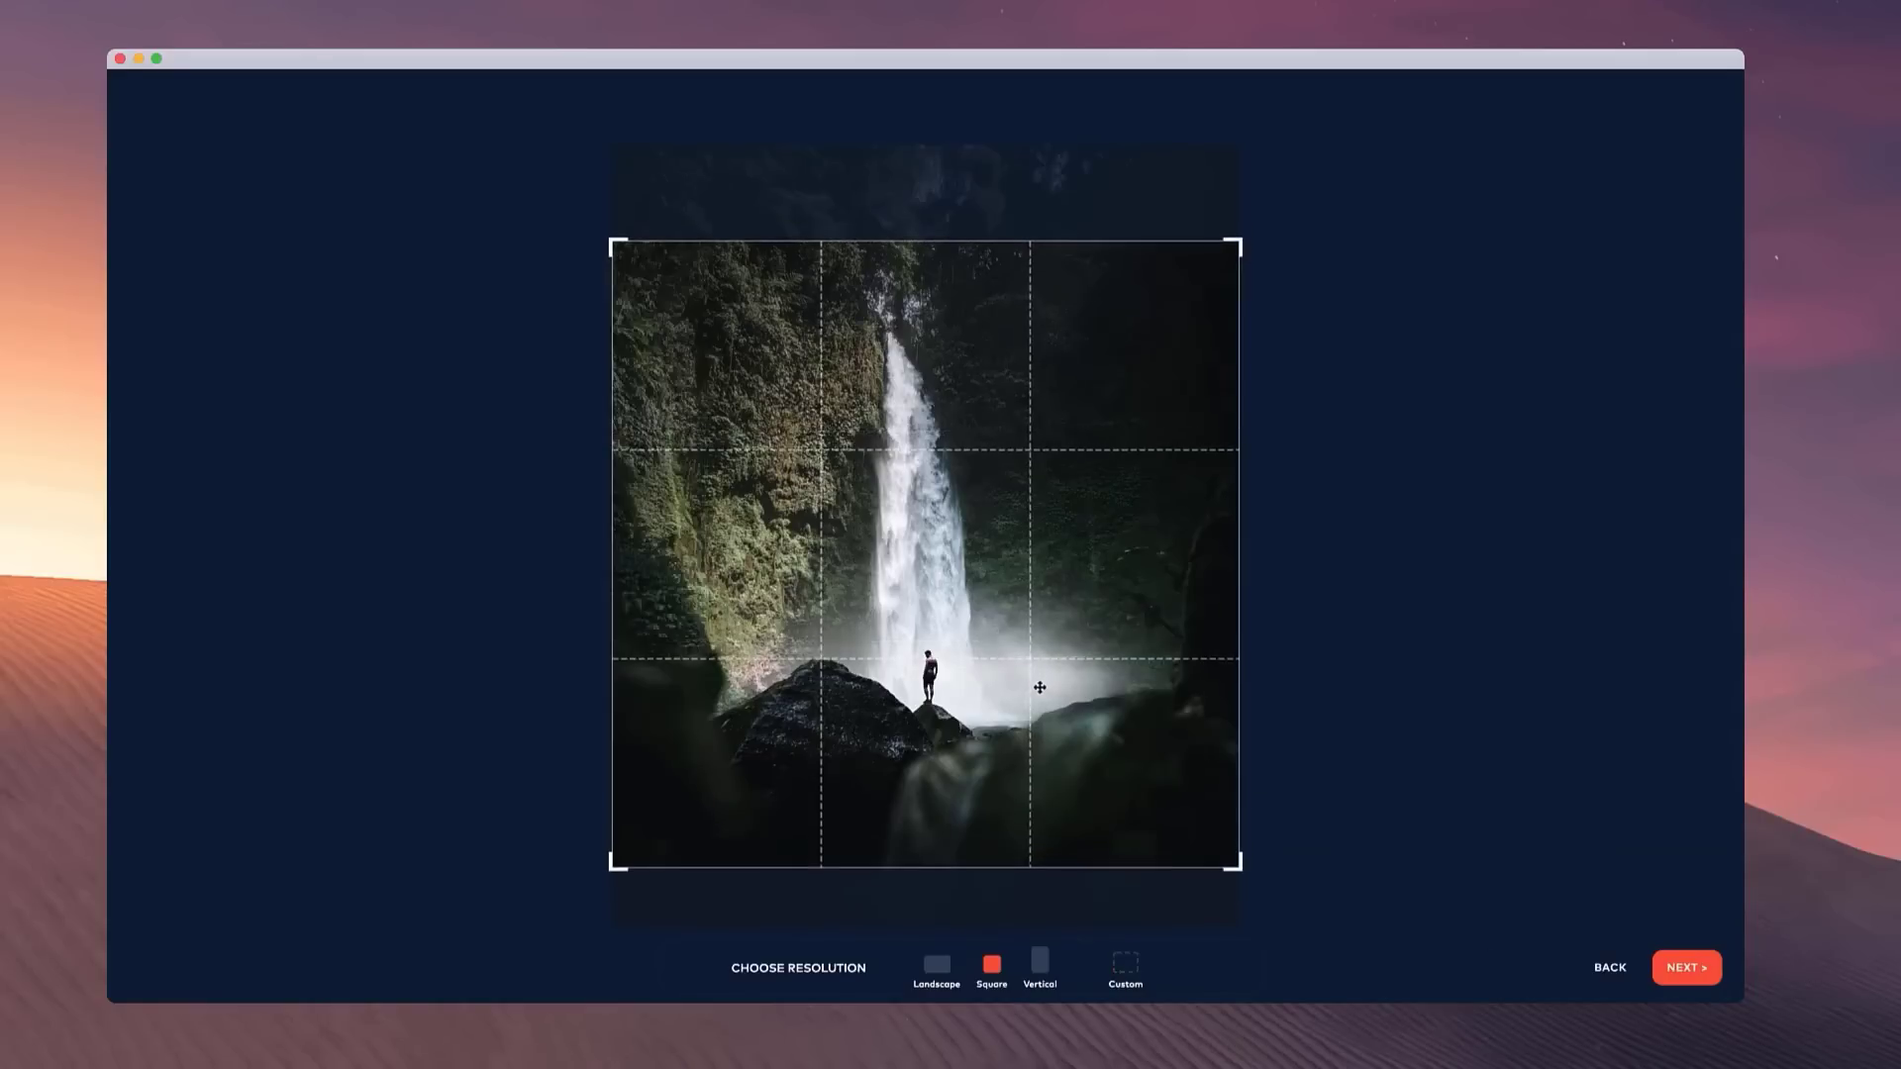
pyautogui.click(1712, 974)
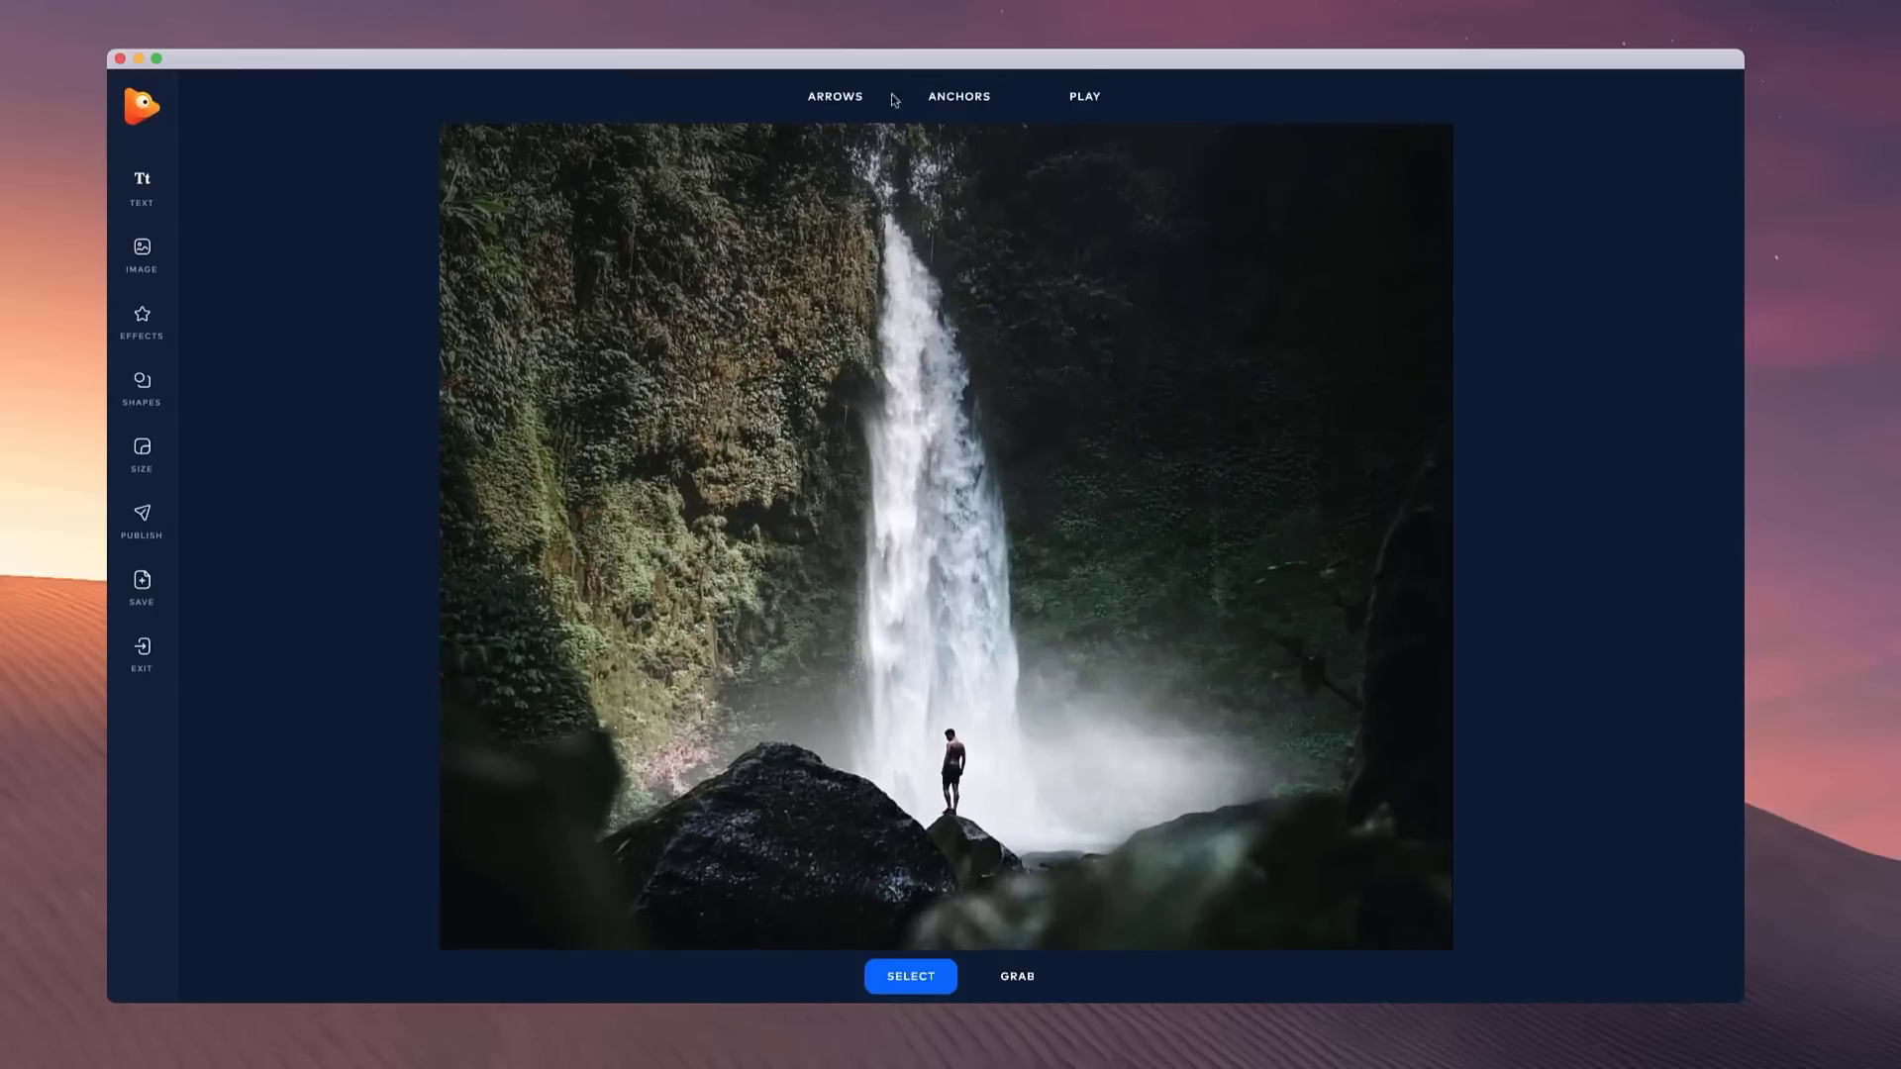
# - Place single anchors down the left edge of the waterfall, starting from its top
pyautogui.moveTo(955, 102)
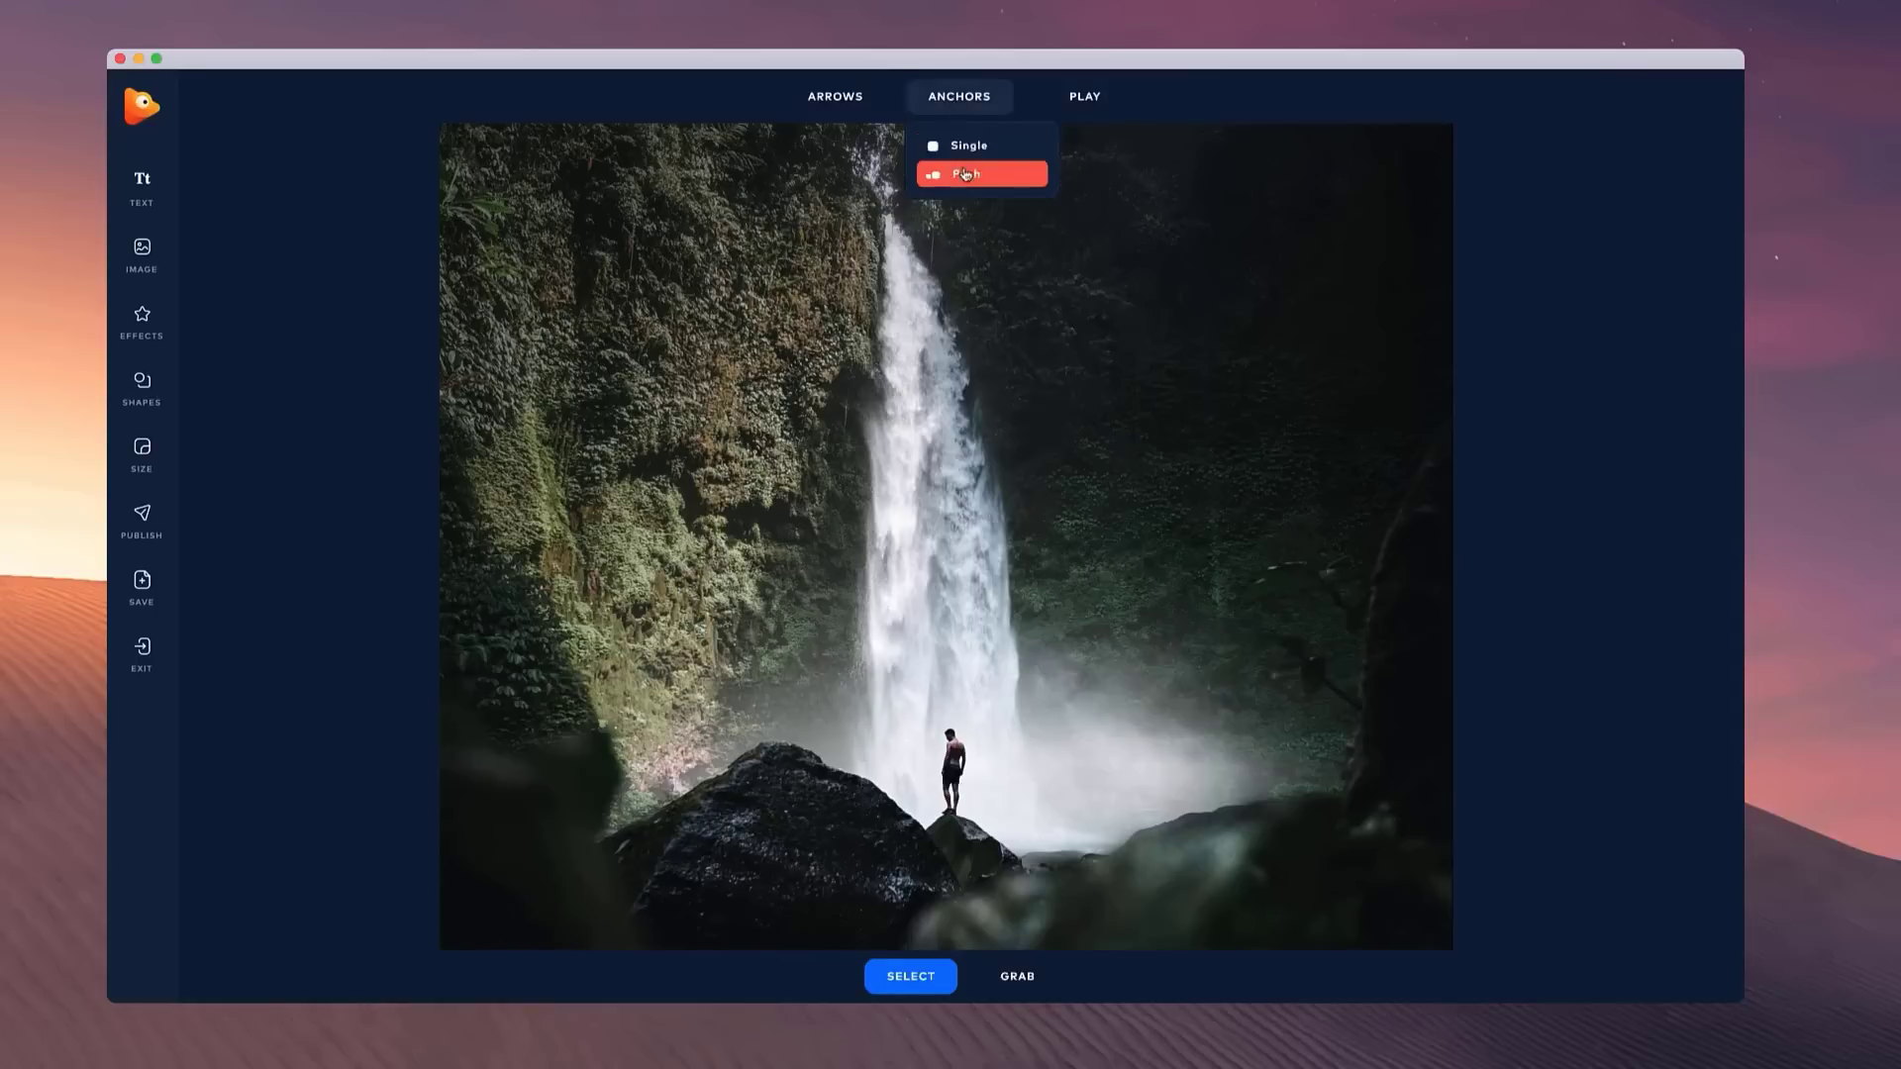
pyautogui.click(960, 148)
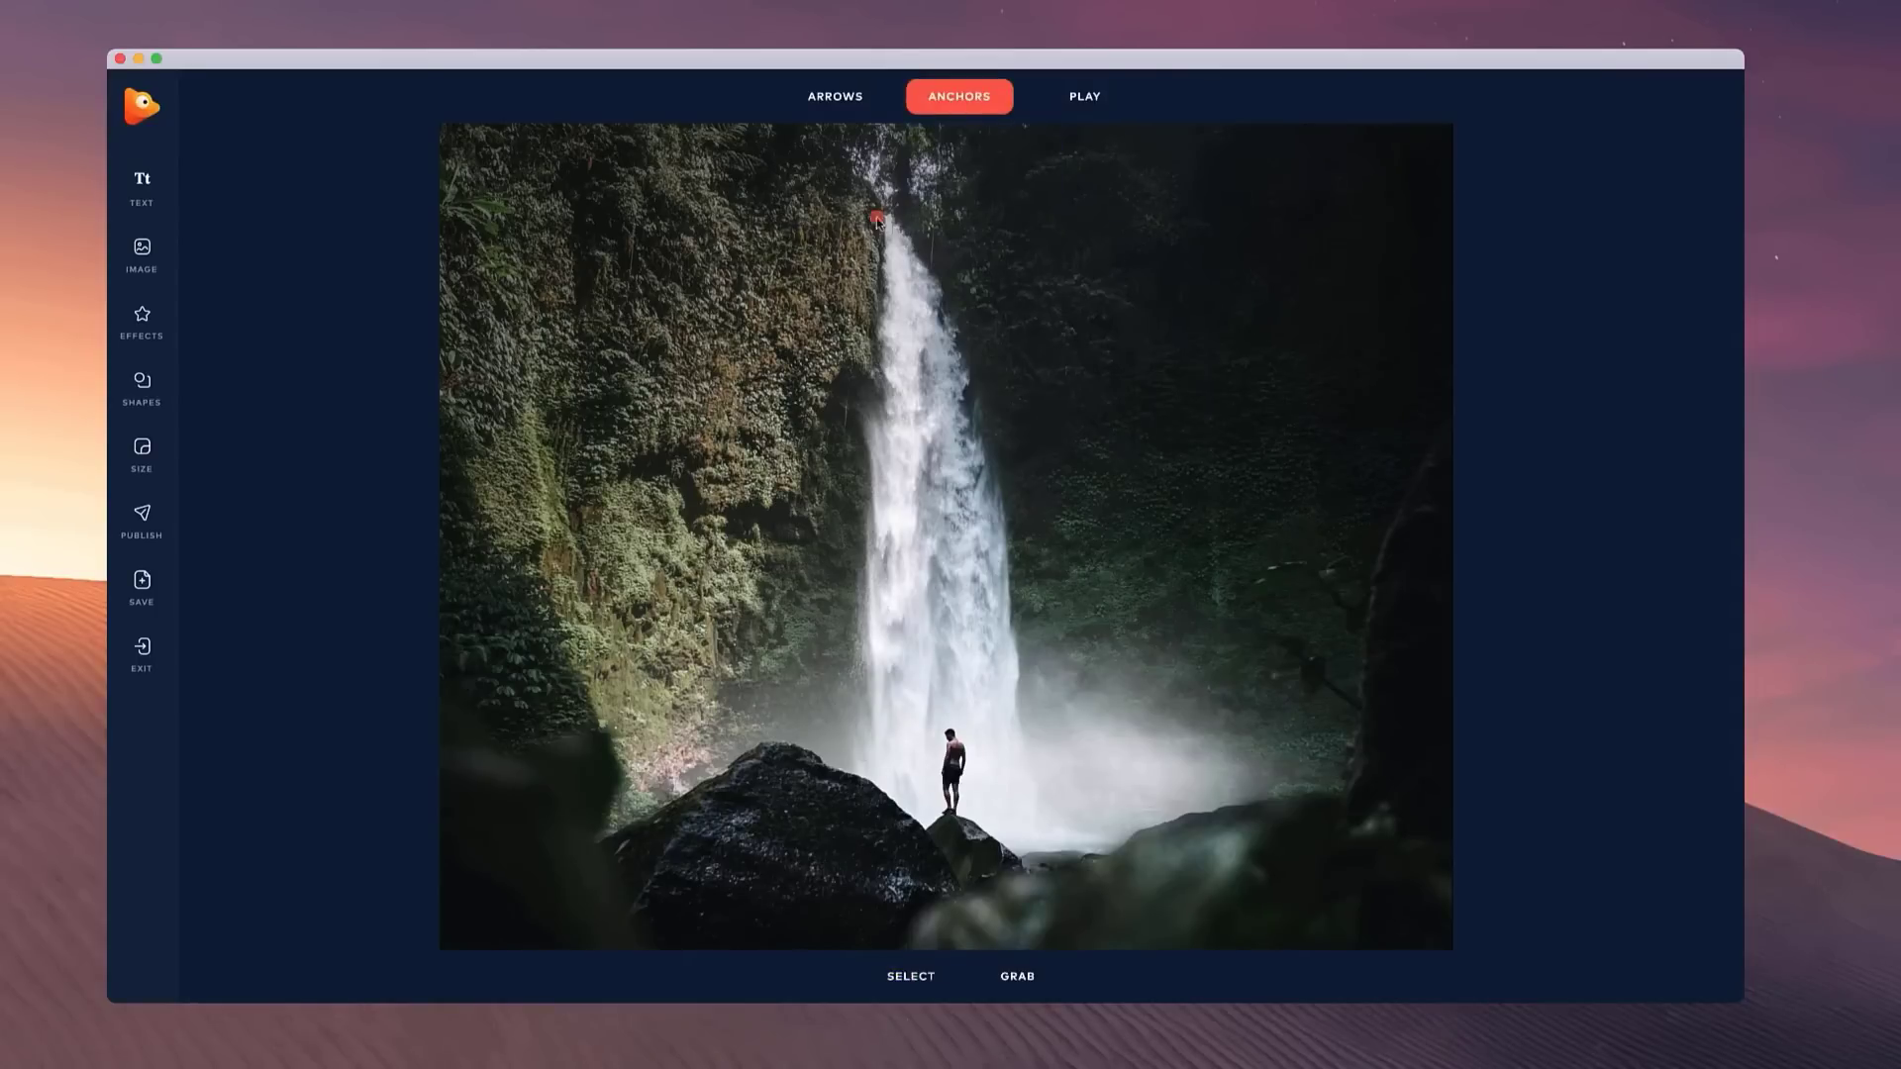
pyautogui.click(875, 294)
pyautogui.click(861, 461)
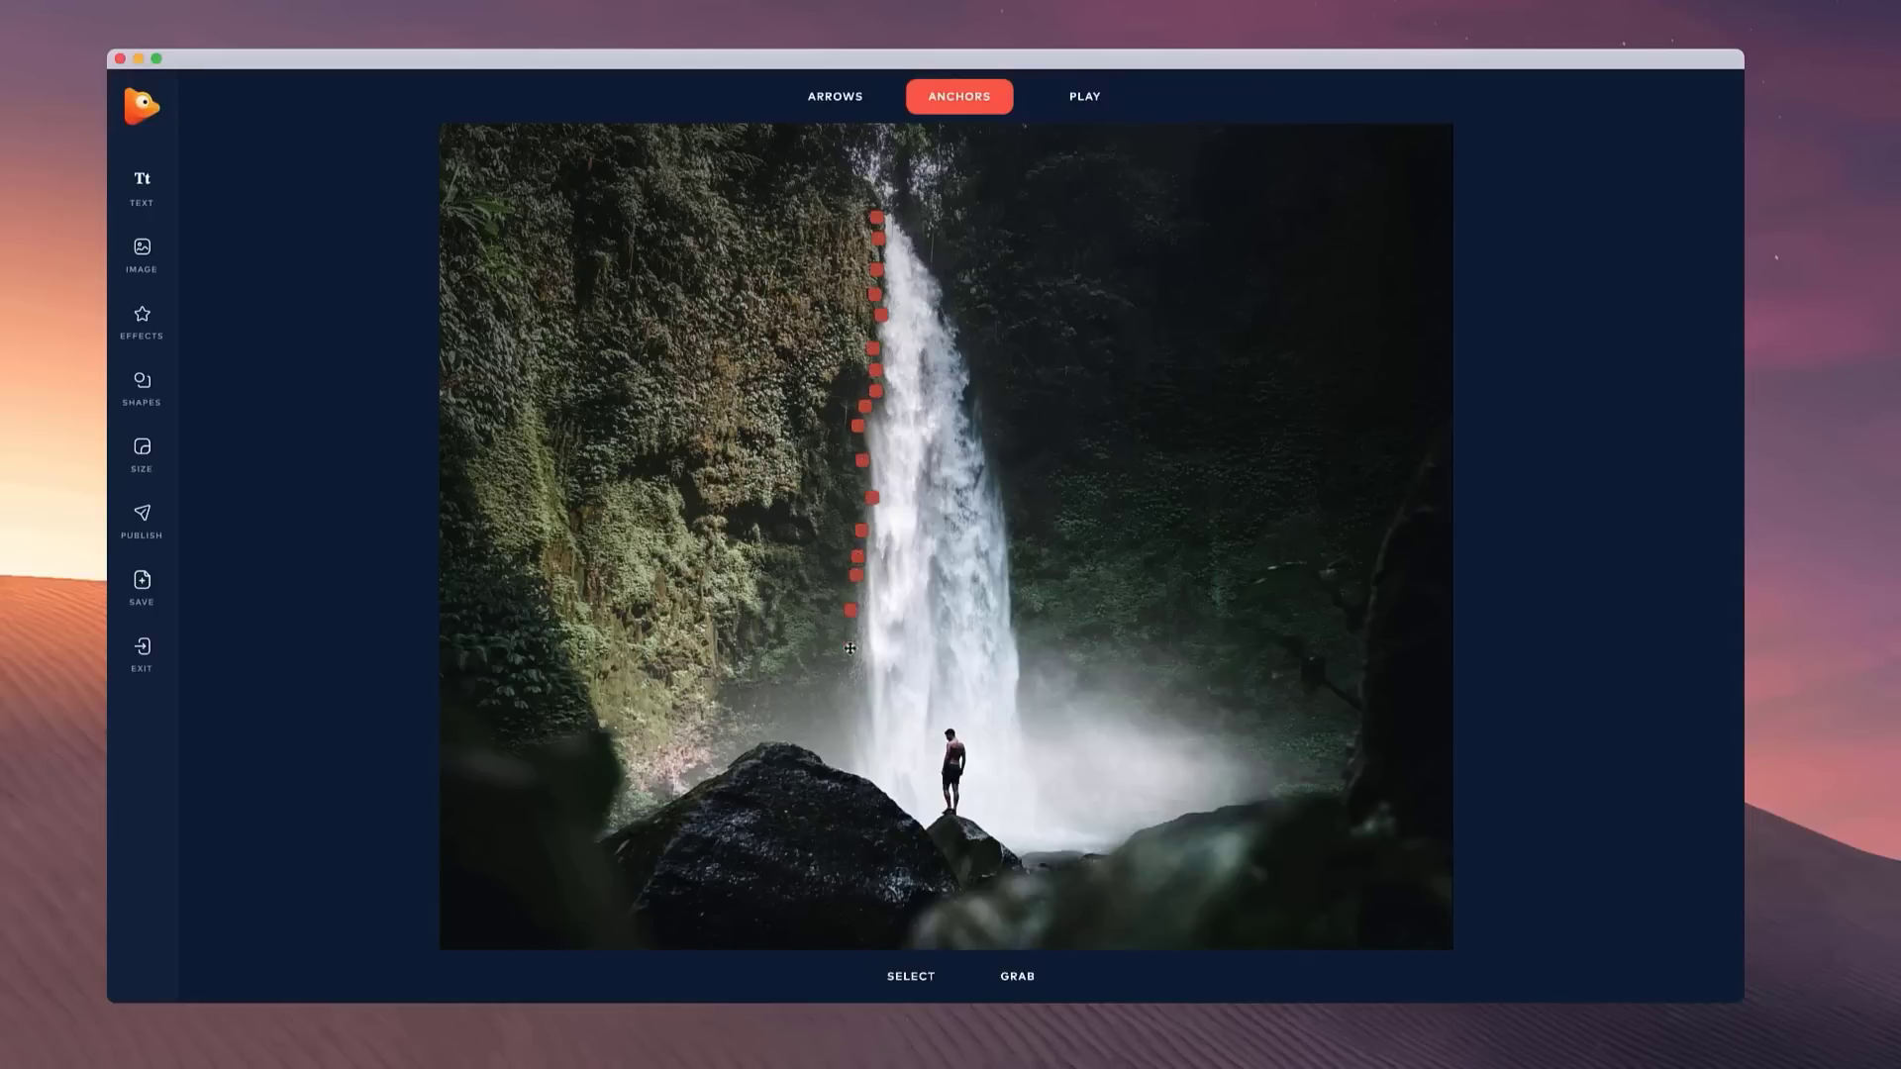
# - Continue the anchors around the waterfall's lower left base and along the large rock's upper edge toward the man
pyautogui.click(814, 733)
pyautogui.click(821, 752)
pyautogui.click(848, 767)
pyautogui.click(860, 775)
pyautogui.click(887, 788)
pyautogui.click(897, 803)
pyautogui.click(910, 816)
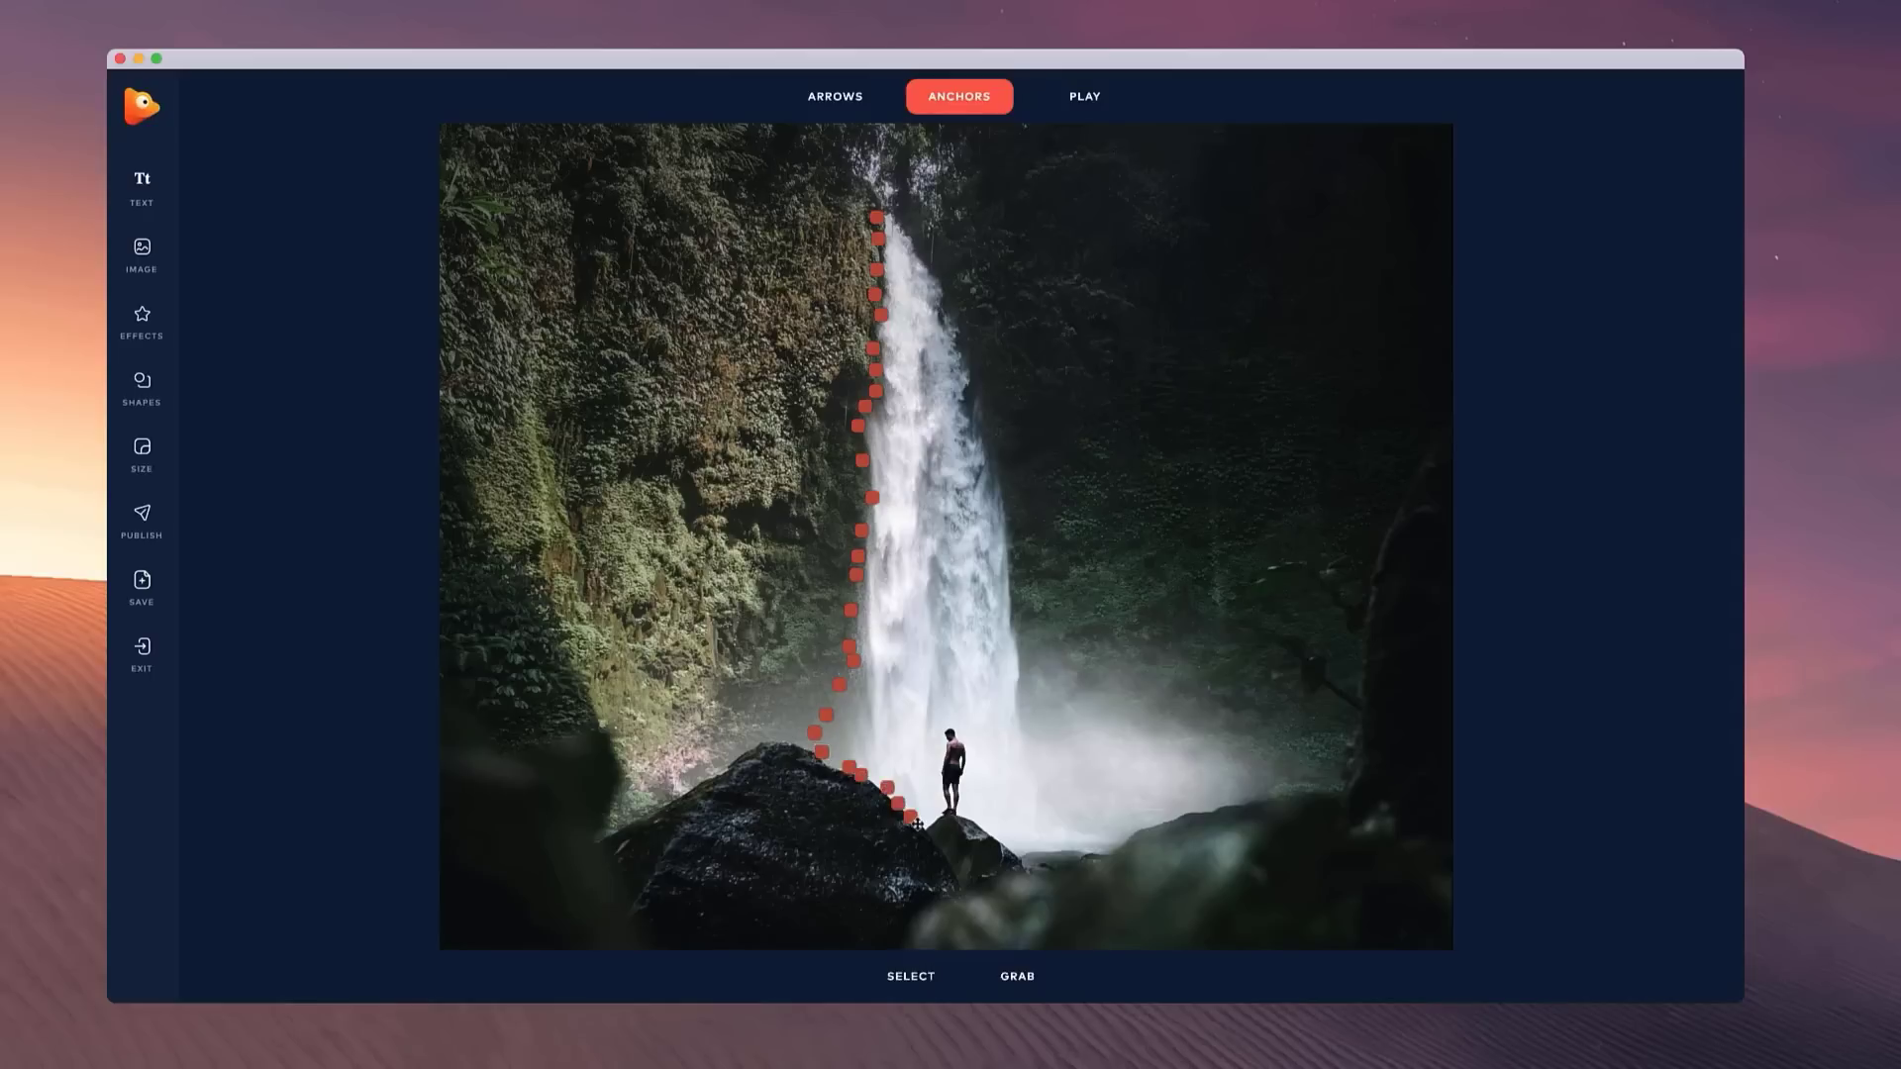
# - Outline the standing man with single anchors, going up his left side and around his head
pyautogui.click(925, 826)
pyautogui.click(931, 817)
pyautogui.click(938, 804)
pyautogui.click(935, 788)
pyautogui.click(943, 767)
pyautogui.click(941, 753)
pyautogui.click(949, 739)
pyautogui.click(961, 747)
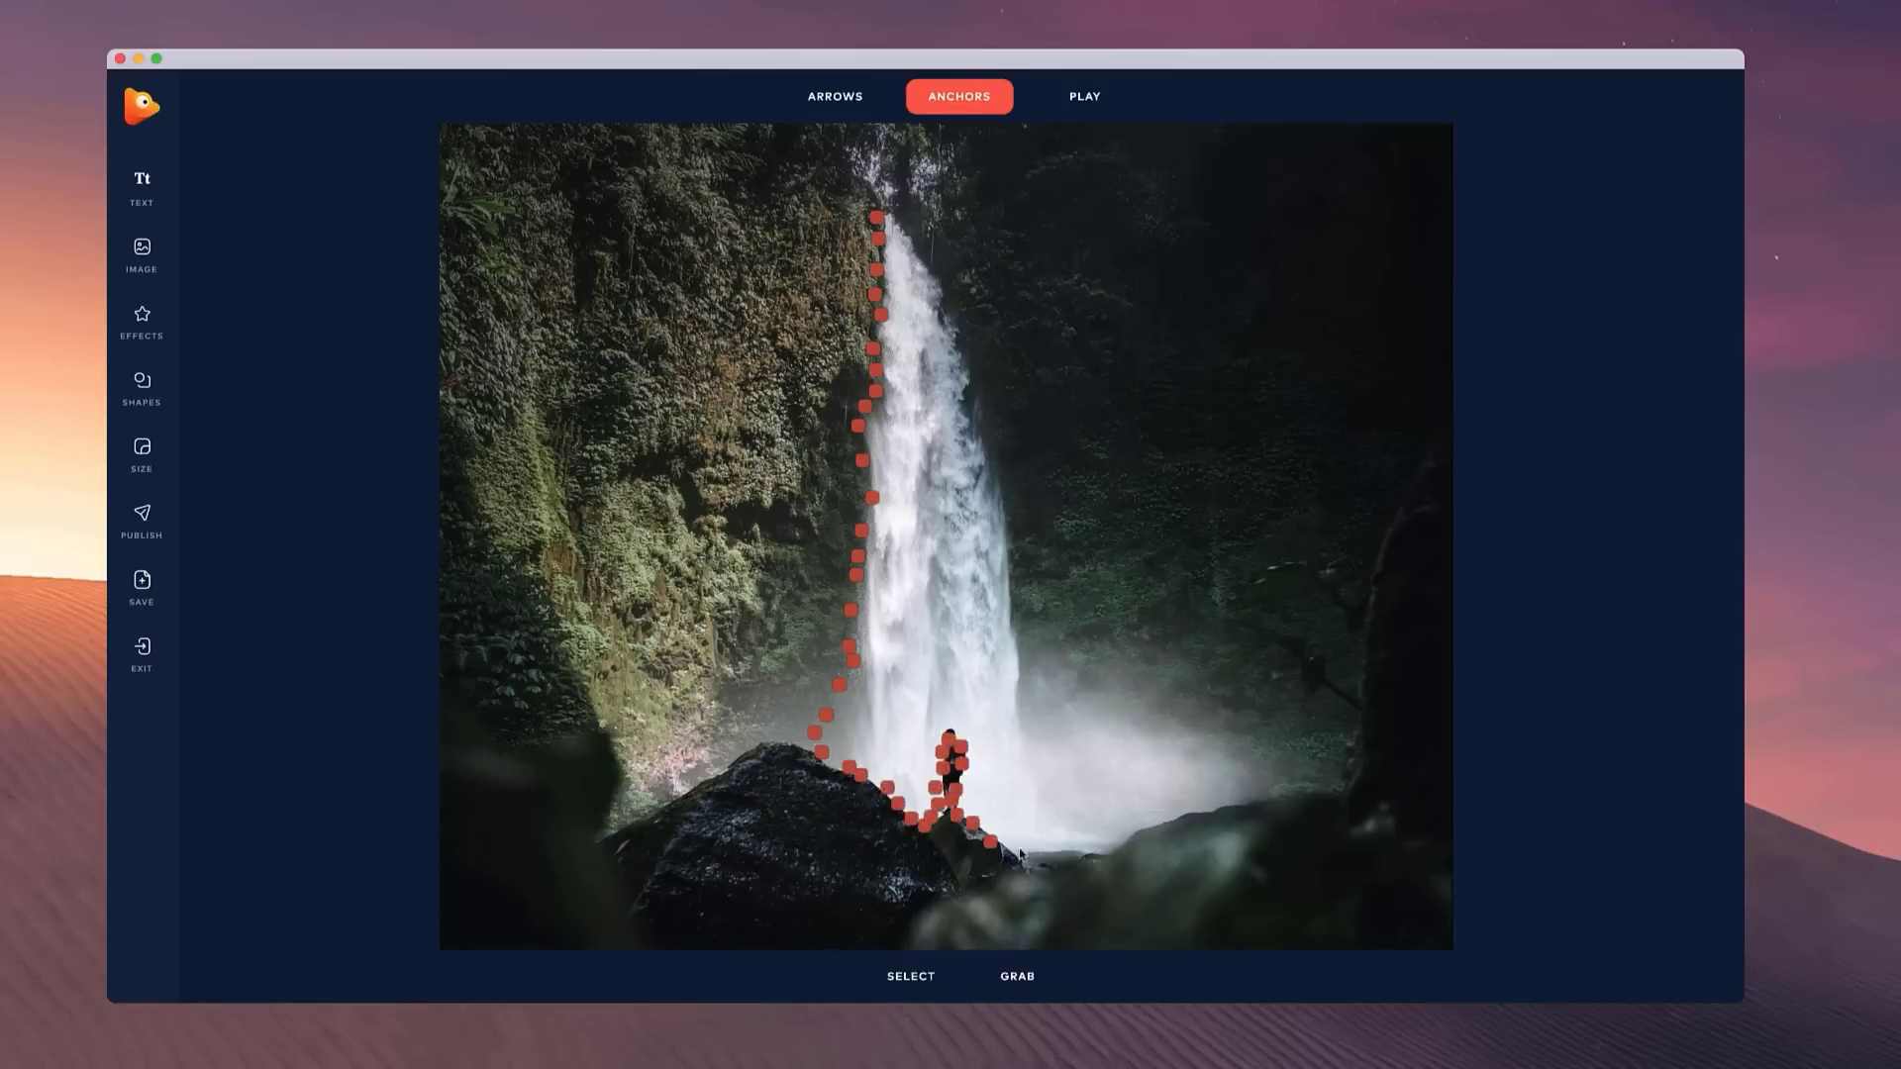
# - Place anchors along the lower edge of the water and mist and back up the waterfall's right edge to its top
pyautogui.click(1020, 849)
pyautogui.click(1041, 855)
pyautogui.click(1086, 849)
pyautogui.click(1117, 840)
pyautogui.click(1155, 813)
pyautogui.click(1210, 806)
pyautogui.click(1258, 793)
pyautogui.click(1242, 735)
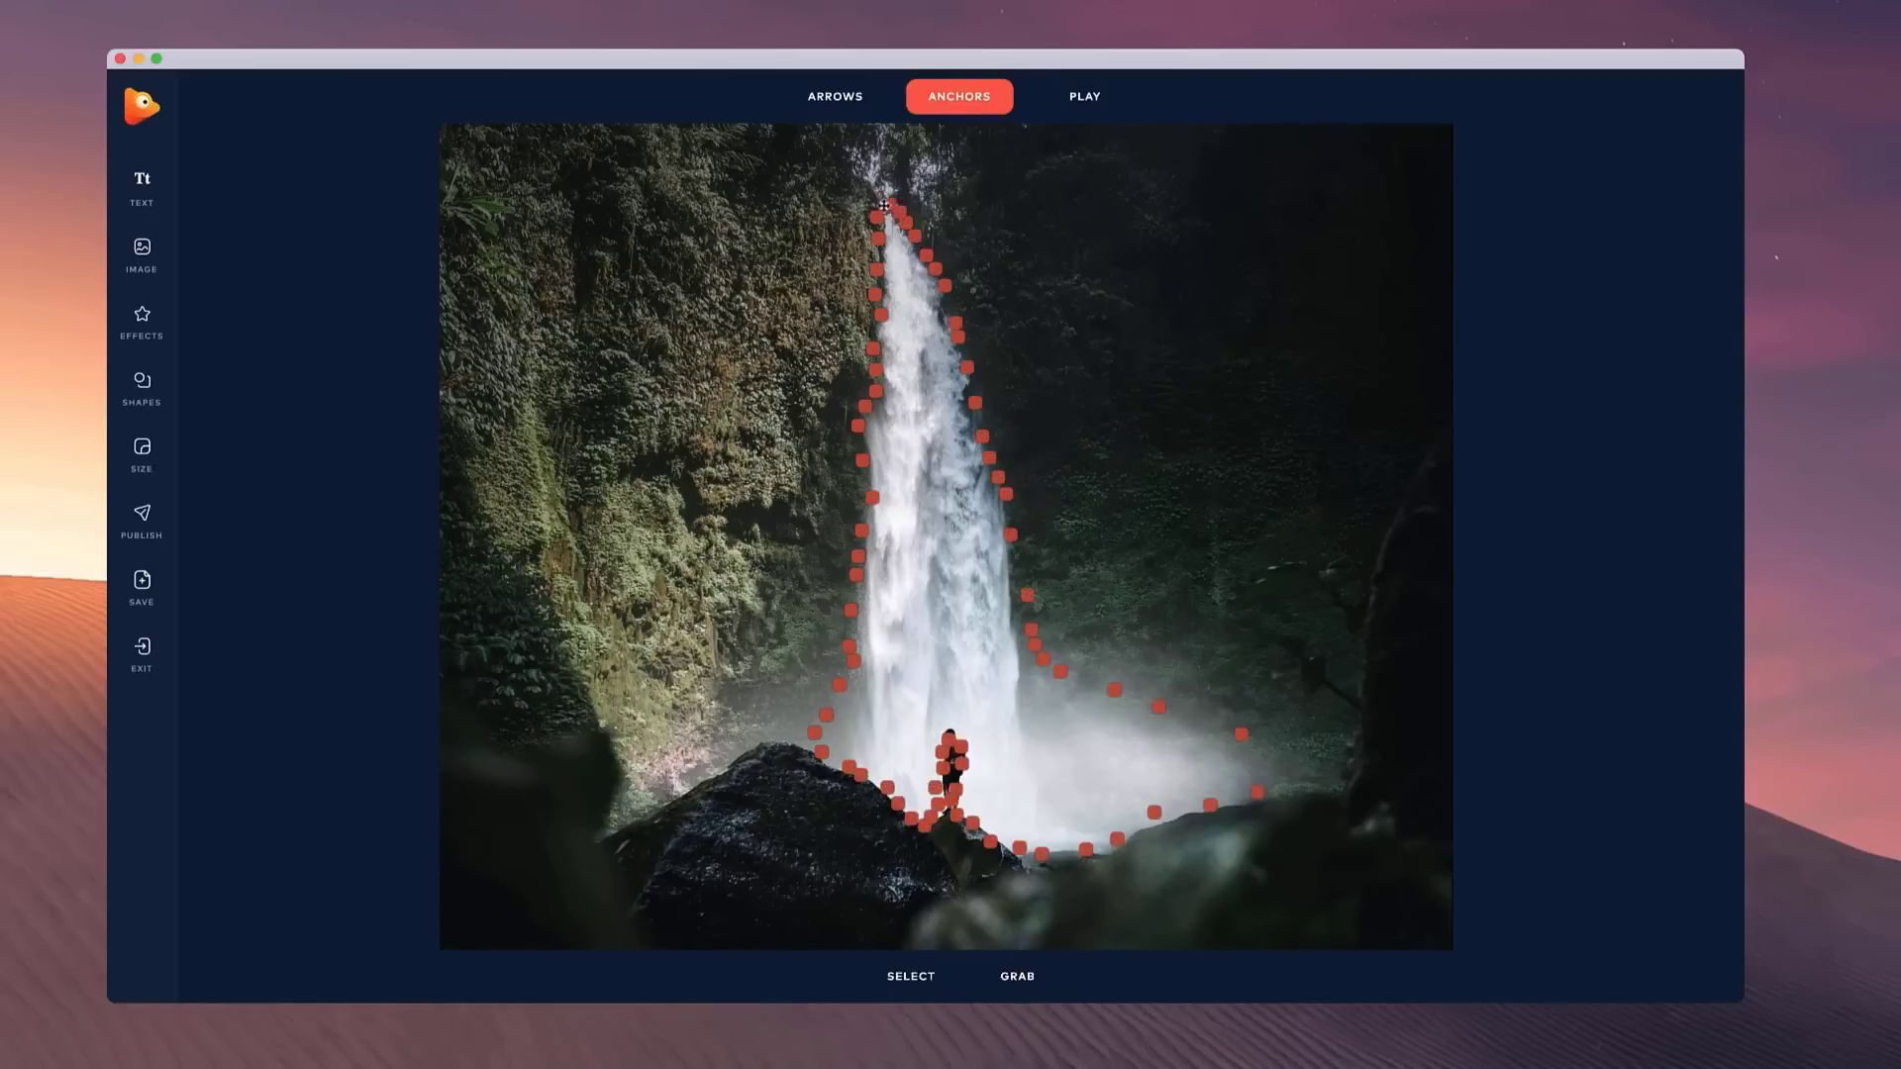
pyautogui.click(884, 204)
# - Add path anchors in the gaps along the waterfall's right edge
pyautogui.click(981, 106)
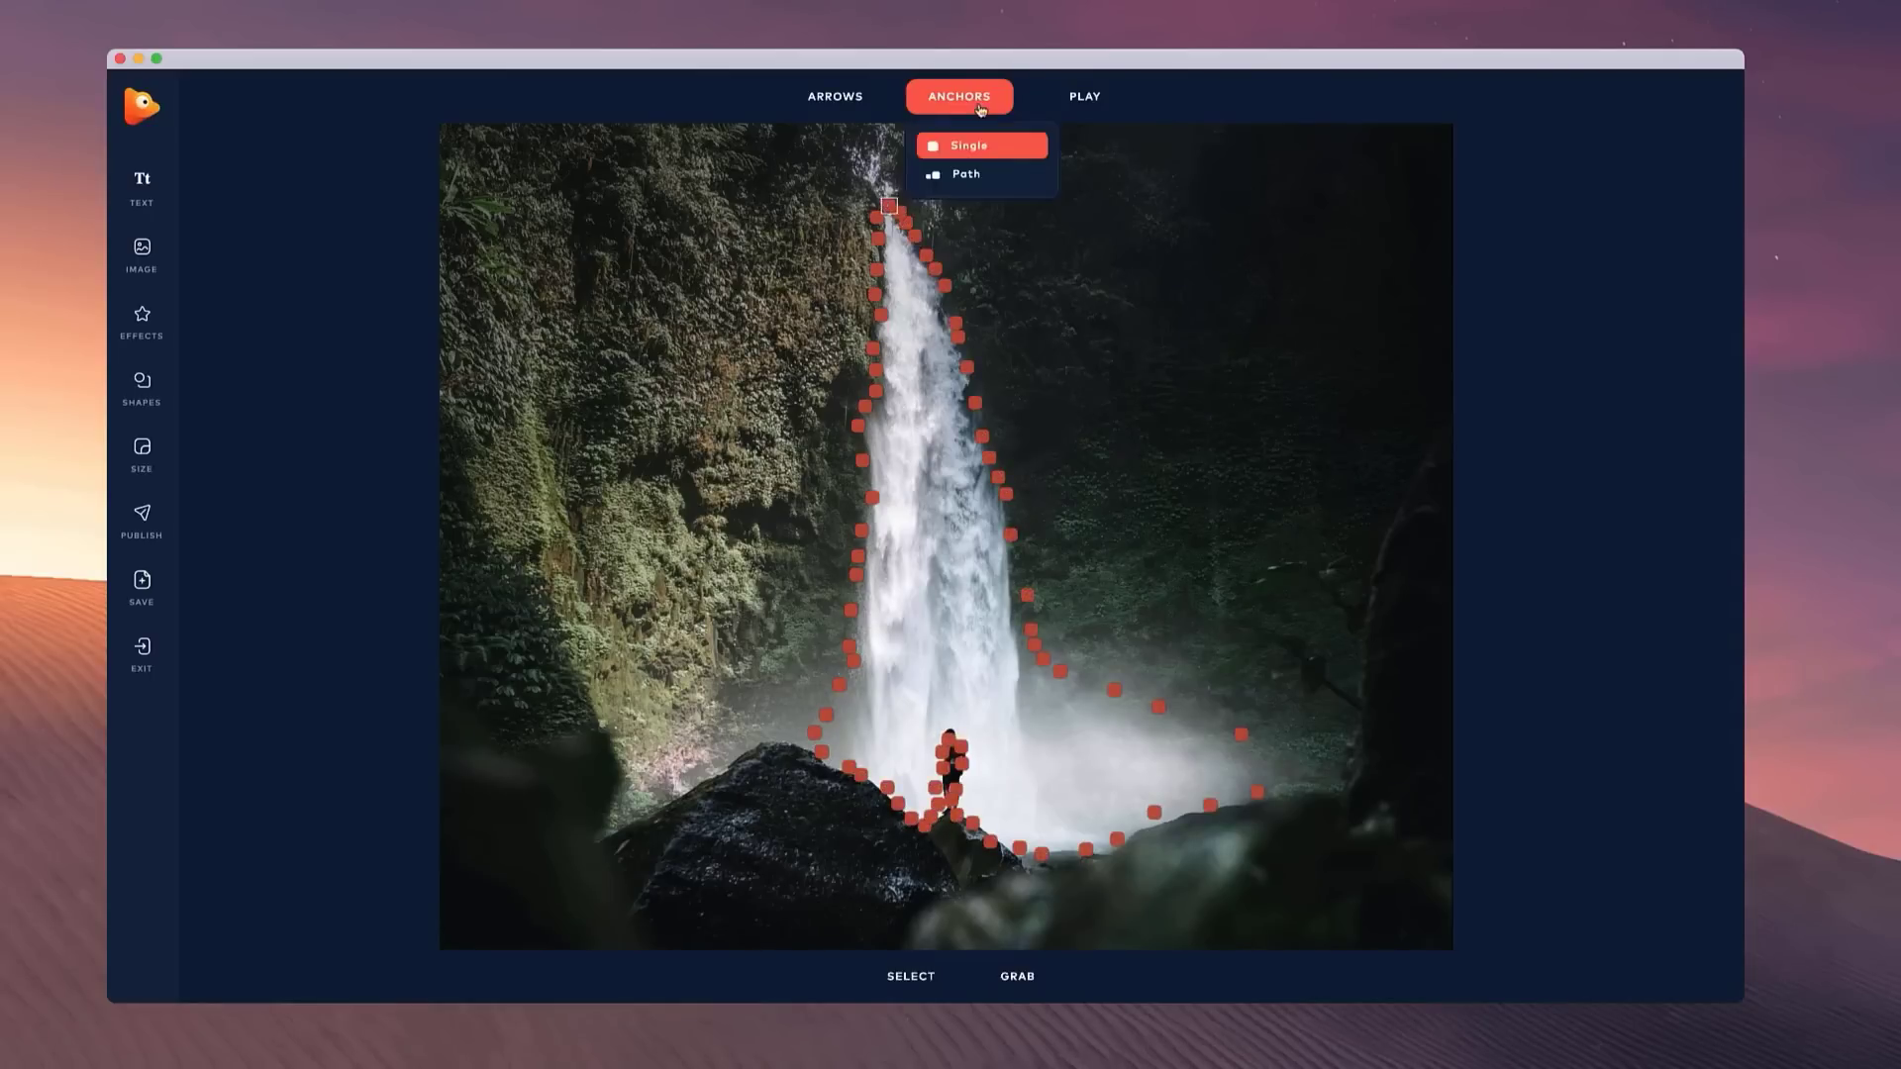
pyautogui.click(980, 176)
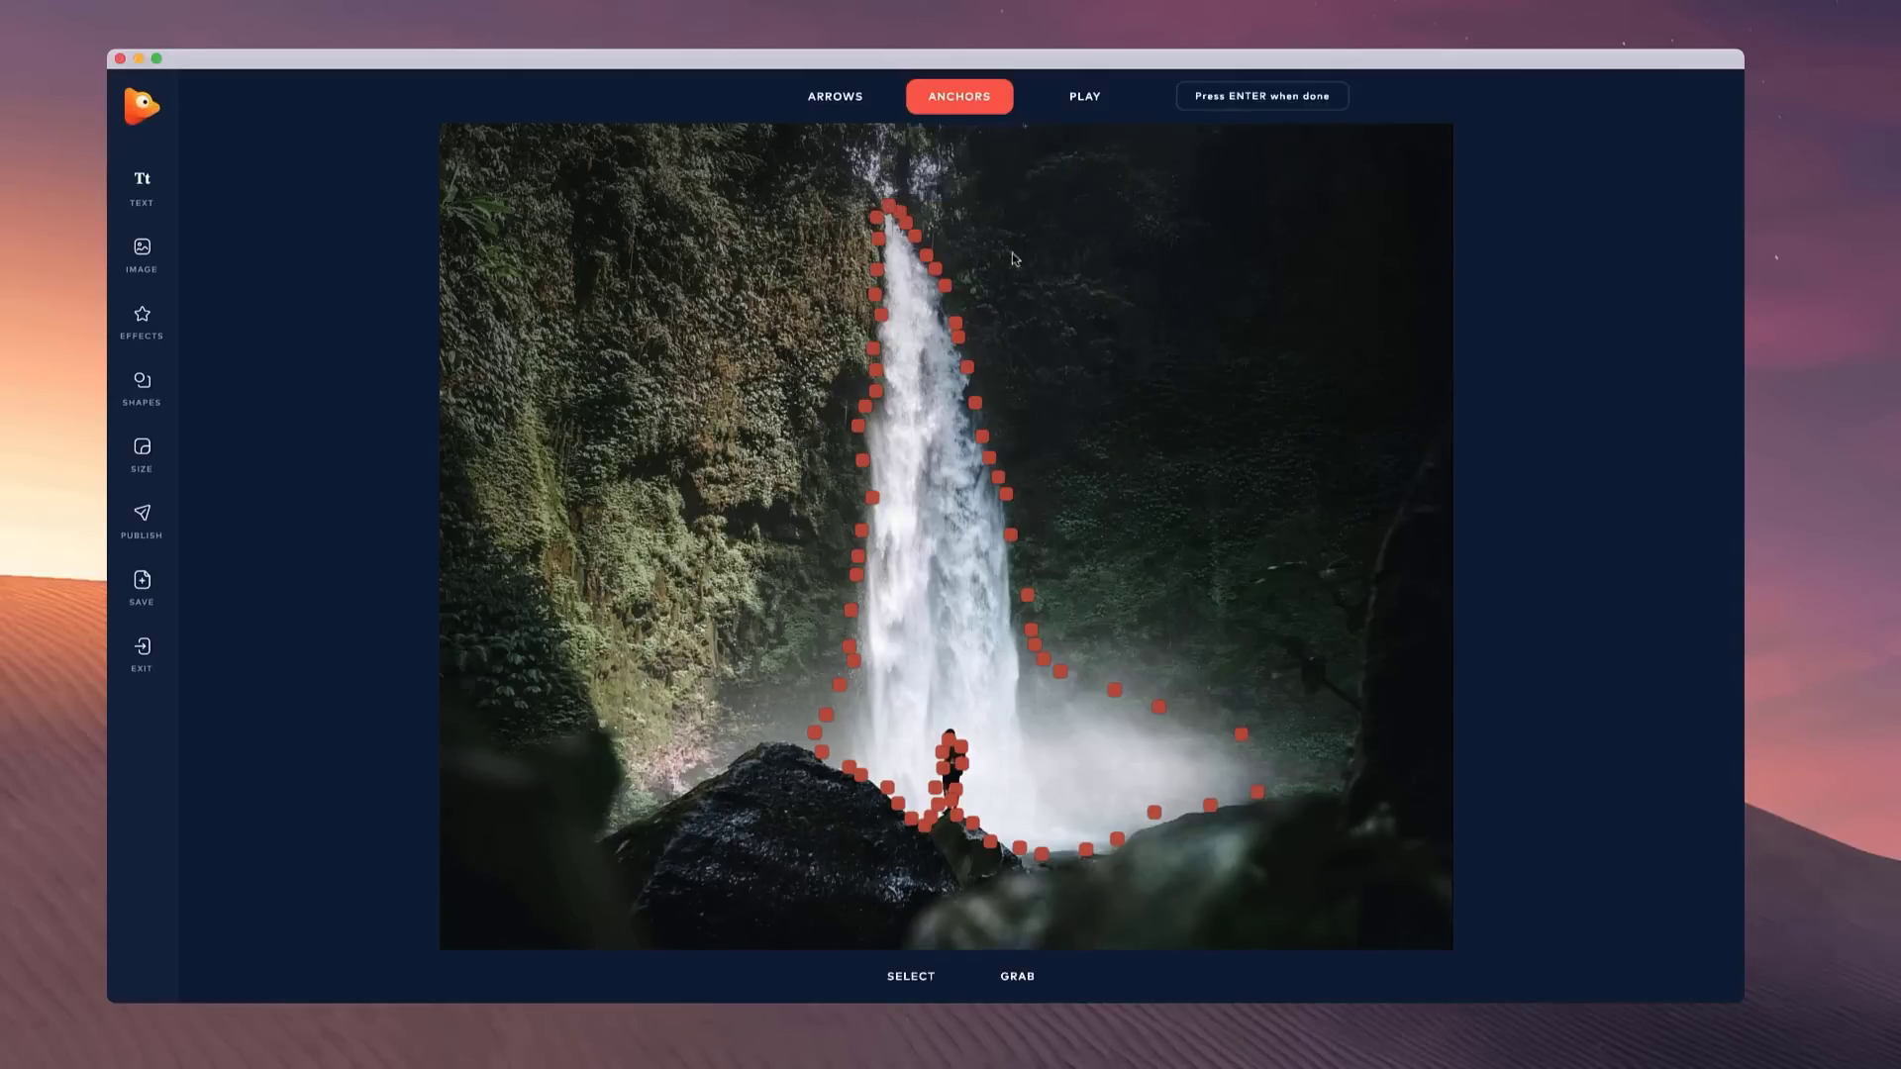
pyautogui.click(1010, 510)
pyautogui.click(1022, 572)
# - Set selection to arrows and anchors, and move the anchors around the man's head and upper body higher for a closer outline
pyautogui.scroll(10, 938, 753)
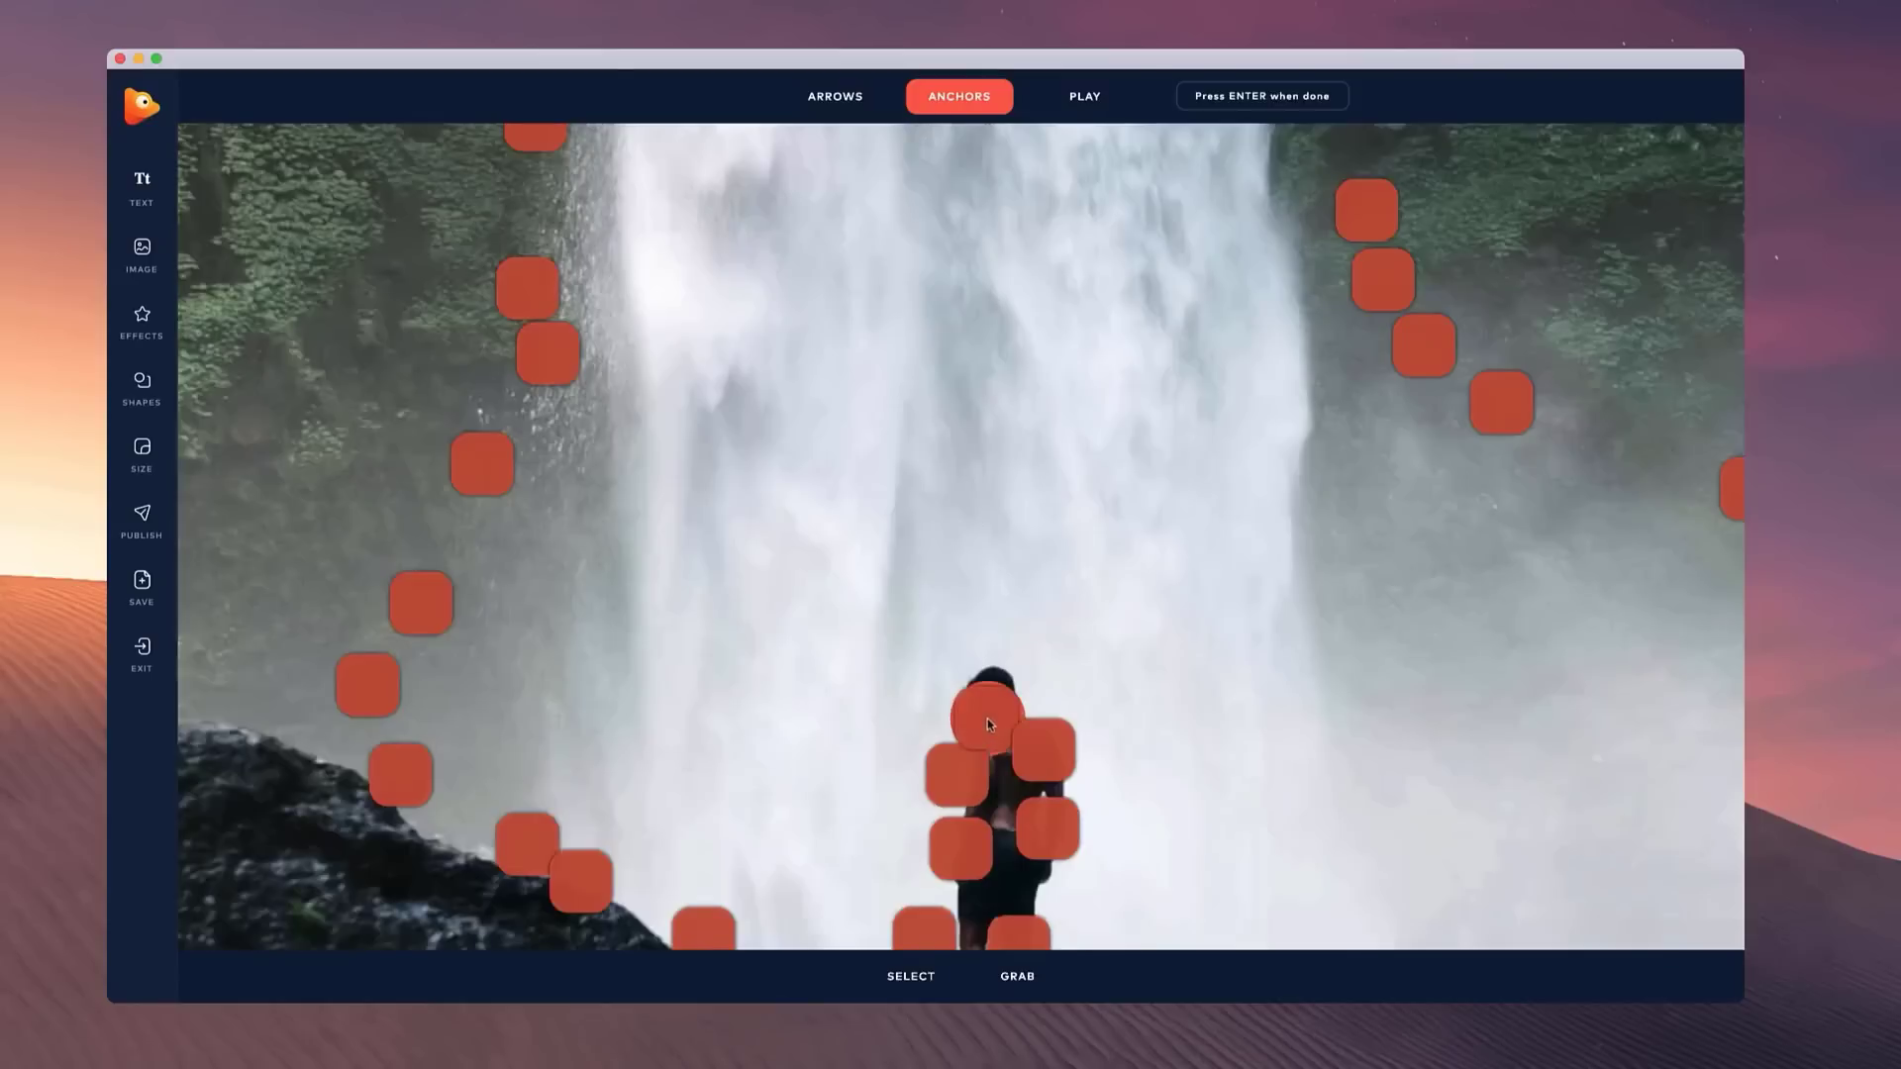
pyautogui.click(916, 984)
pyautogui.click(950, 927)
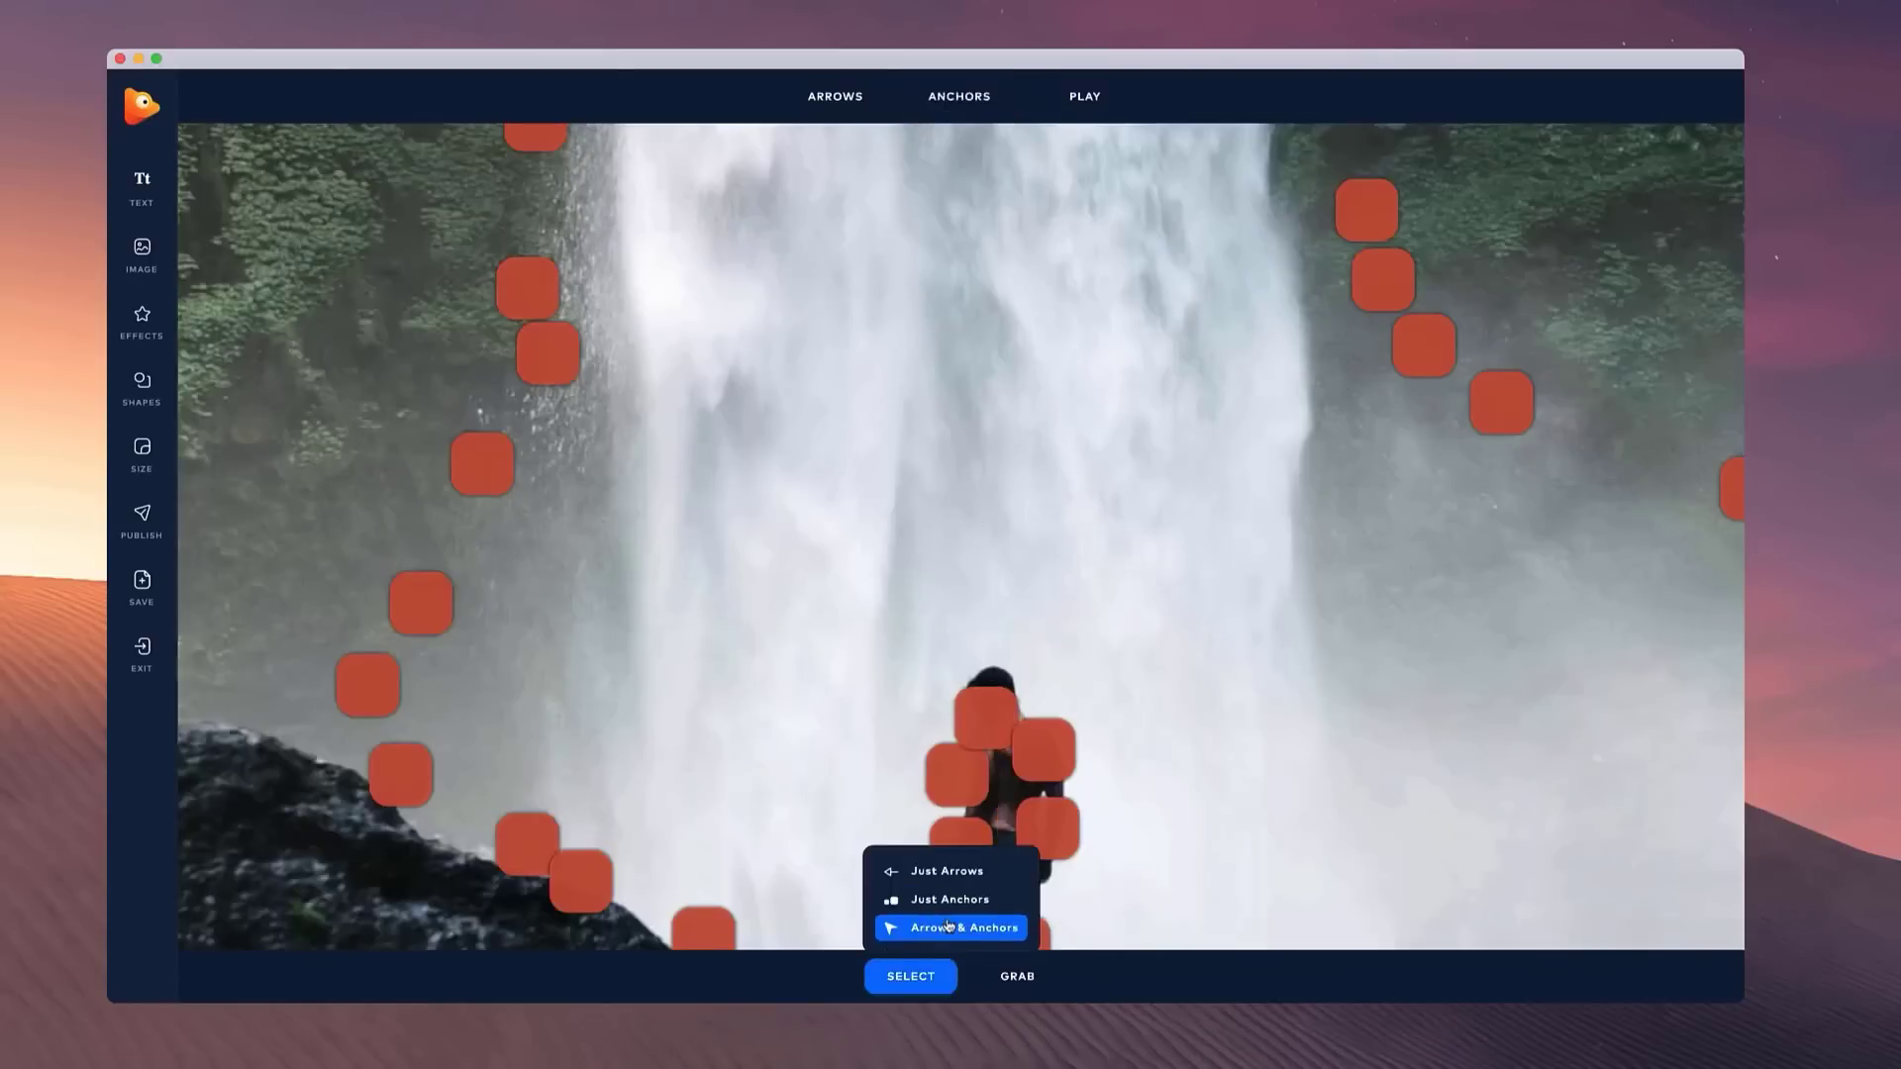
pyautogui.click(1000, 684)
pyautogui.moveTo(999, 684); pyautogui.dragTo(994, 666)
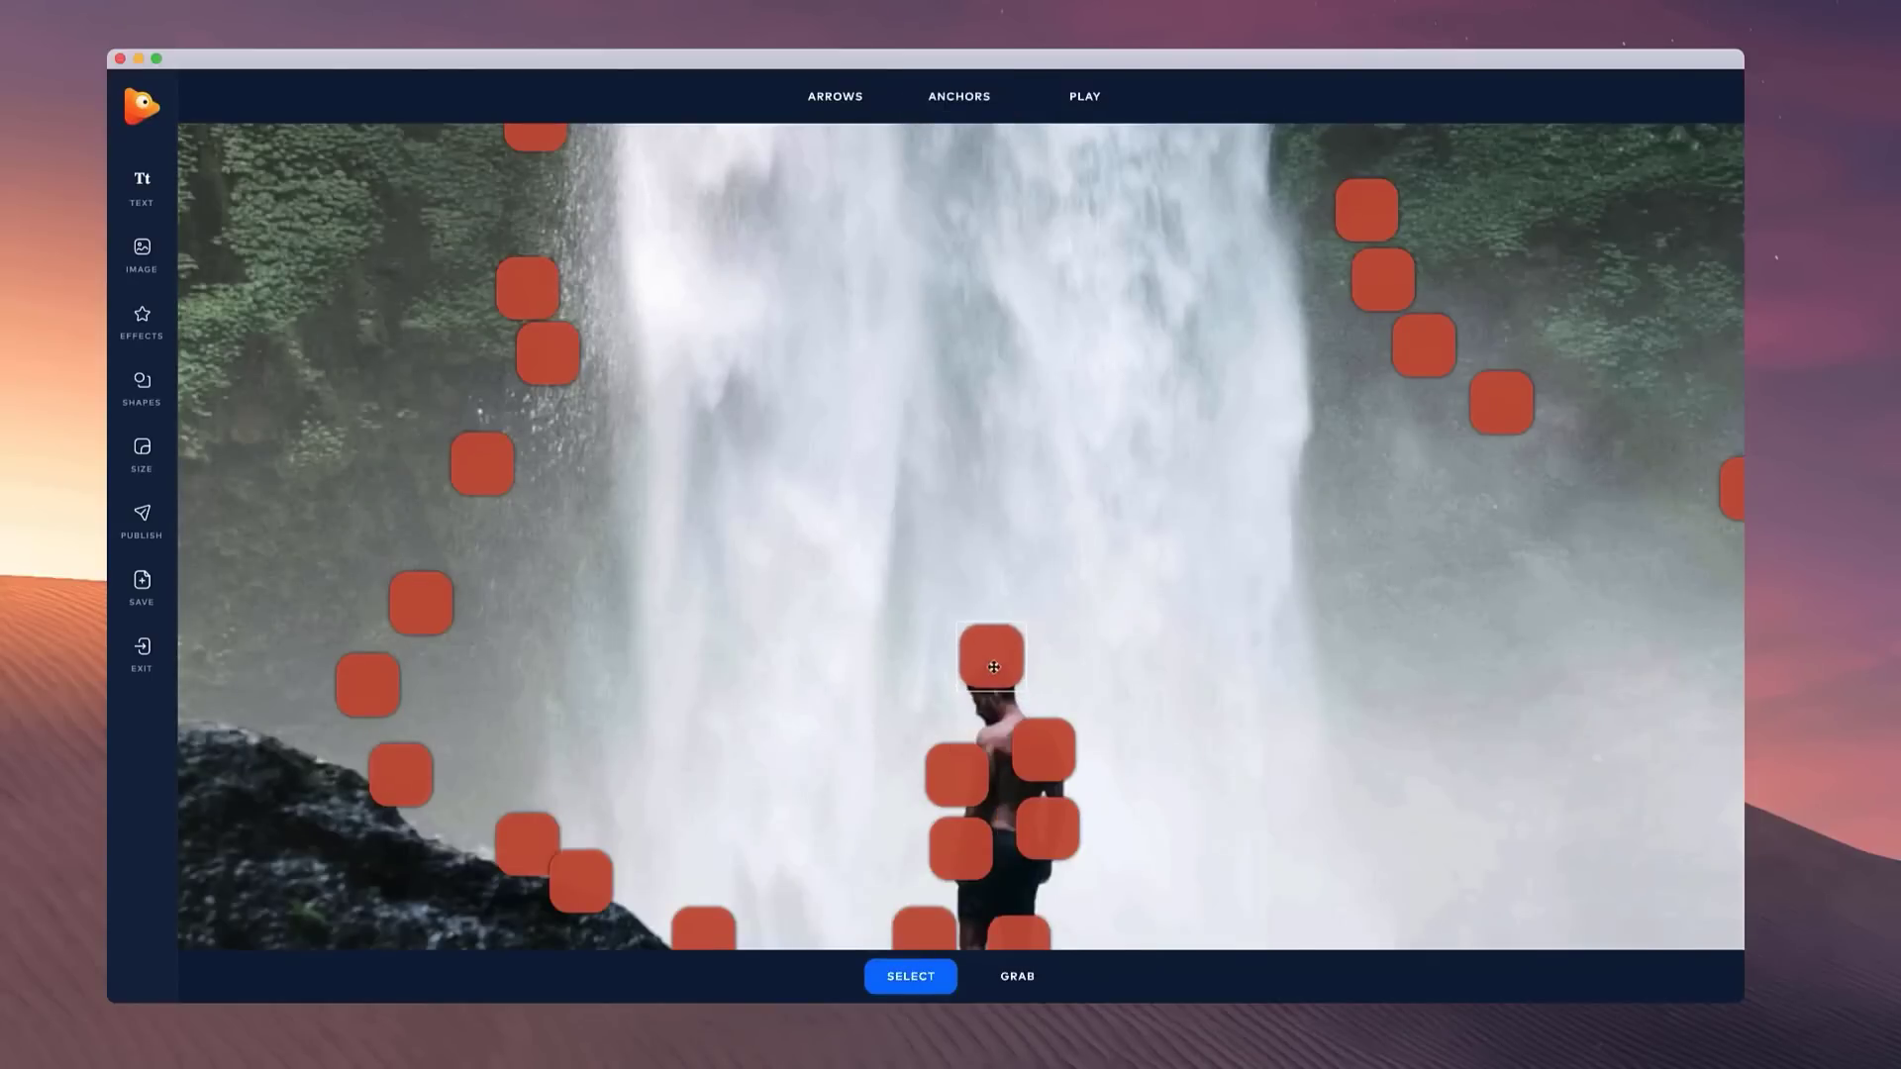
pyautogui.moveTo(1038, 748); pyautogui.dragTo(1041, 714)
pyautogui.moveTo(956, 775); pyautogui.dragTo(953, 743)
pyautogui.moveTo(1040, 822); pyautogui.dragTo(1062, 792)
pyautogui.moveTo(959, 847); pyautogui.dragTo(949, 821)
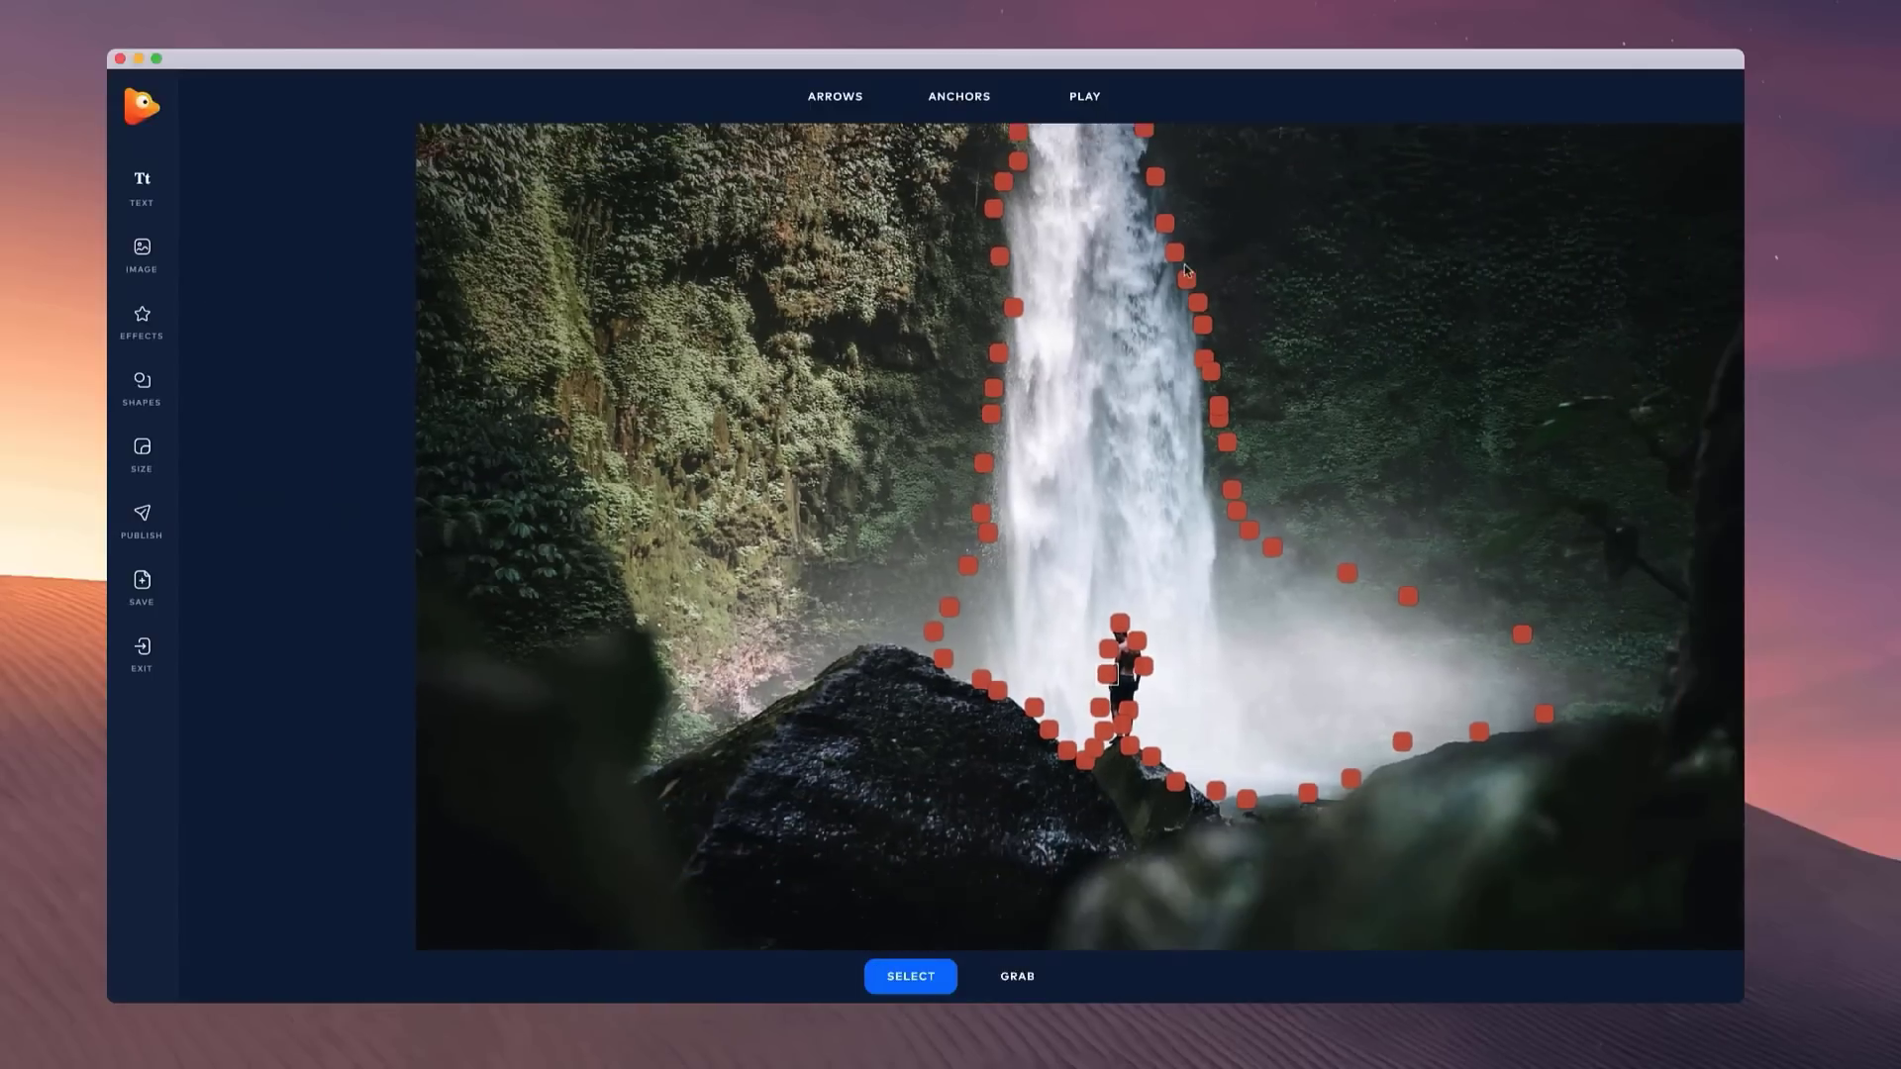
# - Place single motion arrows pointing downward along the left side of the waterfall
pyautogui.scroll(-1, 1207, 258)
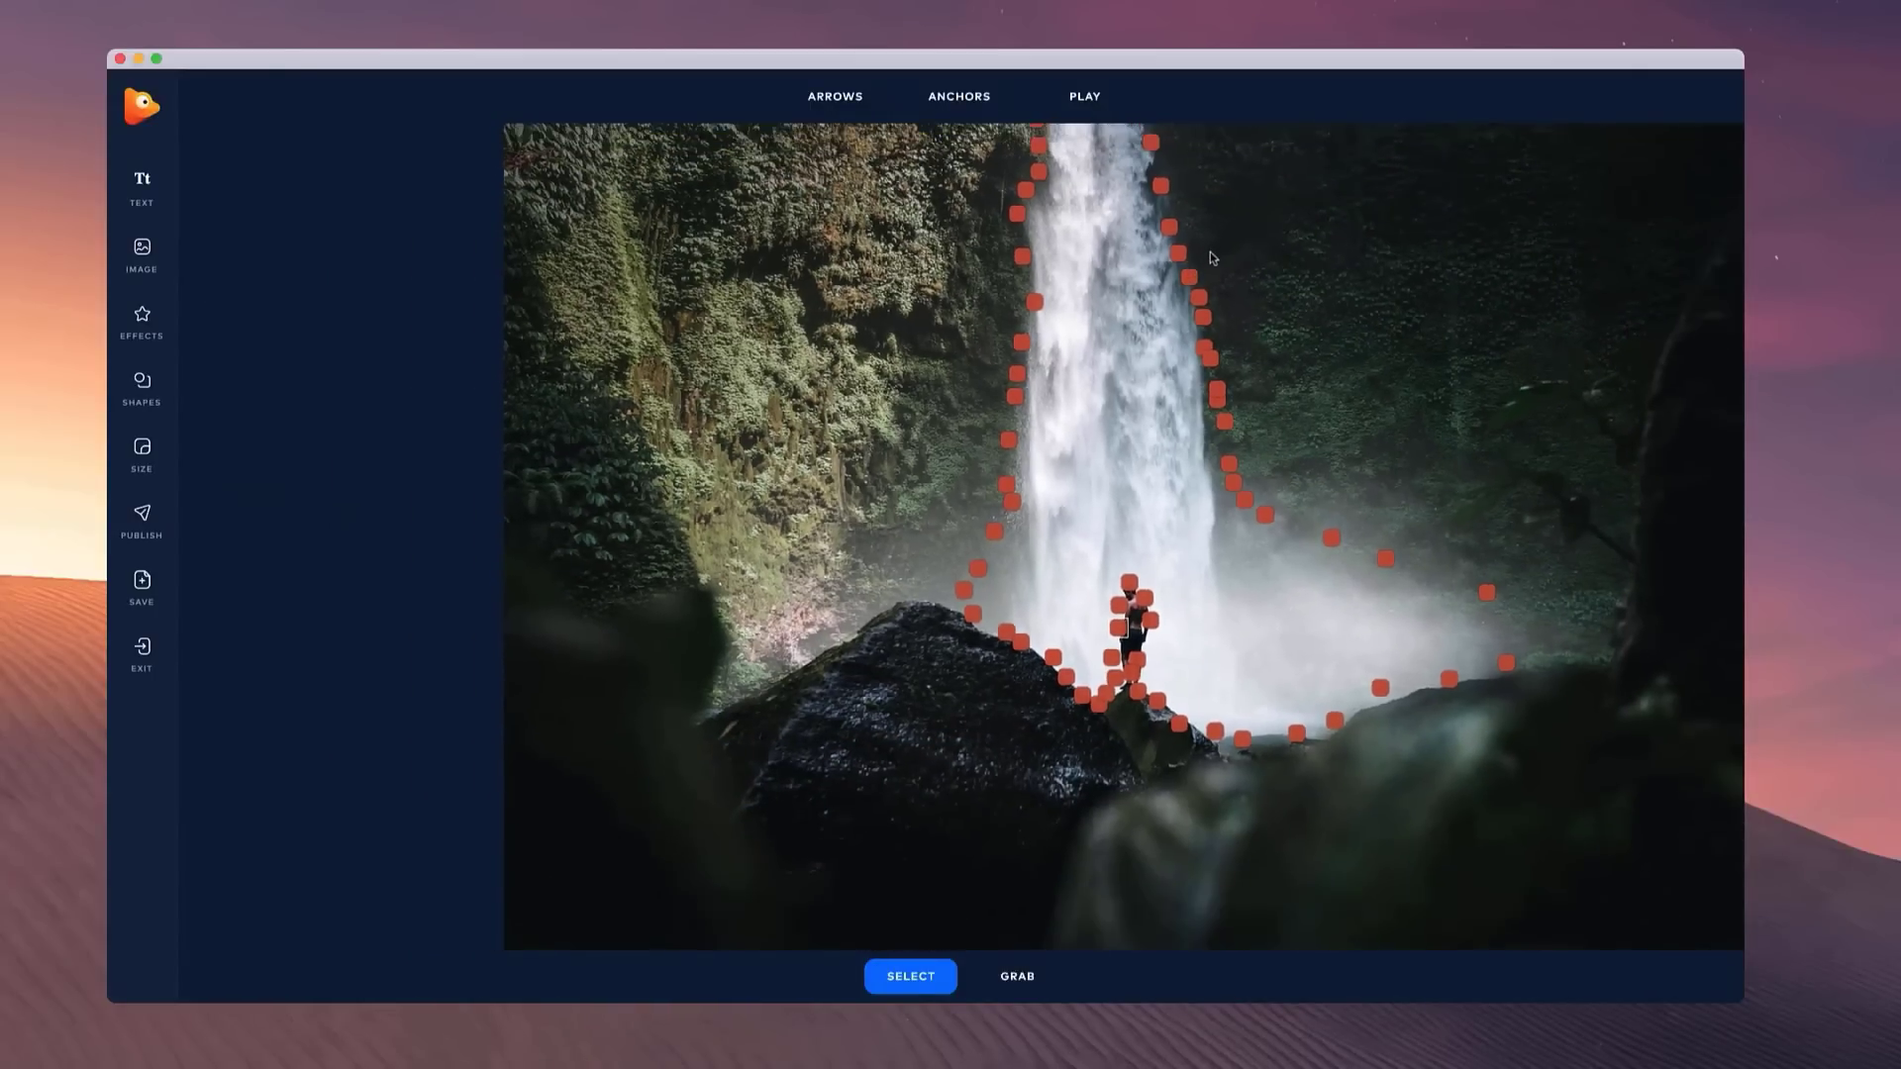
pyautogui.press('space')
pyautogui.moveTo(1195, 285); pyautogui.dragTo(1118, 480)
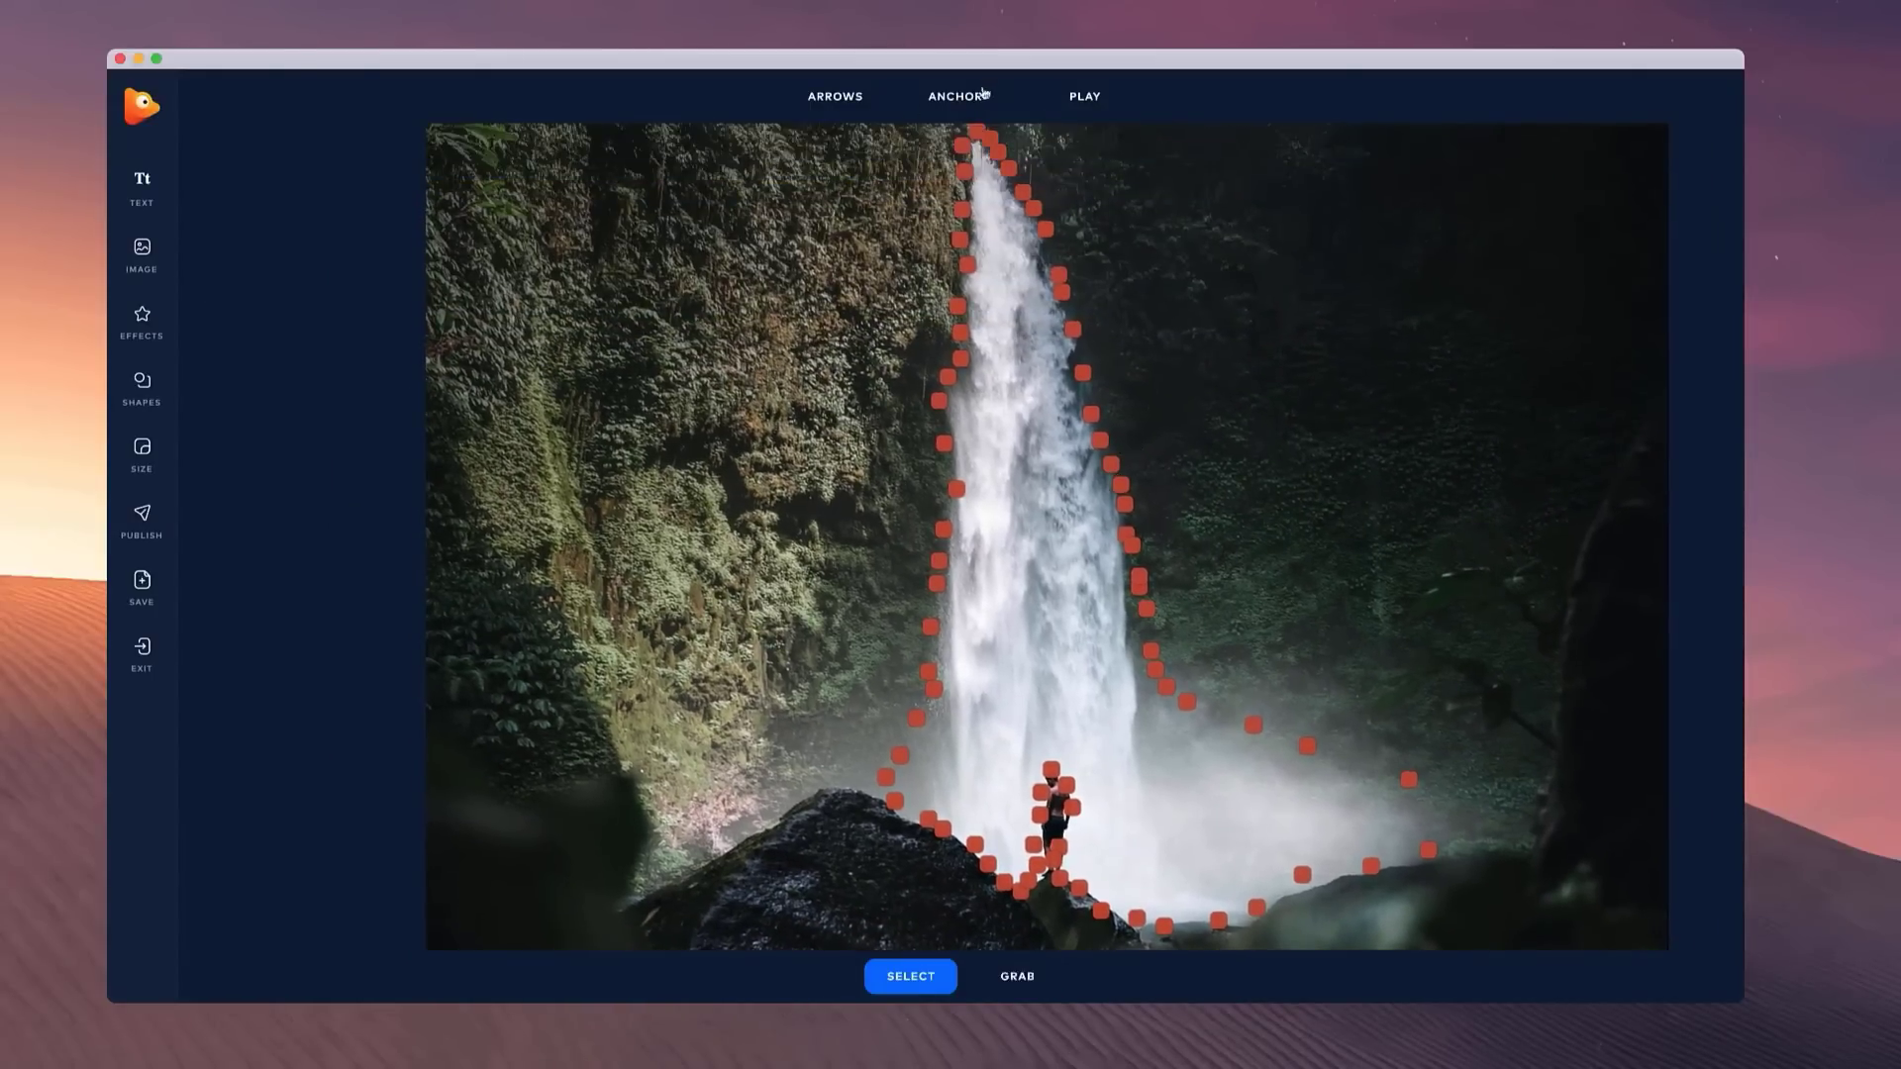
pyautogui.click(835, 96)
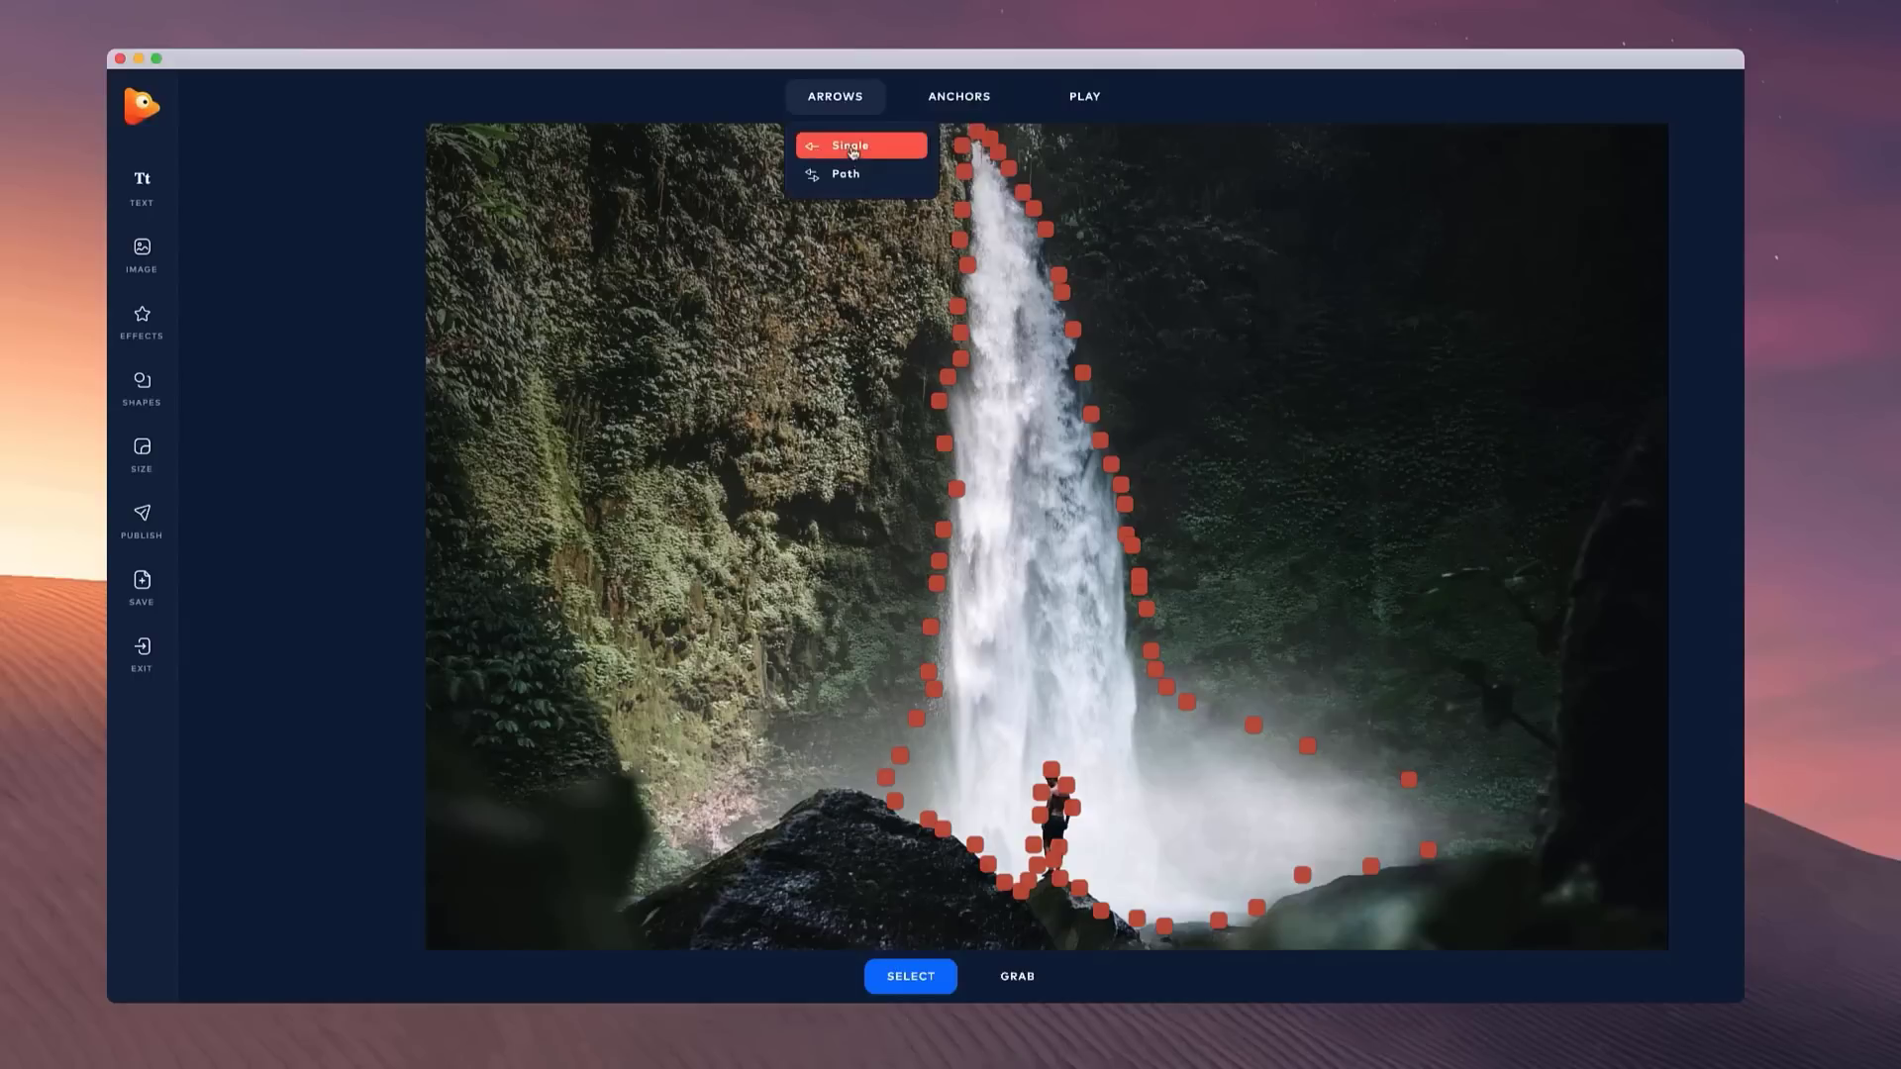
pyautogui.click(850, 149)
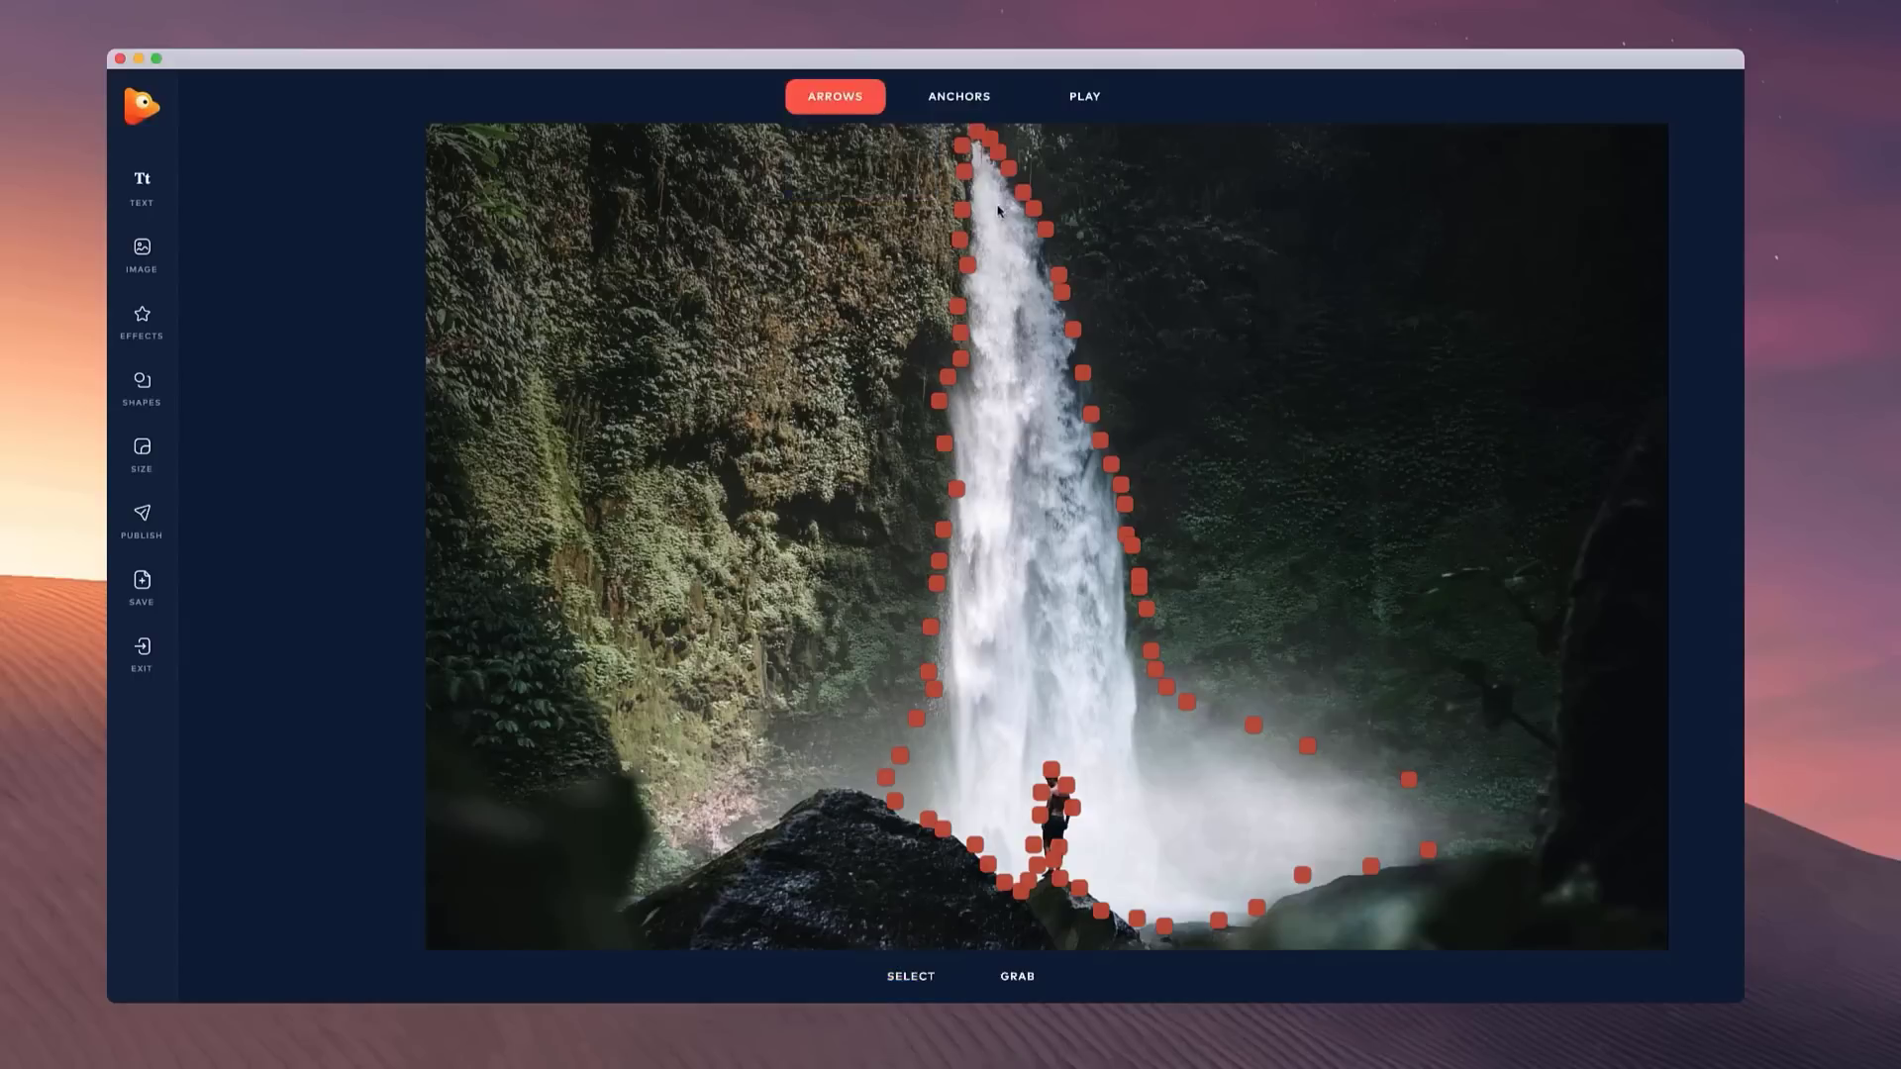
pyautogui.moveTo(991, 189)
pyautogui.mouseDown()
pyautogui.moveTo(991, 329)
pyautogui.moveTo(1054, 375)
pyautogui.moveTo(992, 408)
pyautogui.moveTo(991, 639)
pyautogui.moveTo(987, 436)
pyautogui.moveTo(987, 639)
pyautogui.moveTo(986, 621)
pyautogui.mouseUp()
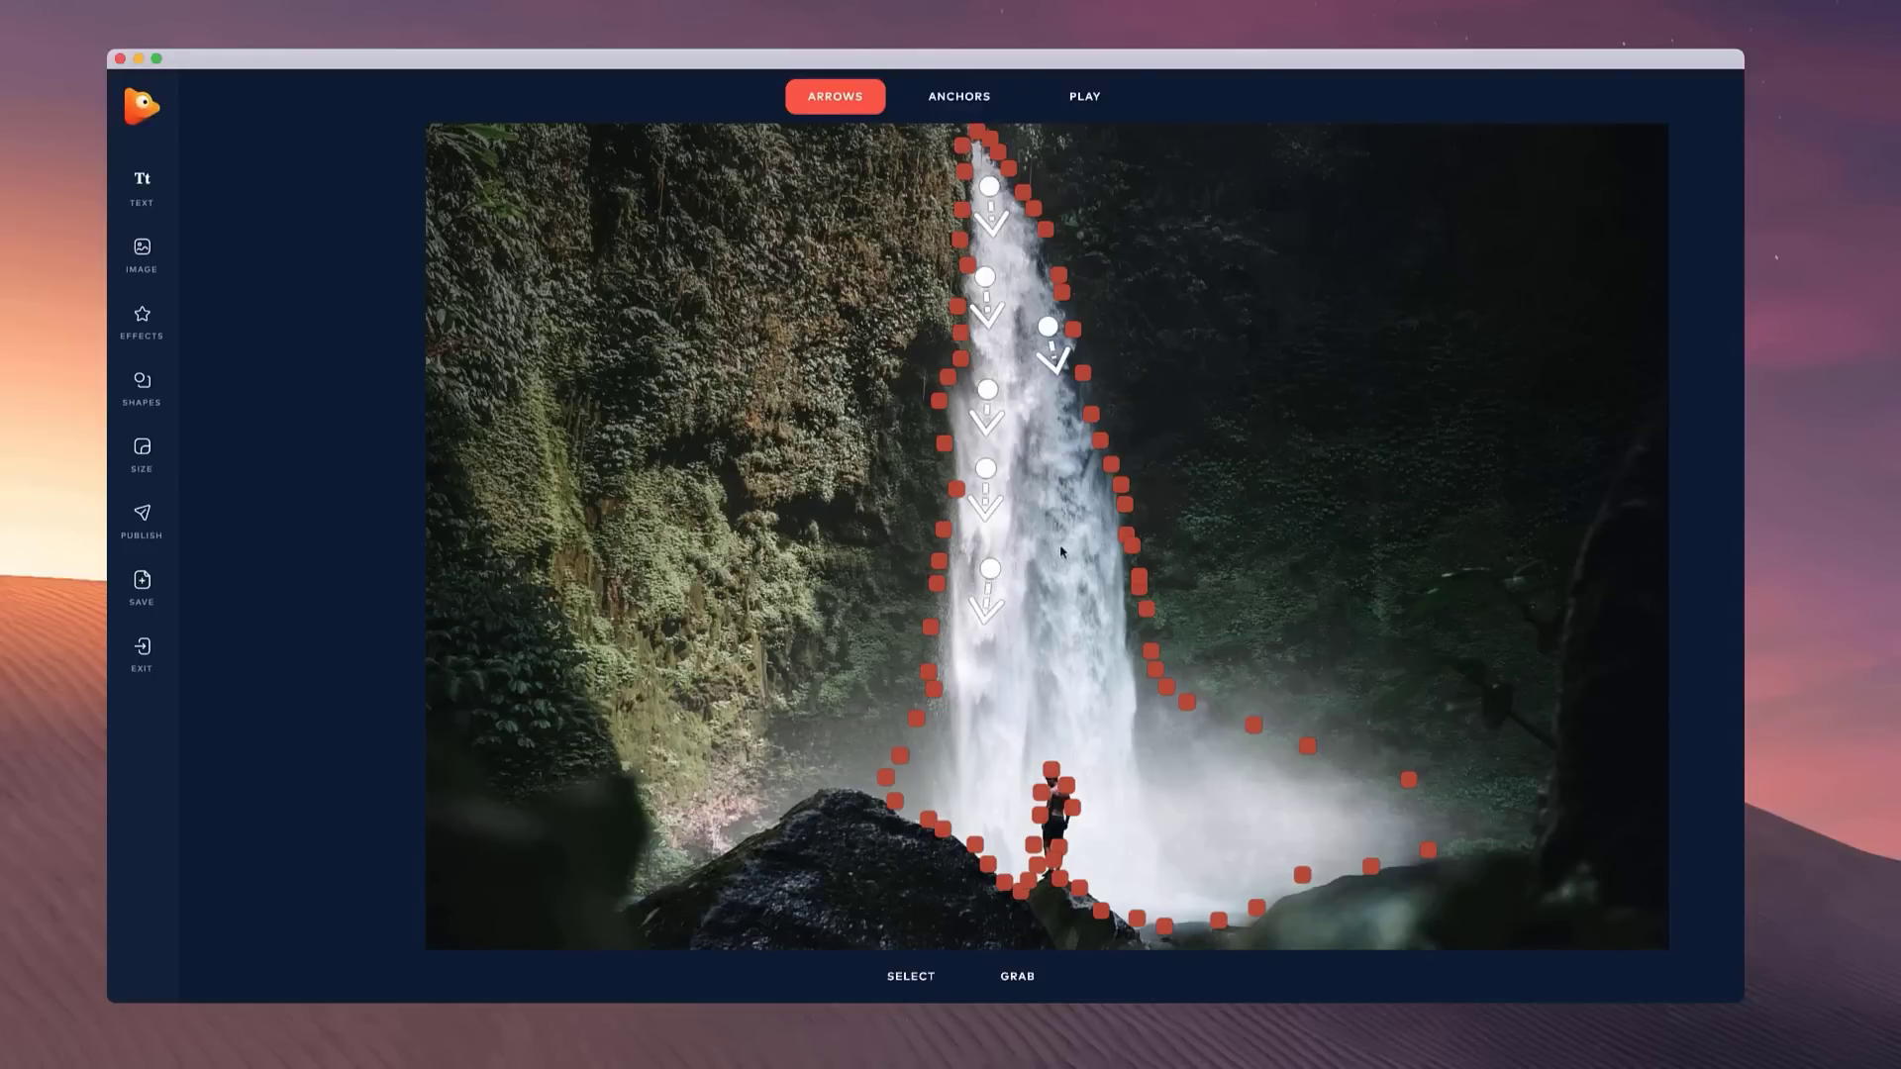
# - Add downward motion arrows along the waterfall's right side and lower left part, and preview the animation
pyautogui.moveTo(1061, 552); pyautogui.dragTo(1115, 711)
pyautogui.moveTo(1057, 436); pyautogui.dragTo(1077, 488)
pyautogui.moveTo(1110, 753); pyautogui.dragTo(1151, 865)
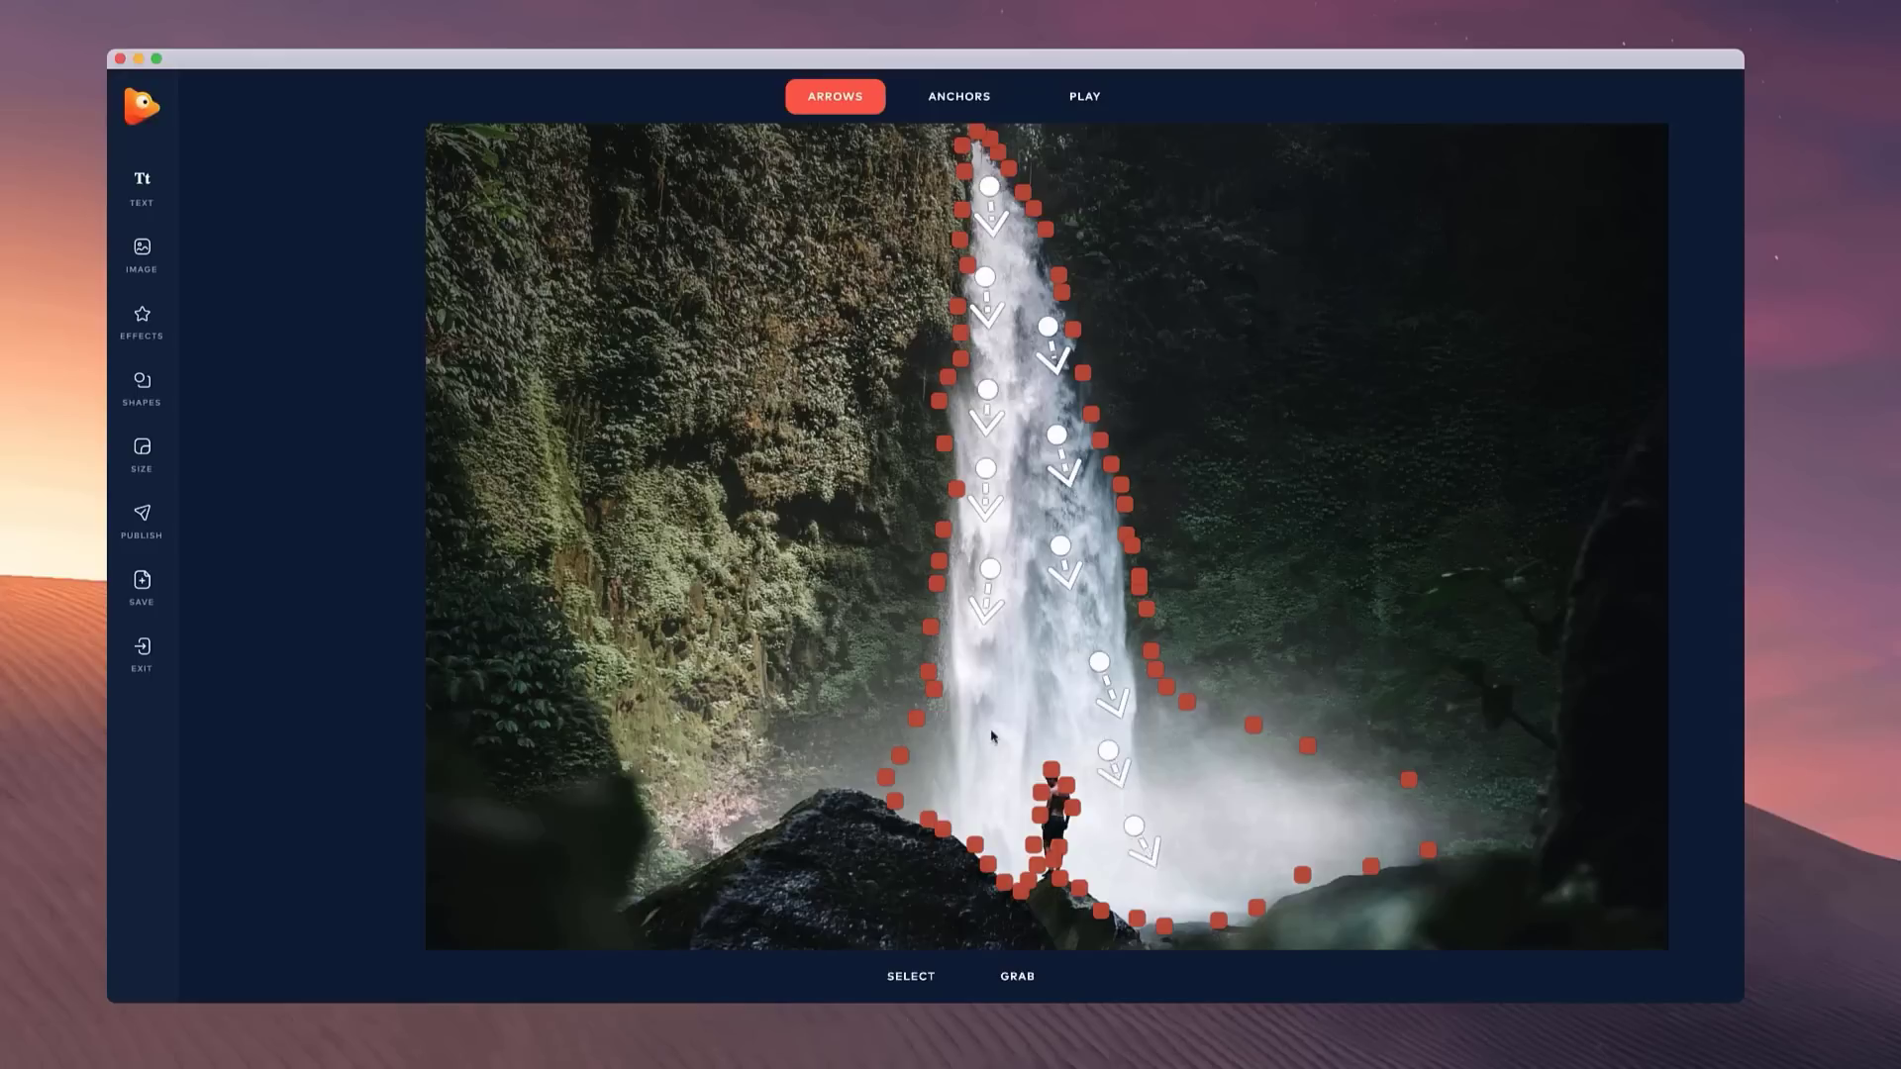
pyautogui.moveTo(990, 662); pyautogui.dragTo(974, 800)
pyautogui.click(1089, 99)
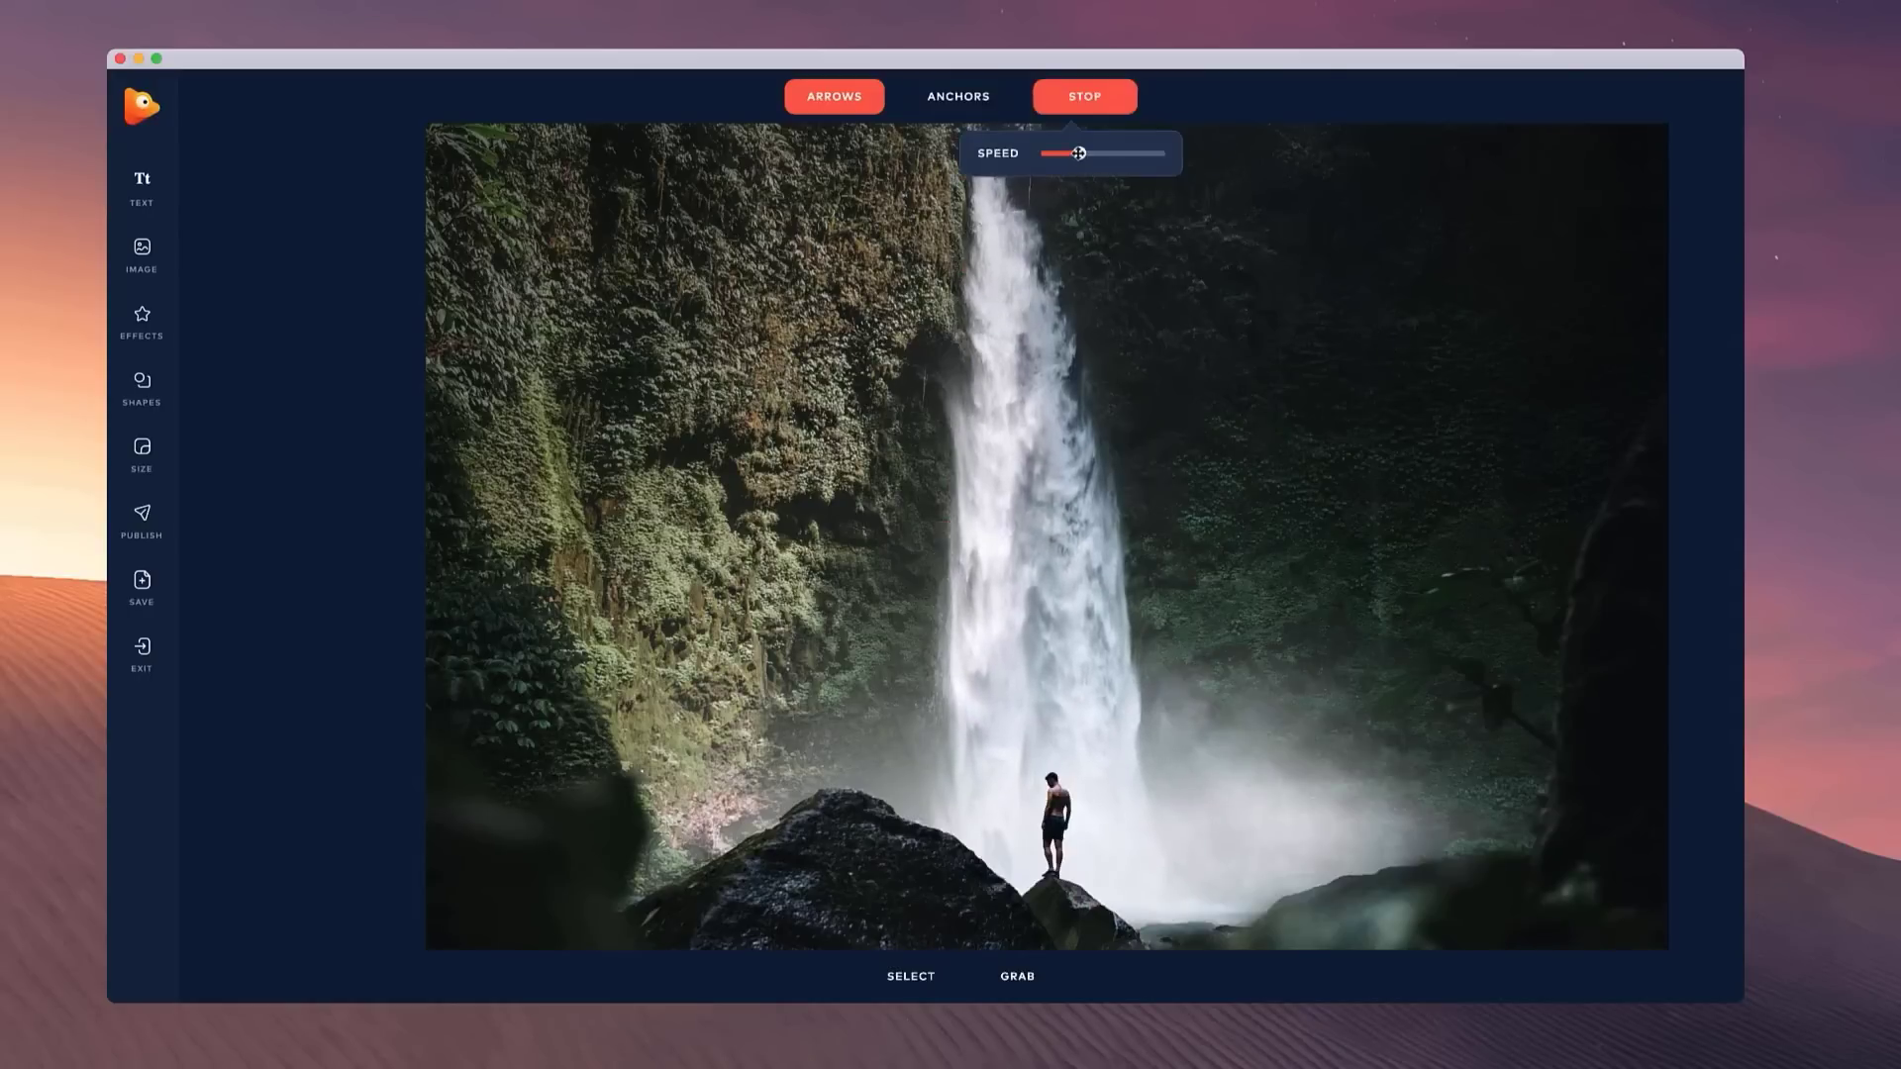
pyautogui.click(1089, 96)
# - Fill the gaps with more downward motion arrows through the middle of the waterfall, ending just above the man's head
pyautogui.moveTo(946, 311); pyautogui.dragTo(961, 286)
pyautogui.moveTo(957, 369)
pyautogui.mouseDown()
pyautogui.moveTo(960, 451)
pyautogui.moveTo(1051, 538)
pyautogui.mouseUp()
pyautogui.moveTo(1014, 254); pyautogui.dragTo(1038, 327)
pyautogui.moveTo(1021, 735); pyautogui.dragTo(1026, 806)
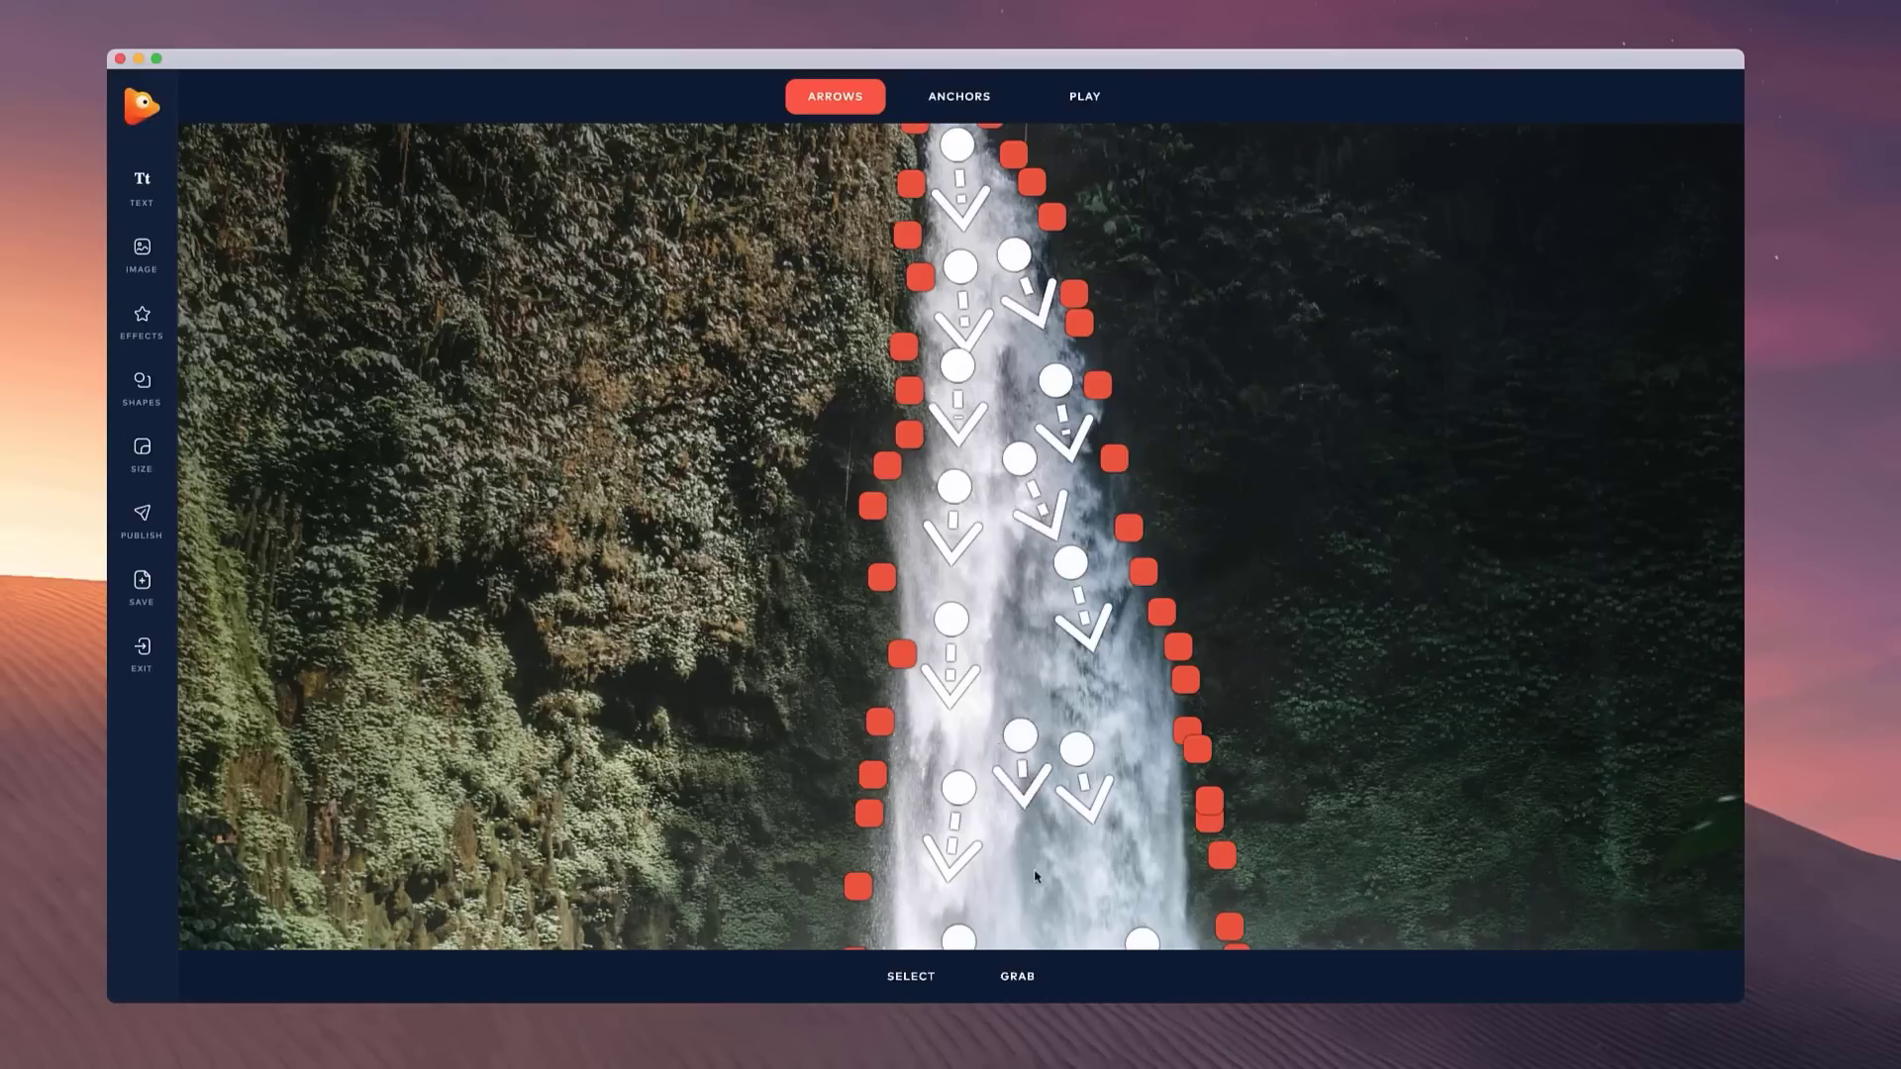
pyautogui.moveTo(1036, 871); pyautogui.dragTo(1034, 947)
pyautogui.scroll(-3, 1119, 706)
pyautogui.press('space')
pyautogui.moveTo(1120, 699); pyautogui.dragTo(994, 511)
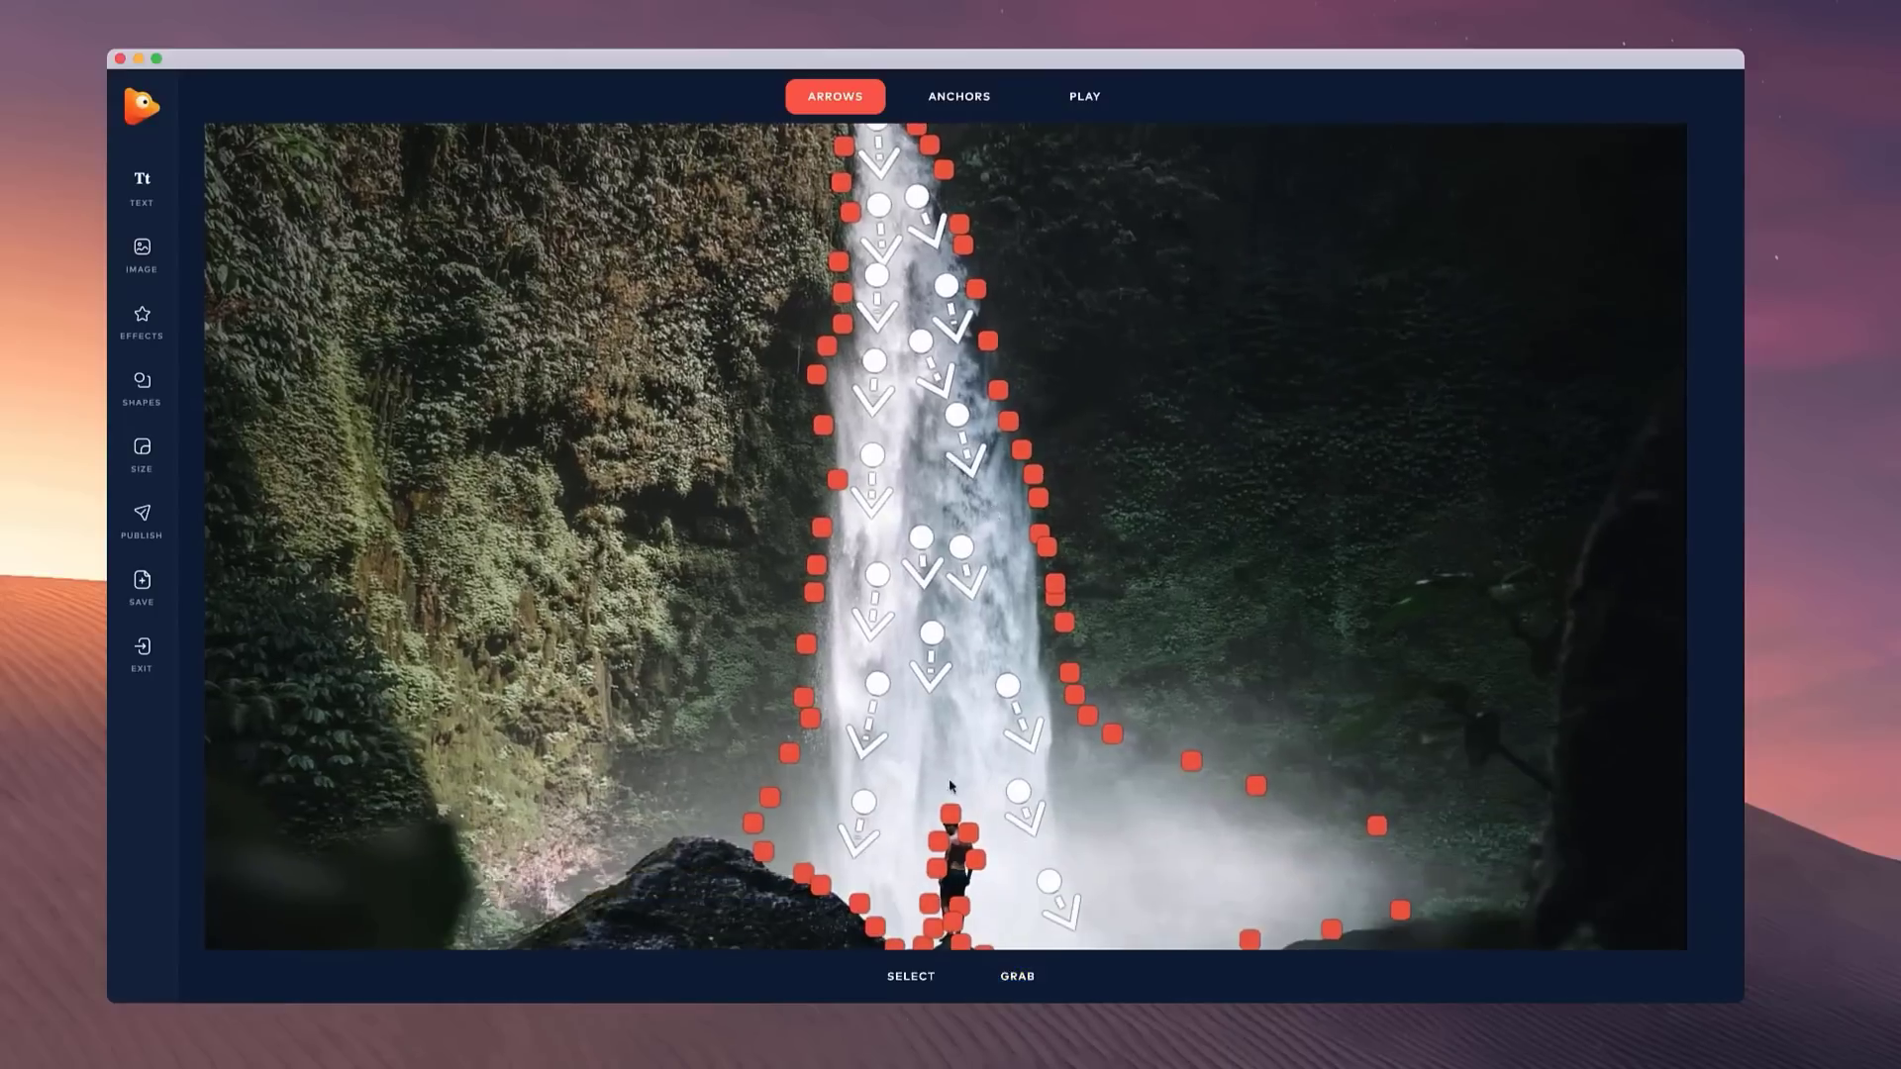
pyautogui.moveTo(945, 707); pyautogui.dragTo(952, 764)
# - Play the animation, raise its speed slightly and stop the preview
pyautogui.click(1085, 107)
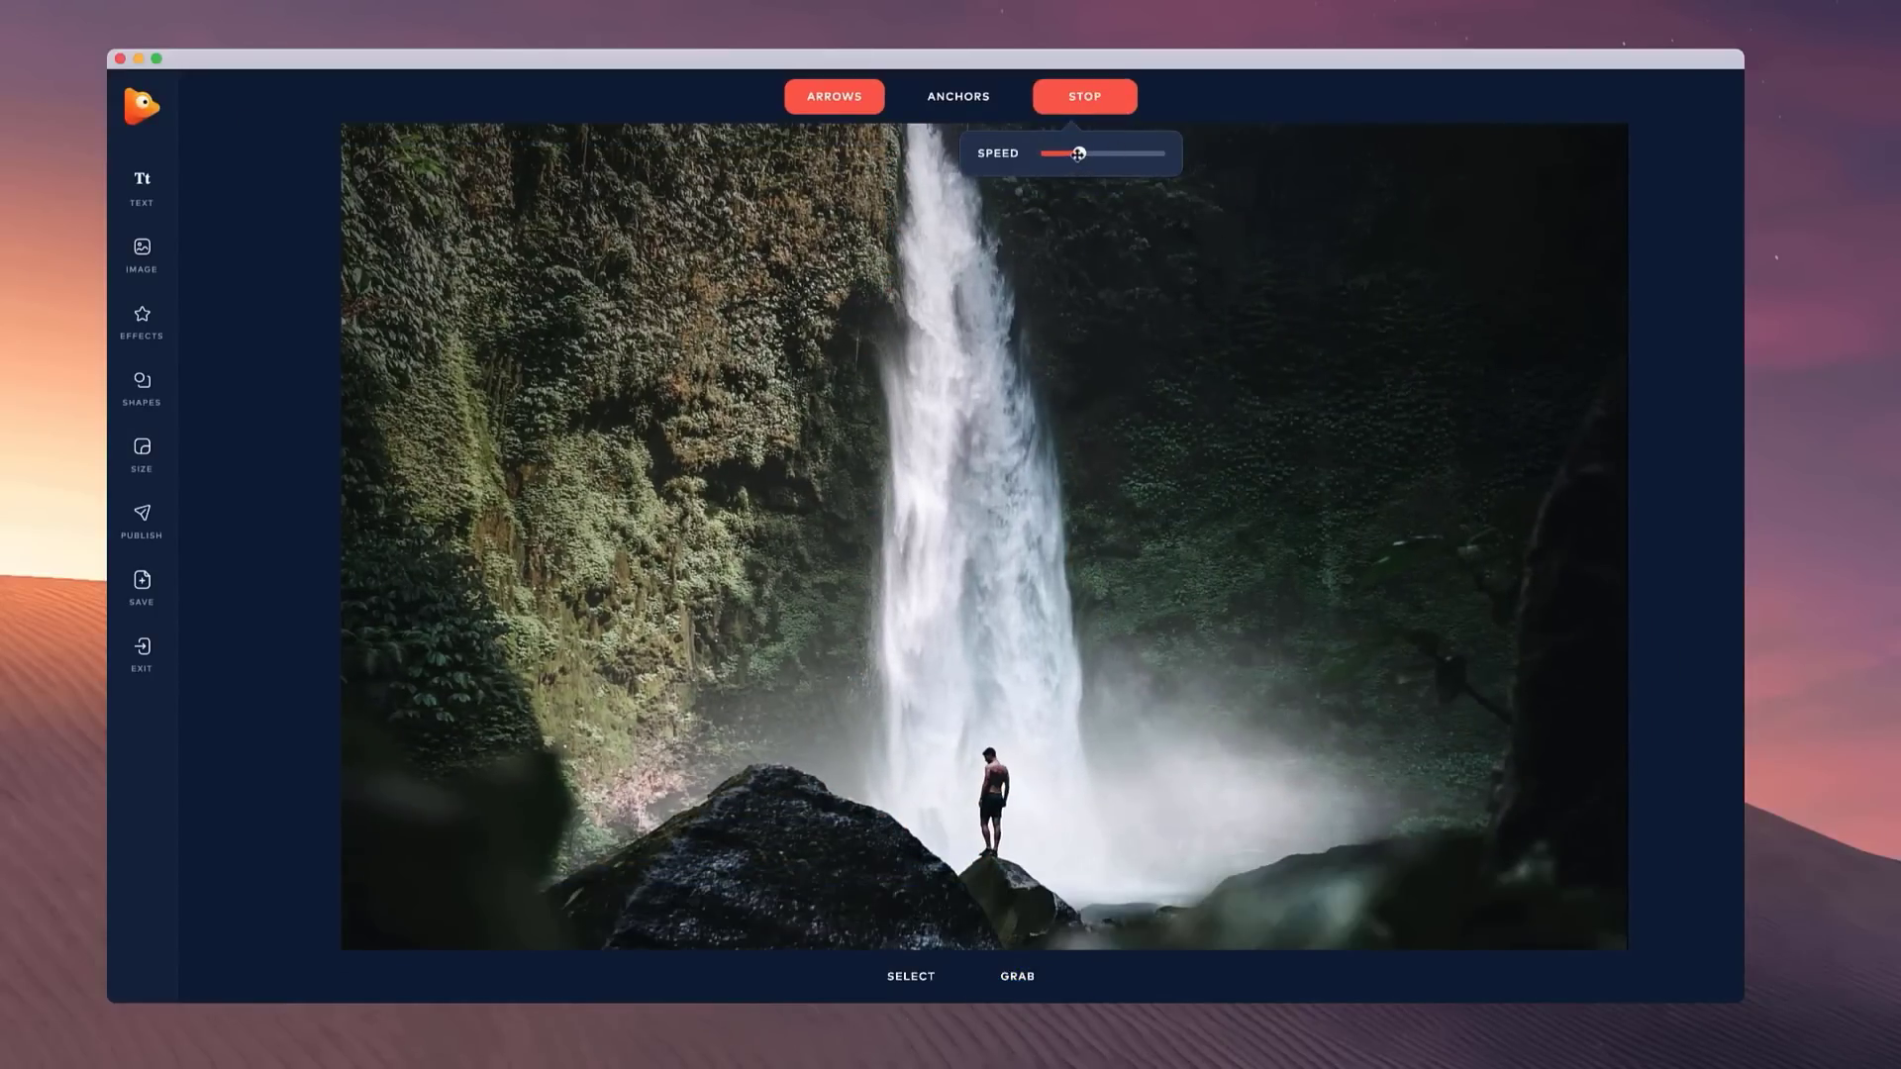
pyautogui.moveTo(1079, 153); pyautogui.dragTo(1089, 155)
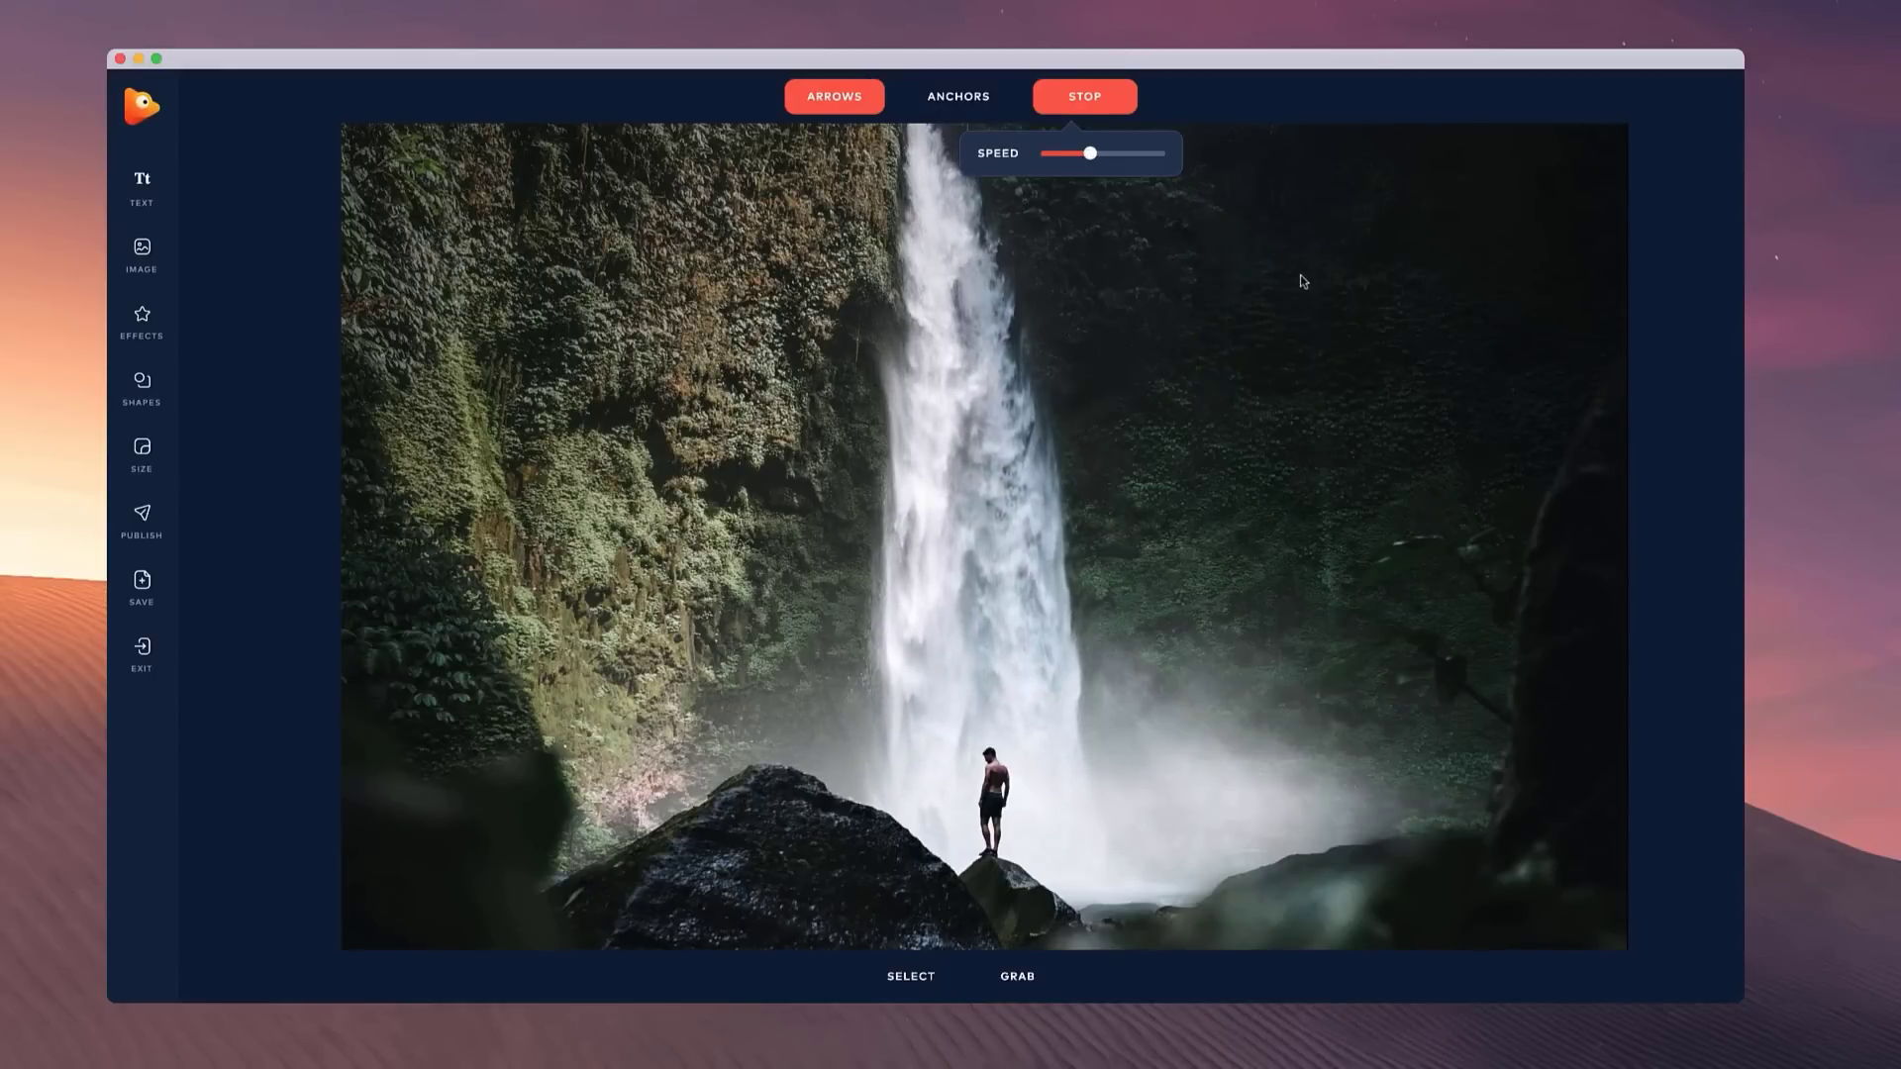
pyautogui.click(1116, 103)
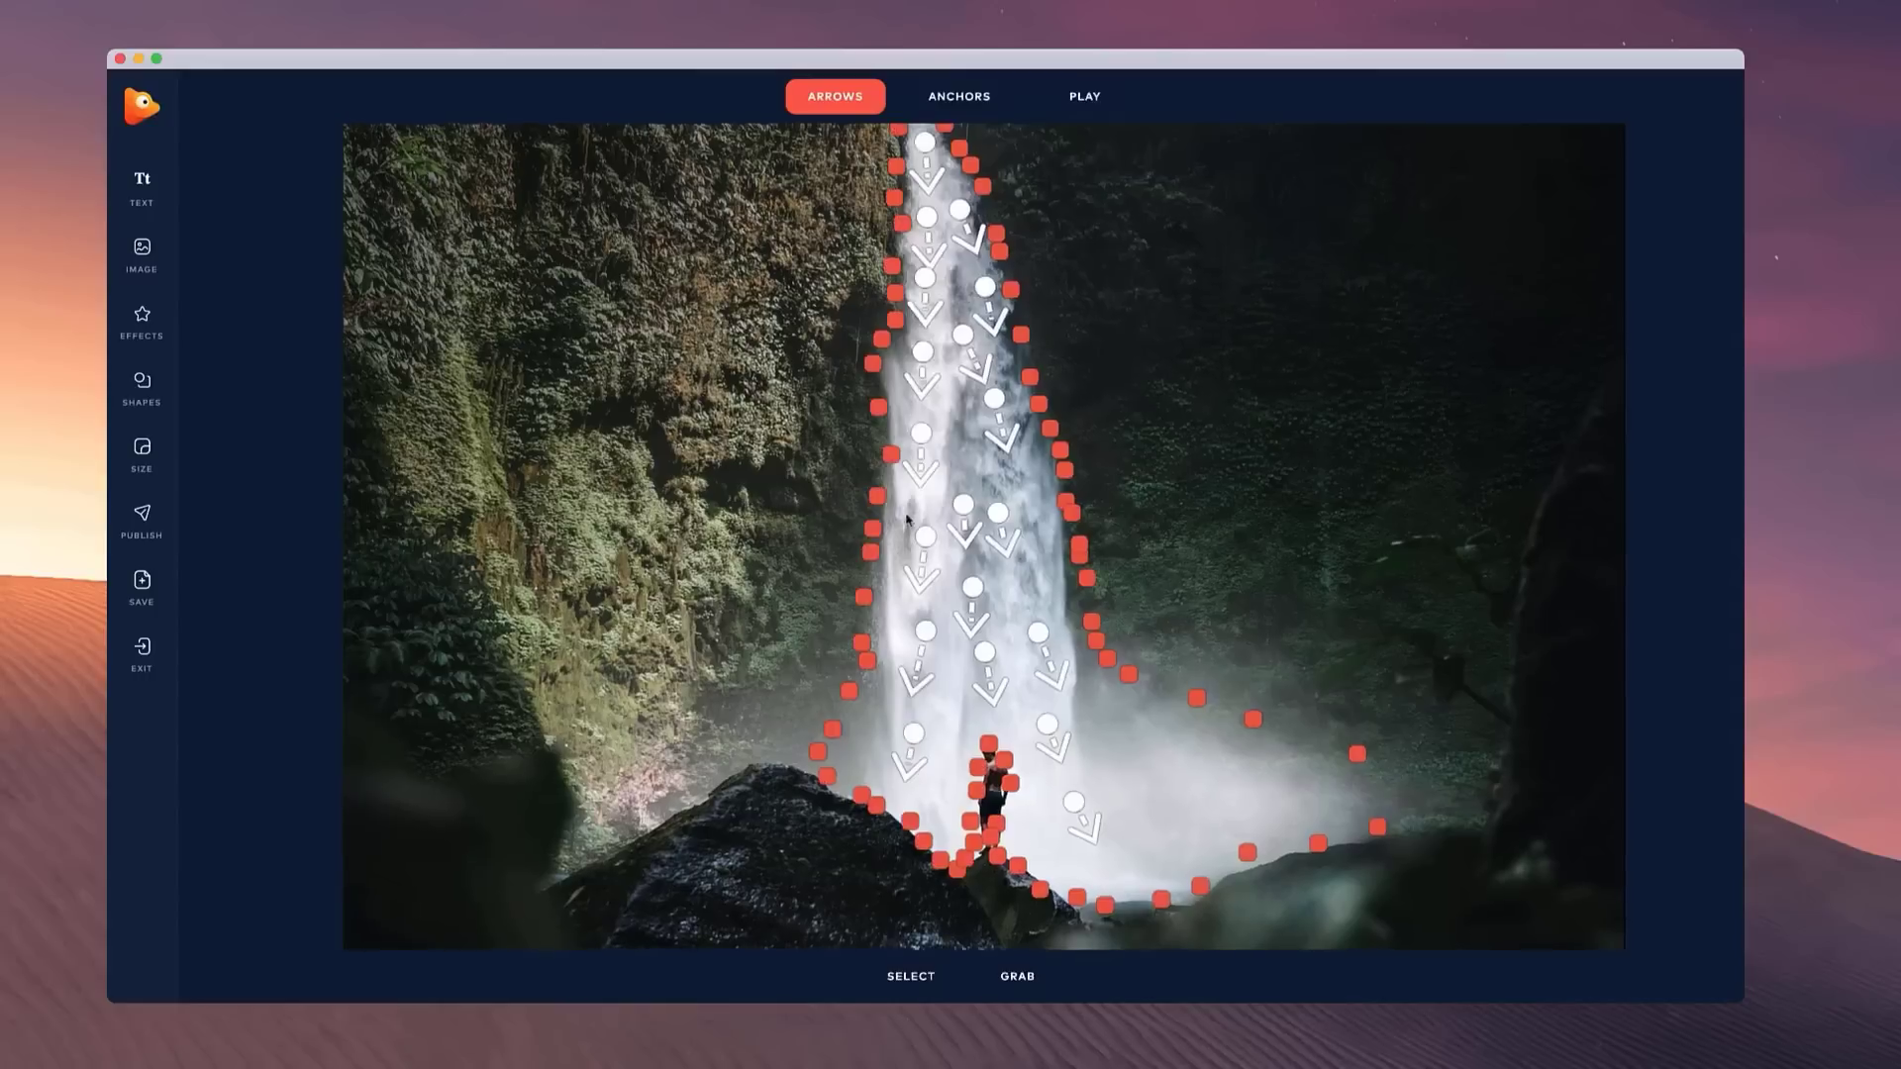
# - Add the third Fog overlay (fog-c) to the waterfall photo
pyautogui.scroll(-3, 916, 520)
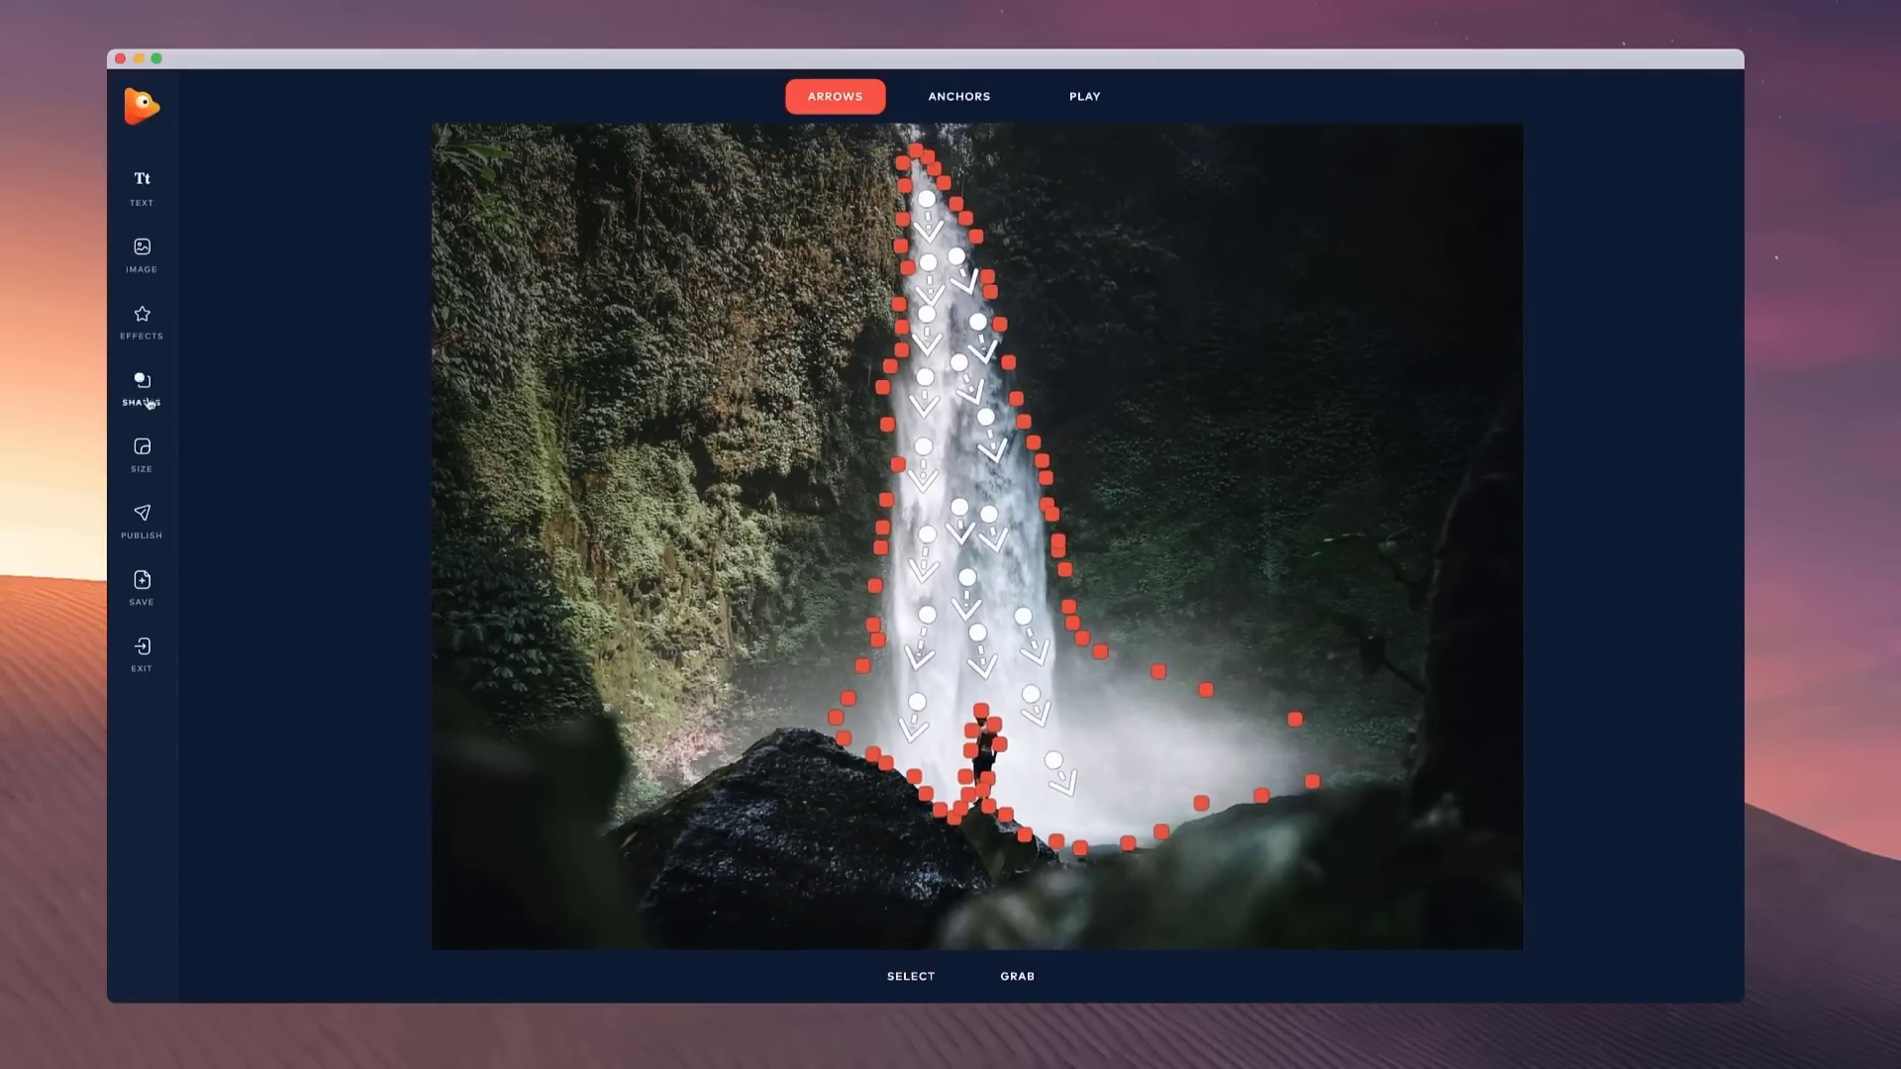
pyautogui.click(141, 322)
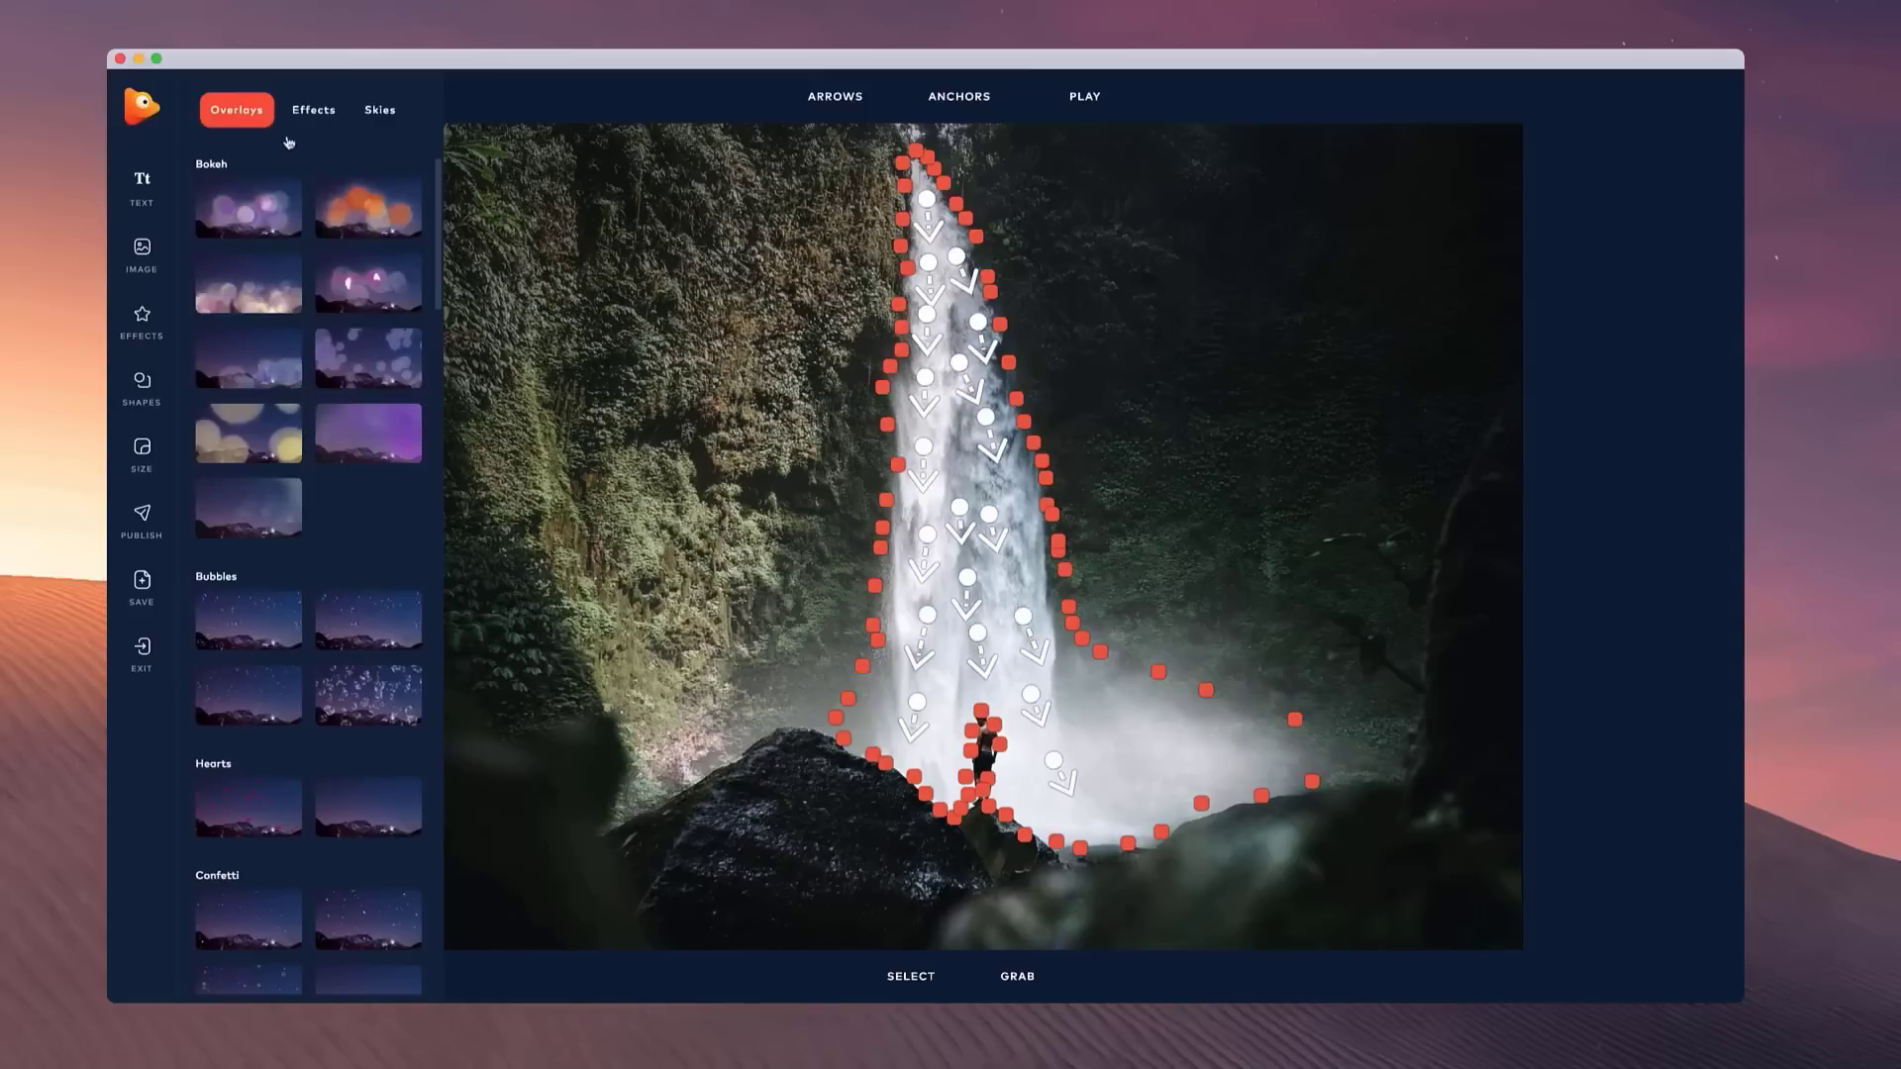
pyautogui.scroll(-15, 333, 416)
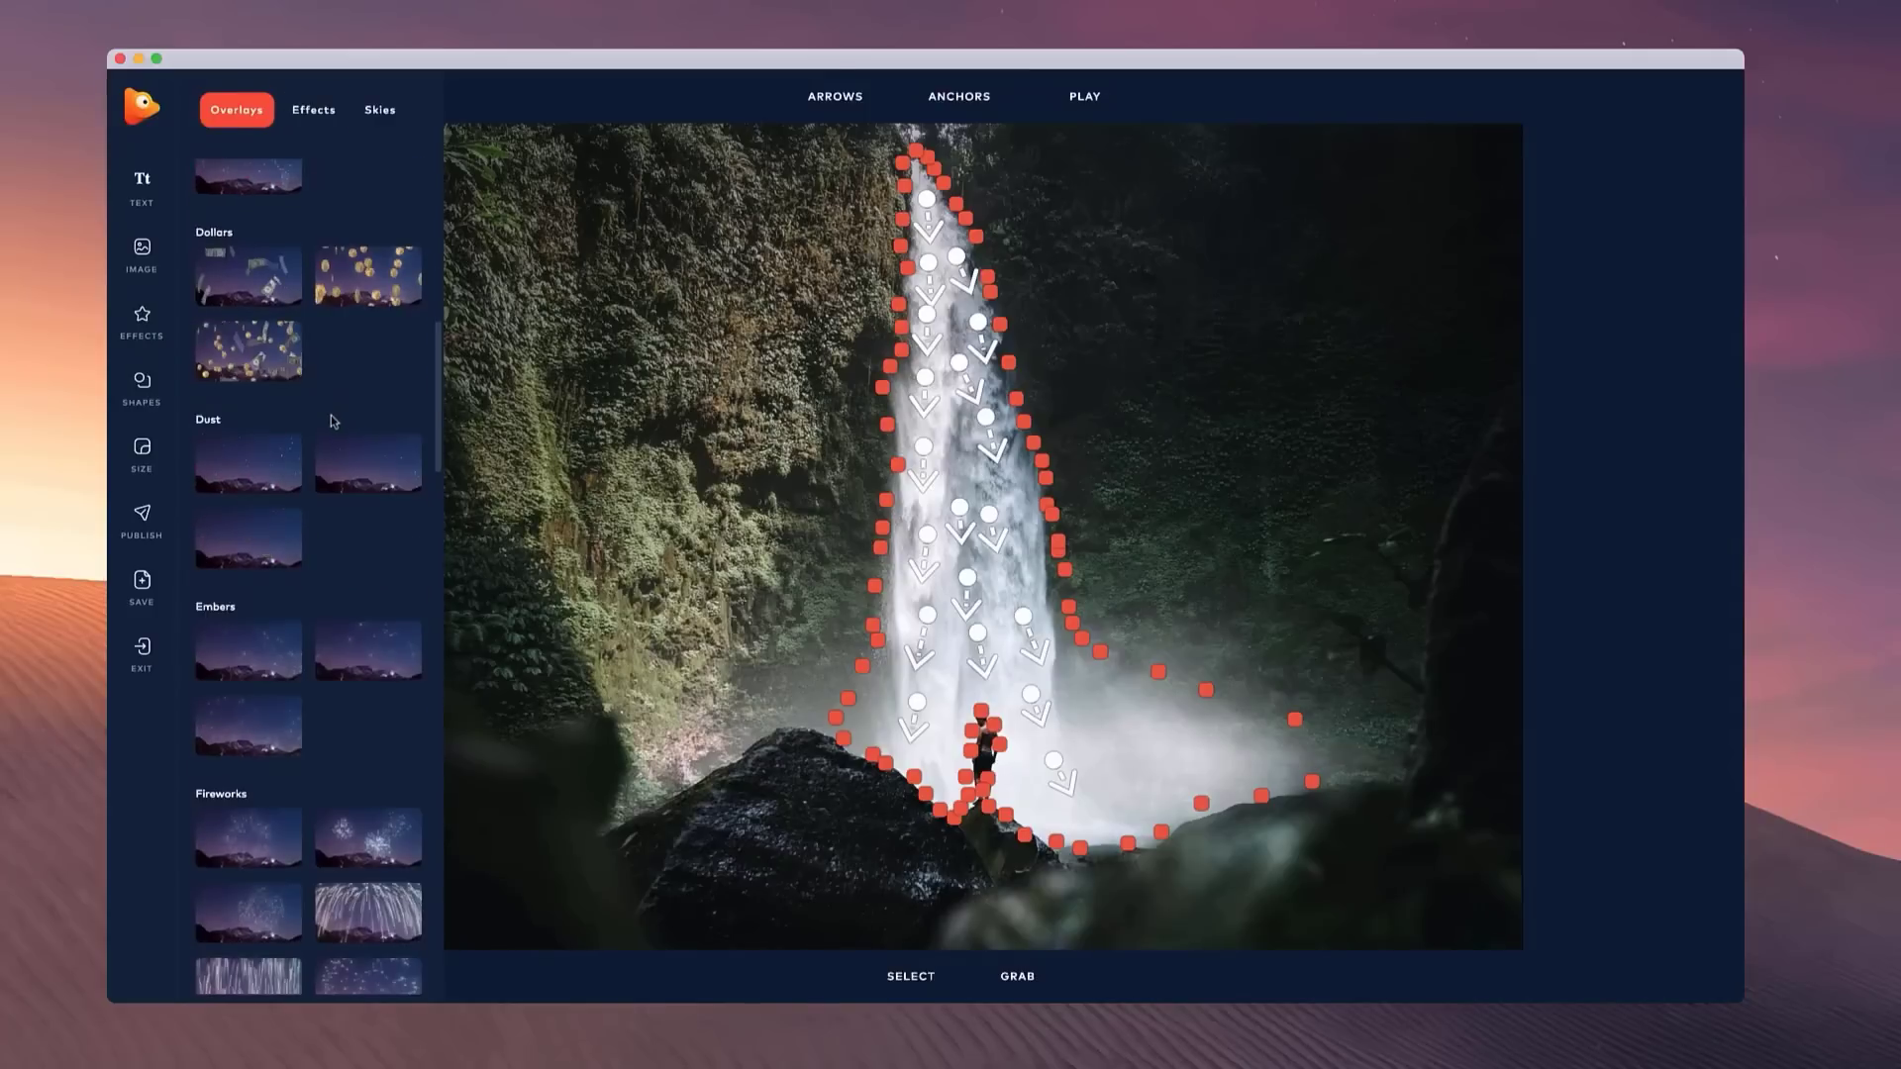
pyautogui.scroll(-10, 333, 422)
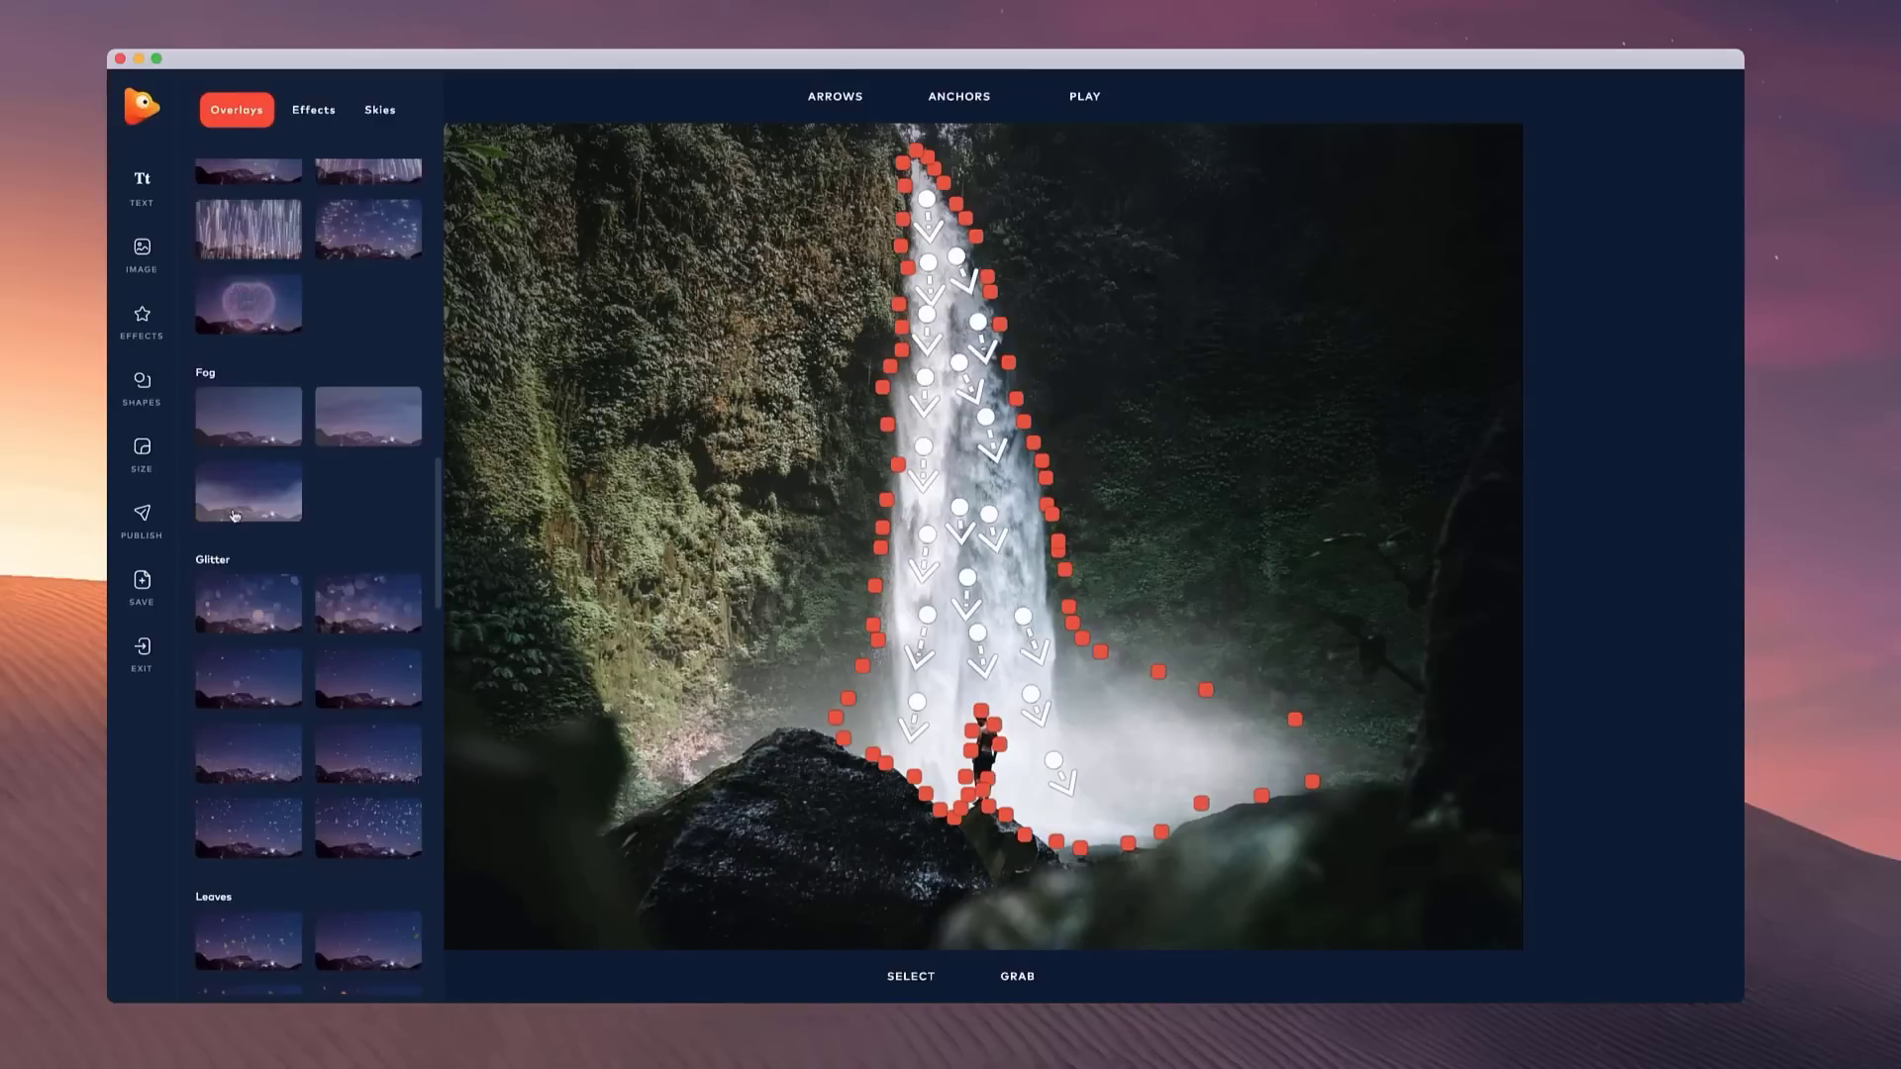
pyautogui.click(235, 515)
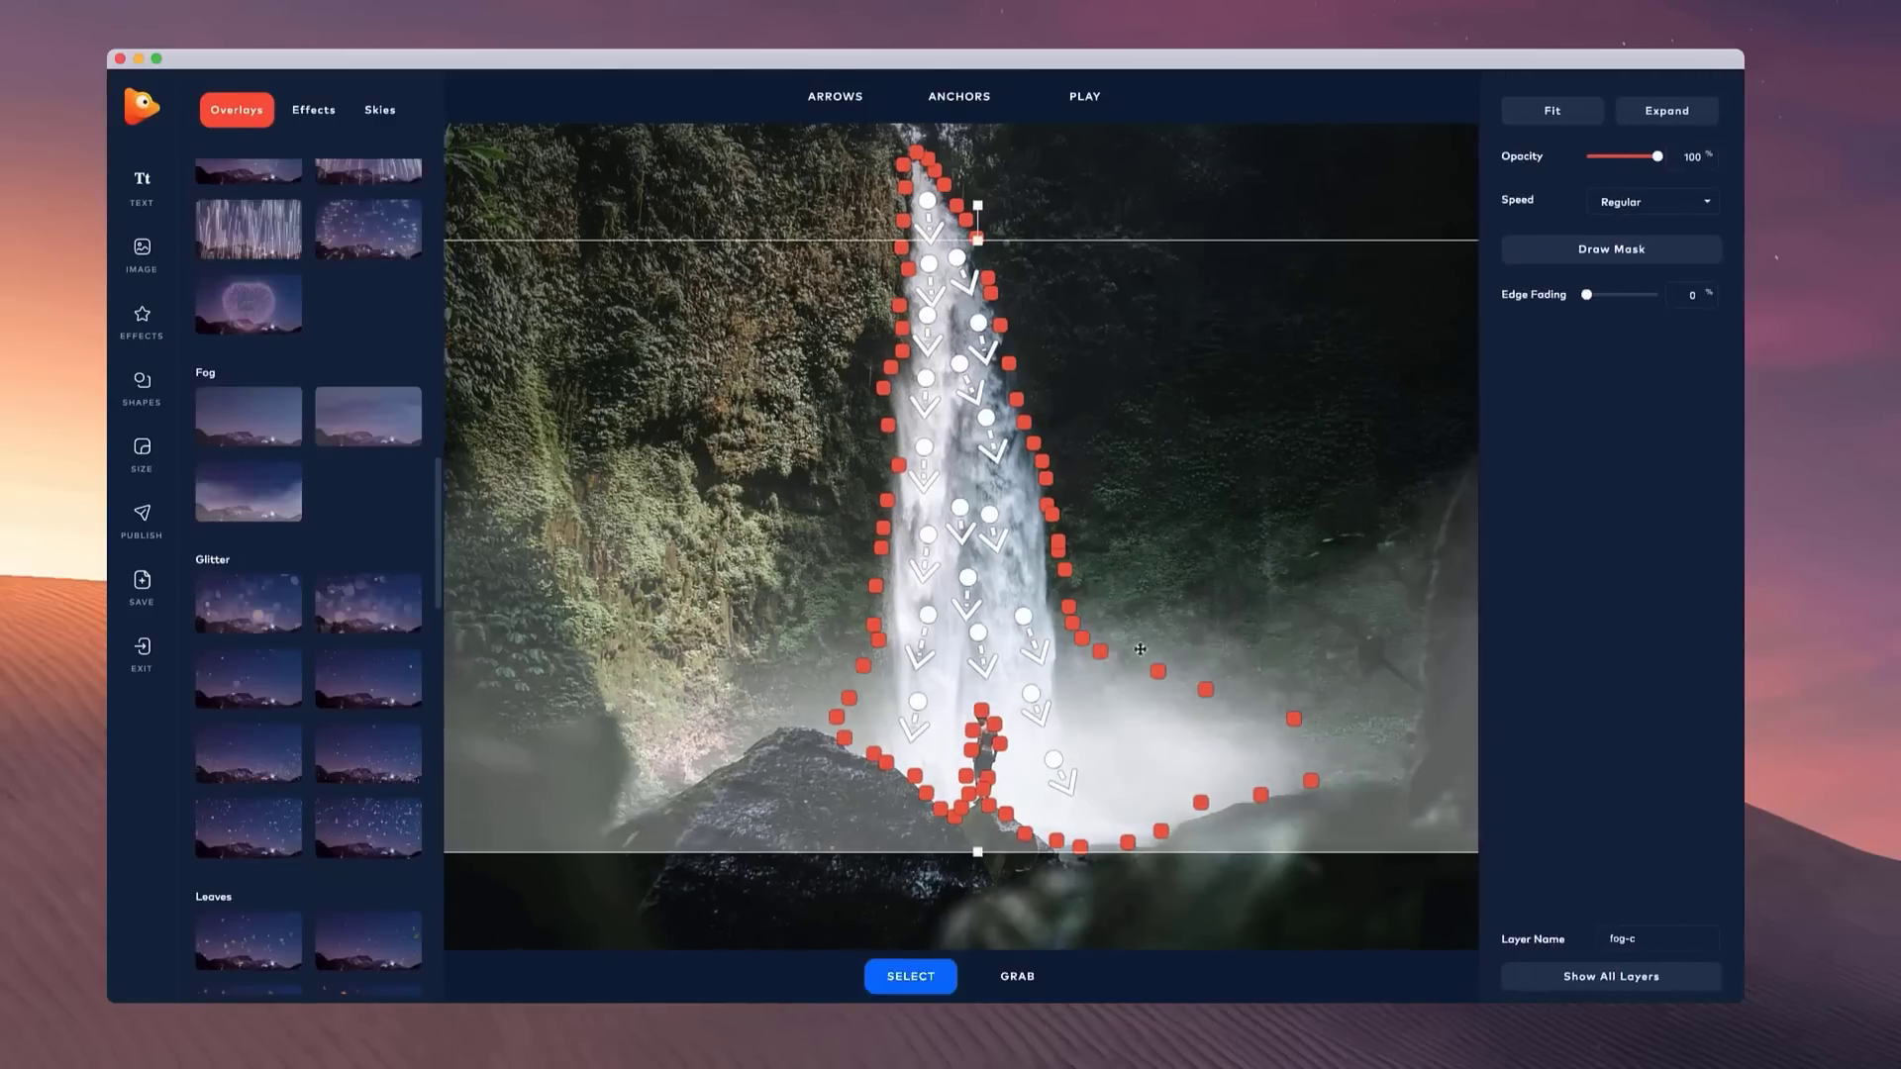
# - Move the fog overlay over the lower half of the photo and enlarge it slightly past the photo's side edges
pyautogui.moveTo(1418, 538); pyautogui.dragTo(1452, 711)
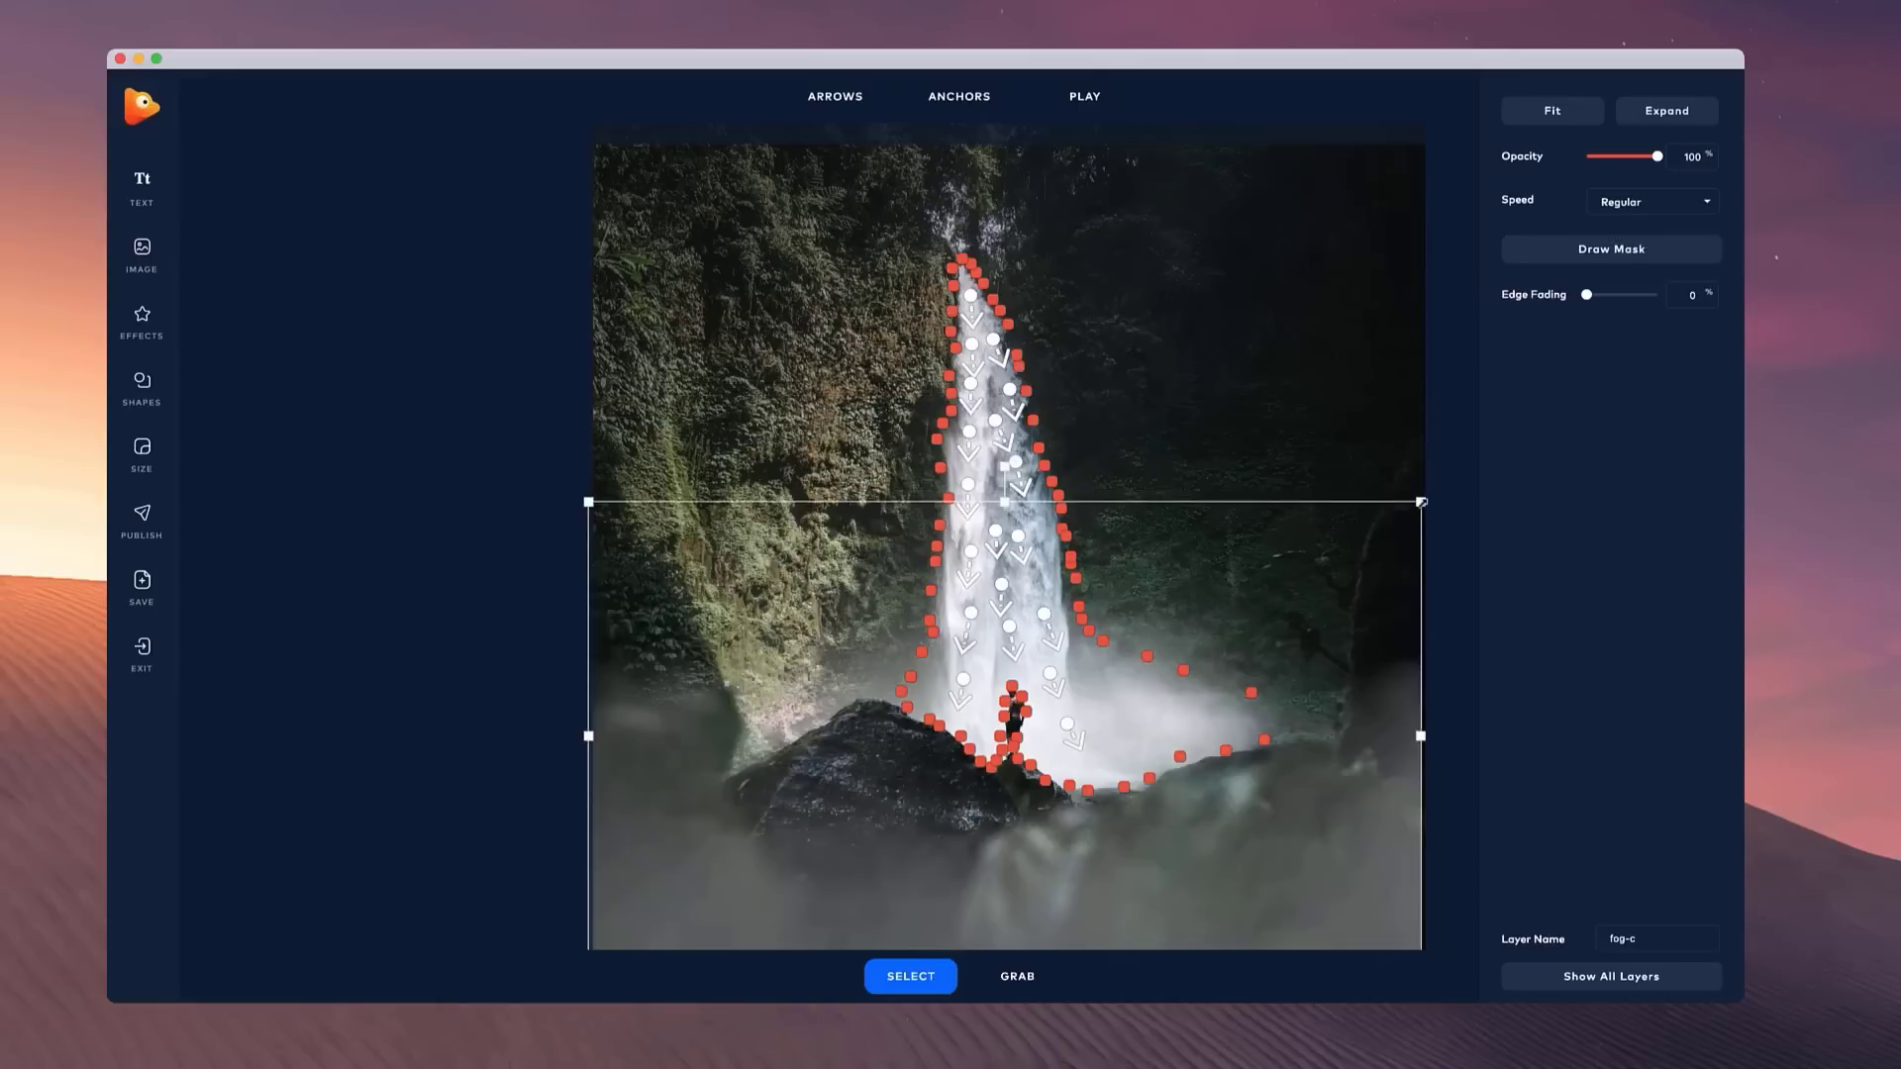
pyautogui.moveTo(1422, 502); pyautogui.dragTo(1463, 478)
pyautogui.moveTo(1392, 754); pyautogui.dragTo(1290, 755)
pyautogui.press('space')
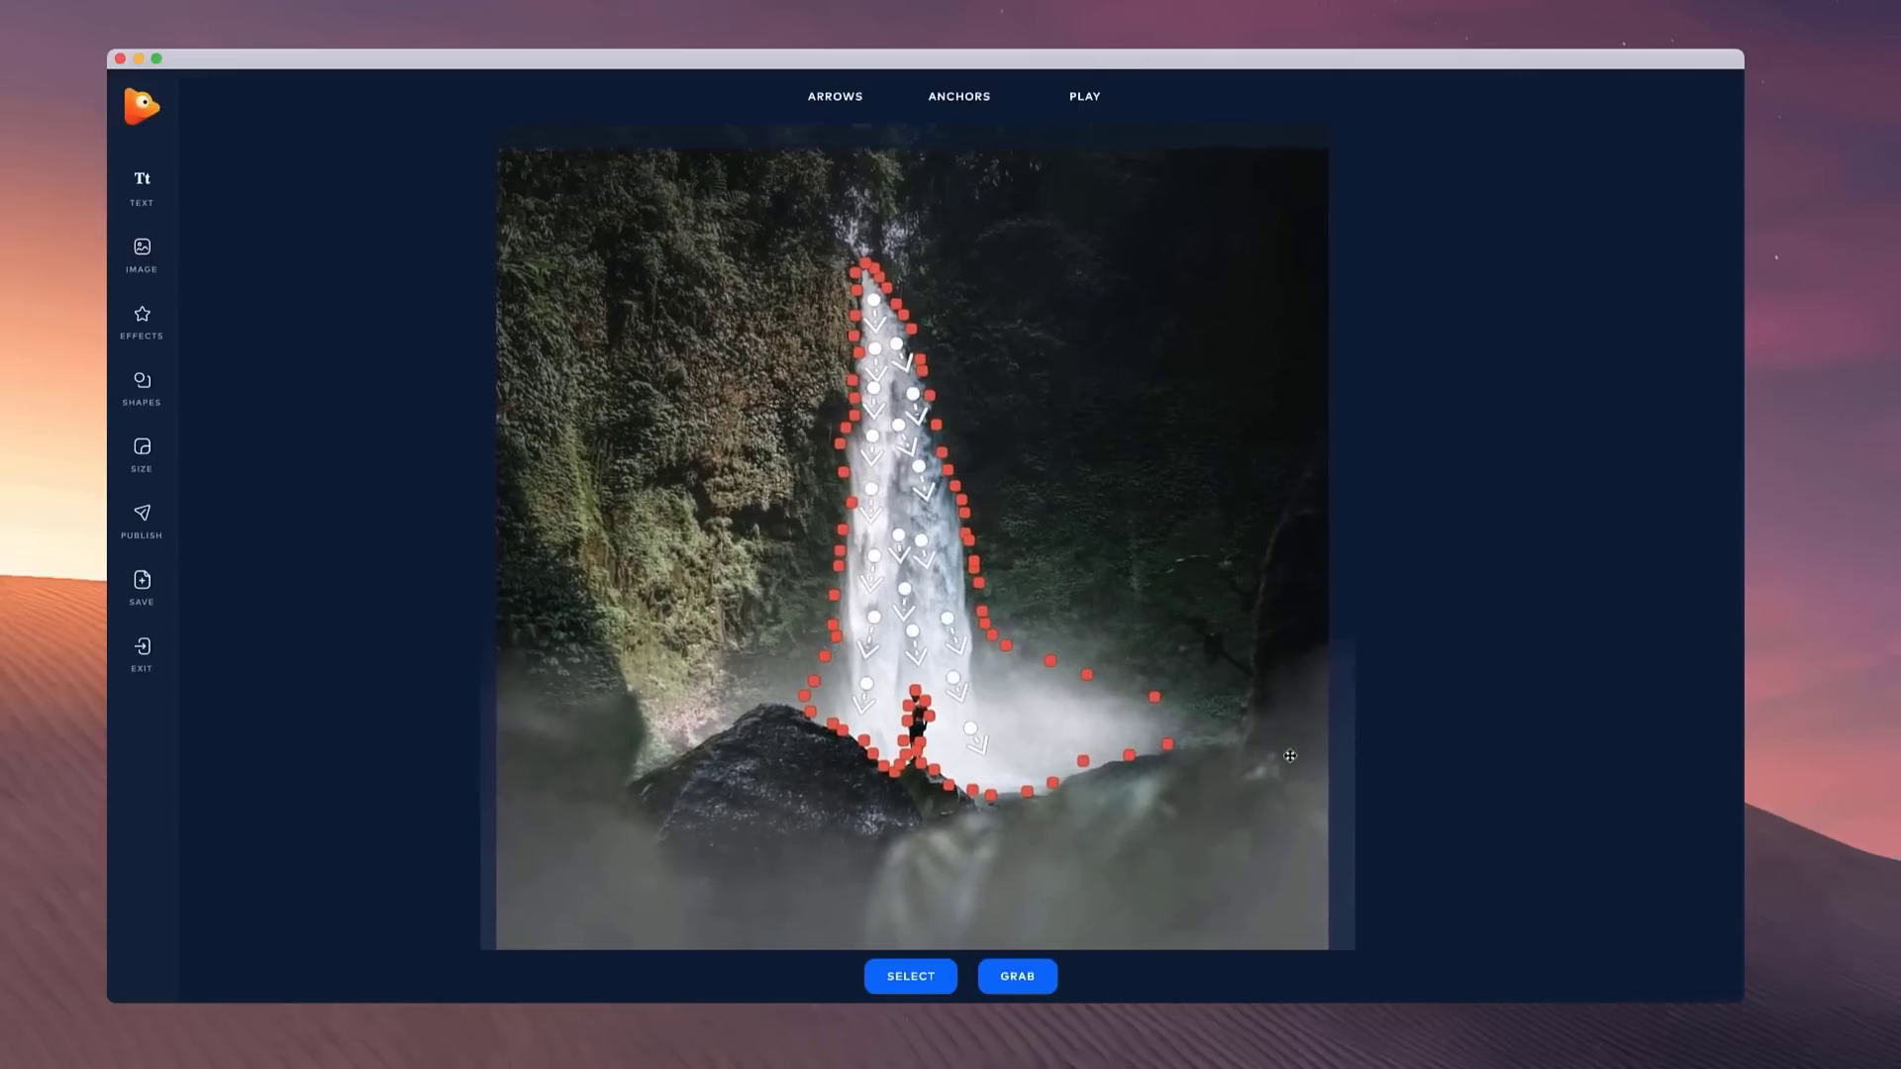
# - Set the fog overlay's speed to Slow, then preview the animation and stop it
pyautogui.click(1293, 773)
pyautogui.click(1652, 202)
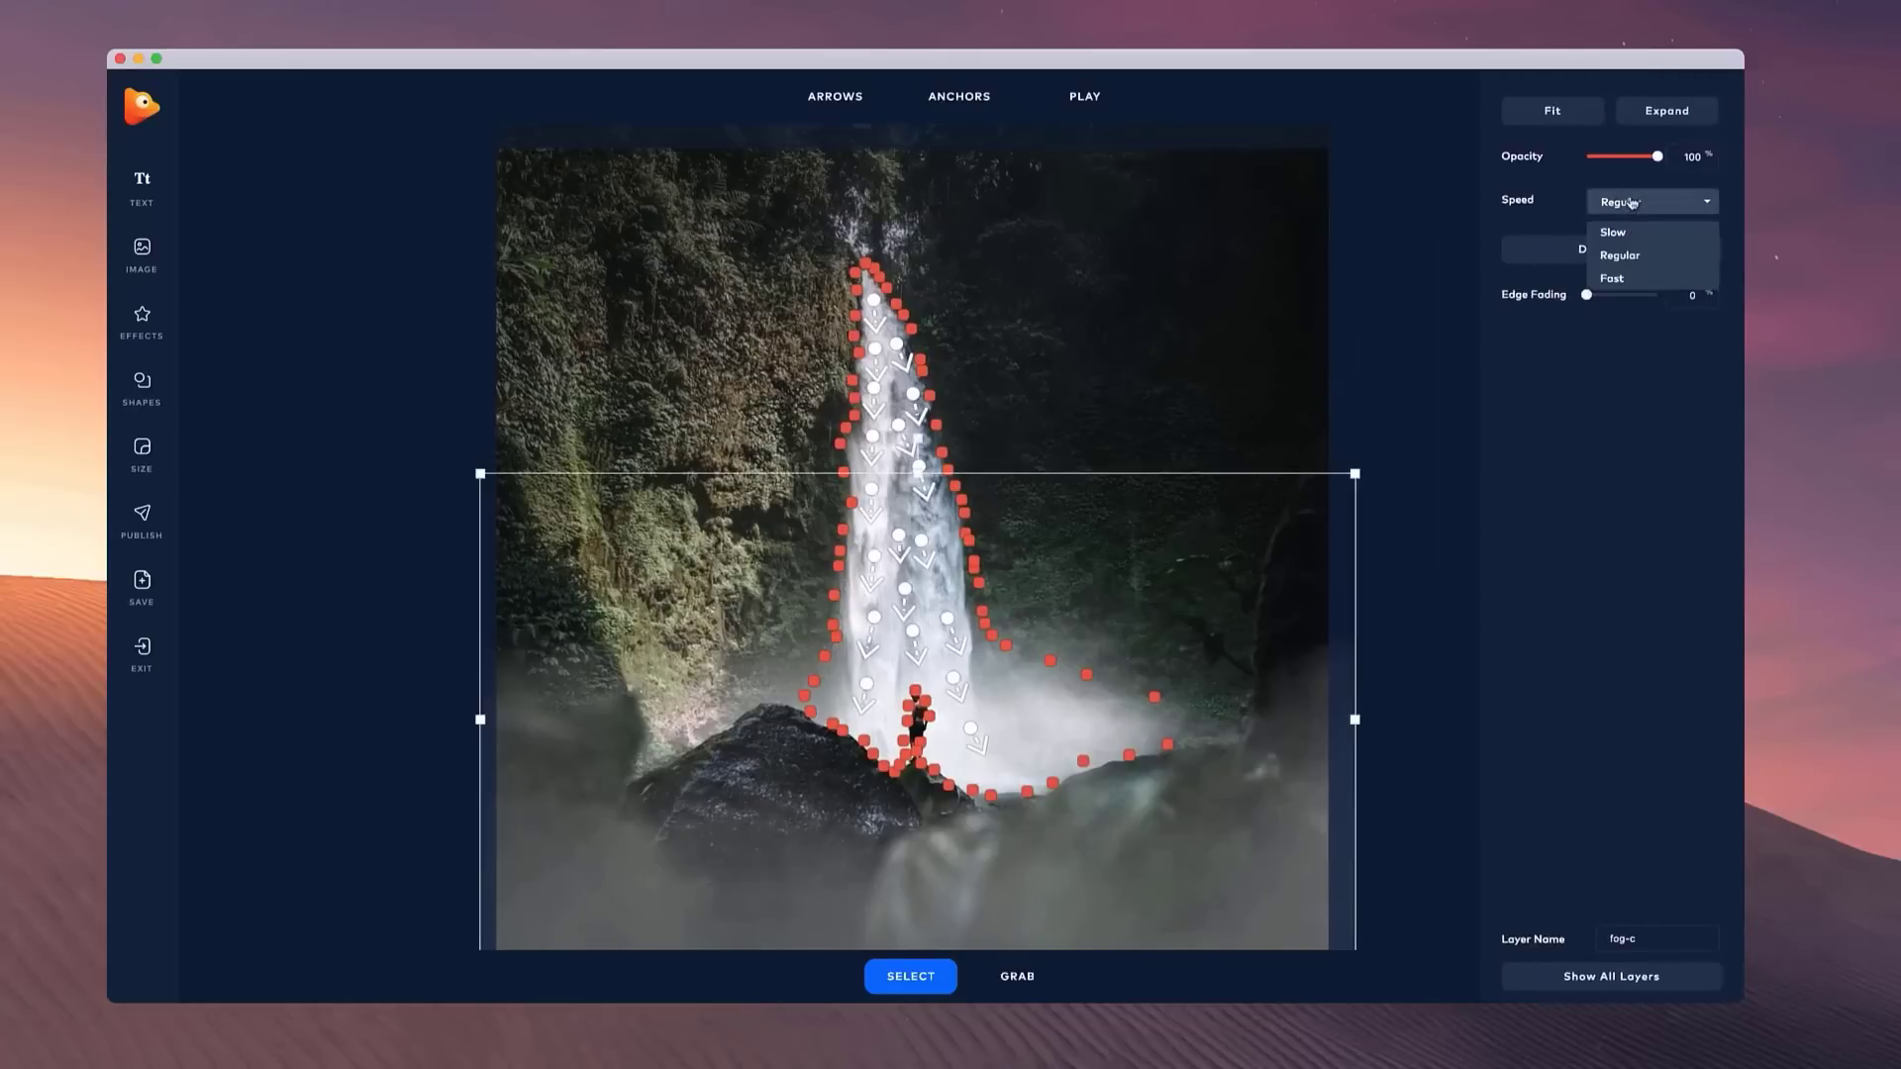
pyautogui.click(1627, 233)
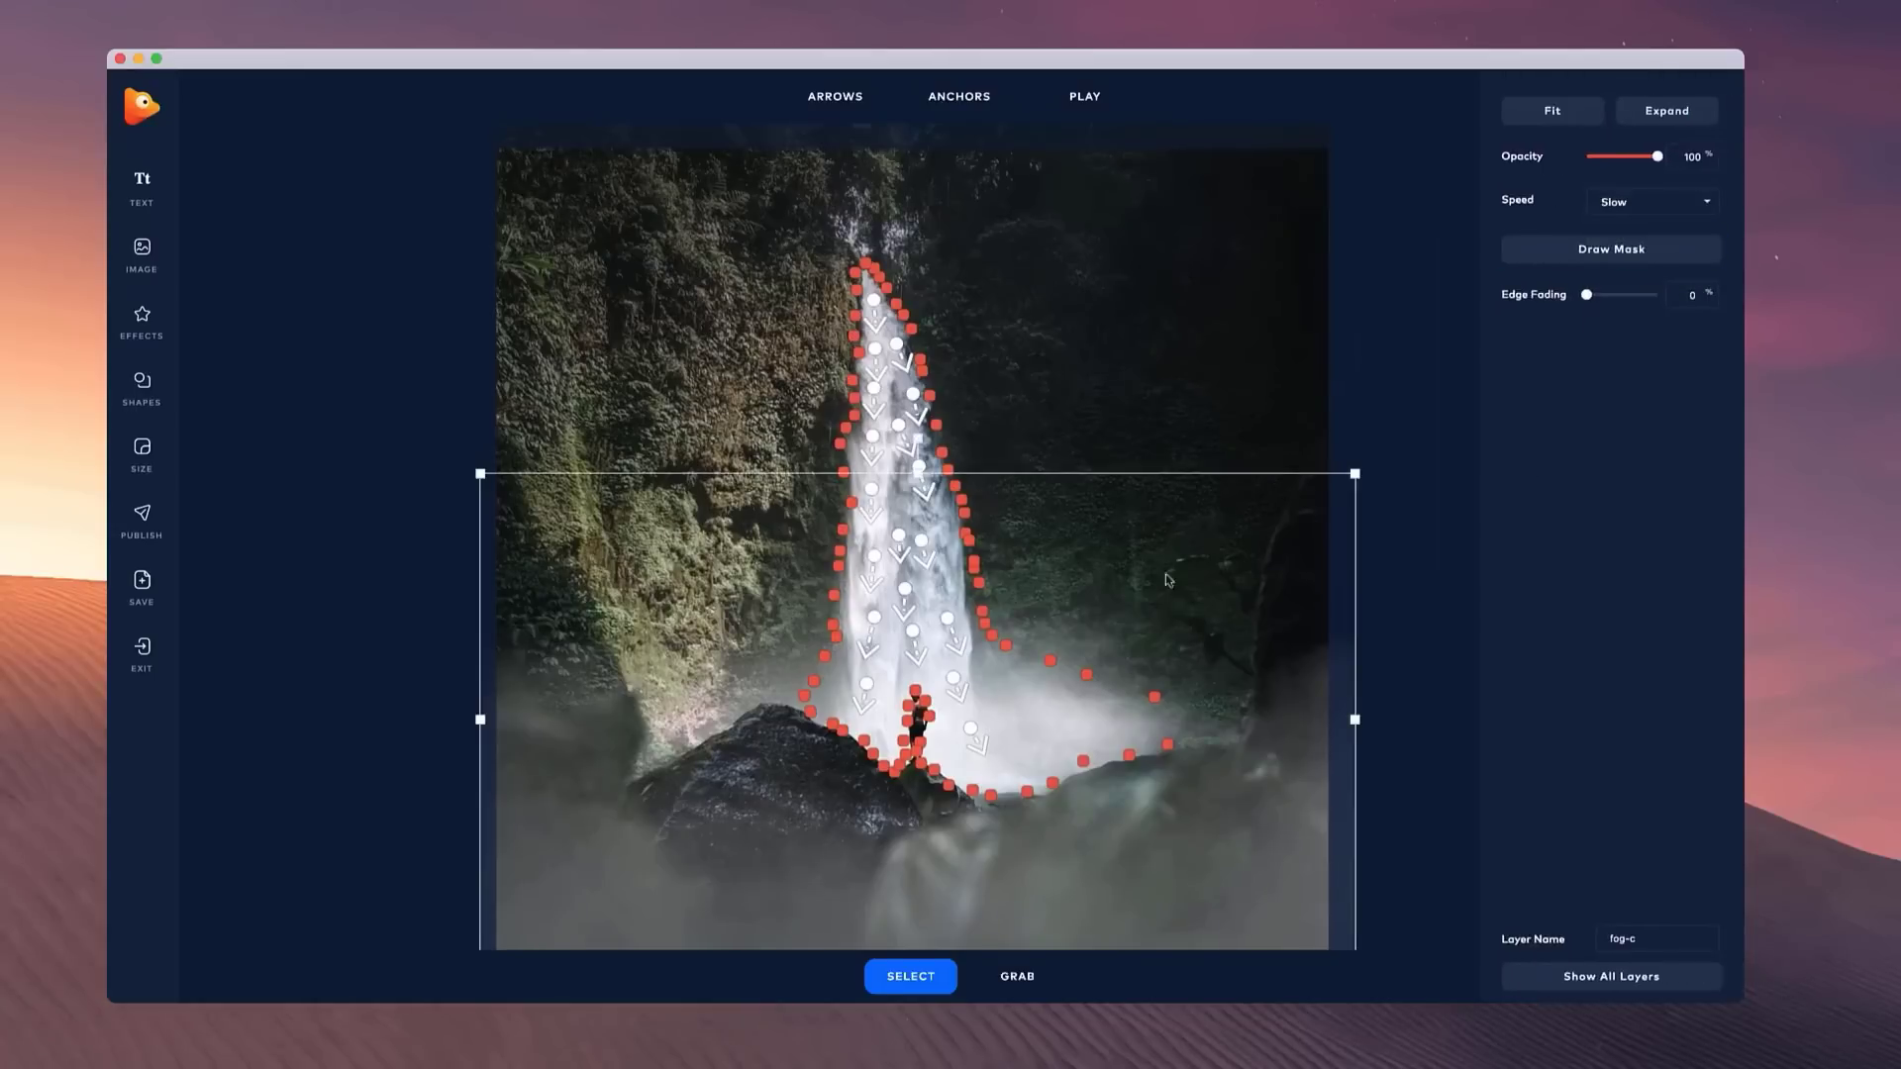
pyautogui.click(1117, 94)
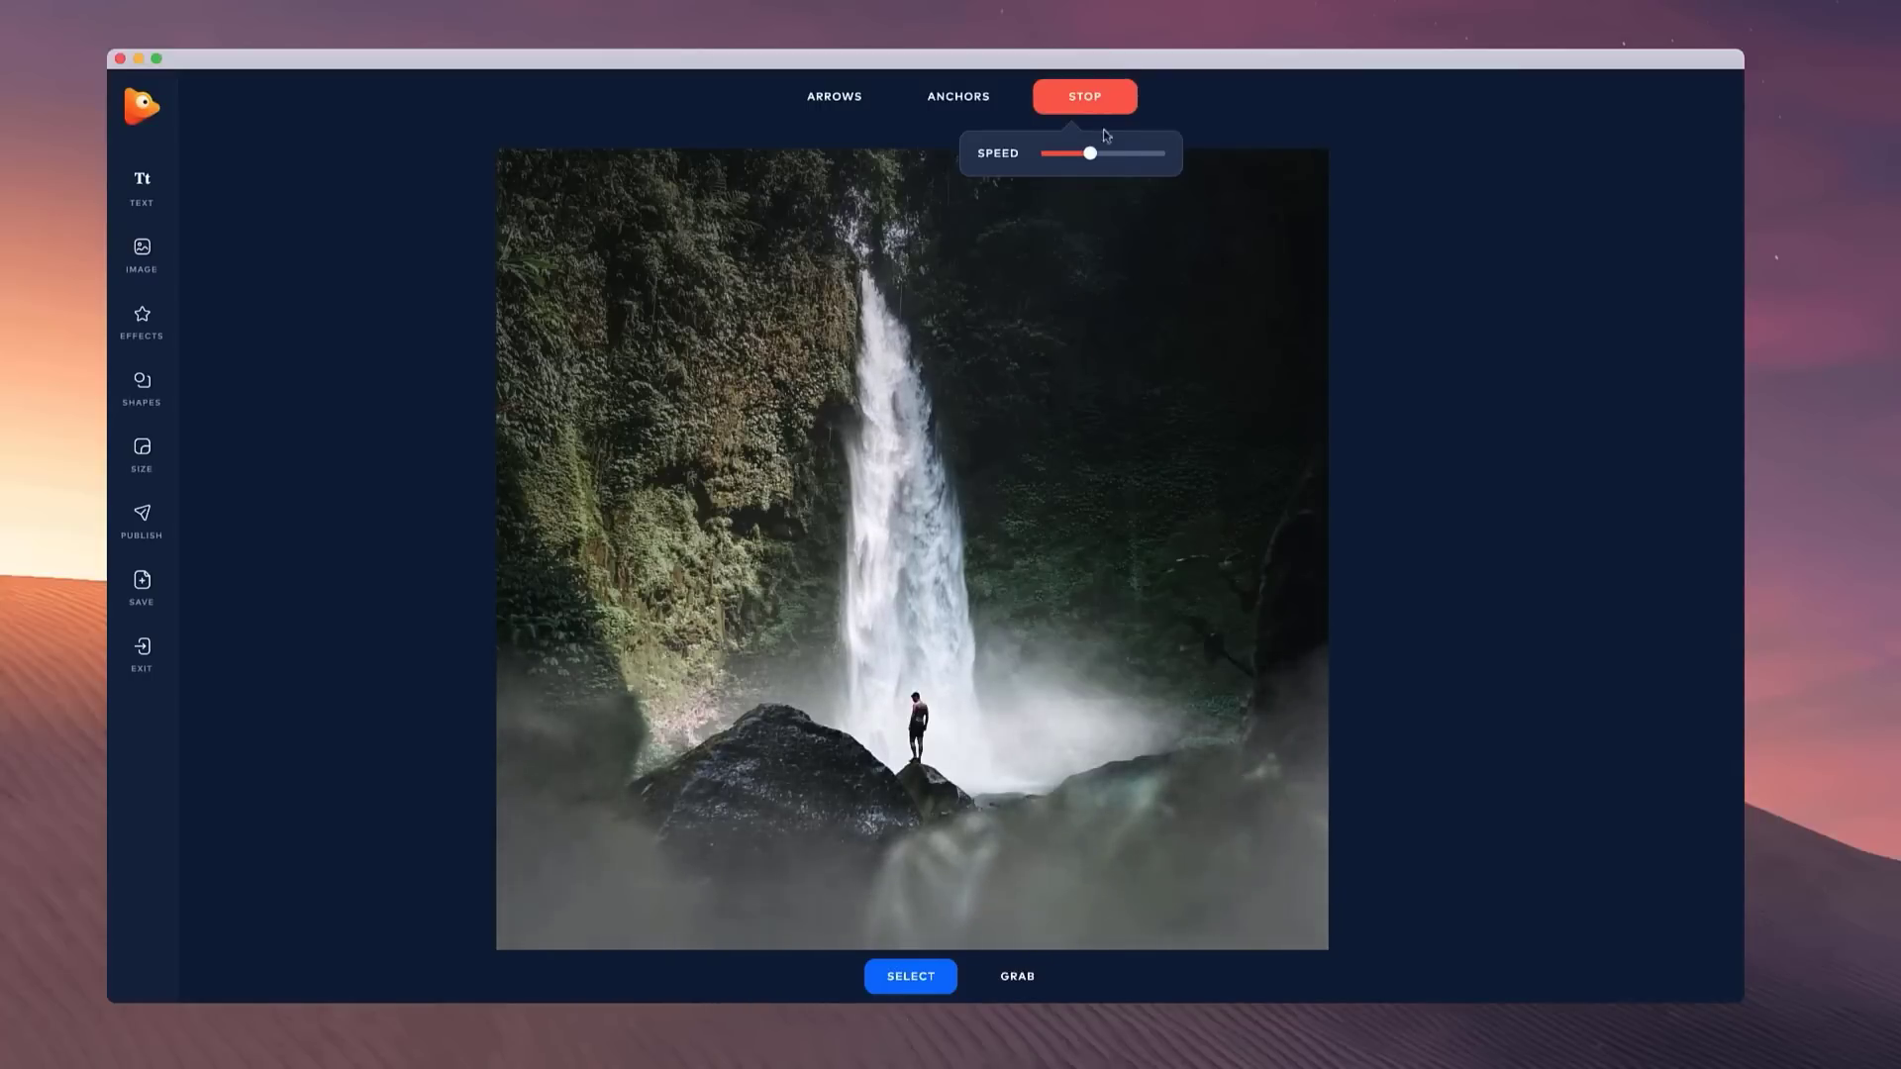
pyautogui.click(1089, 99)
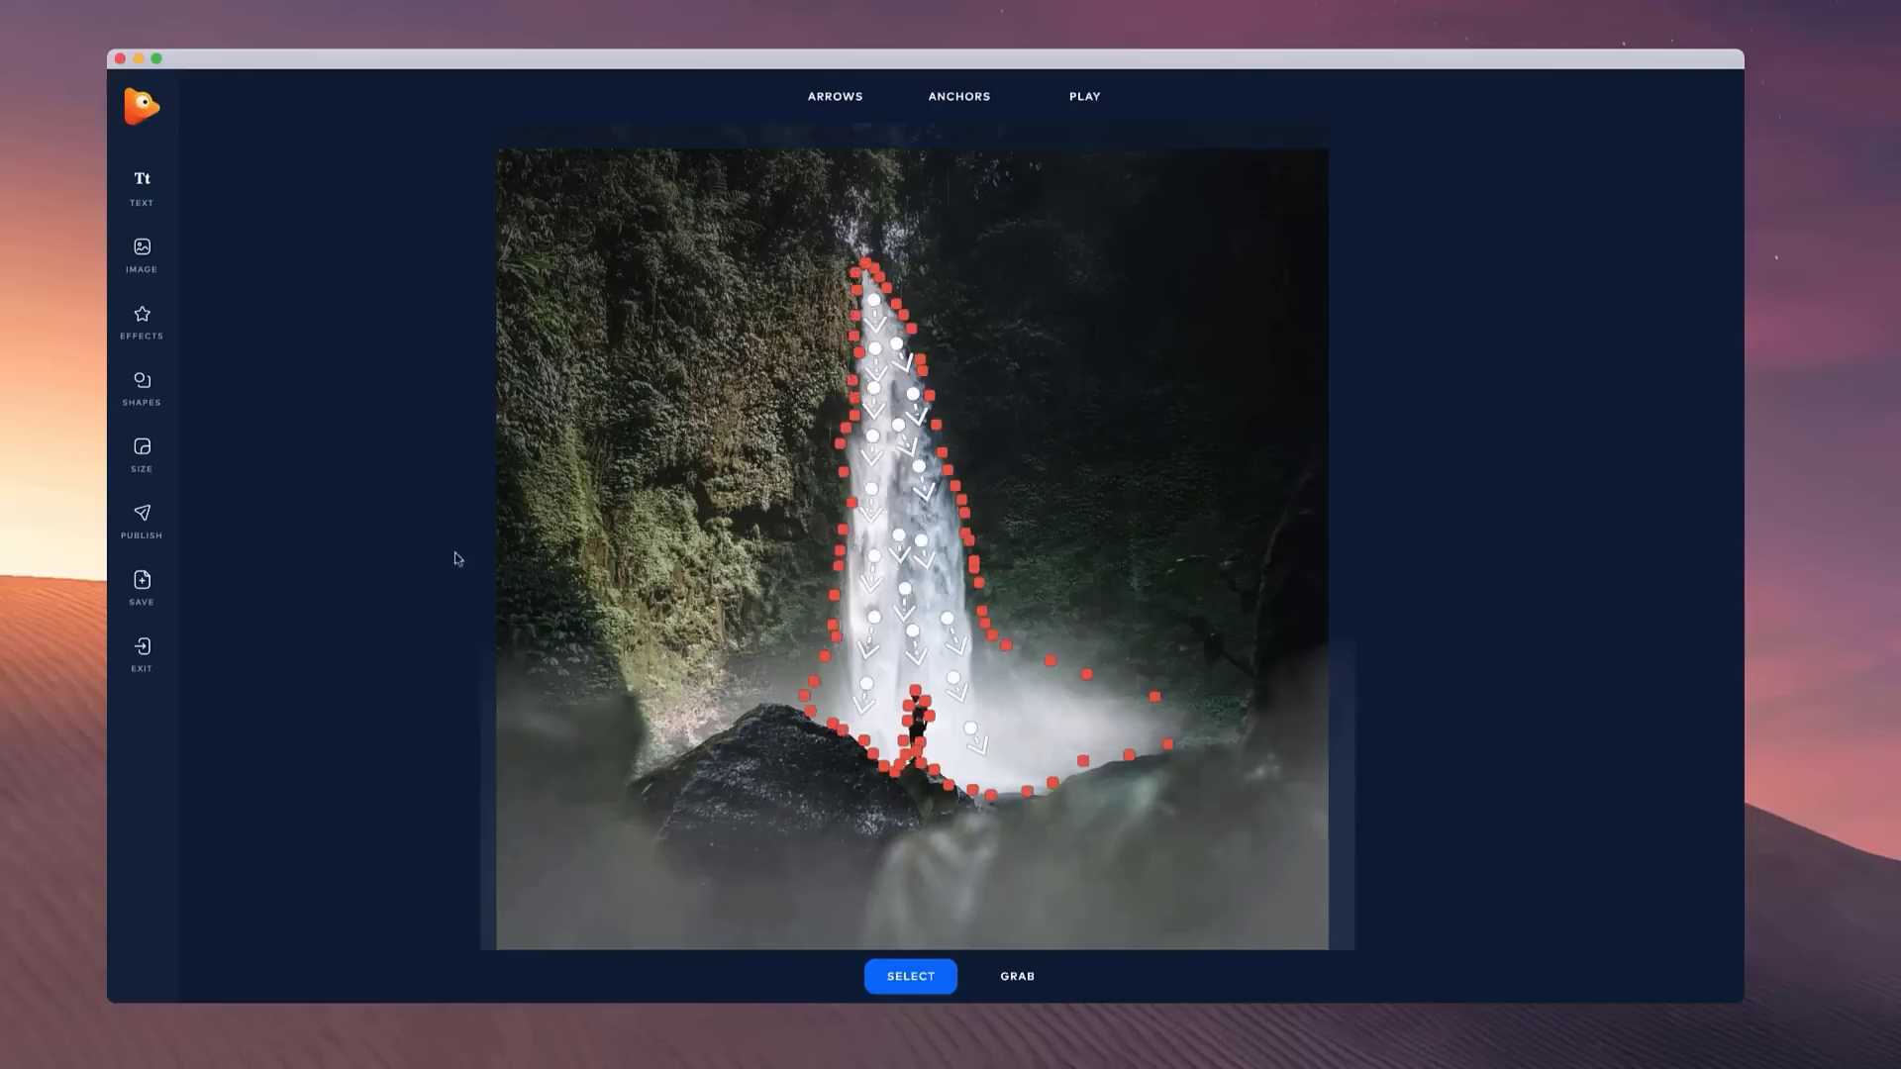
# - Publish the animation as an MP4 with 2 loops named "waterfall image" and play the rendered video
pyautogui.click(142, 516)
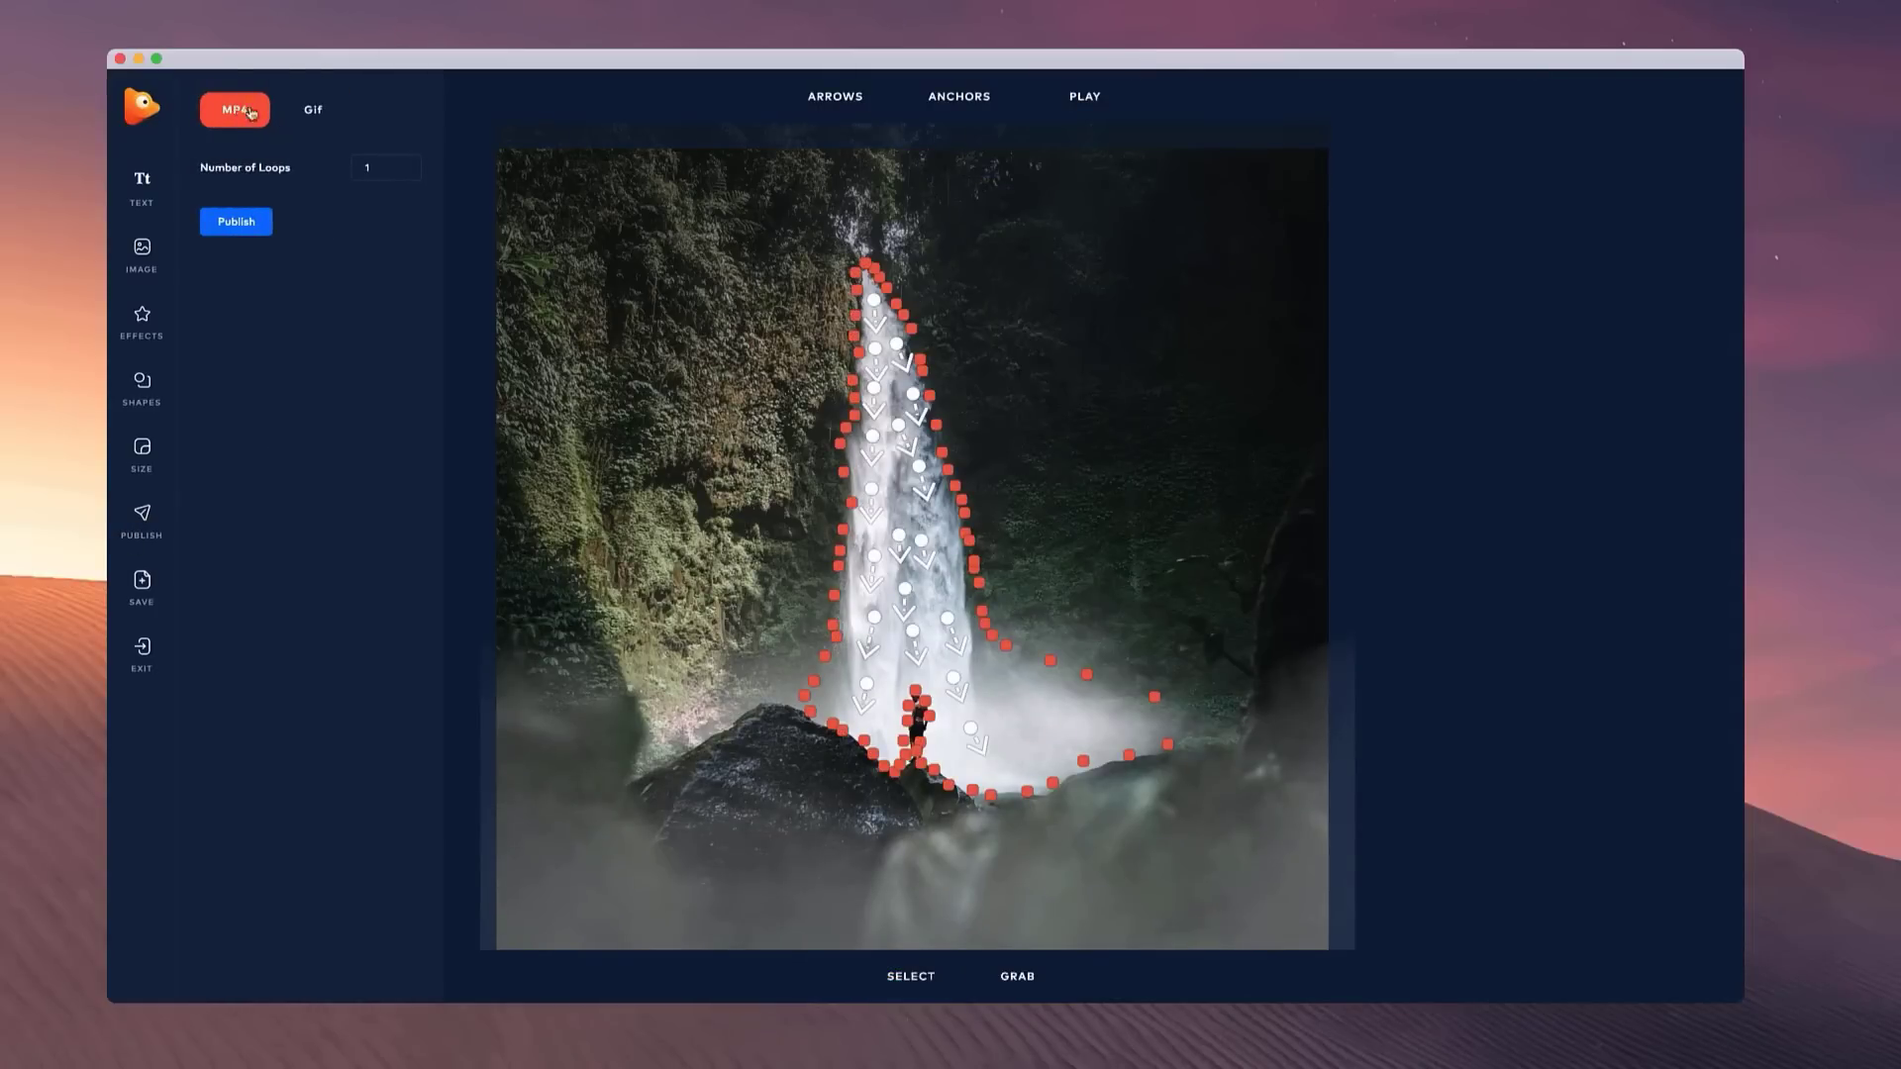
pyautogui.click(314, 108)
pyautogui.click(221, 110)
pyautogui.click(241, 231)
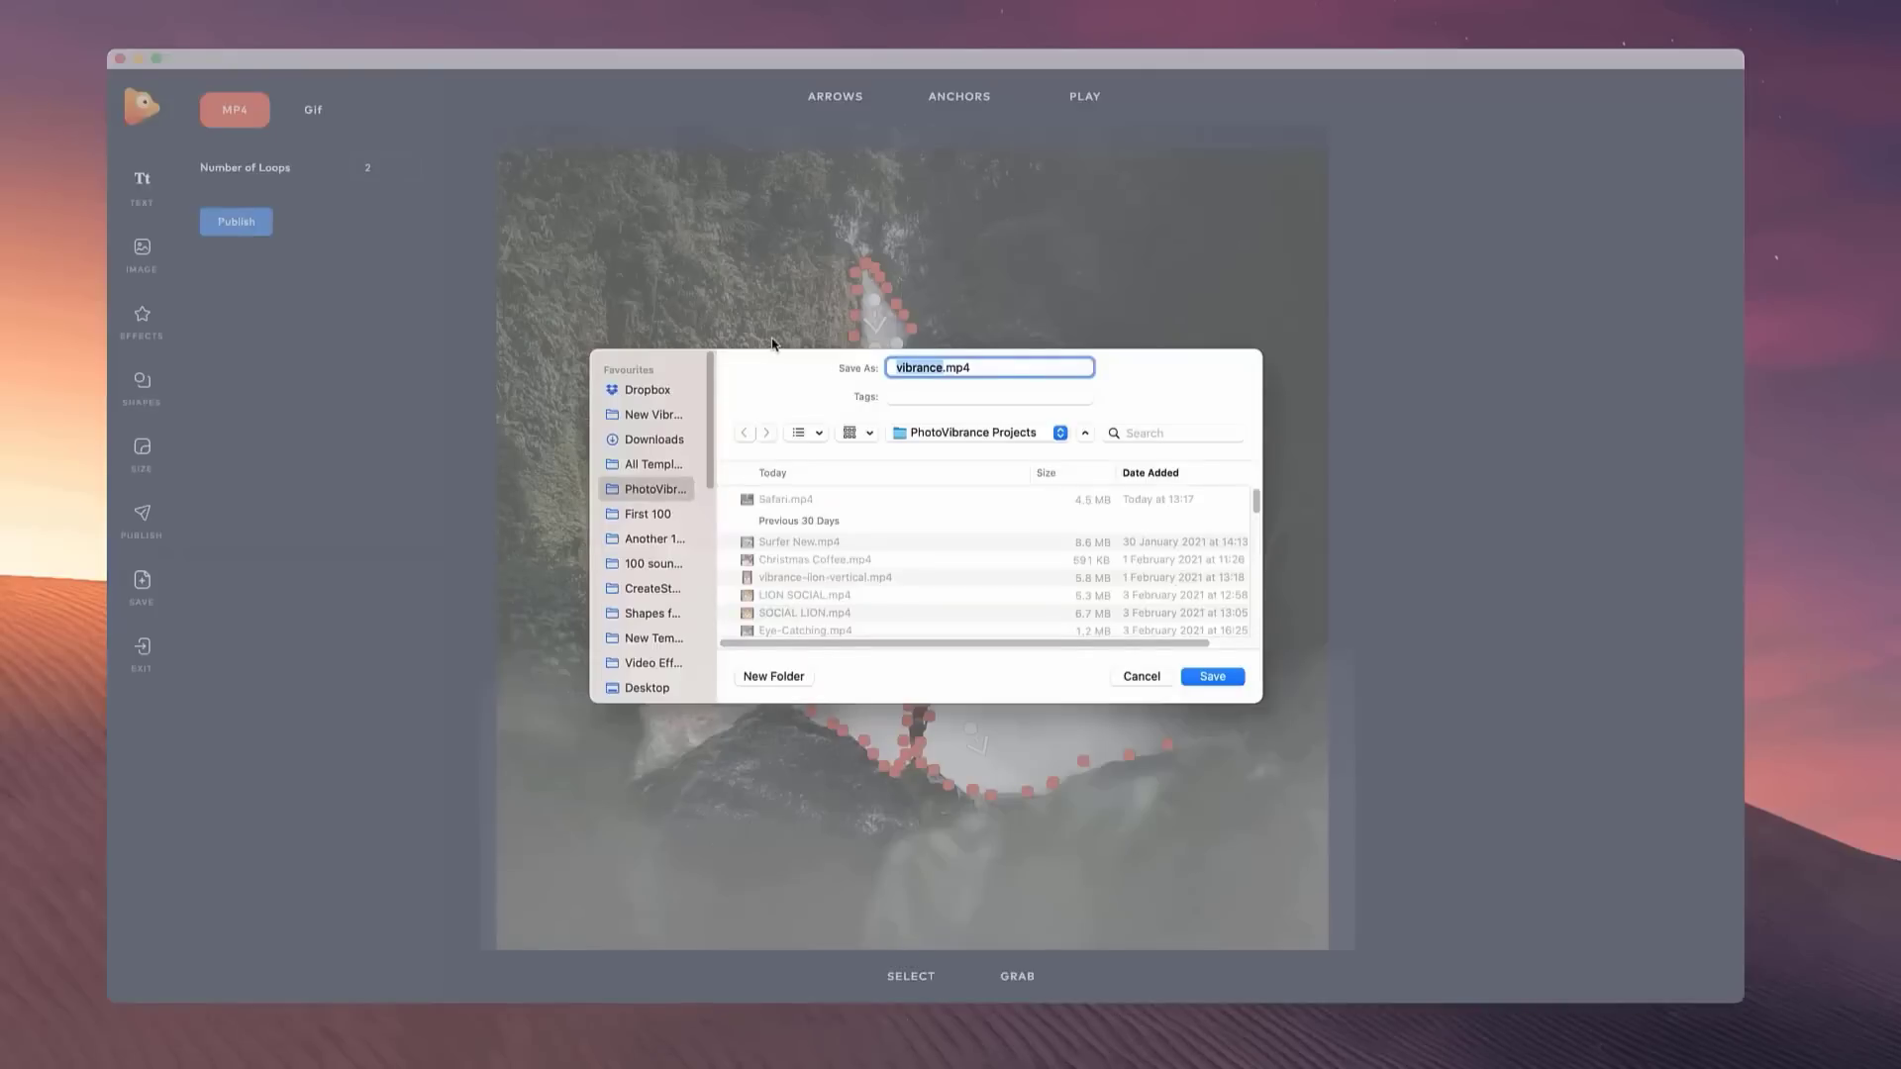
pyautogui.write('waterfall imag')
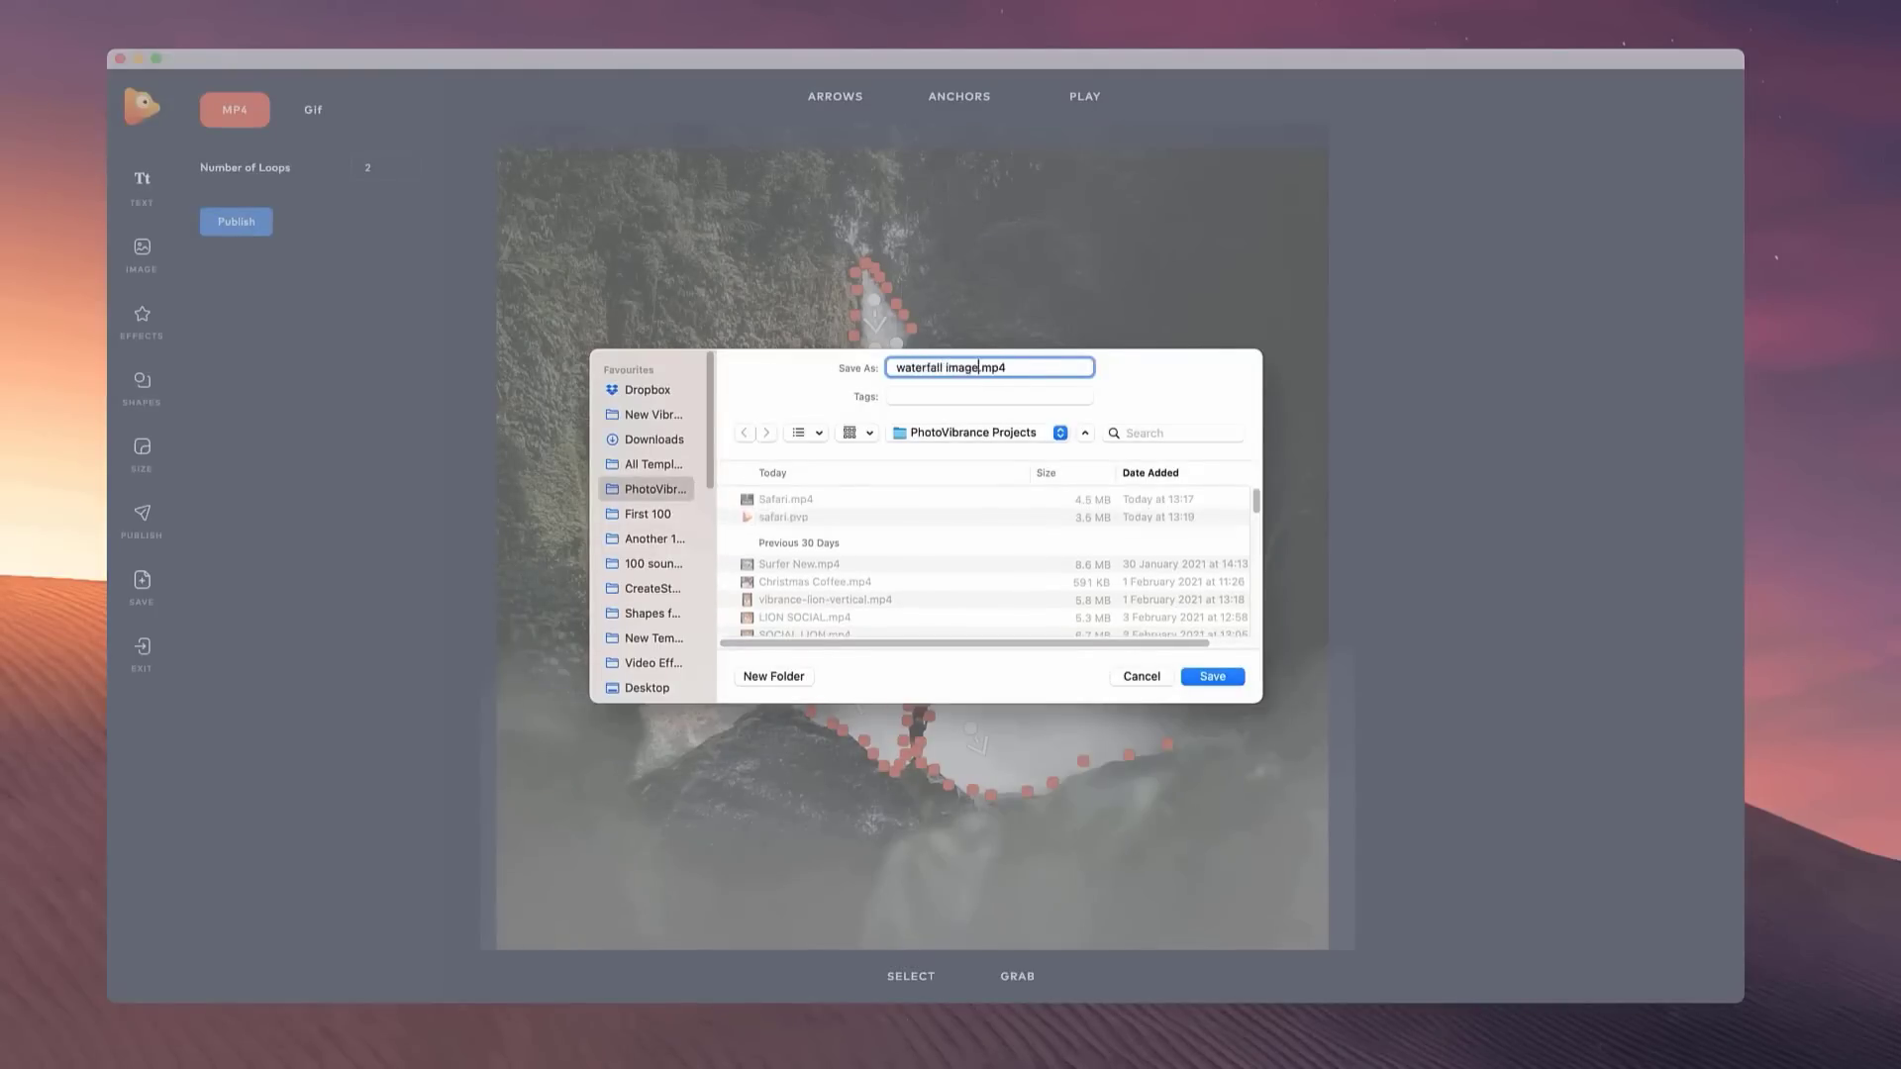
pyautogui.press('Return')
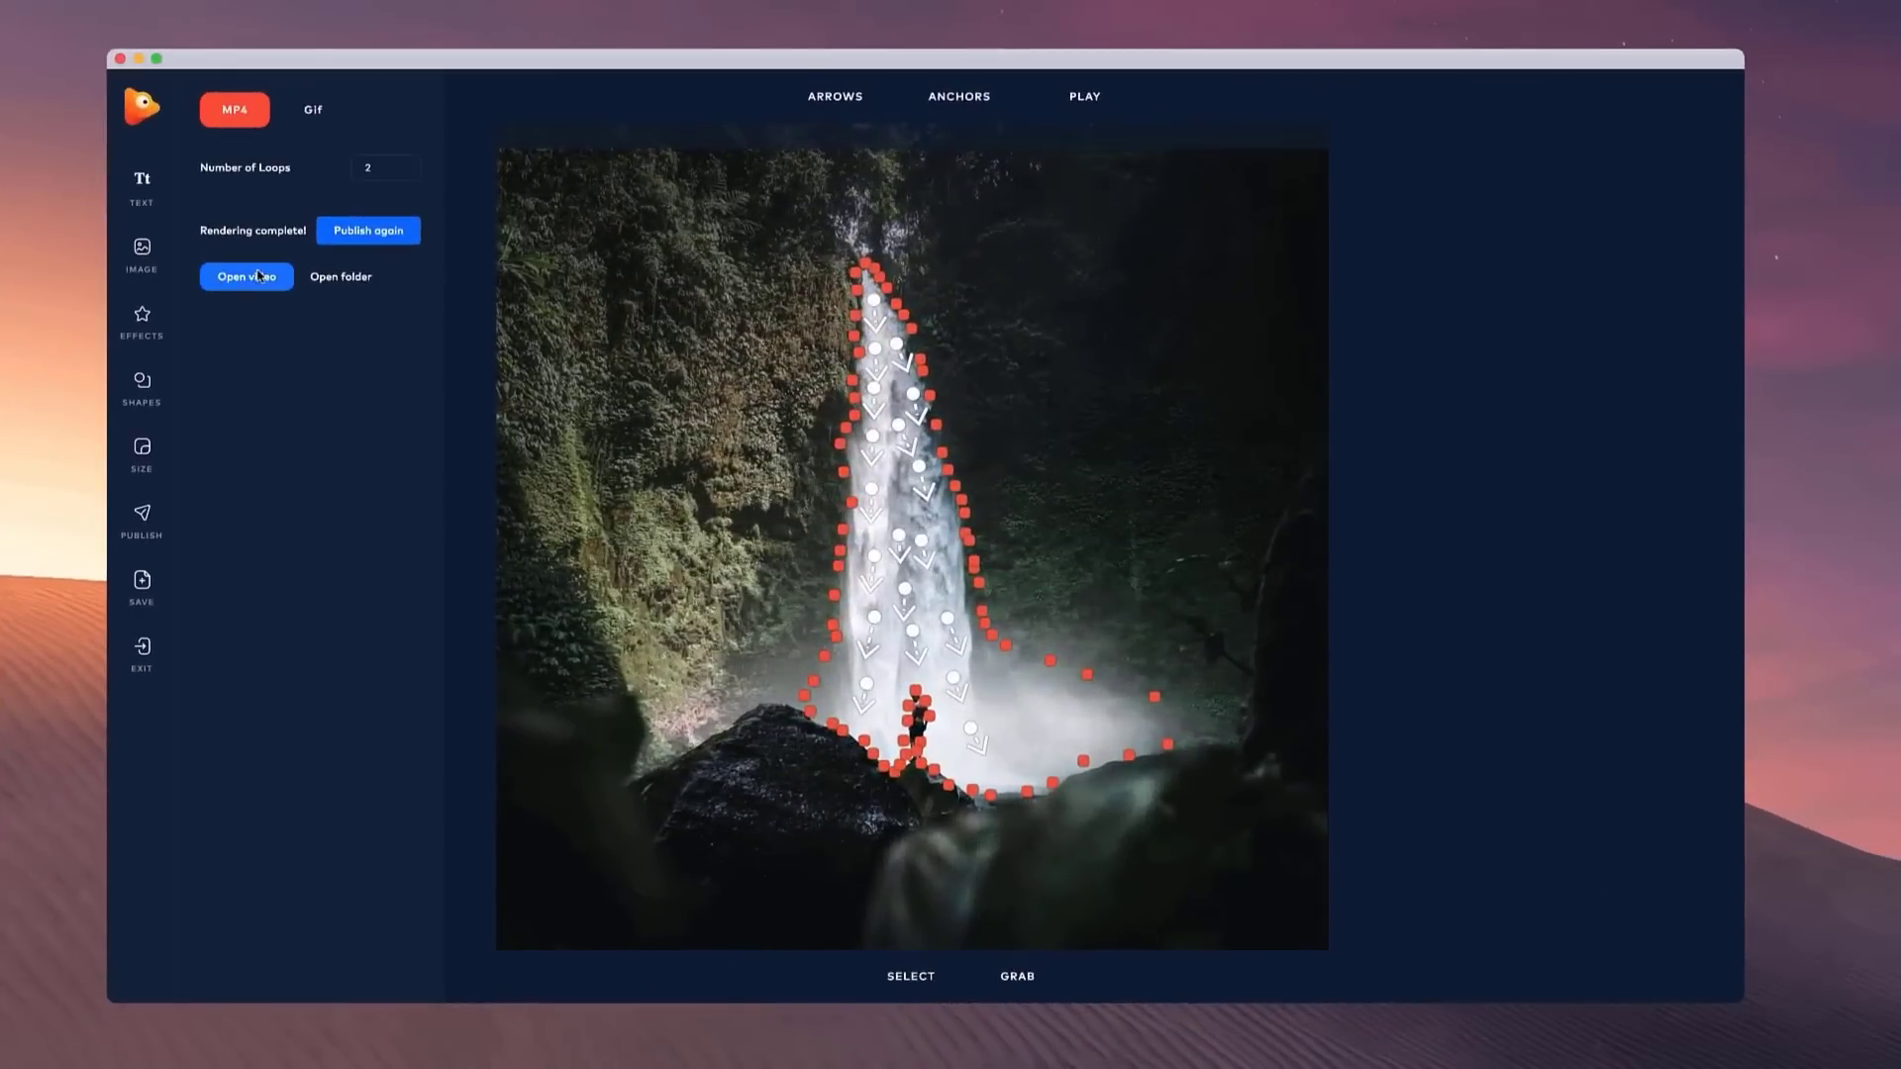
pyautogui.click(259, 276)
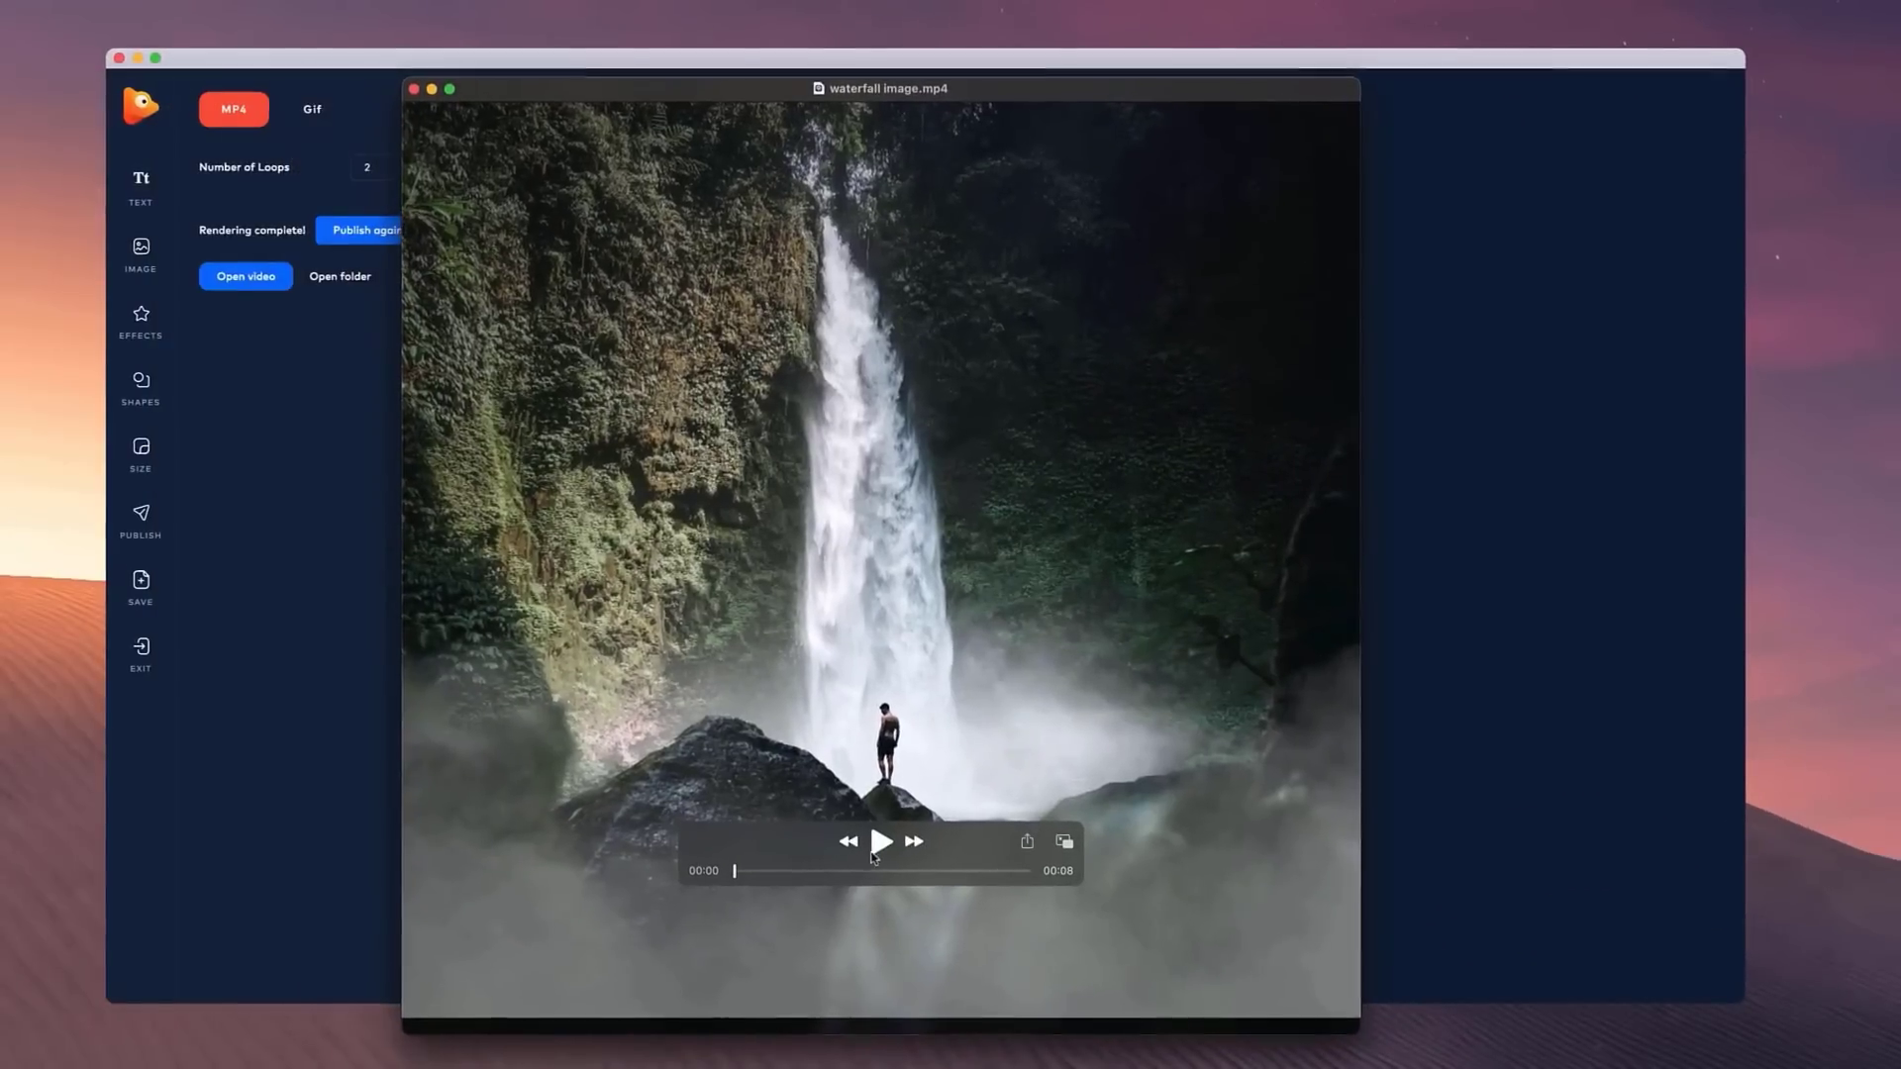
pyautogui.click(877, 847)
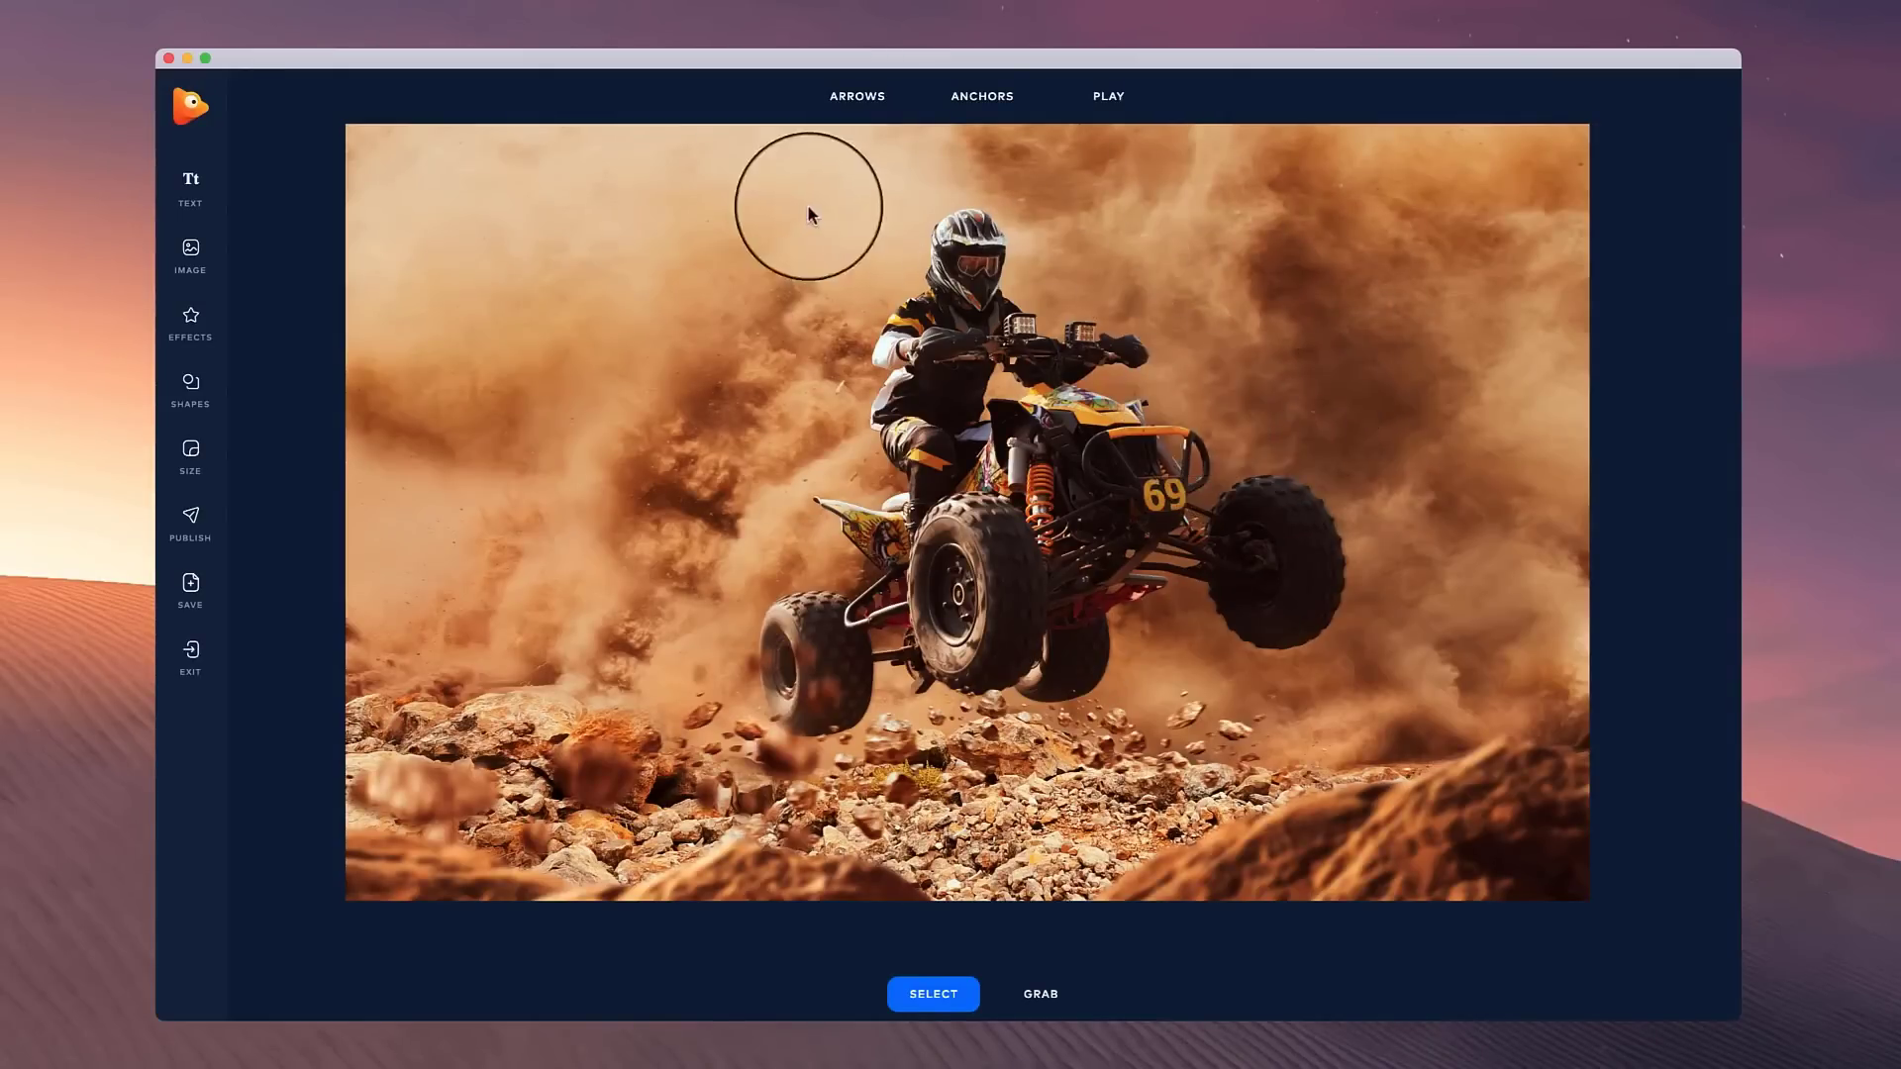
# - Start an anchor path at the quad bike photo's right edge, following the rocky ground to the quad's underside
pyautogui.click(983, 99)
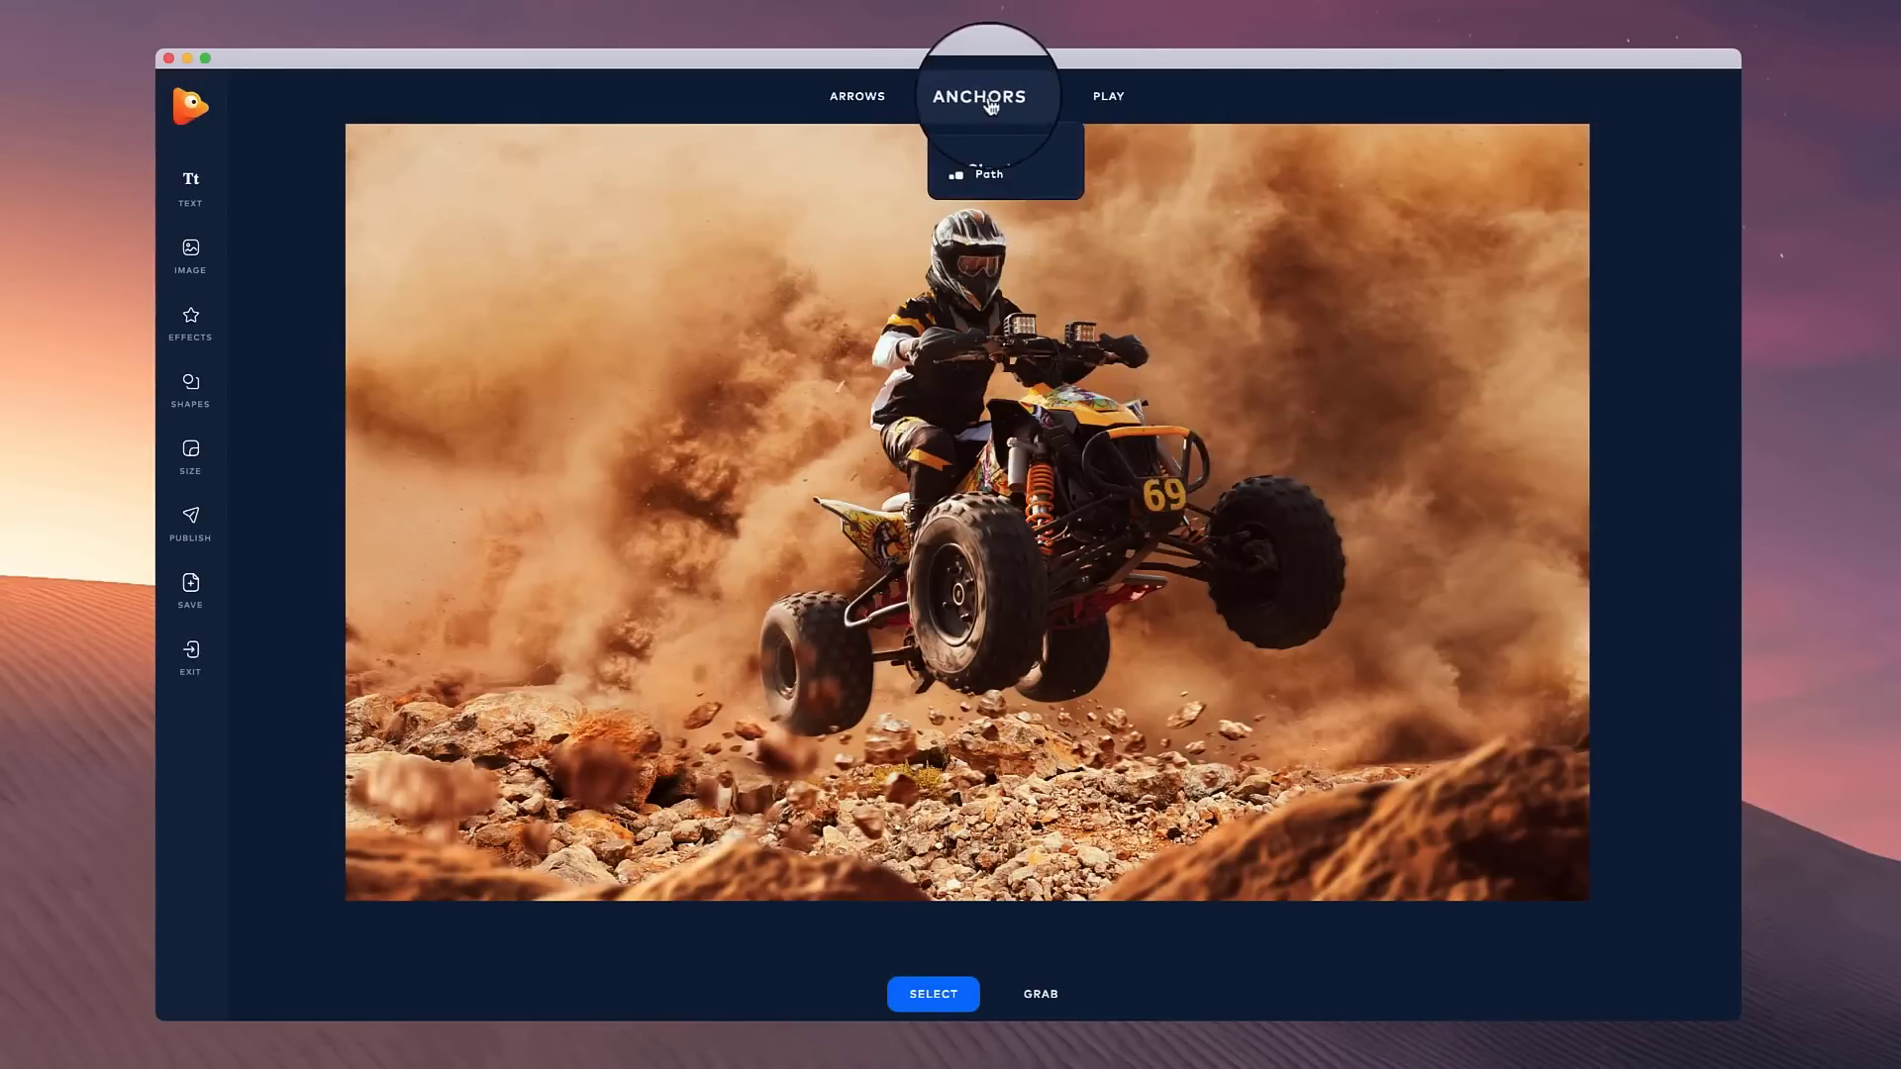
pyautogui.click(995, 178)
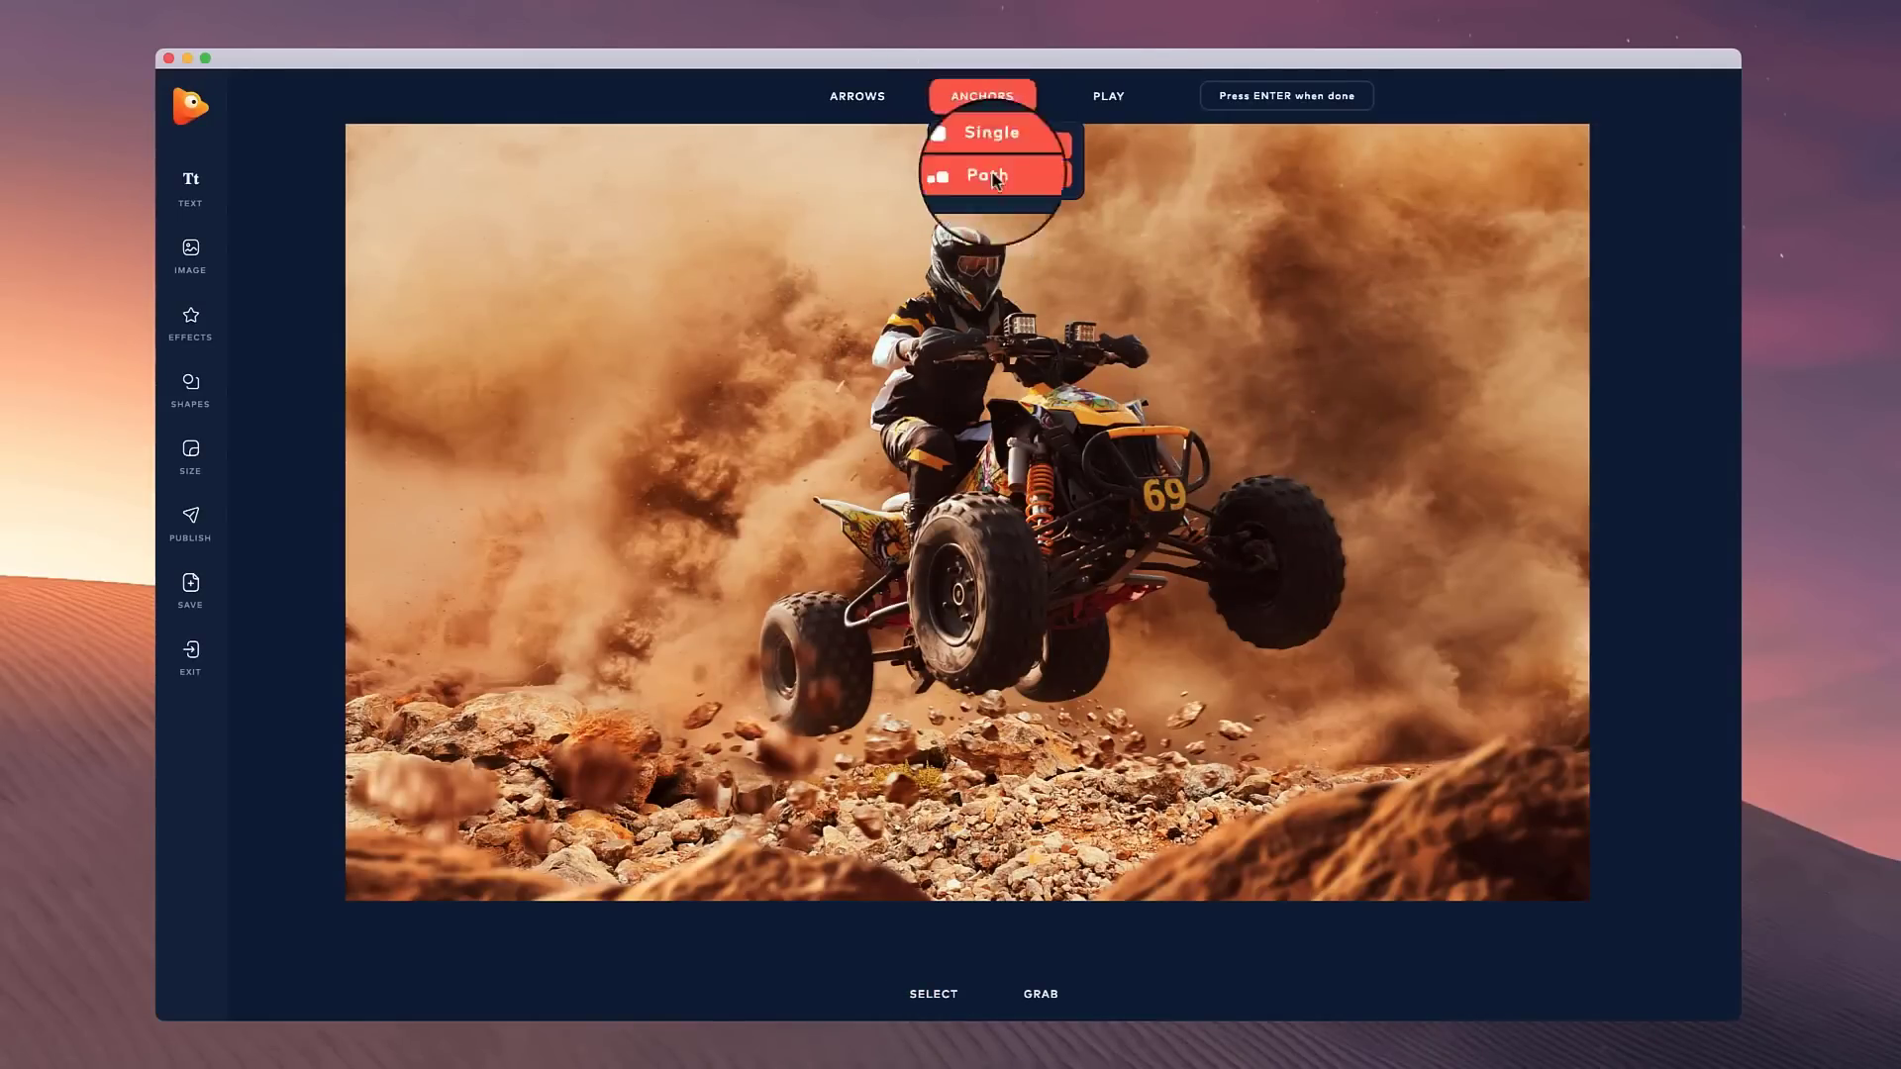
pyautogui.click(1594, 715)
pyautogui.click(1489, 742)
pyautogui.click(1375, 770)
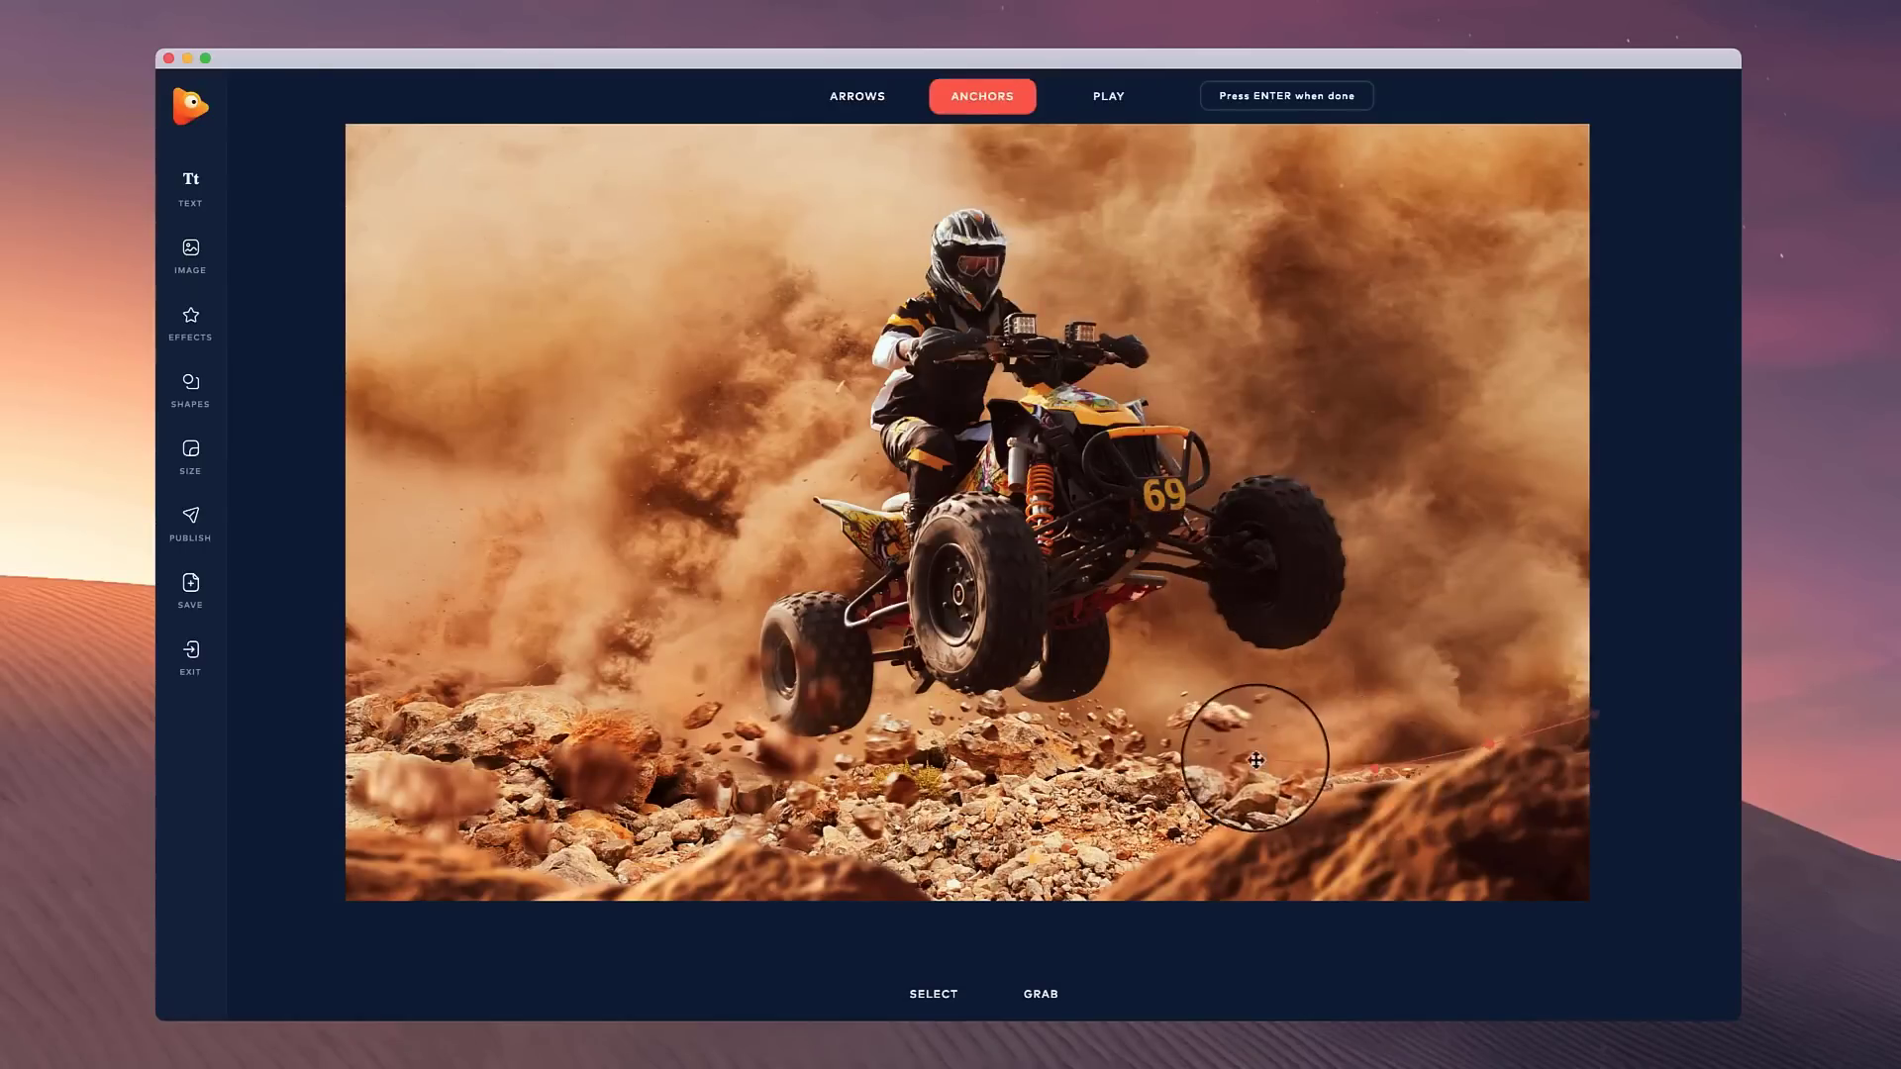
pyautogui.click(1132, 719)
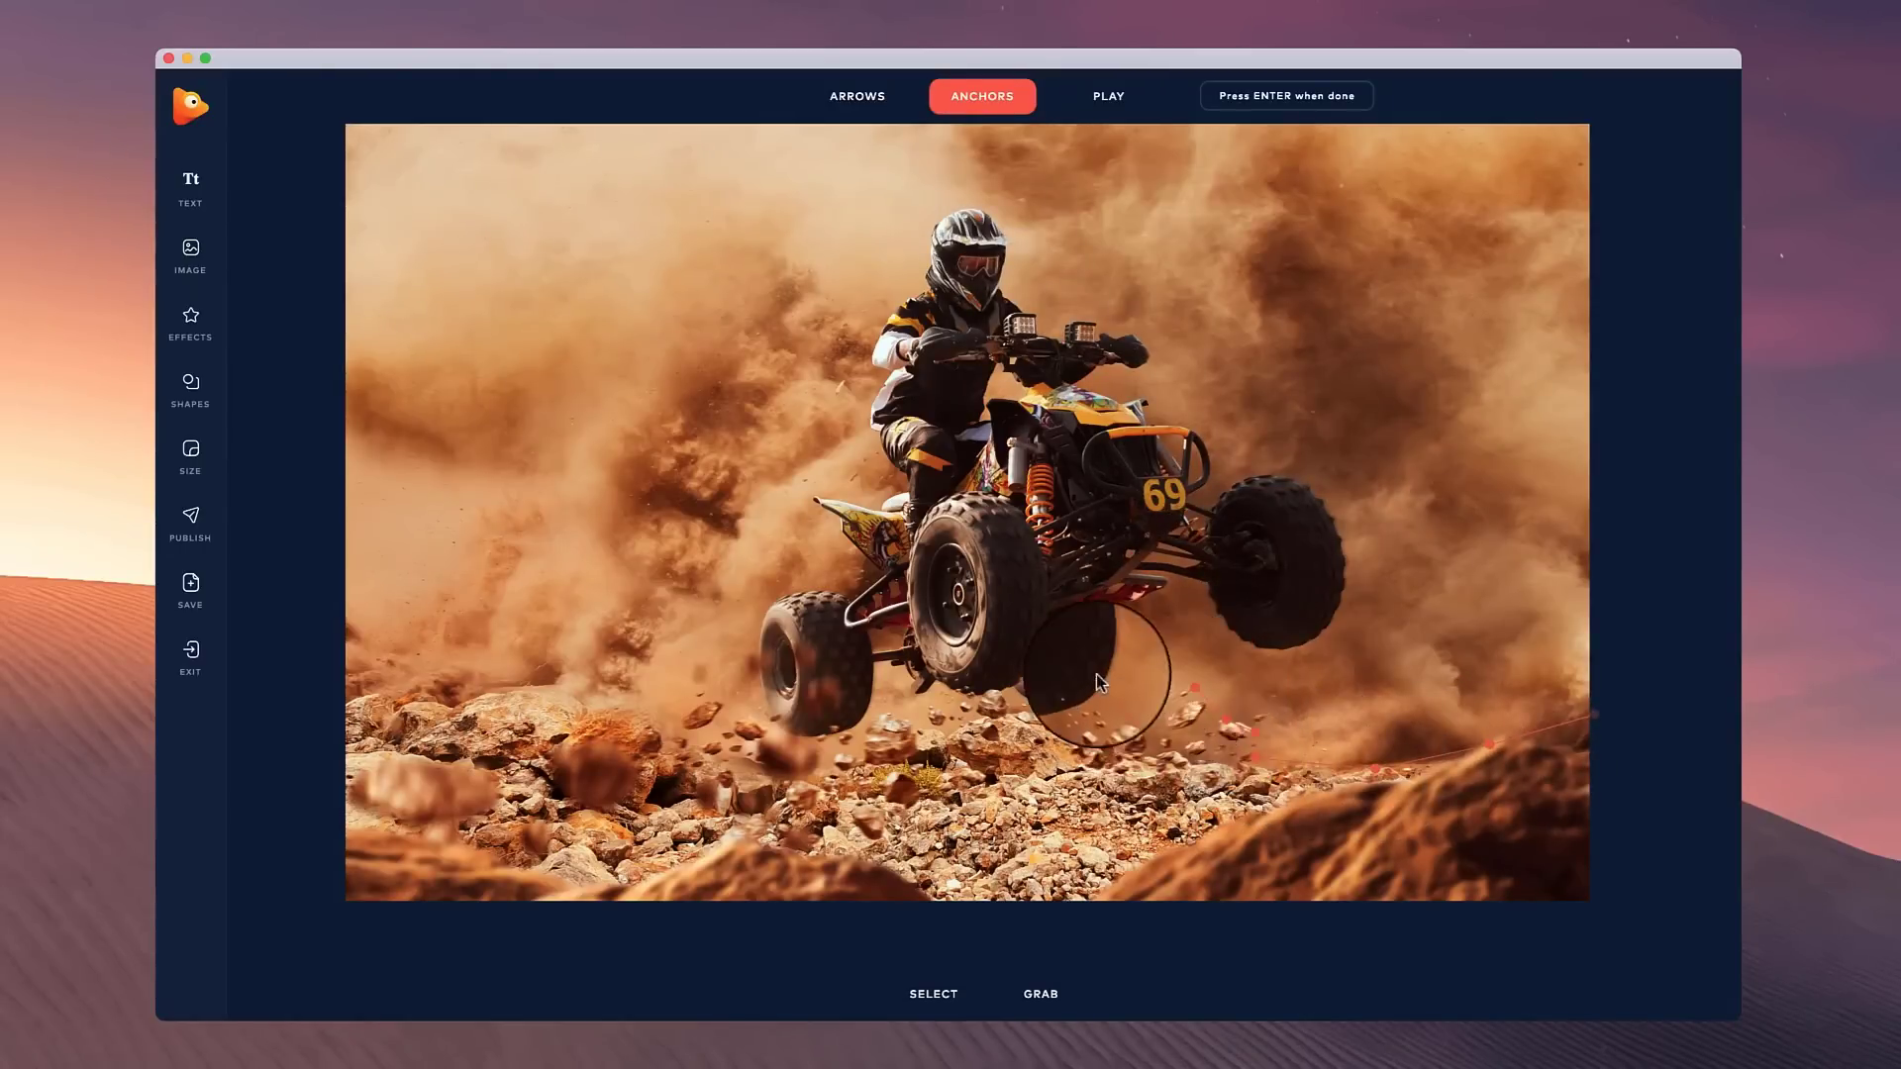
pyautogui.click(1104, 688)
pyautogui.click(1111, 622)
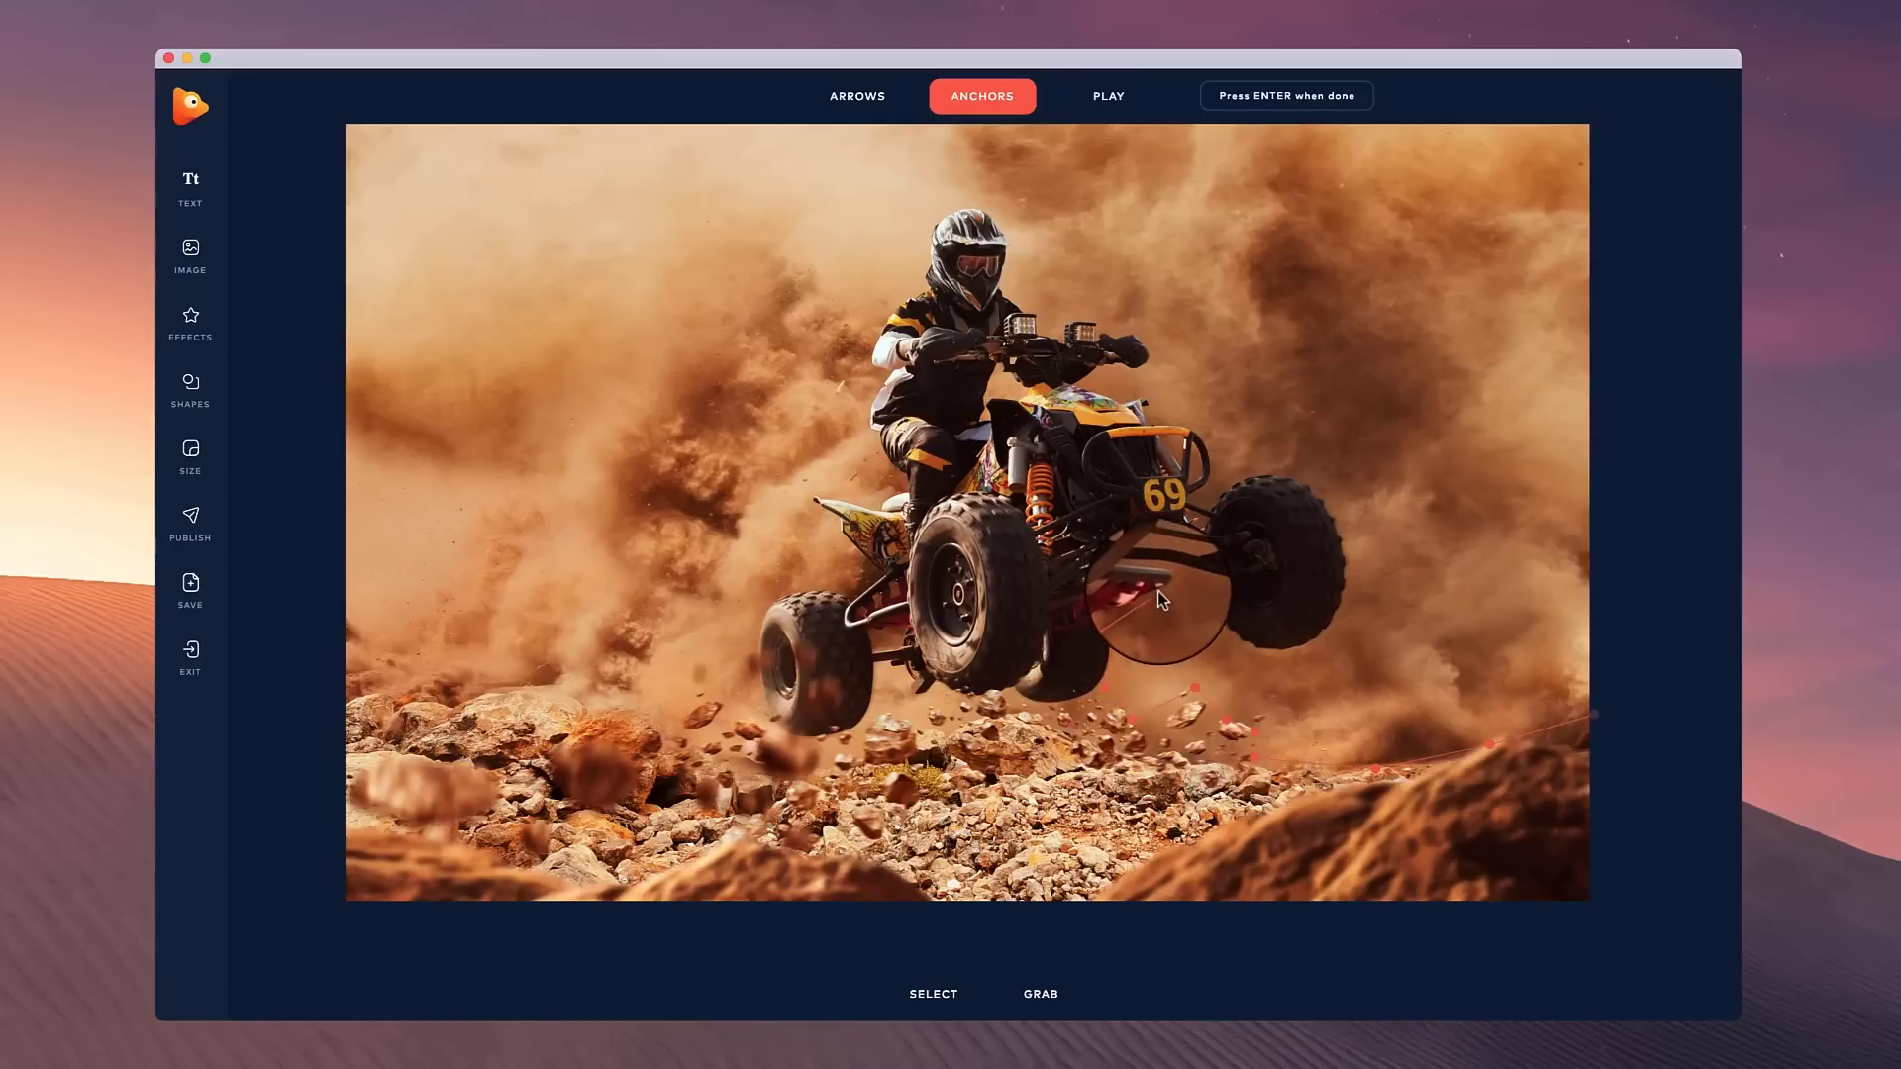
# - Continue the anchor path along the quad's red underside and around the front wheel beside the number plate
pyautogui.click(1159, 592)
pyautogui.click(1201, 576)
pyautogui.click(1229, 636)
pyautogui.click(1291, 659)
pyautogui.click(1337, 630)
pyautogui.click(1350, 550)
pyautogui.click(1340, 497)
pyautogui.click(1289, 475)
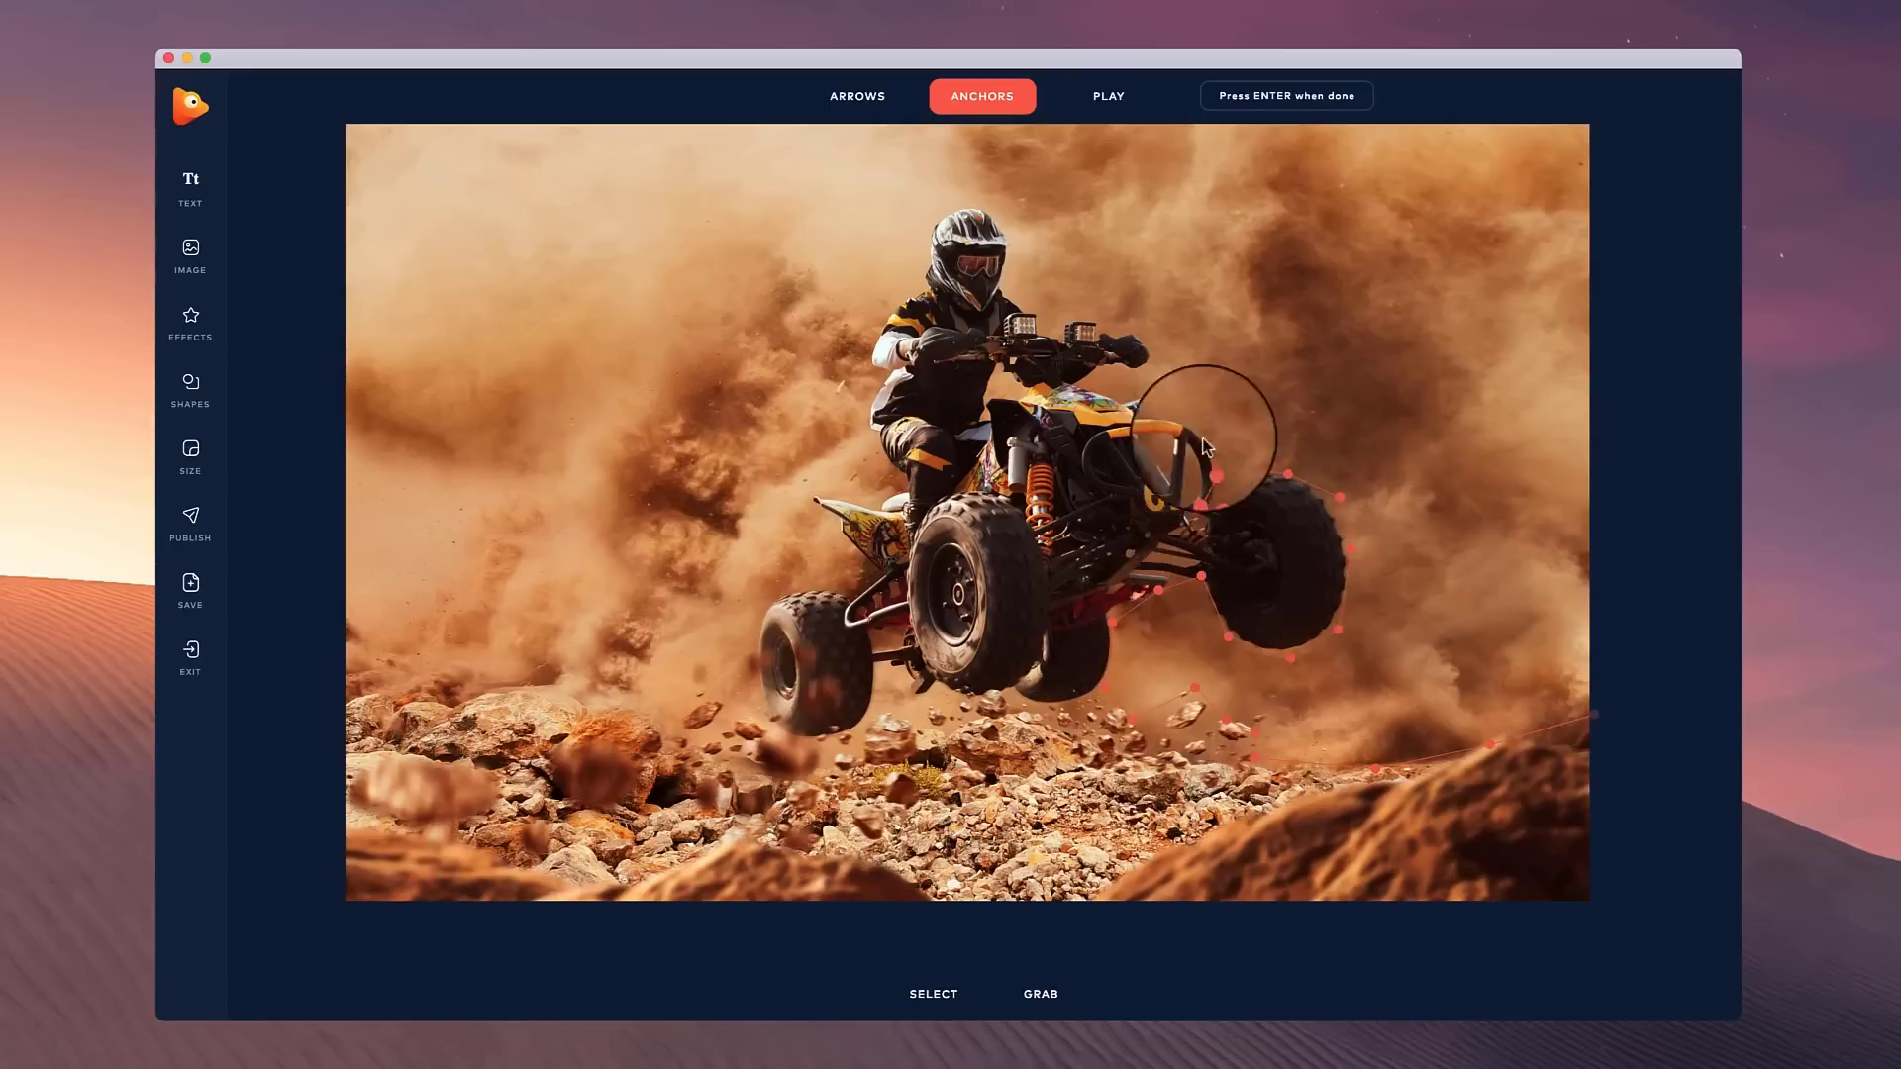
# - Continue the anchor path along the top of the handlebars and front lights toward the rider
pyautogui.click(1158, 362)
pyautogui.click(1146, 339)
pyautogui.click(1132, 329)
pyautogui.click(1113, 332)
pyautogui.click(1100, 319)
pyautogui.click(1065, 321)
pyautogui.click(1041, 328)
pyautogui.click(1035, 314)
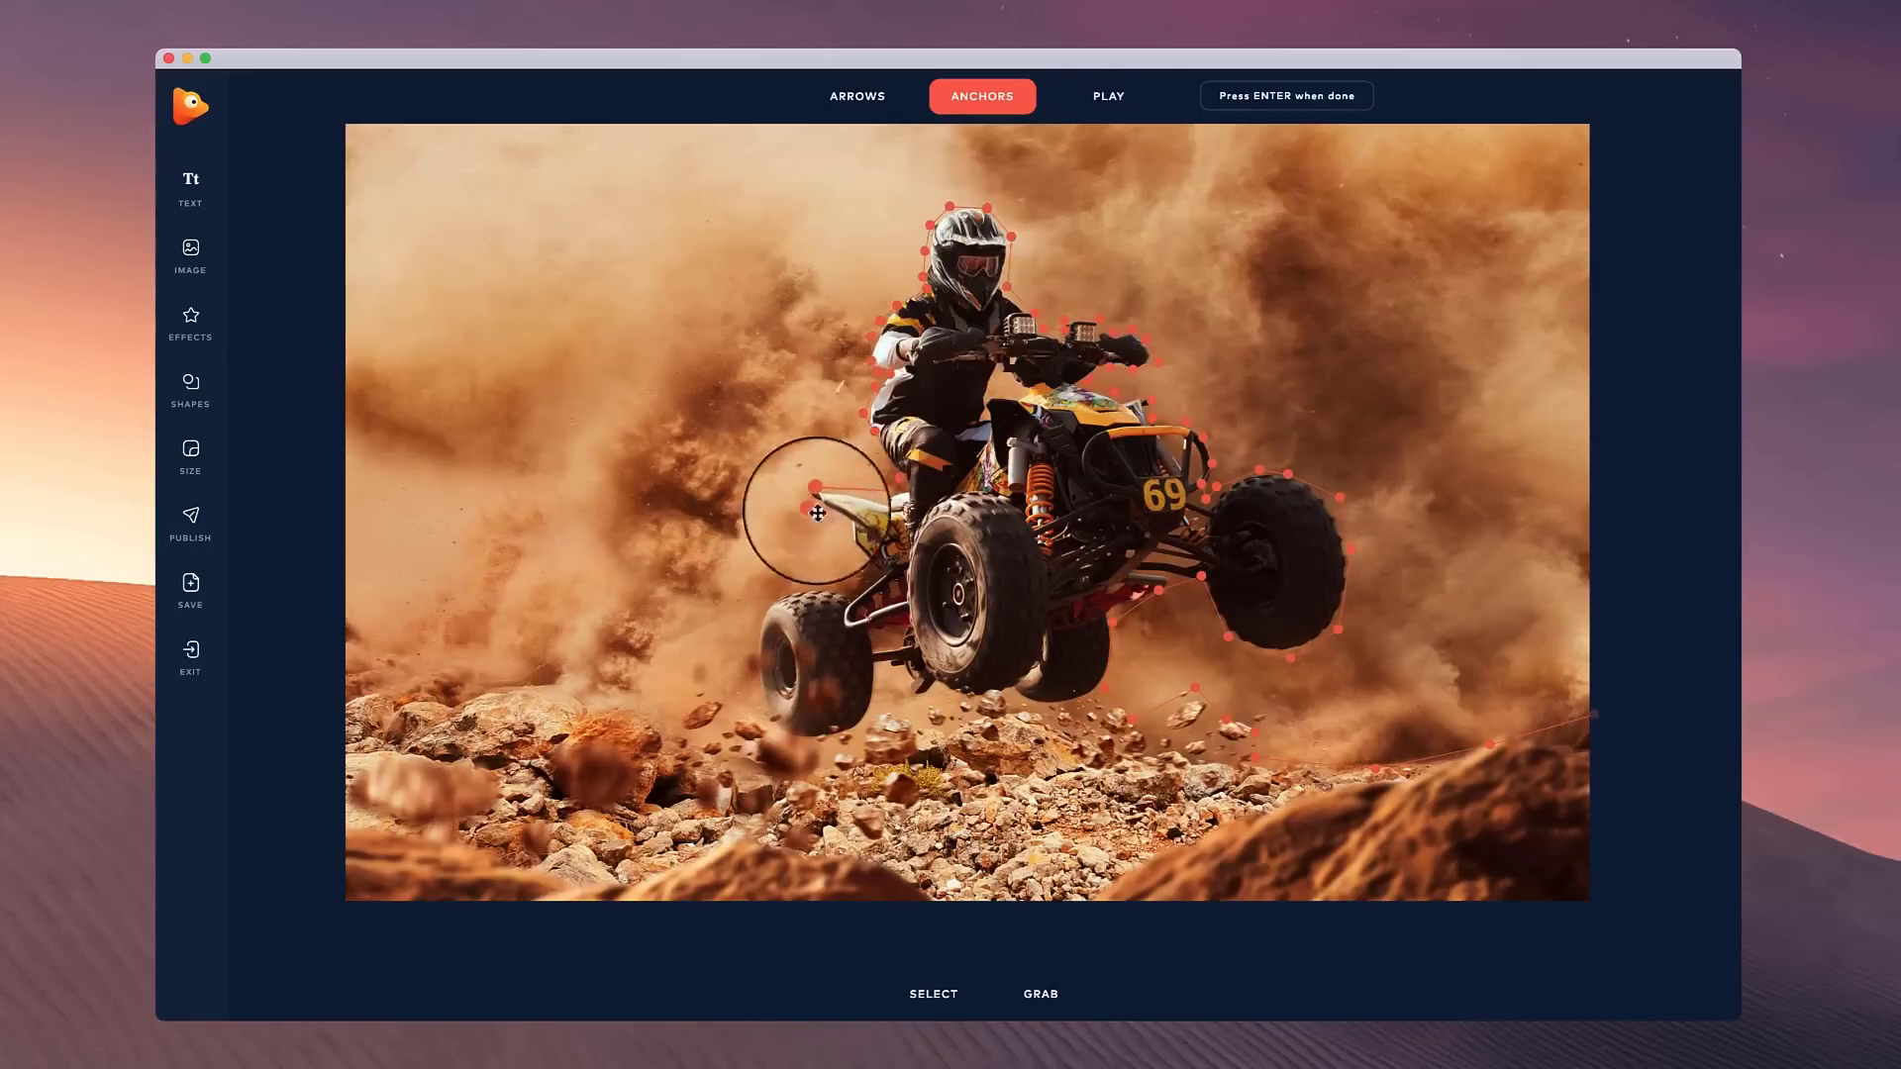
# - Complete the anchor path around the quad's tail and rear wheel, then along the rocks to the photo's left edge
pyautogui.click(843, 537)
pyautogui.click(875, 569)
pyautogui.click(798, 587)
pyautogui.click(756, 607)
pyautogui.click(763, 695)
pyautogui.click(599, 699)
pyautogui.click(484, 685)
pyautogui.click(364, 692)
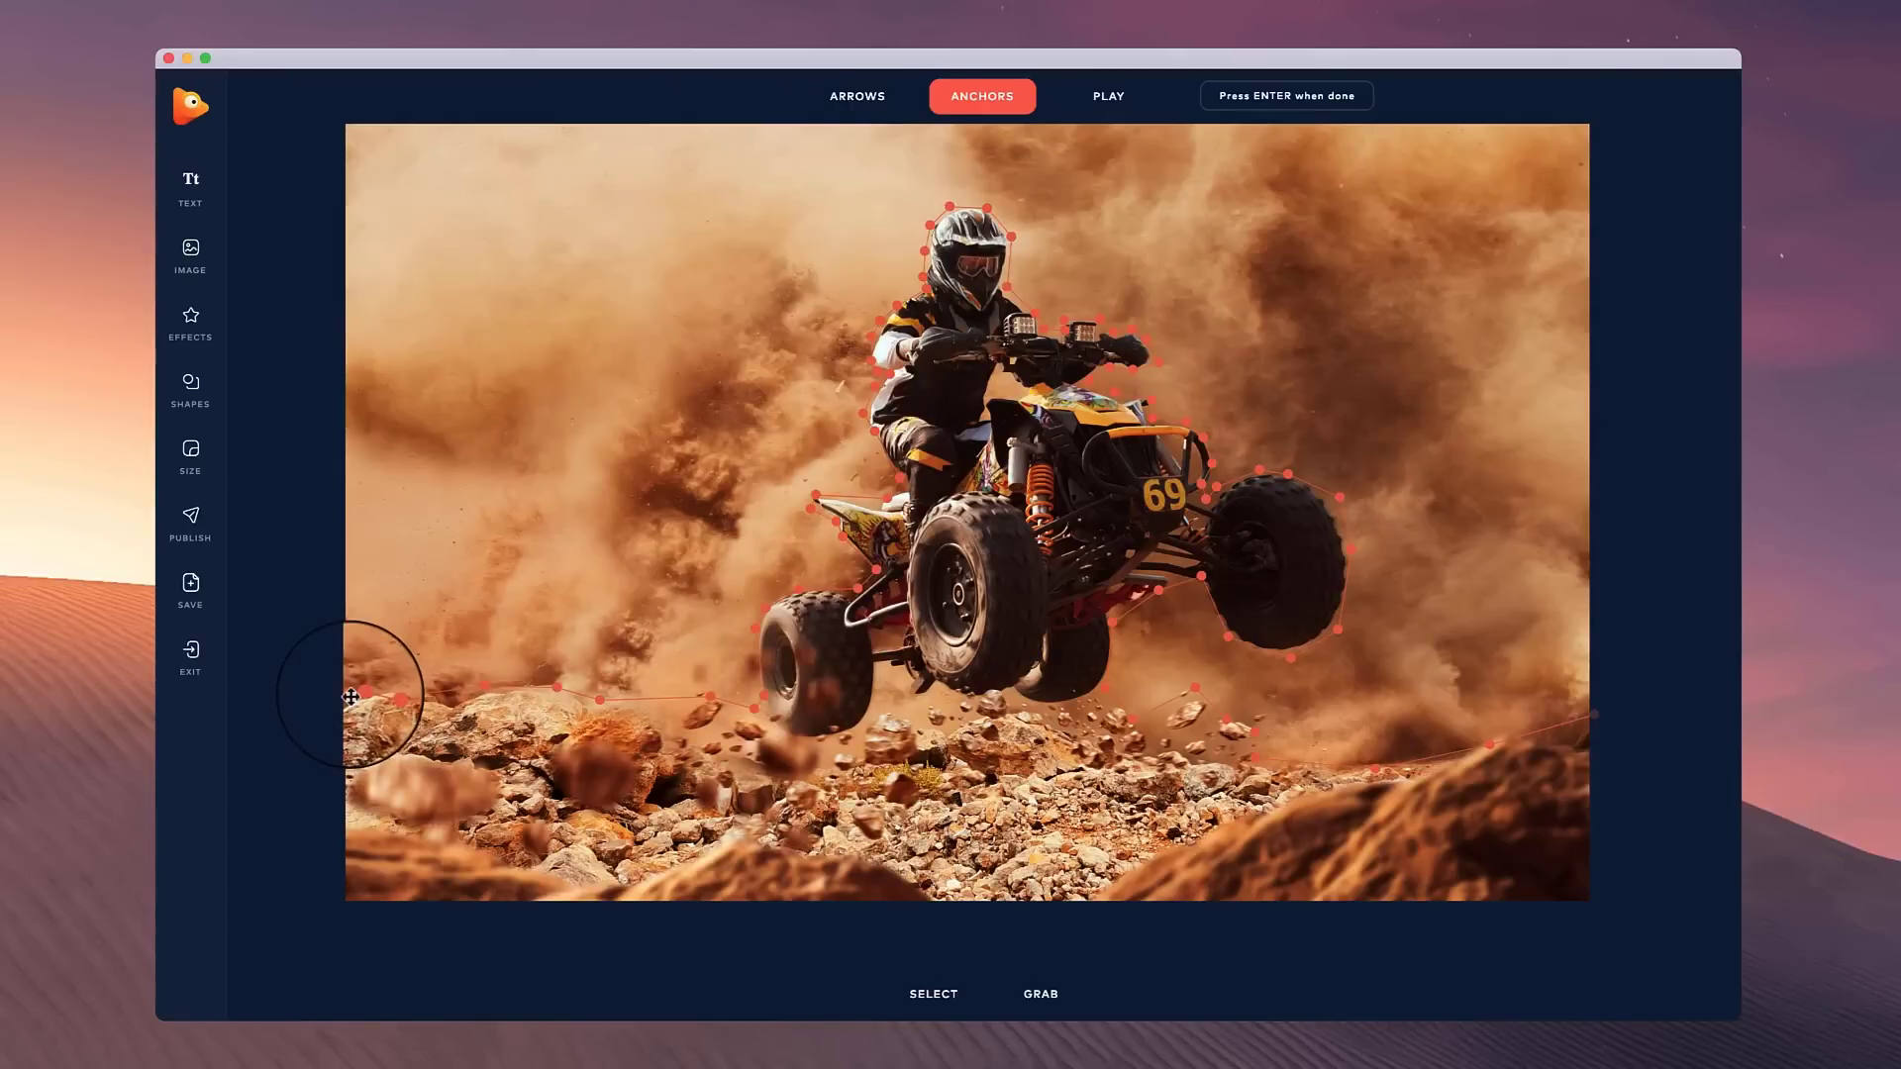
pyautogui.click(351, 697)
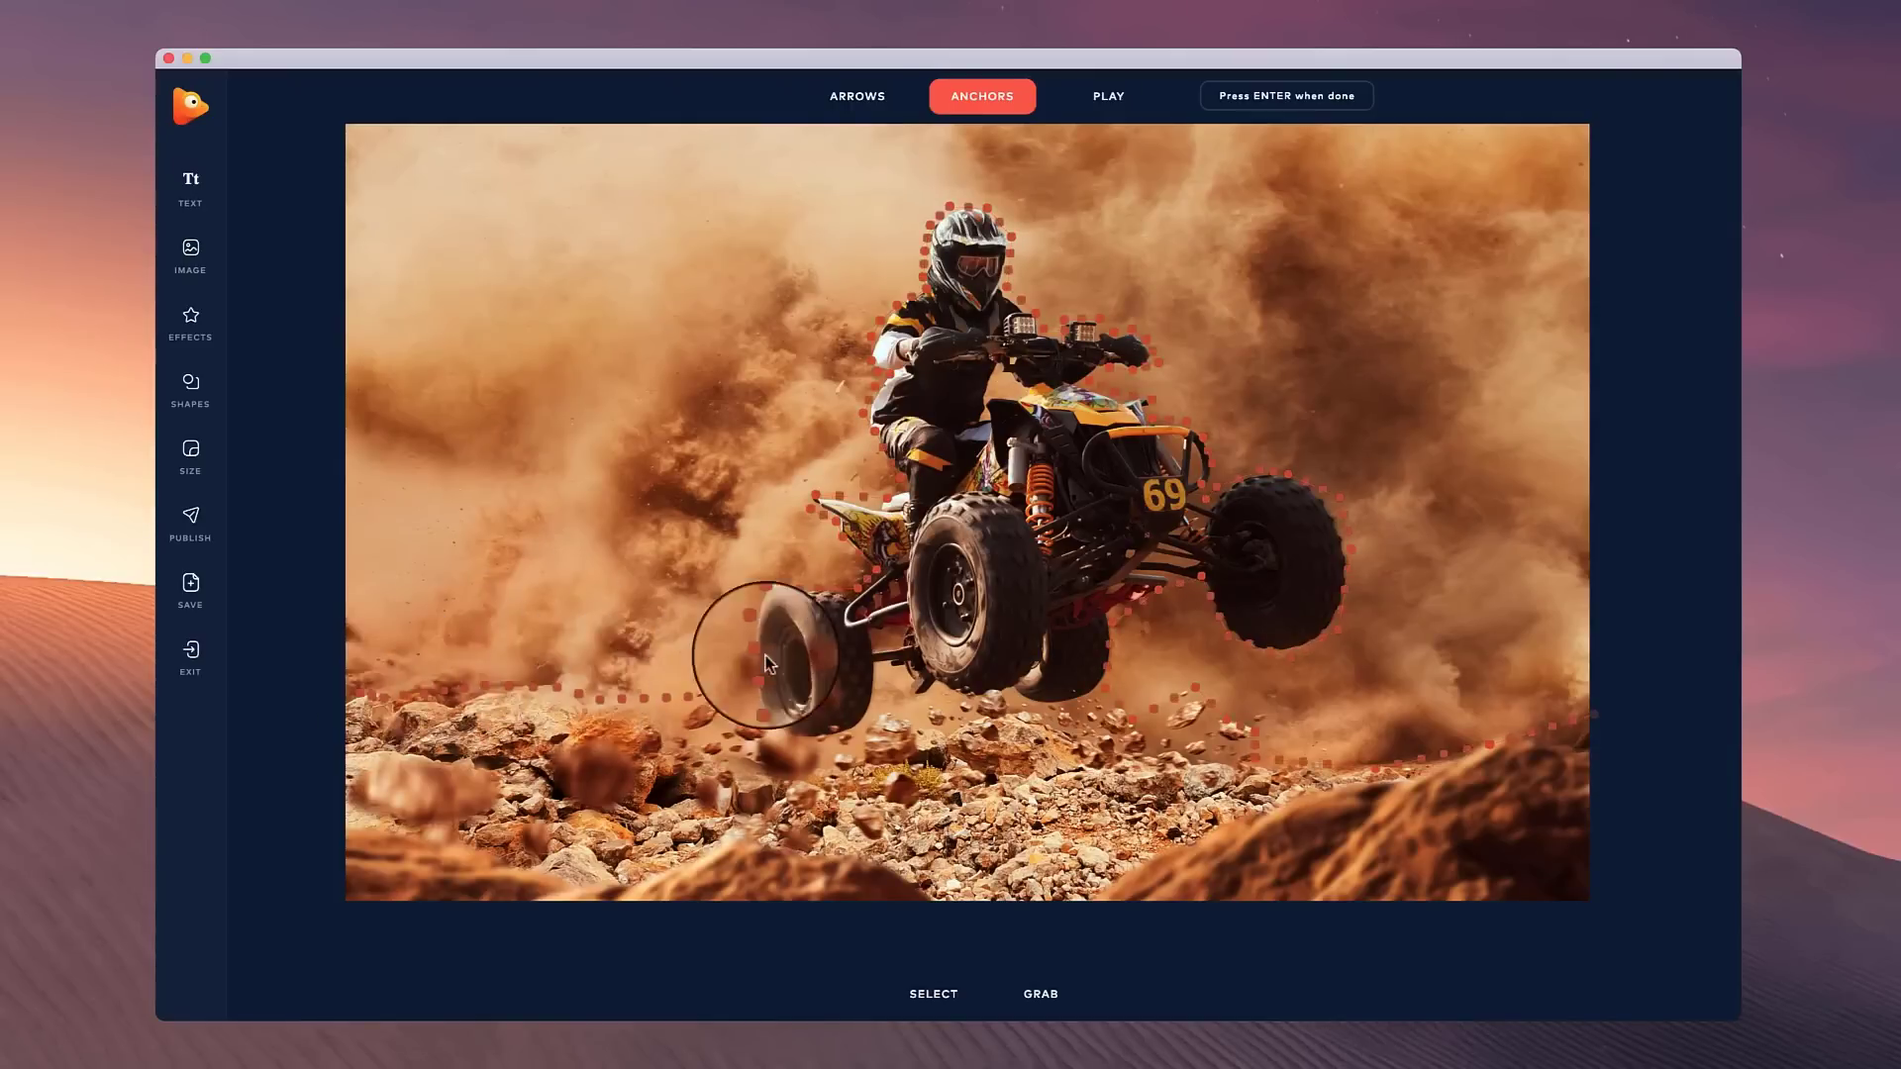
pyautogui.click(996, 99)
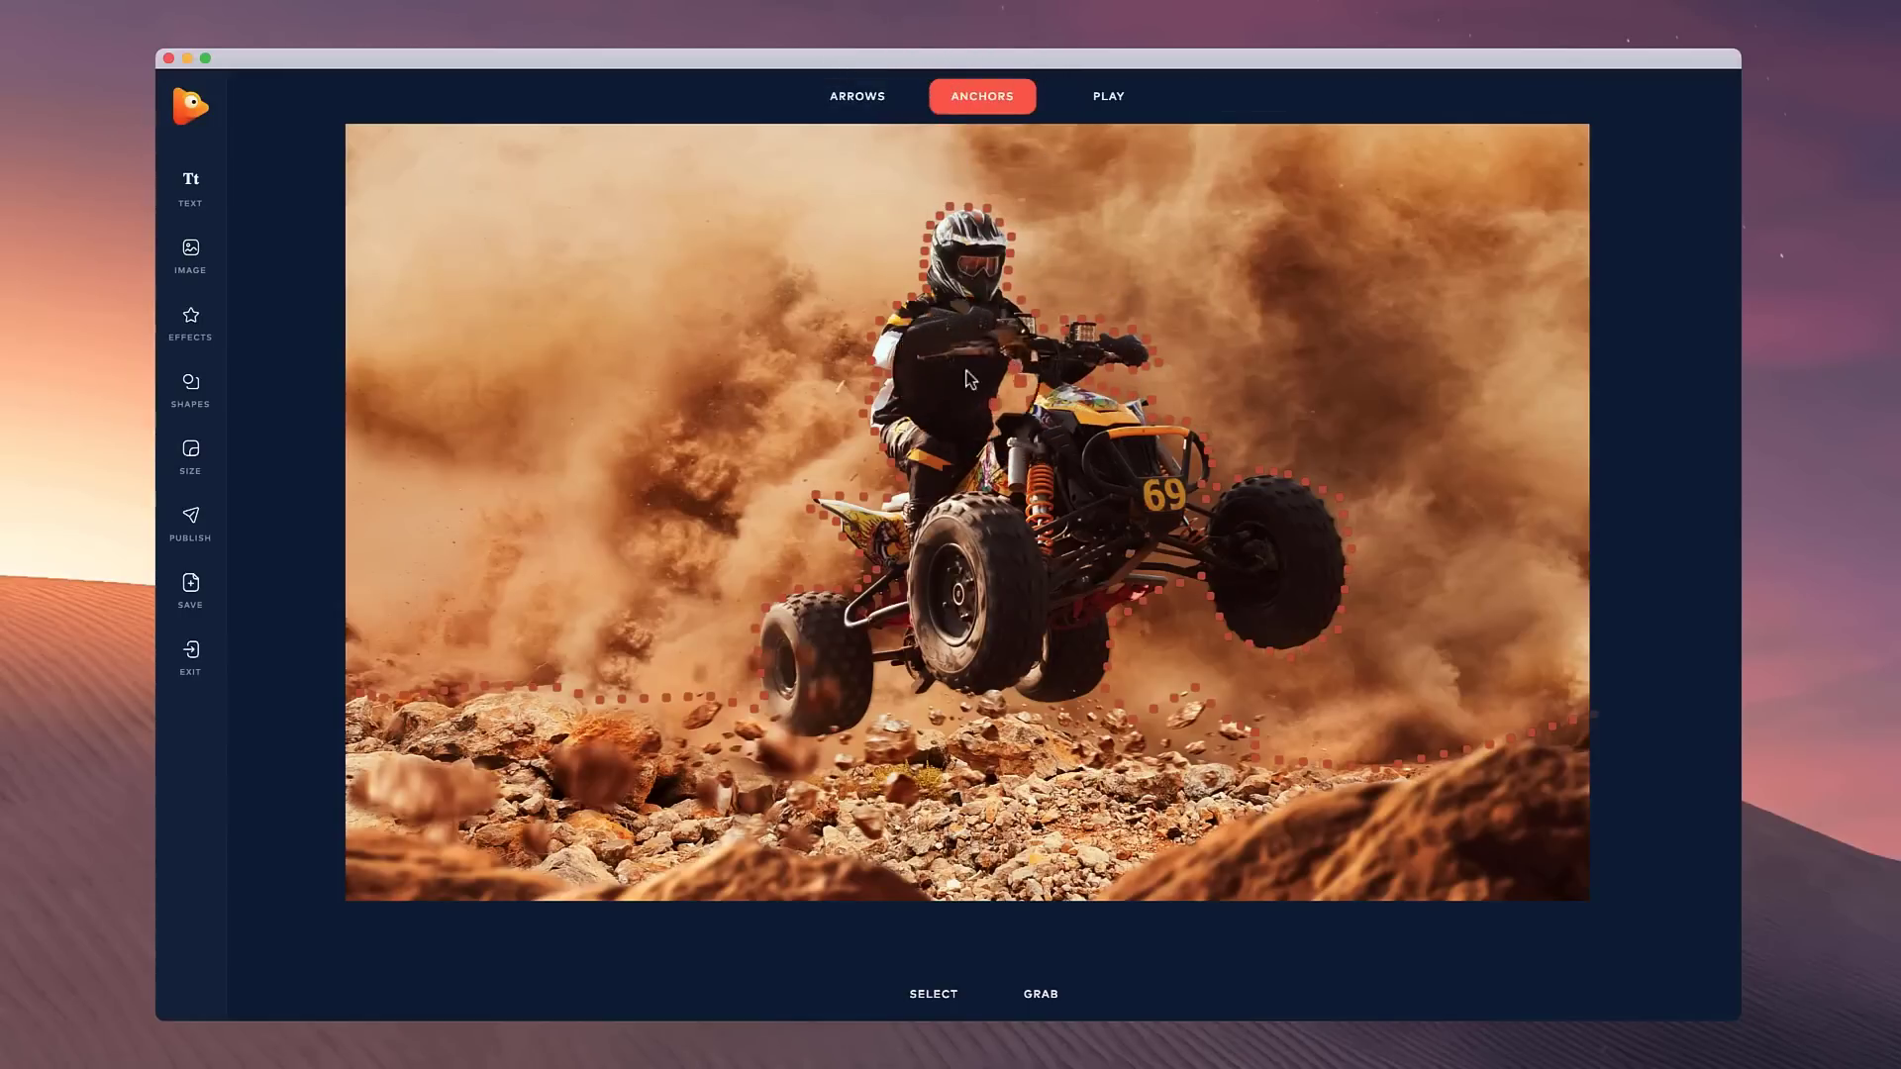
# - Add single motion arrows pointing upward through the dust to the right of the rider and above the handlebars
pyautogui.moveTo(858, 96)
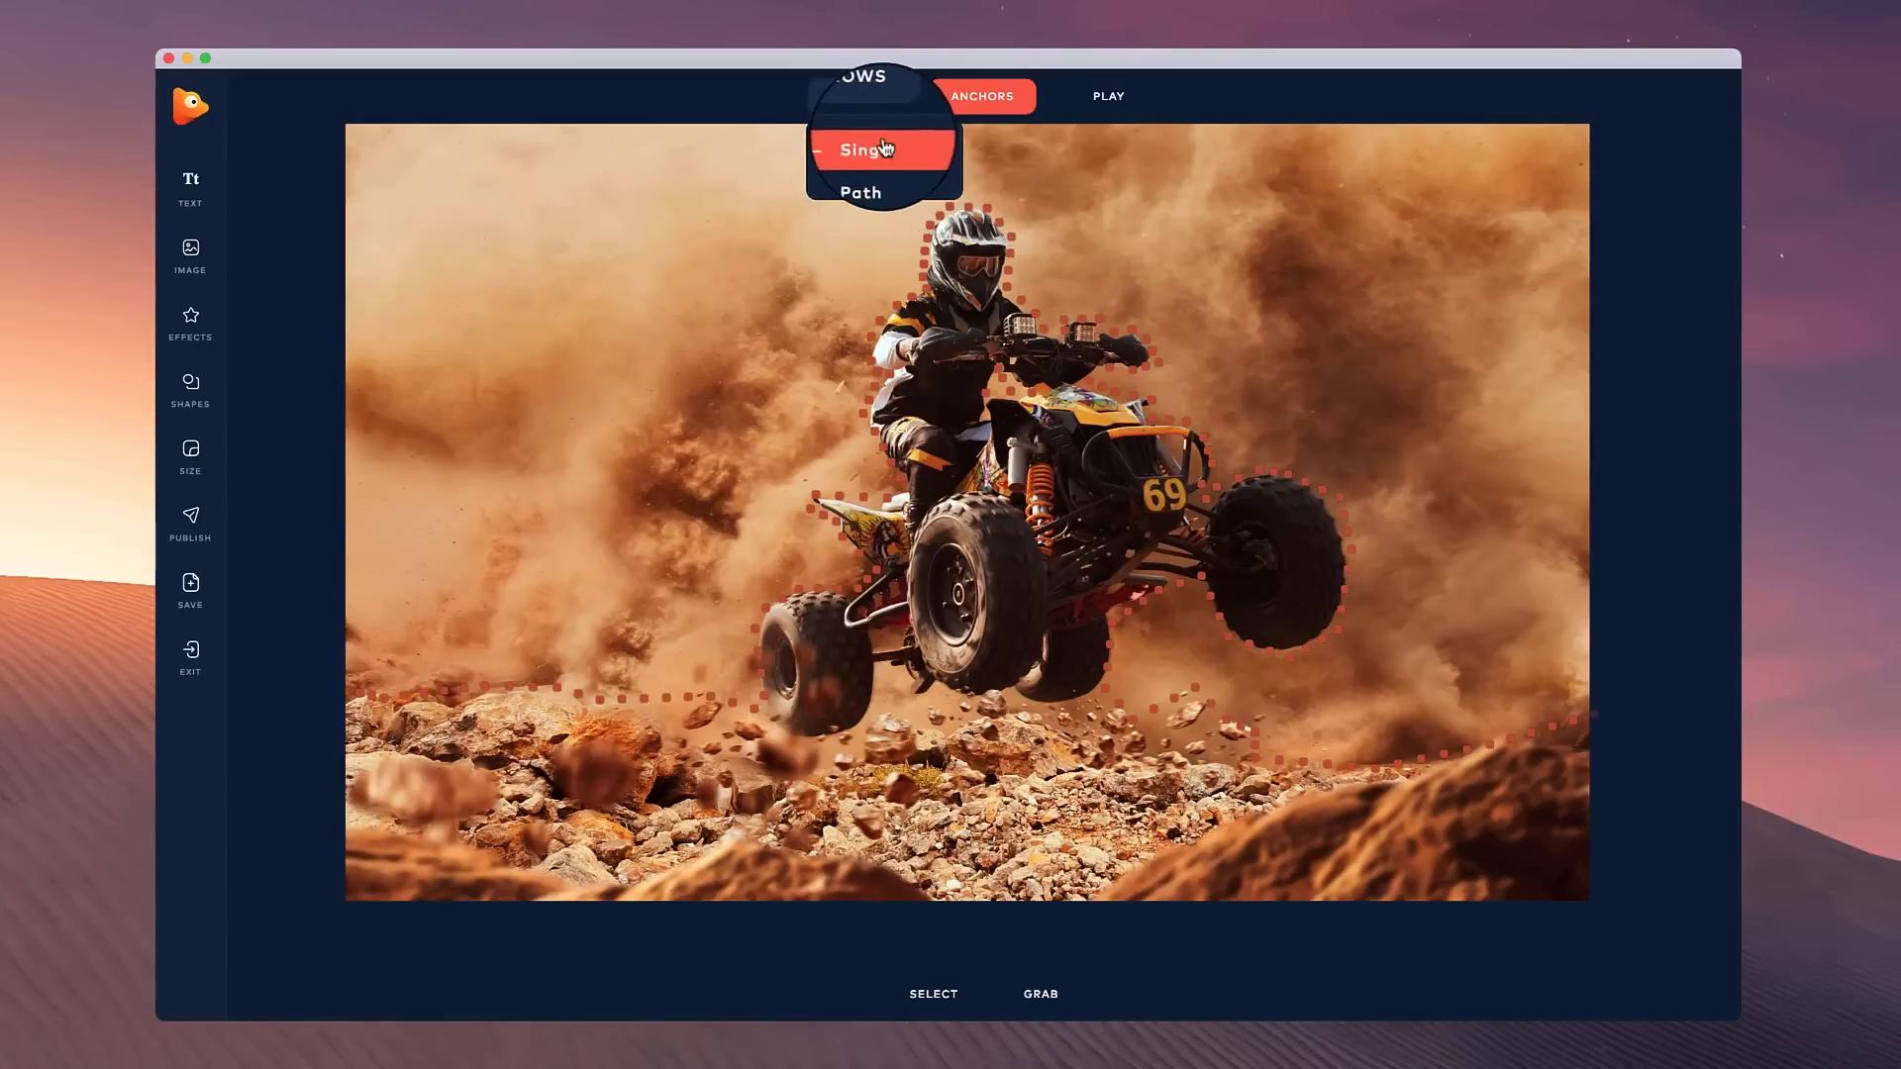
pyautogui.click(885, 149)
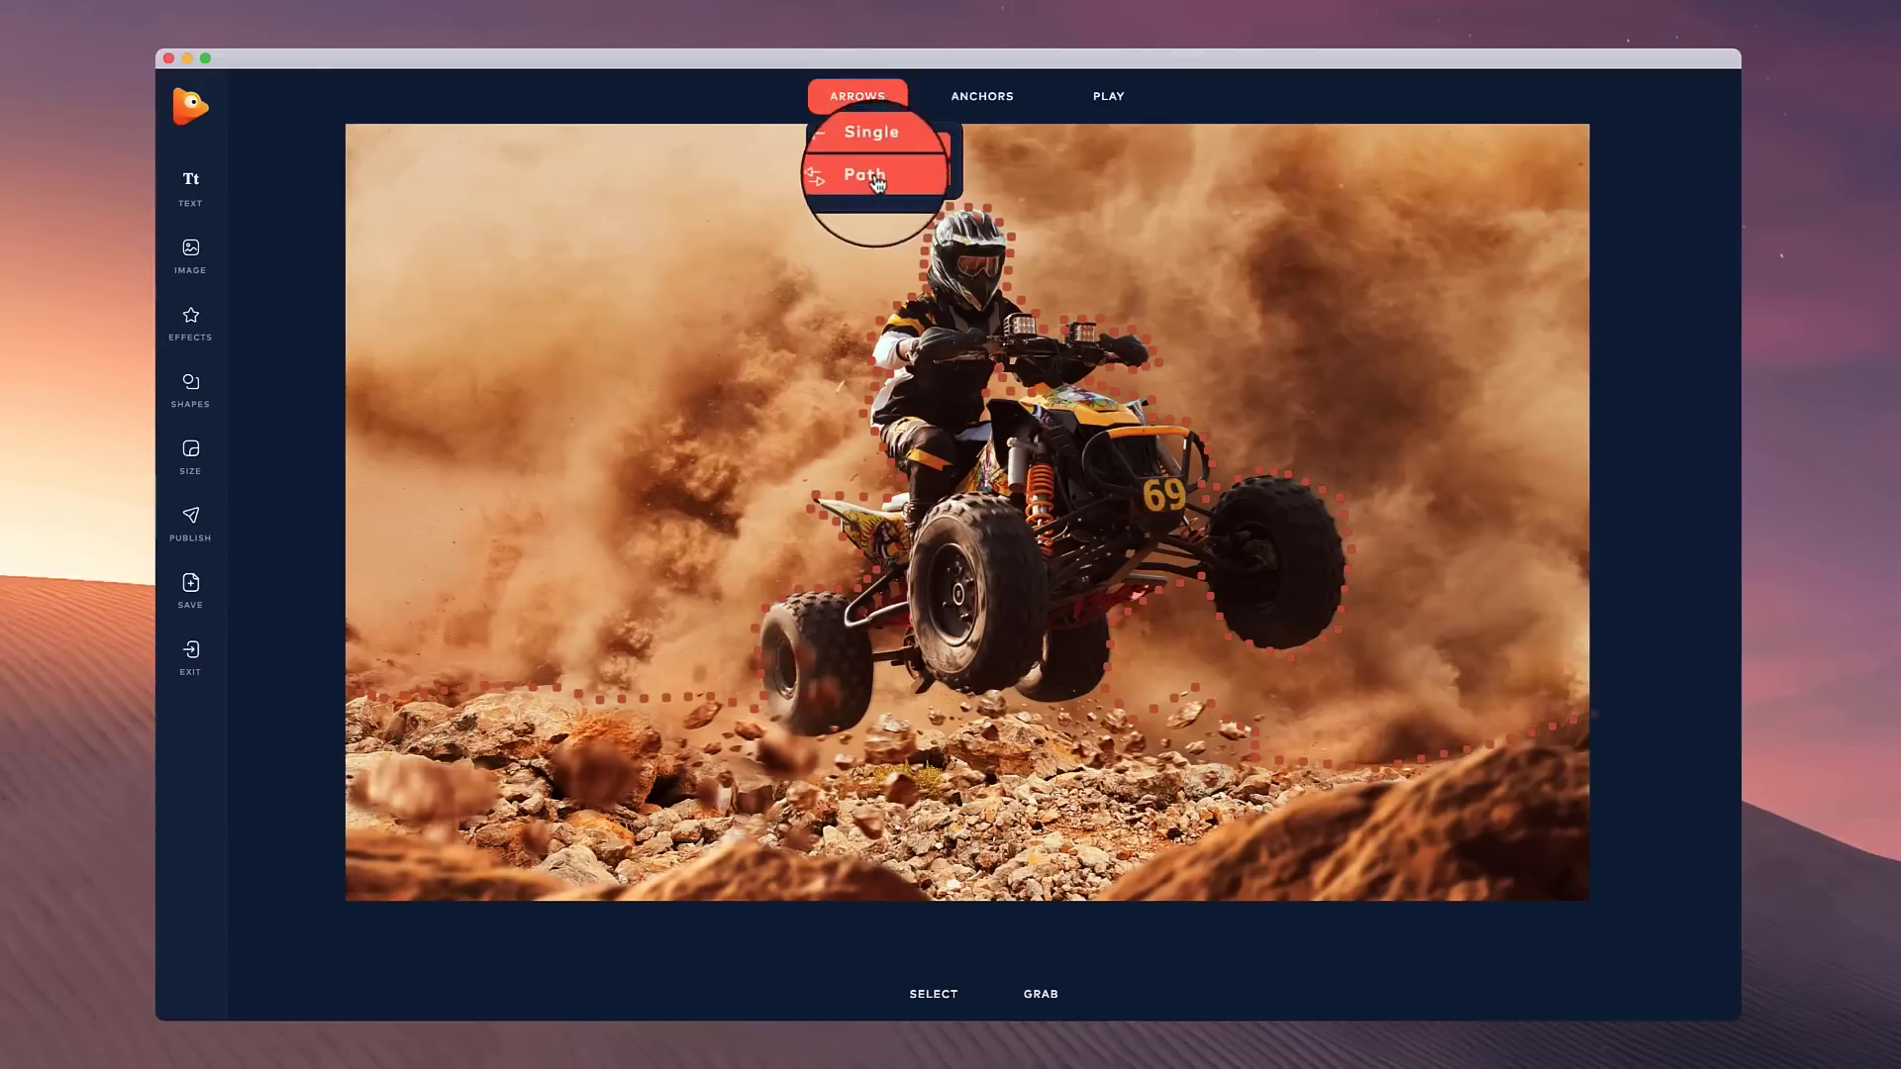
pyautogui.click(883, 177)
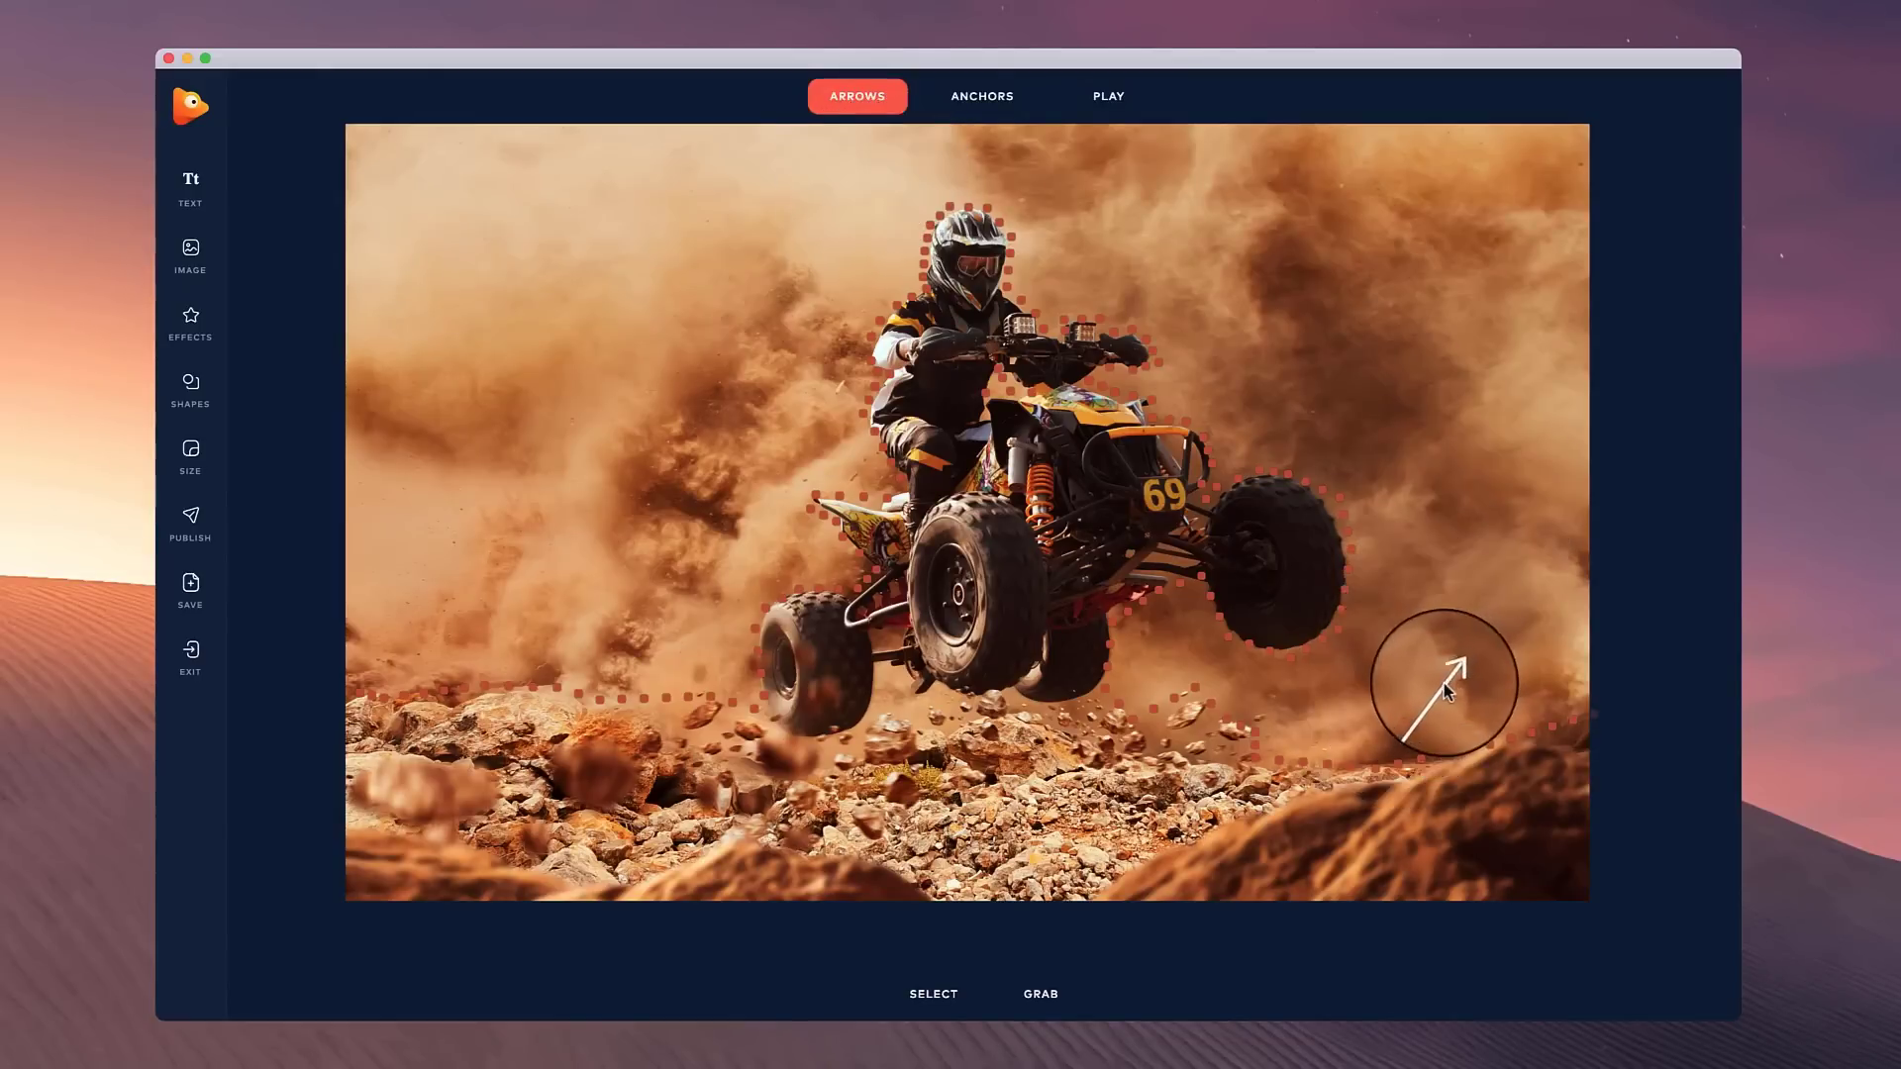
pyautogui.moveTo(1492, 643); pyautogui.dragTo(1540, 582)
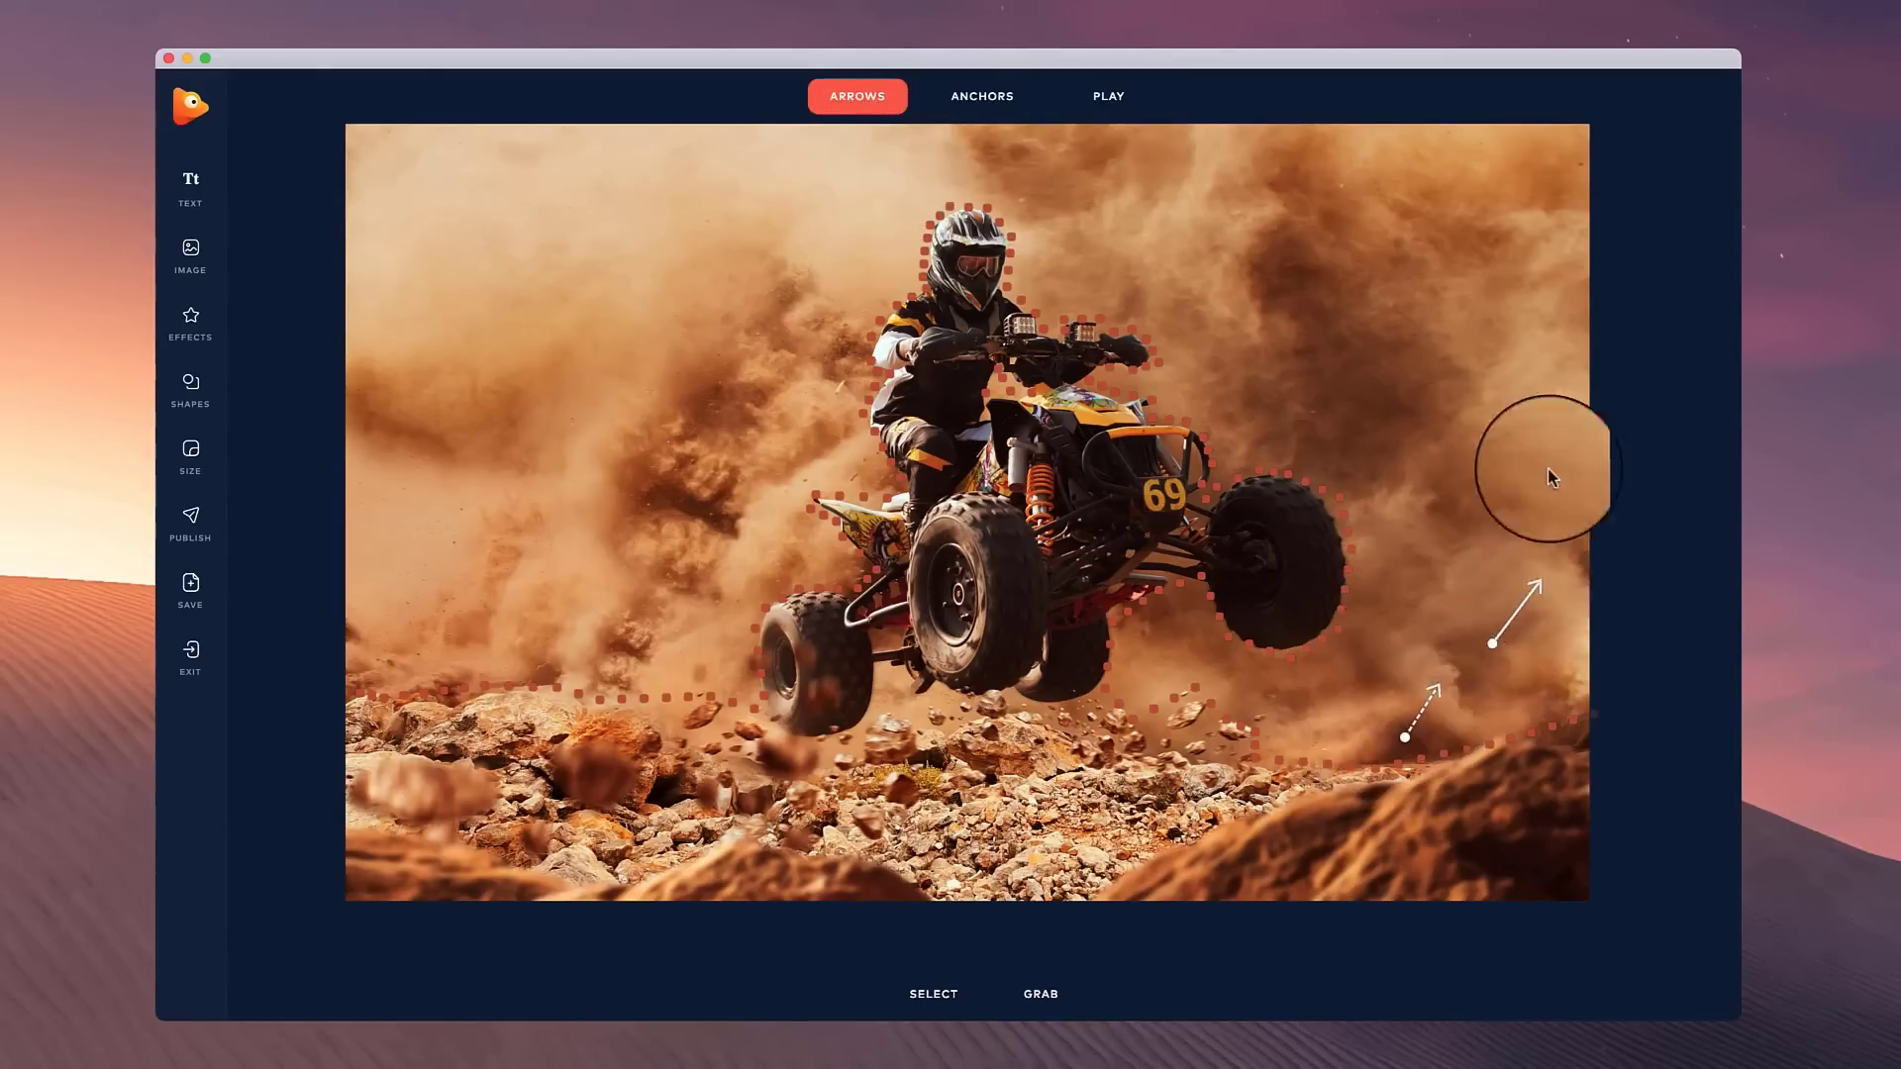
pyautogui.moveTo(1570, 401); pyautogui.dragTo(1571, 400)
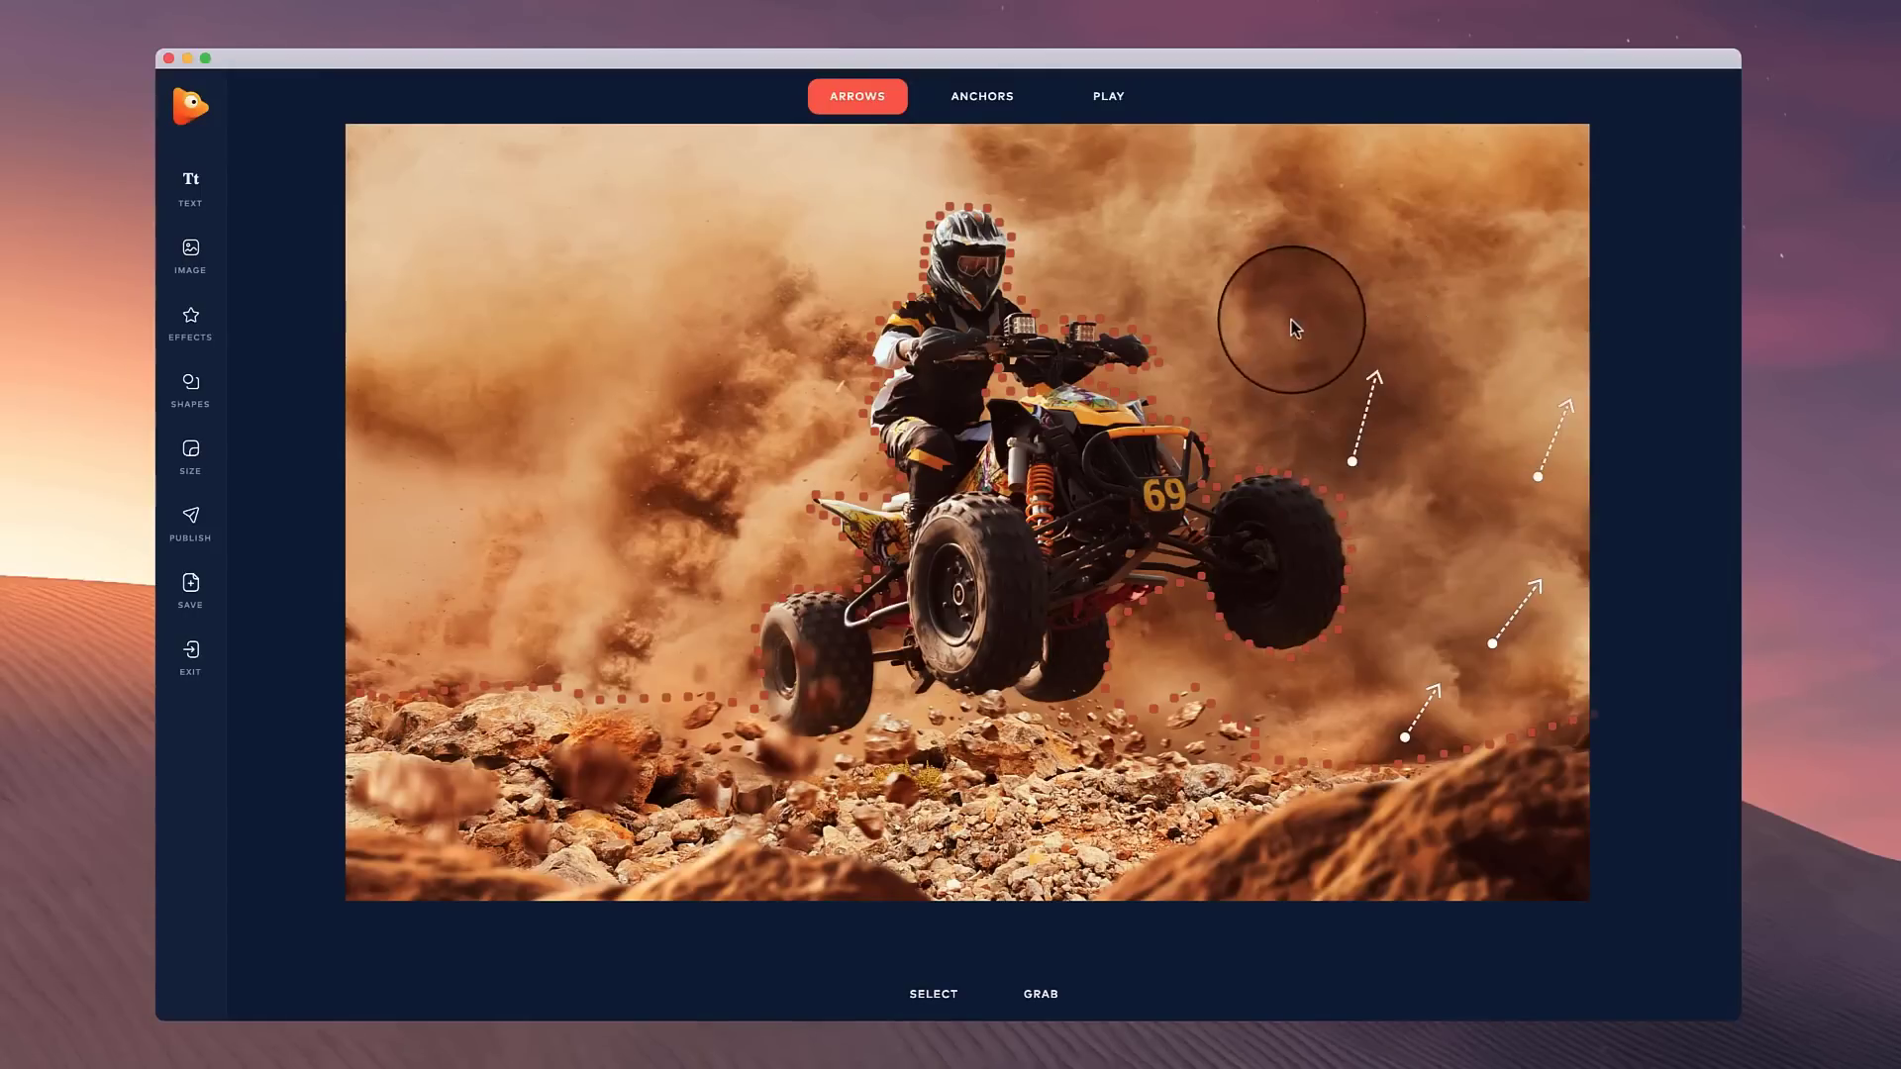
pyautogui.moveTo(1291, 319); pyautogui.dragTo(1298, 238)
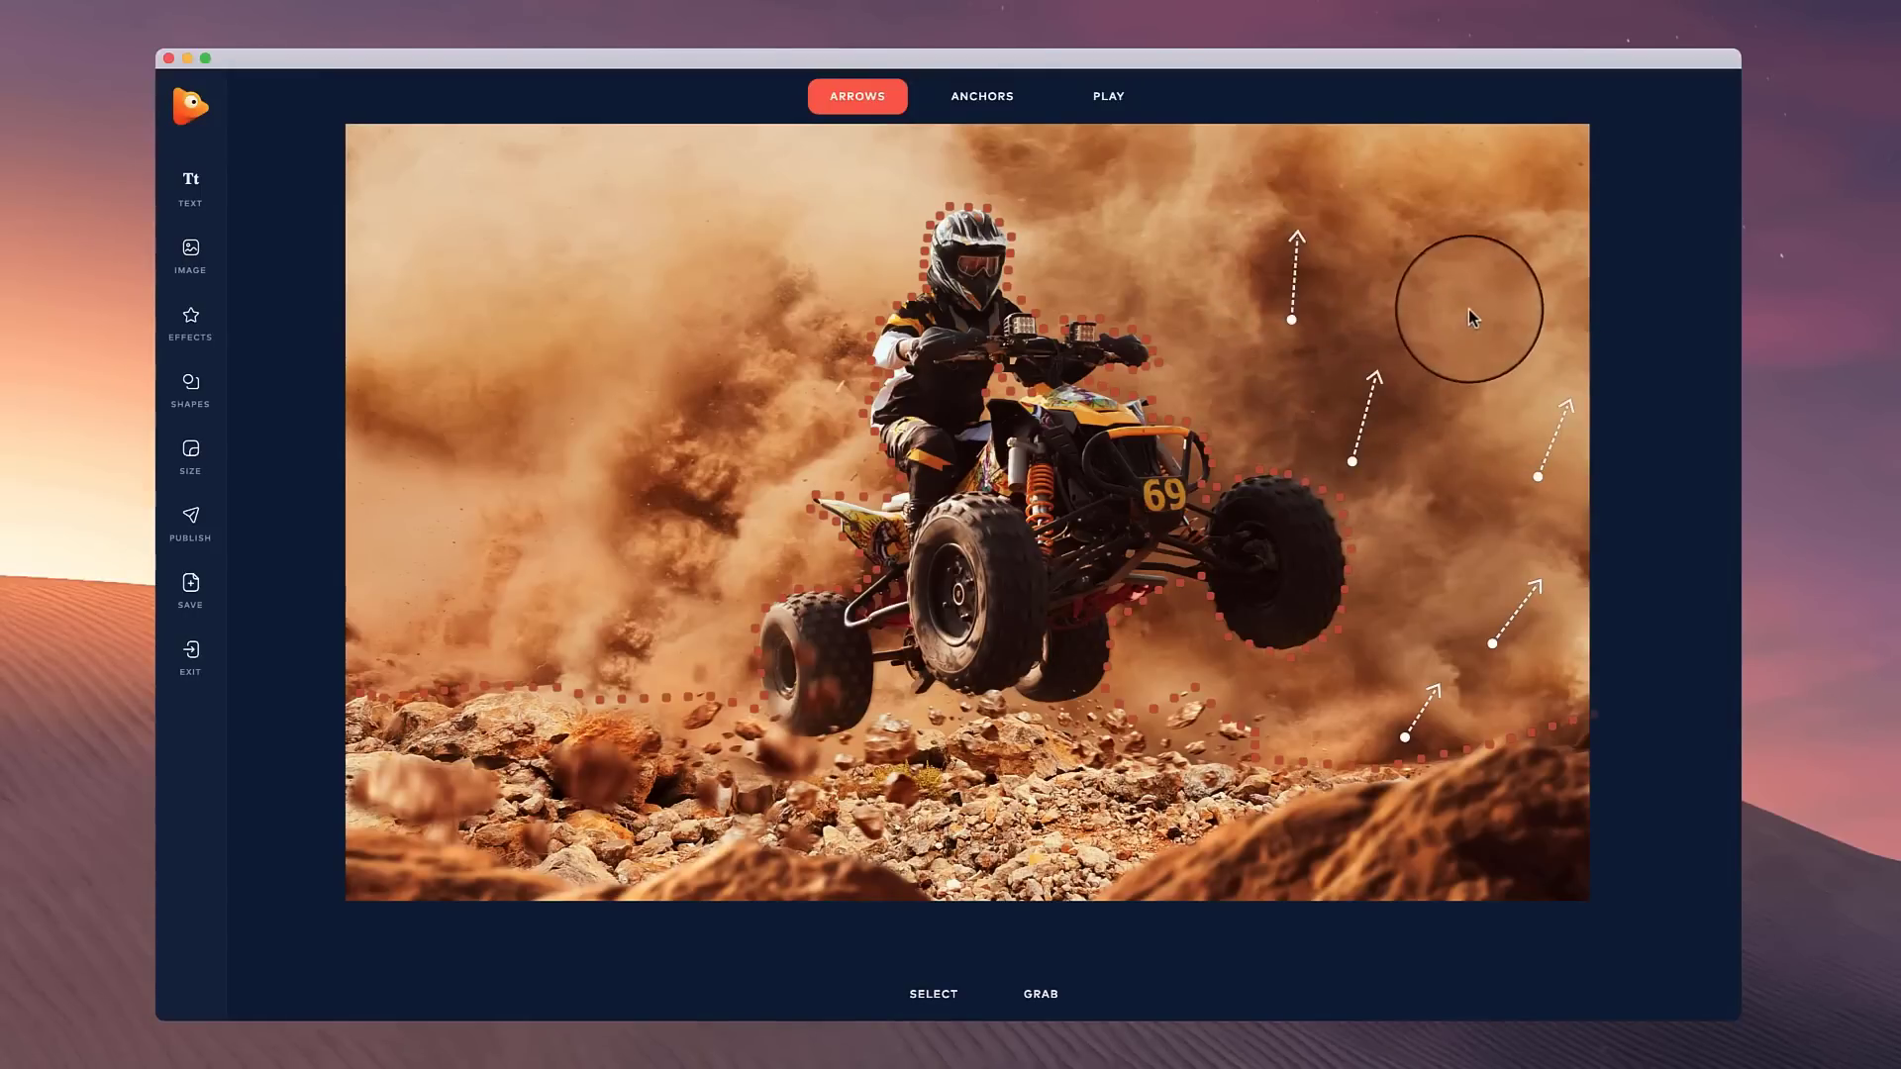
pyautogui.moveTo(1501, 227); pyautogui.dragTo(1502, 226)
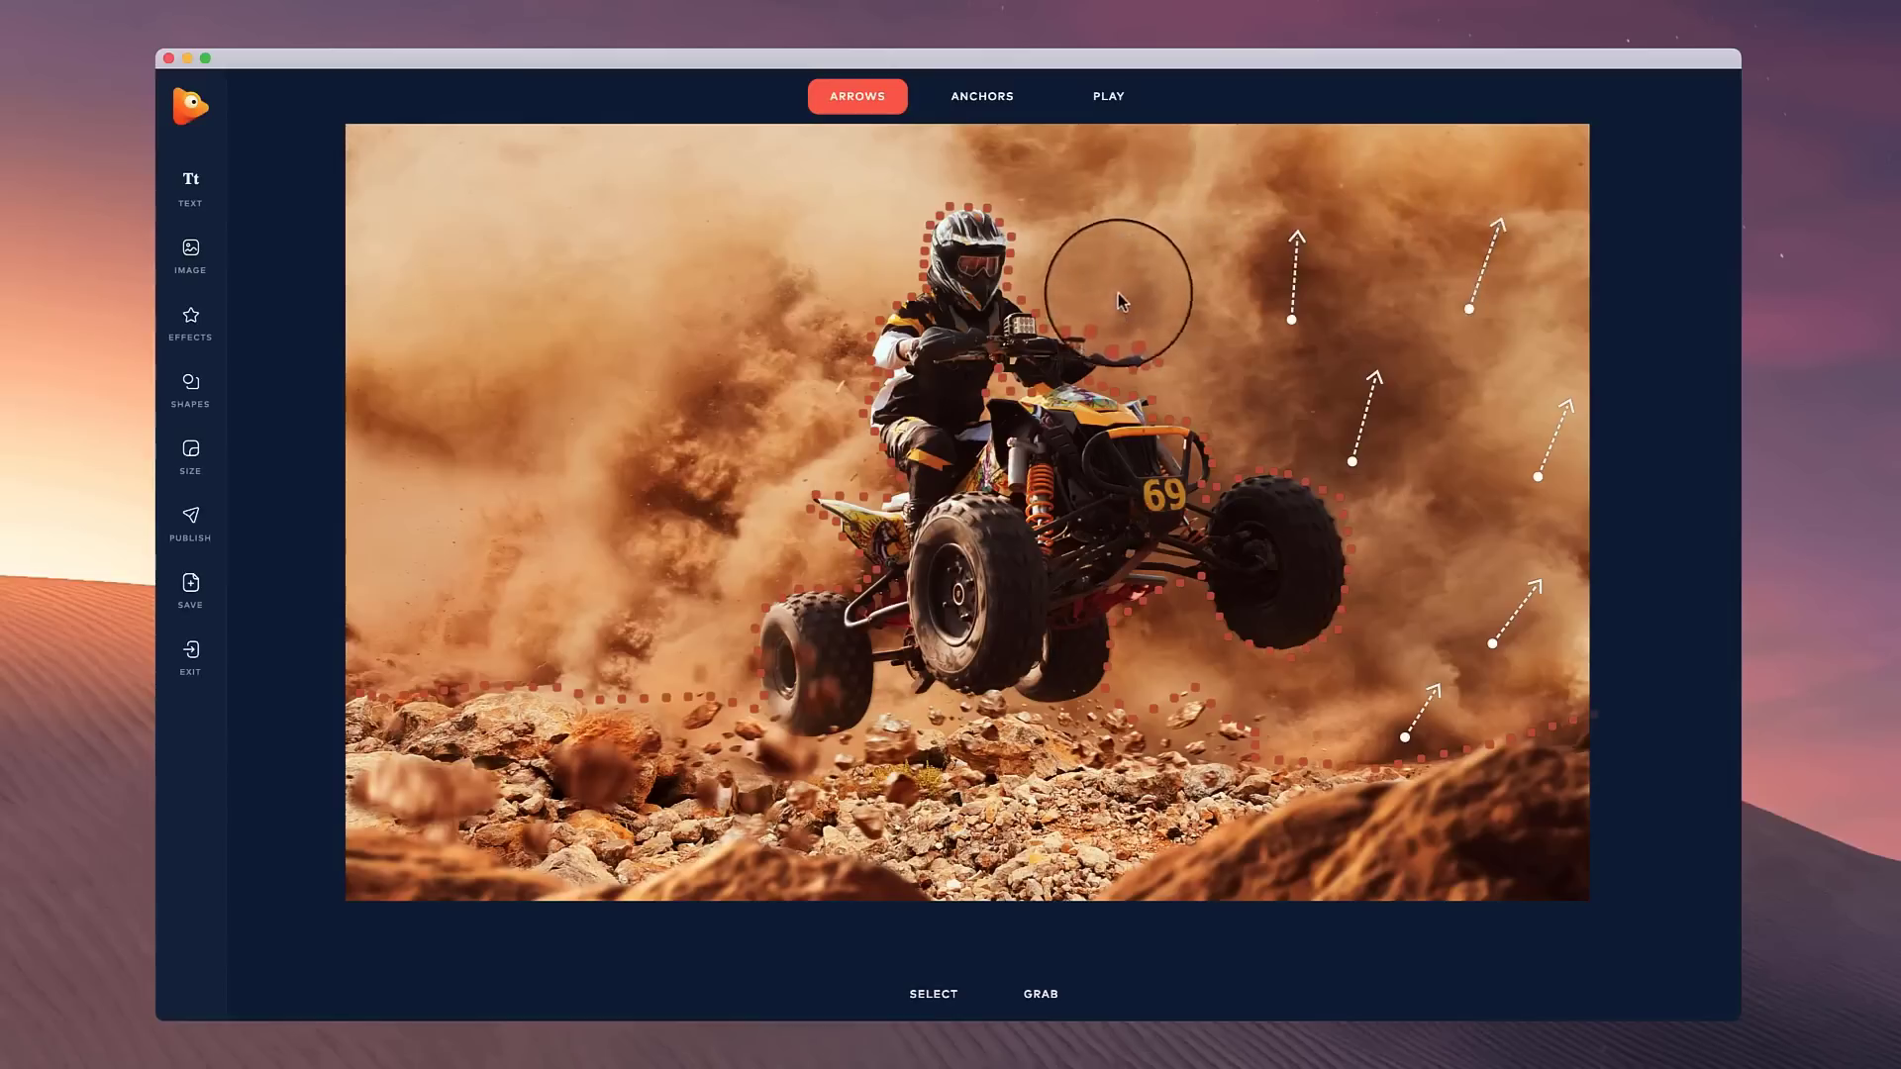
pyautogui.moveTo(1116, 297); pyautogui.dragTo(1132, 226)
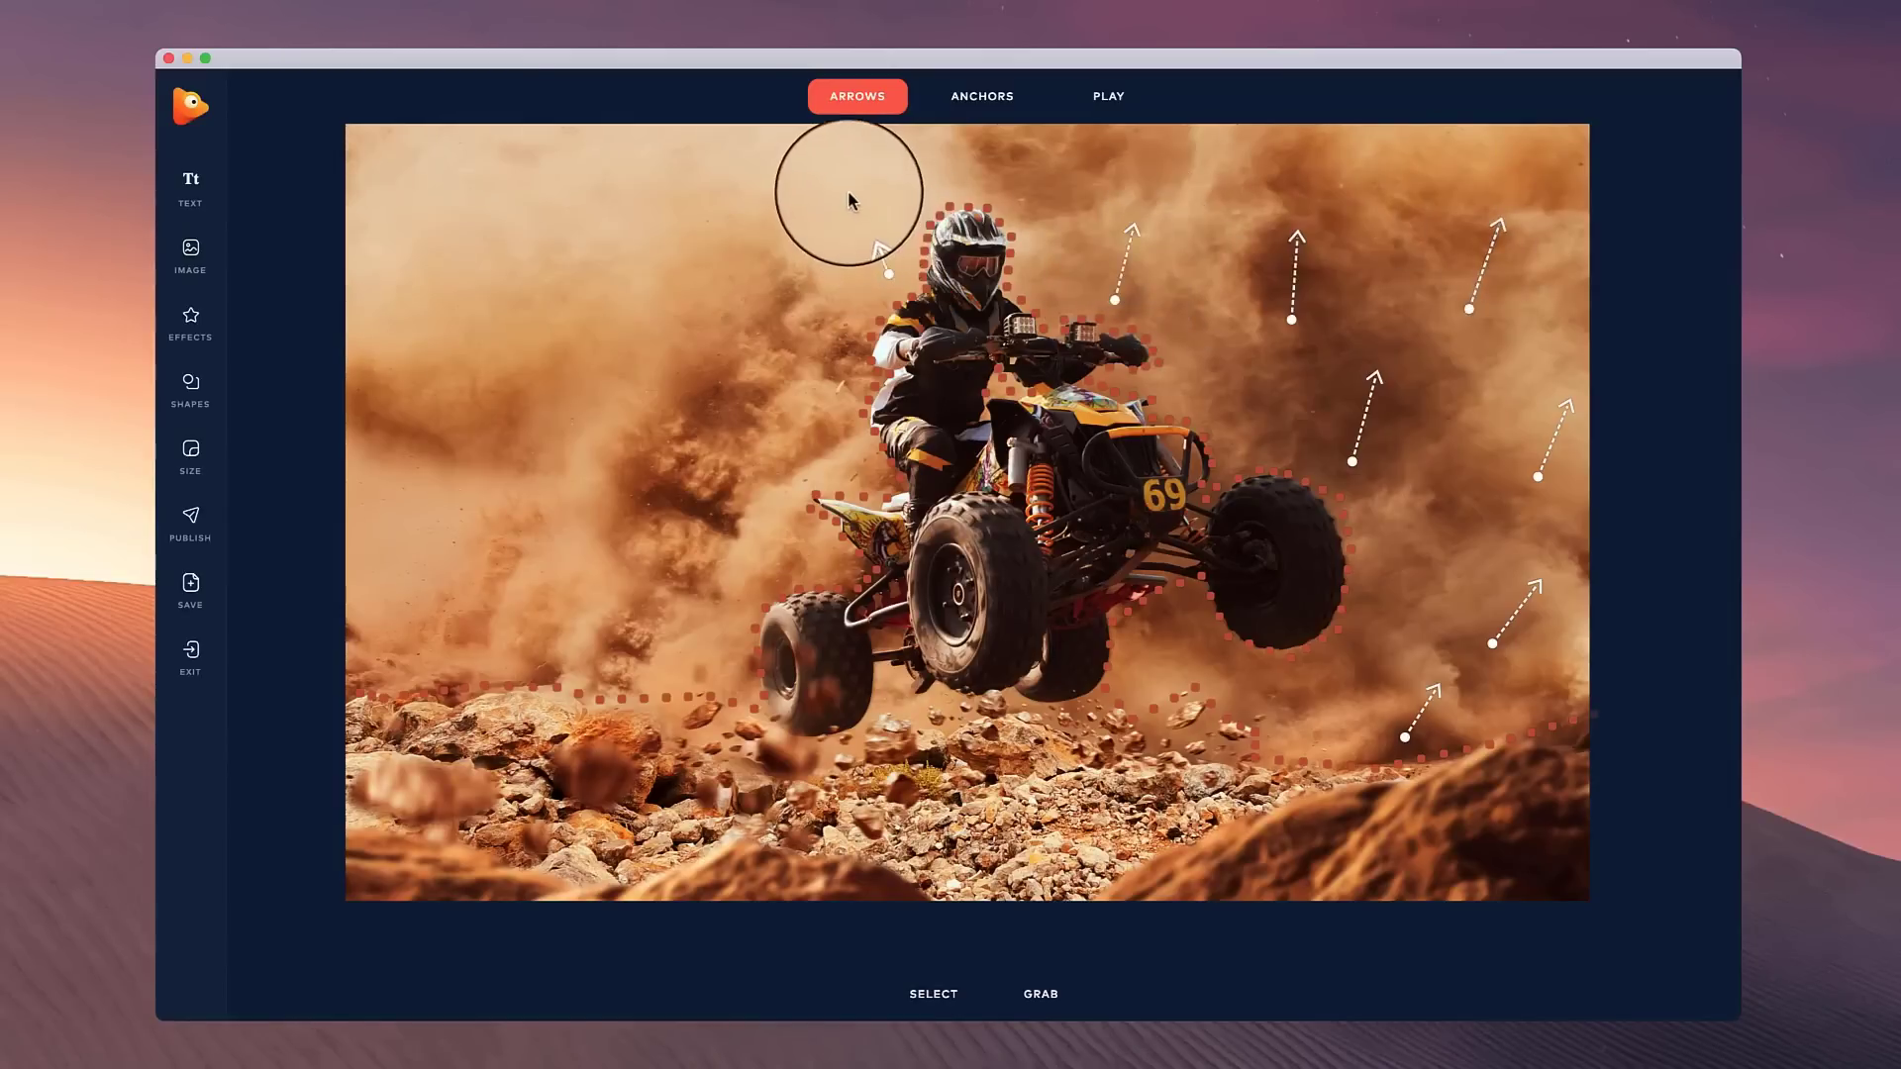
# - Add motion arrows pointing up and to the left throughout the dust behind the rider, from the rocks to the sky
pyautogui.moveTo(849, 196); pyautogui.dragTo(849, 197)
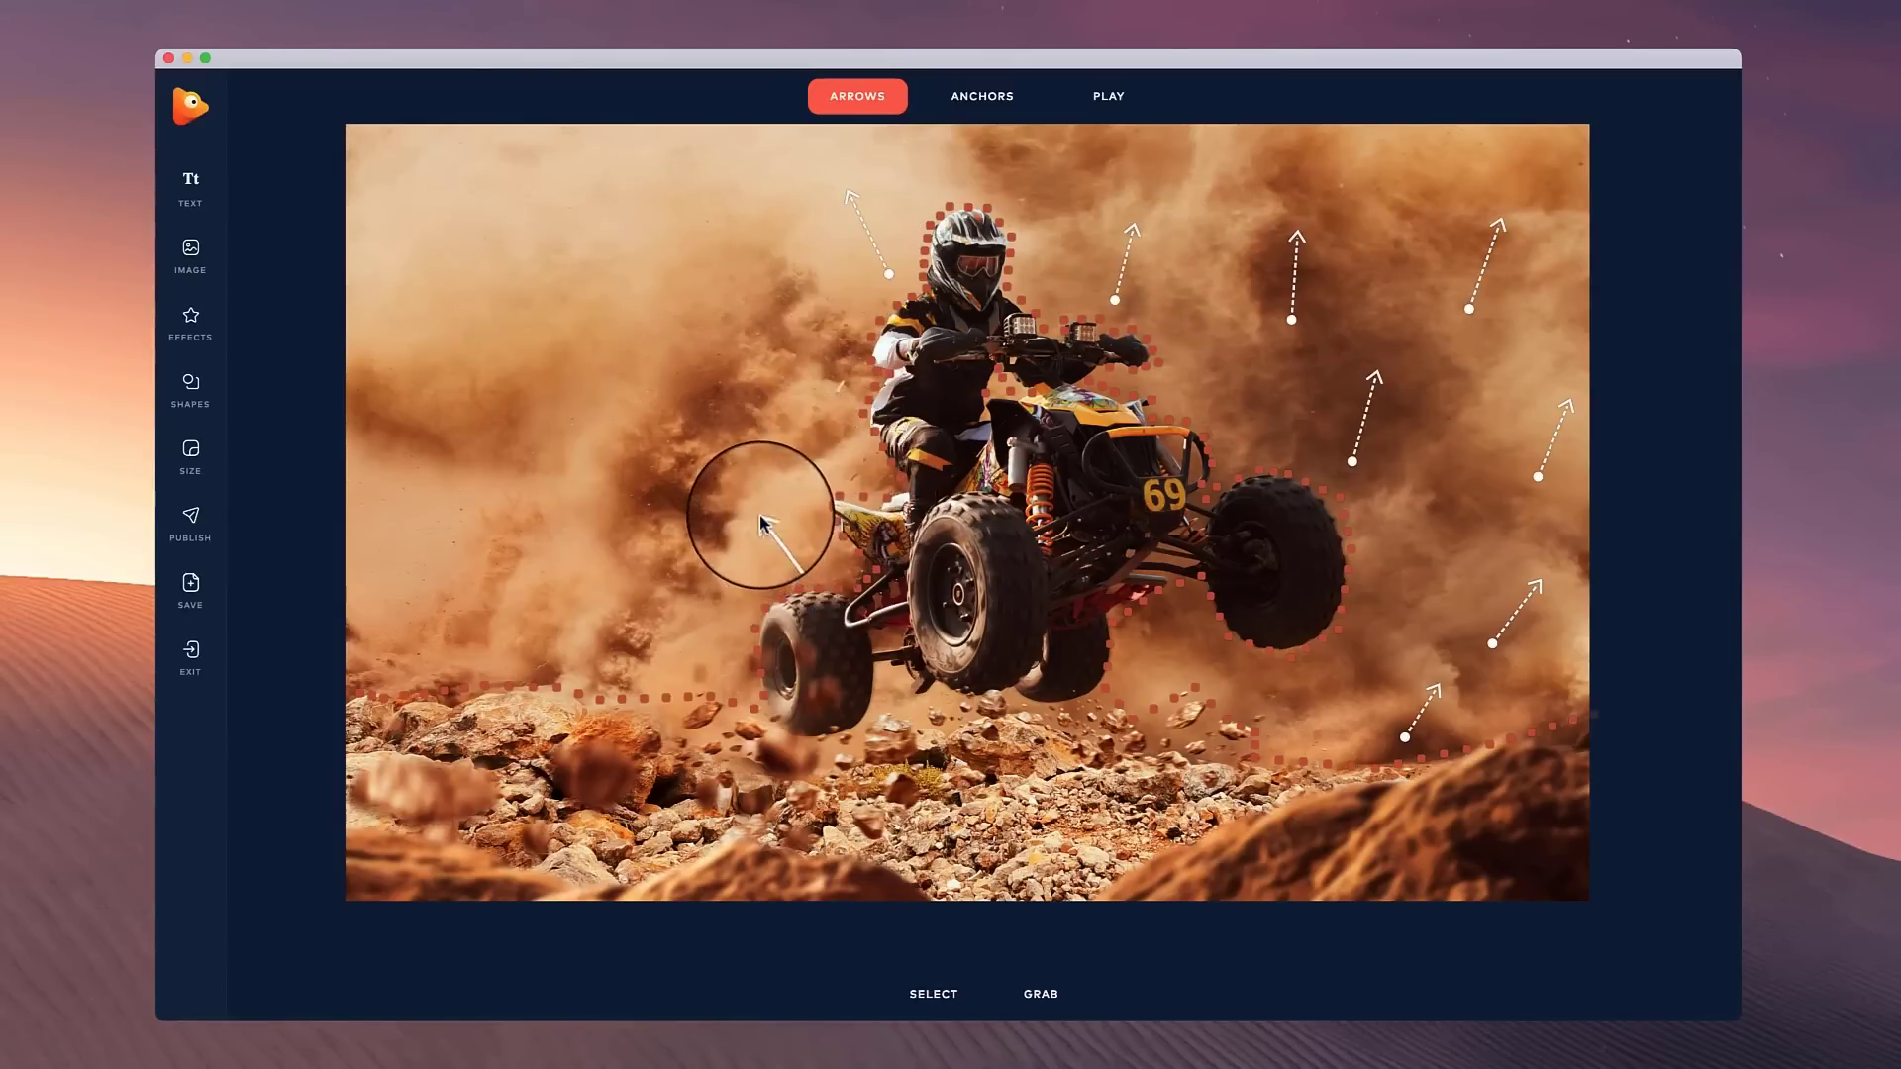
pyautogui.moveTo(723, 489)
pyautogui.mouseDown()
pyautogui.moveTo(690, 435)
pyautogui.moveTo(808, 378)
pyautogui.moveTo(800, 427)
pyautogui.moveTo(772, 368)
pyautogui.mouseUp()
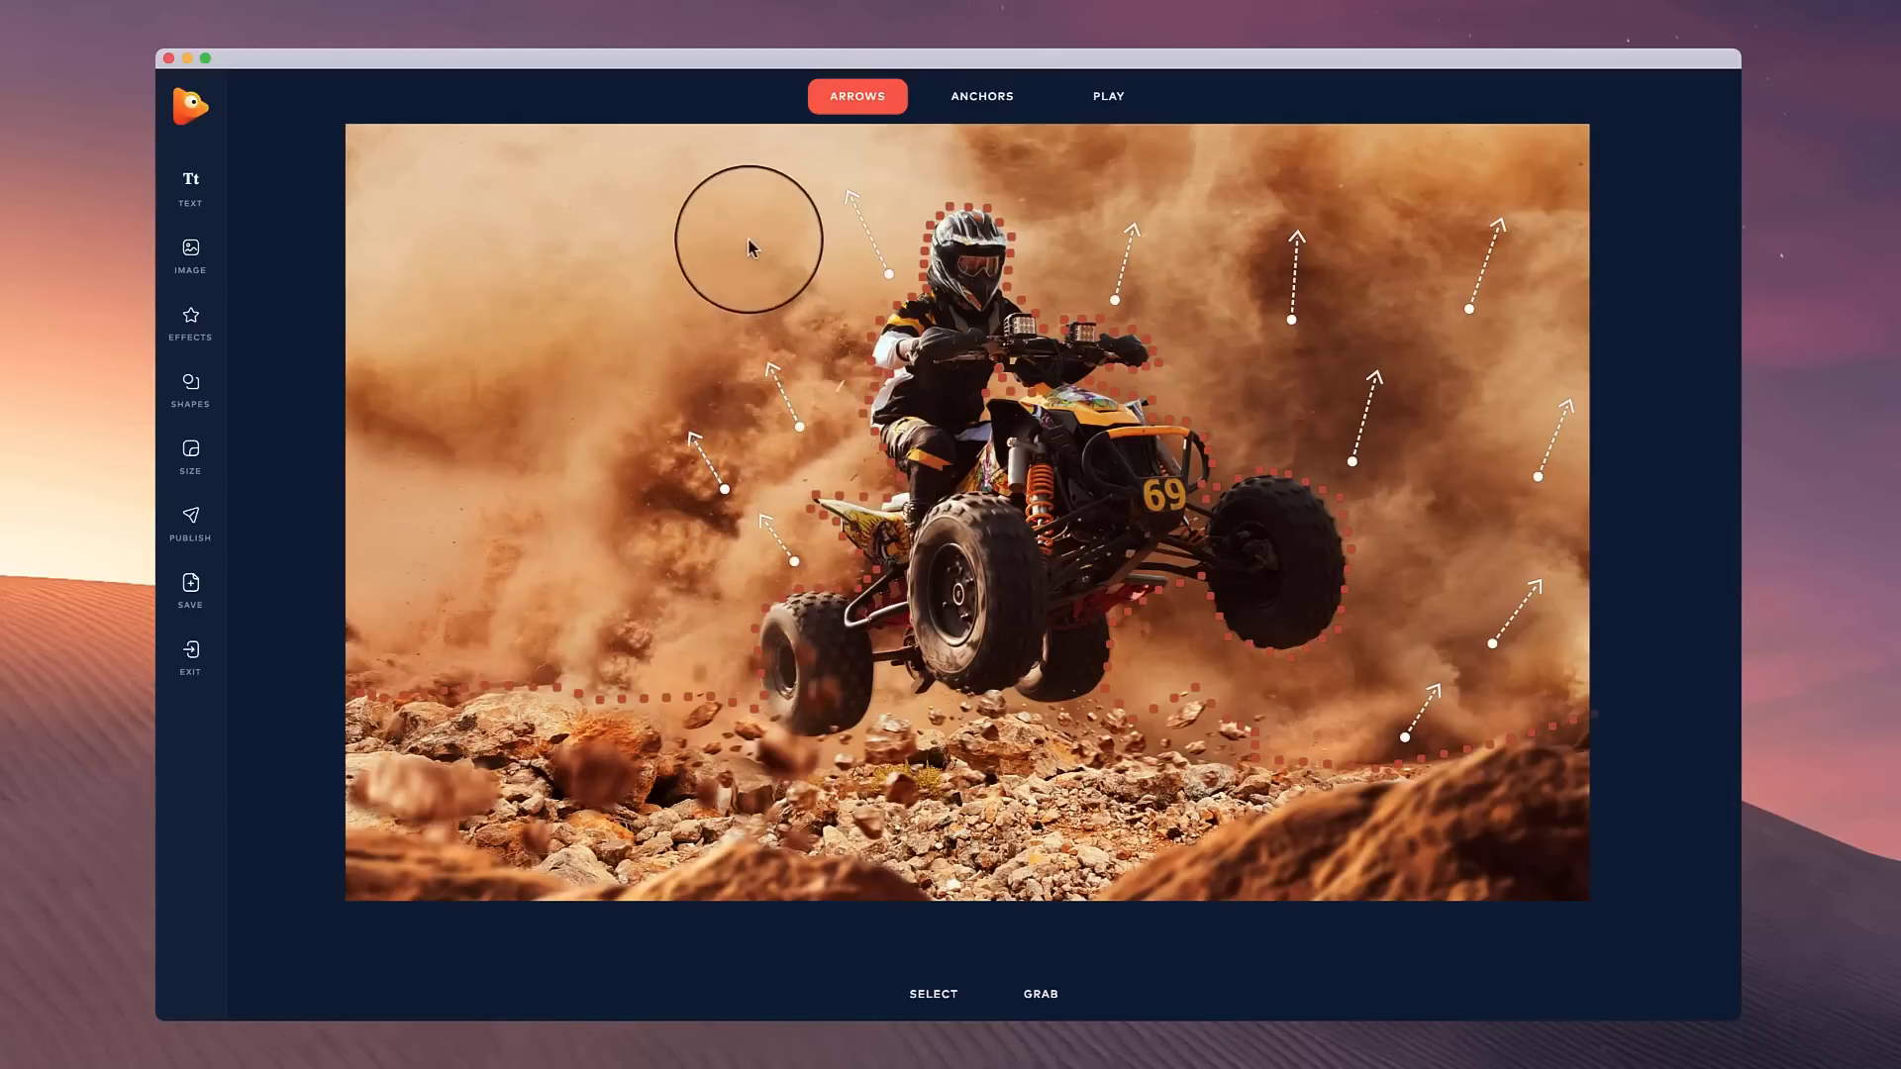
pyautogui.moveTo(711, 183); pyautogui.dragTo(713, 177)
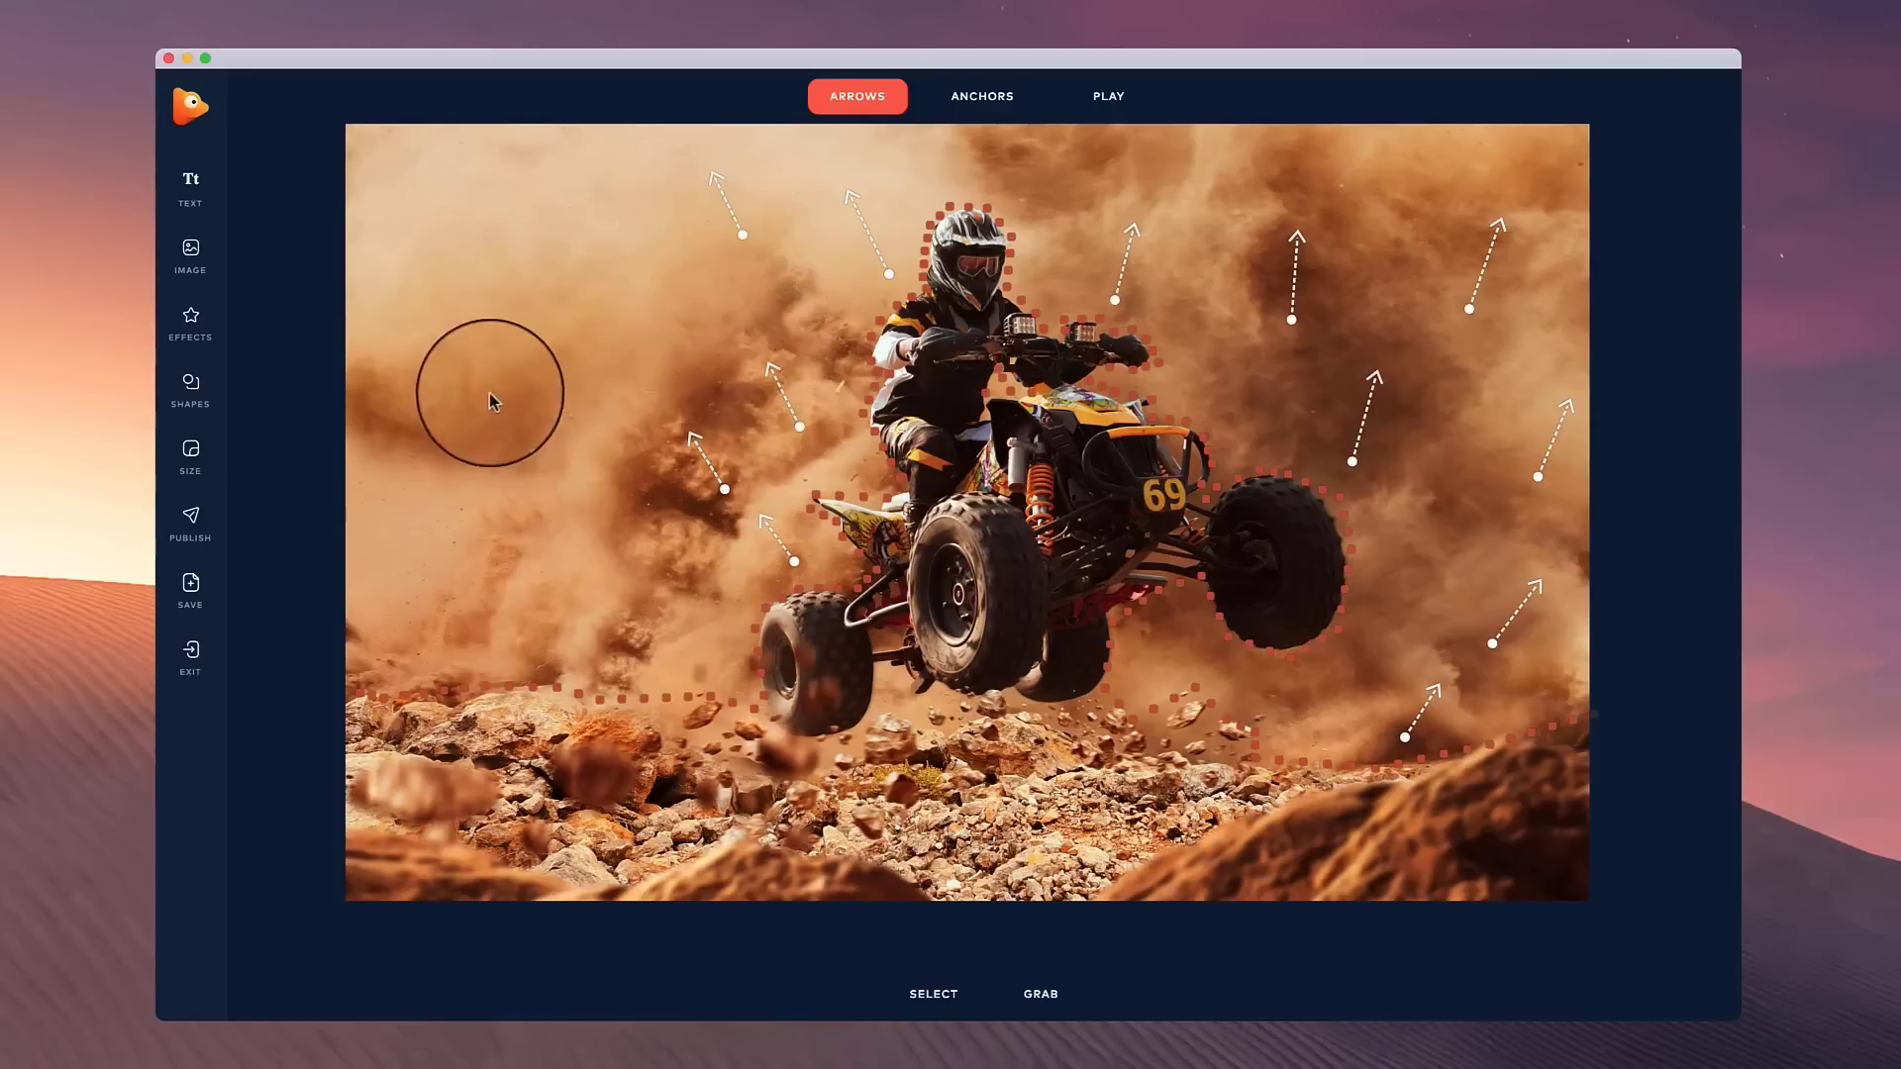
pyautogui.moveTo(473, 379); pyautogui.dragTo(473, 377)
pyautogui.moveTo(563, 649); pyautogui.dragTo(532, 619)
pyautogui.moveTo(661, 651); pyautogui.dragTo(630, 625)
pyautogui.moveTo(699, 561); pyautogui.dragTo(645, 513)
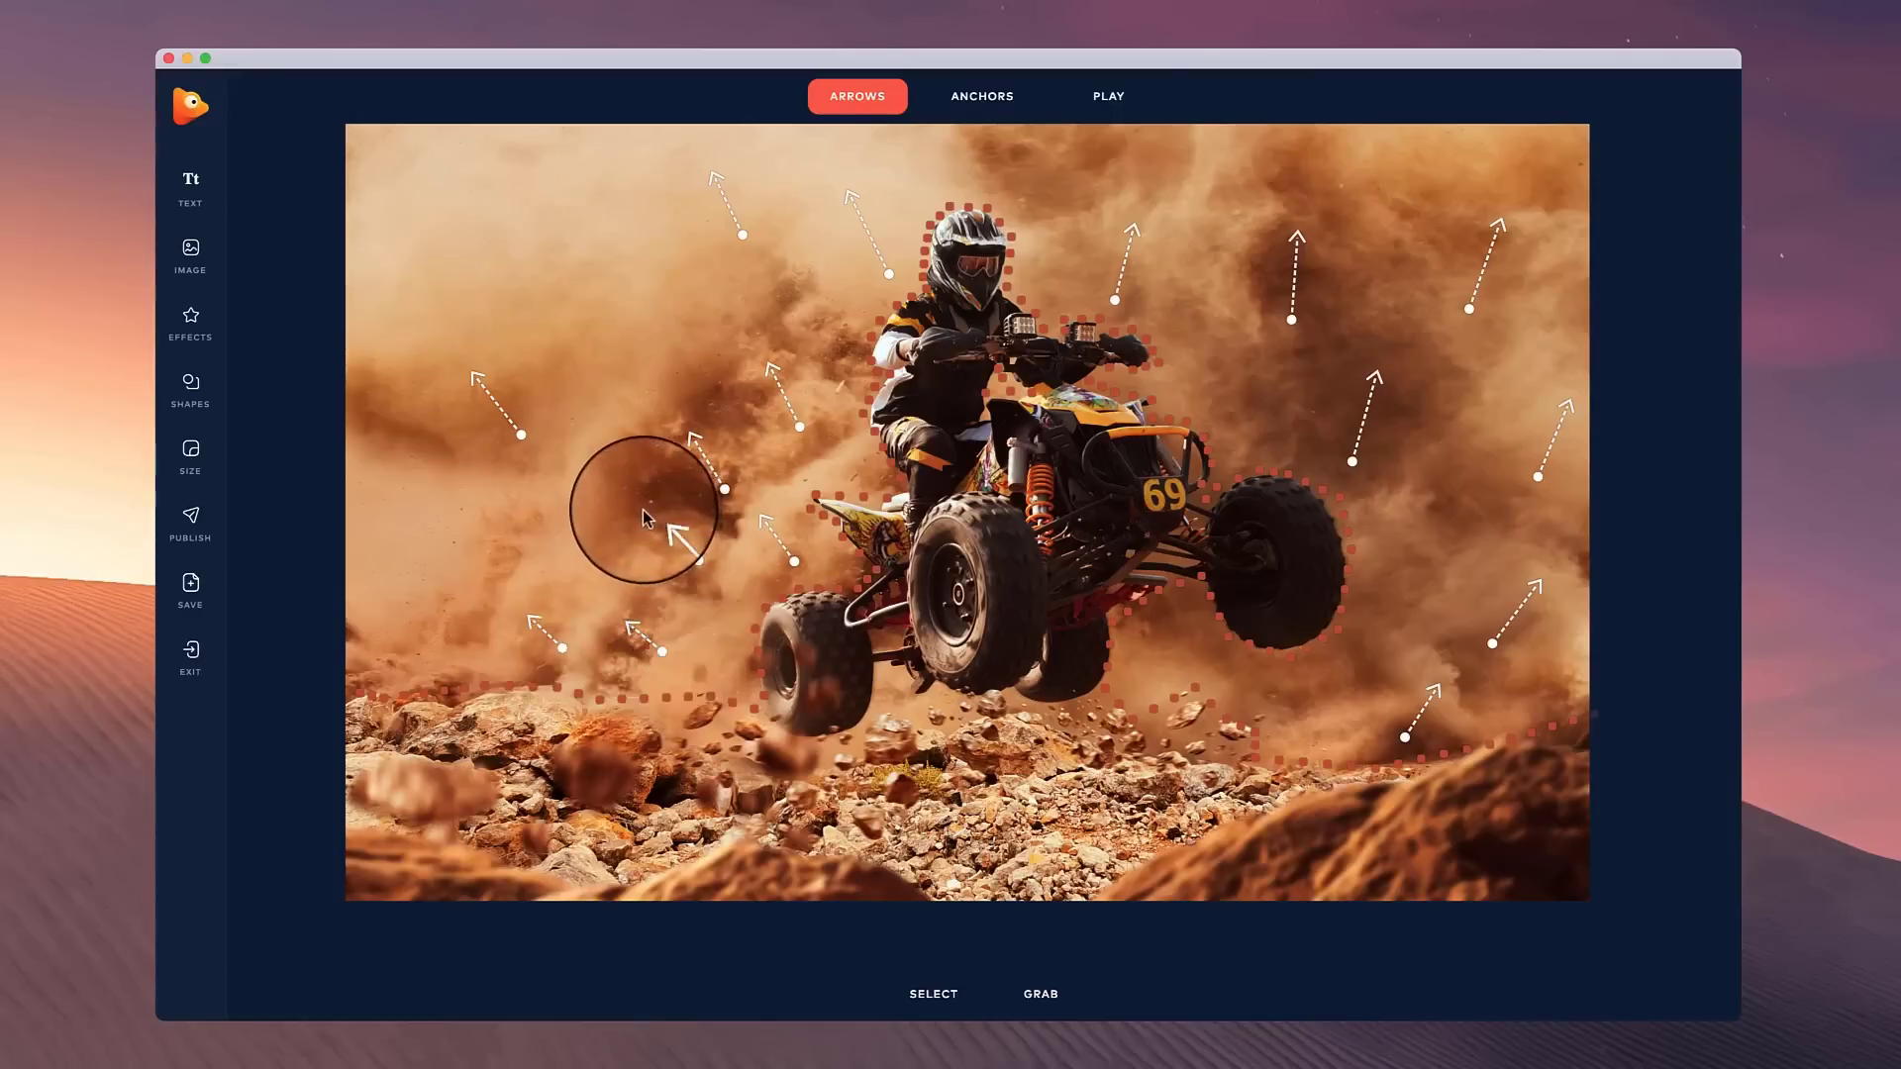
pyautogui.moveTo(488, 592); pyautogui.dragTo(456, 551)
pyautogui.moveTo(486, 262); pyautogui.dragTo(444, 204)
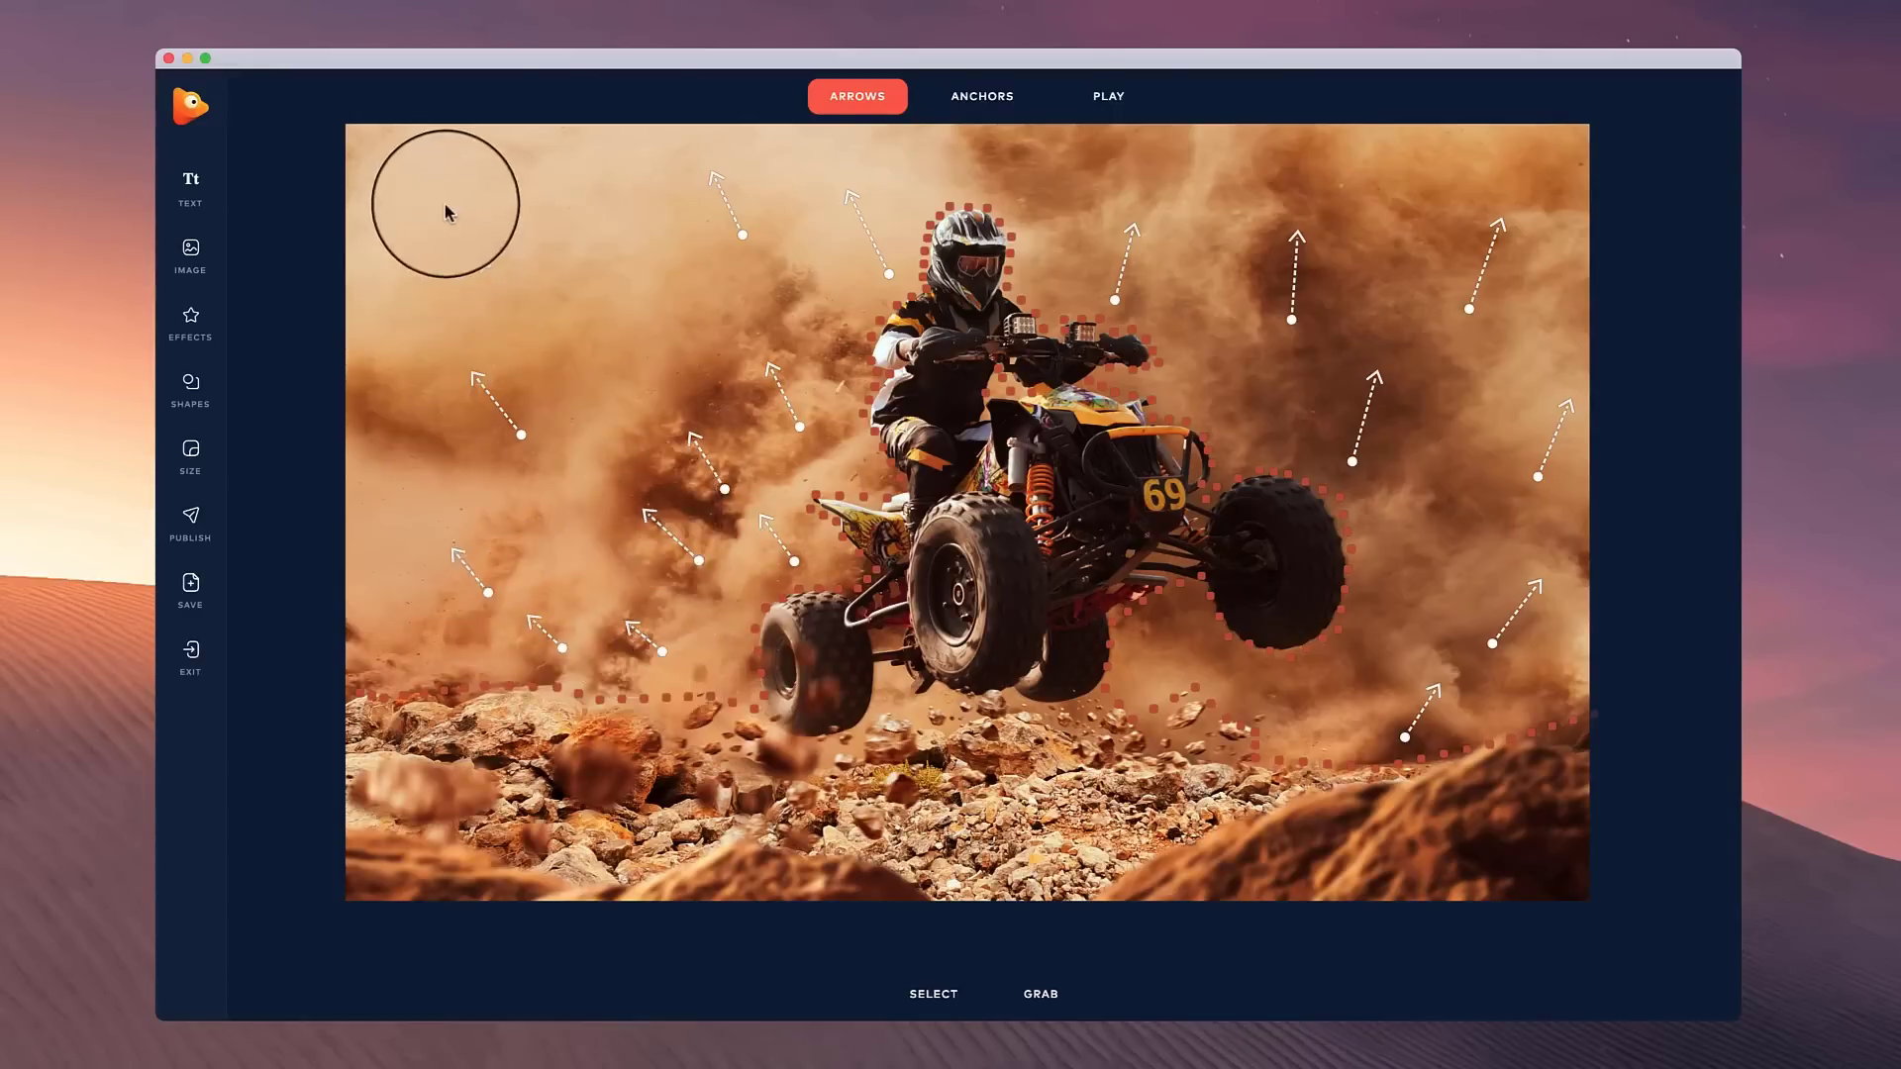
# - Add upward motion arrows above the rider's helmet, above the raised front wheel and in the dust beside that wheel
pyautogui.moveTo(1002, 183); pyautogui.dragTo(1008, 140)
pyautogui.moveTo(1250, 442); pyautogui.dragTo(1268, 389)
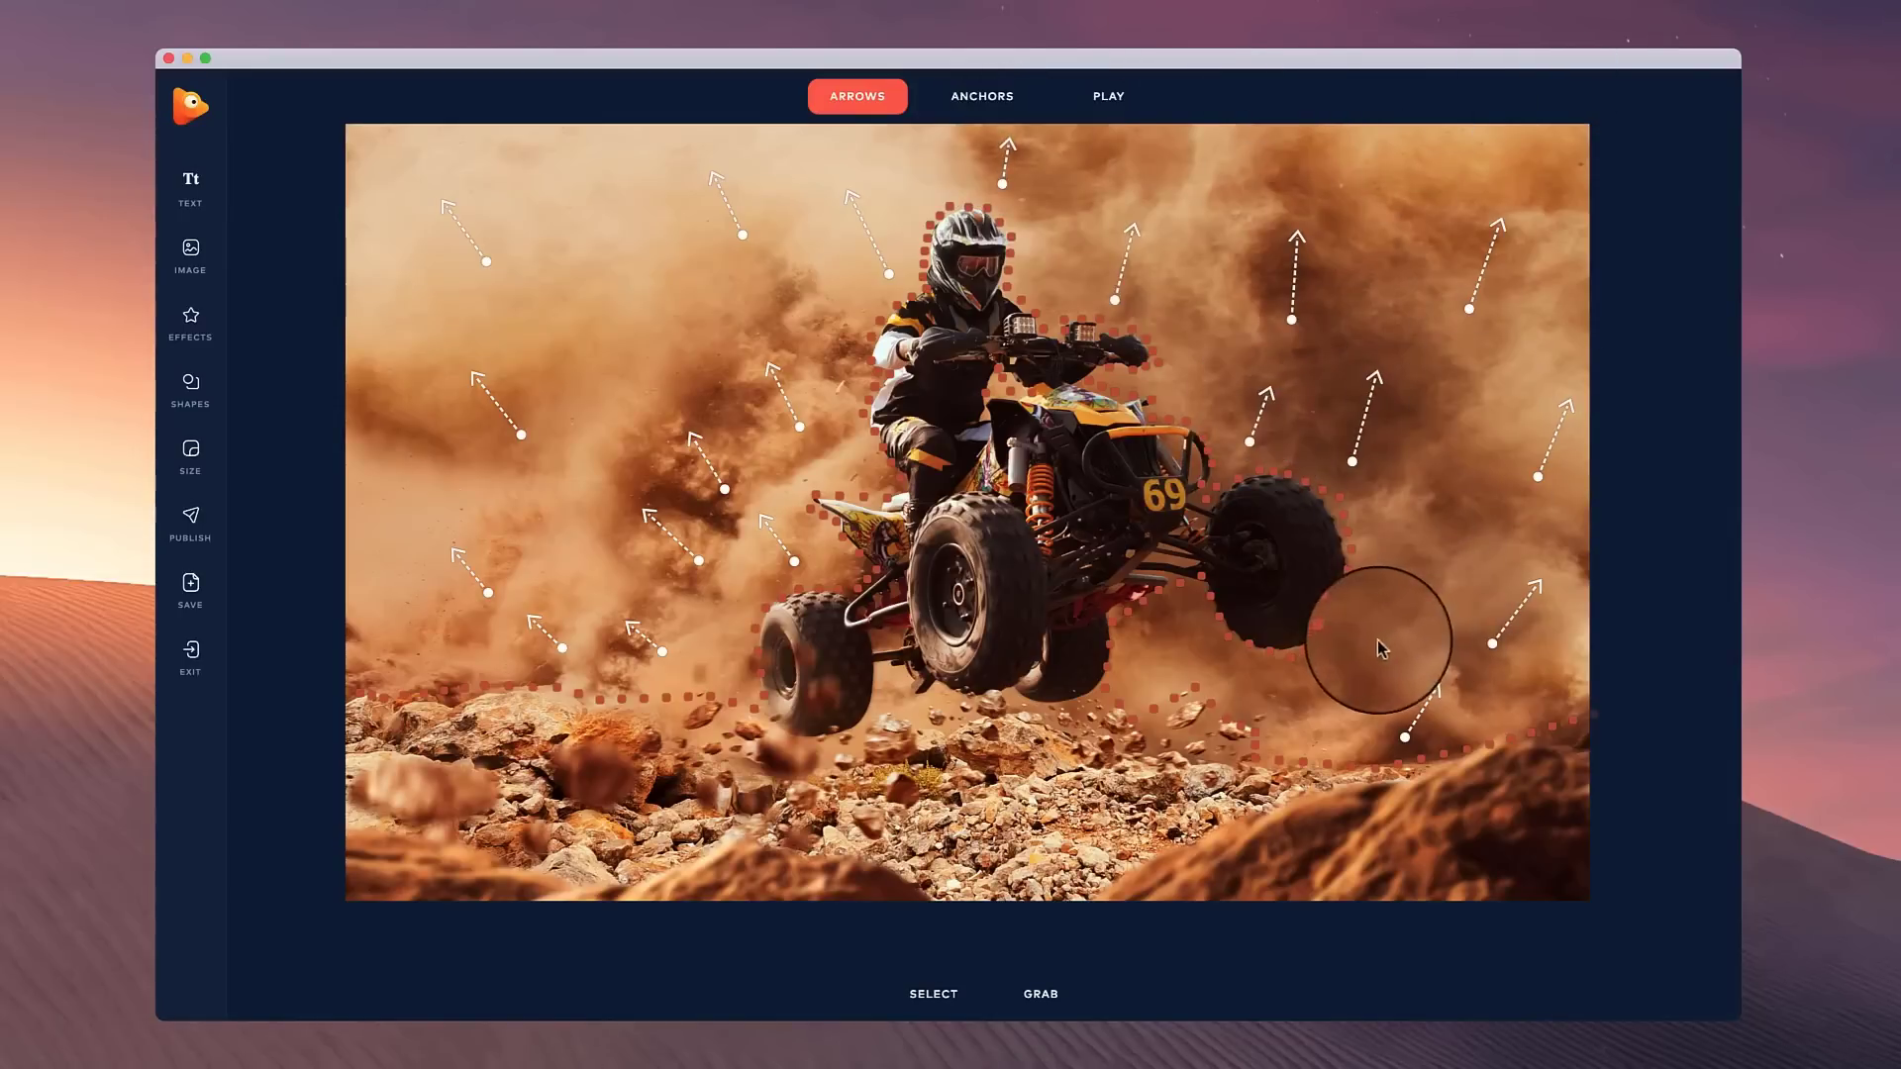
pyautogui.moveTo(1378, 640); pyautogui.dragTo(1416, 574)
# - Preview the dust animation, raise its speed slightly and stop the playback
pyautogui.click(1108, 97)
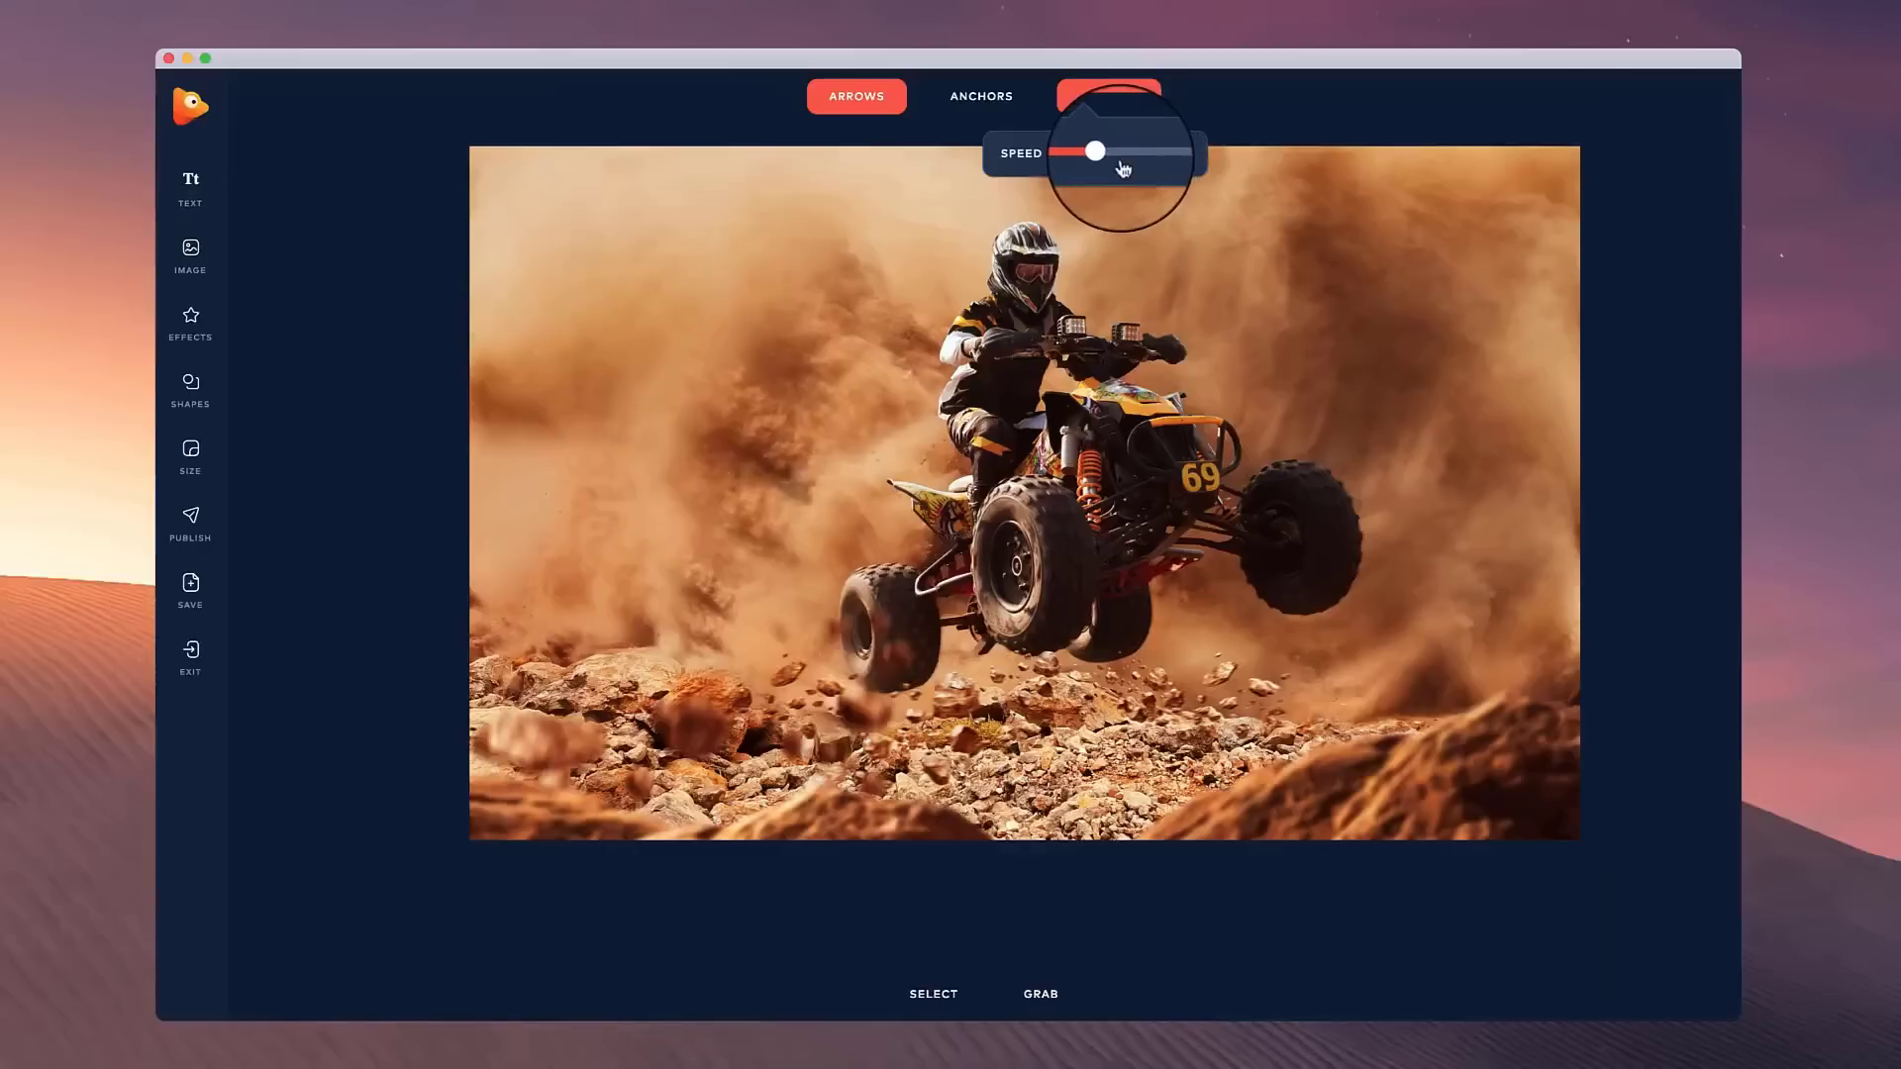
pyautogui.moveTo(1095, 153); pyautogui.dragTo(1110, 156)
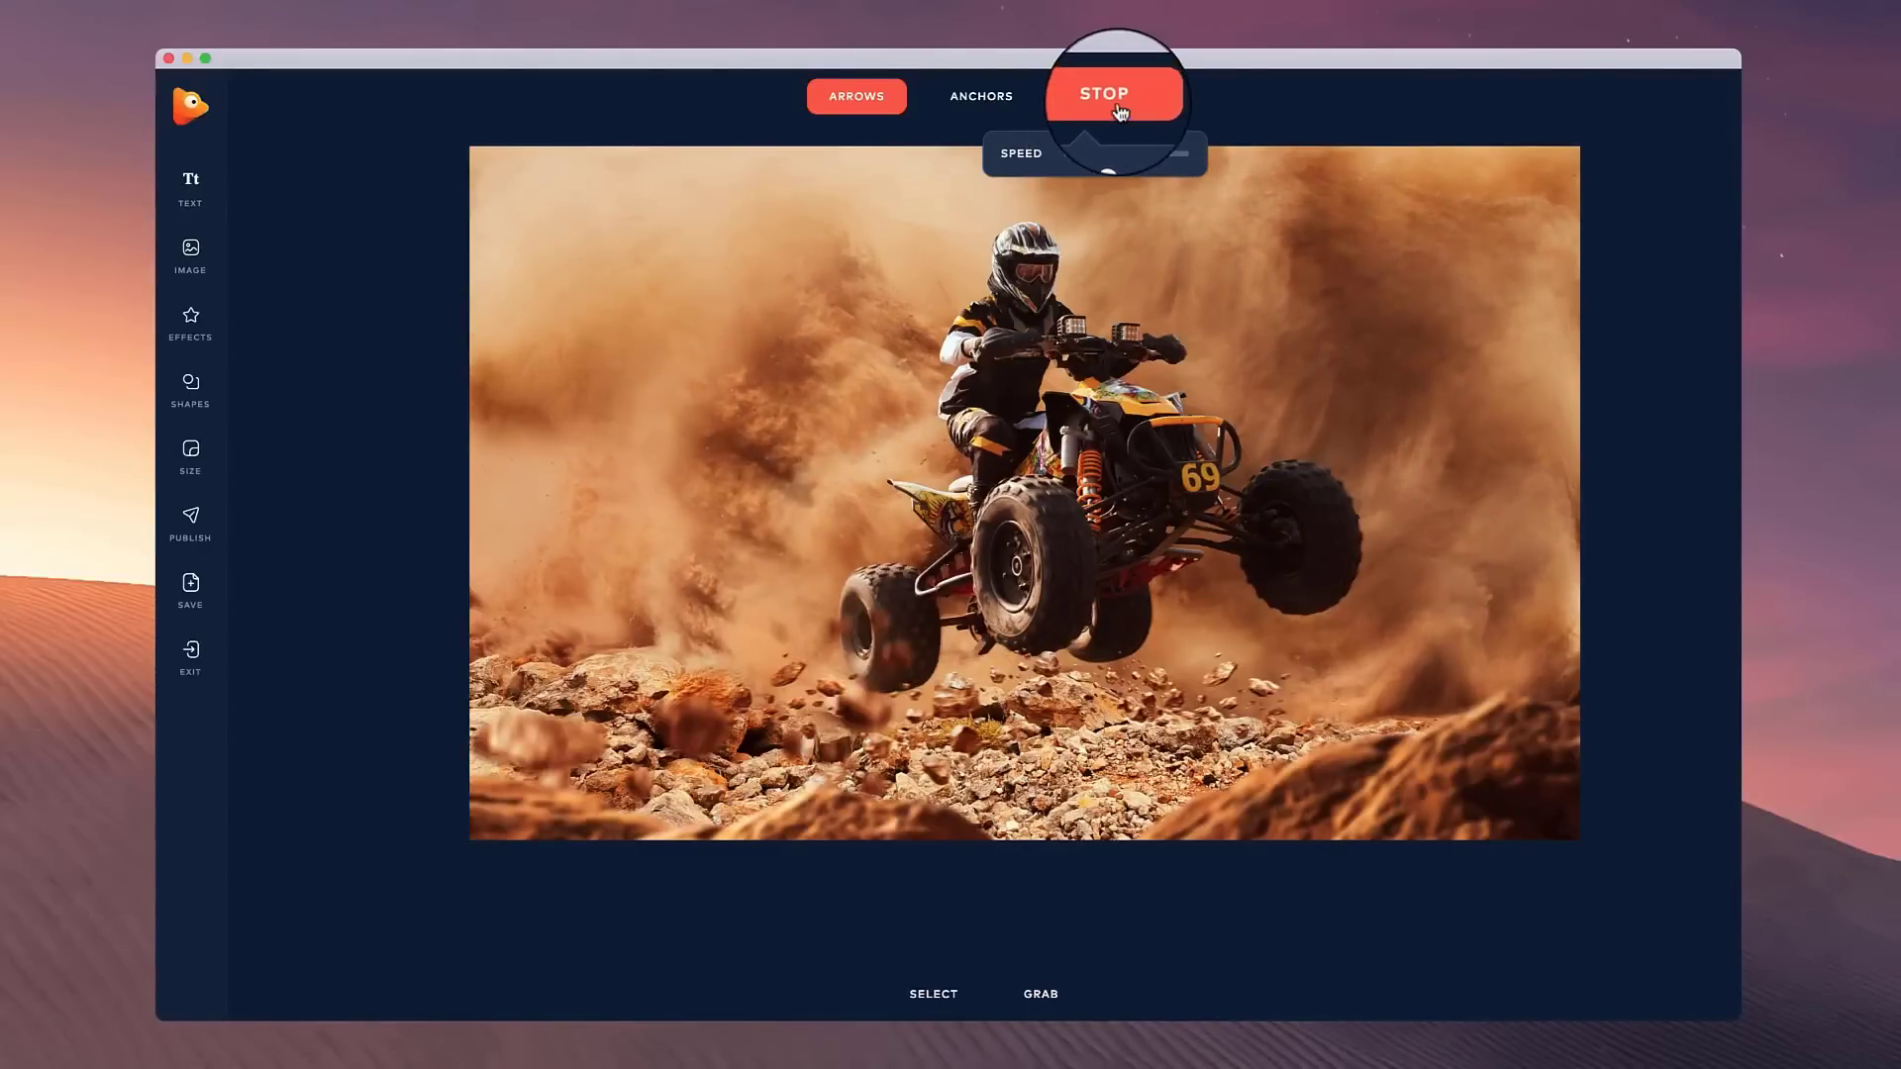
pyautogui.click(1120, 112)
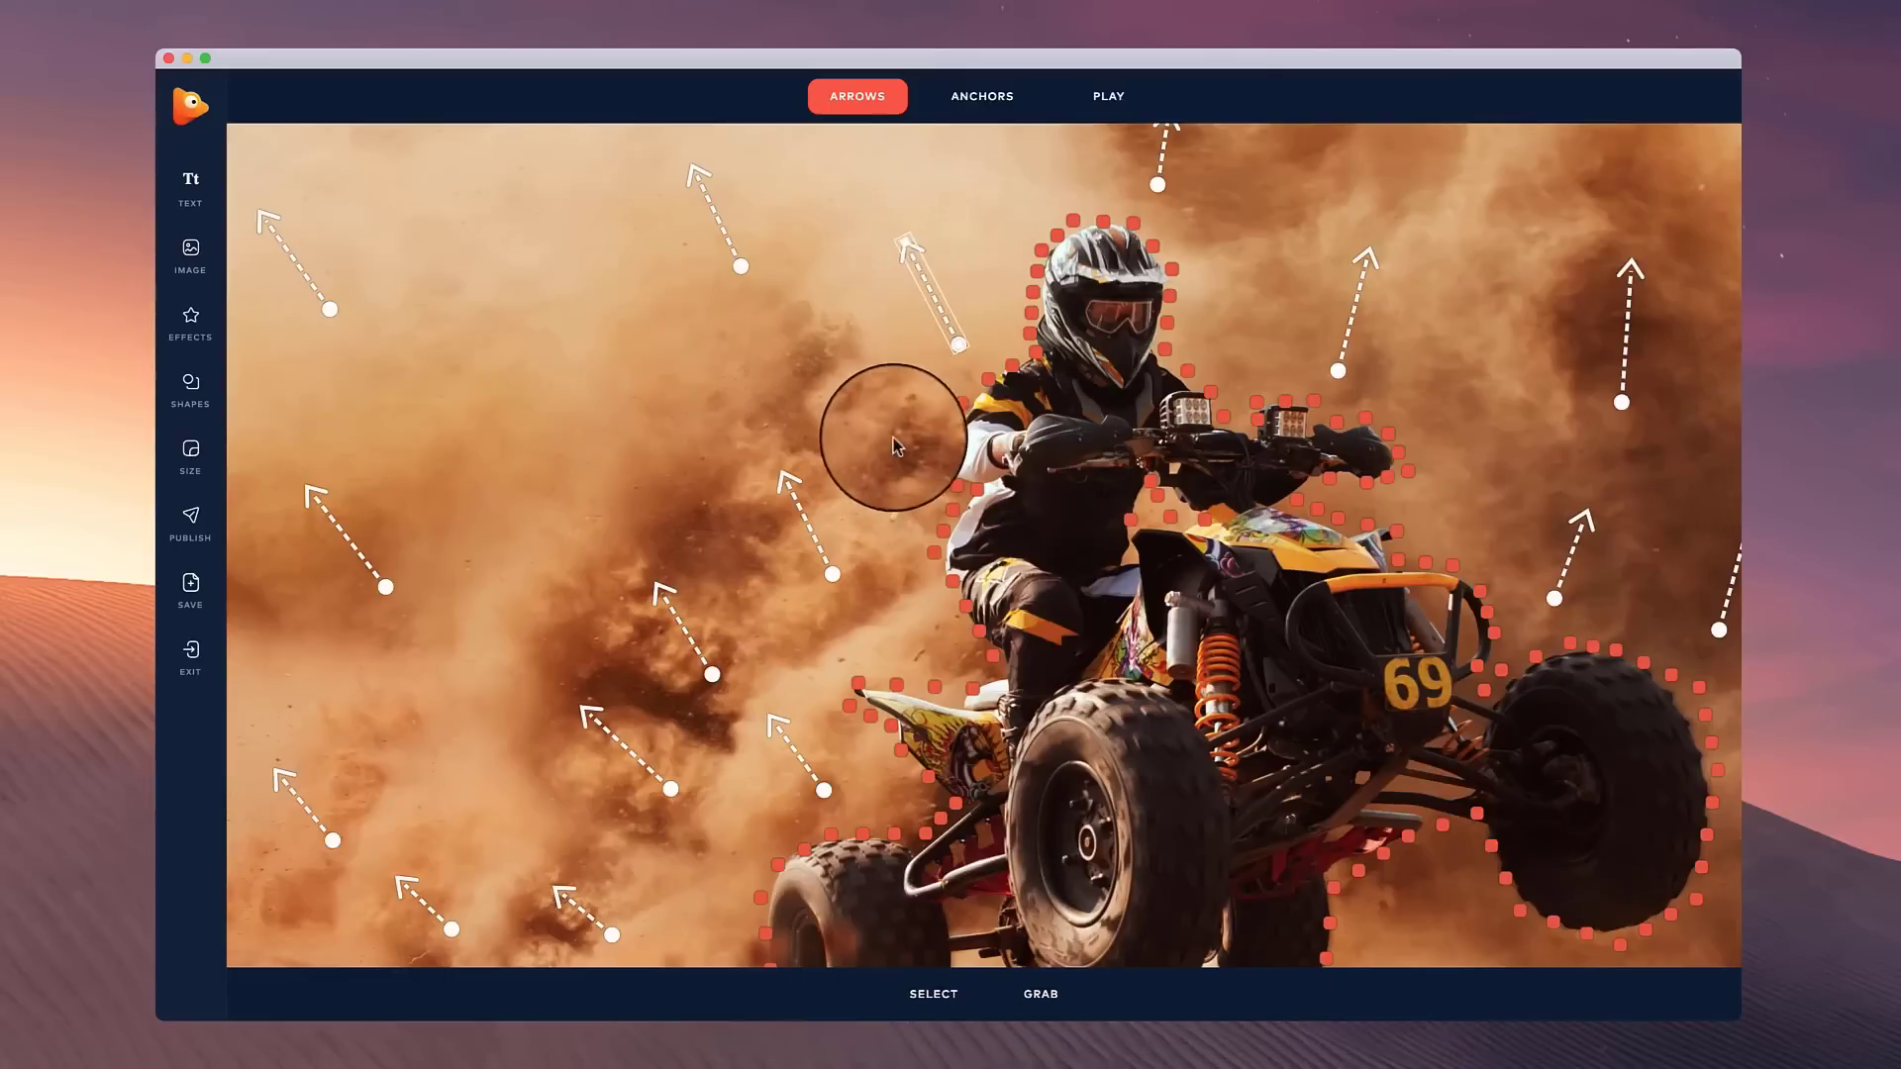
# - Fill the gaps in the dust to the left of the rider with more up-left motion arrows and preview the animation again
pyautogui.moveTo(893, 439); pyautogui.dragTo(845, 392)
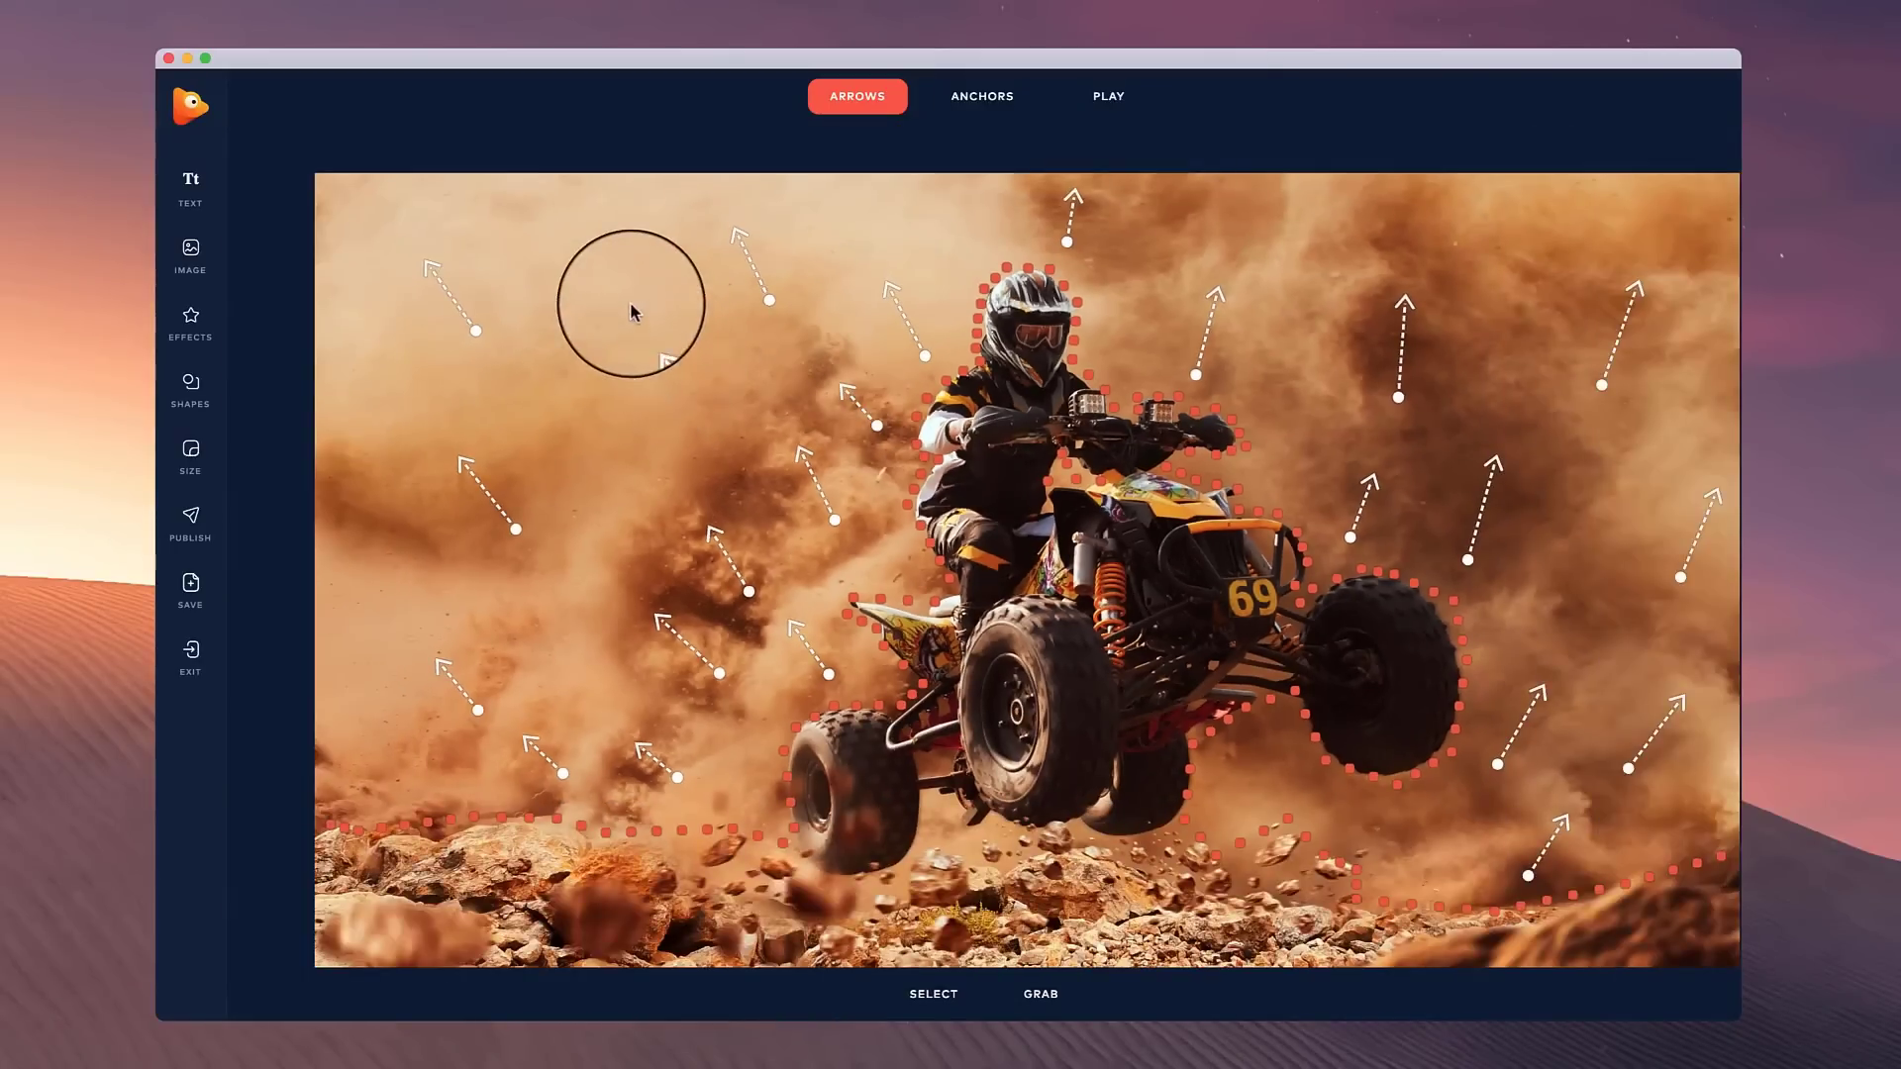
pyautogui.click(1108, 96)
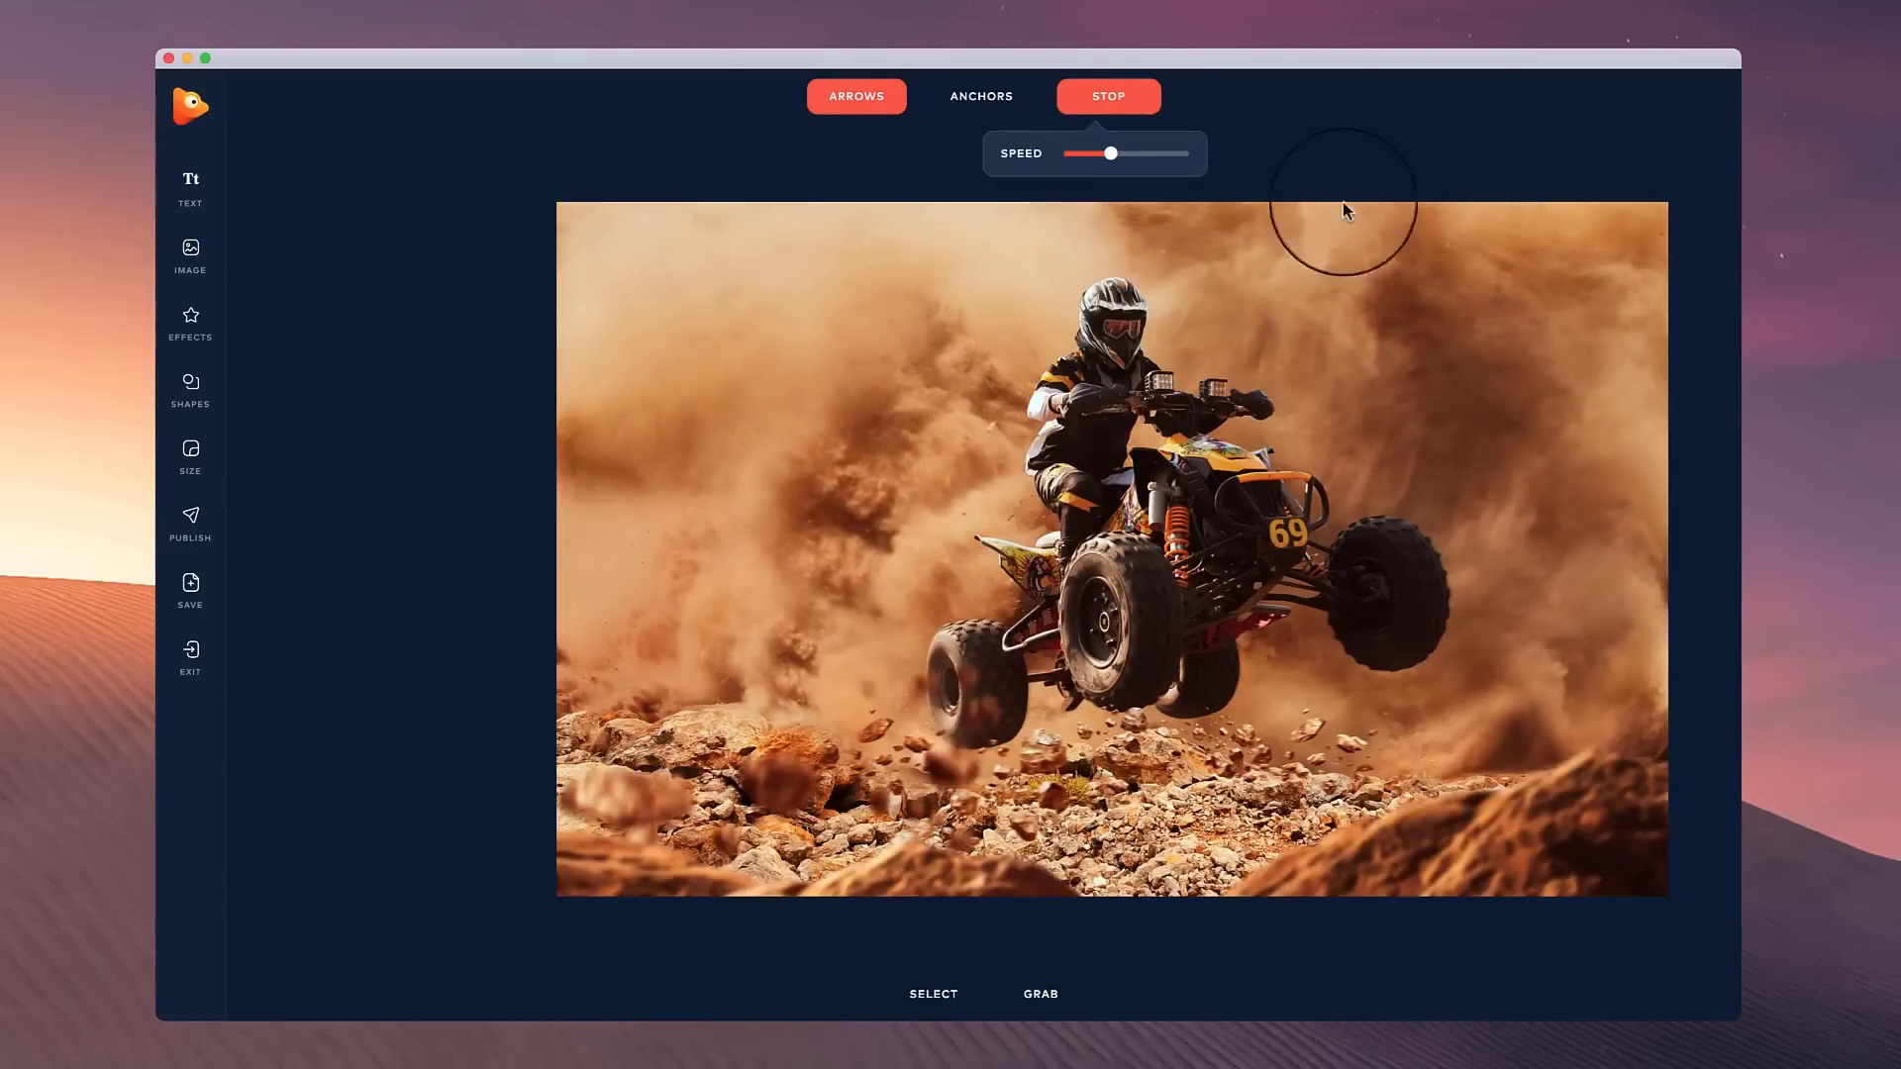
pyautogui.click(1111, 95)
pyautogui.moveTo(1332, 358); pyautogui.dragTo(1209, 327)
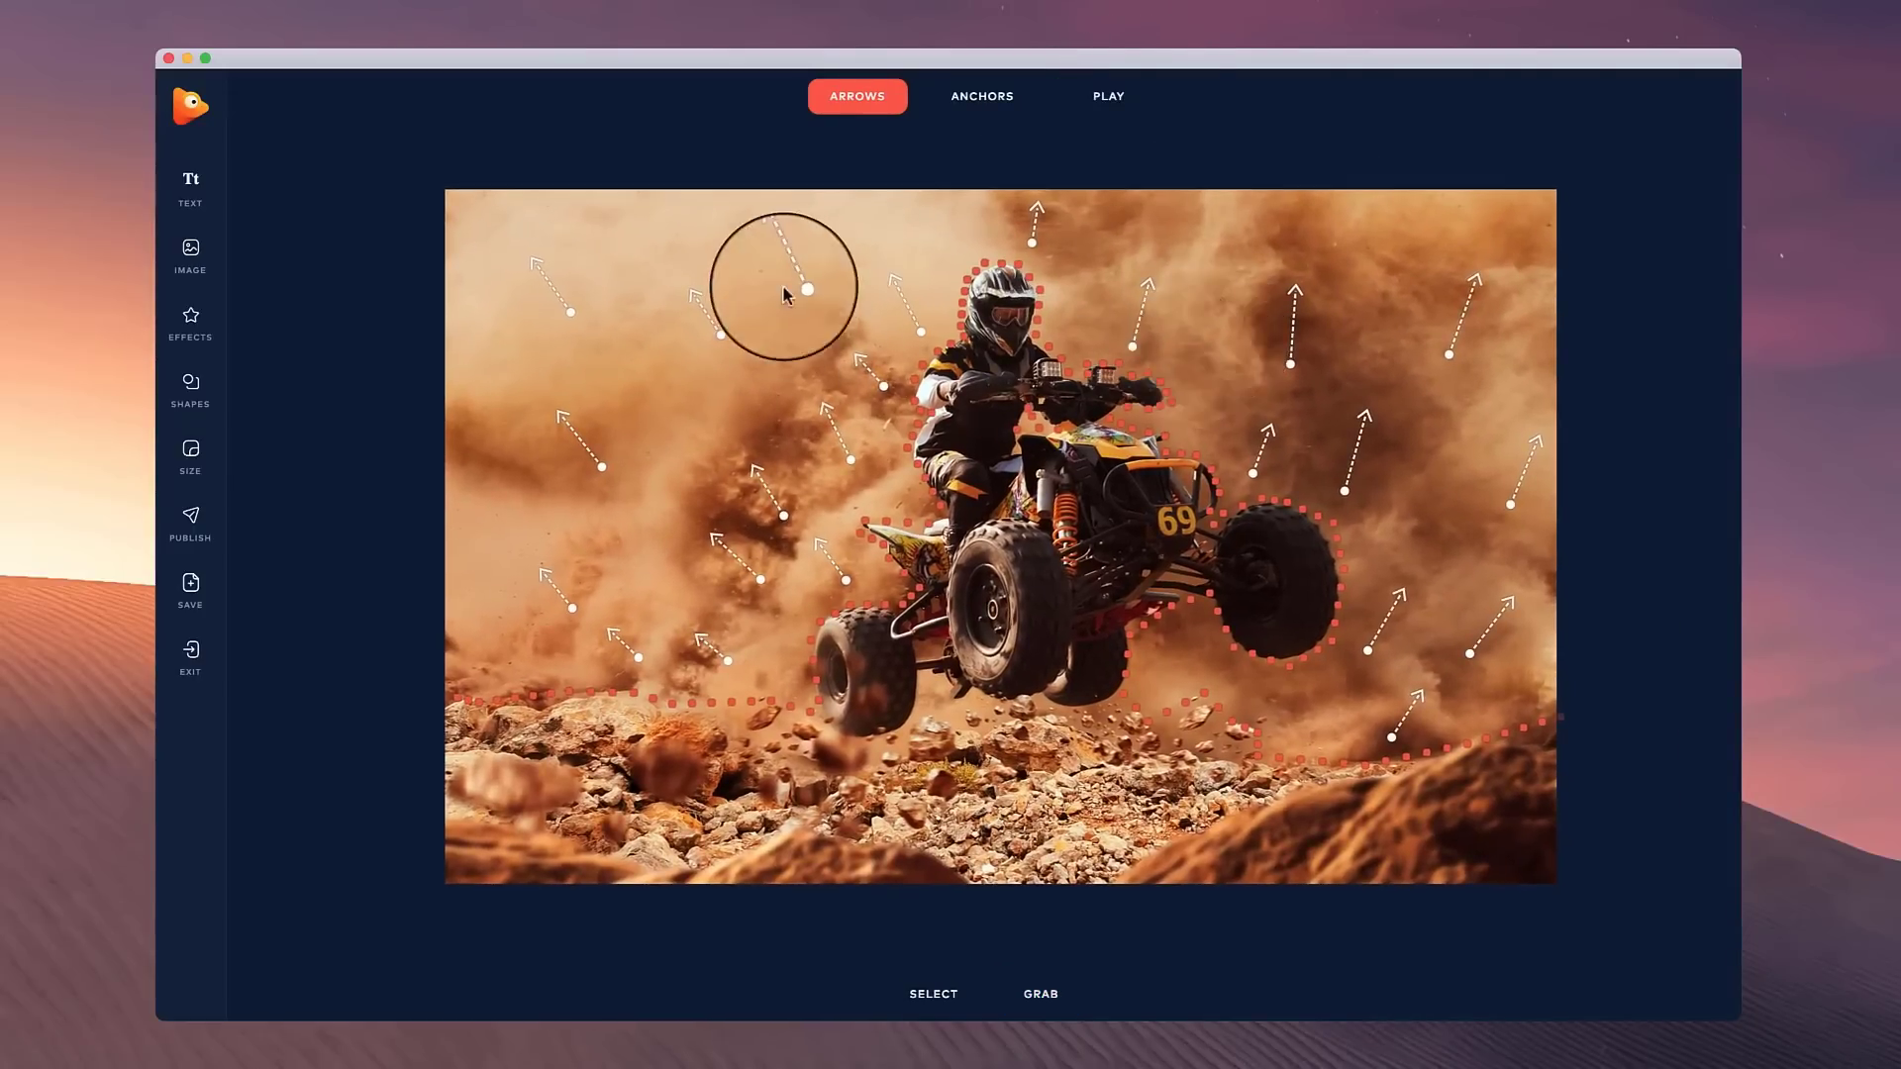
# - Publish the quad bike animation as an MP4 with 2 loops
pyautogui.click(194, 528)
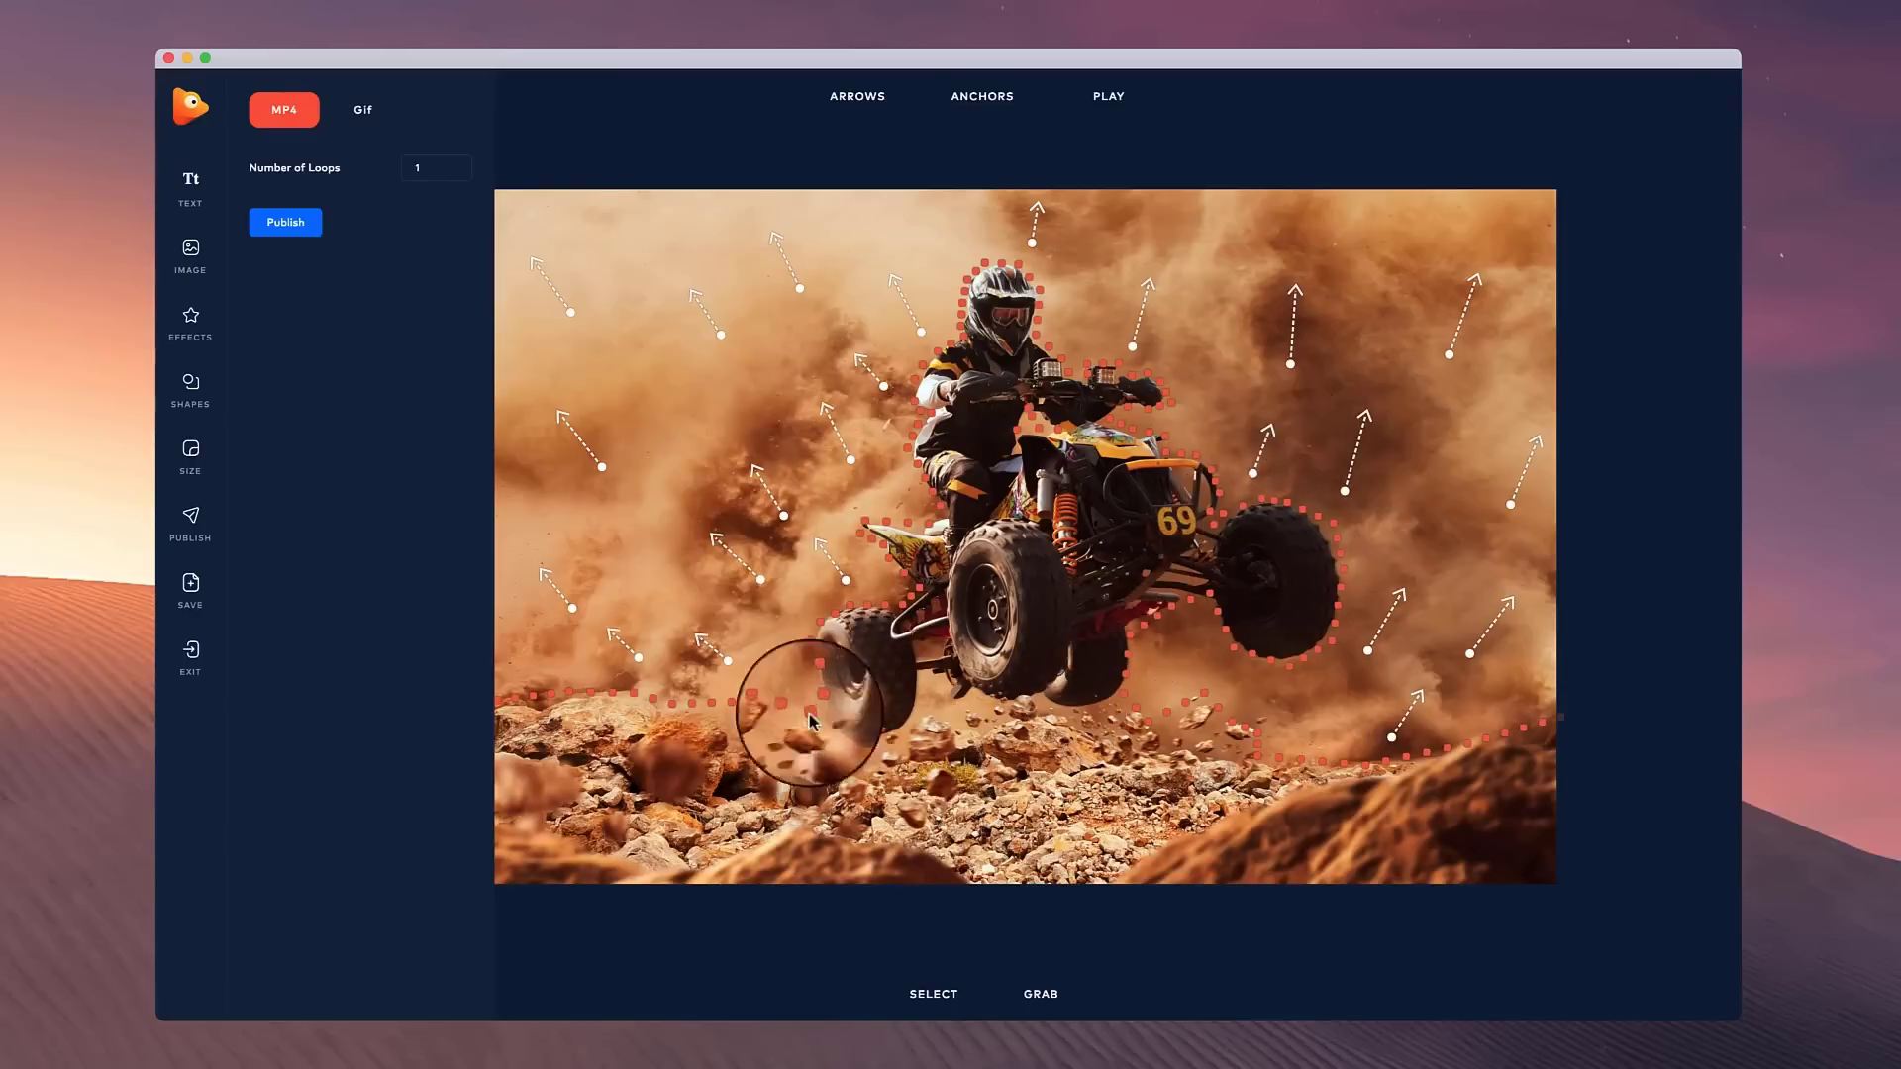
pyautogui.click(1117, 100)
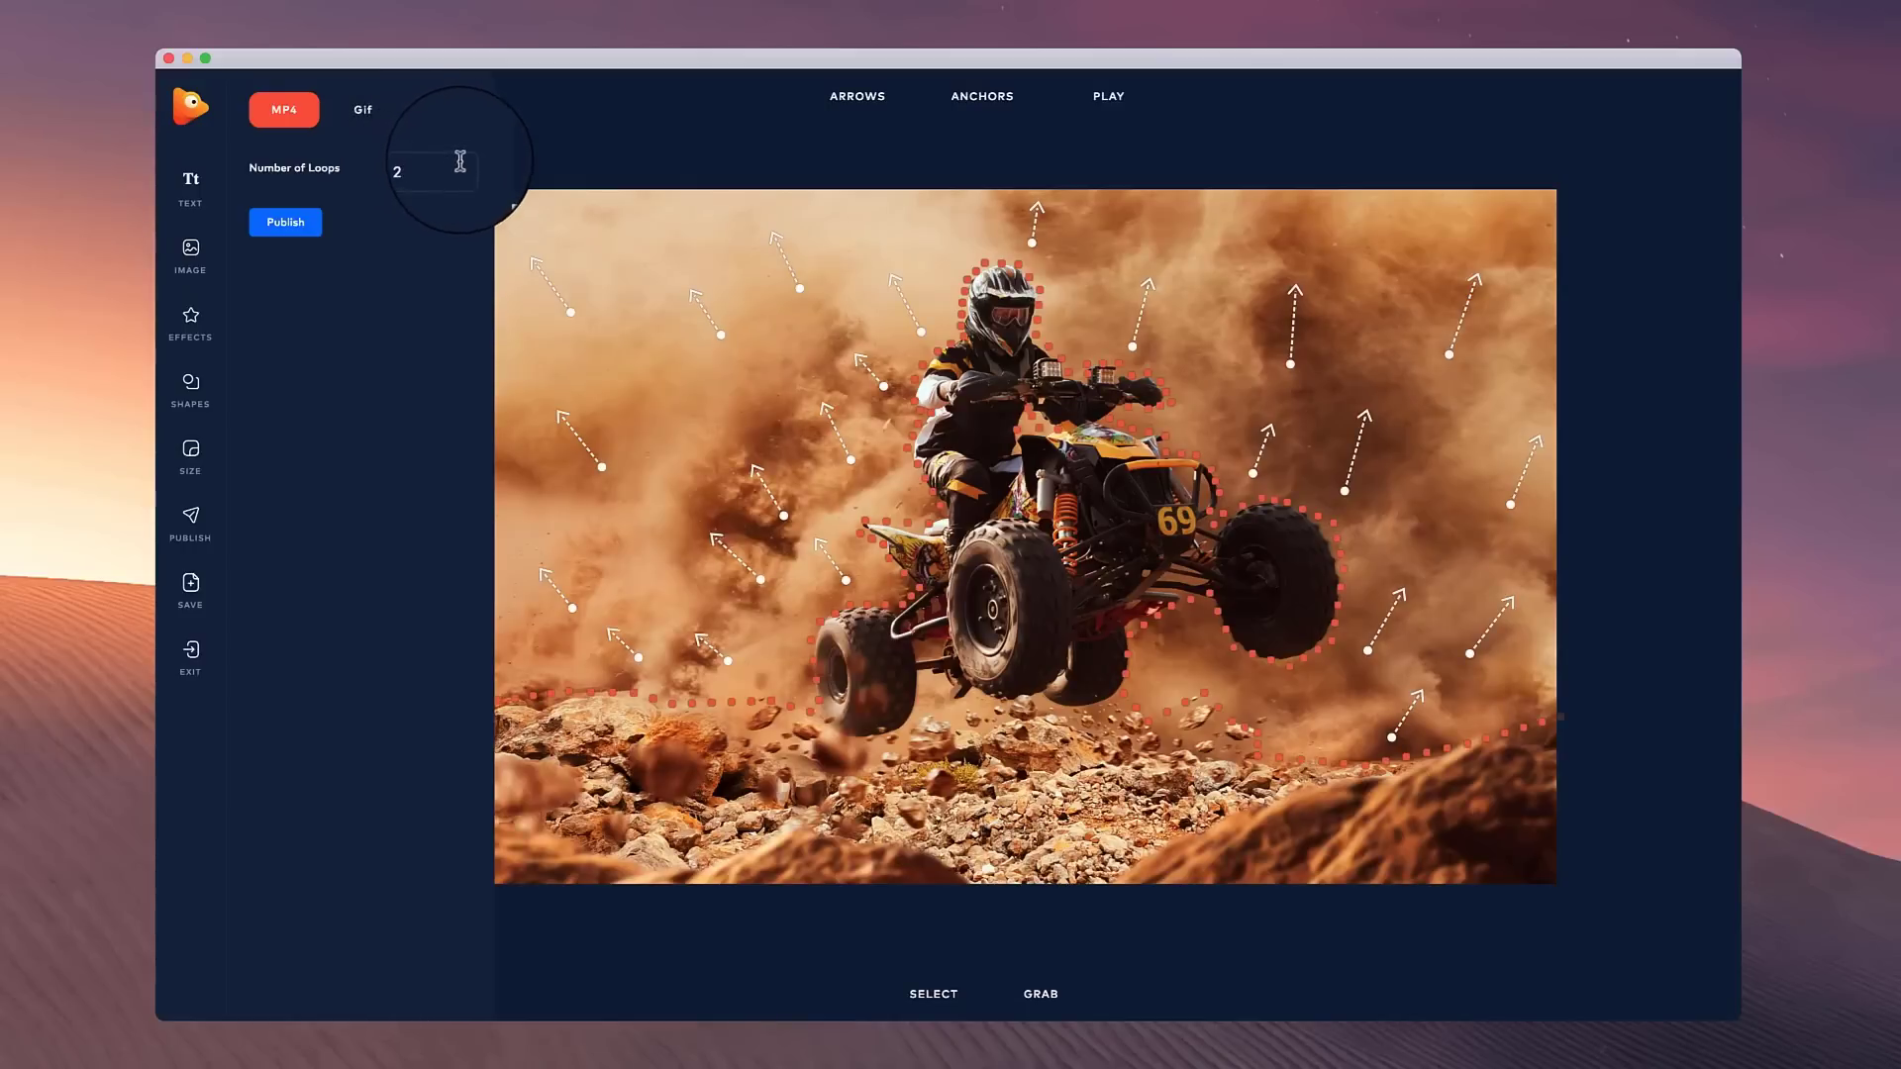
pyautogui.click(285, 233)
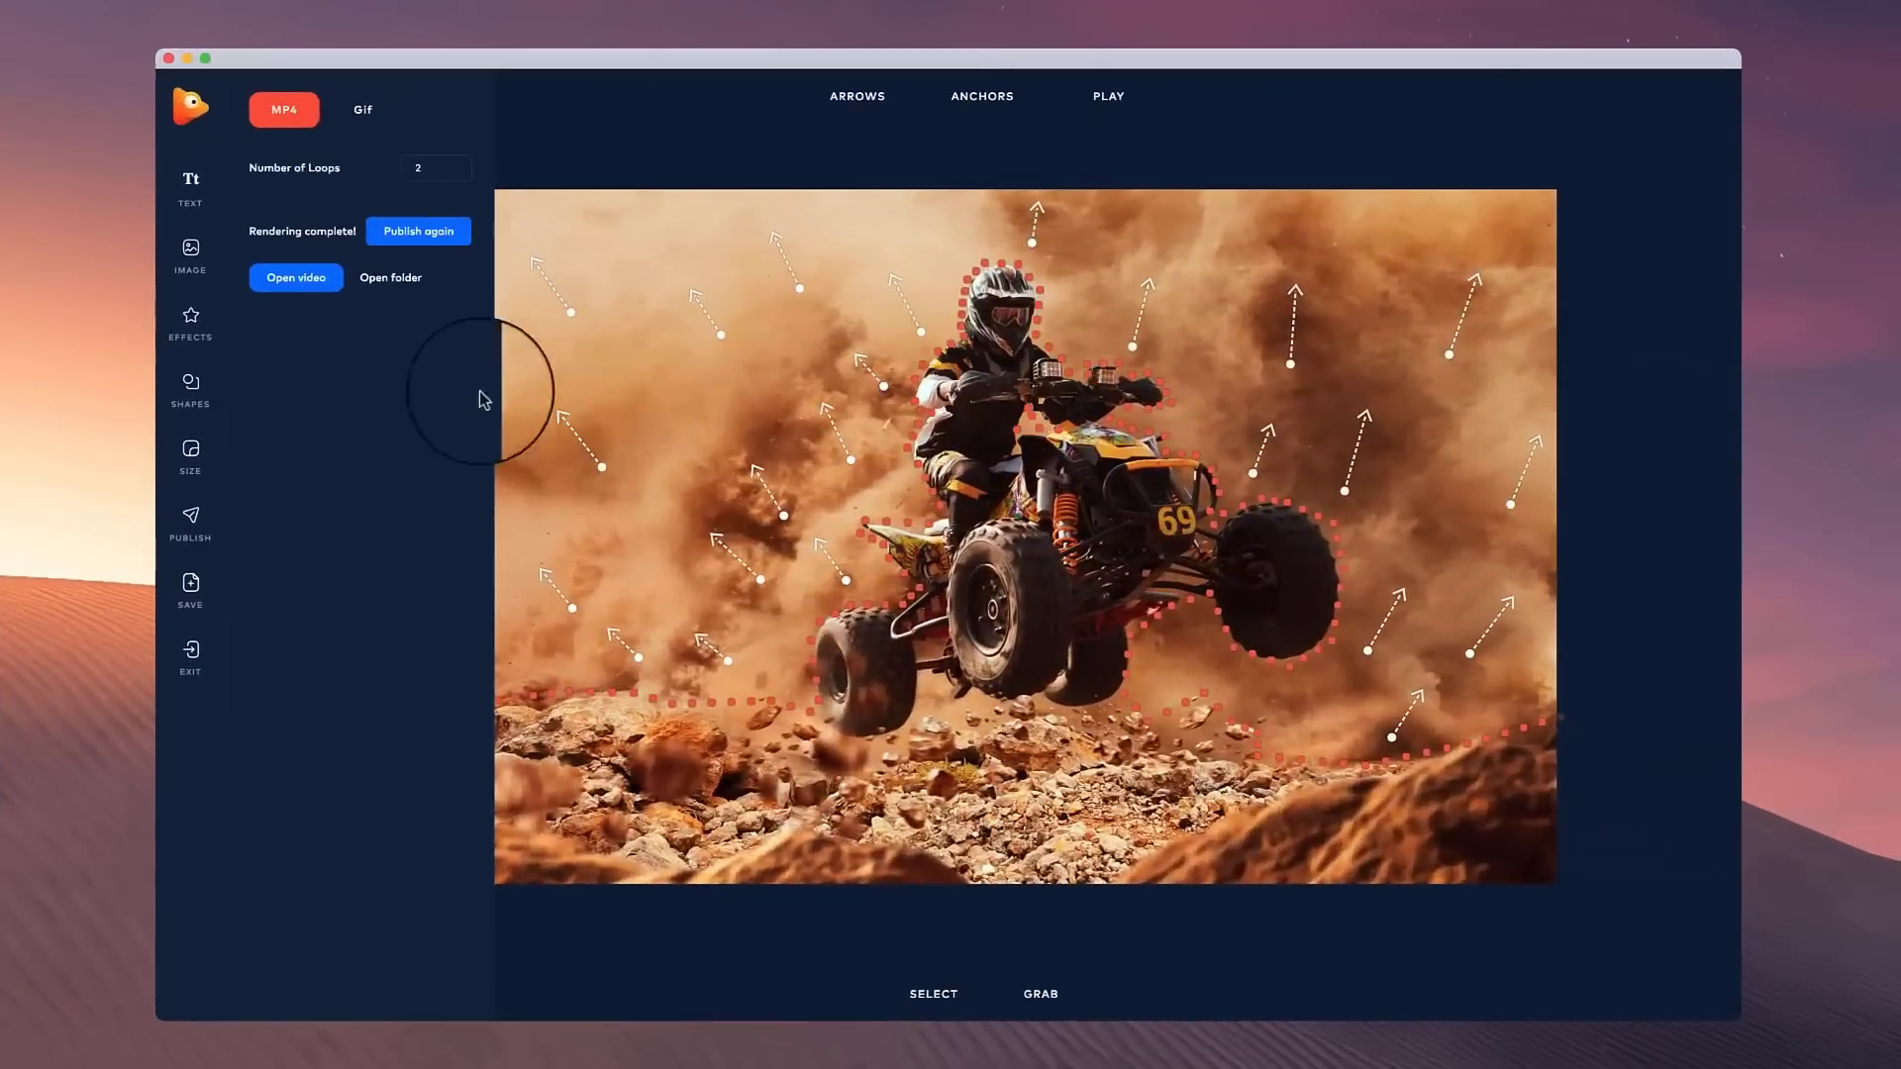
# - Open the published quad bike video, watch its playback and close it
pyautogui.click(291, 299)
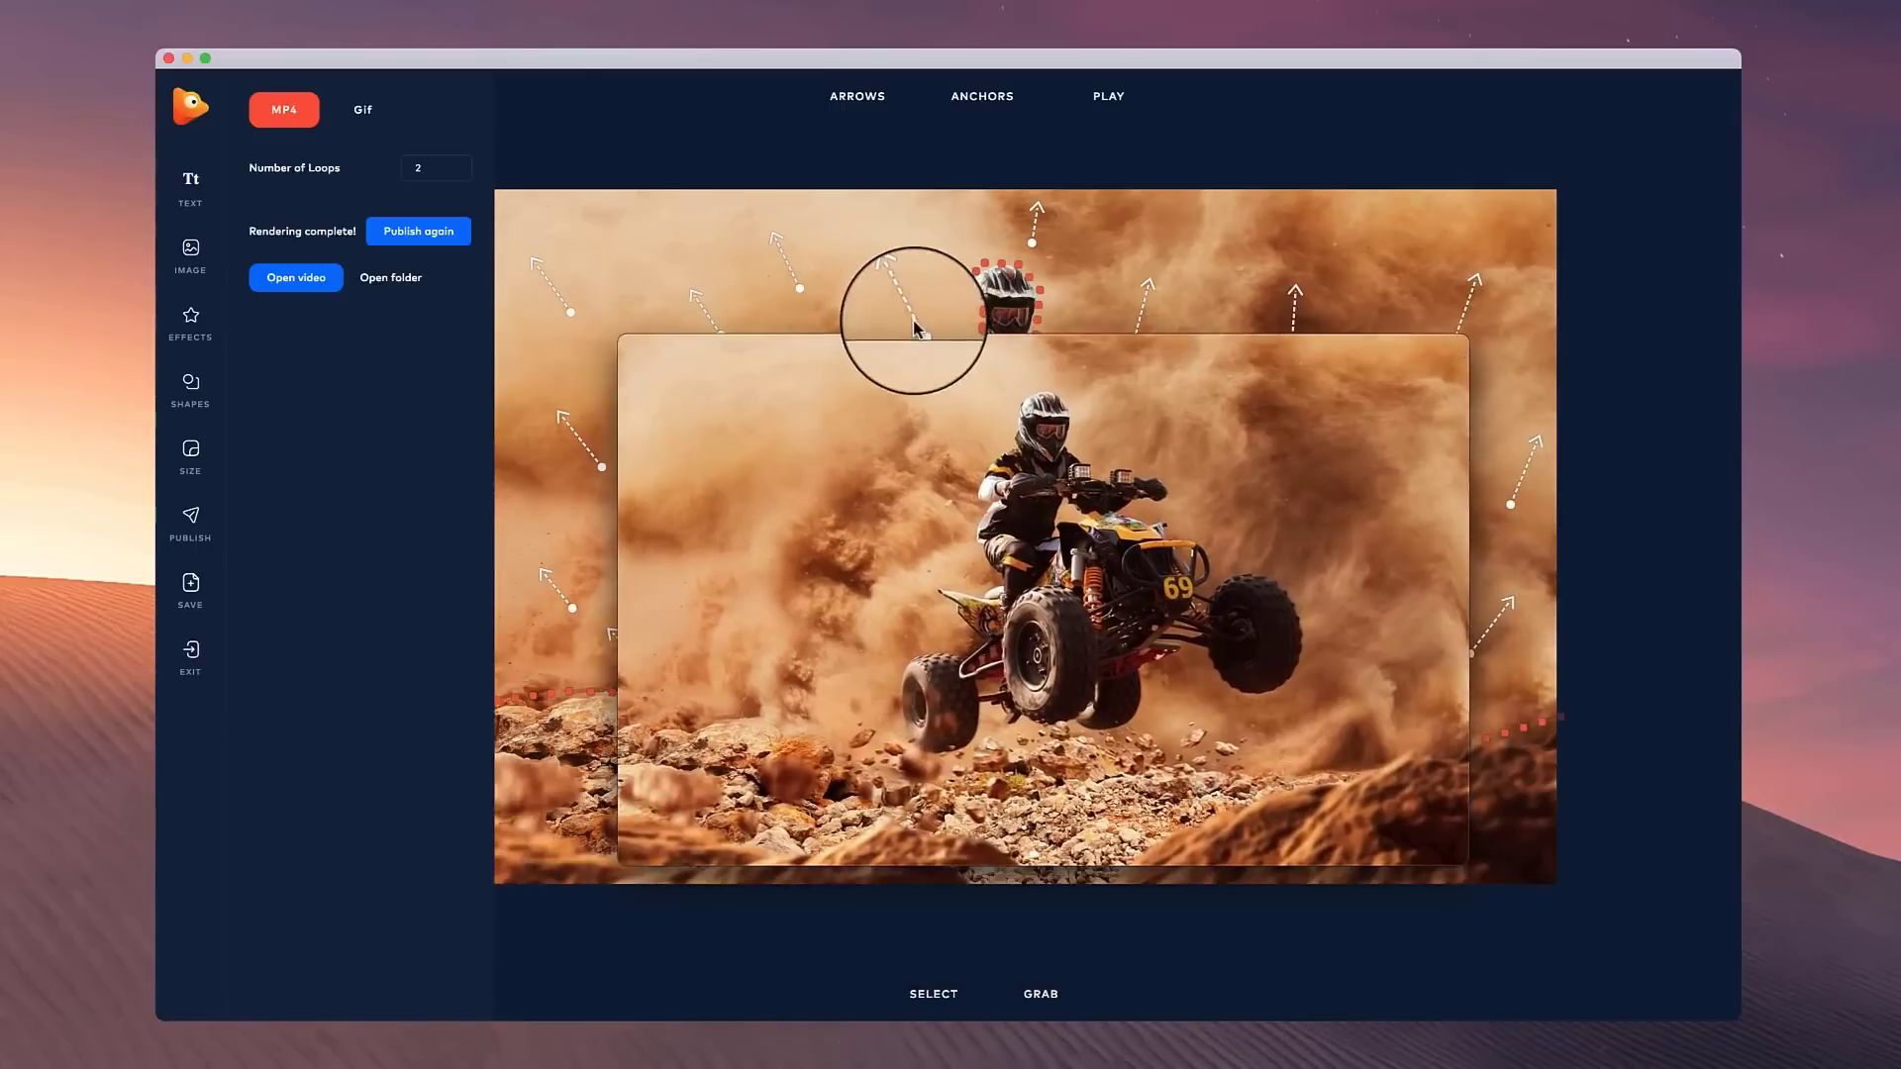
pyautogui.click(1038, 734)
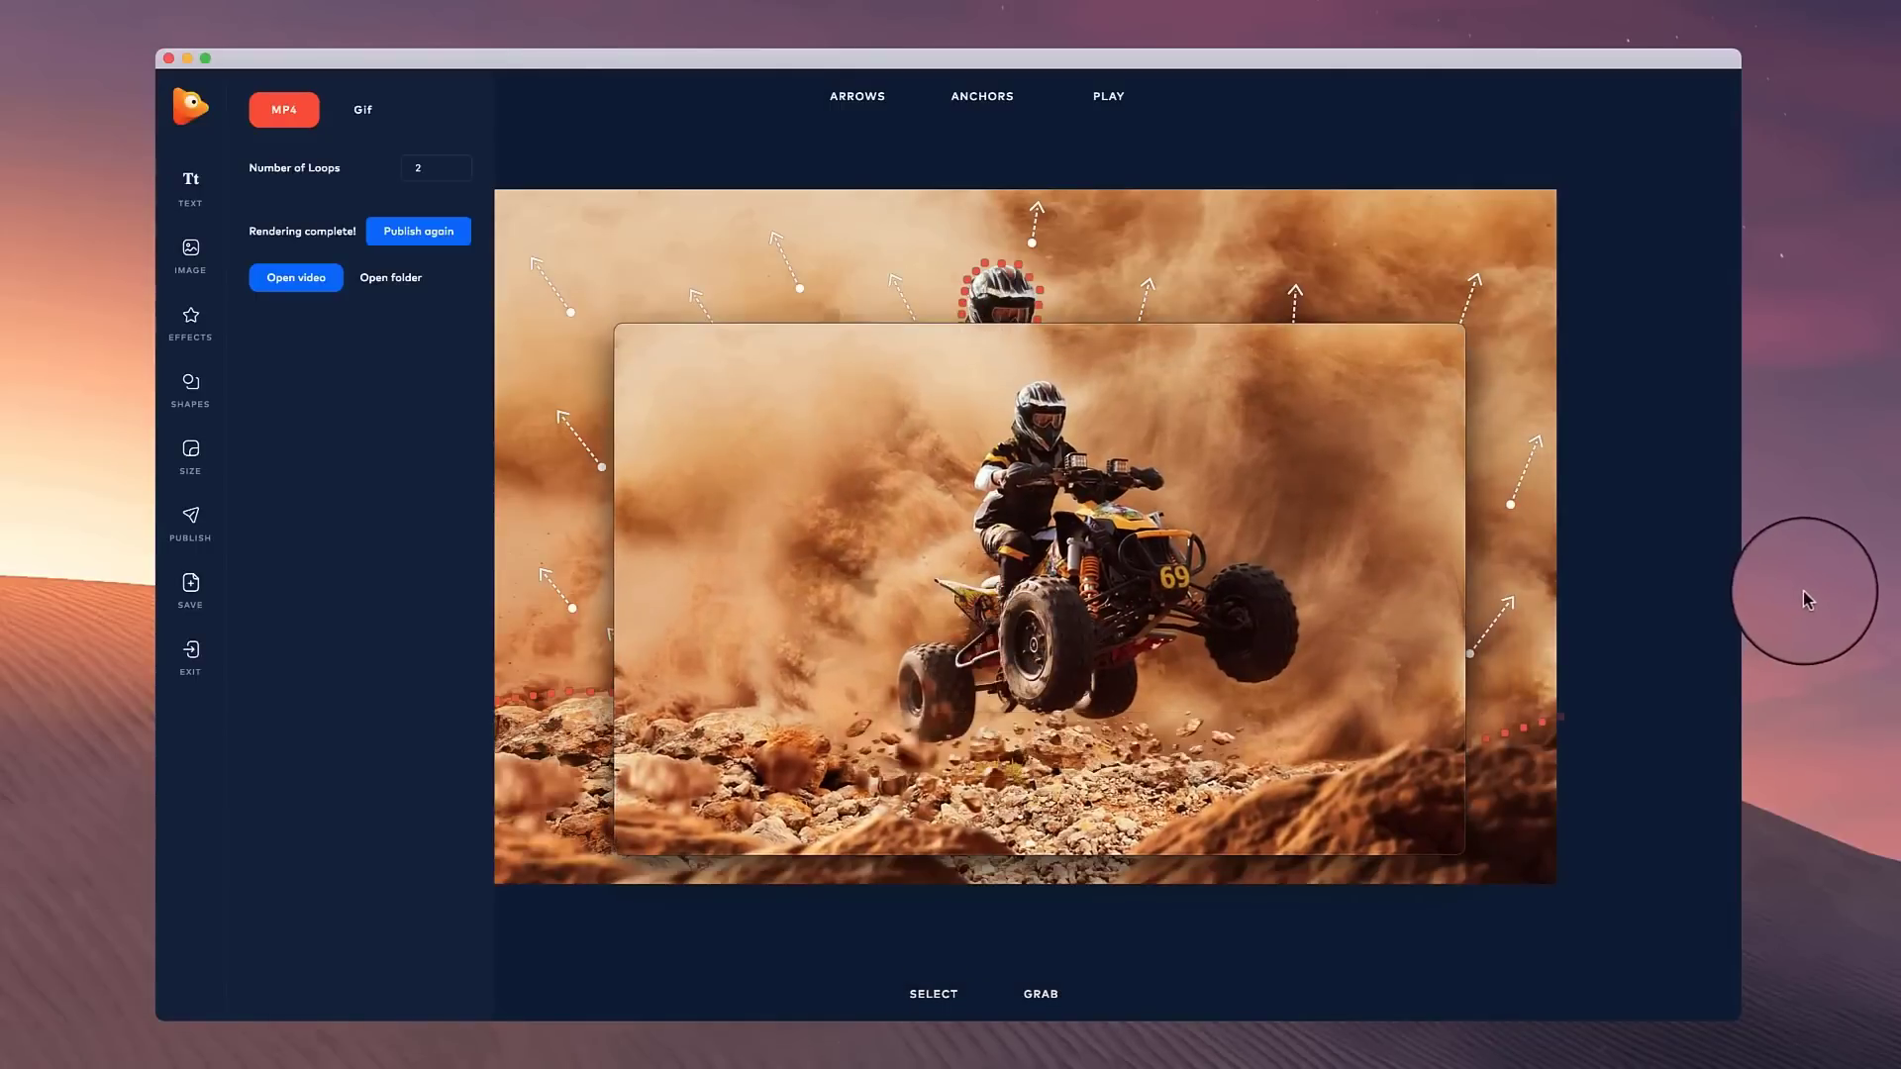
pyautogui.click(1040, 733)
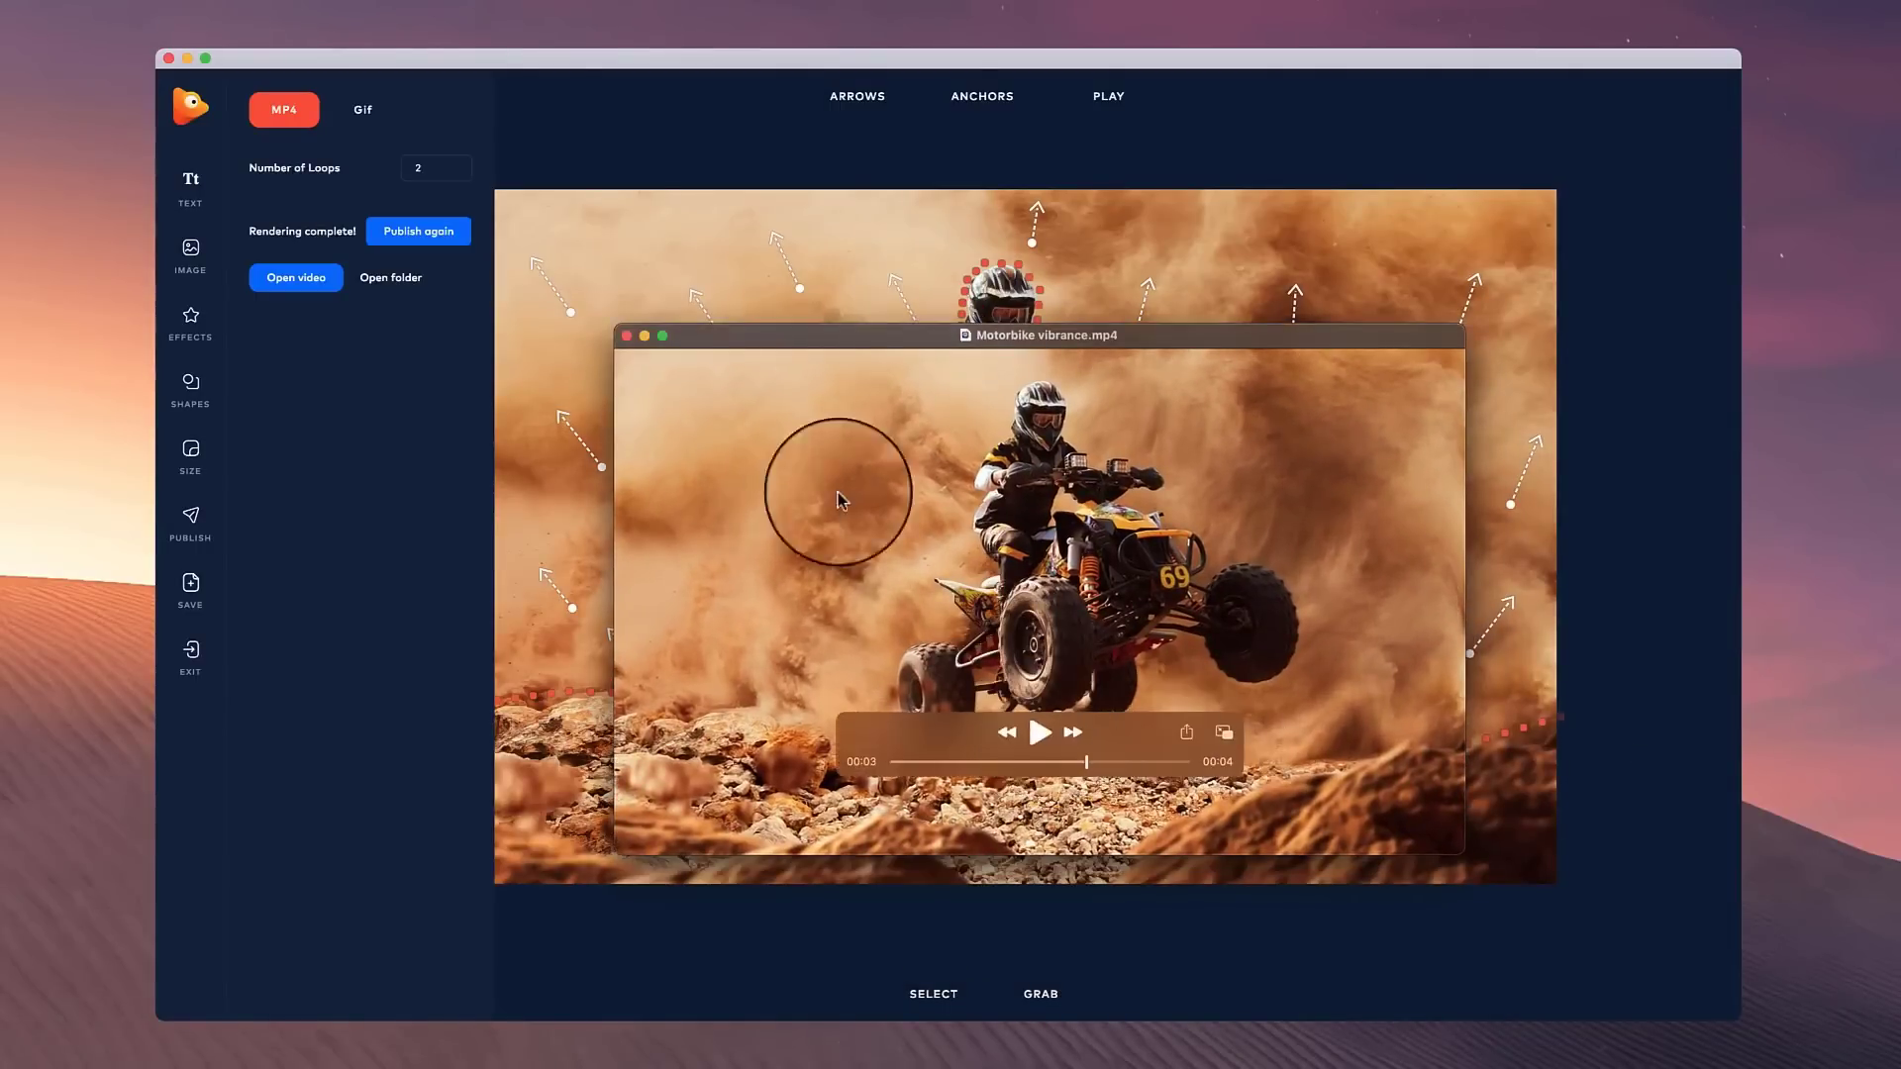
pyautogui.click(627, 329)
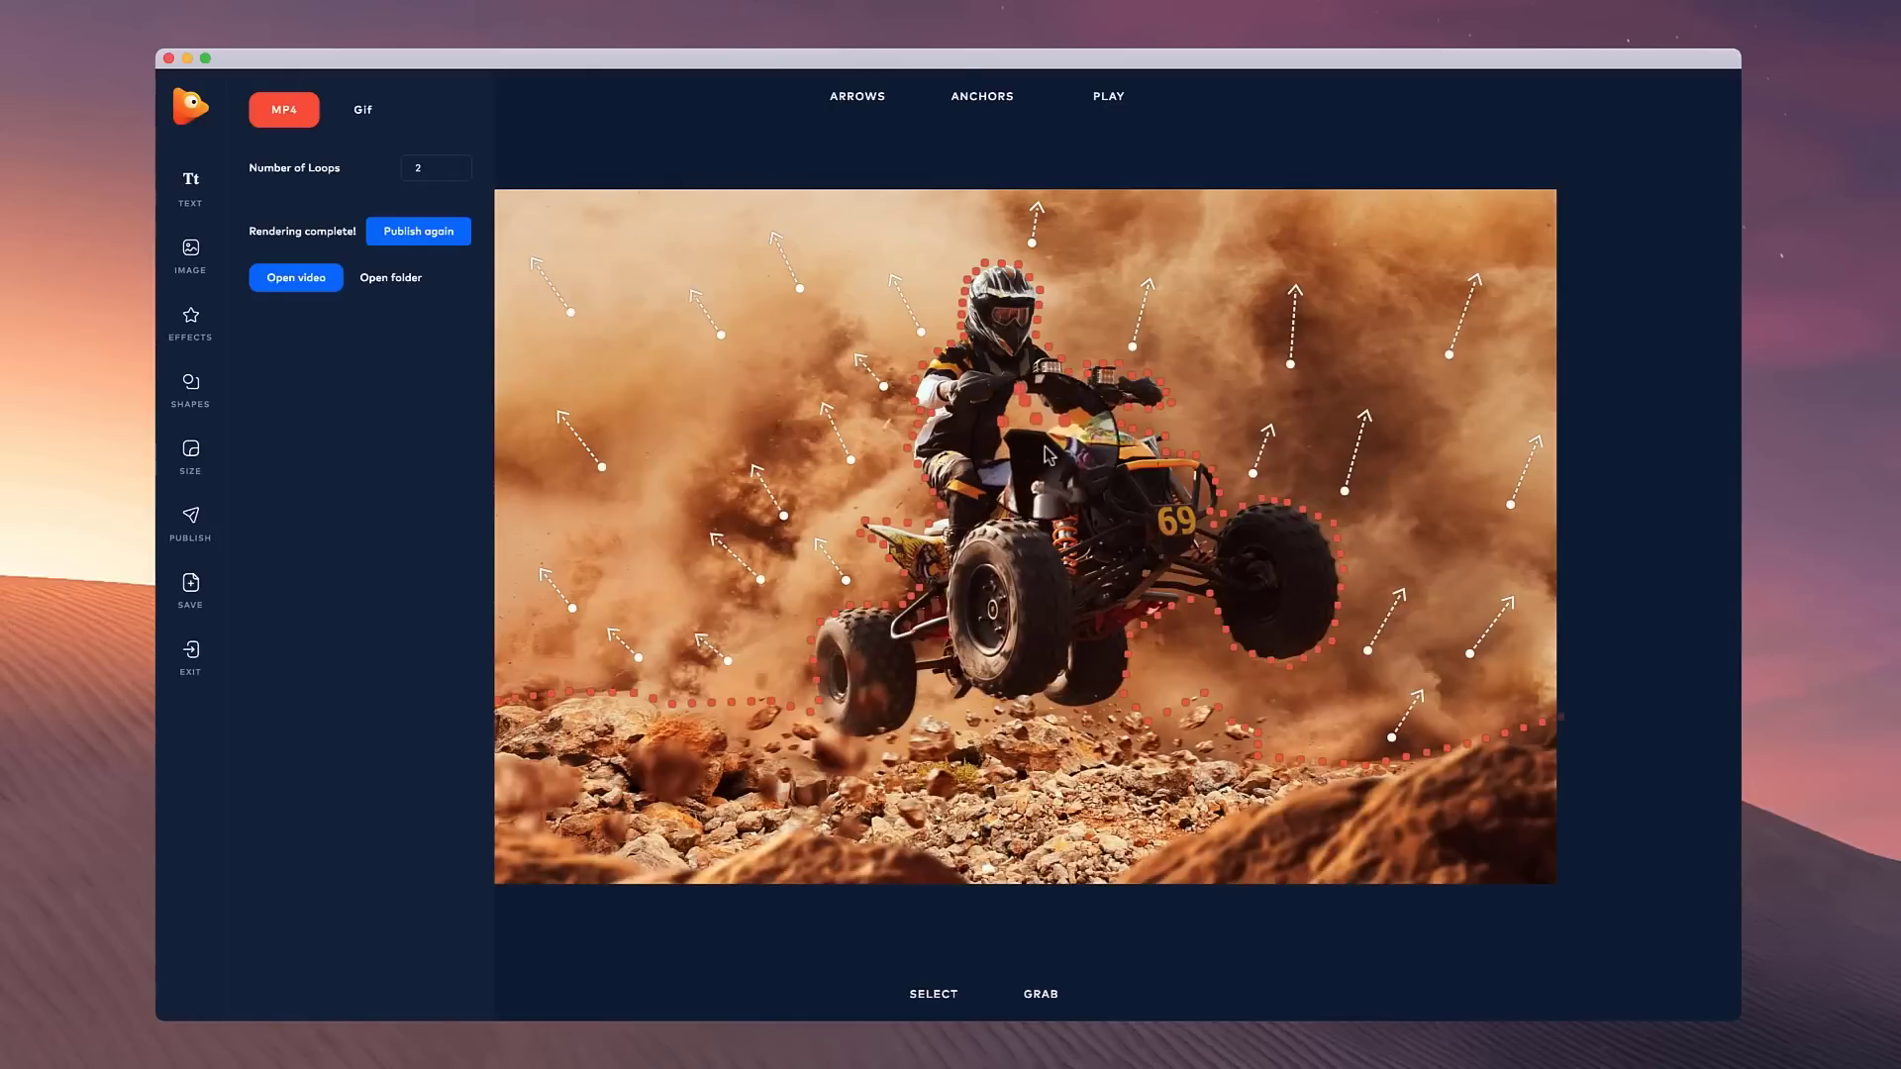
# - Resize the project to the square Instagram format of 1080 x 1080, finish the size editing and open the publishing options
pyautogui.click(190, 453)
pyautogui.click(366, 110)
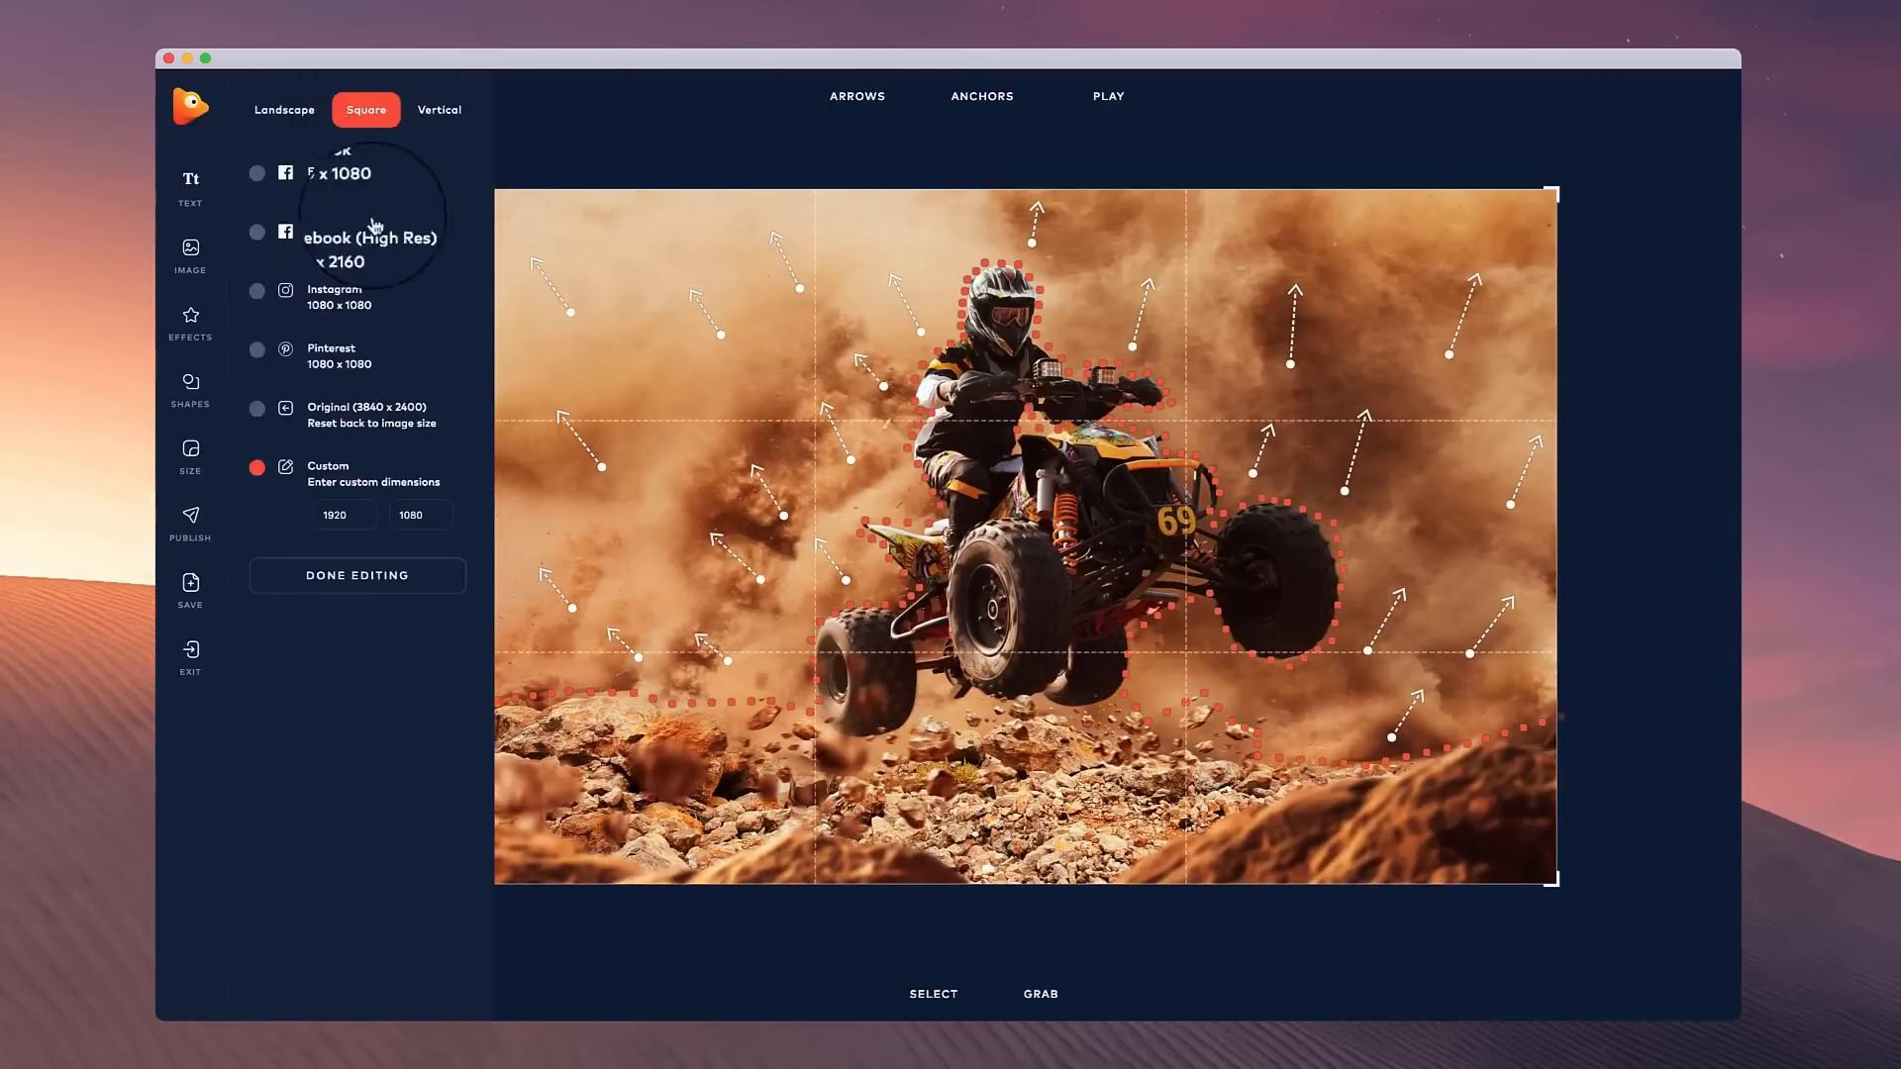
pyautogui.click(332, 315)
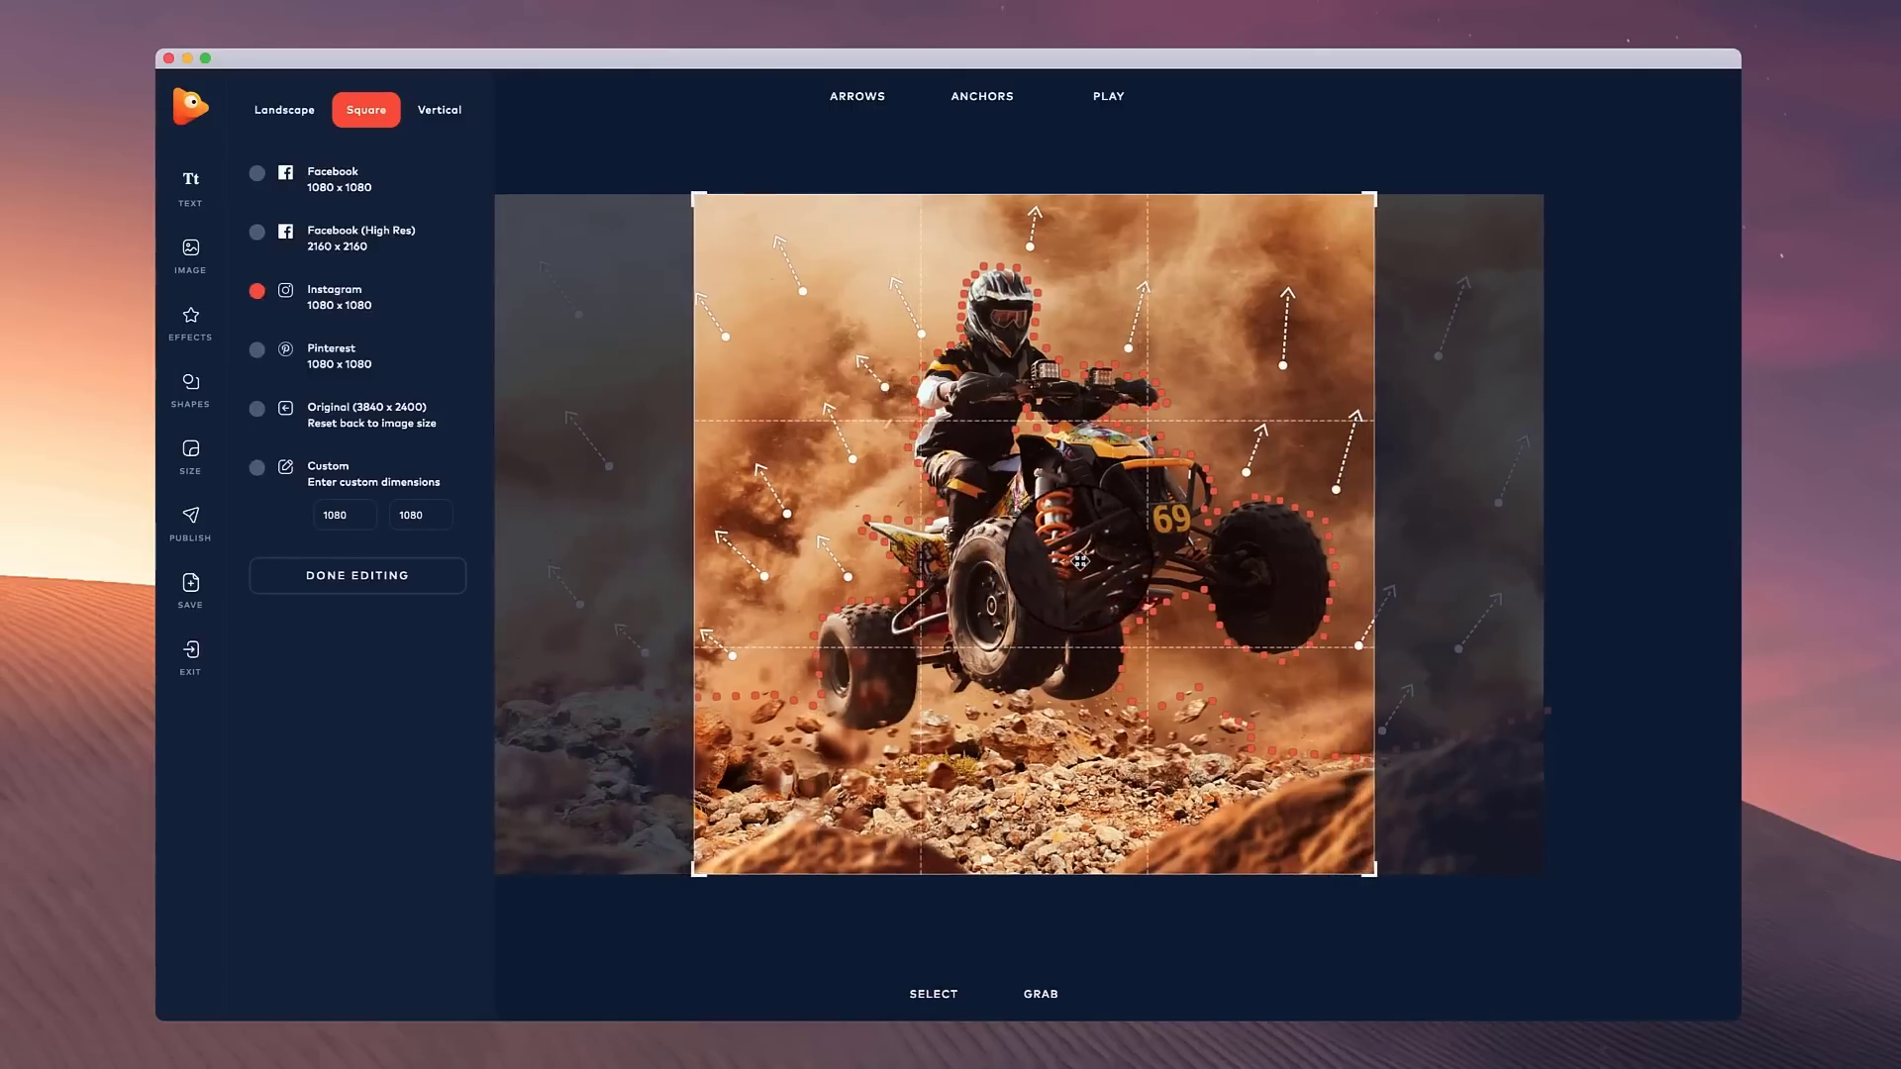
pyautogui.click(330, 588)
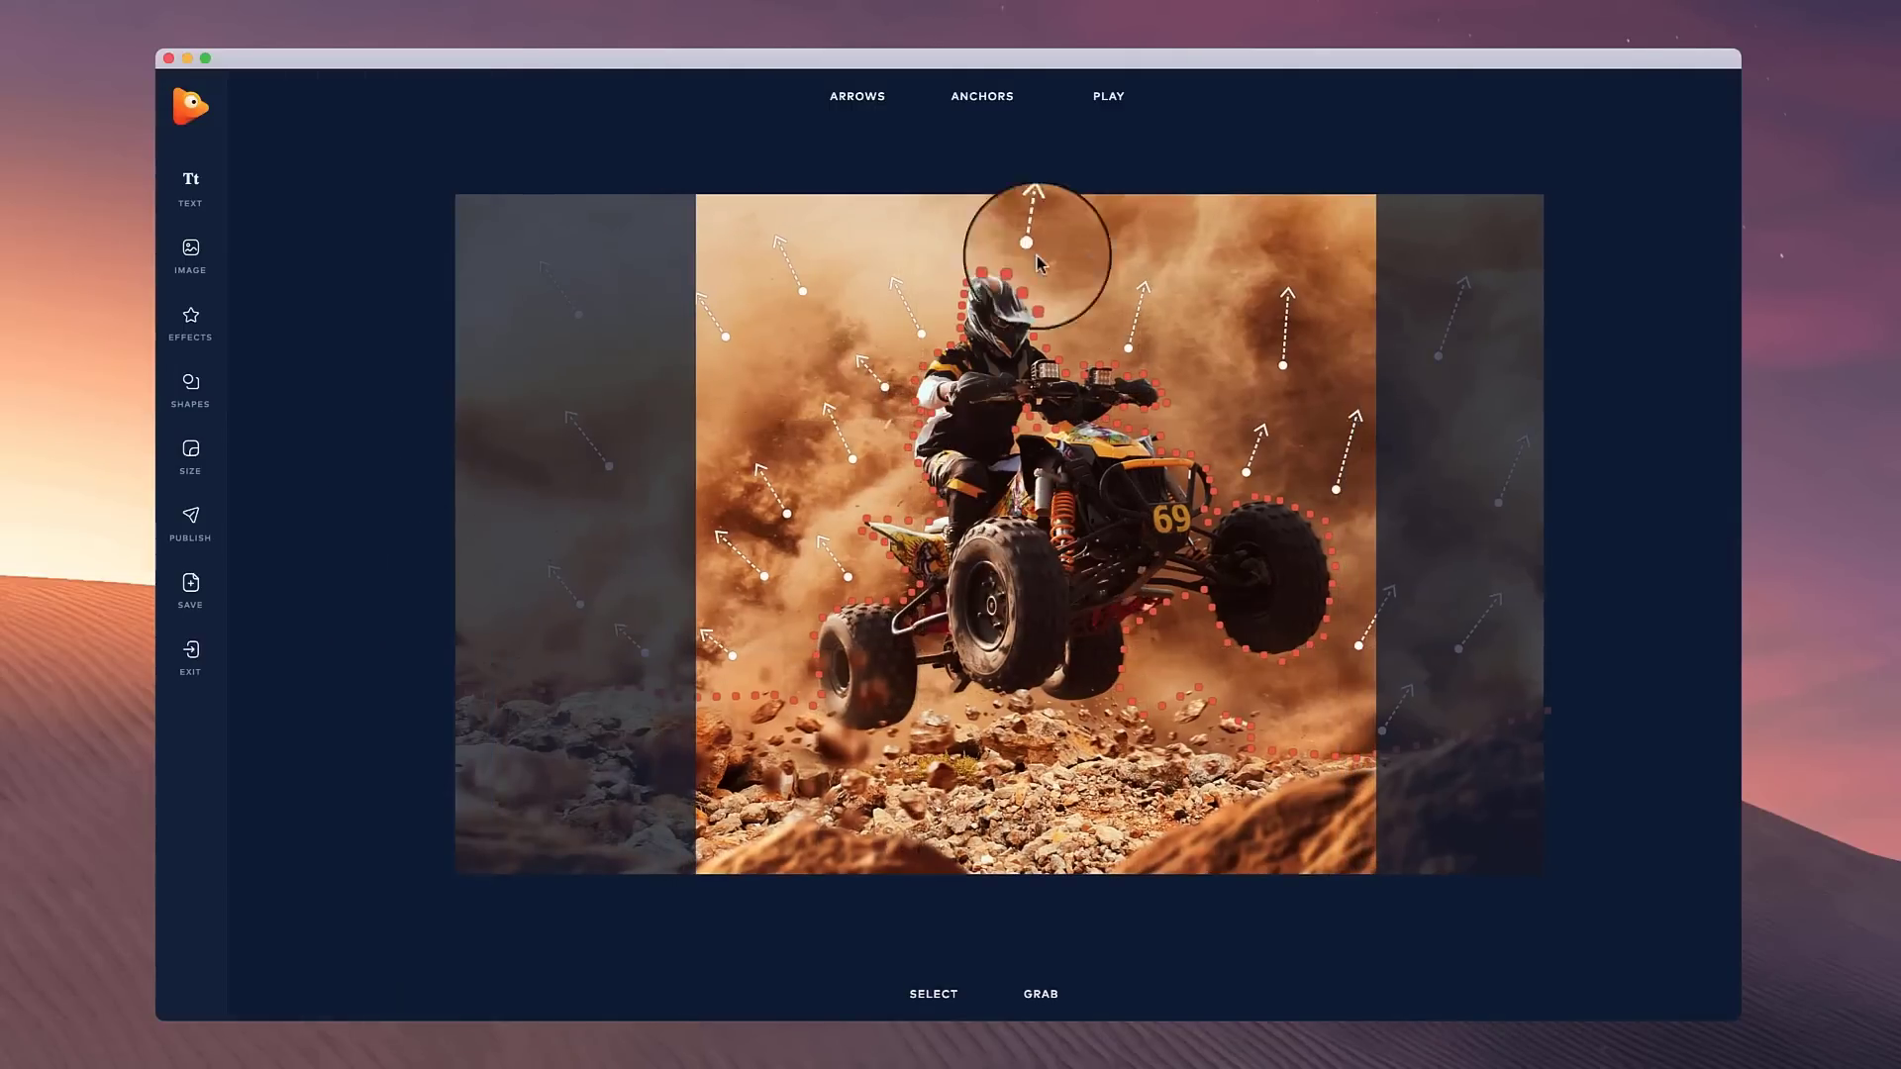
pyautogui.click(189, 535)
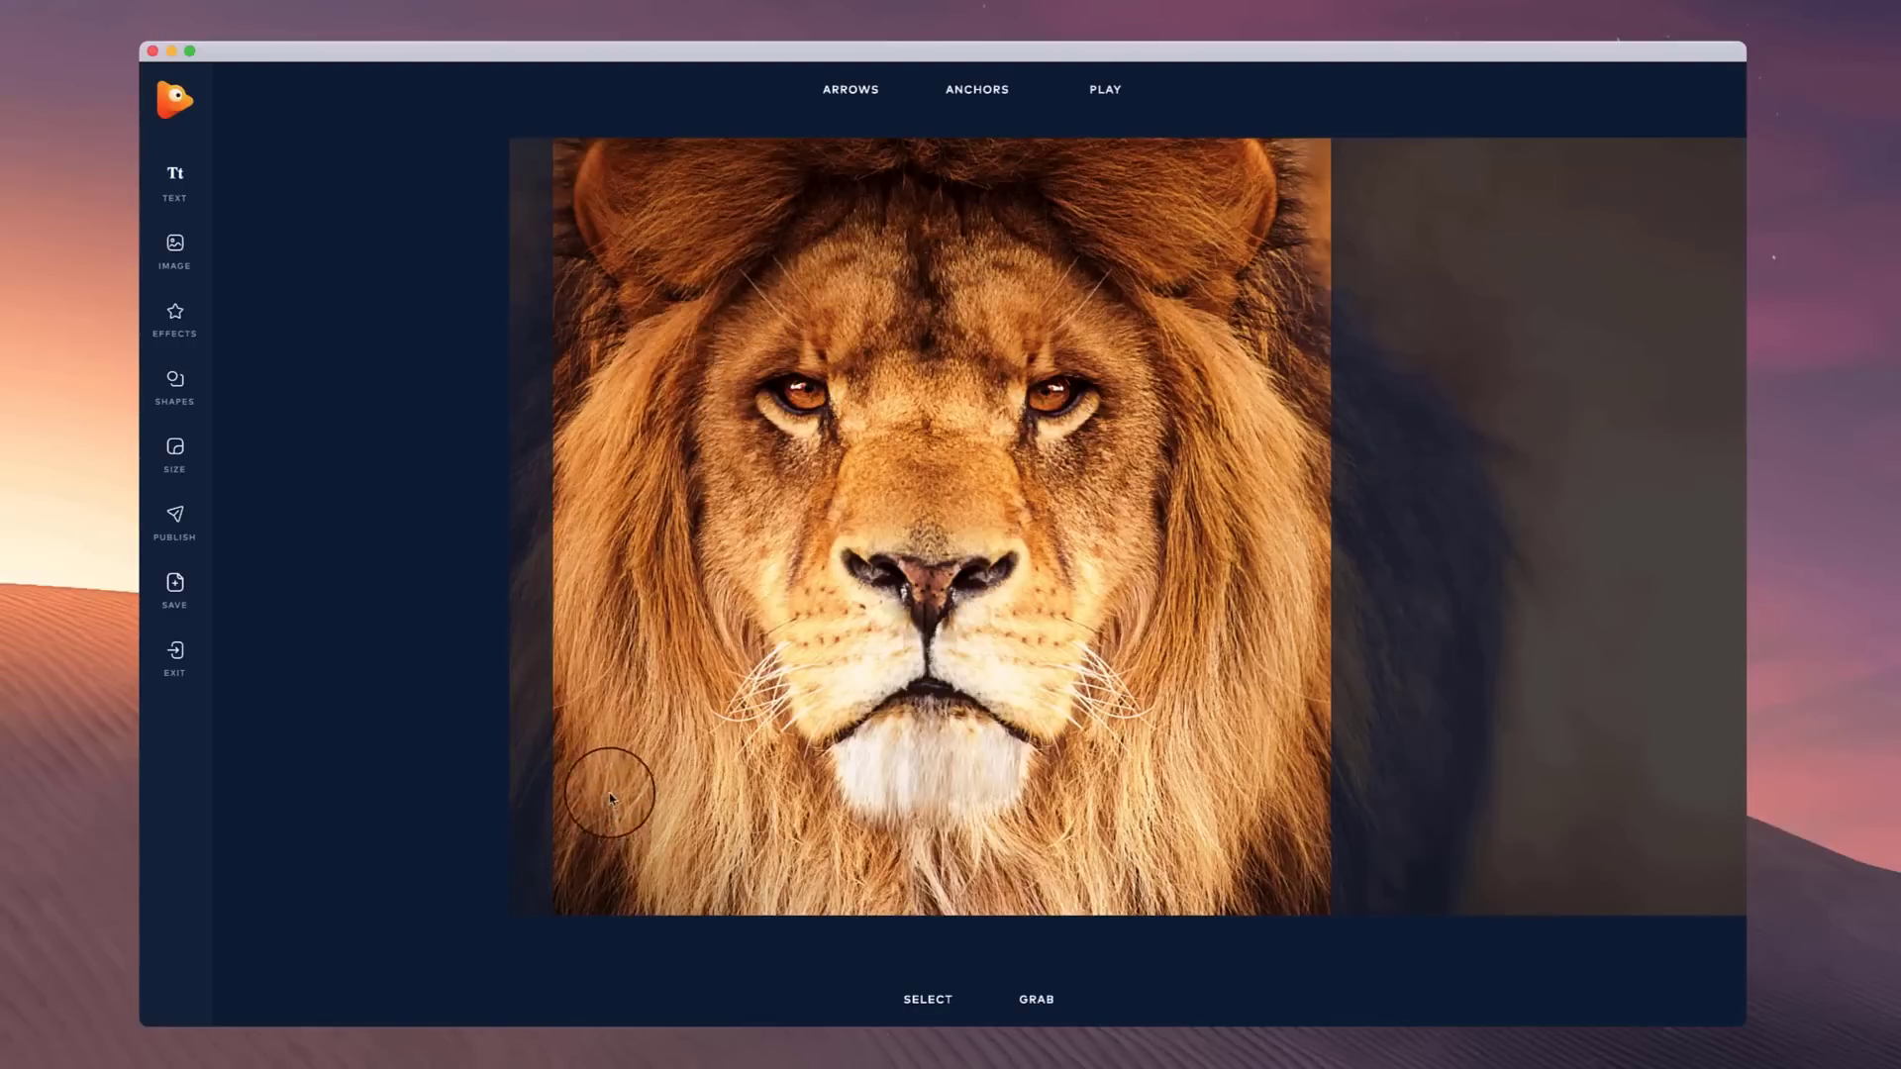
# - Start an anchor path at the lion's forehead and trace the left edge of the face down to the mouth corner
pyautogui.click(978, 91)
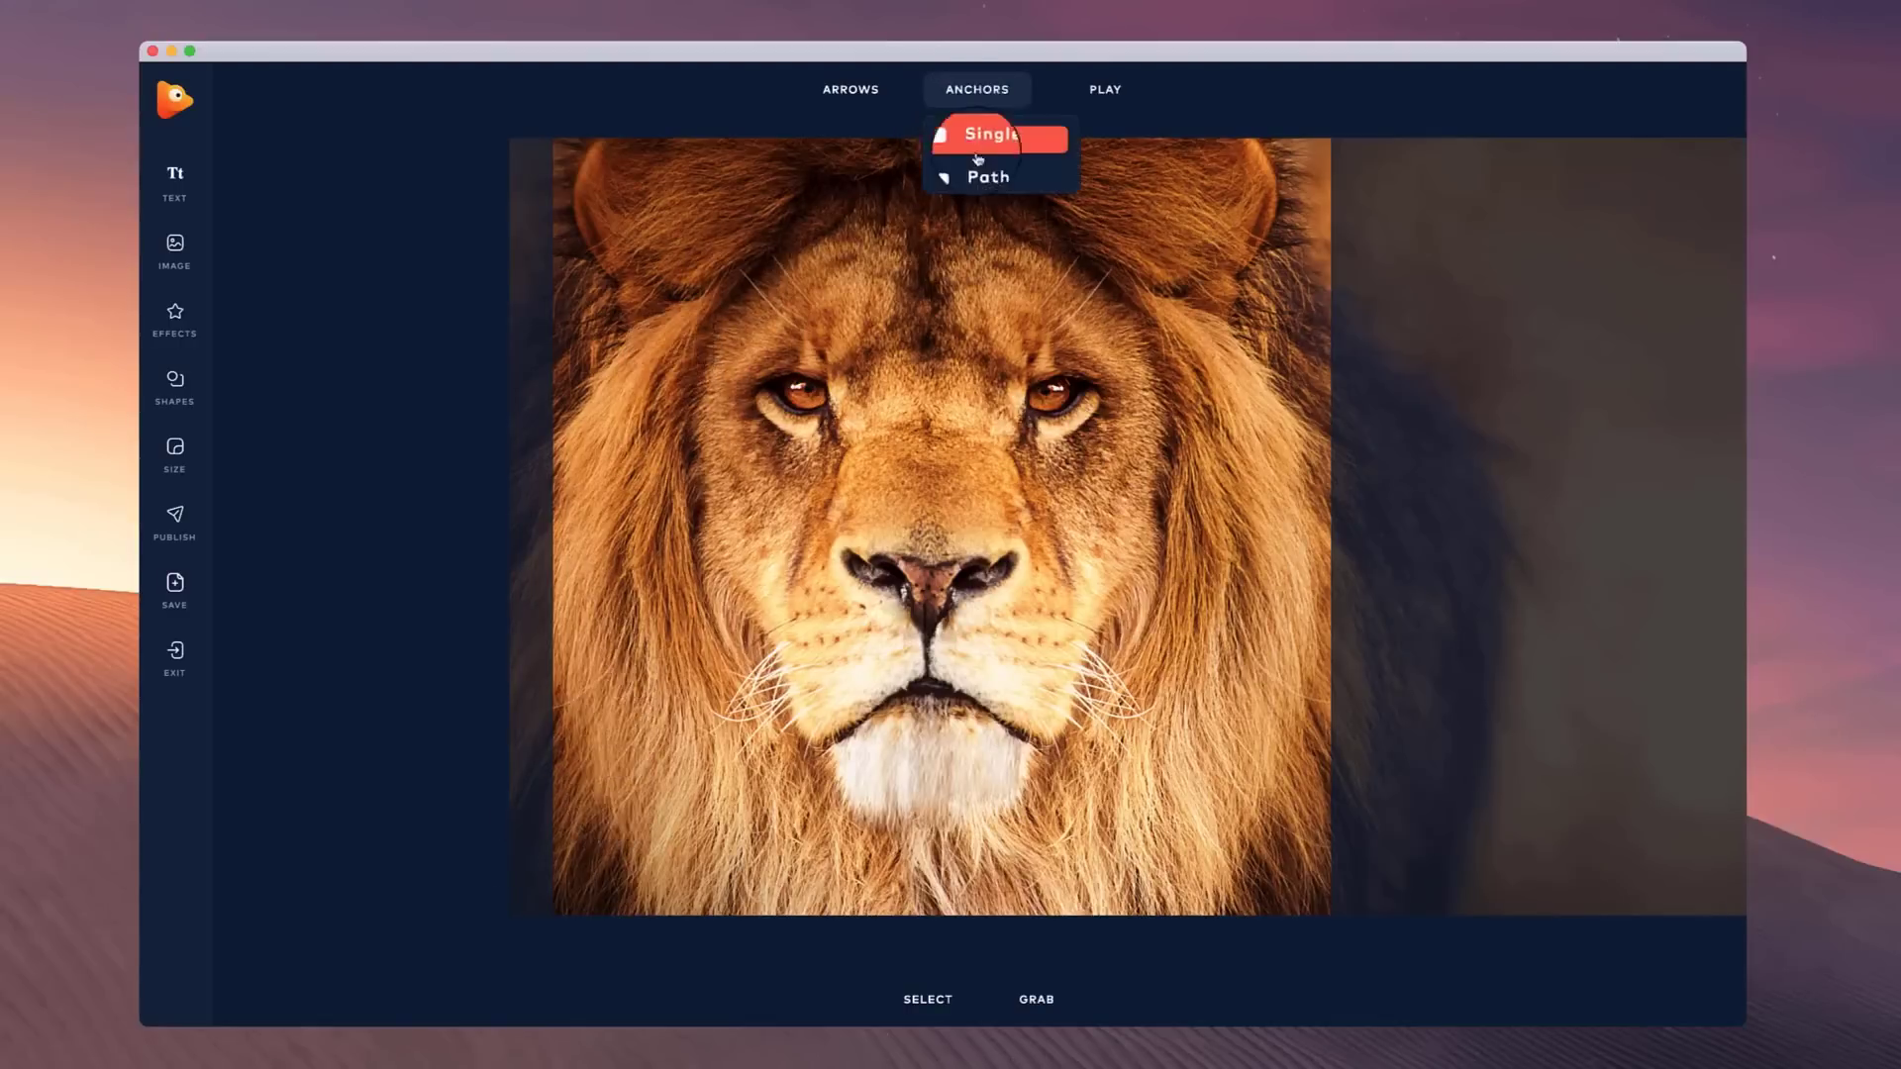
pyautogui.moveTo(978, 89)
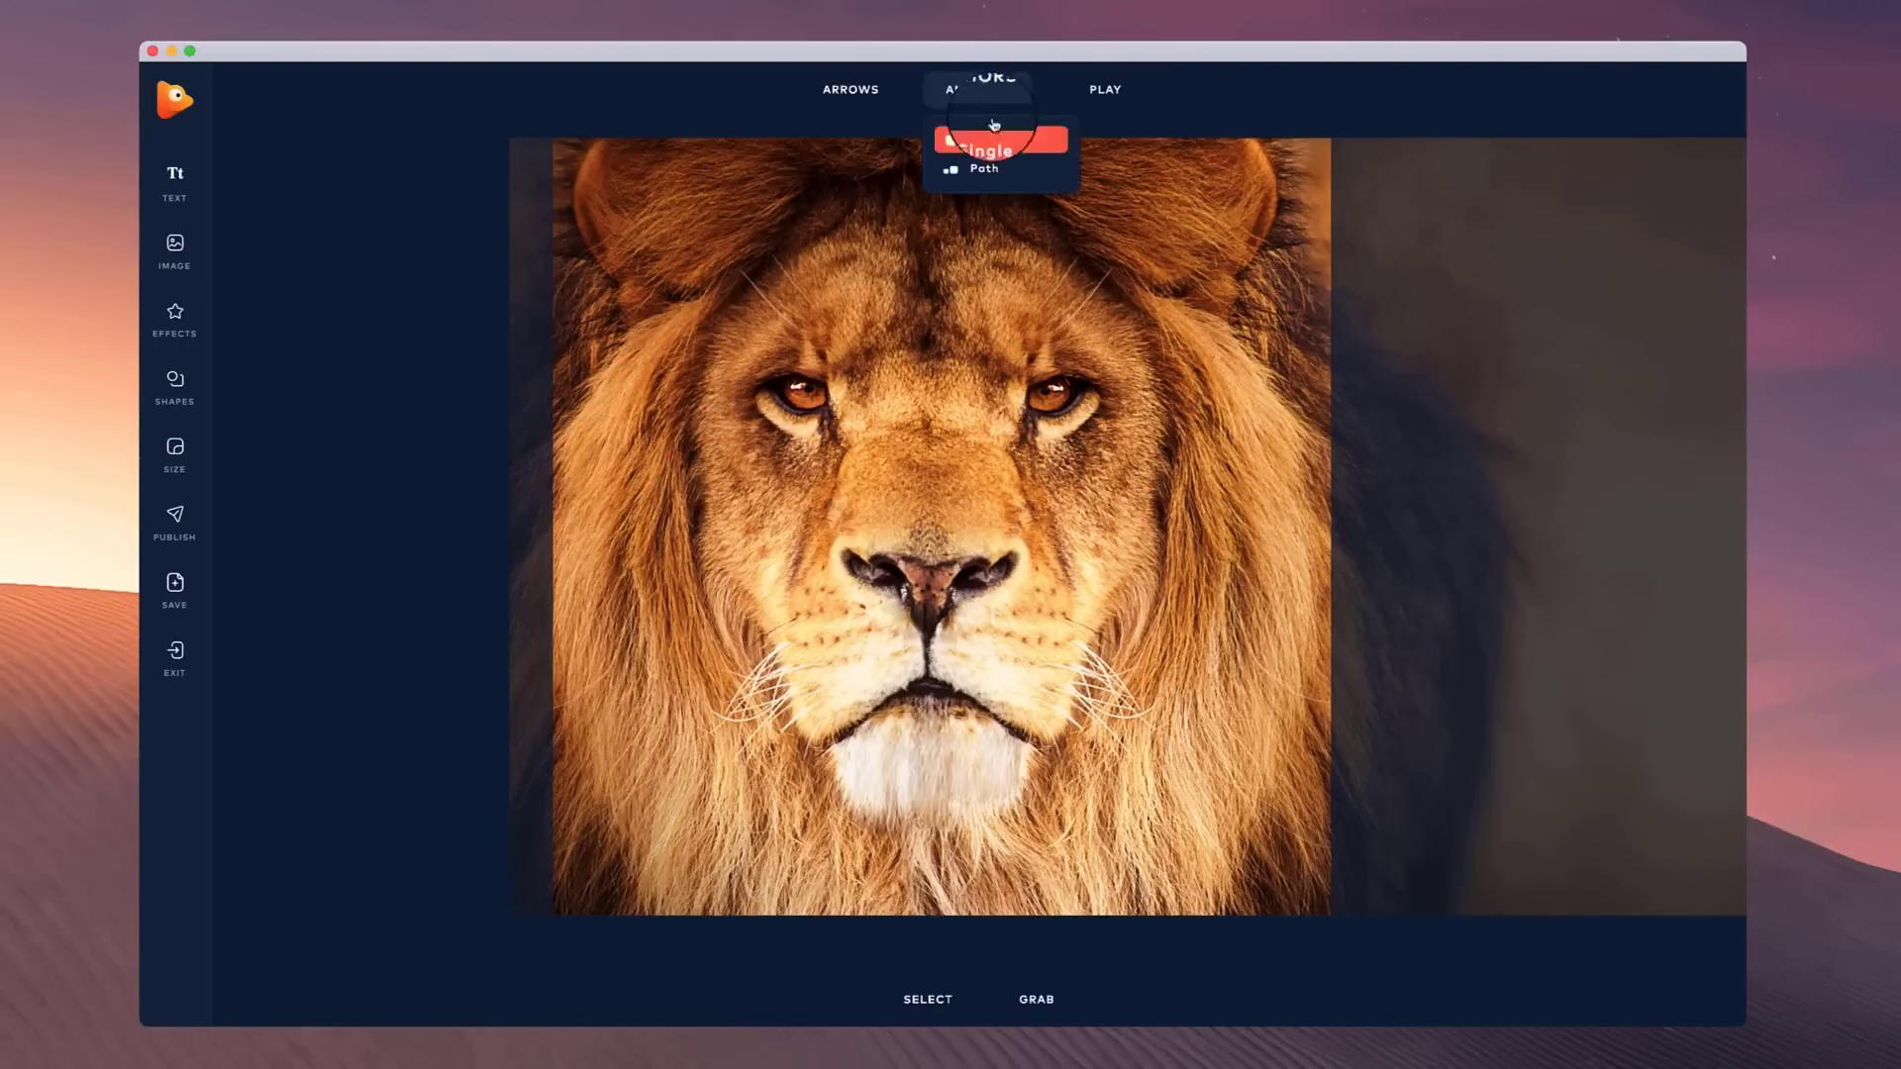
pyautogui.click(987, 172)
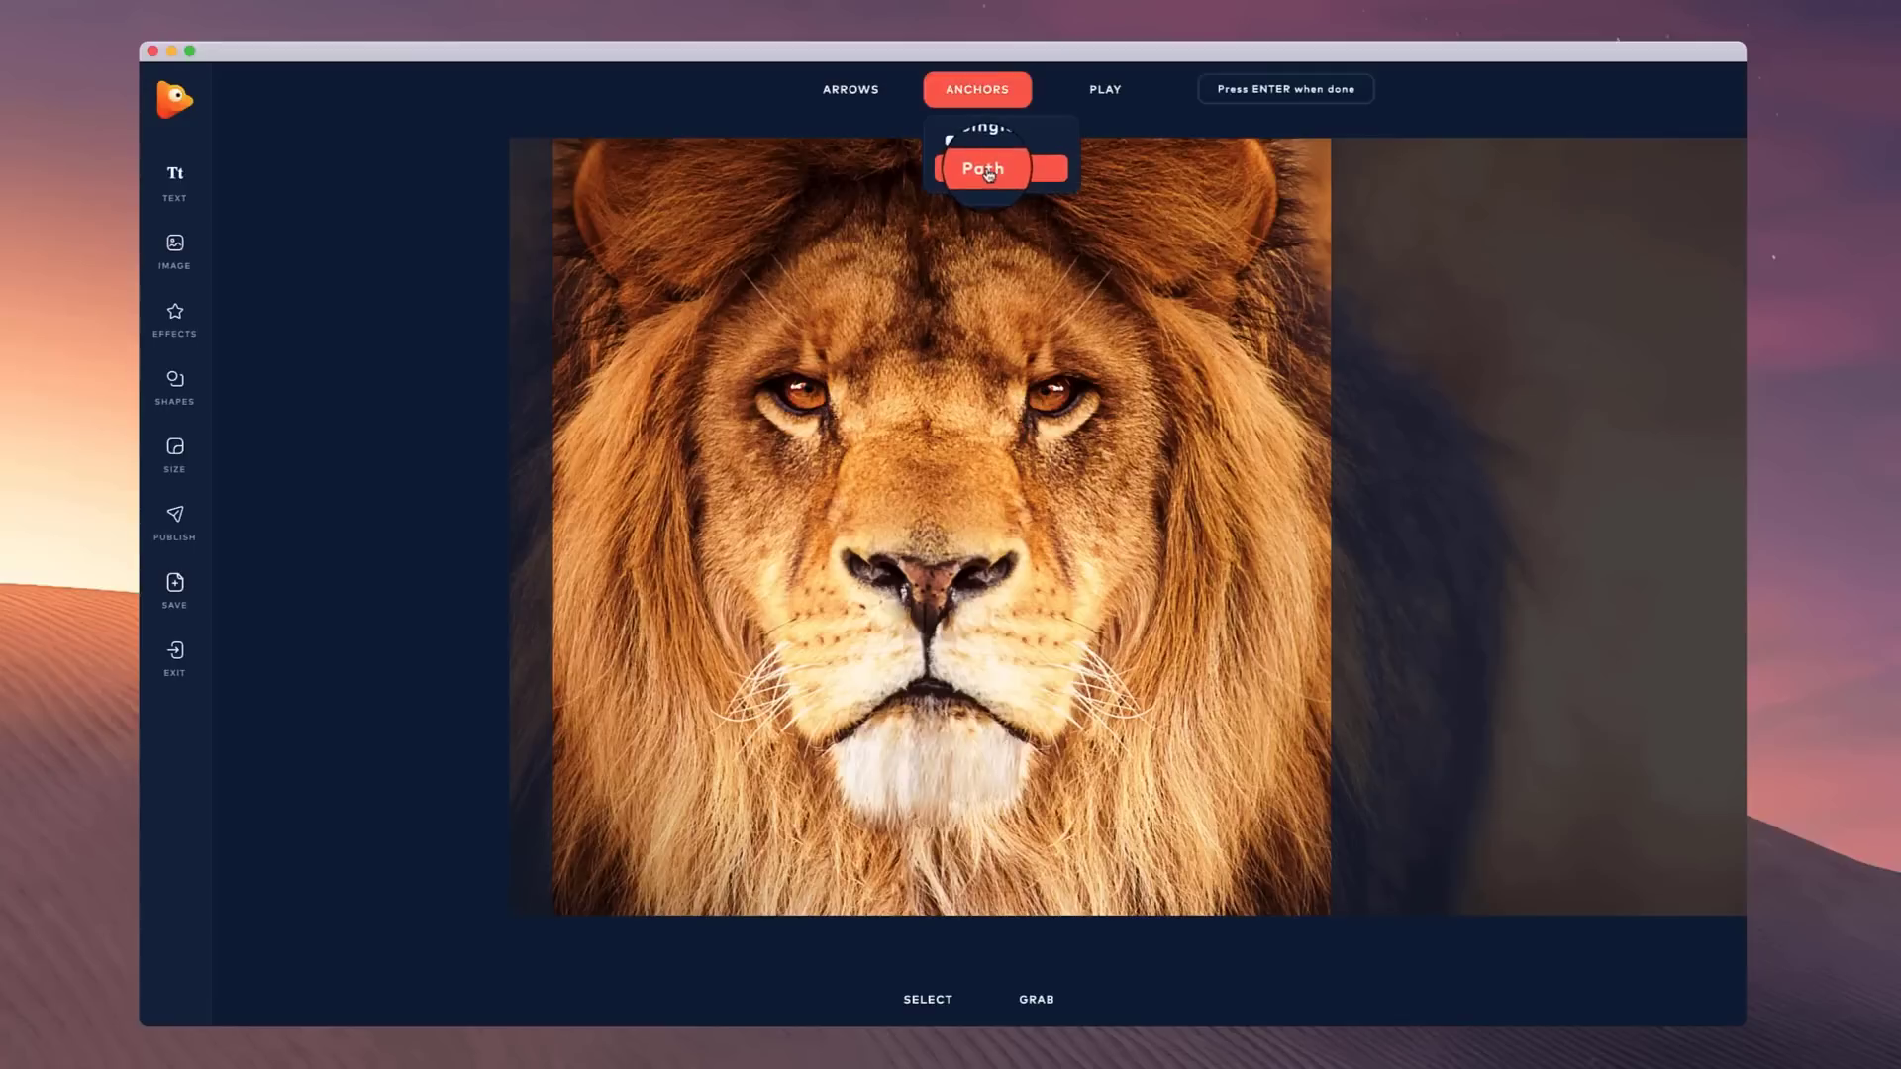
pyautogui.click(813, 202)
pyautogui.click(713, 318)
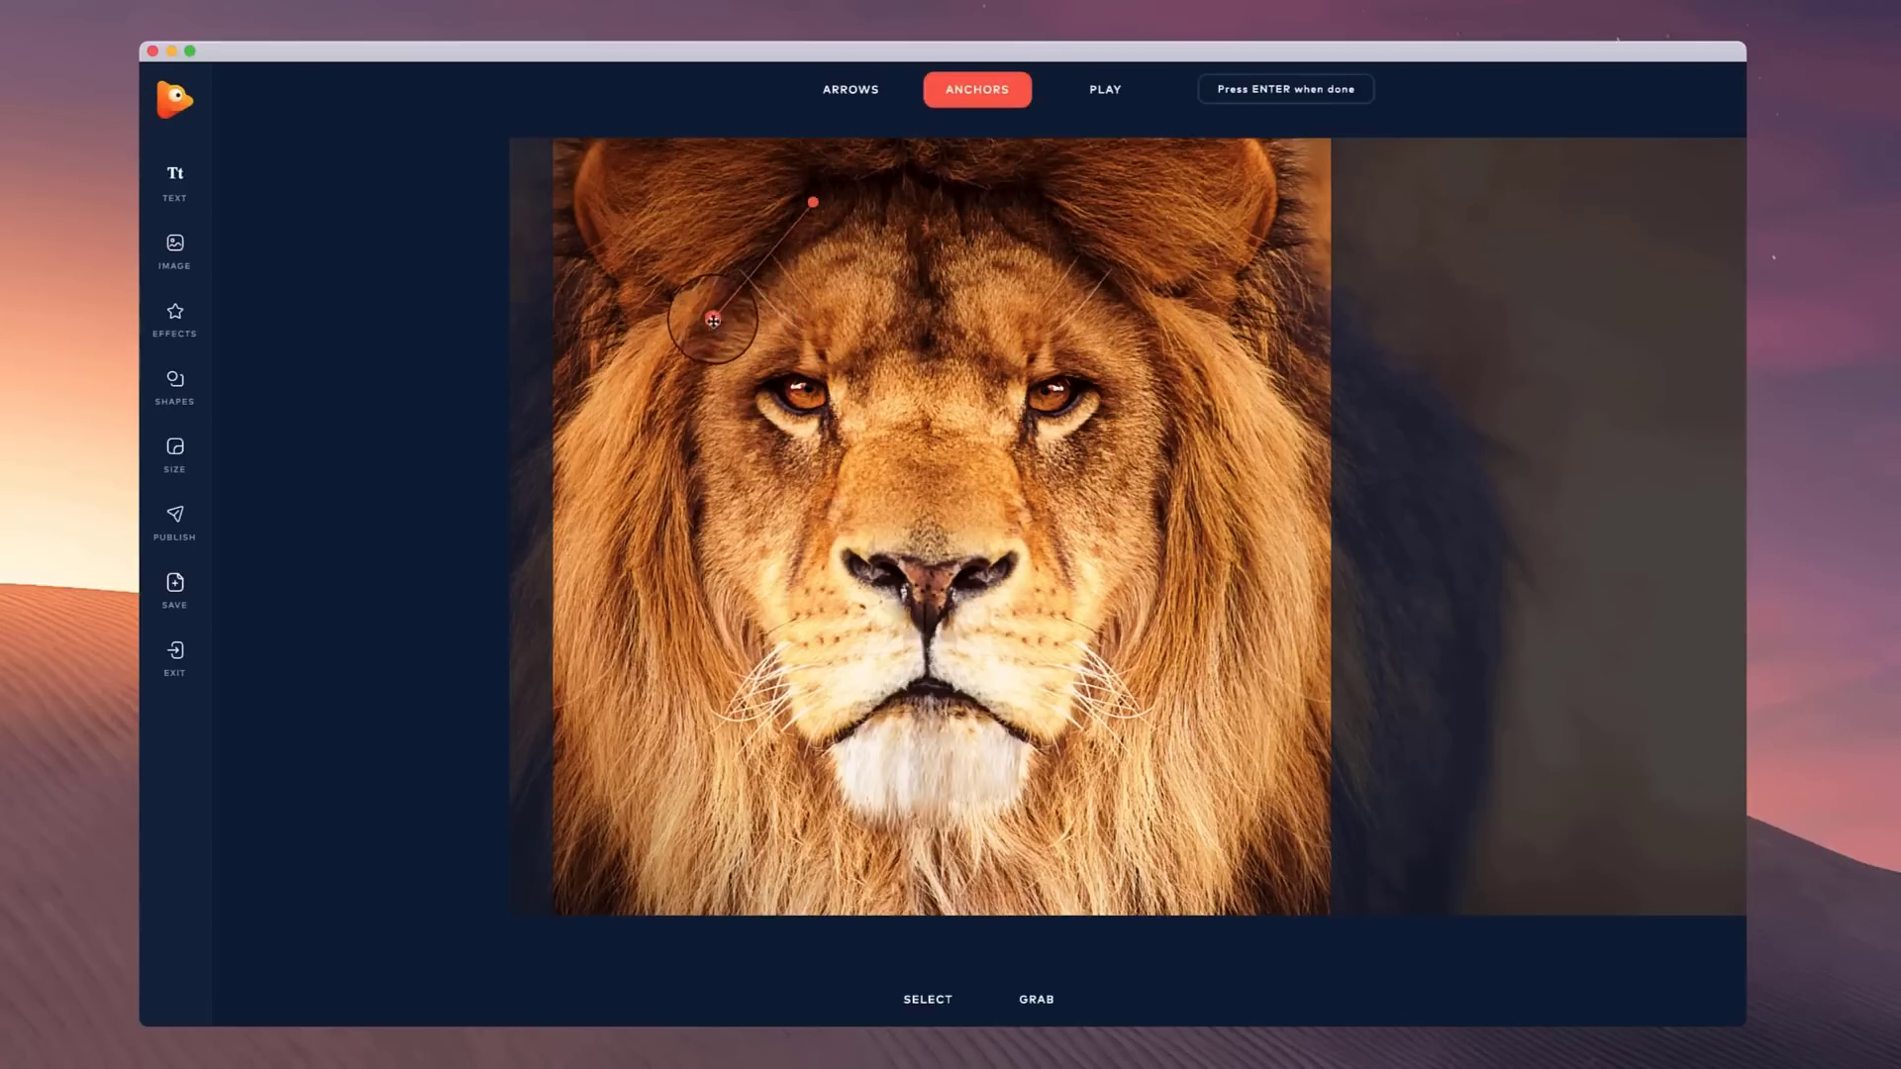
pyautogui.click(694, 411)
pyautogui.click(704, 458)
pyautogui.click(707, 530)
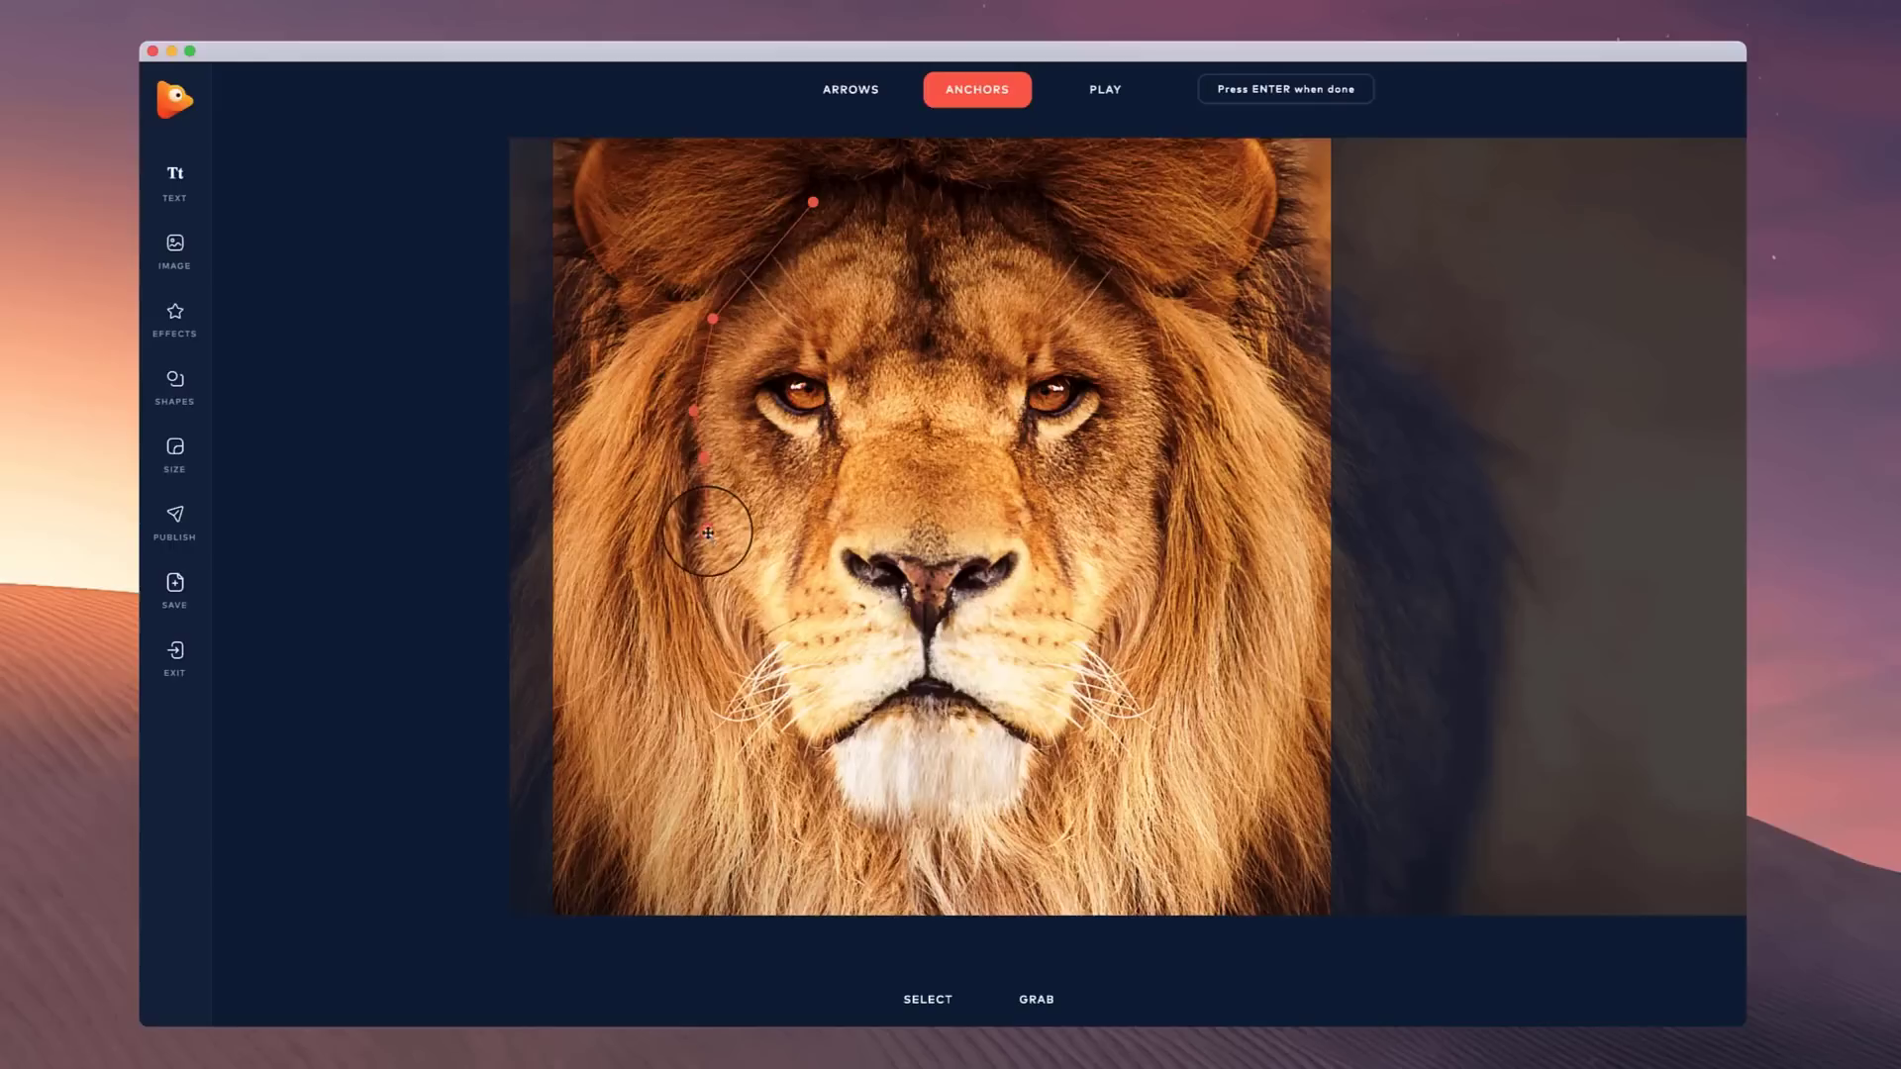
pyautogui.click(770, 613)
pyautogui.click(812, 742)
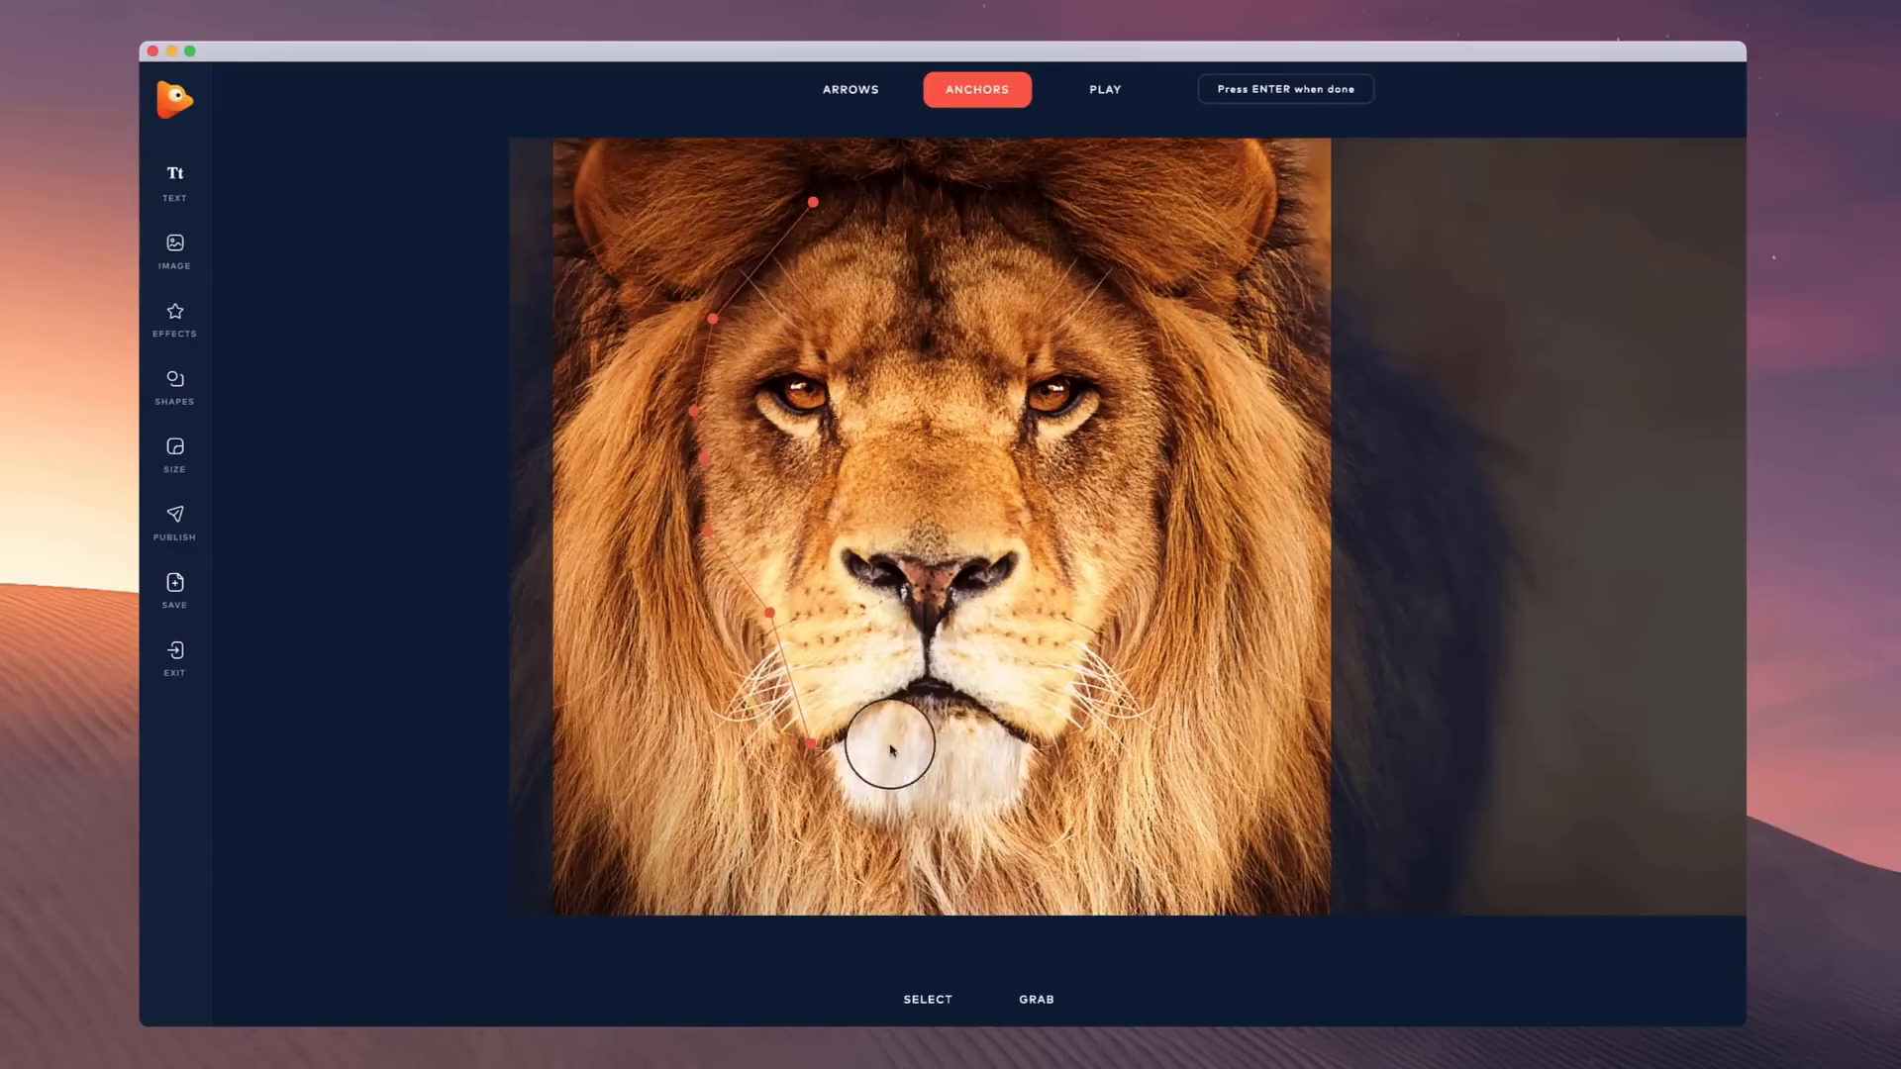
# - Continue the anchor path along the lion's mouth and up the right side of the face, closing it across the forehead
pyautogui.click(930, 690)
pyautogui.click(1042, 745)
pyautogui.click(1101, 631)
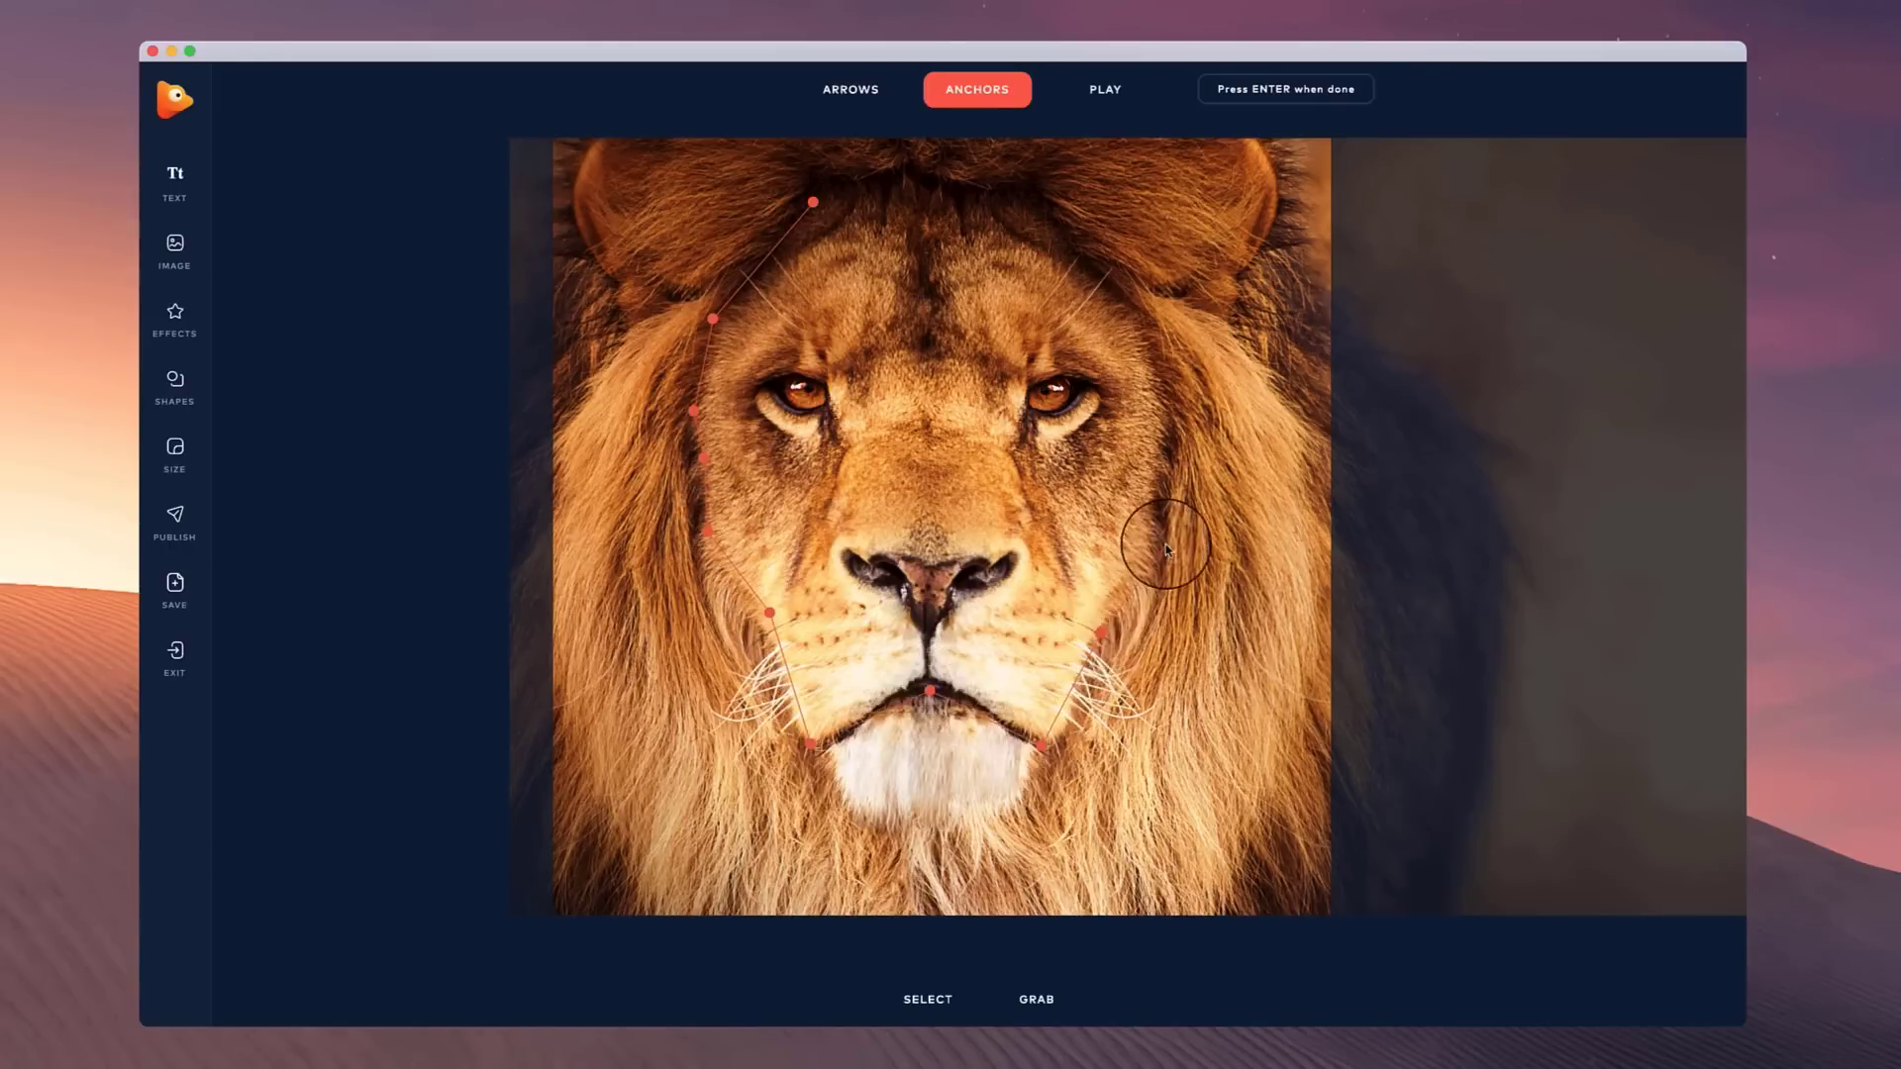
pyautogui.click(1162, 542)
pyautogui.click(1157, 492)
pyautogui.click(1183, 429)
pyautogui.click(1151, 331)
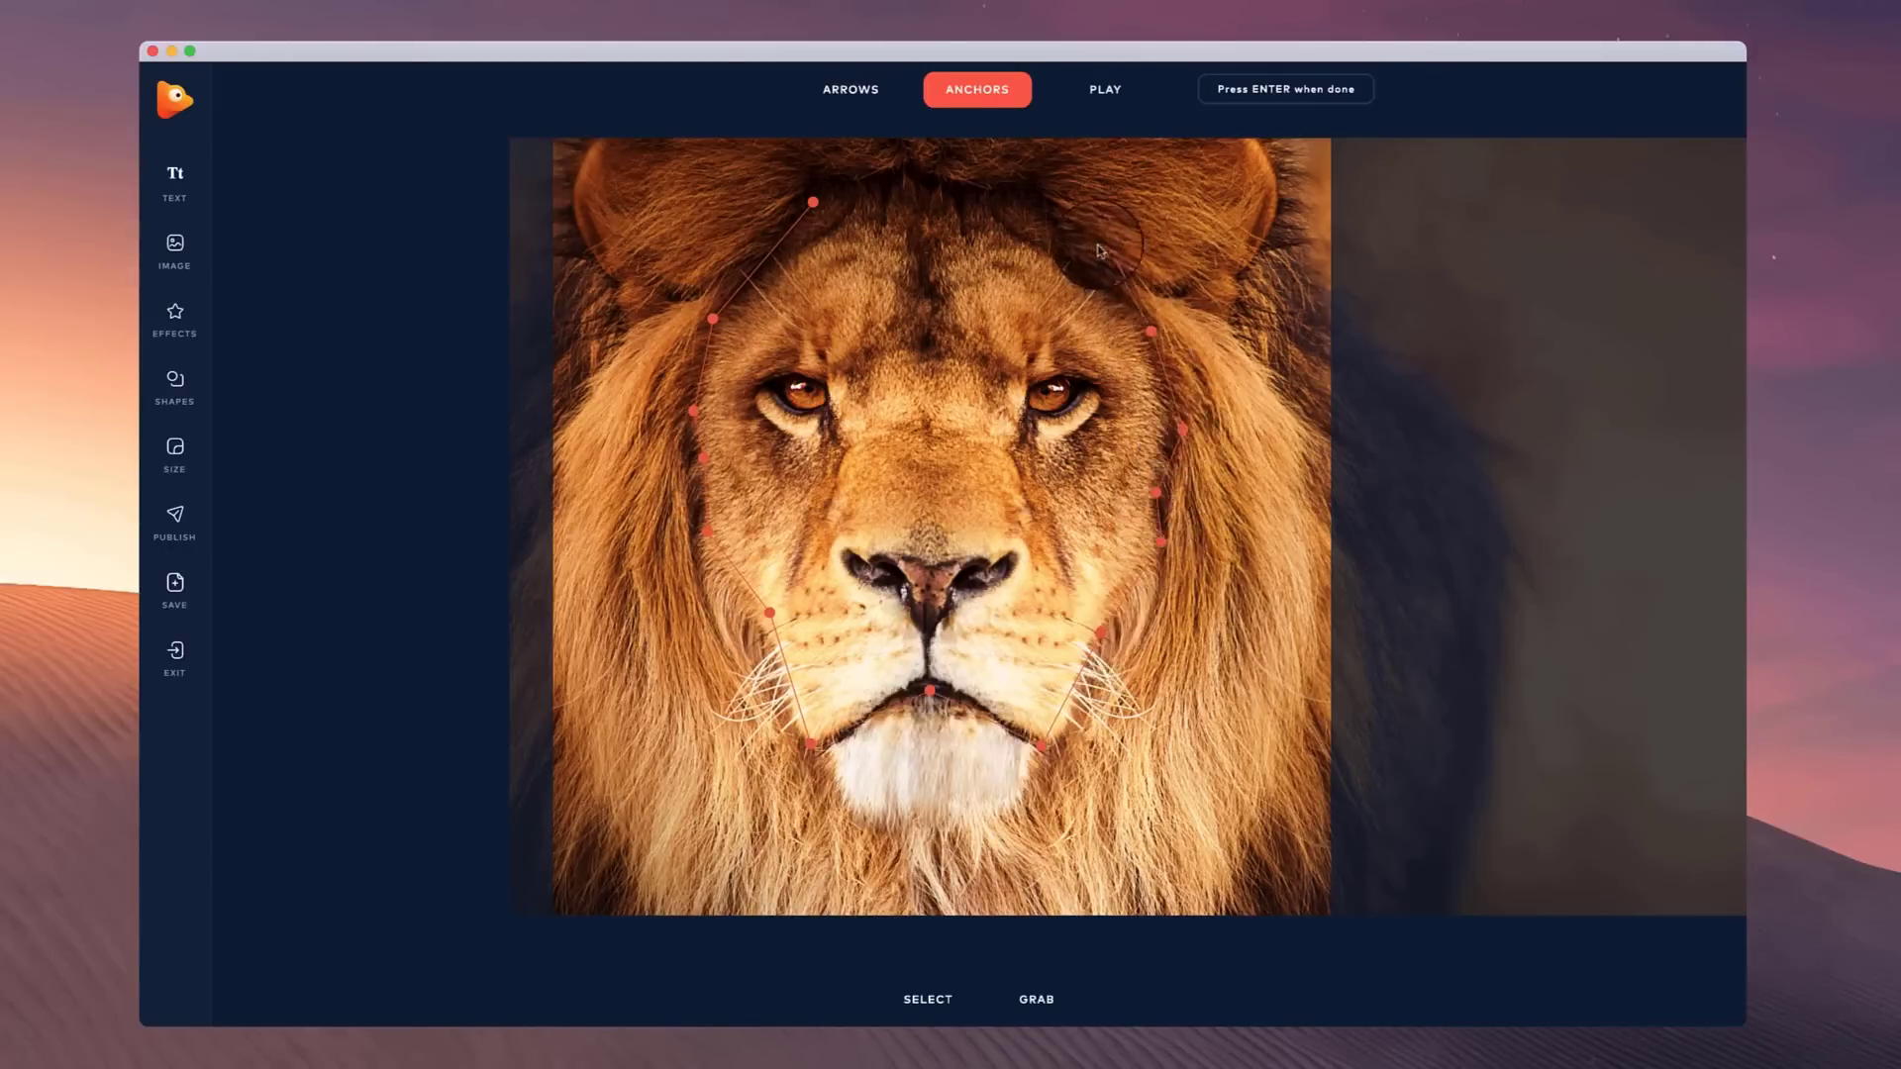
pyautogui.click(1088, 237)
pyautogui.click(1031, 194)
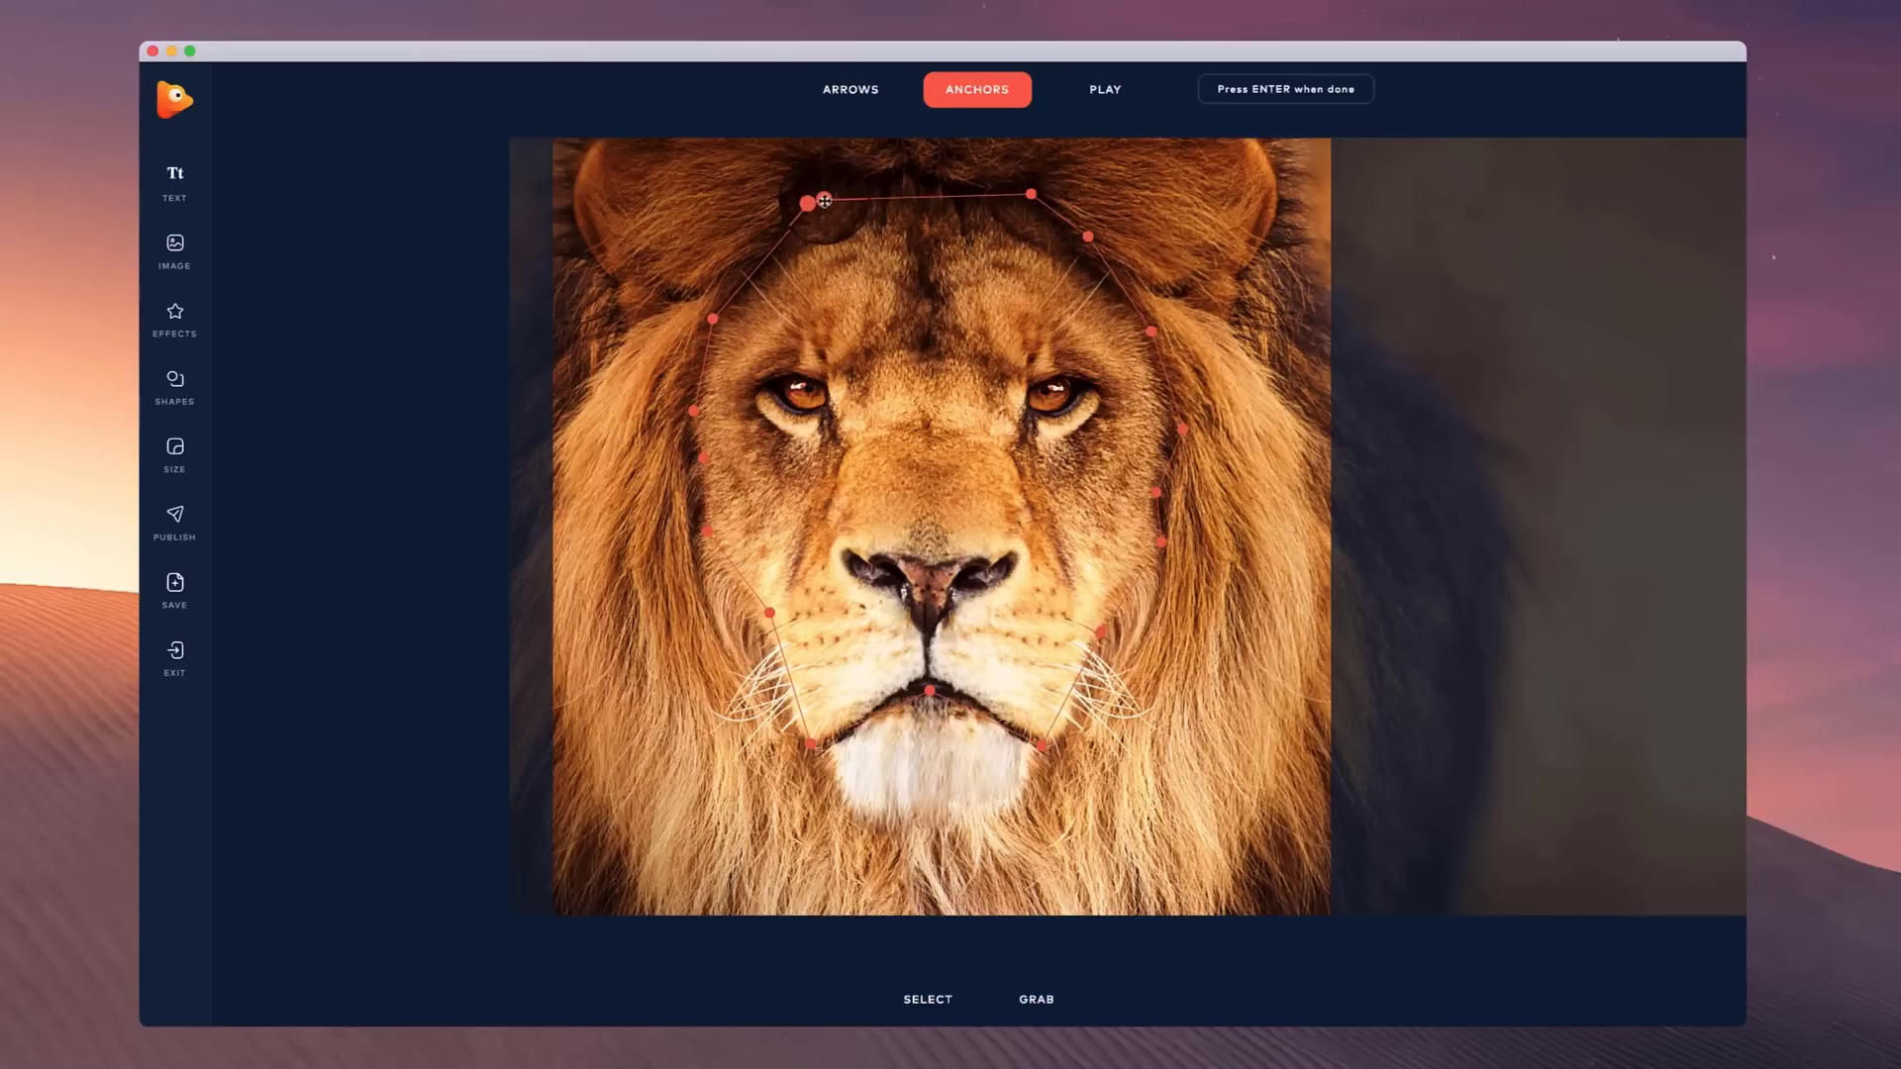
pyautogui.click(824, 201)
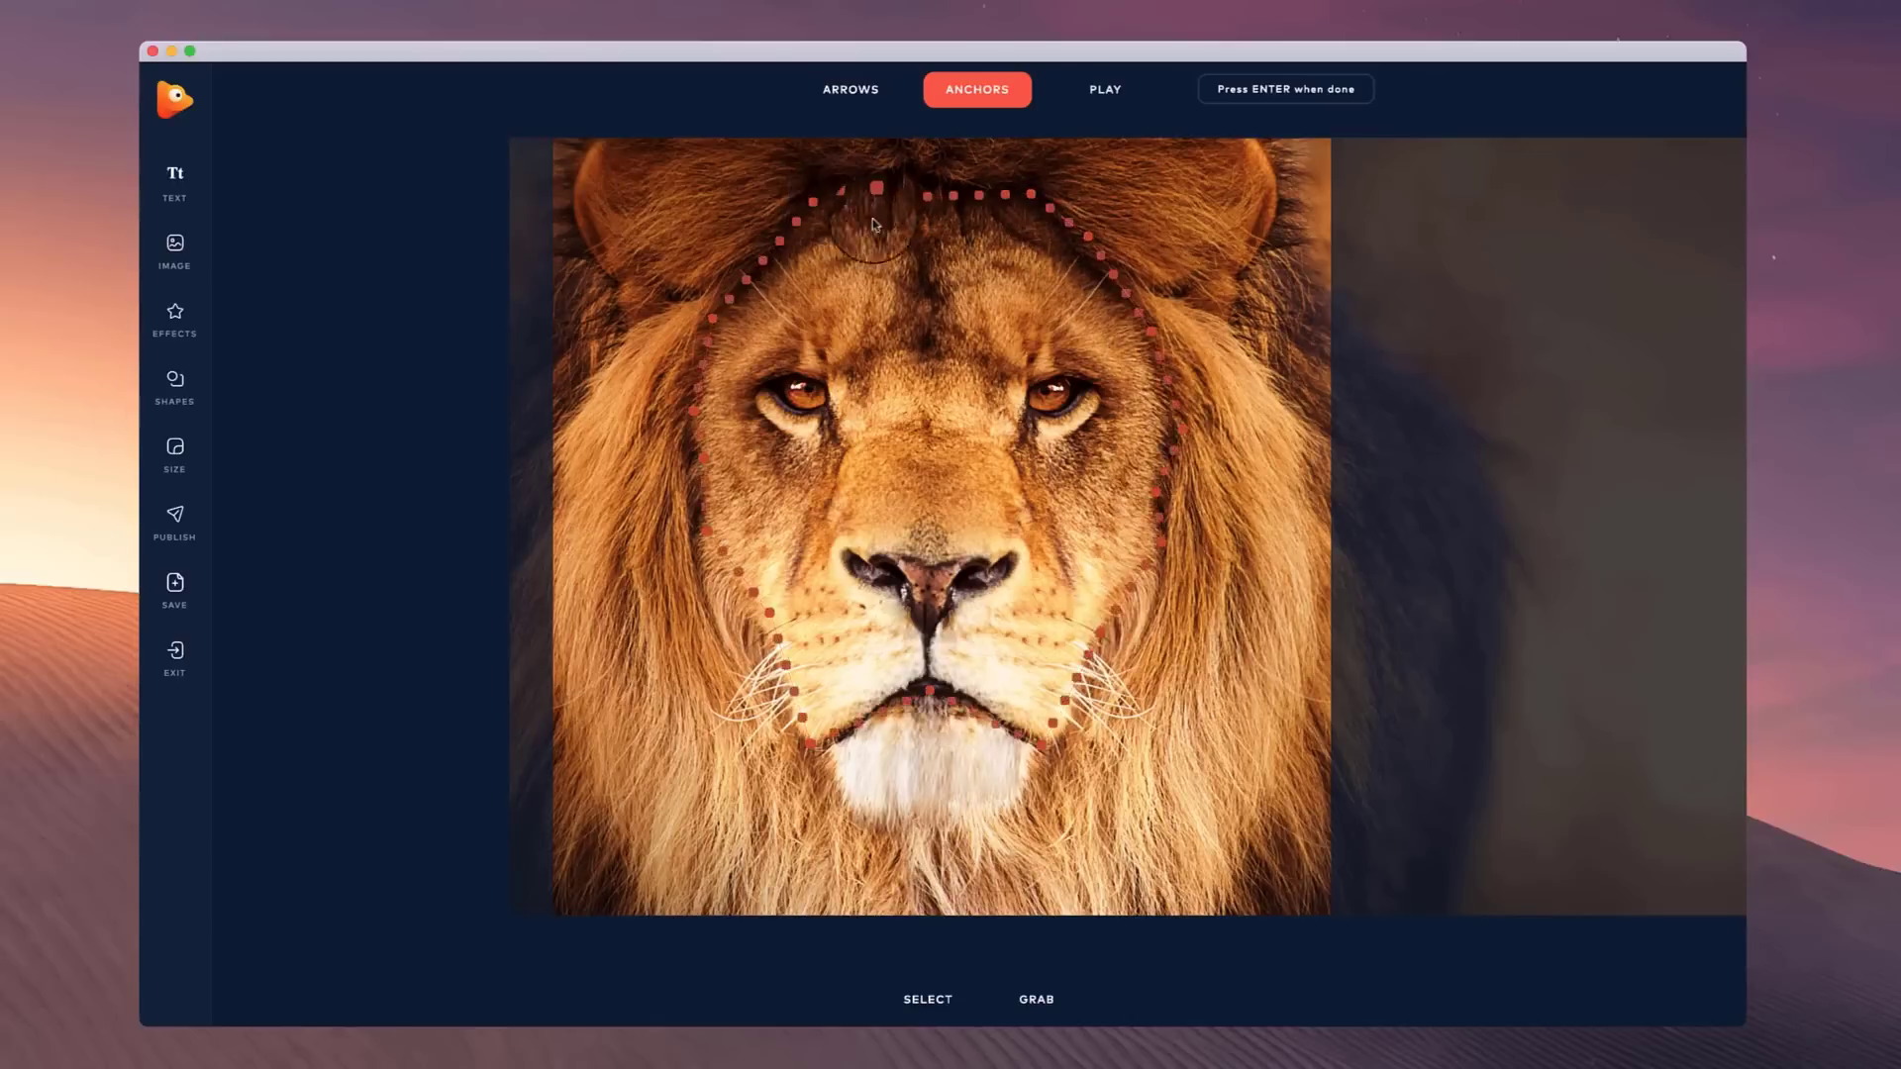
# - Trace a closed anchor path around the lion's eye on the left side of the photo
pyautogui.click(759, 386)
pyautogui.click(784, 367)
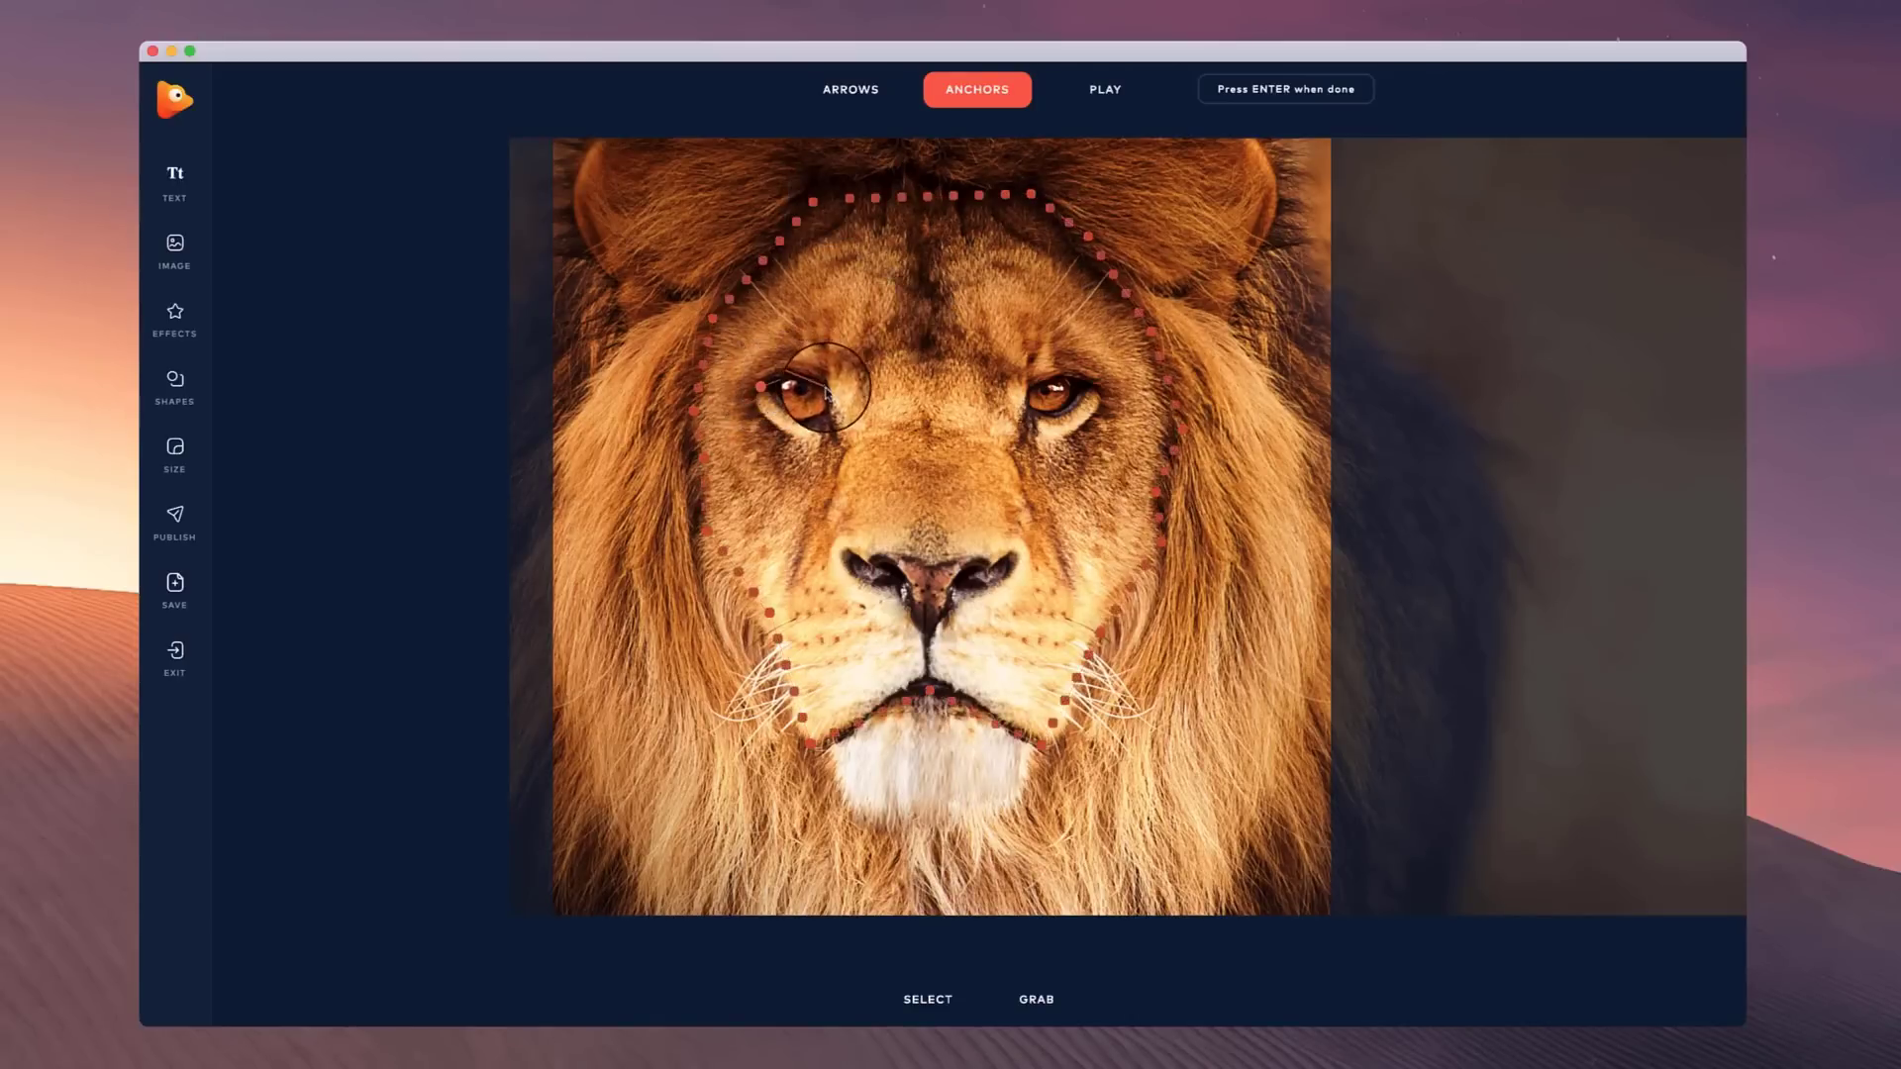
pyautogui.click(826, 387)
pyautogui.click(831, 407)
pyautogui.click(822, 419)
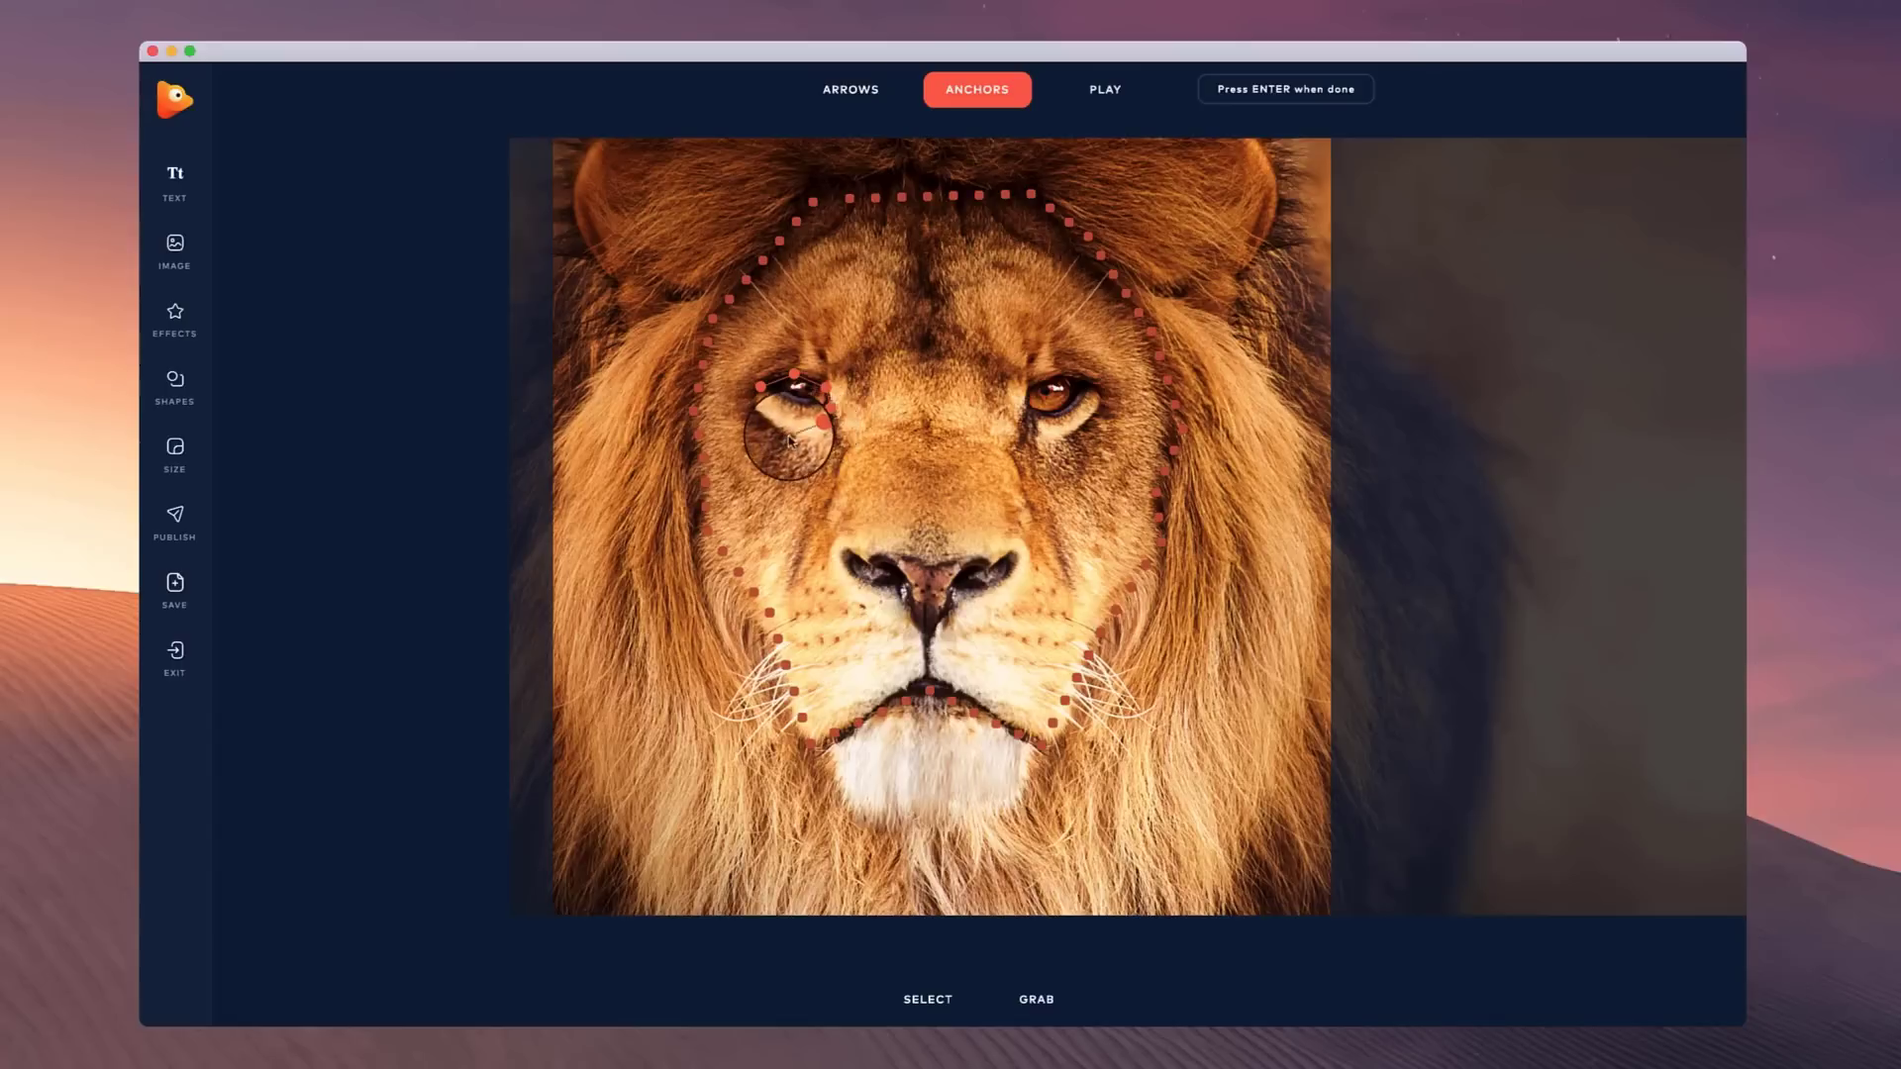
pyautogui.click(781, 428)
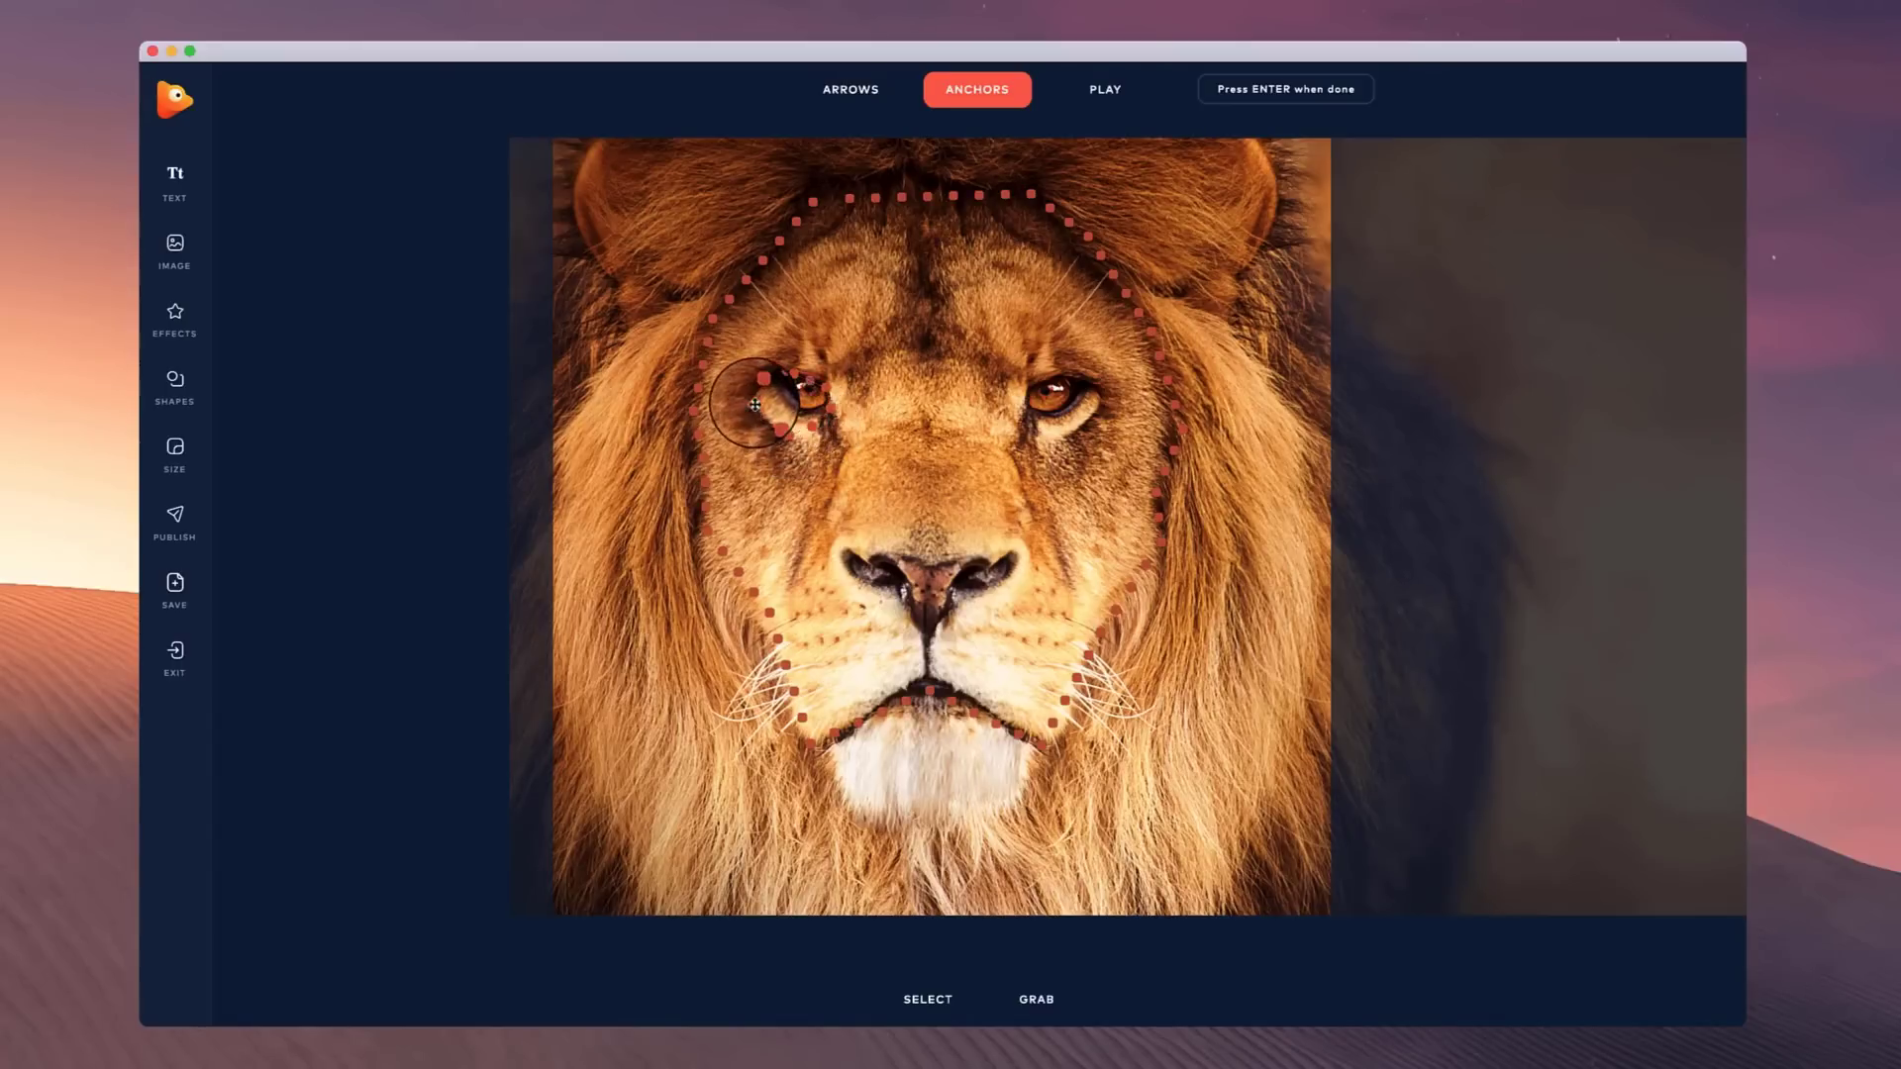
pyautogui.click(759, 388)
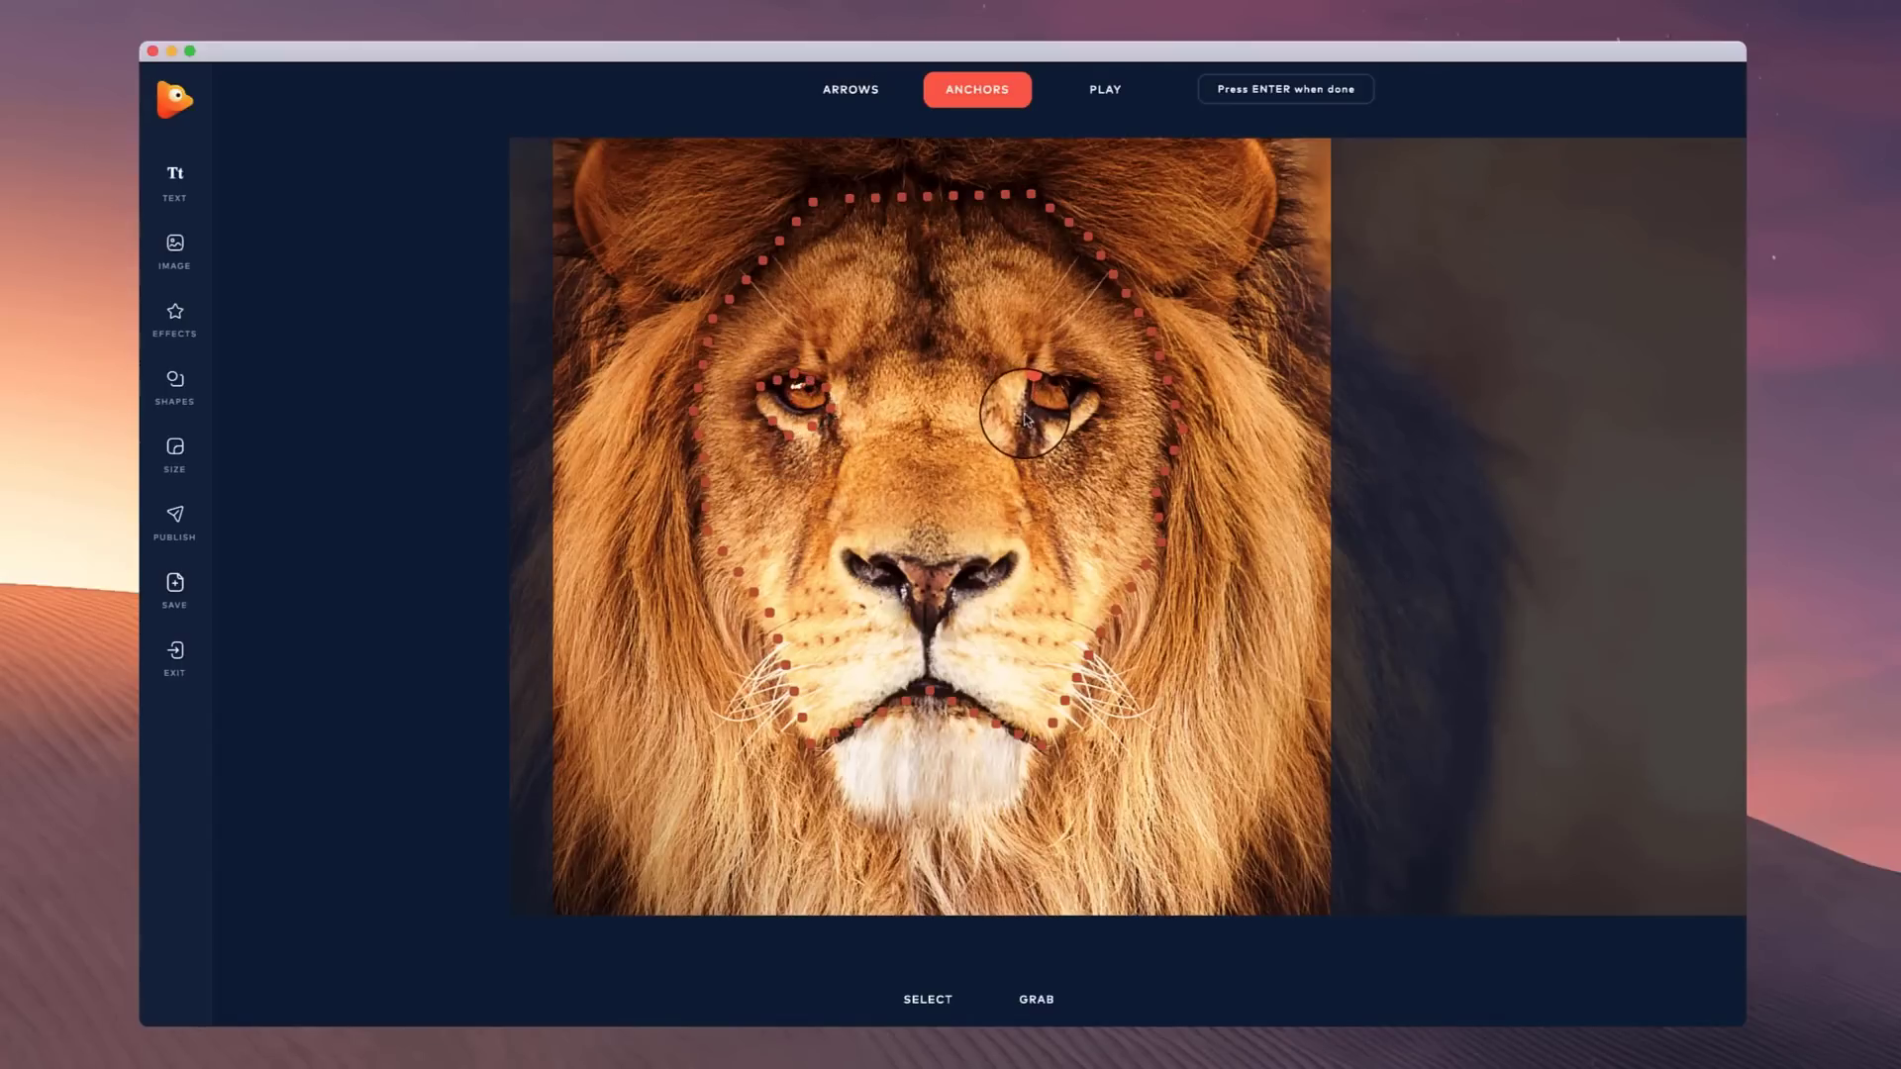
# - Trace a closed anchor path around the lion's eye on the right side of the photo
pyautogui.click(1025, 413)
pyautogui.click(1035, 432)
pyautogui.click(1067, 435)
pyautogui.click(1104, 427)
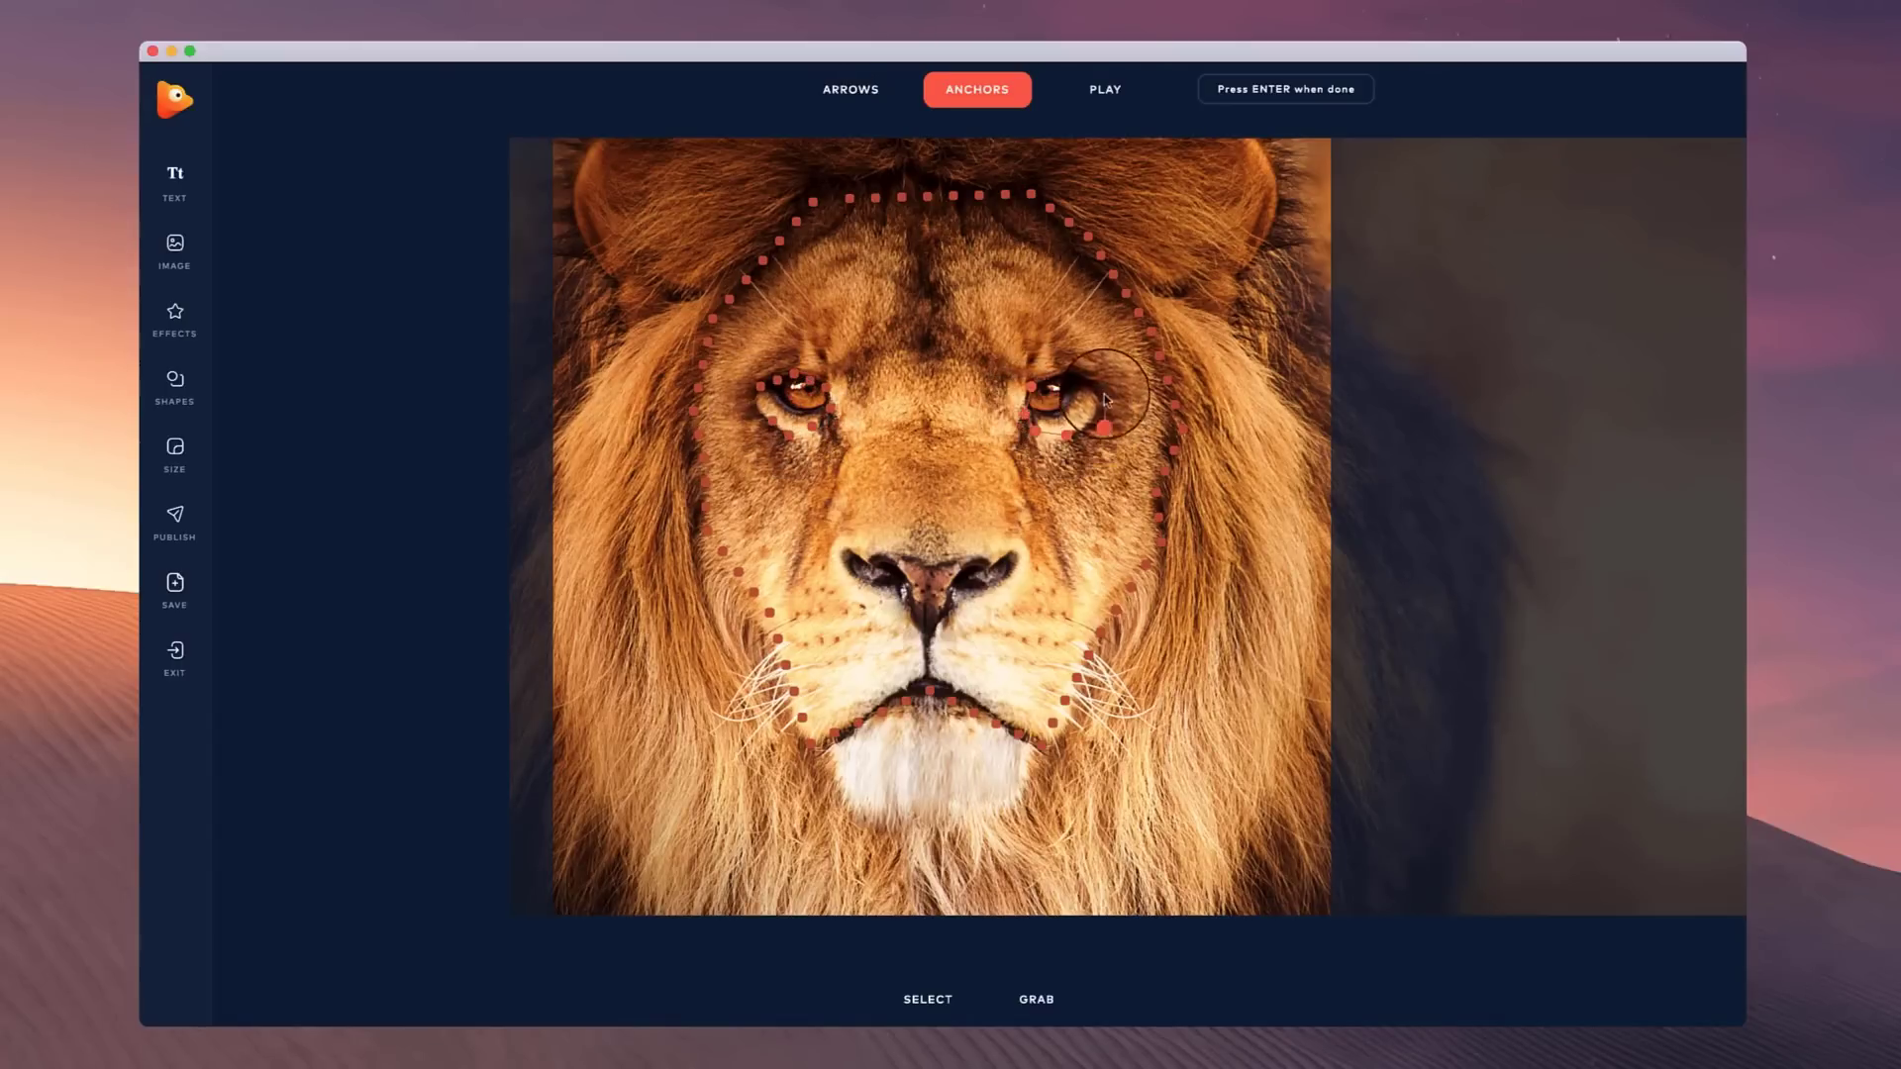
pyautogui.click(1104, 395)
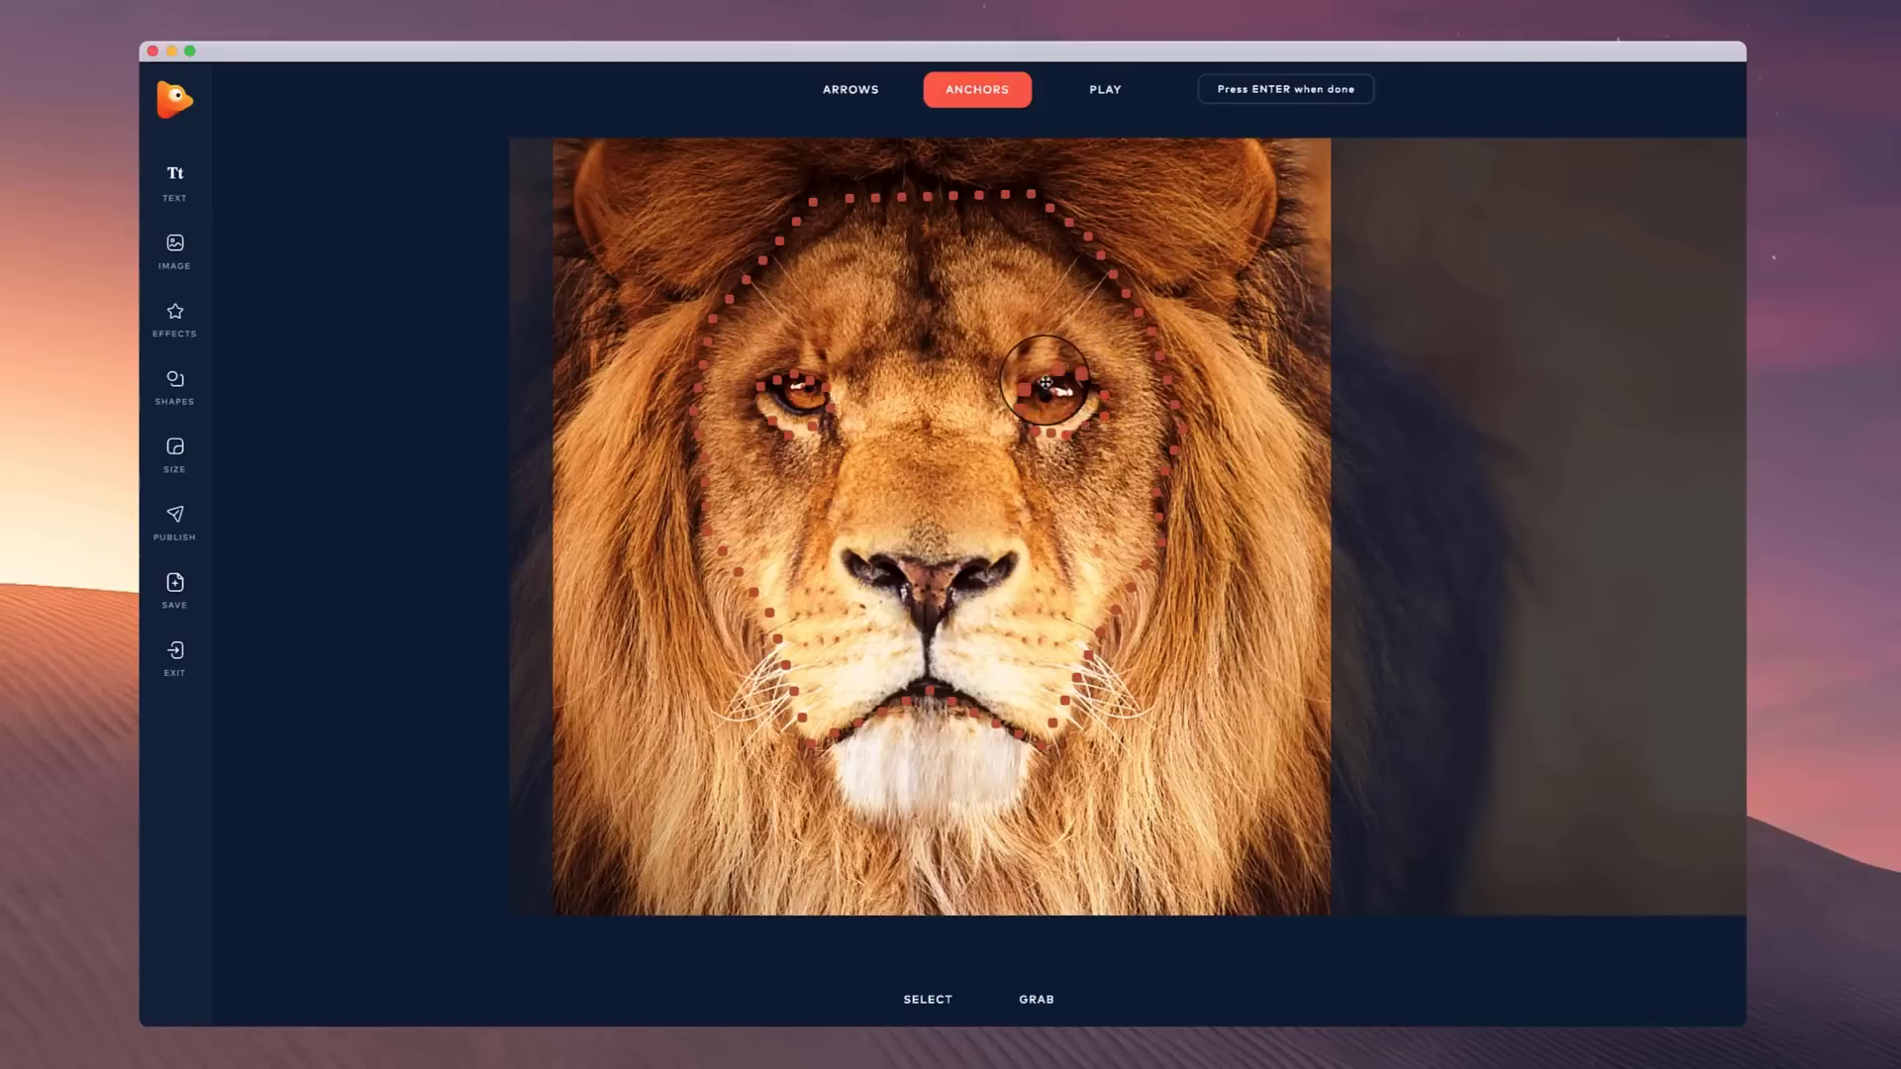
pyautogui.click(1047, 382)
# - Trace a closed anchor path around the lion's nose, running down to the centre of the mouth and back
pyautogui.click(844, 547)
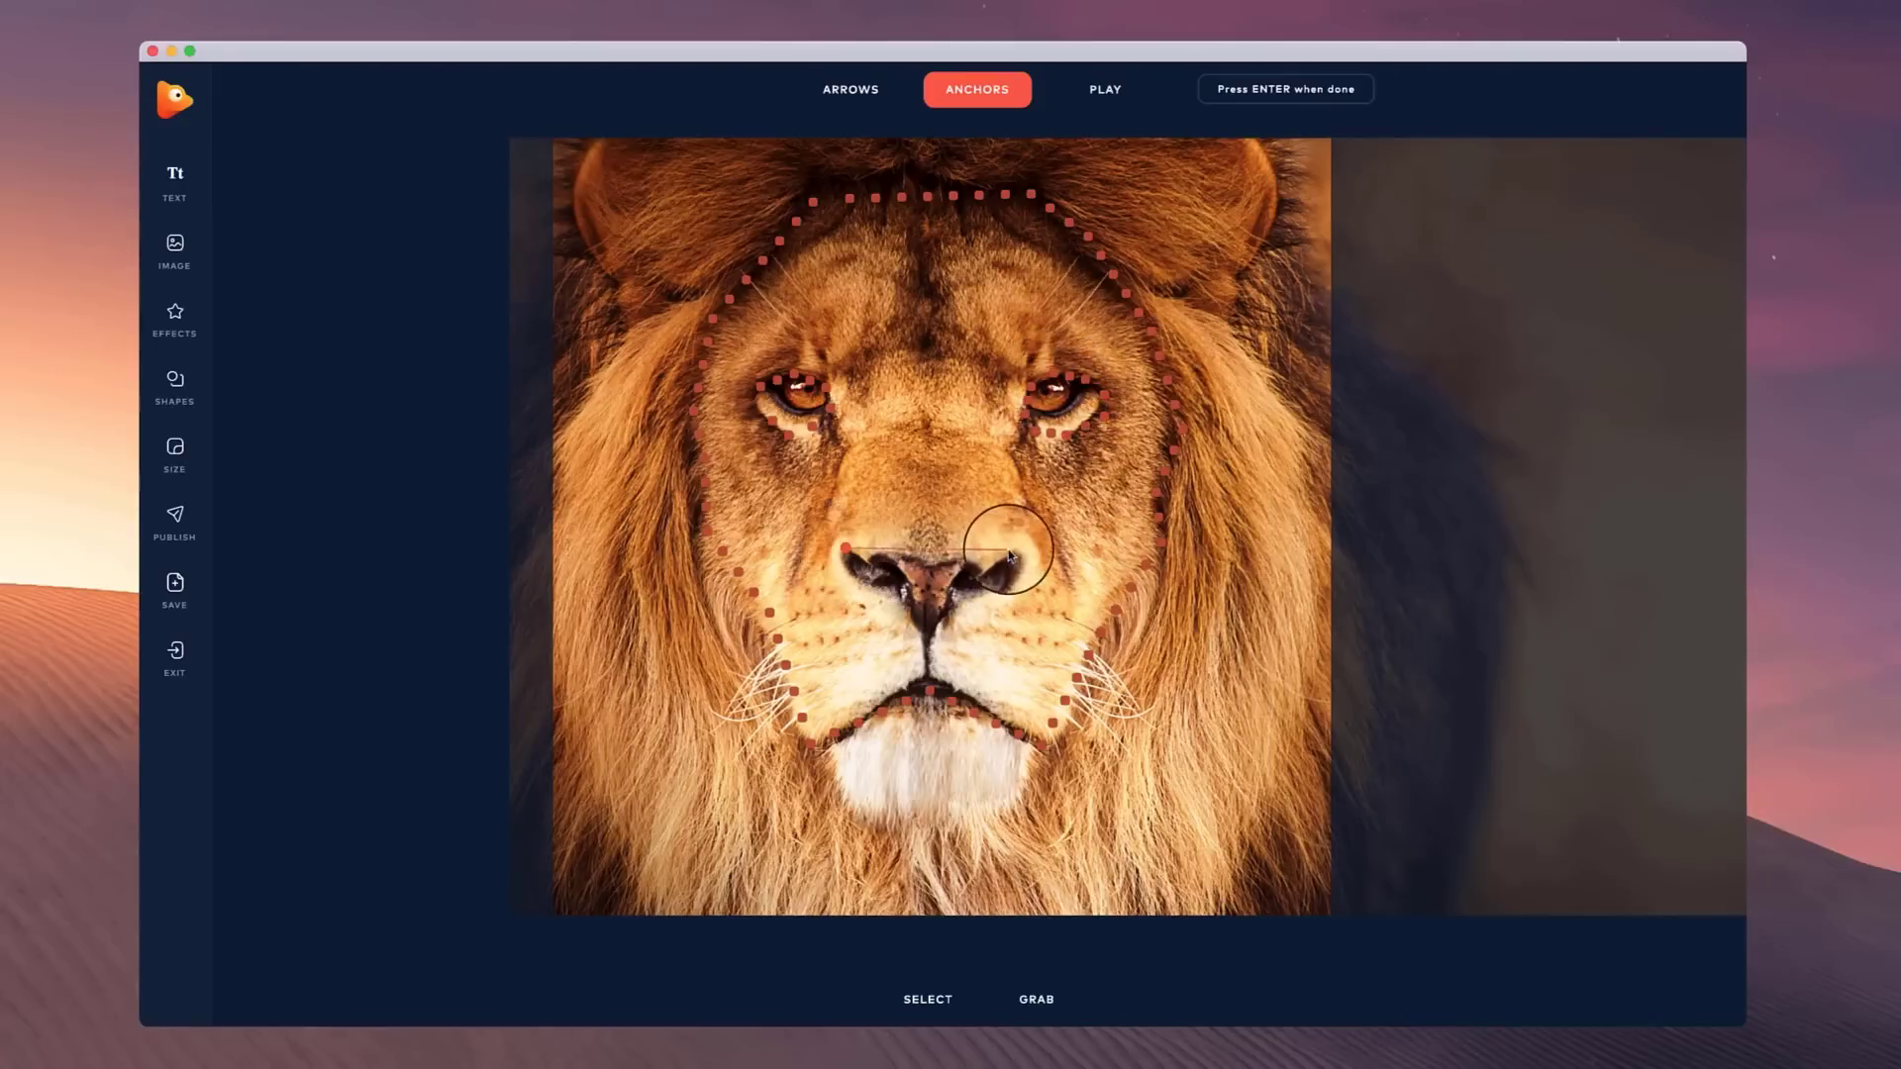
pyautogui.click(1015, 549)
pyautogui.click(1018, 573)
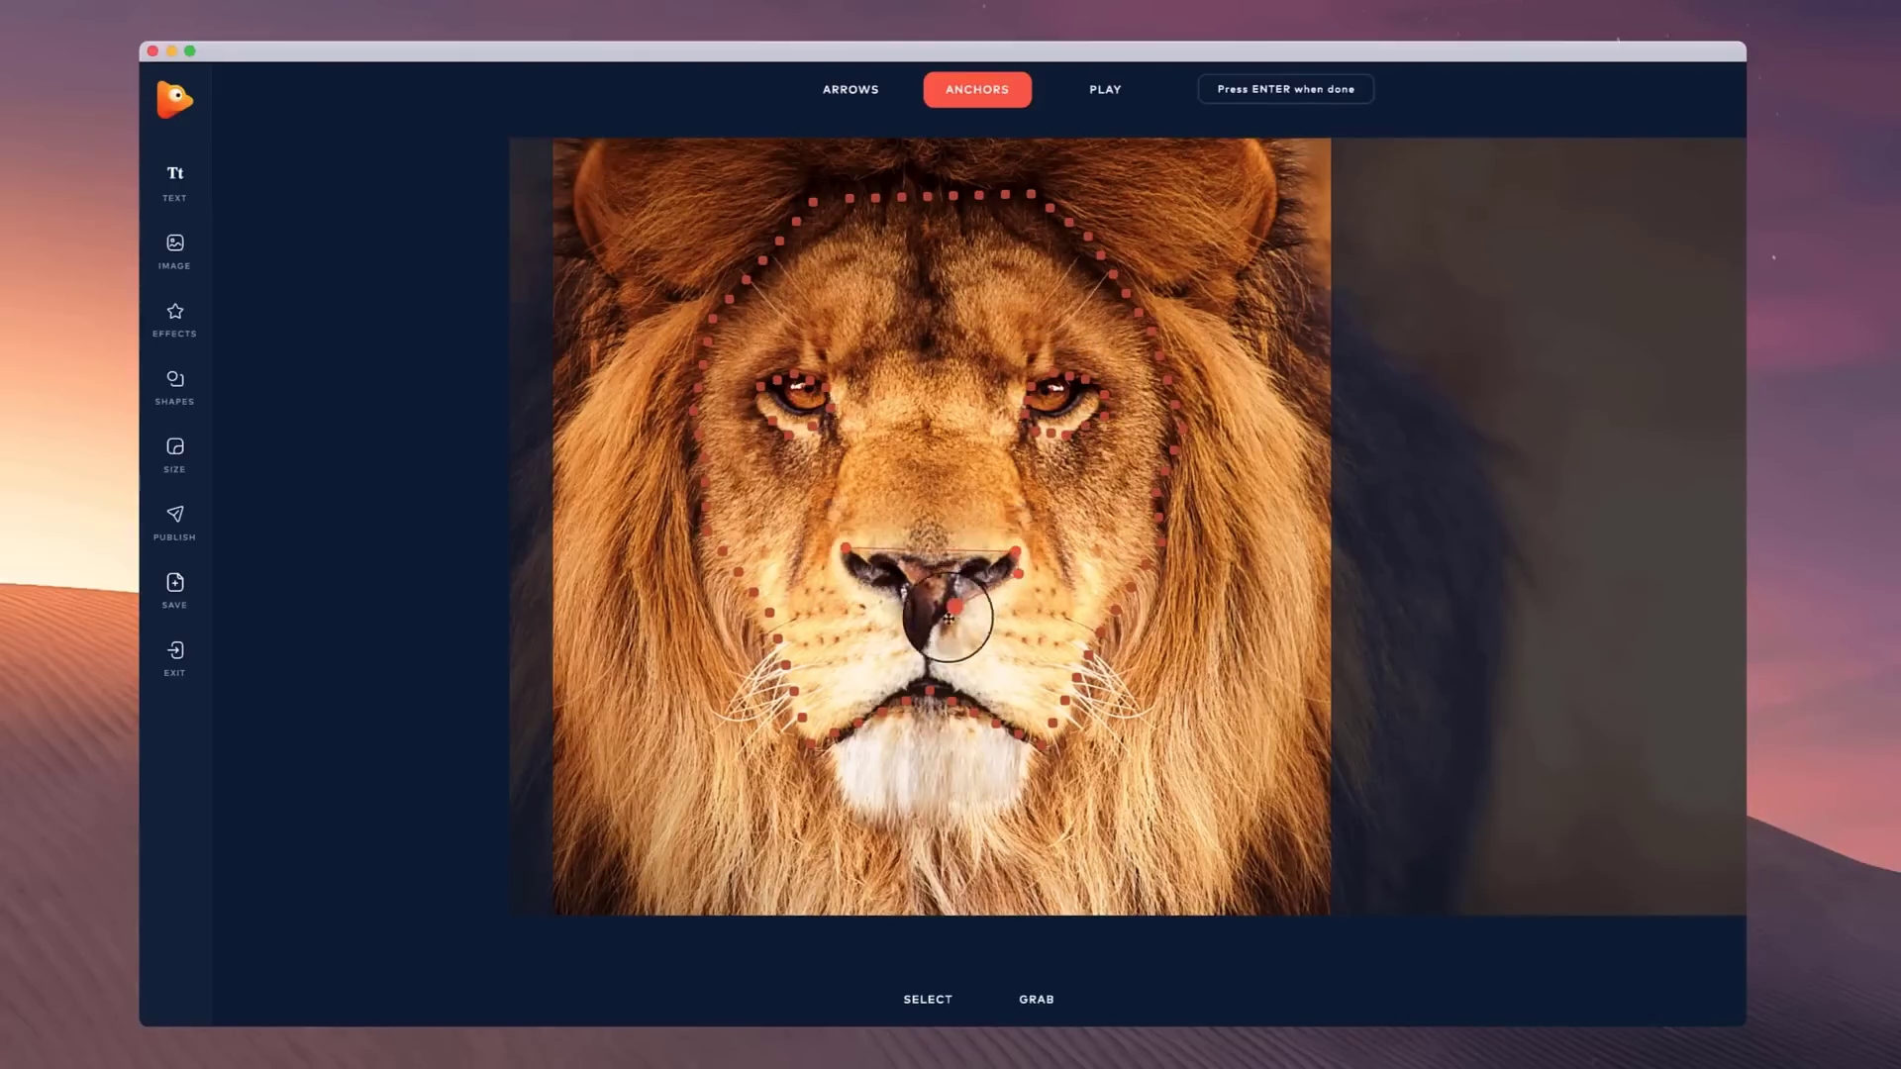
pyautogui.click(932, 676)
pyautogui.click(919, 620)
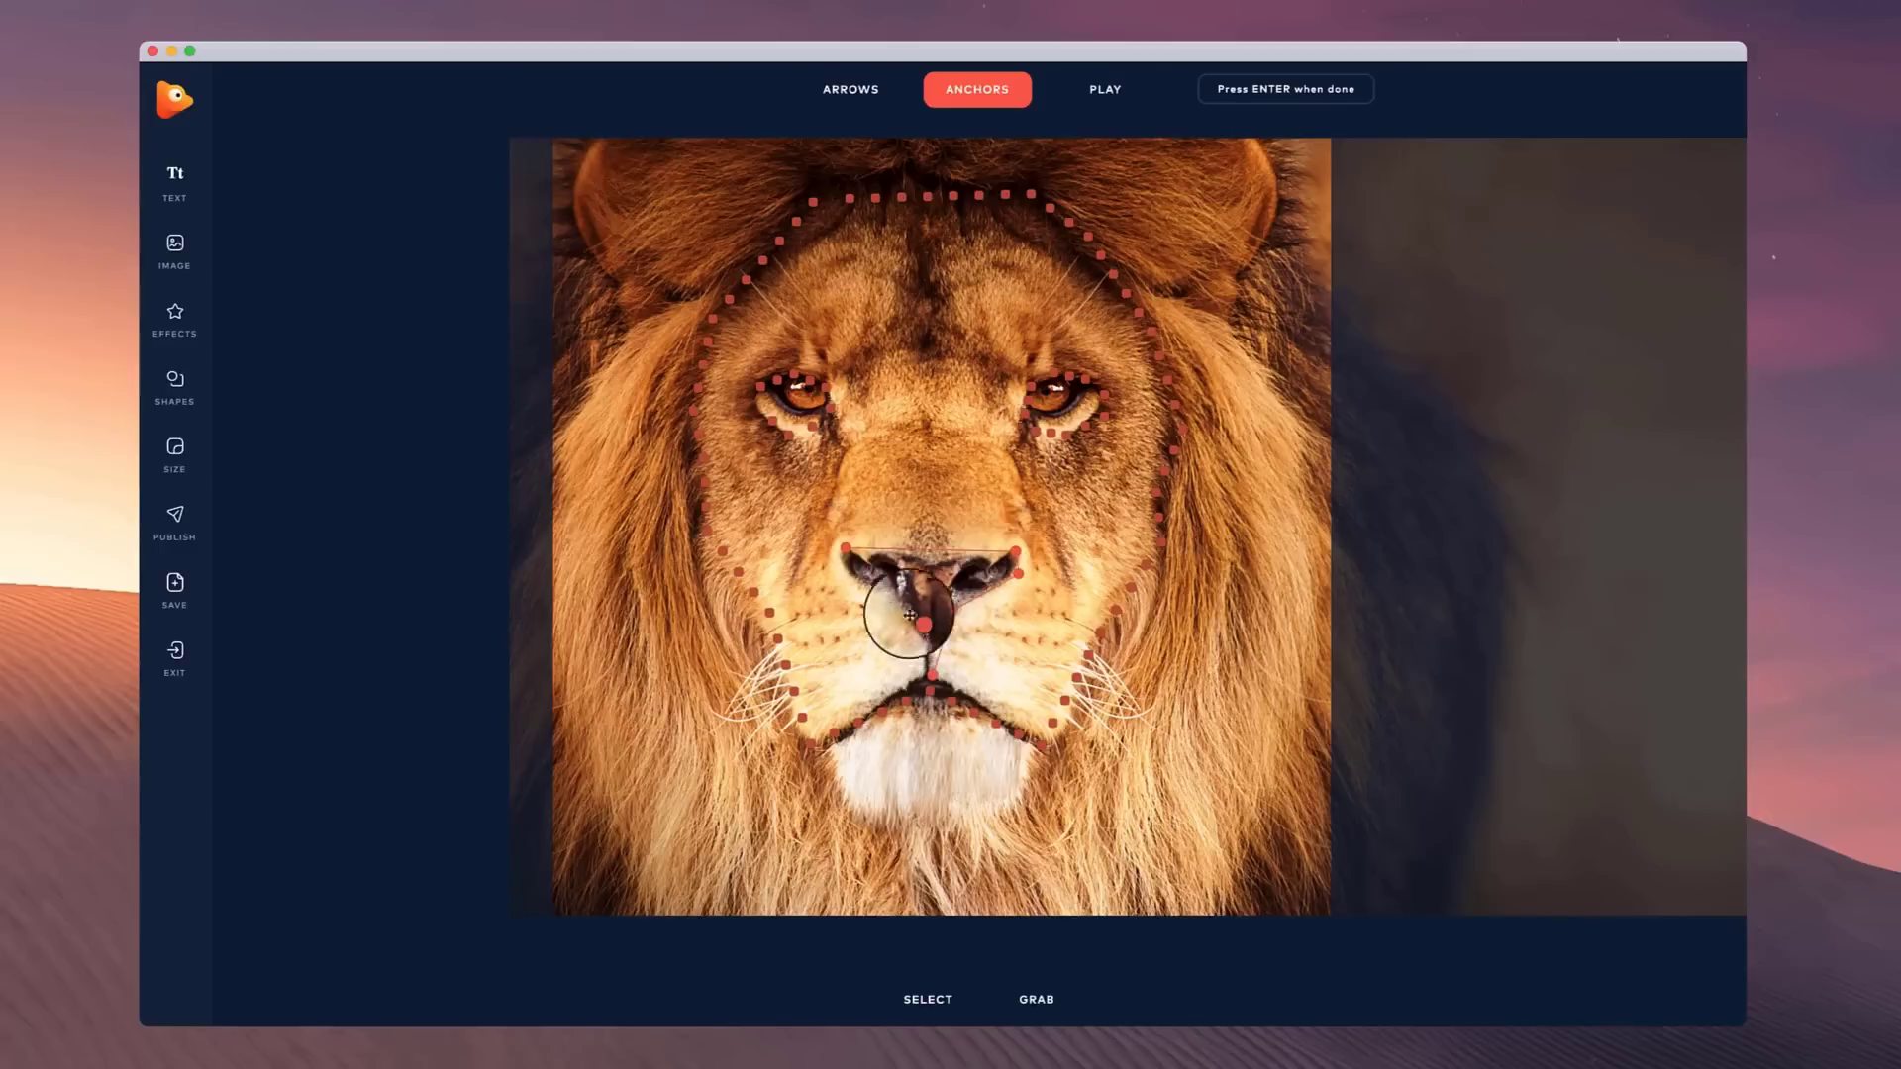
pyautogui.click(845, 551)
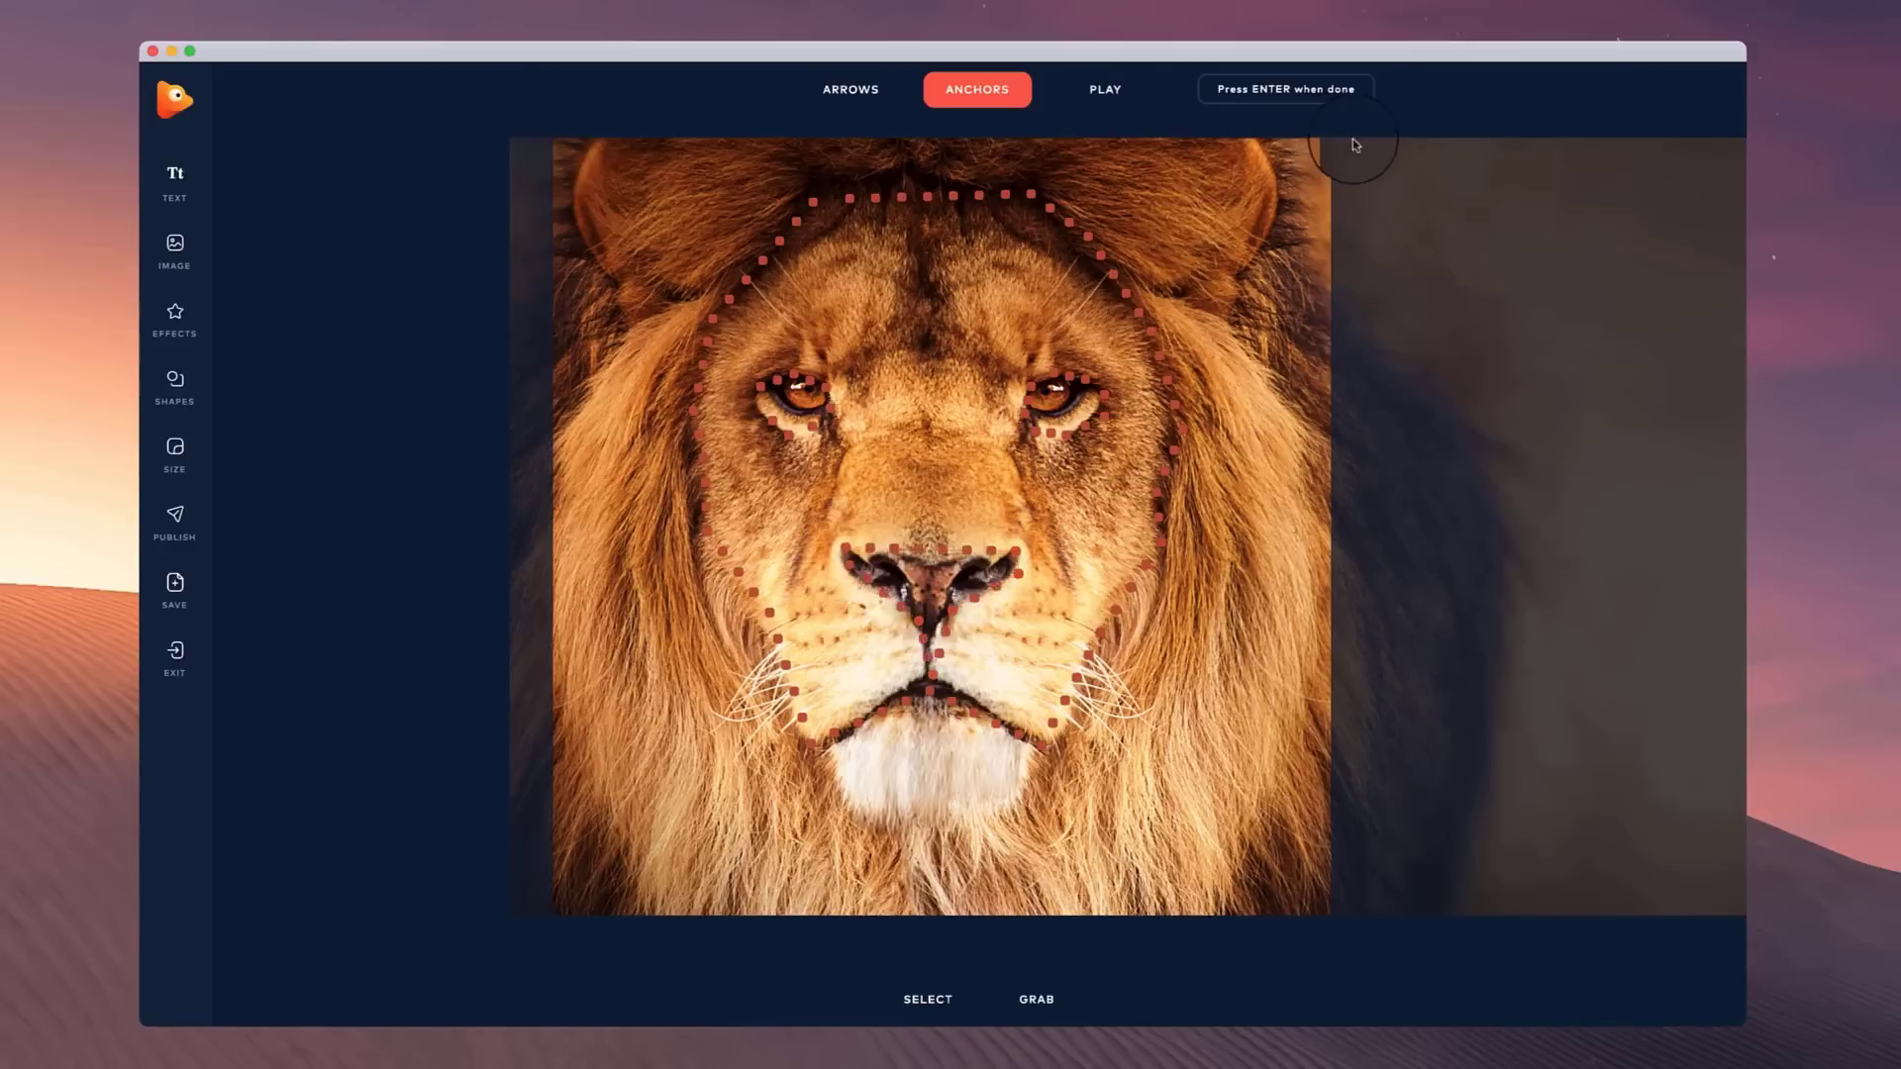
# - Add an anchor path along the outer edge of each of the lion's ears
pyautogui.click(1277, 182)
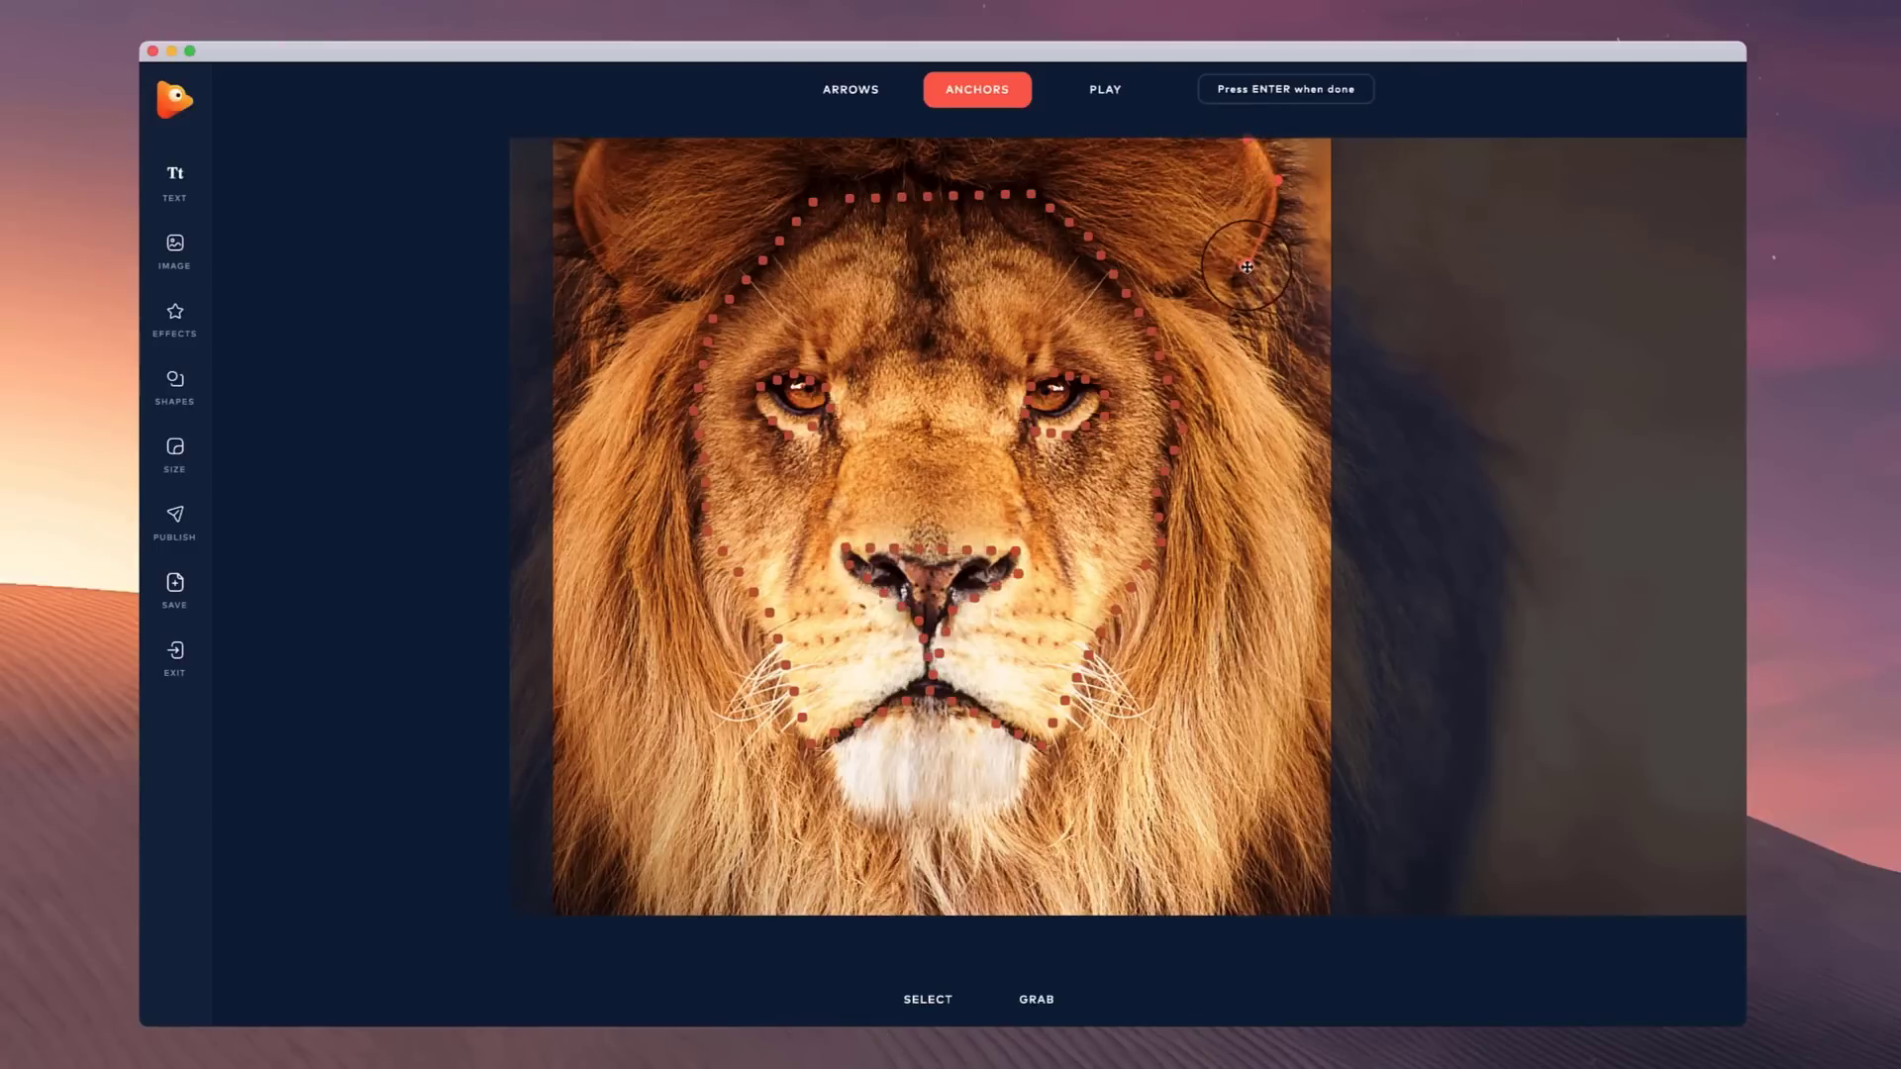
pyautogui.click(1252, 250)
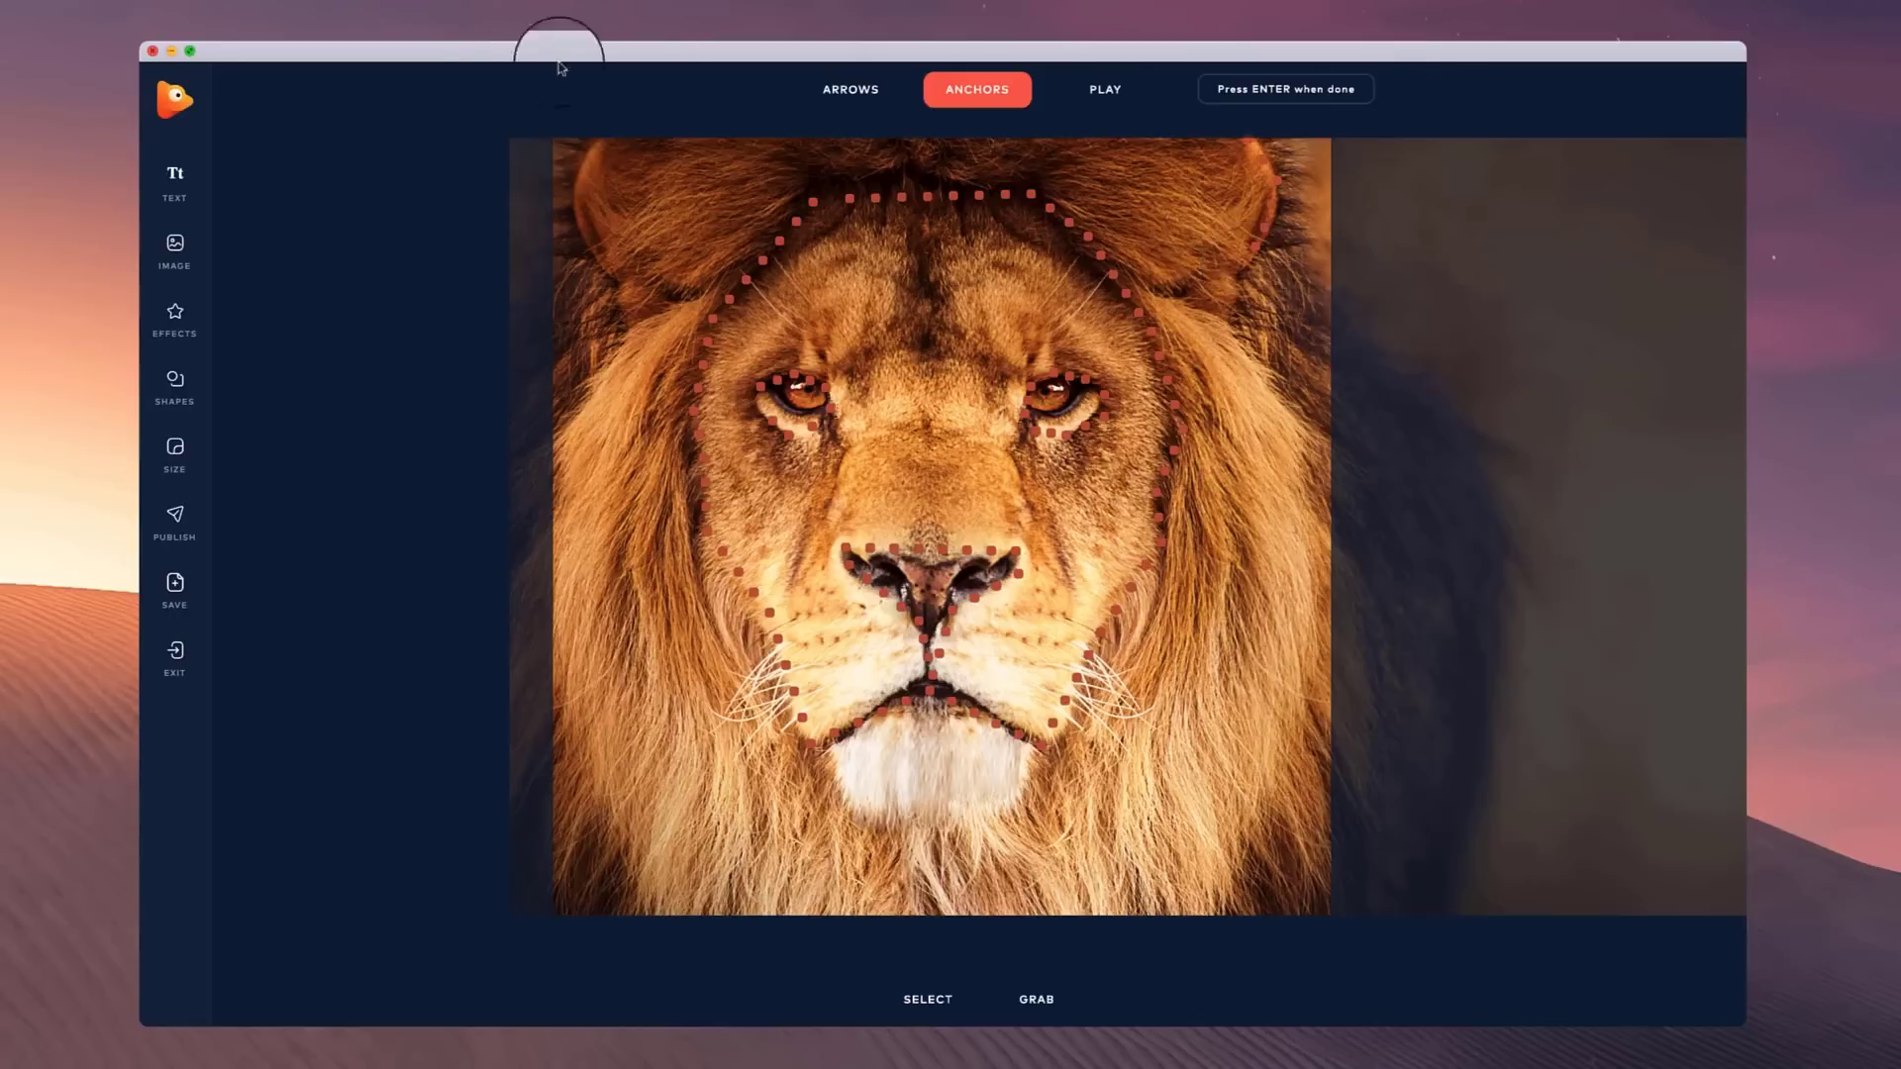
pyautogui.click(580, 188)
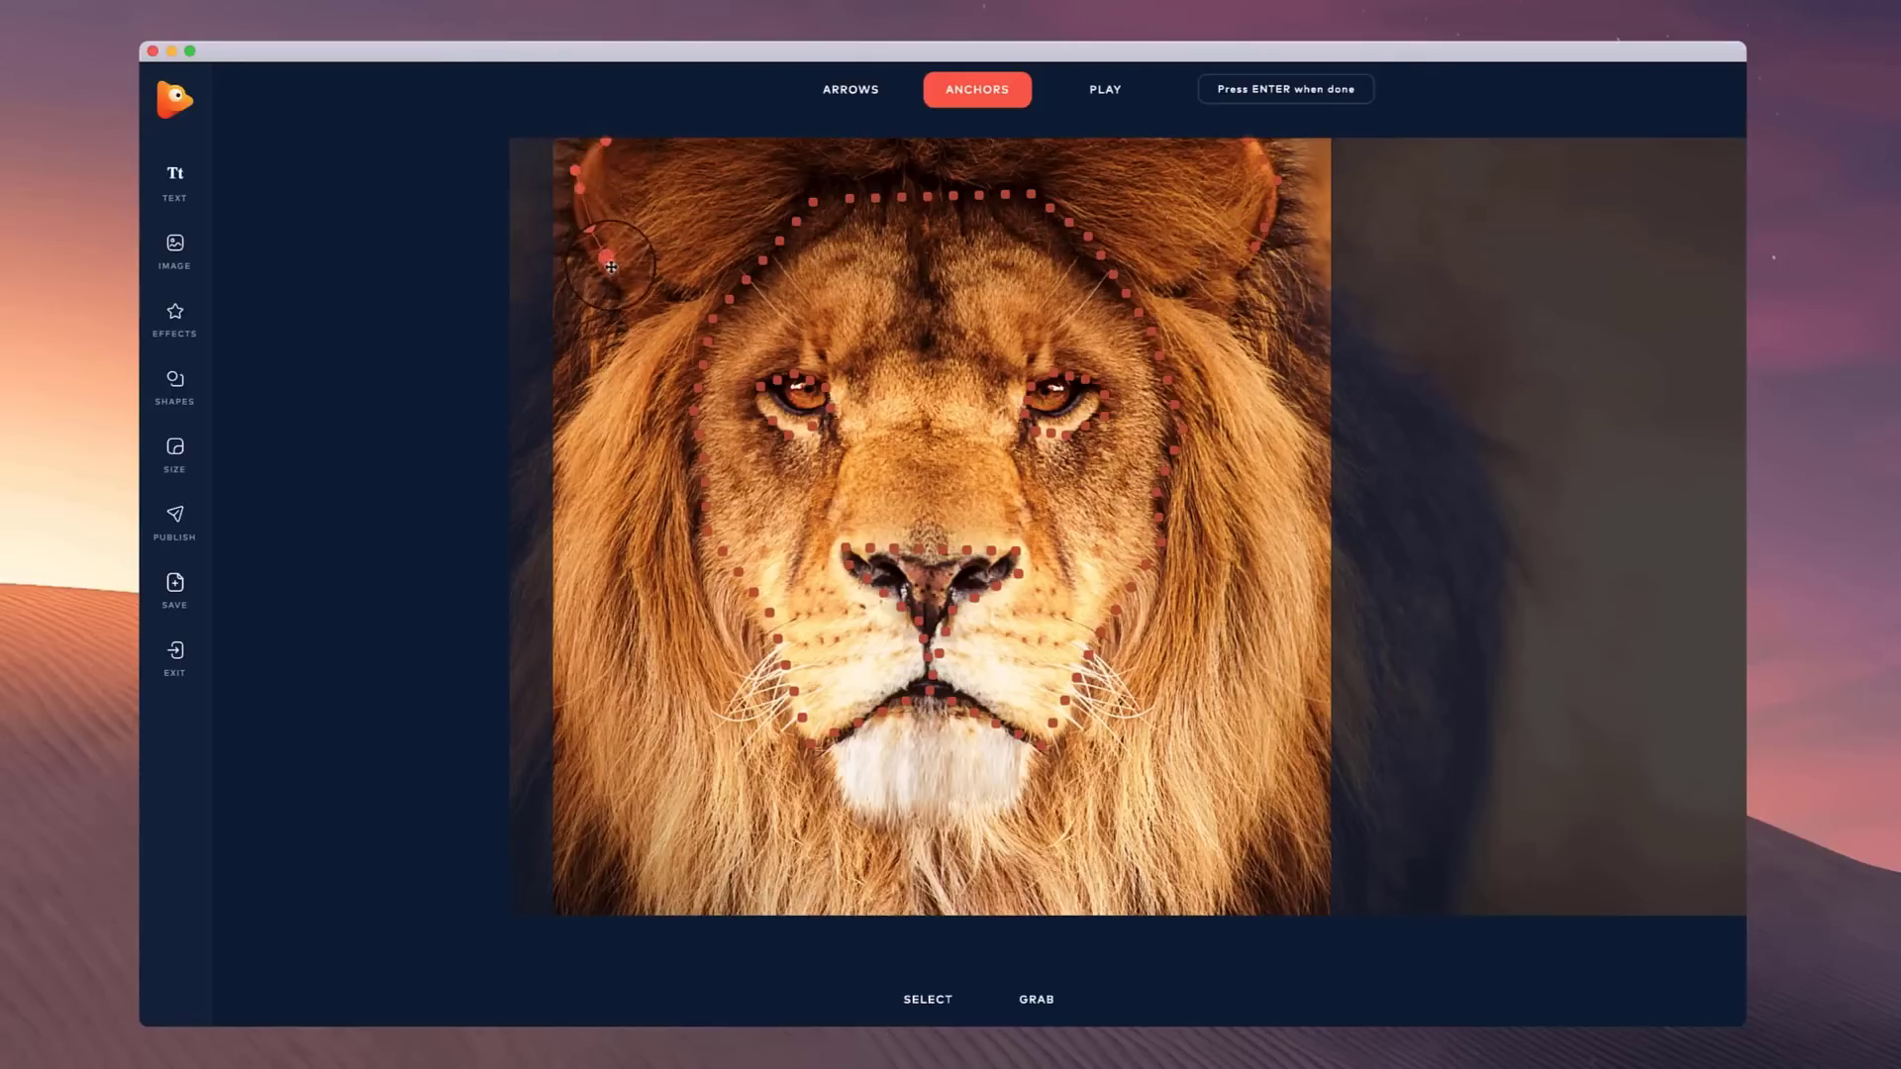
pyautogui.click(610, 265)
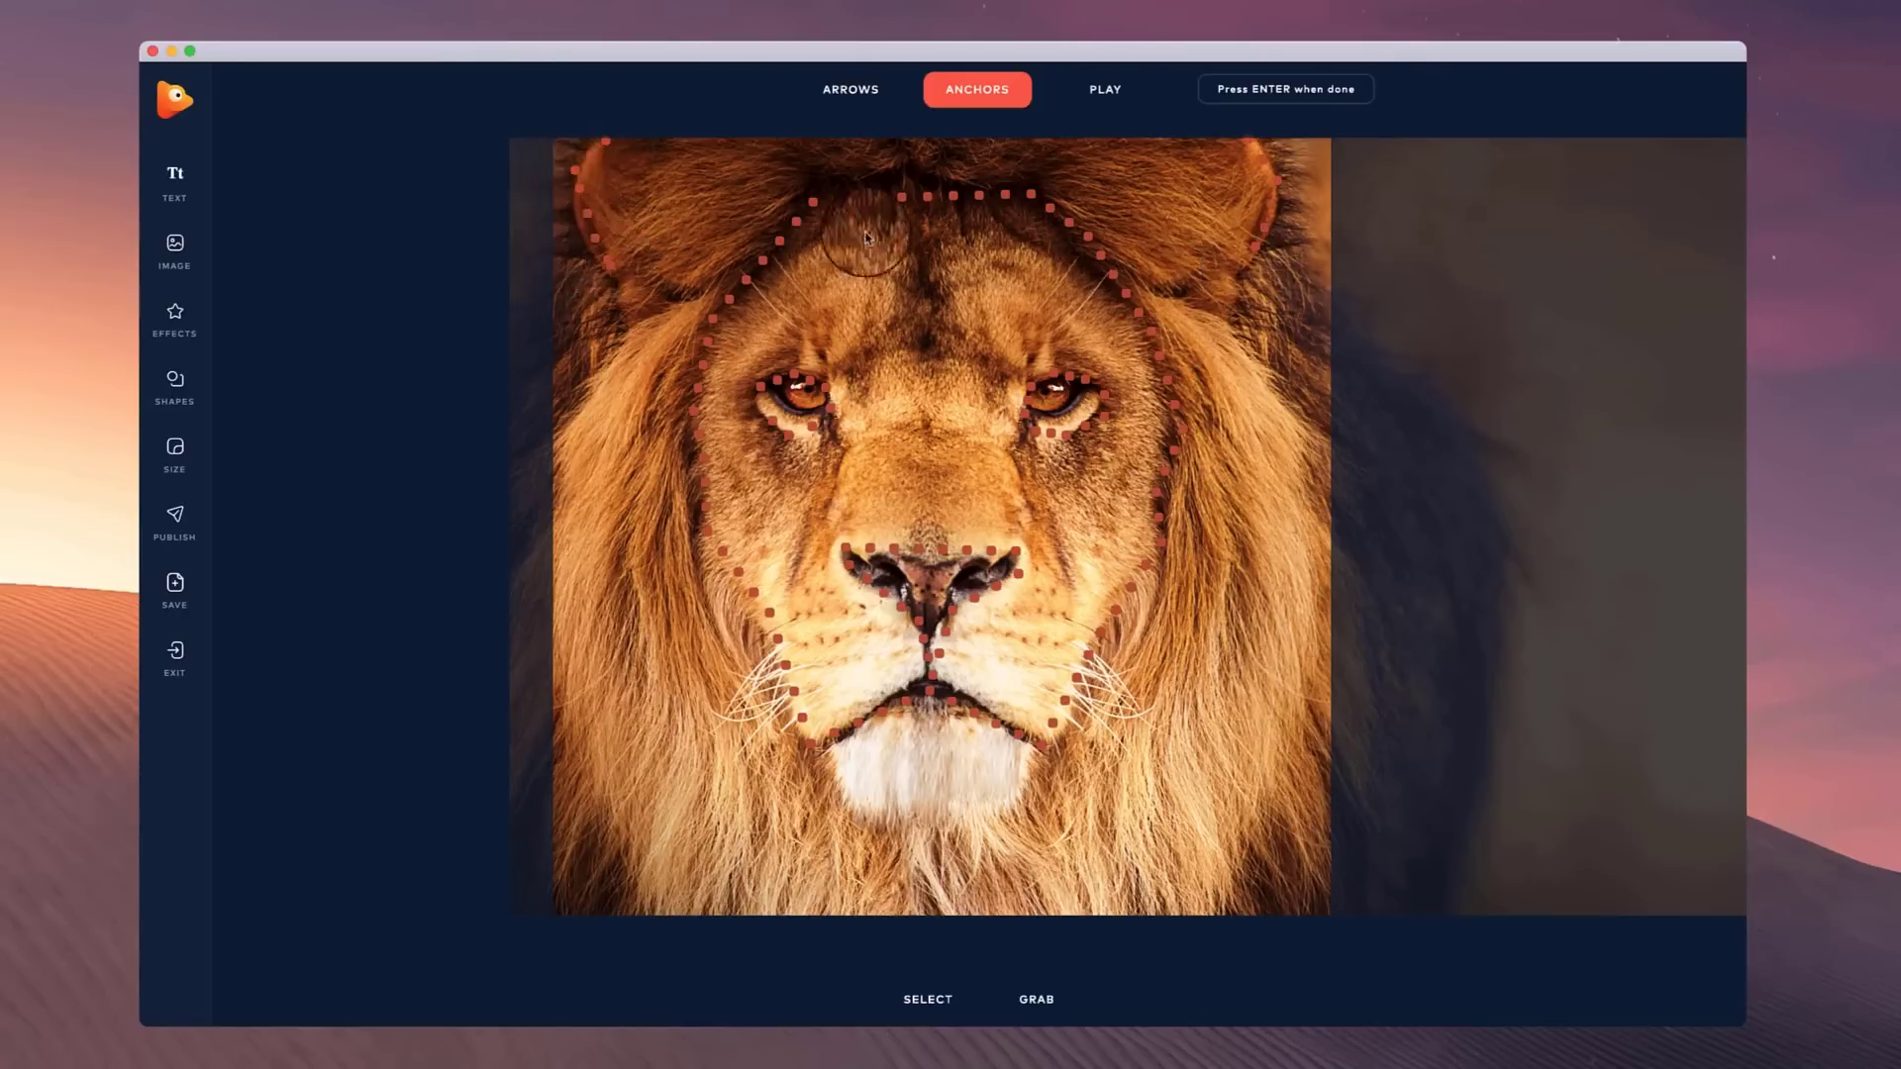
# - Draw four path arrows flowing down the mane on the left side of the lion's face
pyautogui.click(880, 75)
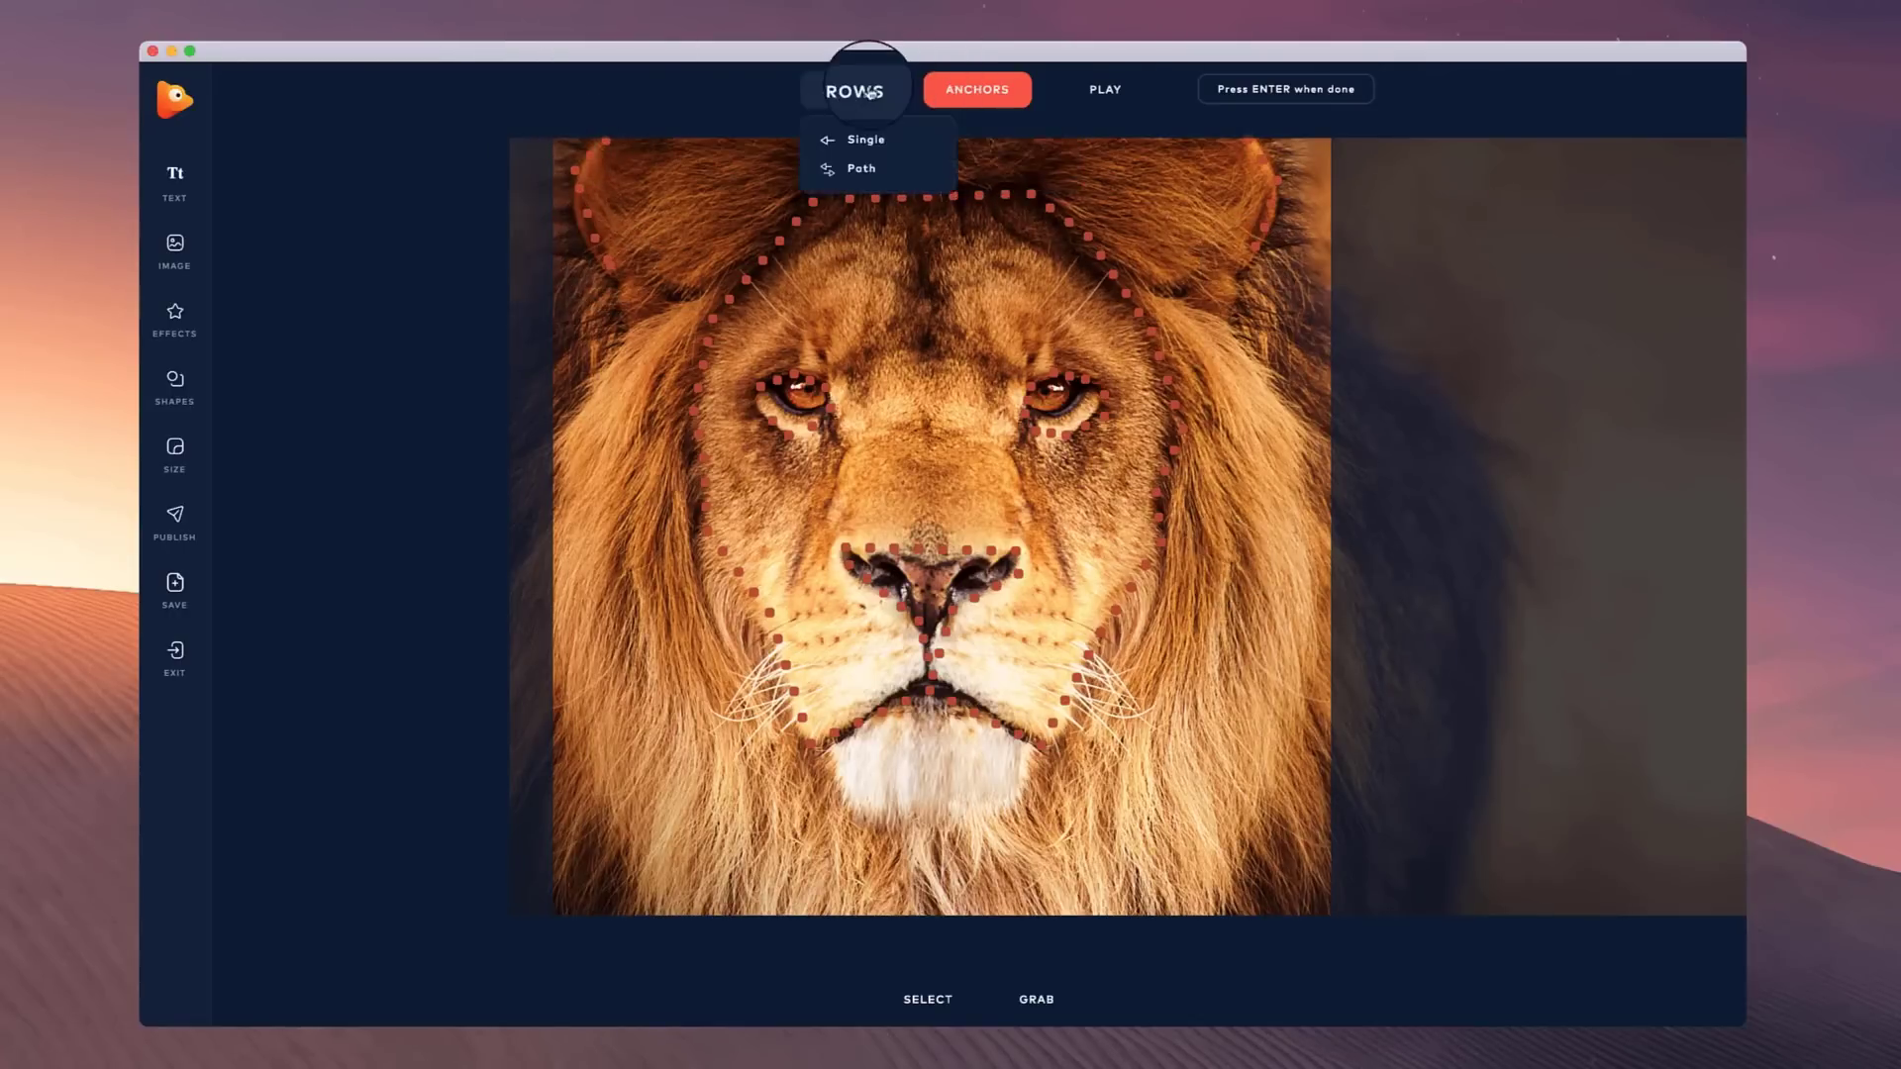
pyautogui.click(878, 171)
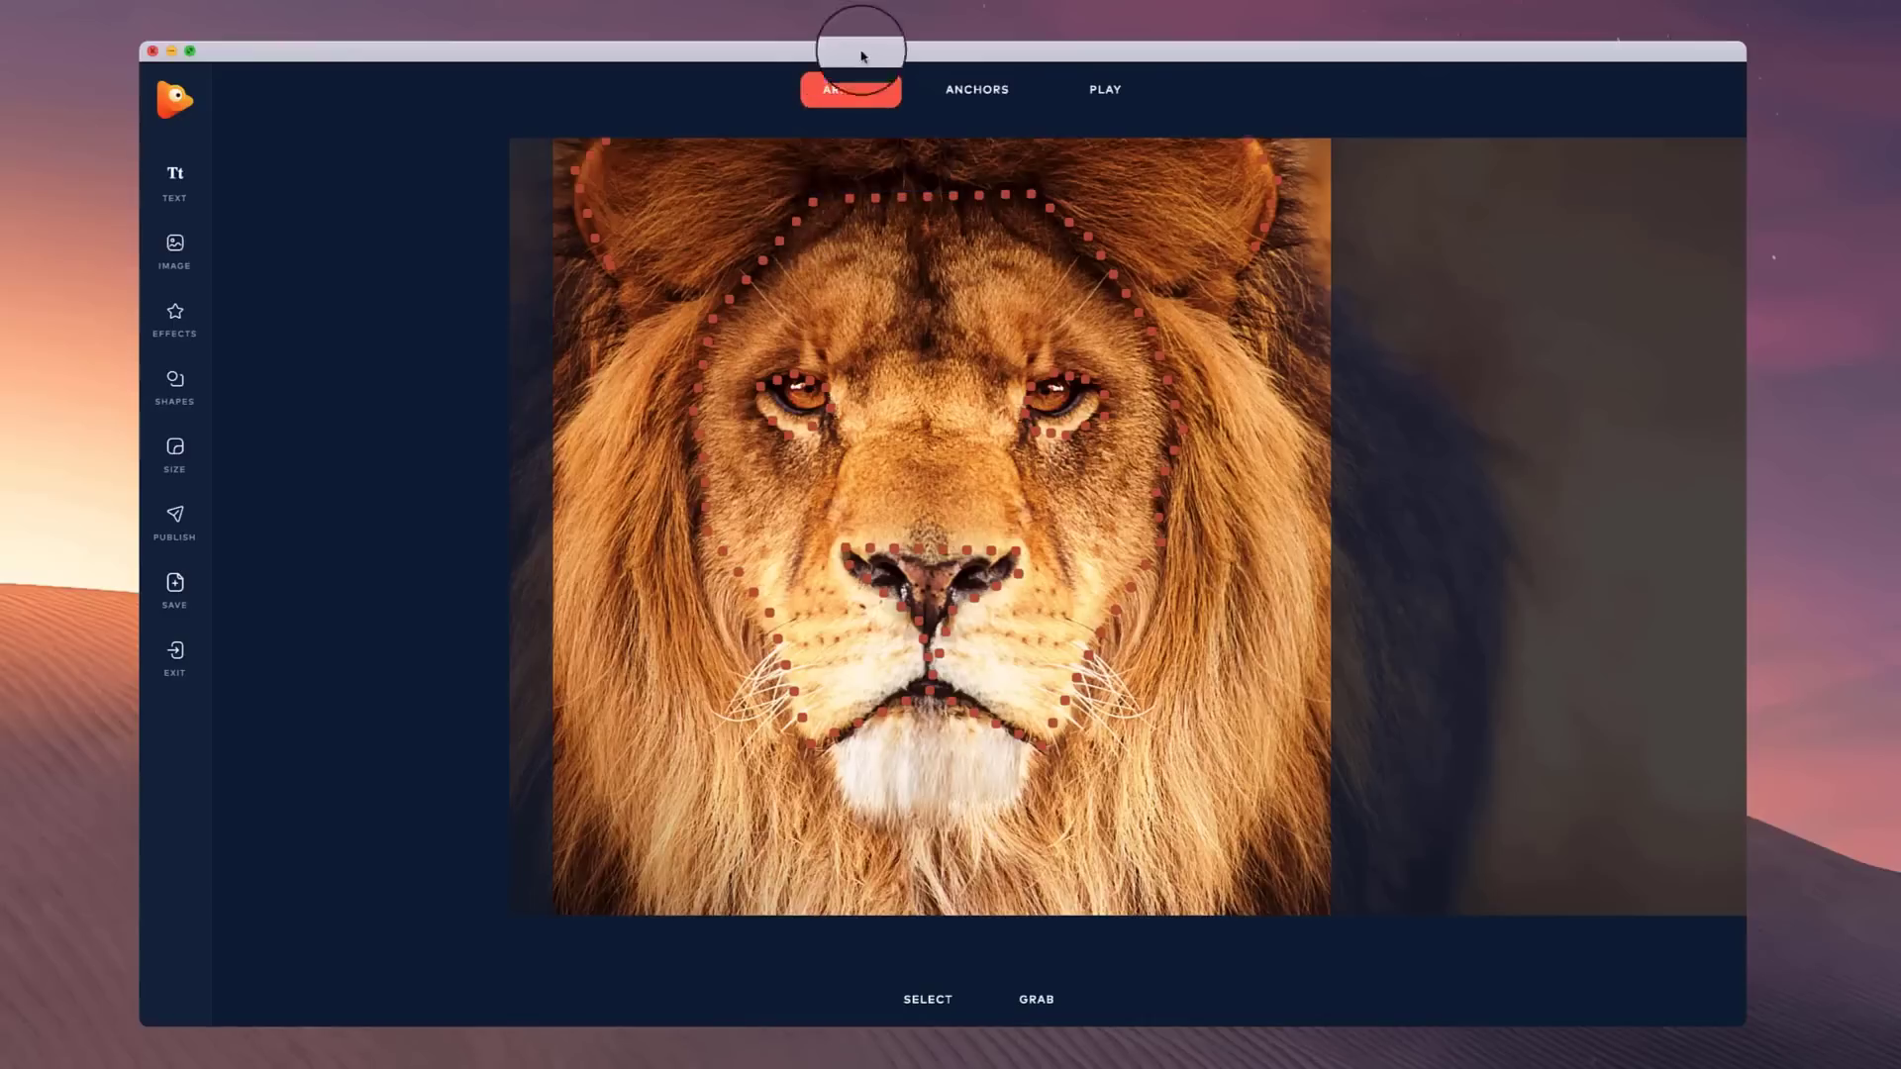
pyautogui.moveTo(686, 334)
pyautogui.mouseDown()
pyautogui.moveTo(599, 473)
pyautogui.moveTo(525, 664)
pyautogui.mouseUp()
pyautogui.moveTo(669, 511); pyautogui.dragTo(554, 867)
pyautogui.moveTo(680, 599)
pyautogui.mouseDown()
pyautogui.moveTo(698, 788)
pyautogui.moveTo(678, 919)
pyautogui.mouseUp()
pyautogui.moveTo(756, 745); pyautogui.dragTo(774, 919)
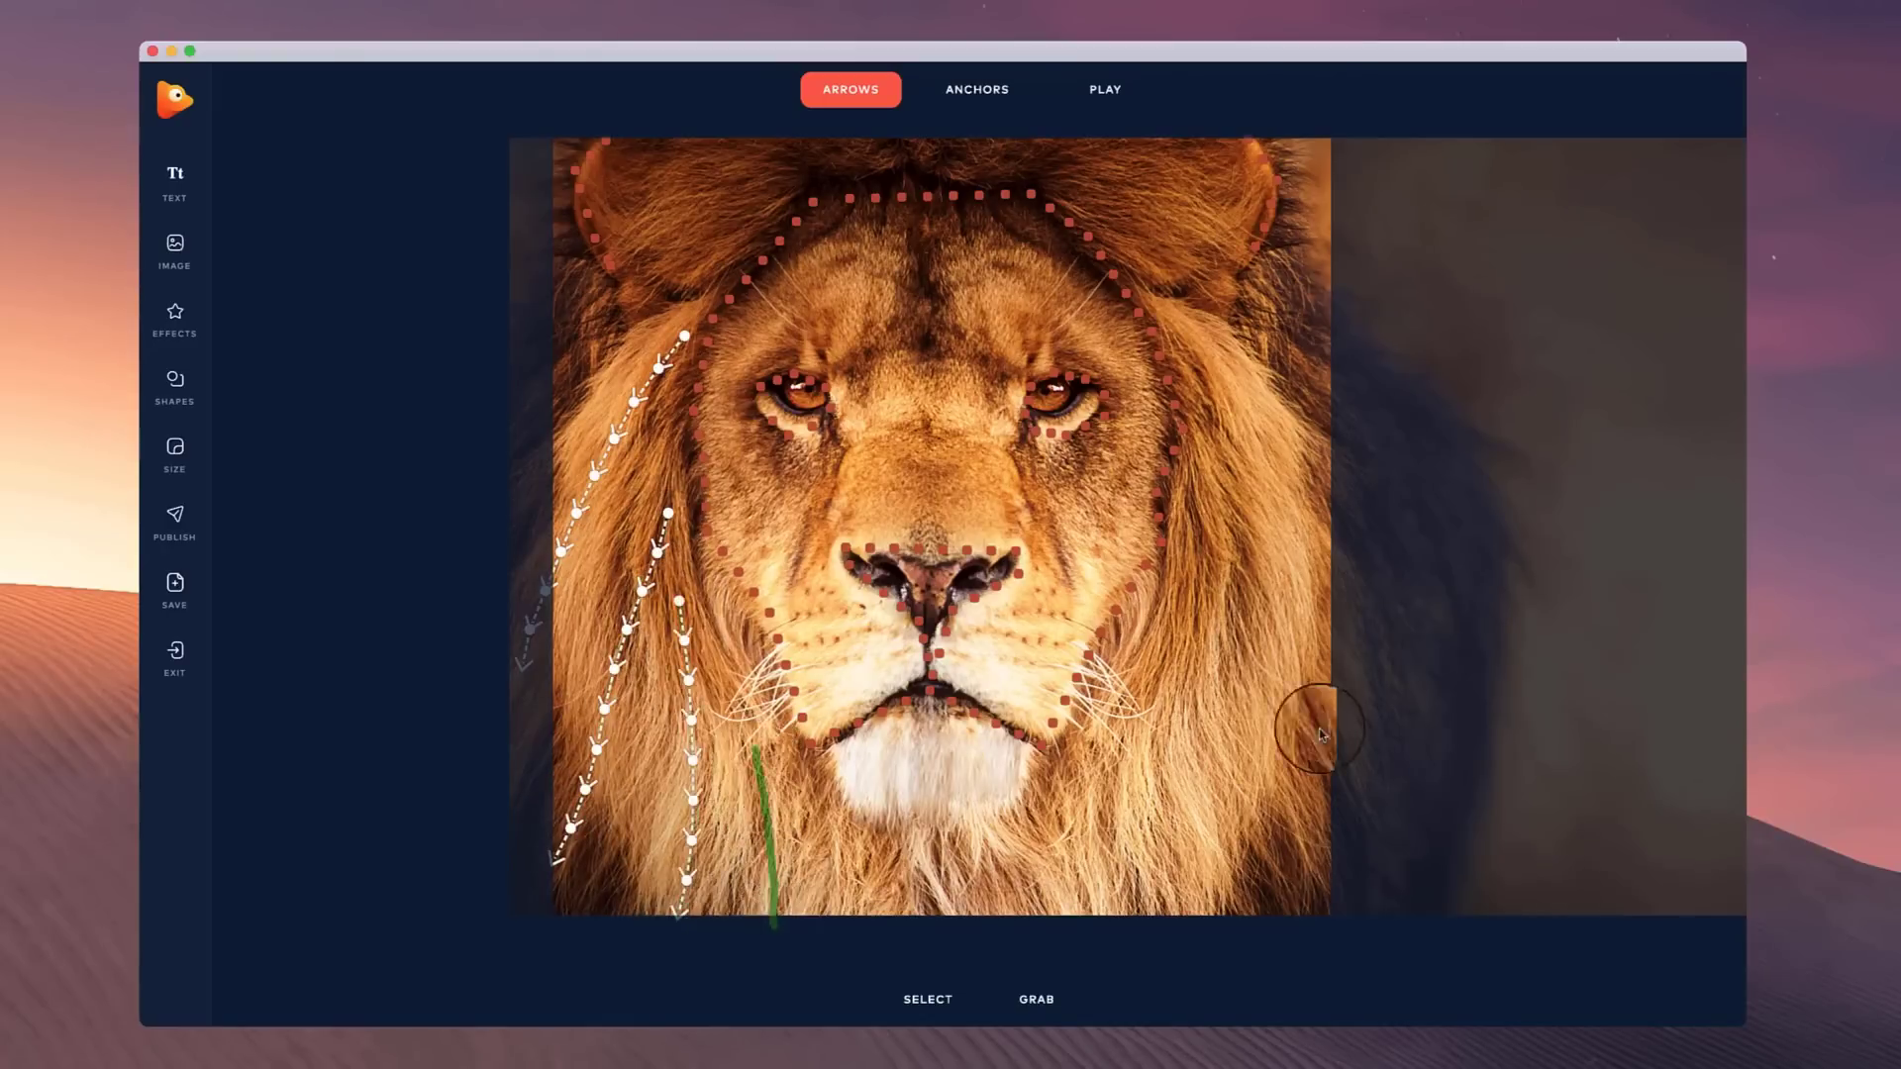
# - Draw path arrows flowing down the mane on the right side of the face and down the white chin
pyautogui.moveTo(1183, 327); pyautogui.dragTo(1332, 609)
pyautogui.moveTo(1225, 483)
pyautogui.mouseDown()
pyautogui.moveTo(1257, 676)
pyautogui.moveTo(1244, 822)
pyautogui.mouseUp()
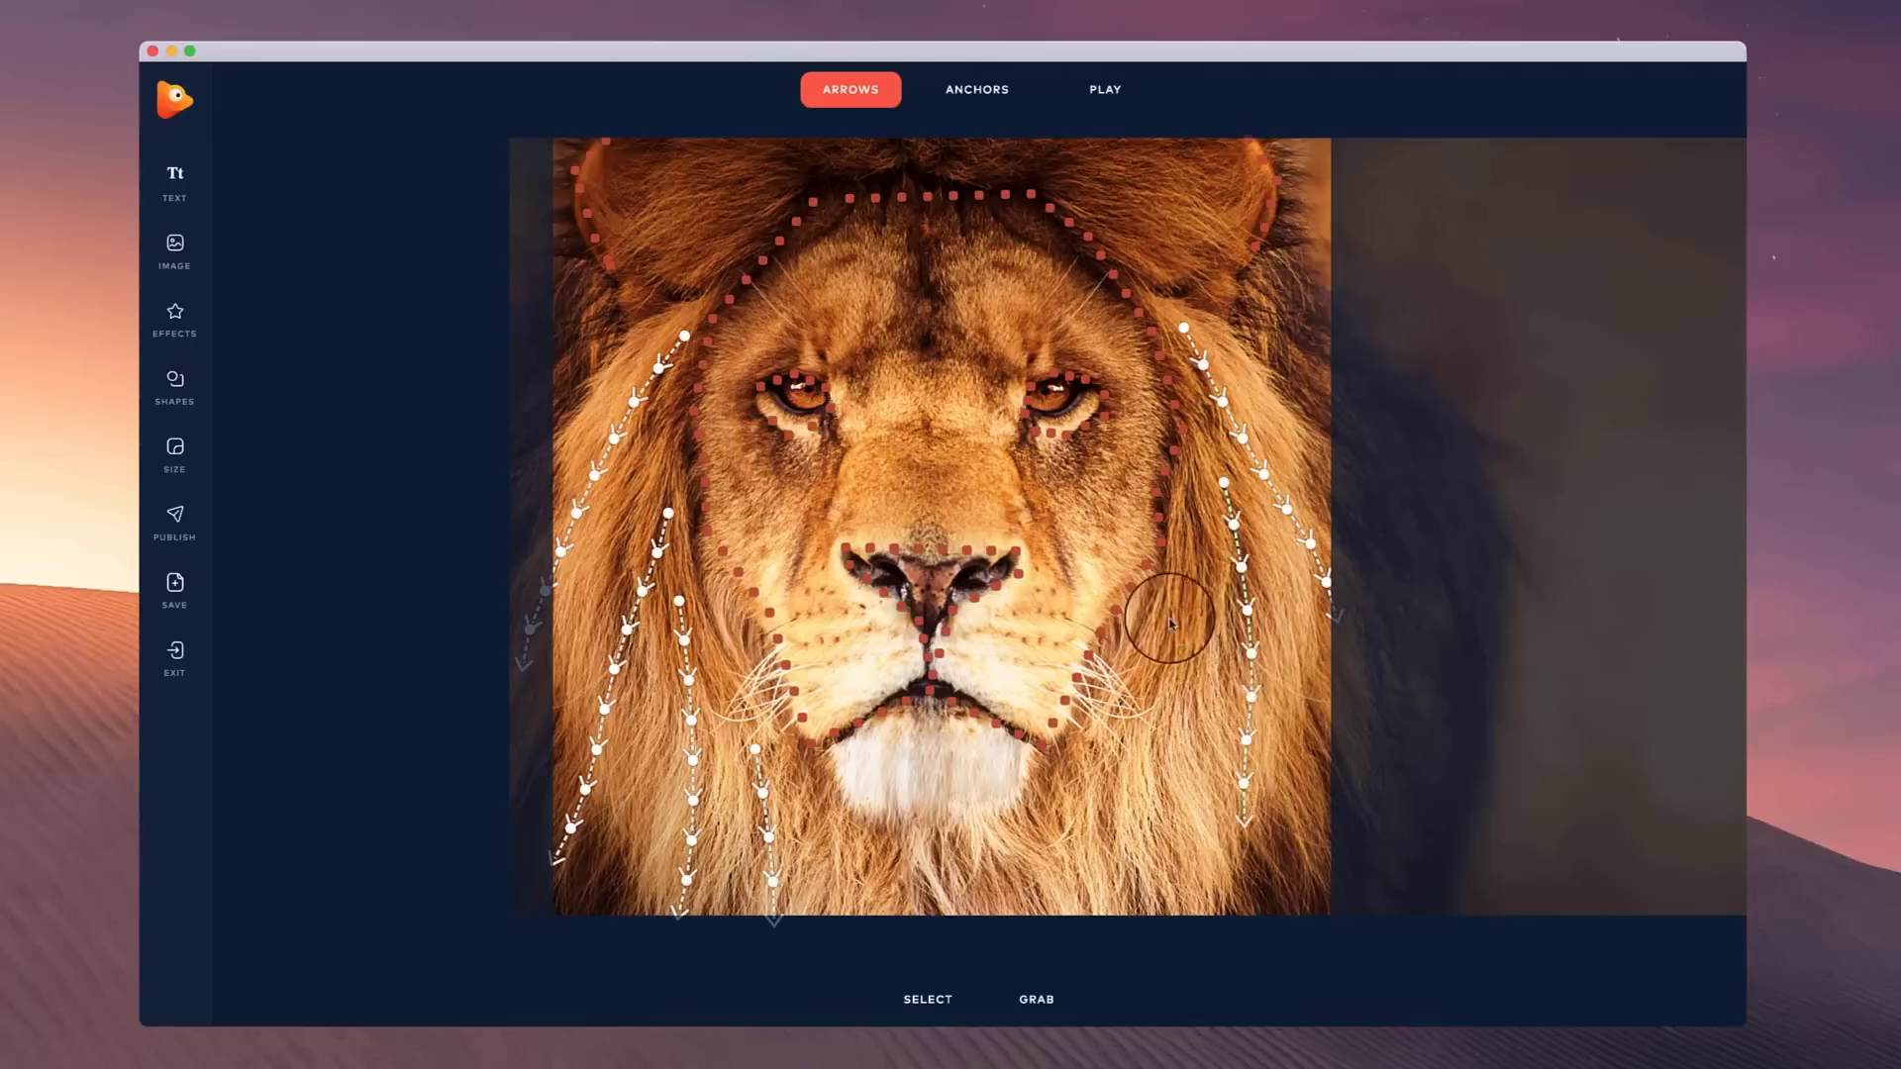
pyautogui.moveTo(1171, 598); pyautogui.dragTo(1222, 948)
pyautogui.moveTo(1086, 750); pyautogui.dragTo(1120, 911)
pyautogui.moveTo(1043, 842); pyautogui.dragTo(1049, 926)
pyautogui.moveTo(987, 761); pyautogui.dragTo(996, 804)
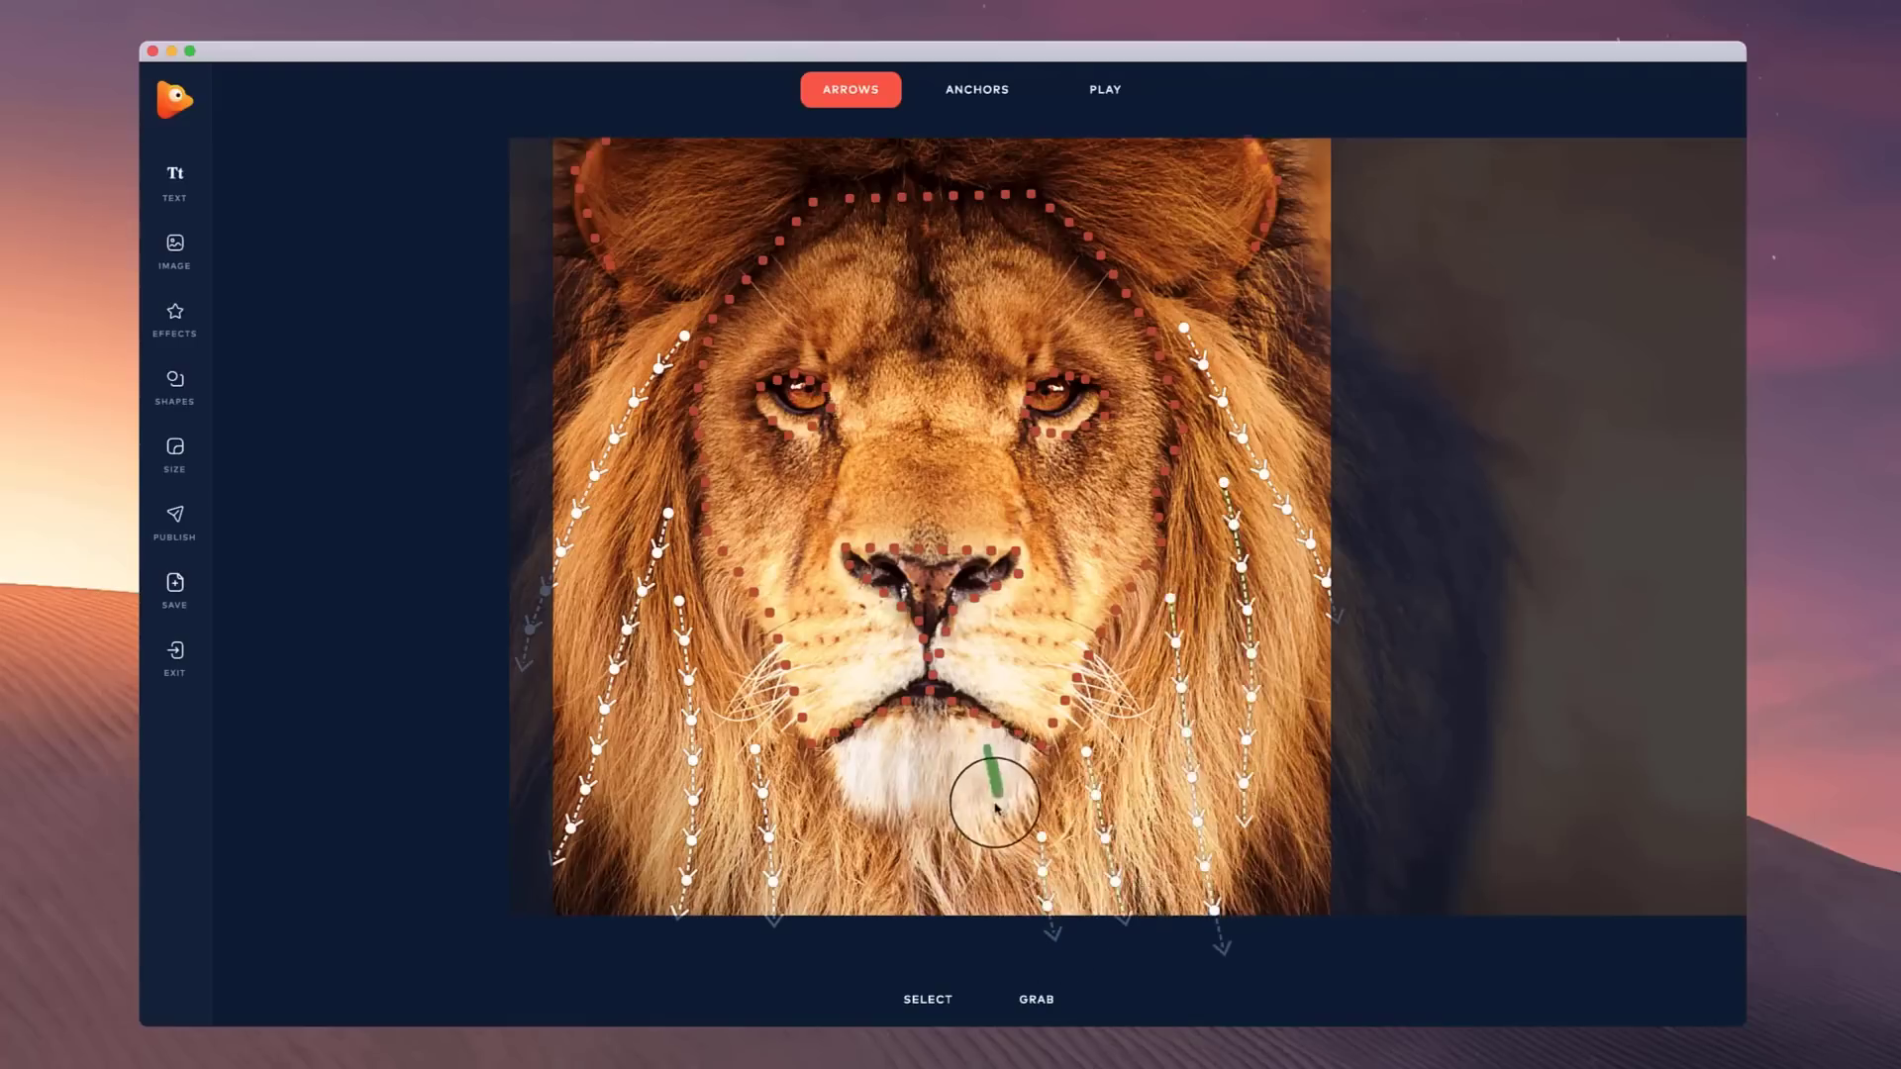
pyautogui.moveTo(948, 738)
pyautogui.mouseDown()
pyautogui.moveTo(956, 812)
pyautogui.moveTo(879, 805)
pyautogui.moveTo(922, 820)
pyautogui.mouseUp()
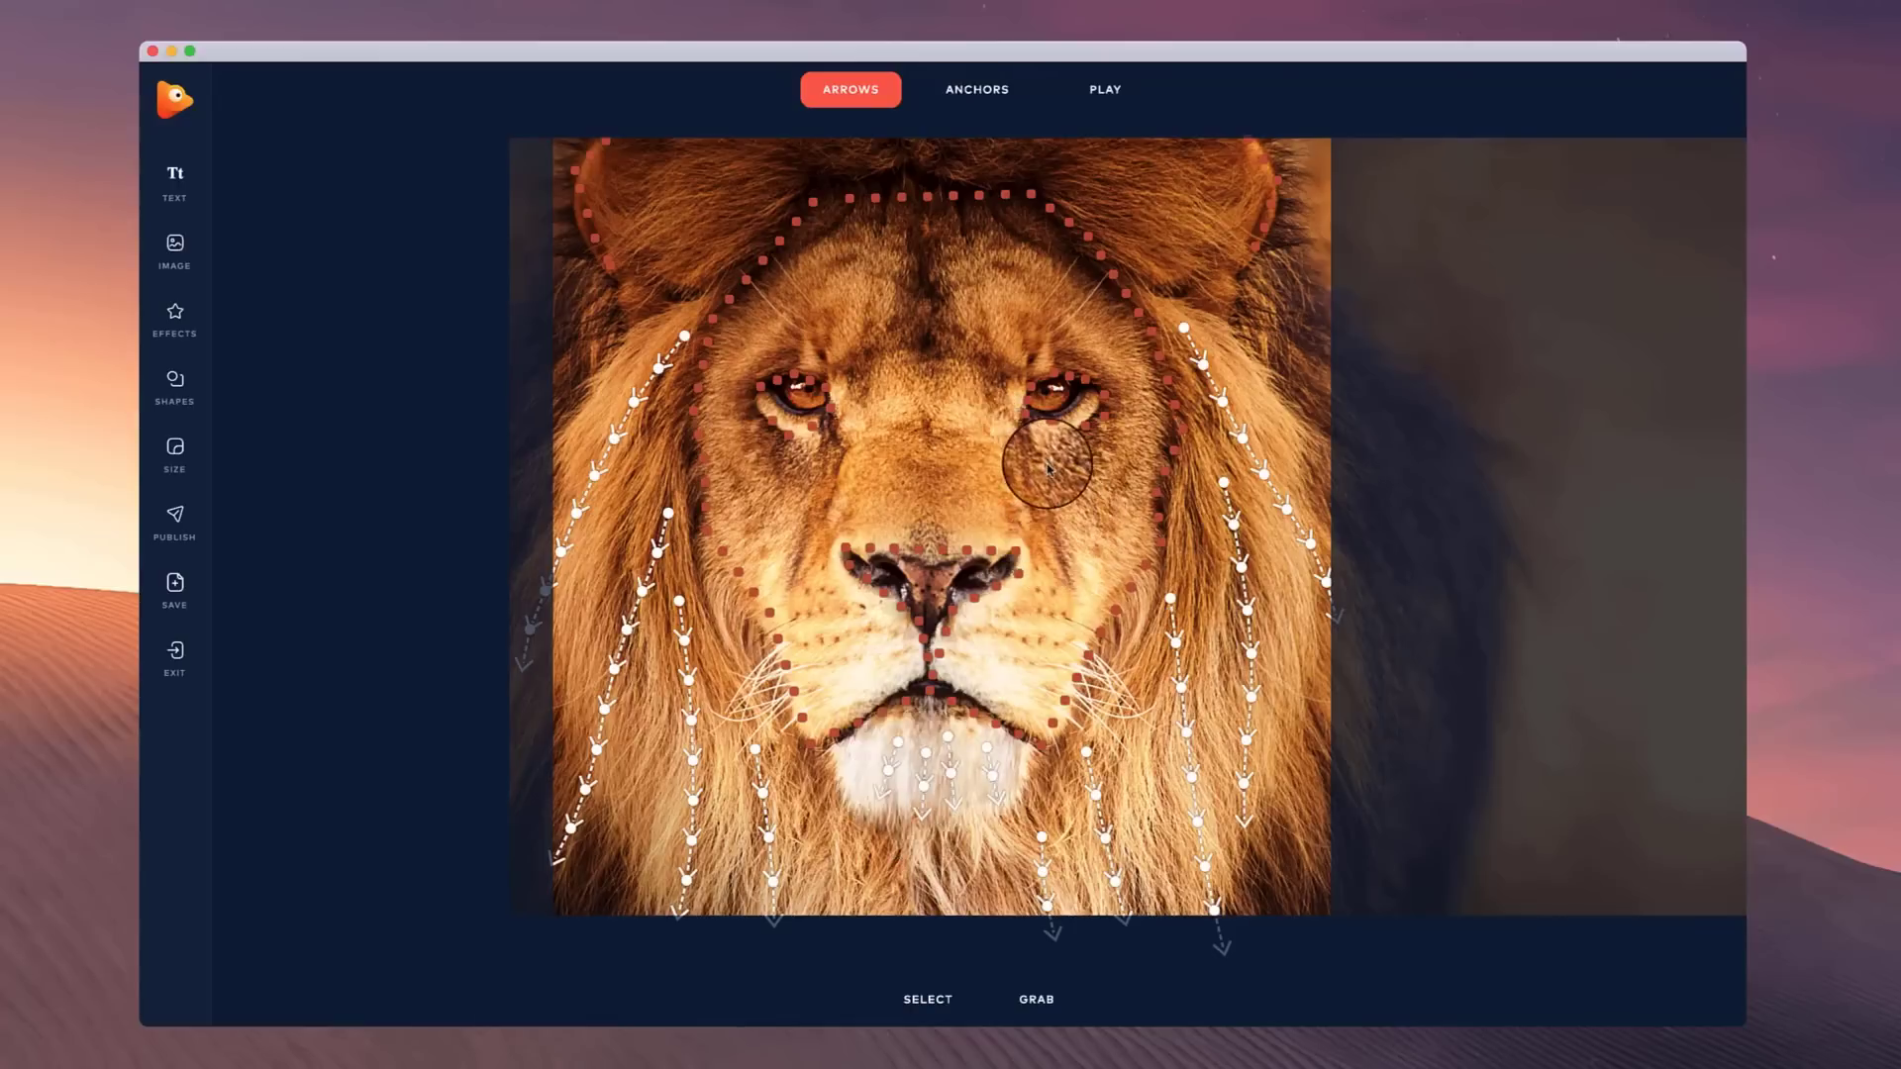
# - Draw short path arrows outward across the right cheek and upward from both brows over the forehead
pyautogui.moveTo(1062, 463); pyautogui.dragTo(1129, 510)
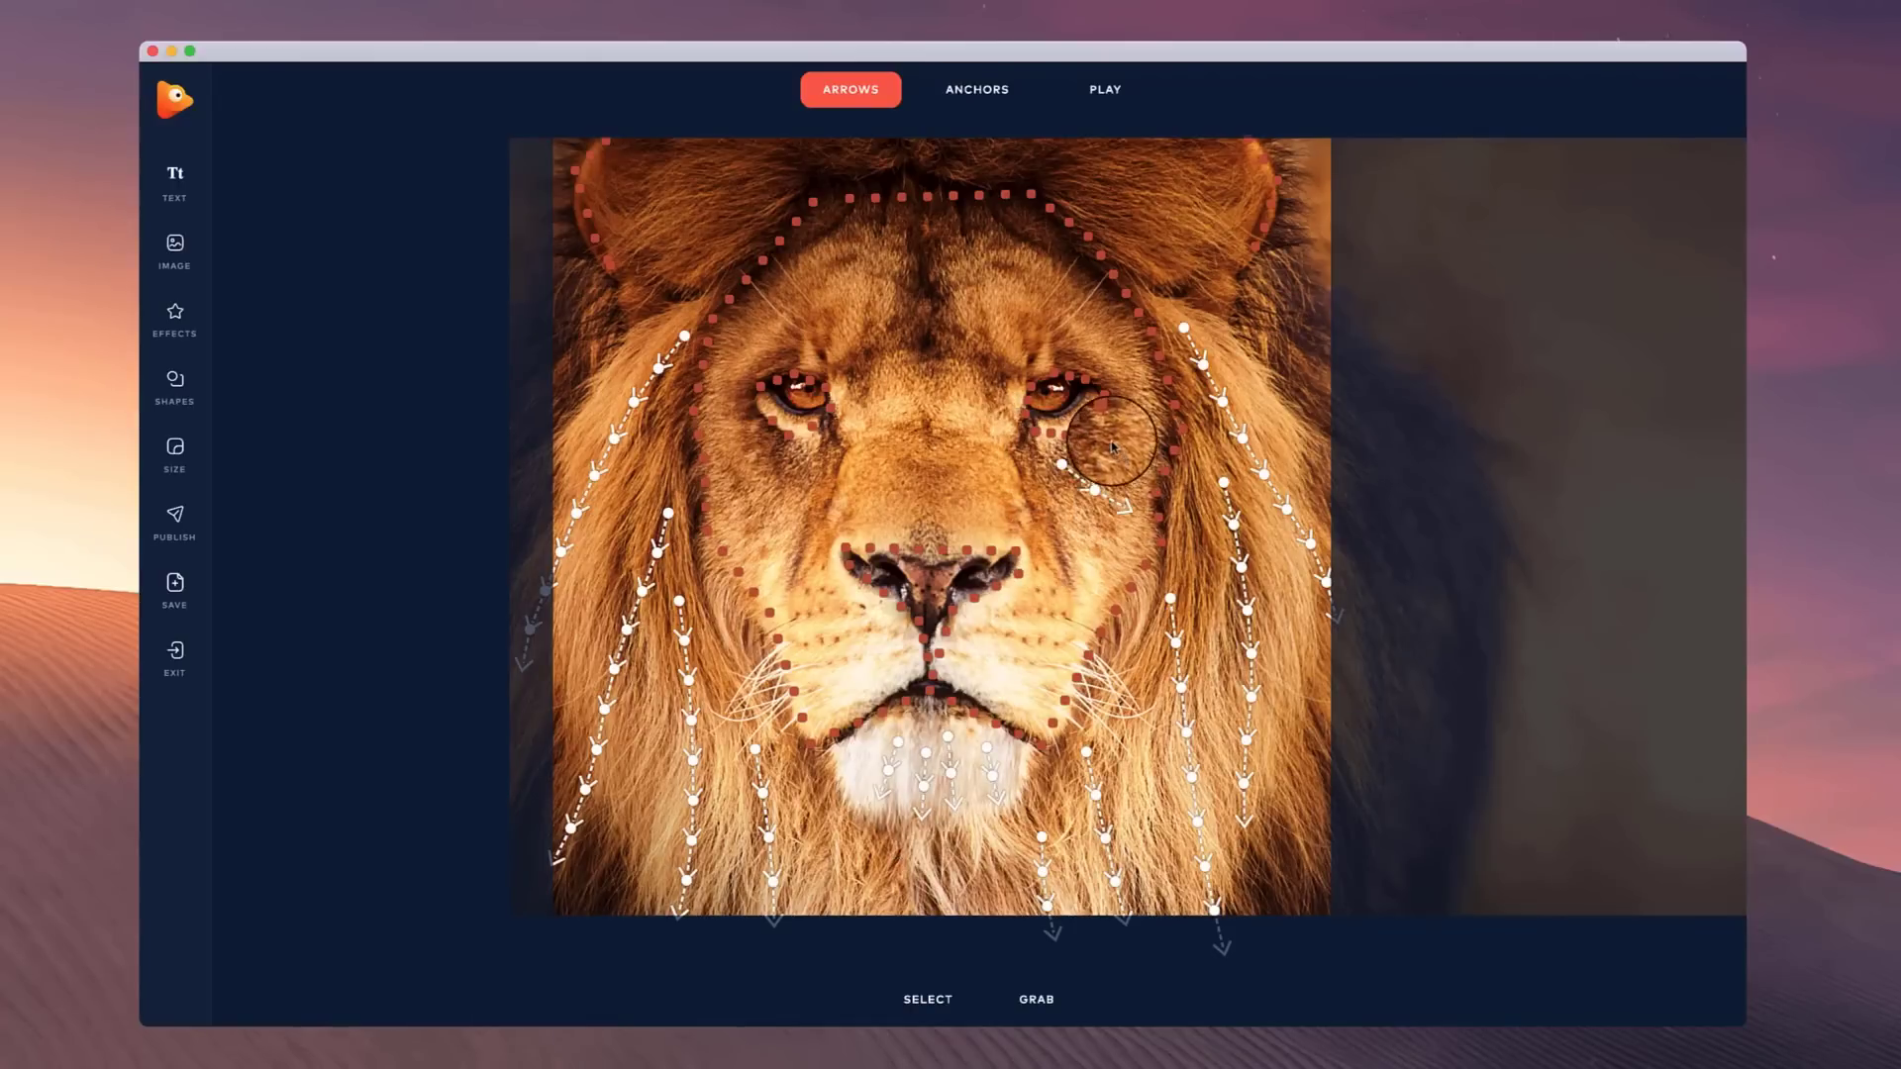
pyautogui.moveTo(1101, 435)
pyautogui.mouseDown()
pyautogui.moveTo(1135, 443)
pyautogui.moveTo(1150, 388)
pyautogui.moveTo(1128, 332)
pyautogui.mouseUp()
pyautogui.moveTo(1061, 346); pyautogui.dragTo(1077, 298)
pyautogui.moveTo(1014, 335); pyautogui.dragTo(997, 241)
pyautogui.moveTo(879, 323); pyautogui.dragTo(831, 255)
pyautogui.moveTo(849, 345); pyautogui.dragTo(784, 288)
pyautogui.moveTo(781, 353); pyautogui.dragTo(740, 331)
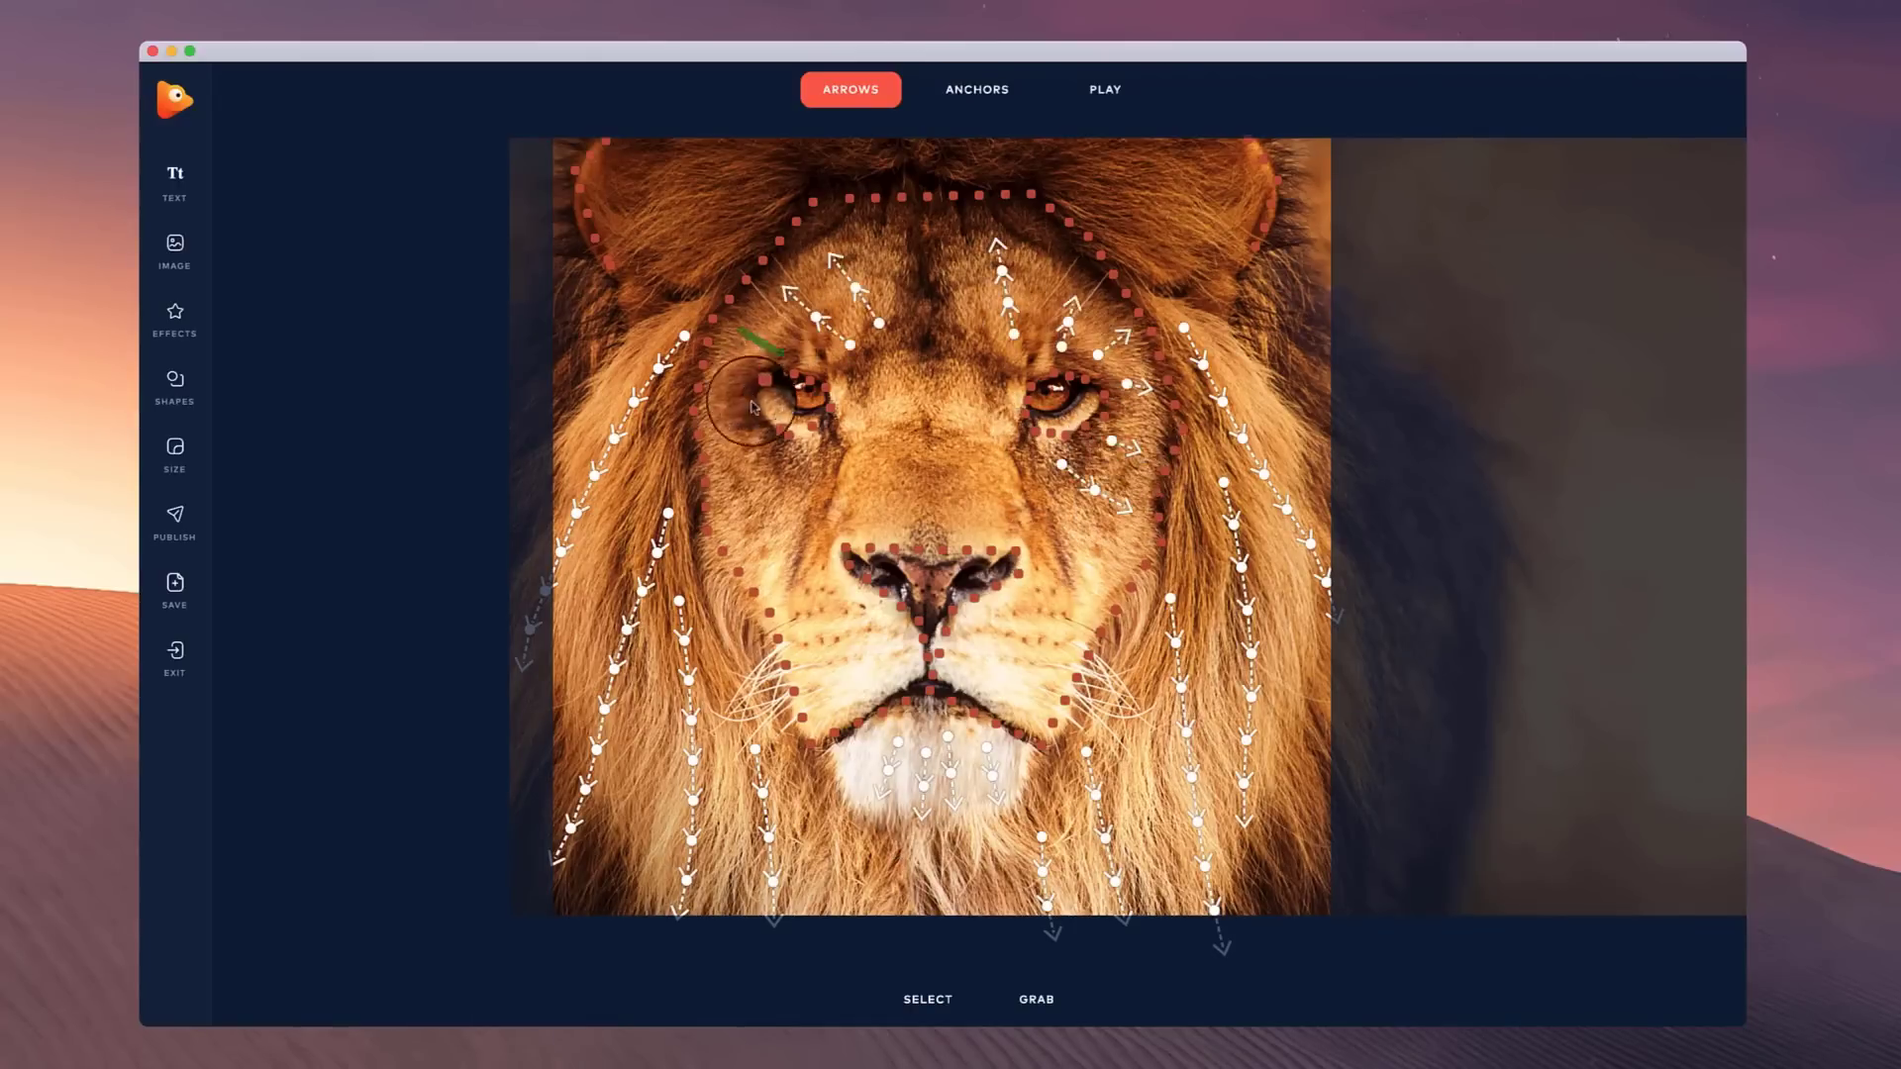
# - Add short path arrows on the left cheek, nose bridge, muzzle and chin, and preview the animation
pyautogui.moveTo(745, 404); pyautogui.dragTo(708, 424)
pyautogui.moveTo(884, 448); pyautogui.dragTo(862, 516)
pyautogui.moveTo(965, 460); pyautogui.dragTo(982, 524)
pyautogui.moveTo(976, 416)
pyautogui.mouseDown()
pyautogui.moveTo(977, 393)
pyautogui.moveTo(888, 368)
pyautogui.mouseUp()
pyautogui.moveTo(892, 652)
pyautogui.mouseDown()
pyautogui.moveTo(815, 661)
pyautogui.moveTo(856, 634)
pyautogui.moveTo(800, 626)
pyautogui.mouseUp()
pyautogui.moveTo(1003, 625)
pyautogui.mouseDown()
pyautogui.moveTo(1057, 636)
pyautogui.moveTo(1051, 676)
pyautogui.mouseUp()
pyautogui.moveTo(868, 763); pyautogui.dragTo(847, 804)
pyautogui.click(1128, 91)
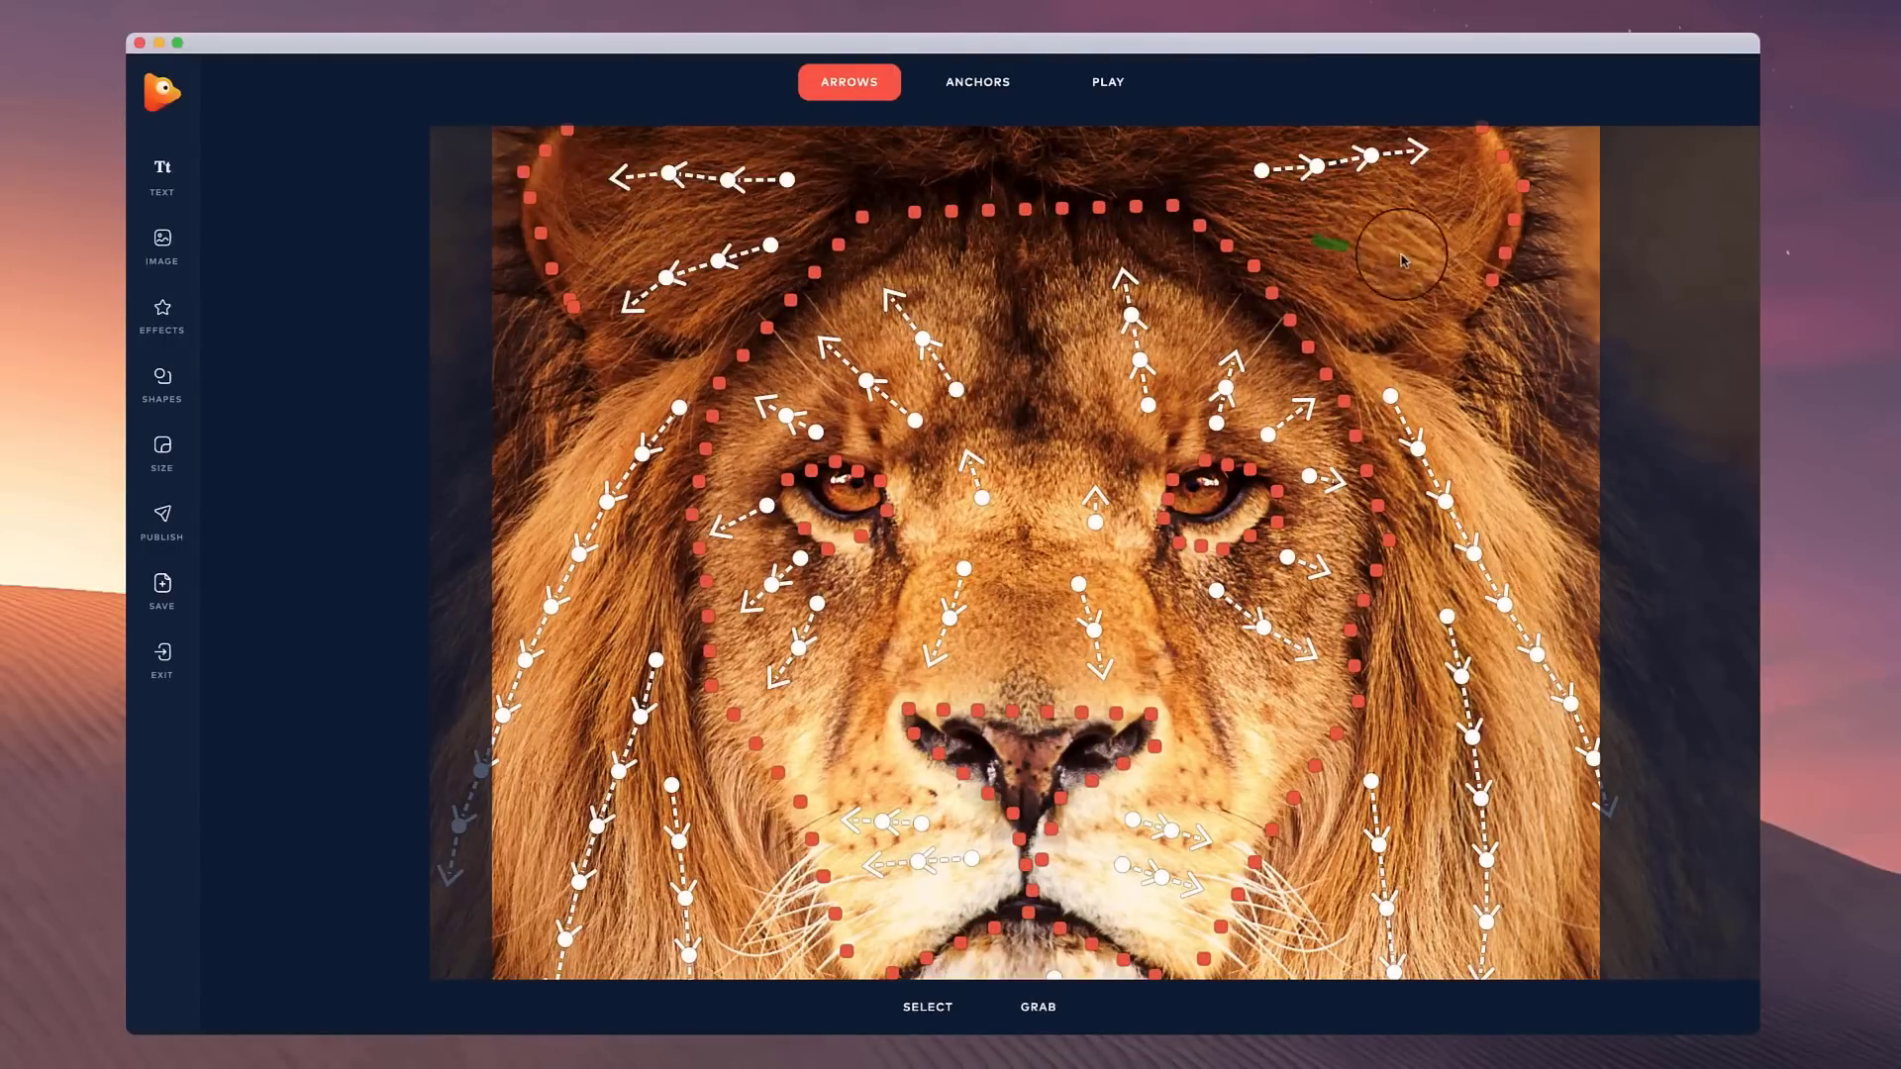
# - Draw outward path arrows below the right ear and along the outer mane on the right side of the lion
pyautogui.moveTo(1401, 256); pyautogui.dragTo(1441, 269)
pyautogui.moveTo(1491, 405); pyautogui.dragTo(1597, 471)
pyautogui.moveTo(1533, 336); pyautogui.dragTo(1614, 380)
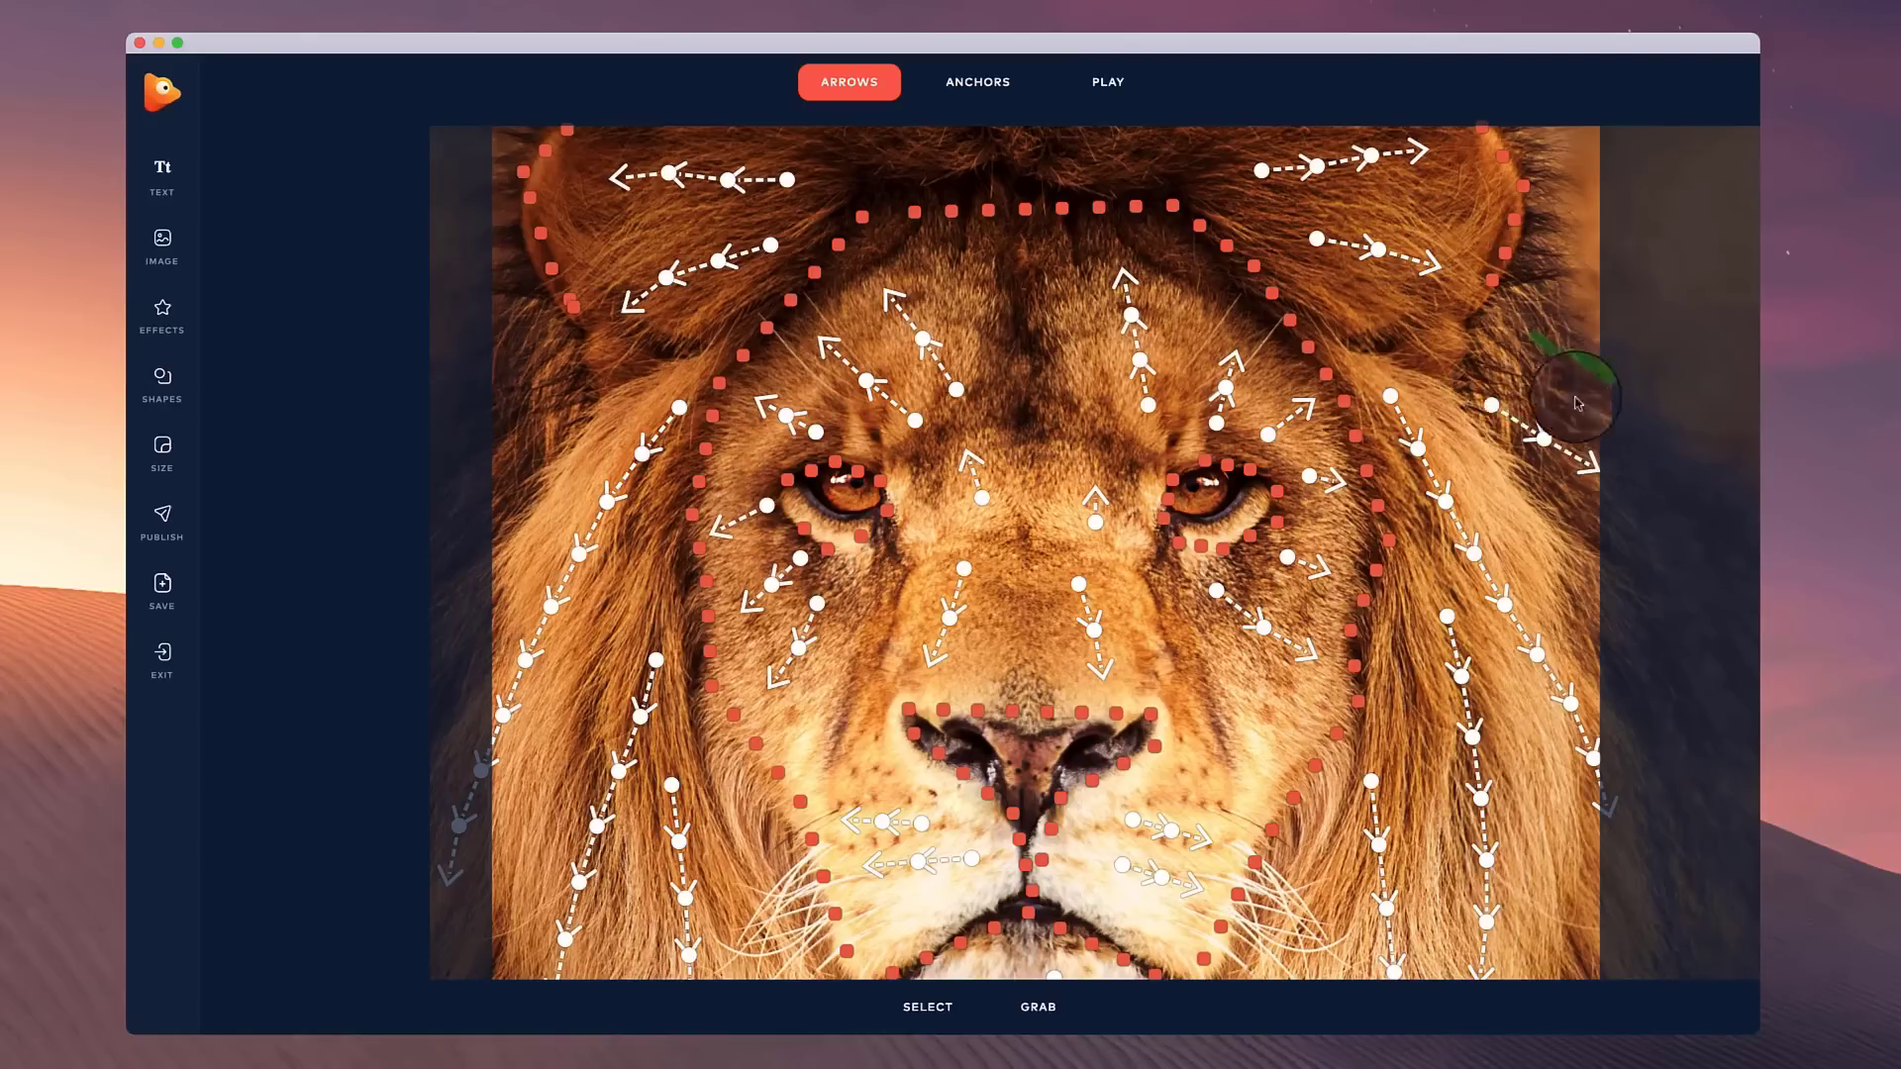
pyautogui.moveTo(1456, 424); pyautogui.dragTo(1574, 594)
pyautogui.scroll(-3, 1099, 178)
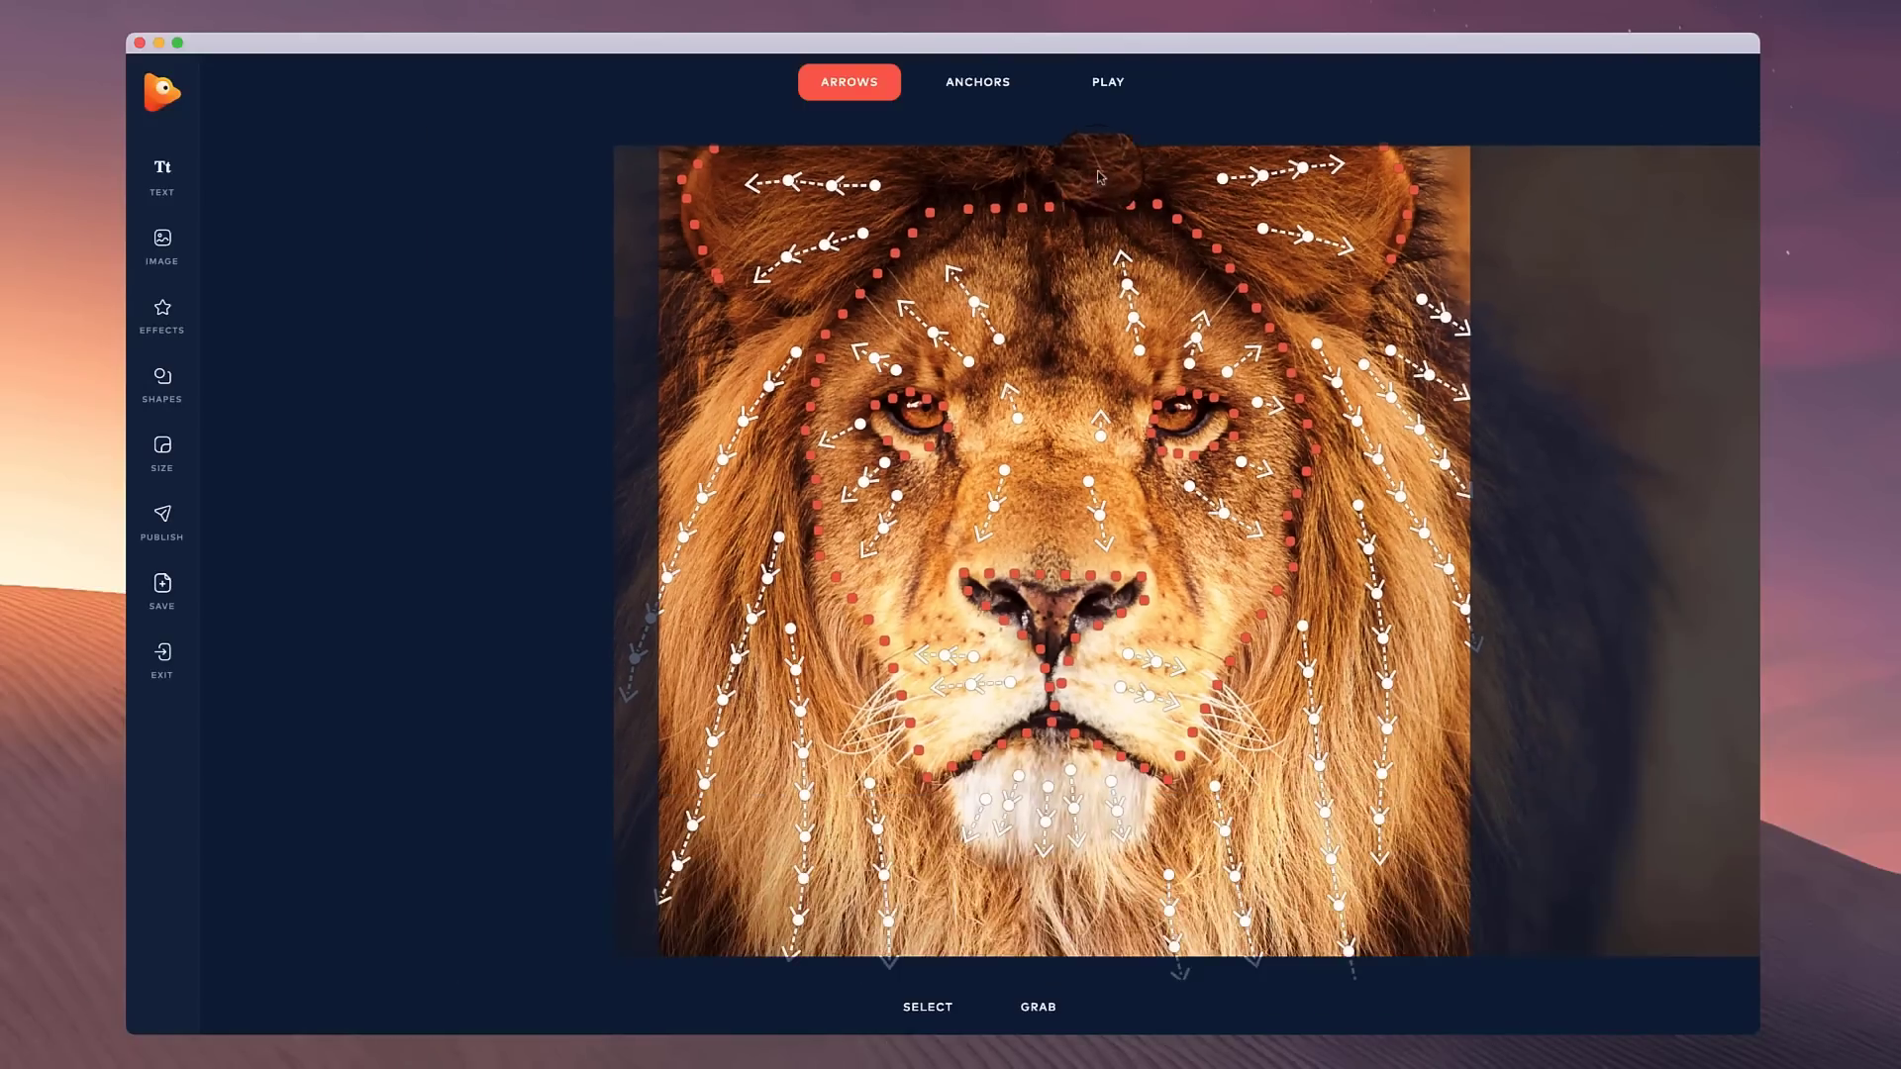
# - Preview the finished lion animation, stop the playback and open the publishing options
pyautogui.click(1108, 81)
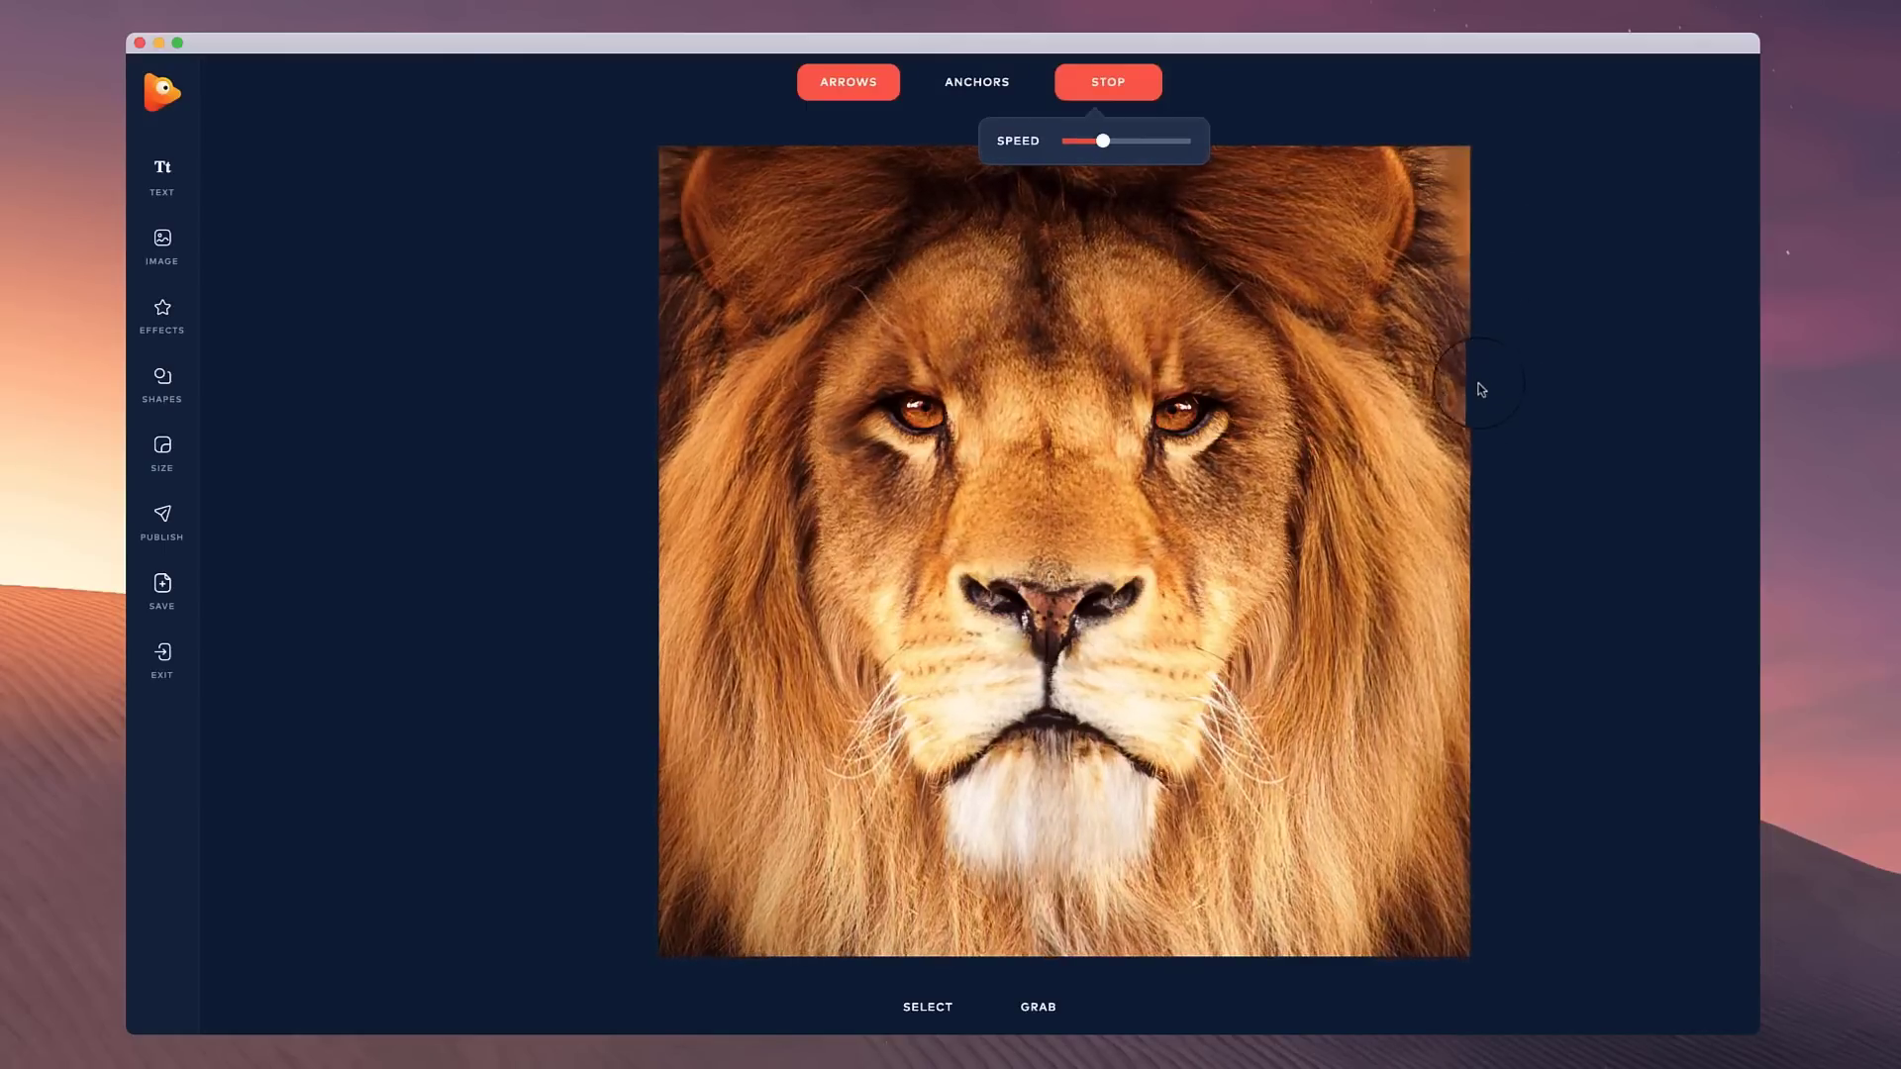
pyautogui.click(1108, 81)
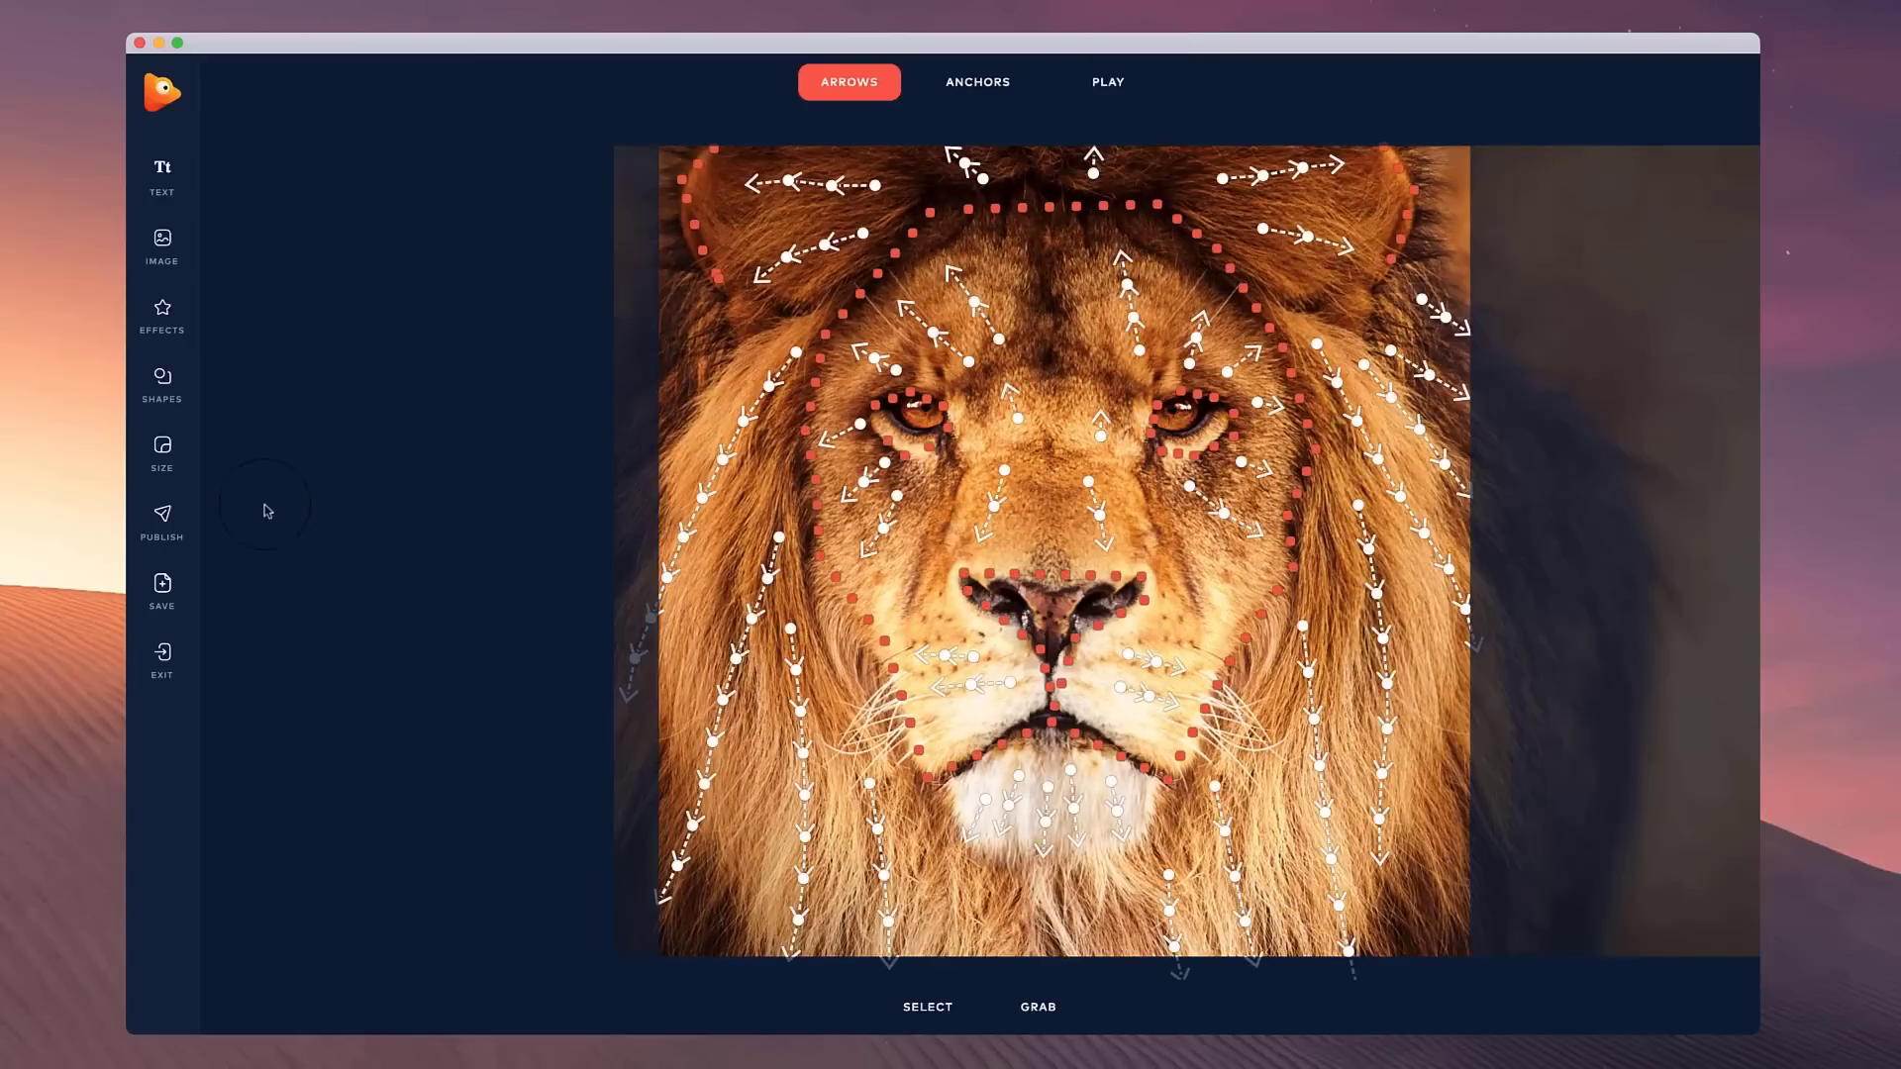
pyautogui.click(163, 535)
pyautogui.click(246, 97)
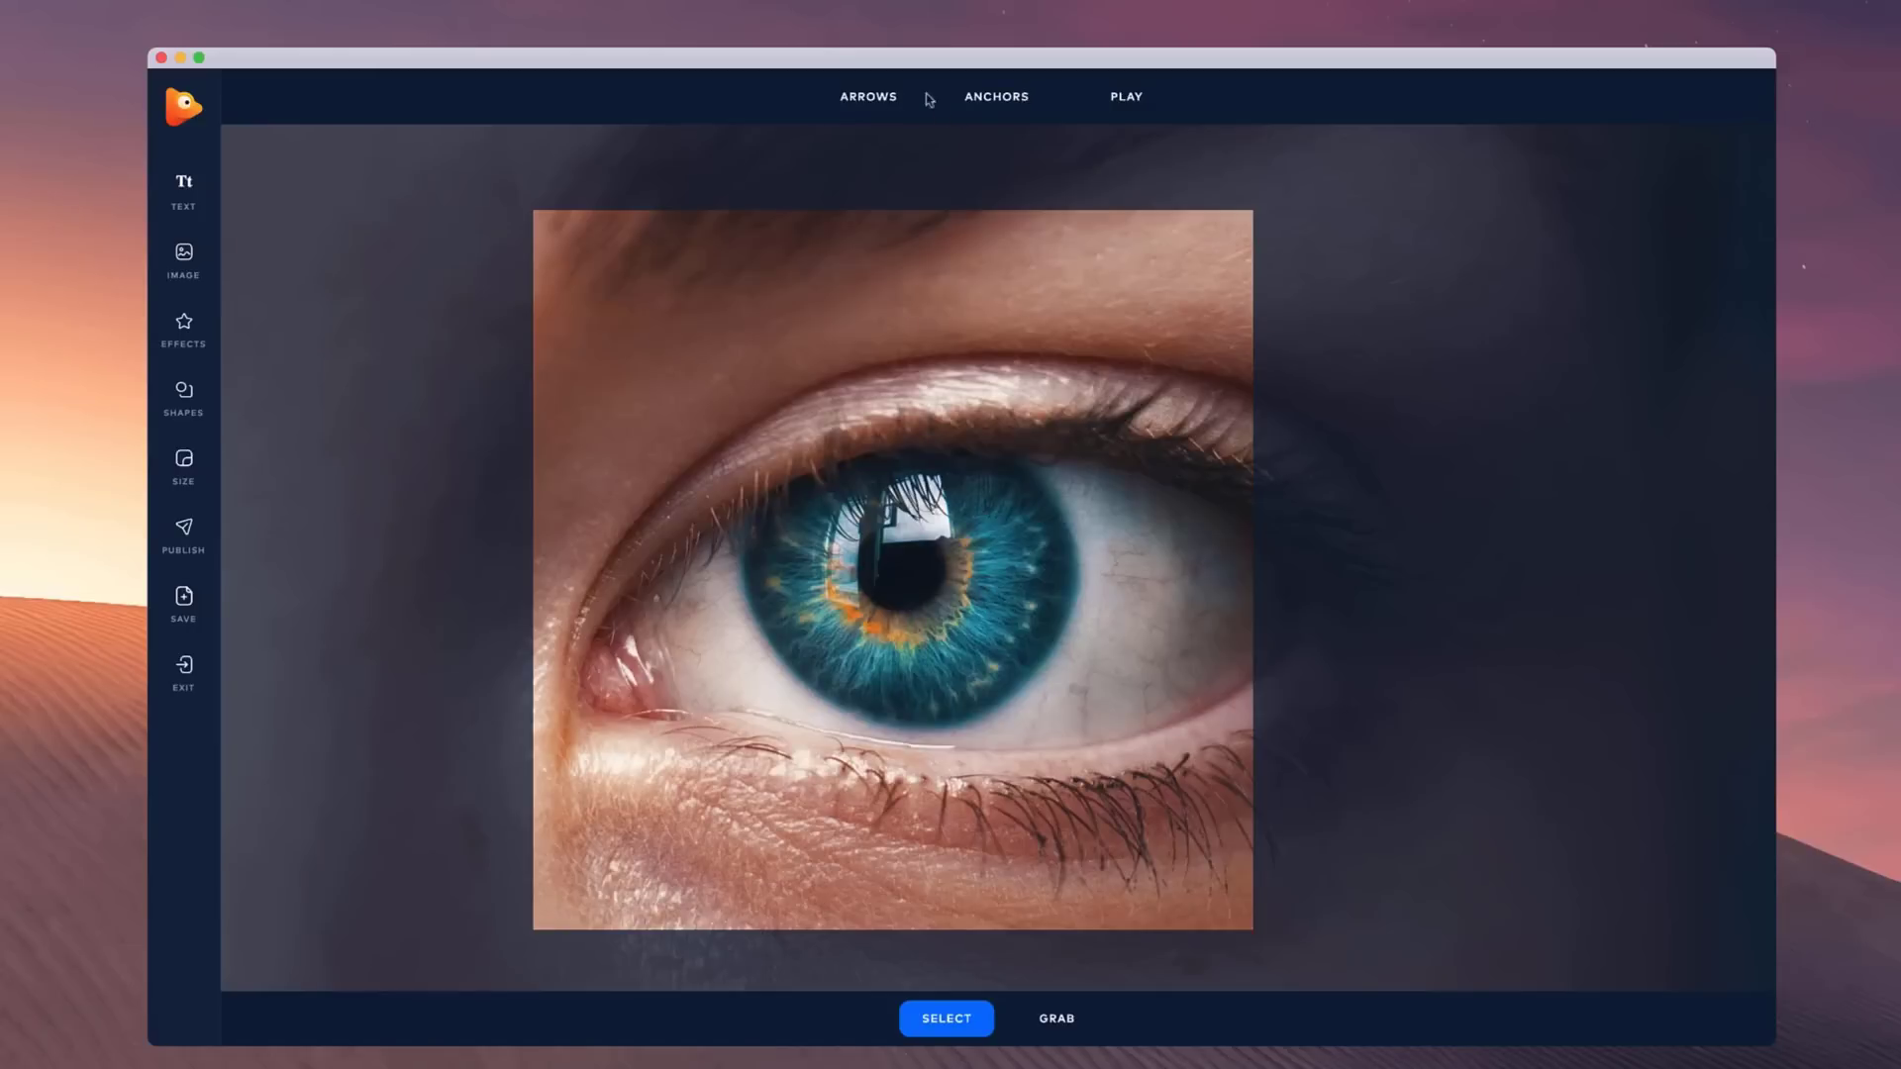
# - Place single anchors around the outer edge of the eye's blue iris and around its pupil
pyautogui.click(982, 103)
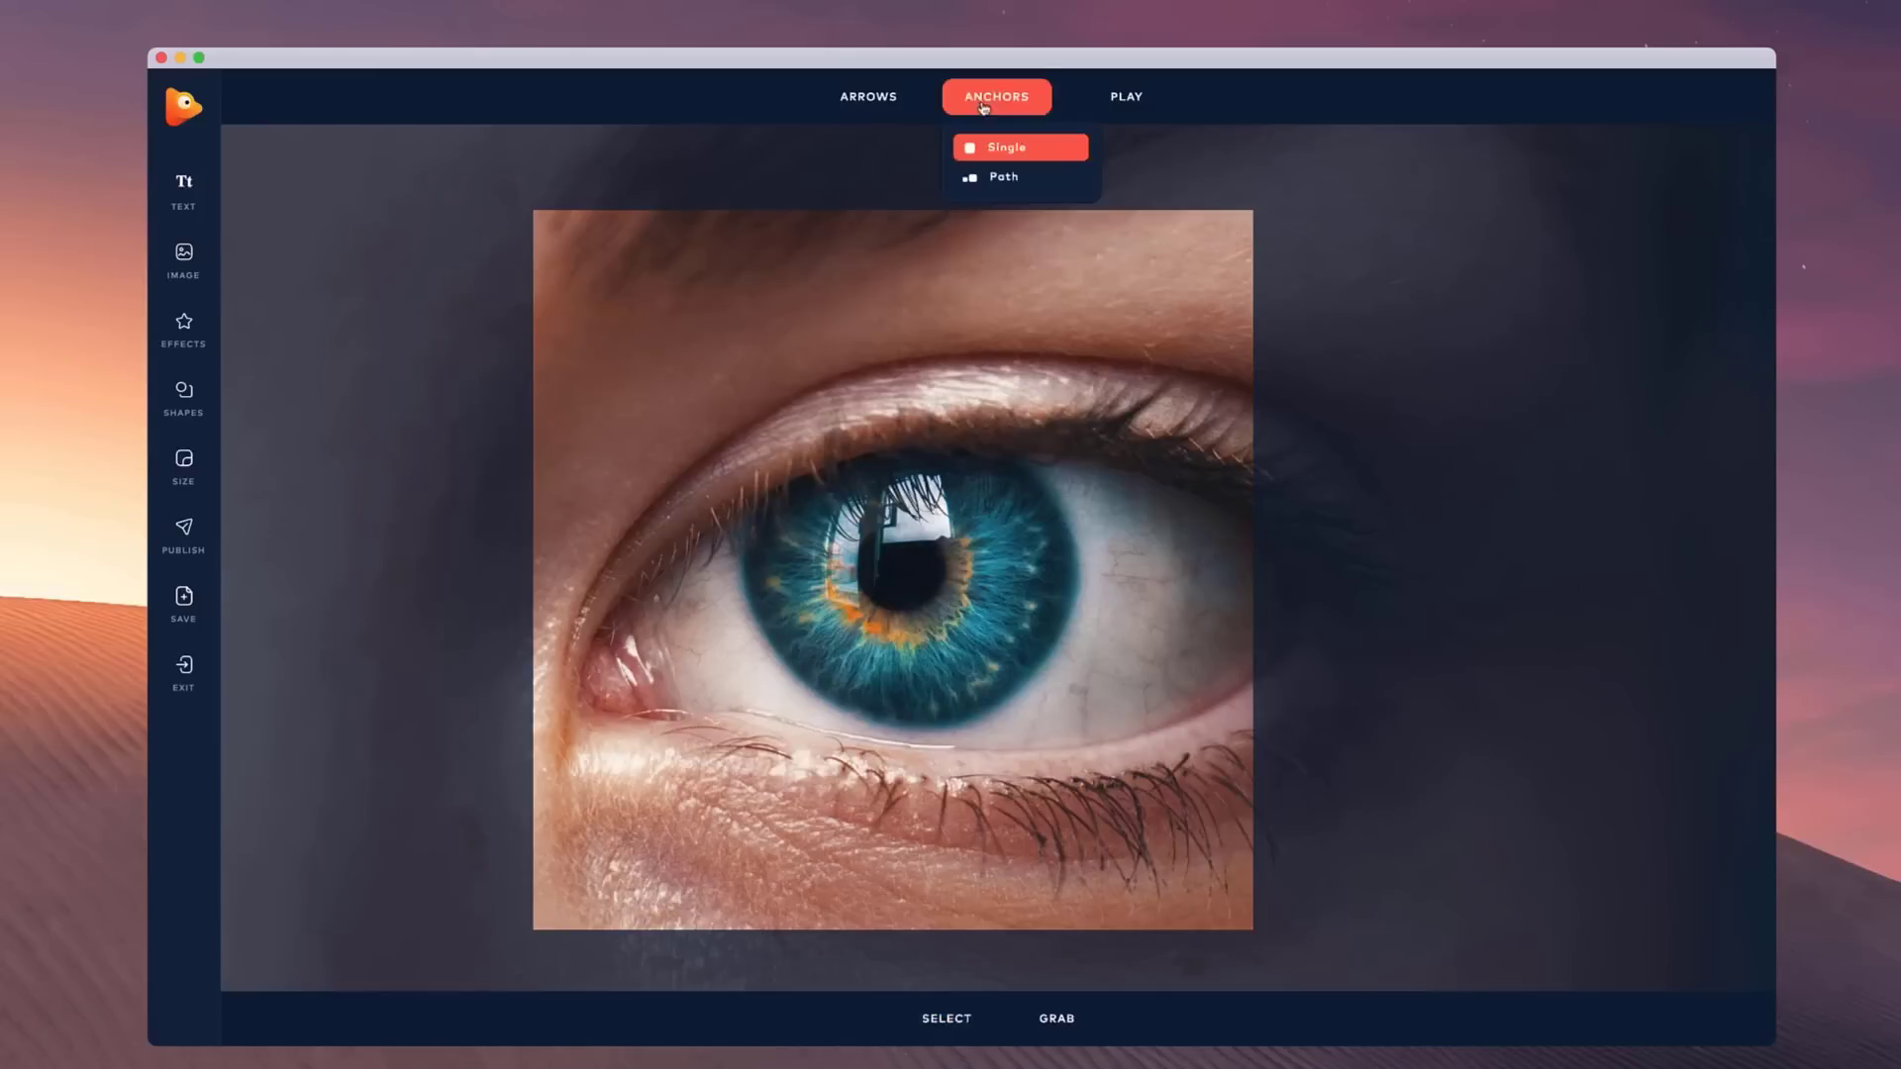
pyautogui.click(995, 156)
pyautogui.scroll(3, 938, 441)
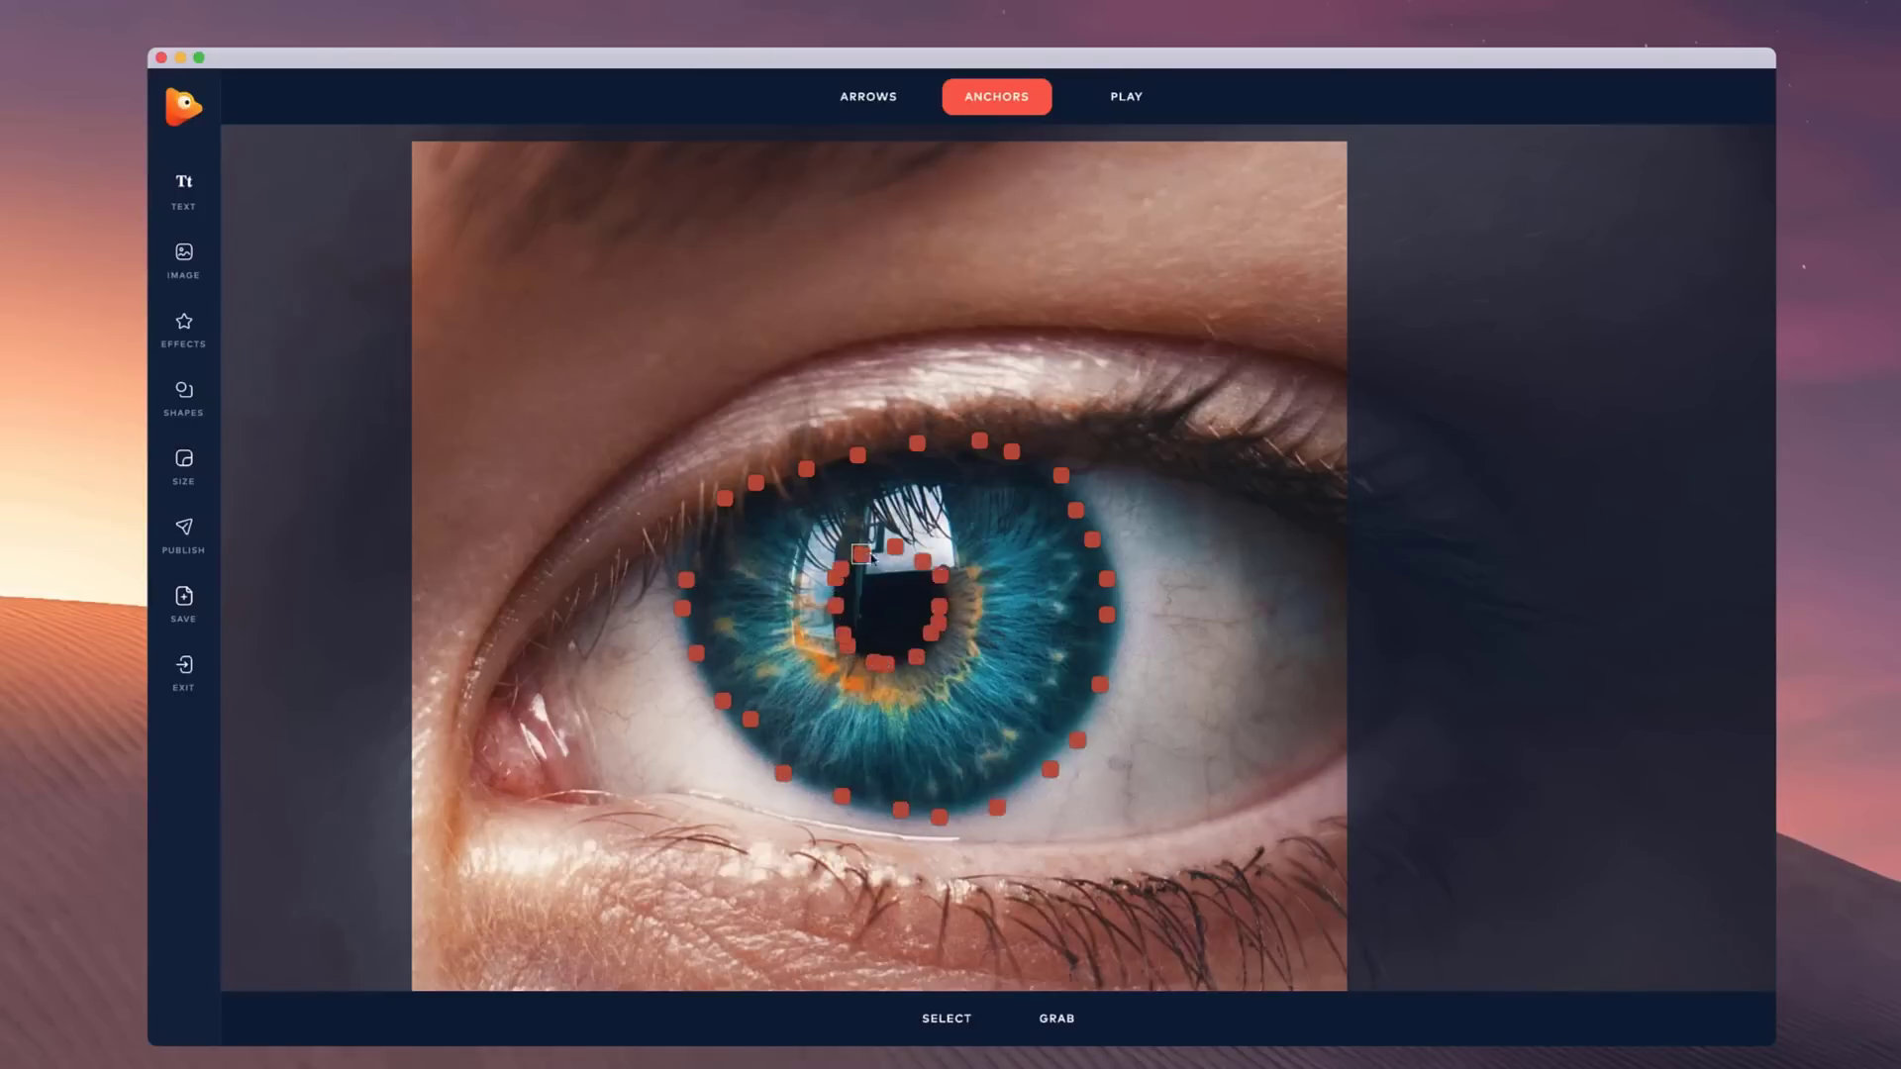
# - Draw single arrows radiating outward from the pupil across the iris, all the way around
pyautogui.click(886, 103)
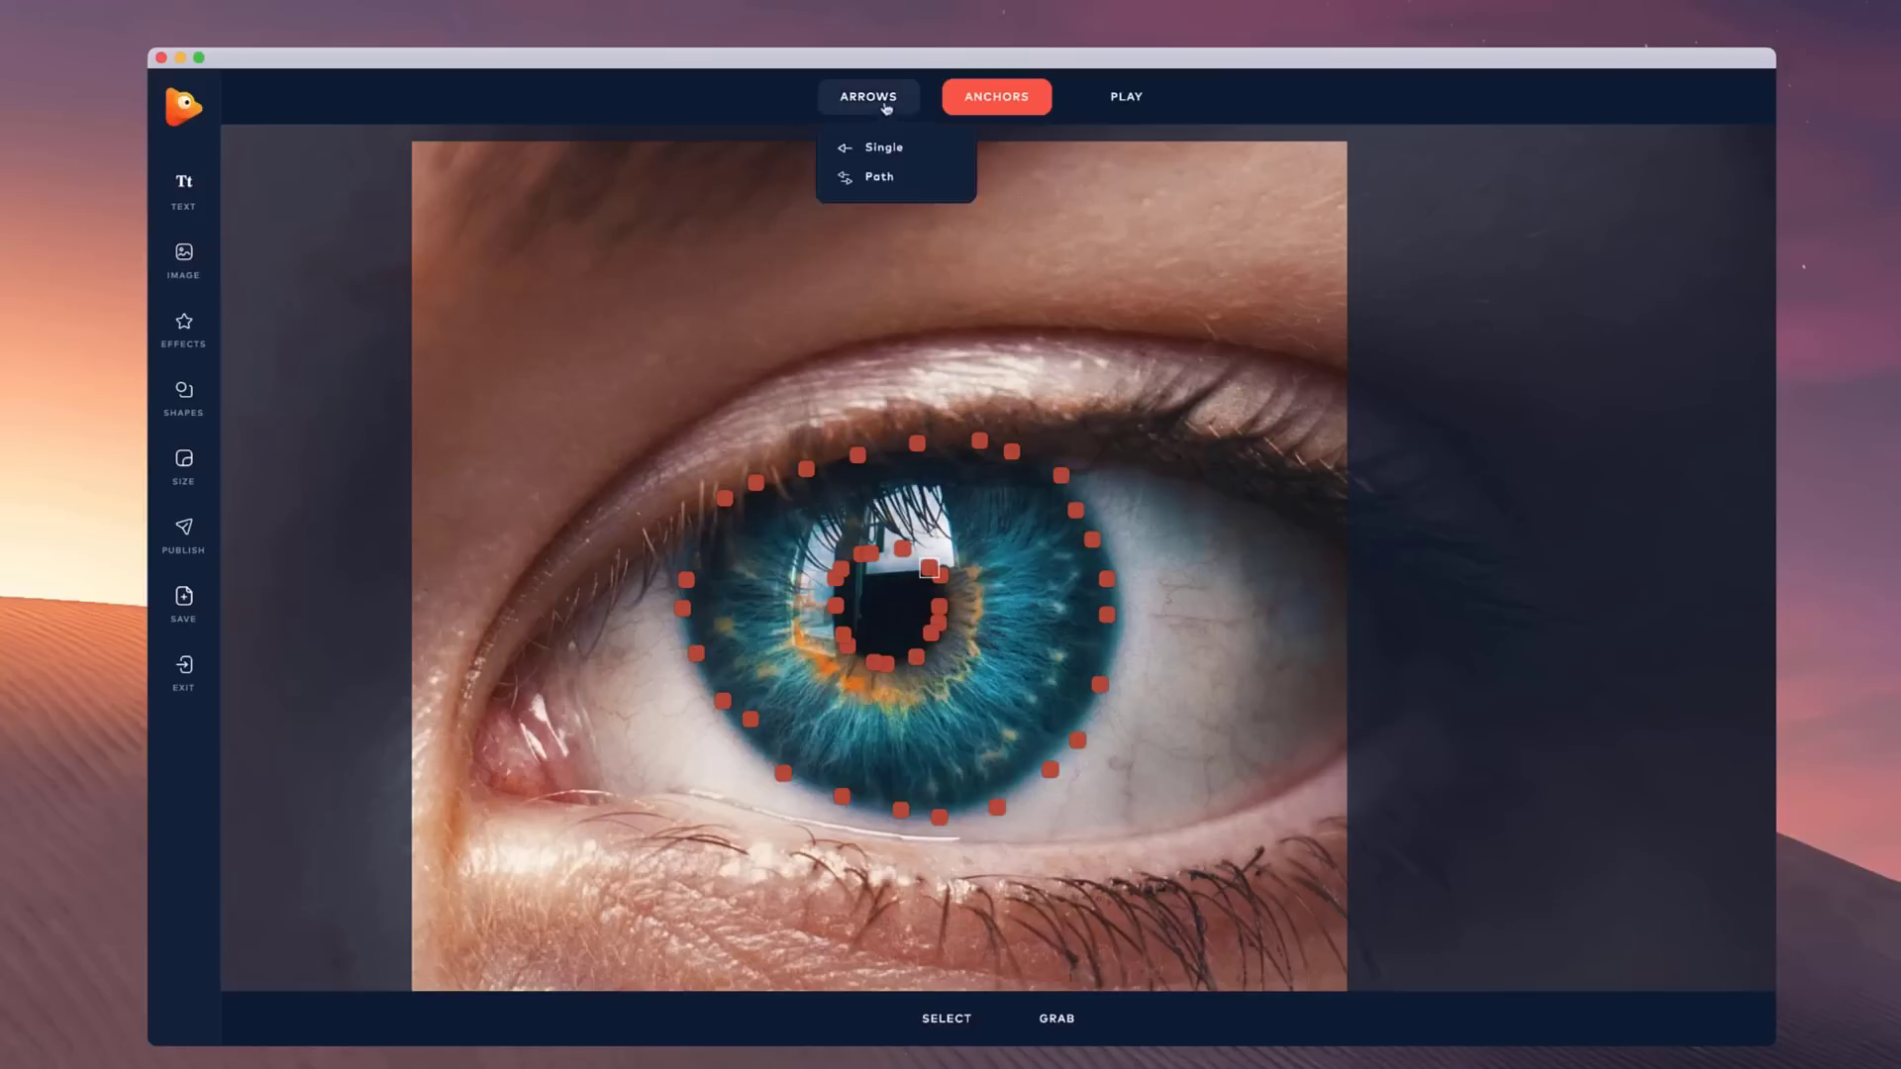
pyautogui.click(886, 178)
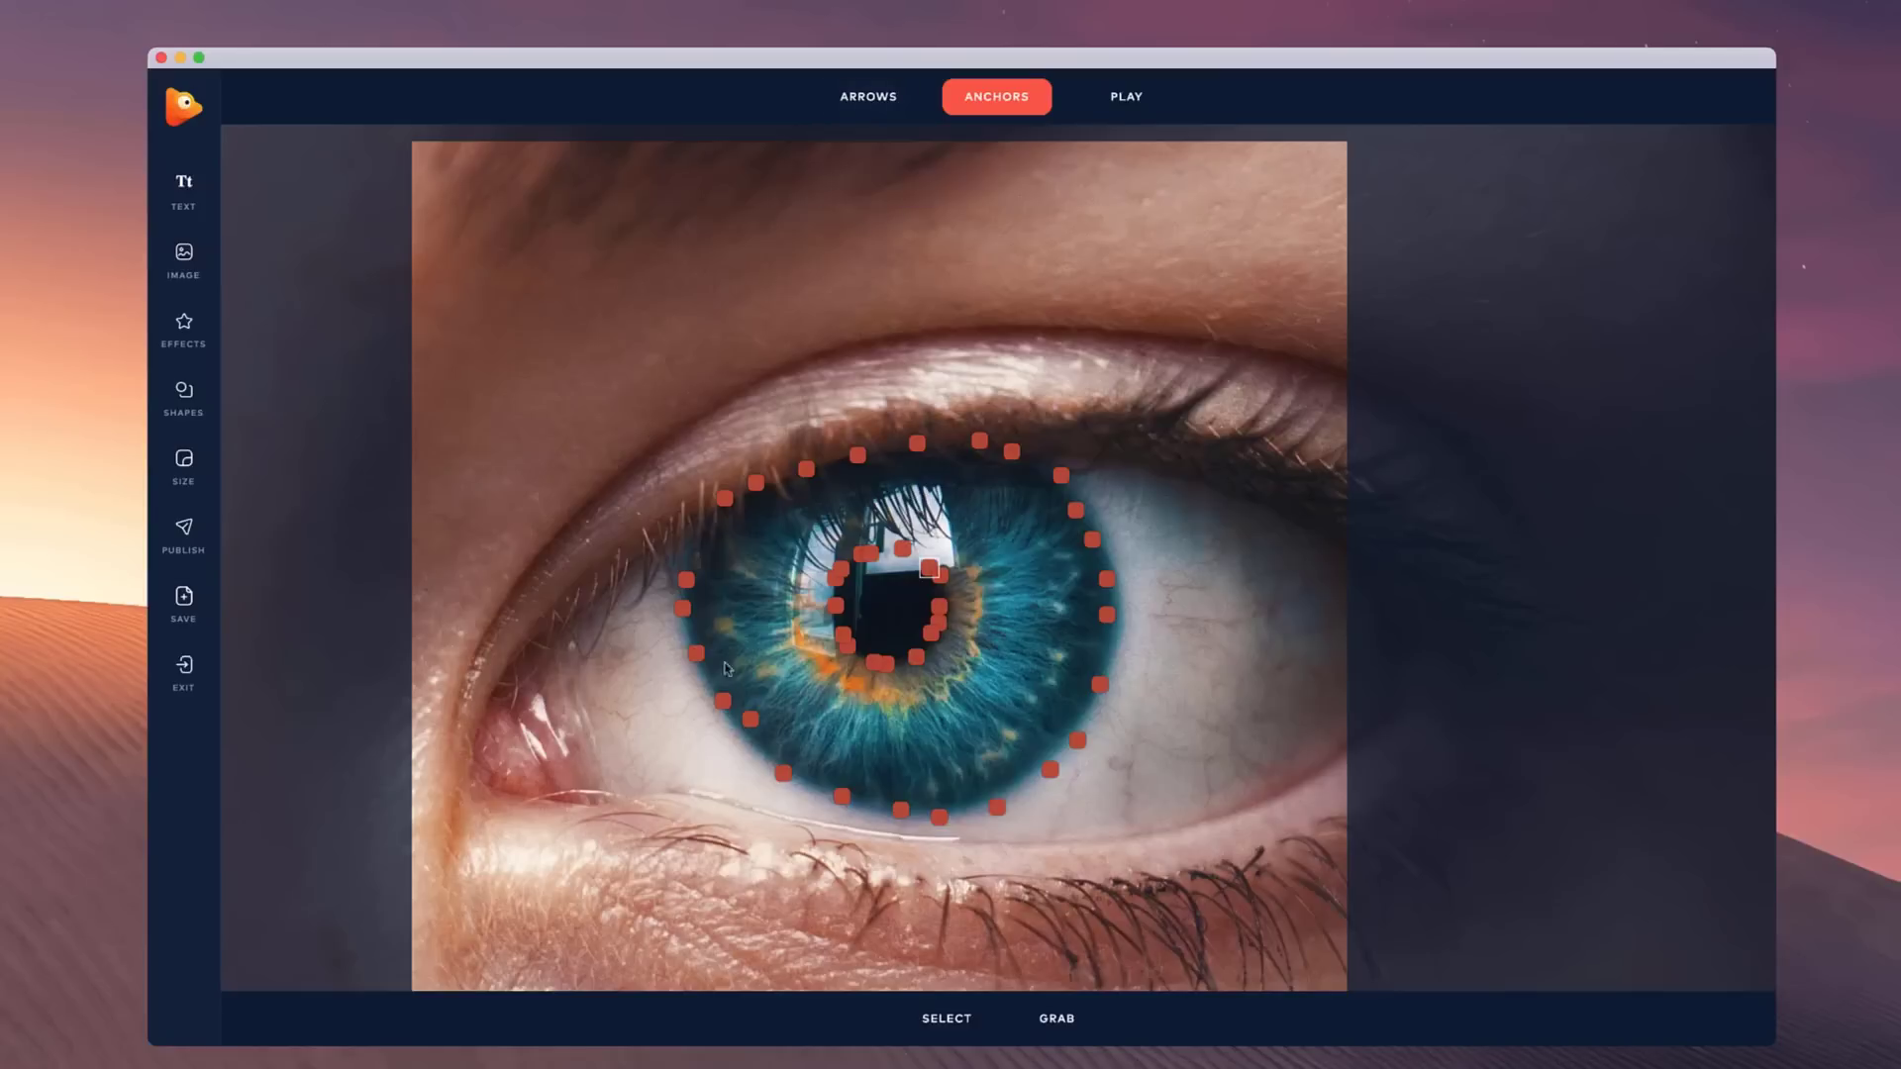
pyautogui.moveTo(892, 111)
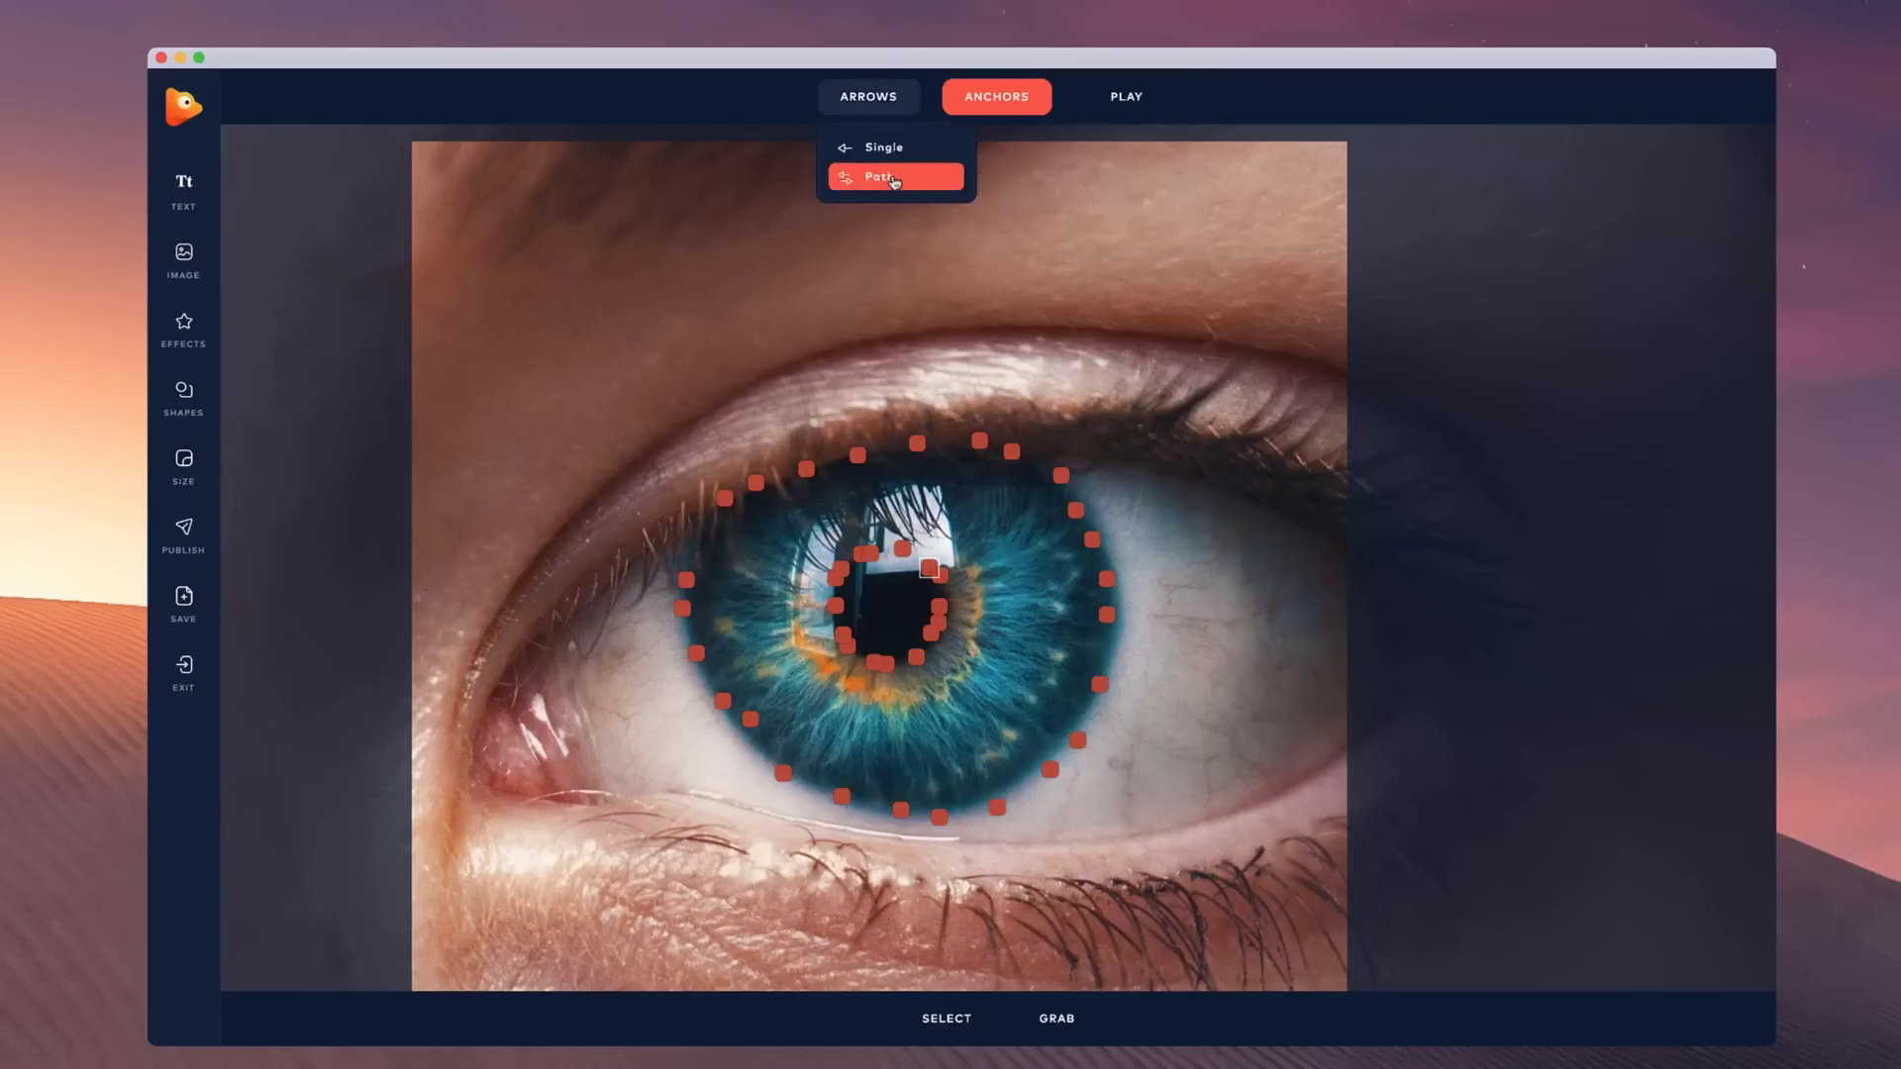
pyautogui.click(890, 151)
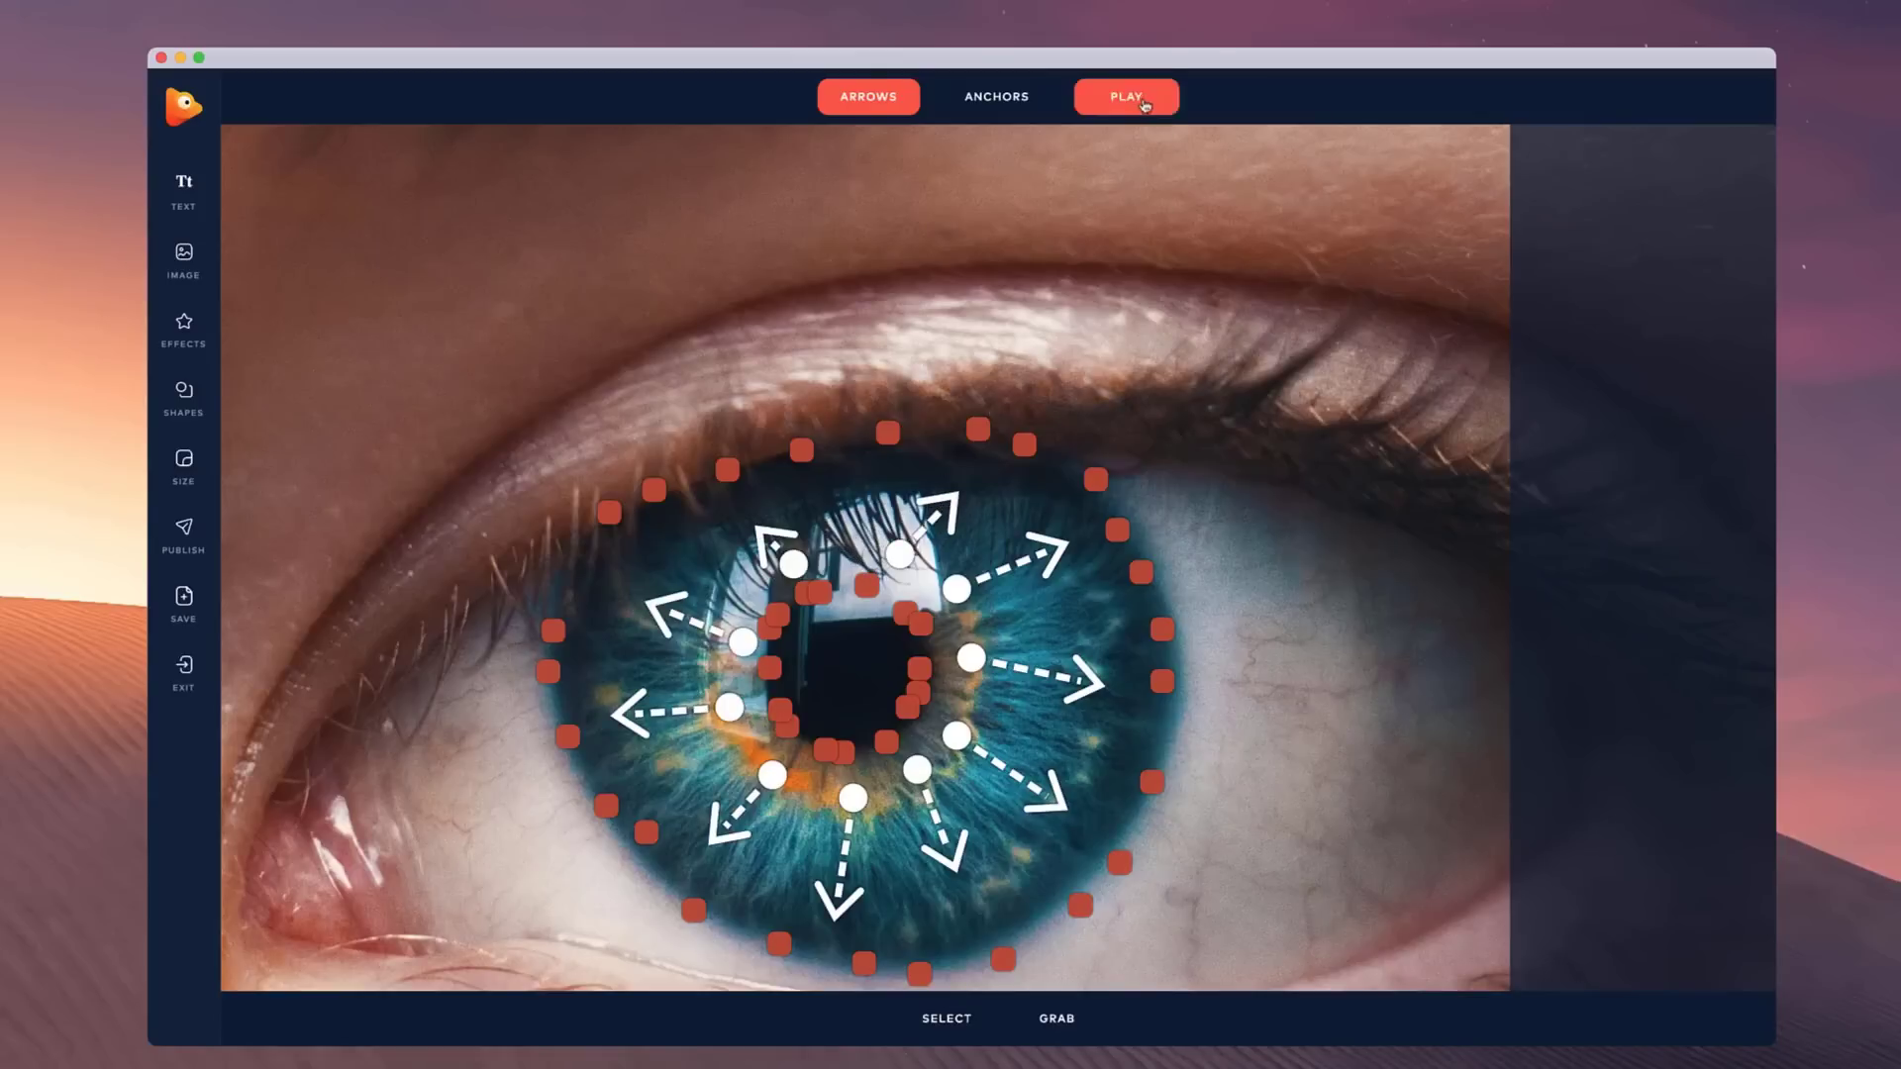
pyautogui.scroll(-2, 1068, 473)
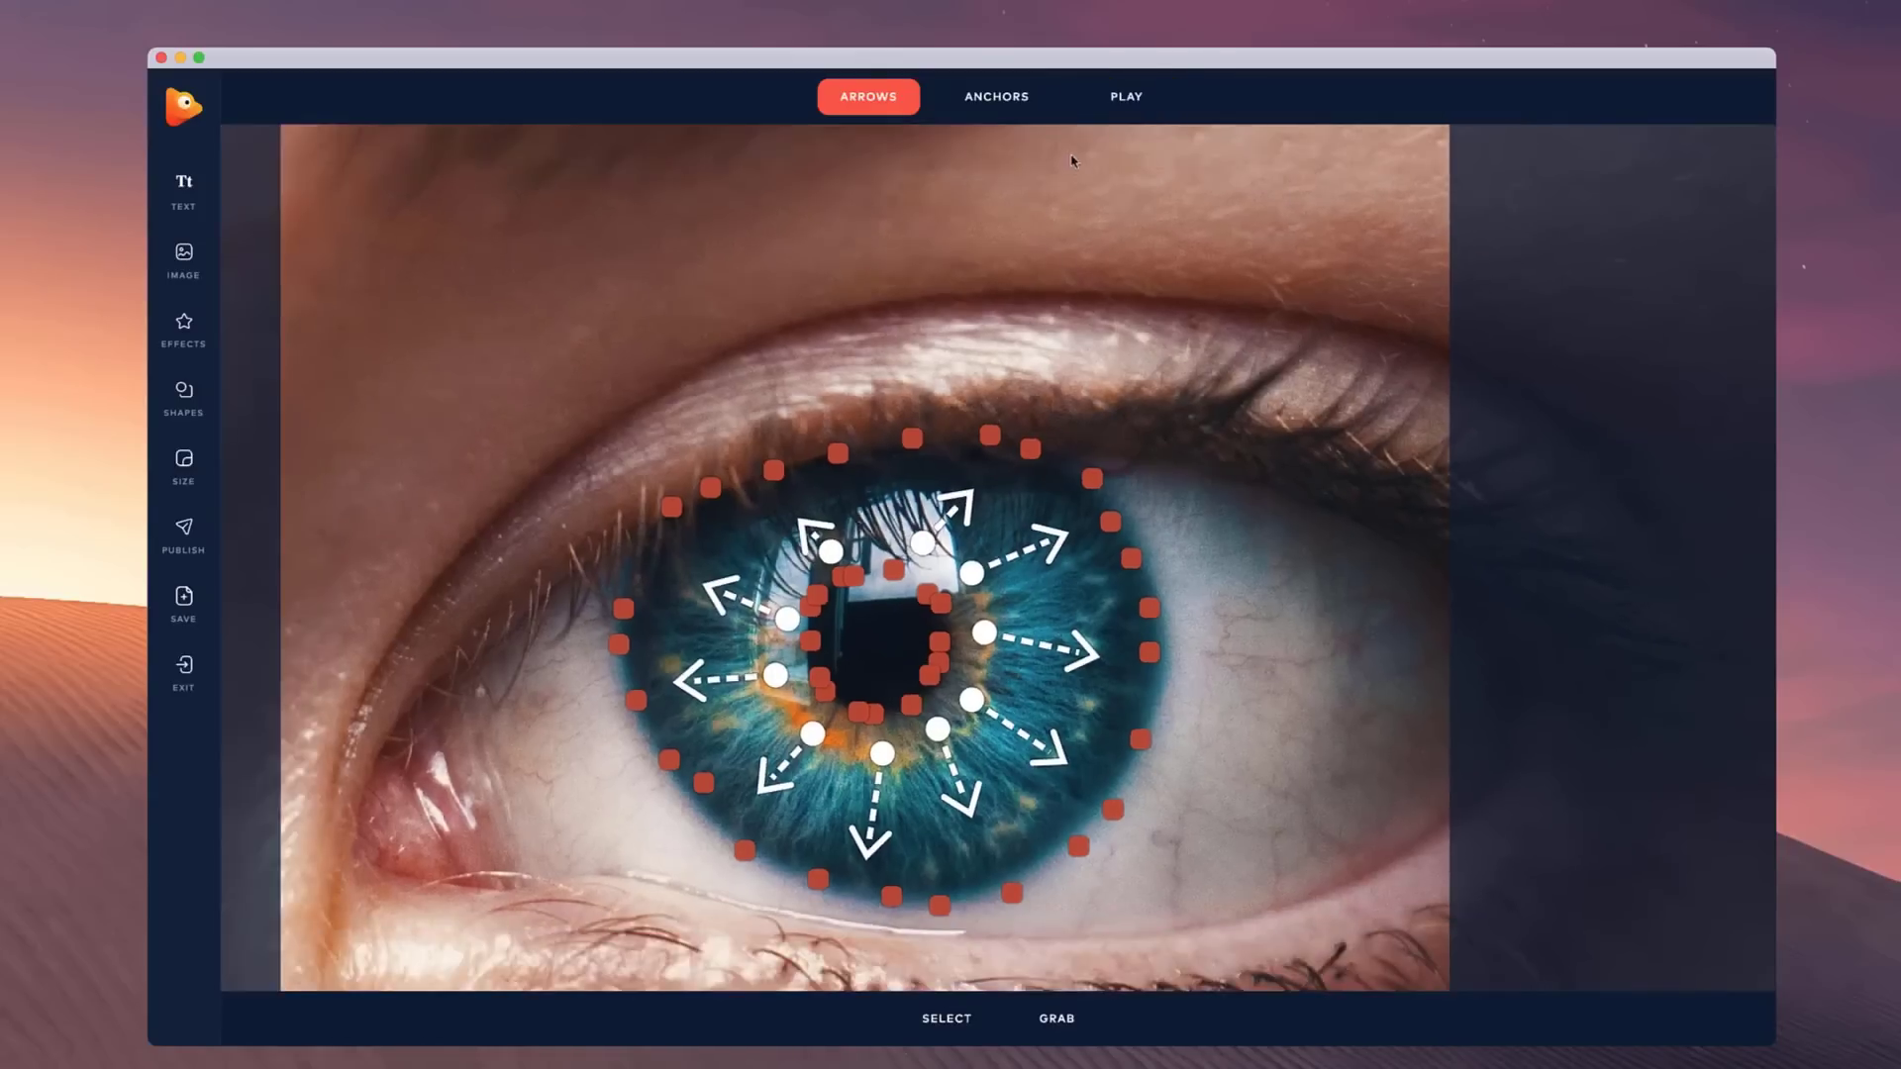
# - Preview the radiating iris motion, stop it and delete all the arrows with an arrows-only selection around the iris
pyautogui.click(1170, 113)
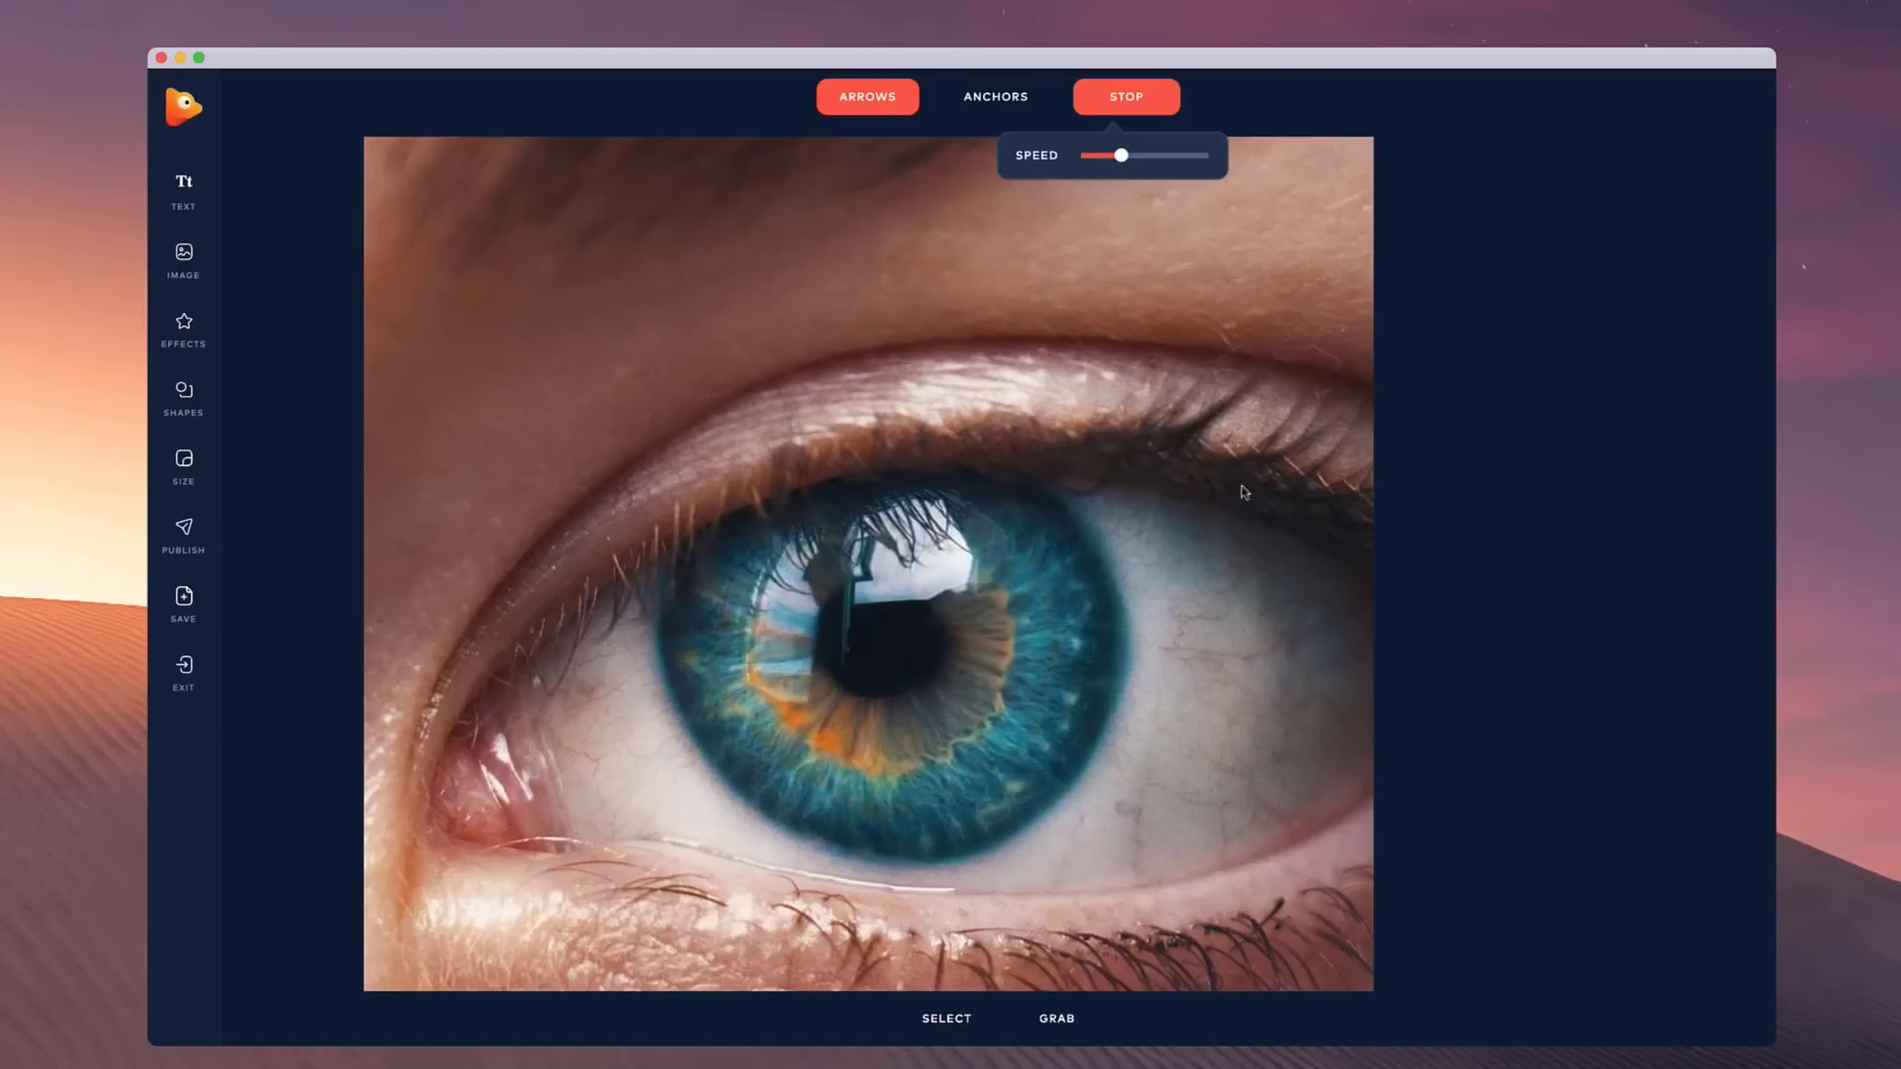
pyautogui.click(1114, 99)
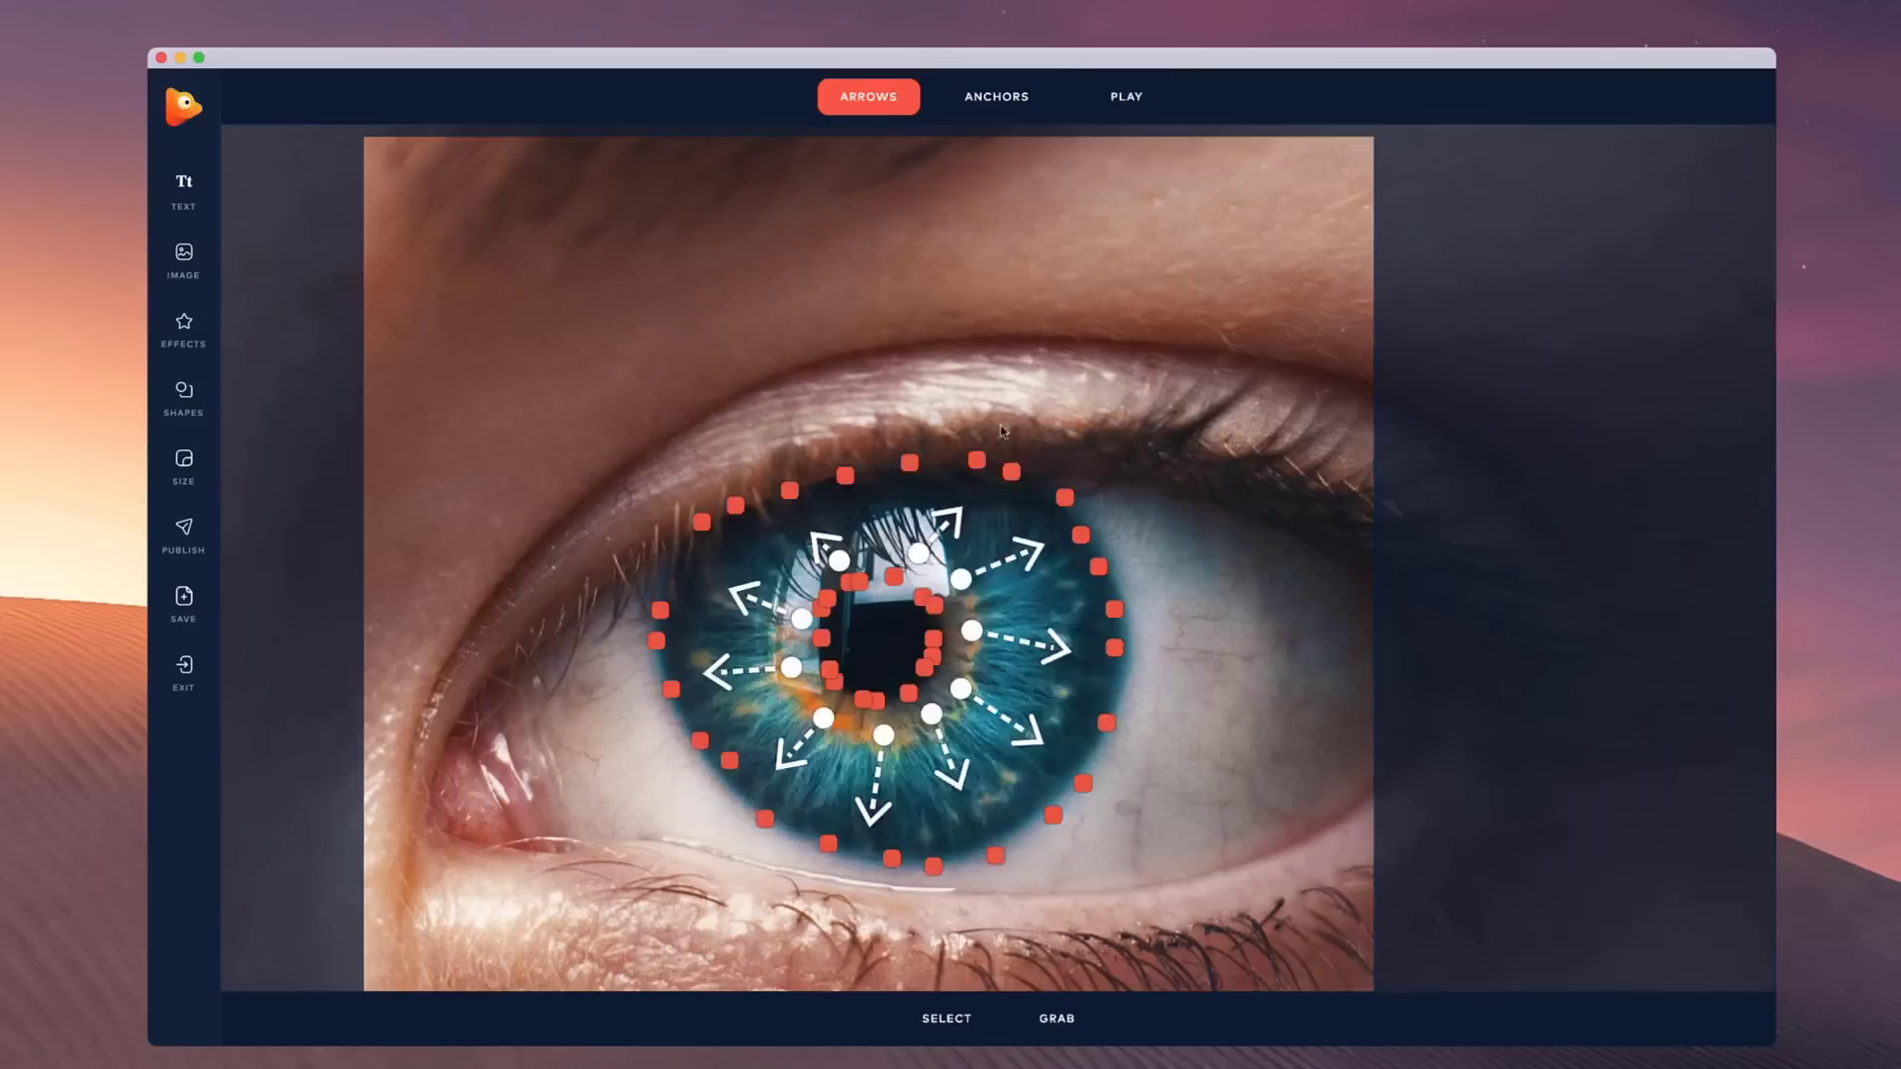
pyautogui.click(945, 1020)
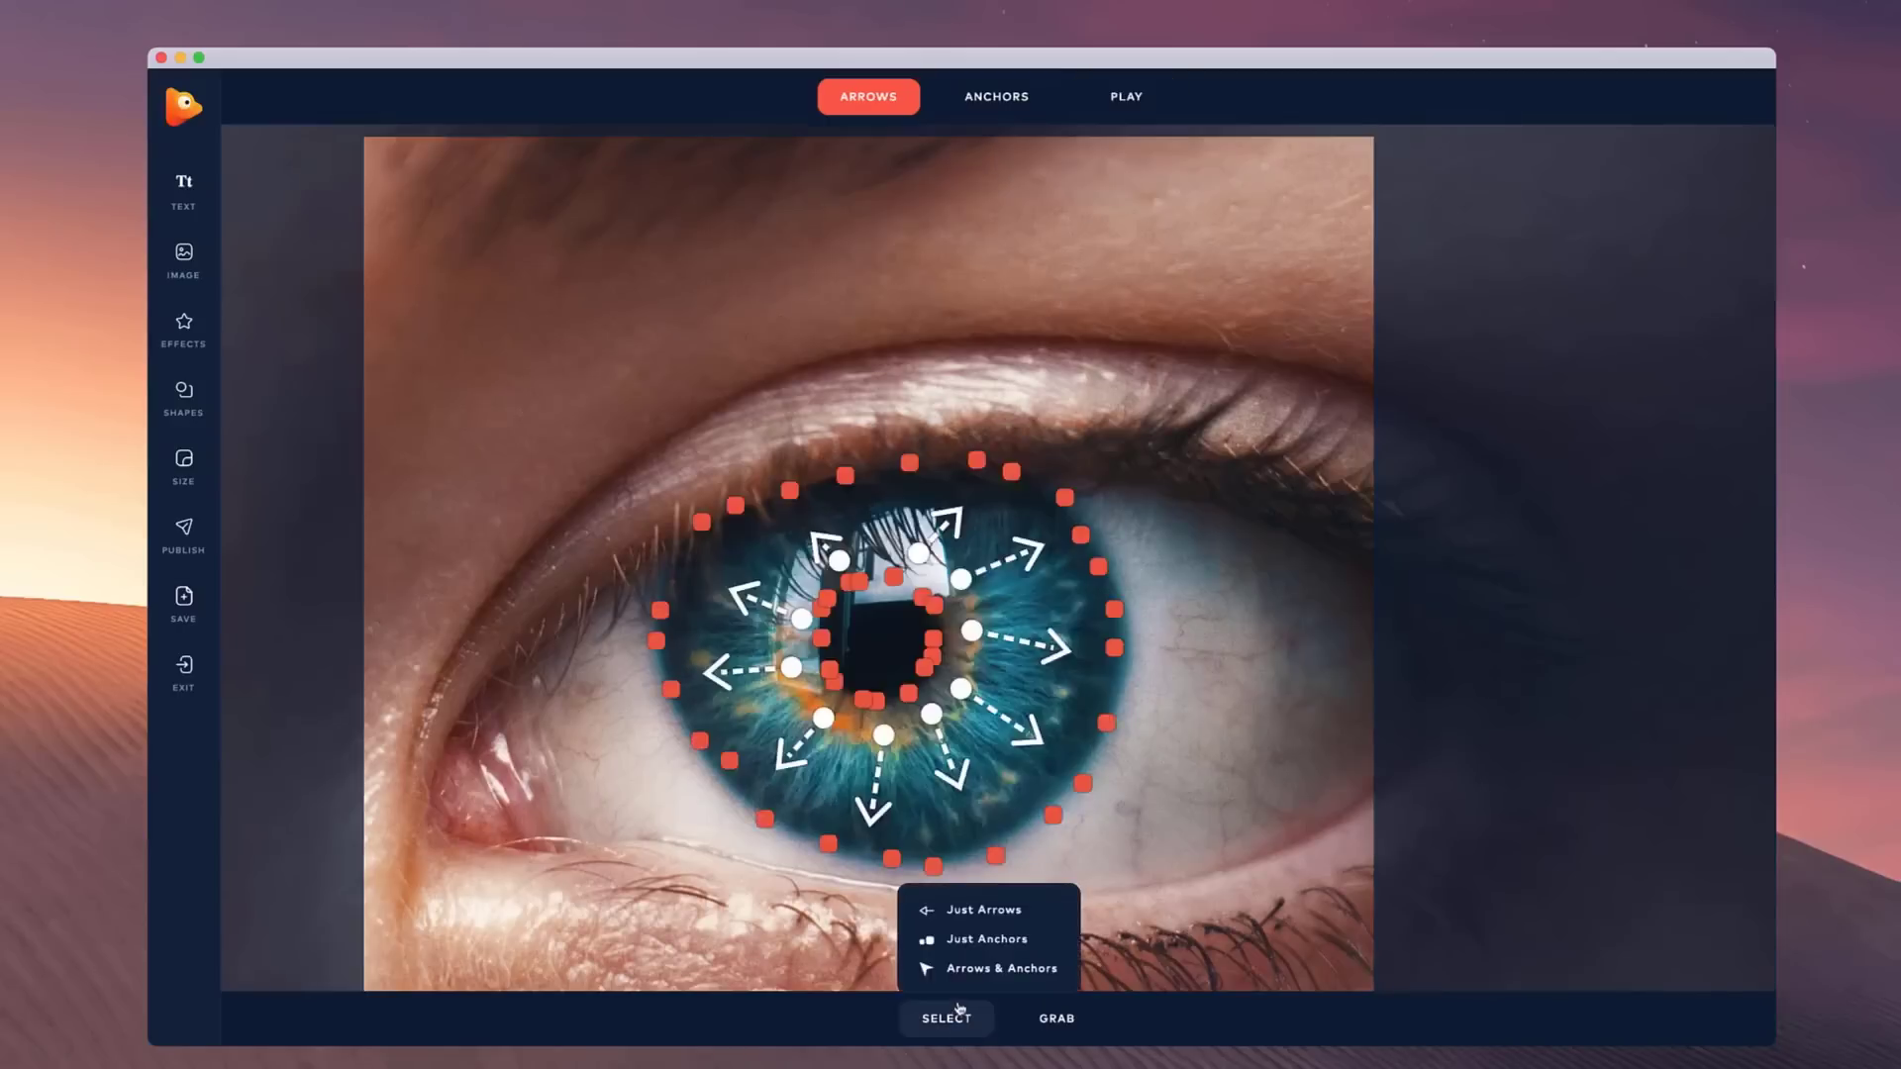
pyautogui.click(983, 911)
pyautogui.moveTo(1183, 385); pyautogui.dragTo(591, 926)
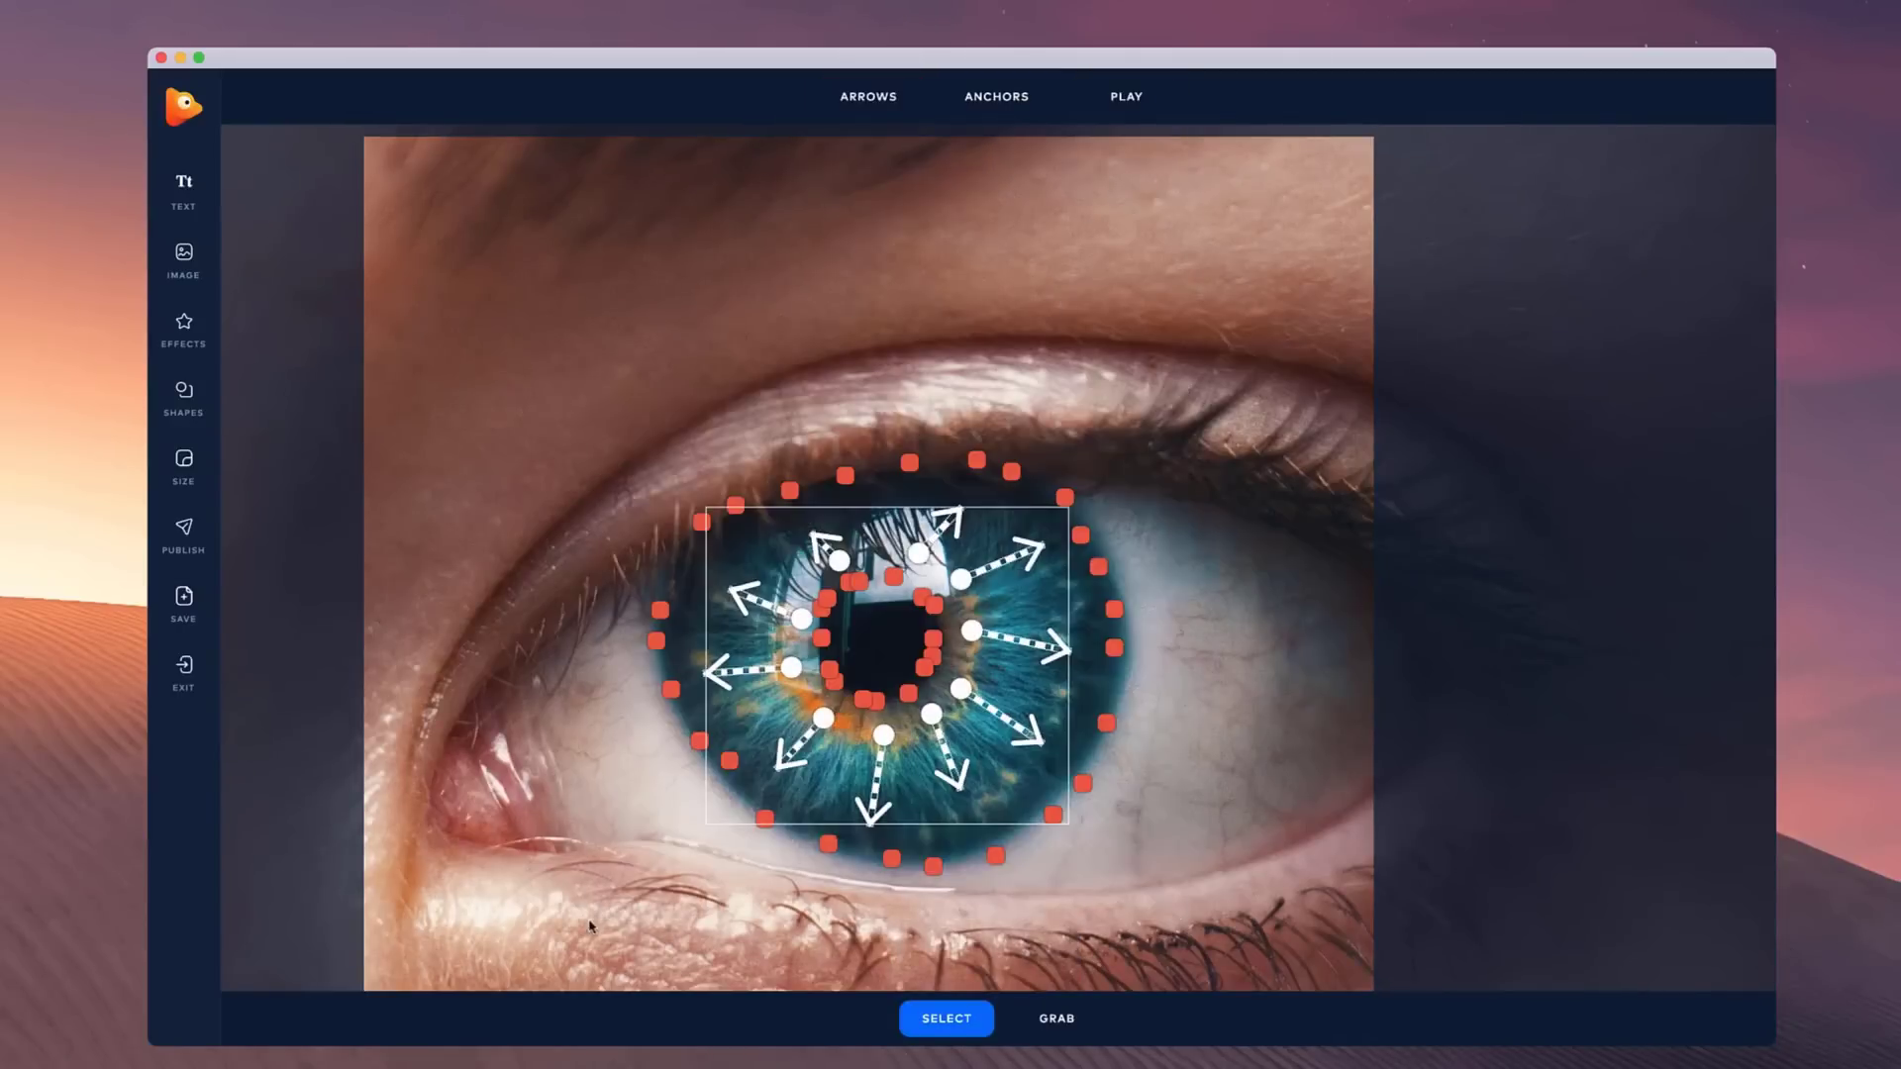
pyautogui.press('Delete')
# - Draw a closed path of arrows running counterclockwise around the iris, between the pupil anchors and the outer anchors
pyautogui.scroll(3, 714, 624)
pyautogui.click(868, 97)
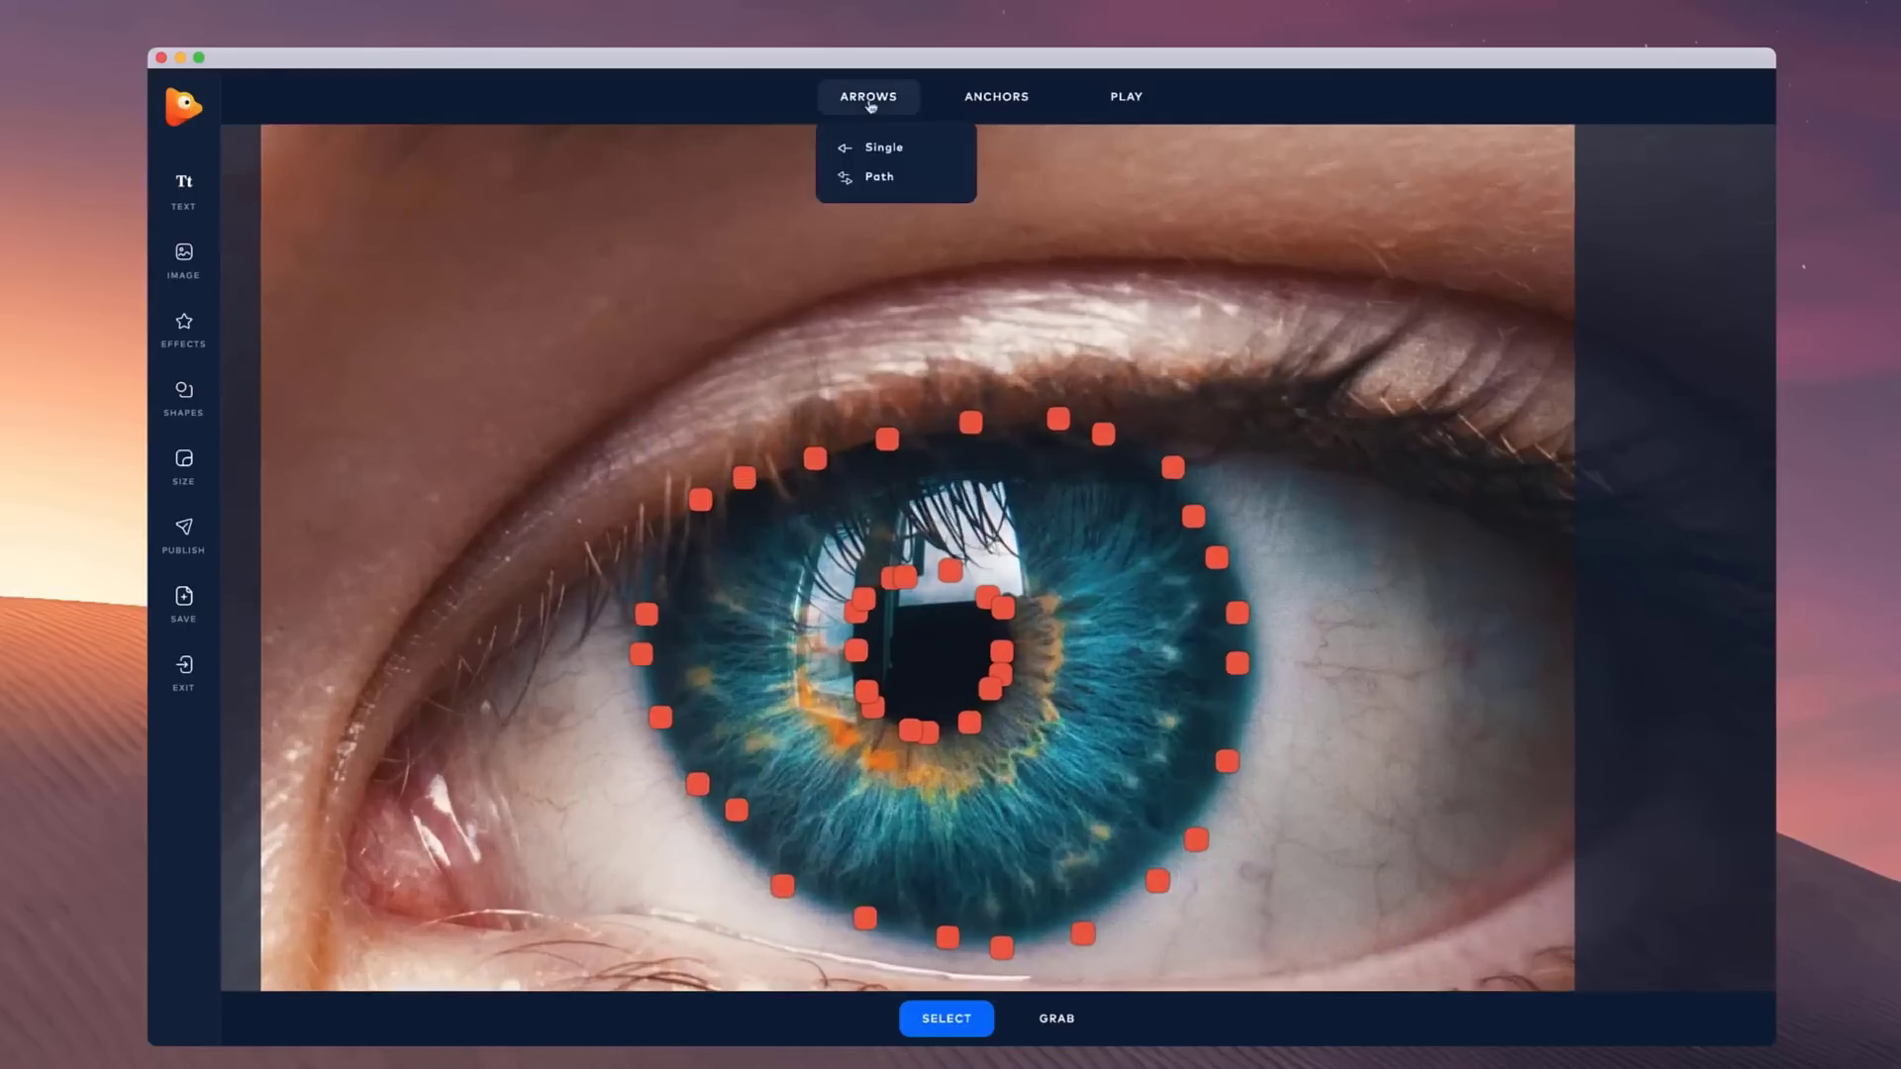
pyautogui.click(902, 175)
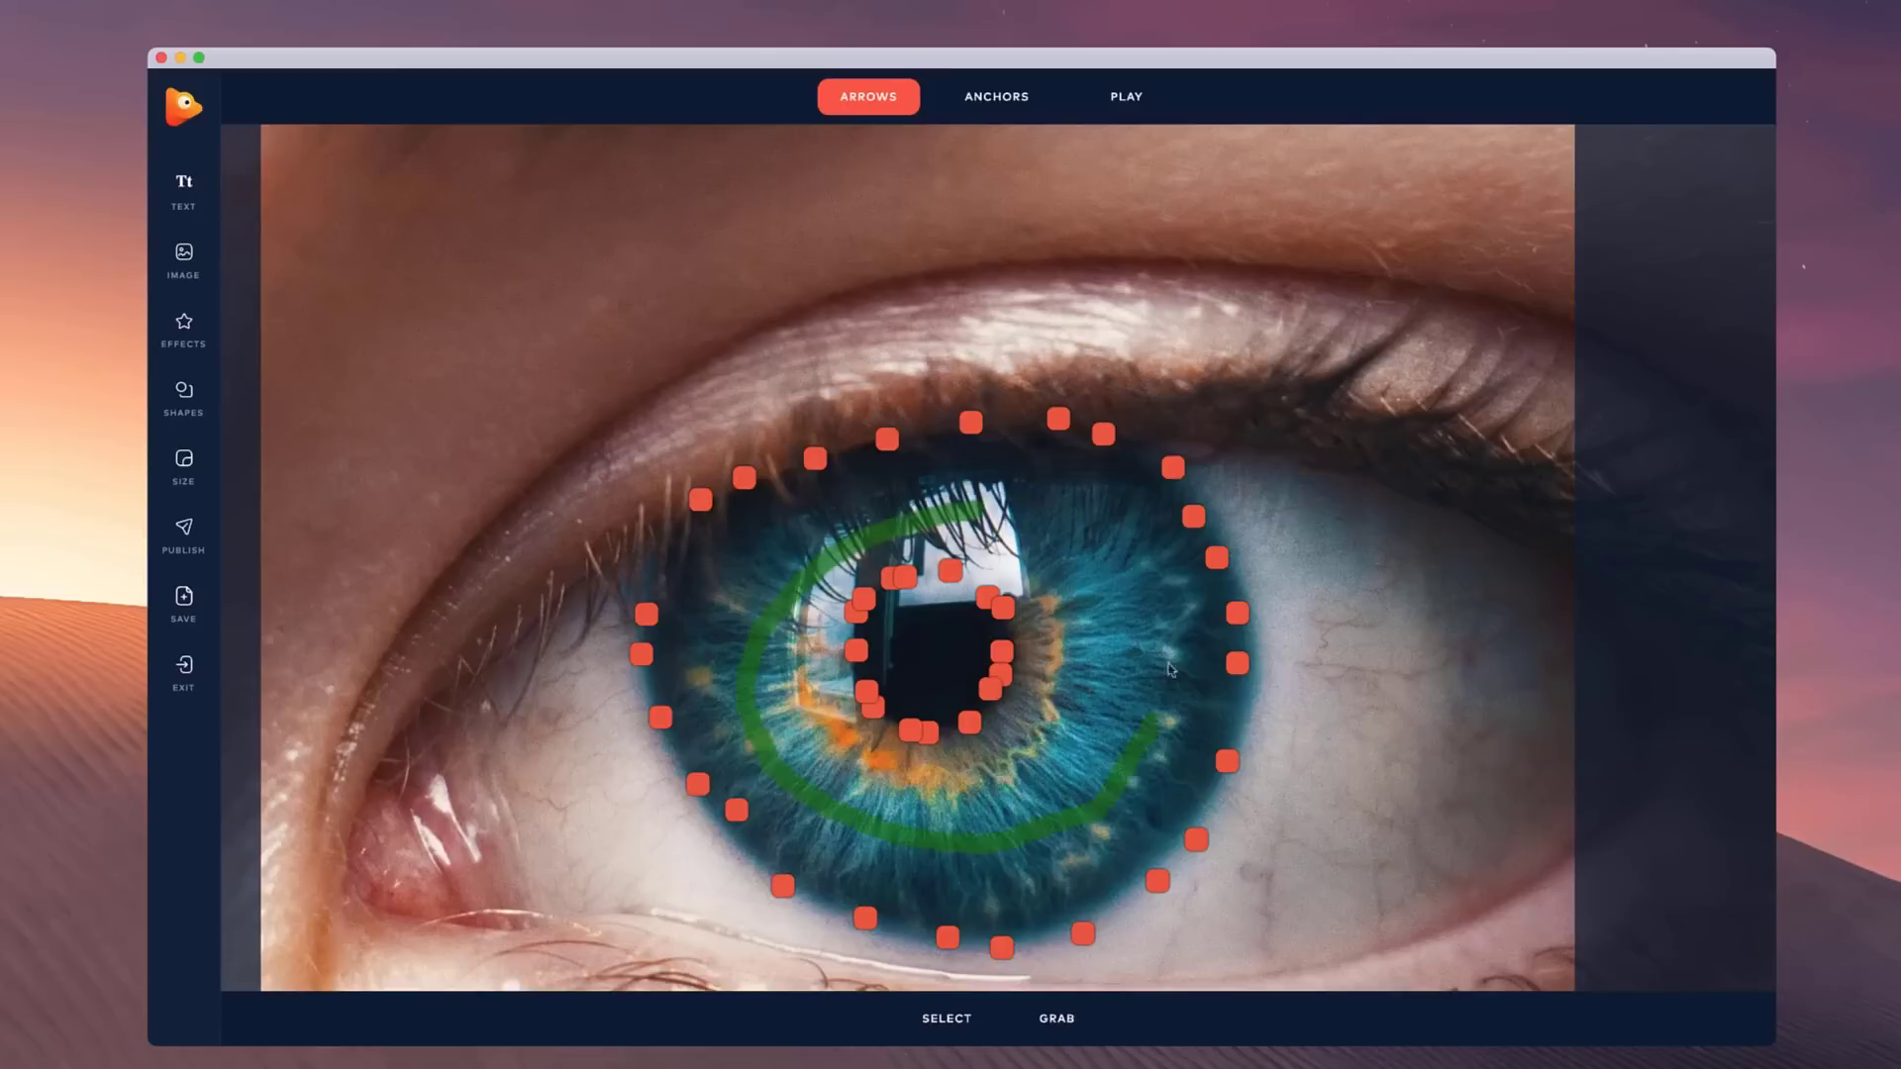
pyautogui.moveTo(1021, 535); pyautogui.dragTo(1022, 531)
# - Play the animation and examine the iris's circular motion at different zoom levels
pyautogui.scroll(-3, 1019, 517)
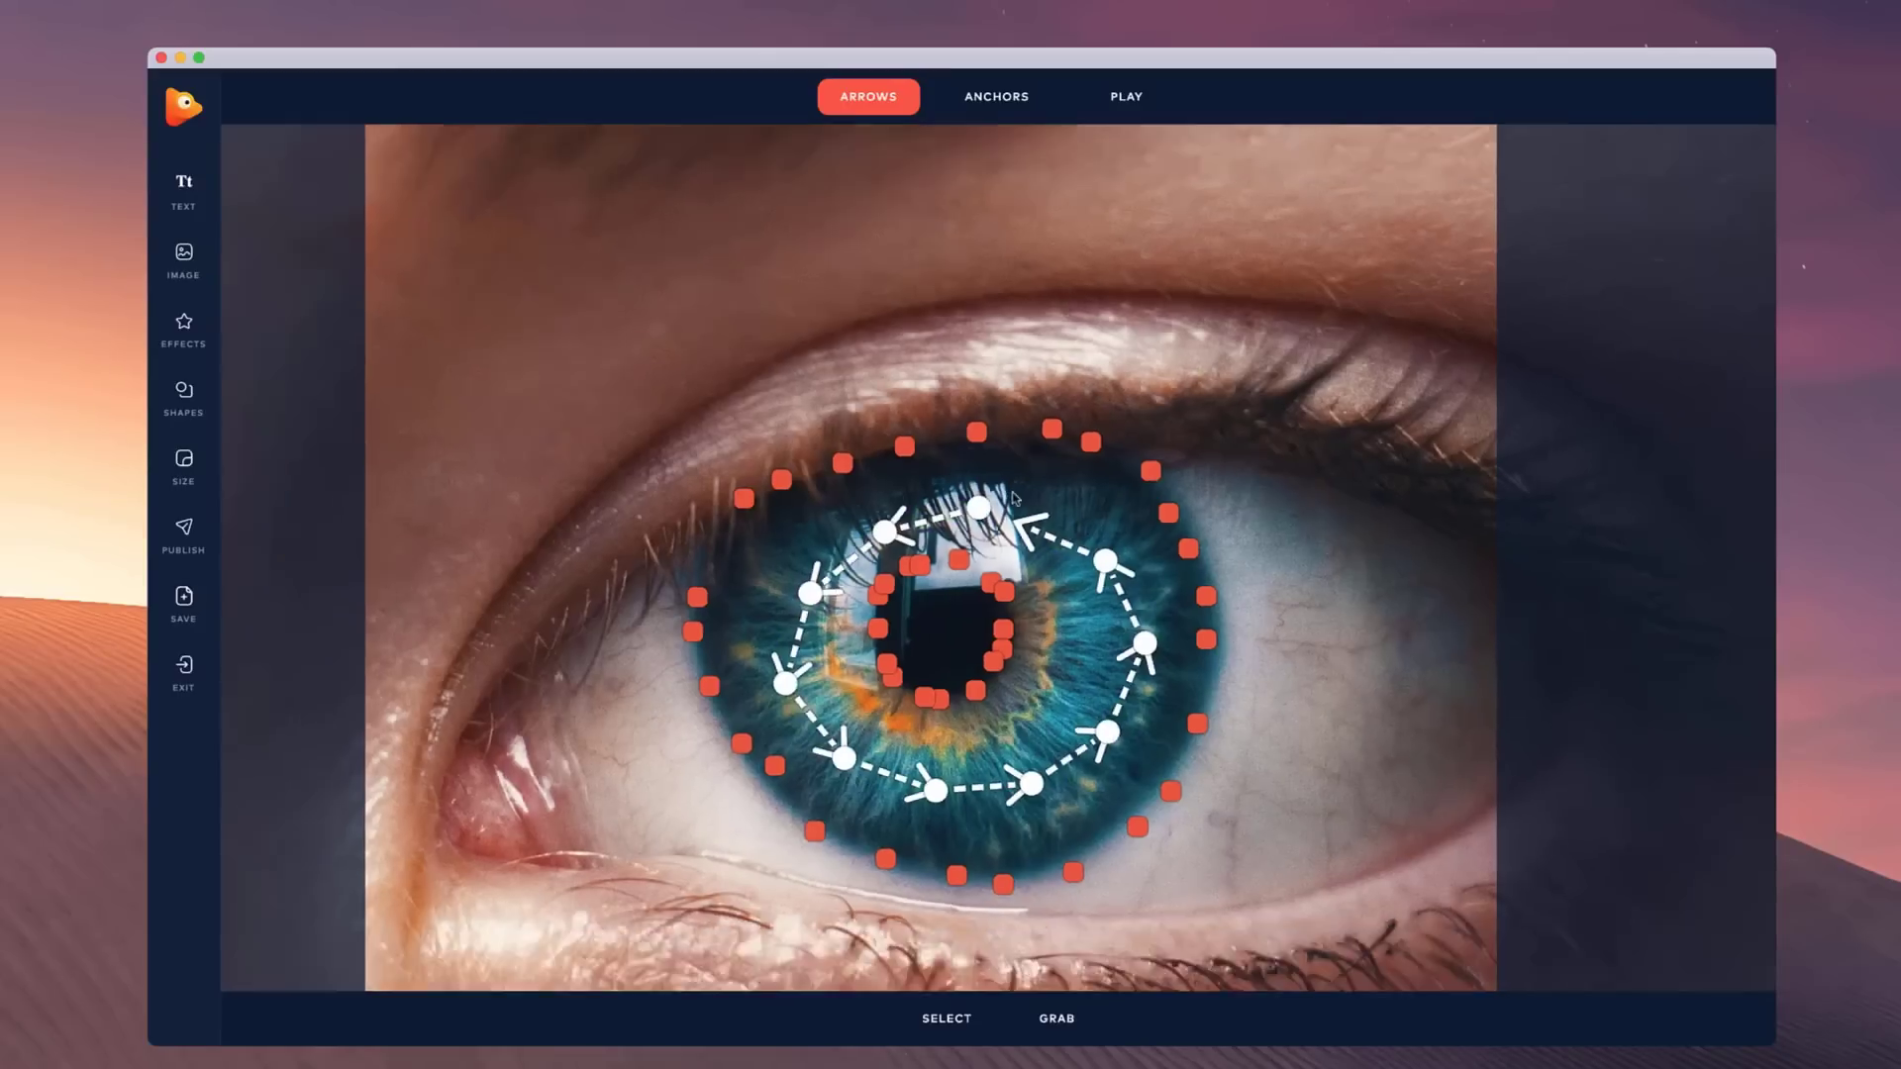
pyautogui.click(1136, 103)
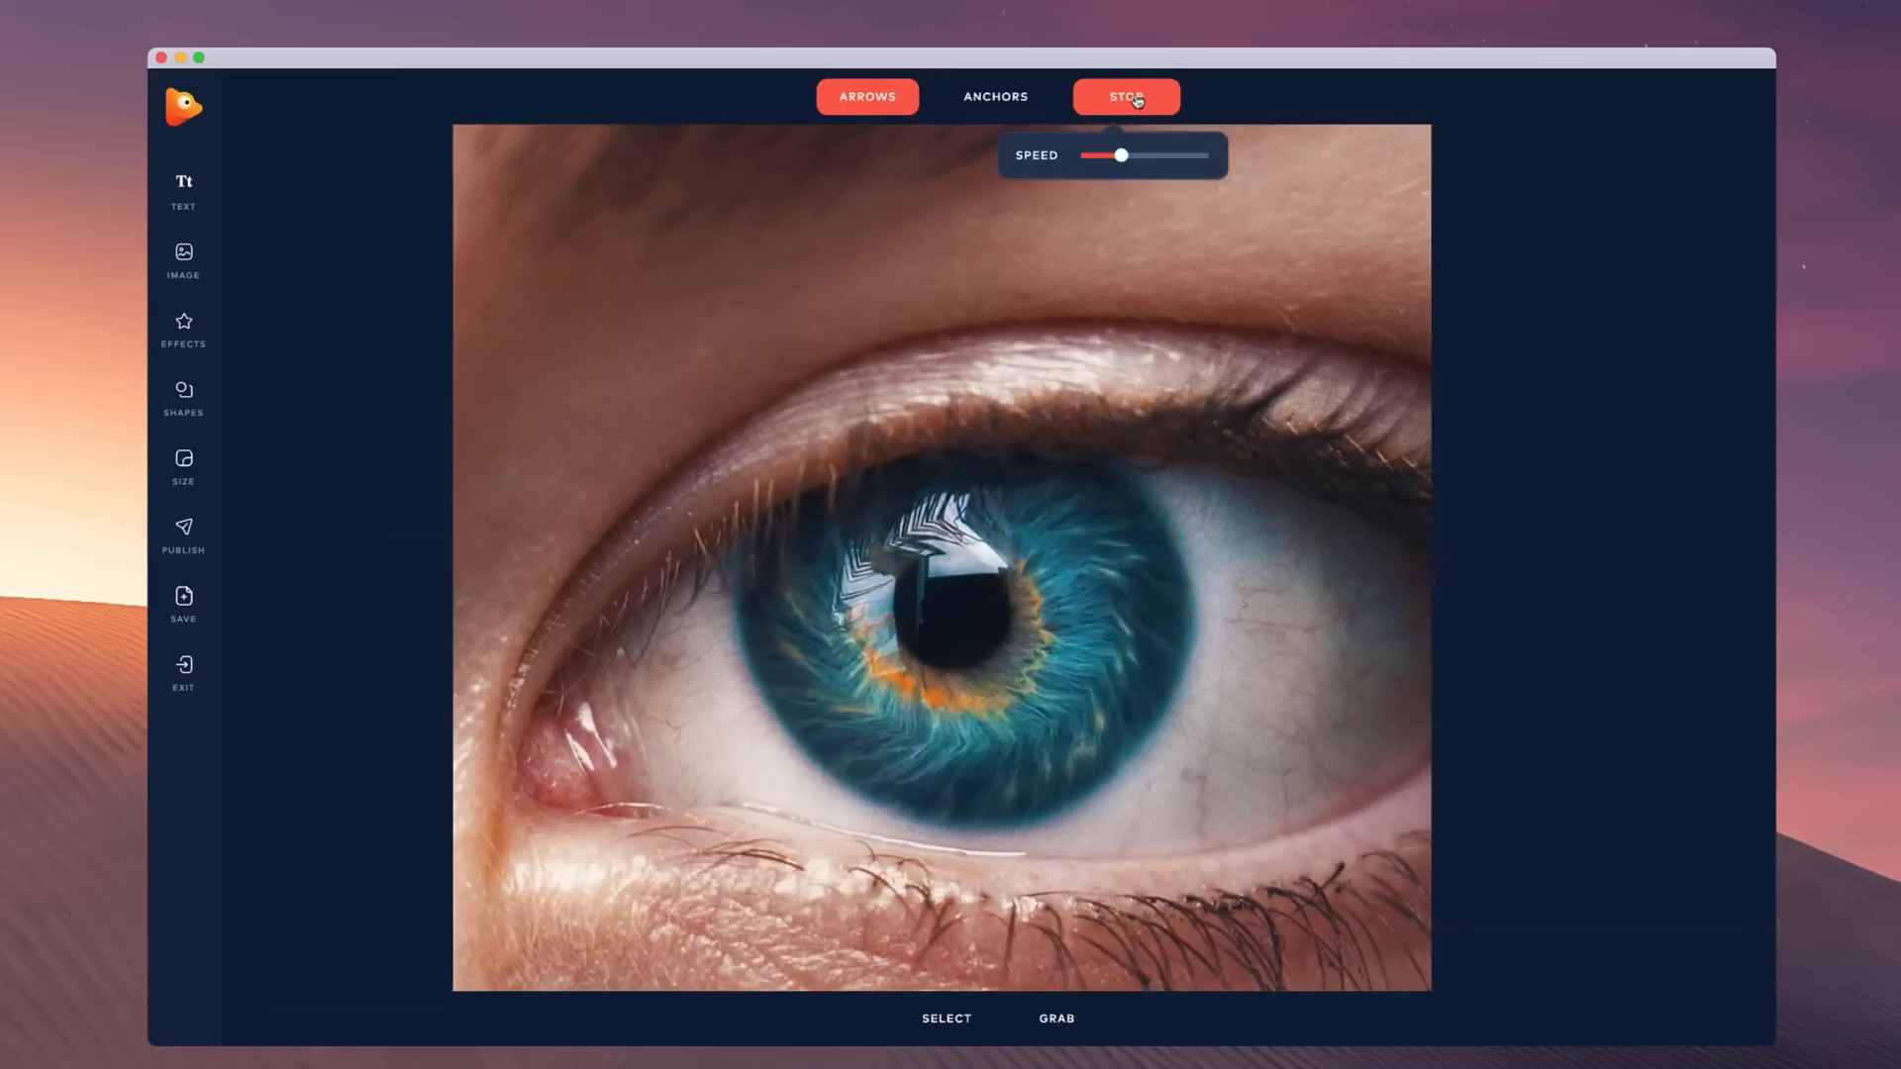
pyautogui.scroll(-2, 1188, 524)
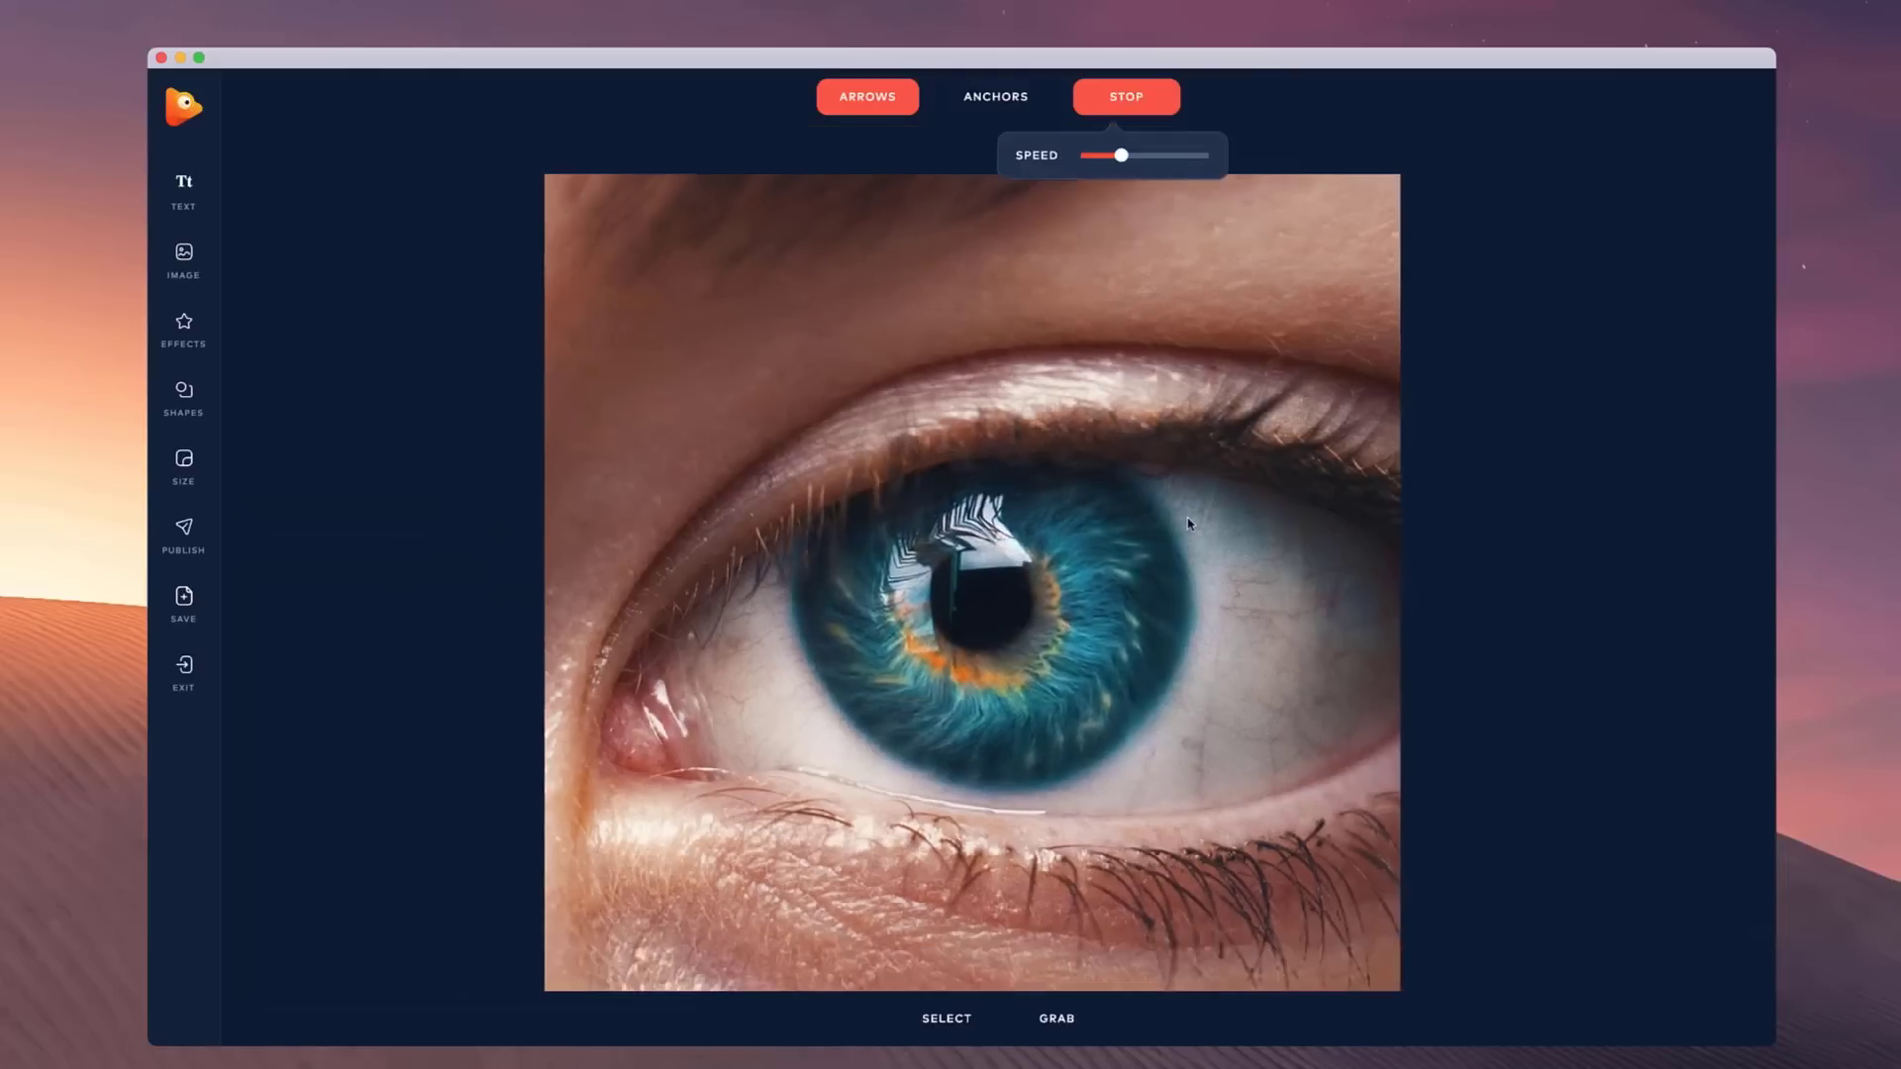
pyautogui.scroll(1, 1111, 630)
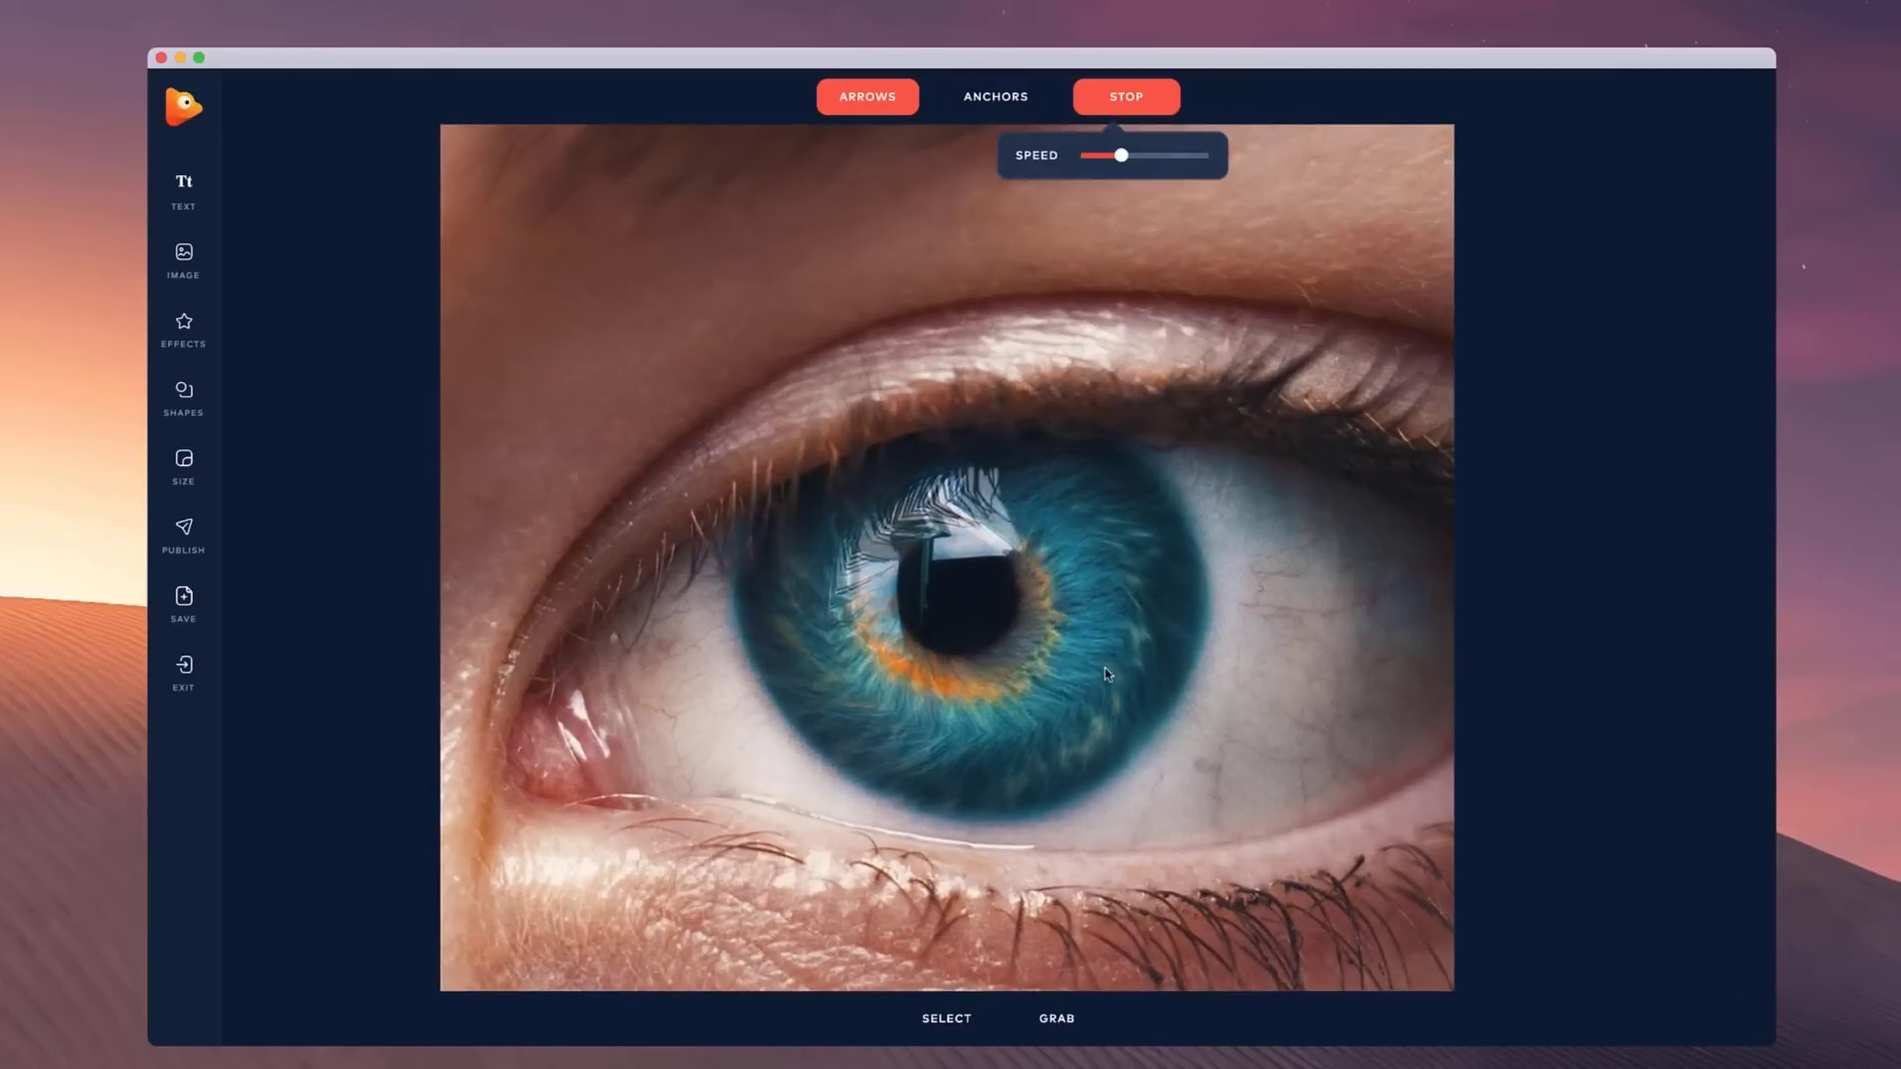
pyautogui.scroll(-2, 1106, 675)
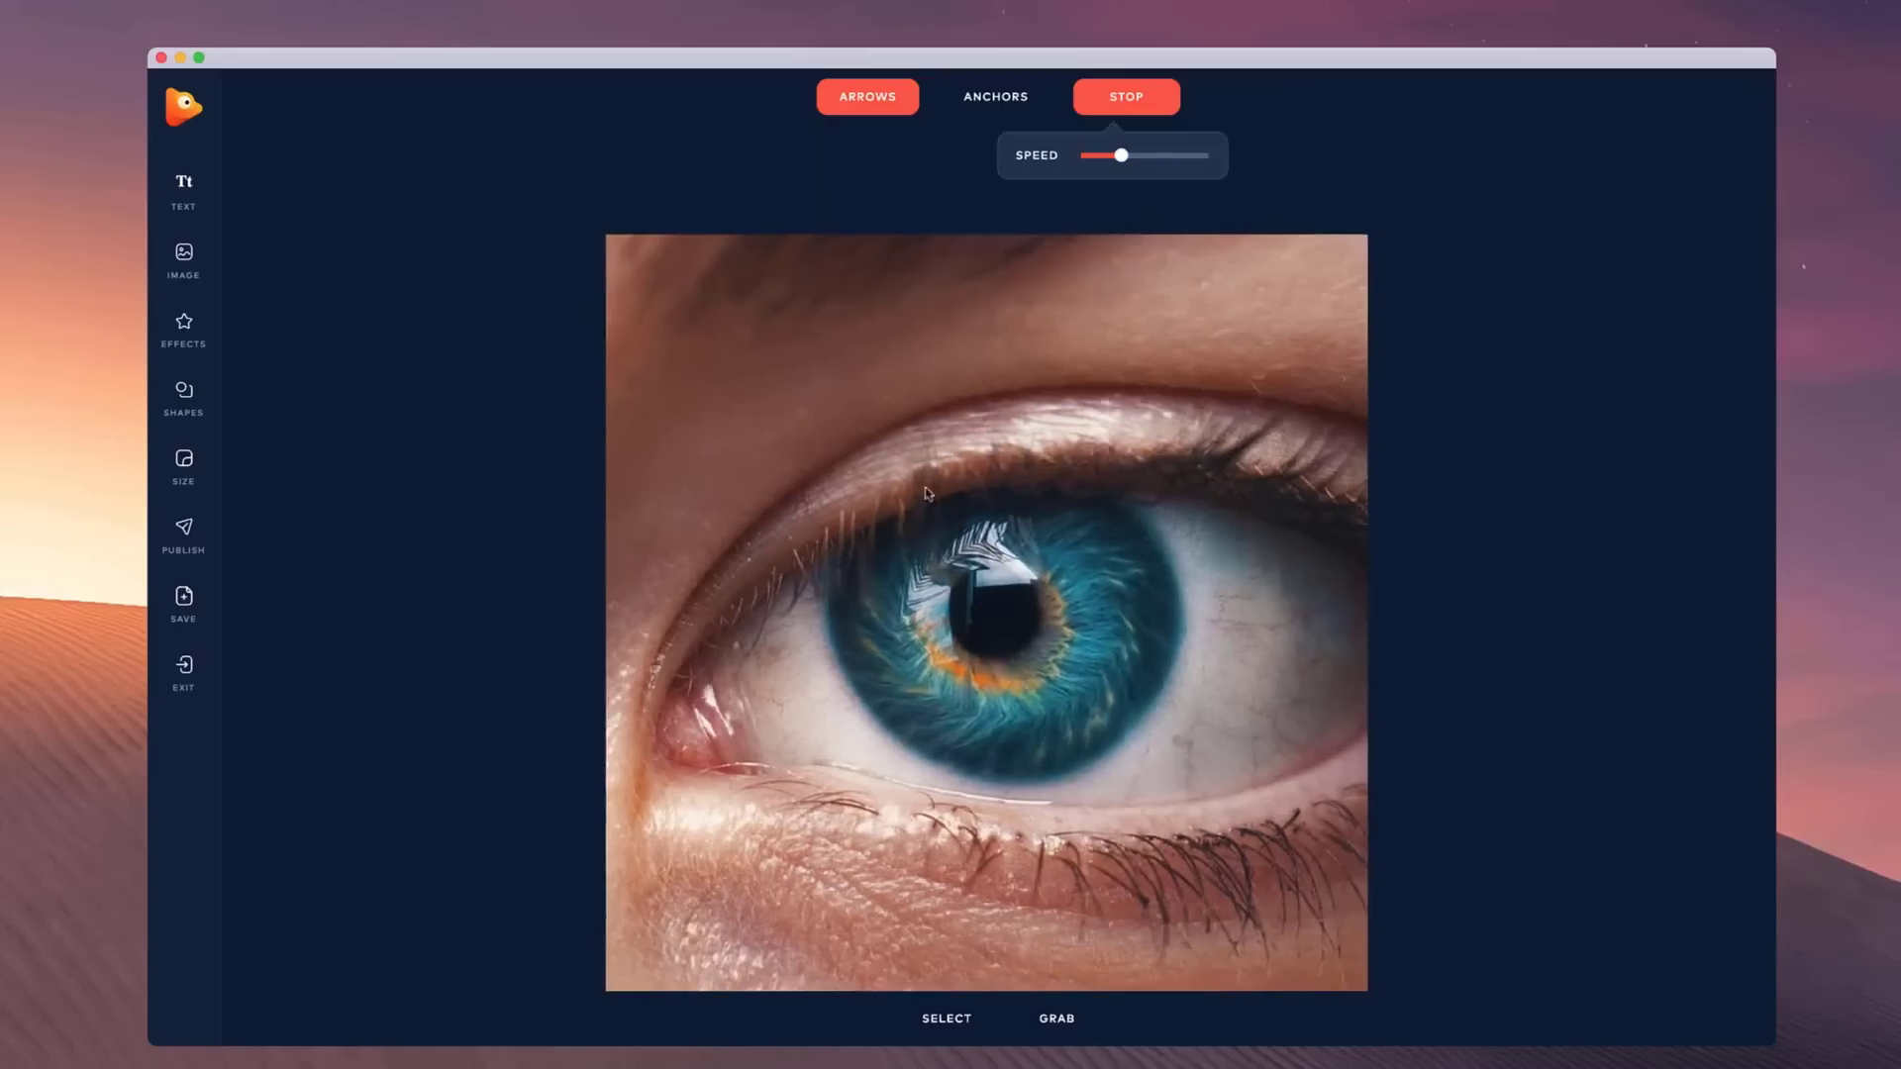
pyautogui.scroll(-1, 1020, 771)
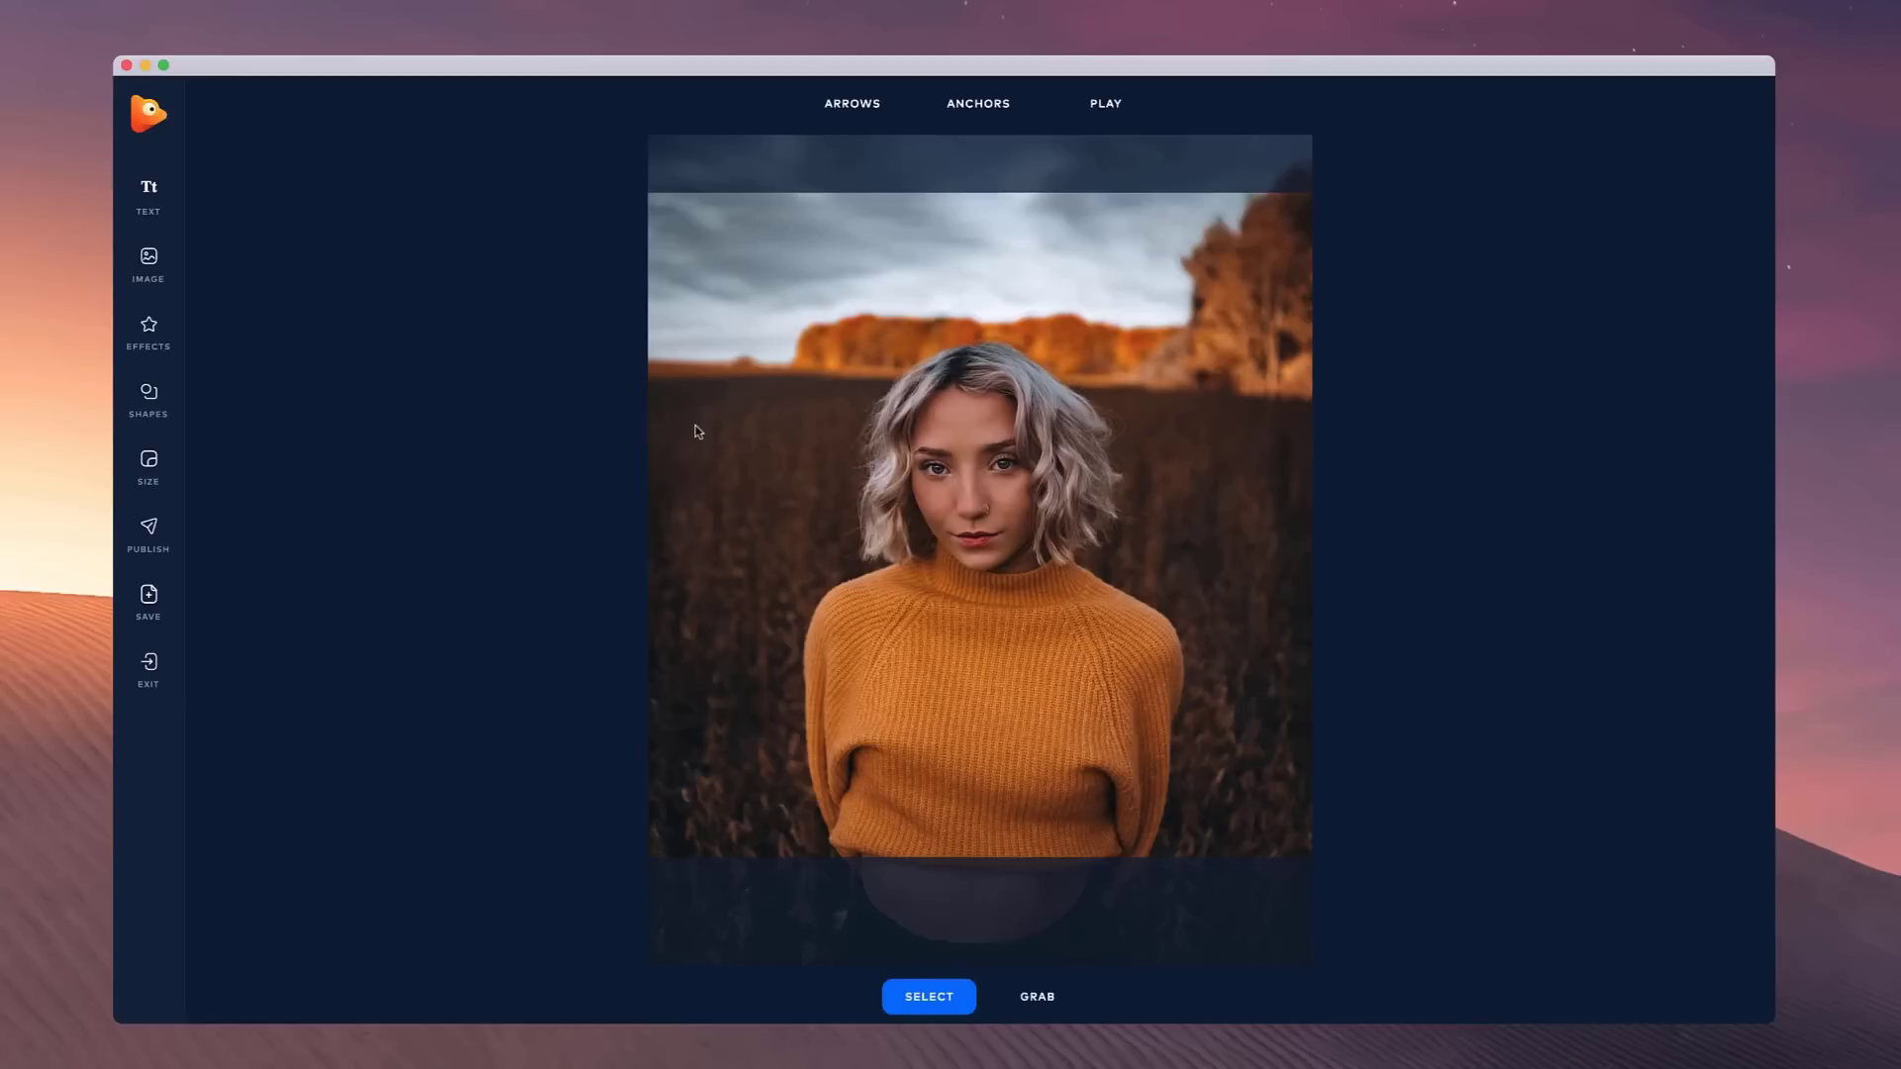
# - Add a text layer to the sweater photo reading "50% OFF ALL"
pyautogui.click(150, 198)
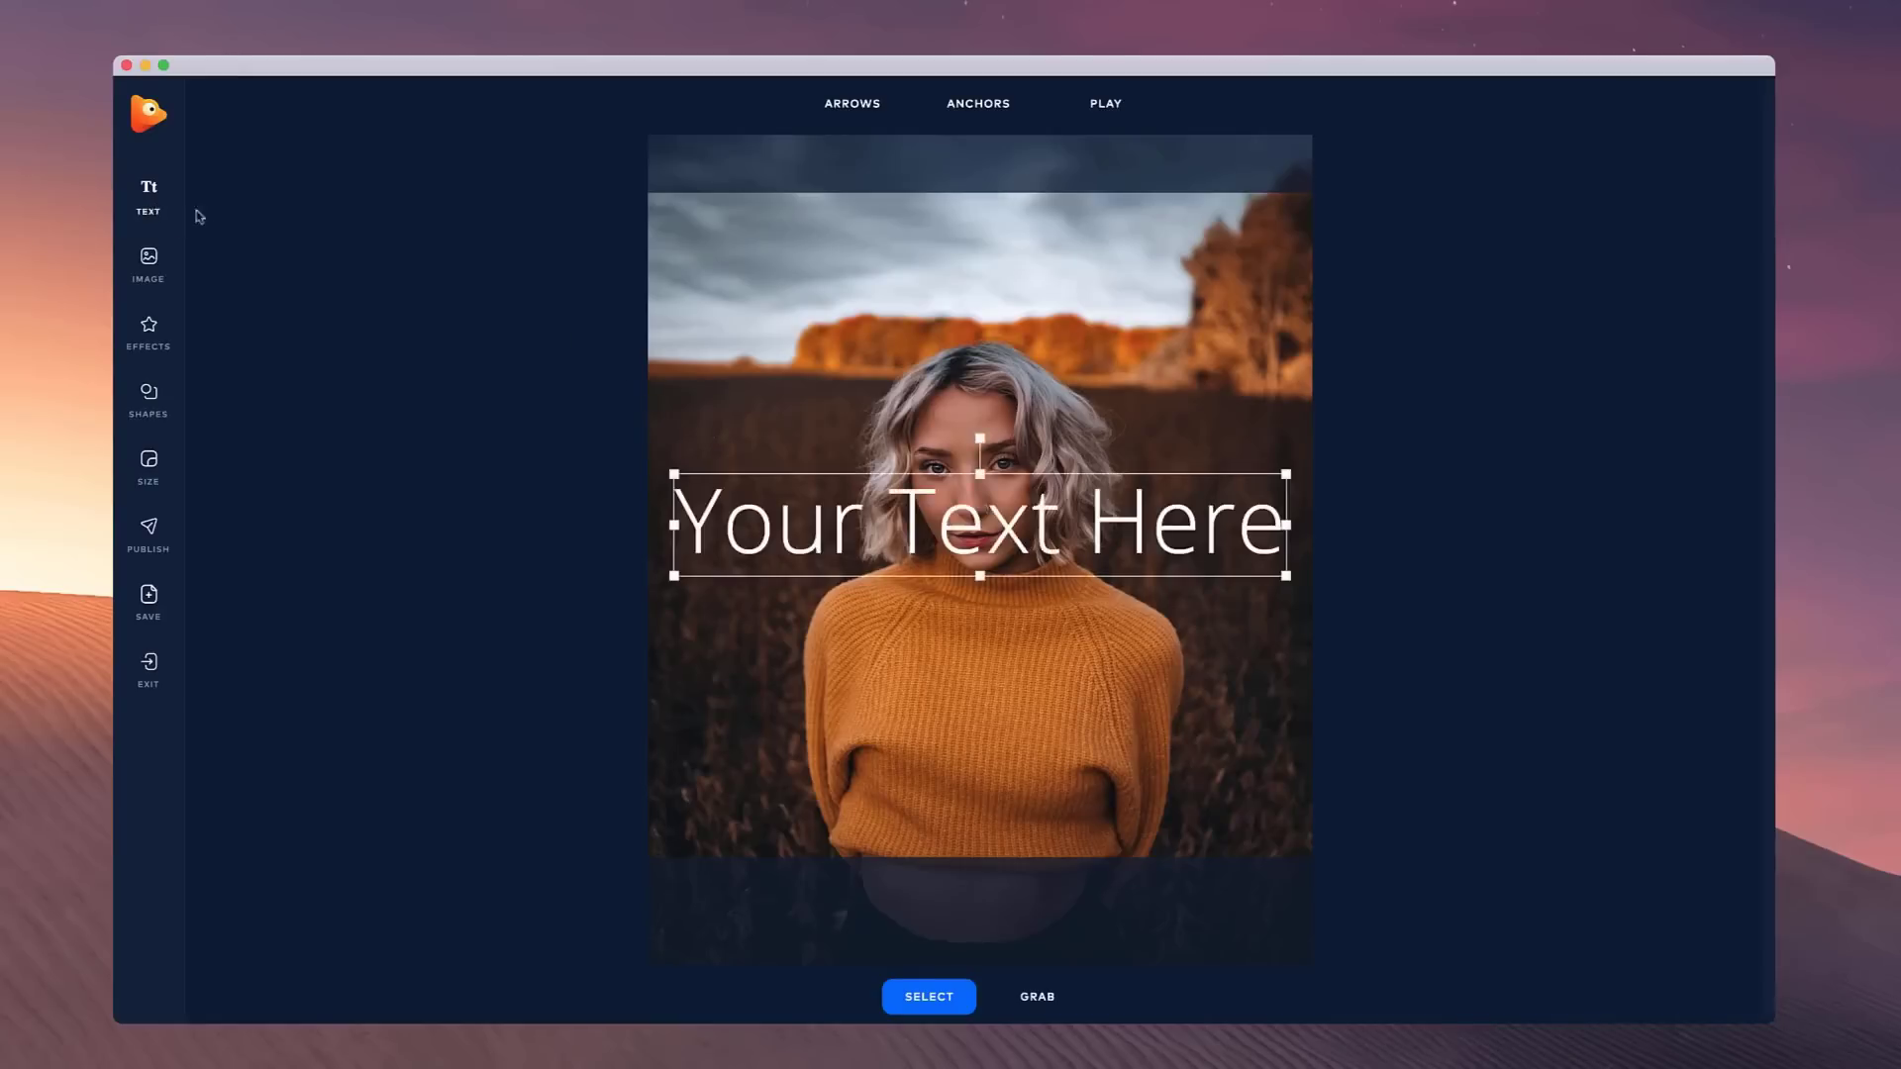
pyautogui.doubleClick(1130, 518)
pyautogui.write('50')
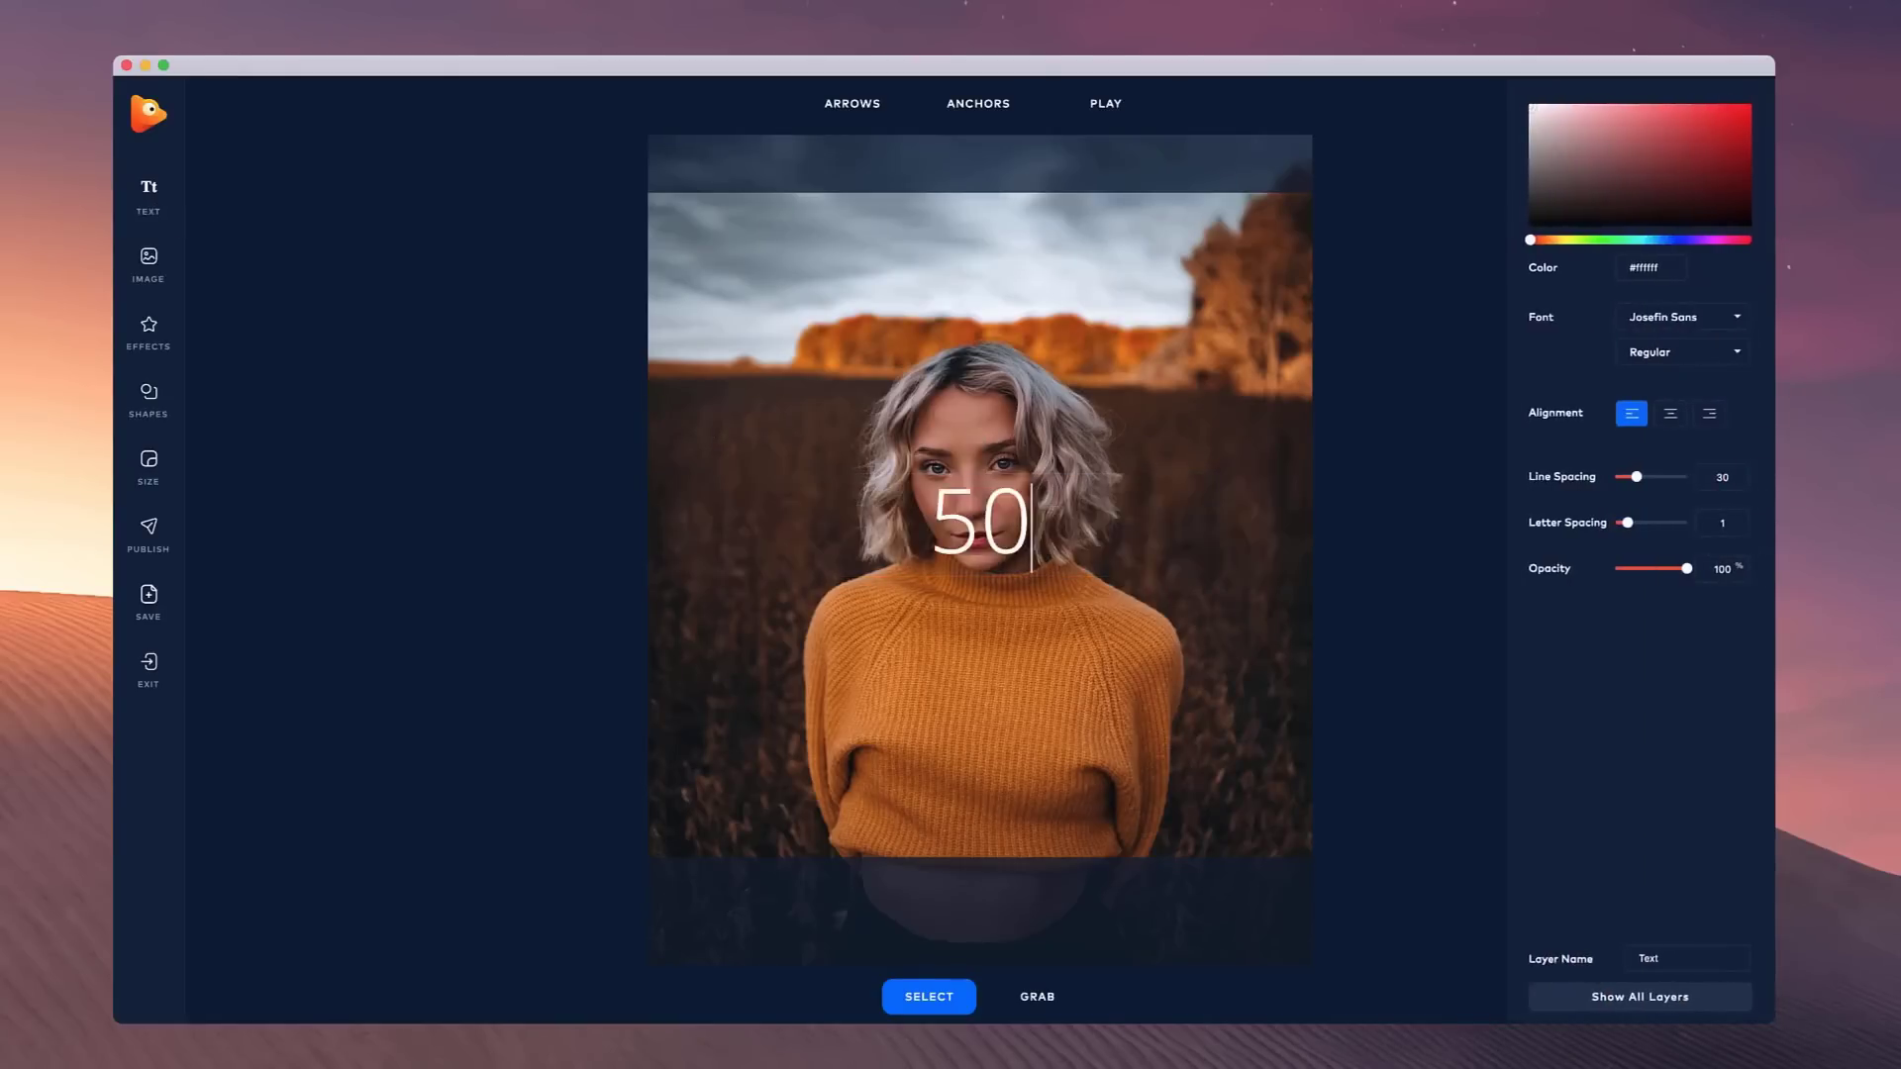
pyautogui.write('% O')
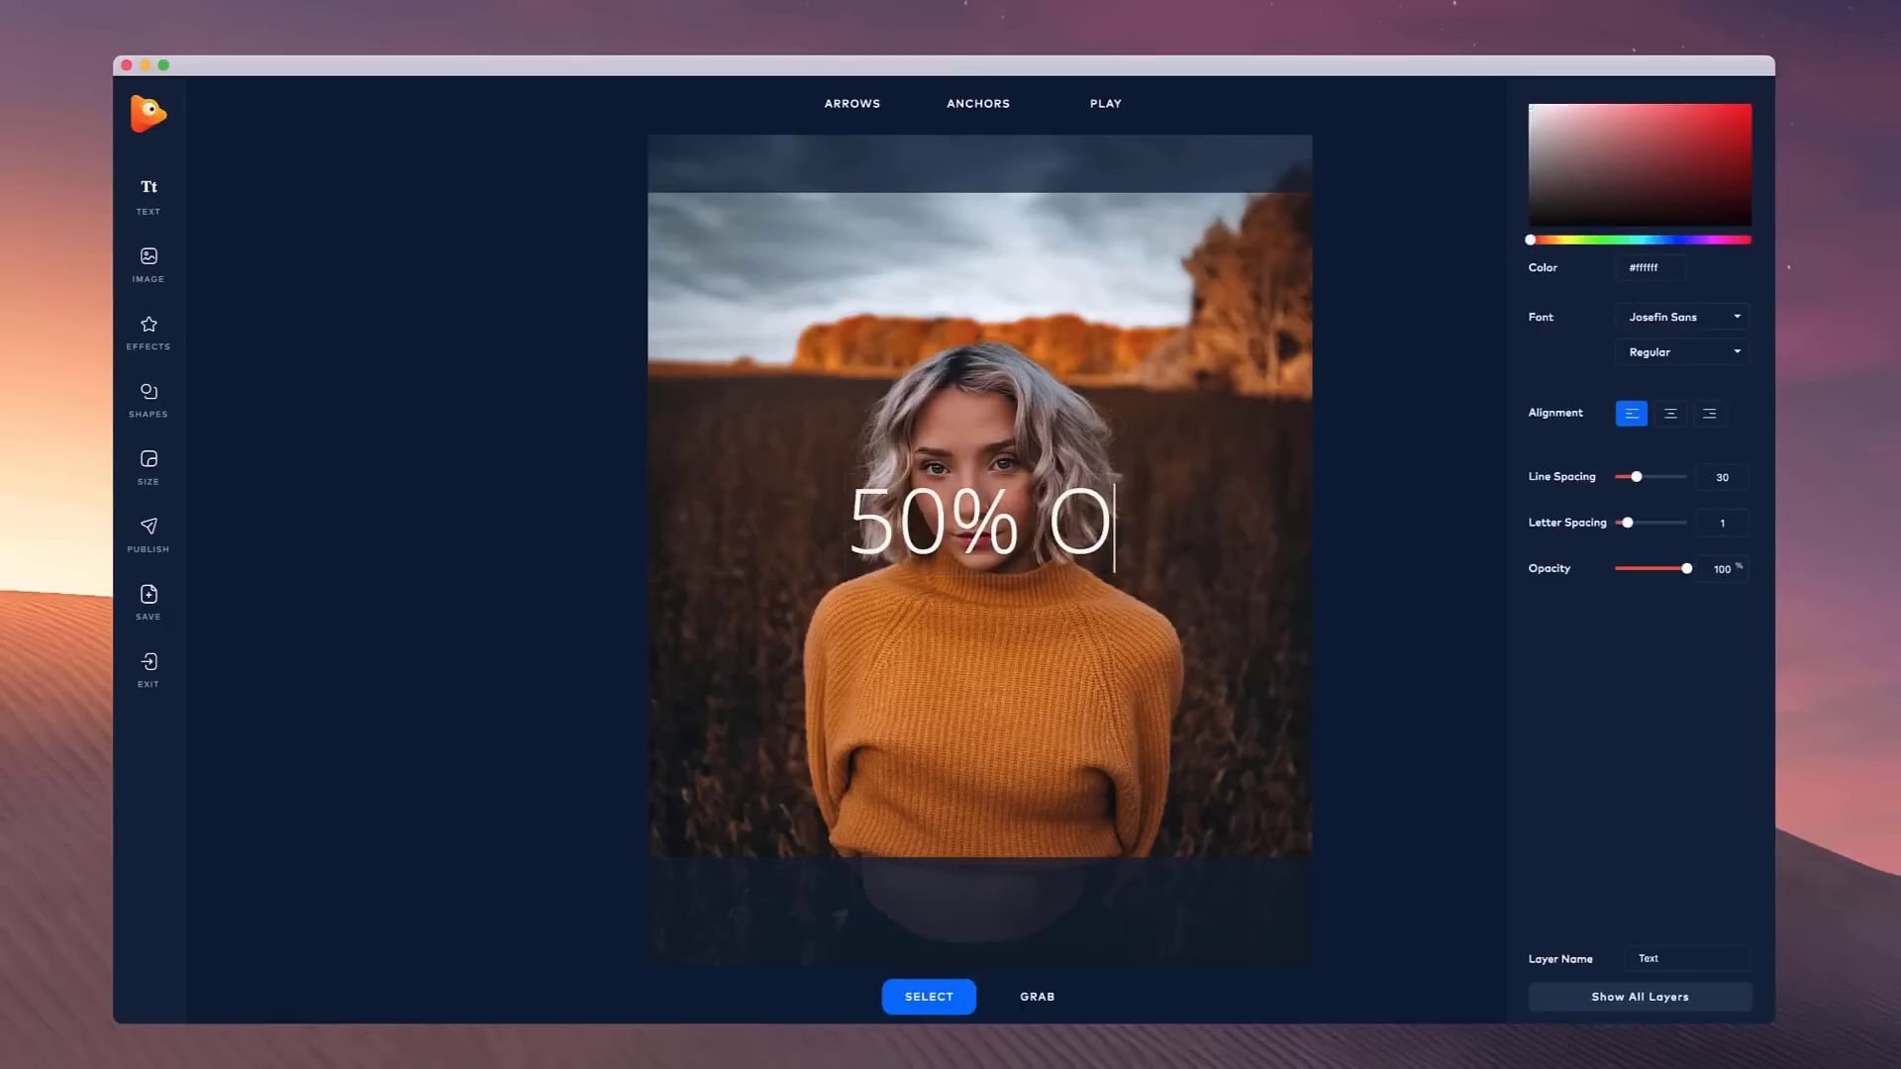
pyautogui.write('FF ALL')
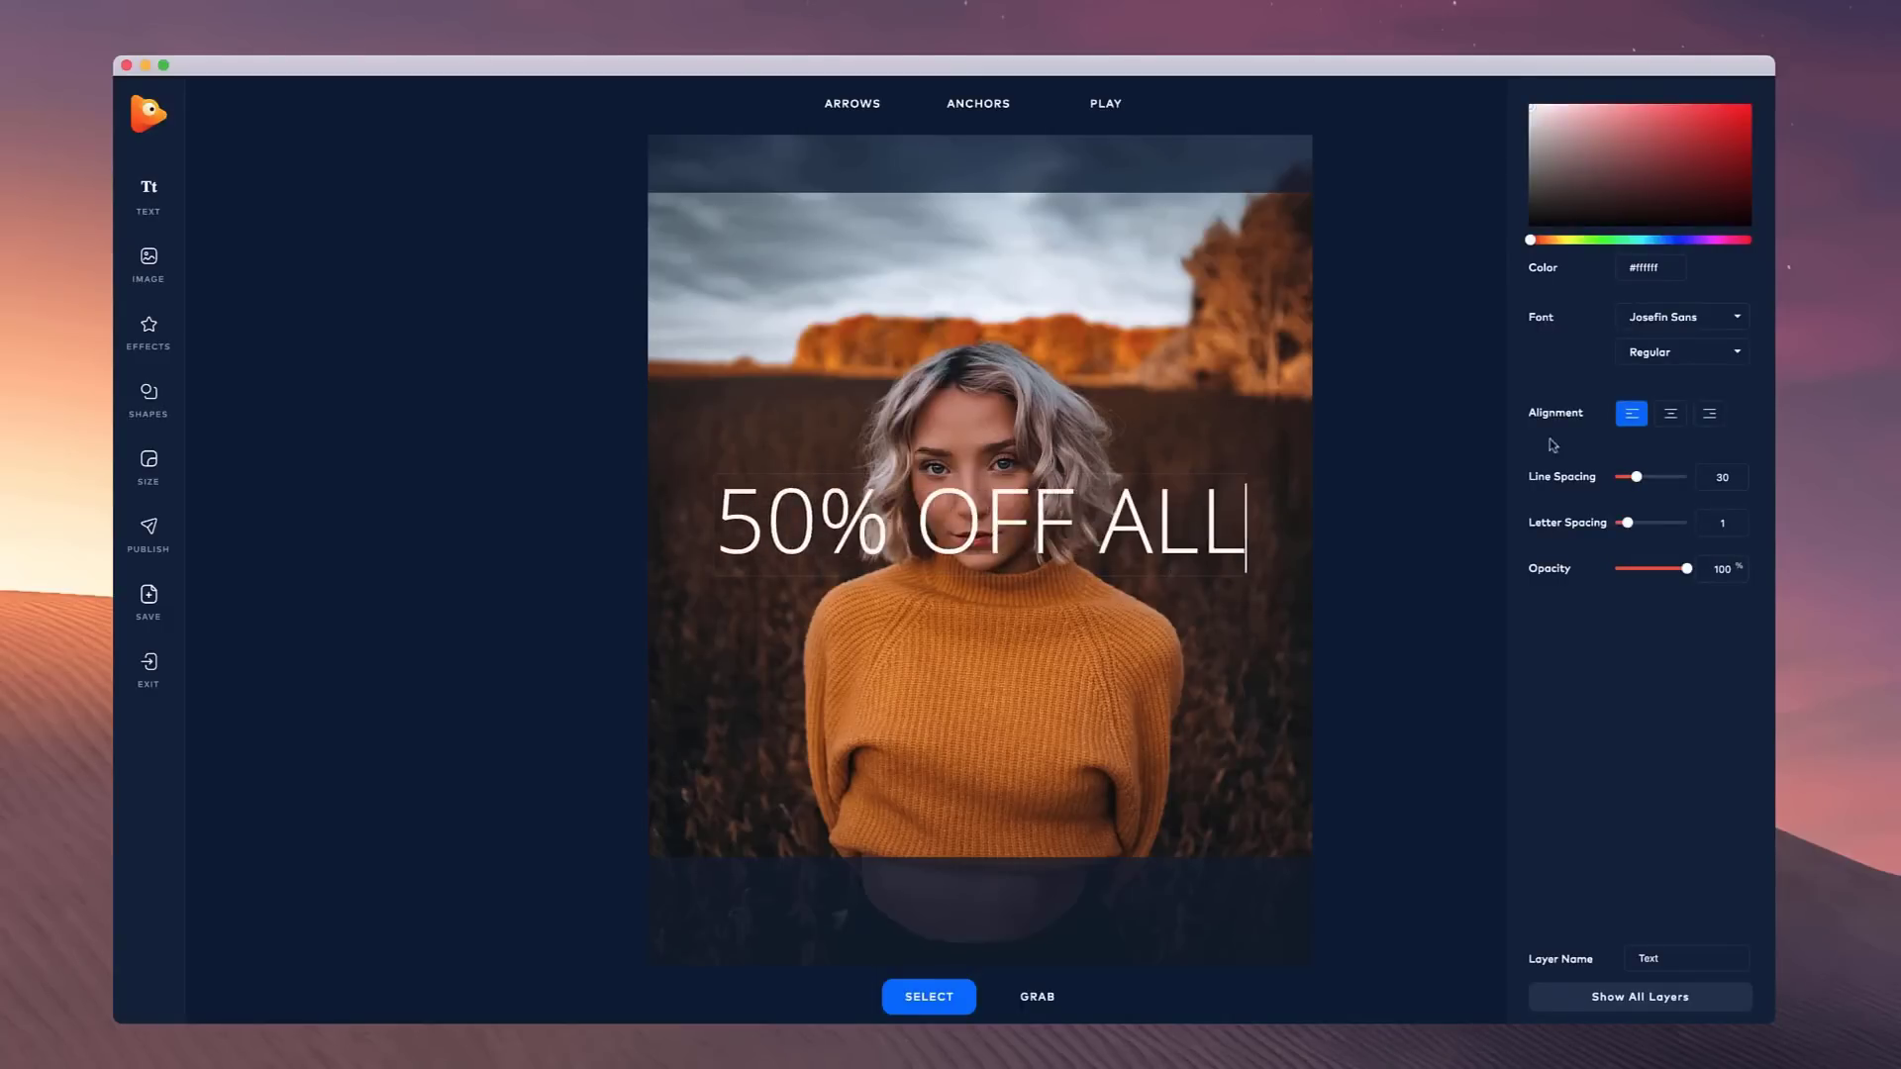
# - Set the "50% OFF ALL" text in Bebas Neue, scale it down and place it on the front of the sweater
pyautogui.click(1669, 319)
pyautogui.click(1667, 489)
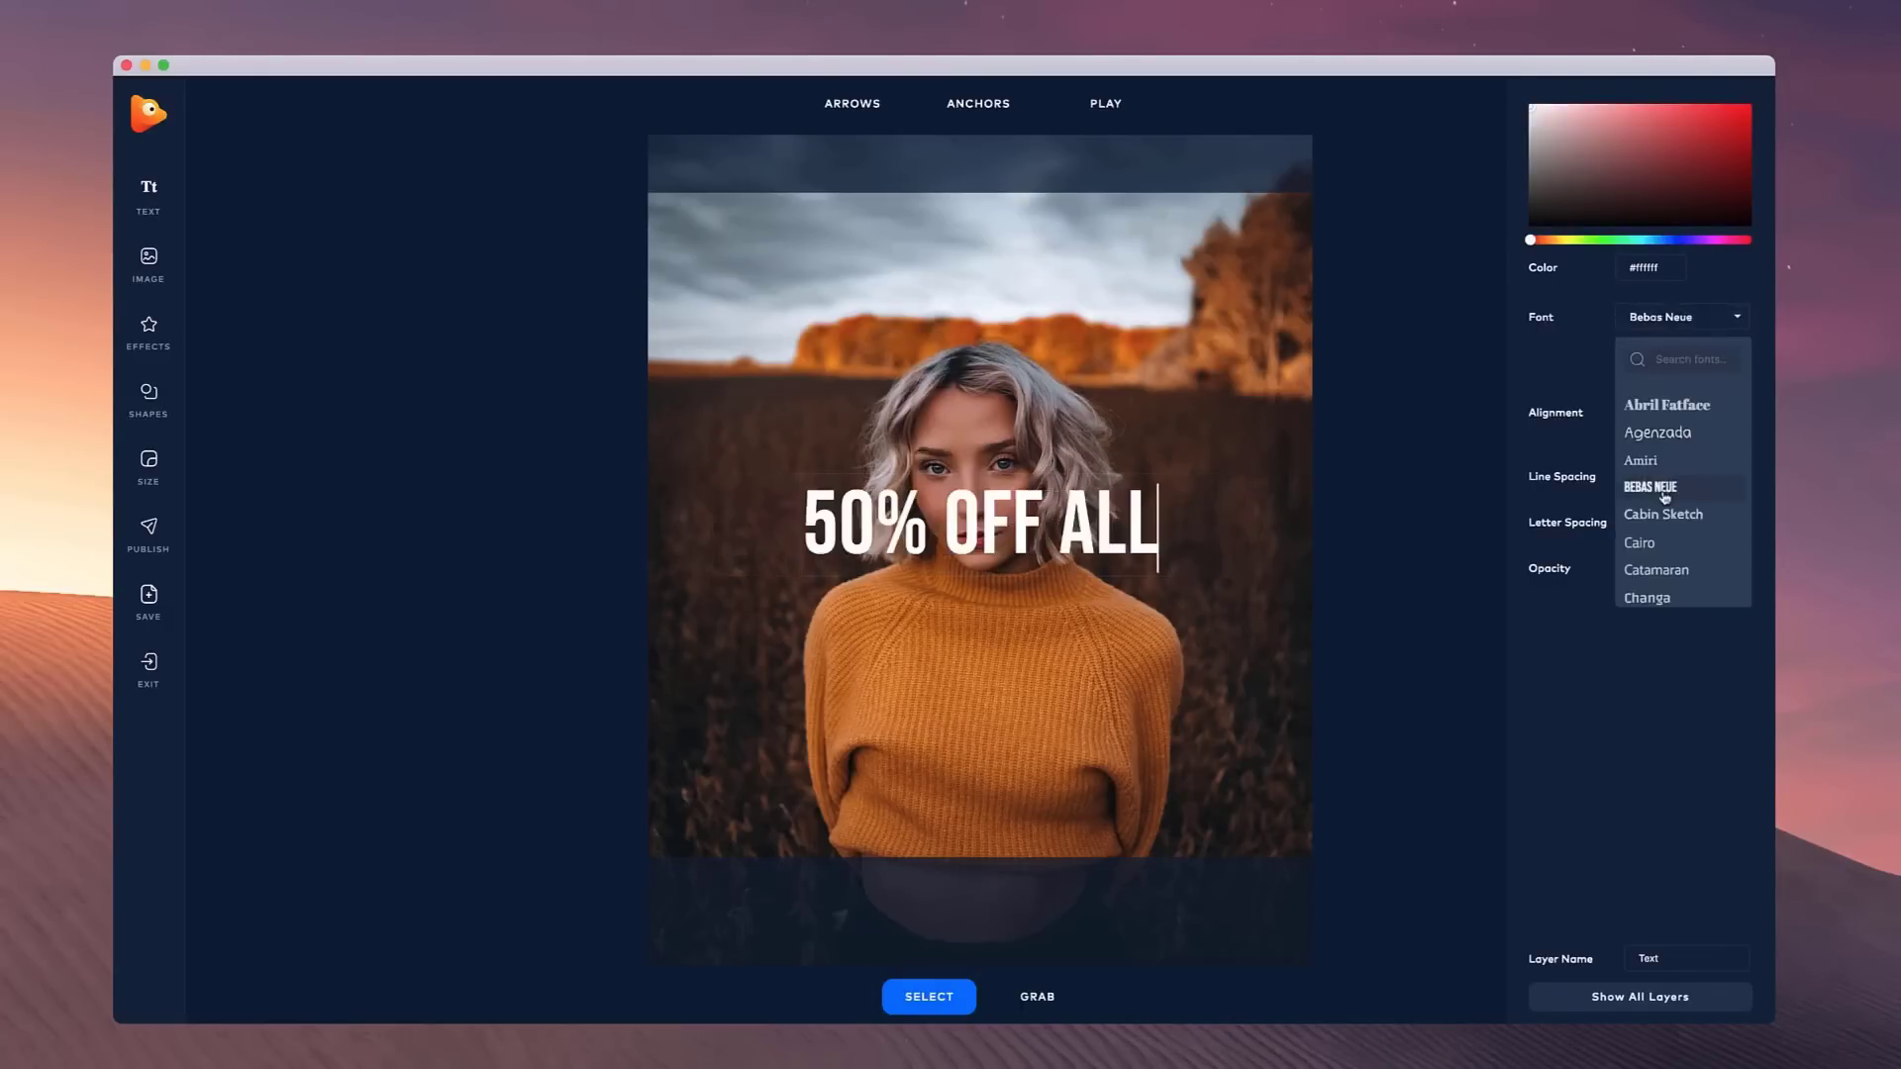
pyautogui.click(1452, 568)
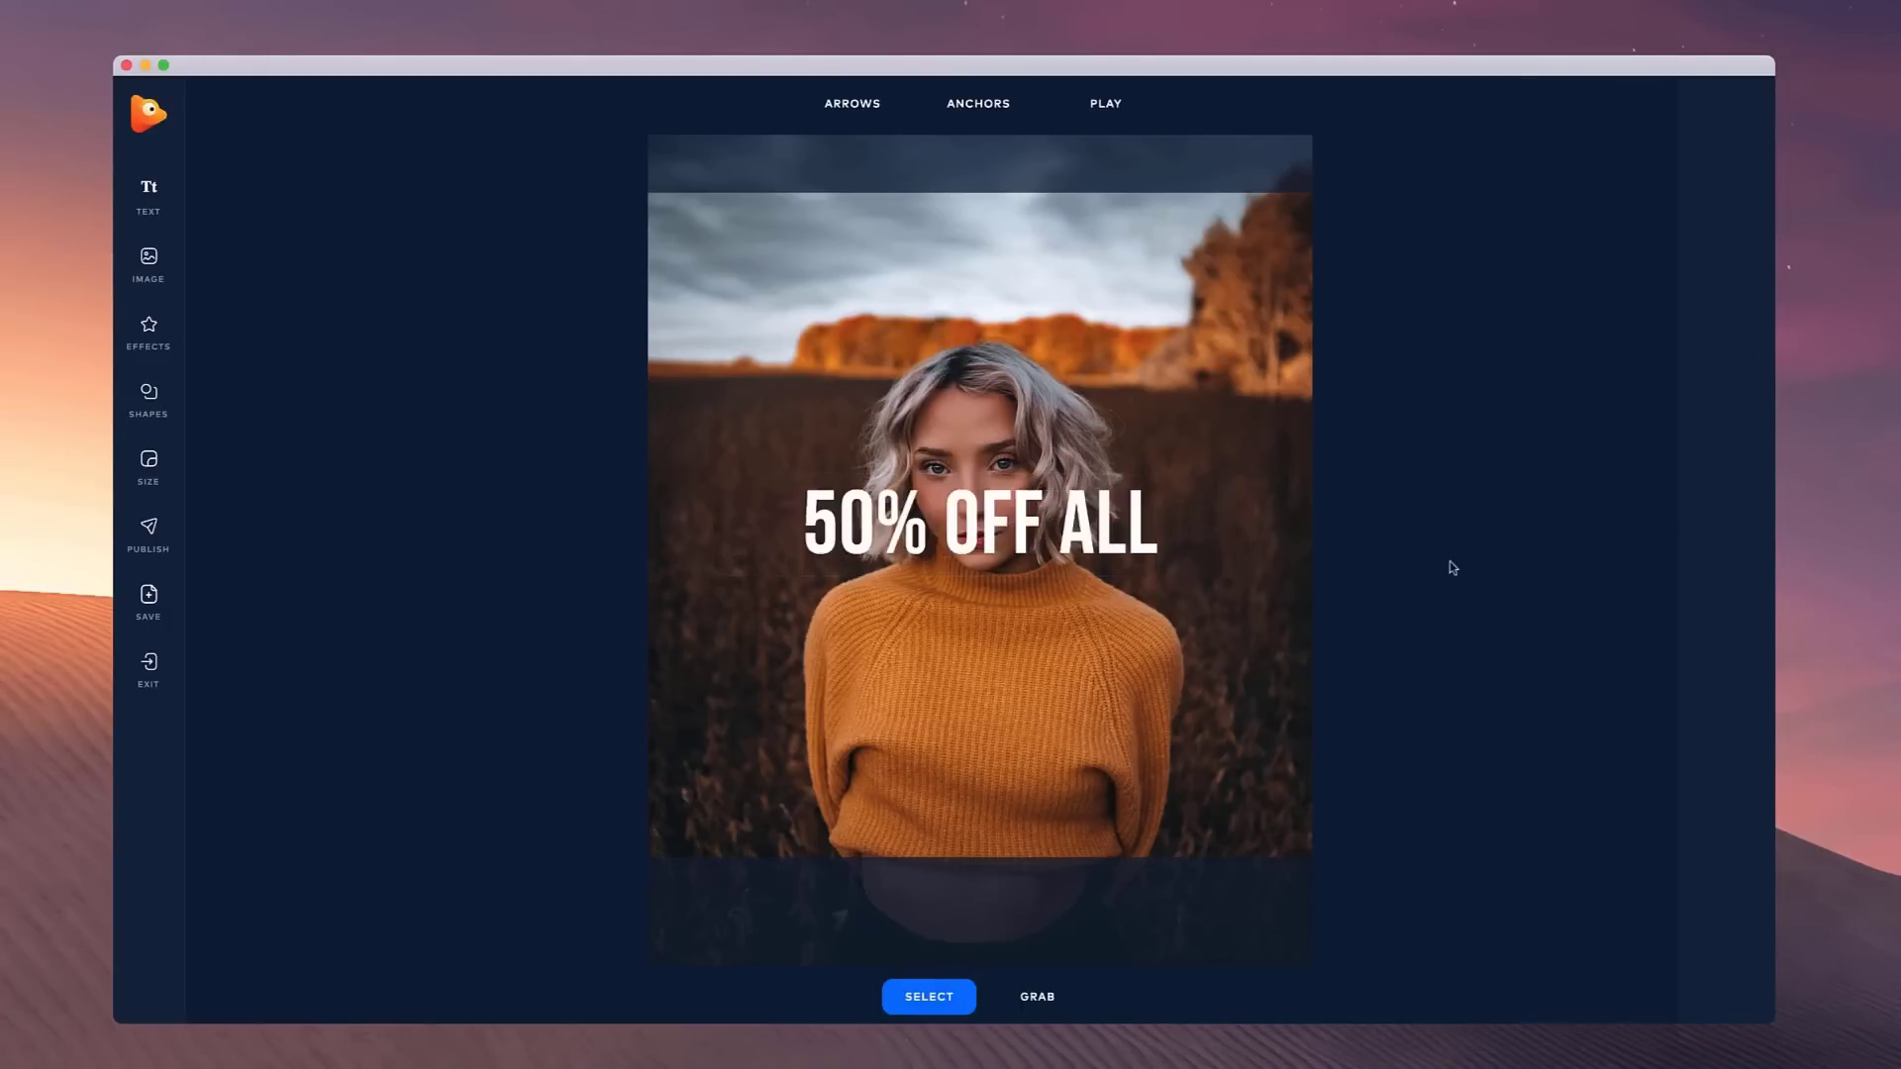
pyautogui.click(1139, 503)
pyautogui.moveTo(1165, 476); pyautogui.dragTo(1085, 718)
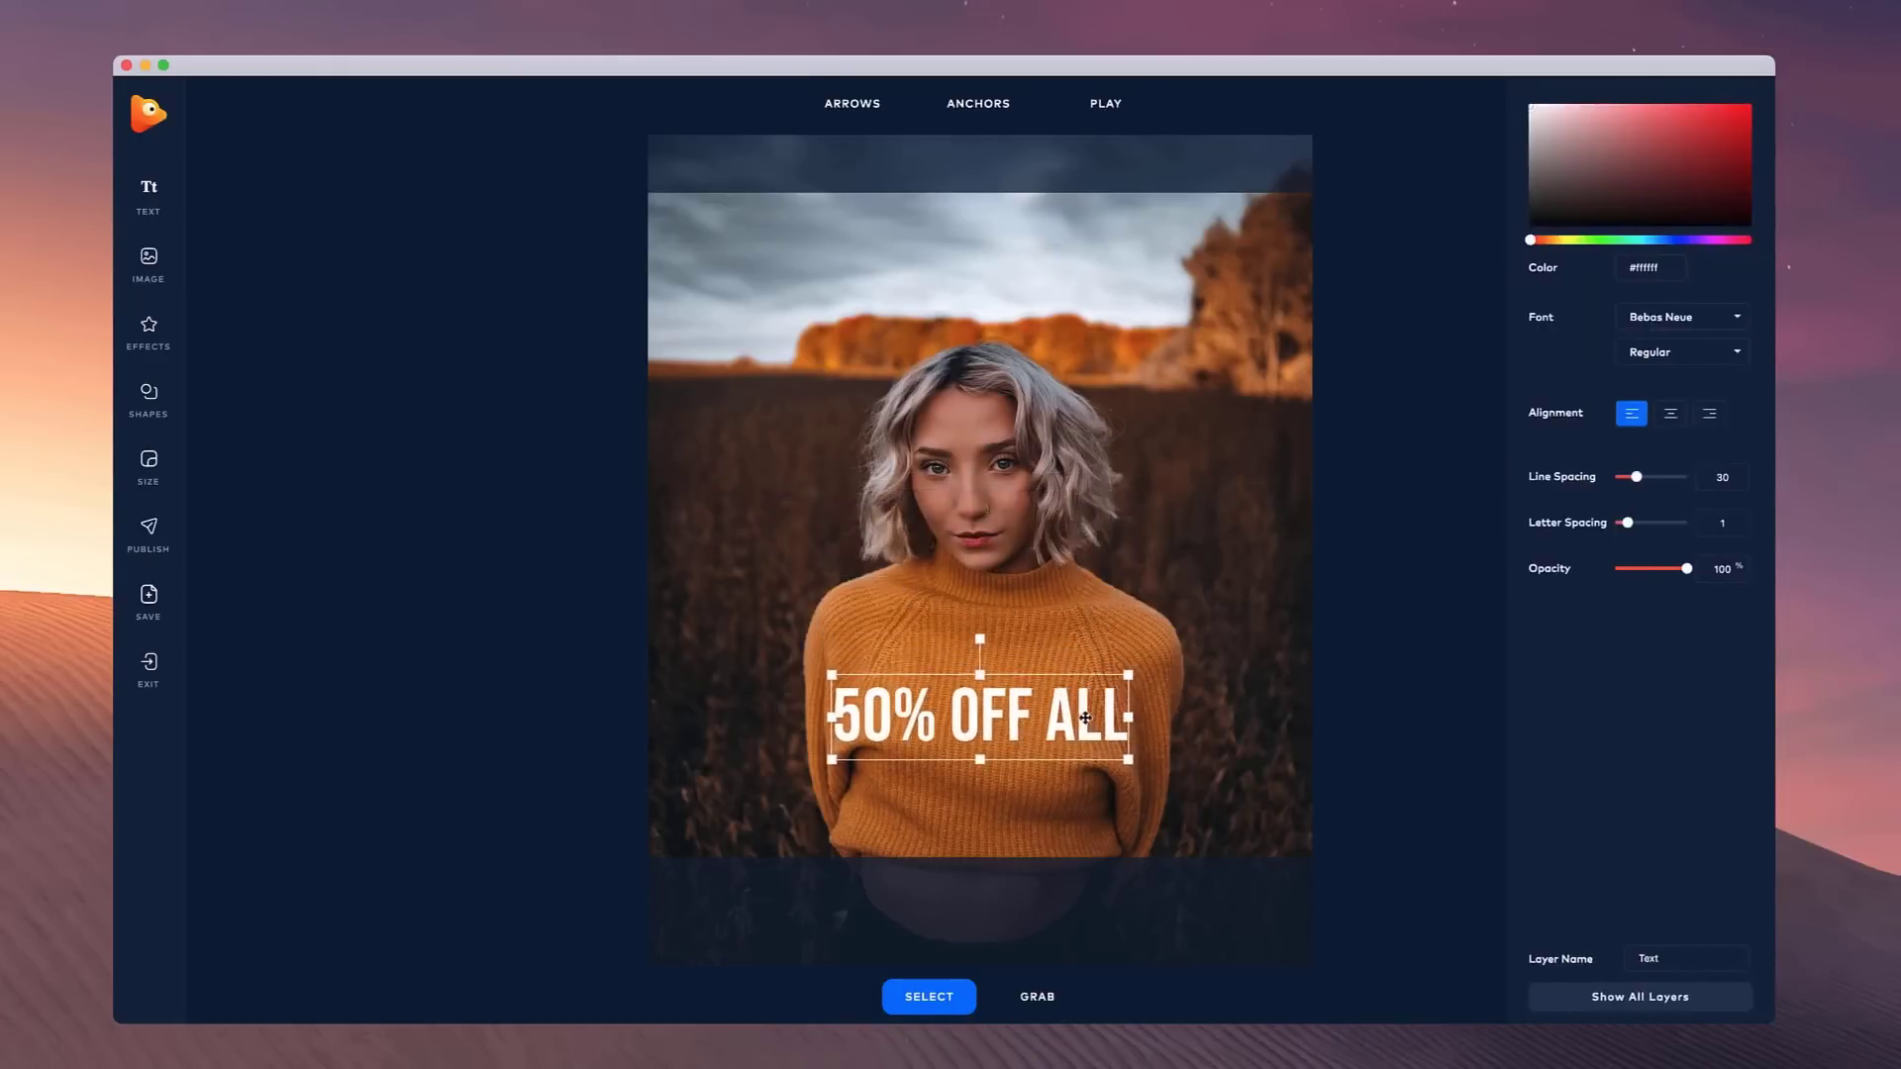
# - Add a second text layer reading "SWEATERS"
pyautogui.click(145, 216)
pyautogui.doubleClick(1134, 516)
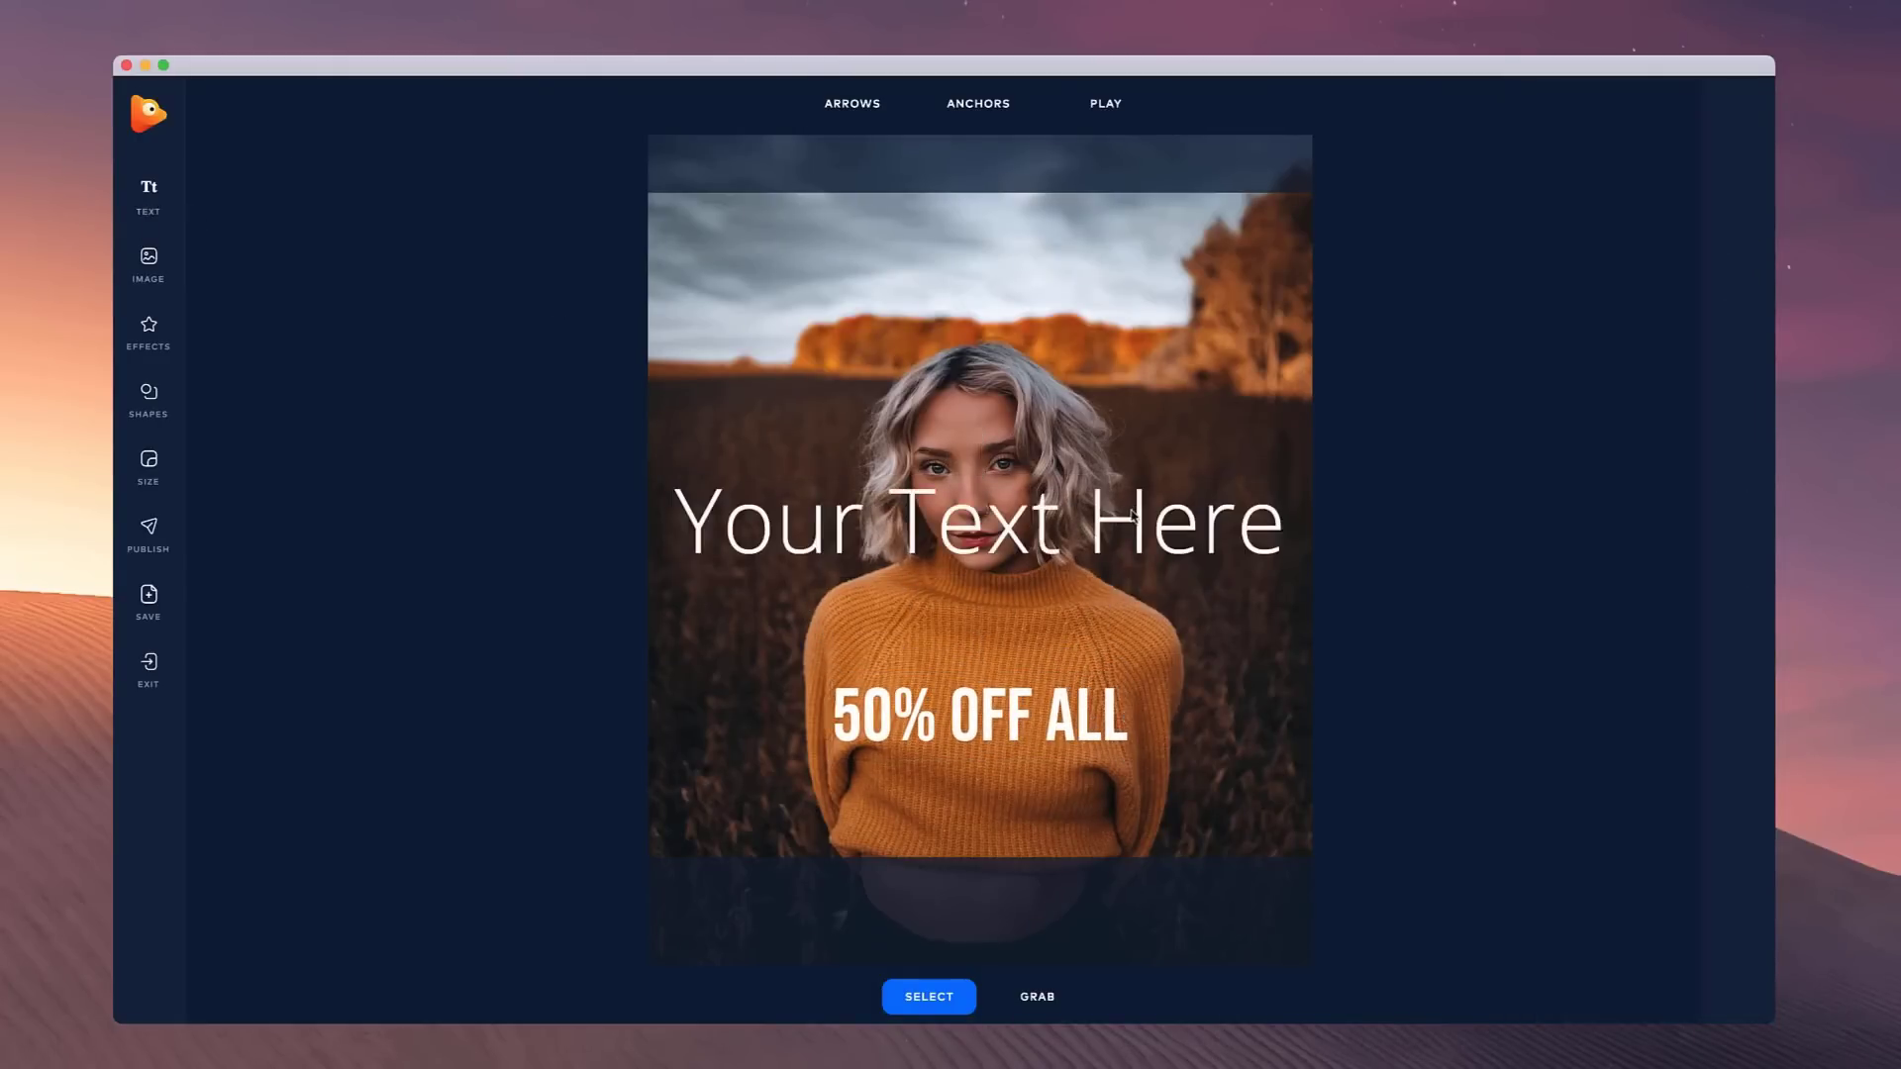
pyautogui.doubleClick(1140, 521)
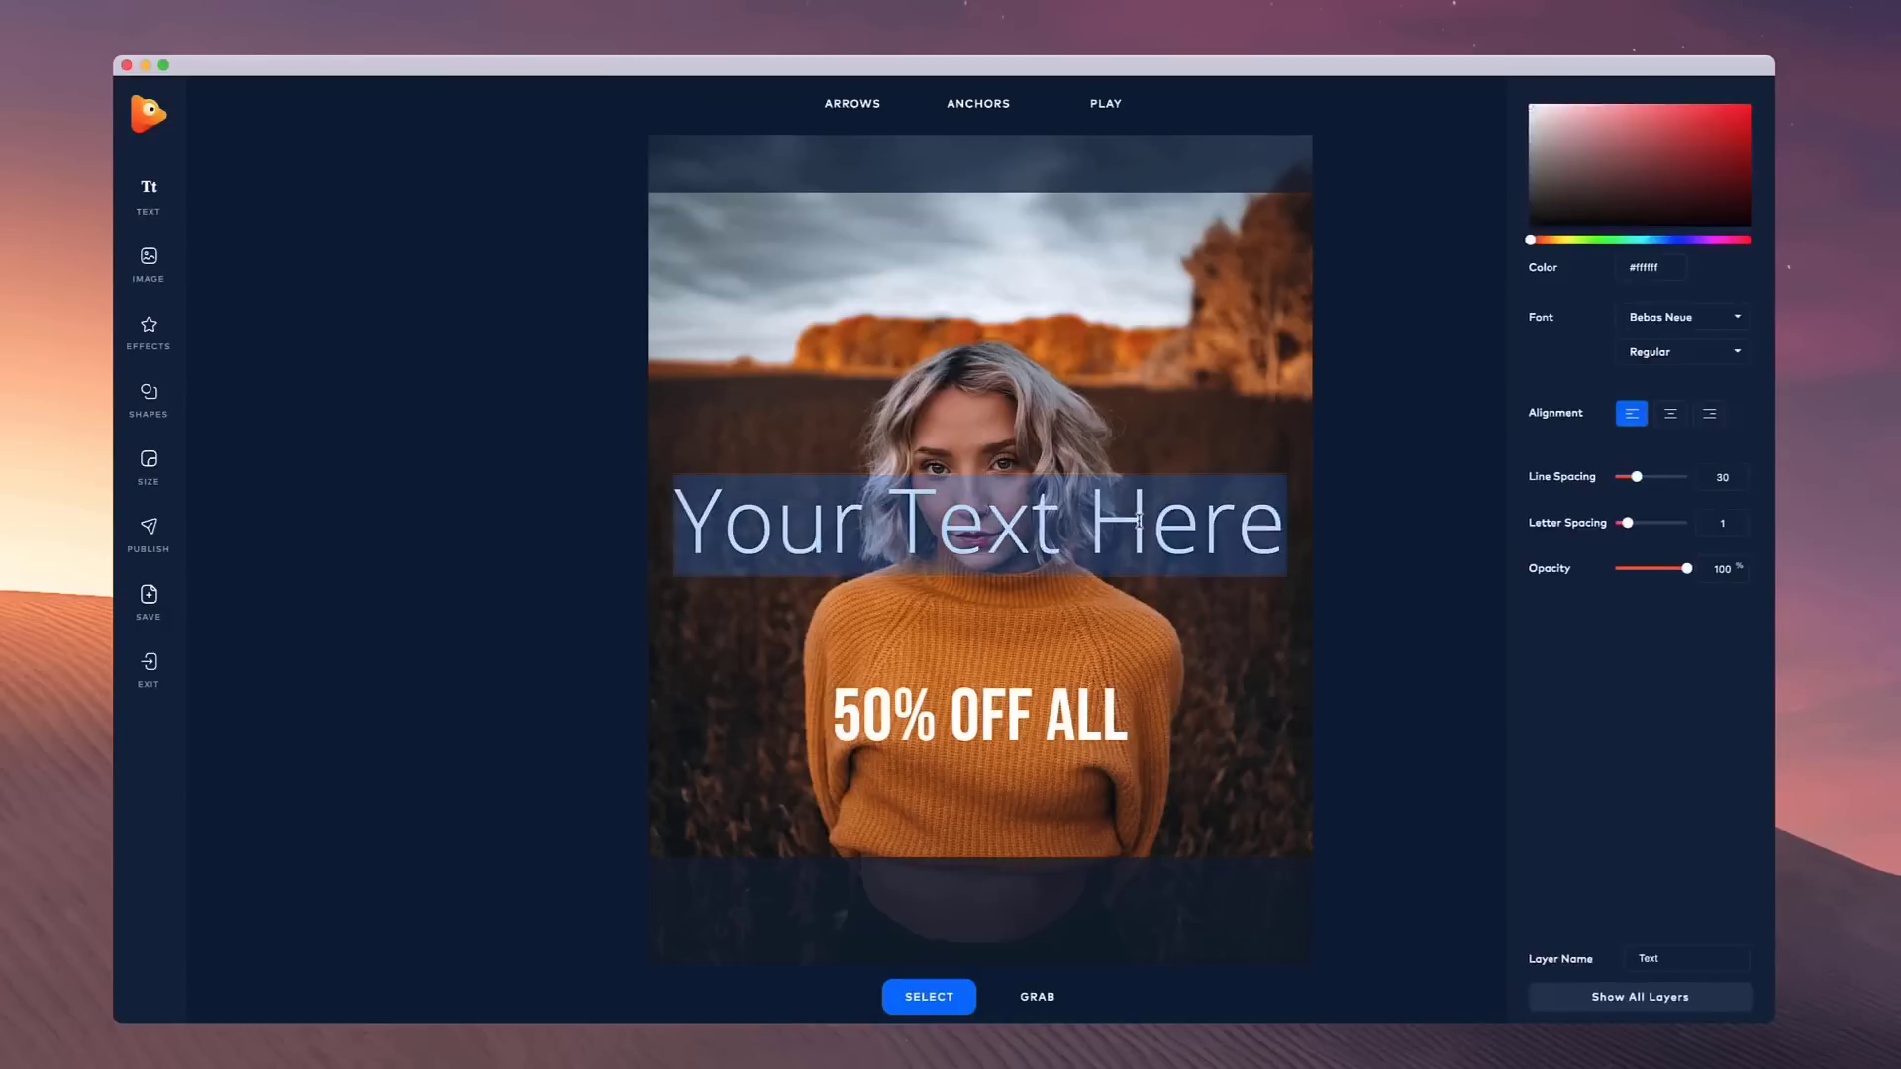
pyautogui.write('SWEATERS')
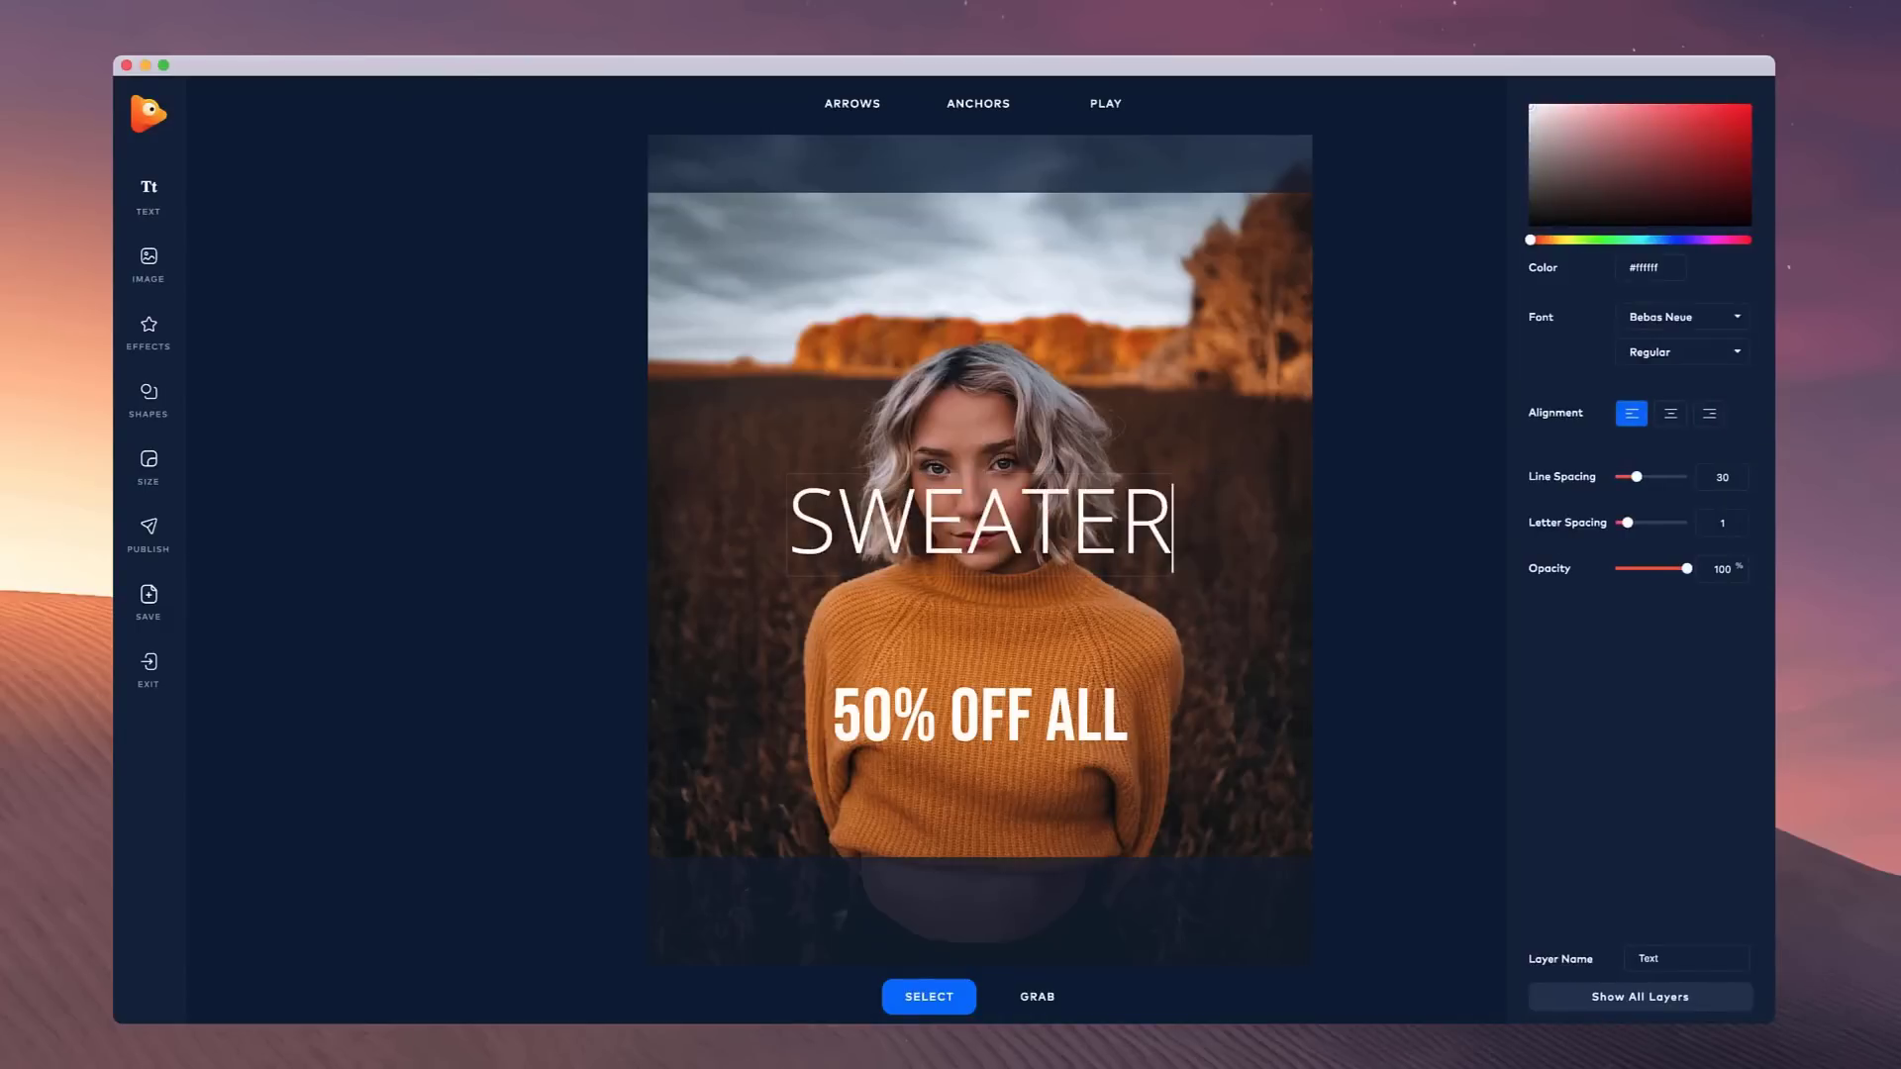
# - Set the "SWEATERS" text in Josefin Sans with a letter spacing of 25
pyautogui.click(1694, 326)
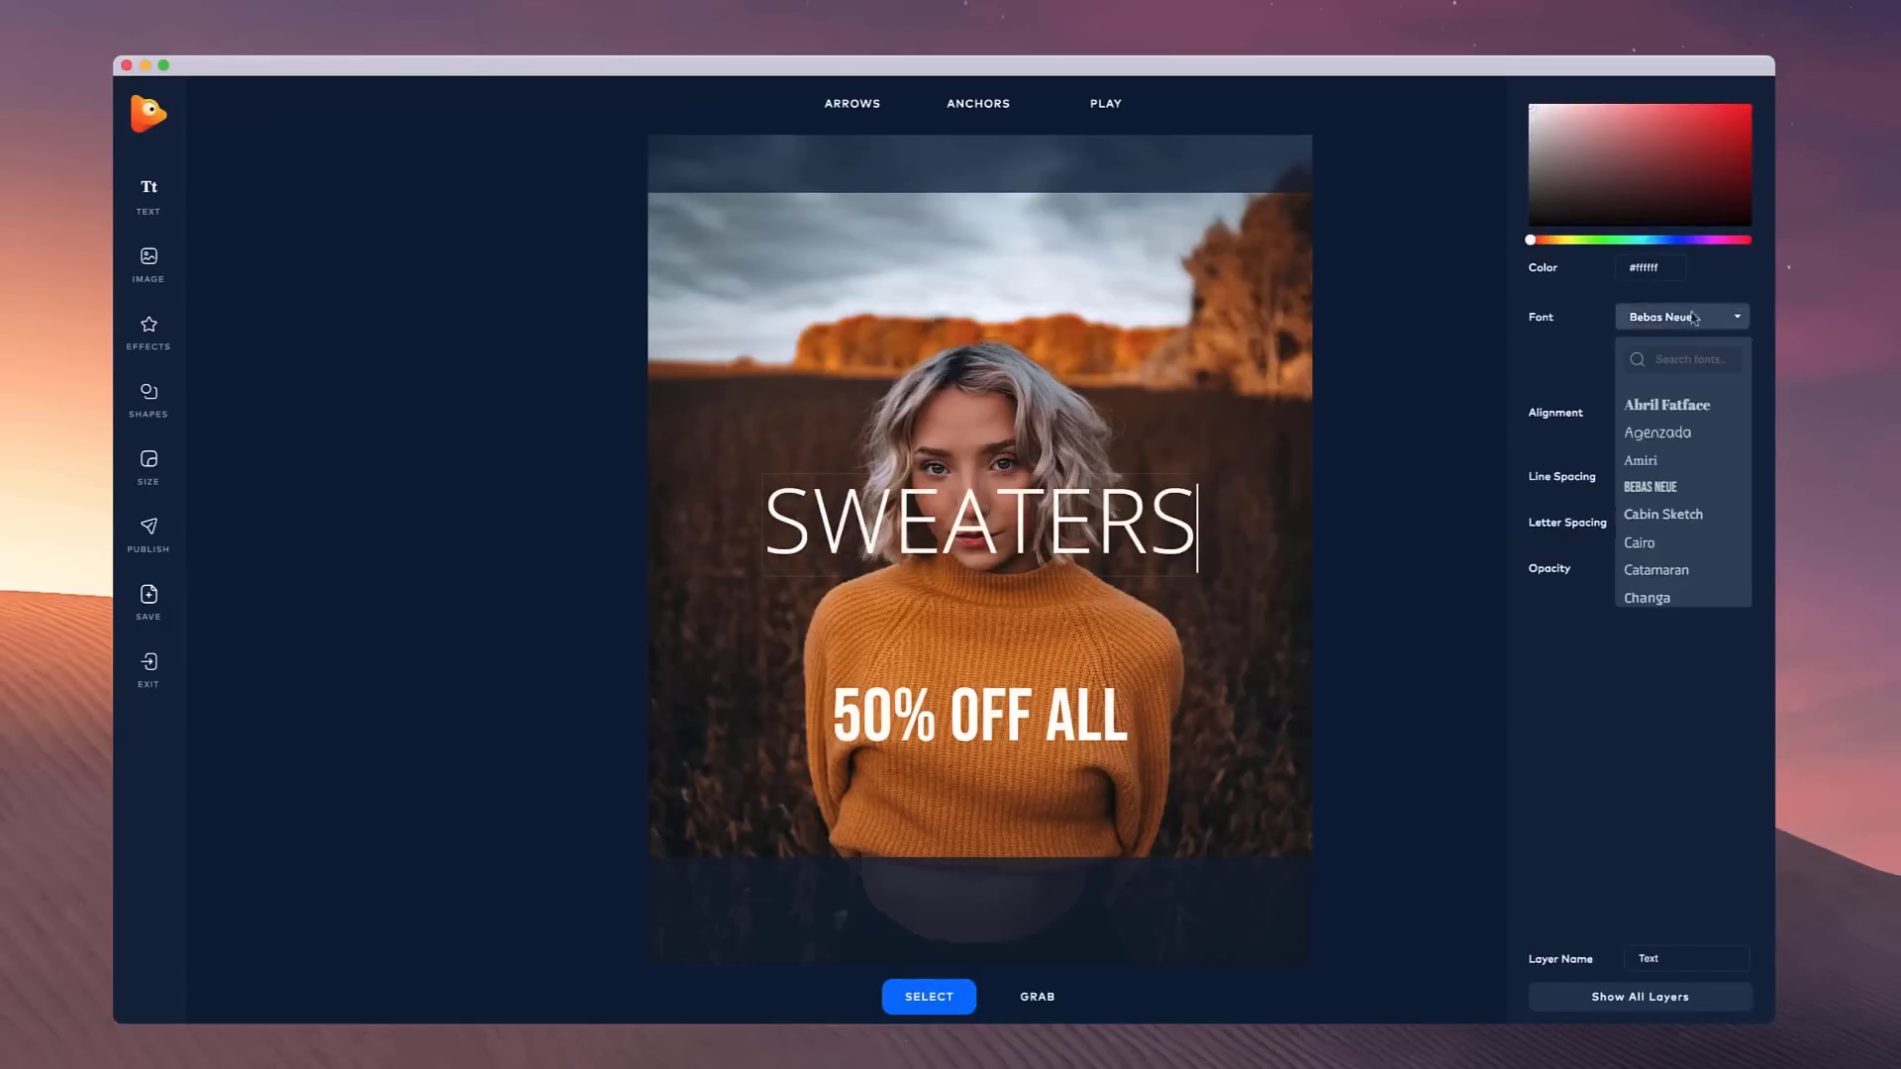
pyautogui.scroll(-4, 1666, 540)
pyautogui.click(1683, 532)
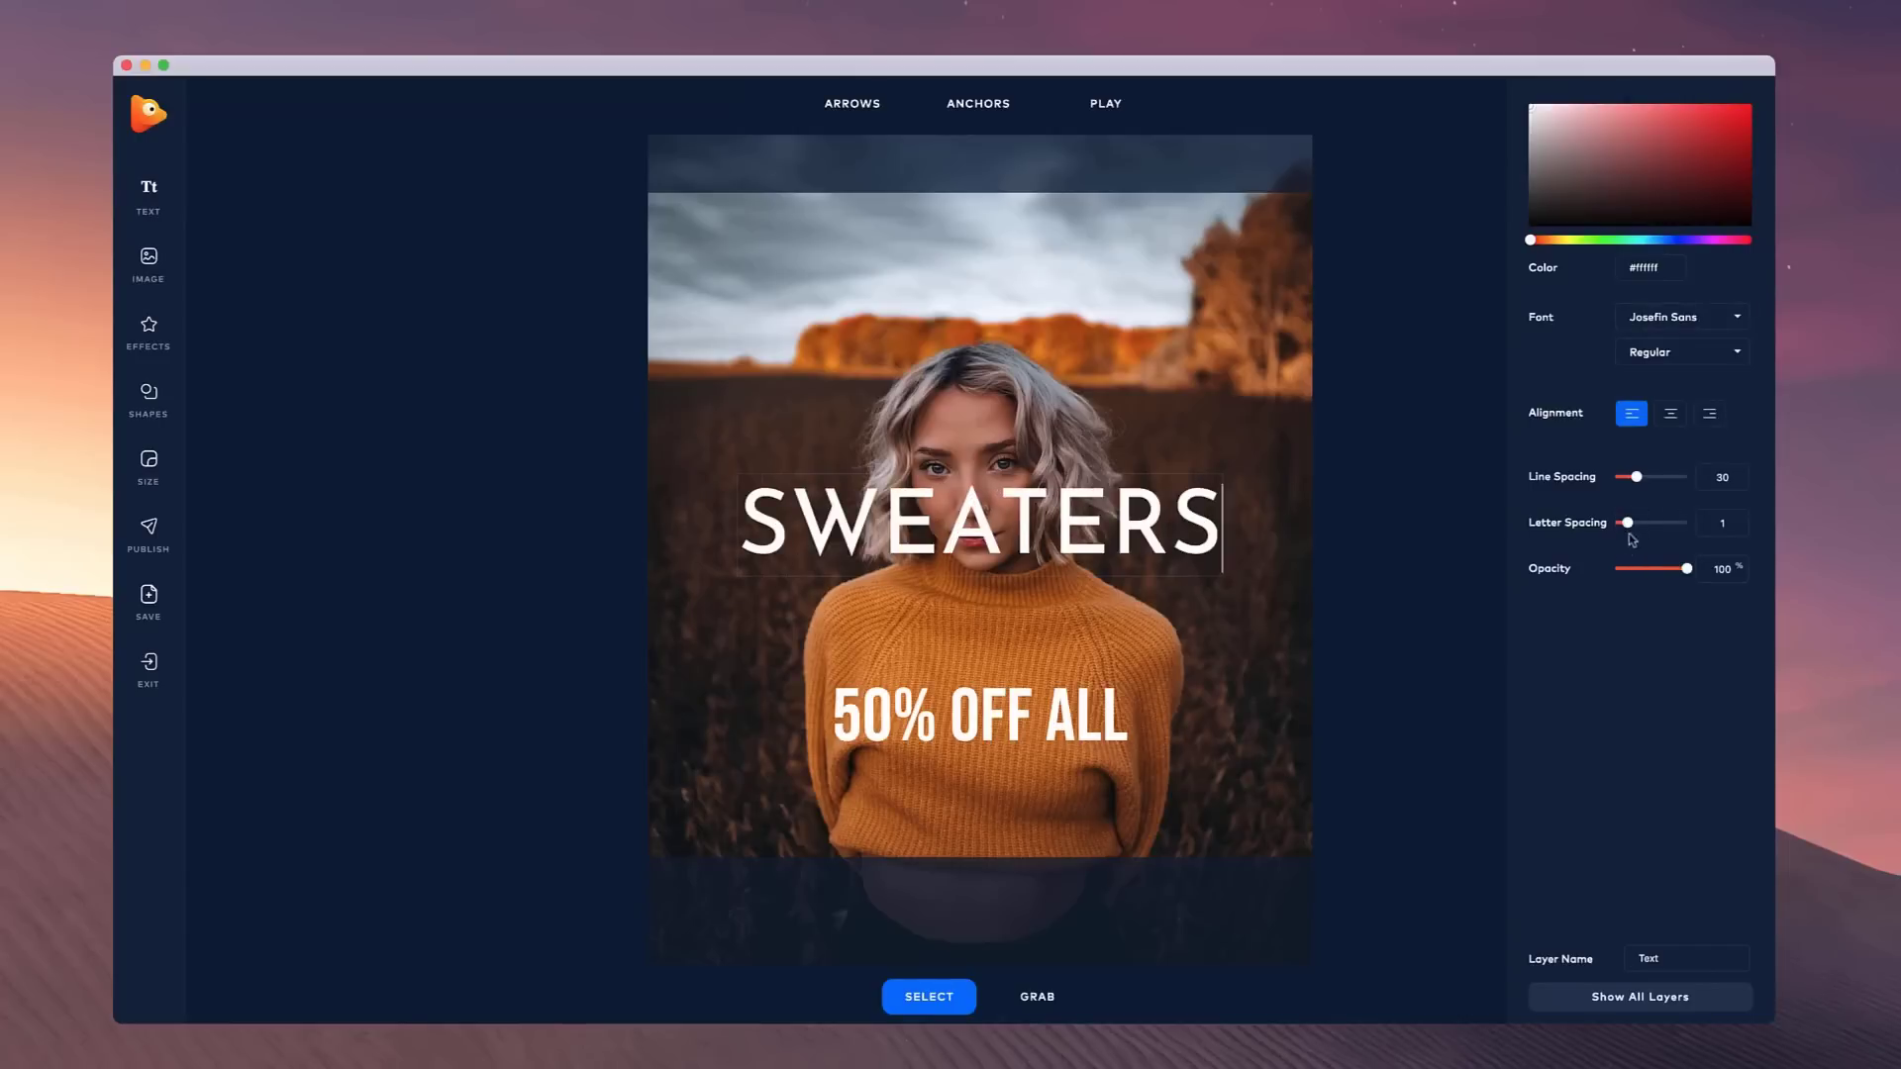
pyautogui.moveTo(1626, 524); pyautogui.dragTo(1642, 522)
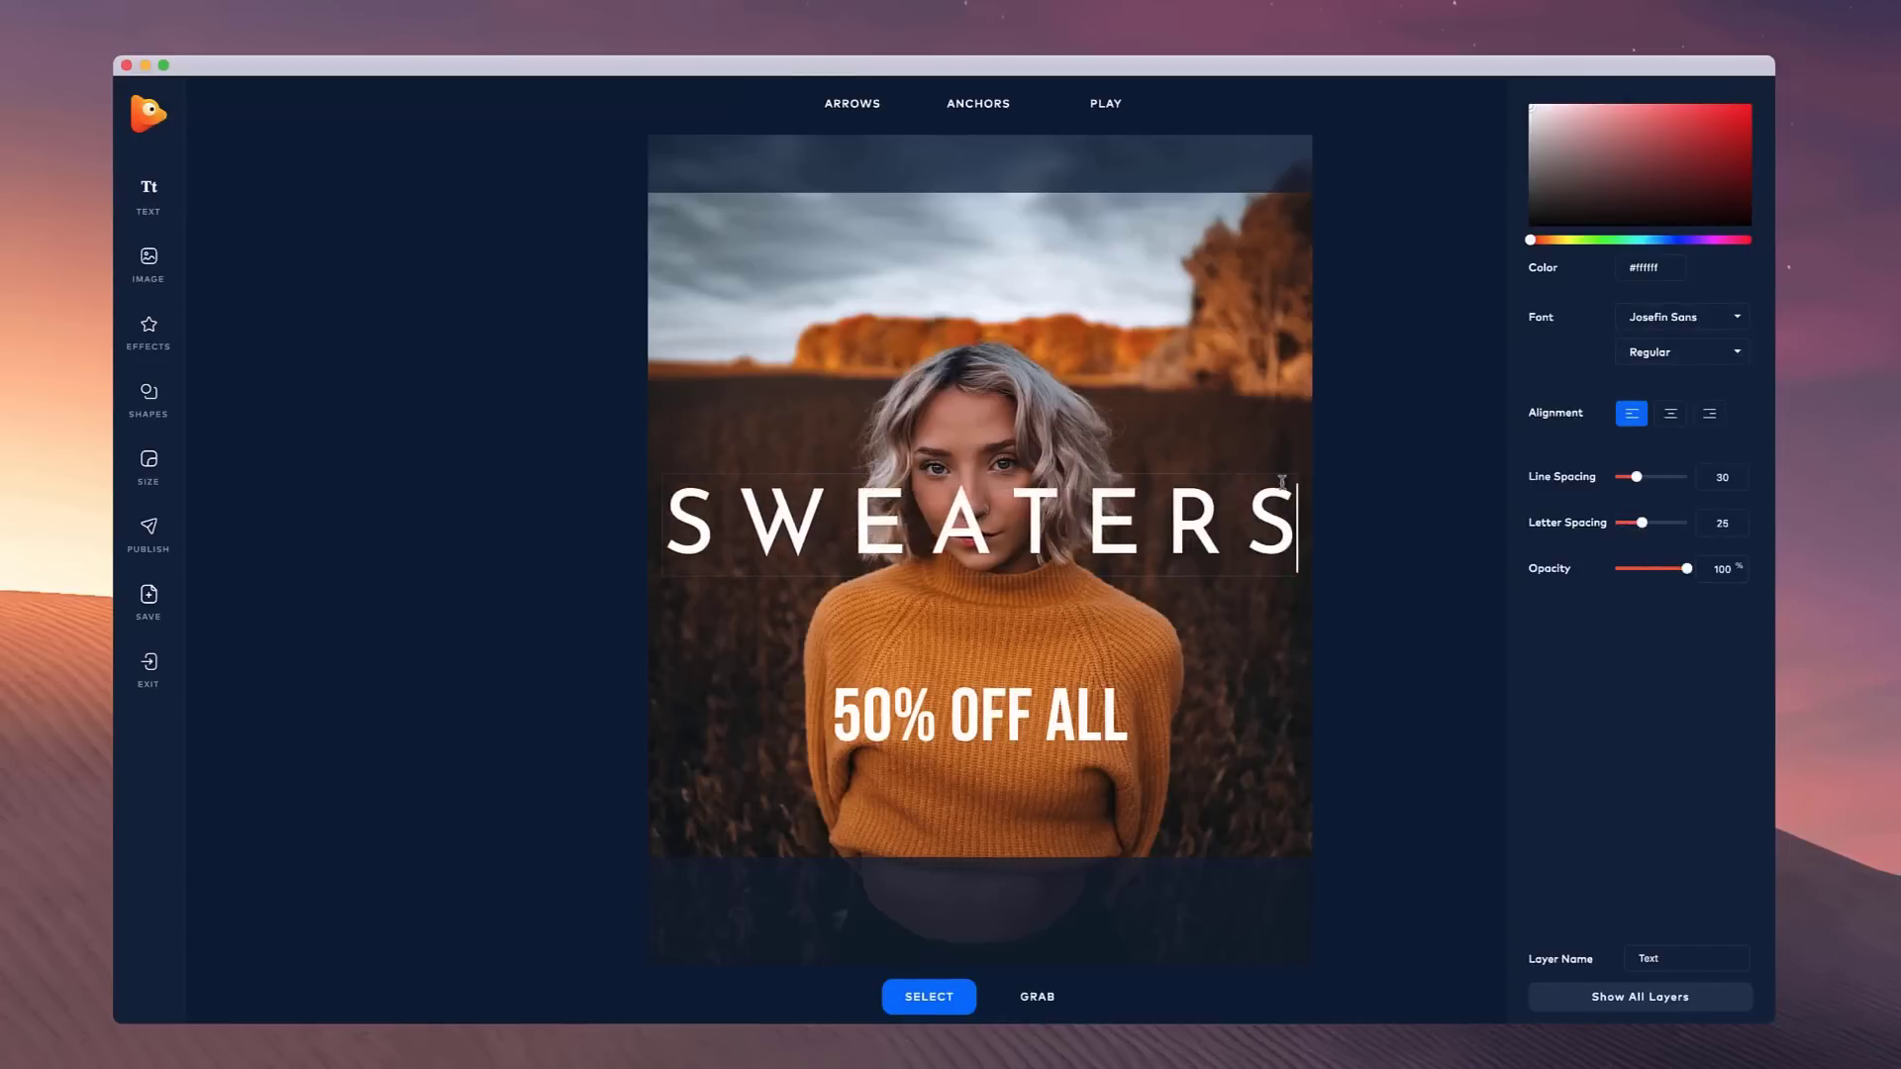
# - Scale the "SWEATERS" text down to the width of "50% OFF ALL" and place it directly beneath that line
pyautogui.click(1325, 483)
pyautogui.click(1260, 500)
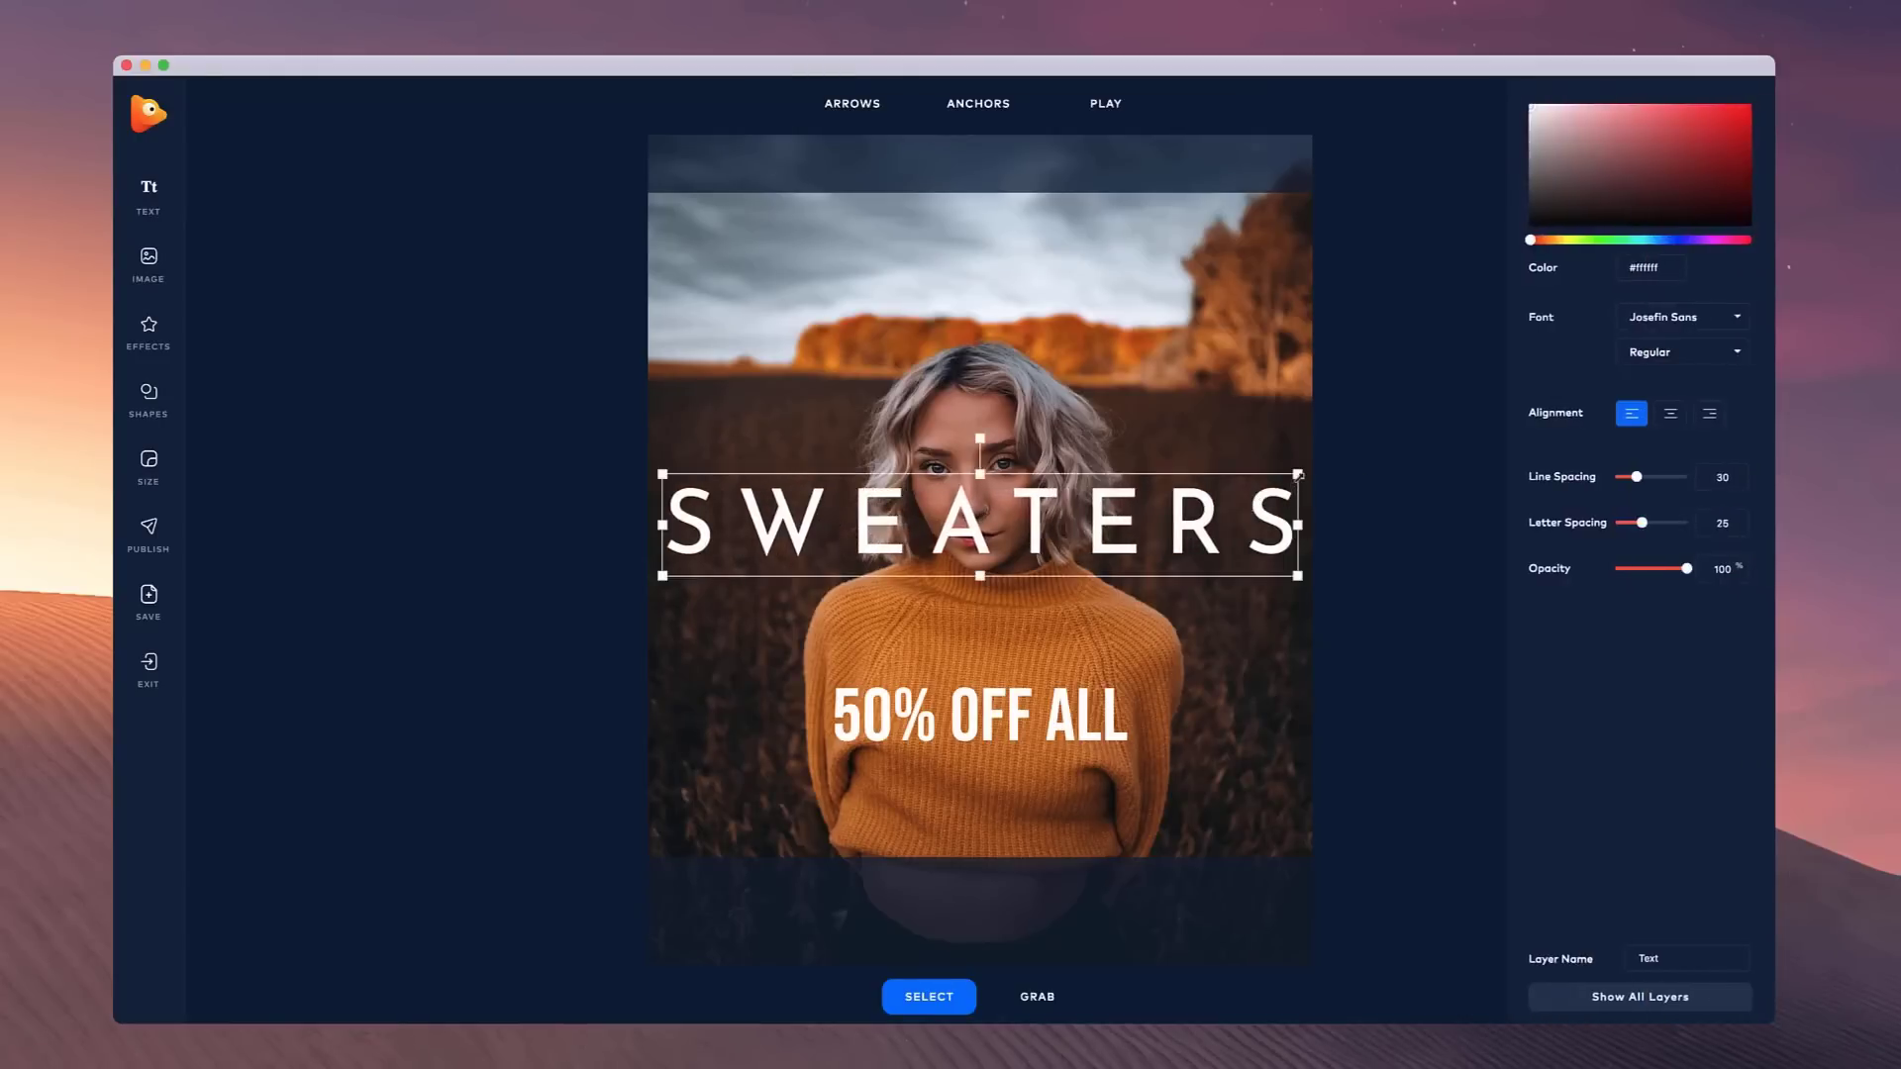
pyautogui.moveTo(1297, 477); pyautogui.dragTo(1132, 763)
pyautogui.click(1354, 681)
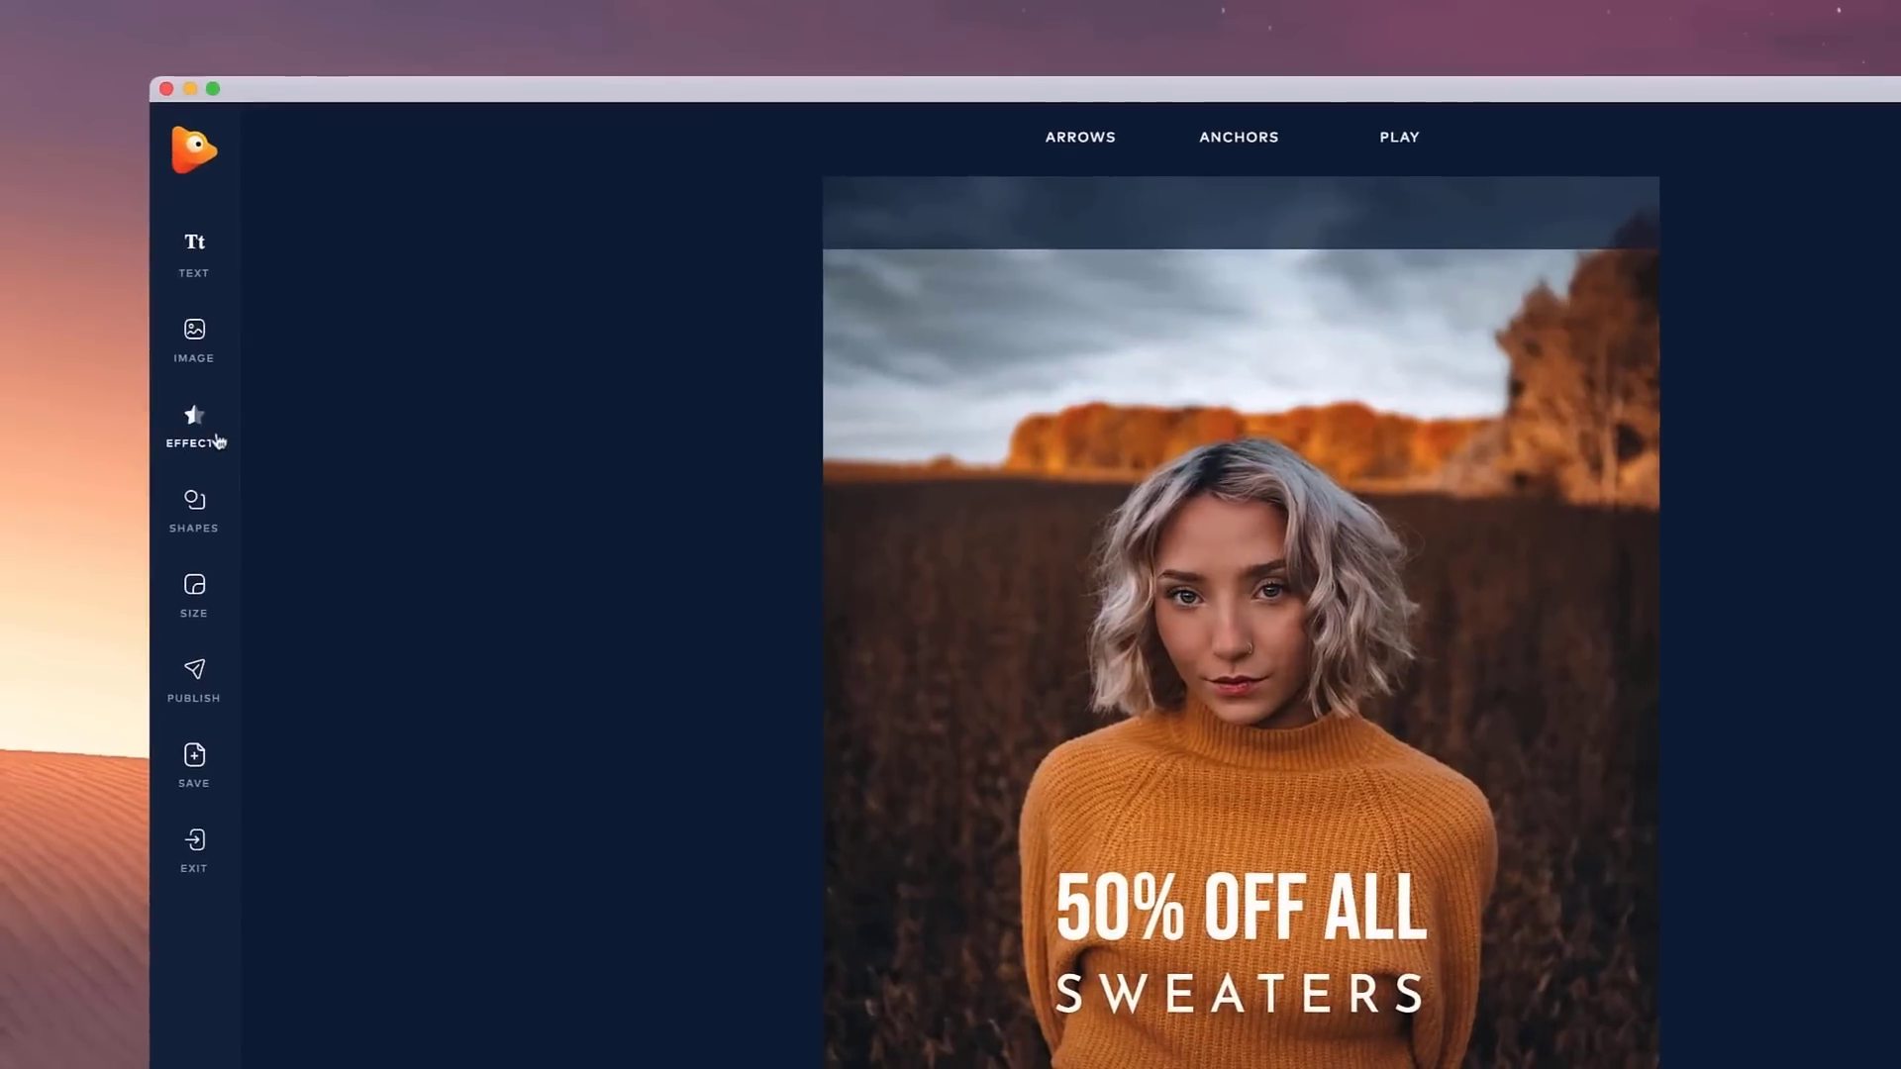
# - Add the first Particles overlay and expand it to cover the whole canvas
pyautogui.click(217, 440)
pyautogui.scroll(-20, 356, 615)
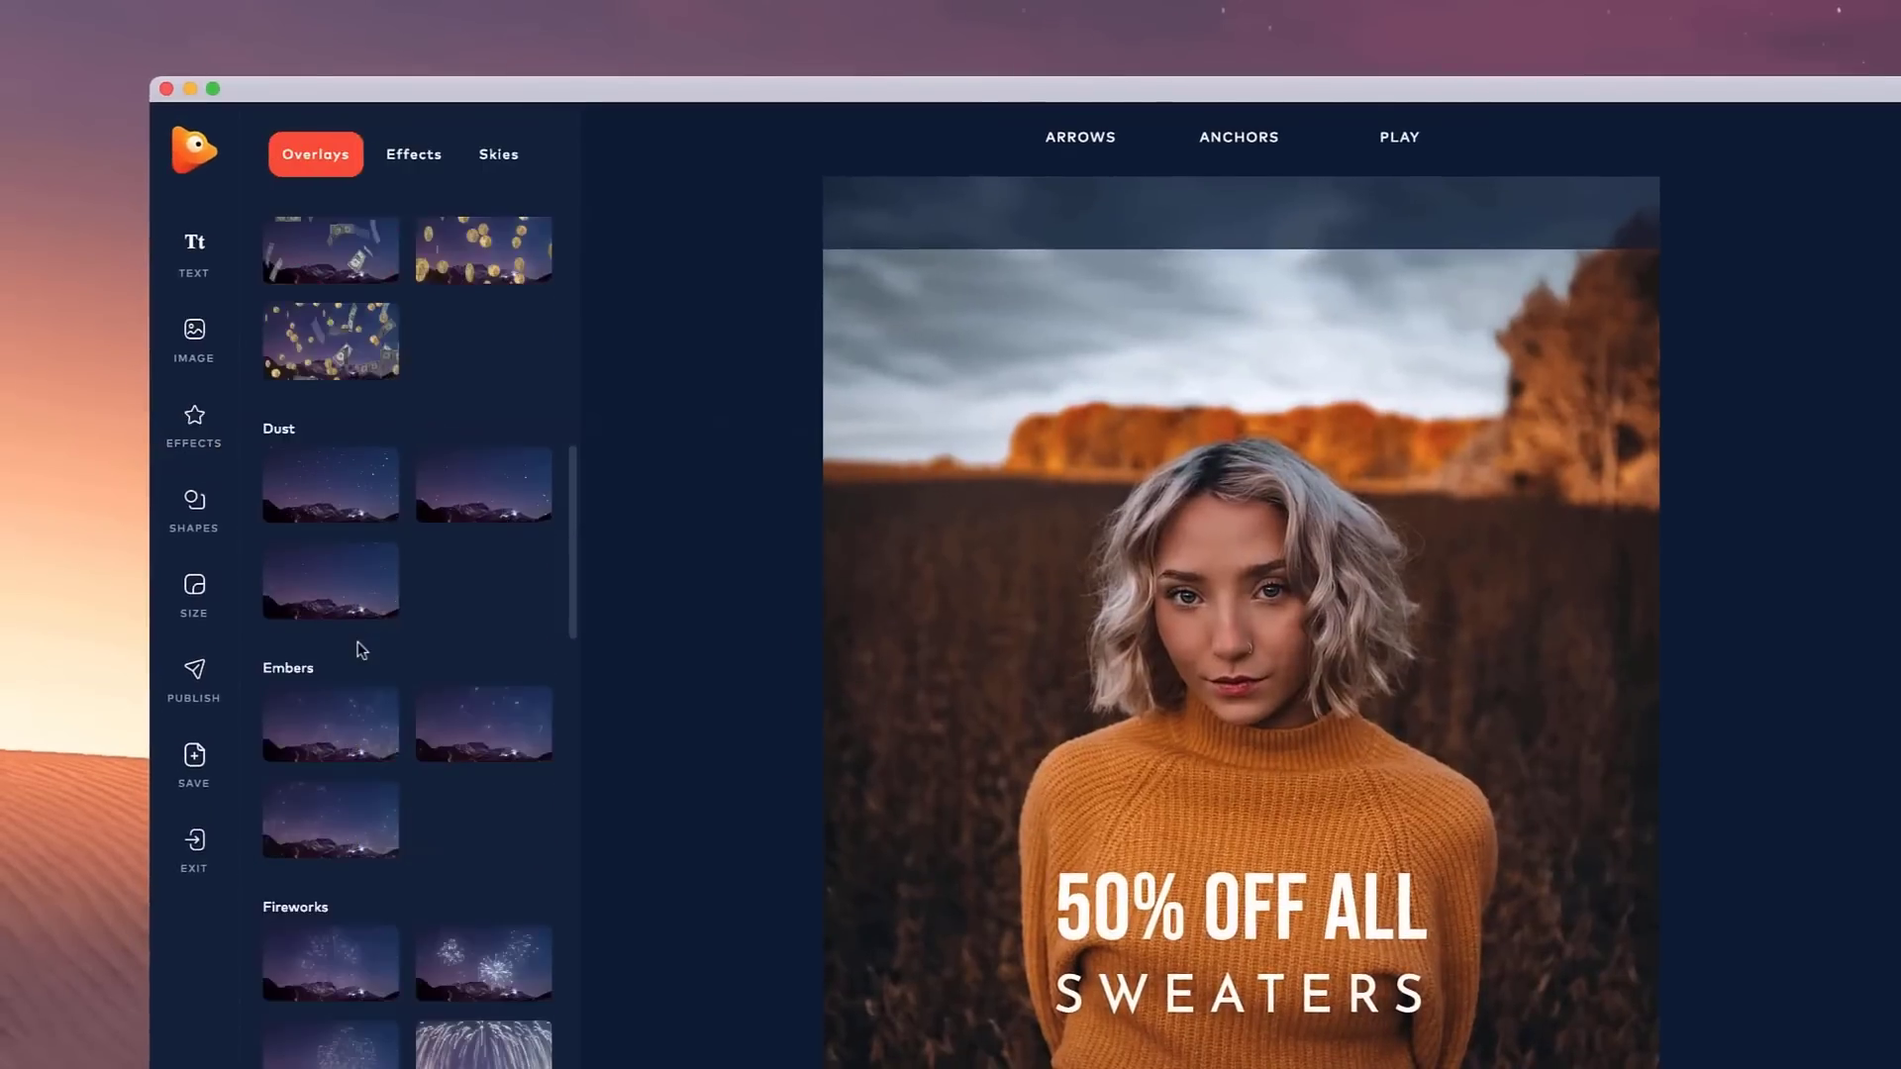
pyautogui.scroll(-15, 360, 652)
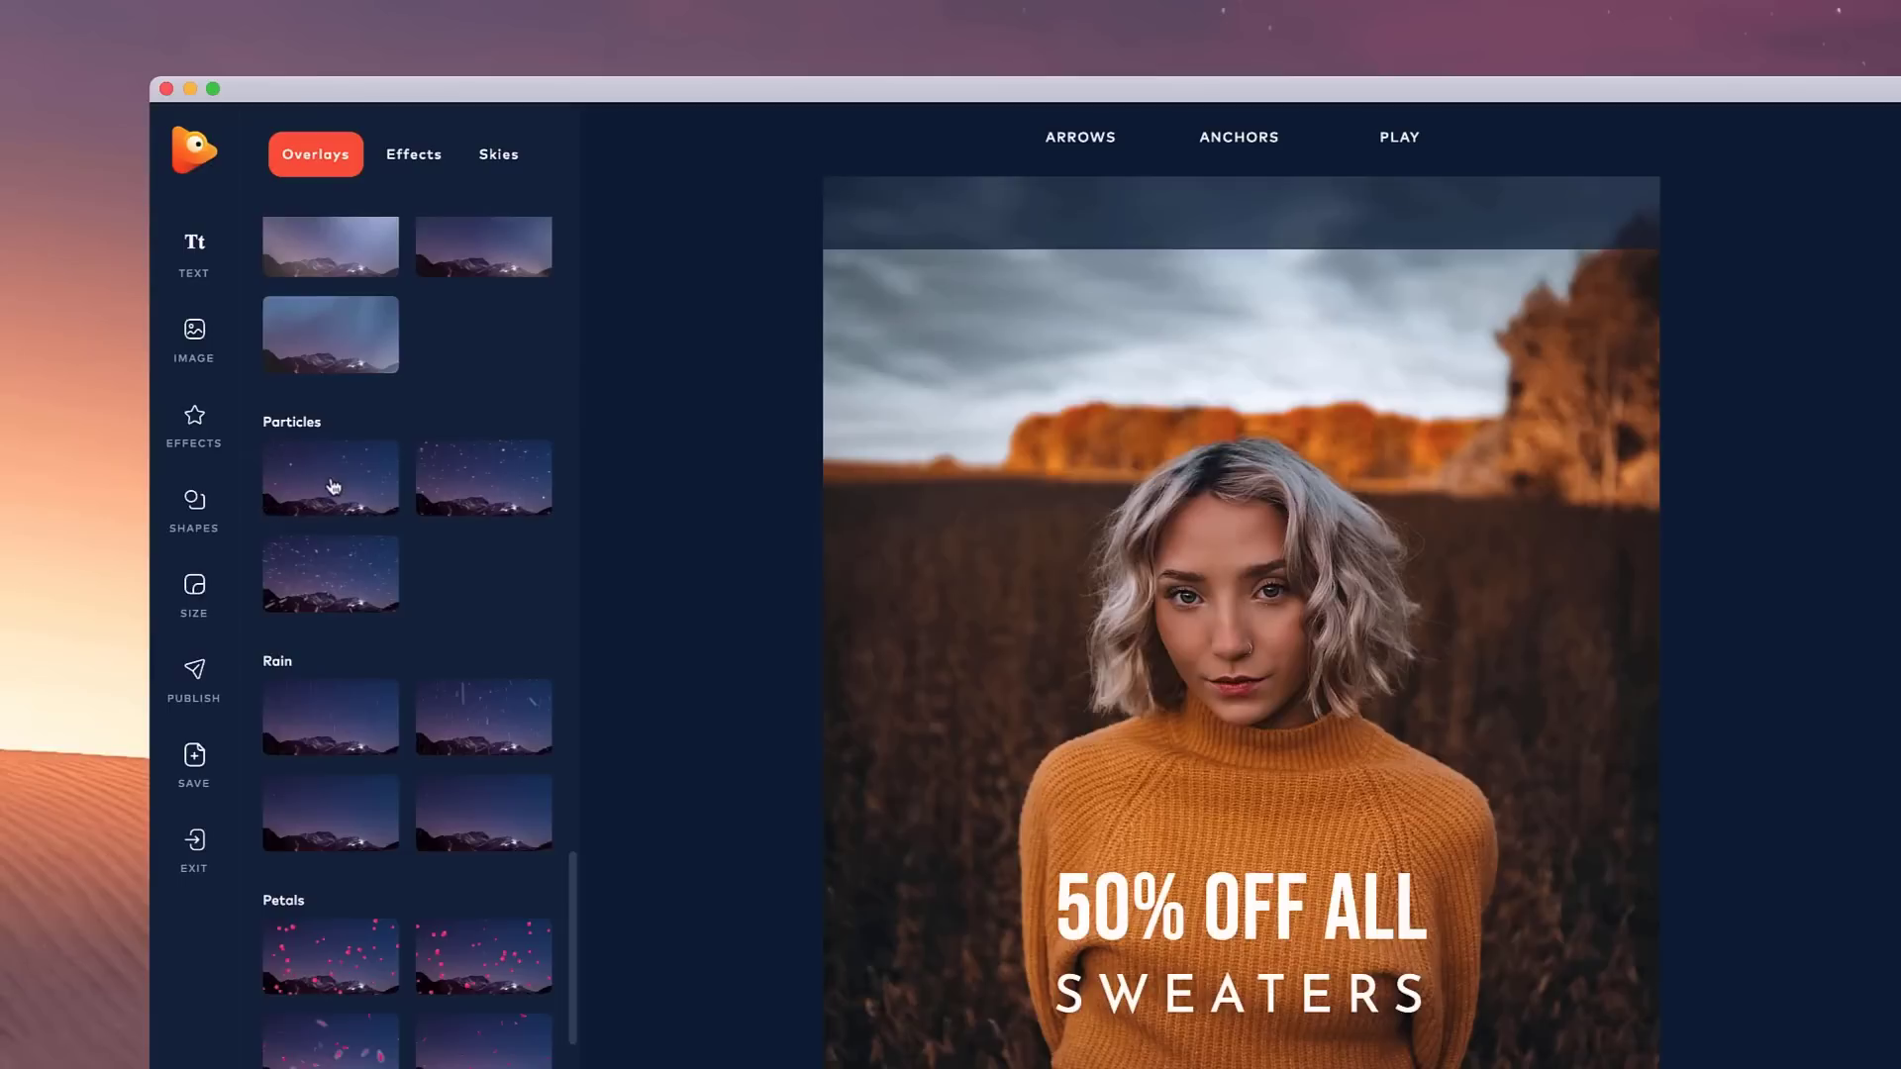
pyautogui.click(333, 486)
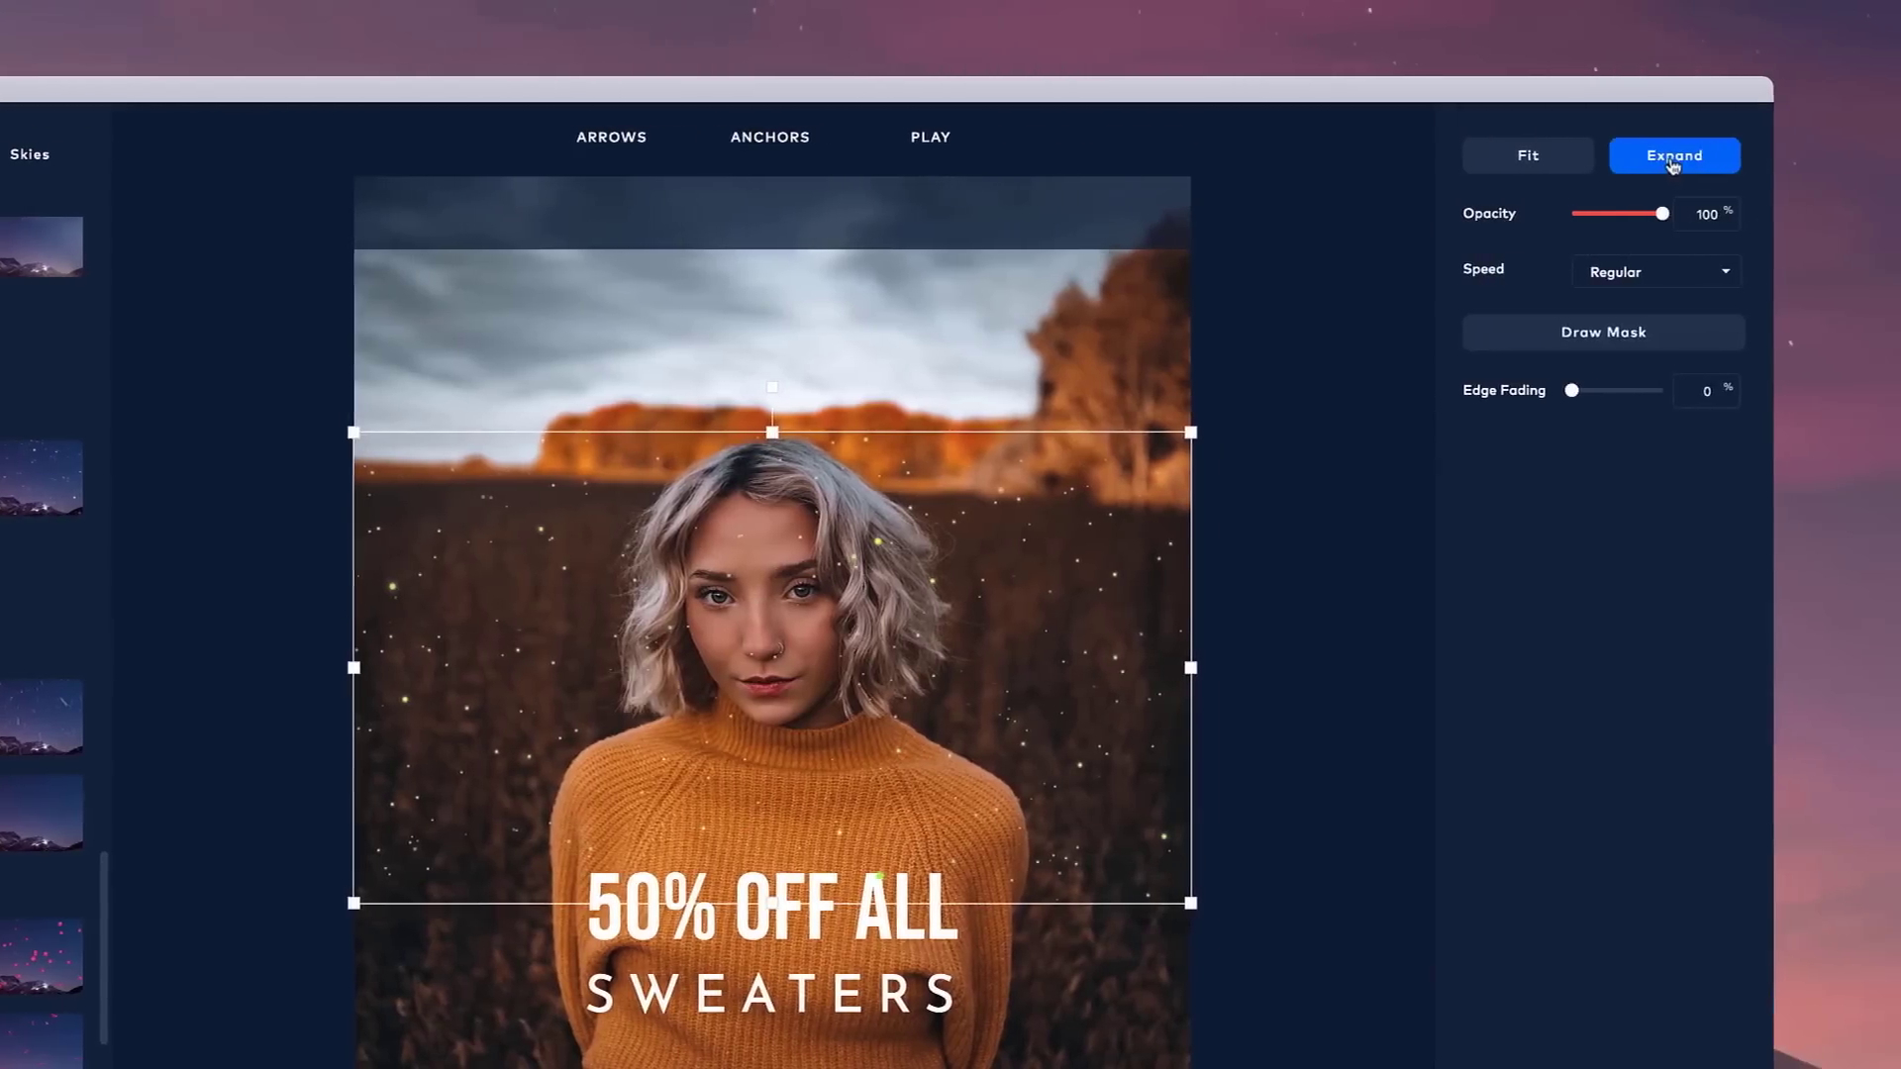
pyautogui.click(1669, 164)
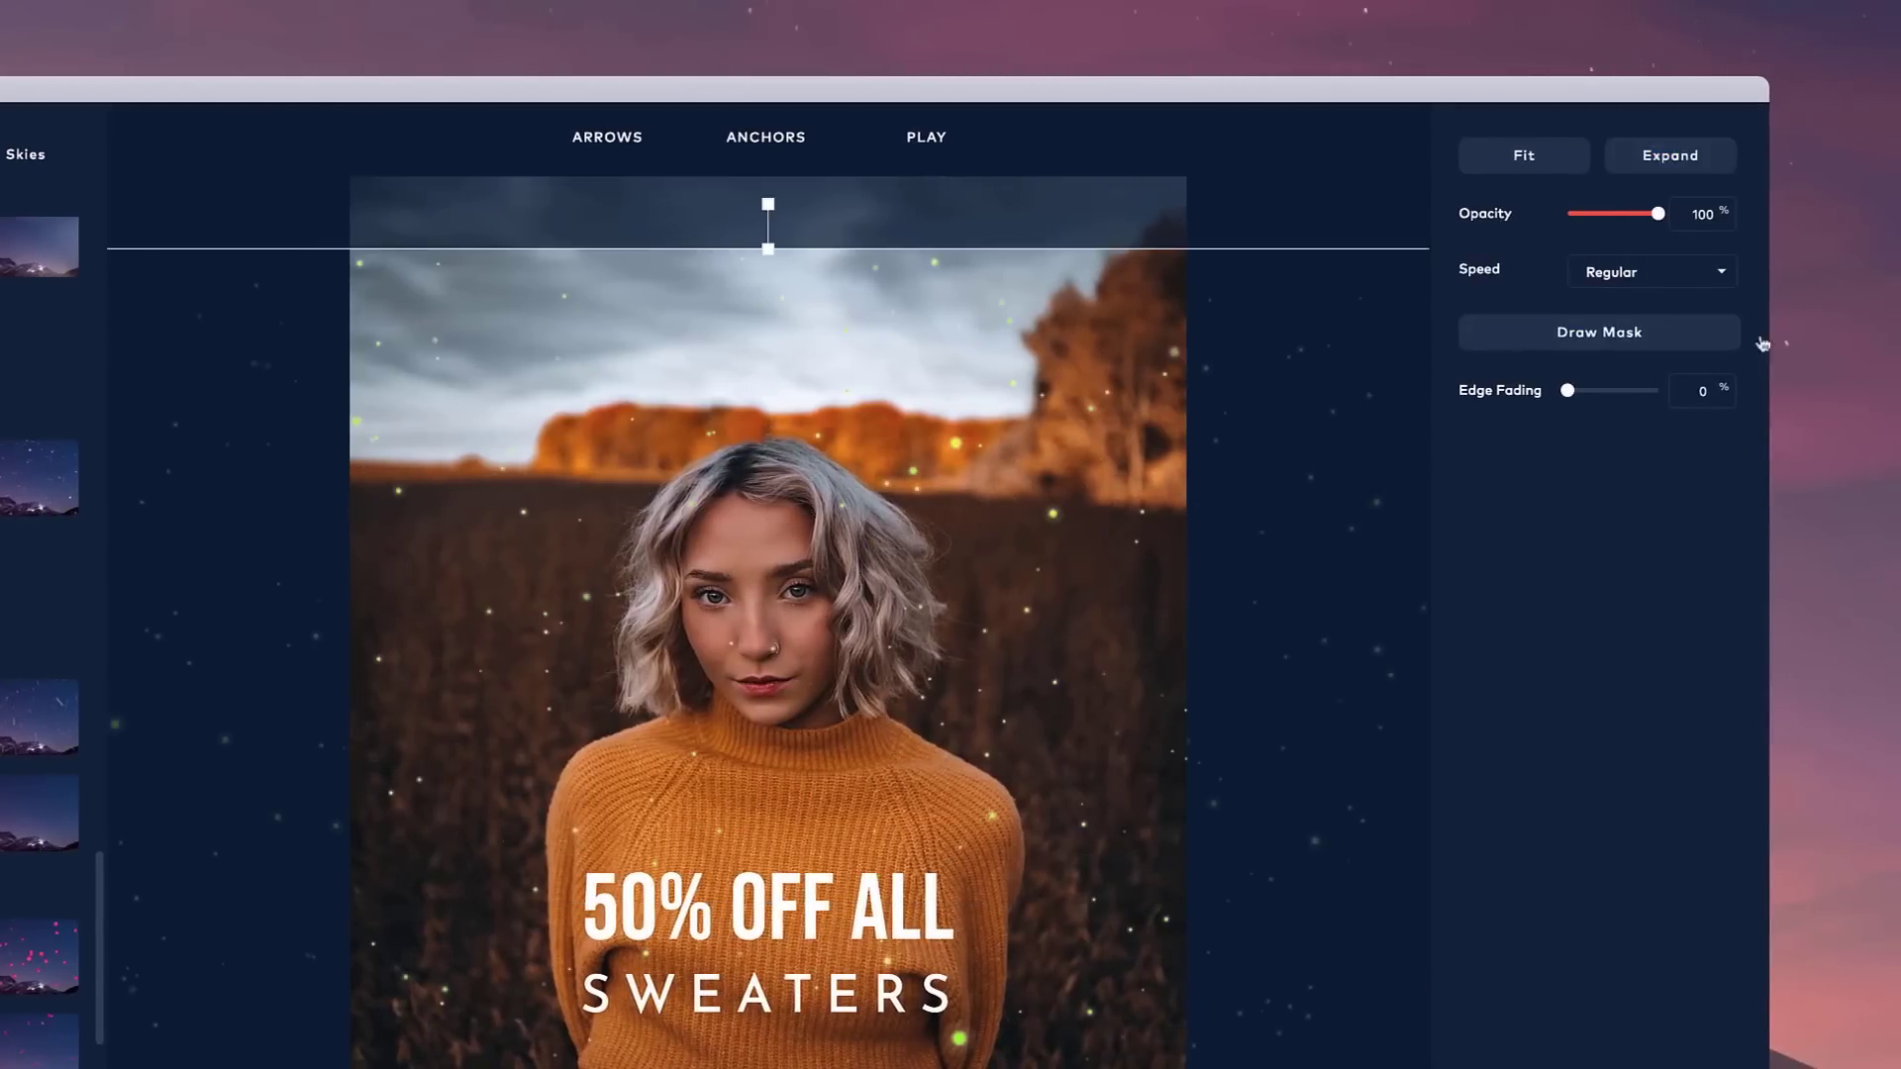
# - Start a mask on the particles overlay and paint the background around the woman with a pencil size of 98
pyautogui.click(1612, 348)
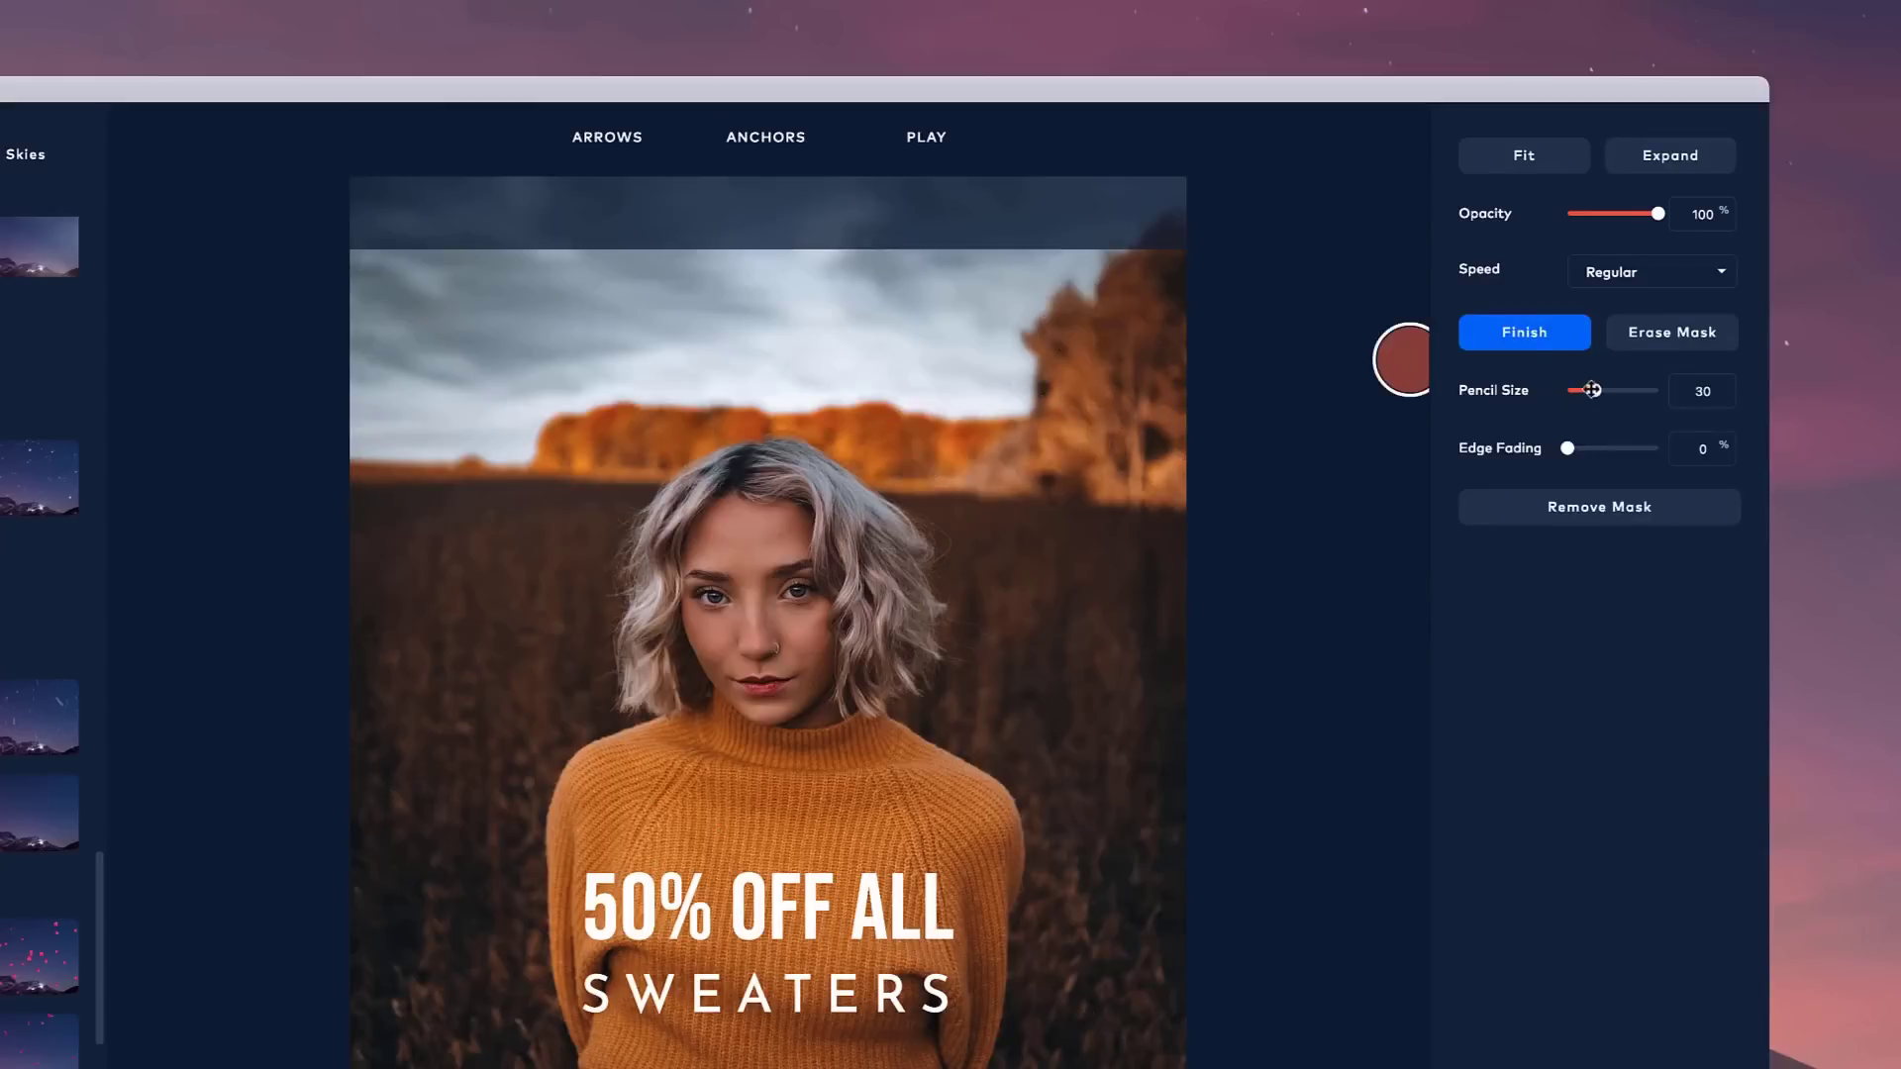
pyautogui.moveTo(1596, 393); pyautogui.dragTo(1659, 392)
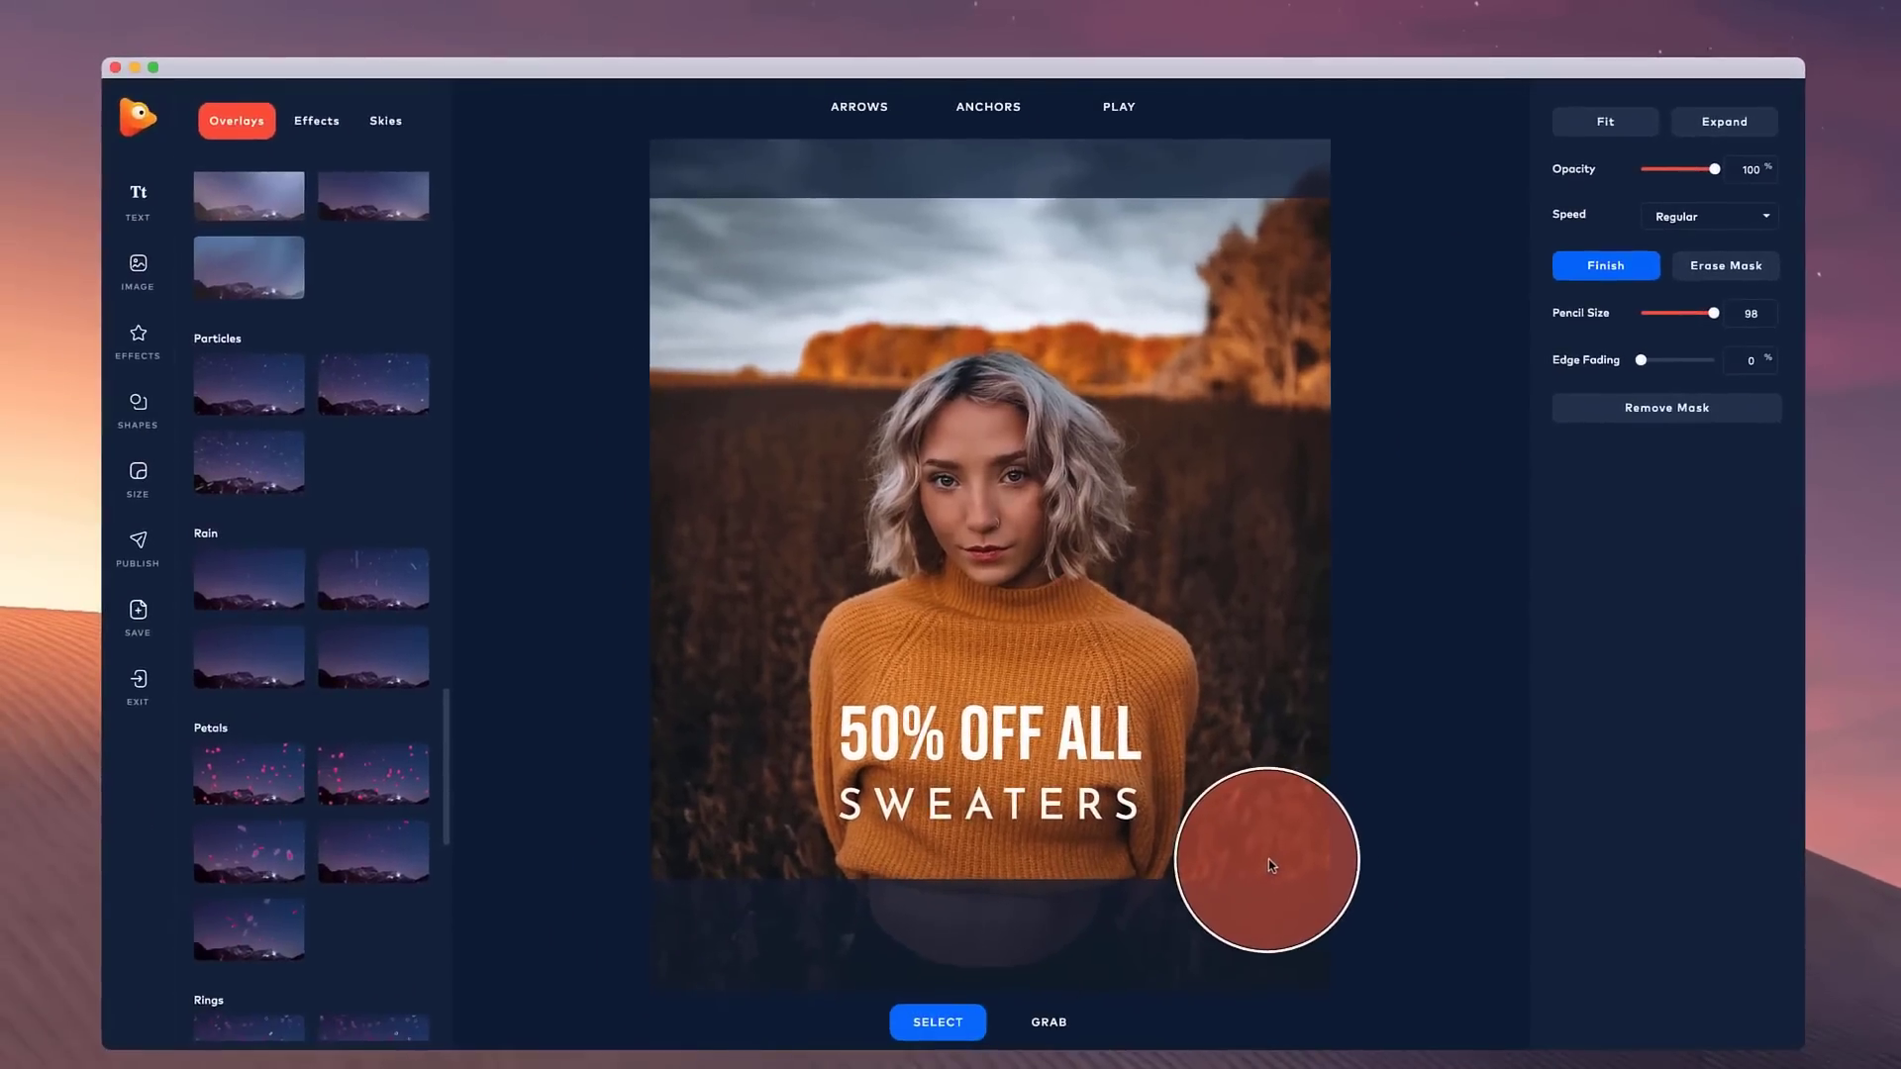
pyautogui.moveTo(1108, 1058); pyautogui.dragTo(1120, 1020)
pyautogui.moveTo(1277, 825)
pyautogui.mouseDown()
pyautogui.moveTo(1315, 617)
pyautogui.moveTo(1226, 553)
pyautogui.moveTo(1260, 568)
pyautogui.moveTo(1268, 641)
pyautogui.moveTo(1190, 370)
pyautogui.moveTo(851, 302)
pyautogui.moveTo(726, 795)
pyautogui.moveTo(652, 322)
pyautogui.mouseUp()
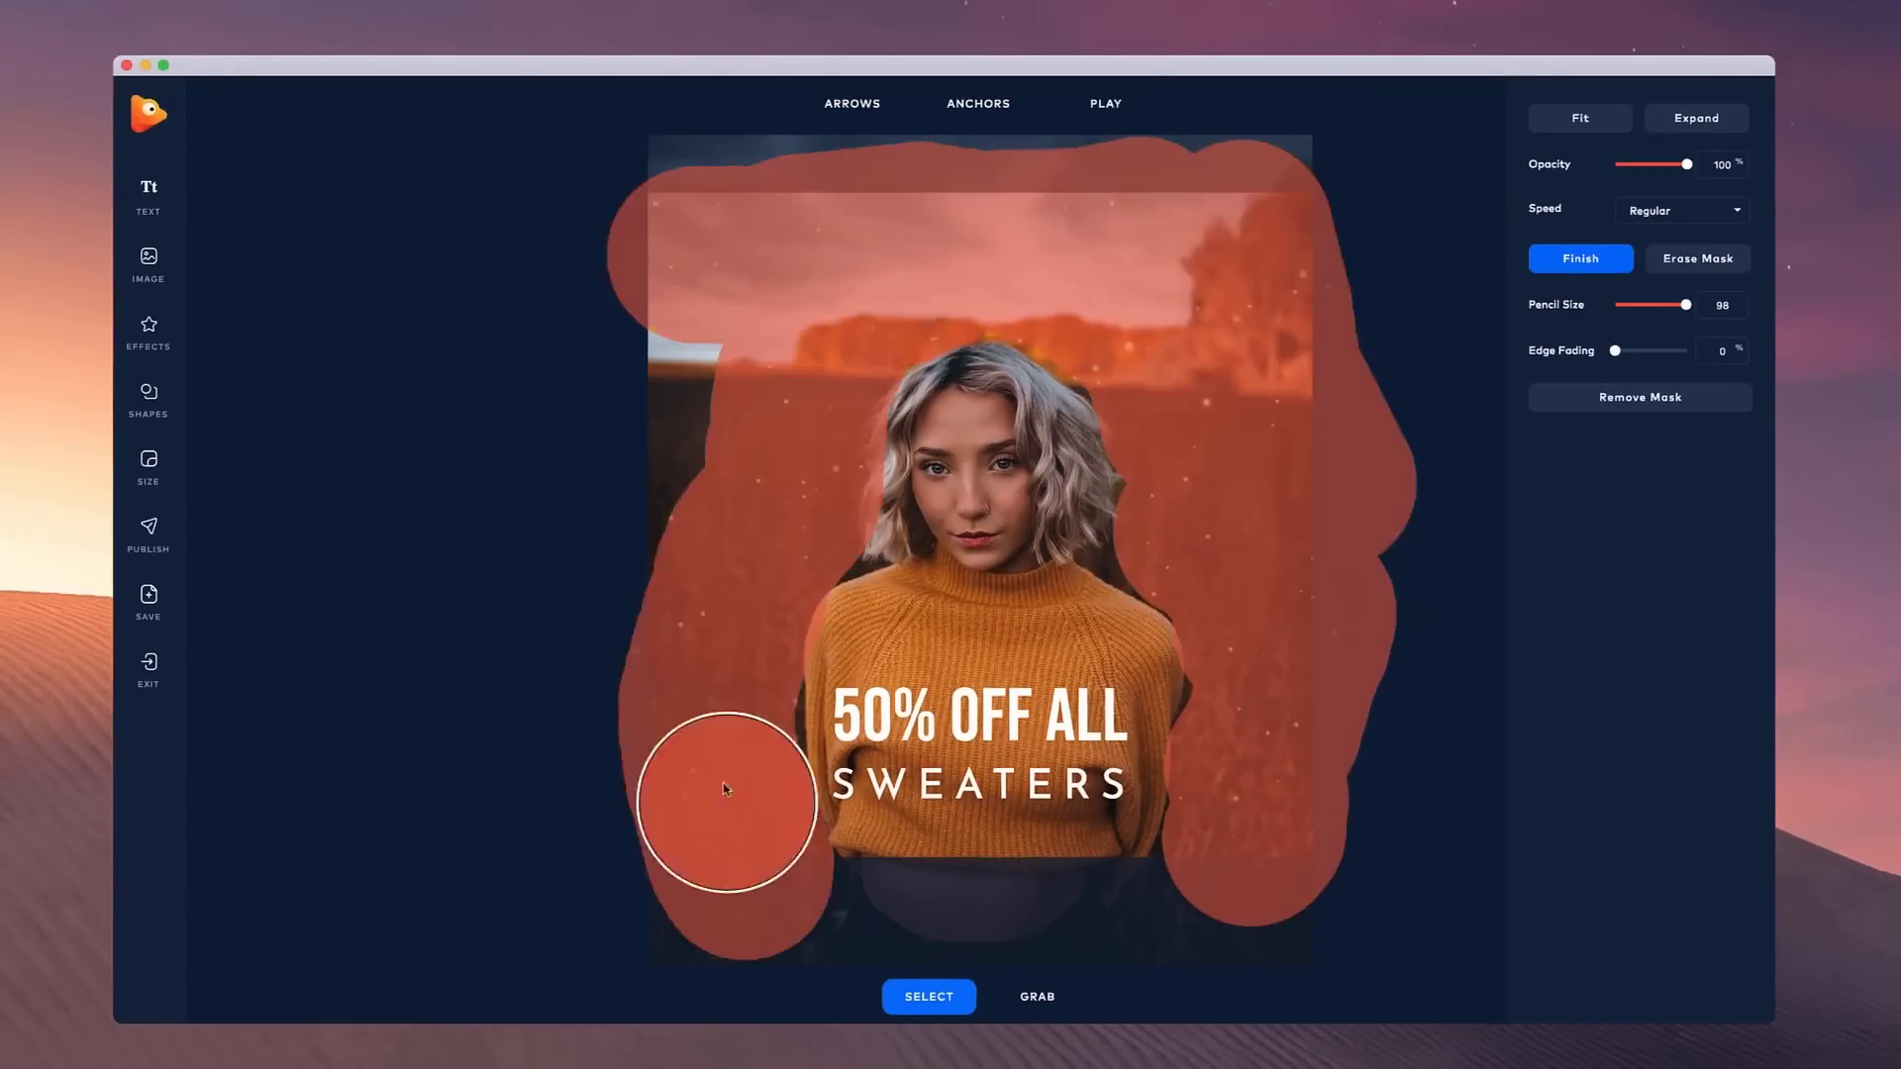
# - Set the pencil size to 32 and paint the particles mask into the gaps around the woman's hair and shoulders
pyautogui.scroll(5, 1061, 529)
pyautogui.moveTo(1686, 305); pyautogui.dragTo(1638, 305)
pyautogui.scroll(3, 1261, 644)
pyautogui.moveTo(1064, 562); pyautogui.dragTo(1269, 663)
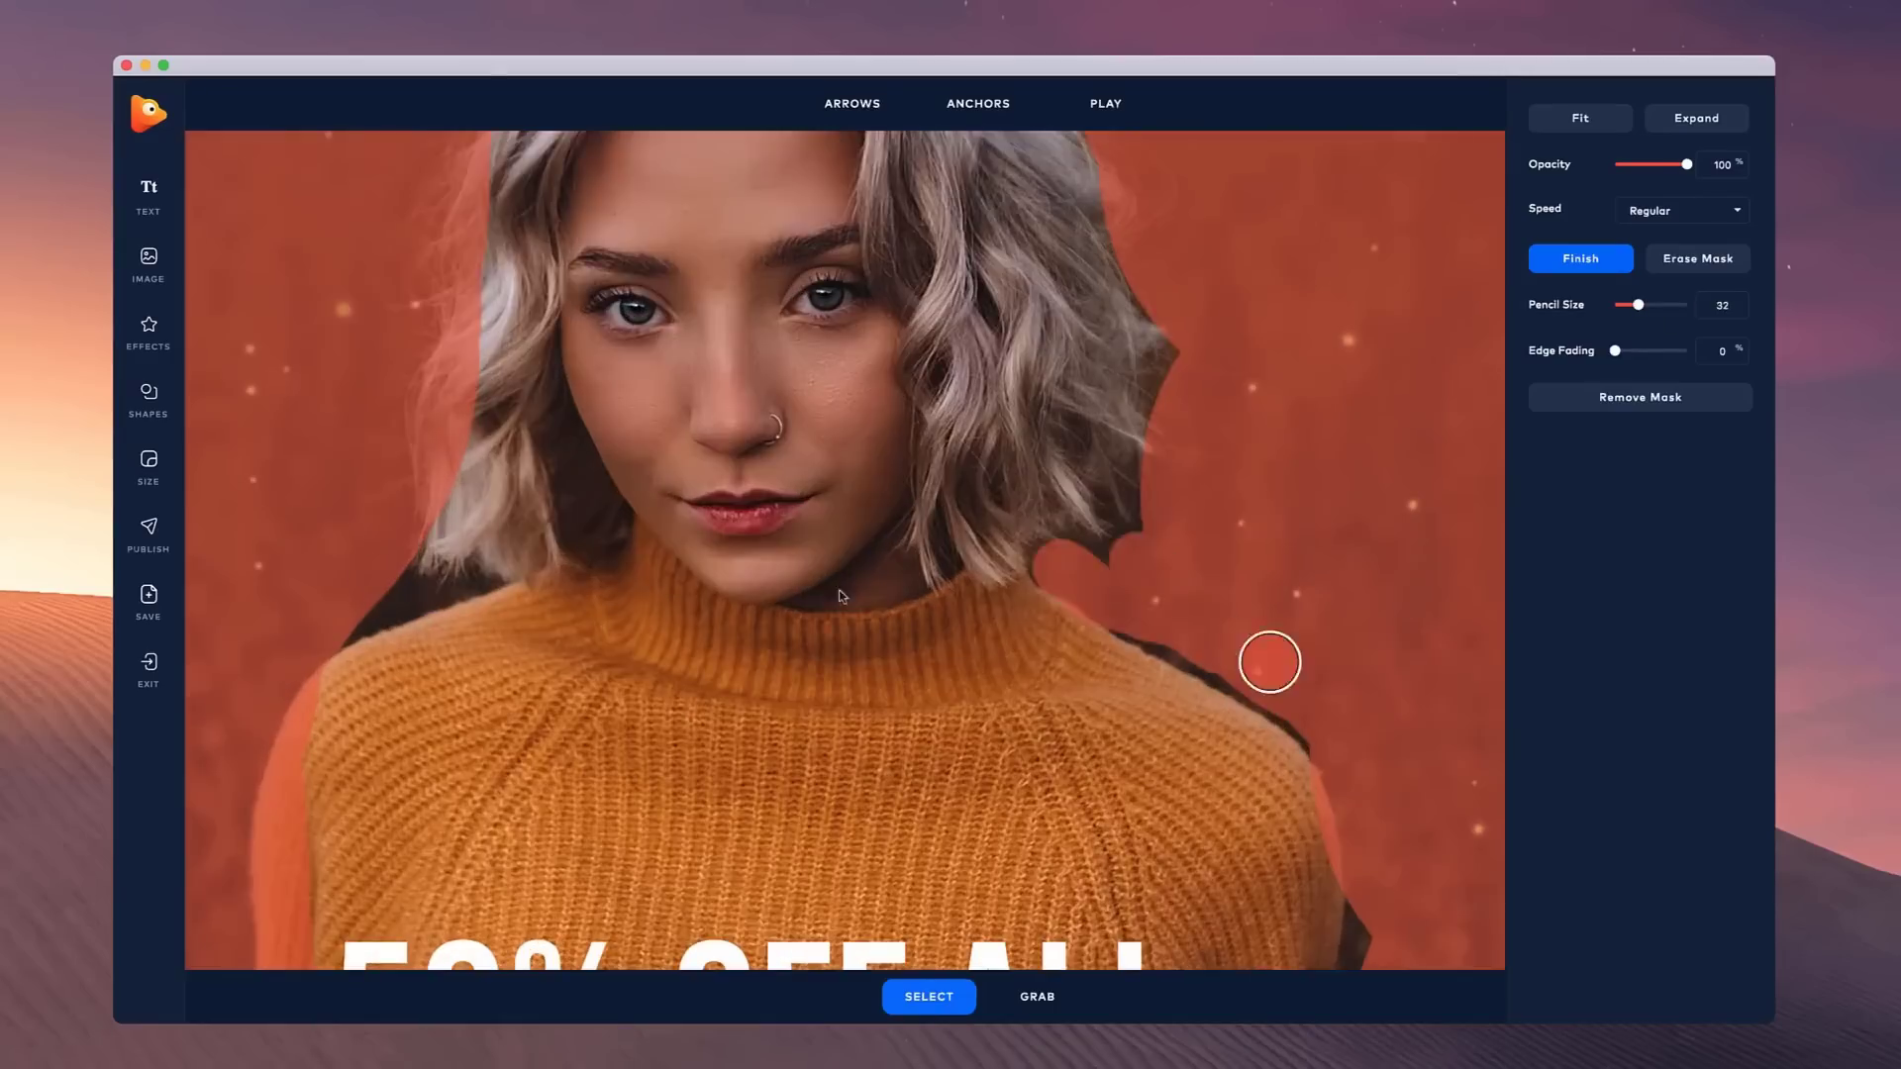
pyautogui.moveTo(465, 594); pyautogui.dragTo(347, 566)
pyautogui.scroll(-10, 347, 566)
pyautogui.scroll(2, 511, 585)
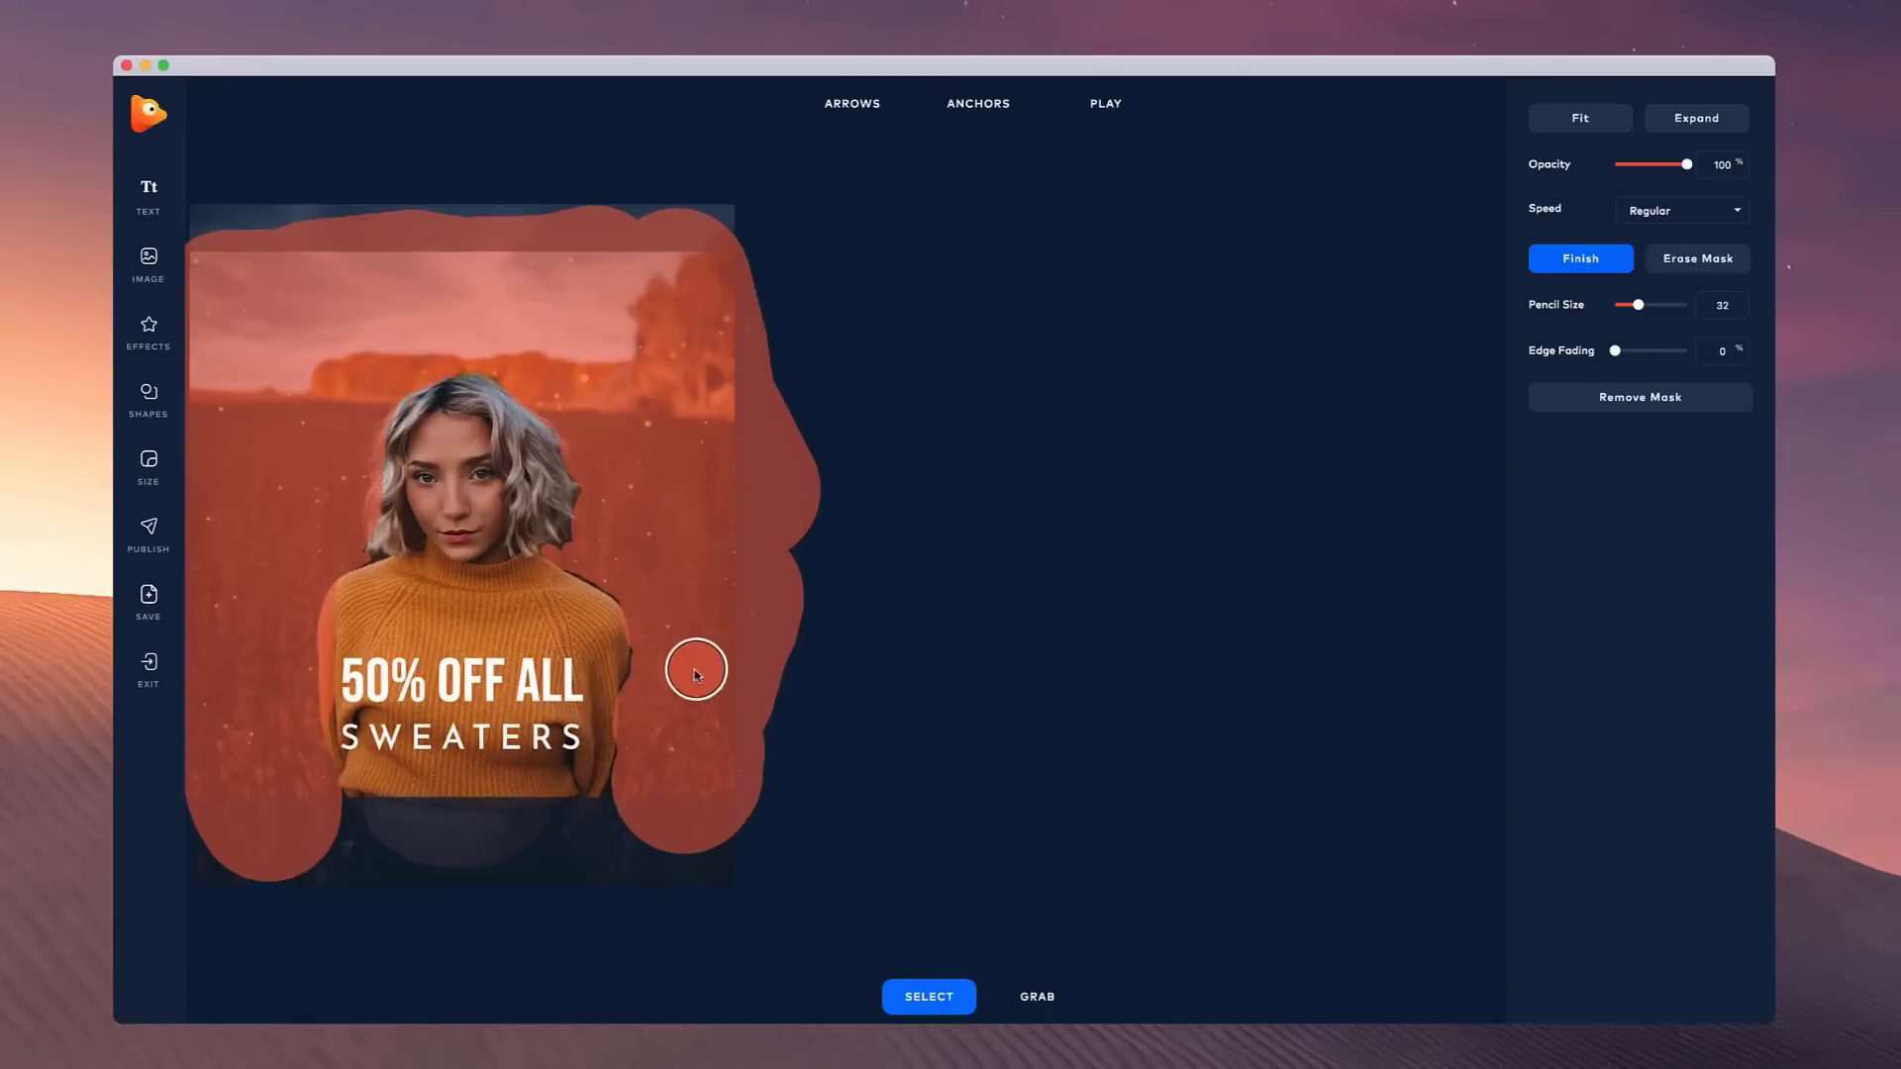
# - Erase the mask where it spills onto the woman, finish the mask and play the animation
pyautogui.click(1710, 257)
pyautogui.click(1605, 261)
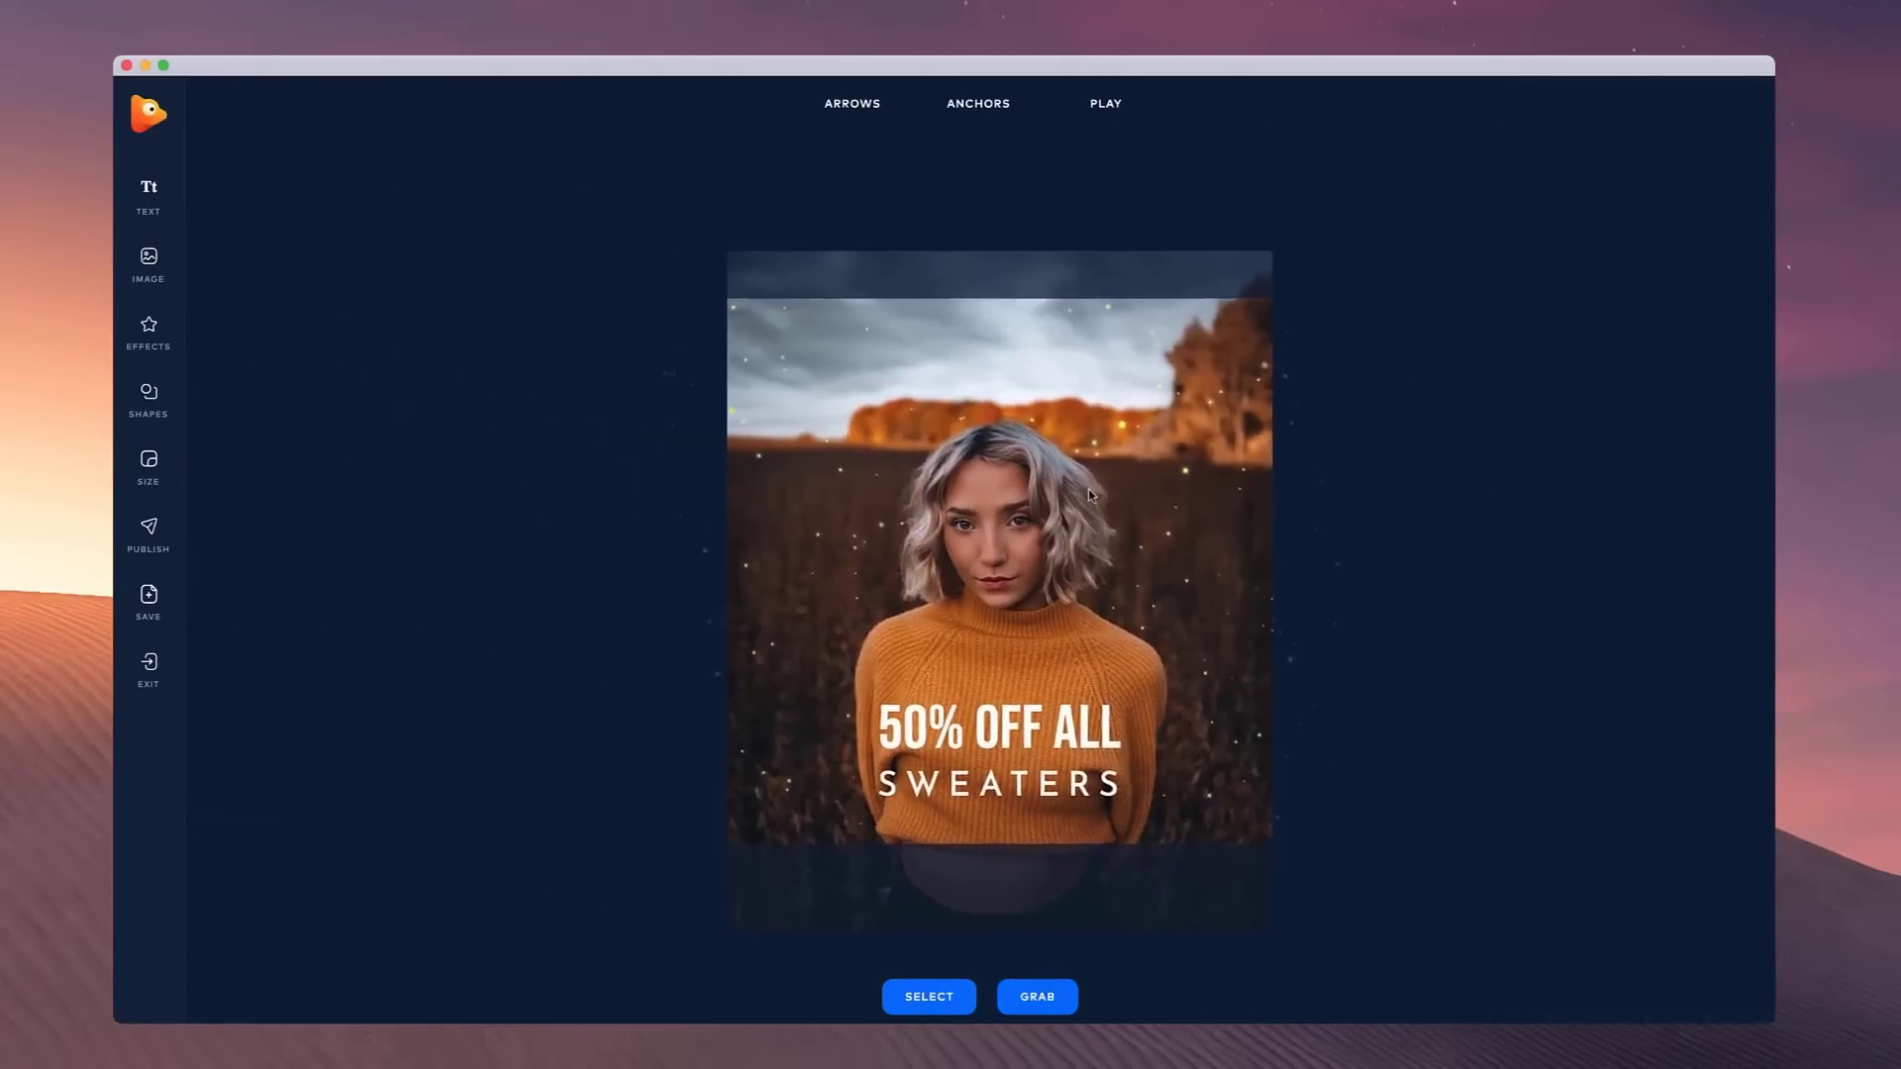
pyautogui.scroll(2, 1095, 492)
pyautogui.click(1106, 103)
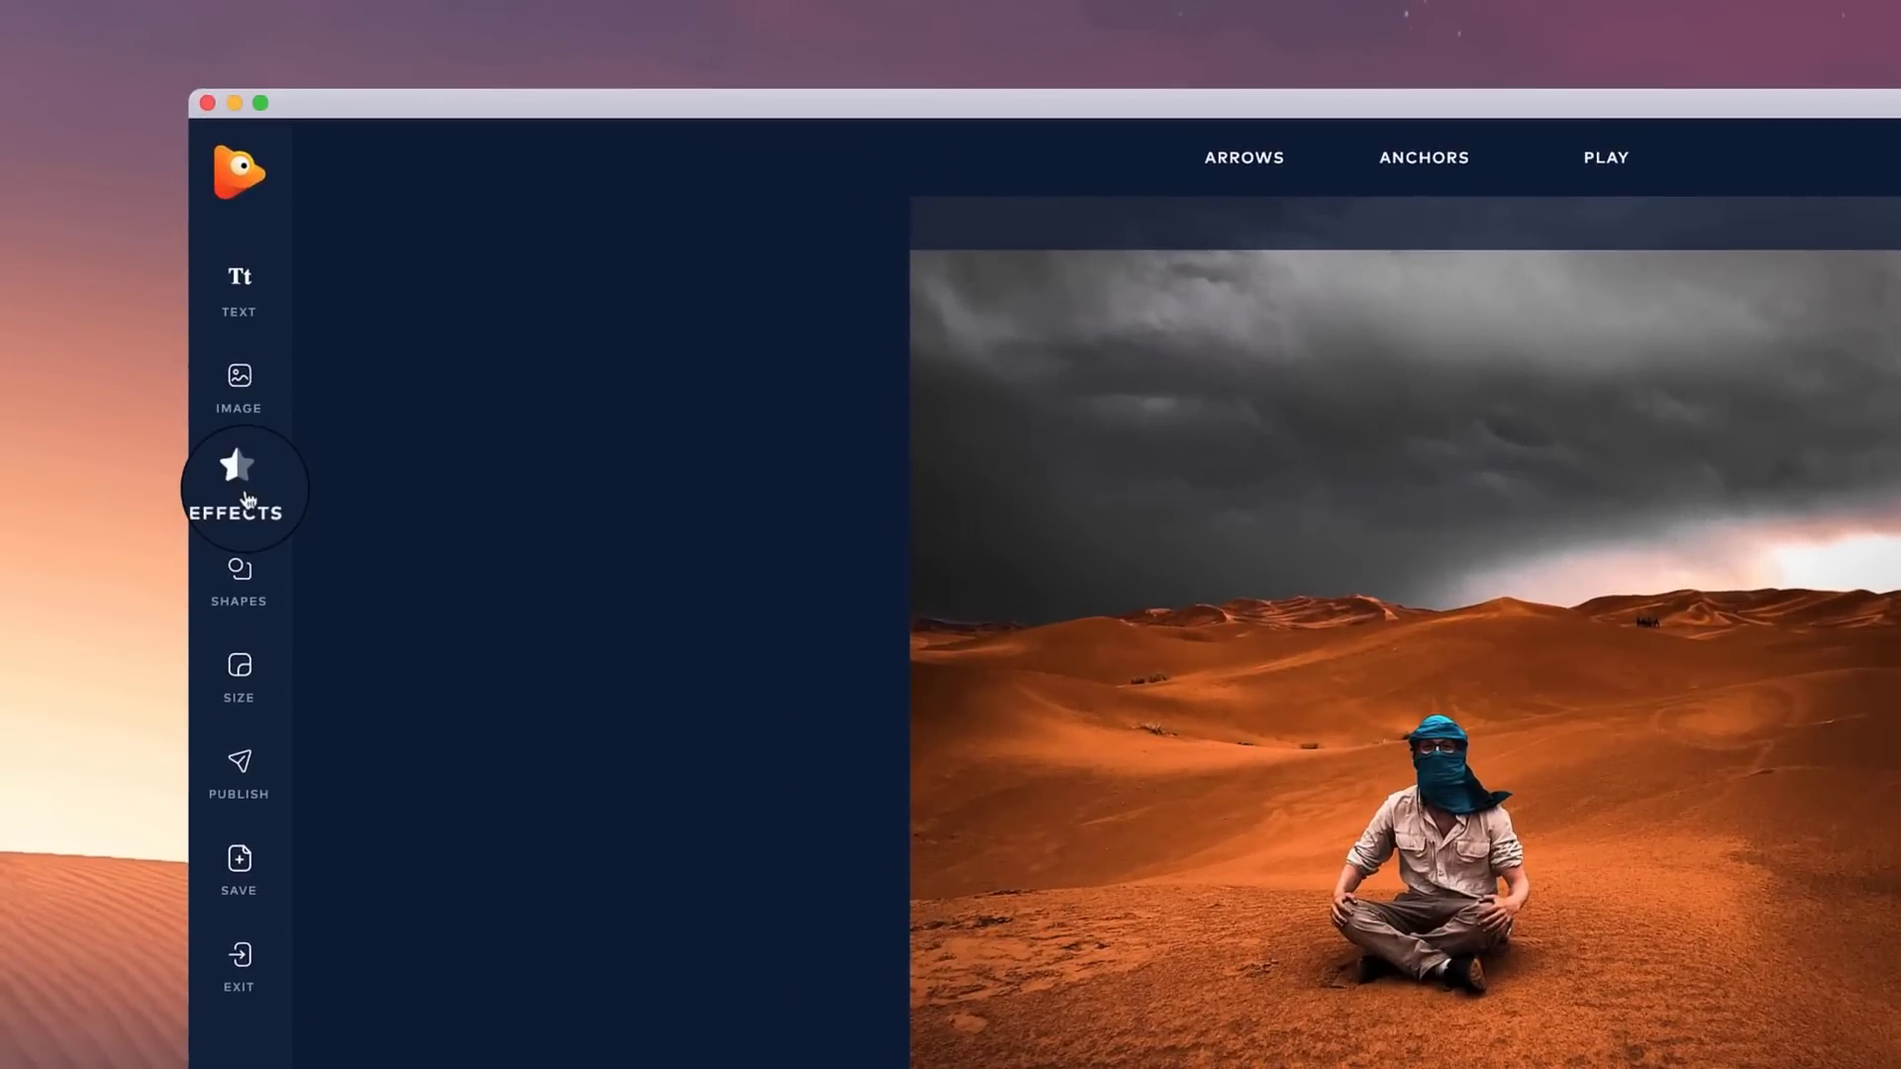
# - Add the sky-4 sunset cloud sky to the desert photo, positioning and enlarging it to cover the sky down to the horizon
pyautogui.click(246, 495)
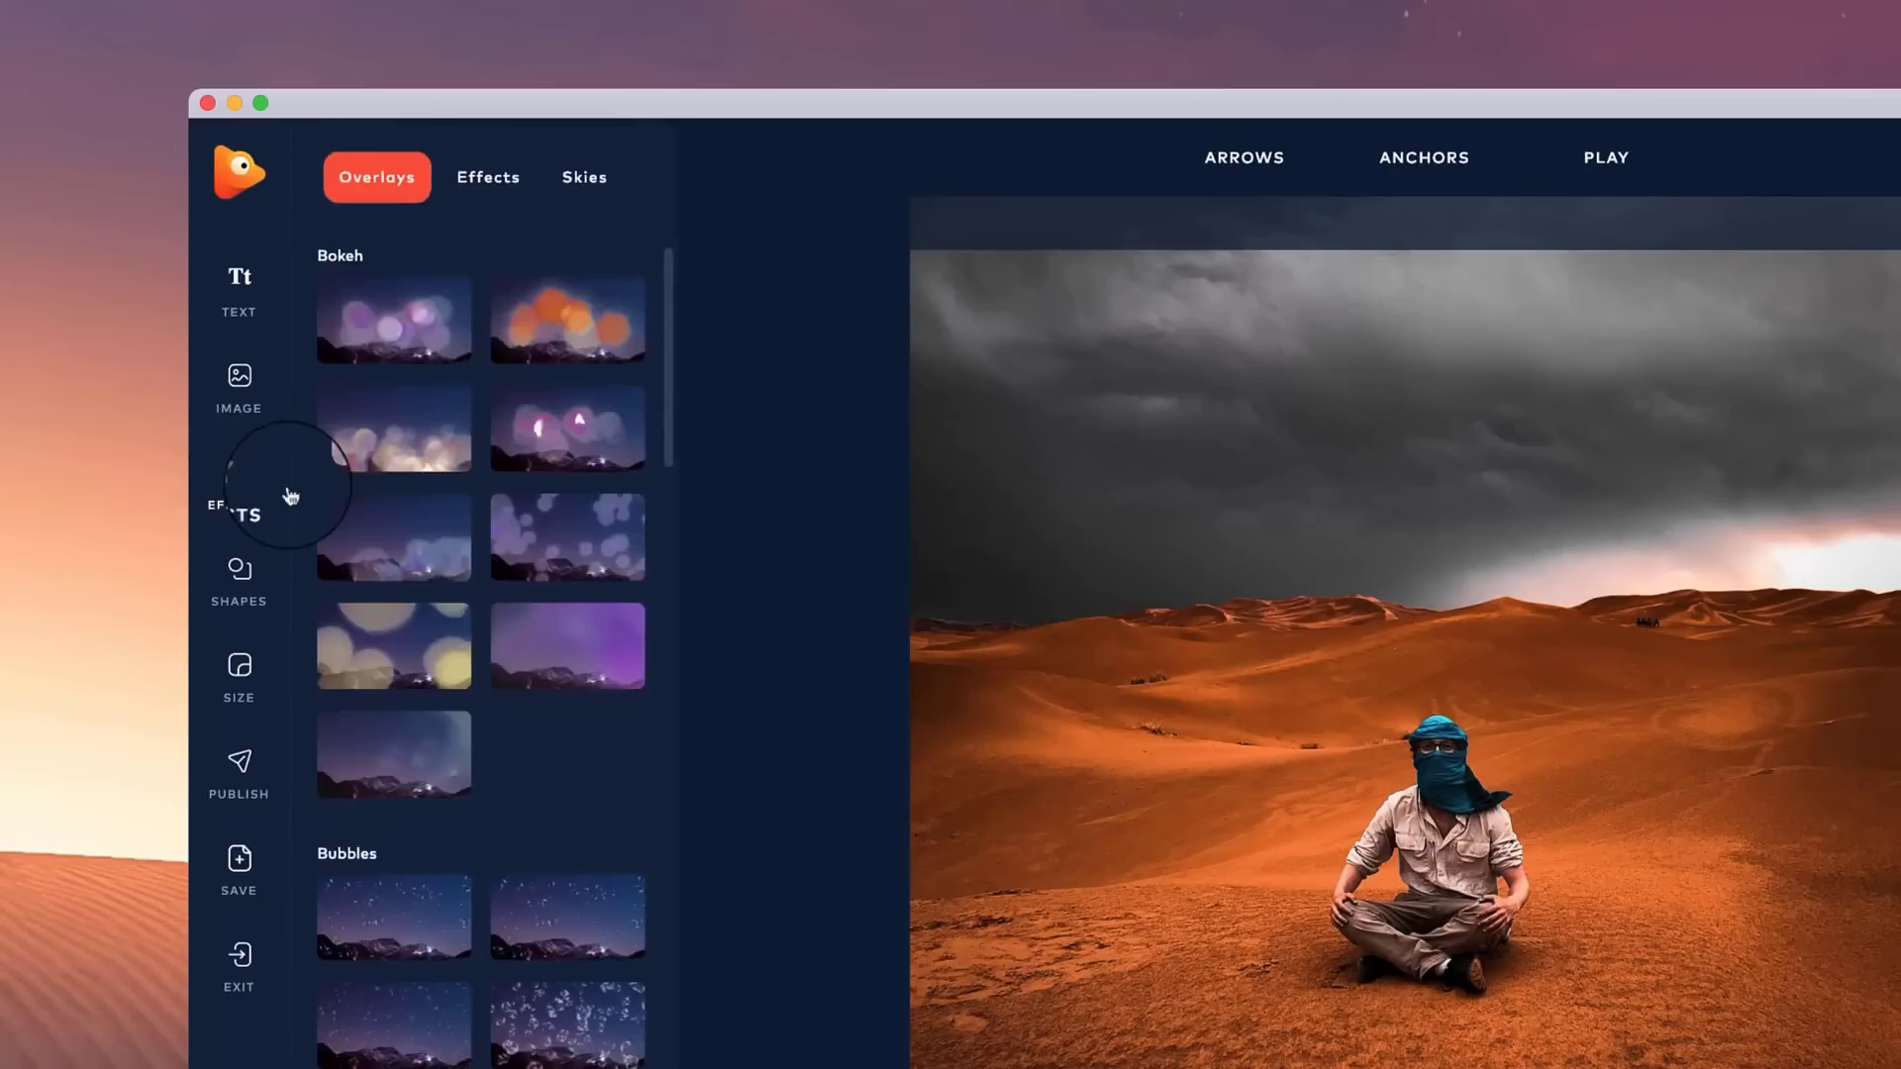
pyautogui.click(606, 183)
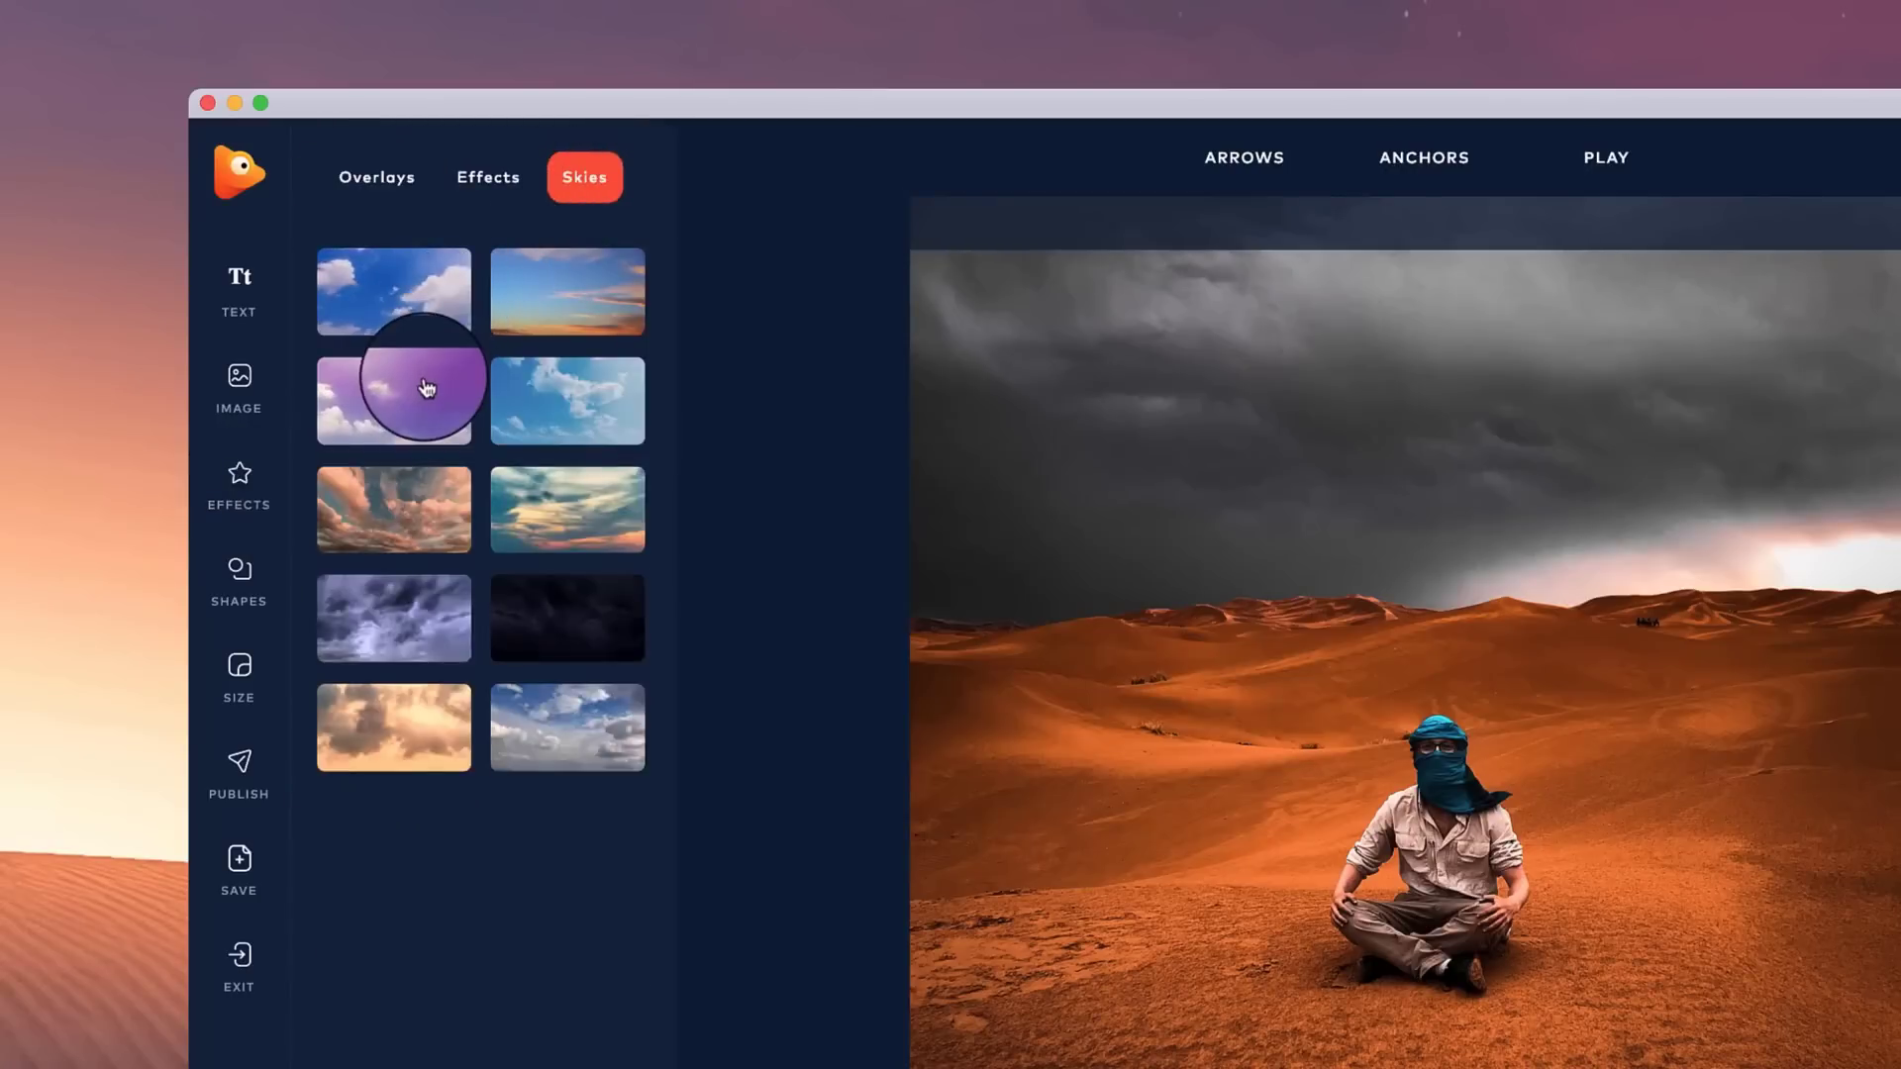
pyautogui.click(401, 511)
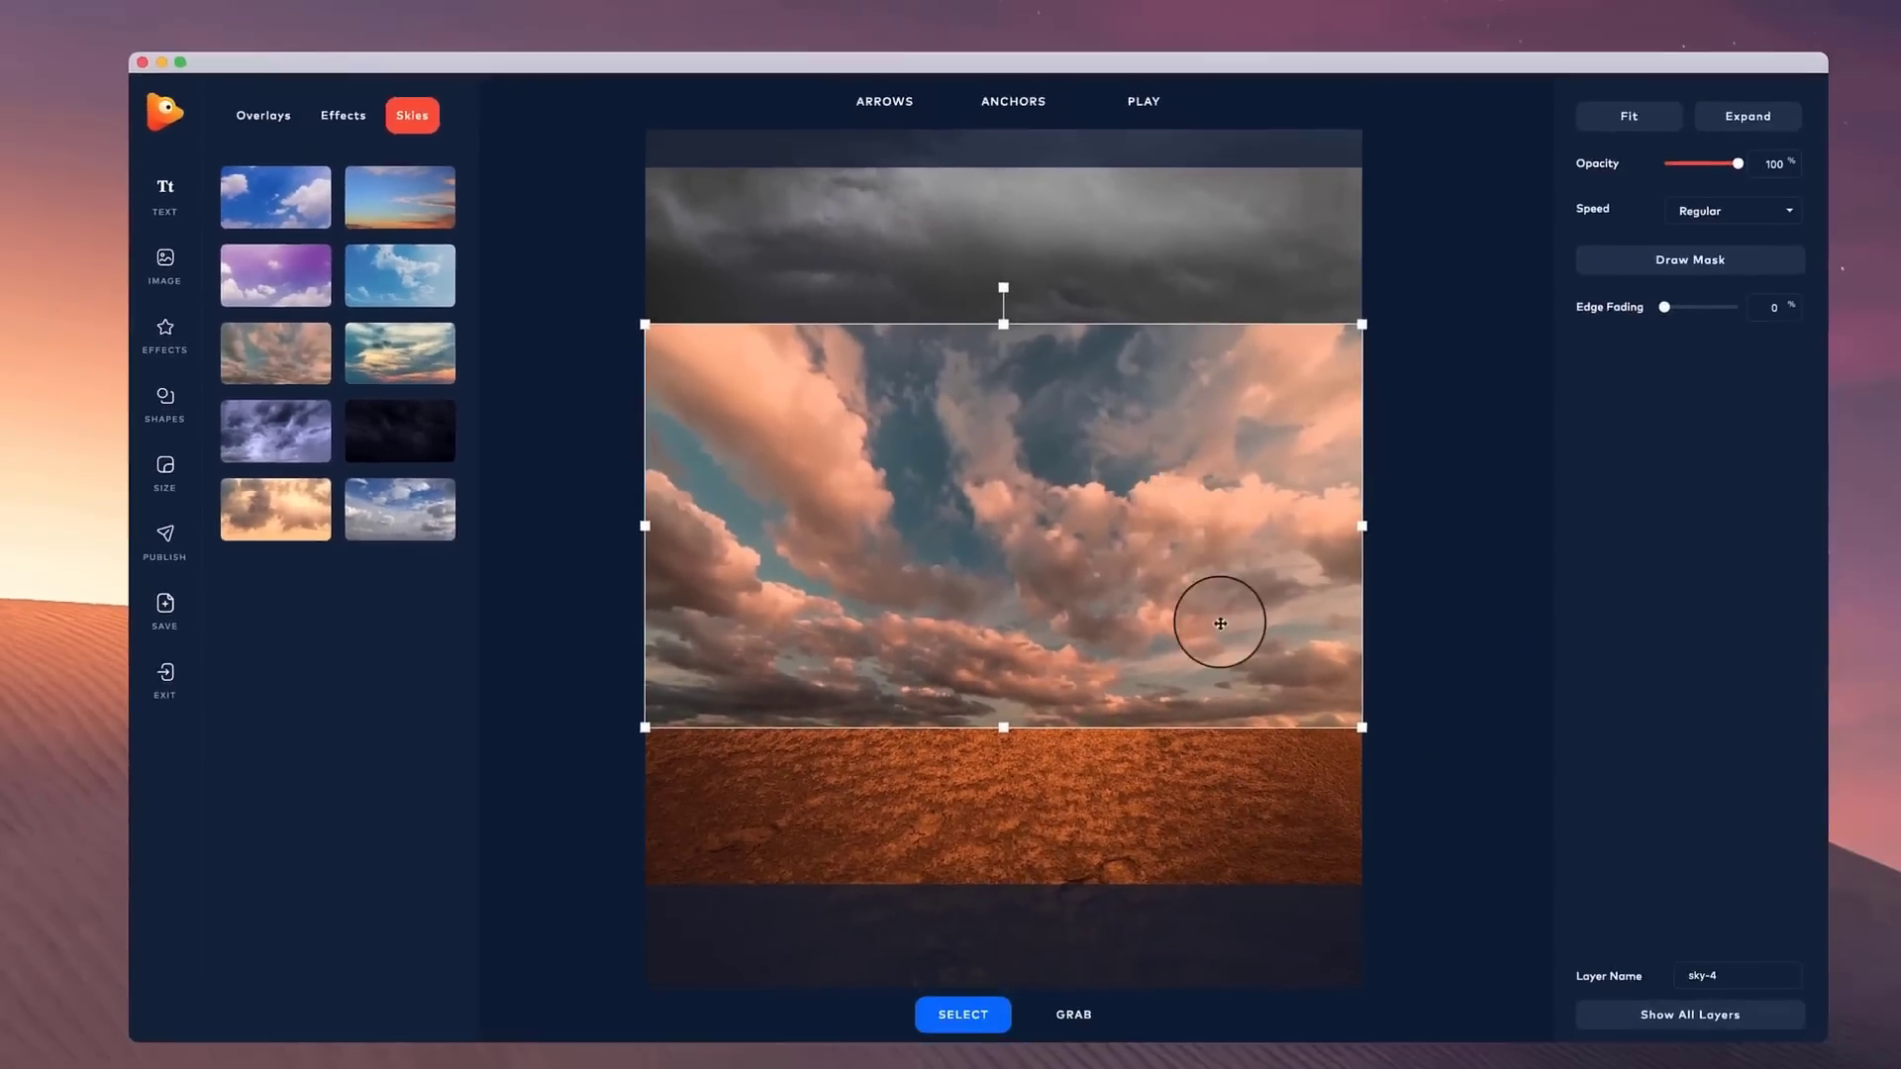
pyautogui.moveTo(1221, 624); pyautogui.dragTo(1188, 437)
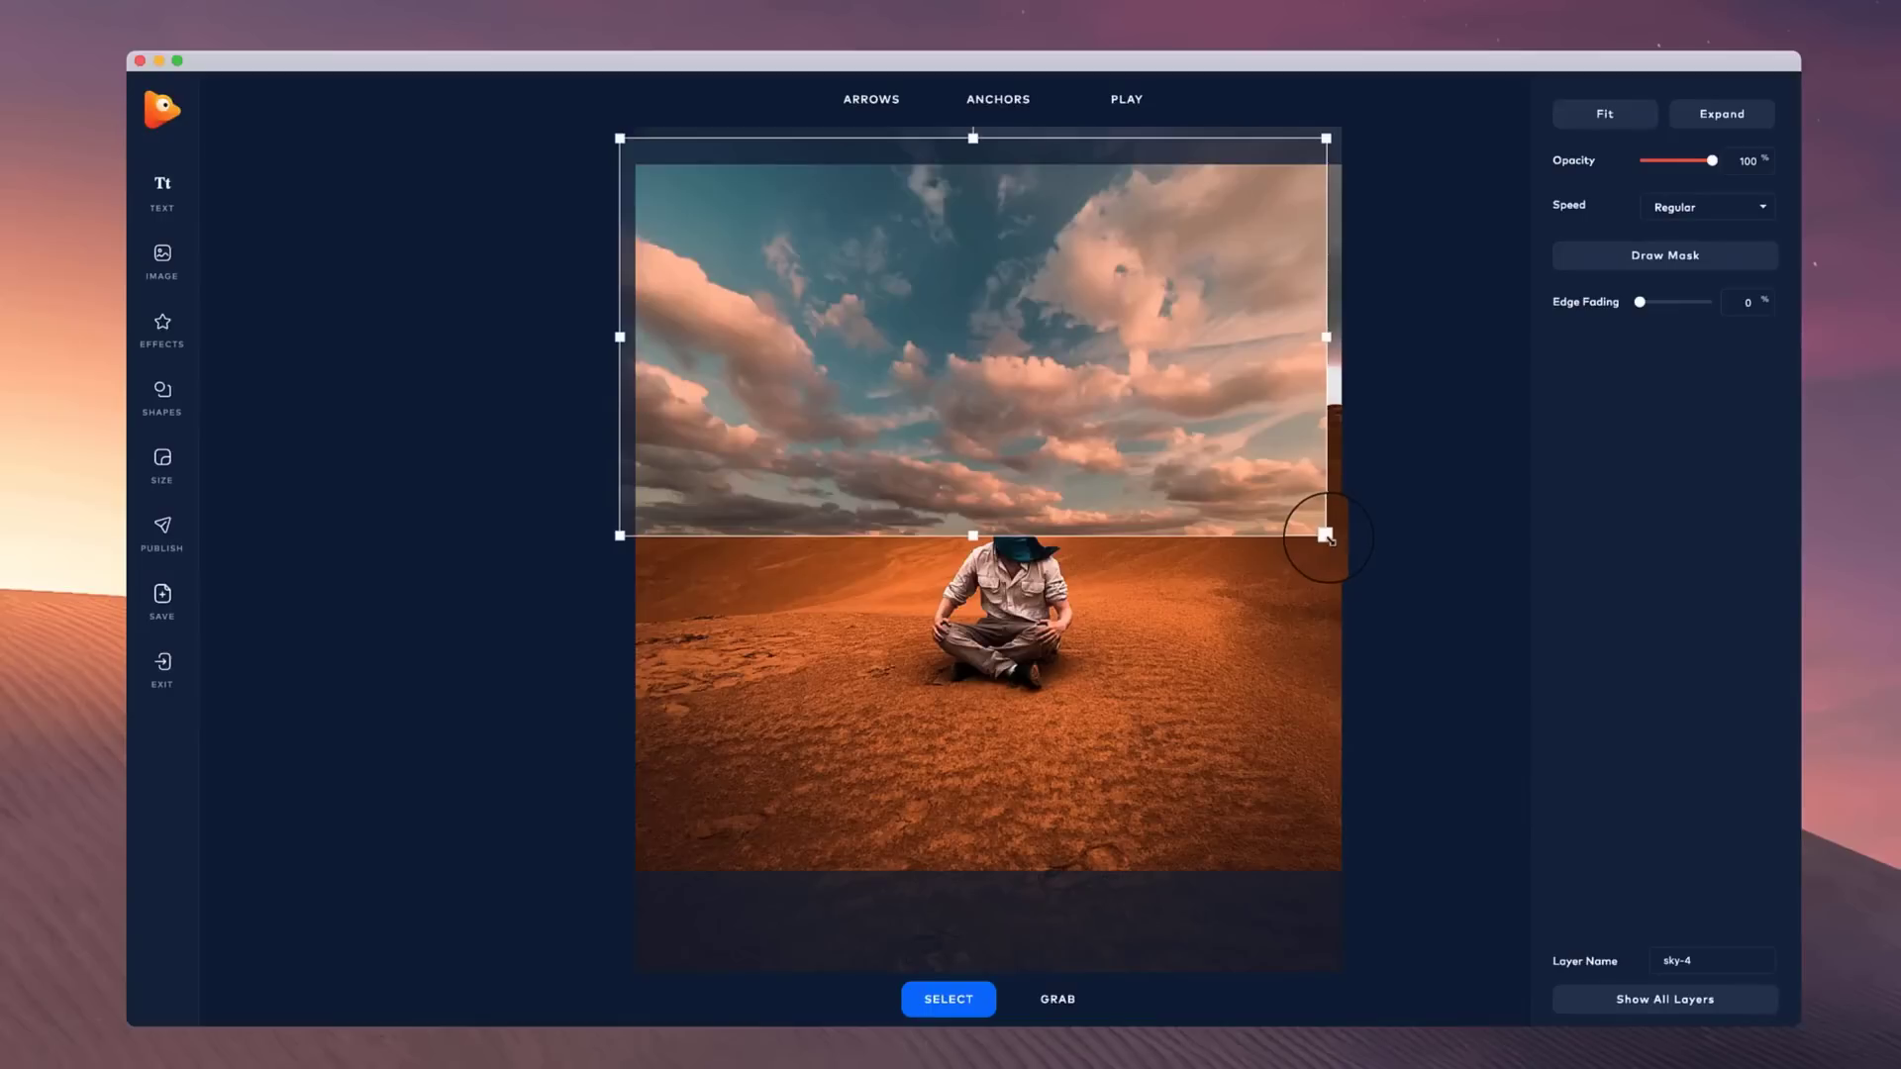
pyautogui.moveTo(1327, 536); pyautogui.dragTo(1298, 395)
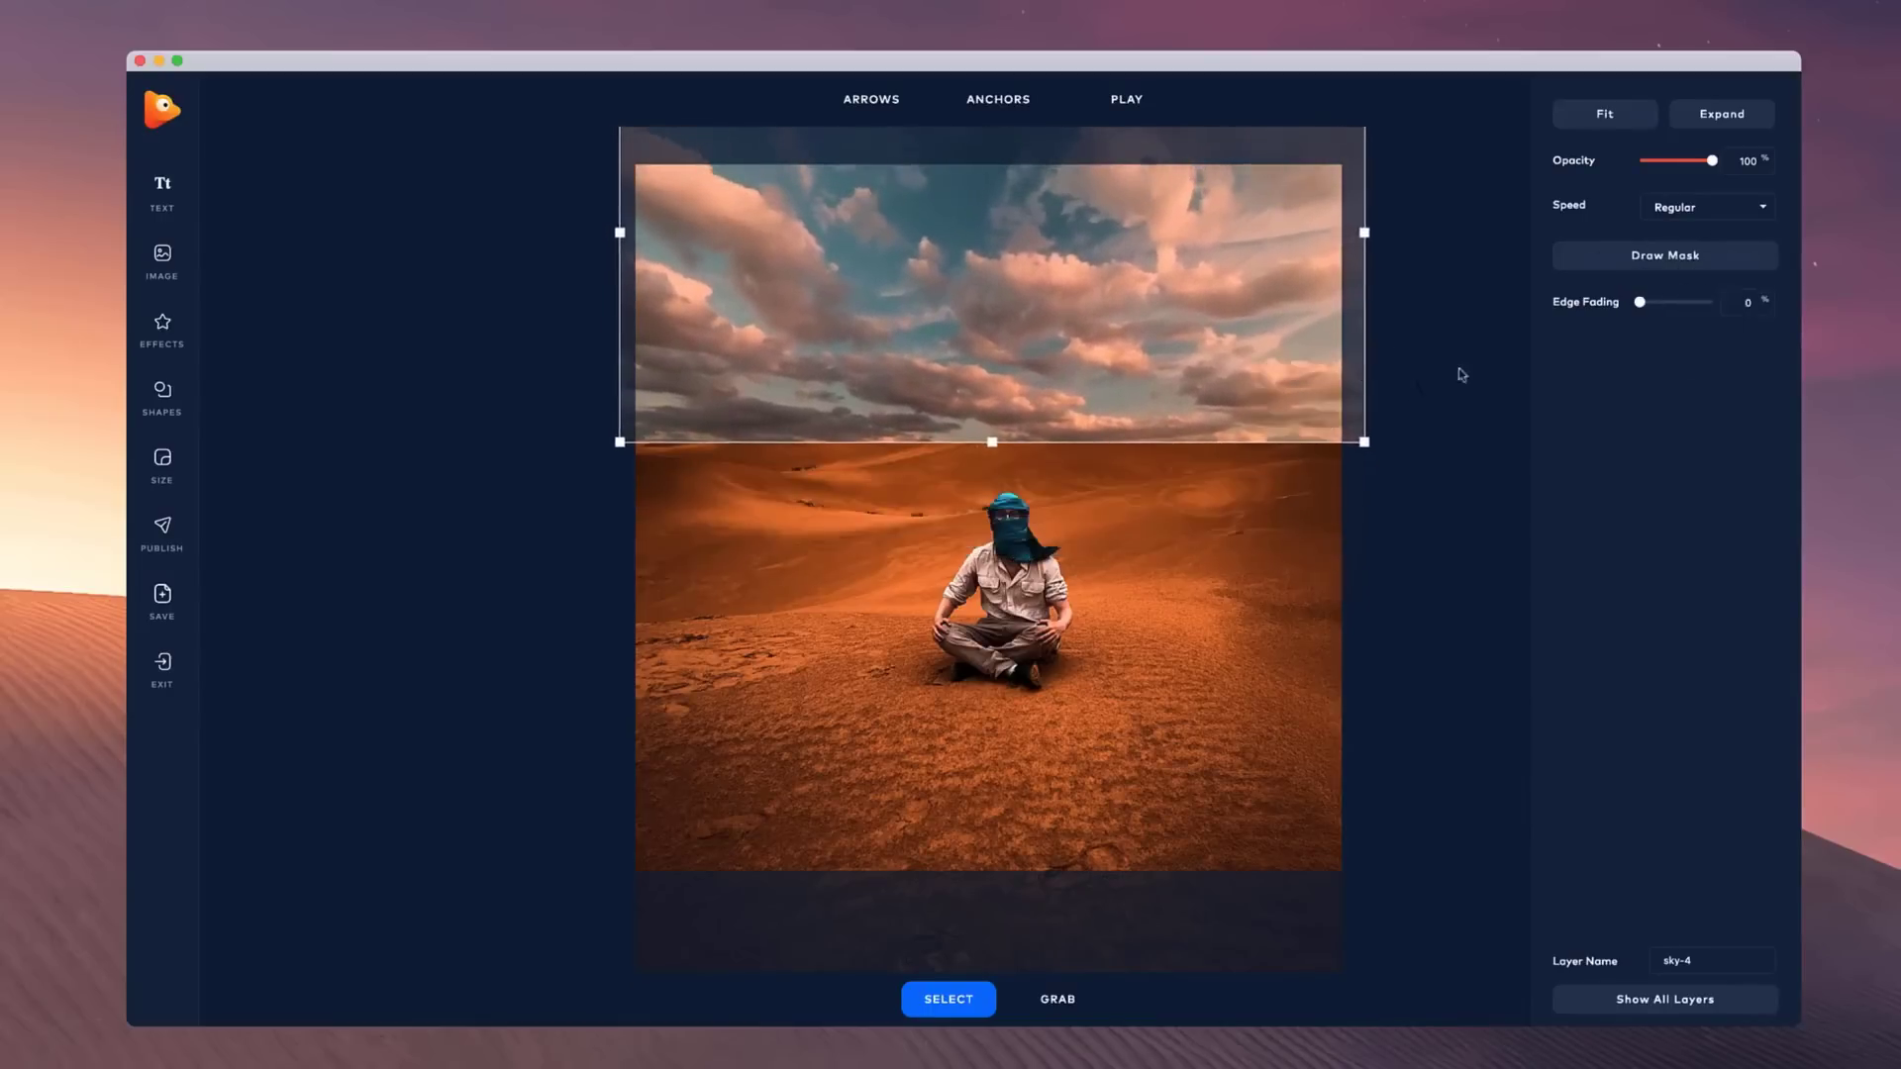
# - Draw a mask on the sky overlay, using pencil size 30 along the horizon and size 100 for the upper sky
pyautogui.click(1647, 260)
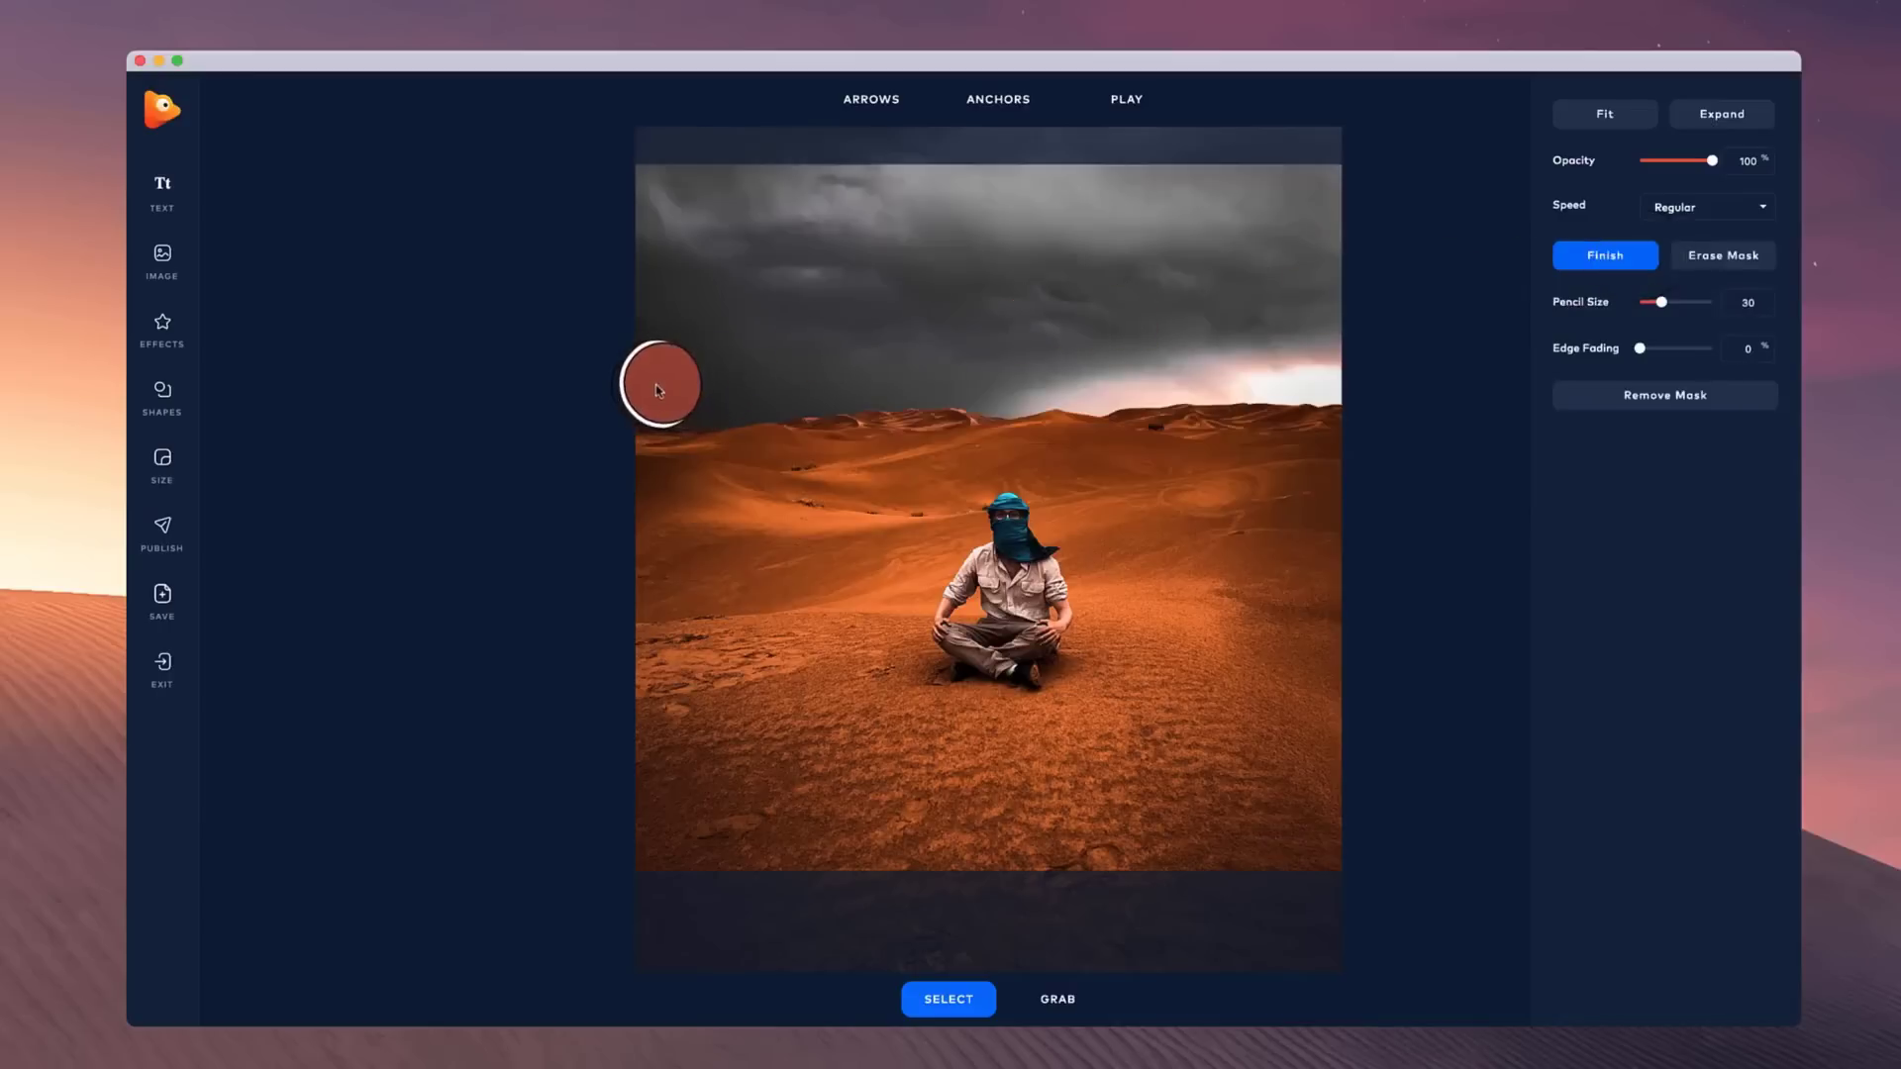
pyautogui.scroll(3, 655, 384)
pyautogui.moveTo(650, 404); pyautogui.dragTo(670, 409)
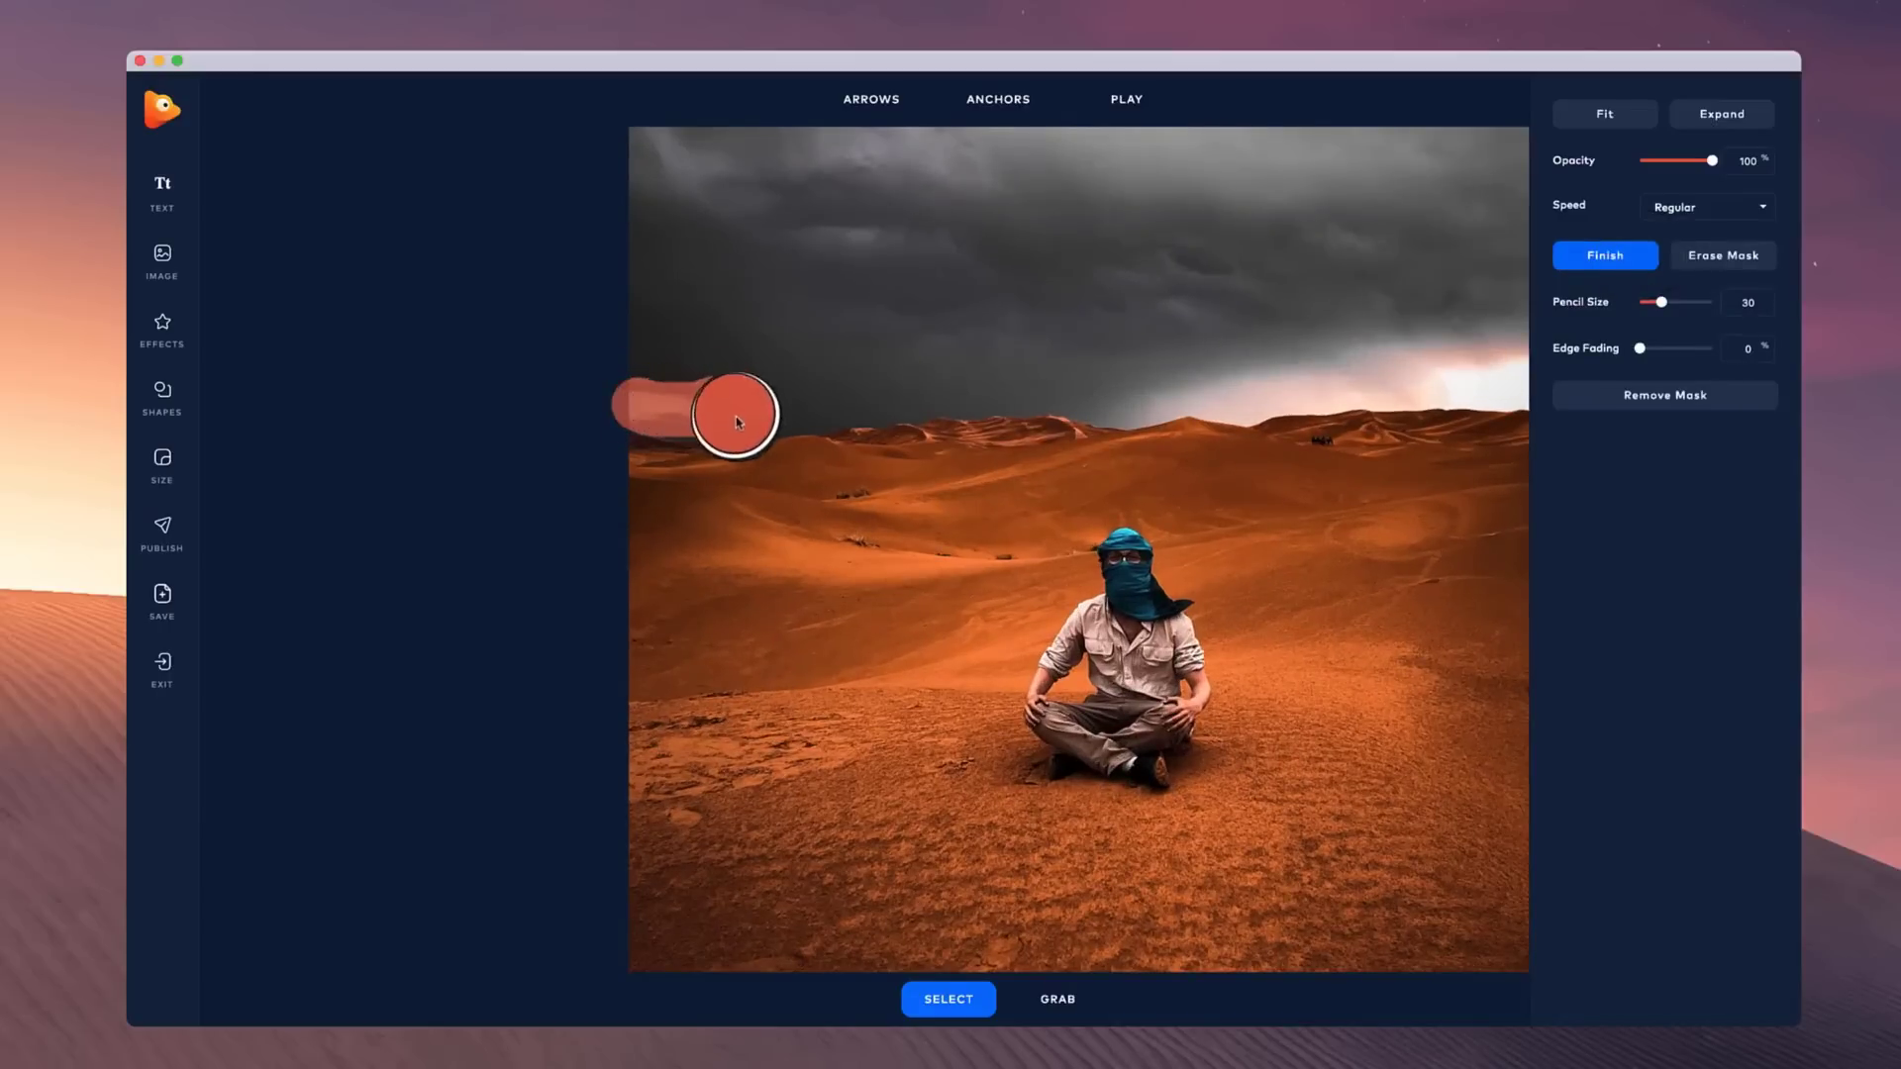
pyautogui.moveTo(760, 416)
pyautogui.mouseDown()
pyautogui.moveTo(1297, 391)
pyautogui.moveTo(1137, 395)
pyautogui.mouseUp()
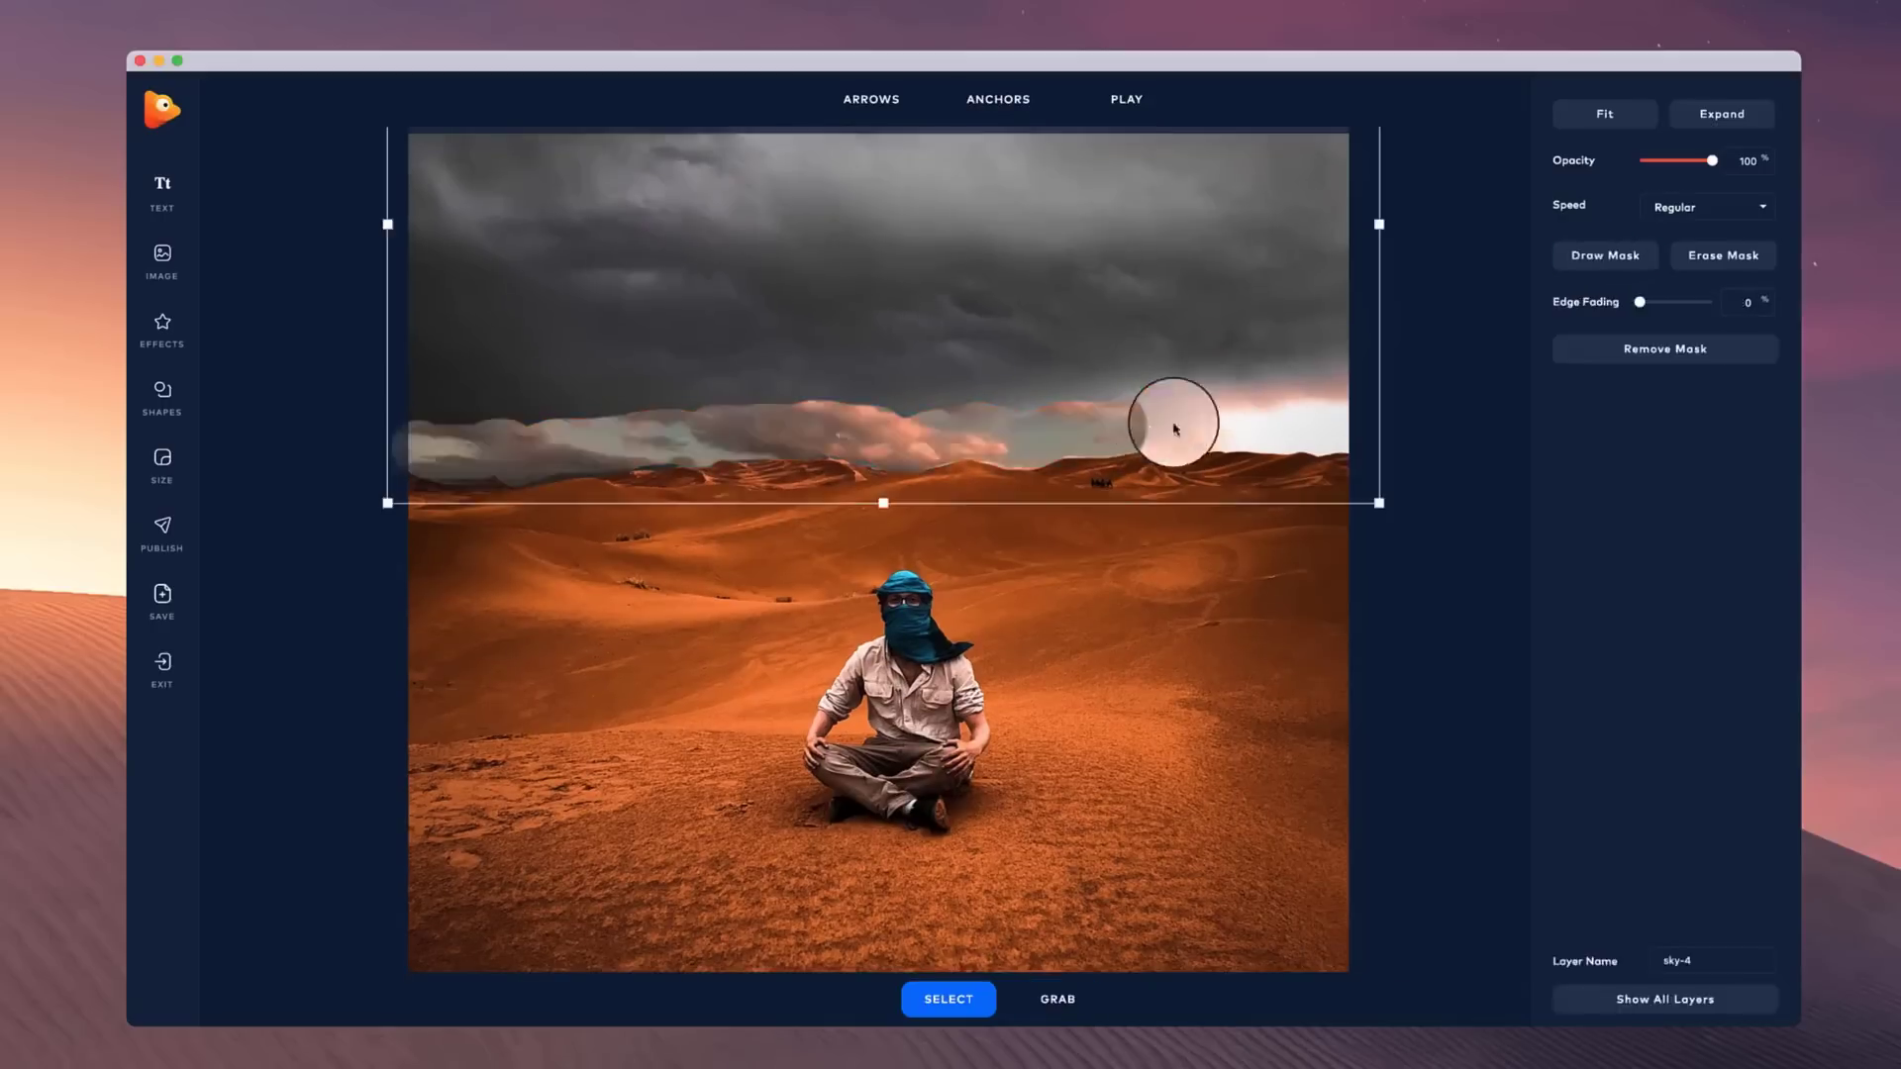
pyautogui.moveTo(1281, 426); pyautogui.dragTo(1329, 422)
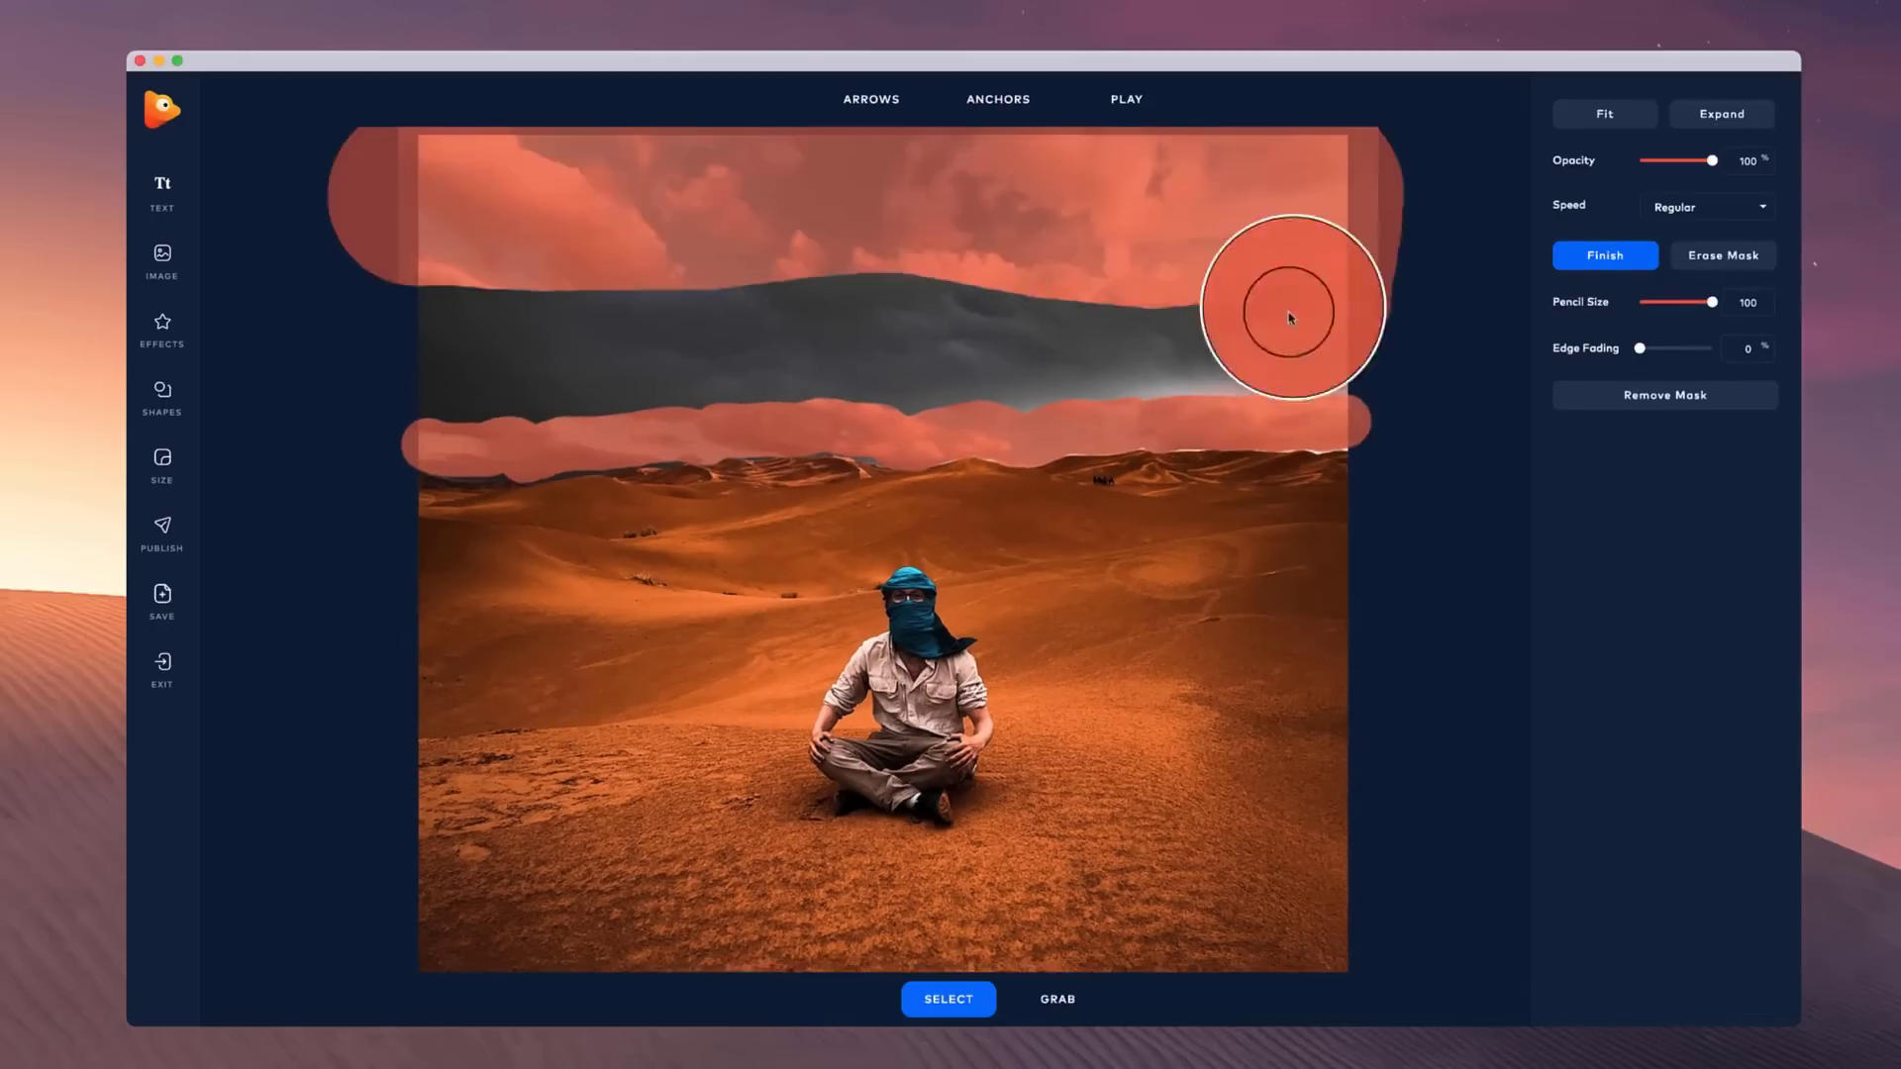
pyautogui.click(1630, 259)
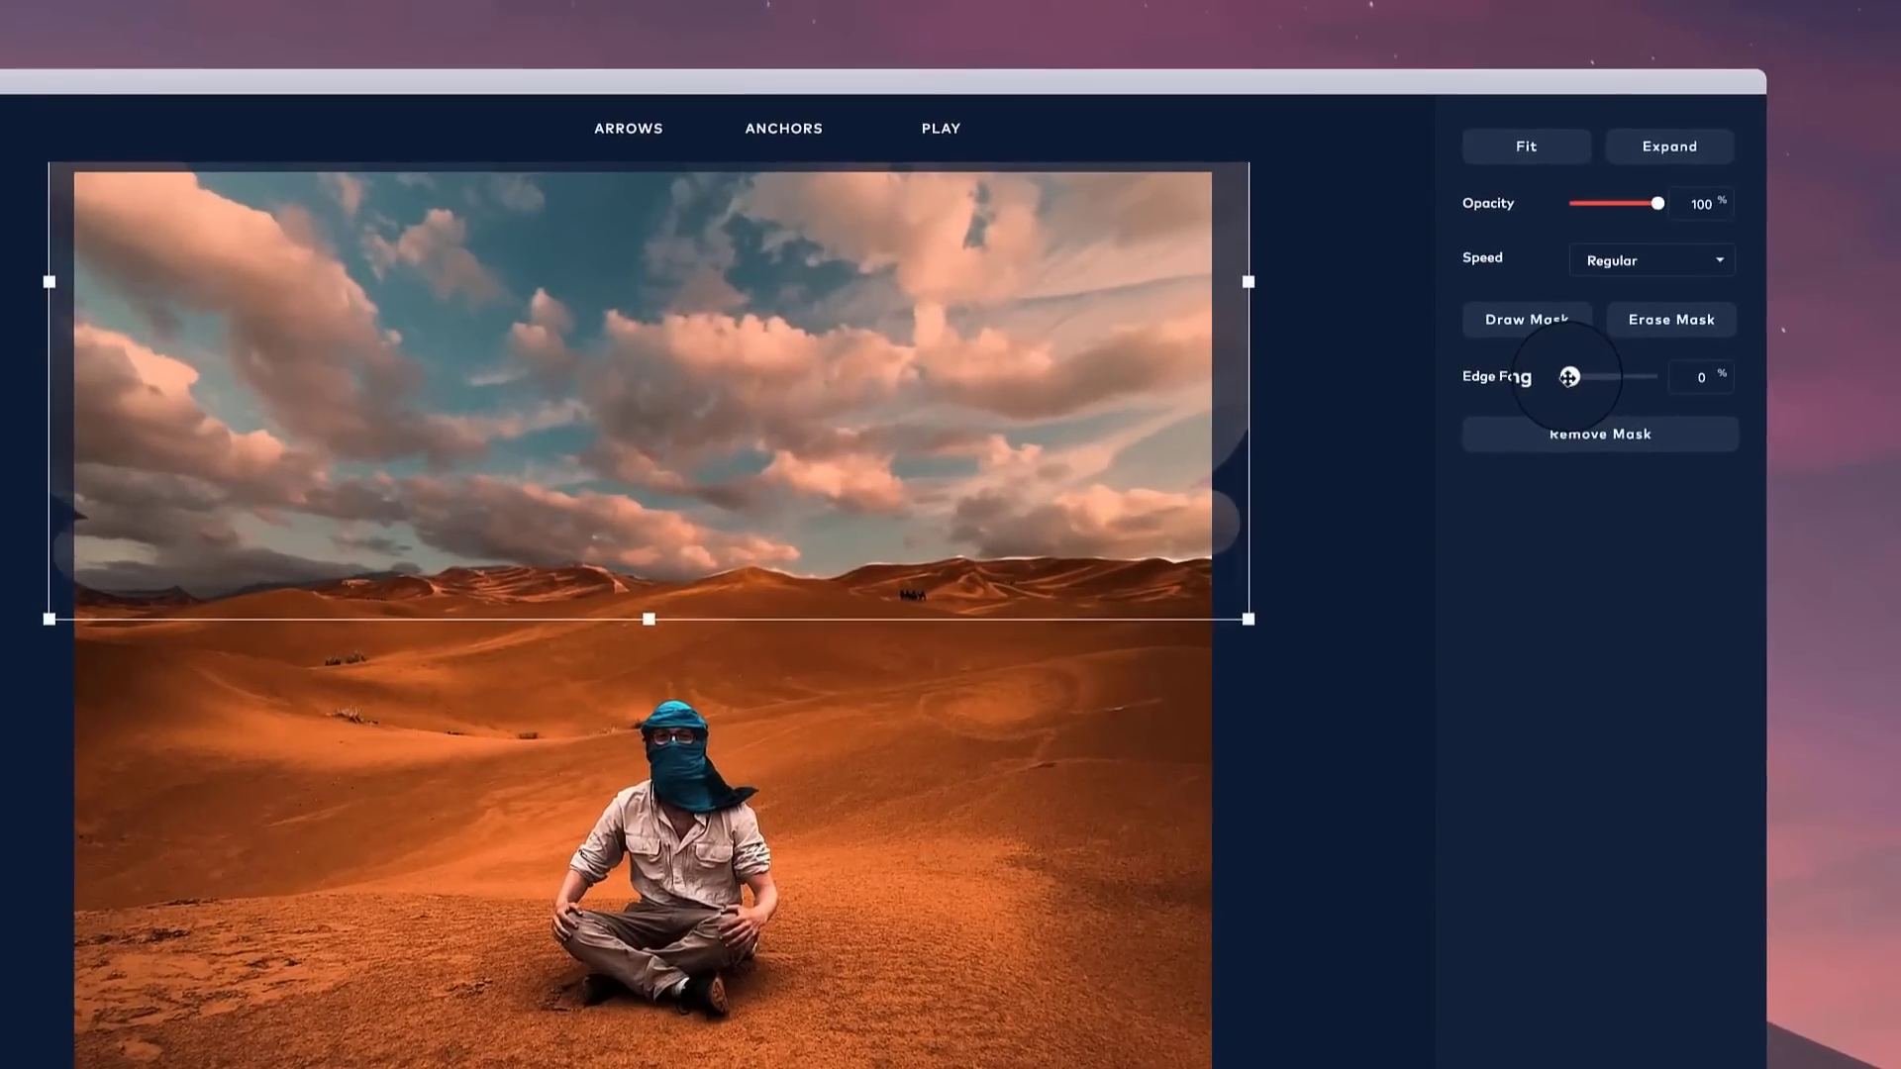
# - Set the sky overlay's edge fading to 16% and its speed to Slow, and preview the animation
pyautogui.moveTo(1570, 376); pyautogui.dragTo(1582, 378)
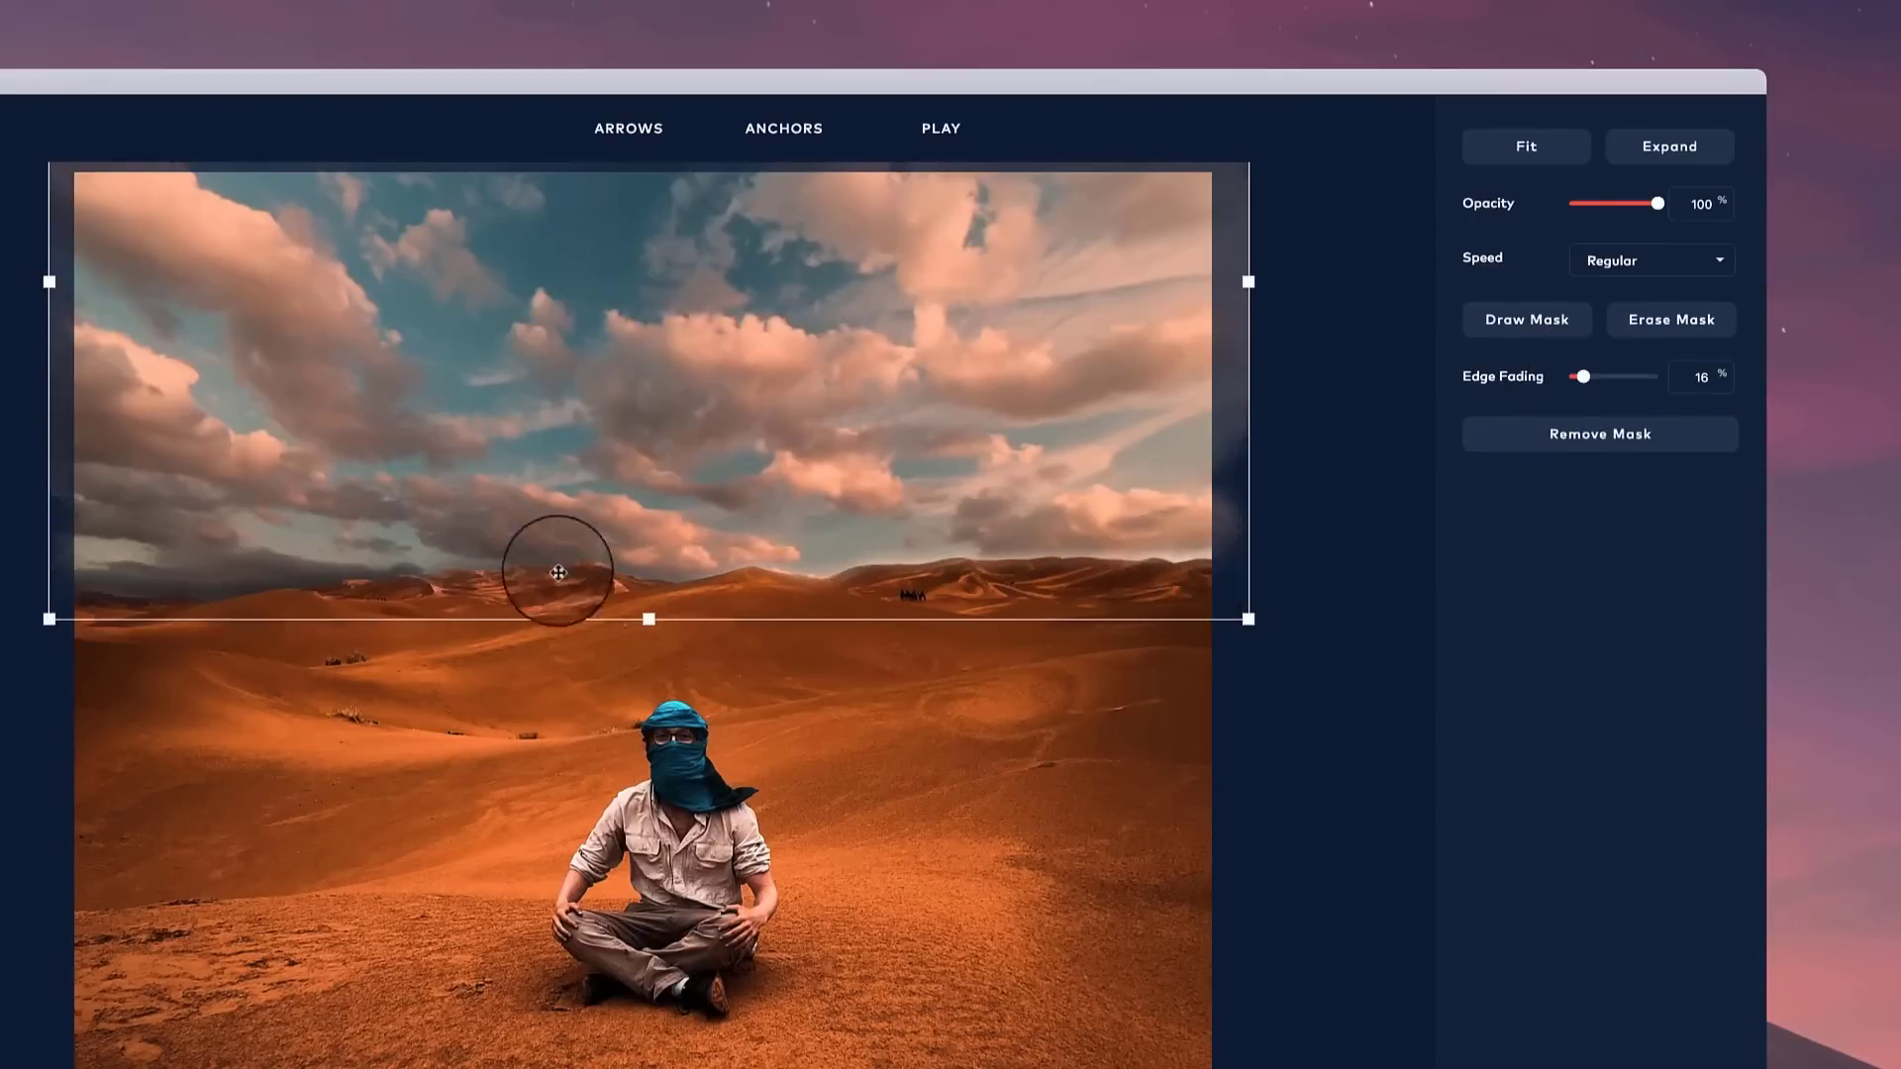
pyautogui.click(1538, 340)
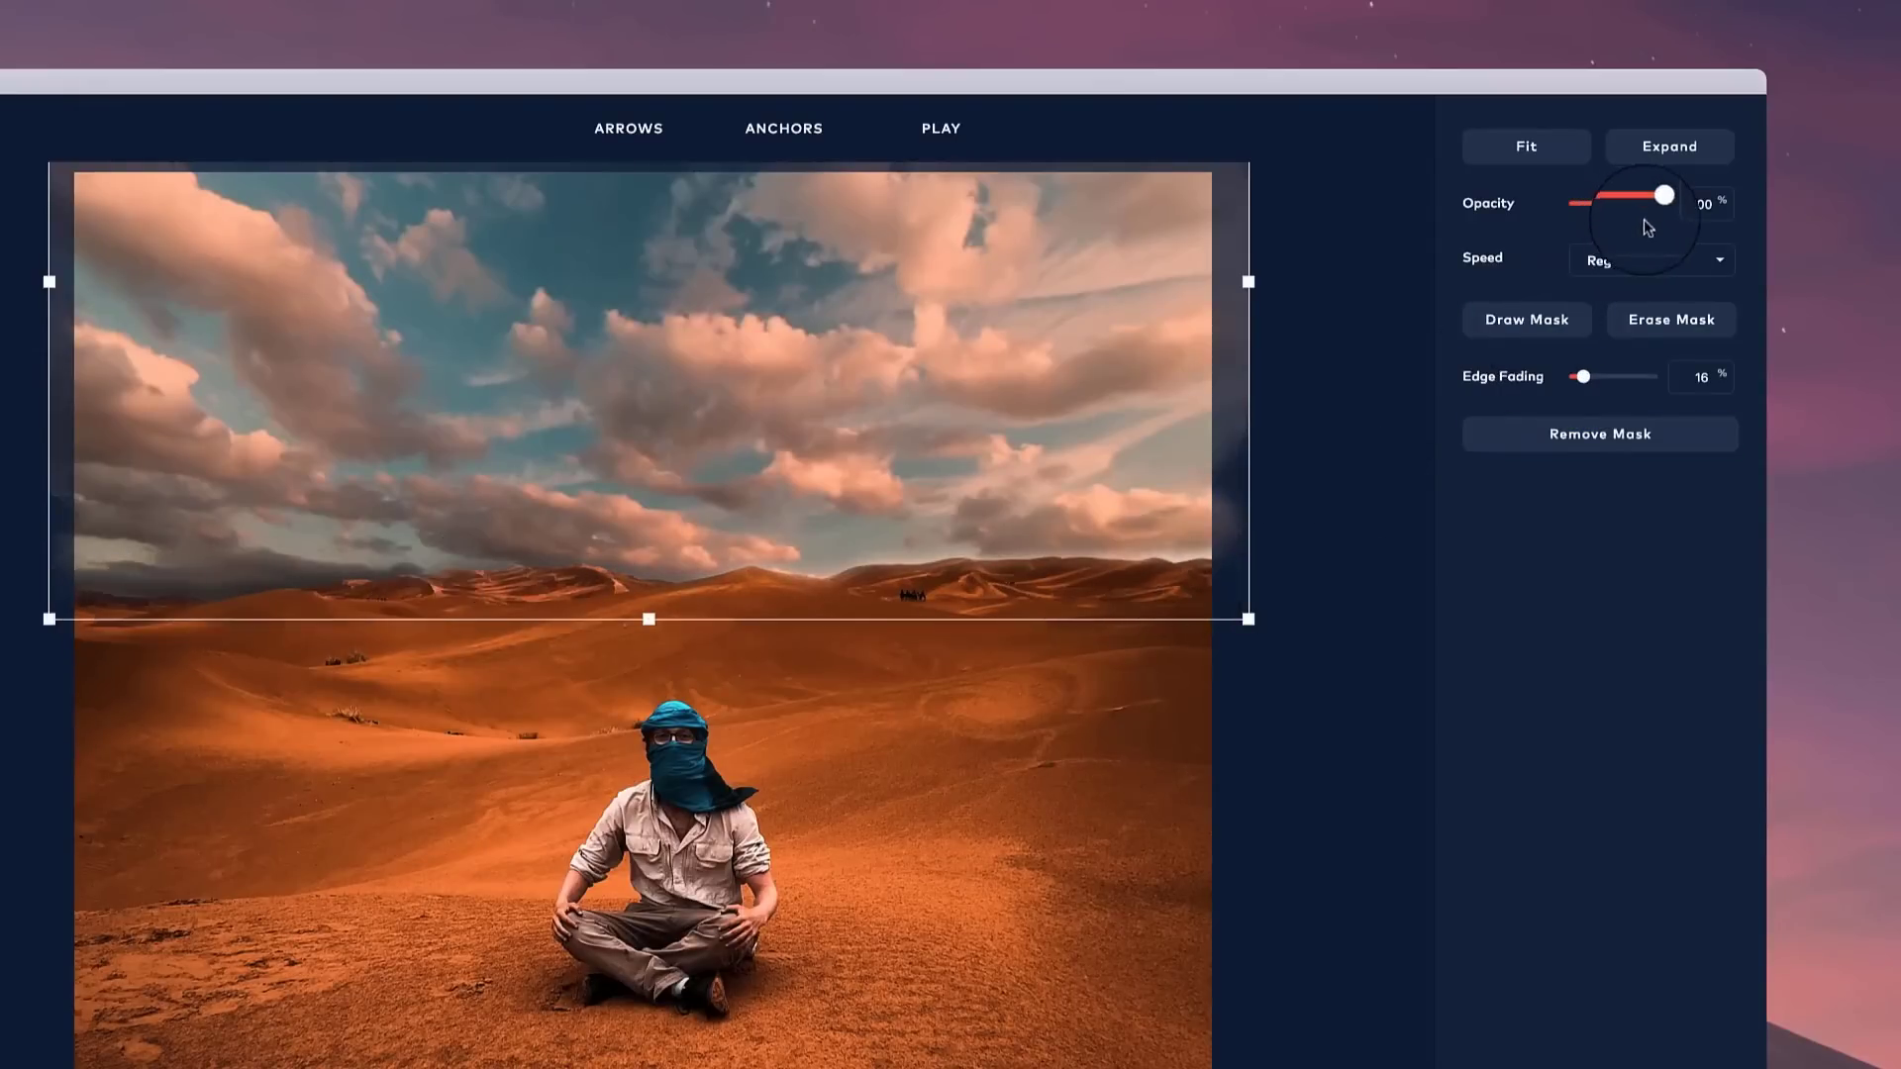
pyautogui.click(1659, 261)
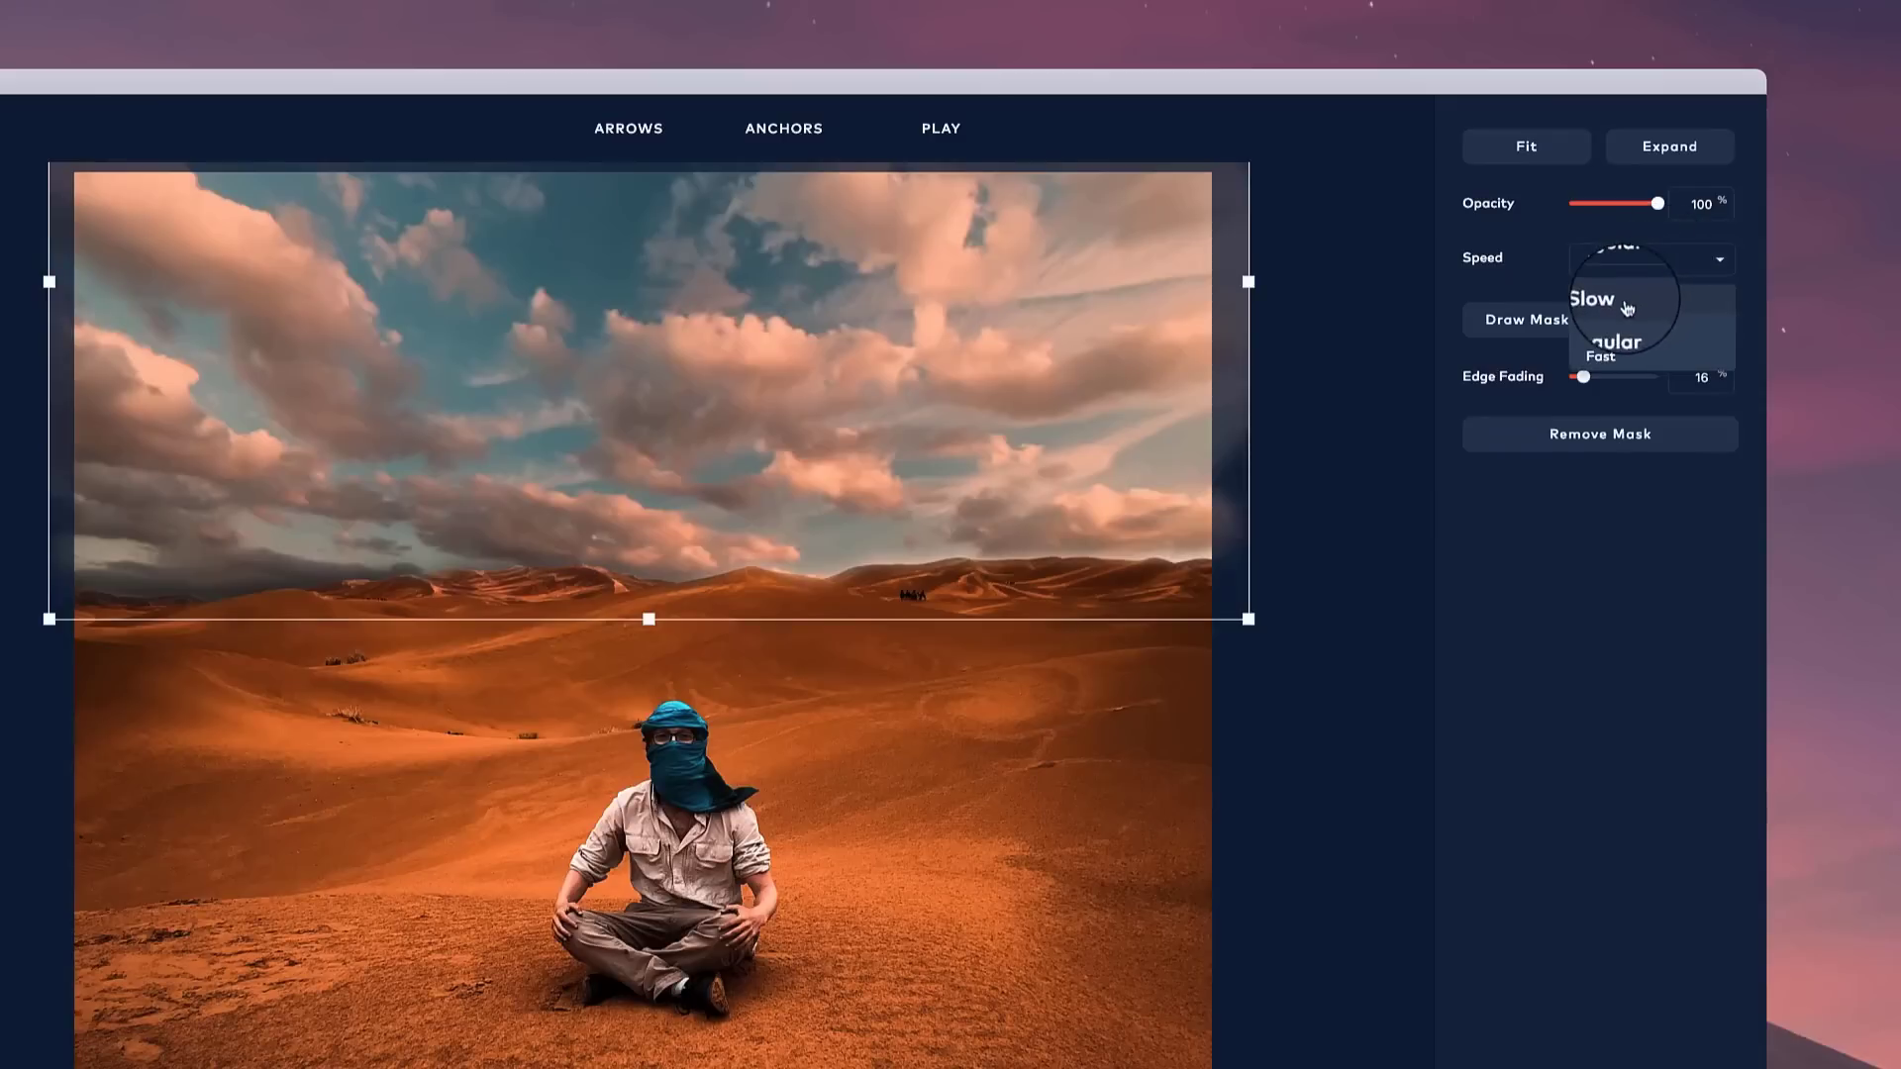
pyautogui.click(1609, 294)
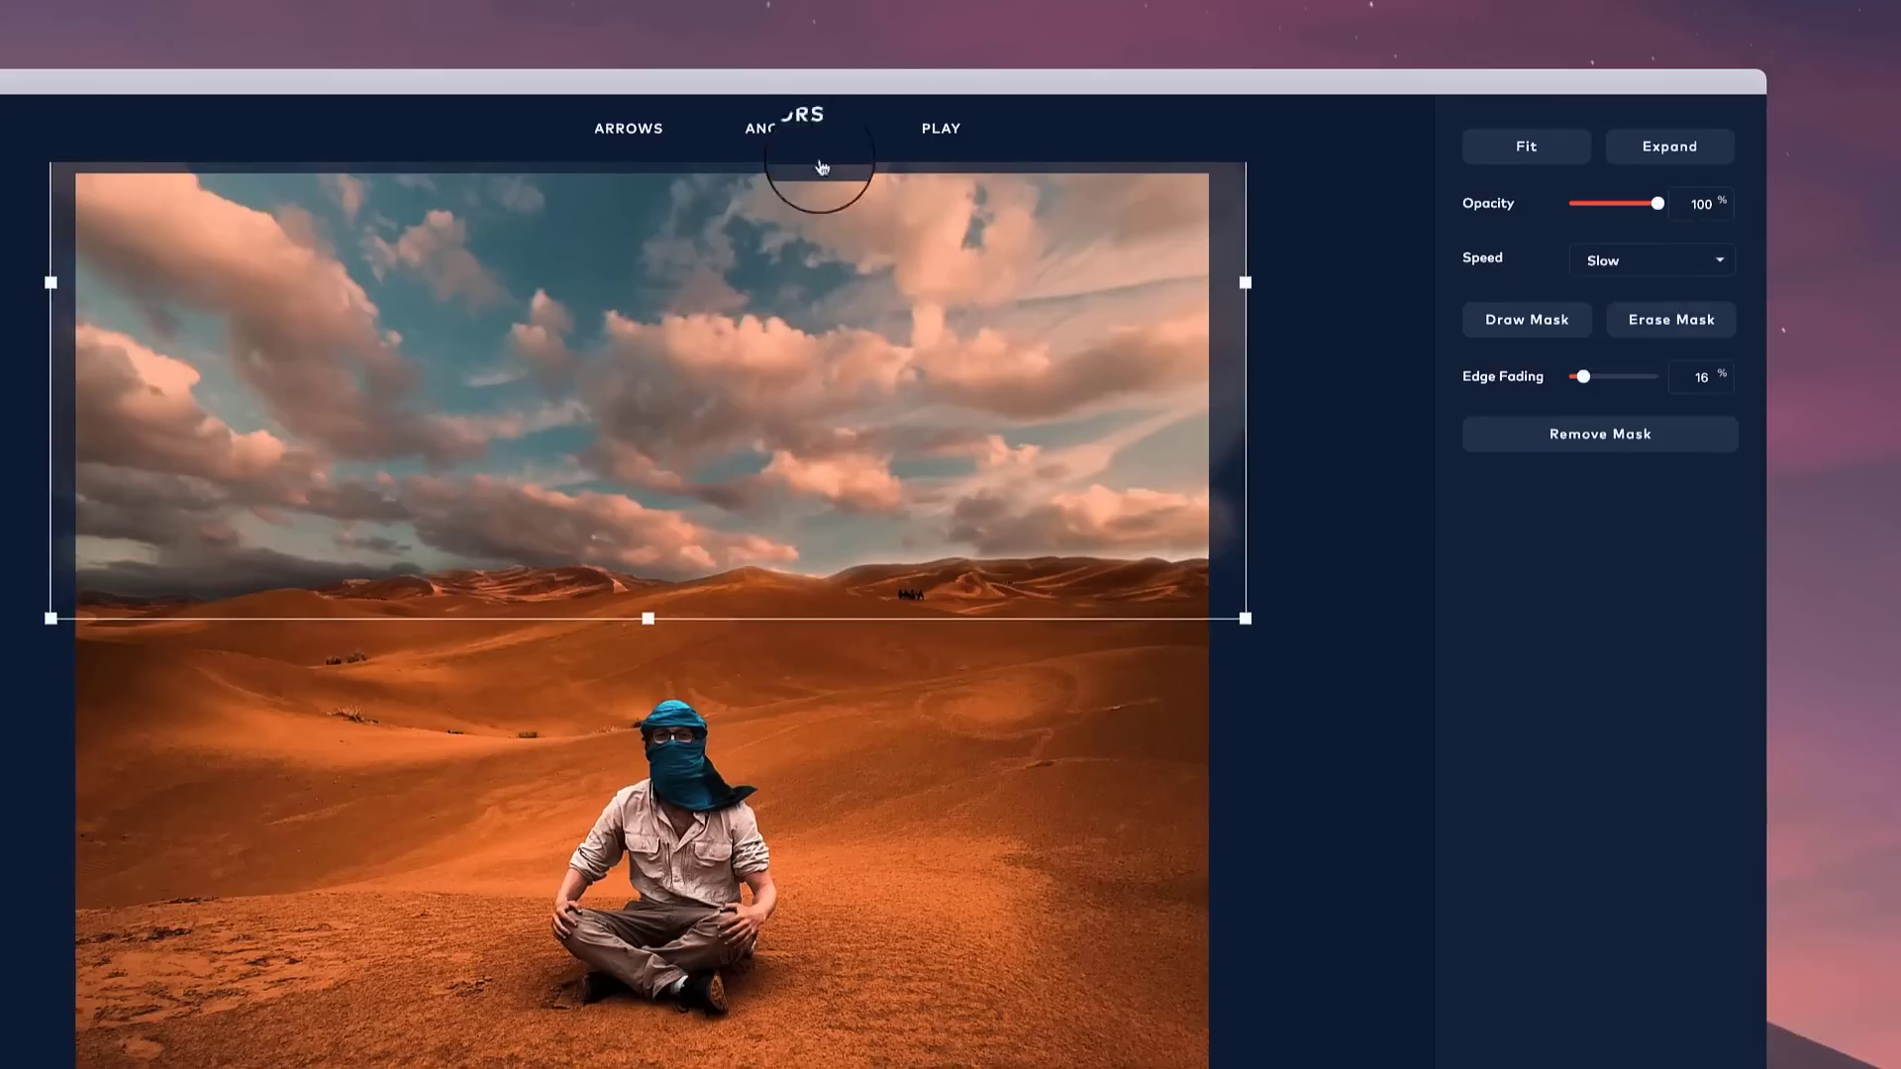
pyautogui.click(940, 129)
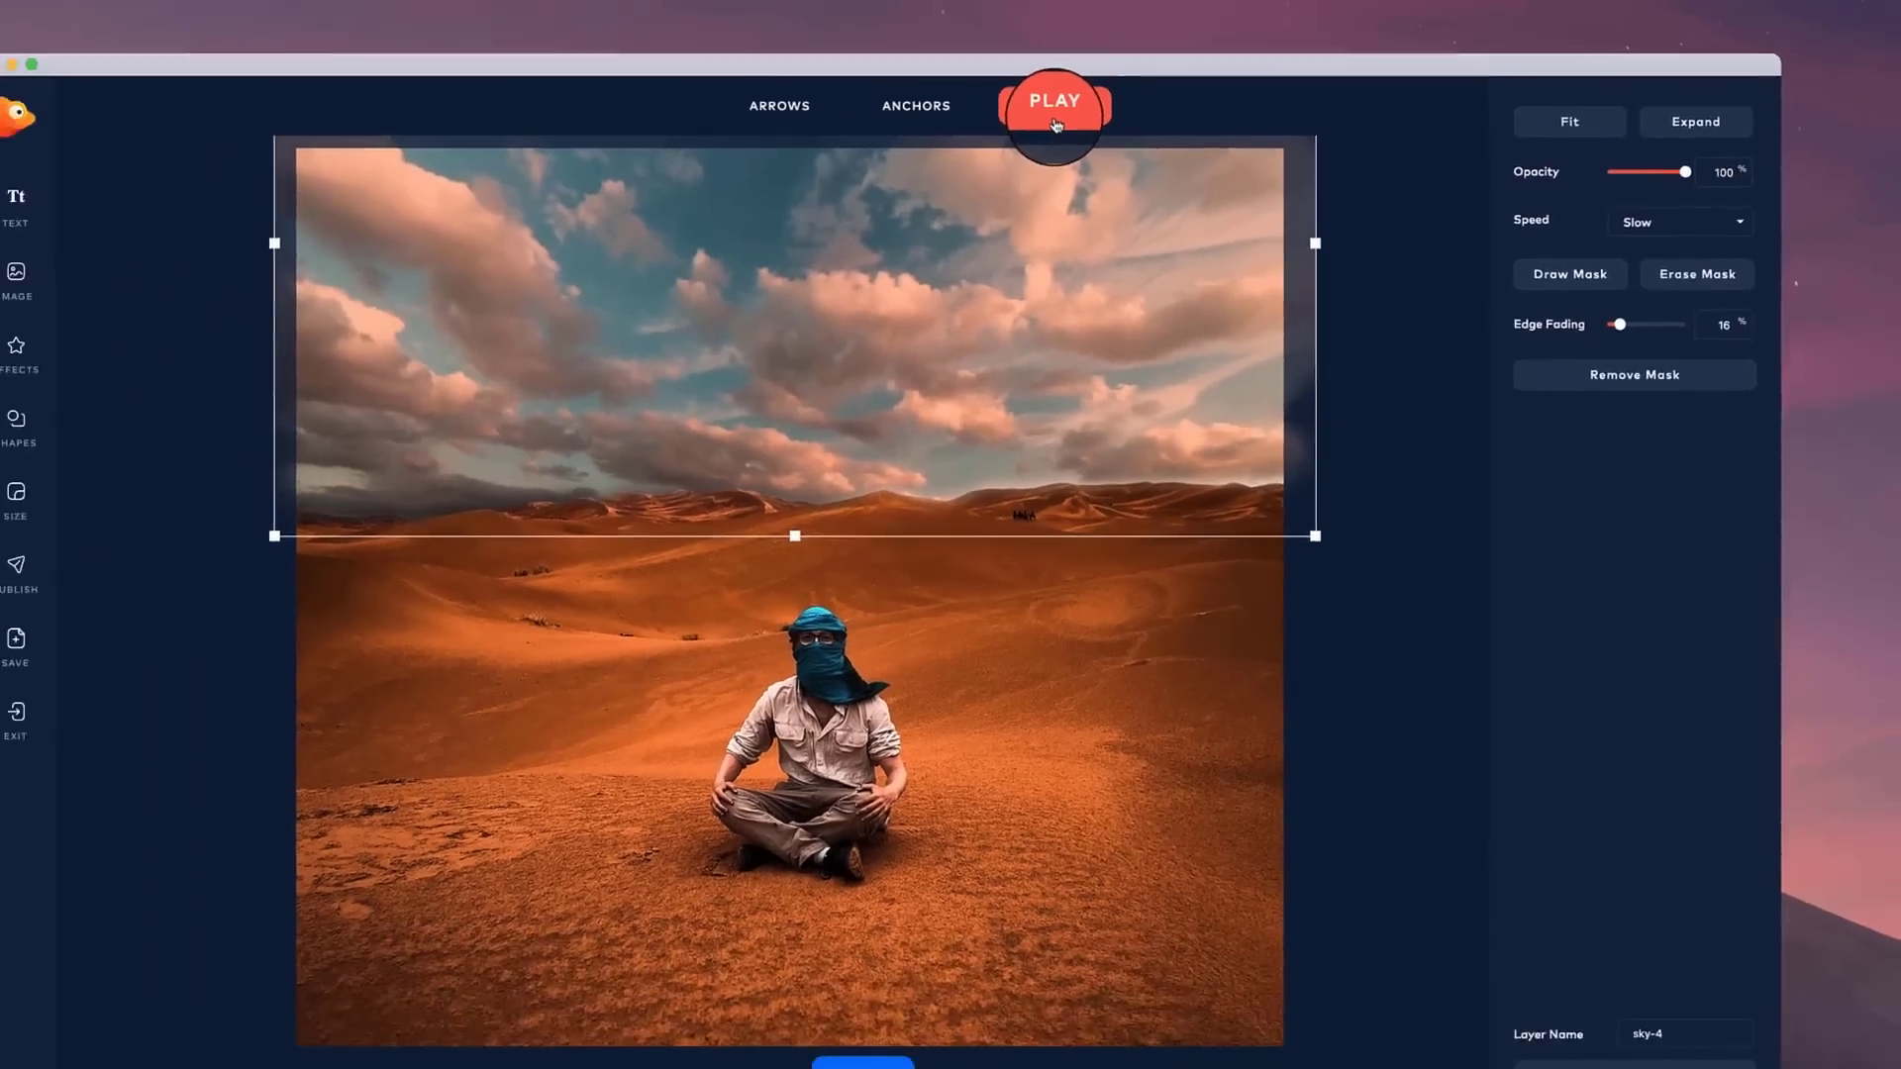
pyautogui.click(1056, 125)
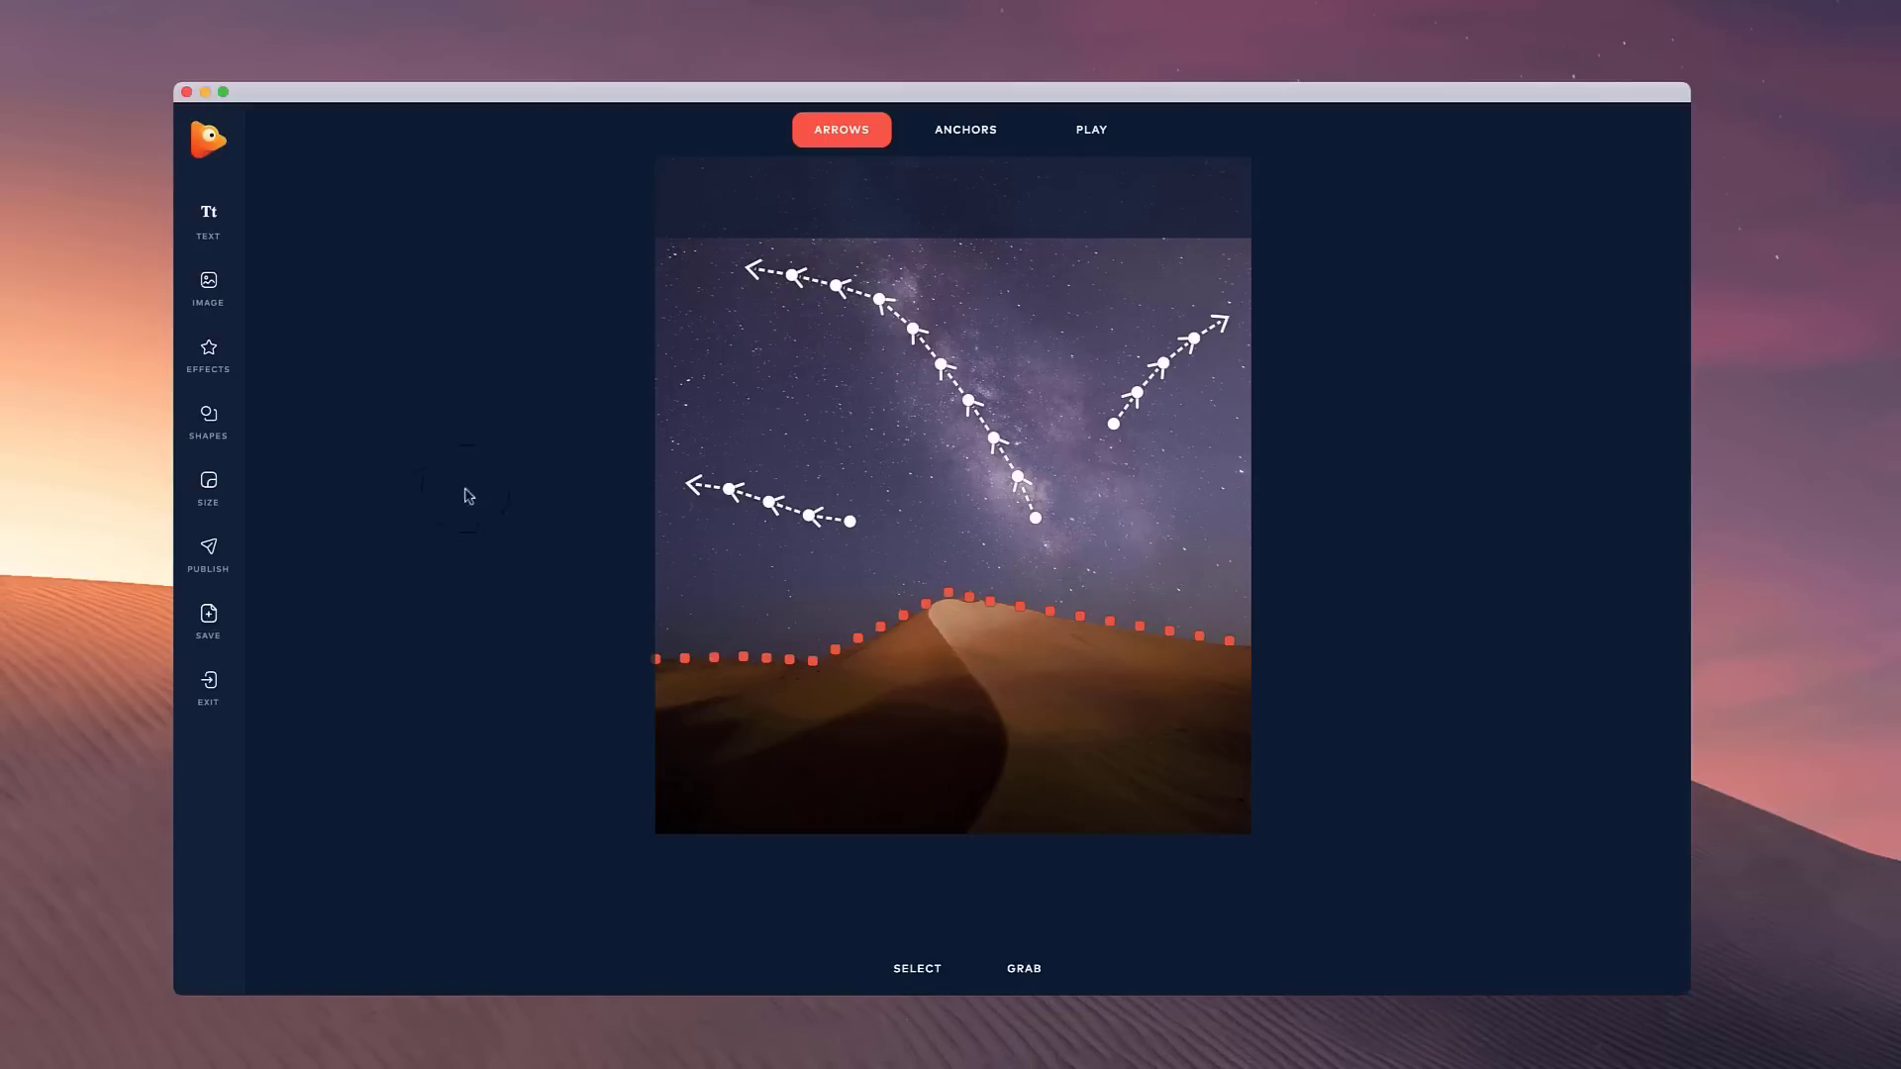
# - Save the project as "night sky project.pvp" in the PhotoVibrance Projects folder
pyautogui.click(201, 626)
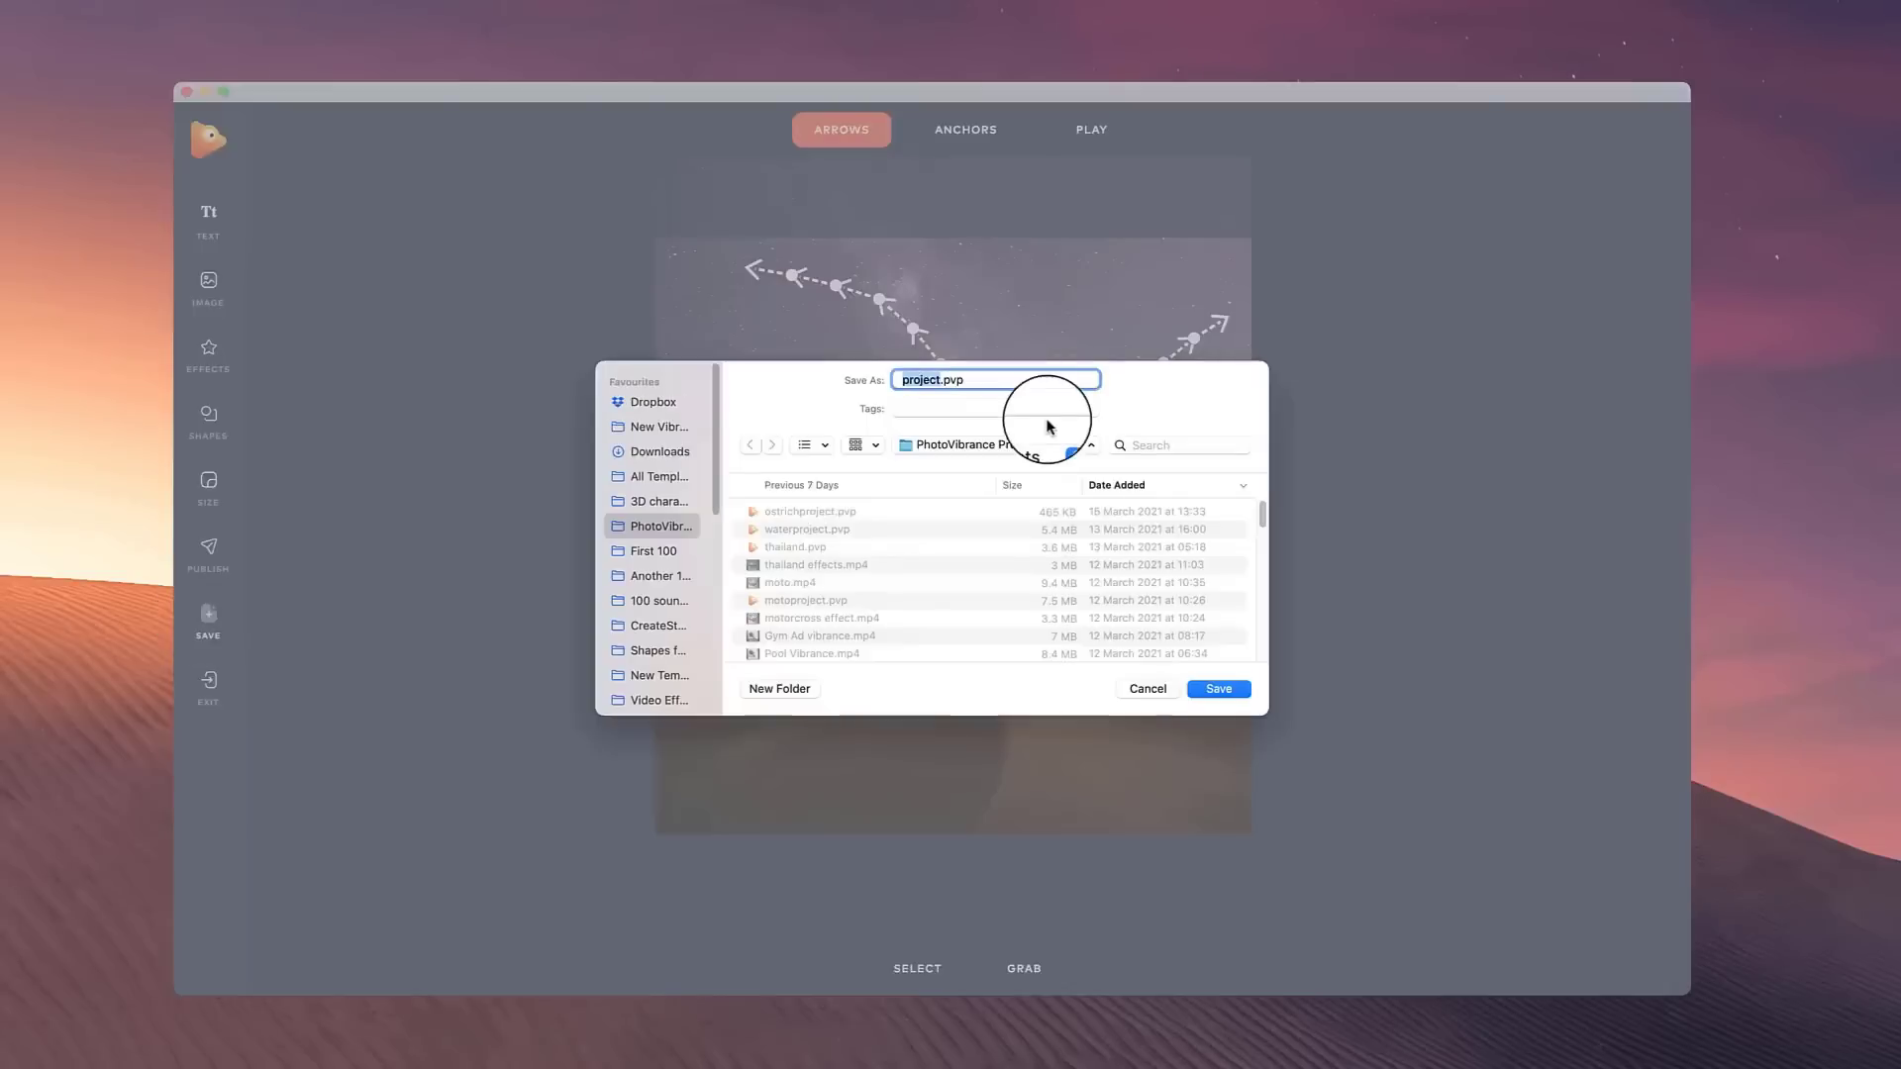
pyautogui.press('Left')
pyautogui.write('night sky')
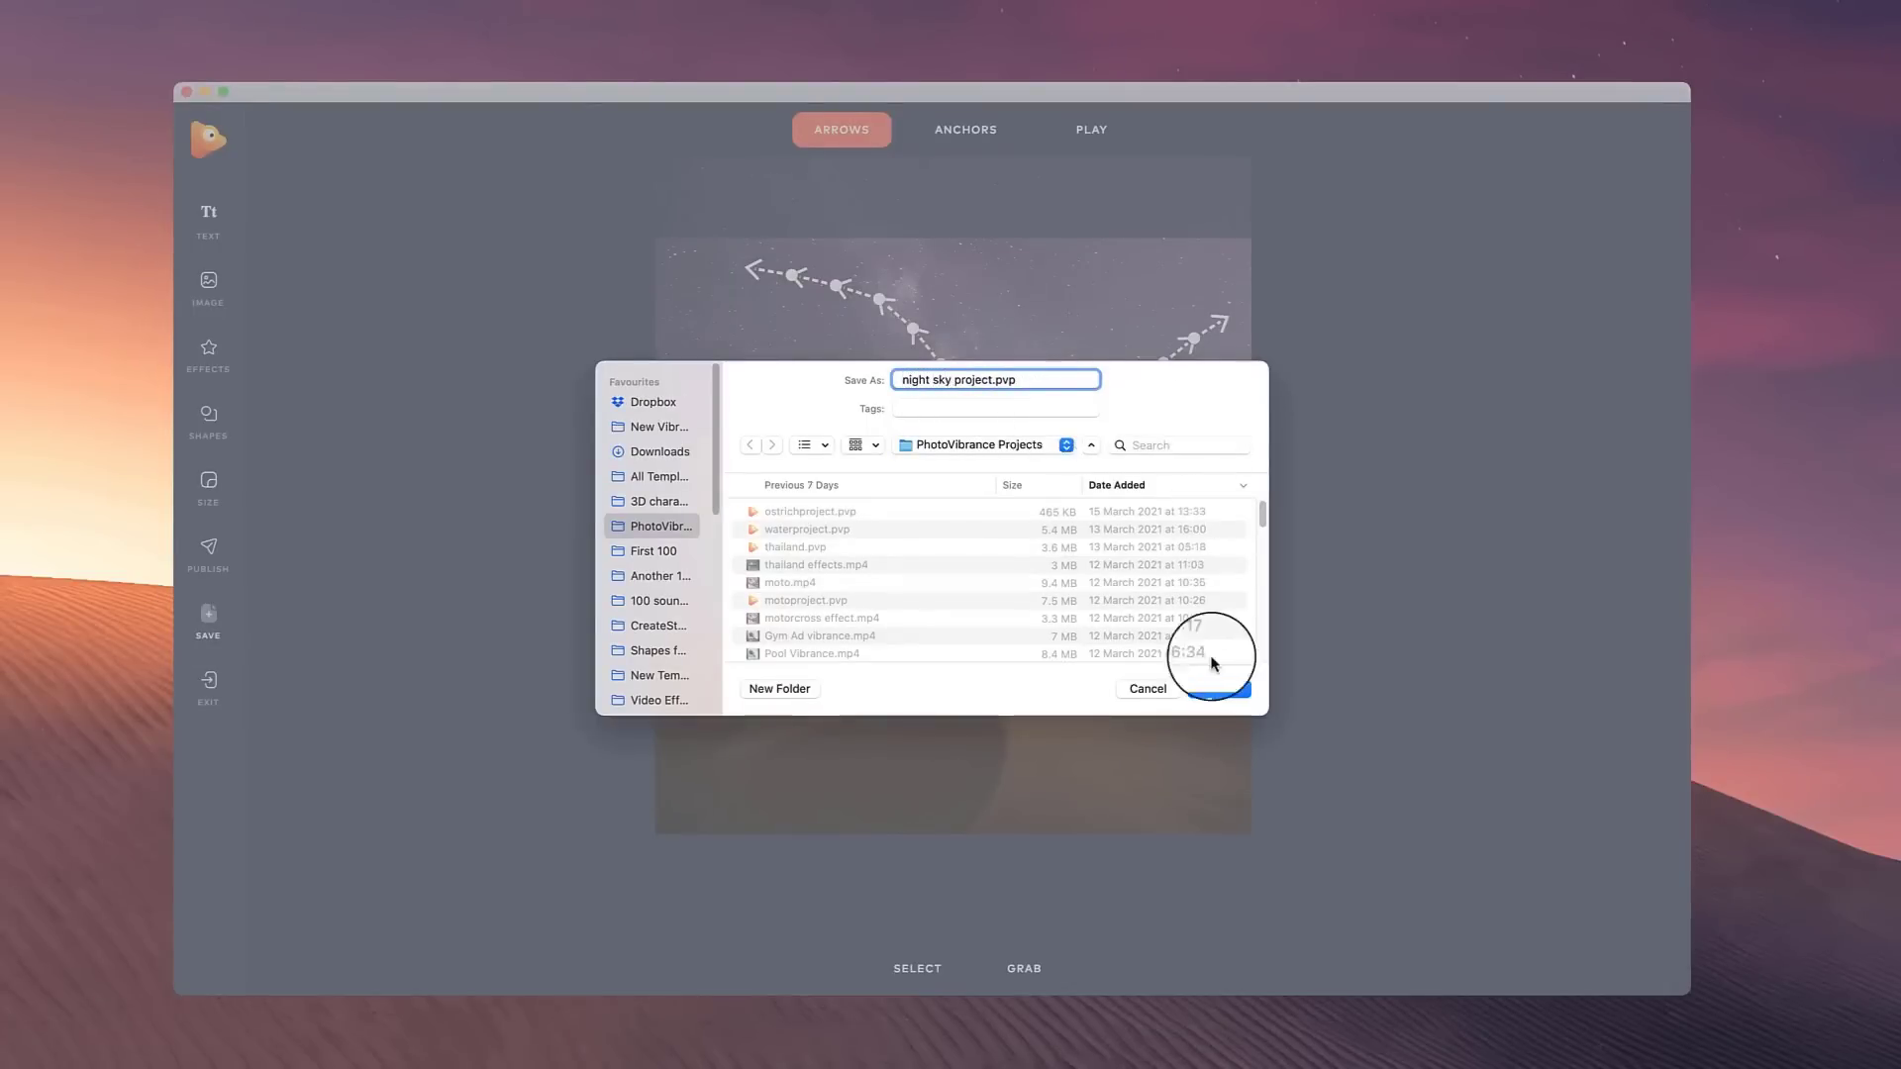
pyautogui.click(1219, 690)
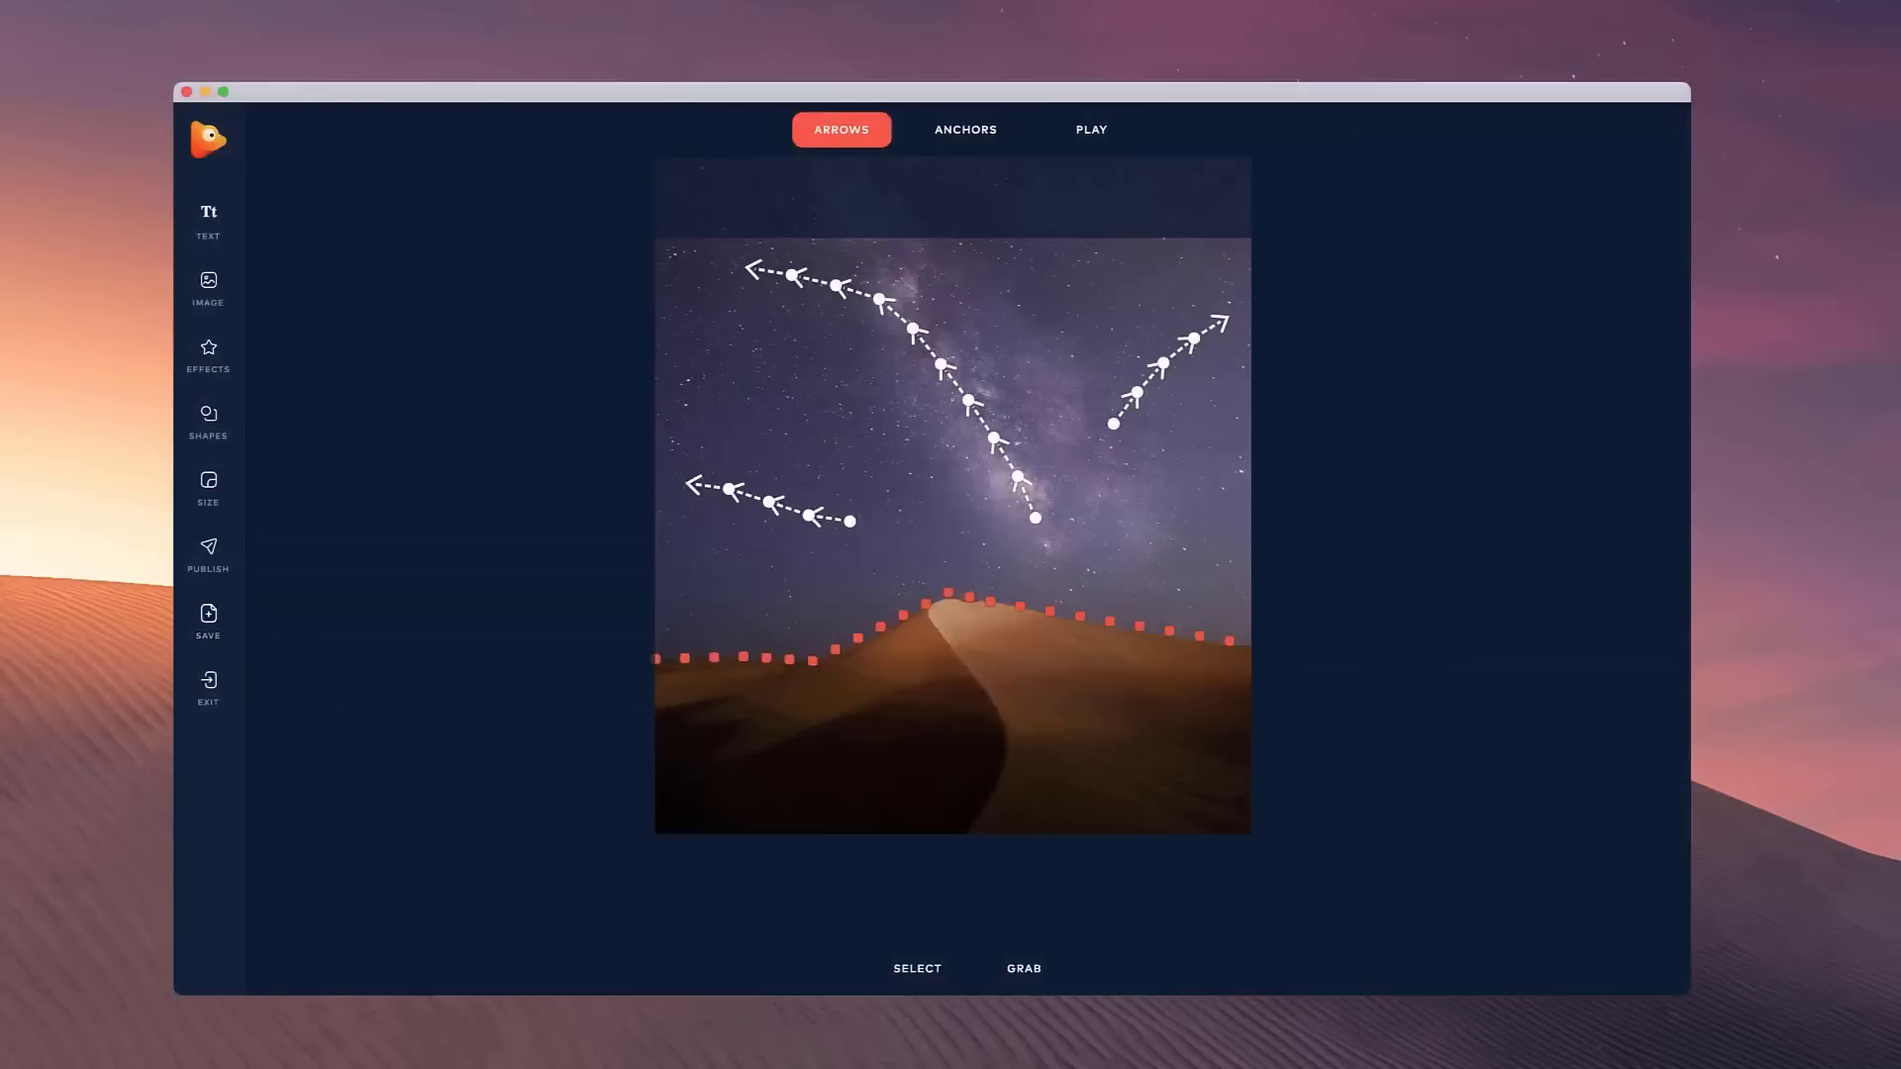
# - Exit the editor and reopen "night sky project.pvp" from the start screen
pyautogui.click(208, 681)
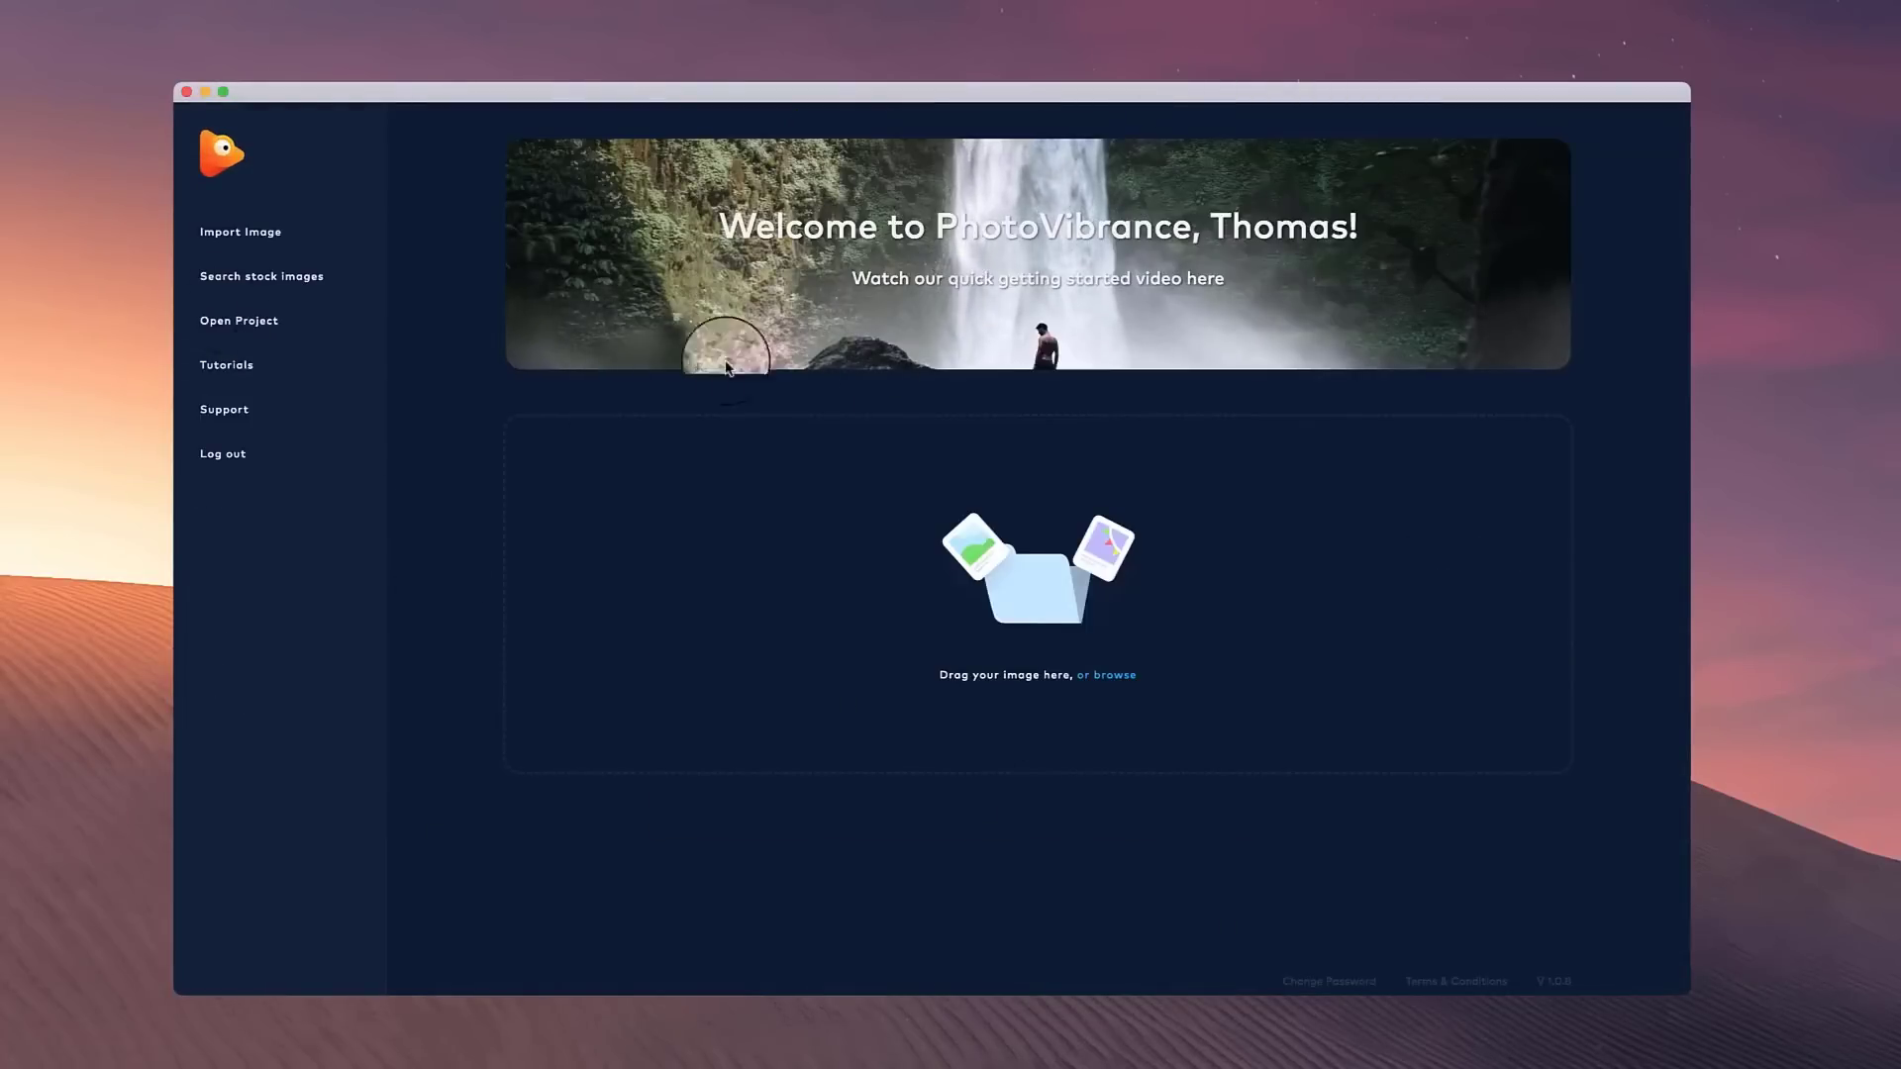
pyautogui.click(261, 324)
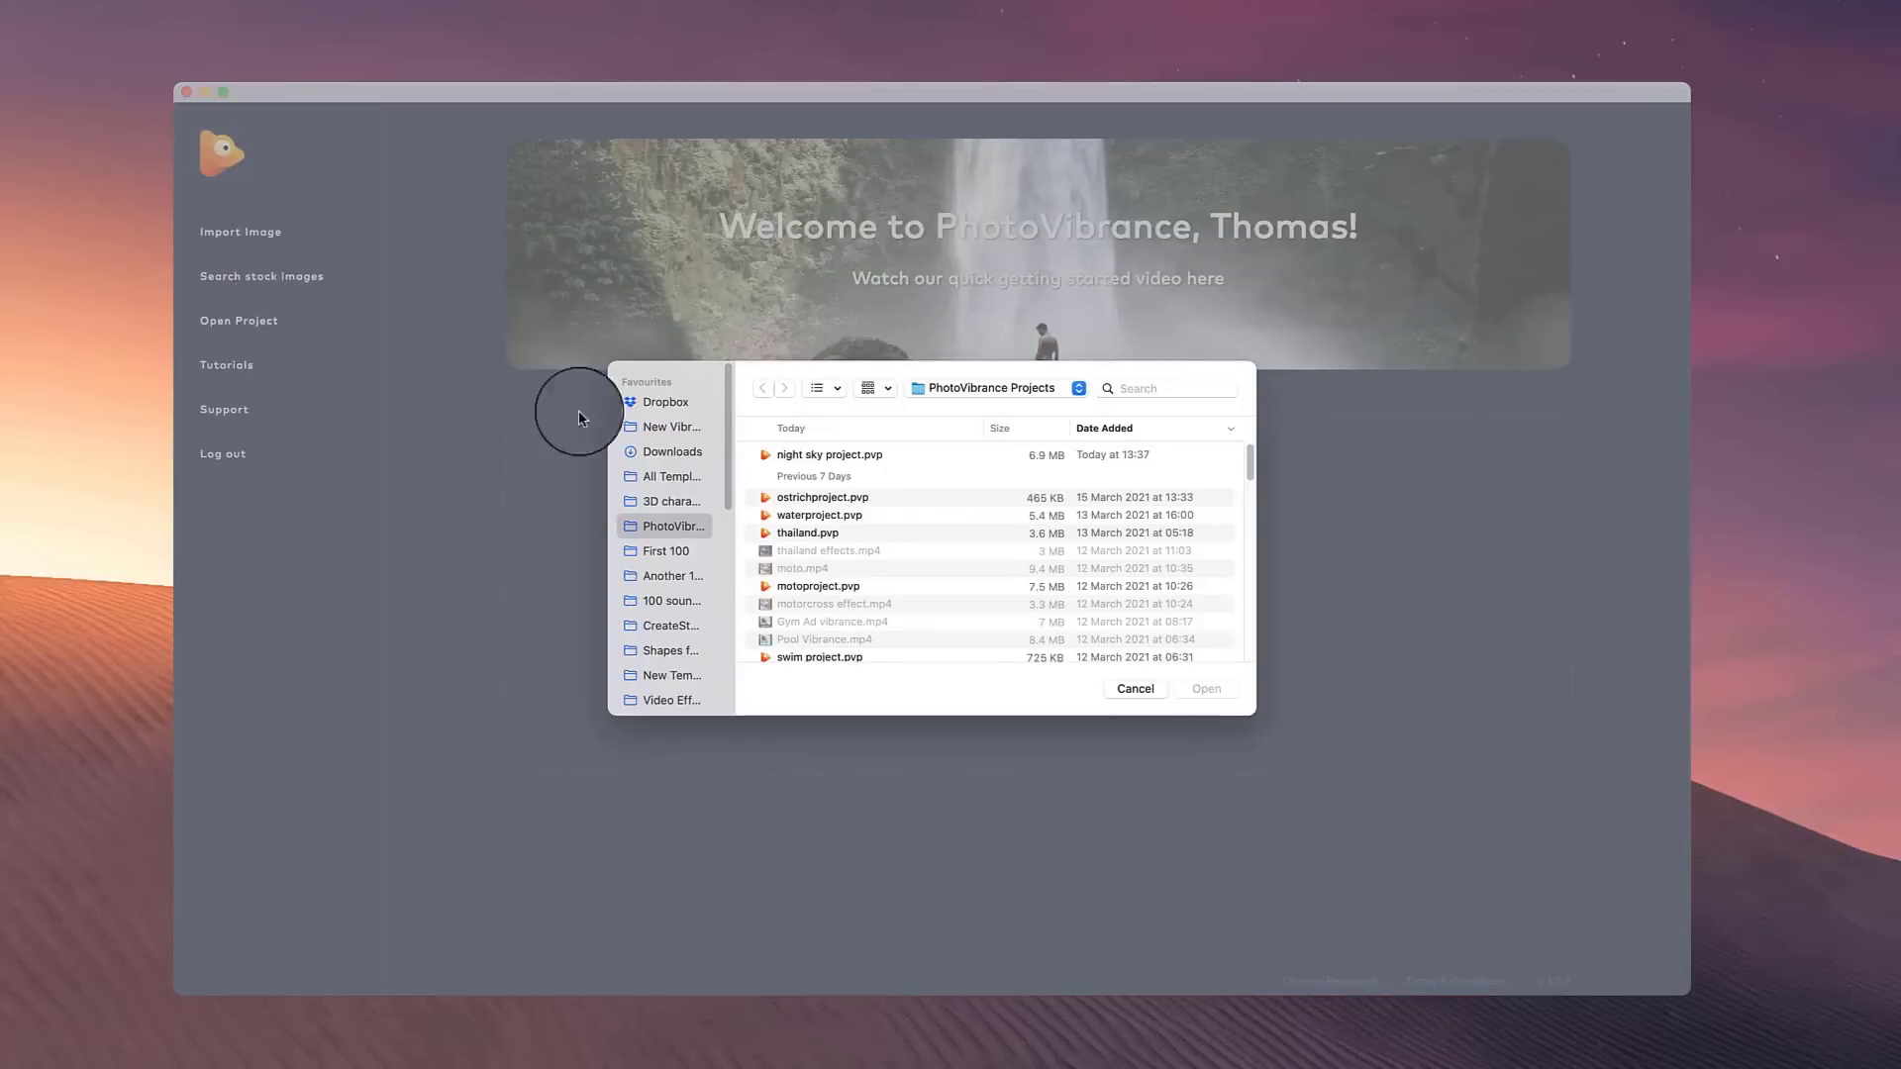
pyautogui.doubleClick(848, 461)
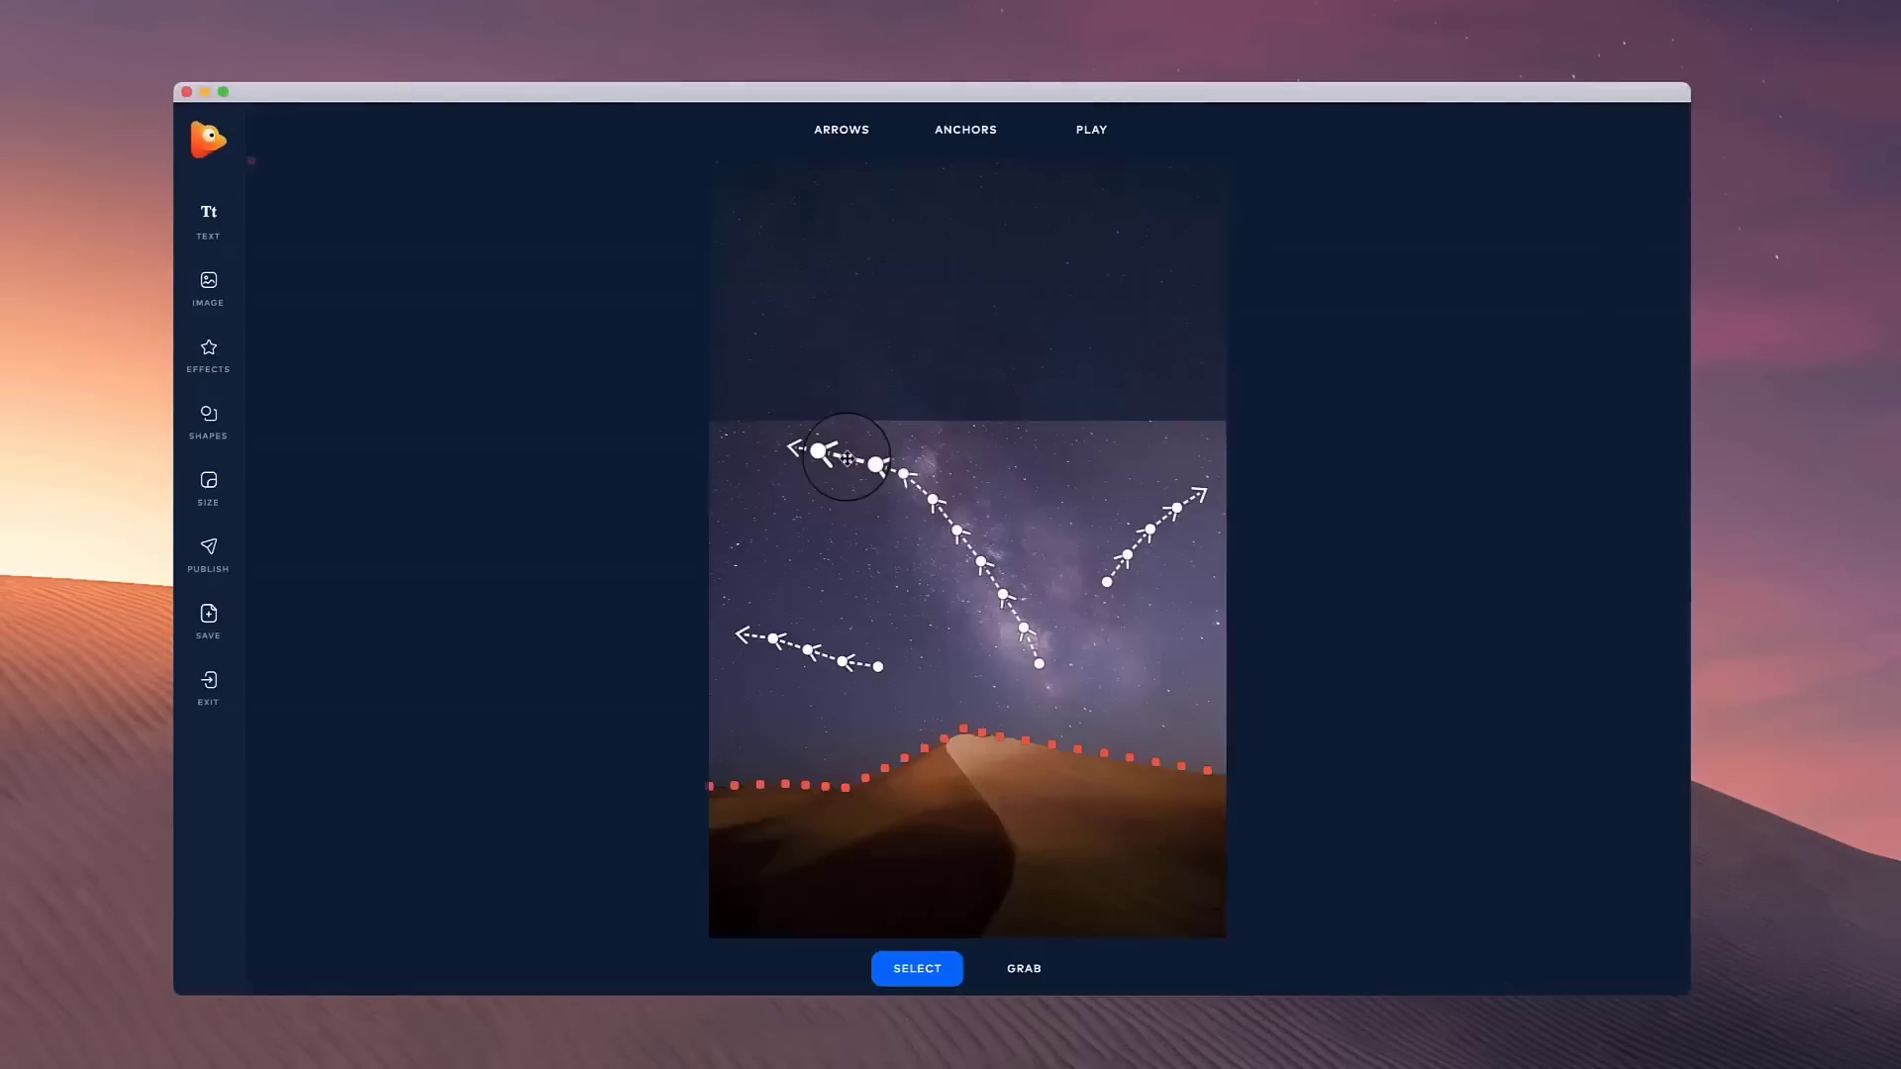
# - Play the reopened night sky animation and stop it again
pyautogui.click(1020, 970)
pyautogui.moveTo(1062, 777); pyautogui.dragTo(1075, 658)
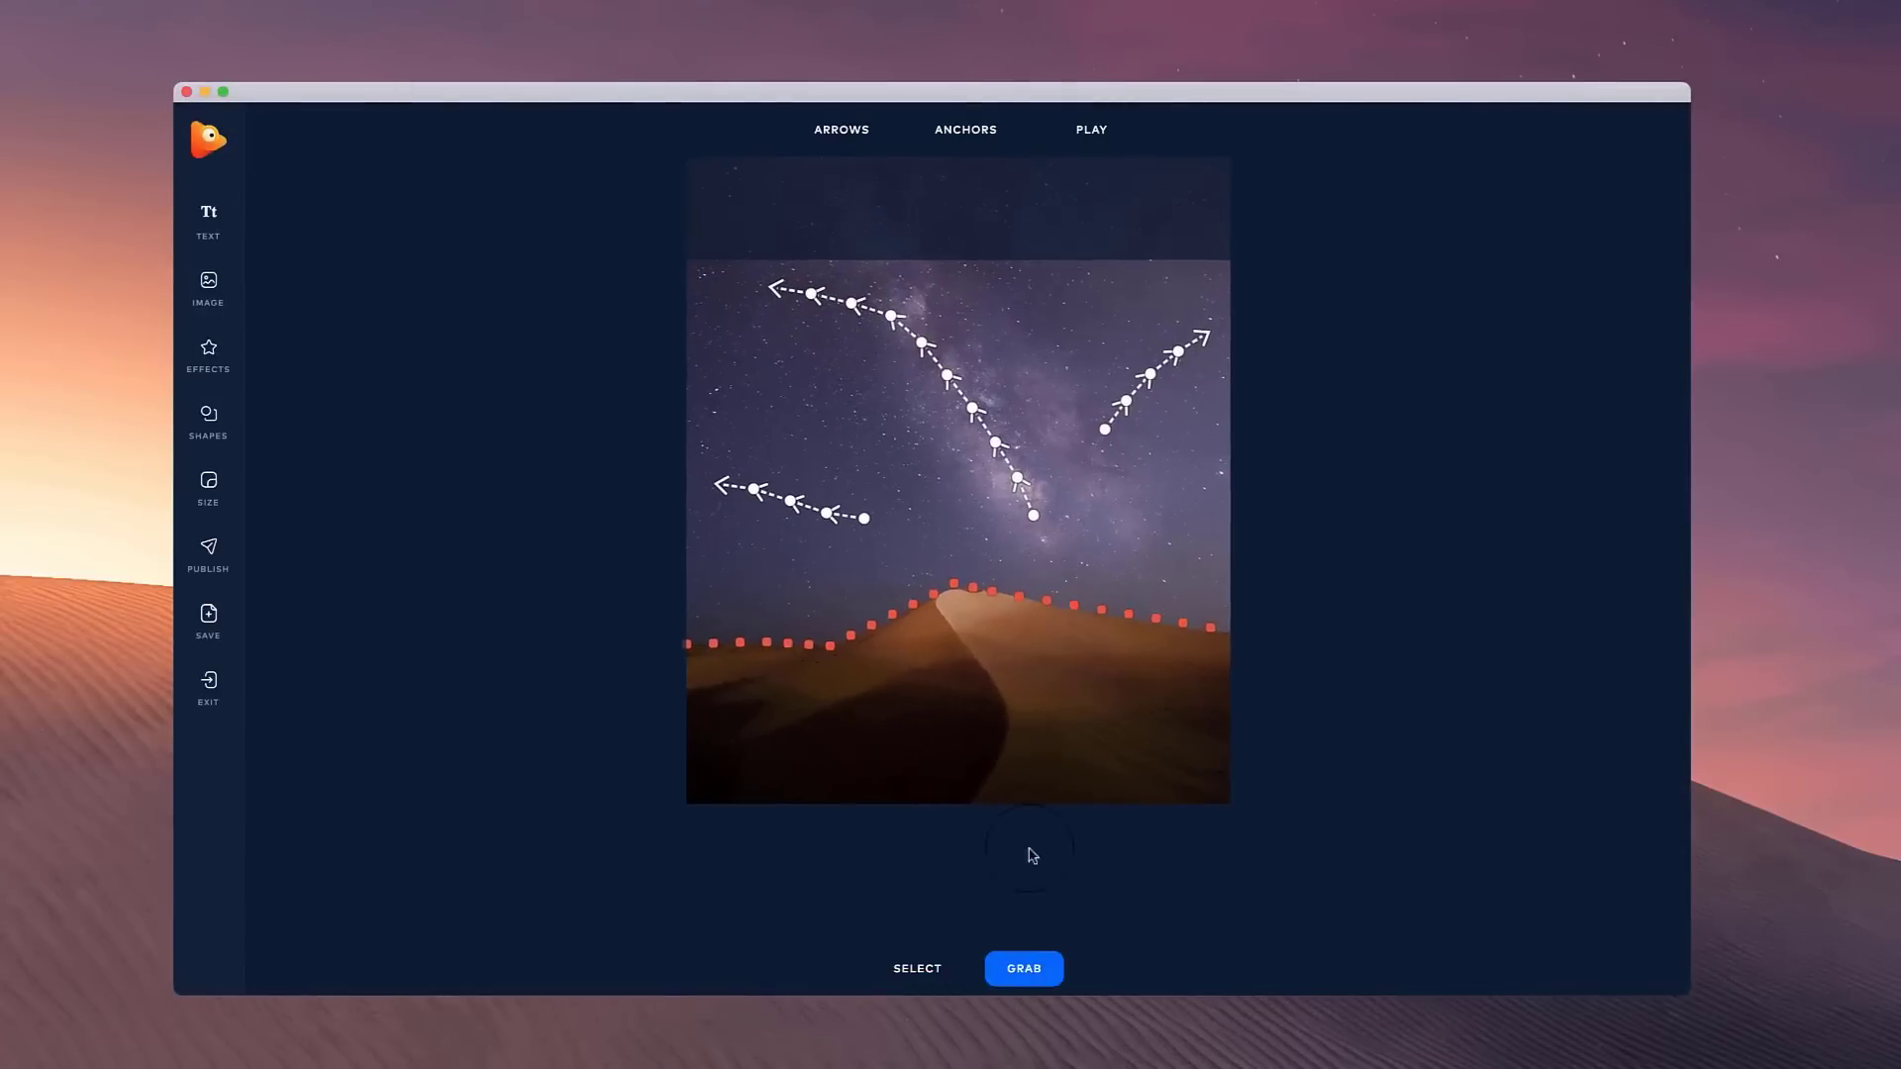
pyautogui.click(913, 972)
pyautogui.click(1093, 130)
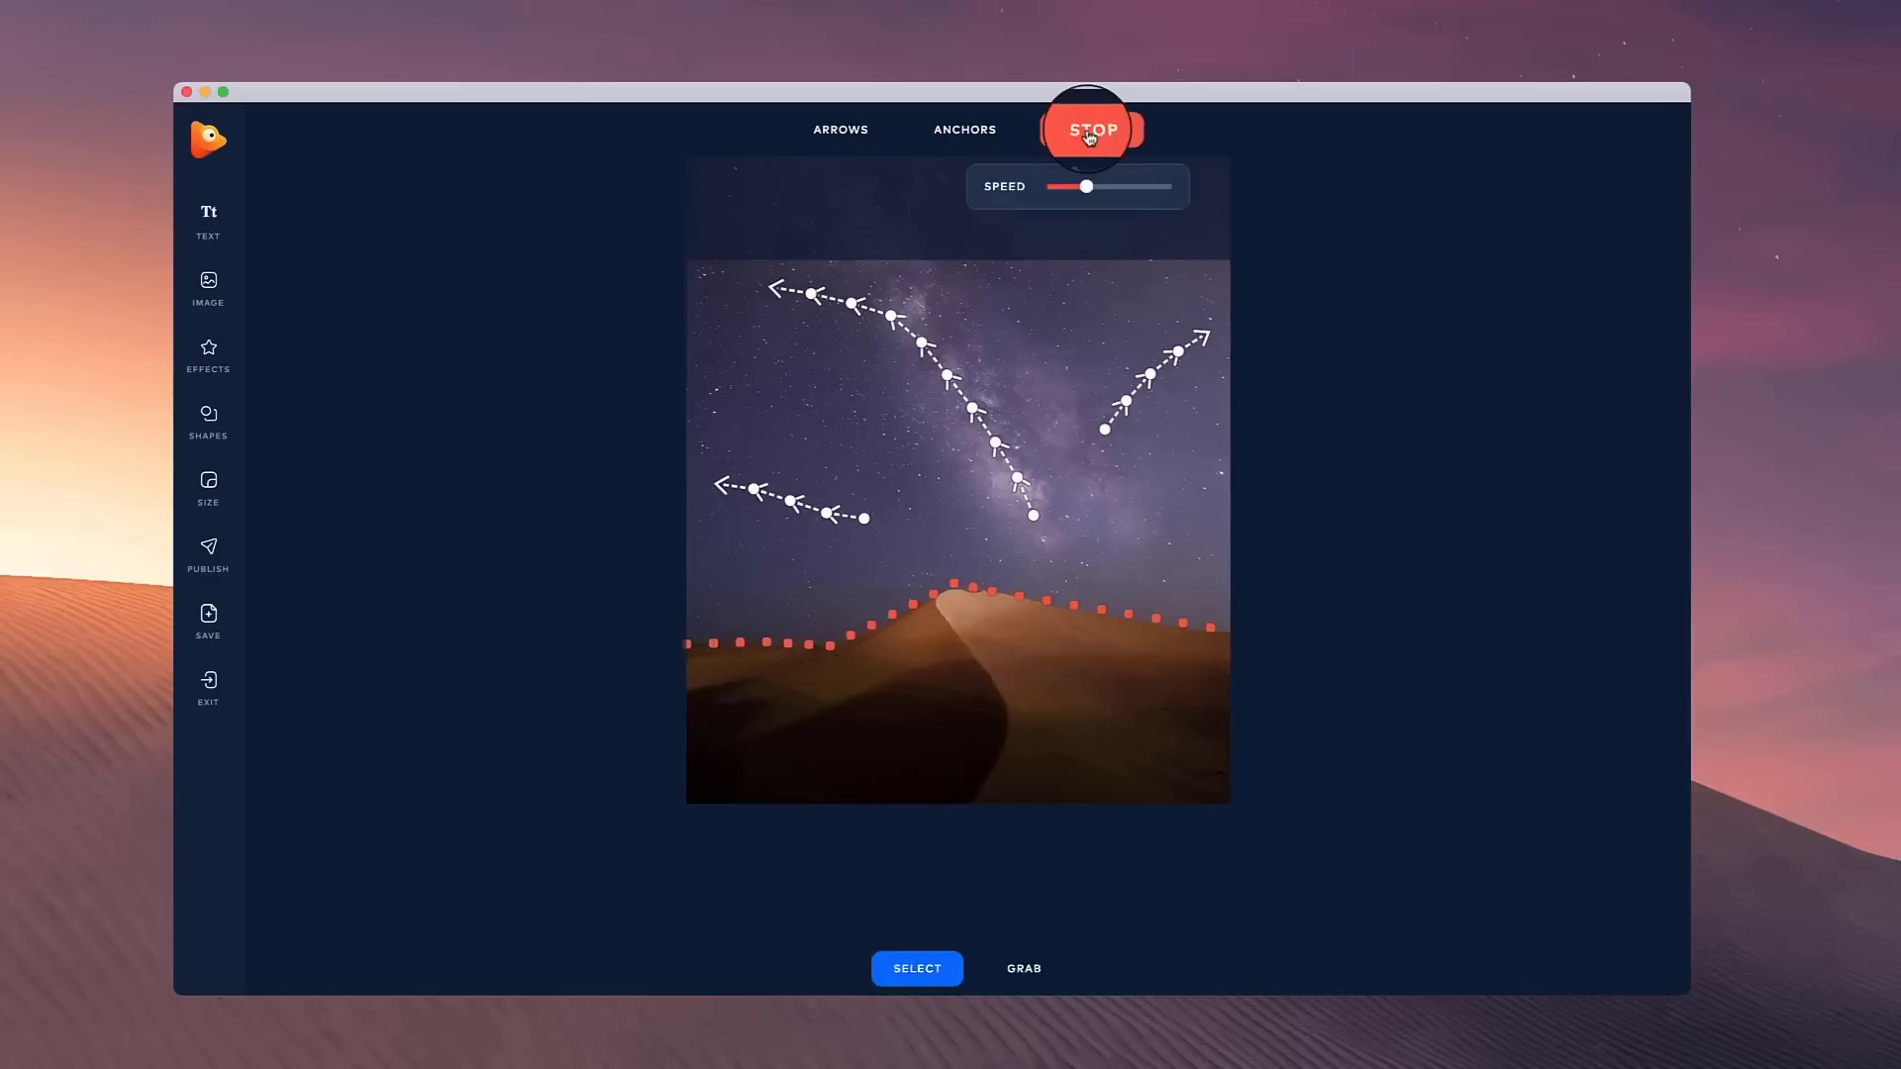
pyautogui.click(1107, 465)
pyautogui.click(1093, 130)
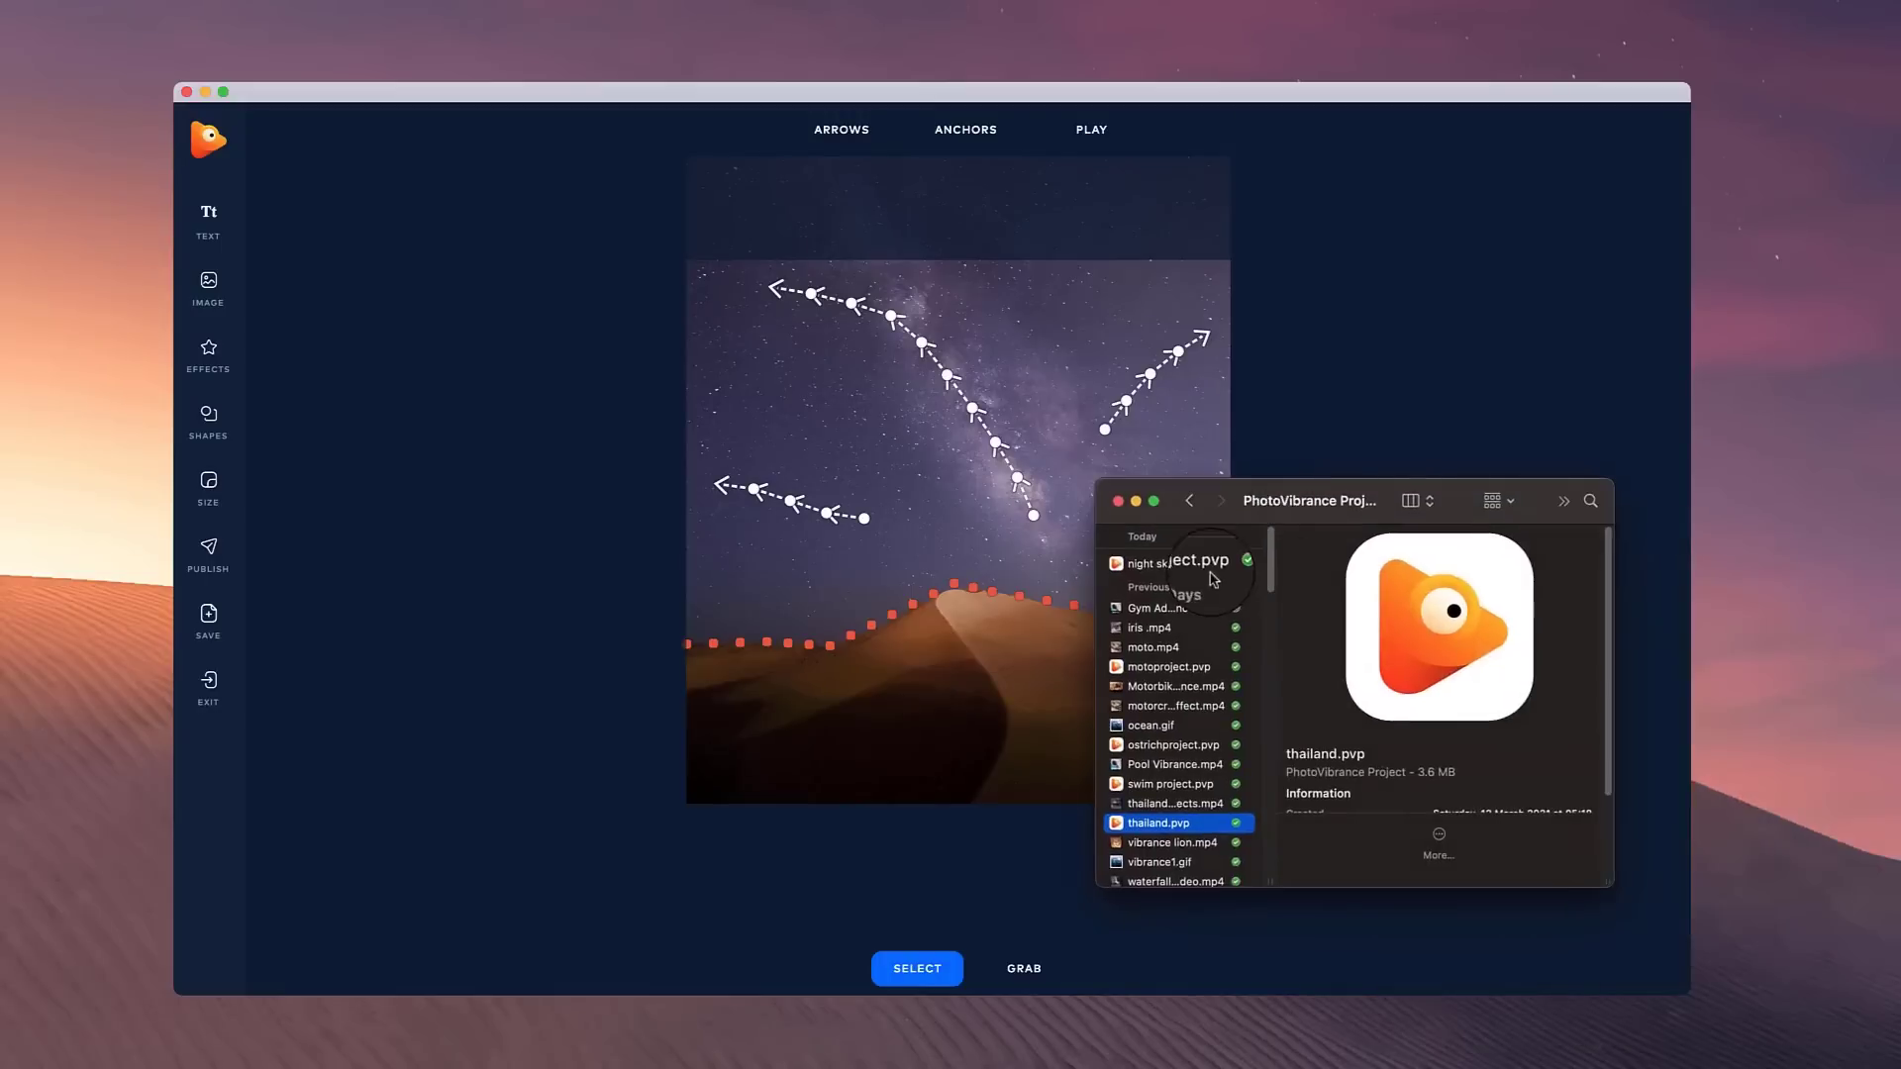
# - Open thailand.pvp from the PhotoVibrance Projects folder in Finder and play its animation
pyautogui.click(1183, 565)
pyautogui.click(1193, 666)
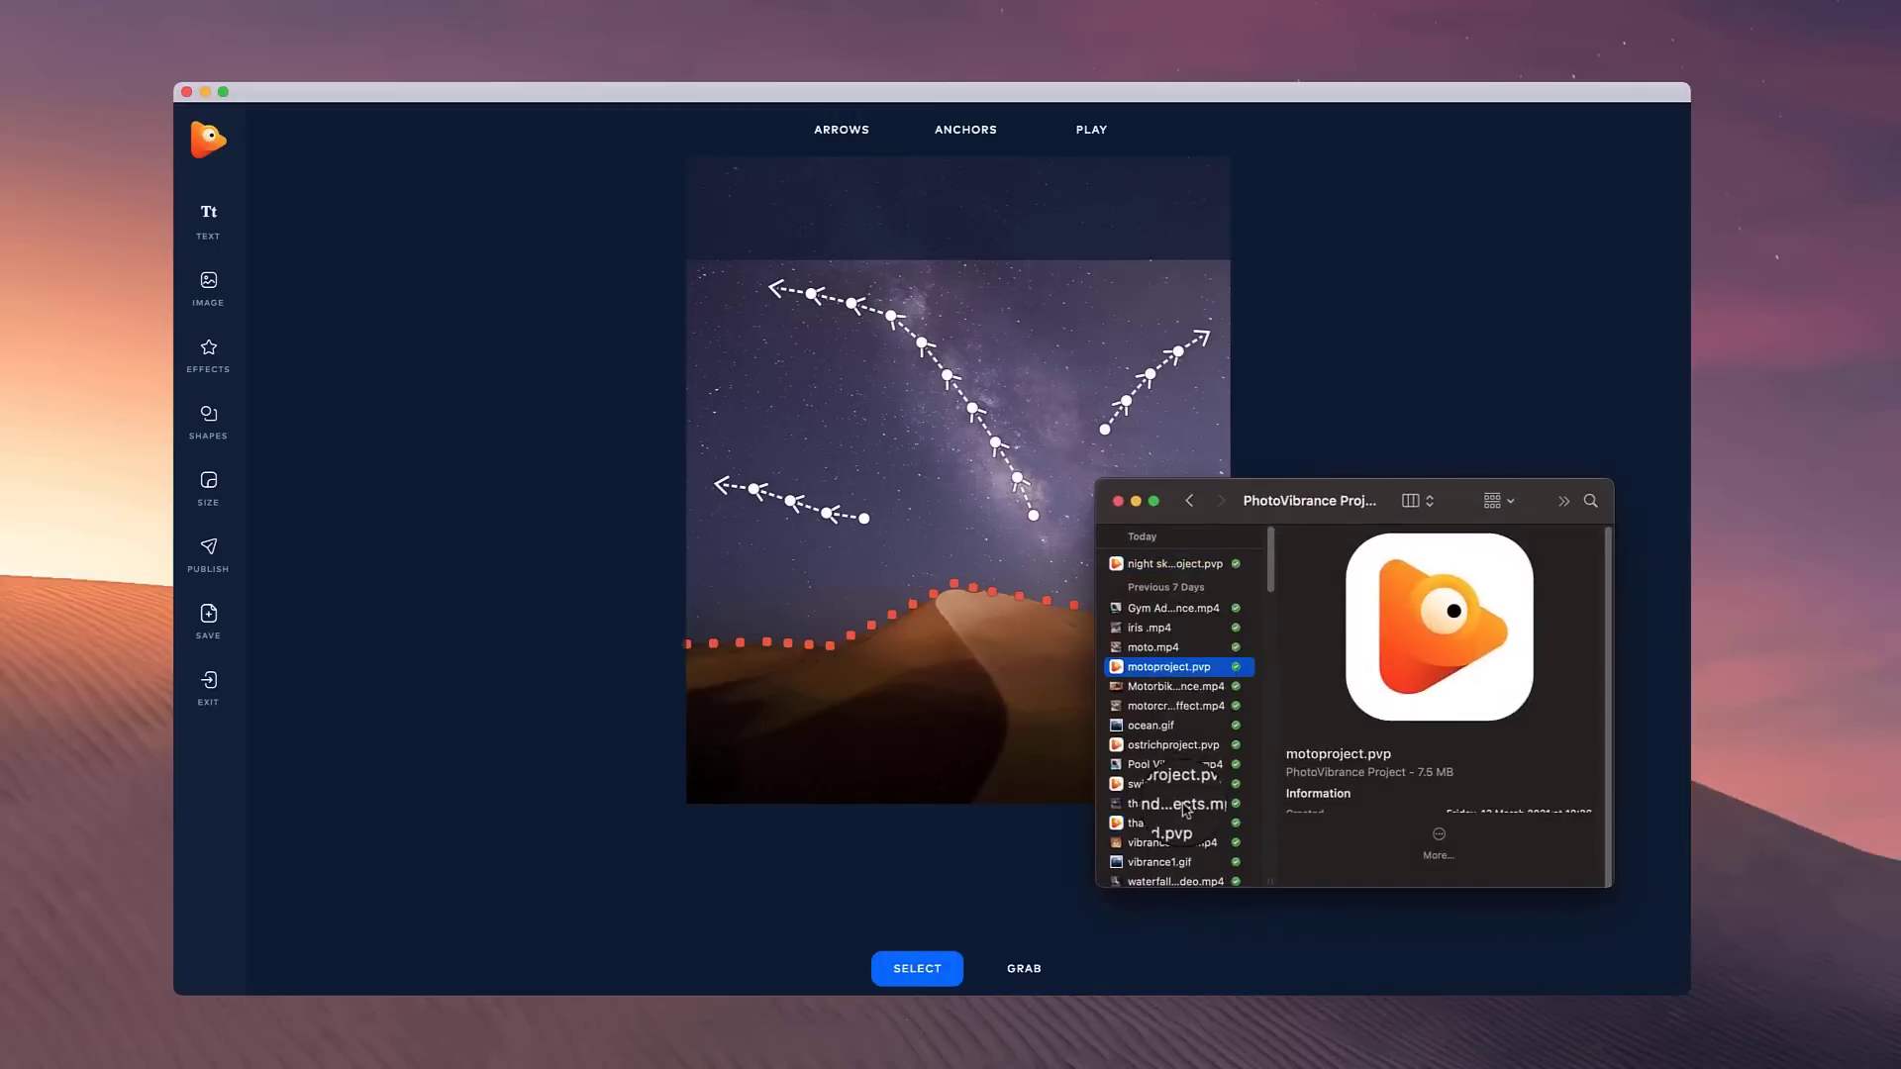
pyautogui.doubleClick(1183, 824)
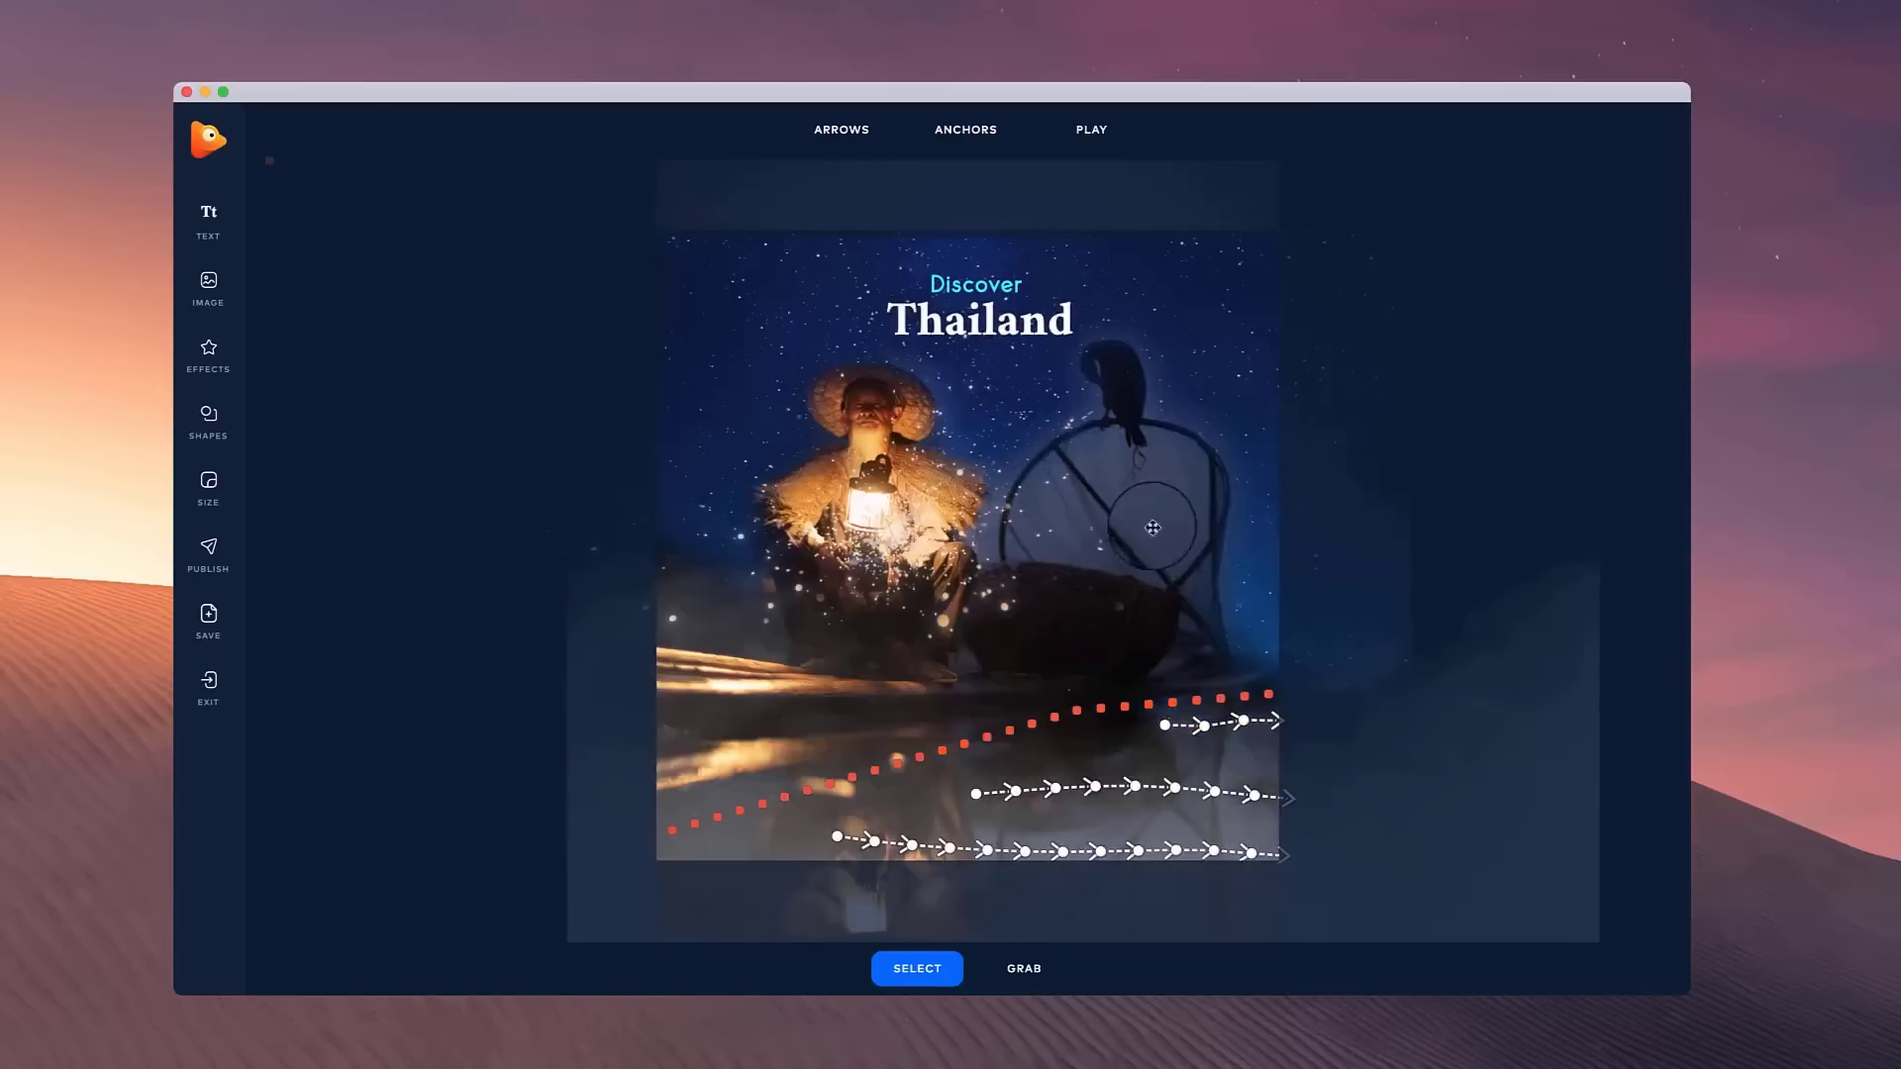
pyautogui.click(1102, 133)
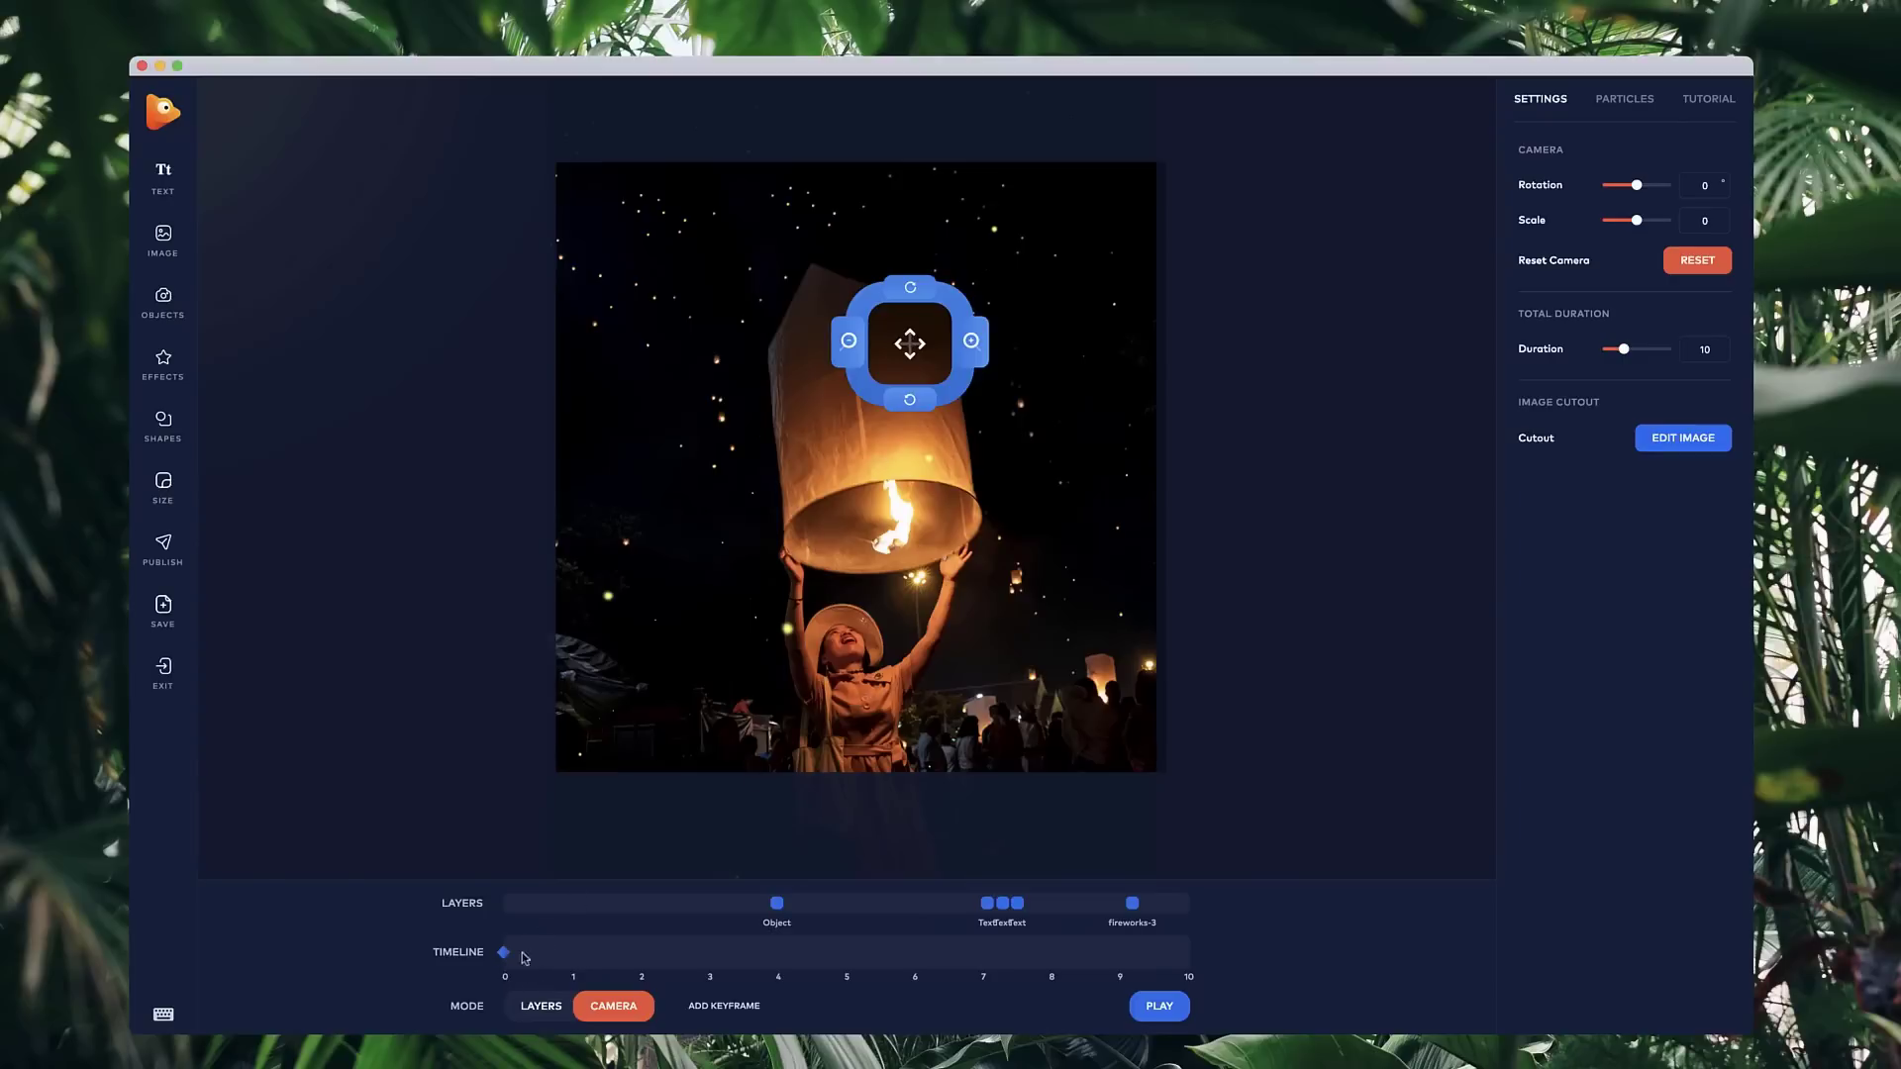
# - Shift the camera view on the lantern photo and add a camera keyframe at 2 seconds
pyautogui.moveTo(912, 345)
pyautogui.mouseDown()
pyautogui.moveTo(917, 315)
pyautogui.moveTo(940, 322)
pyautogui.moveTo(881, 366)
pyautogui.moveTo(871, 332)
pyautogui.moveTo(893, 342)
pyautogui.mouseUp()
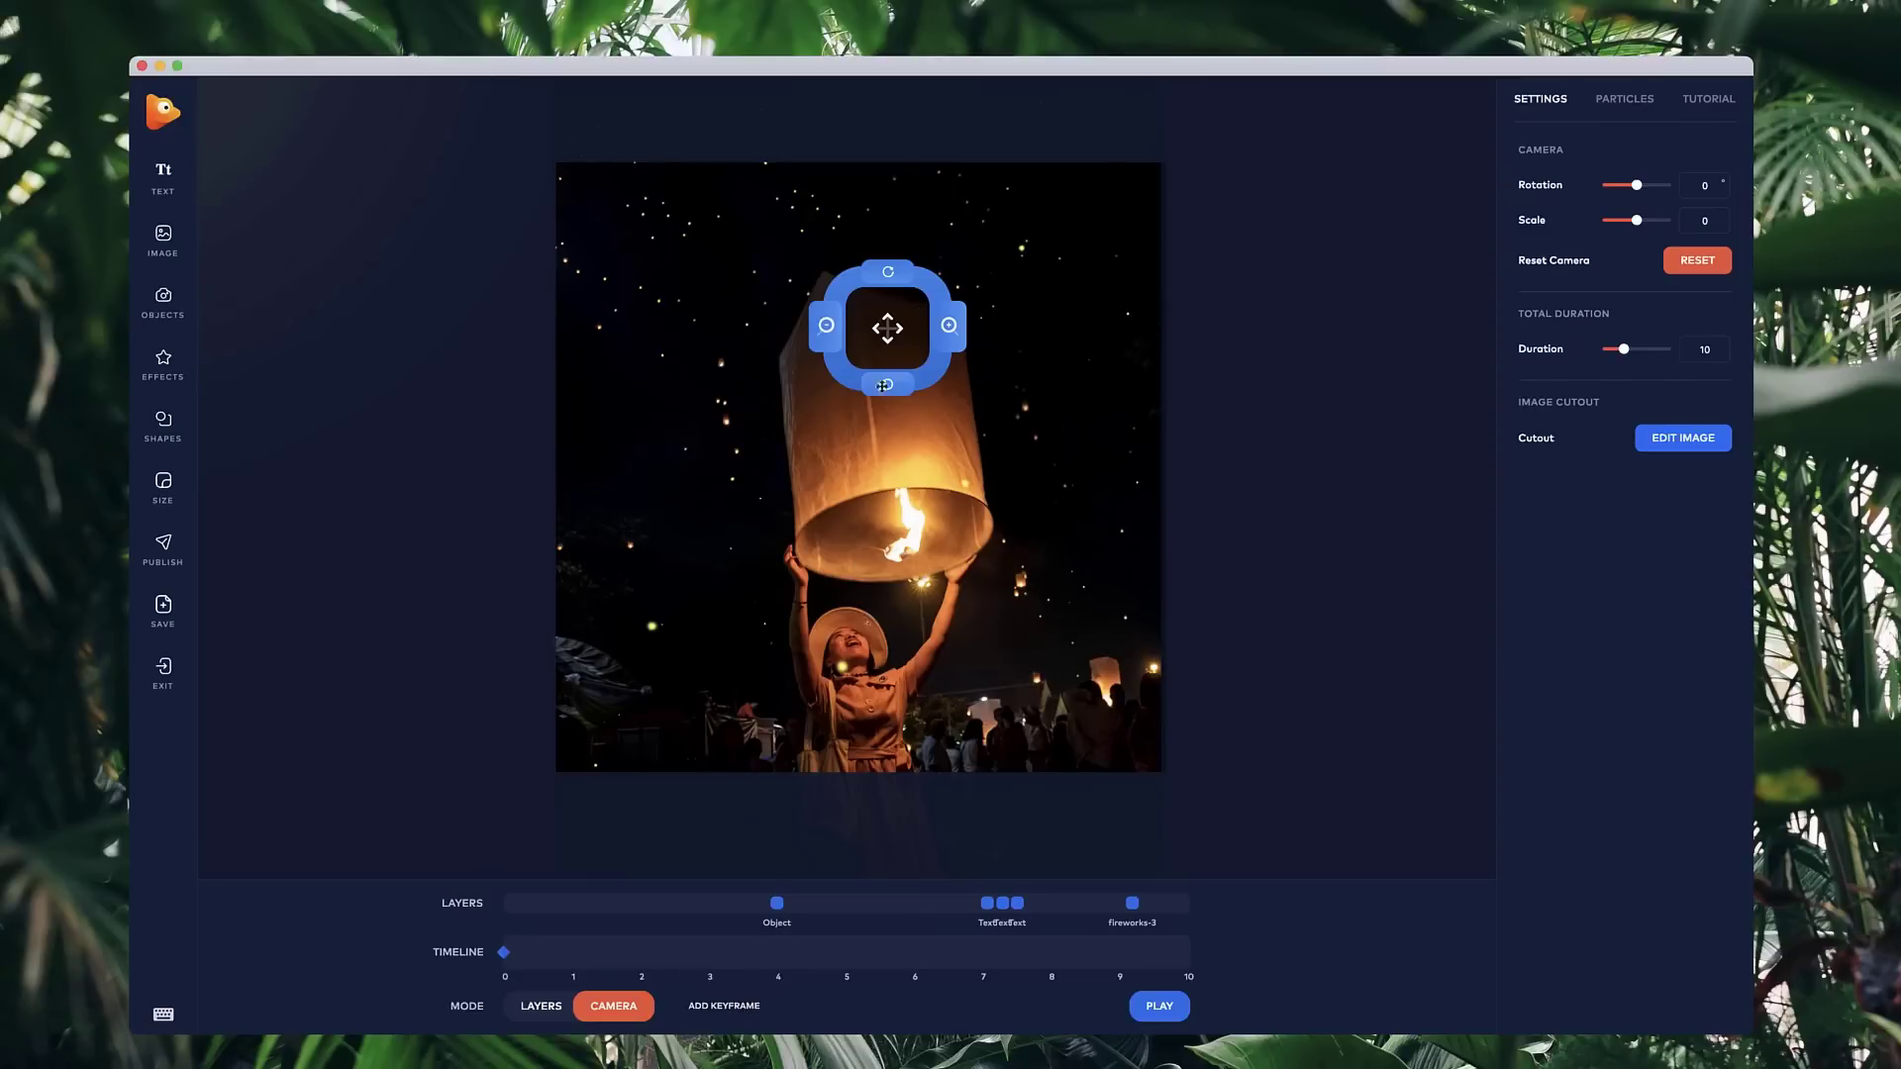
pyautogui.moveTo(914, 328); pyautogui.dragTo(948, 349)
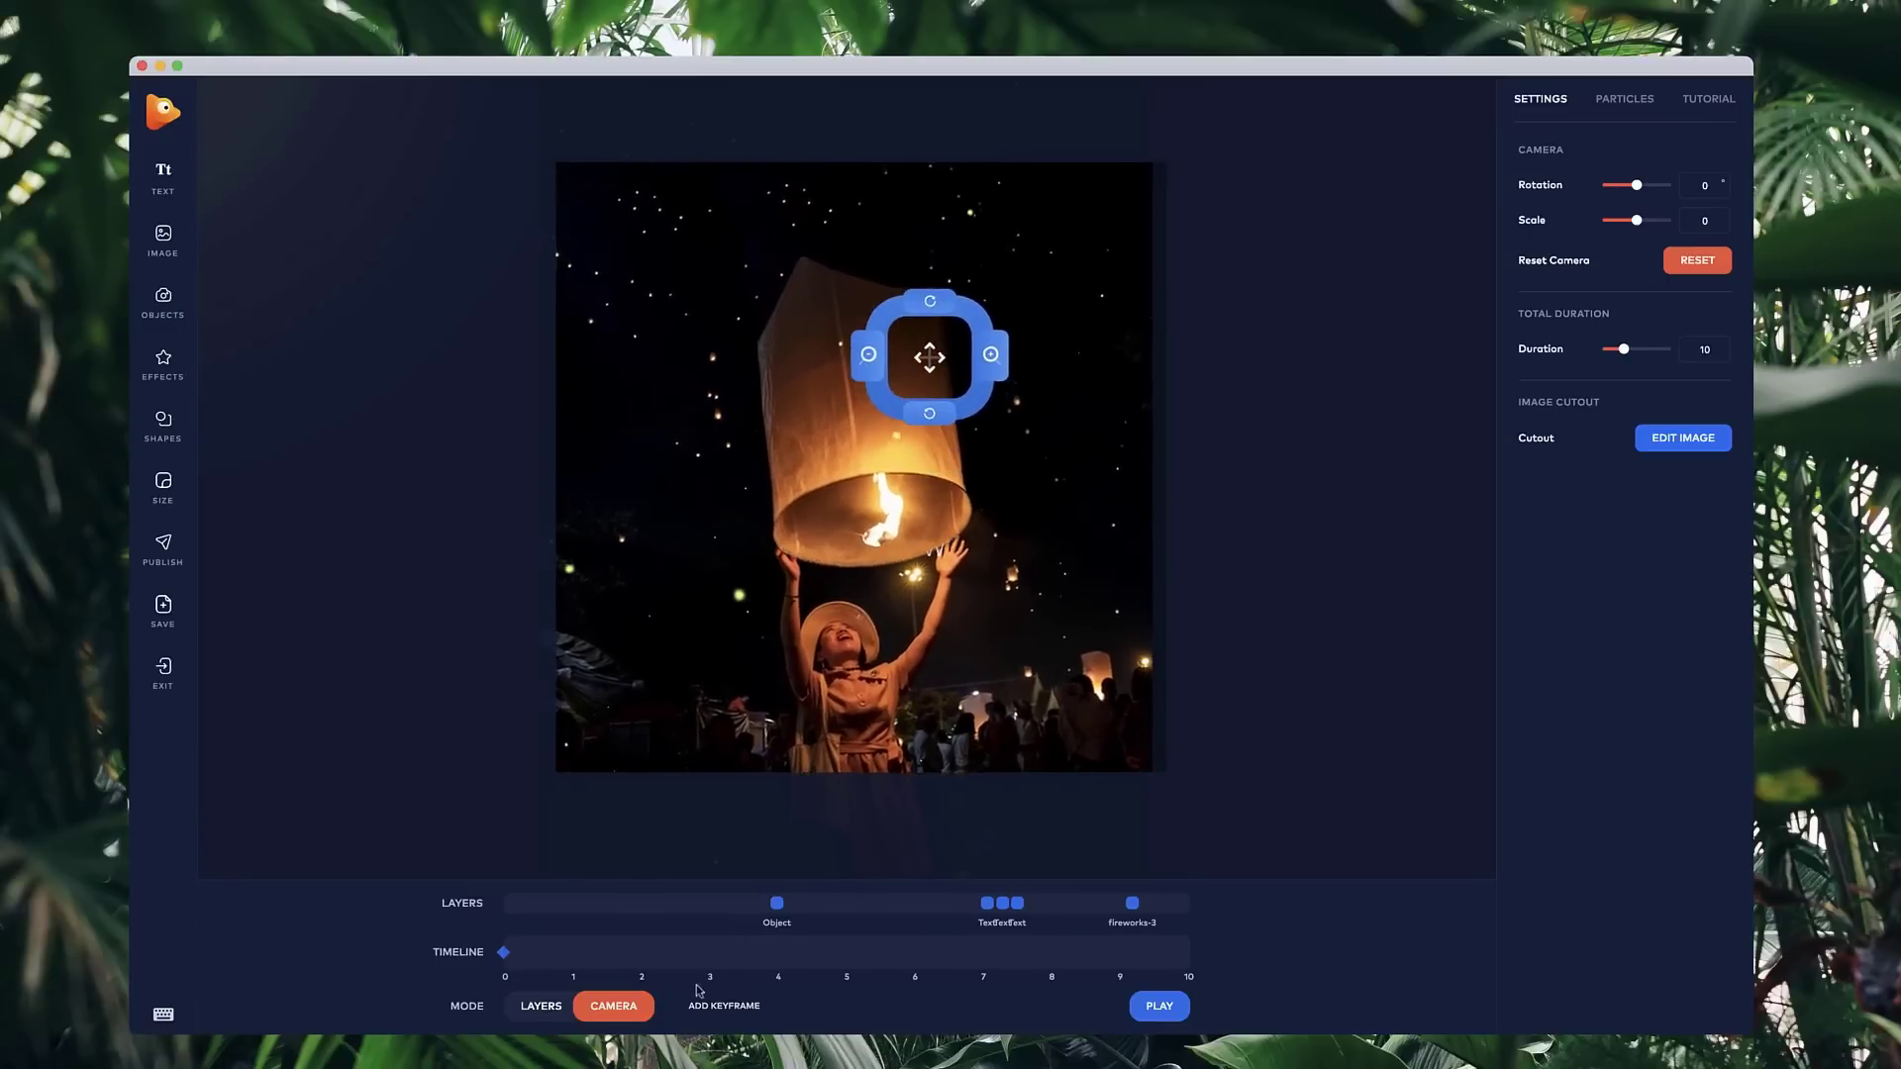
pyautogui.click(741, 1008)
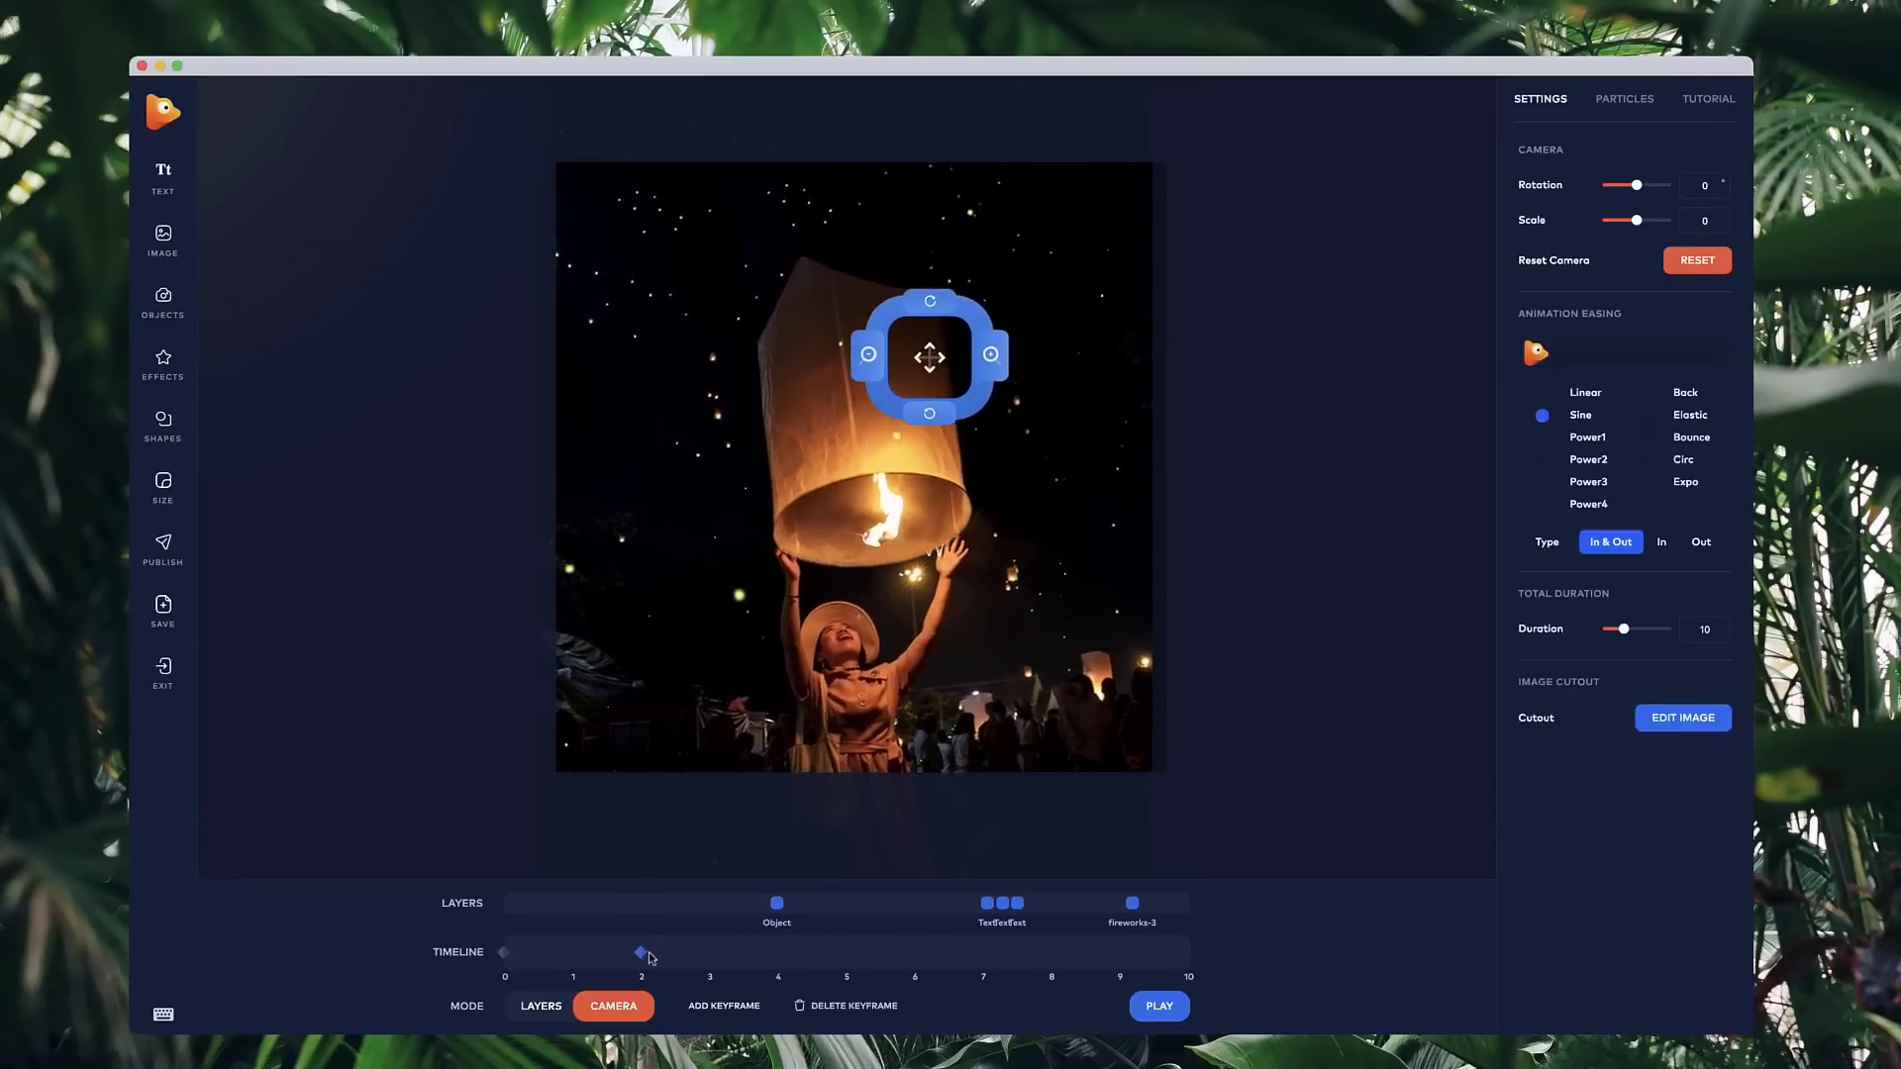
# - Move the 2-second camera keyframe to 4 seconds and compare its view with the starting keyframe
pyautogui.moveTo(641, 952); pyautogui.dragTo(777, 979)
pyautogui.click(501, 951)
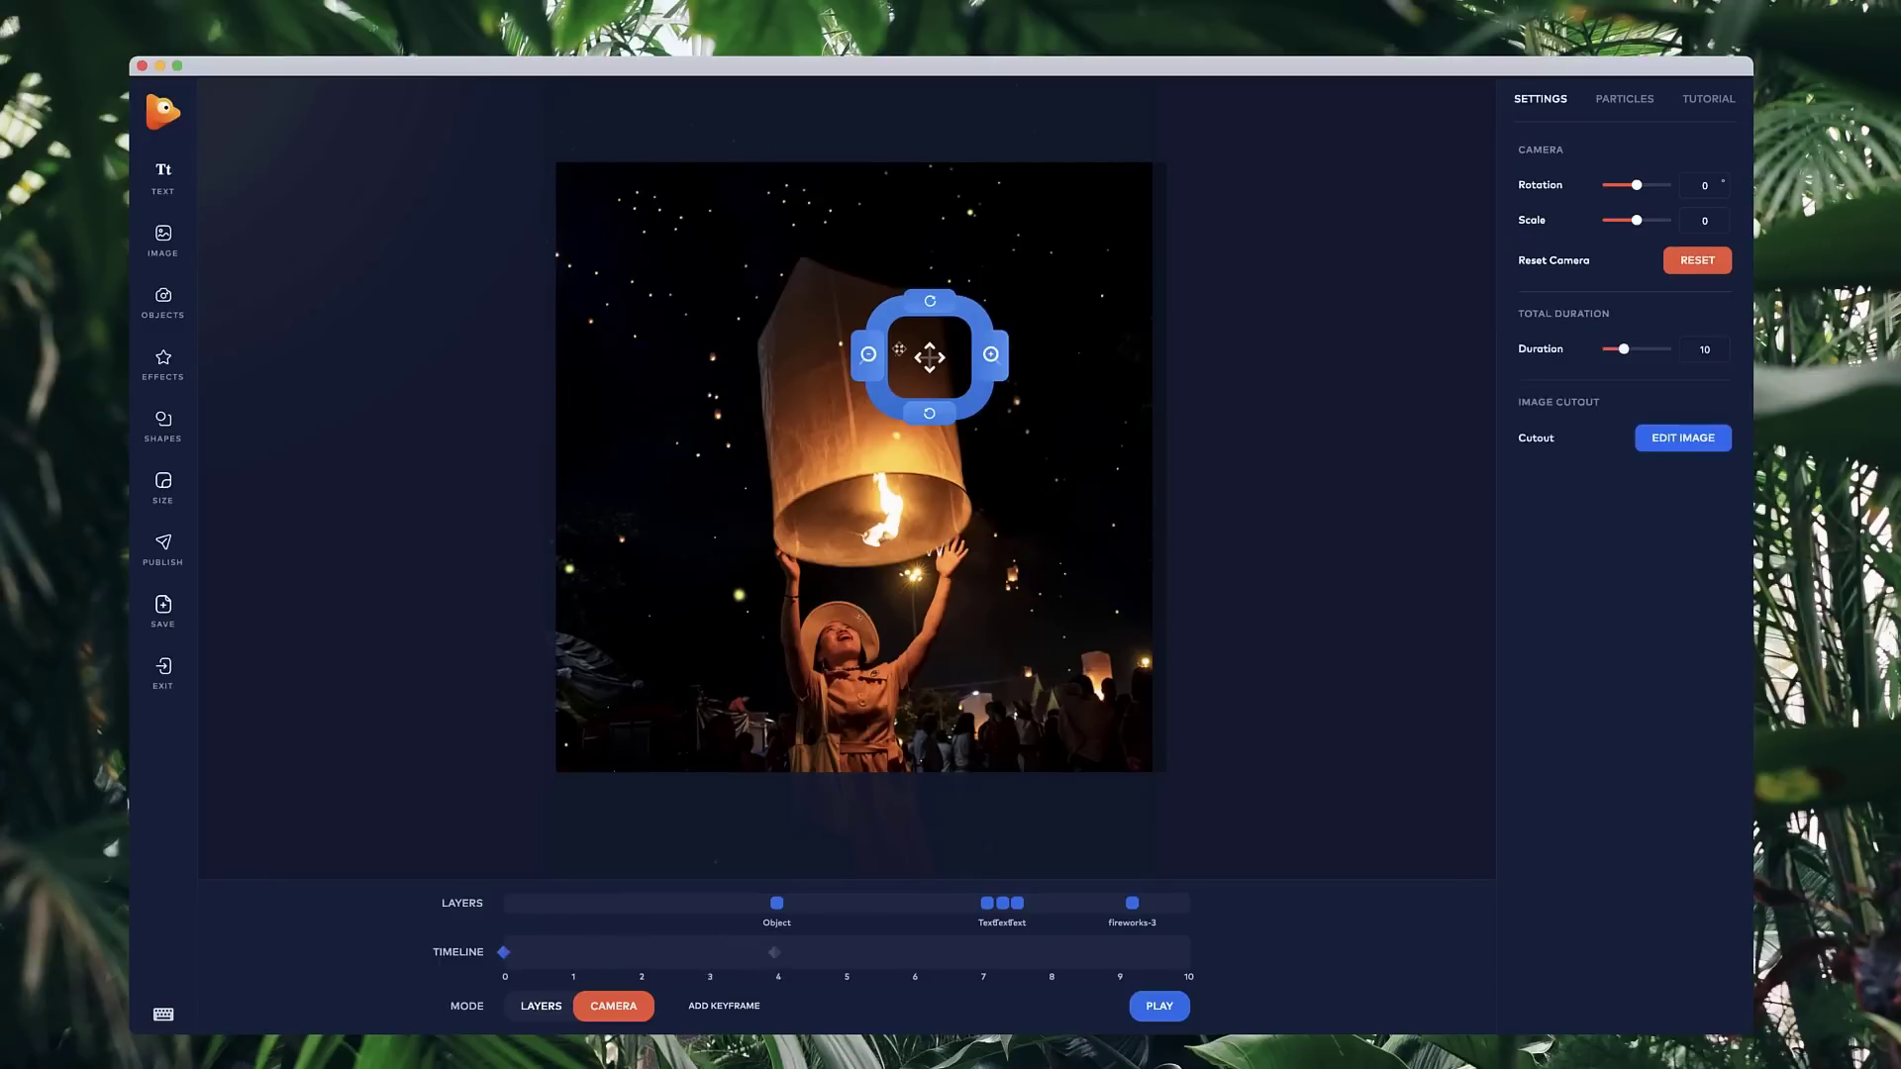
pyautogui.click(778, 952)
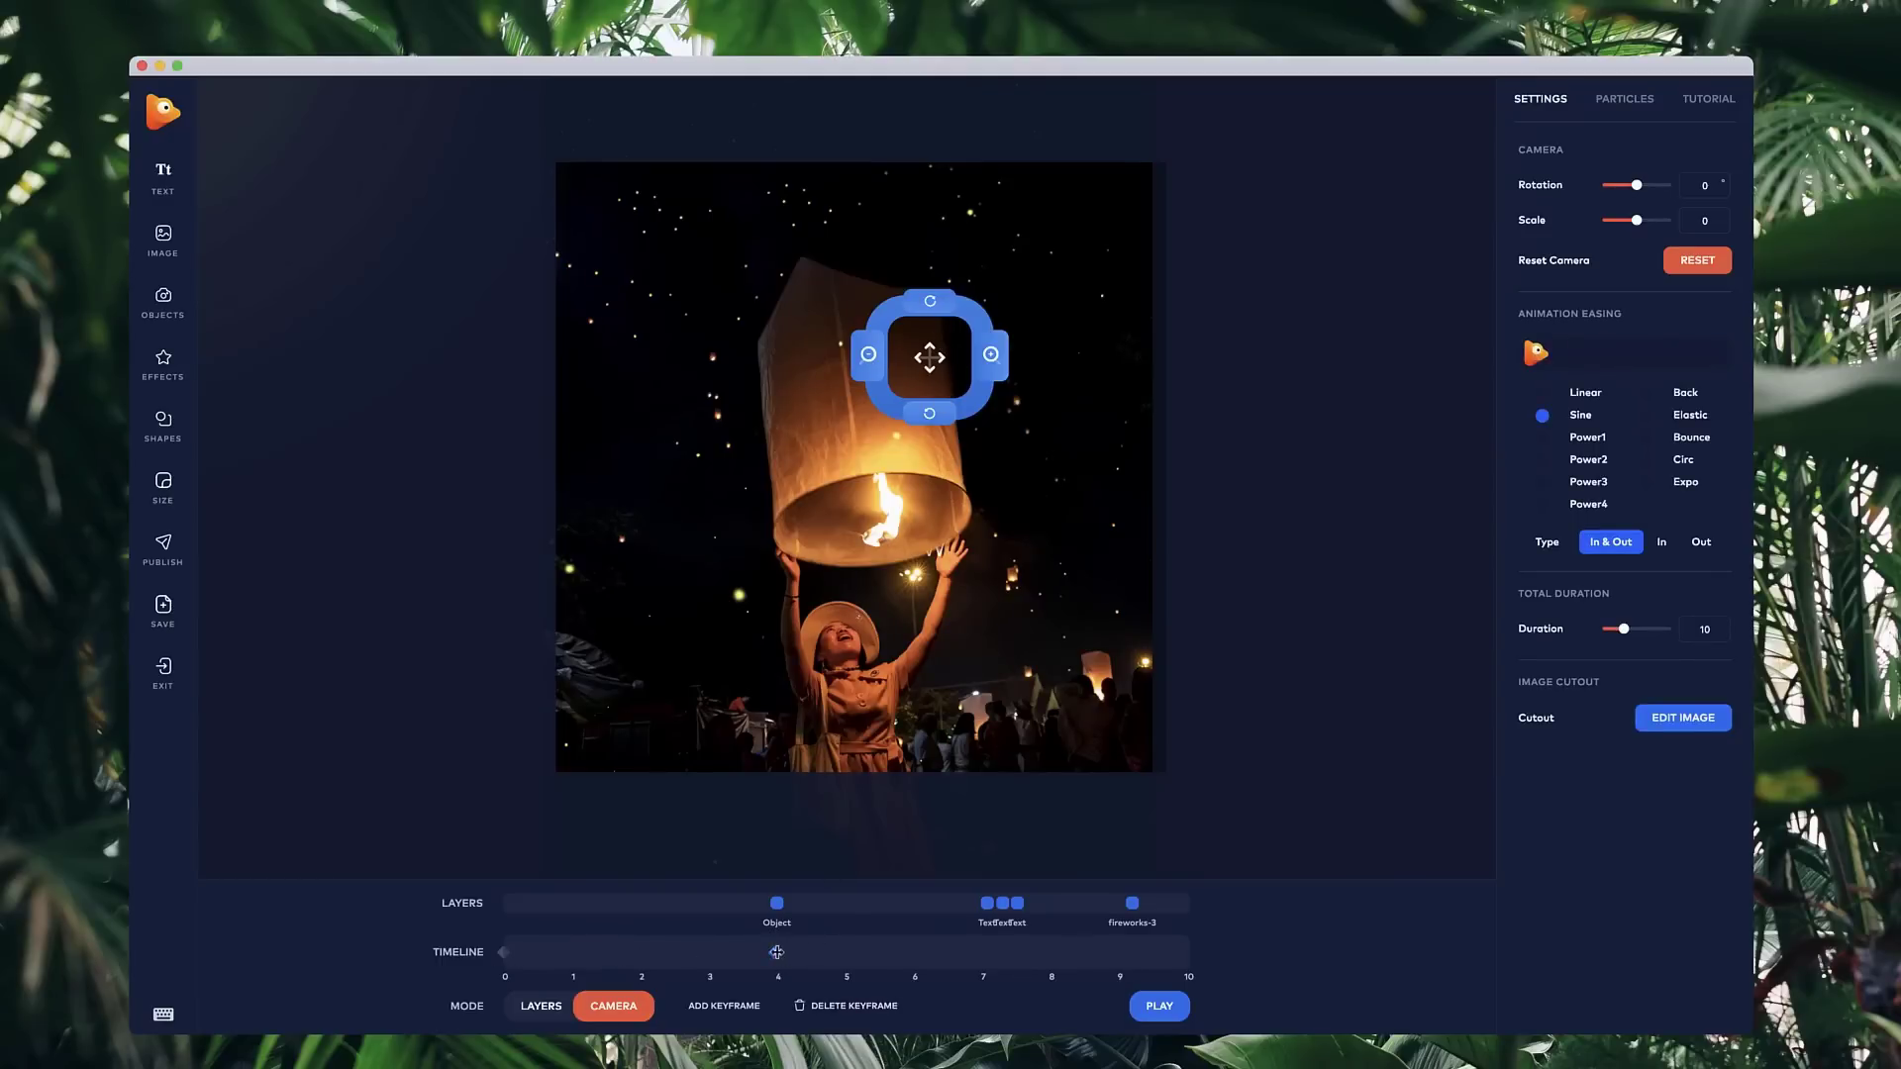
# - At the 4-second keyframe, shift the camera so the lantern rises above the New Years Sale text, and zoom in to scale 8
pyautogui.moveTo(924, 374); pyautogui.dragTo(941, 820)
pyautogui.click(1003, 818)
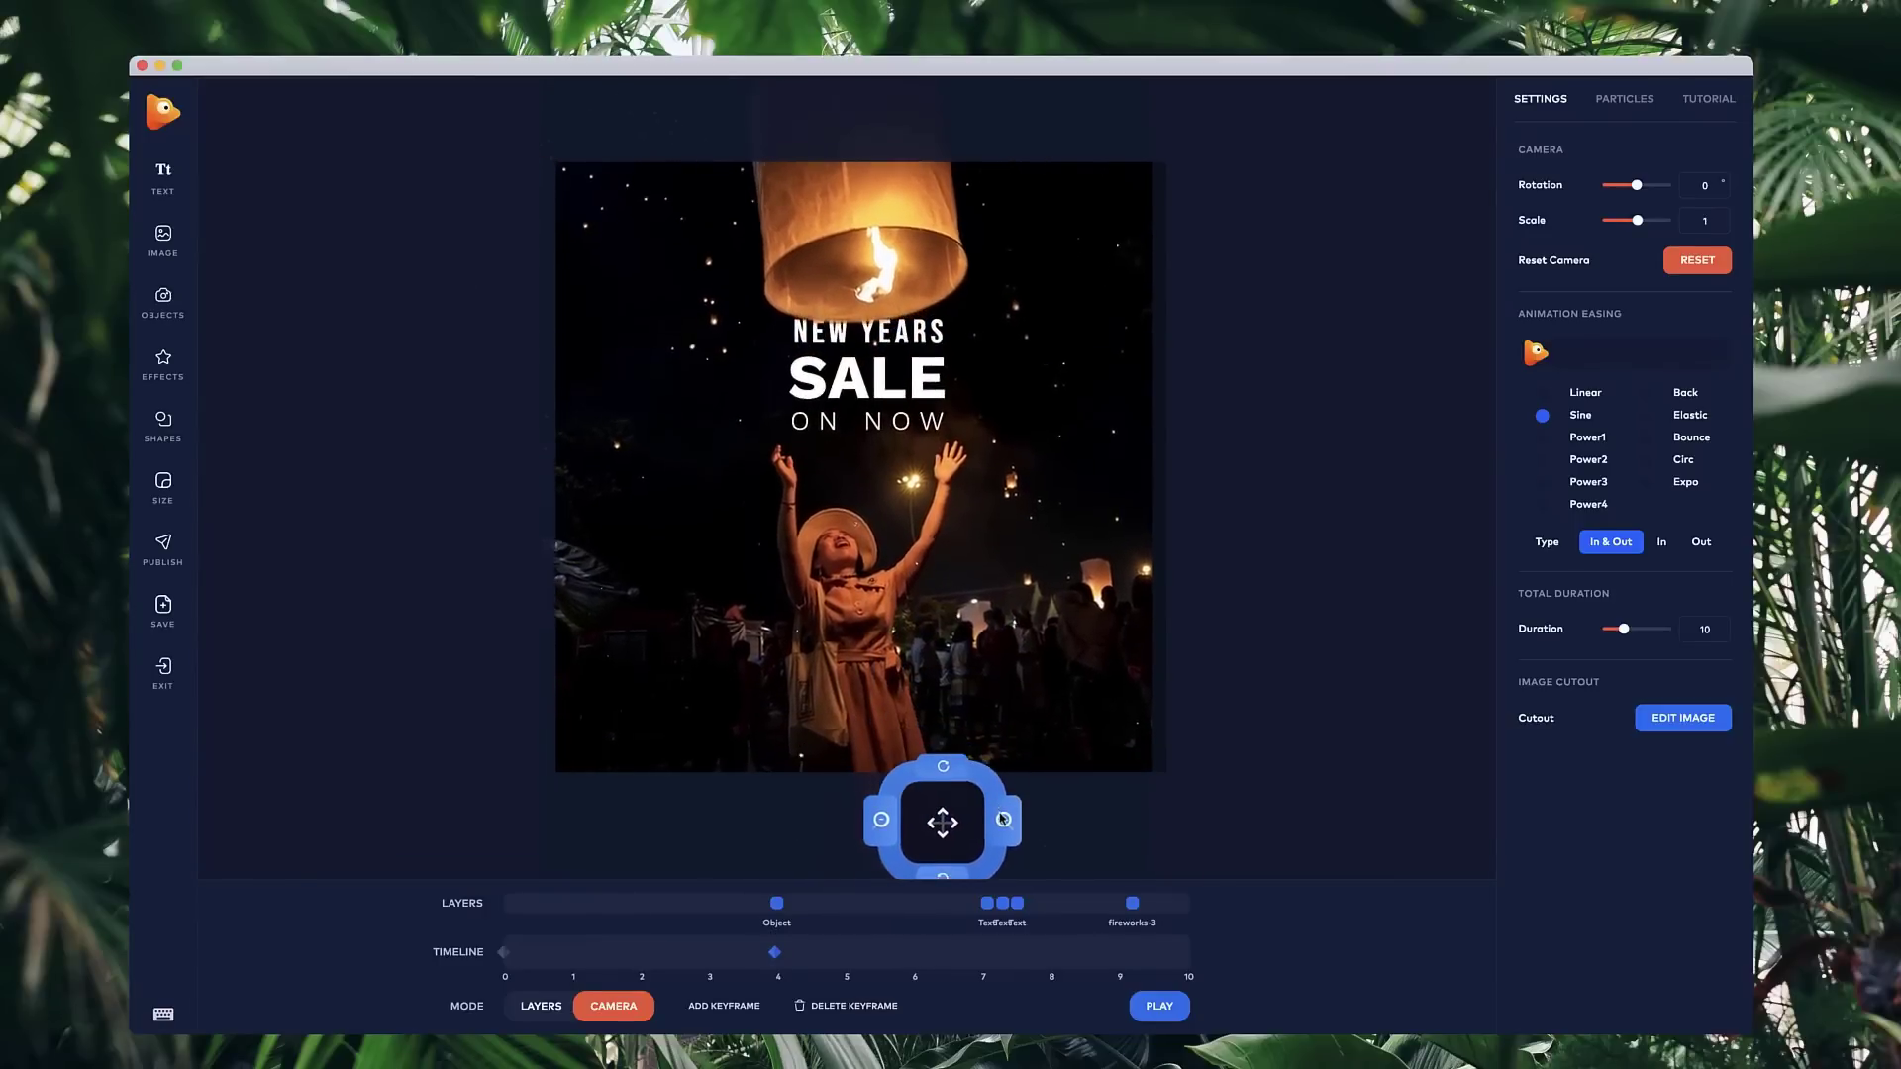
pyautogui.click(1004, 819)
pyautogui.click(1003, 819)
pyautogui.click(1003, 819)
pyautogui.click(1003, 819)
pyautogui.click(1003, 818)
pyautogui.click(1003, 819)
pyautogui.click(1003, 819)
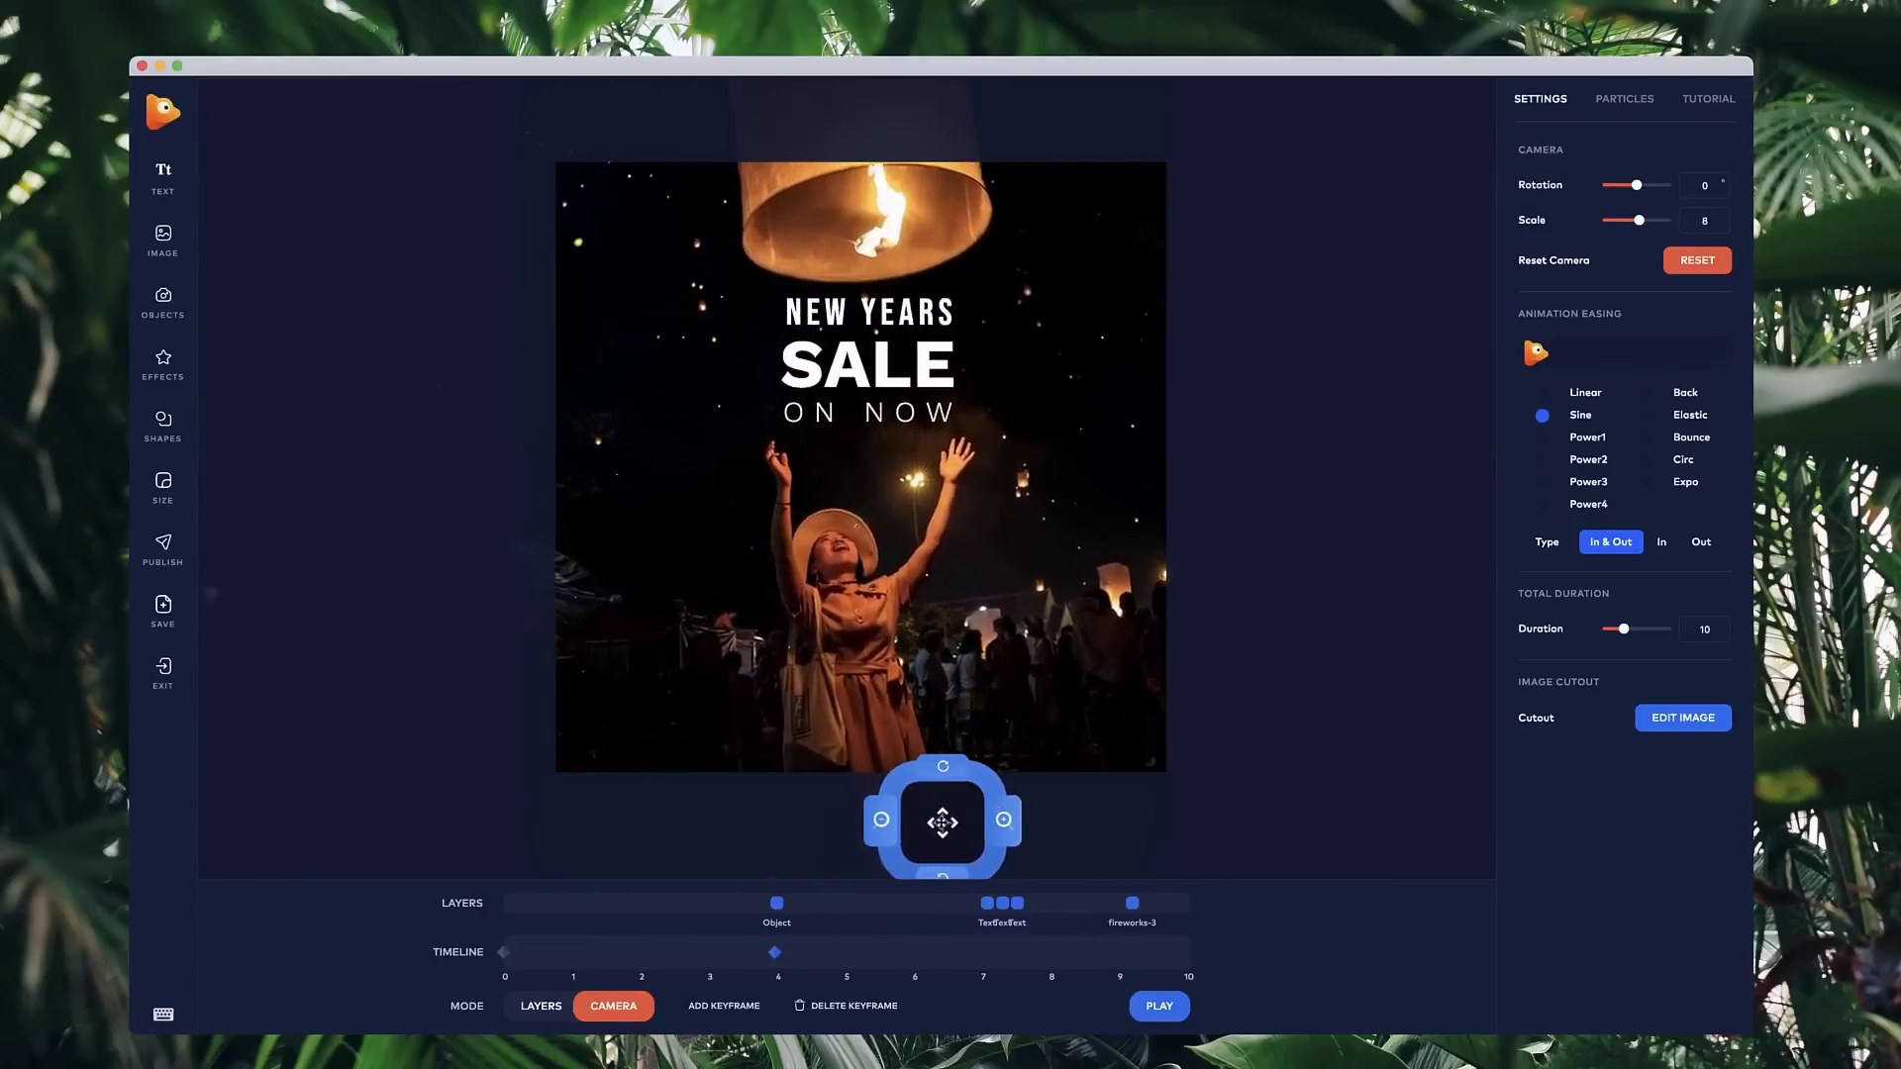
pyautogui.moveTo(942, 823)
pyautogui.mouseDown()
pyautogui.moveTo(919, 836)
pyautogui.moveTo(934, 827)
pyautogui.mouseUp()
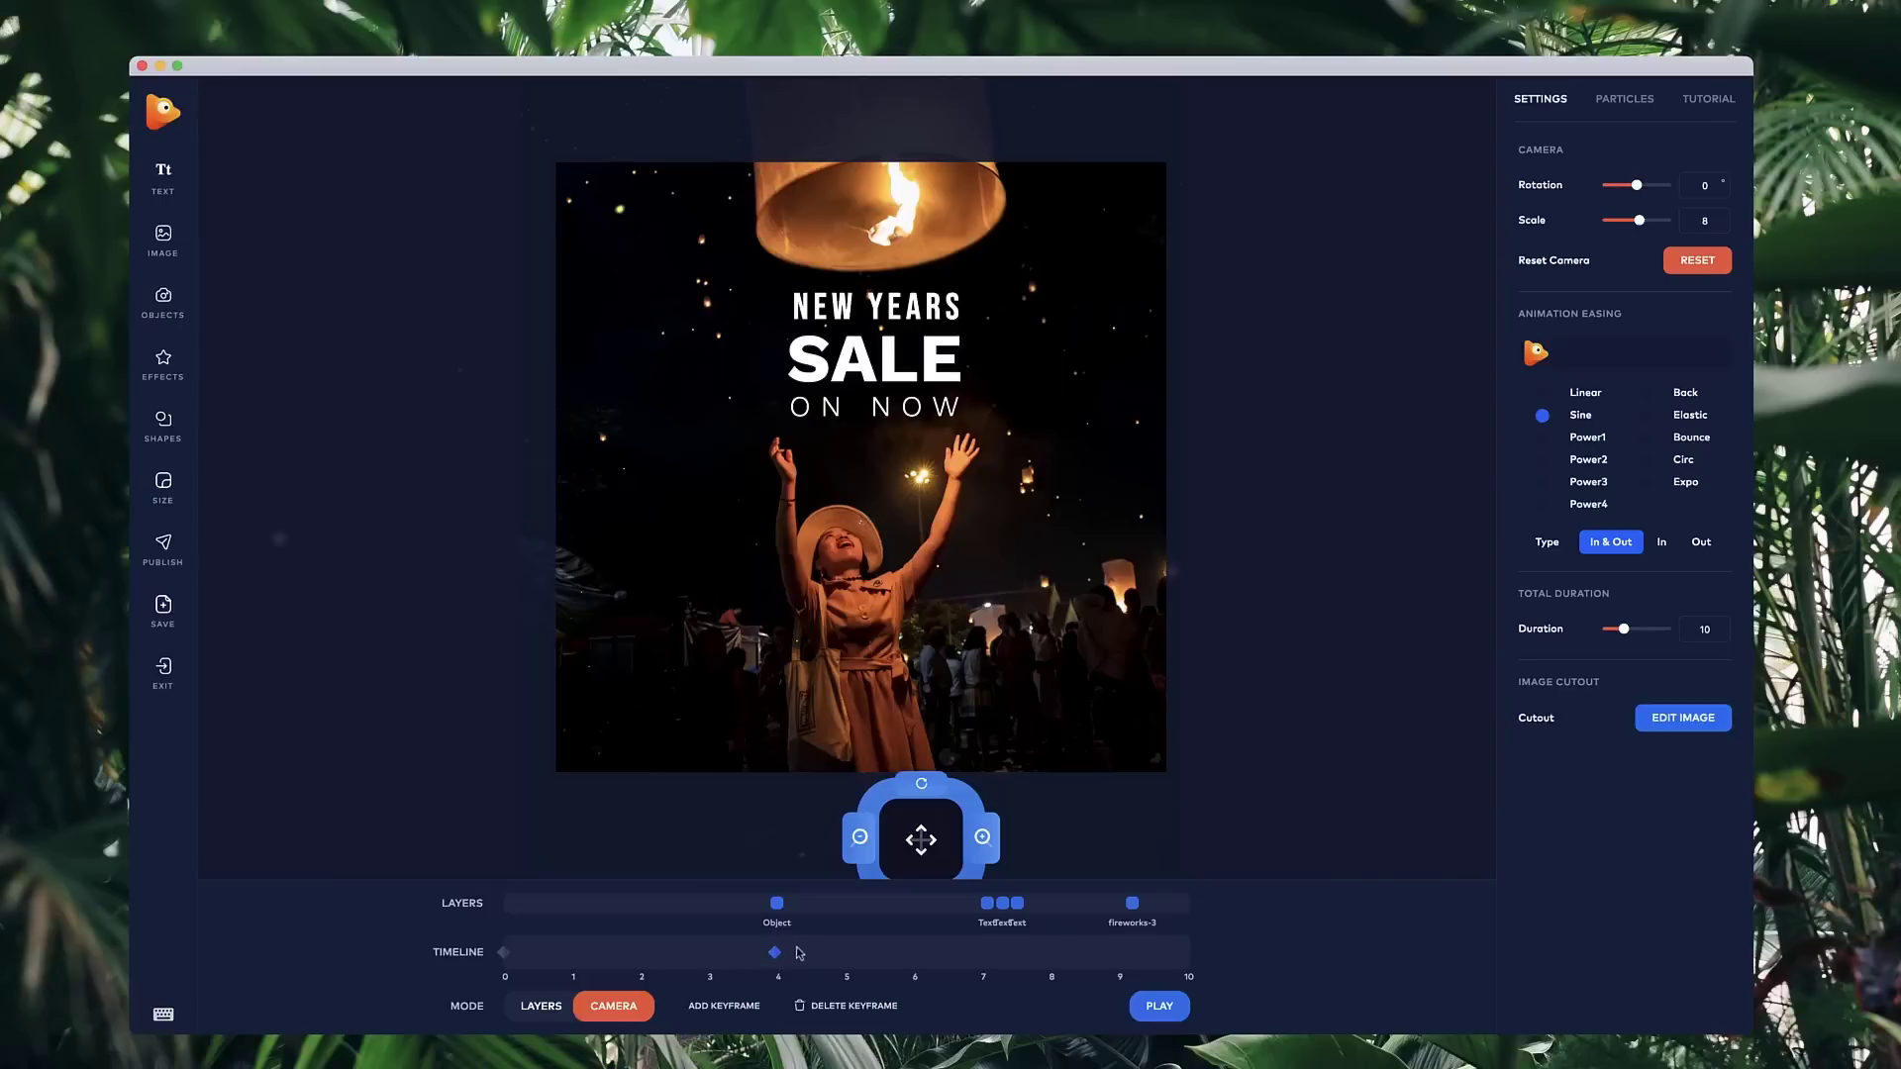
# - Compare the camera views at 0 and 4 seconds and play the animation, stopping it at the end
pyautogui.click(507, 952)
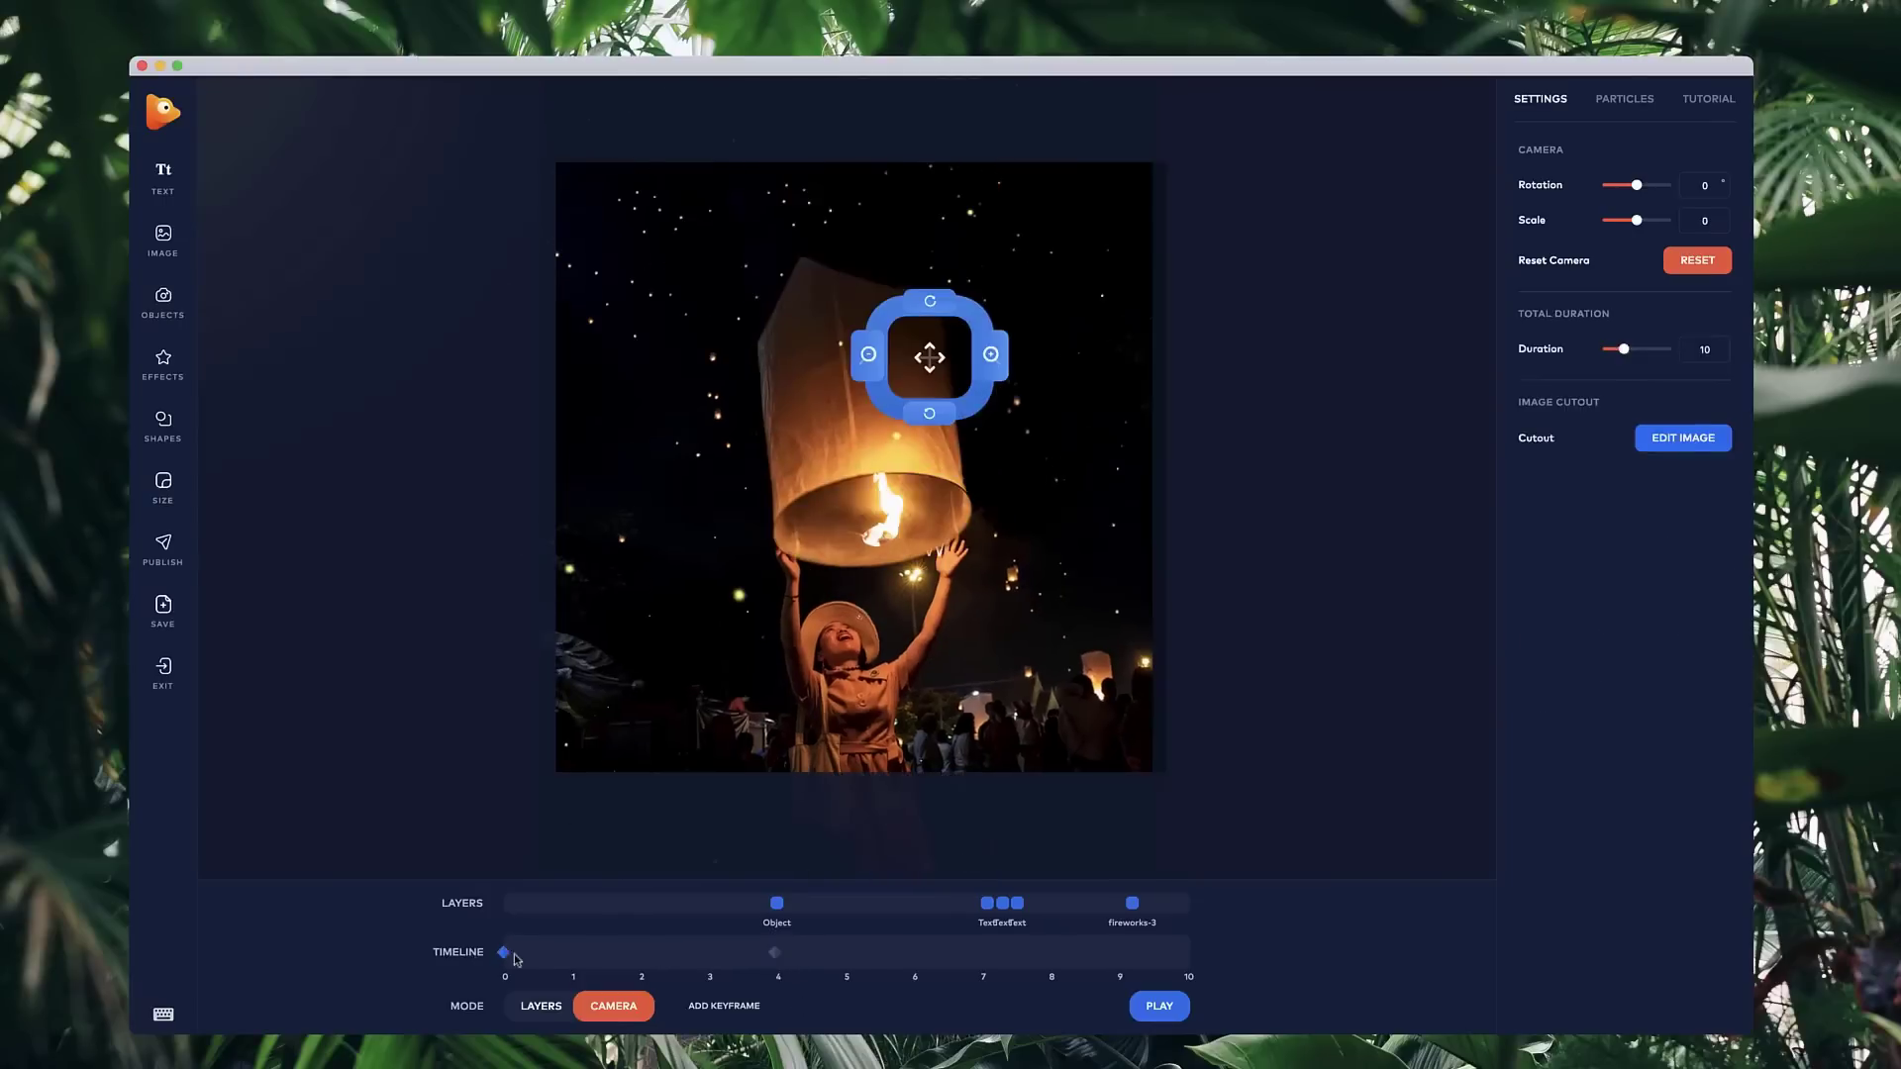
pyautogui.click(773, 953)
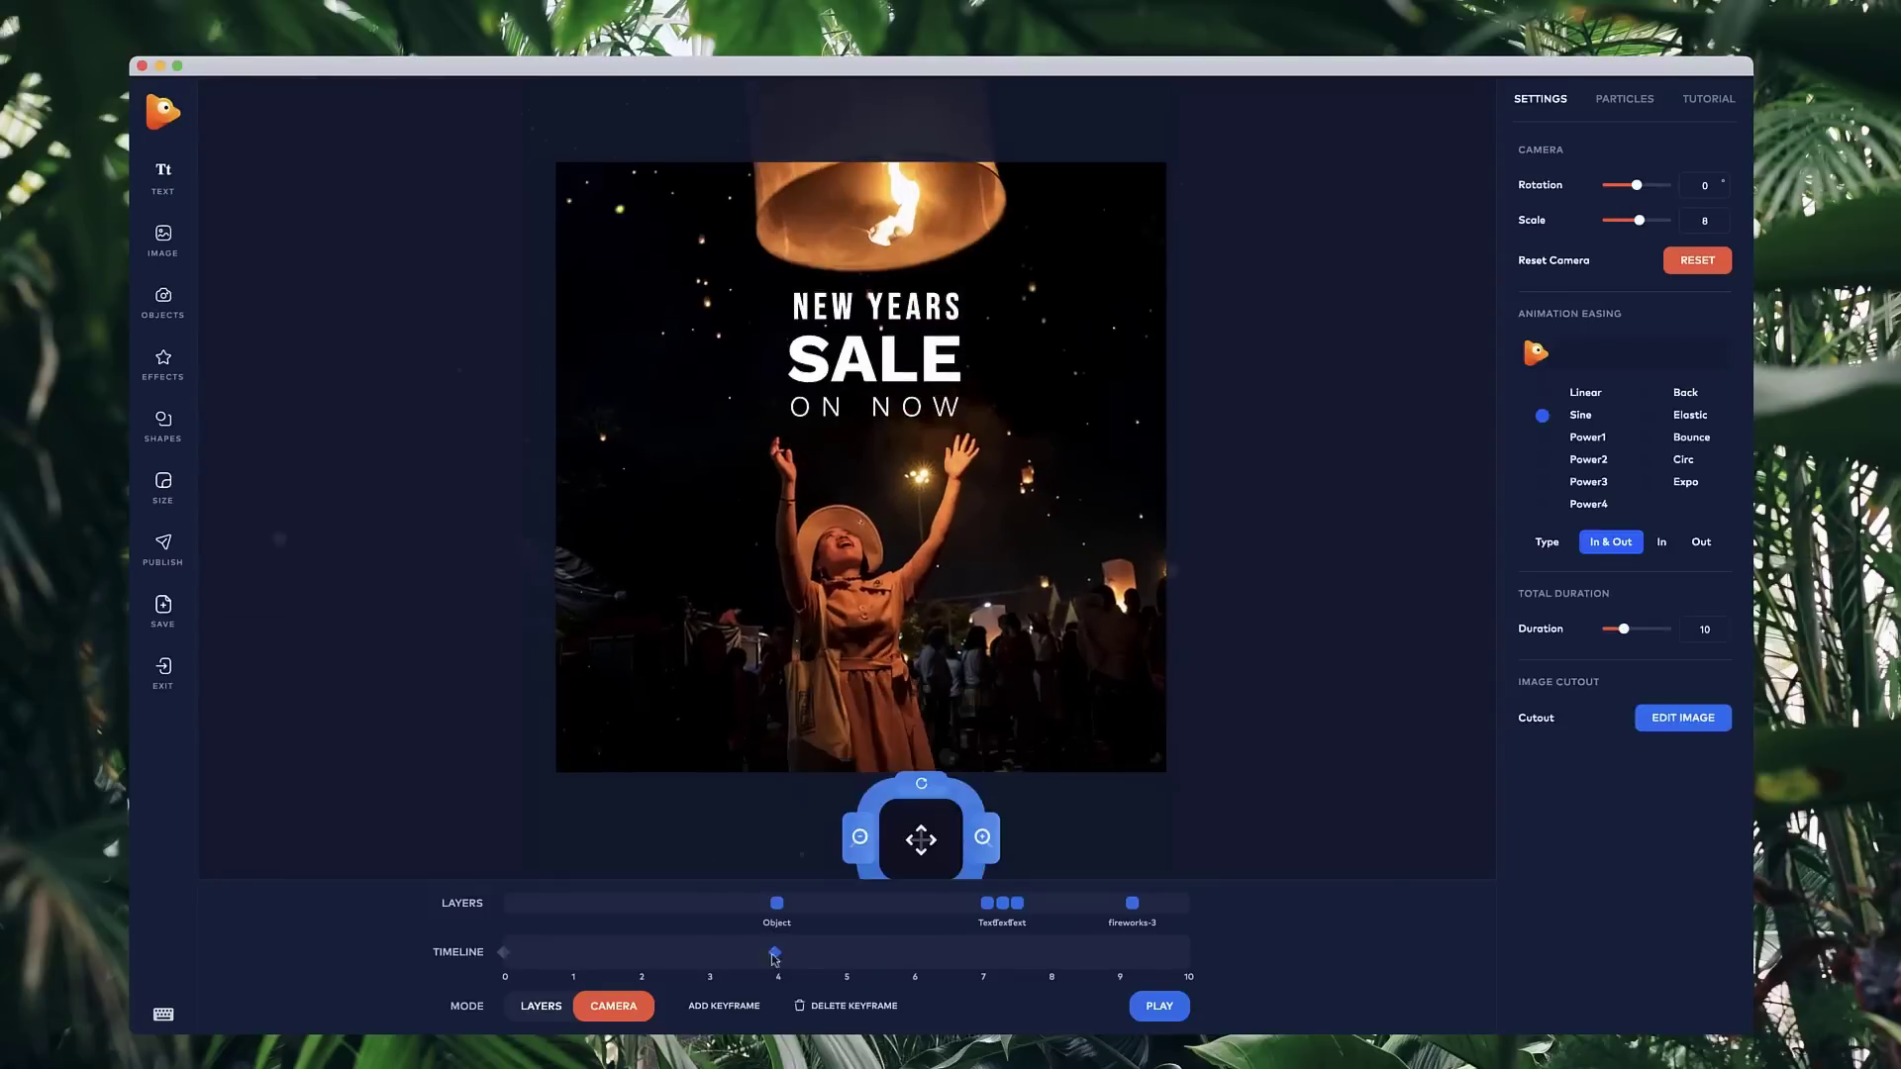
pyautogui.click(1168, 1008)
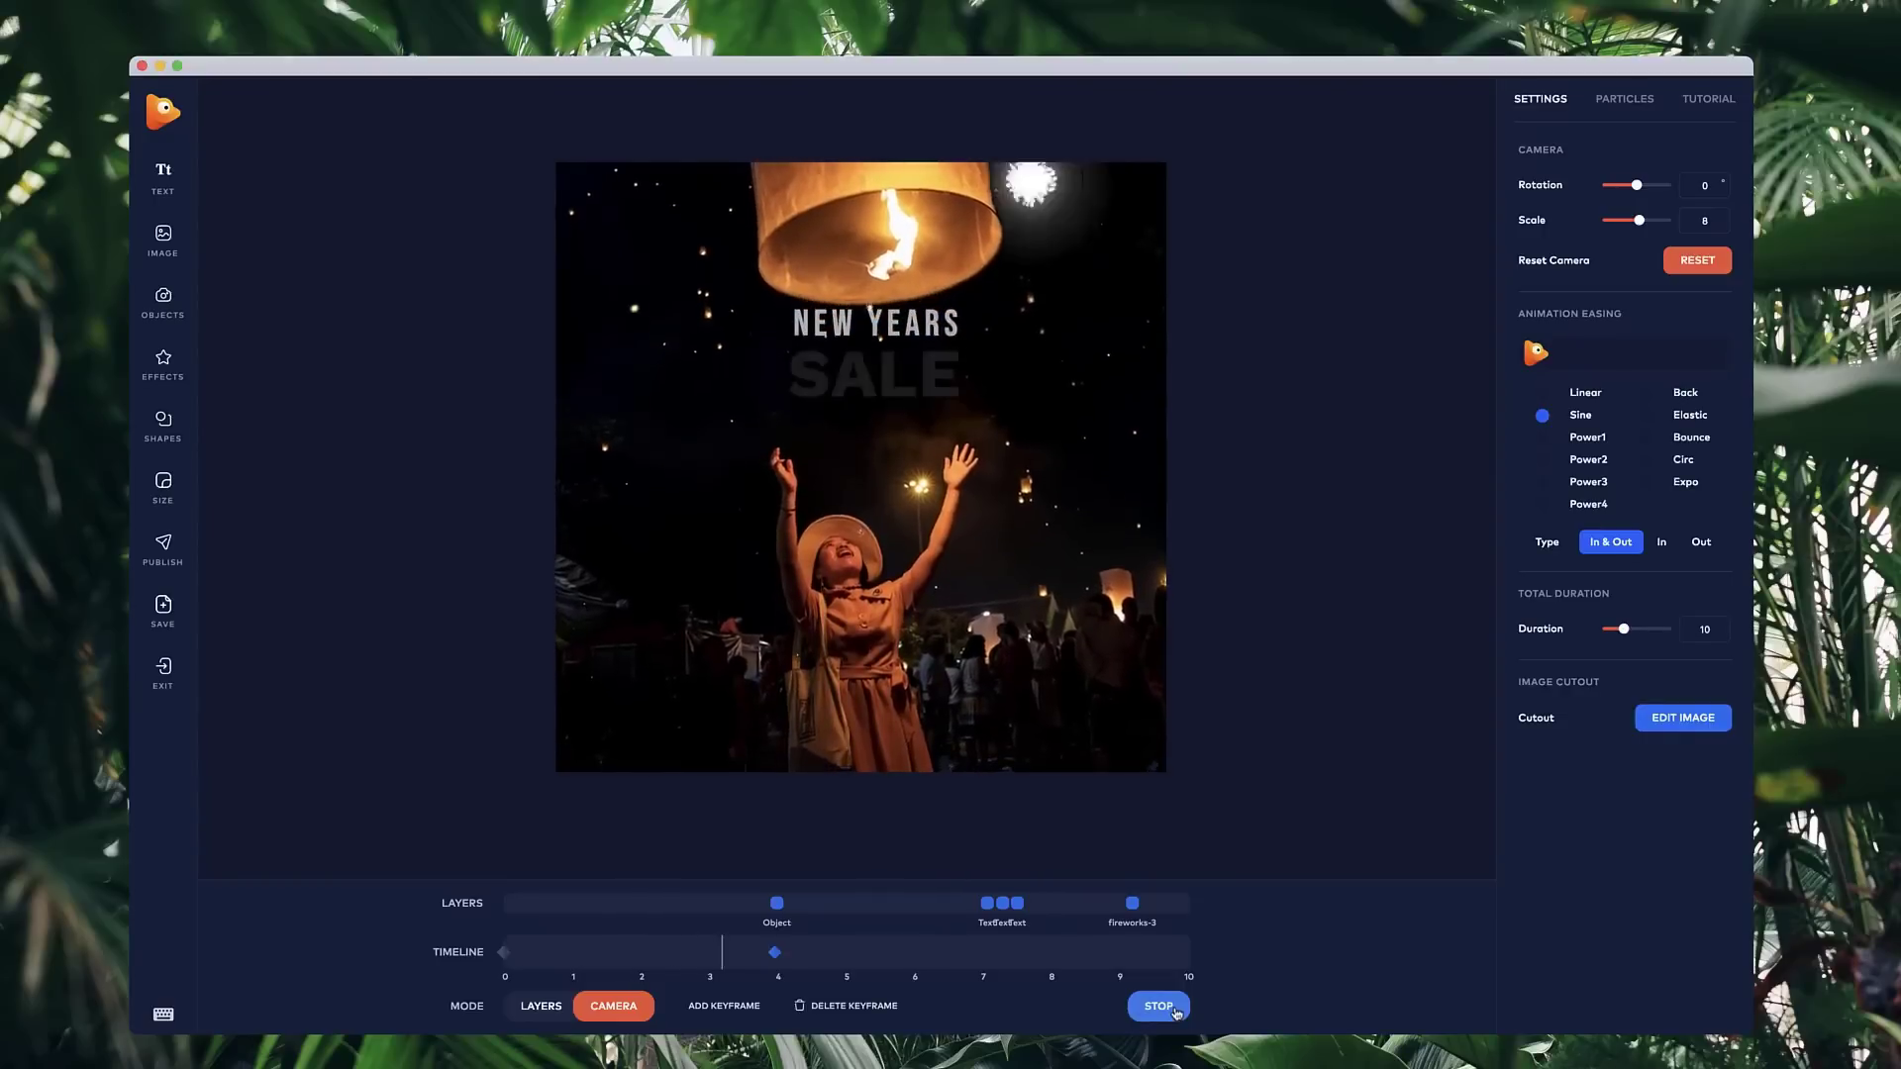
pyautogui.click(1159, 1007)
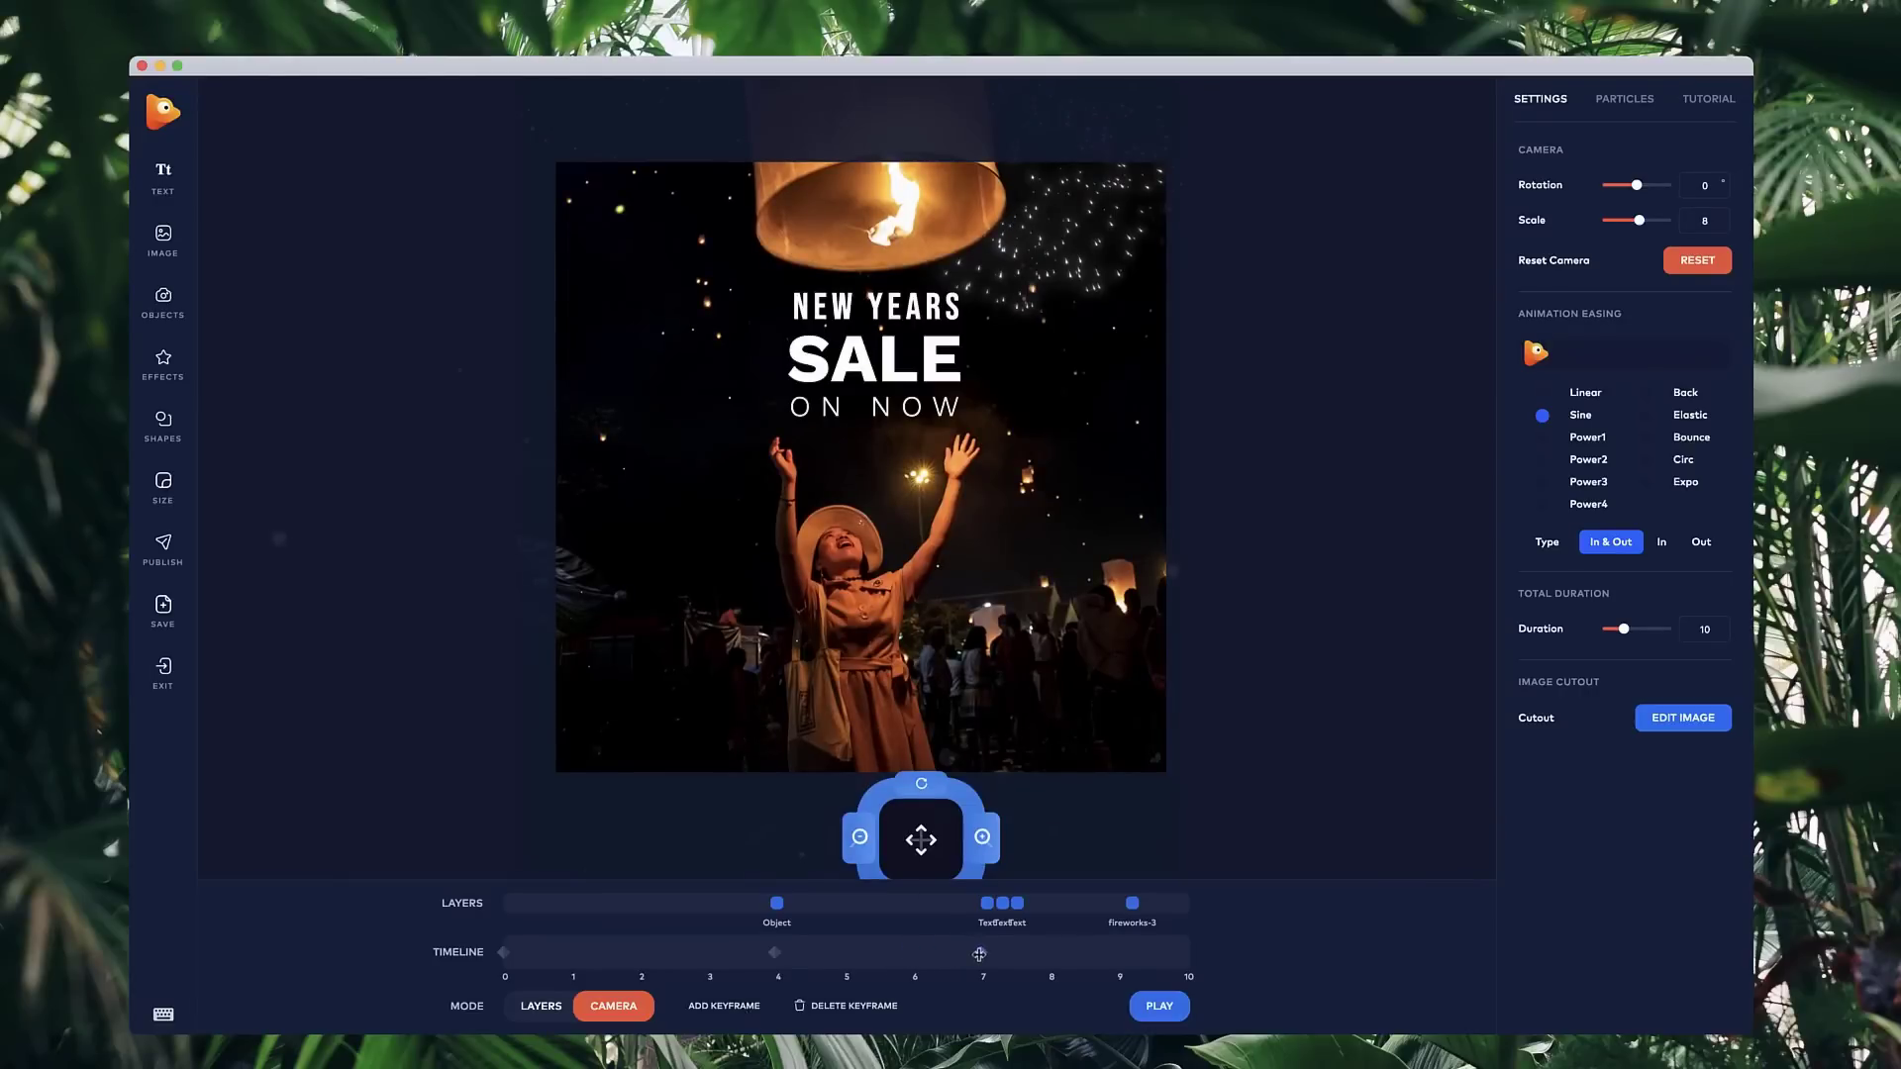
# - With a camera keyframe at 7 seconds, shift the view back to the full lantern, at scale about 4 and rotation -2
pyautogui.click(779, 956)
pyautogui.moveTo(931, 848); pyautogui.dragTo(907, 374)
pyautogui.click(857, 376)
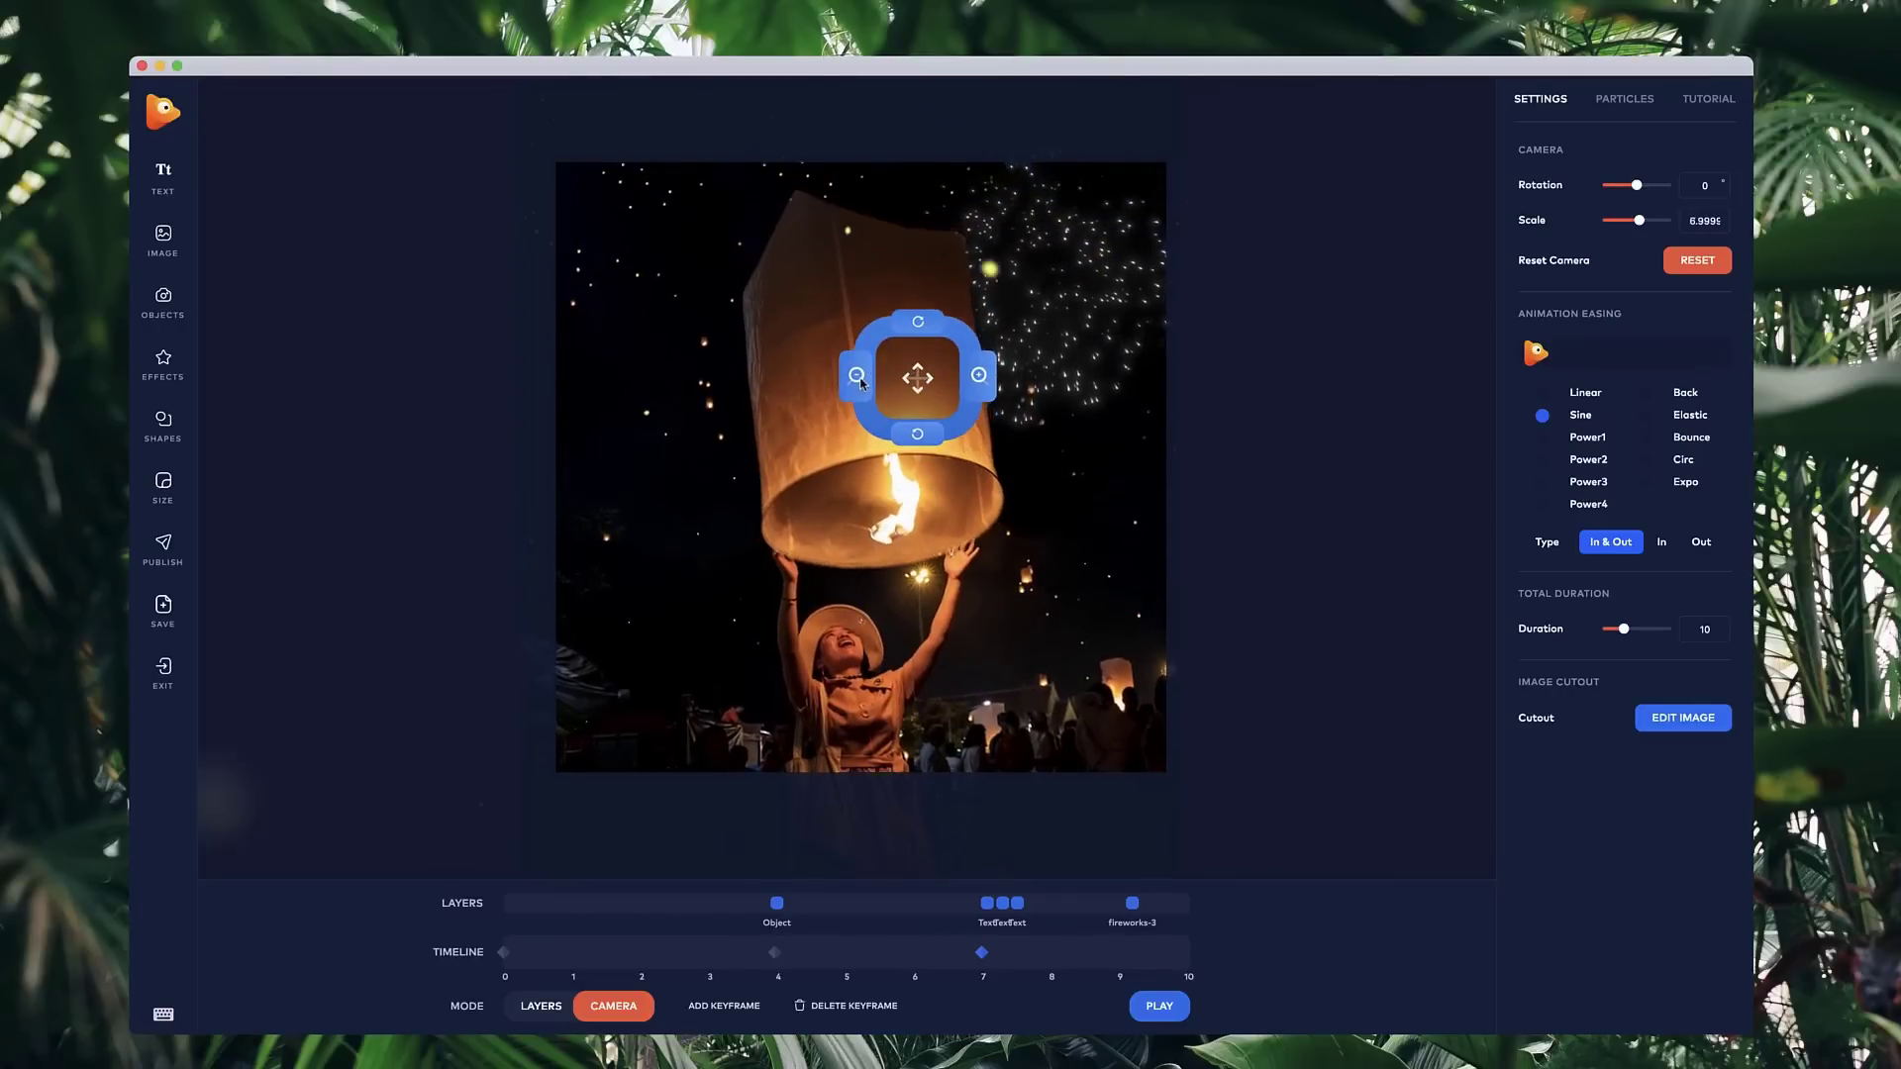
pyautogui.click(920, 436)
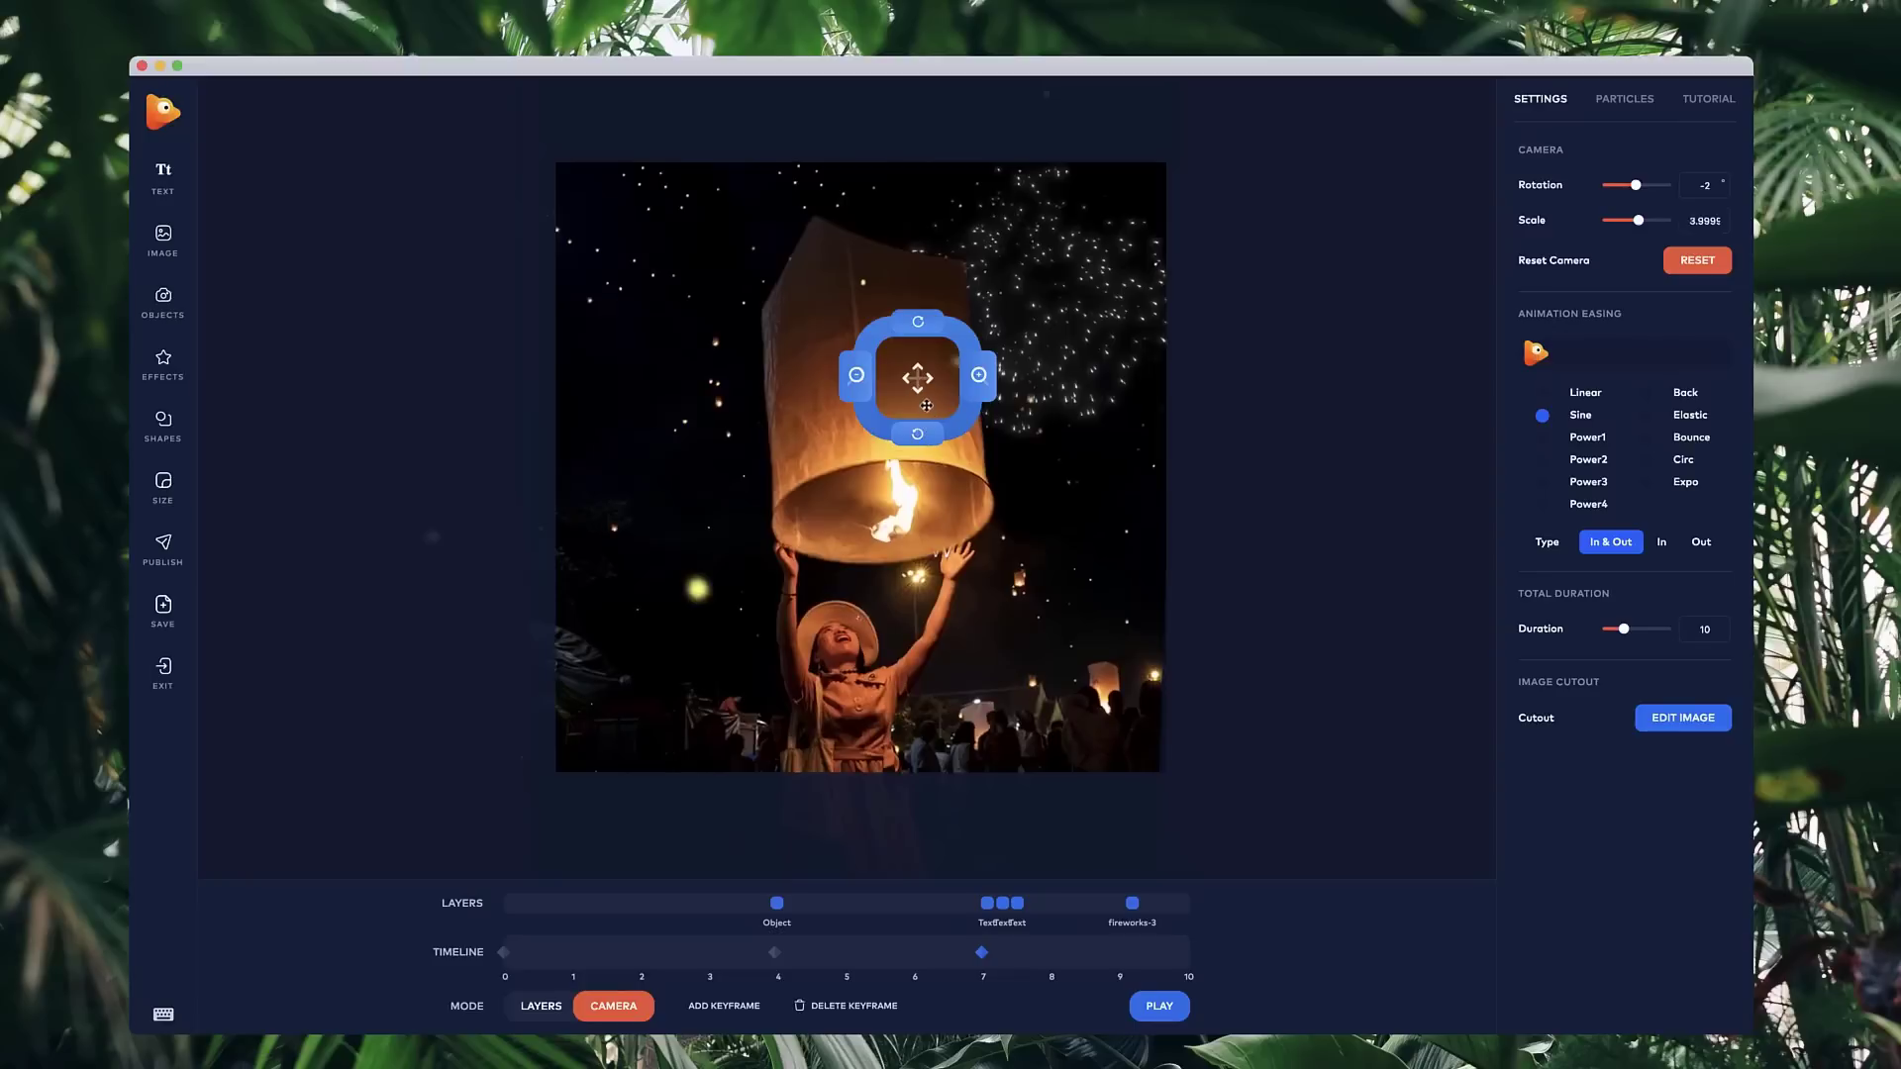
pyautogui.moveTo(926, 405); pyautogui.dragTo(914, 430)
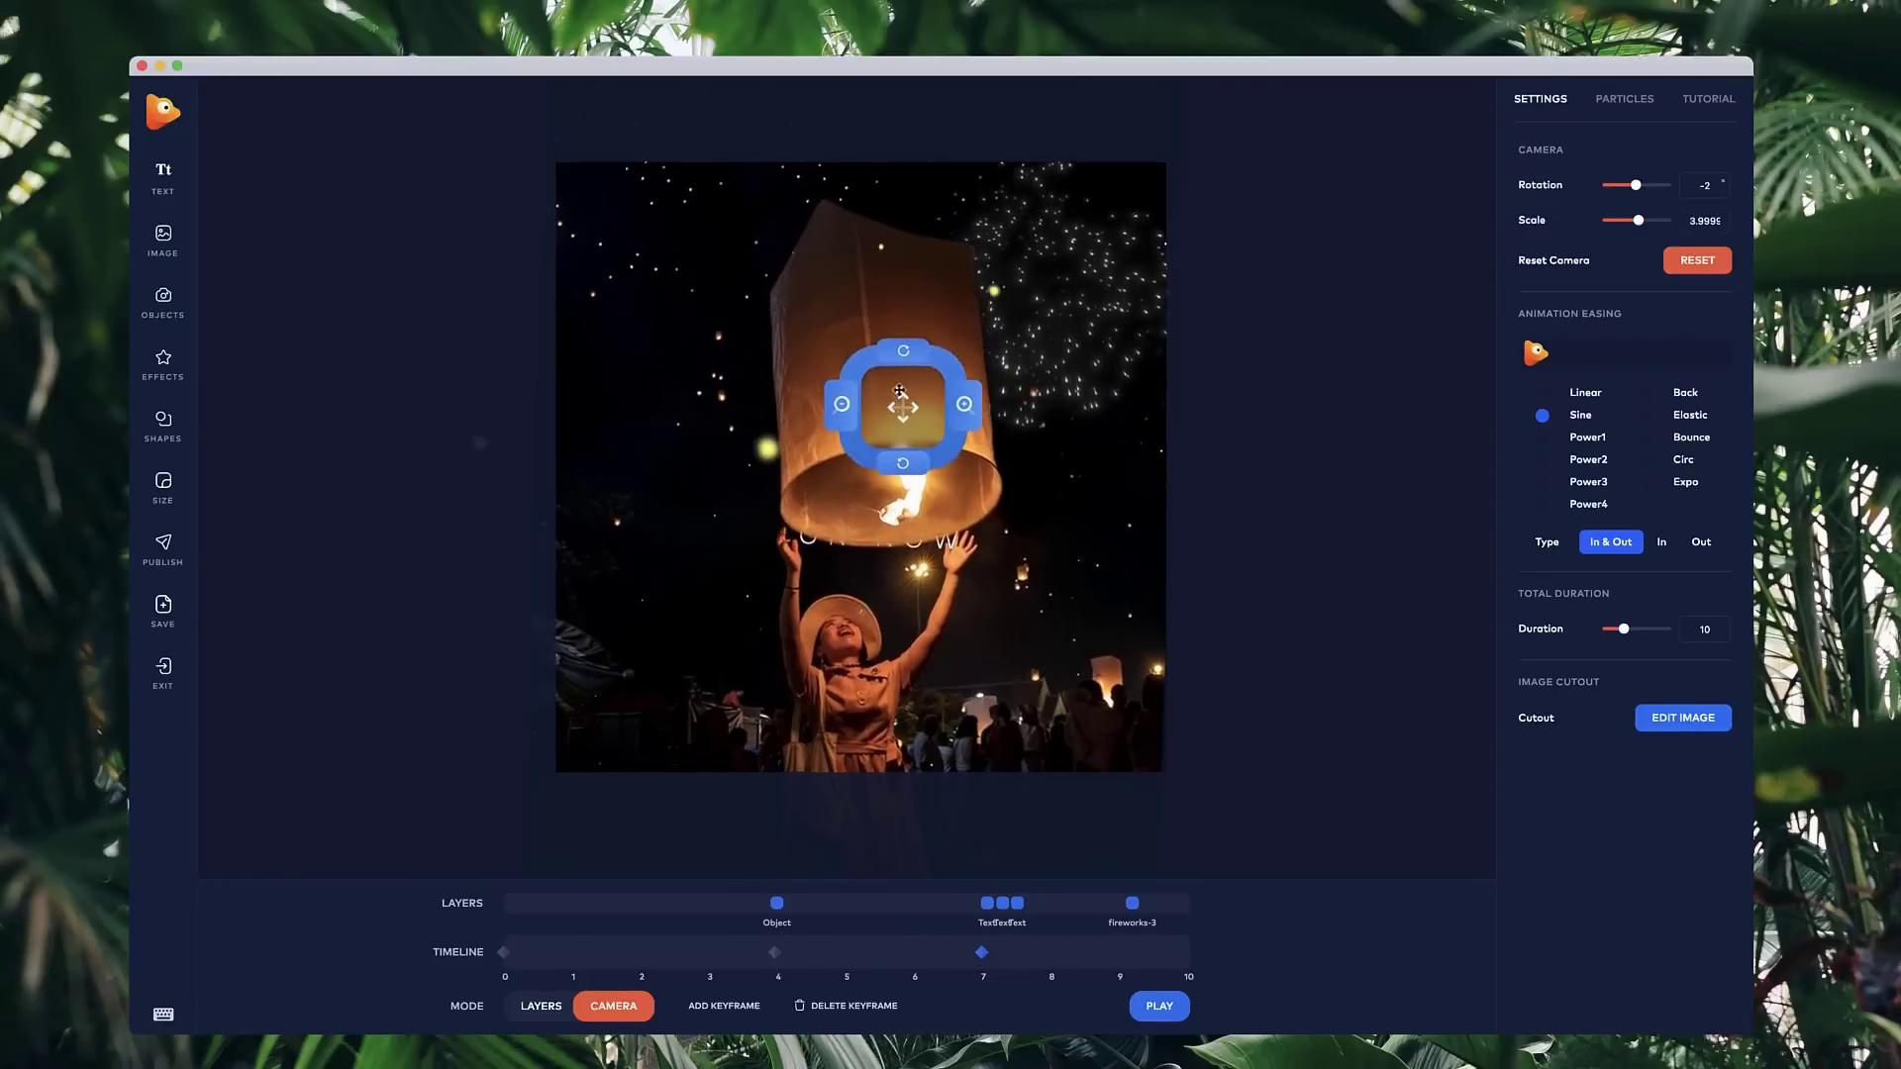
pyautogui.moveTo(899, 392); pyautogui.dragTo(907, 341)
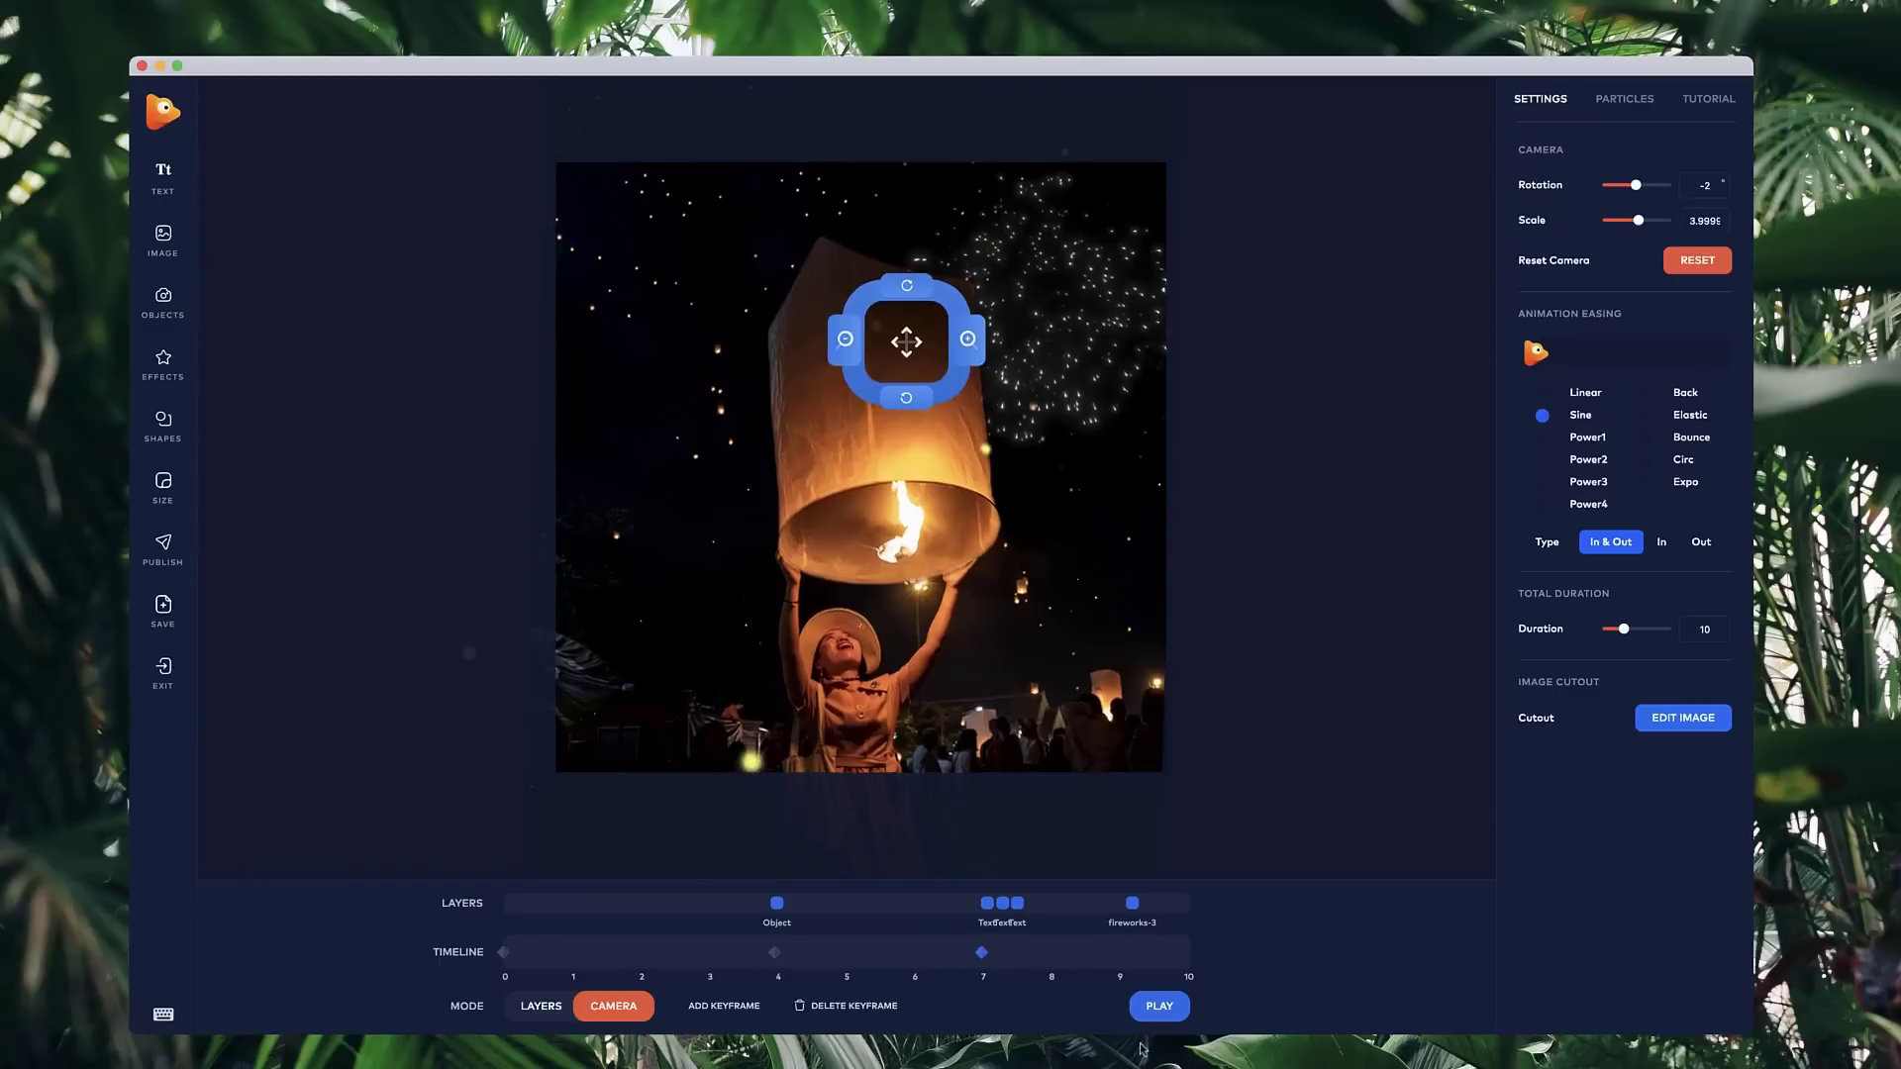
# - Play and stop the animation, and move the 7-second camera keyframe to about 8 seconds
pyautogui.click(1167, 1018)
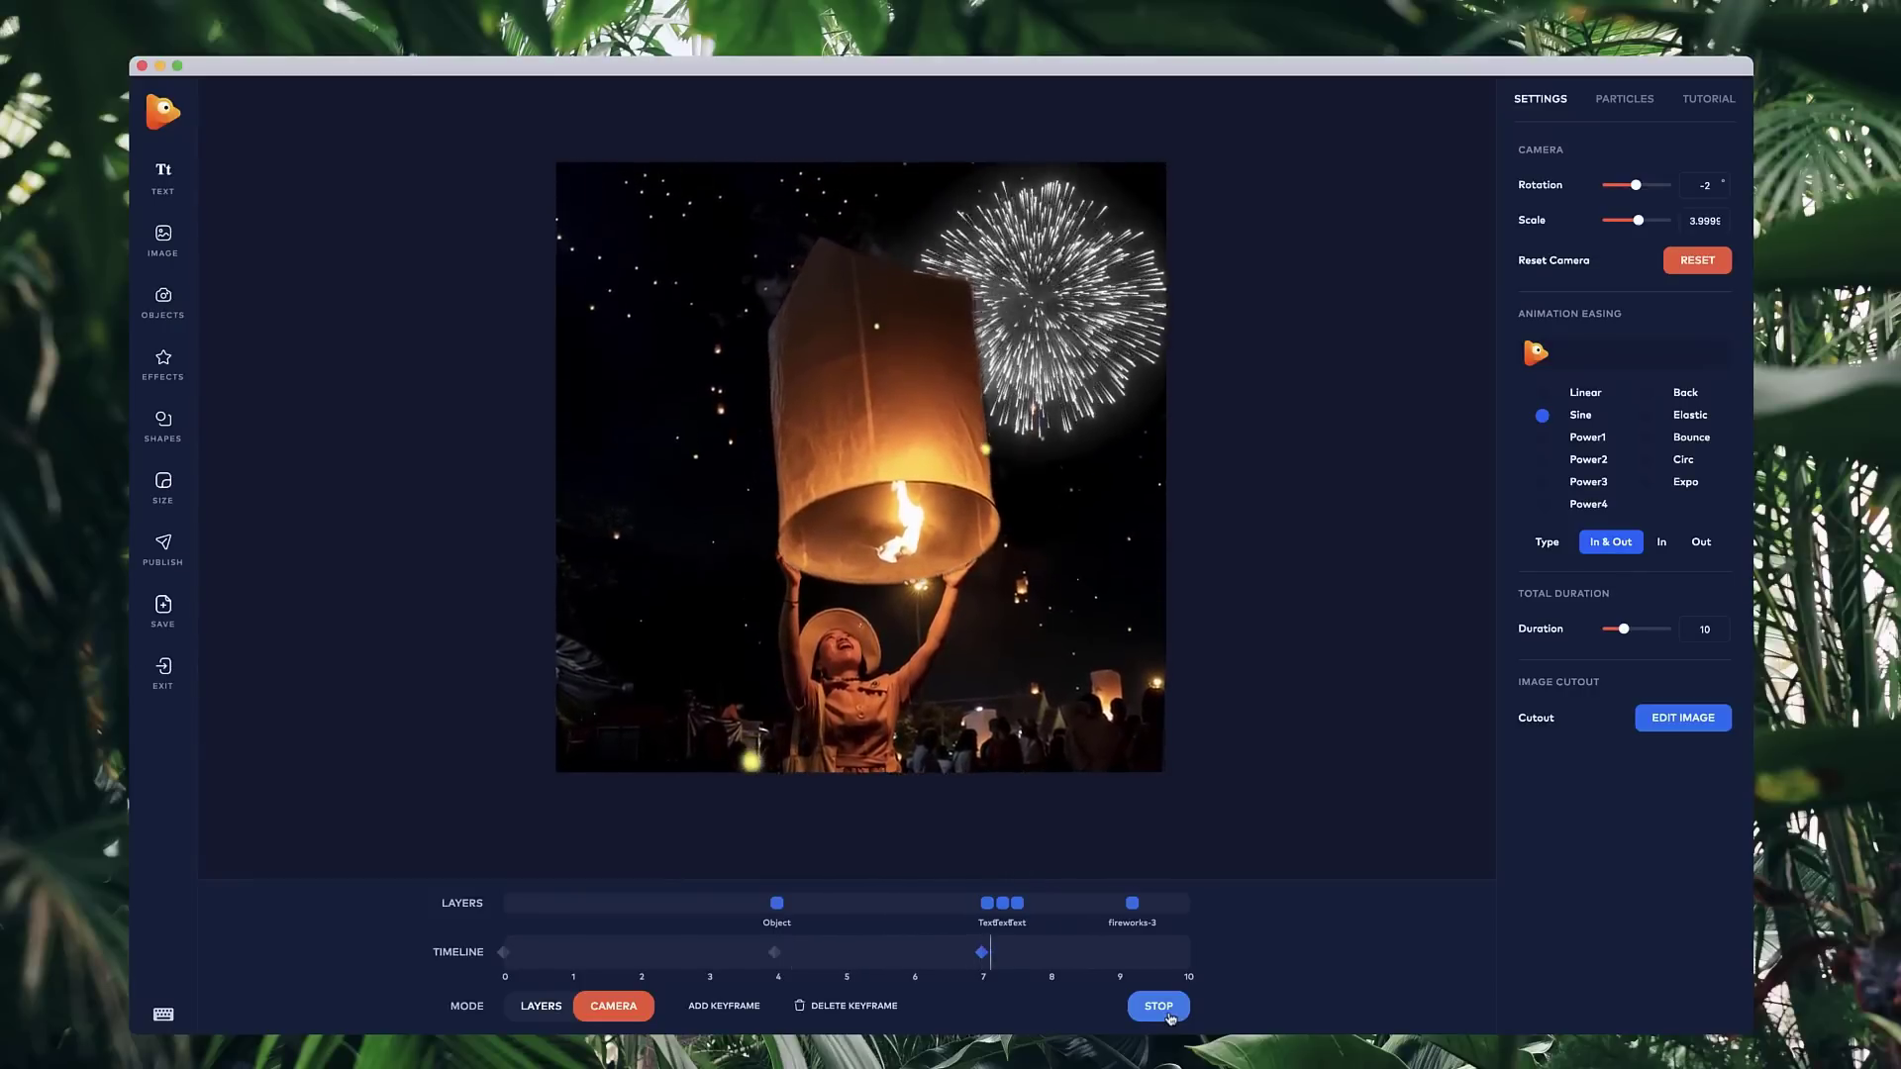
pyautogui.click(1160, 1007)
pyautogui.moveTo(980, 955); pyautogui.dragTo(1045, 962)
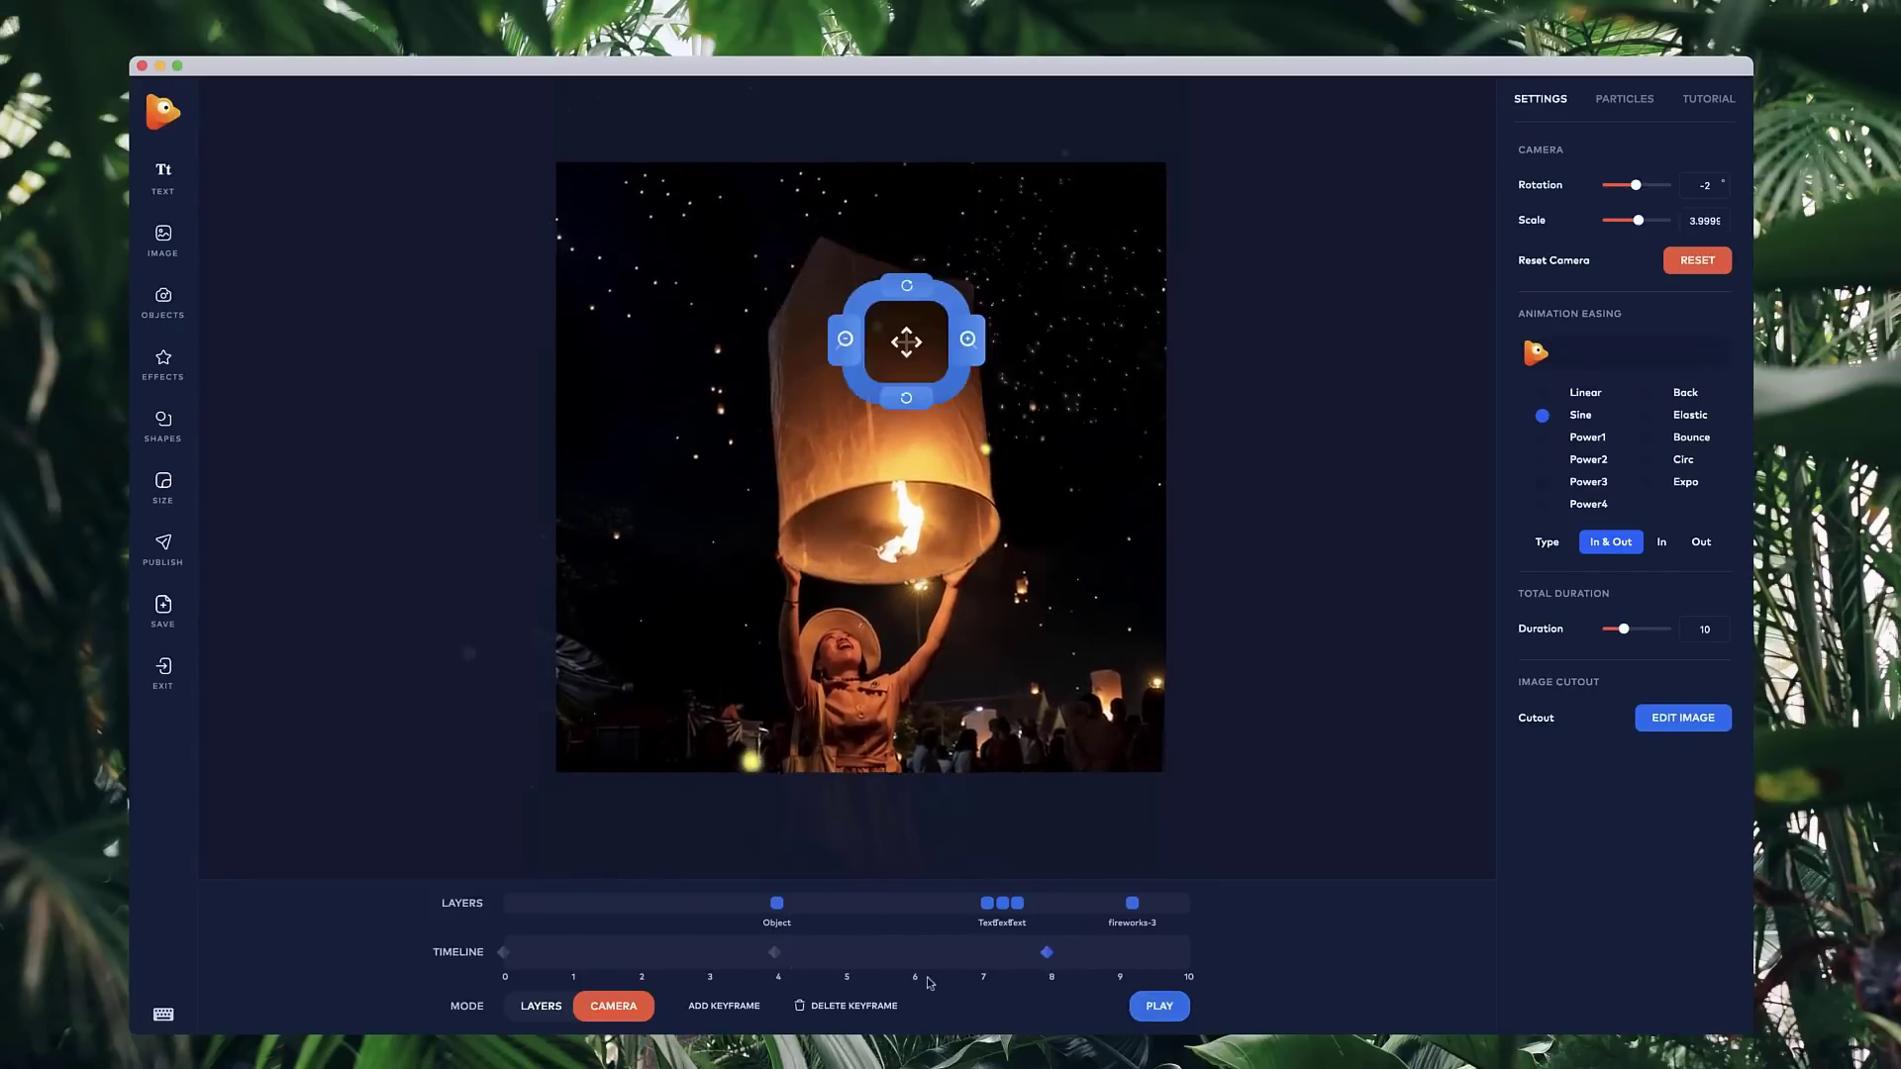
# - Examine the camera views at the 0, 4 and 8 second keyframes in turn
pyautogui.click(503, 953)
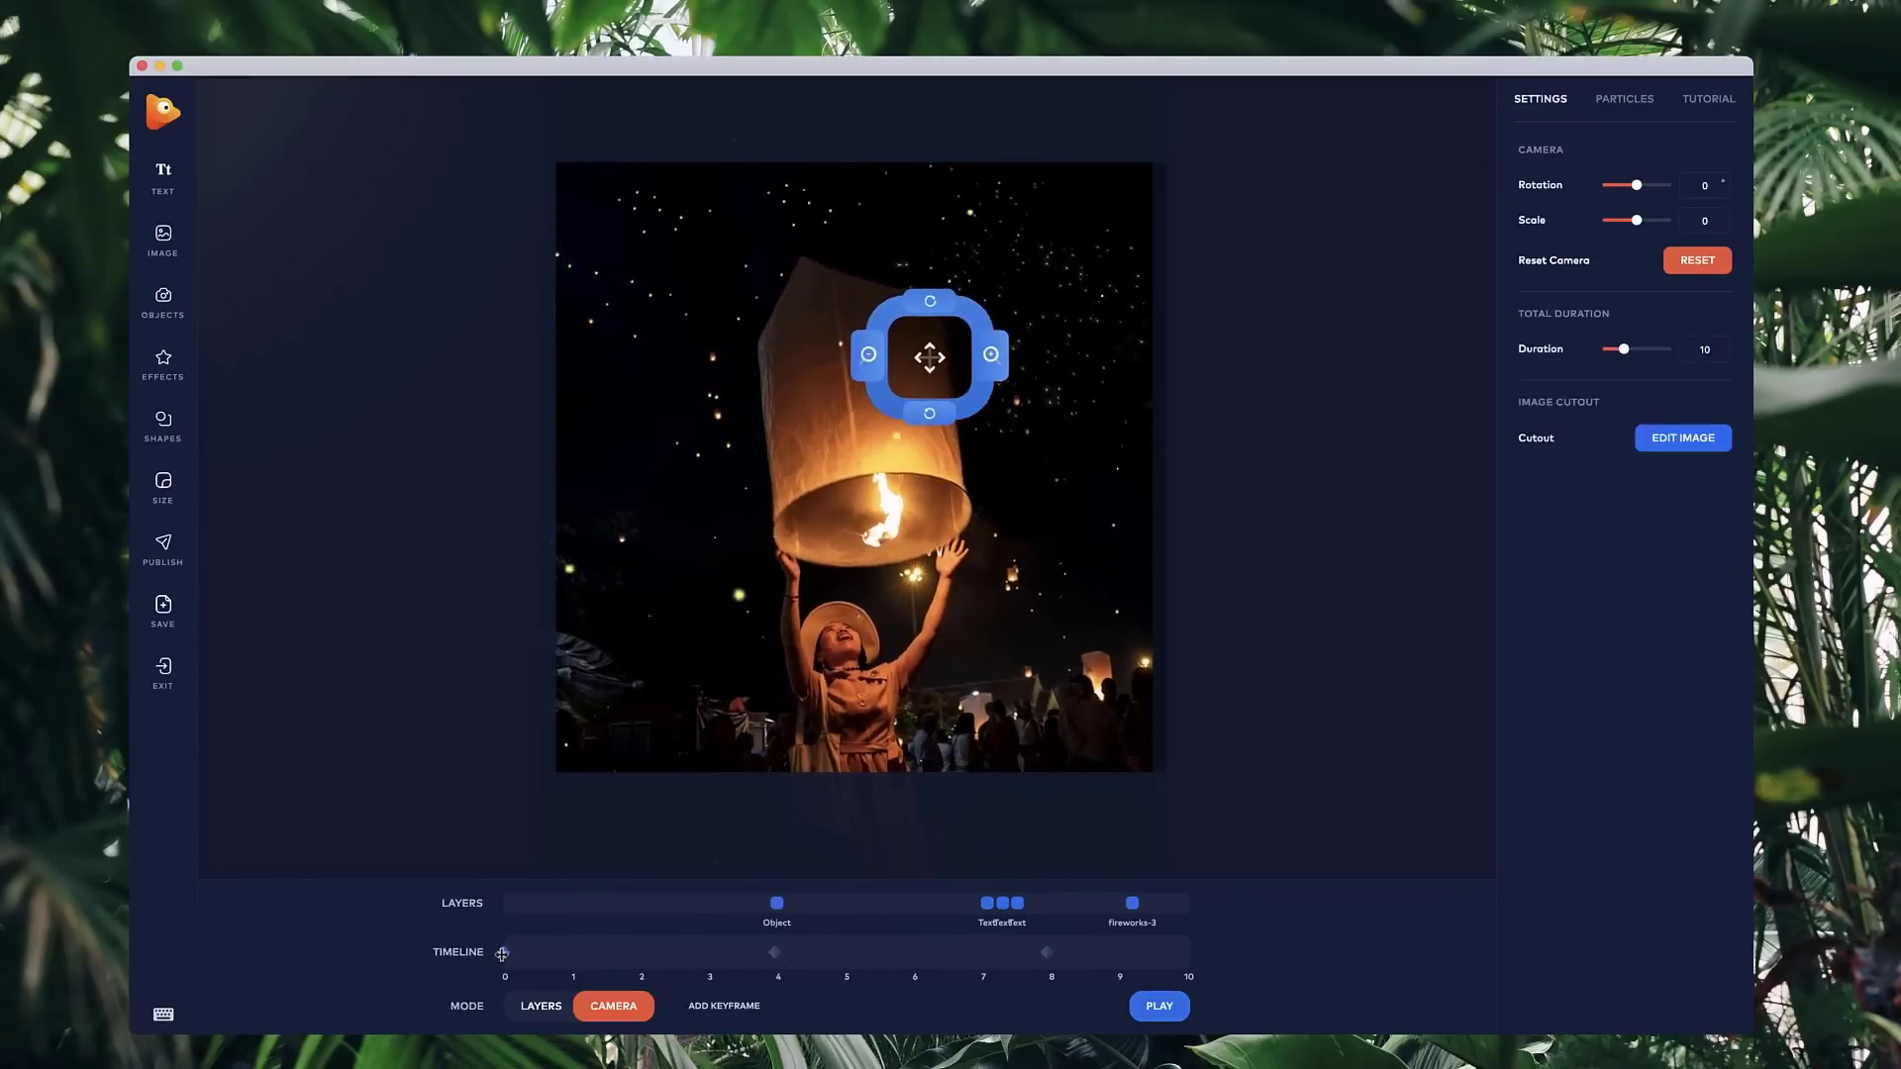
pyautogui.click(777, 952)
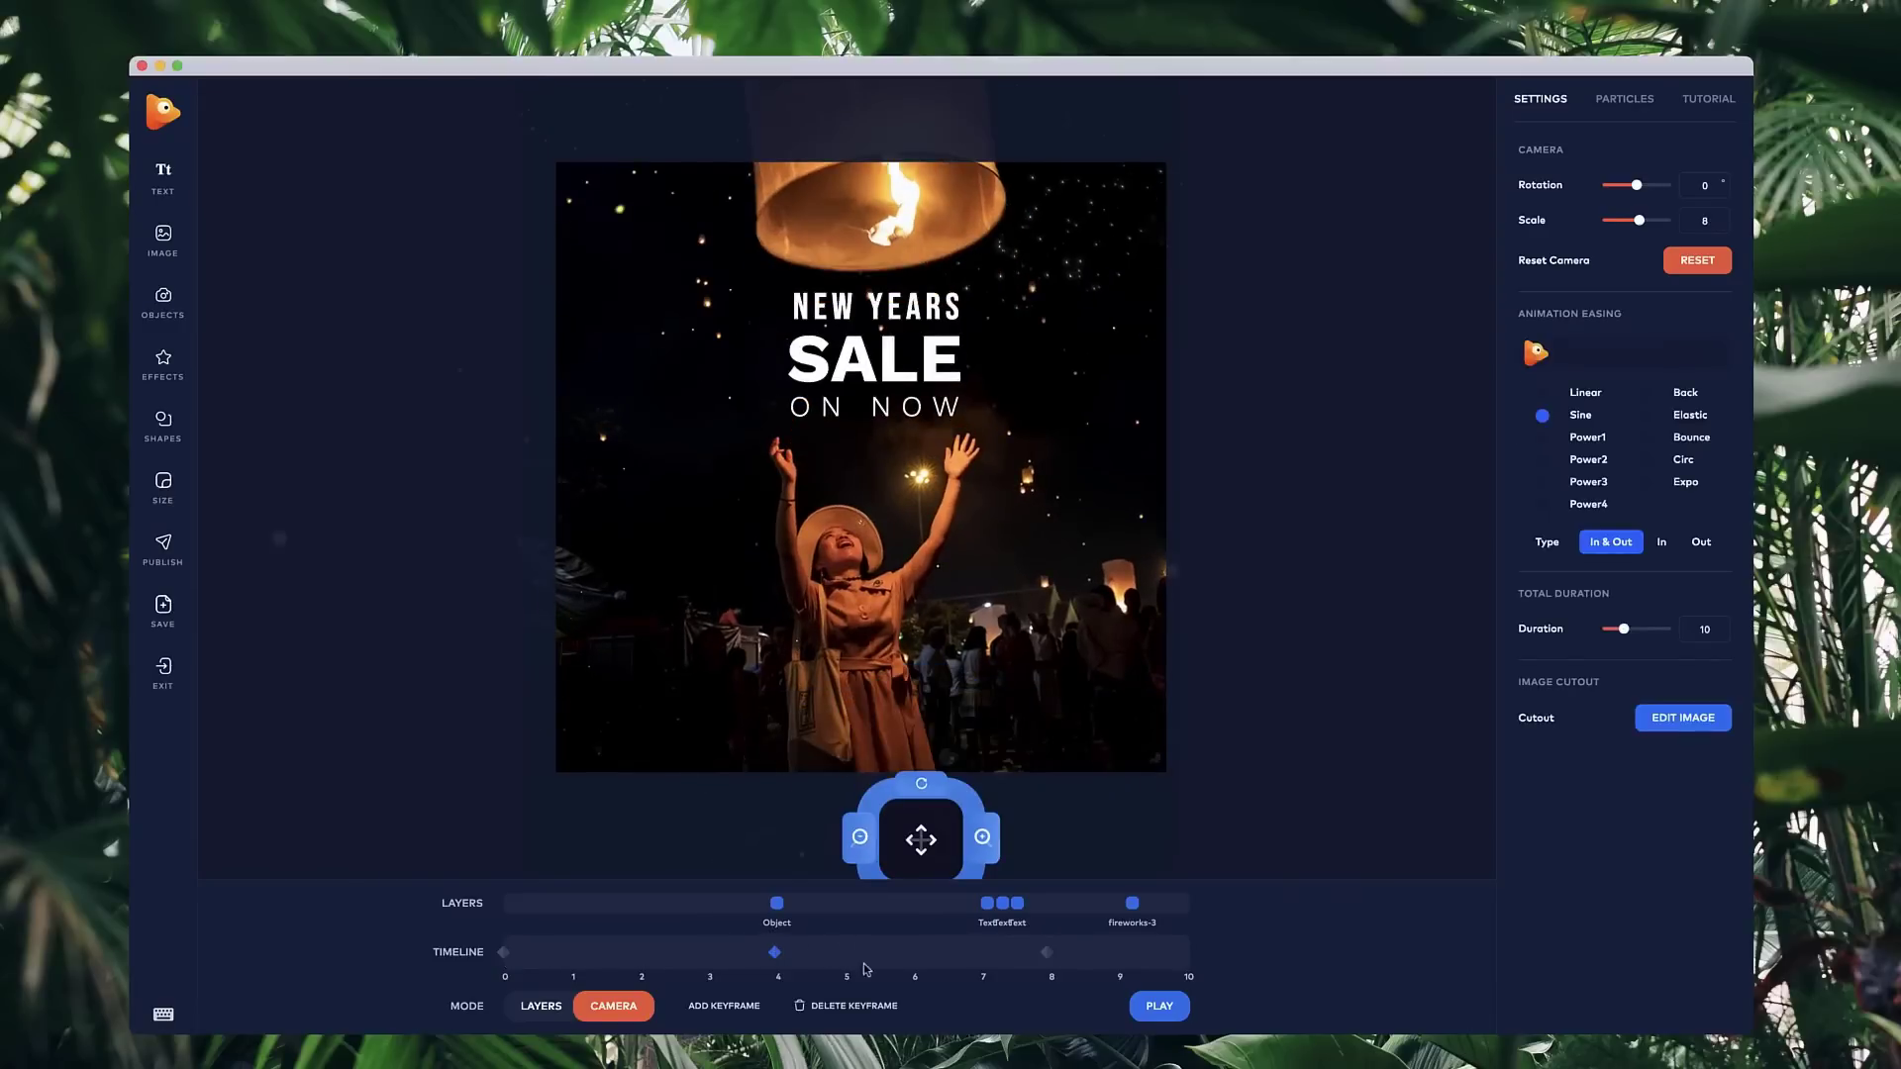
pyautogui.click(1047, 953)
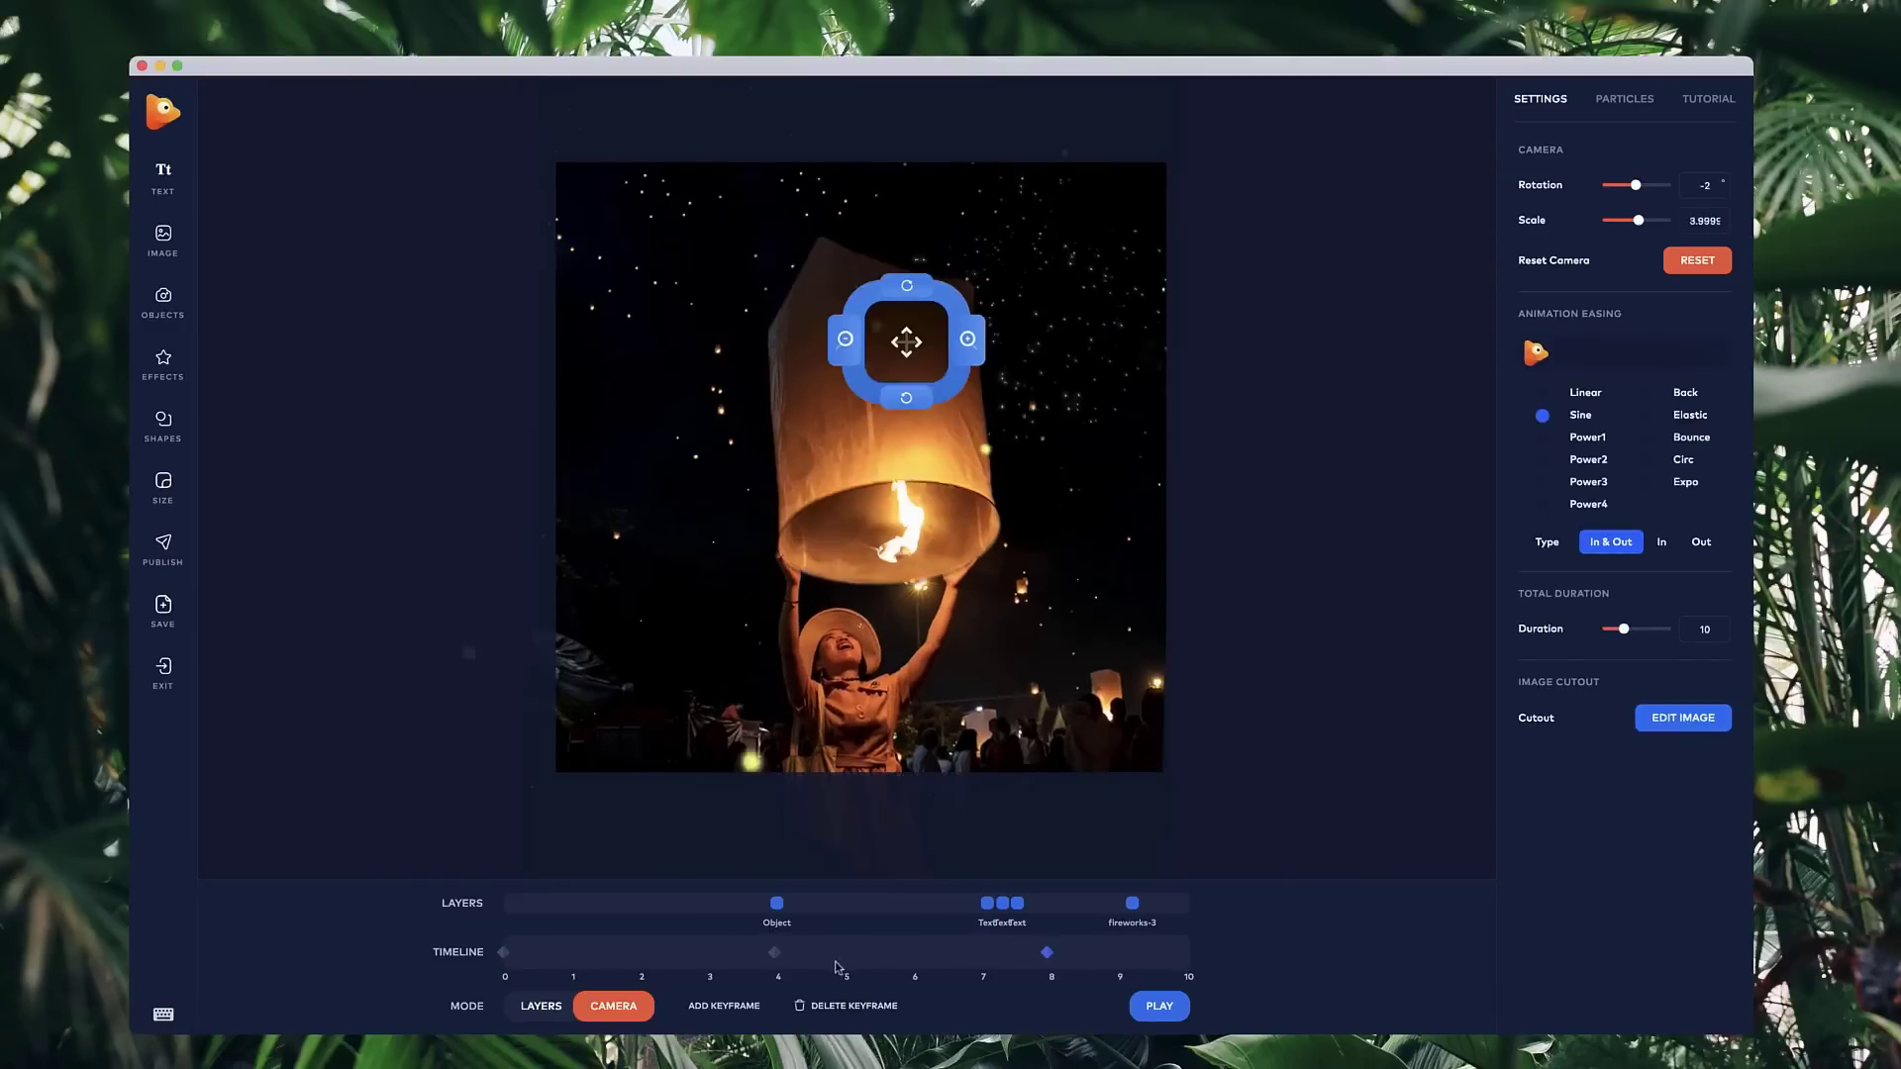
pyautogui.click(777, 955)
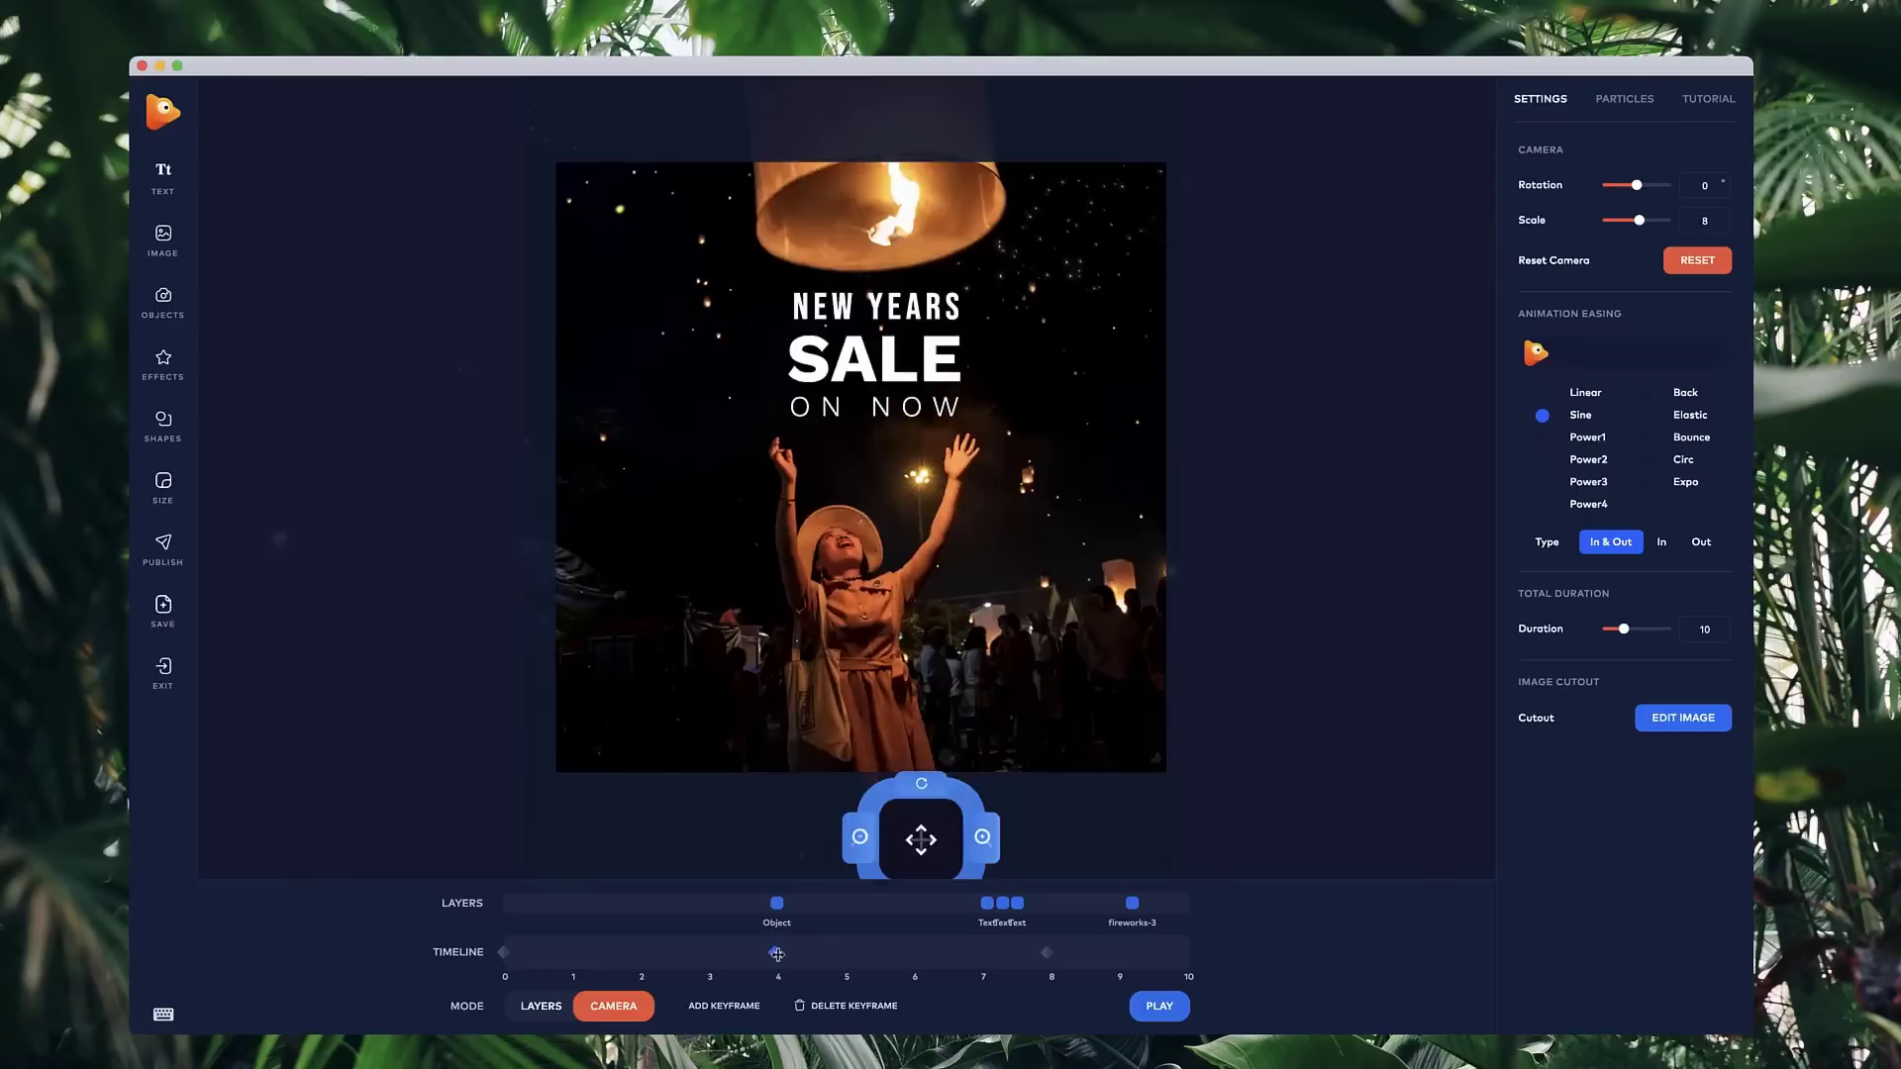
# - Add a camera keyframe at 5 seconds that holds the New Years Sale view, and play the animation
pyautogui.click(845, 955)
pyautogui.click(774, 953)
pyautogui.click(846, 953)
pyautogui.click(1045, 952)
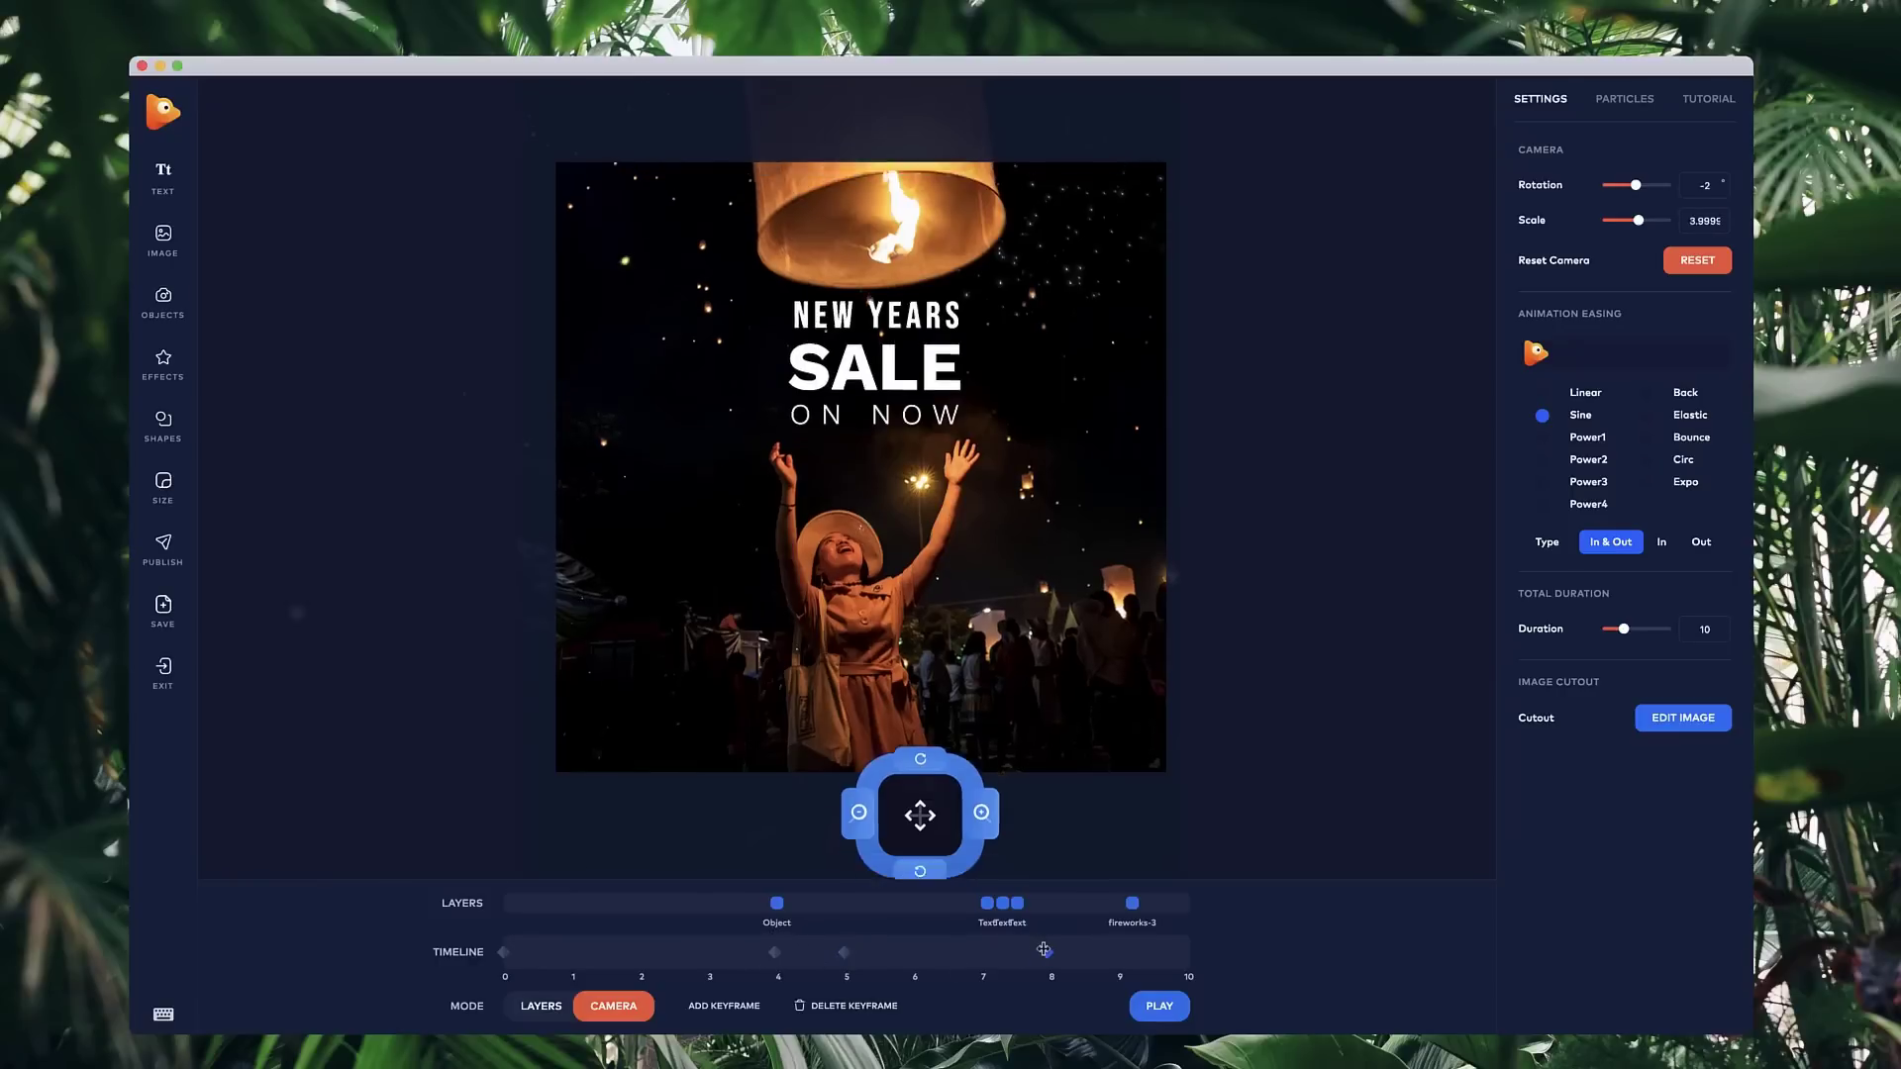
pyautogui.click(1136, 1006)
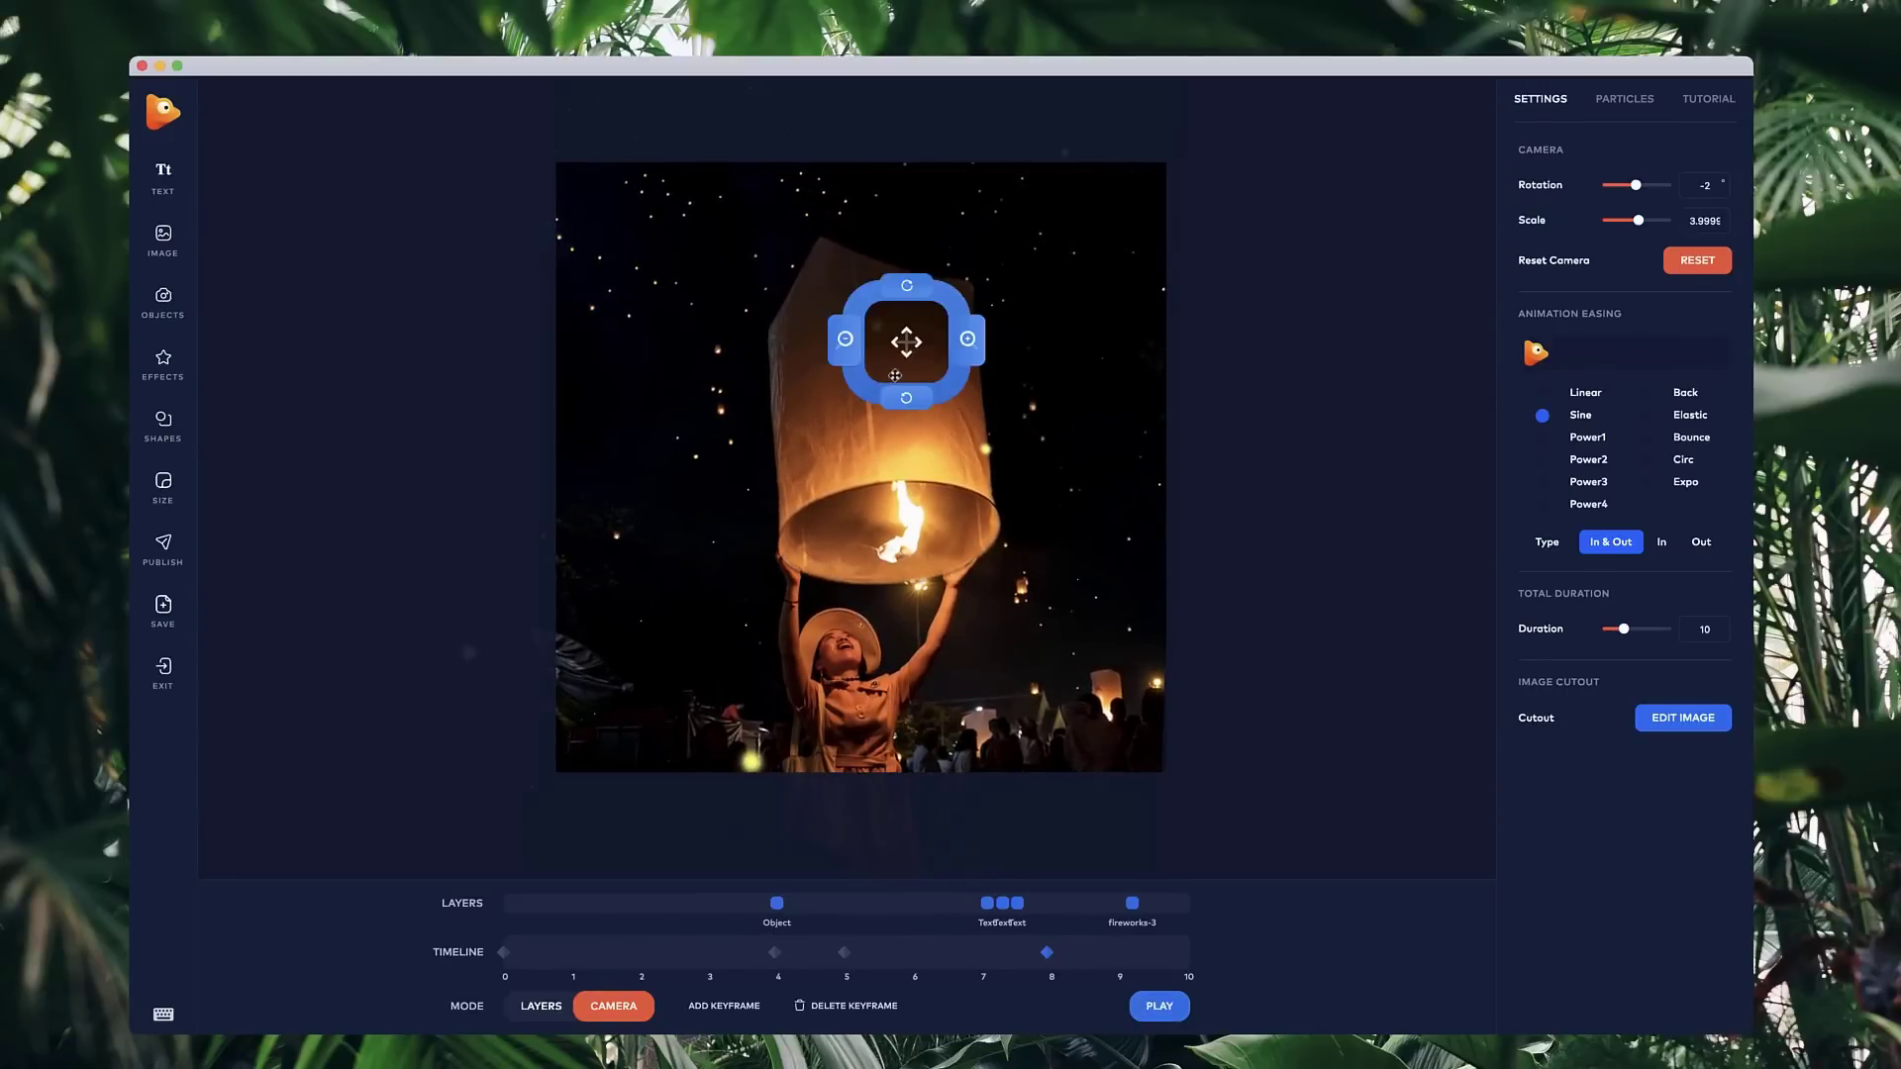
pyautogui.scroll(3, 895, 375)
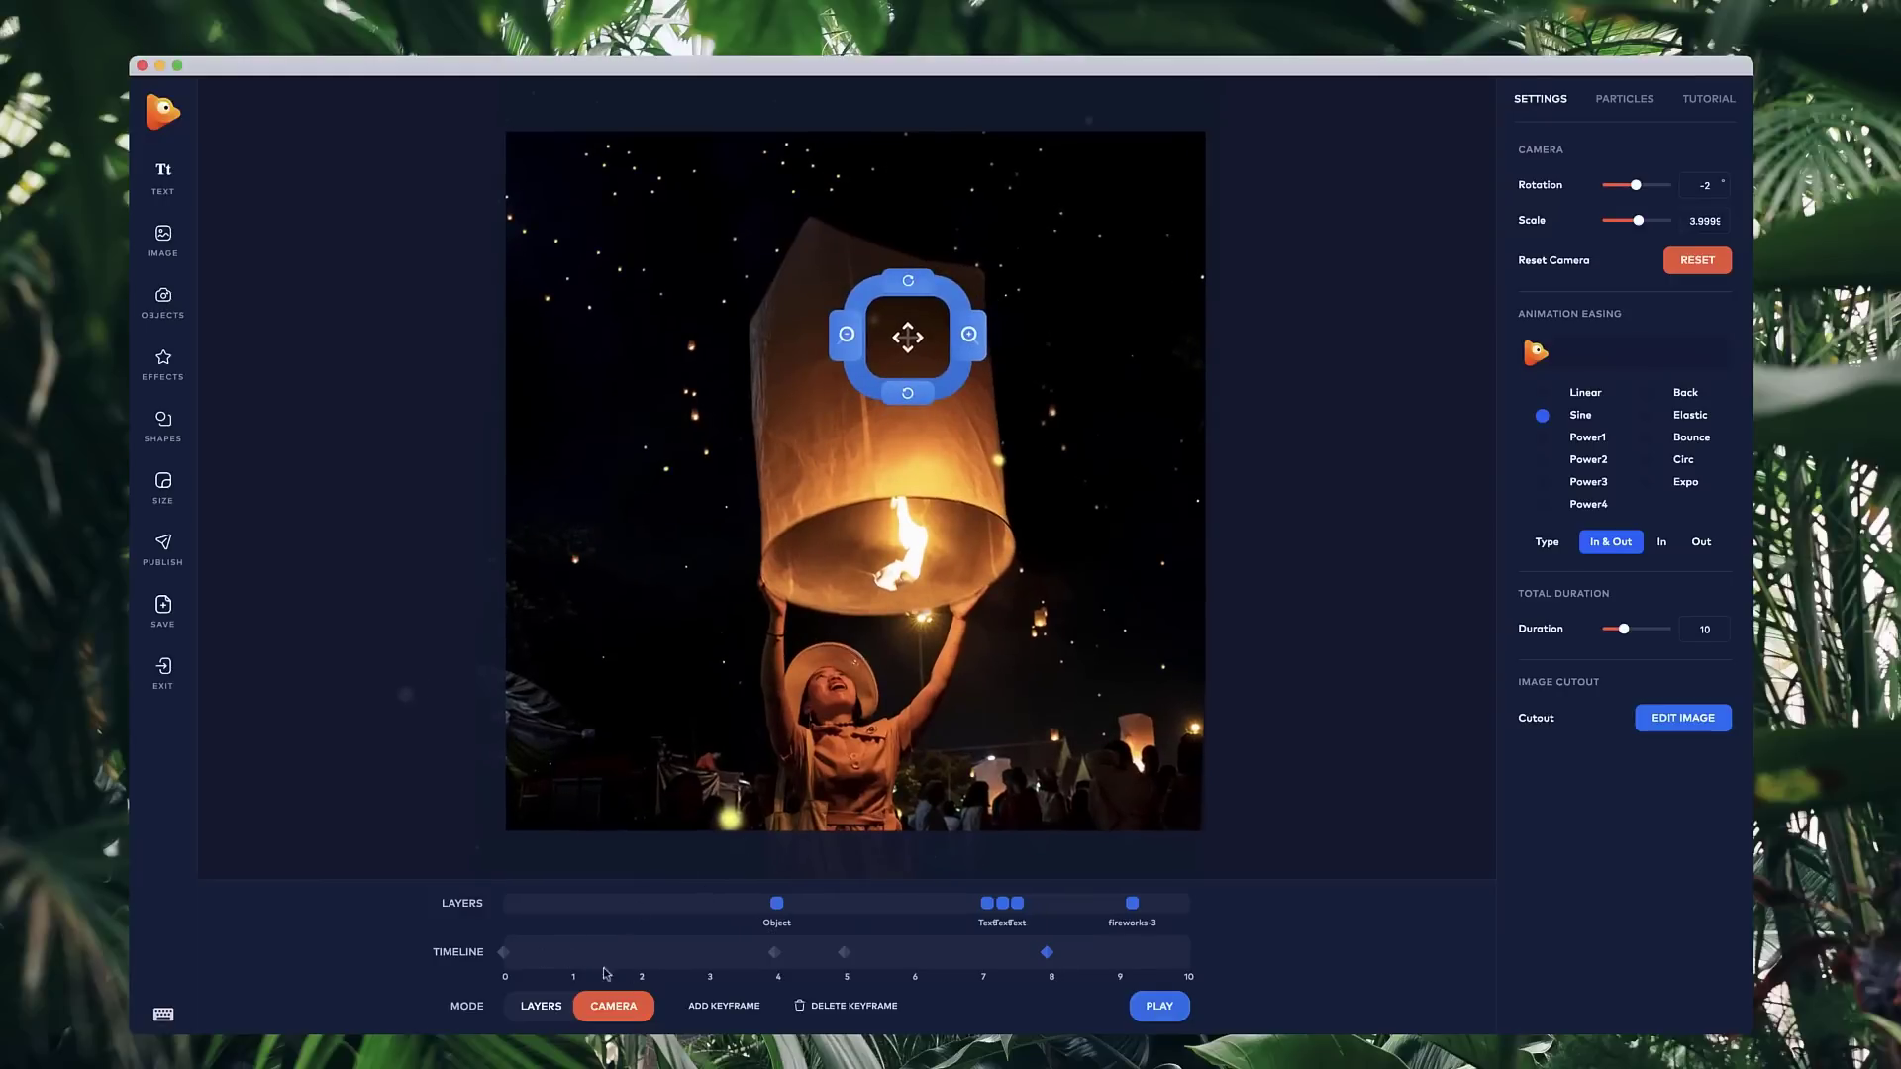
pyautogui.click(505, 953)
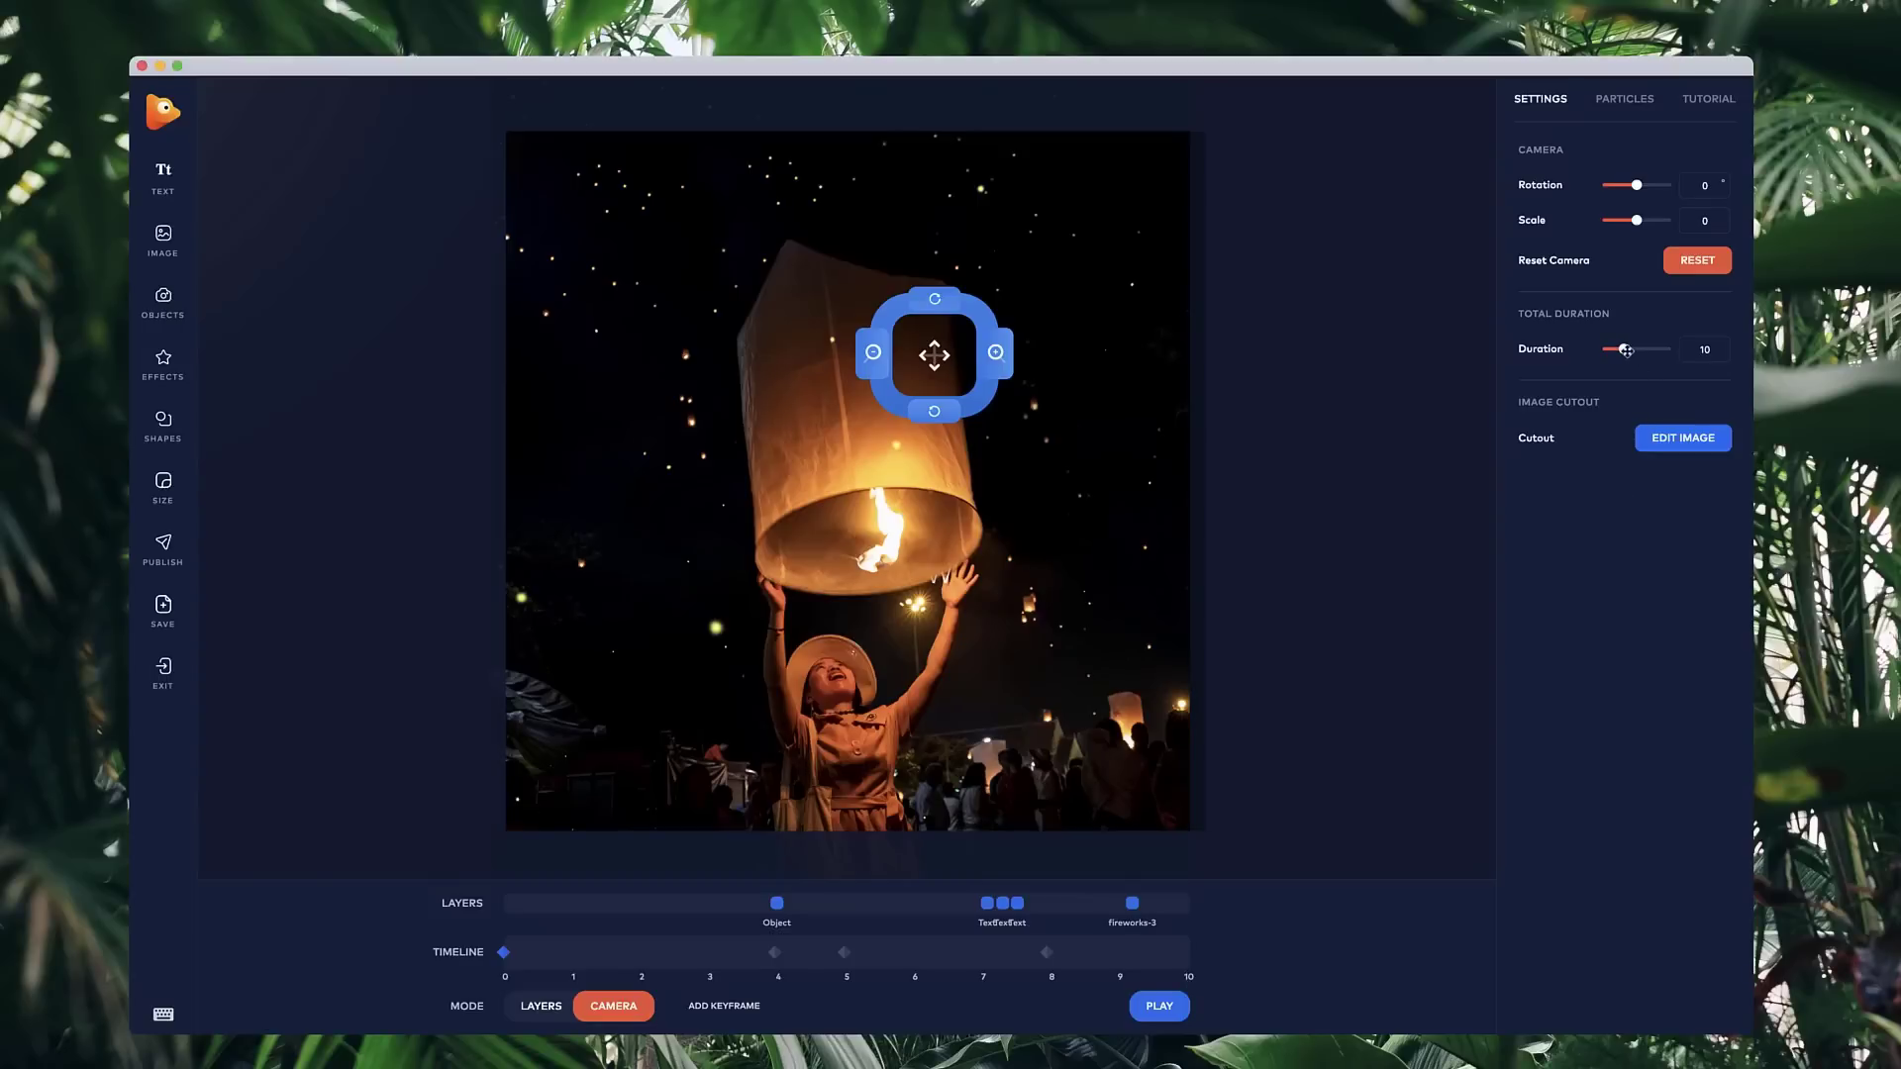
pyautogui.moveTo(1625, 351); pyautogui.dragTo(1624, 351)
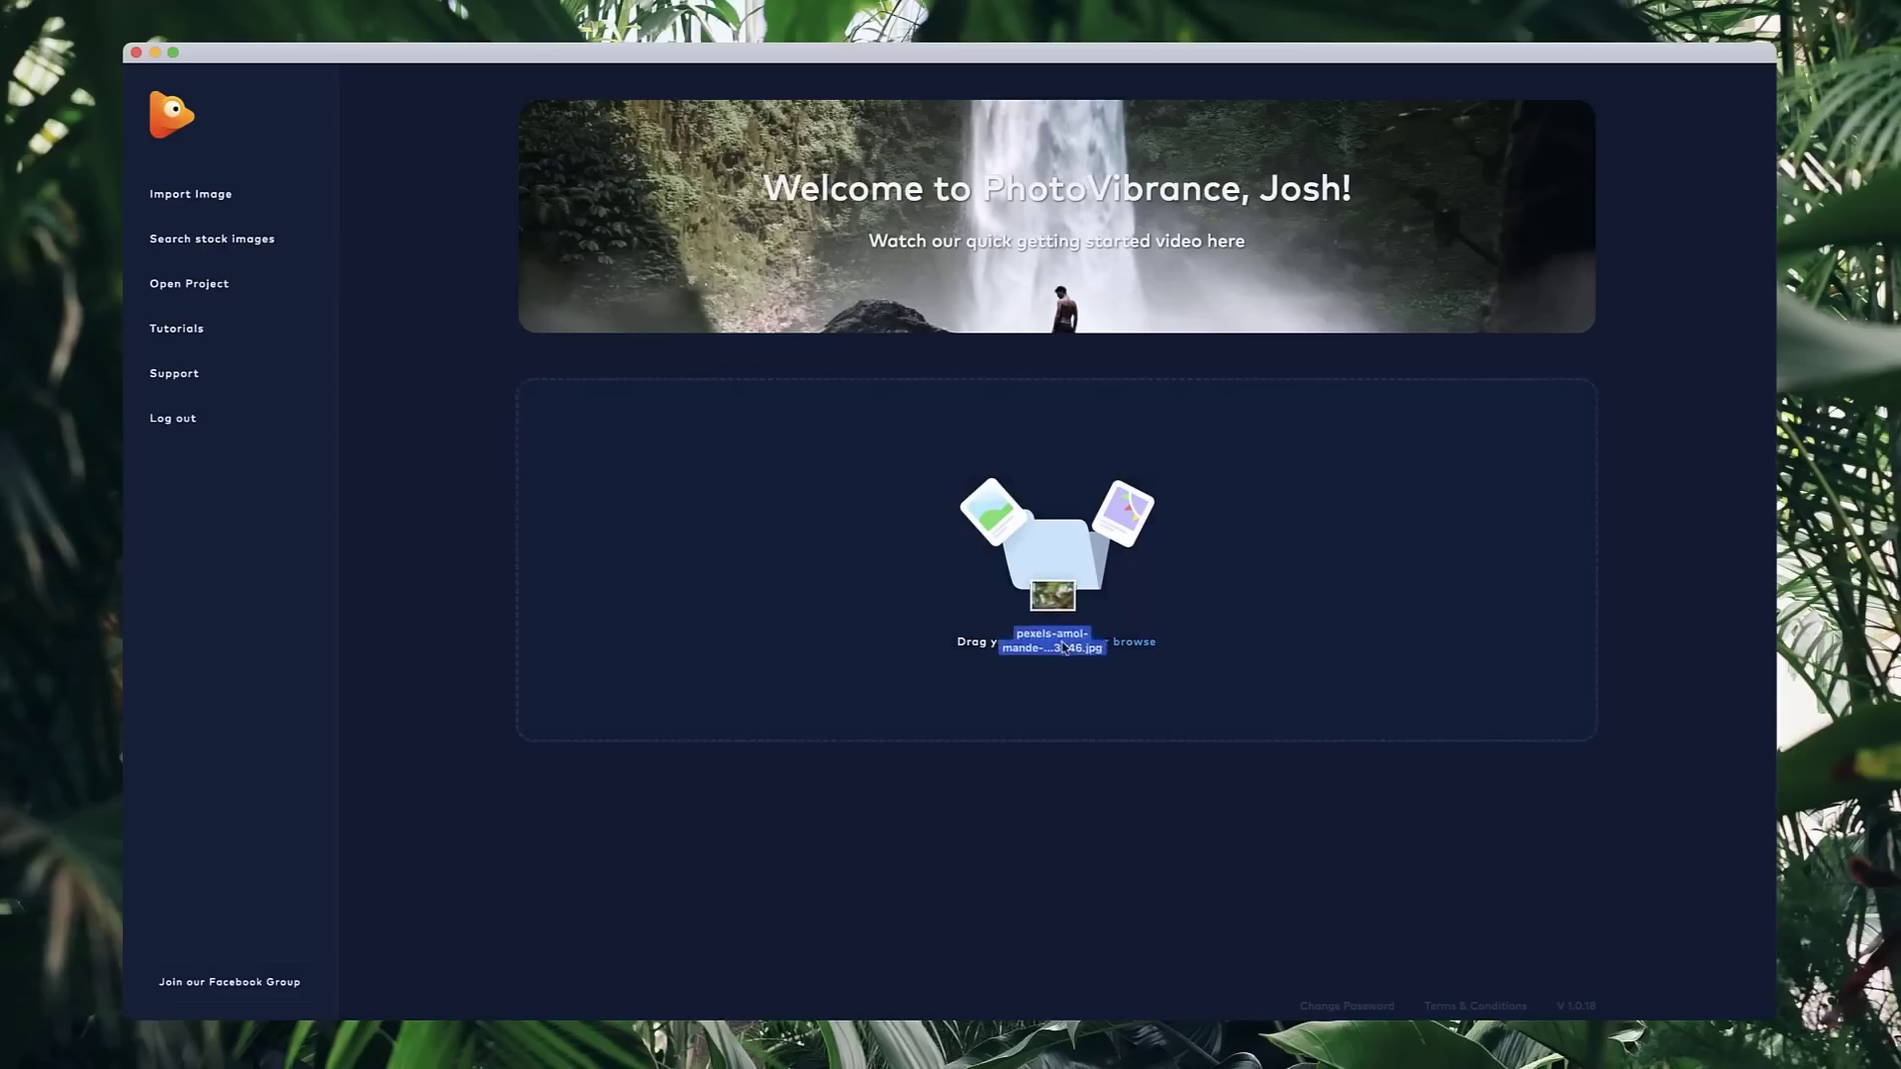
# - Import the owl photo from the start screen and create a 3D Parallax project with it
pyautogui.moveTo(1030, 619); pyautogui.dragTo(1024, 634)
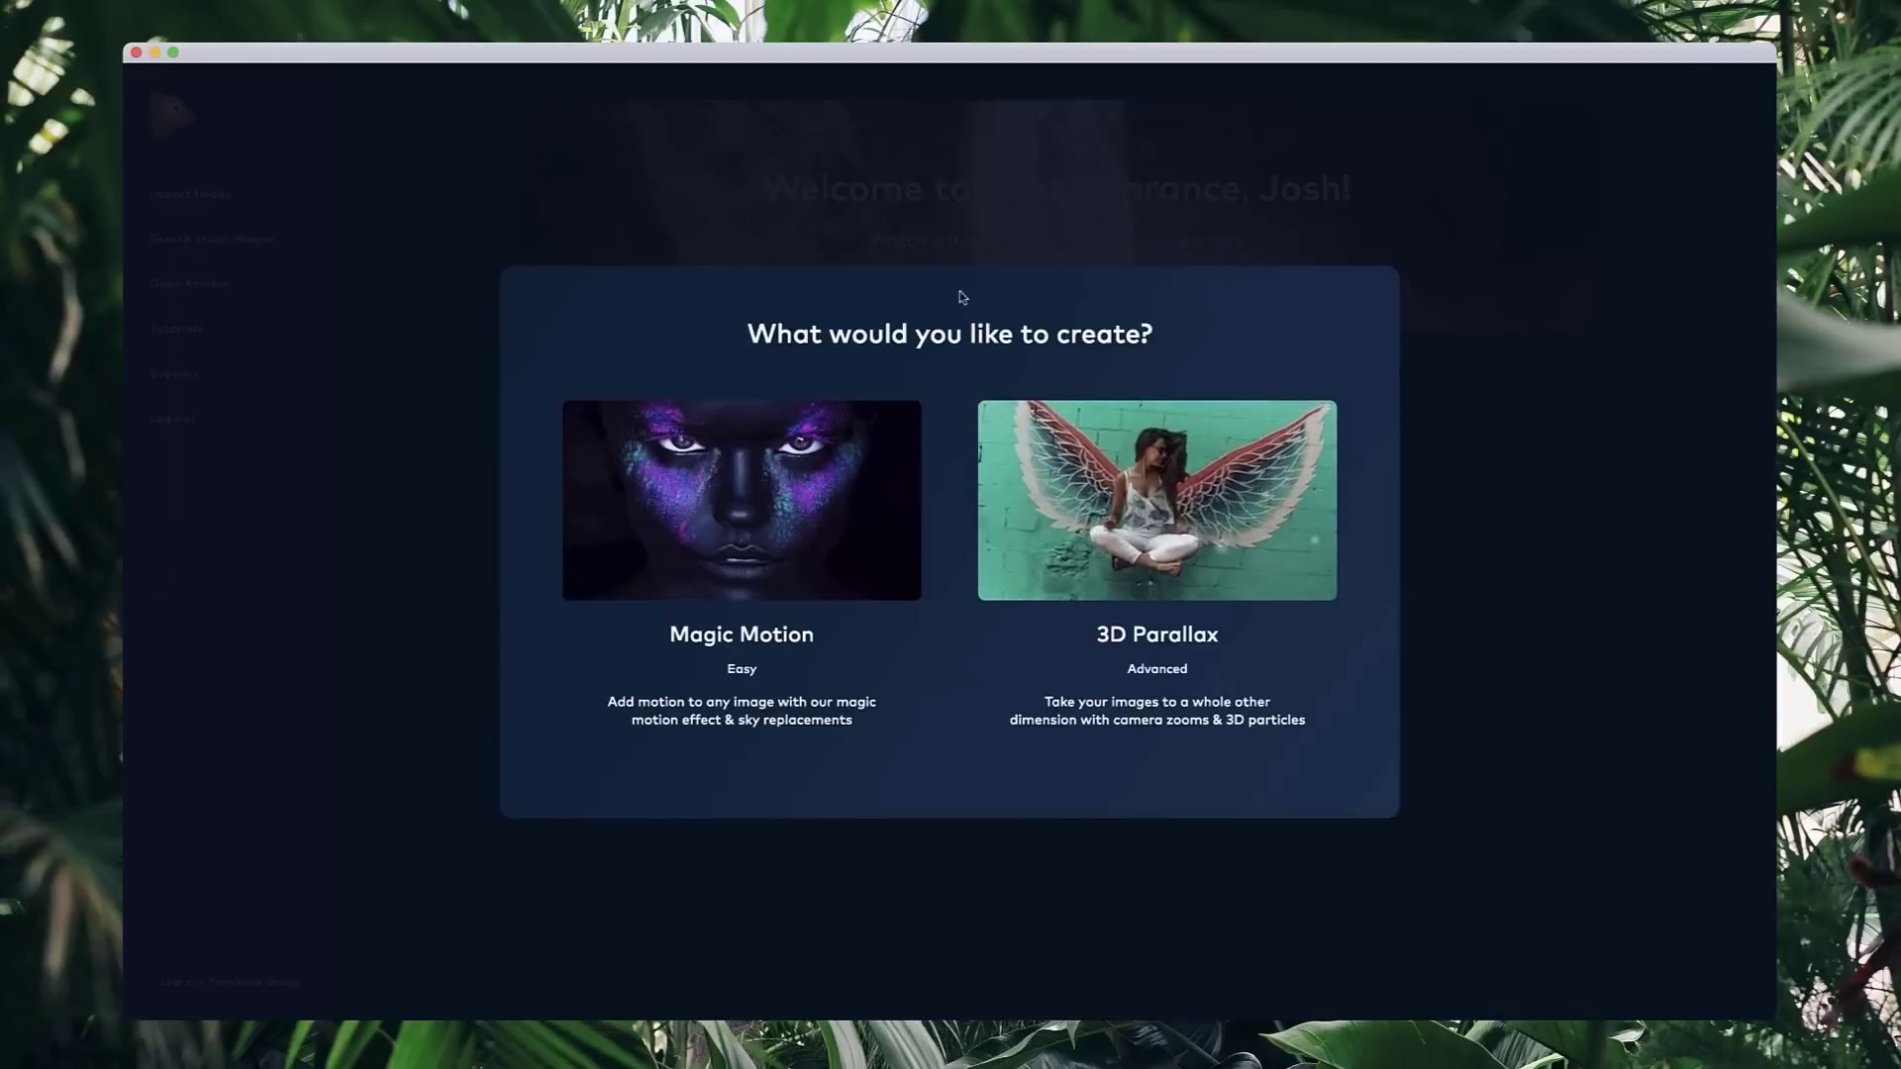
pyautogui.moveTo(1247, 505)
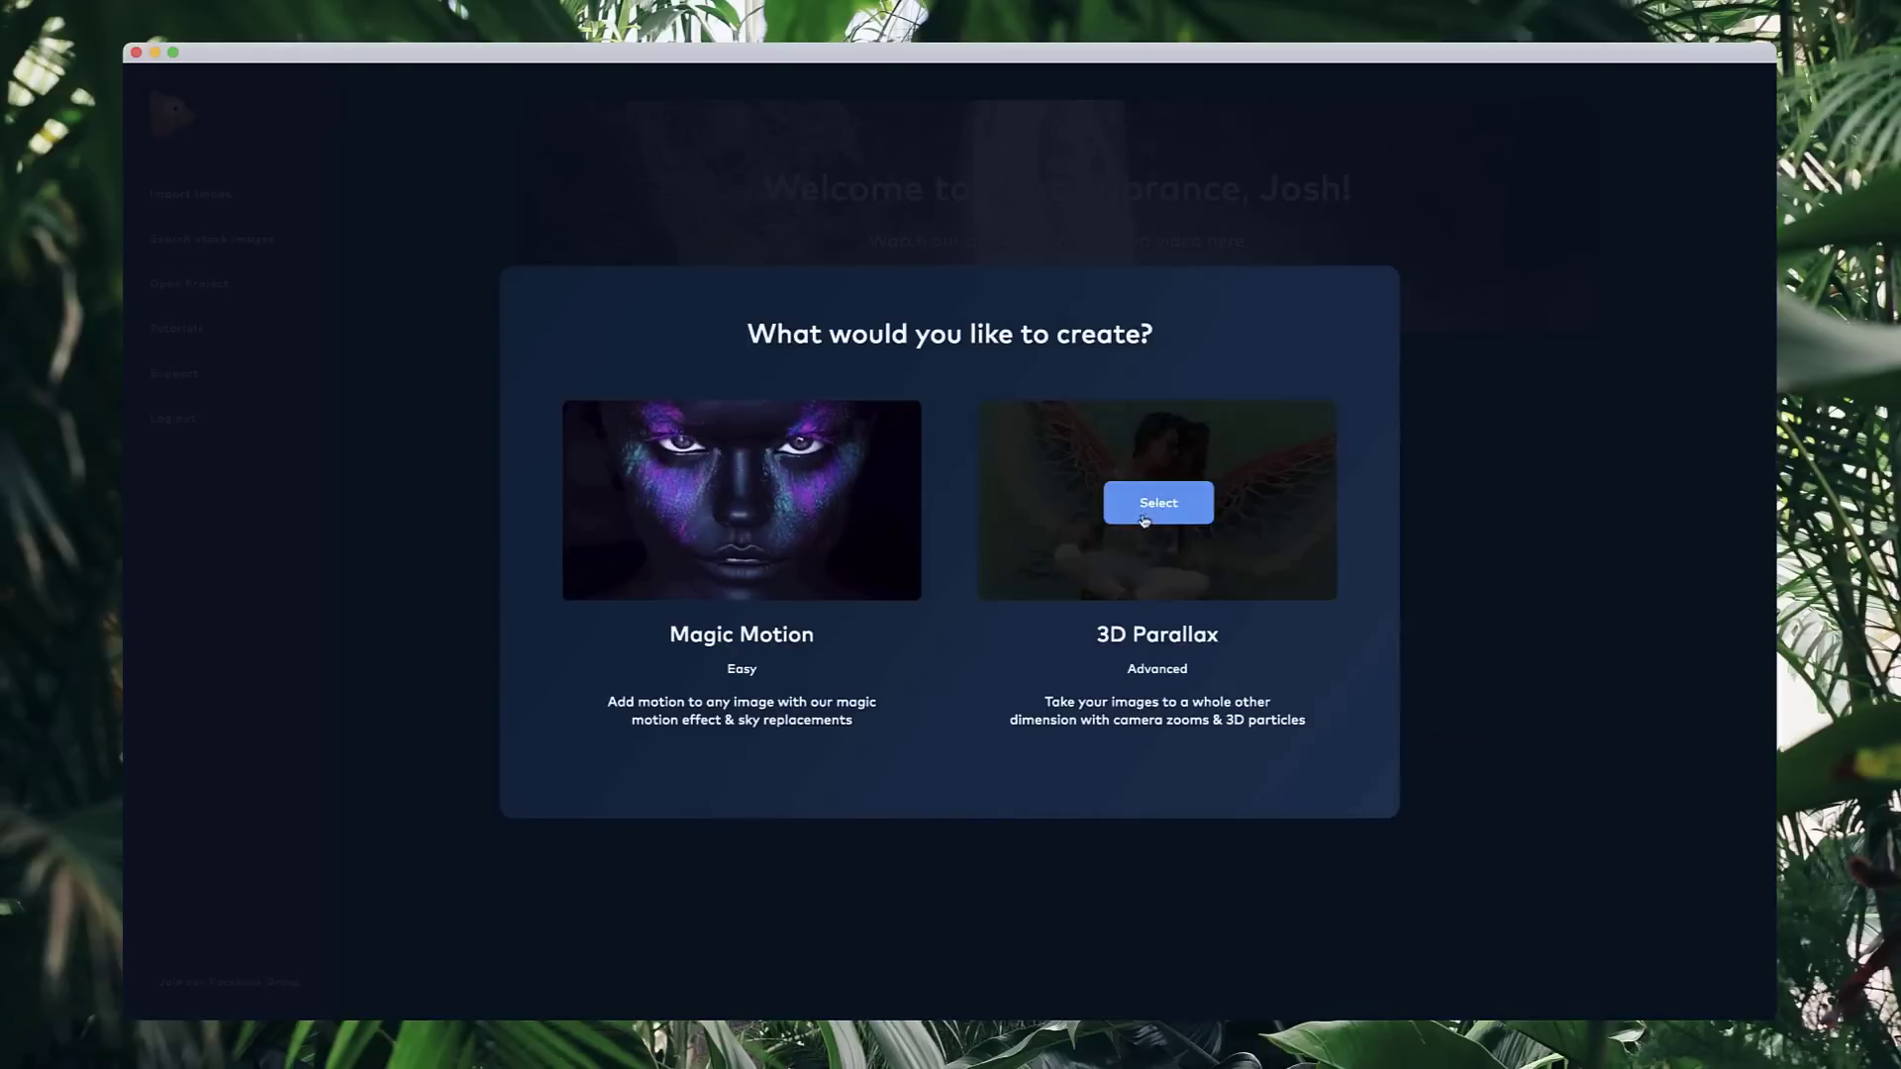
pyautogui.click(1164, 500)
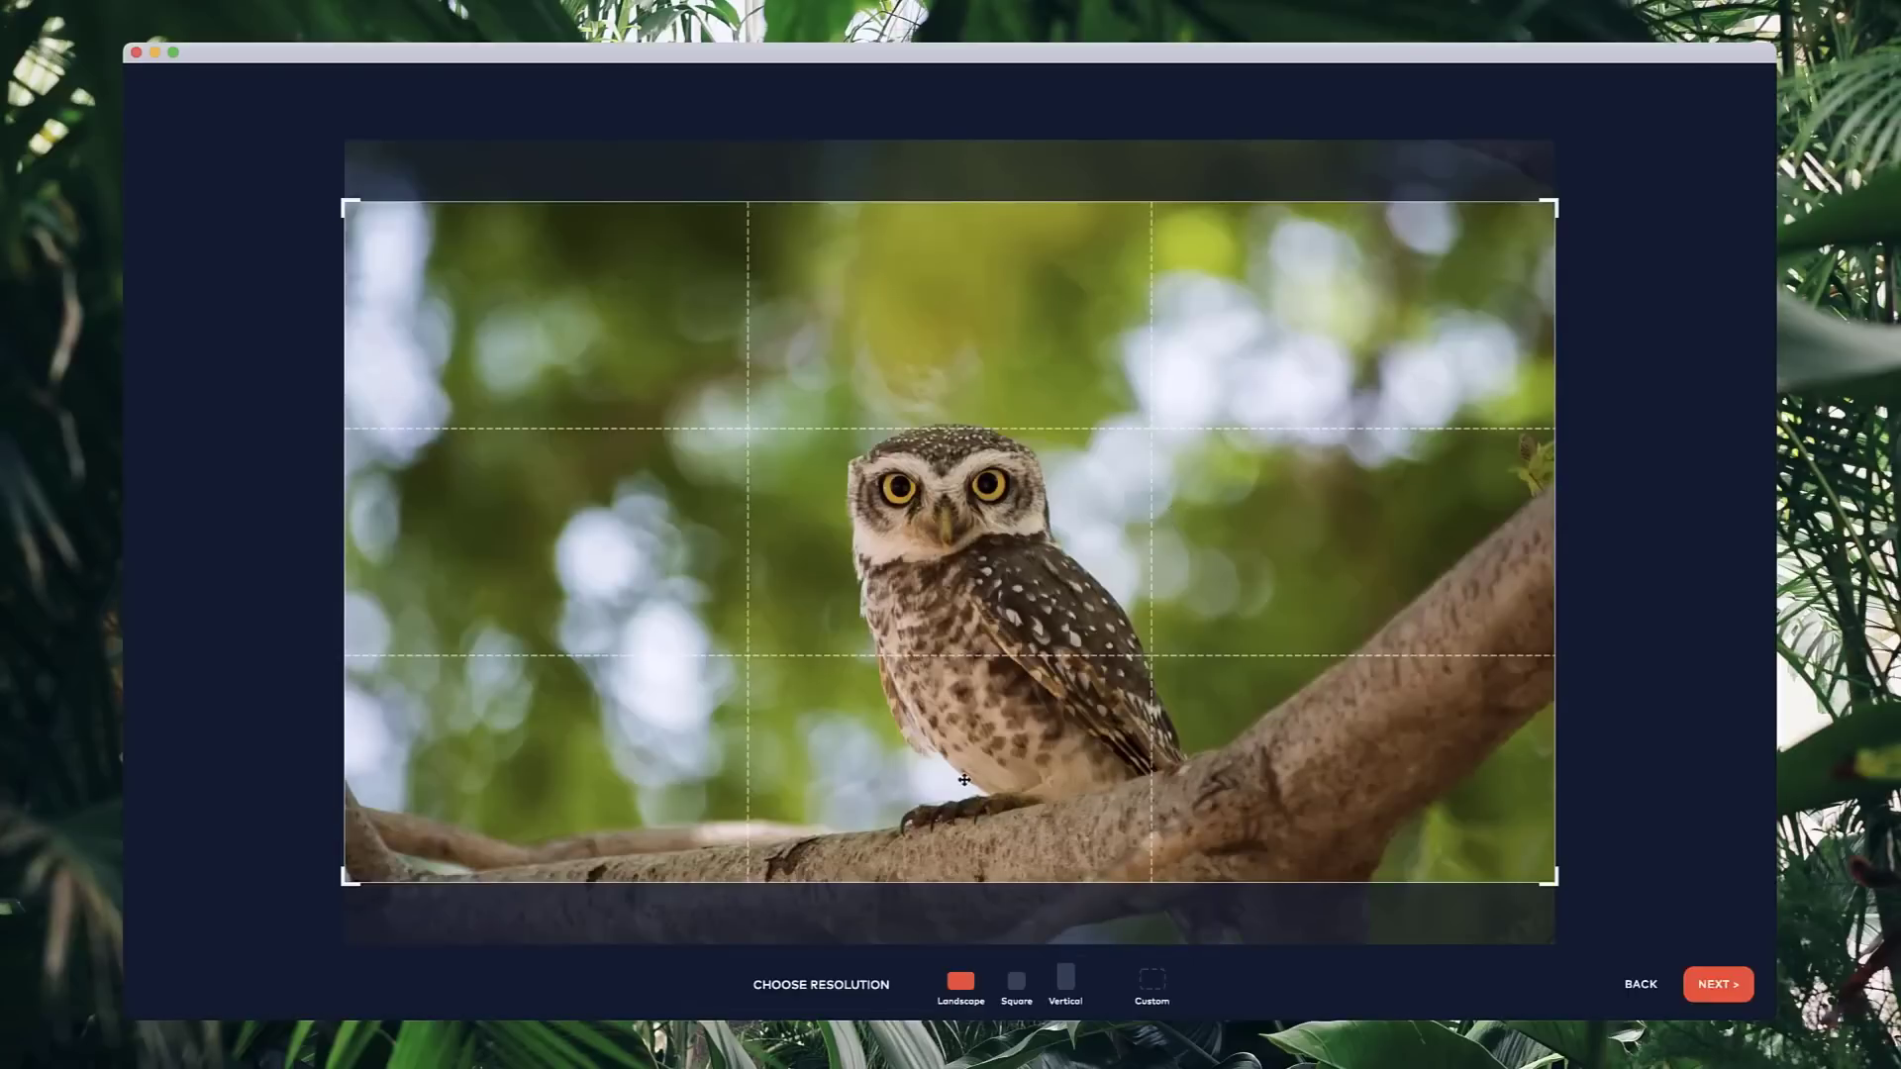
# - Reposition the landscape crop frame vertically over the owl photo
pyautogui.moveTo(965, 779)
pyautogui.mouseDown()
pyautogui.moveTo(978, 725)
pyautogui.moveTo(985, 776)
pyautogui.mouseUp()
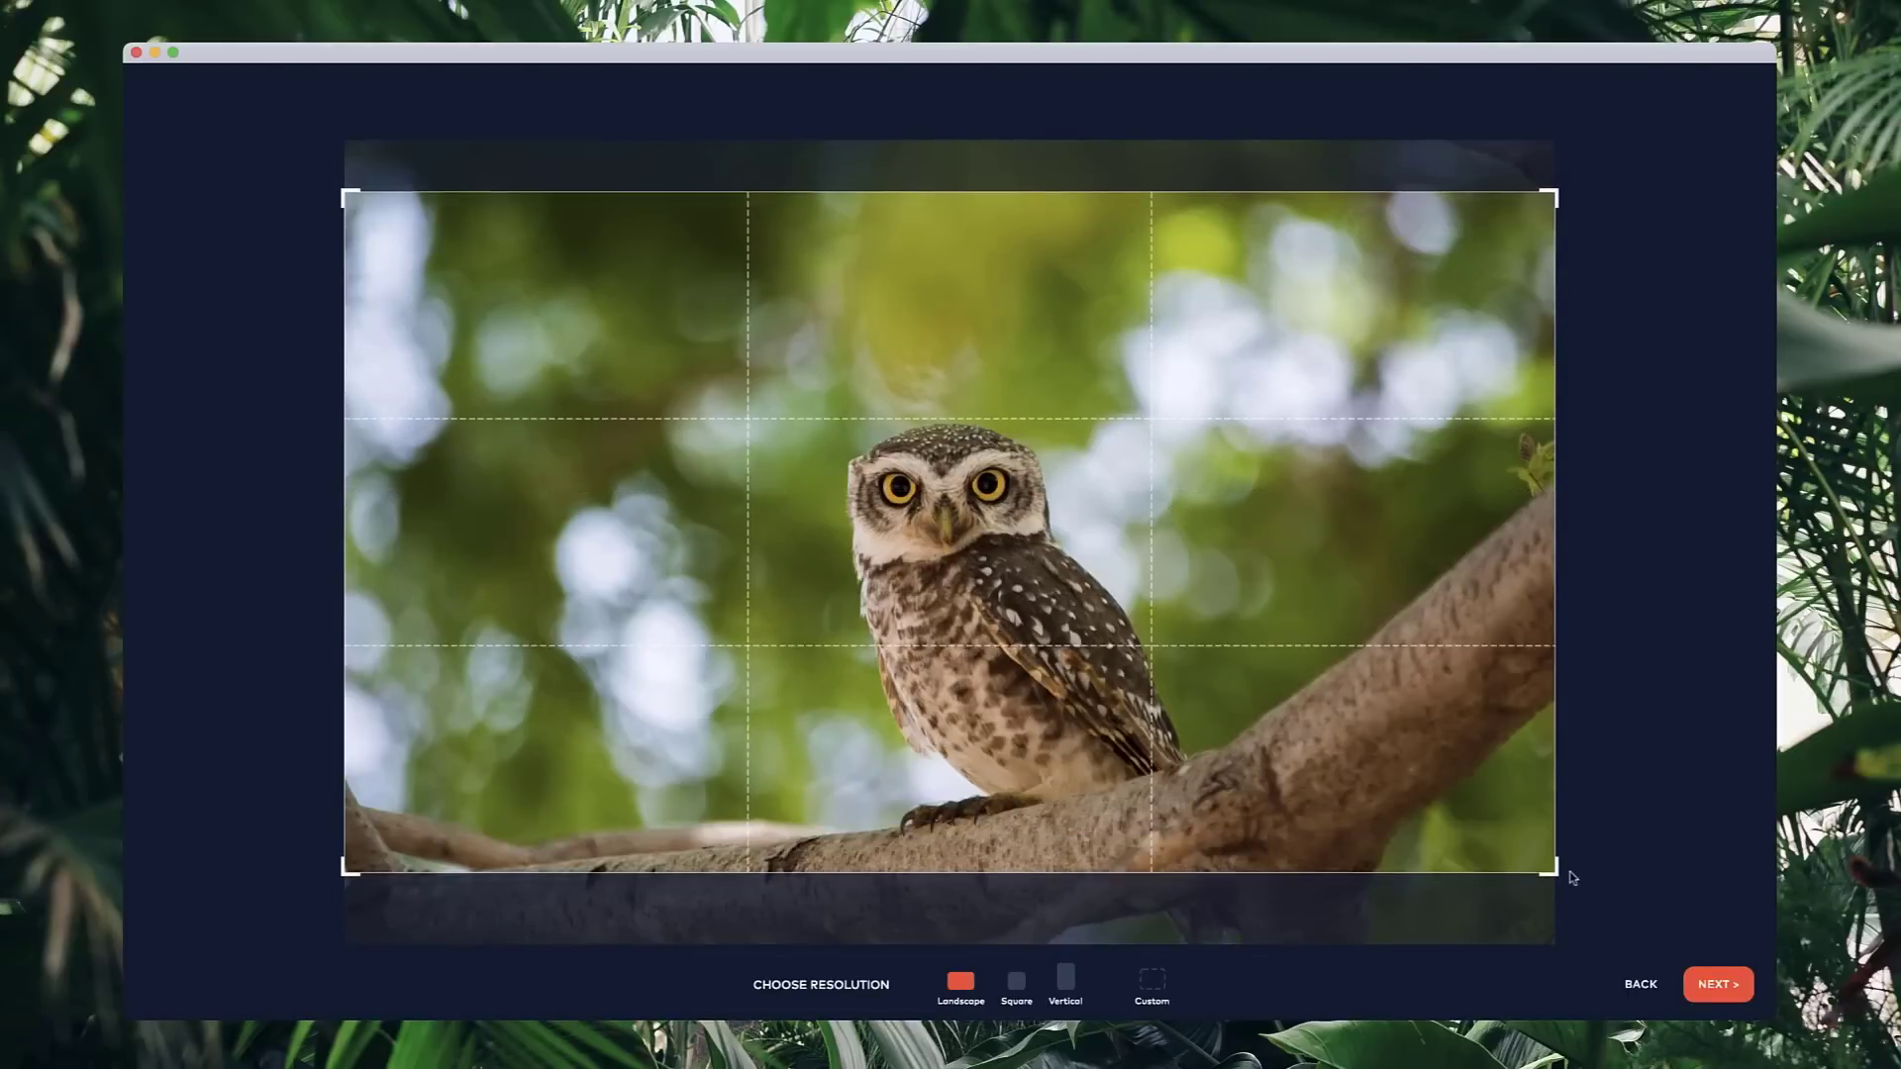
pyautogui.moveTo(1561, 875)
pyautogui.mouseDown()
pyautogui.moveTo(865, 475)
pyautogui.moveTo(1553, 872)
pyautogui.mouseUp()
pyautogui.moveTo(1452, 902); pyautogui.dragTo(1454, 922)
# - Set the resolution to the original 3840 x 2554 image size and continue to cutting out the main objects
pyautogui.click(1151, 980)
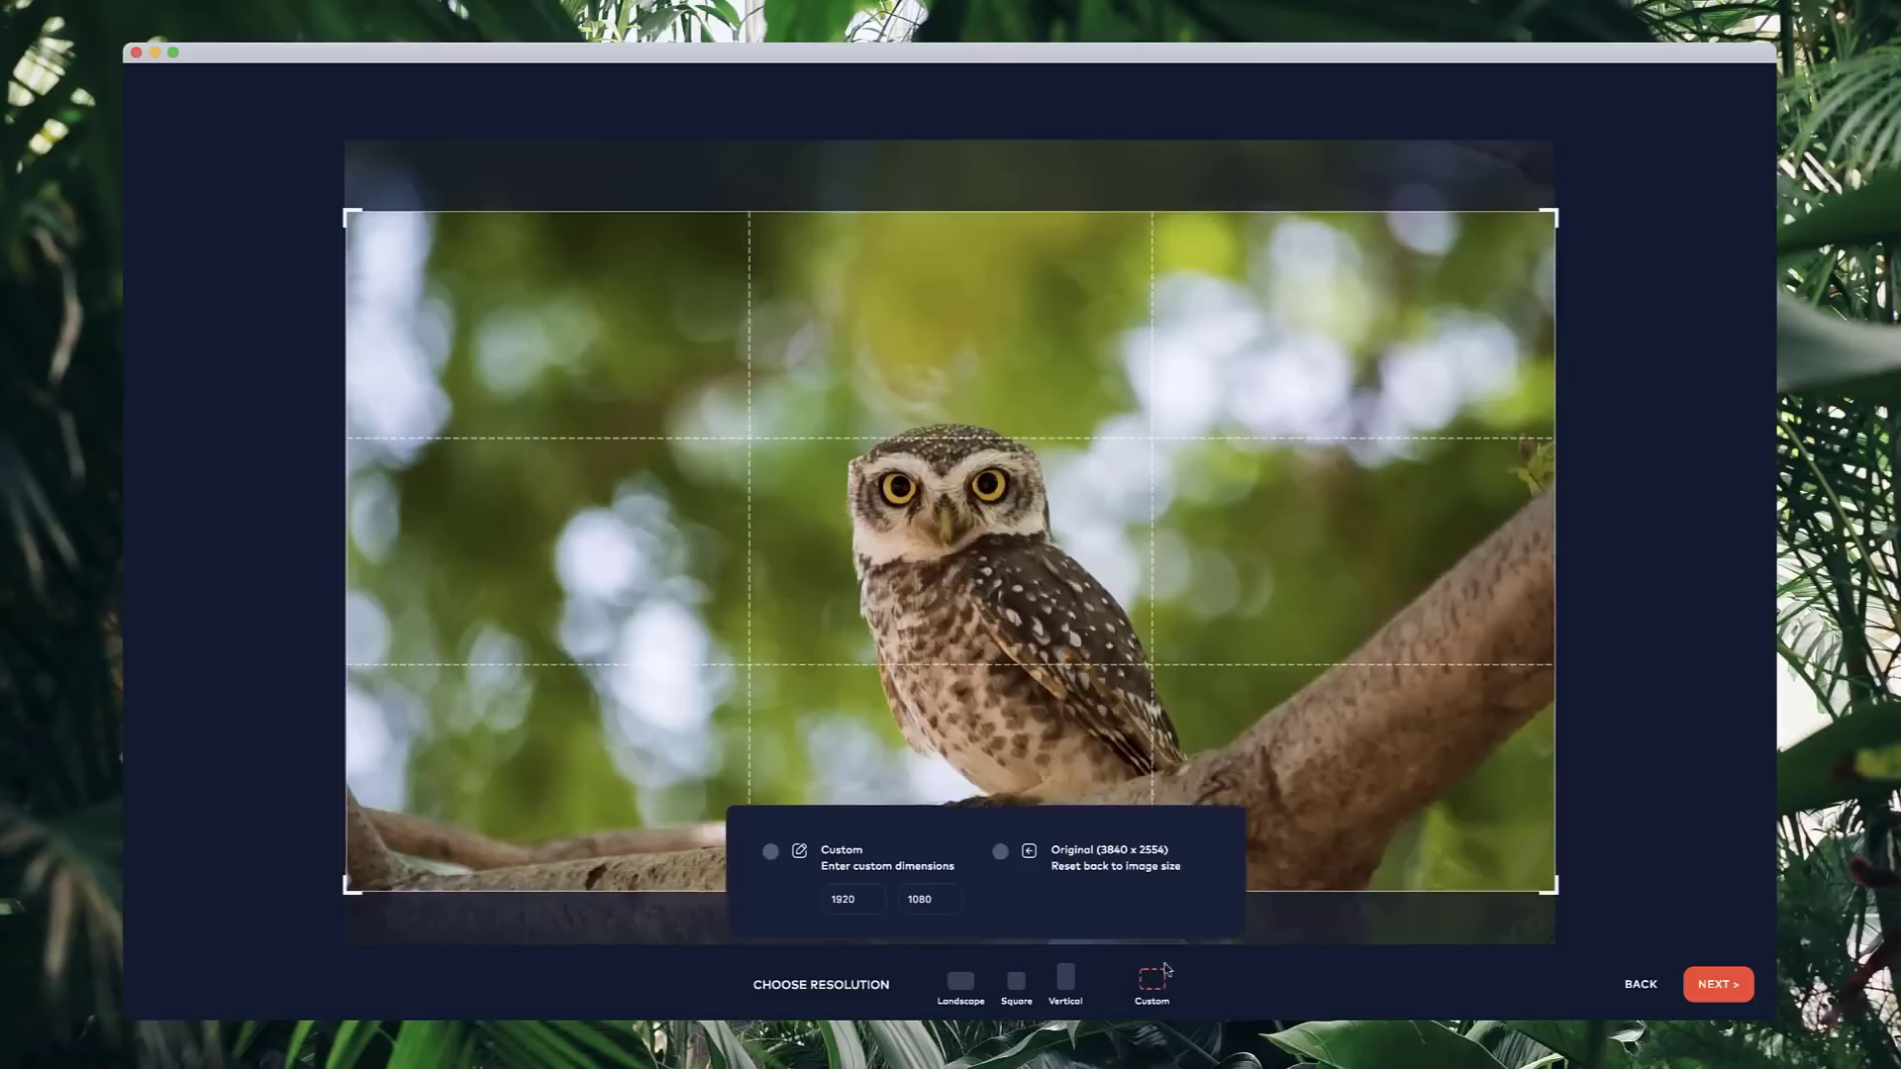
pyautogui.click(1111, 862)
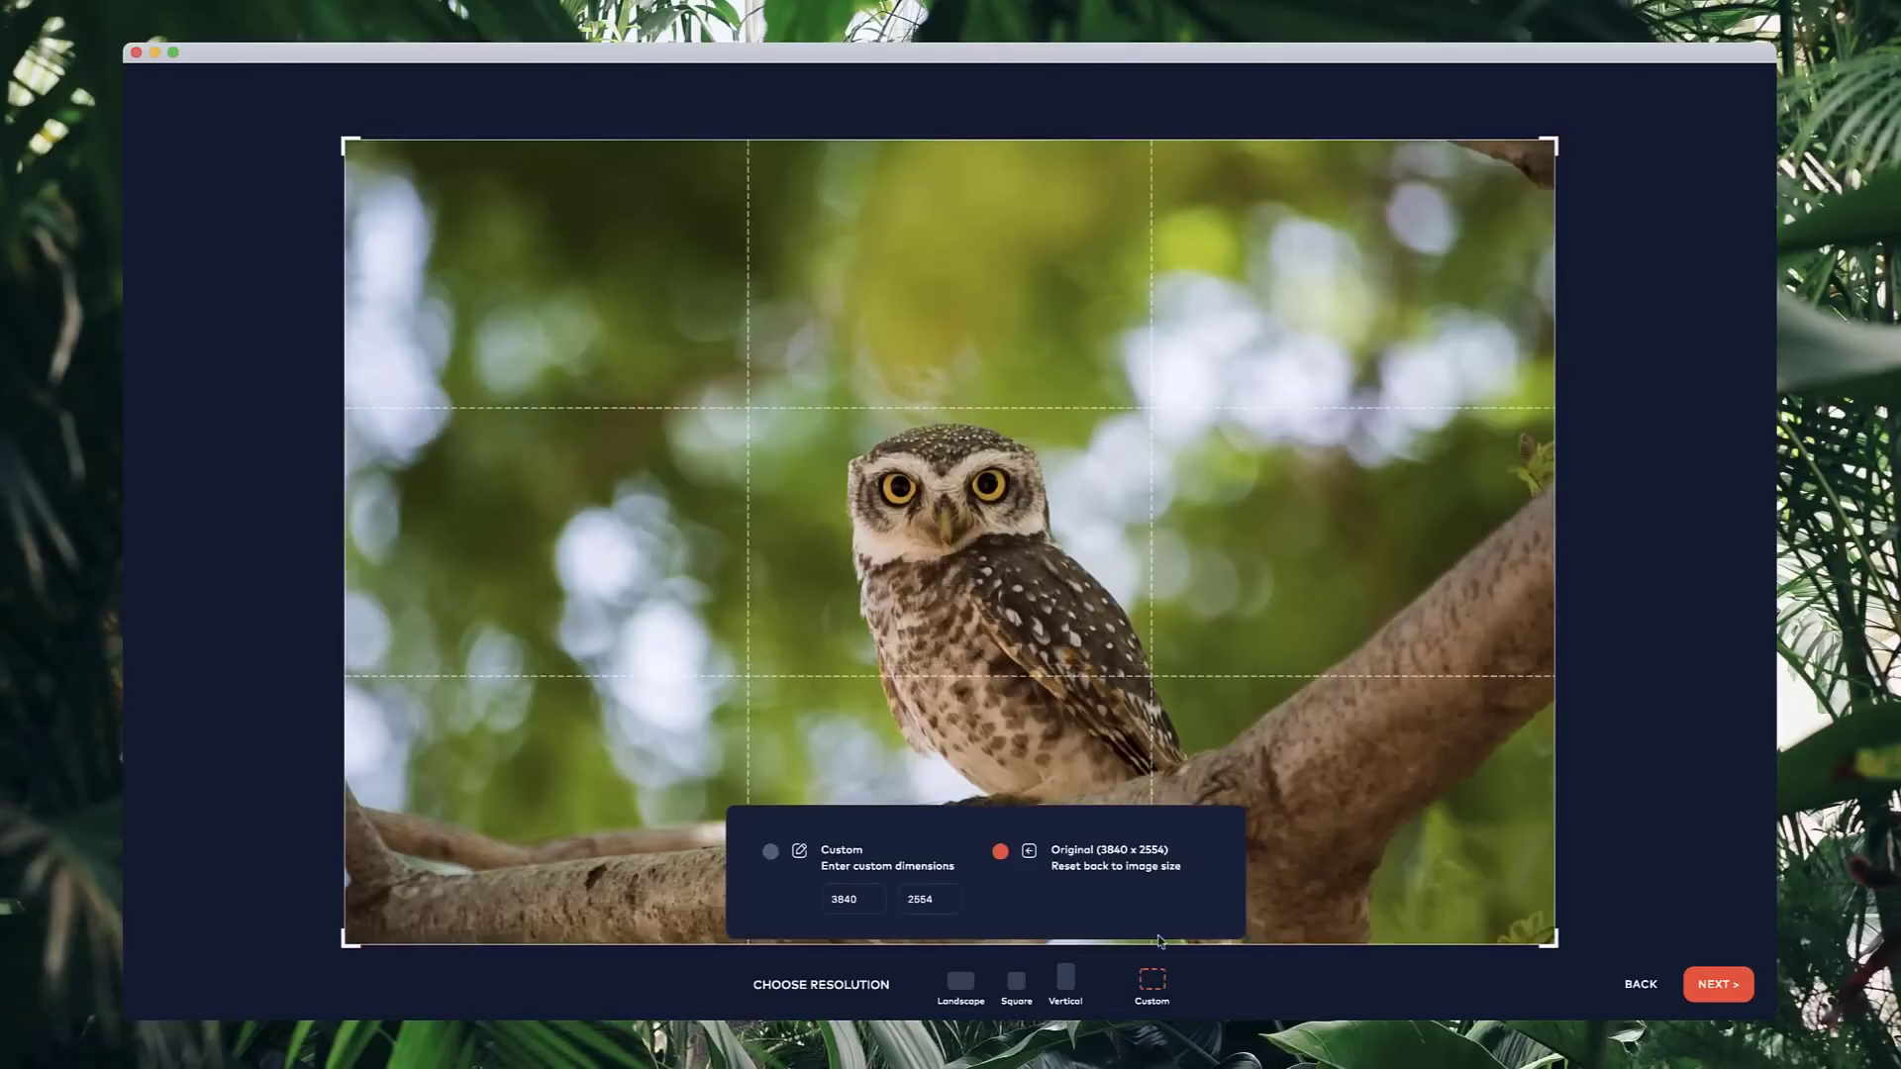
pyautogui.click(1726, 983)
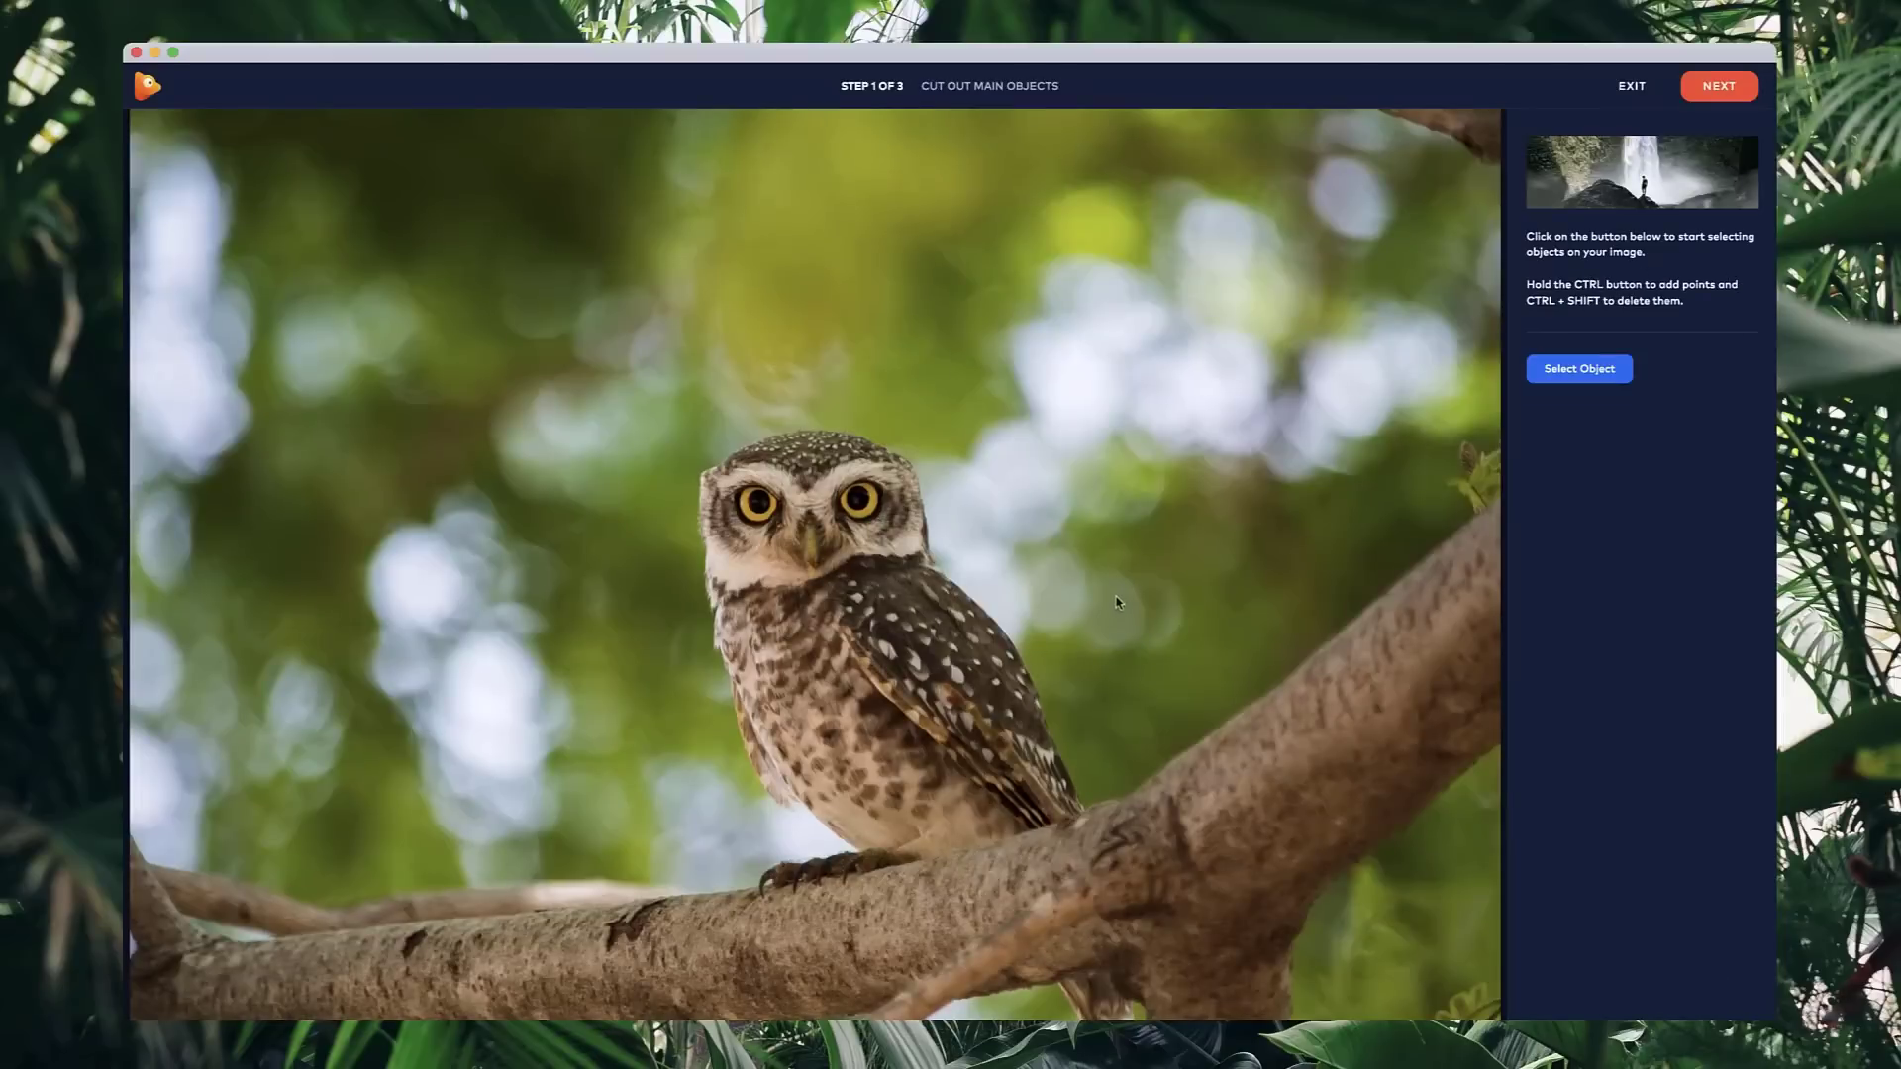
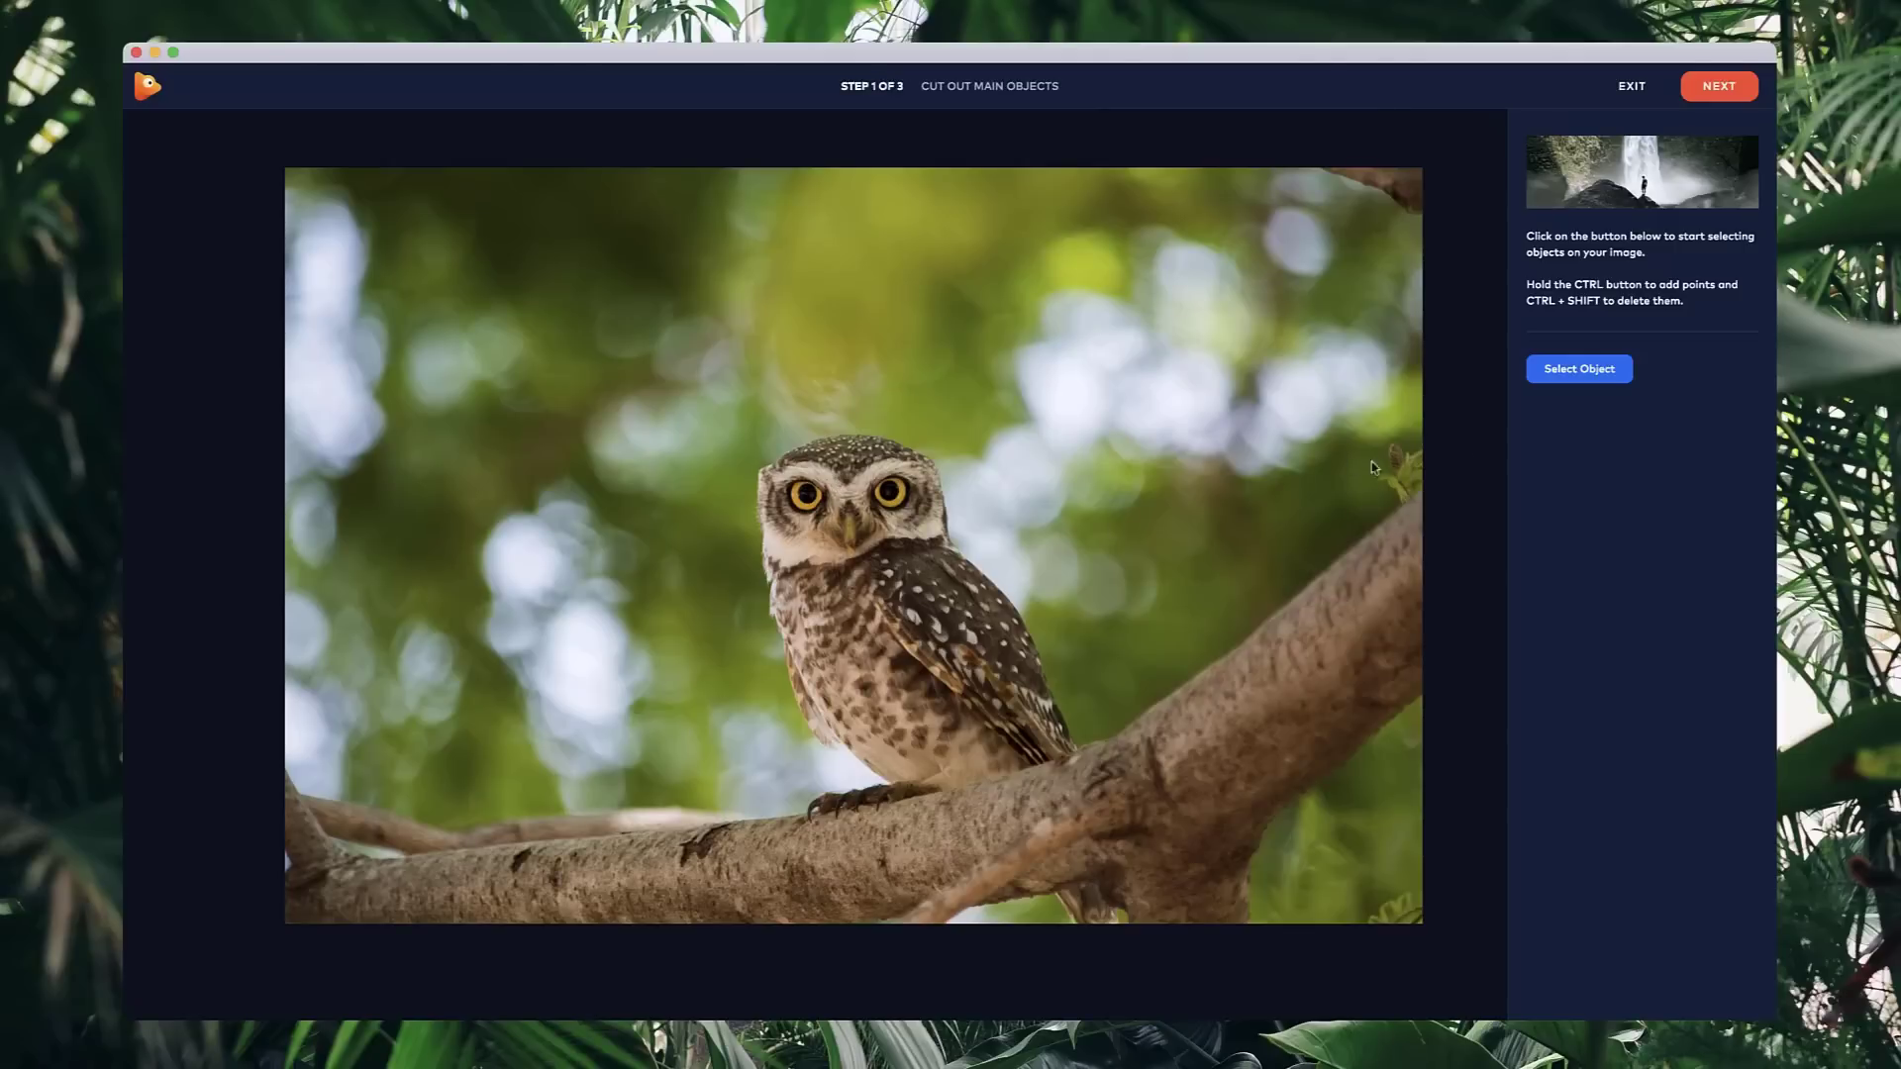
# - Start an object selection and outline the small leafy twig above the branch at the photo's right edge
pyautogui.click(1584, 375)
pyautogui.scroll(3, 1428, 450)
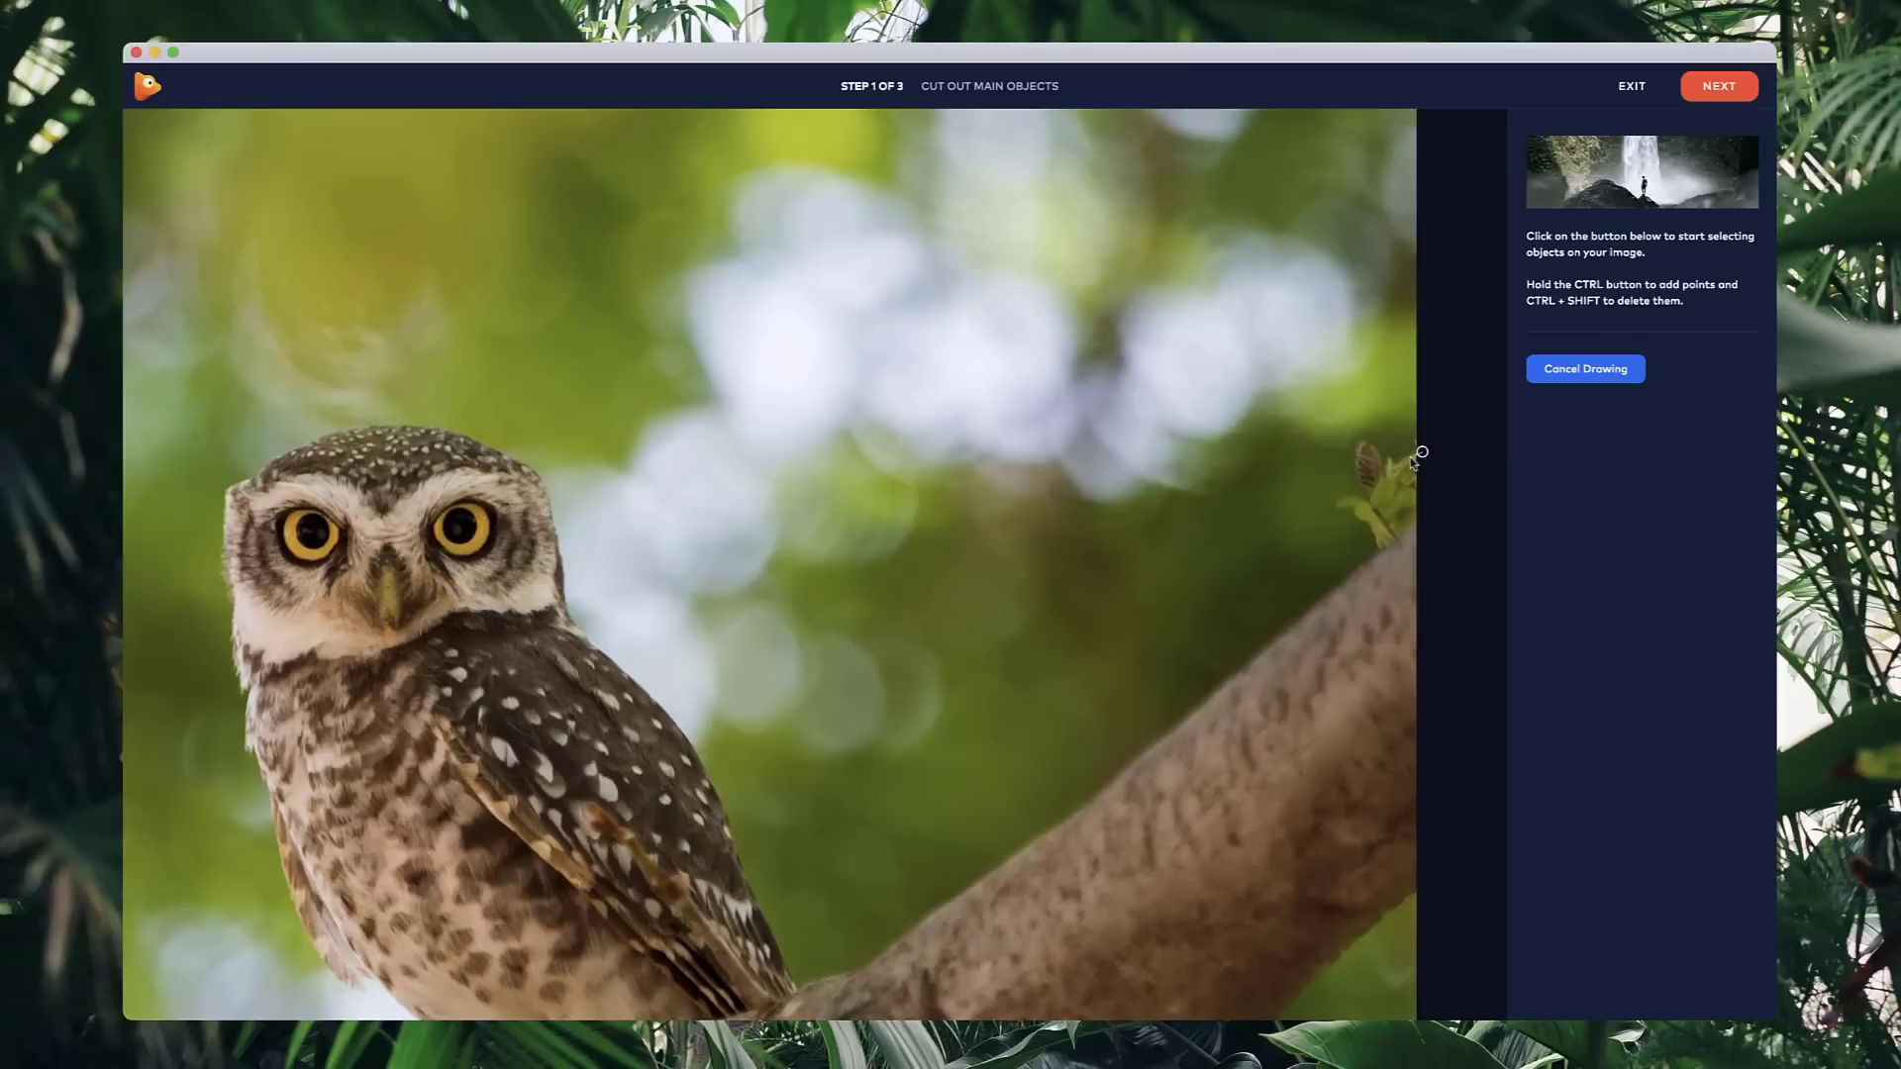
pyautogui.click(1395, 463)
pyautogui.click(1382, 474)
pyautogui.click(1366, 441)
pyautogui.click(1359, 450)
pyautogui.click(1355, 471)
pyautogui.click(1341, 503)
pyautogui.click(1351, 507)
pyautogui.click(1358, 516)
pyautogui.click(1367, 518)
pyautogui.click(1374, 531)
pyautogui.click(1381, 547)
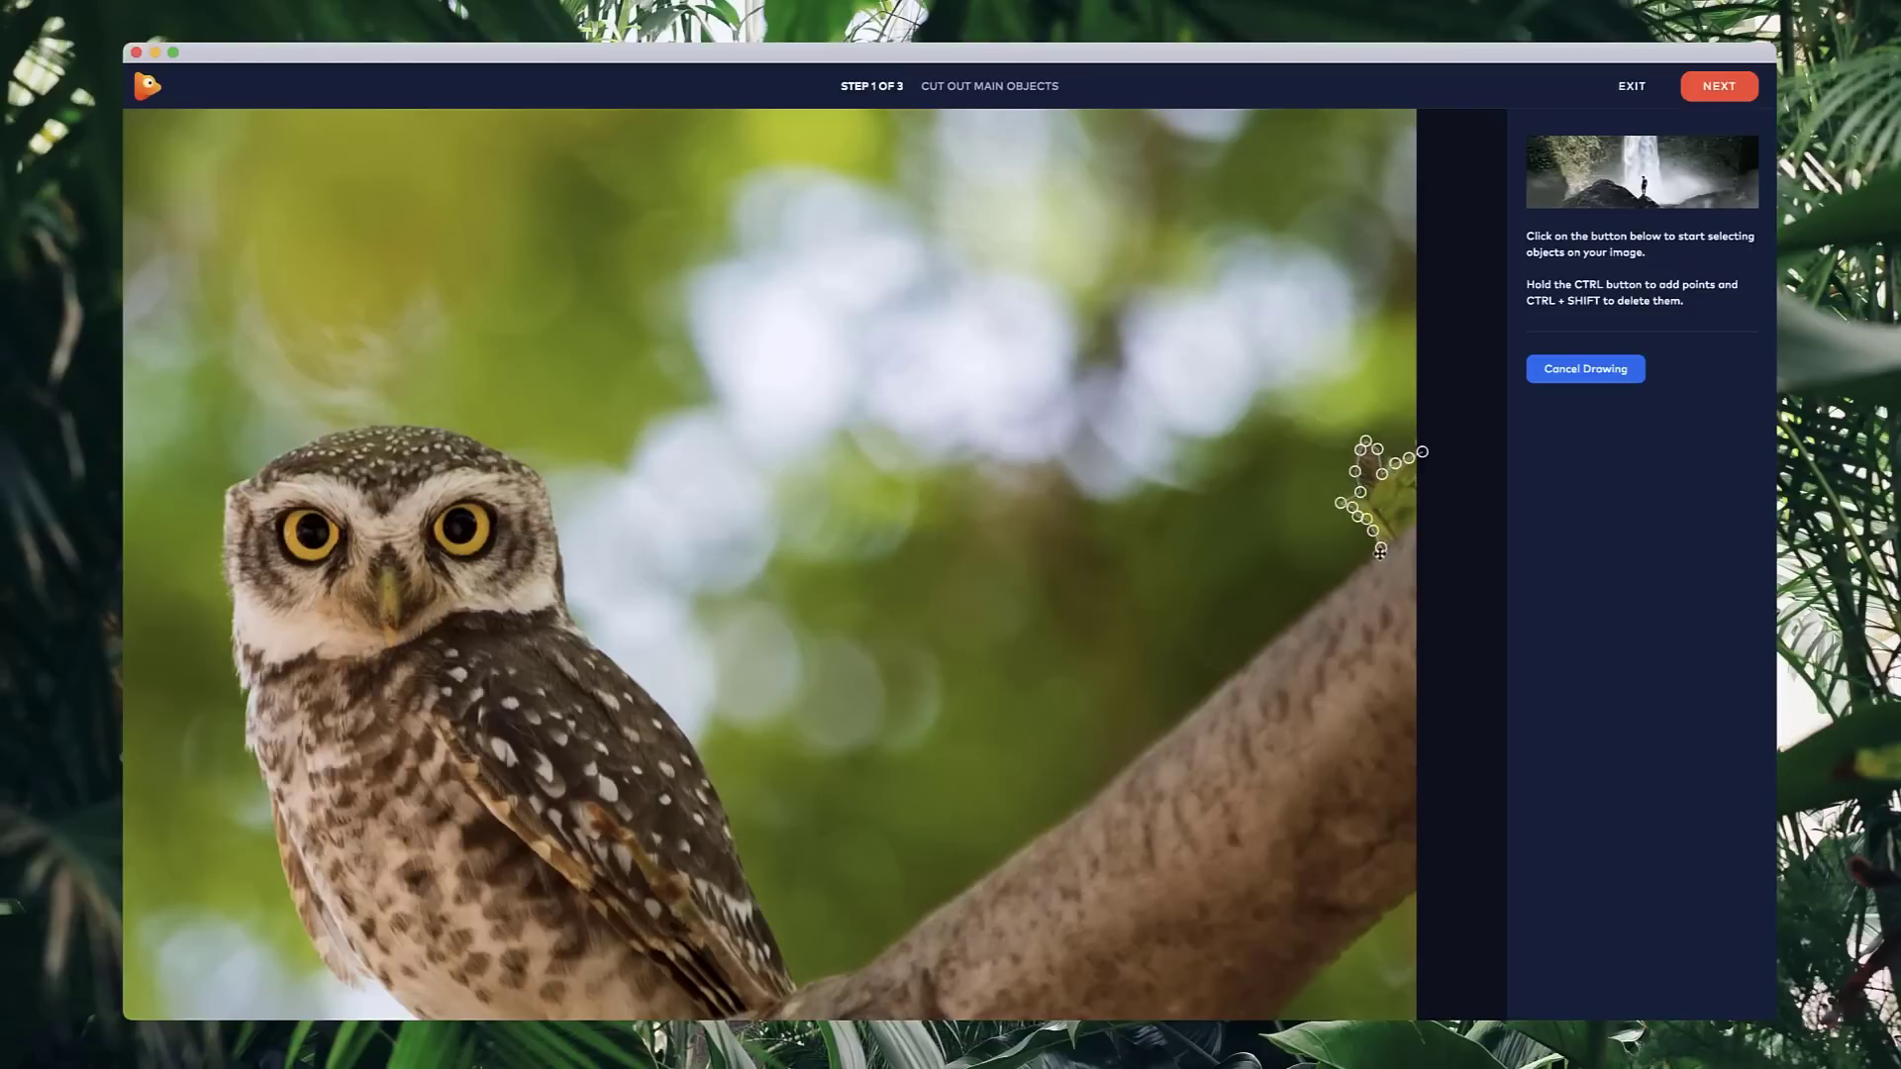
# - Continue the object outline down the right-hand branch's upper edge to where the owl's tail meets the branch
pyautogui.click(1293, 625)
pyautogui.click(1188, 719)
pyautogui.click(1088, 802)
pyautogui.scroll(-3, 1059, 773)
pyautogui.scroll(-2, 1028, 790)
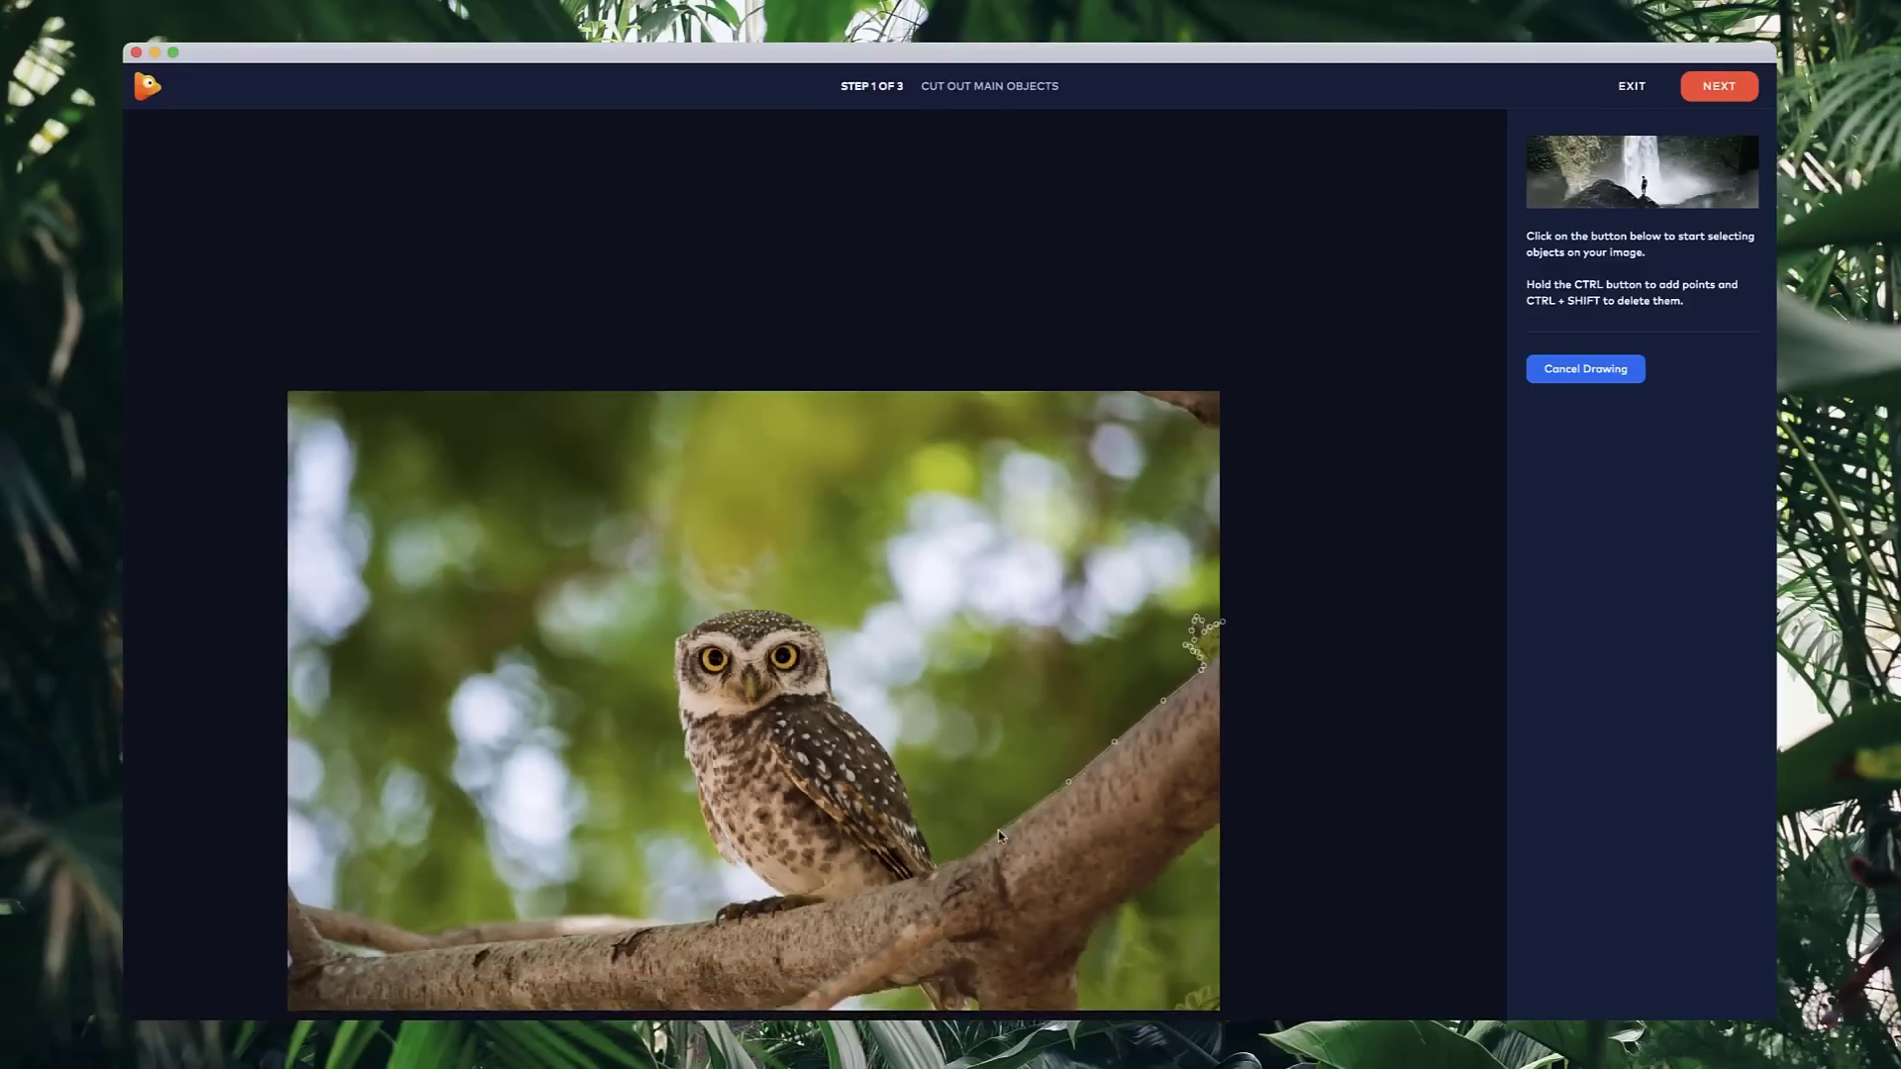
pyautogui.scroll(5, 961, 860)
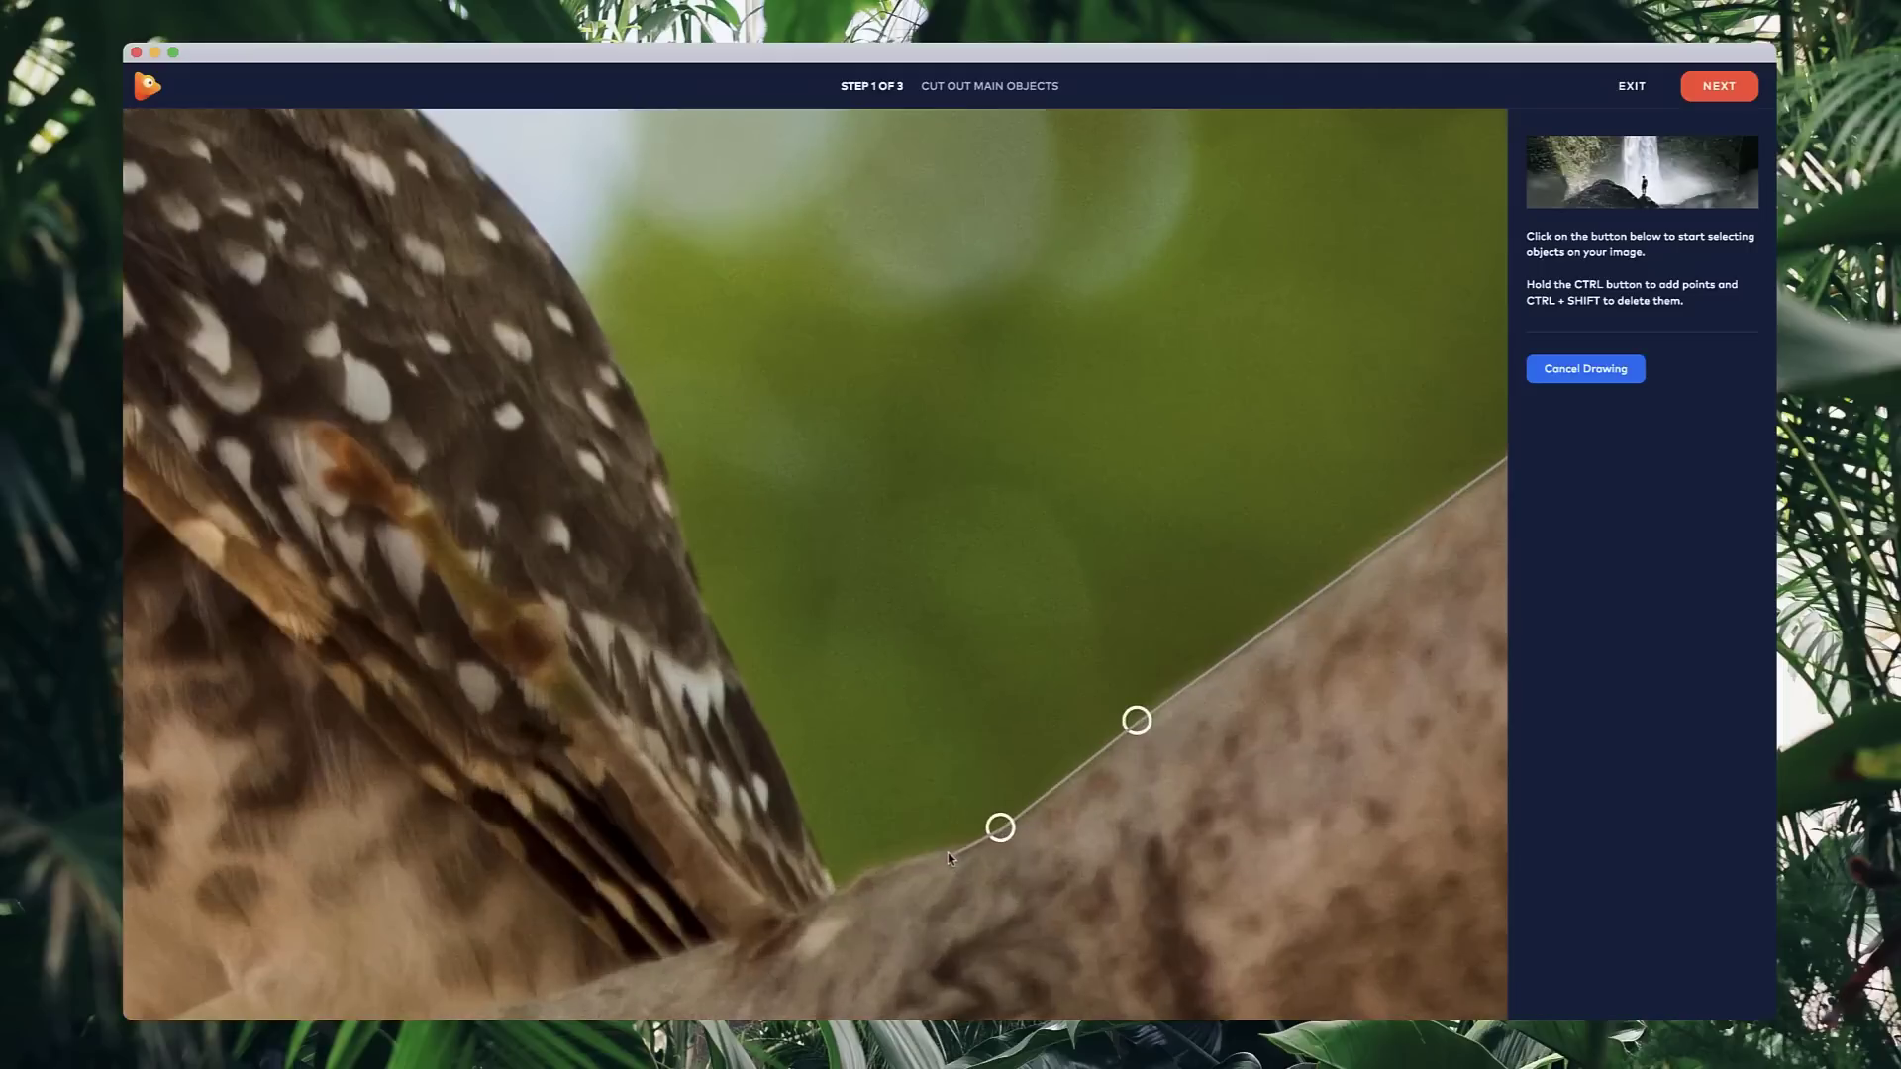
pyautogui.click(947, 853)
pyautogui.click(849, 877)
pyautogui.click(830, 888)
# - Trace the outline from the owl's tail tip up its back to the side of its head
pyautogui.click(817, 845)
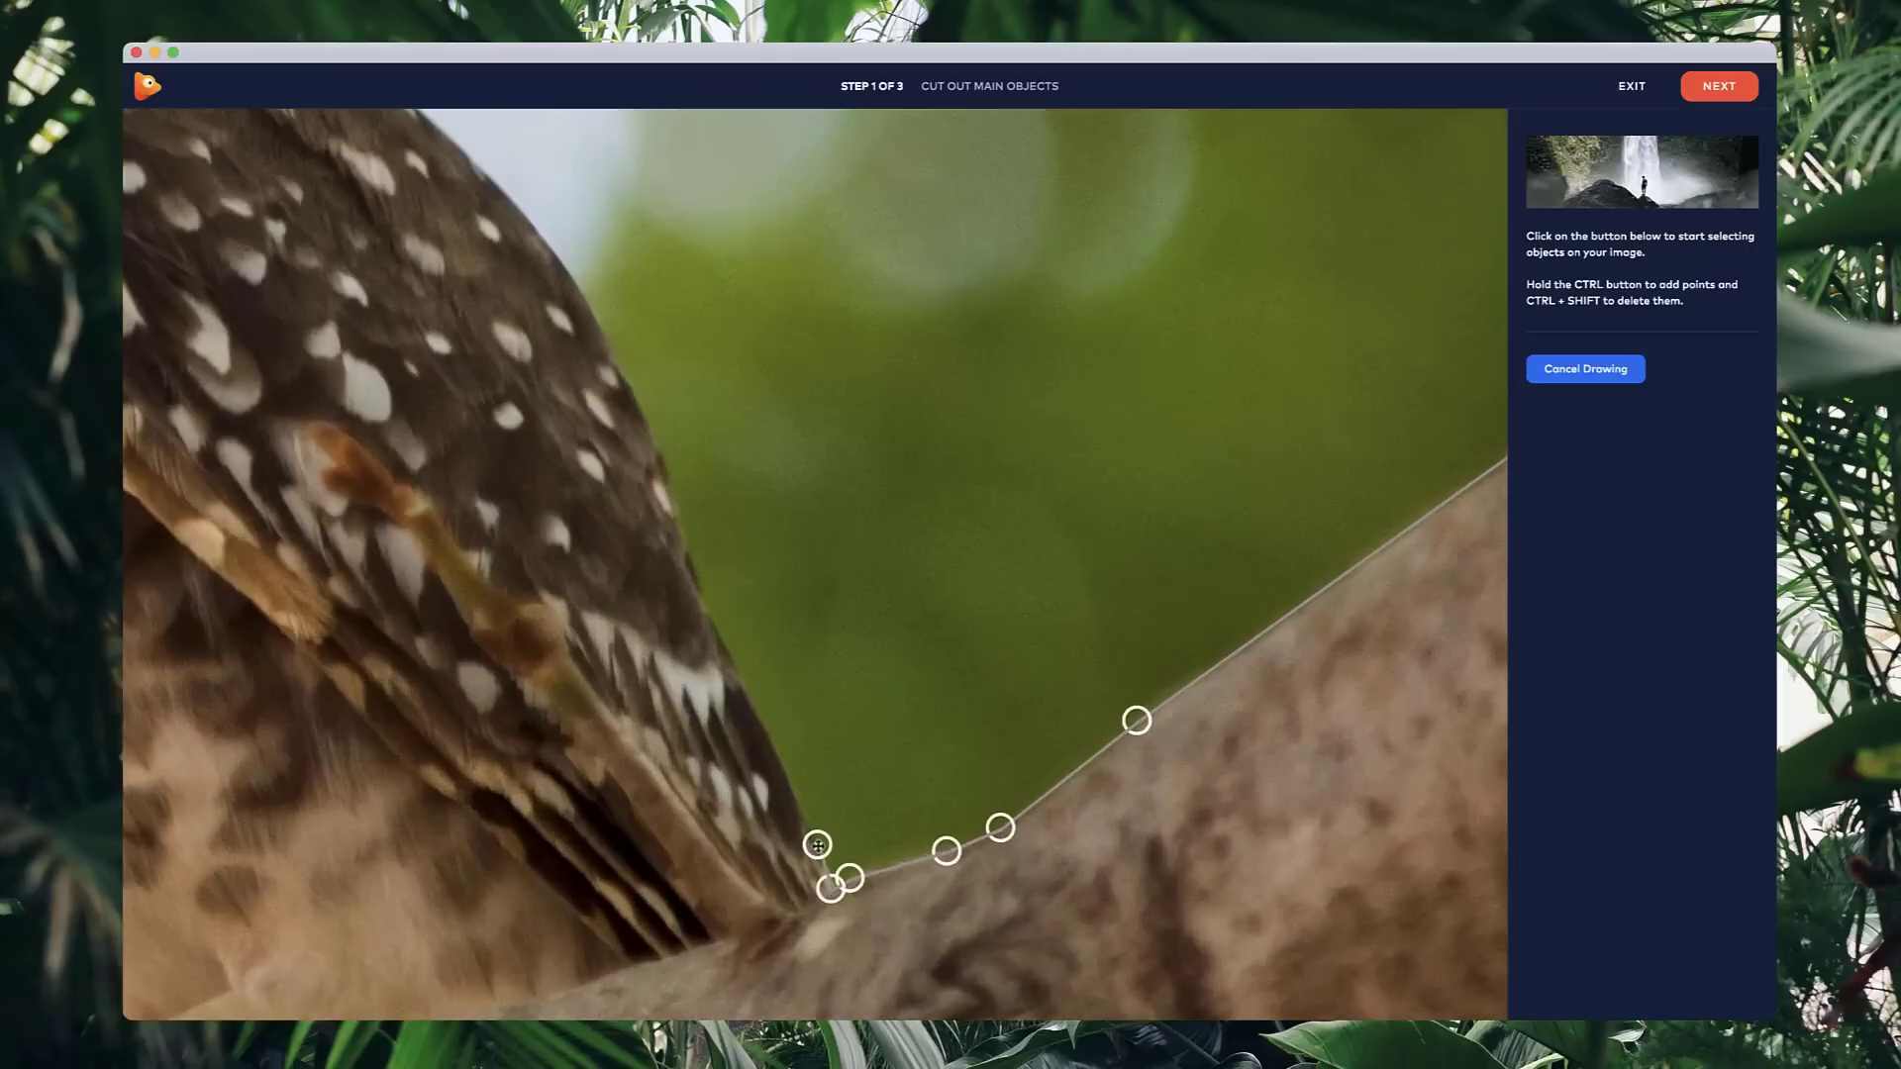
pyautogui.click(713, 618)
pyautogui.click(647, 427)
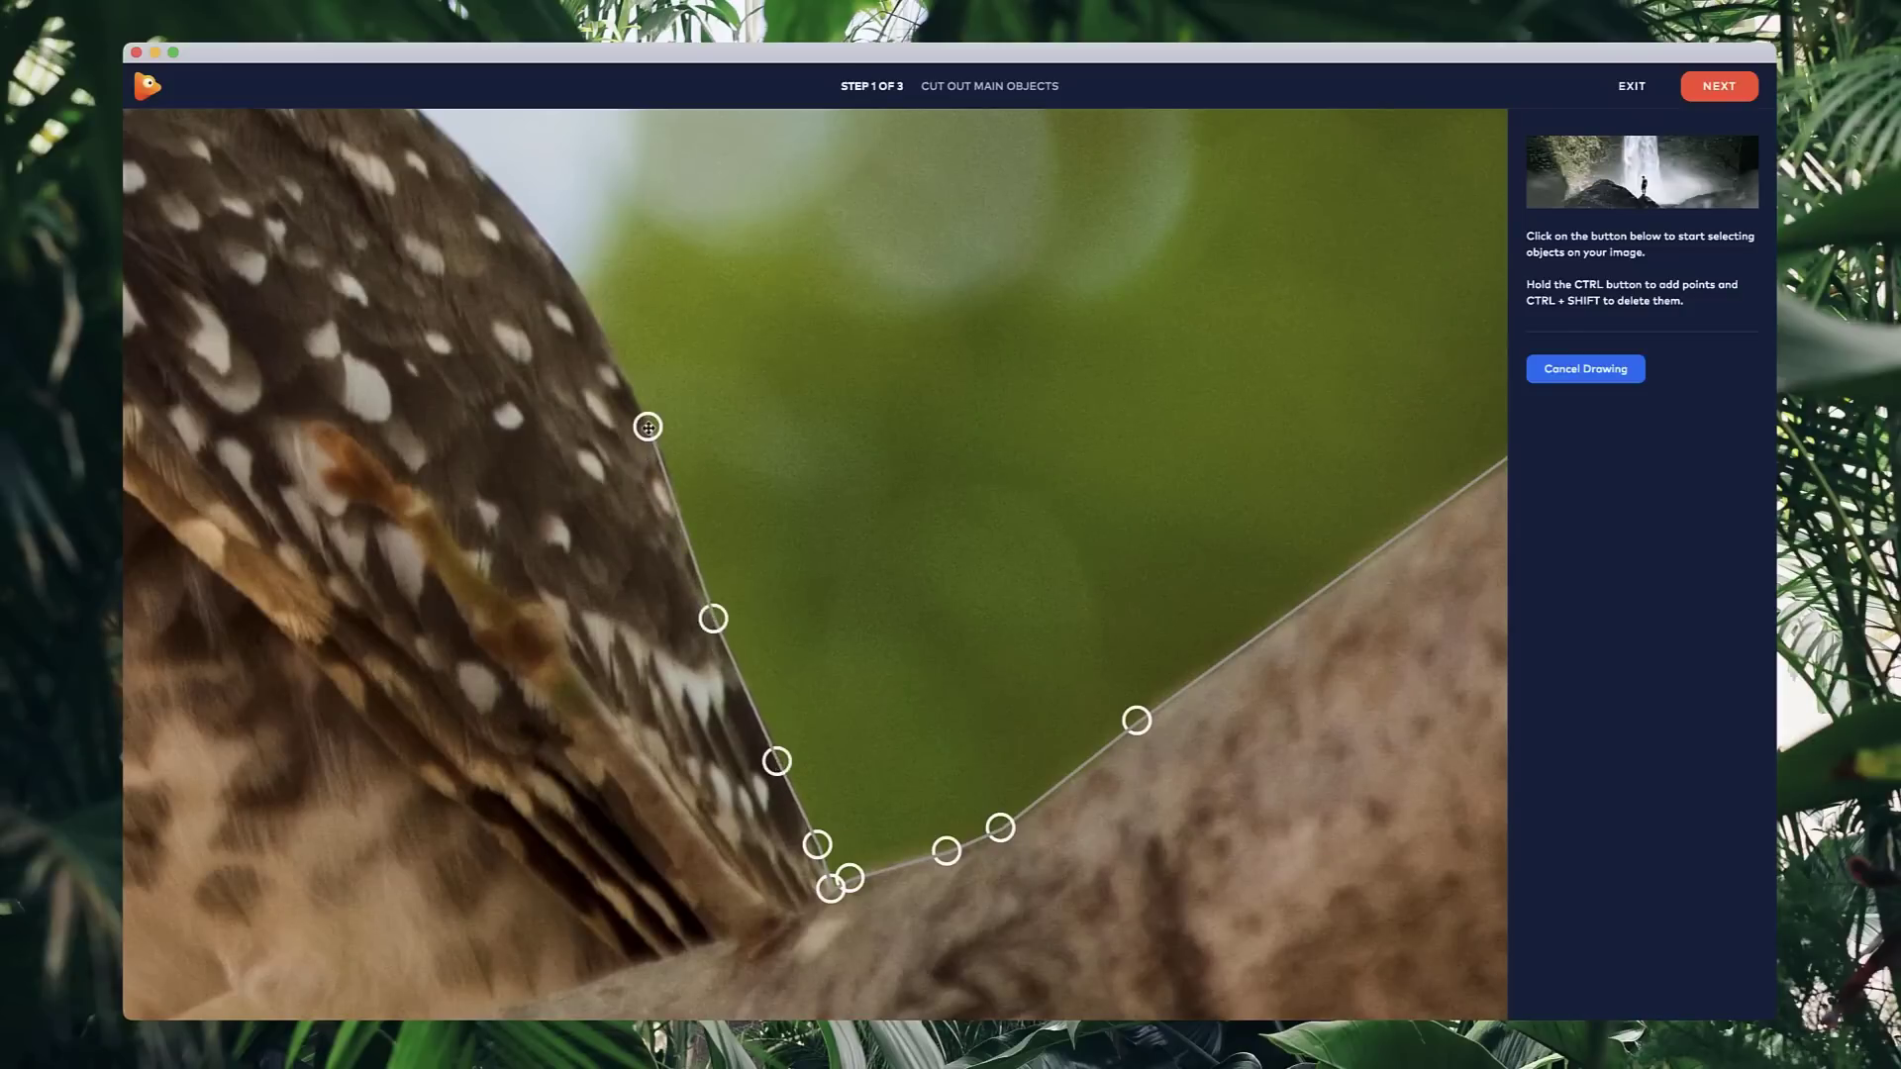
pyautogui.scroll(-5, 647, 427)
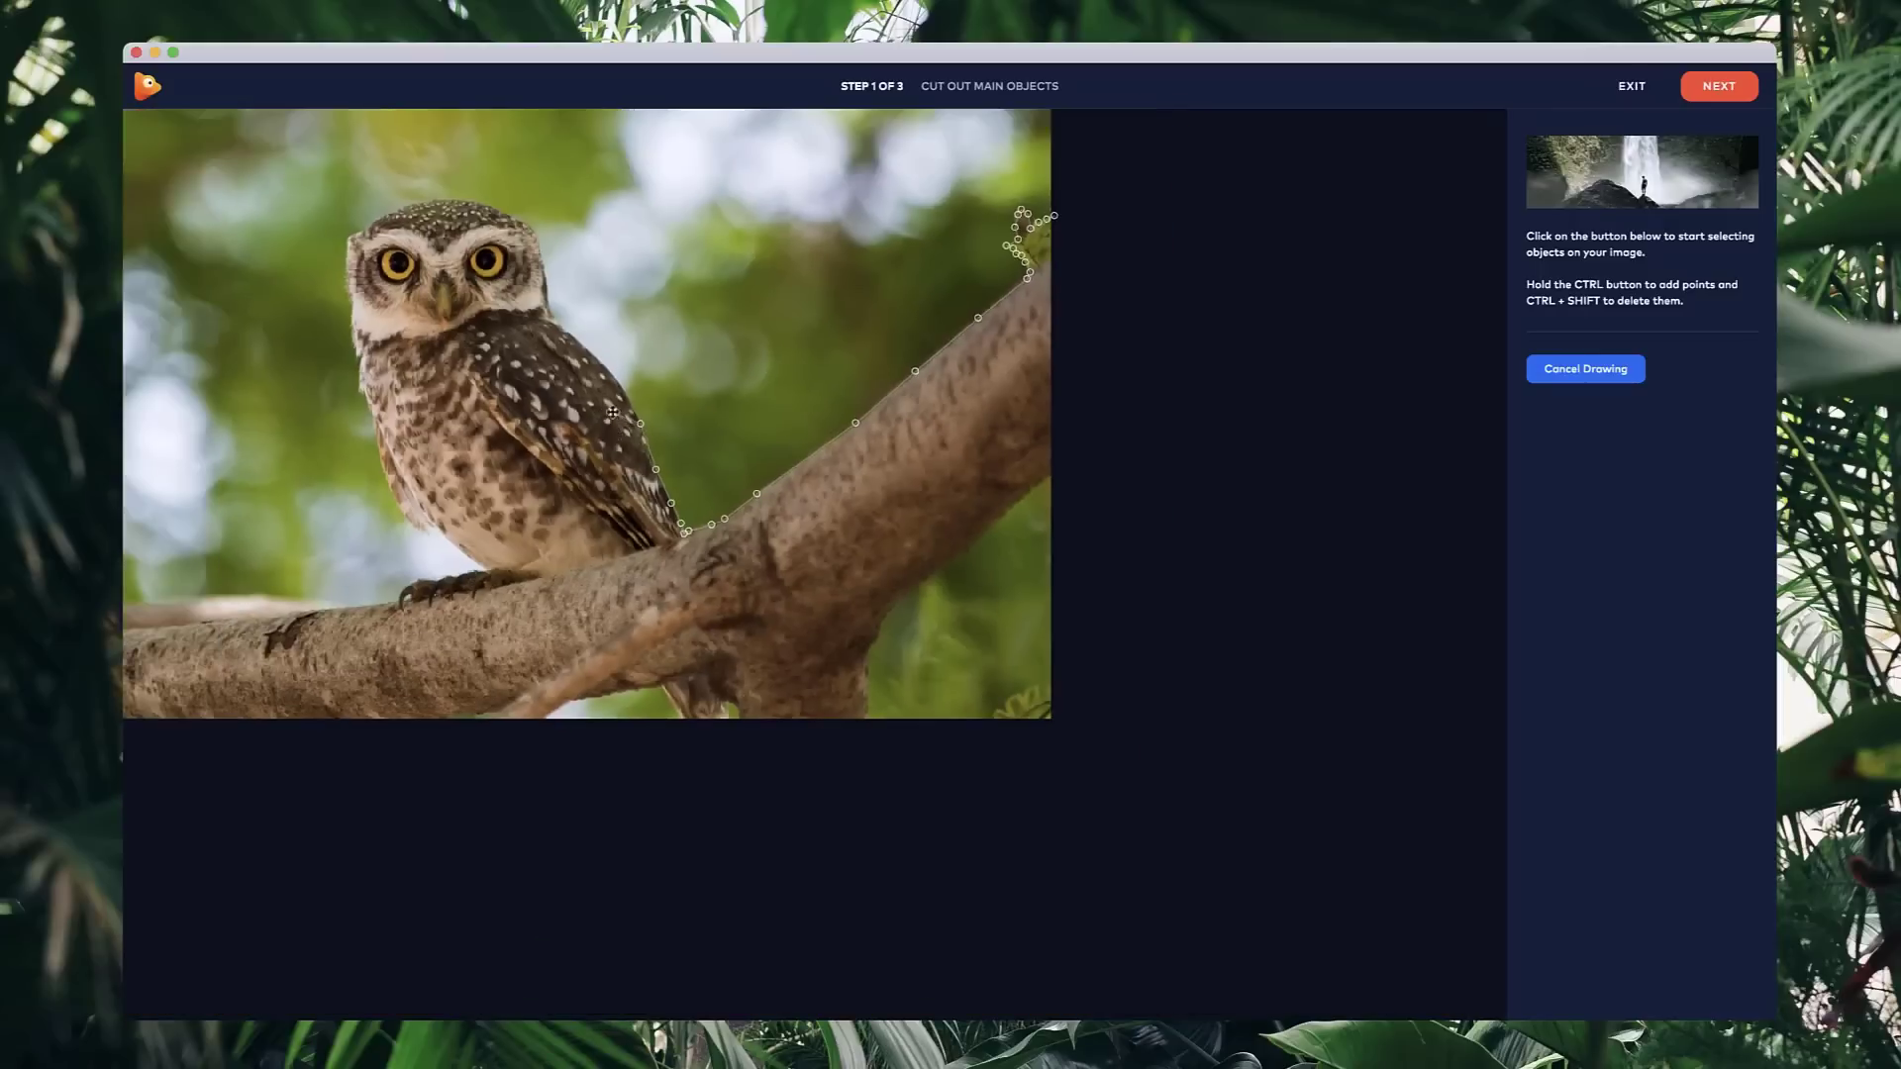
pyautogui.click(615, 382)
pyautogui.click(533, 229)
# - Outline the top of the owl's head across to the far side of its face
pyautogui.moveTo(536, 235); pyautogui.dragTo(974, 404)
pyautogui.scroll(3, 916, 376)
pyautogui.click(876, 368)
pyautogui.click(783, 388)
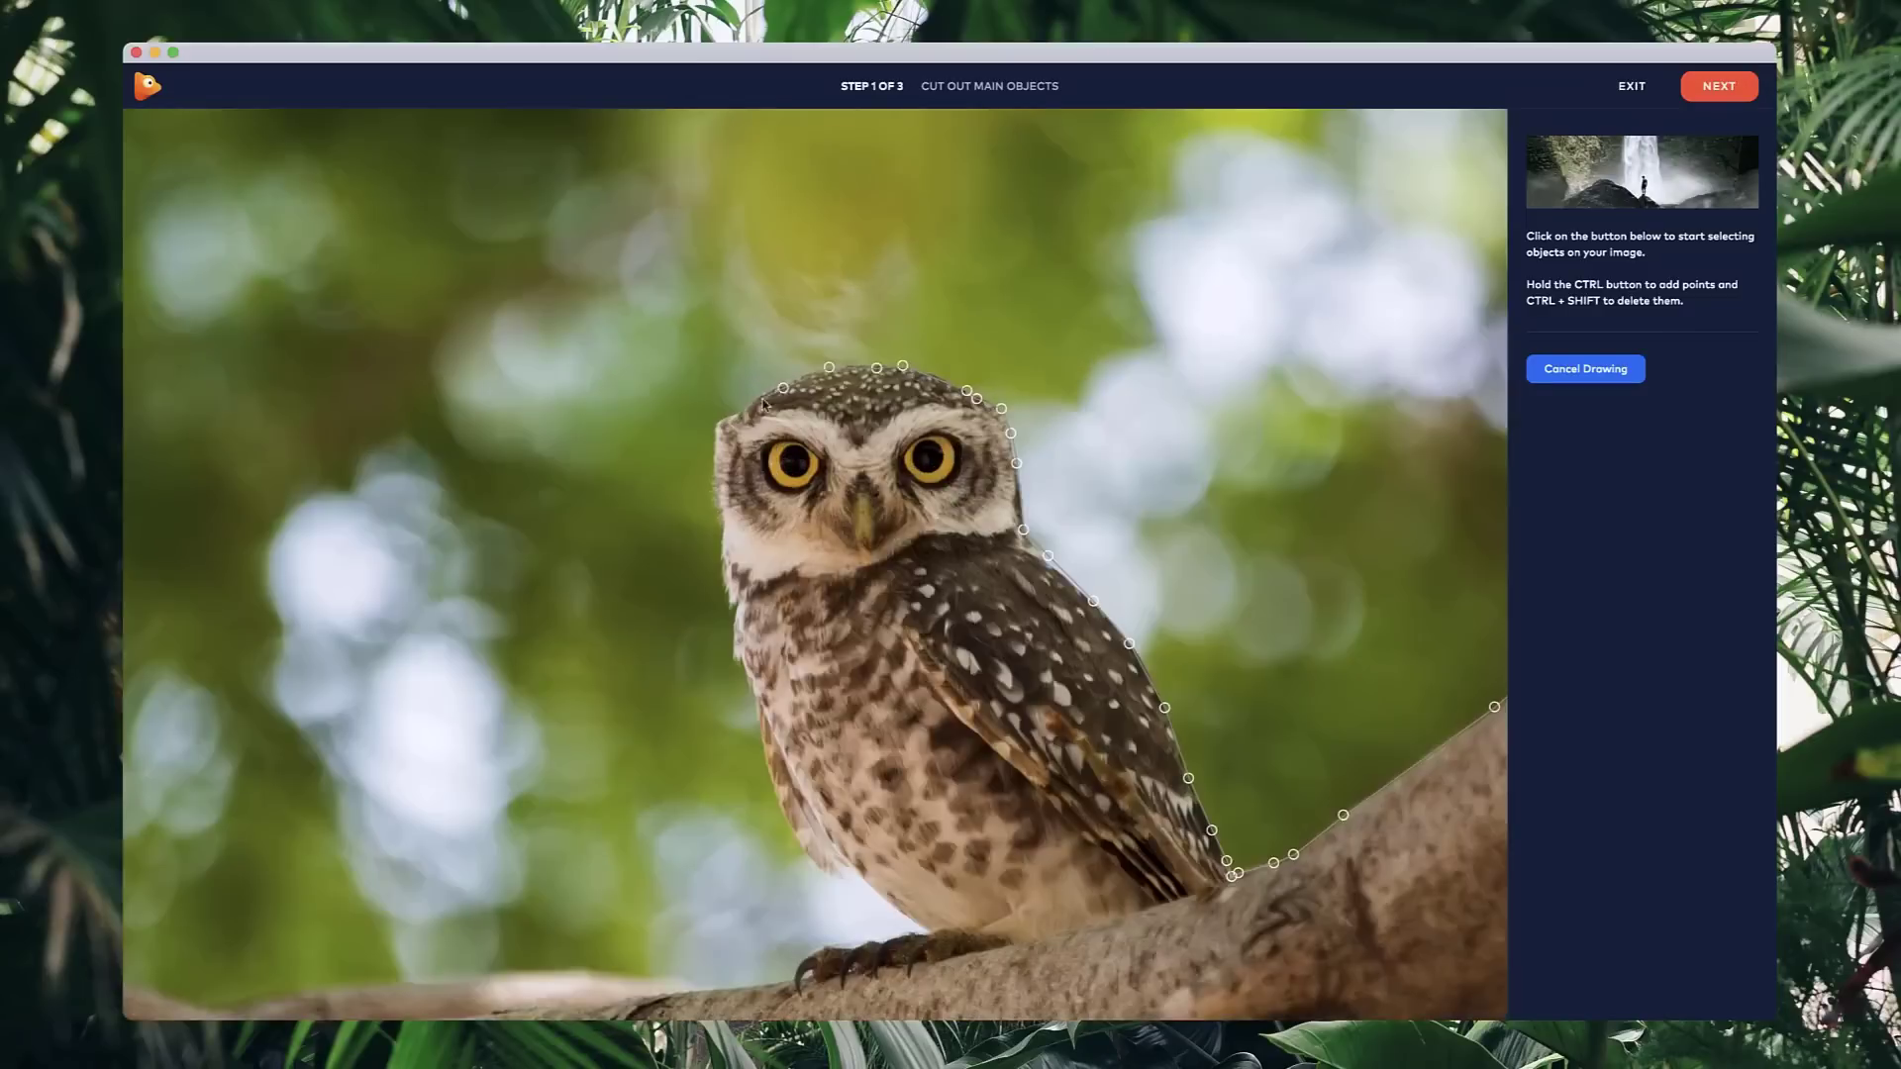
pyautogui.click(758, 398)
pyautogui.click(717, 422)
# - Trace the owl's chest and belly down around its claws to the branch
pyautogui.click(764, 742)
pyautogui.click(775, 794)
pyautogui.click(818, 869)
pyautogui.click(926, 931)
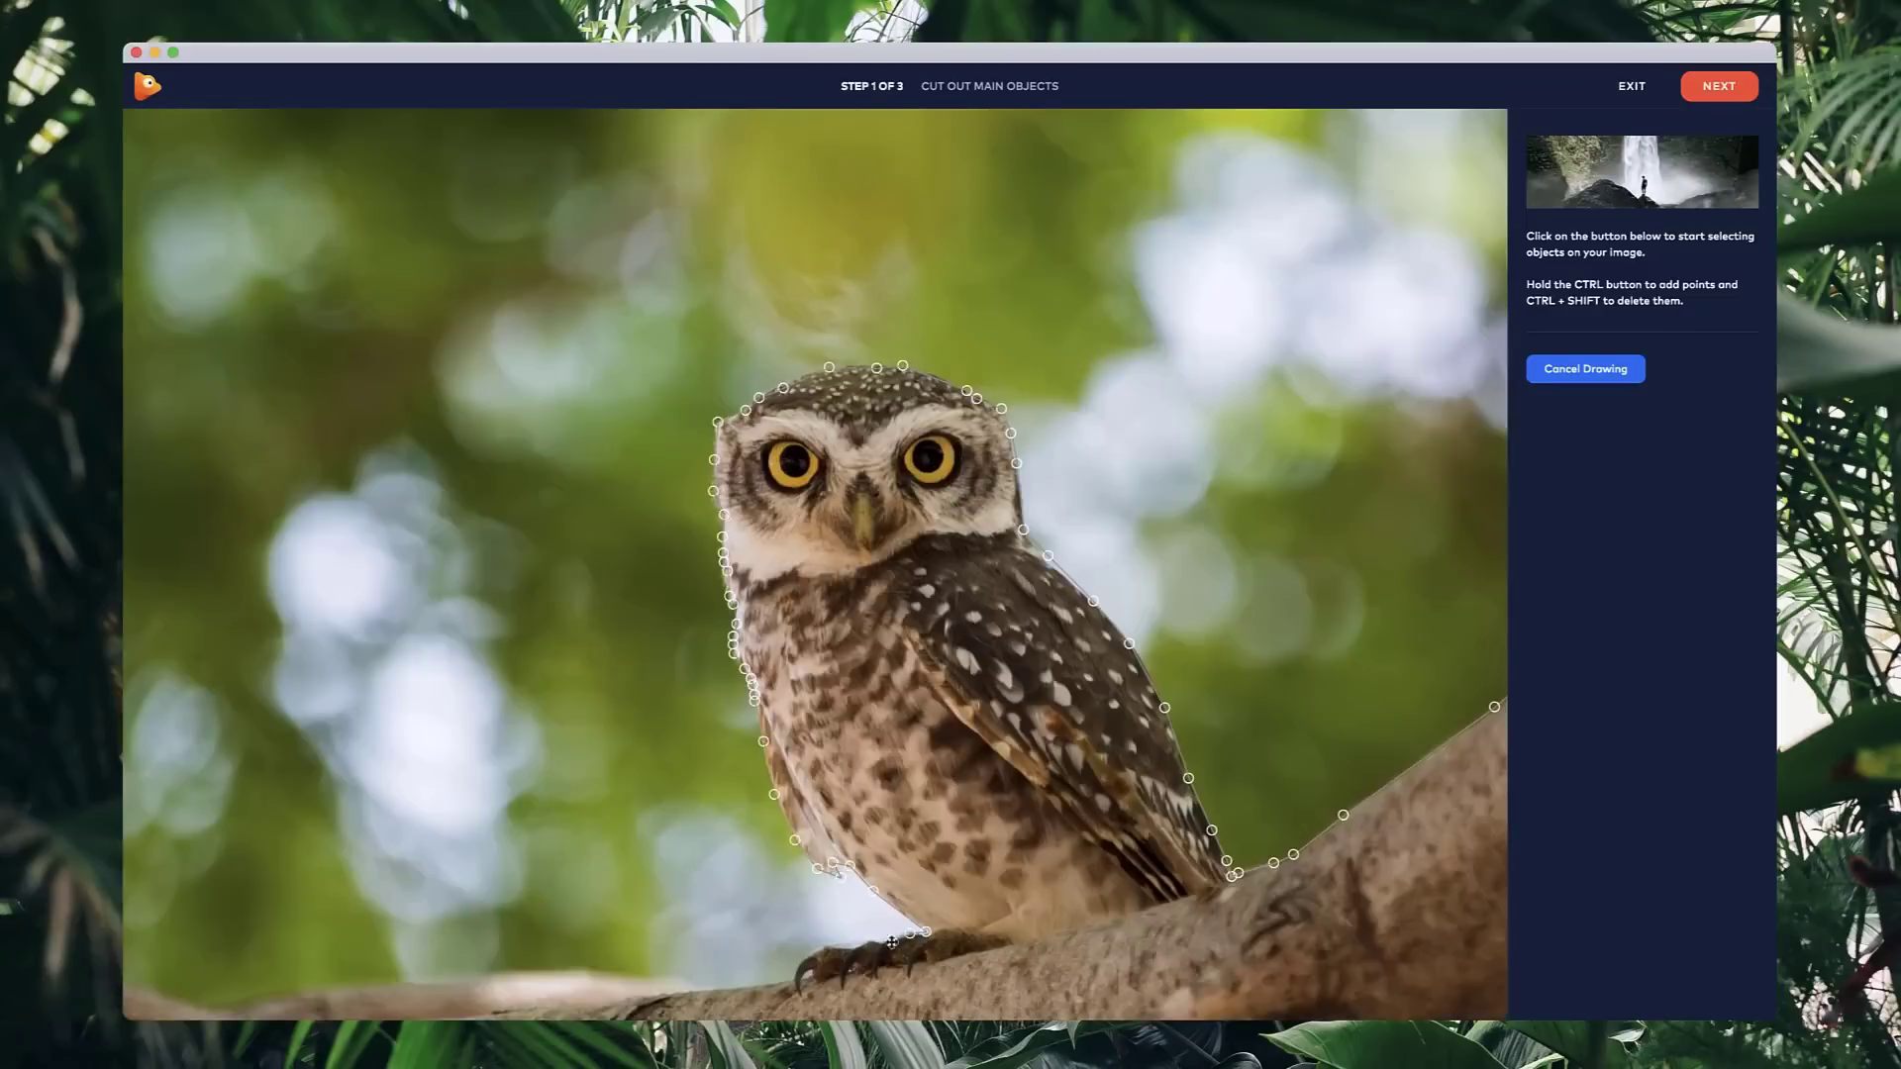
pyautogui.click(850, 946)
pyautogui.click(764, 984)
# - Outline the left-hand branch's upper edge from the claws to the photo's left border
pyautogui.moveTo(764, 983); pyautogui.dragTo(1291, 599)
pyautogui.click(1194, 596)
pyautogui.click(1096, 592)
pyautogui.click(929, 600)
pyautogui.click(795, 618)
pyautogui.click(752, 634)
pyautogui.click(629, 592)
pyautogui.click(471, 515)
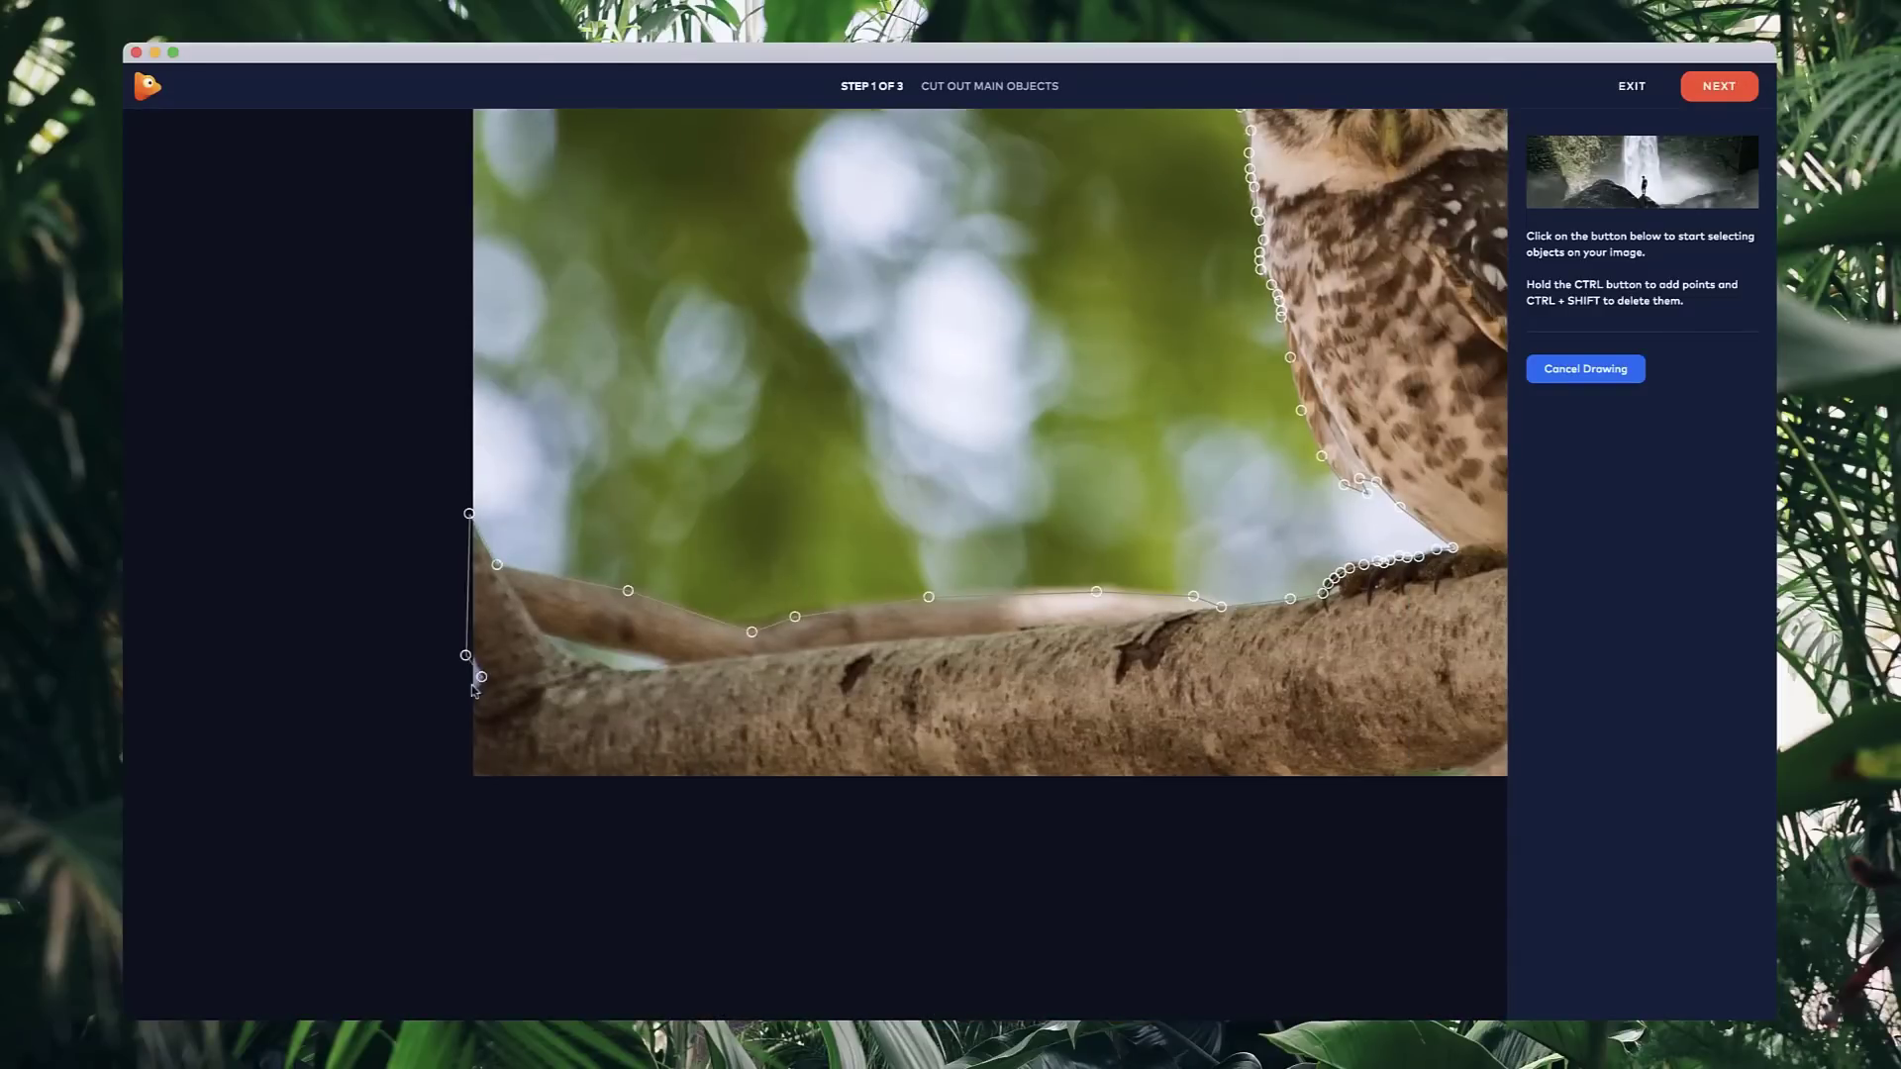
# - Carry the outline along the photo's lower border, around the background gap and small stub under the branch
pyautogui.scroll(-3, 477, 798)
pyautogui.click(1221, 707)
pyautogui.click(1248, 743)
pyautogui.click(1292, 729)
pyautogui.click(1450, 744)
pyautogui.moveTo(1450, 723); pyautogui.dragTo(929, 810)
# - Trace the underside of the right-hand branch past the photo's right border and close the outline at its starting point
pyautogui.click(929, 751)
pyautogui.click(947, 722)
pyautogui.click(983, 679)
pyautogui.click(1035, 644)
pyautogui.click(1141, 551)
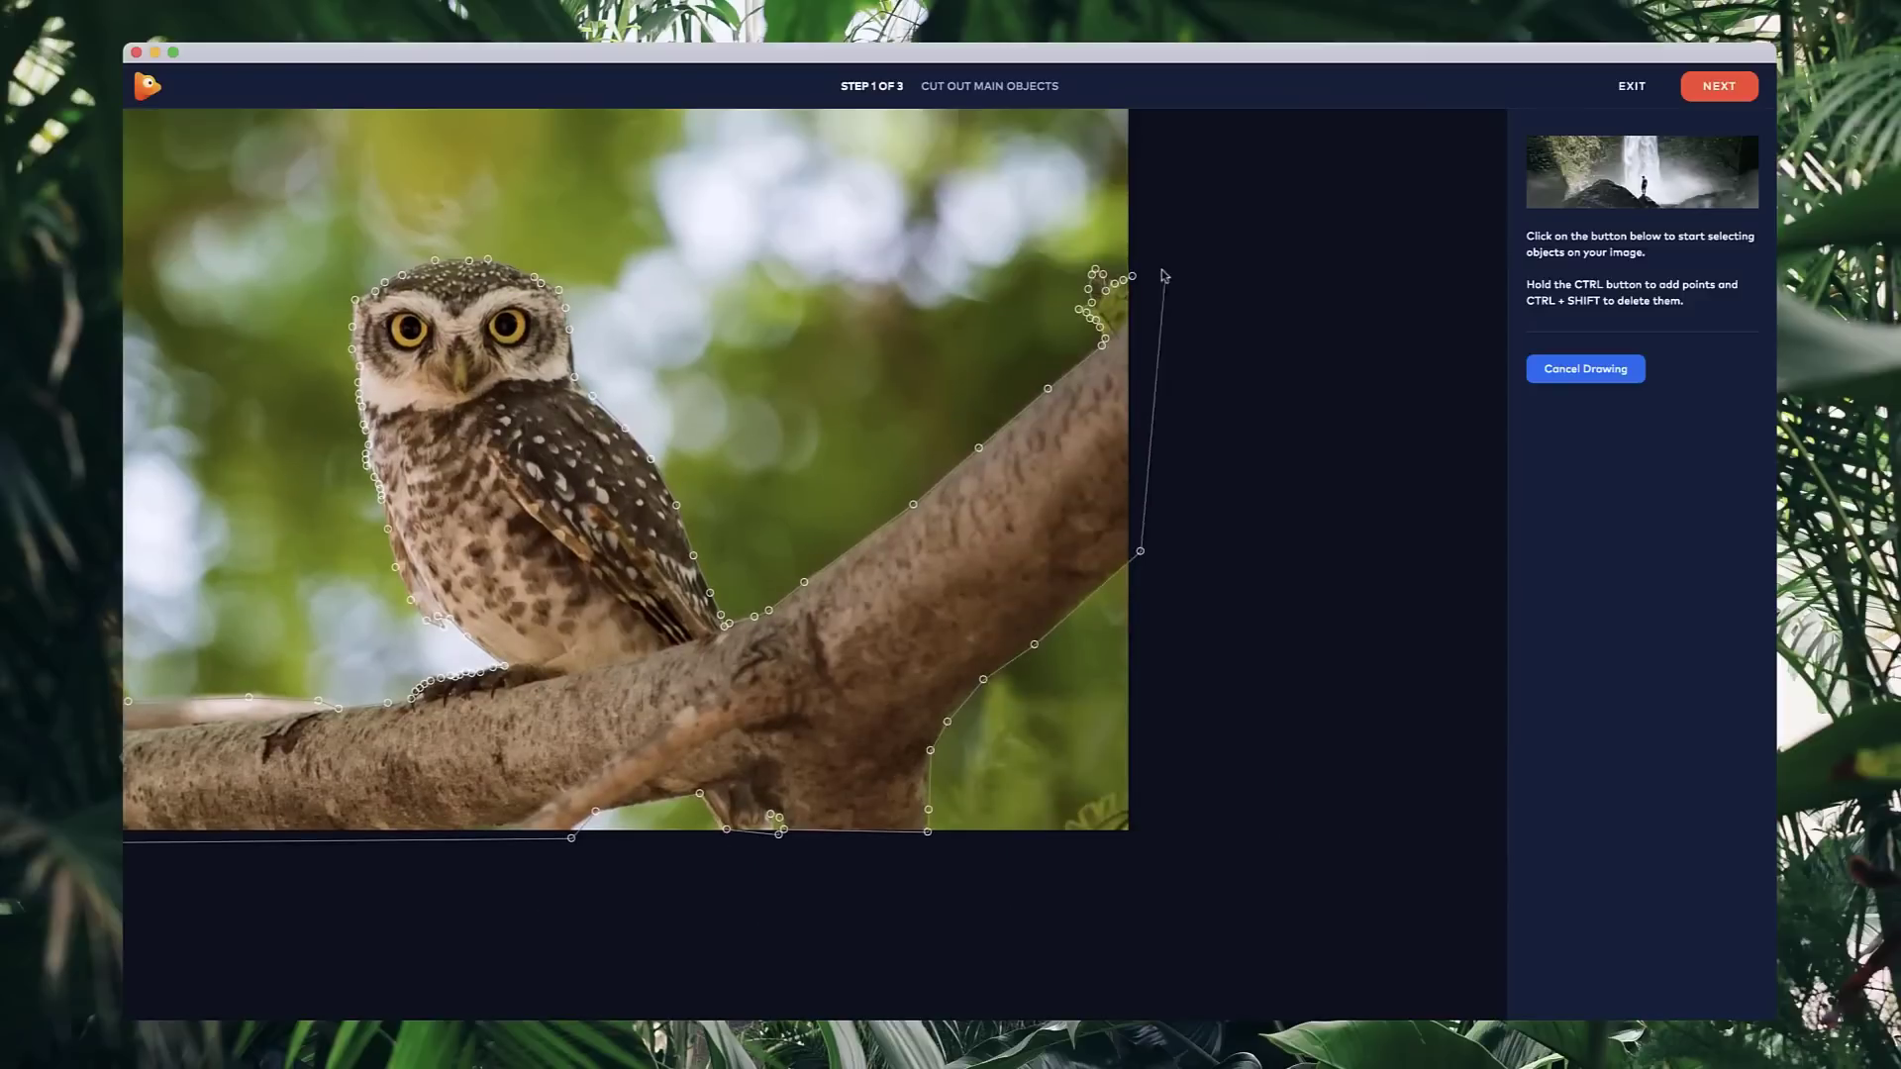
pyautogui.click(1136, 276)
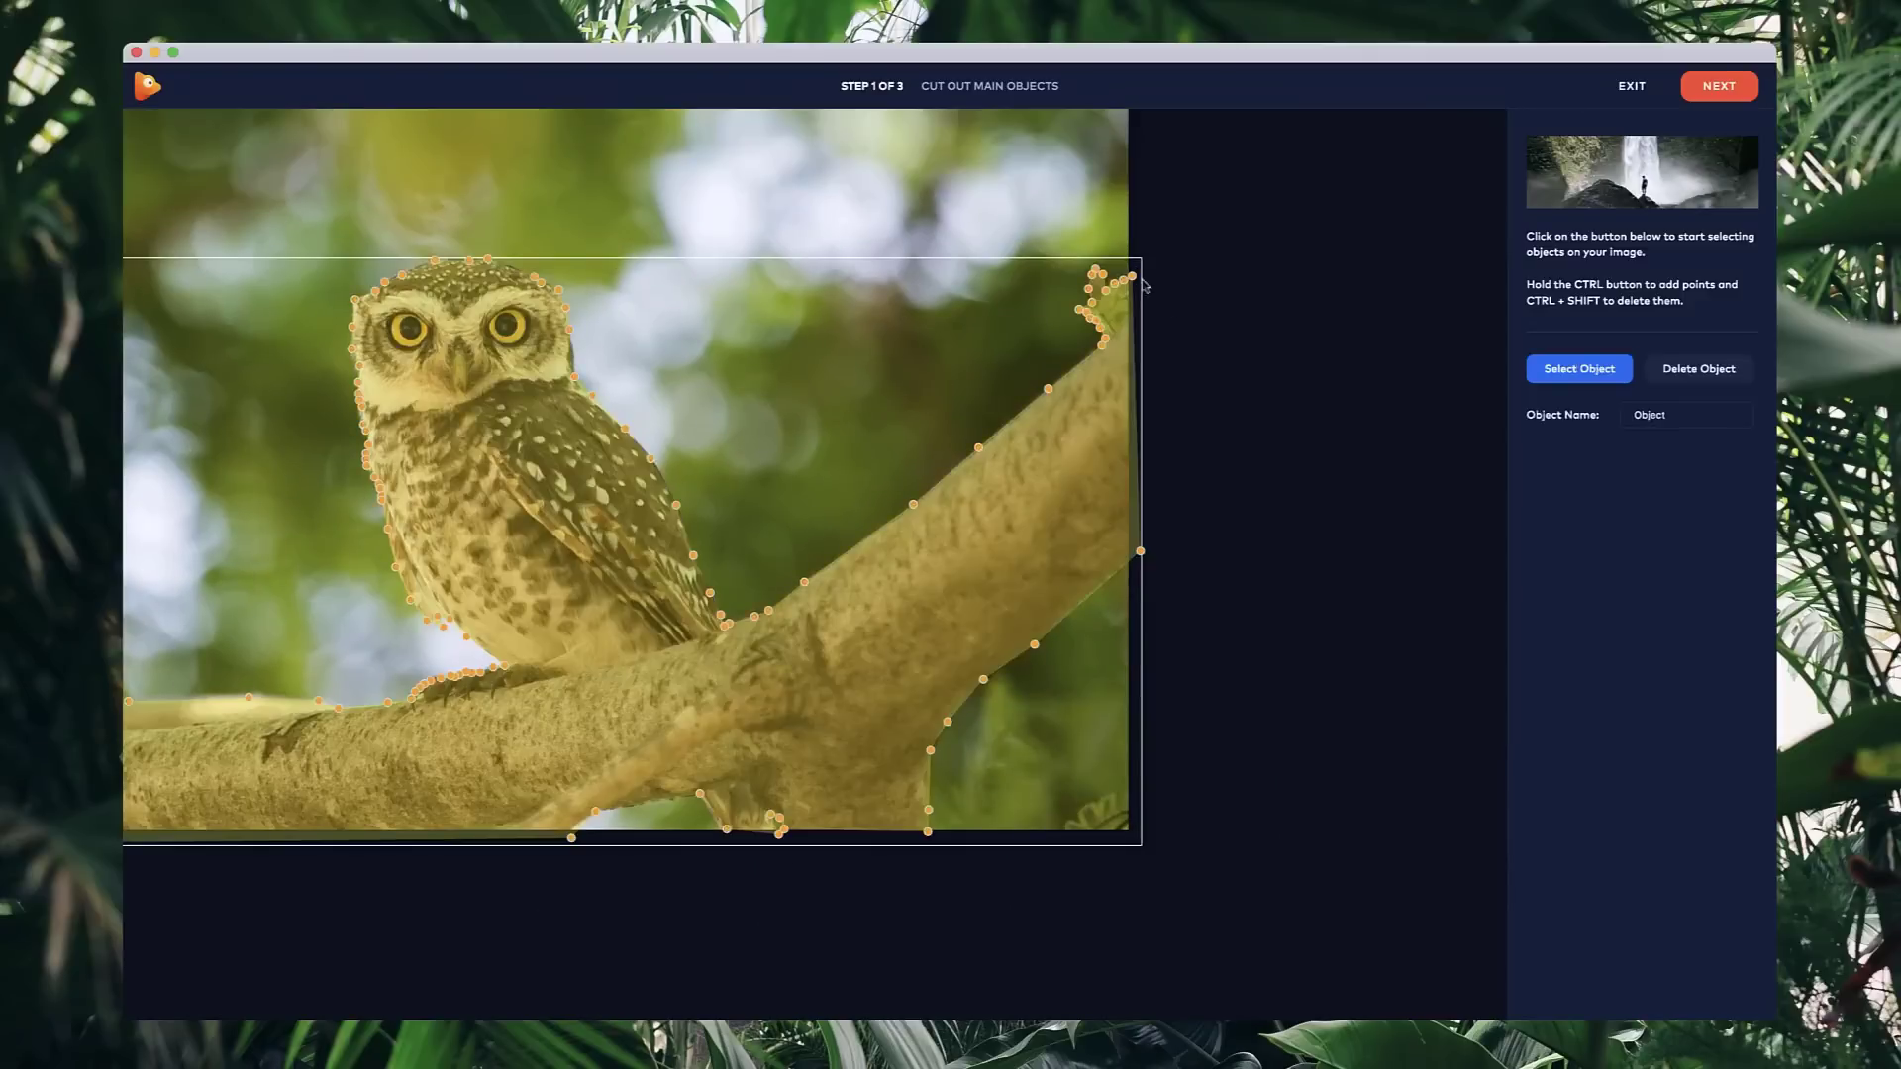
# - Refine the cutout by moving the outline points along the owl's crown to follow its feathers
pyautogui.scroll(3, 521, 547)
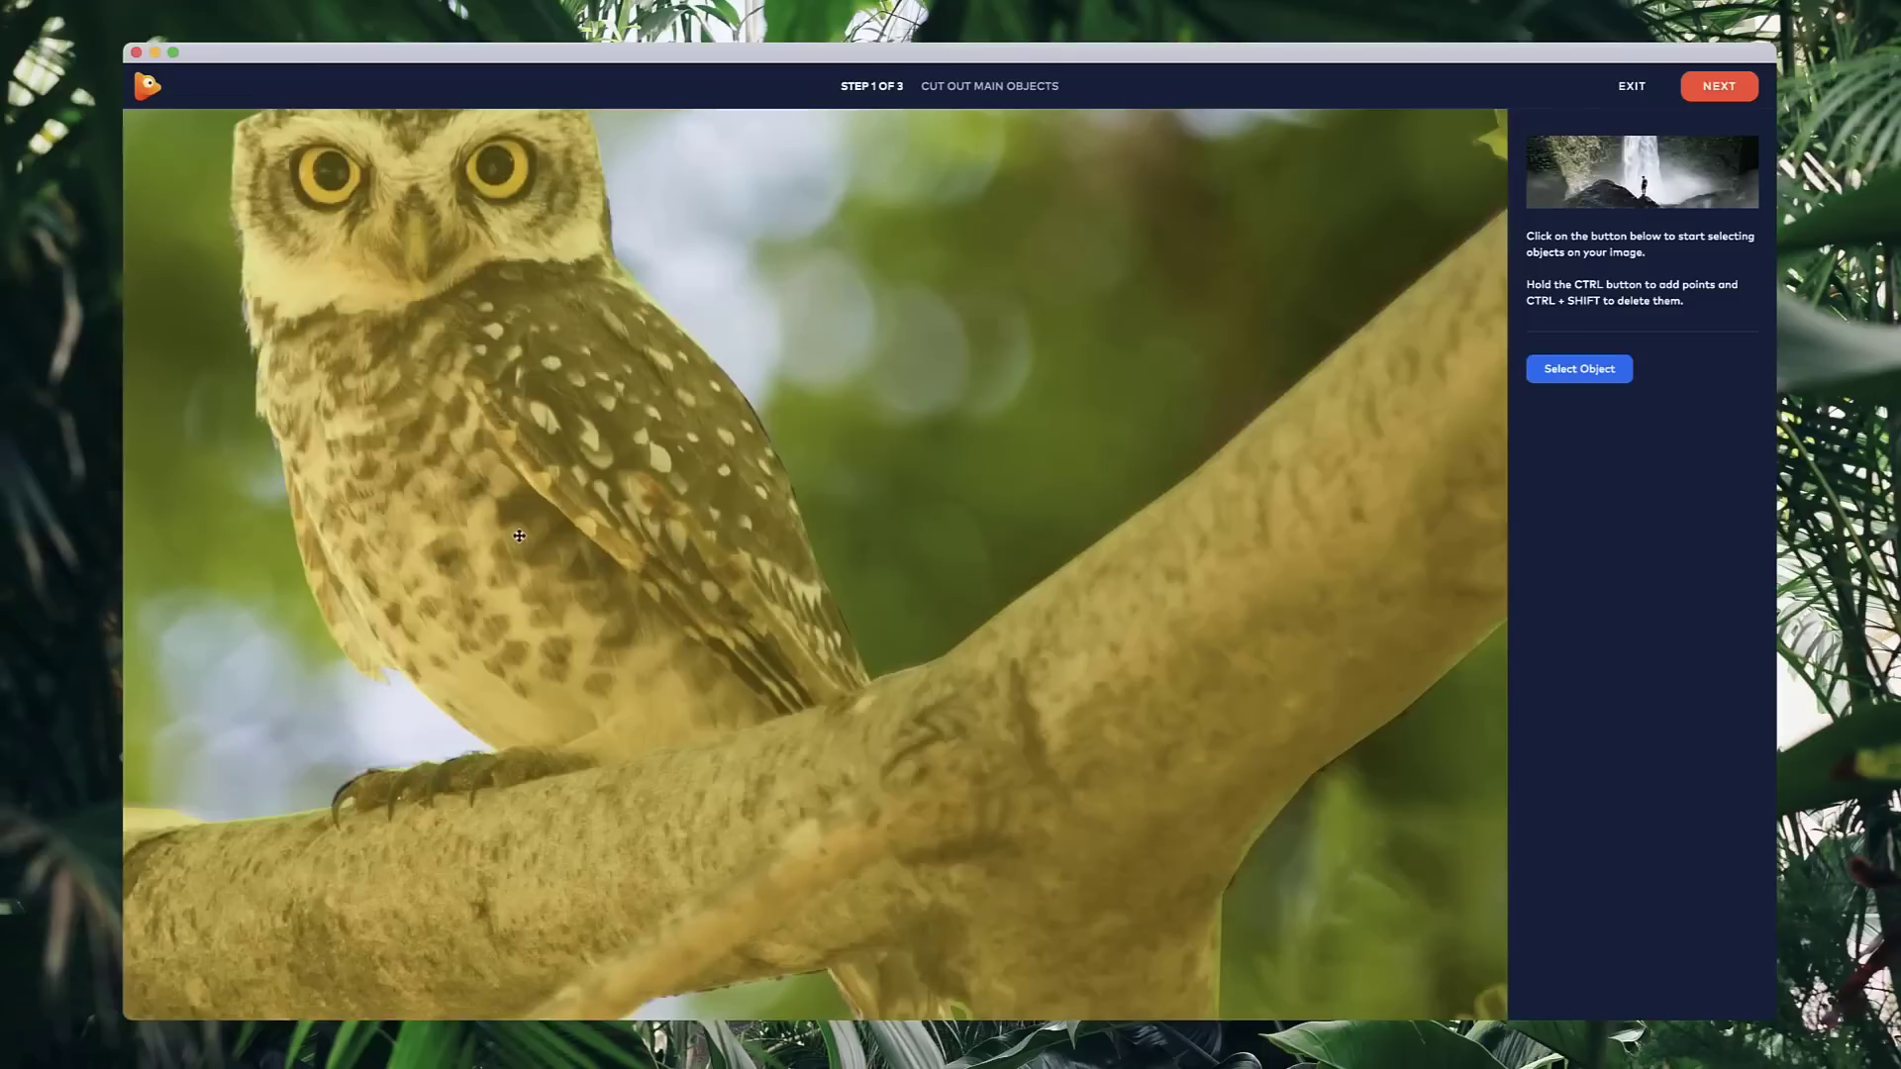
pyautogui.moveTo(458, 495); pyautogui.dragTo(989, 666)
pyautogui.scroll(3, 892, 682)
pyautogui.moveTo(732, 453); pyautogui.dragTo(939, 647)
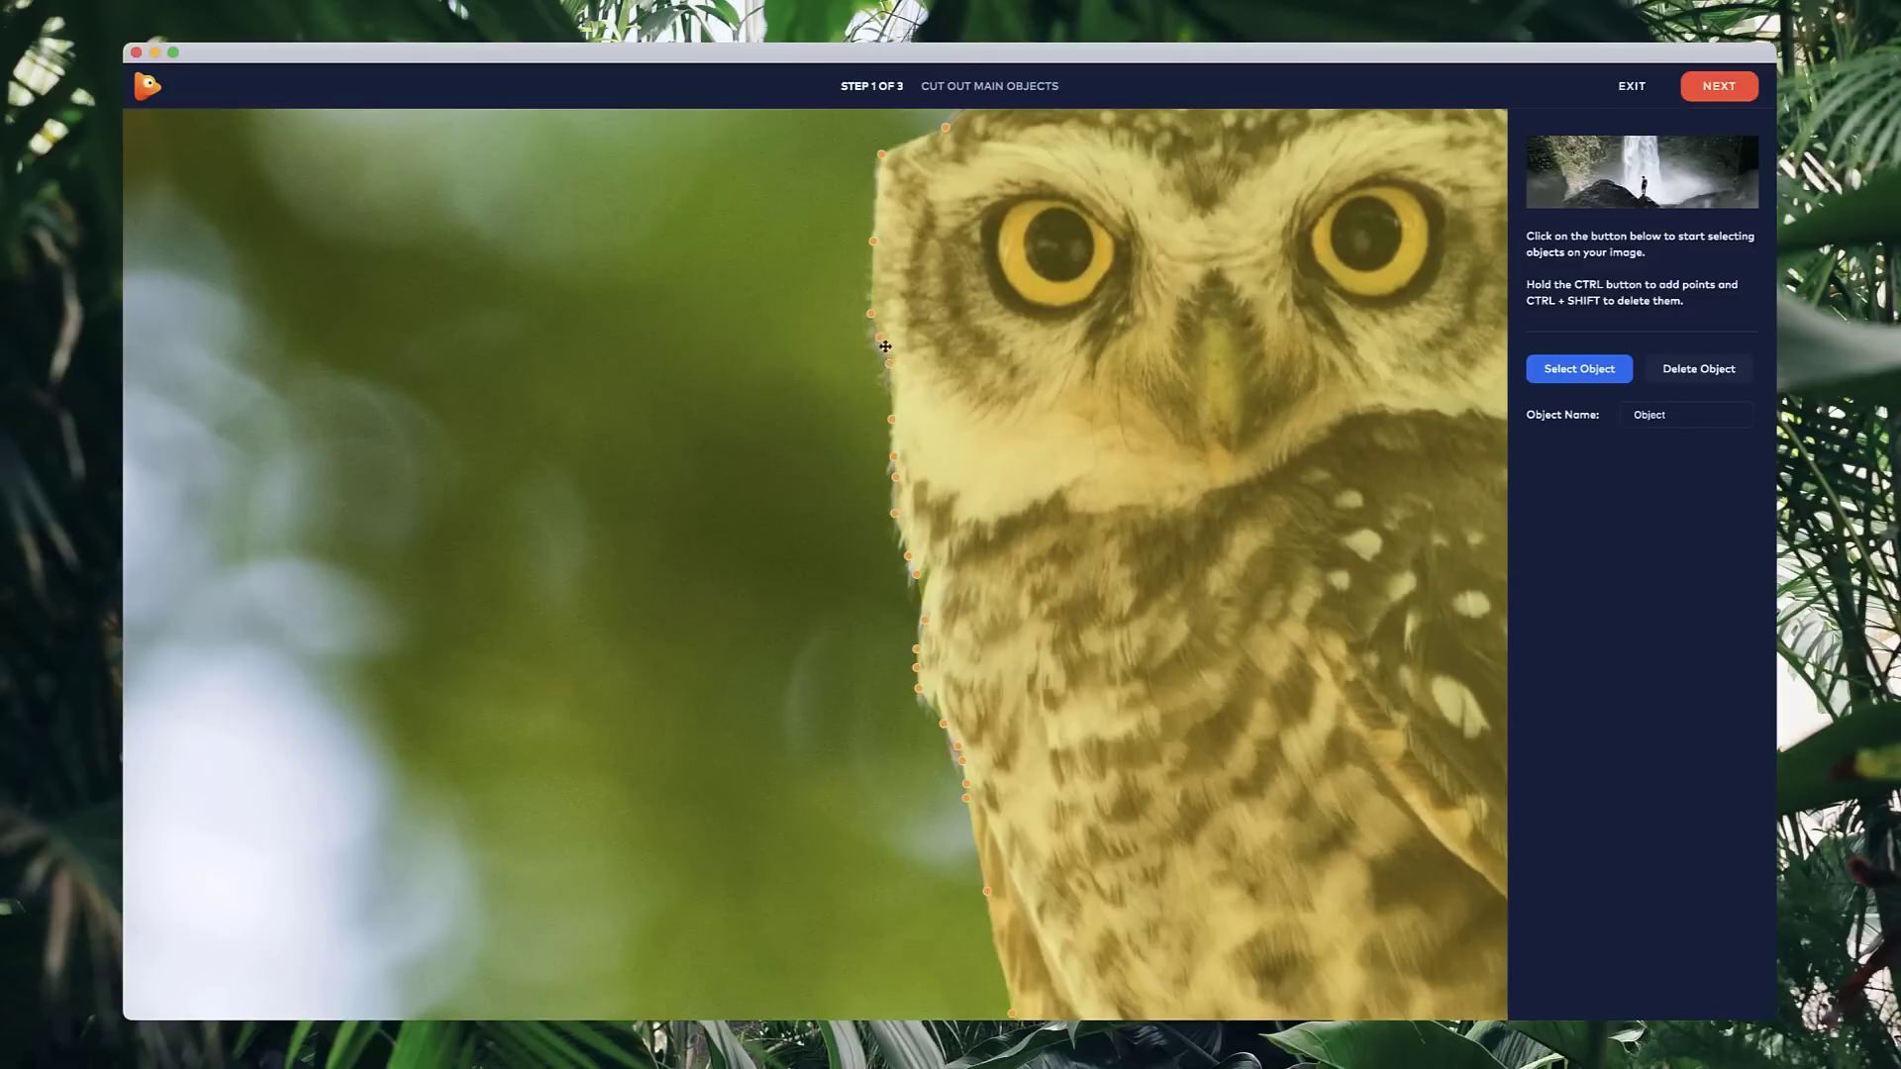
pyautogui.scroll(-5, 876, 343)
pyautogui.scroll(10, 997, 138)
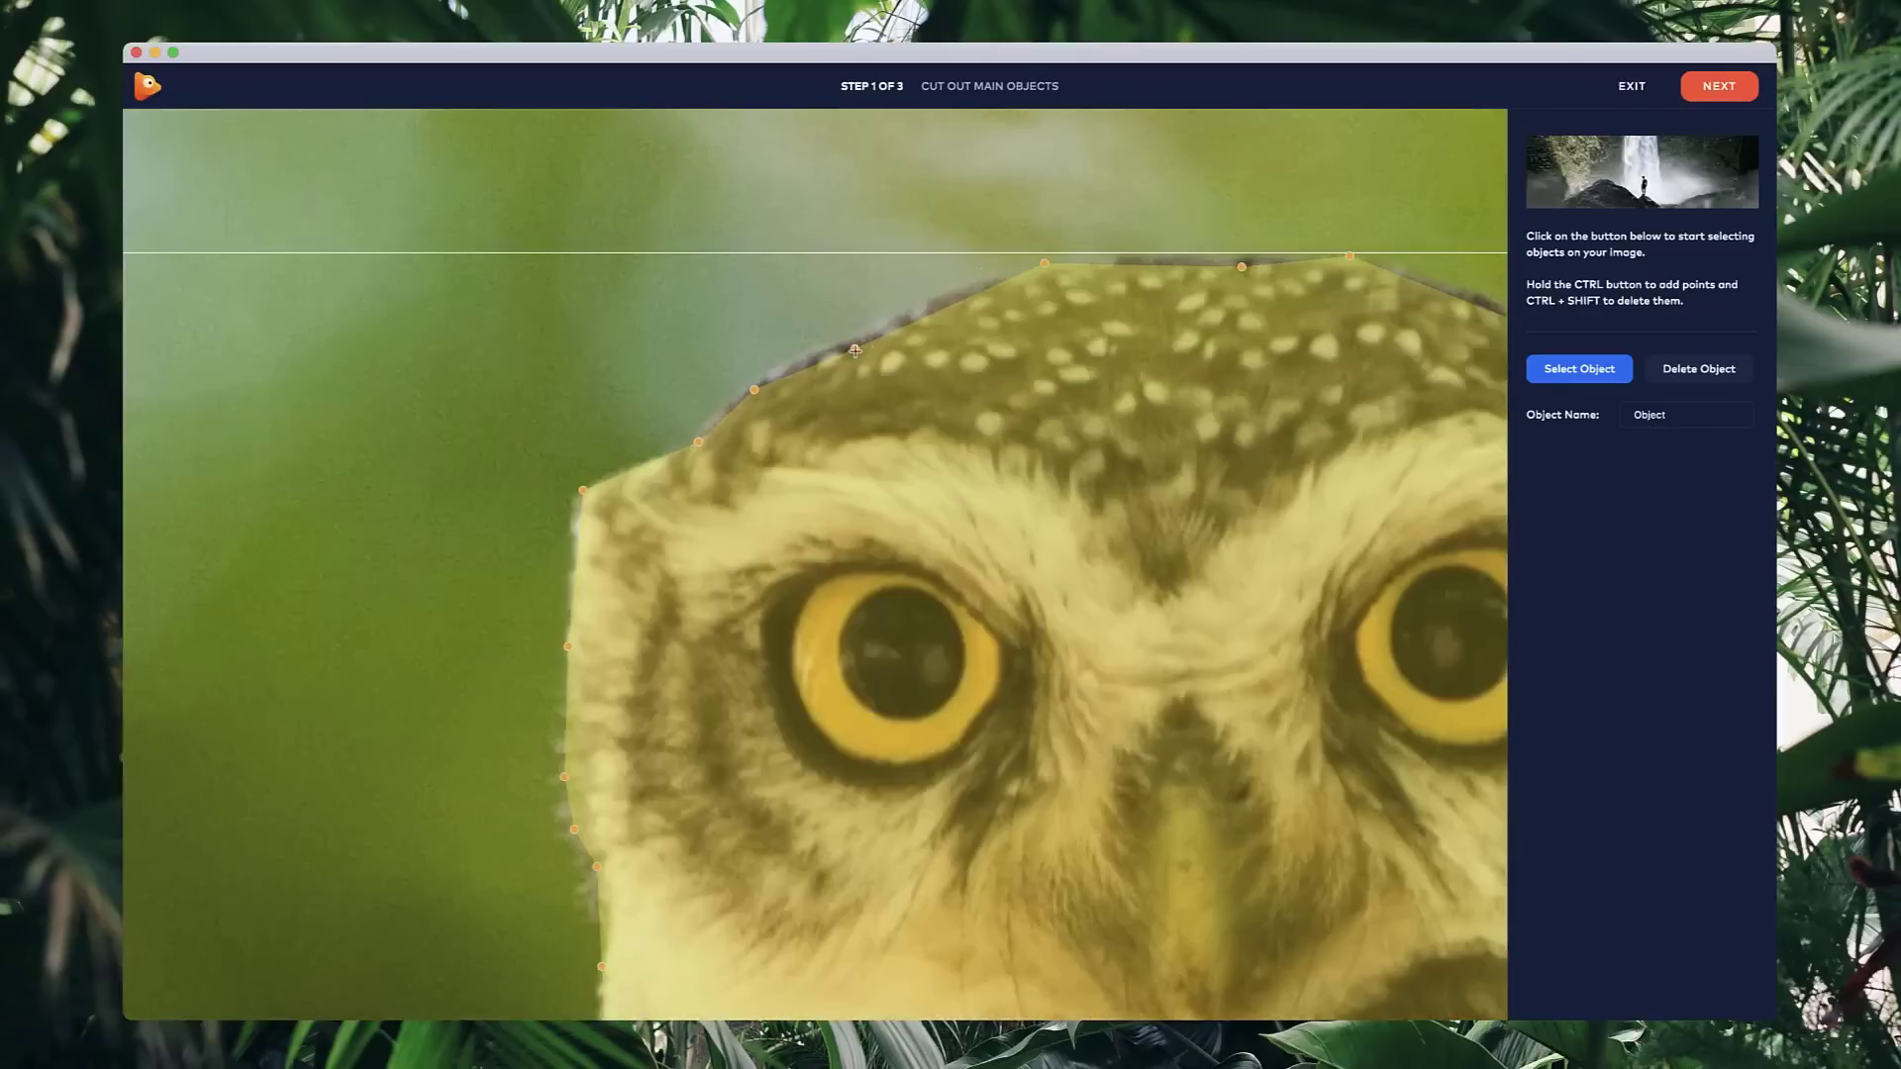
pyautogui.moveTo(854, 350); pyautogui.dragTo(868, 334)
pyautogui.moveTo(757, 390); pyautogui.dragTo(762, 381)
pyautogui.moveTo(1051, 258); pyautogui.dragTo(1147, 260)
pyautogui.moveTo(1028, 268); pyautogui.dragTo(1010, 279)
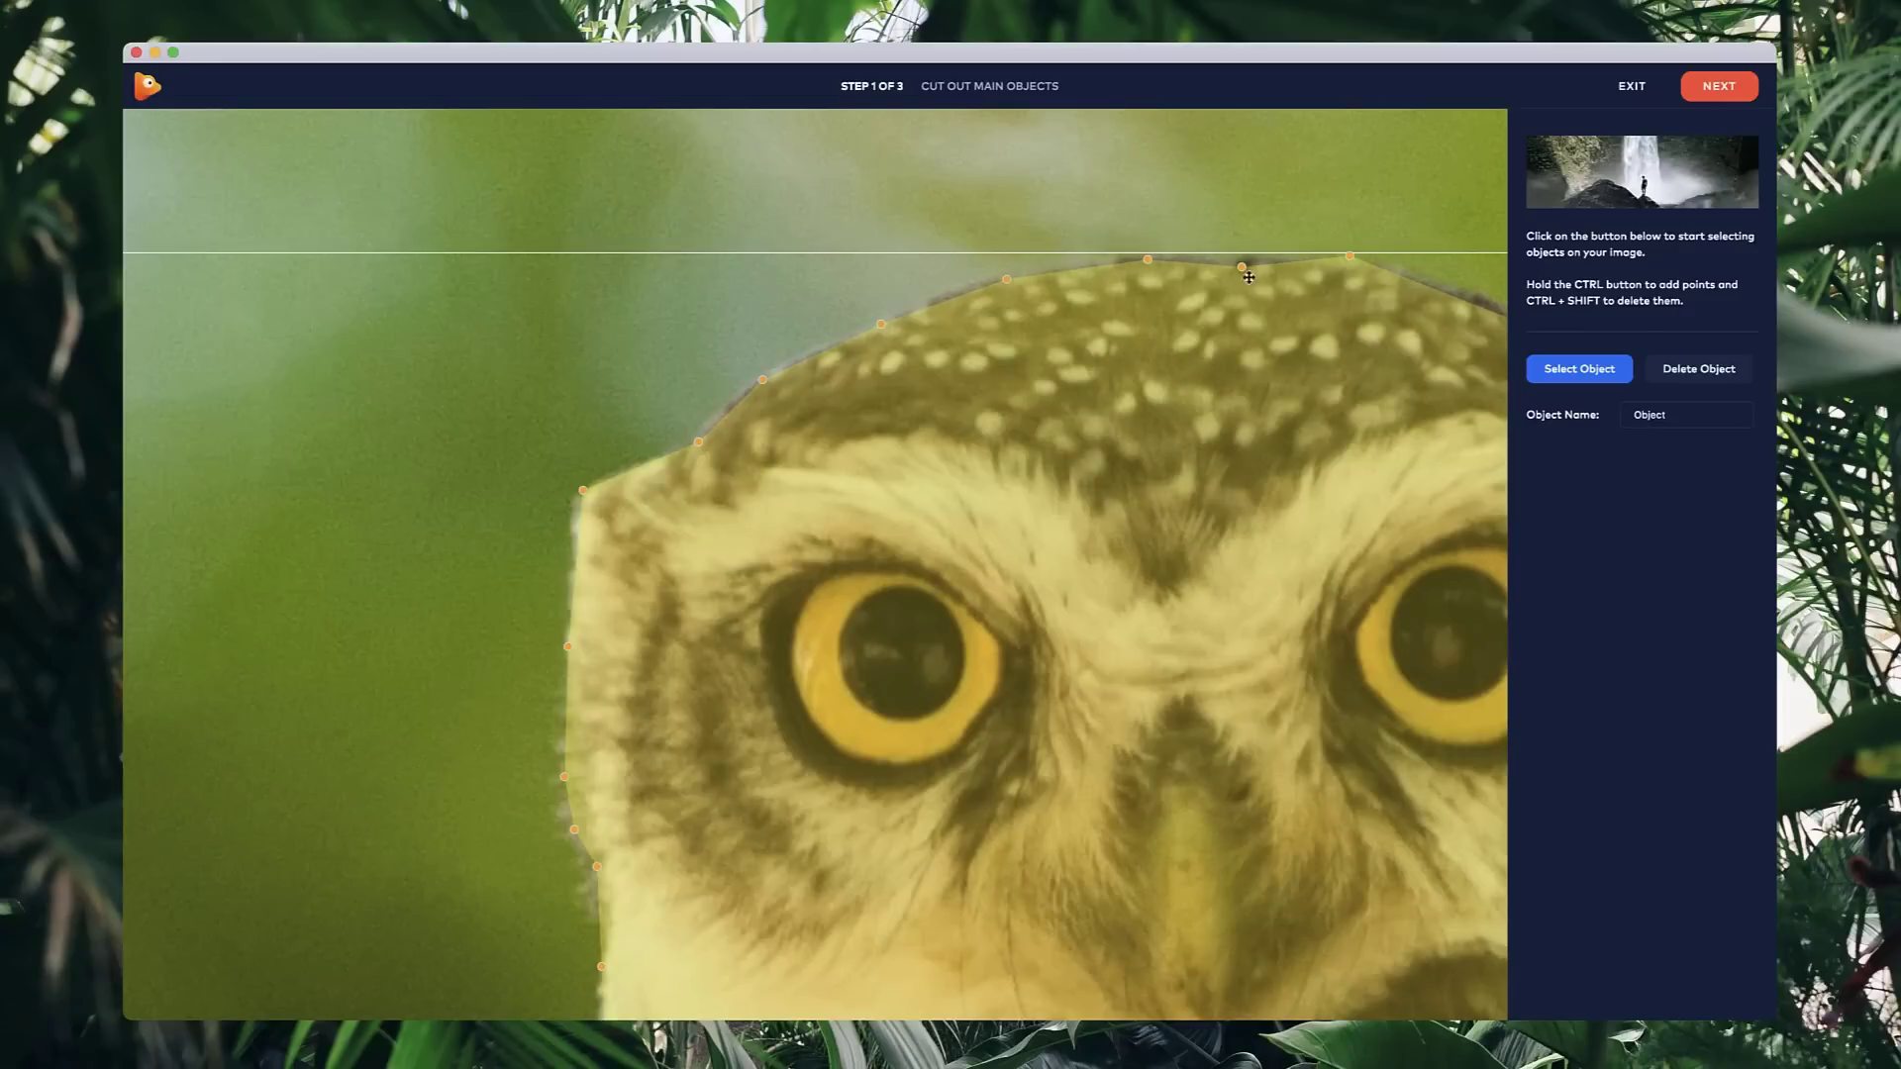
pyautogui.moveTo(1388, 322); pyautogui.dragTo(1019, 378)
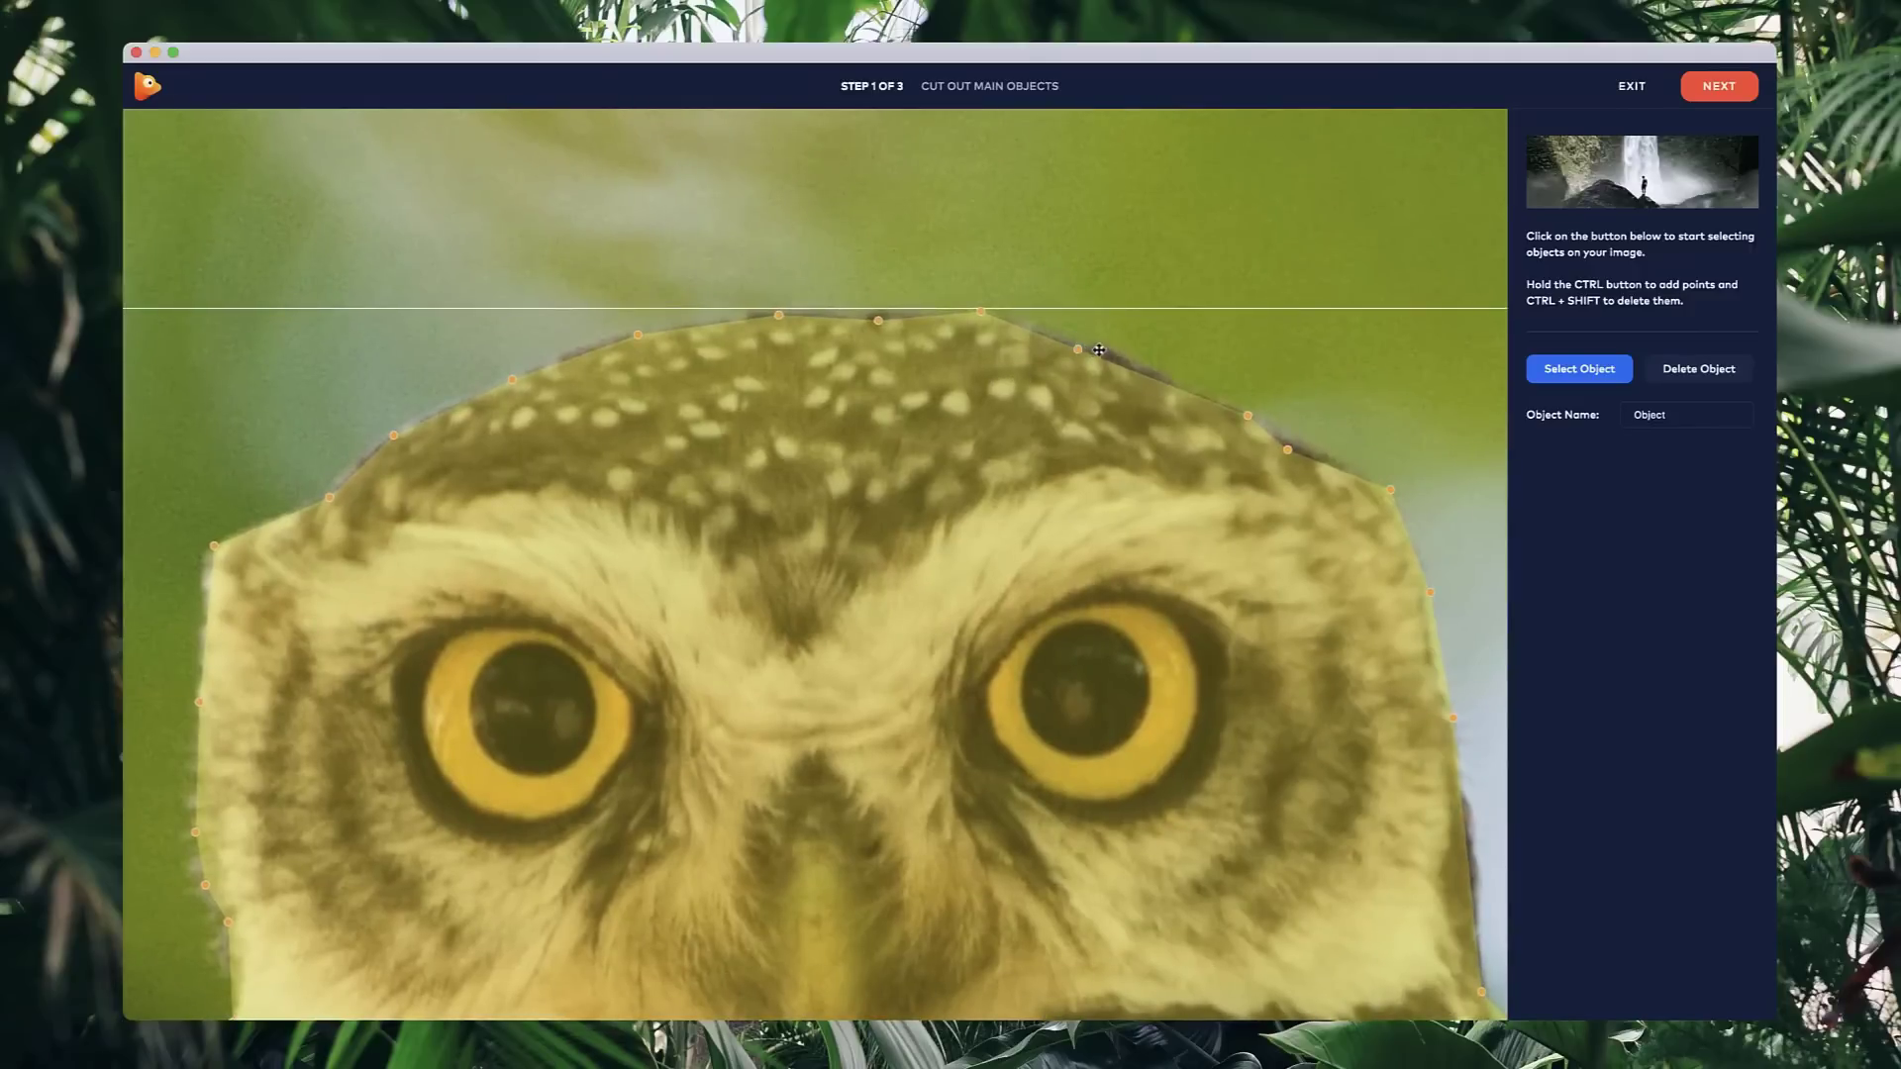
pyautogui.moveTo(1079, 351); pyautogui.dragTo(1113, 352)
pyautogui.scroll(-10, 1217, 467)
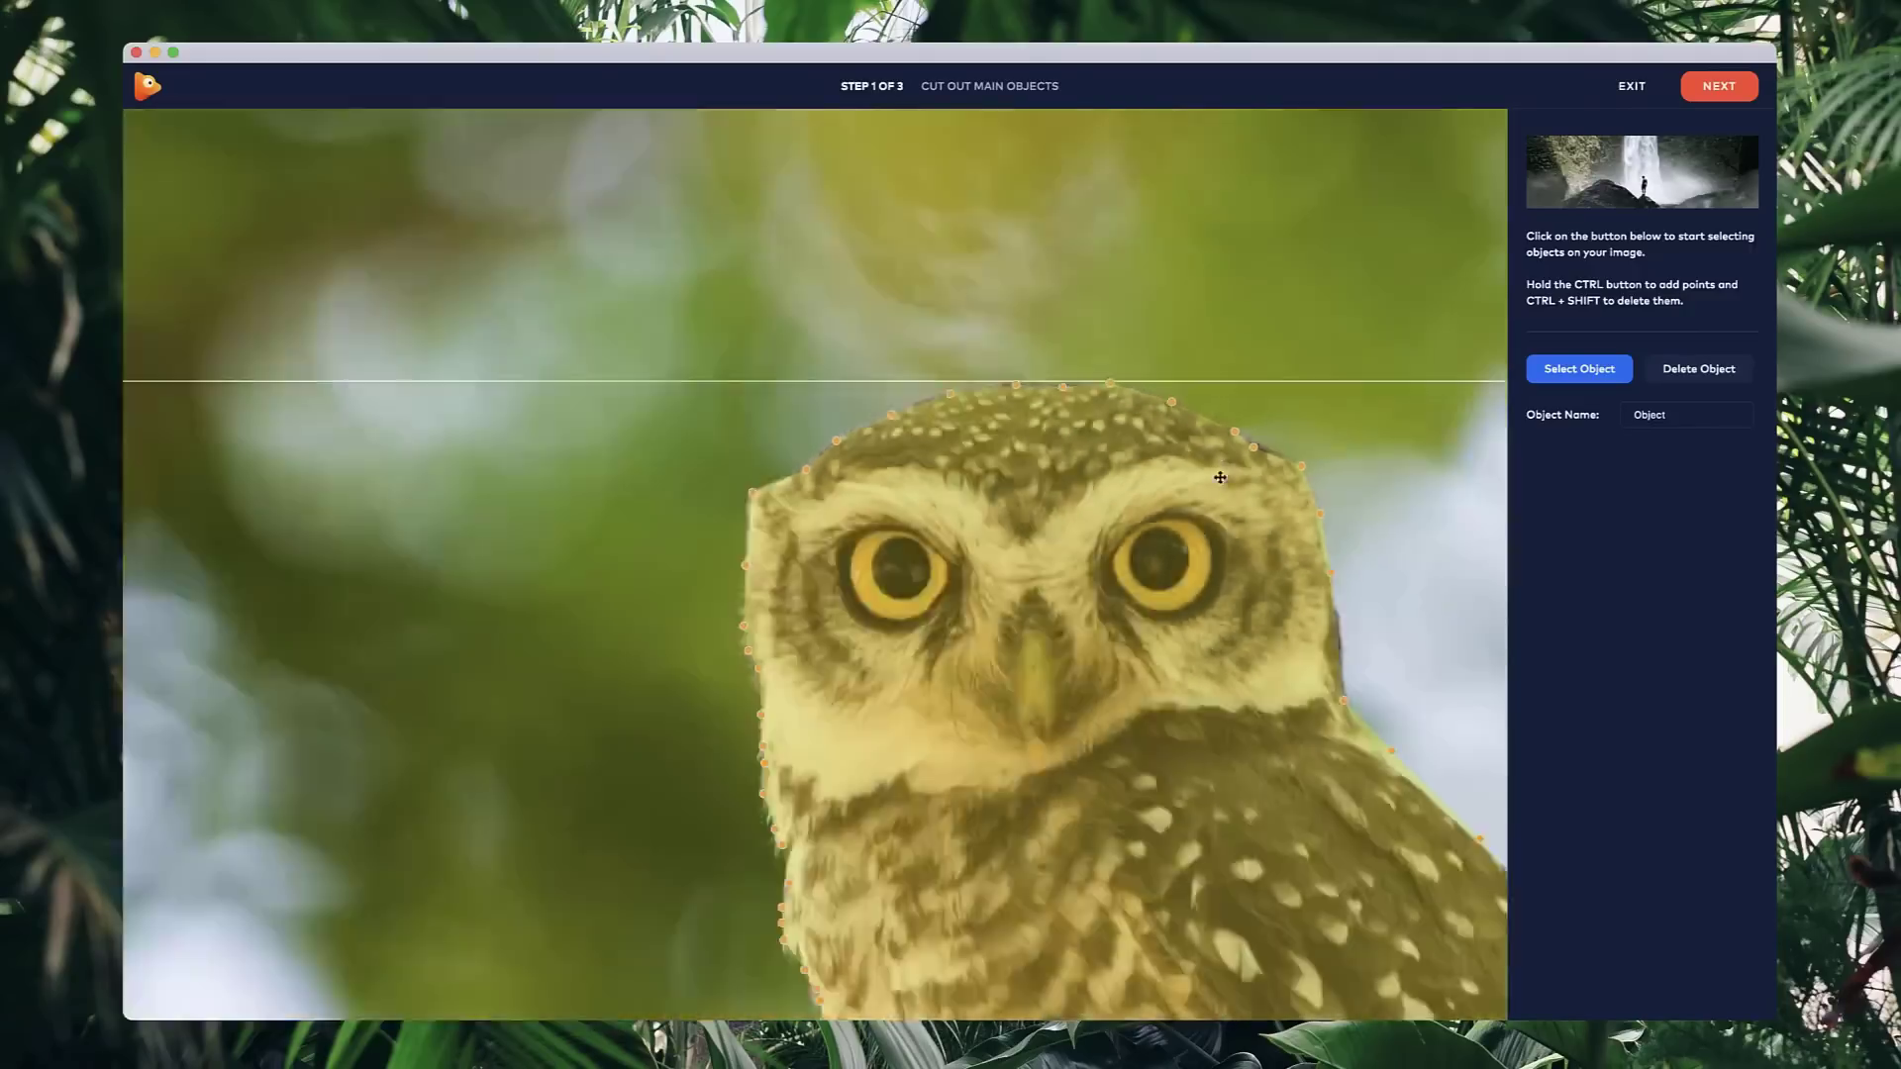
# - Name the owl and branch cutout Owl and deselect it
pyautogui.moveTo(1232, 731); pyautogui.dragTo(986, 507)
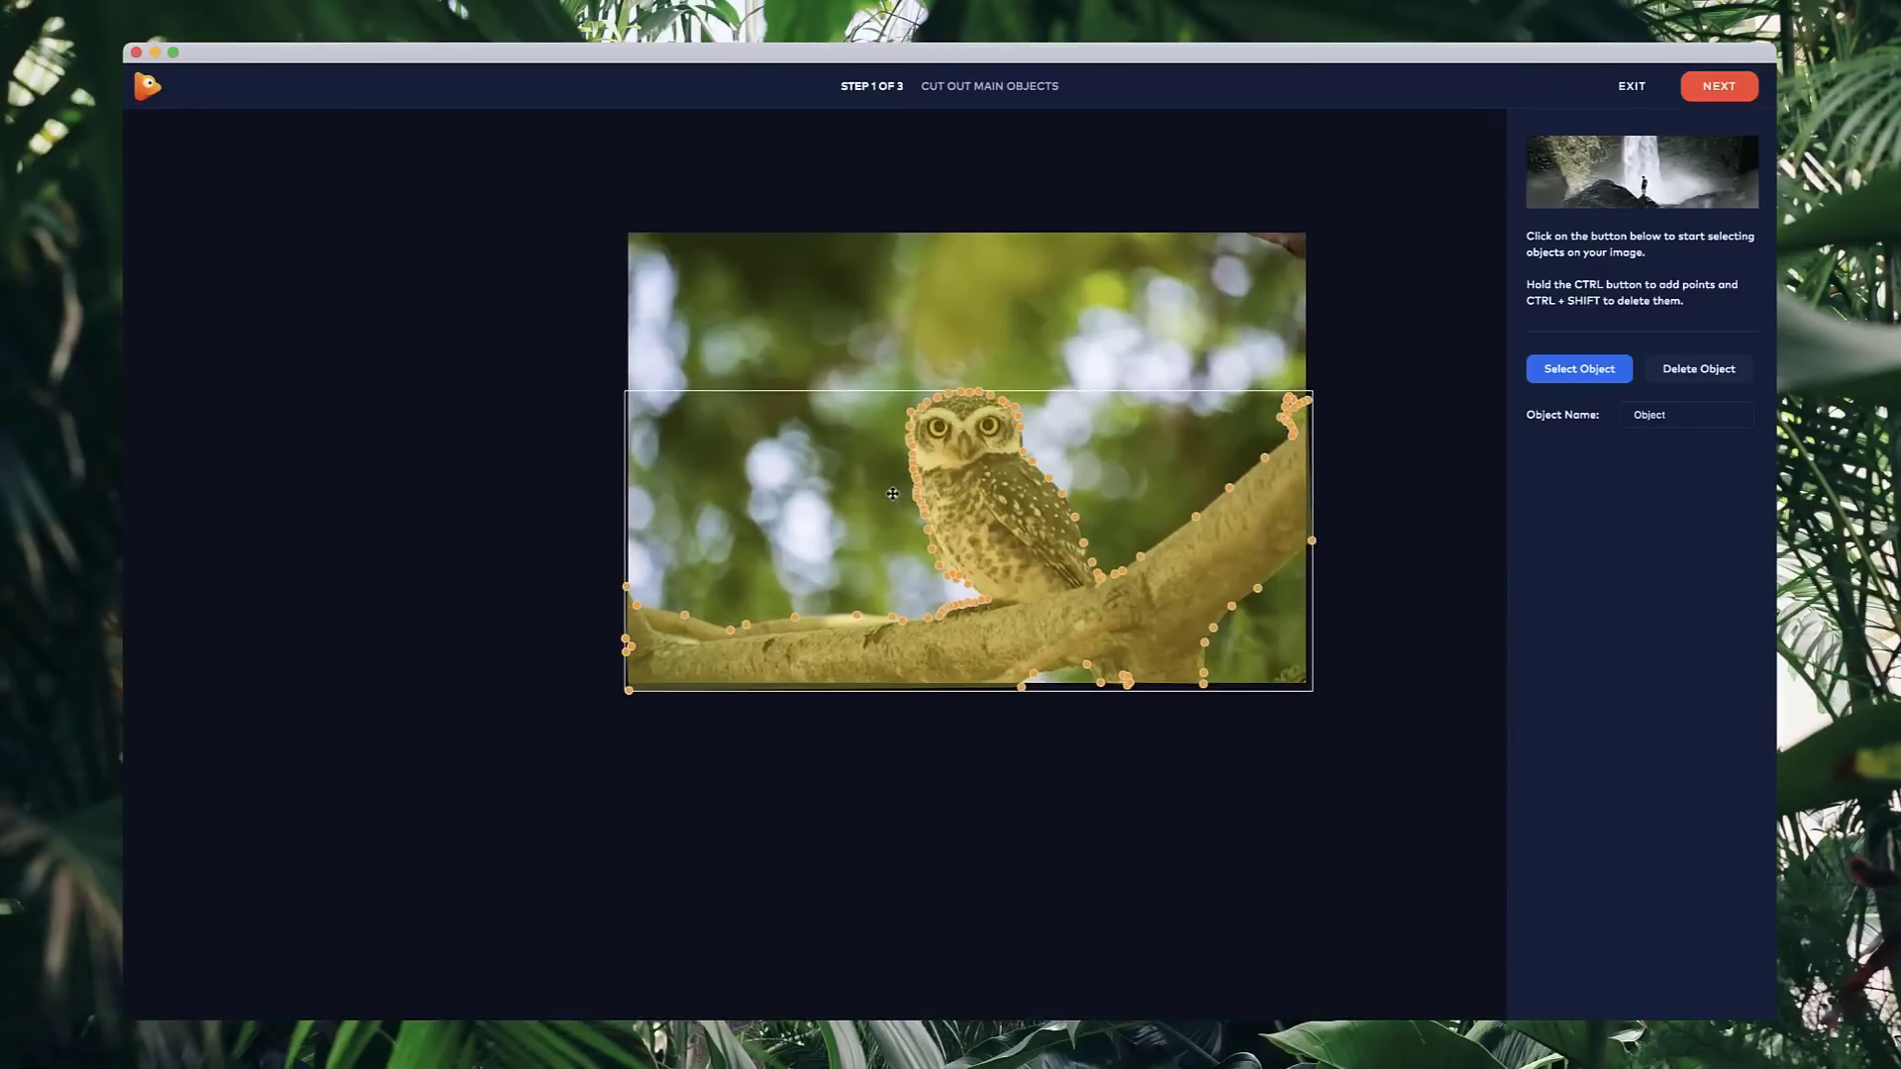
pyautogui.click(1417, 494)
pyautogui.doubleClick(1688, 416)
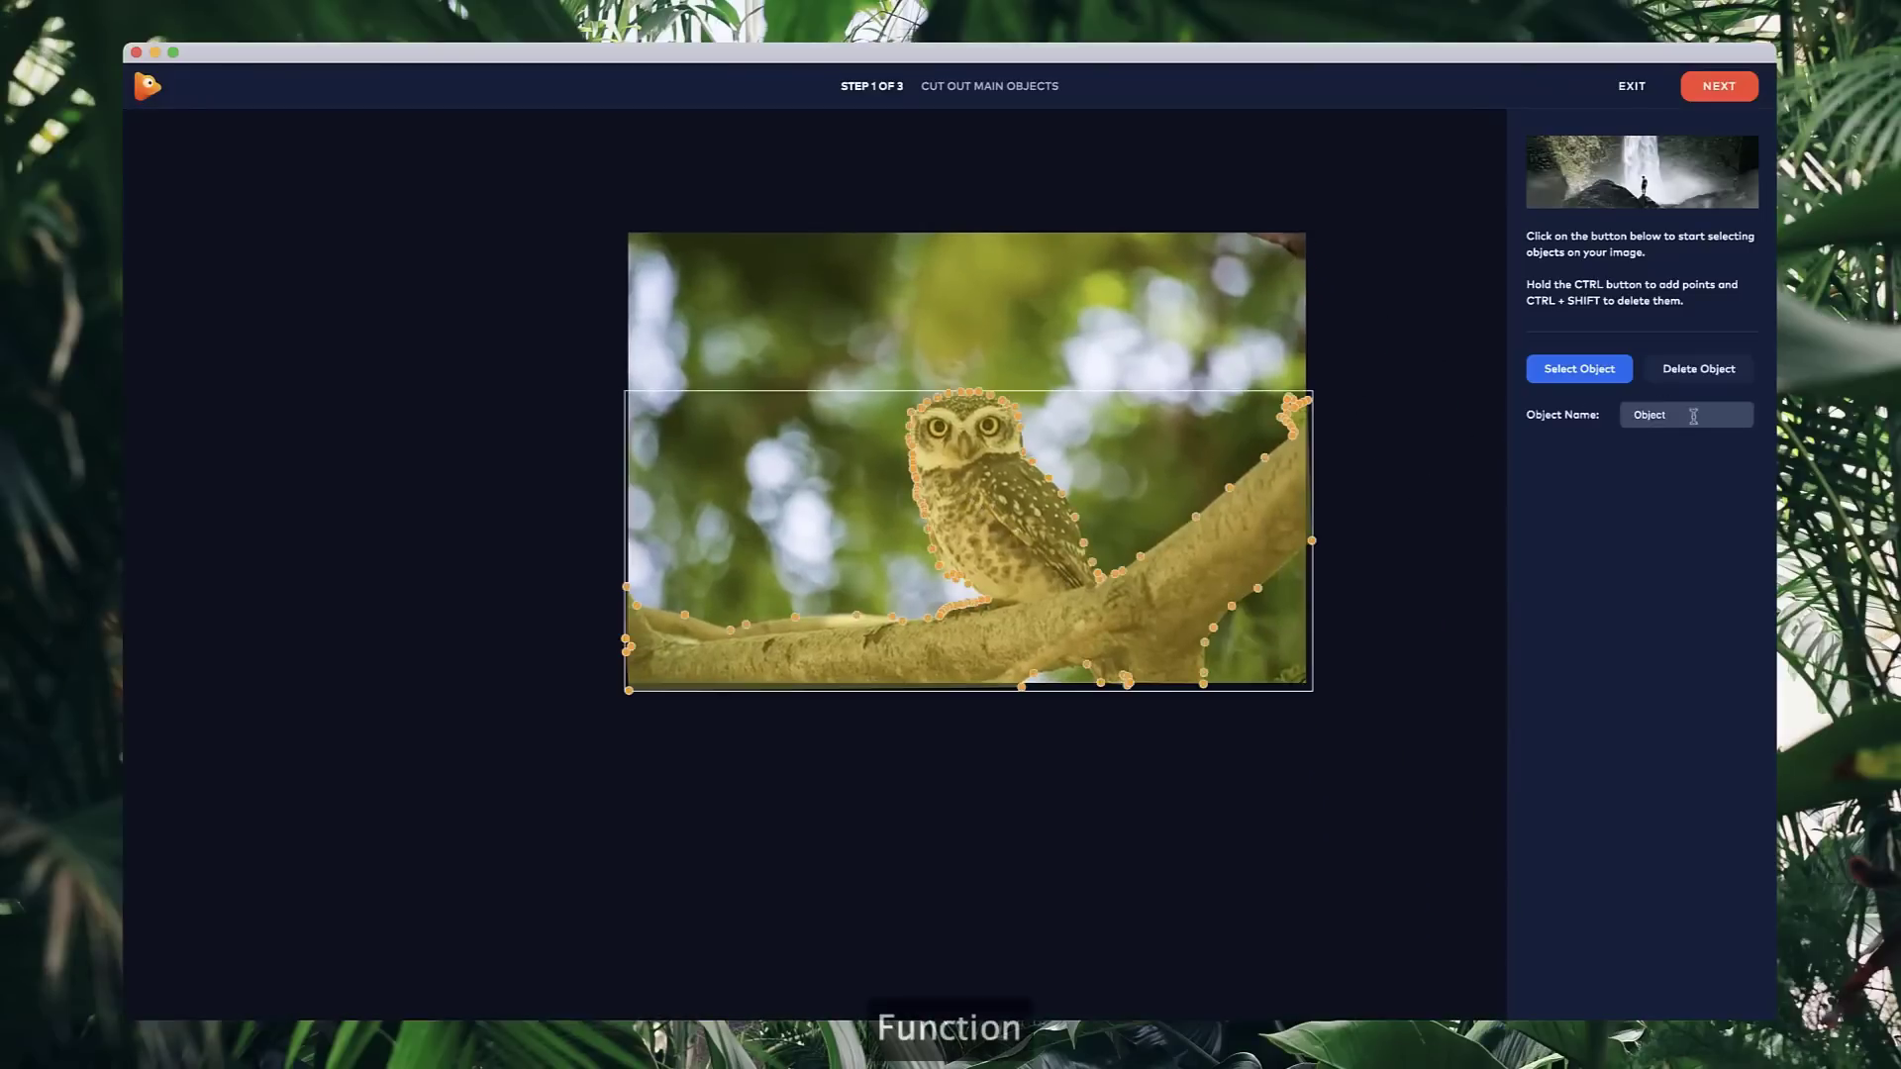
pyautogui.write('Owl')
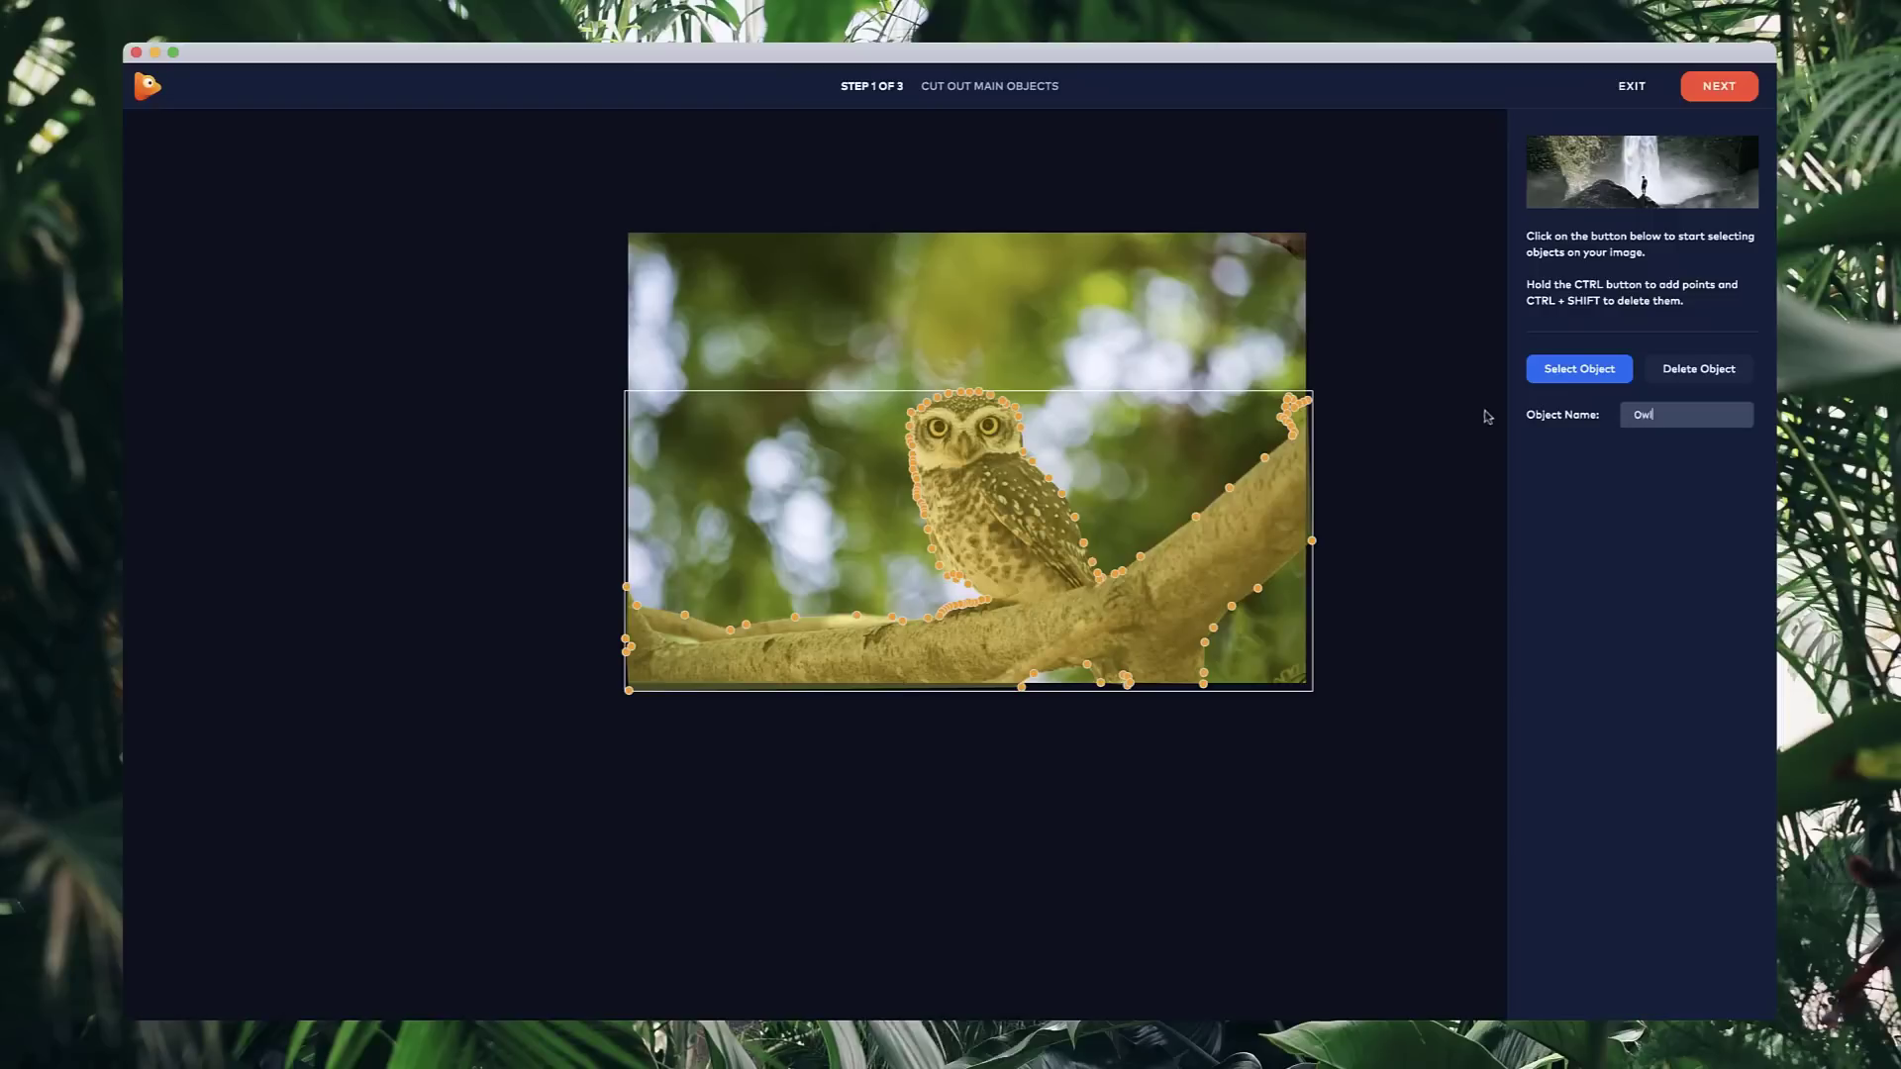
pyautogui.press('Return')
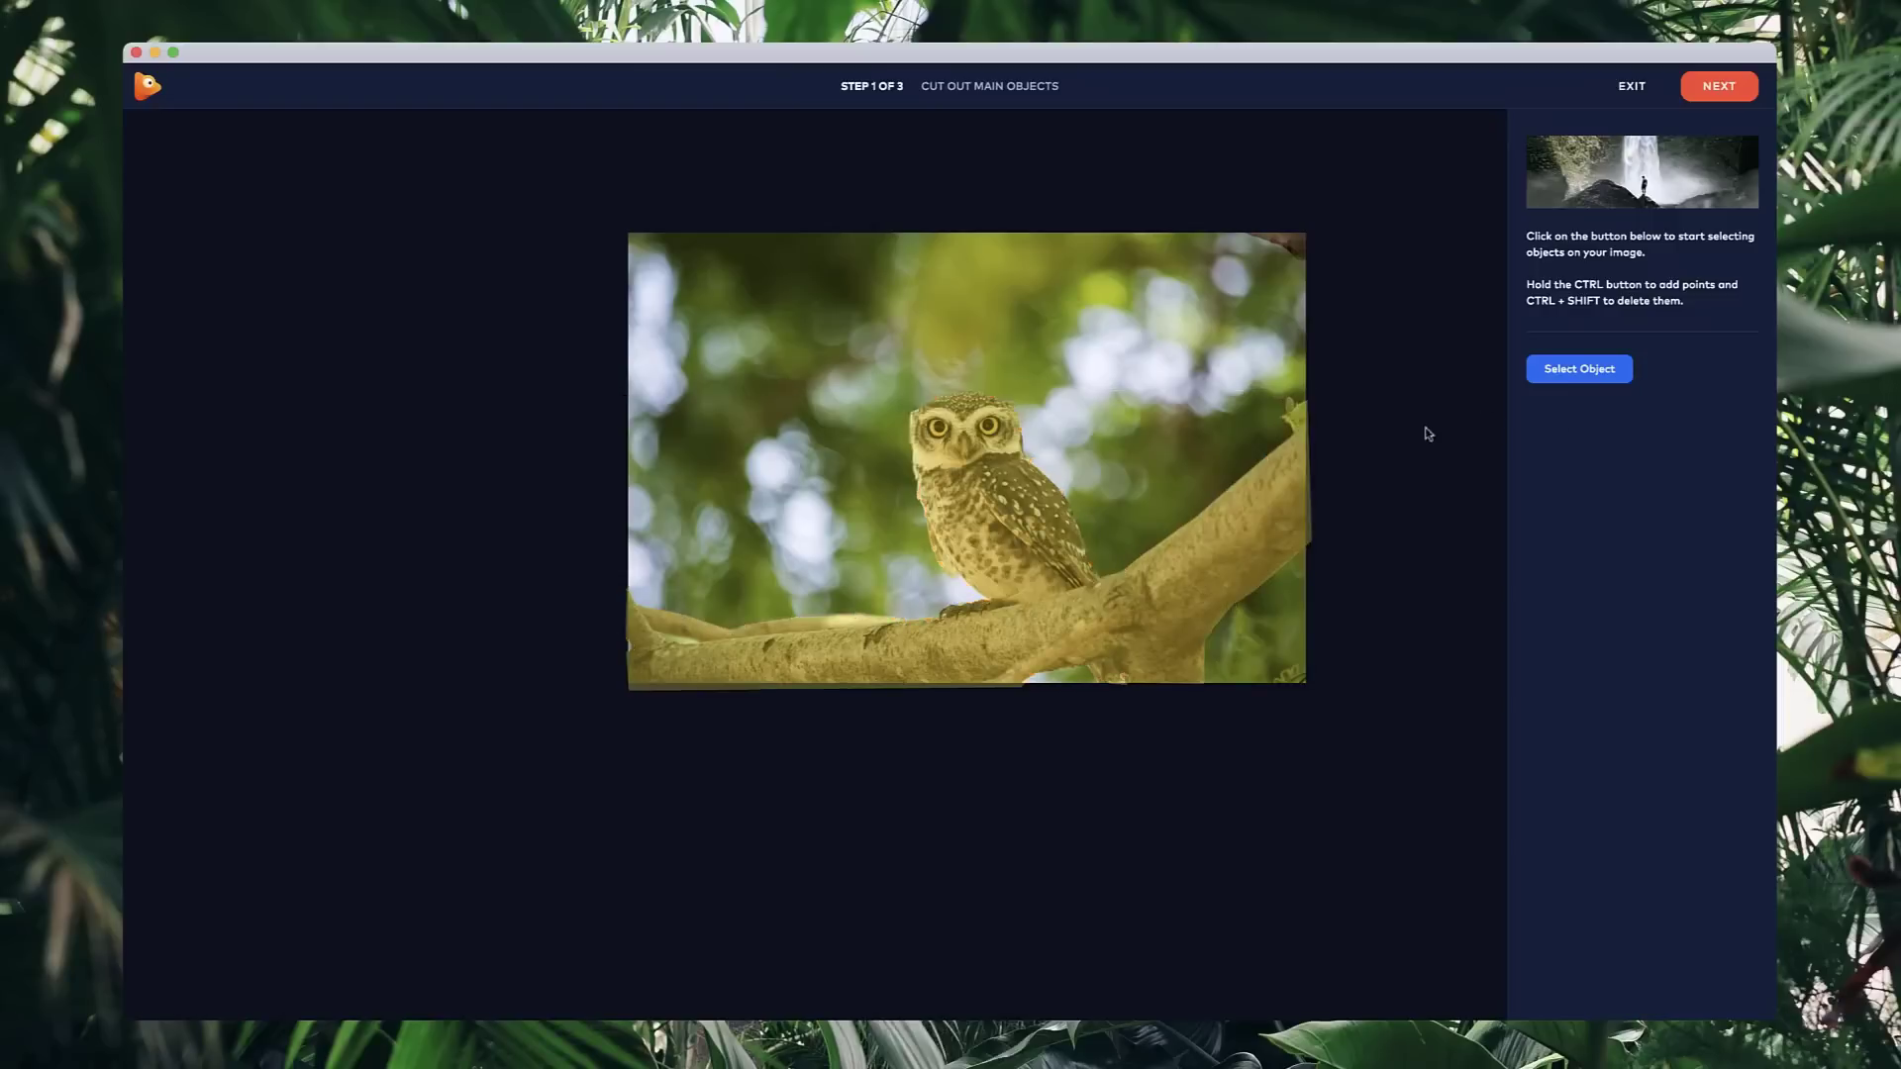
# - Leave object selection without drawing another object and proceed past the unfilled background to the animation editor
pyautogui.click(1581, 371)
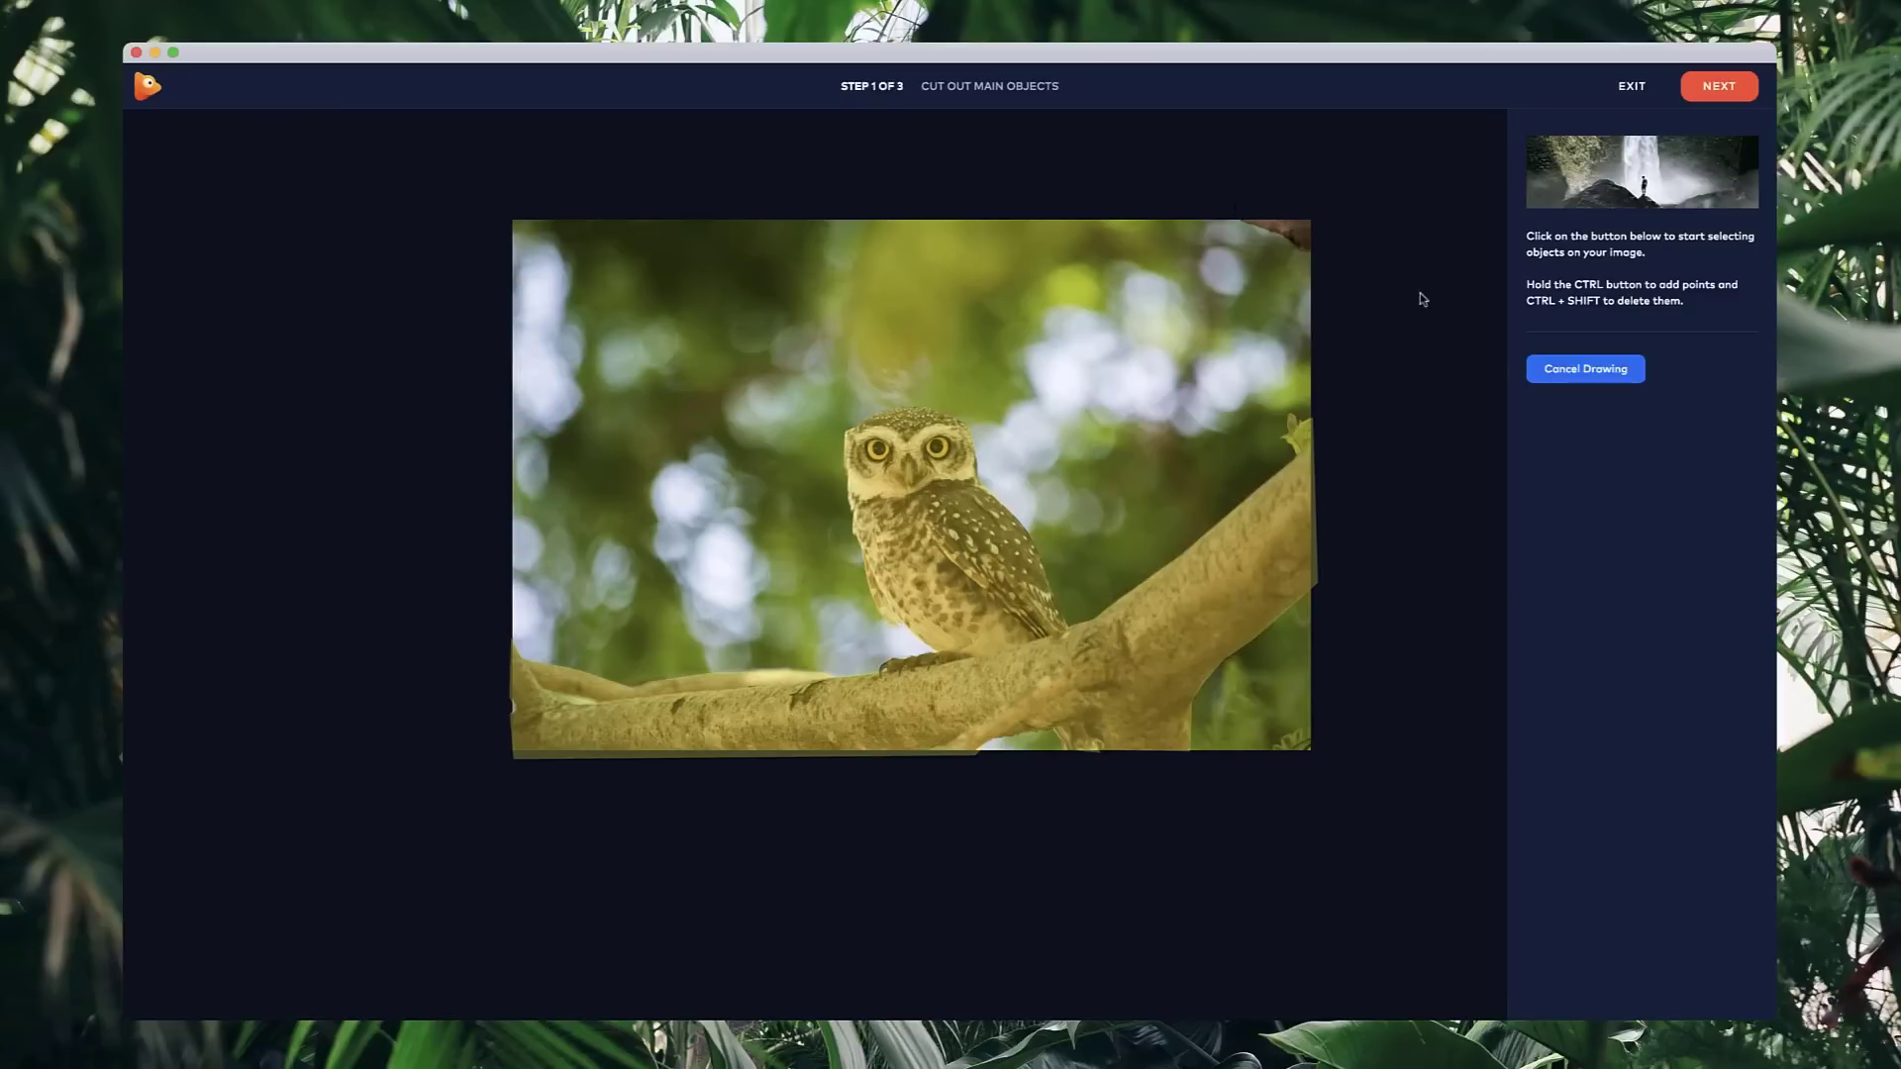
pyautogui.click(1581, 372)
pyautogui.click(1691, 93)
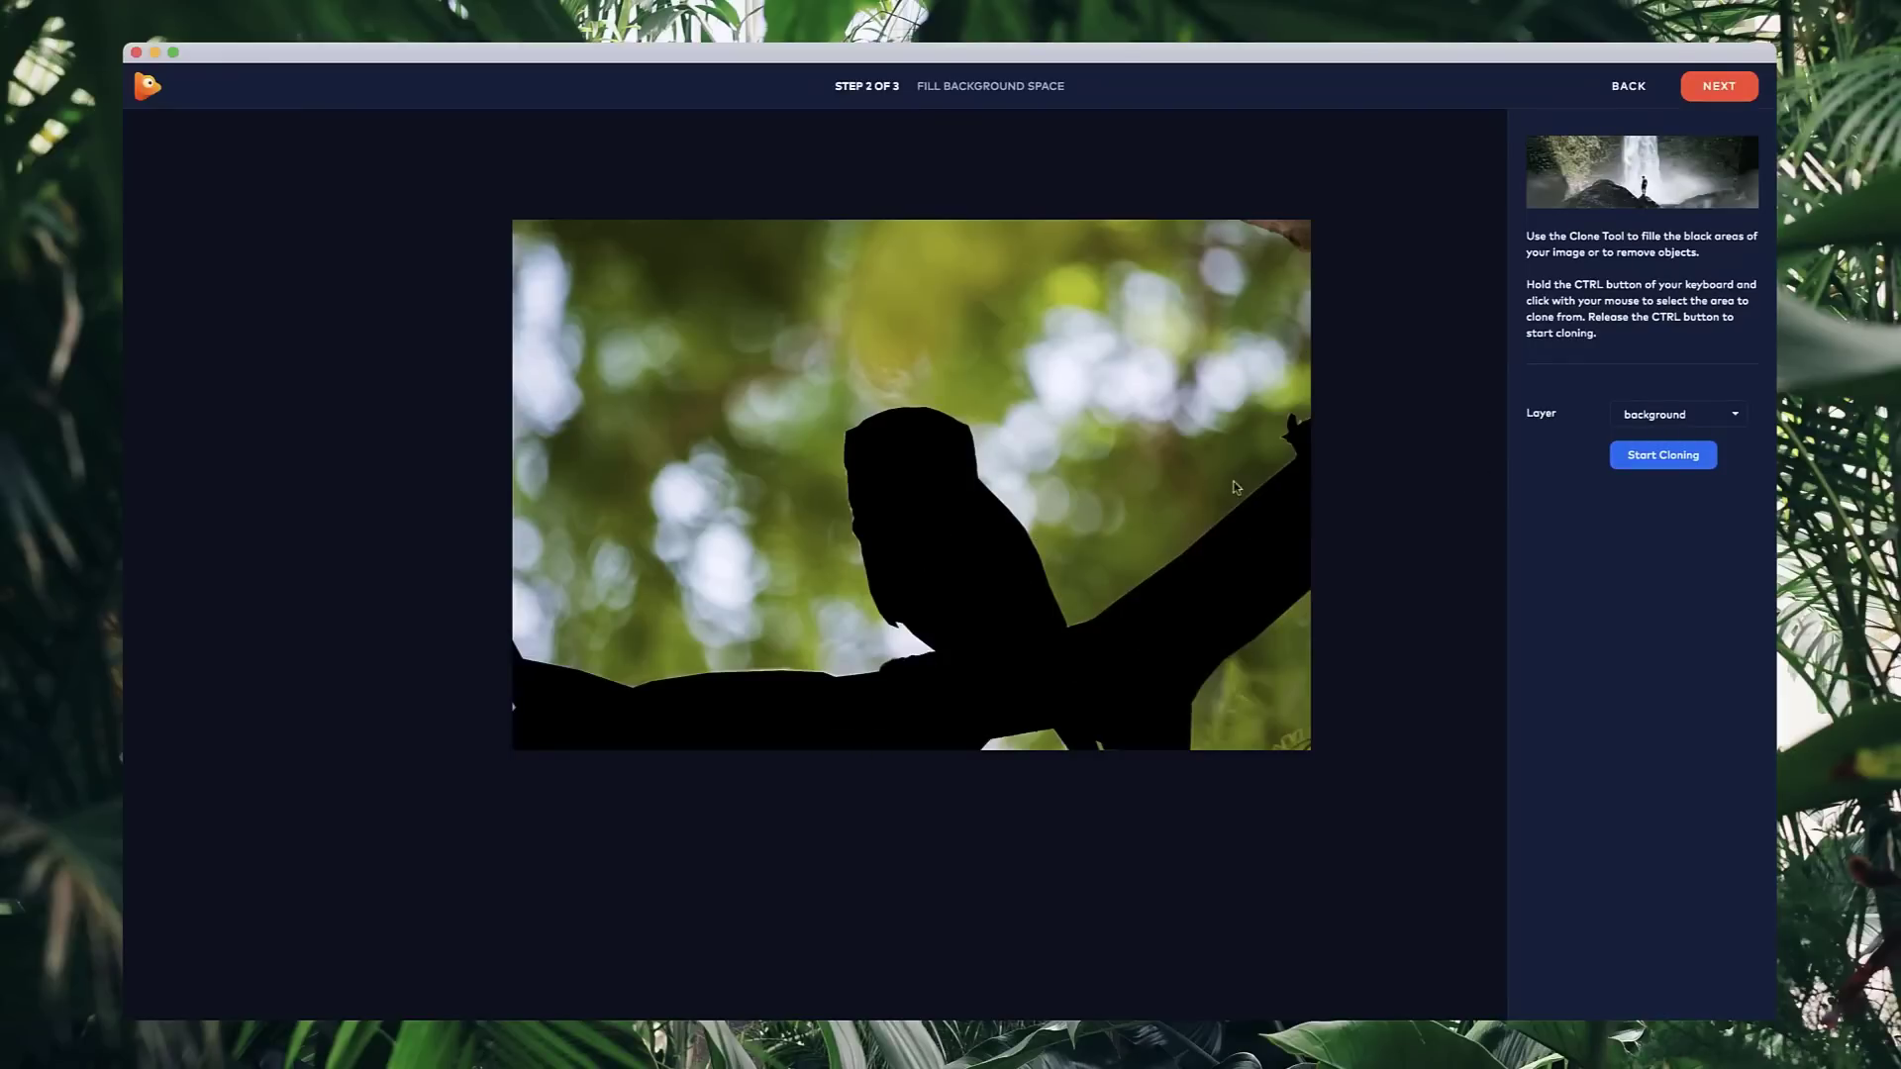
pyautogui.click(1723, 87)
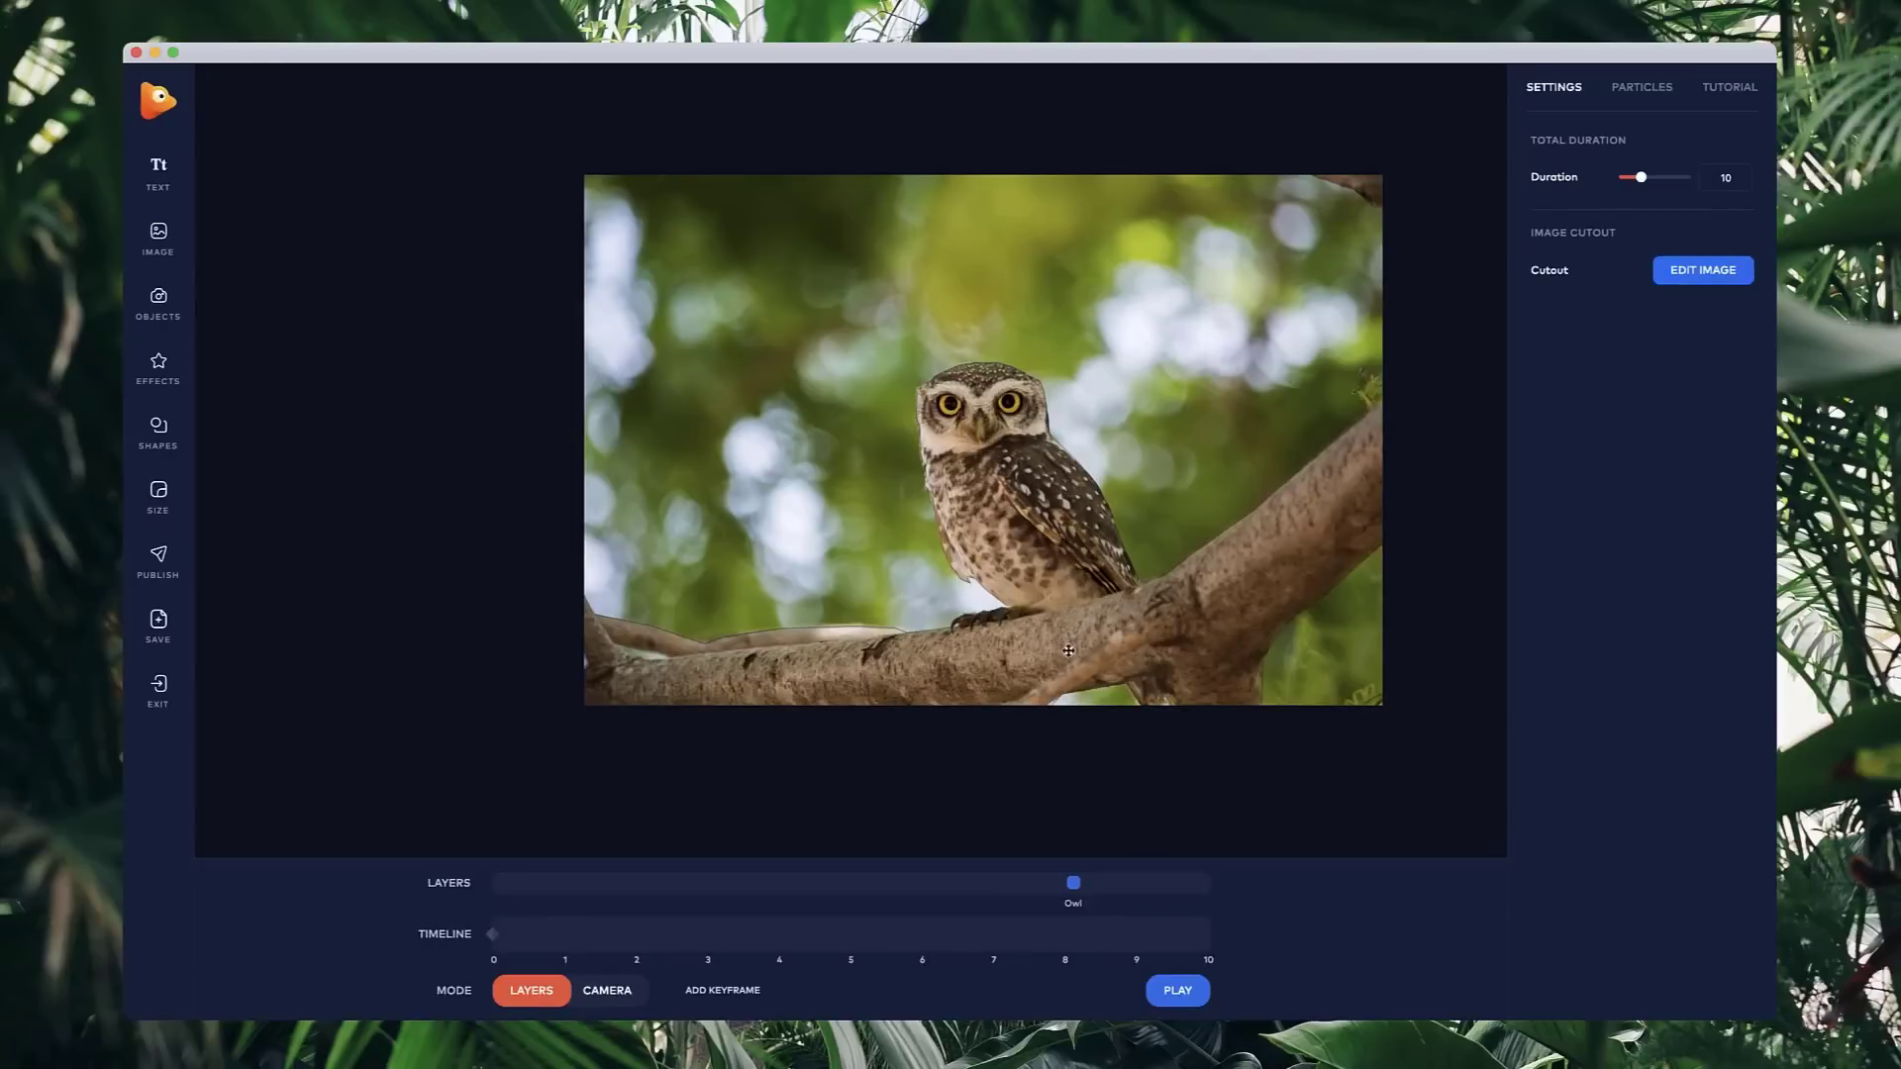
# - In camera mode, move the Owl layer to about 60% along the layer track and shift the camera to test the parallax
pyautogui.click(1068, 651)
pyautogui.click(594, 989)
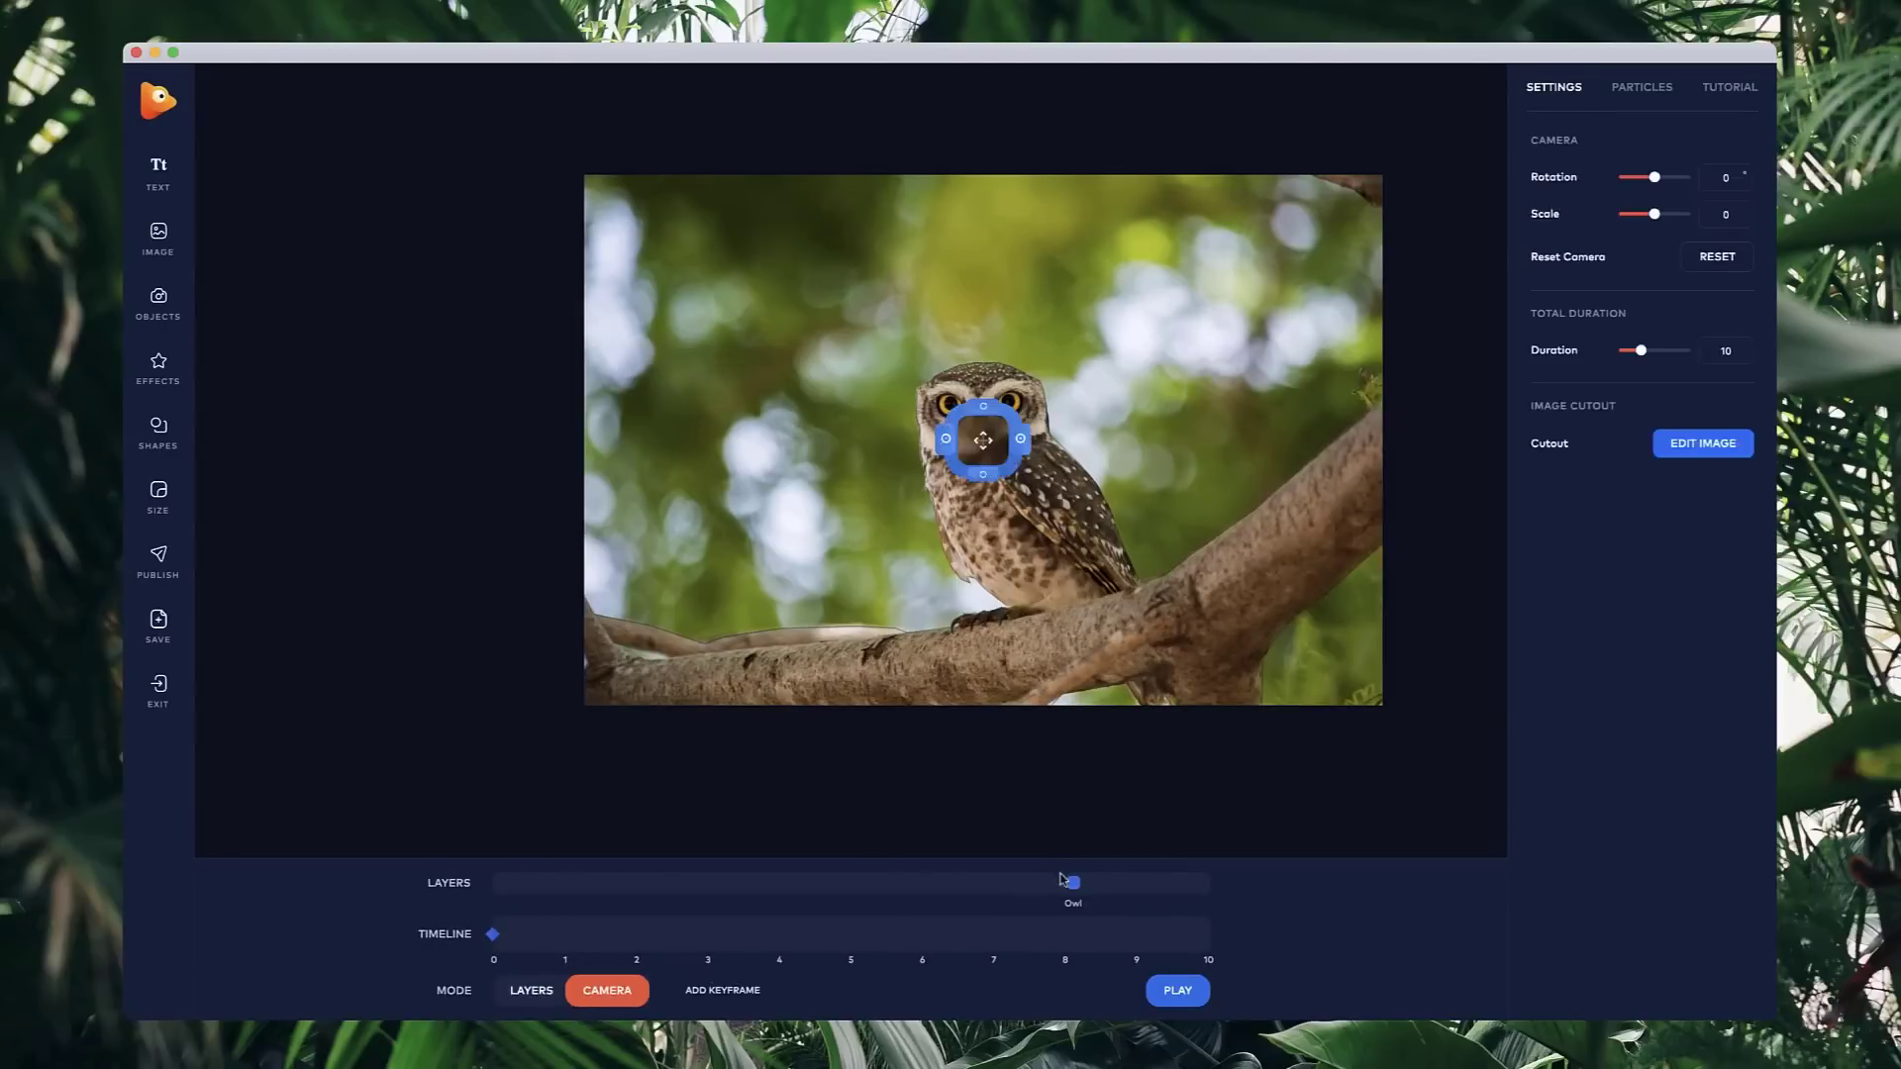
pyautogui.moveTo(1077, 884); pyautogui.dragTo(929, 911)
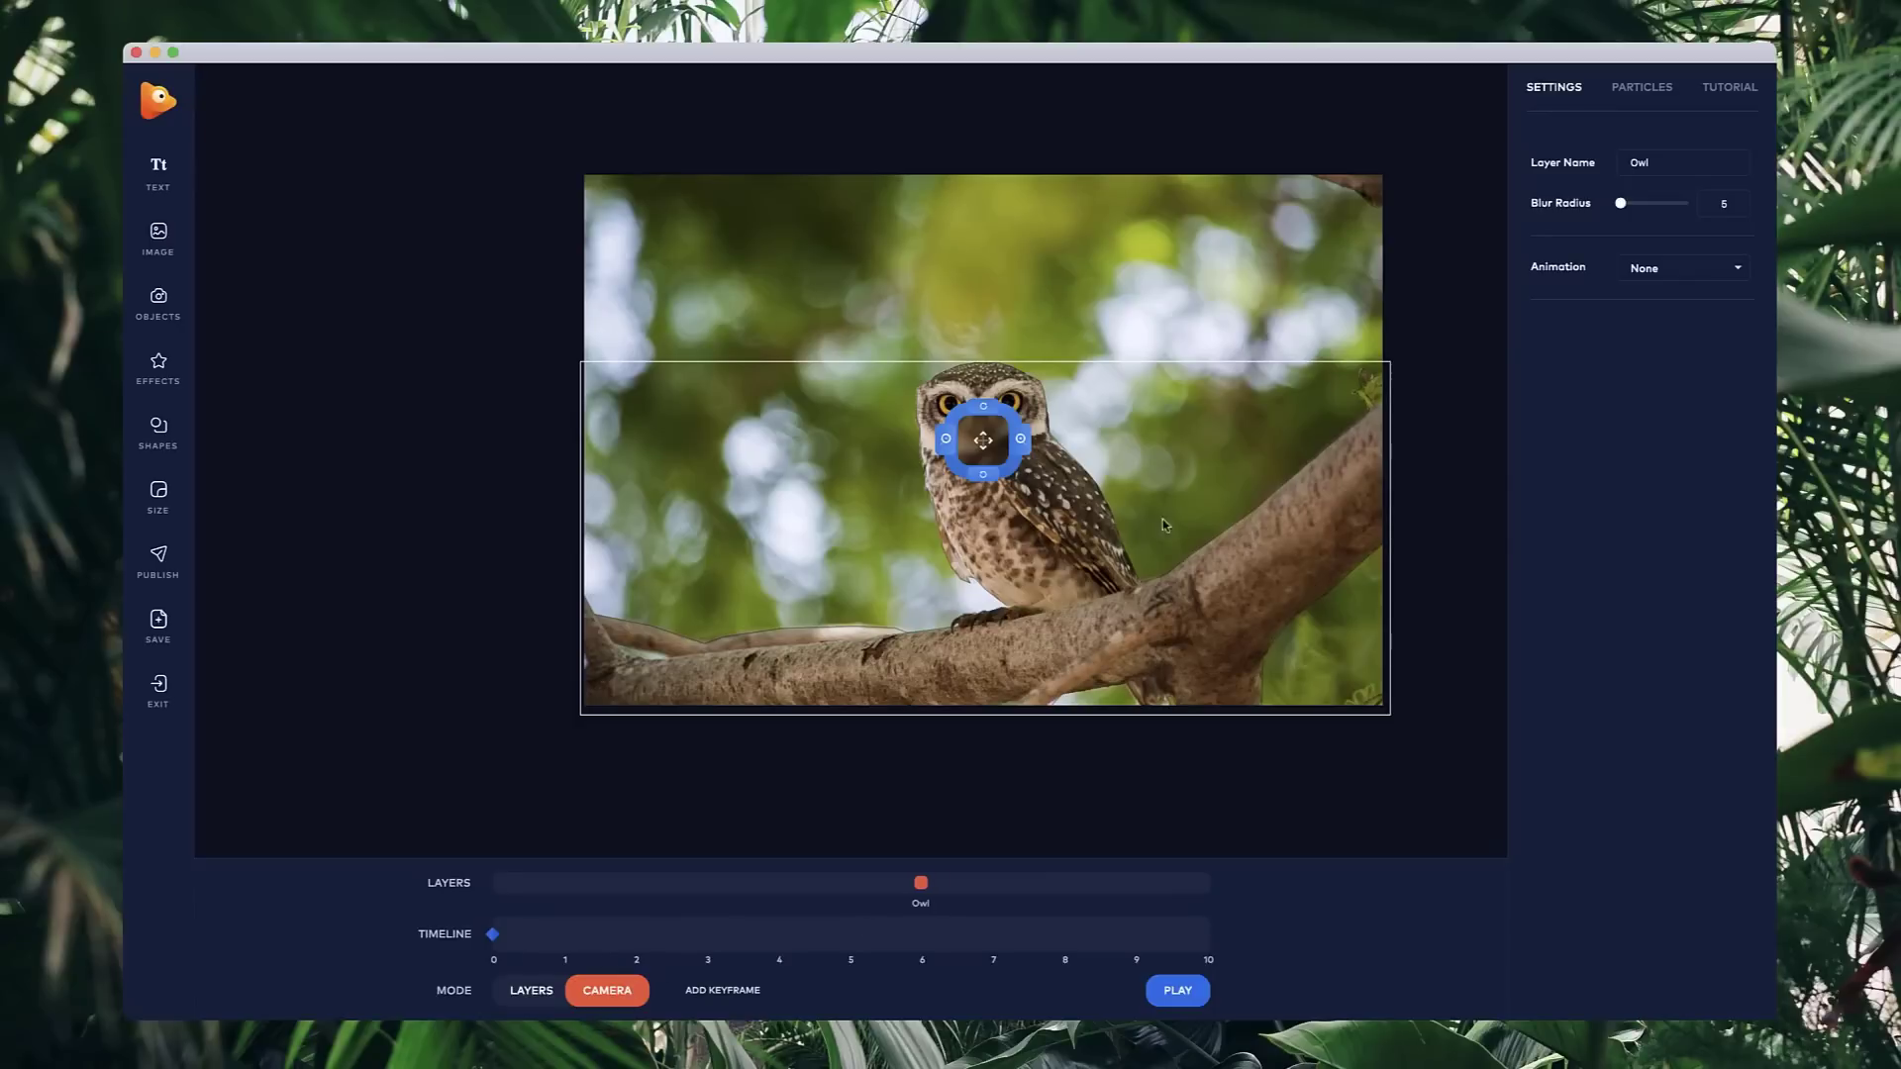
pyautogui.moveTo(984, 440); pyautogui.dragTo(933, 486)
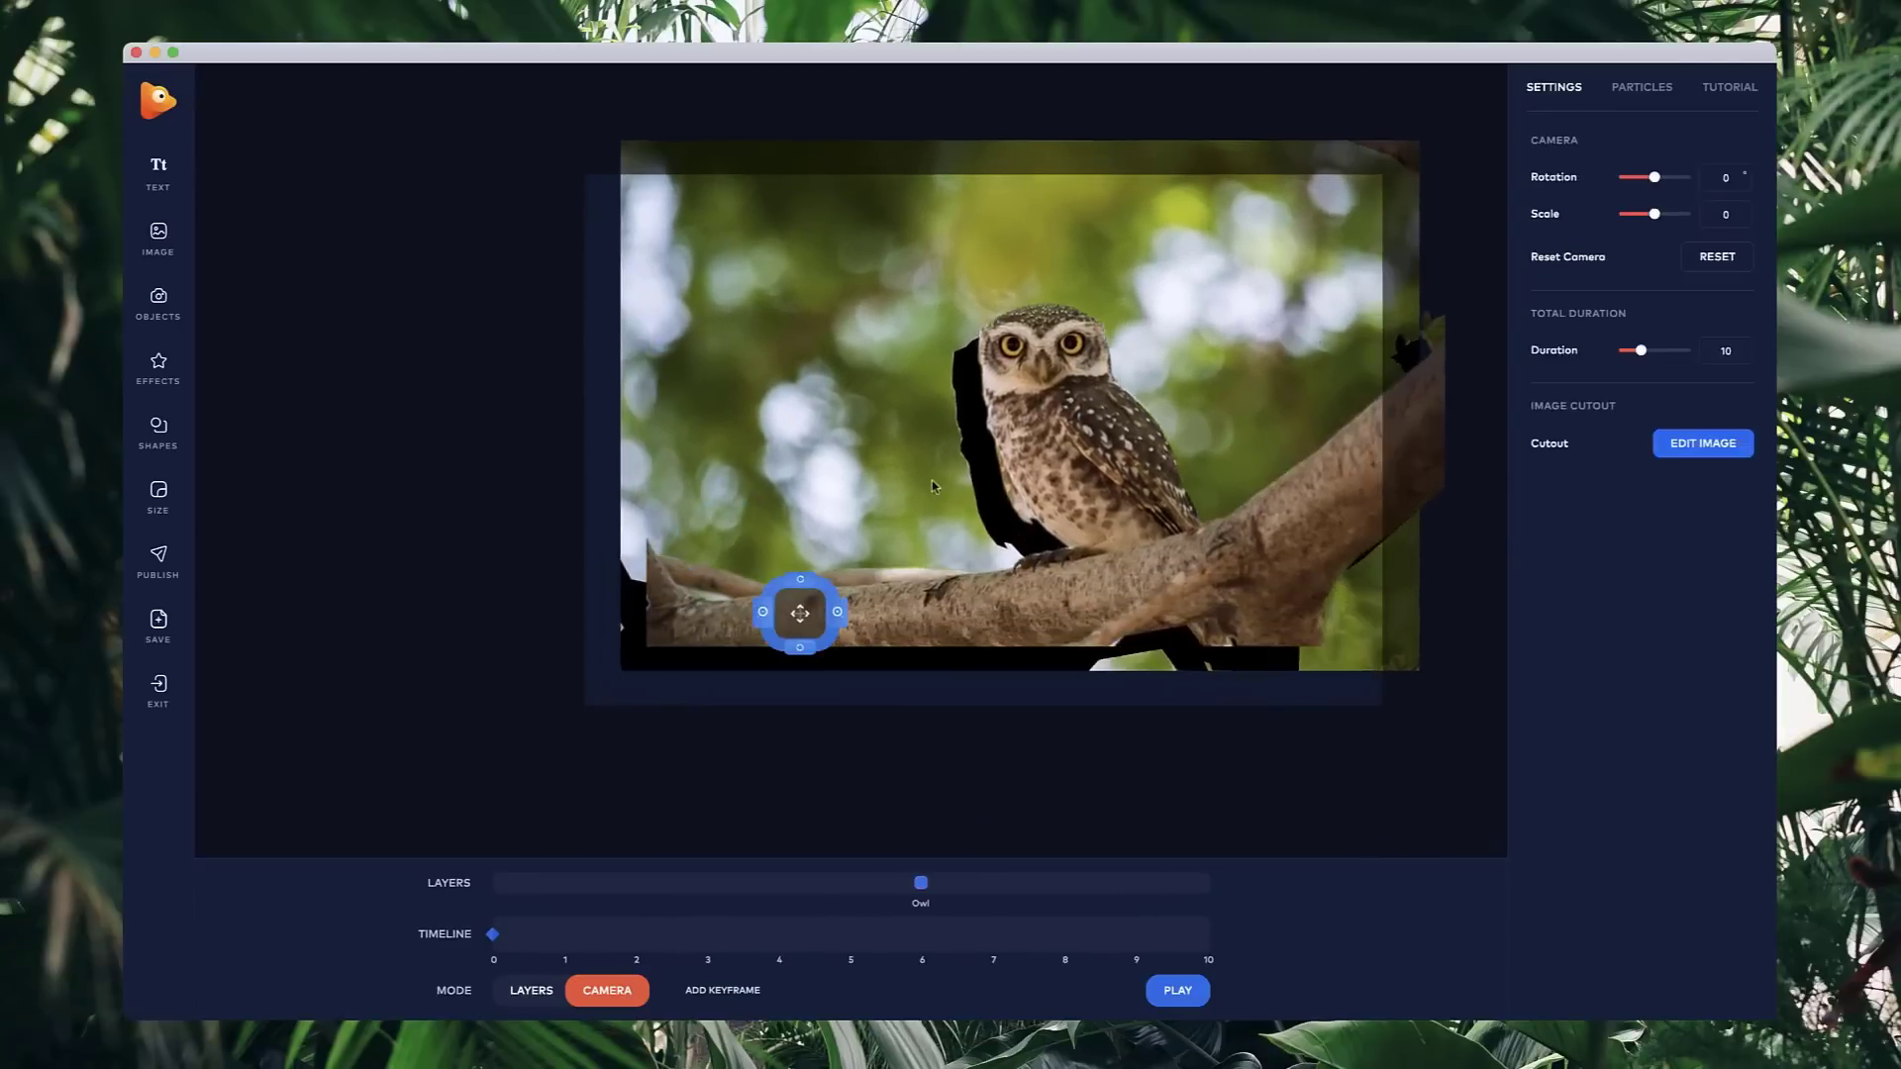
# - Reopen the image cutout, continue to filling the background space, and start cloning on the background layer
pyautogui.click(1704, 445)
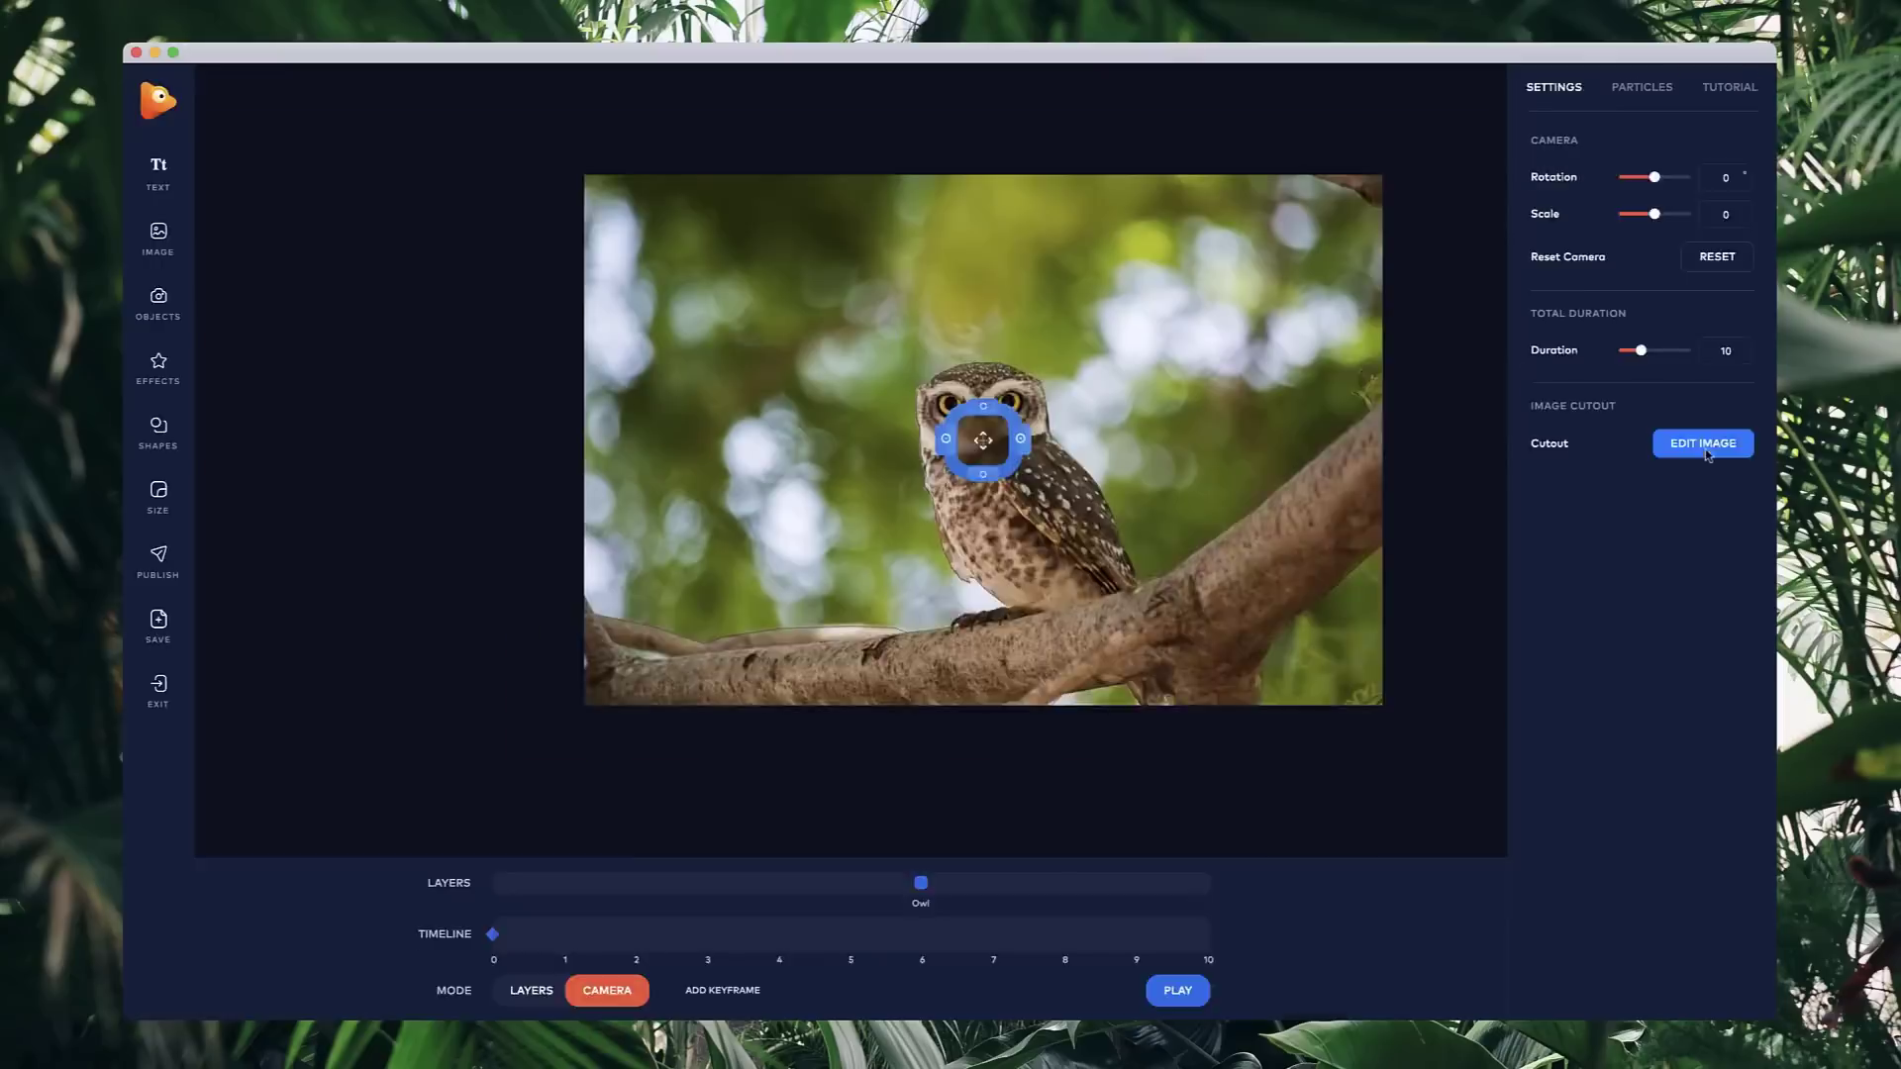
pyautogui.click(1715, 96)
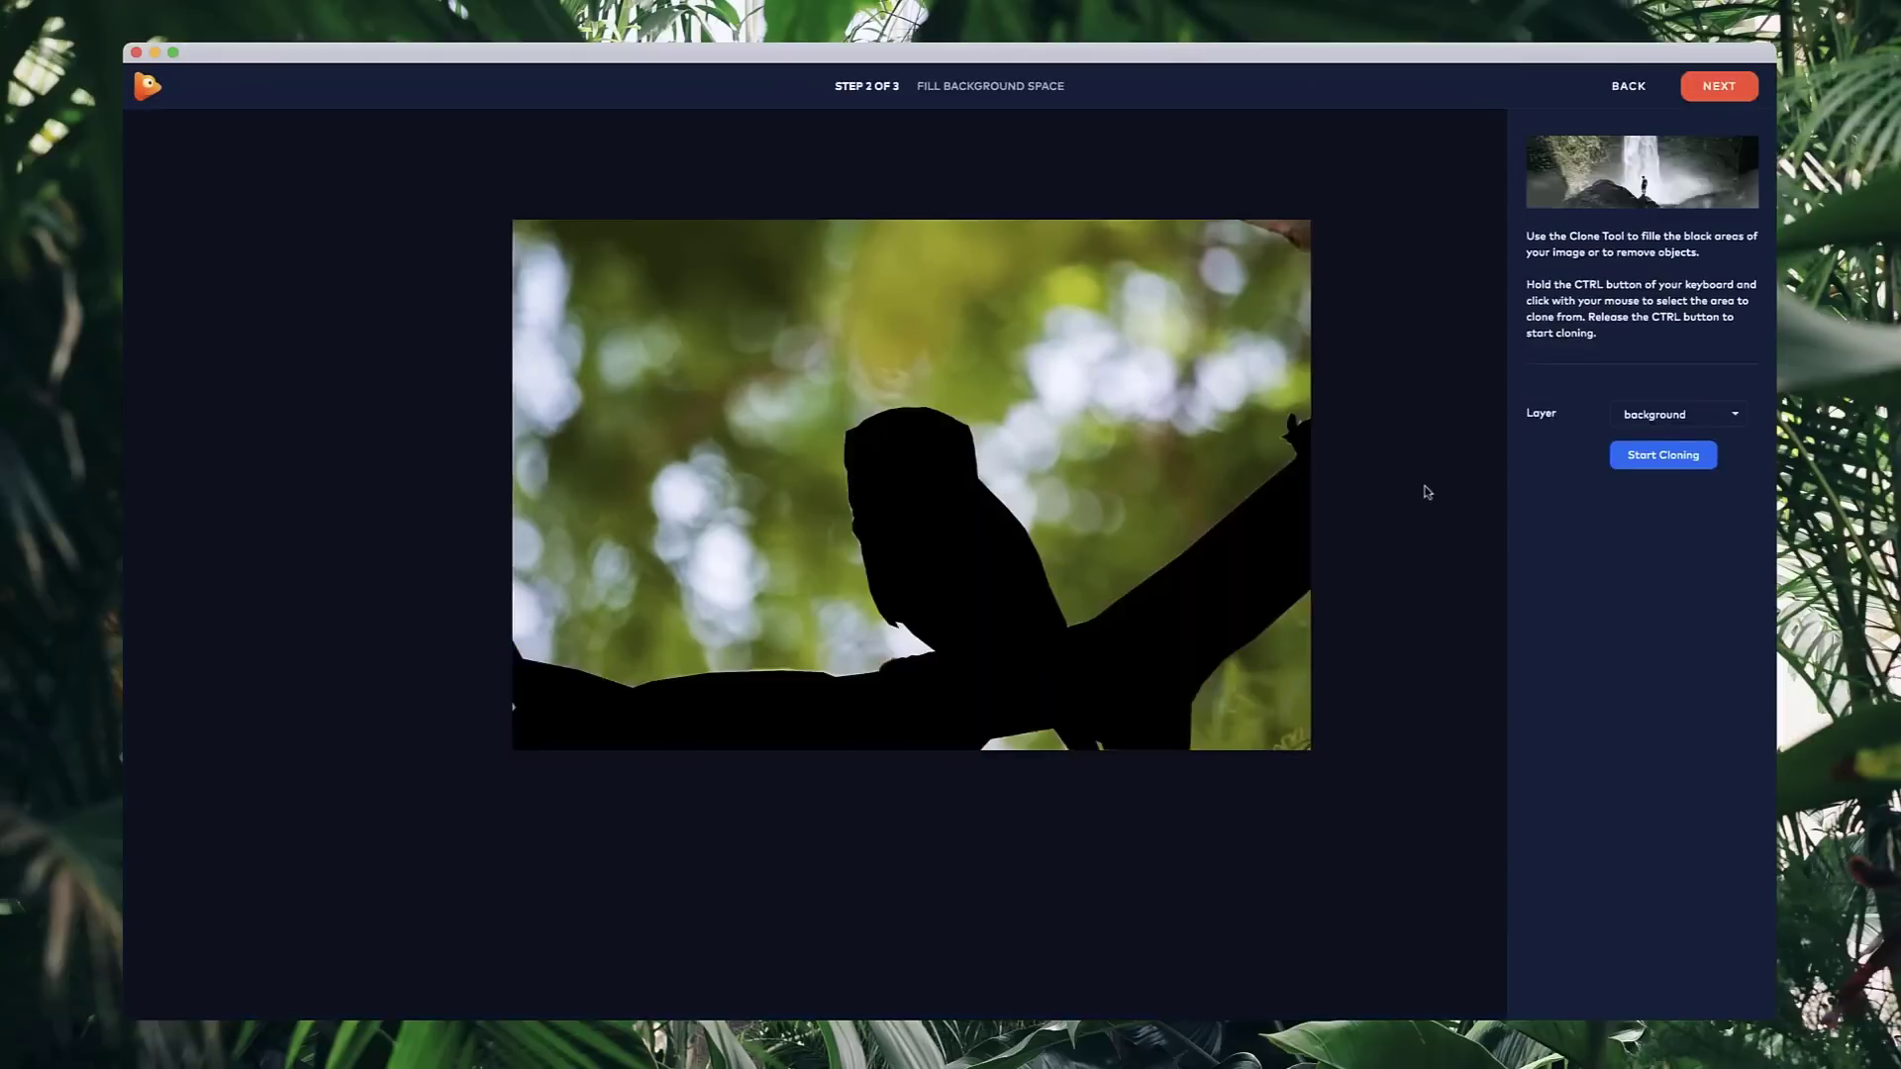
pyautogui.click(1656, 459)
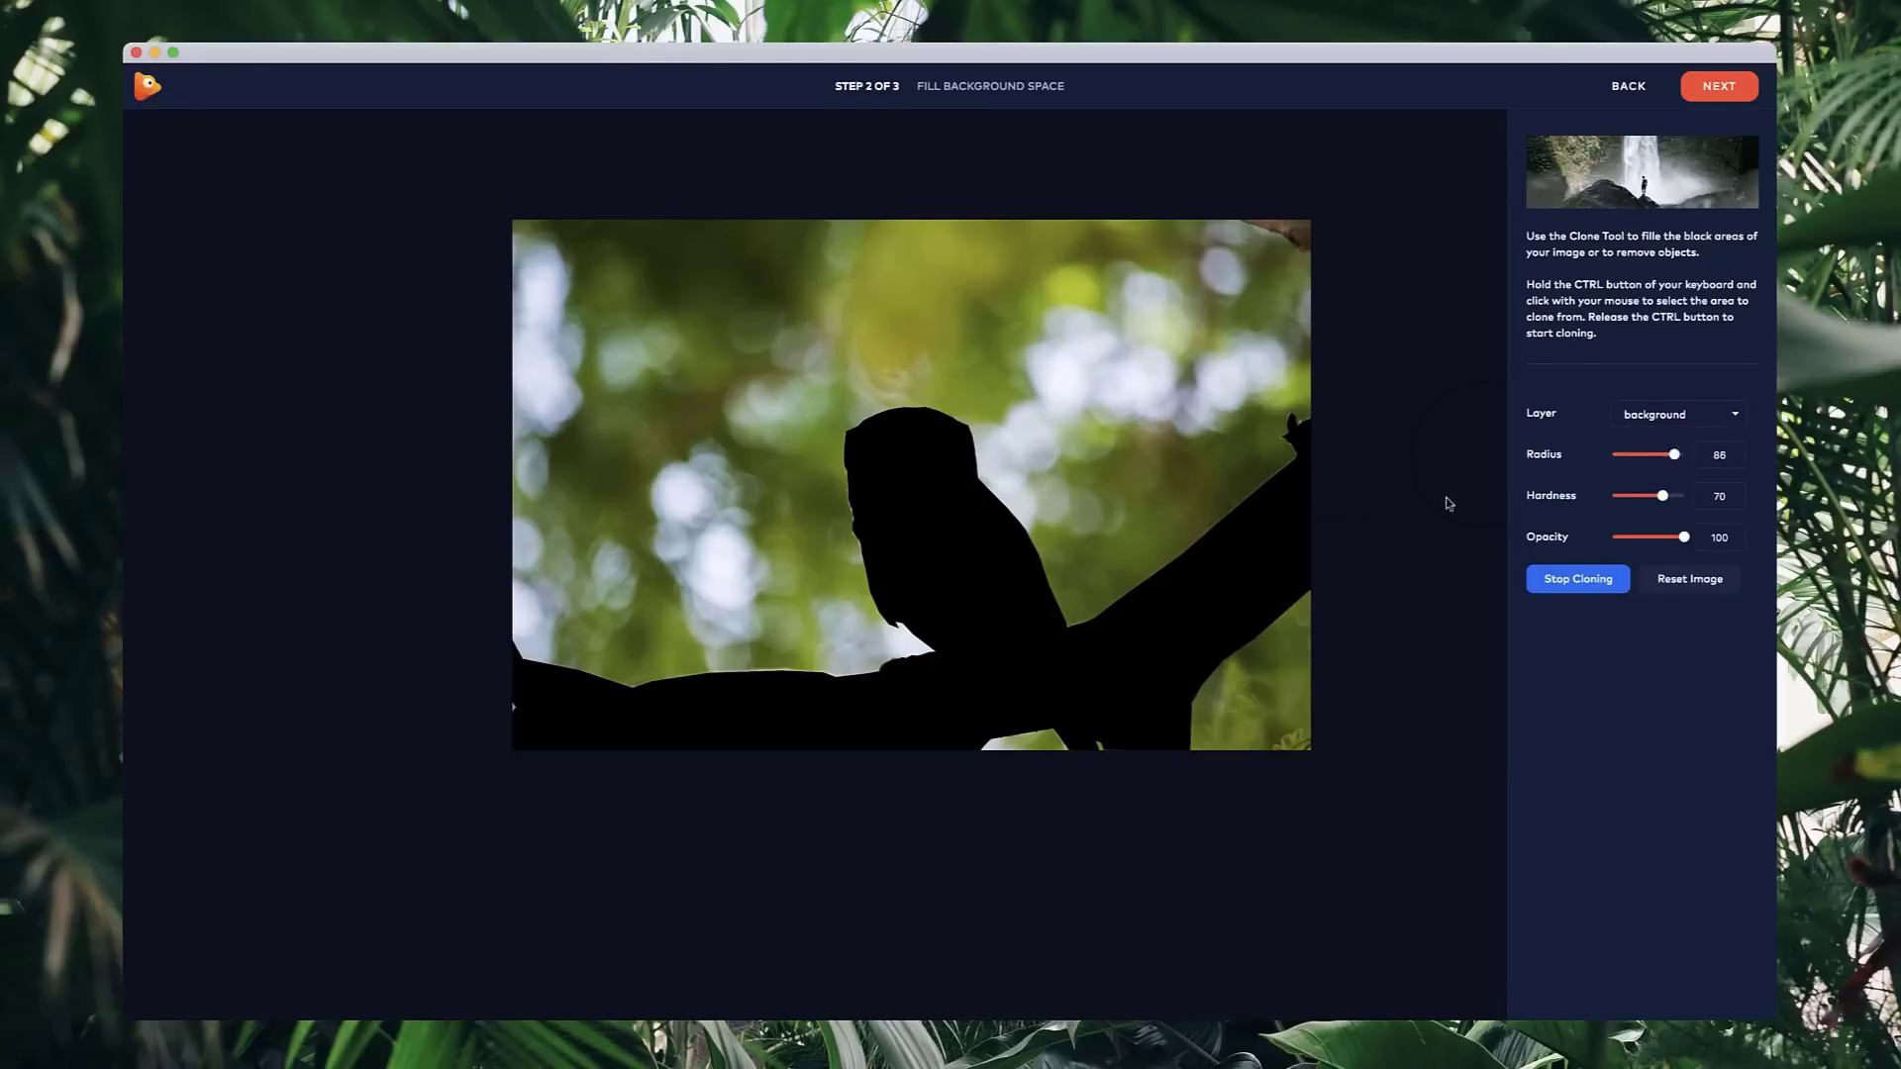
# - Clone nearby blurred foliage over the owl's black head and upper body, resampling from both sides and above
pyautogui.keyDown('ctrl'); pyautogui.click(1055, 446); pyautogui.keyUp('ctrl')
pyautogui.moveTo(1055, 445)
pyautogui.mouseDown()
pyautogui.moveTo(997, 479)
pyautogui.moveTo(984, 530)
pyautogui.moveTo(956, 471)
pyautogui.moveTo(922, 458)
pyautogui.mouseUp()
pyautogui.keyDown('ctrl'); pyautogui.click(728, 423); pyautogui.keyUp('ctrl')
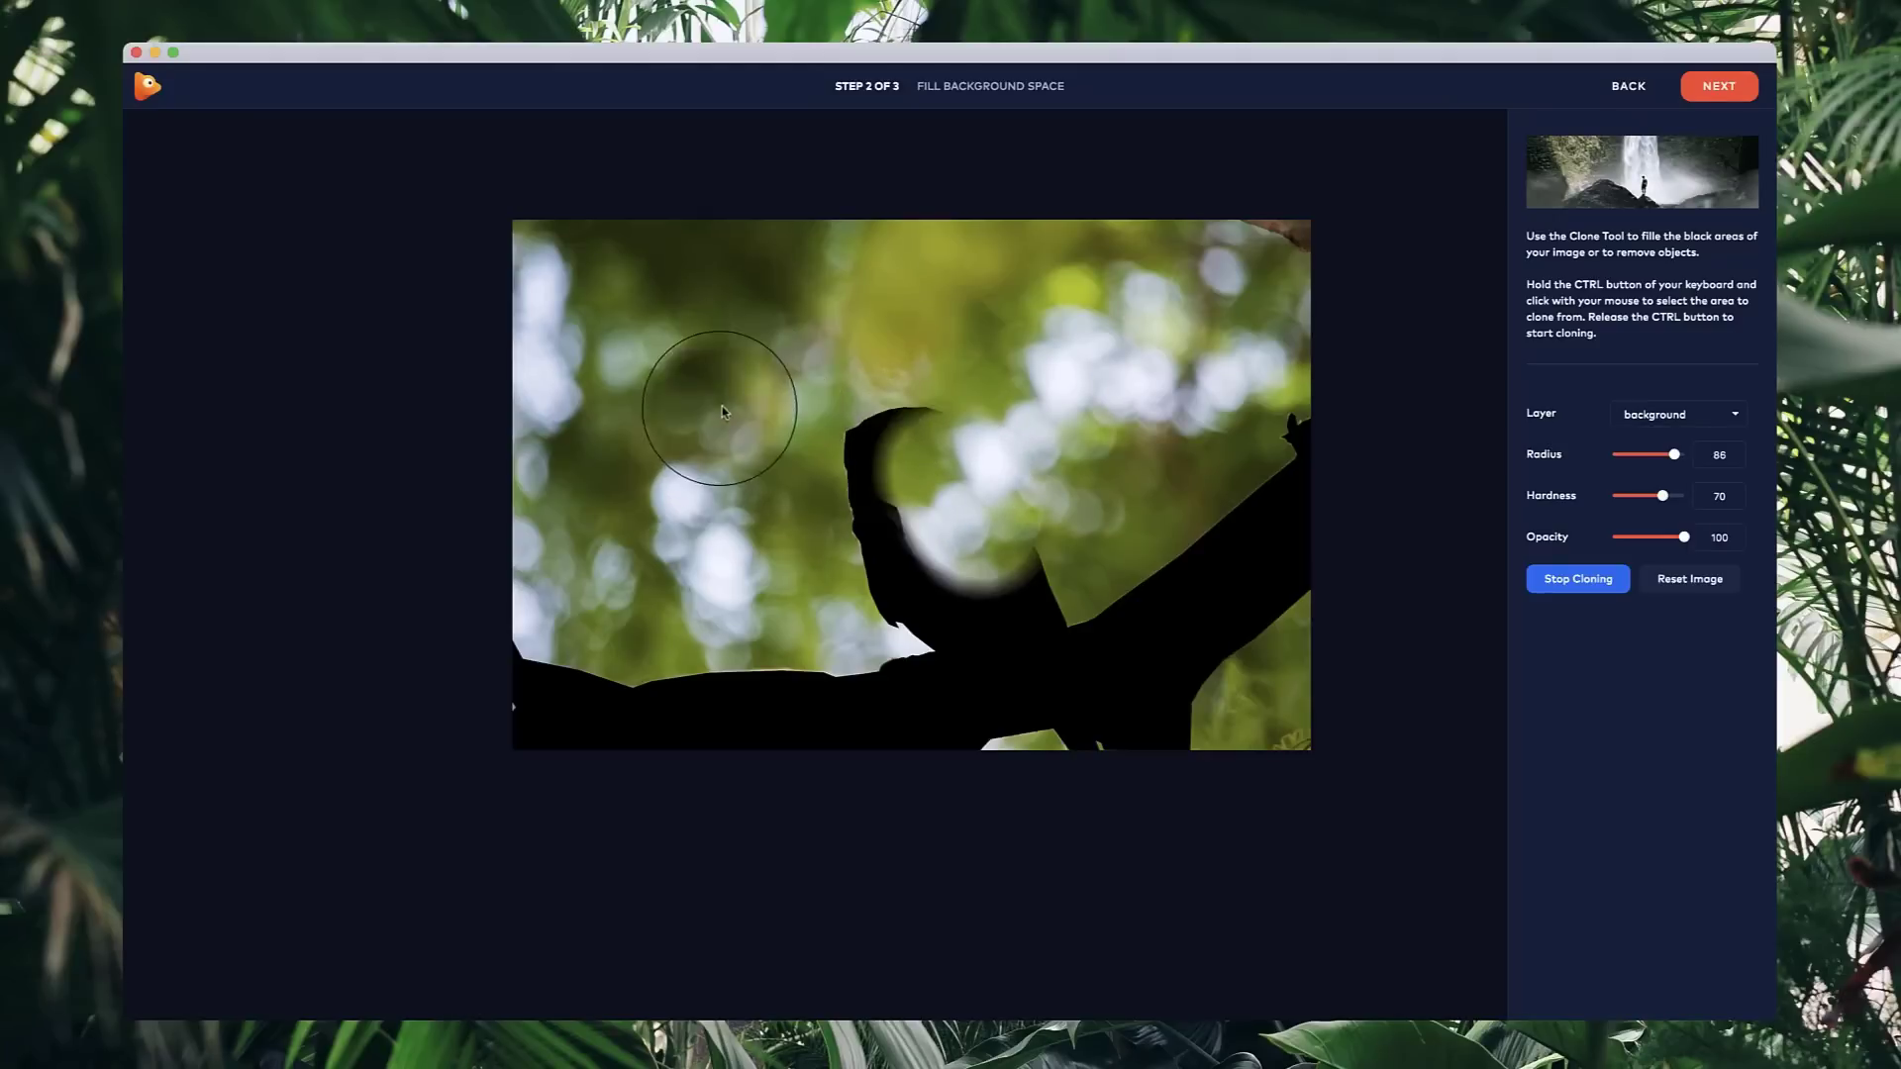
pyautogui.keyDown('ctrl'); pyautogui.click(752, 398); pyautogui.keyUp('ctrl')
pyautogui.moveTo(833, 423); pyautogui.dragTo(872, 470)
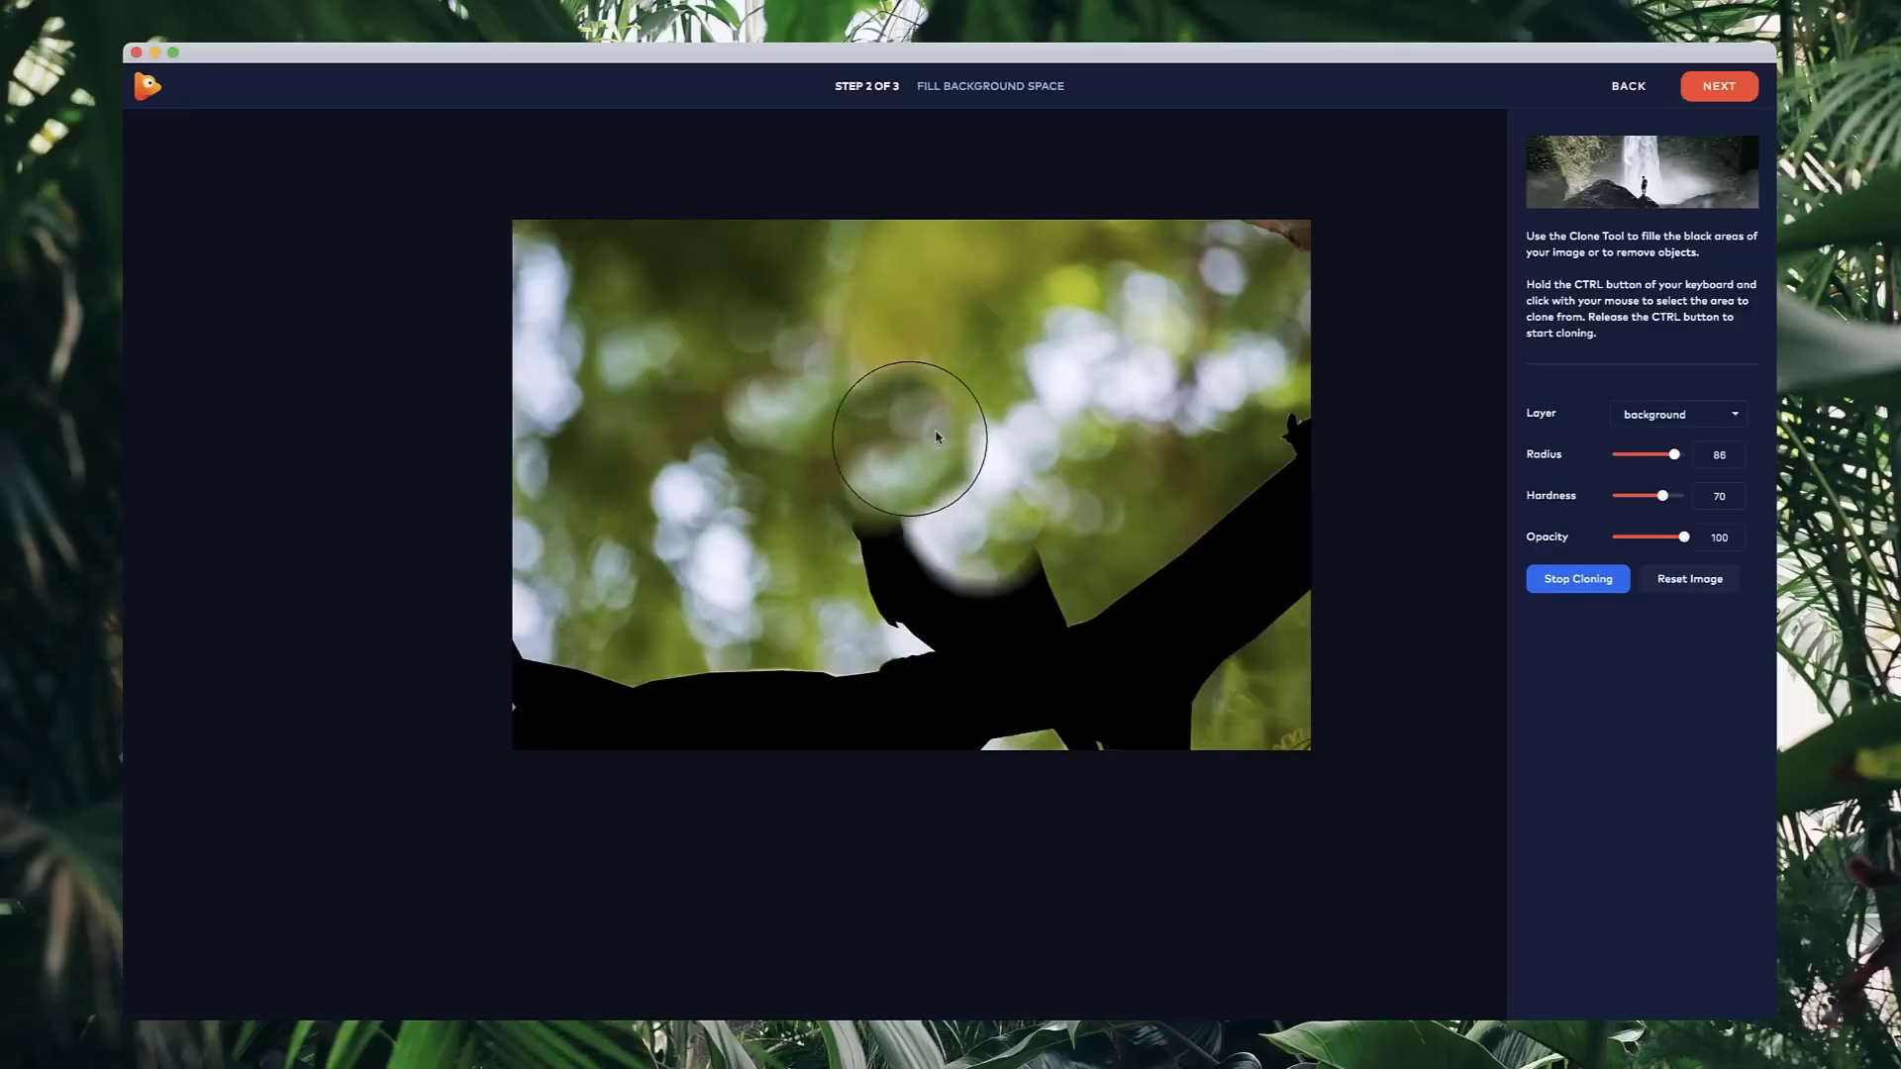
pyautogui.keyDown('ctrl'); pyautogui.click(895, 317); pyautogui.keyUp('ctrl')
pyautogui.moveTo(872, 382); pyautogui.dragTo(912, 403)
# - Clone the bright blurred foliage left of the owl over the left-hand branch silhouette and the owl's lower front
pyautogui.keyDown('ctrl'); pyautogui.click(692, 567); pyautogui.keyUp('ctrl')
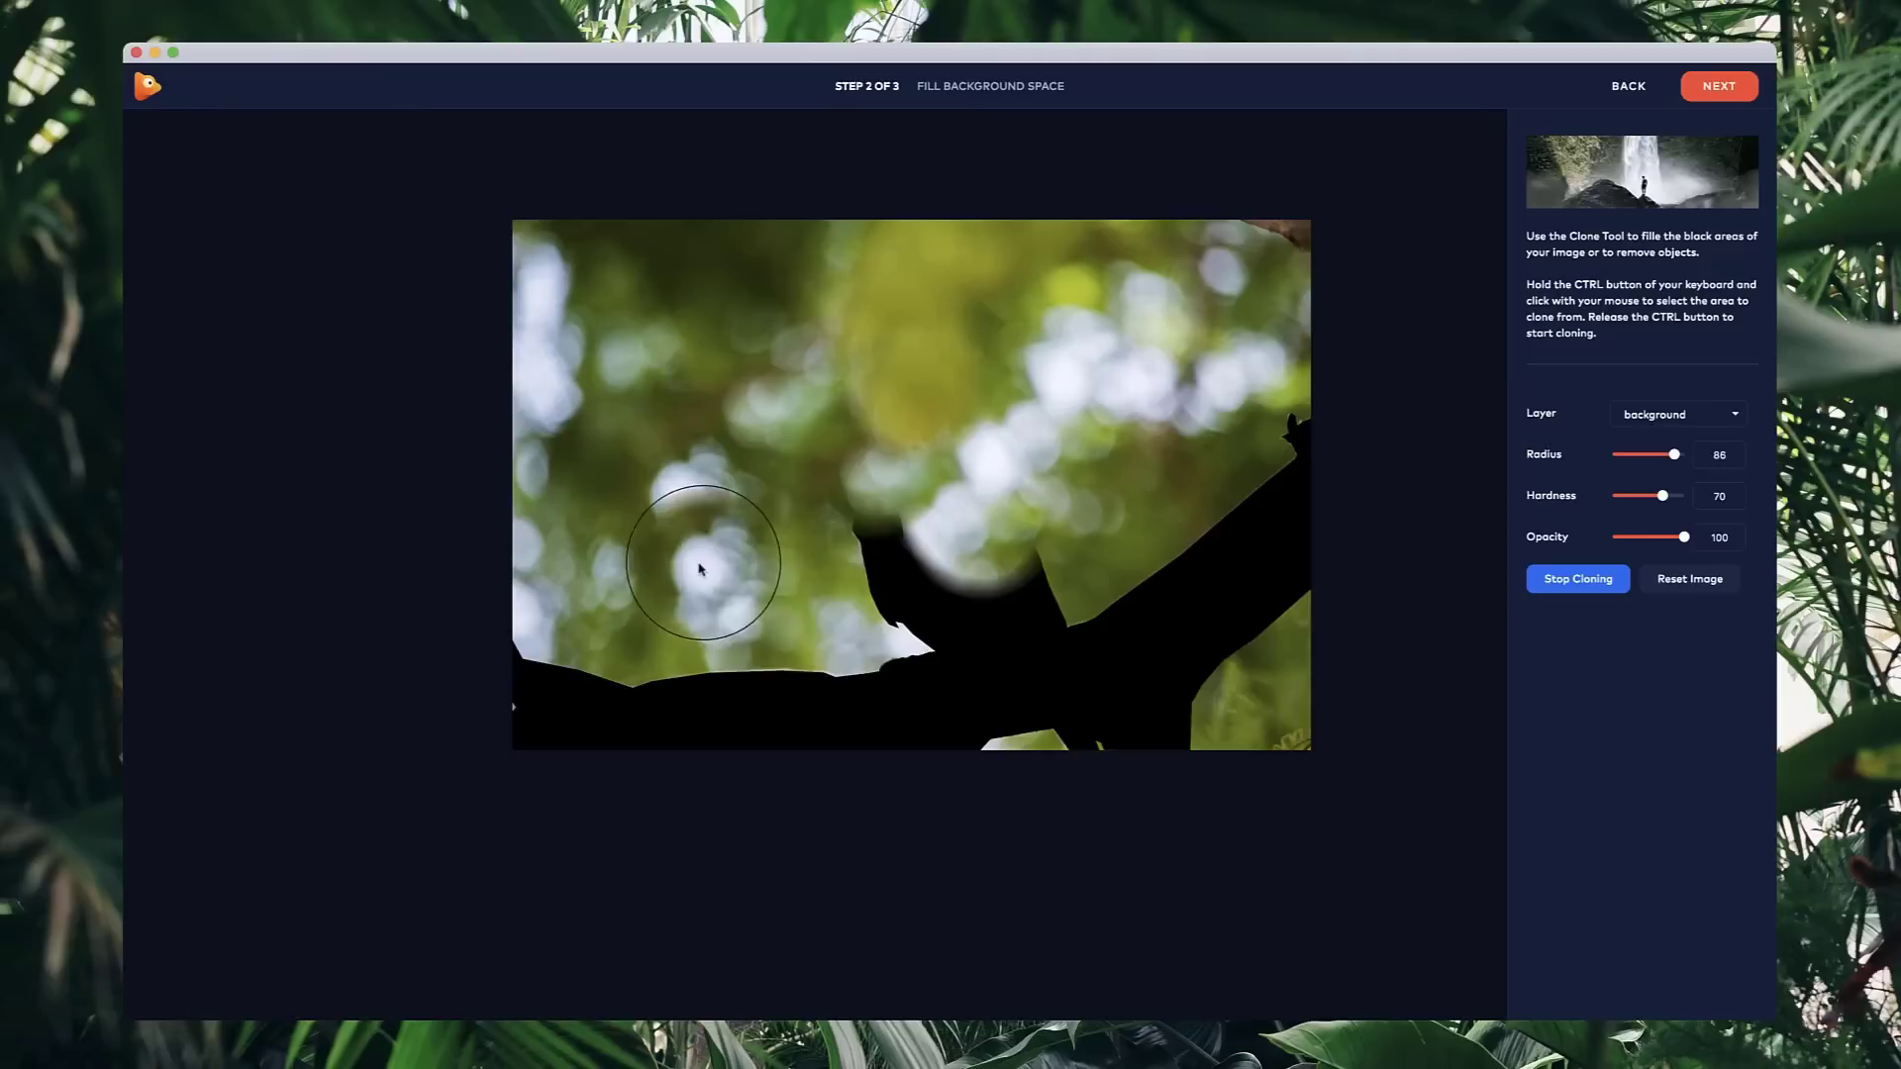
pyautogui.keyDown('ctrl'); pyautogui.click(707, 592); pyautogui.keyUp('ctrl')
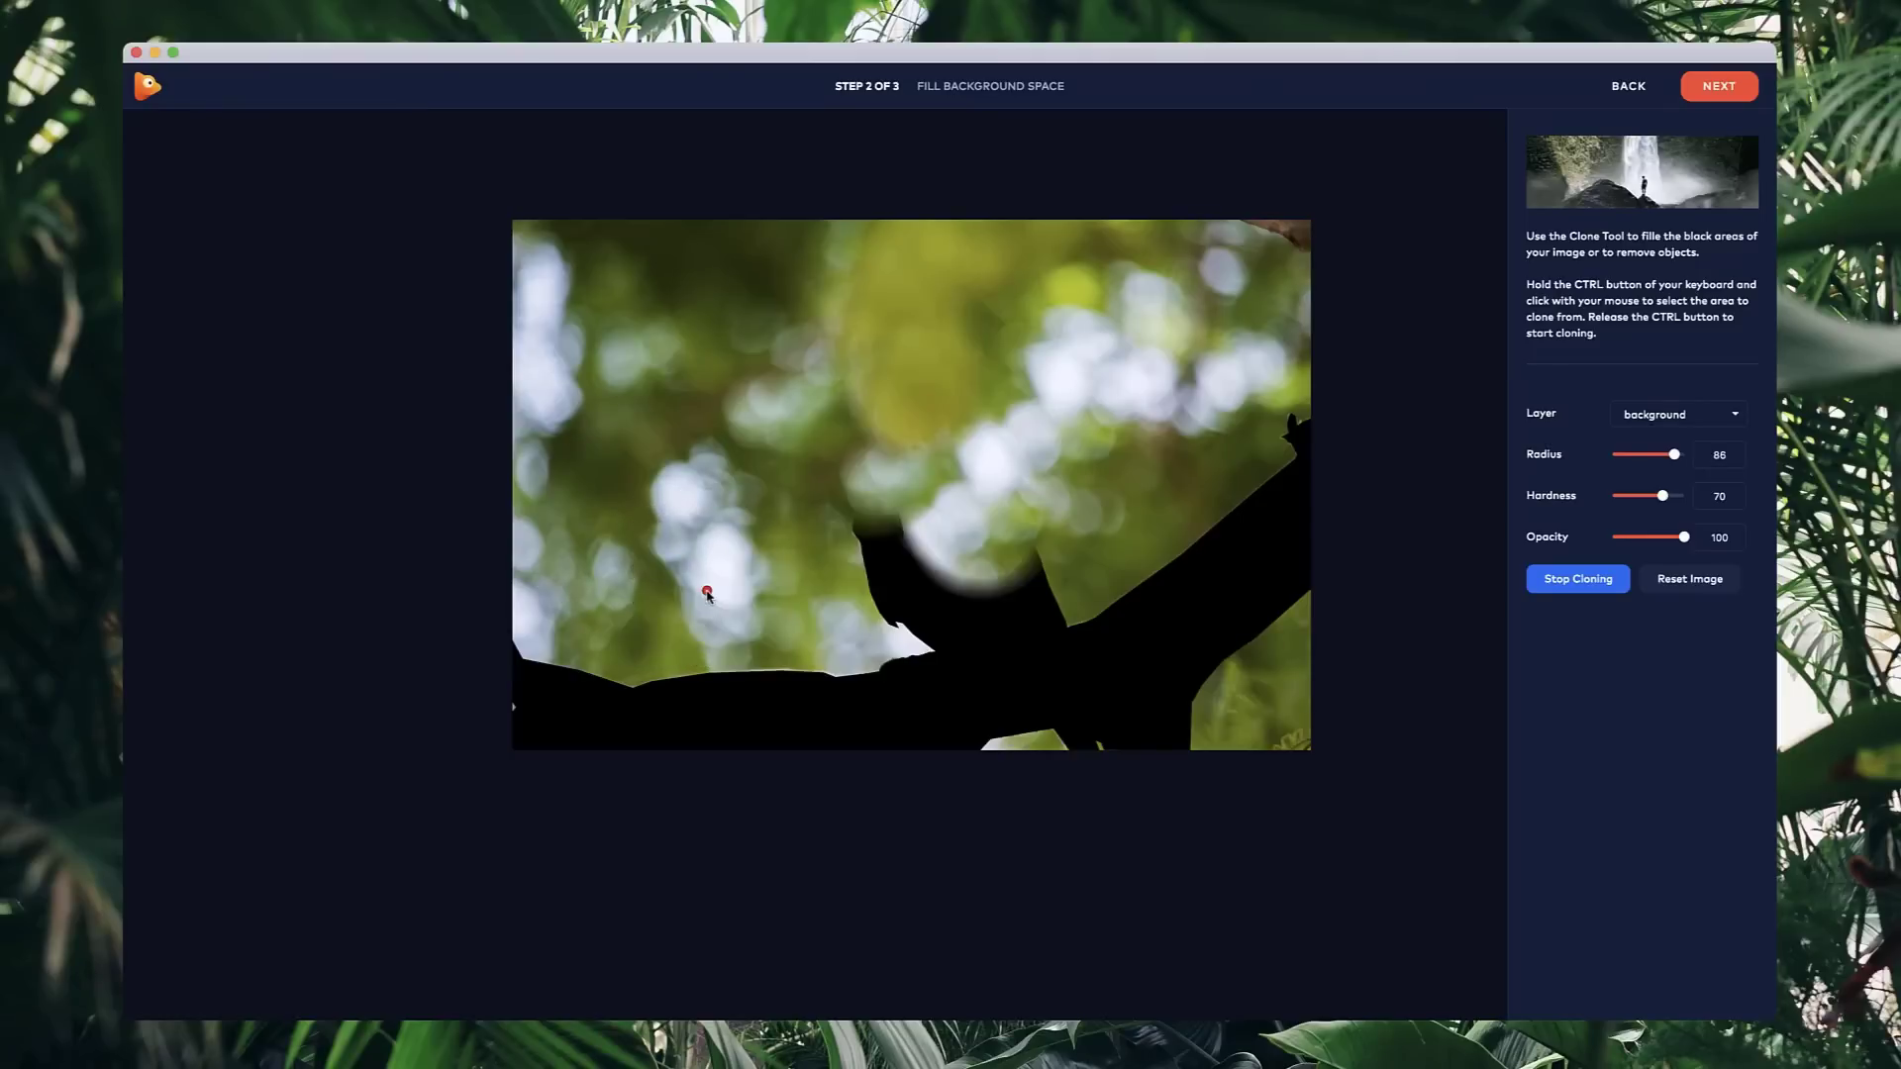
pyautogui.moveTo(750, 699)
pyautogui.mouseDown()
pyautogui.moveTo(756, 729)
pyautogui.moveTo(693, 709)
pyautogui.moveTo(596, 730)
pyautogui.moveTo(634, 703)
pyautogui.moveTo(624, 680)
pyautogui.moveTo(737, 697)
pyautogui.moveTo(798, 684)
pyautogui.moveTo(840, 709)
pyautogui.moveTo(866, 576)
pyautogui.mouseUp()
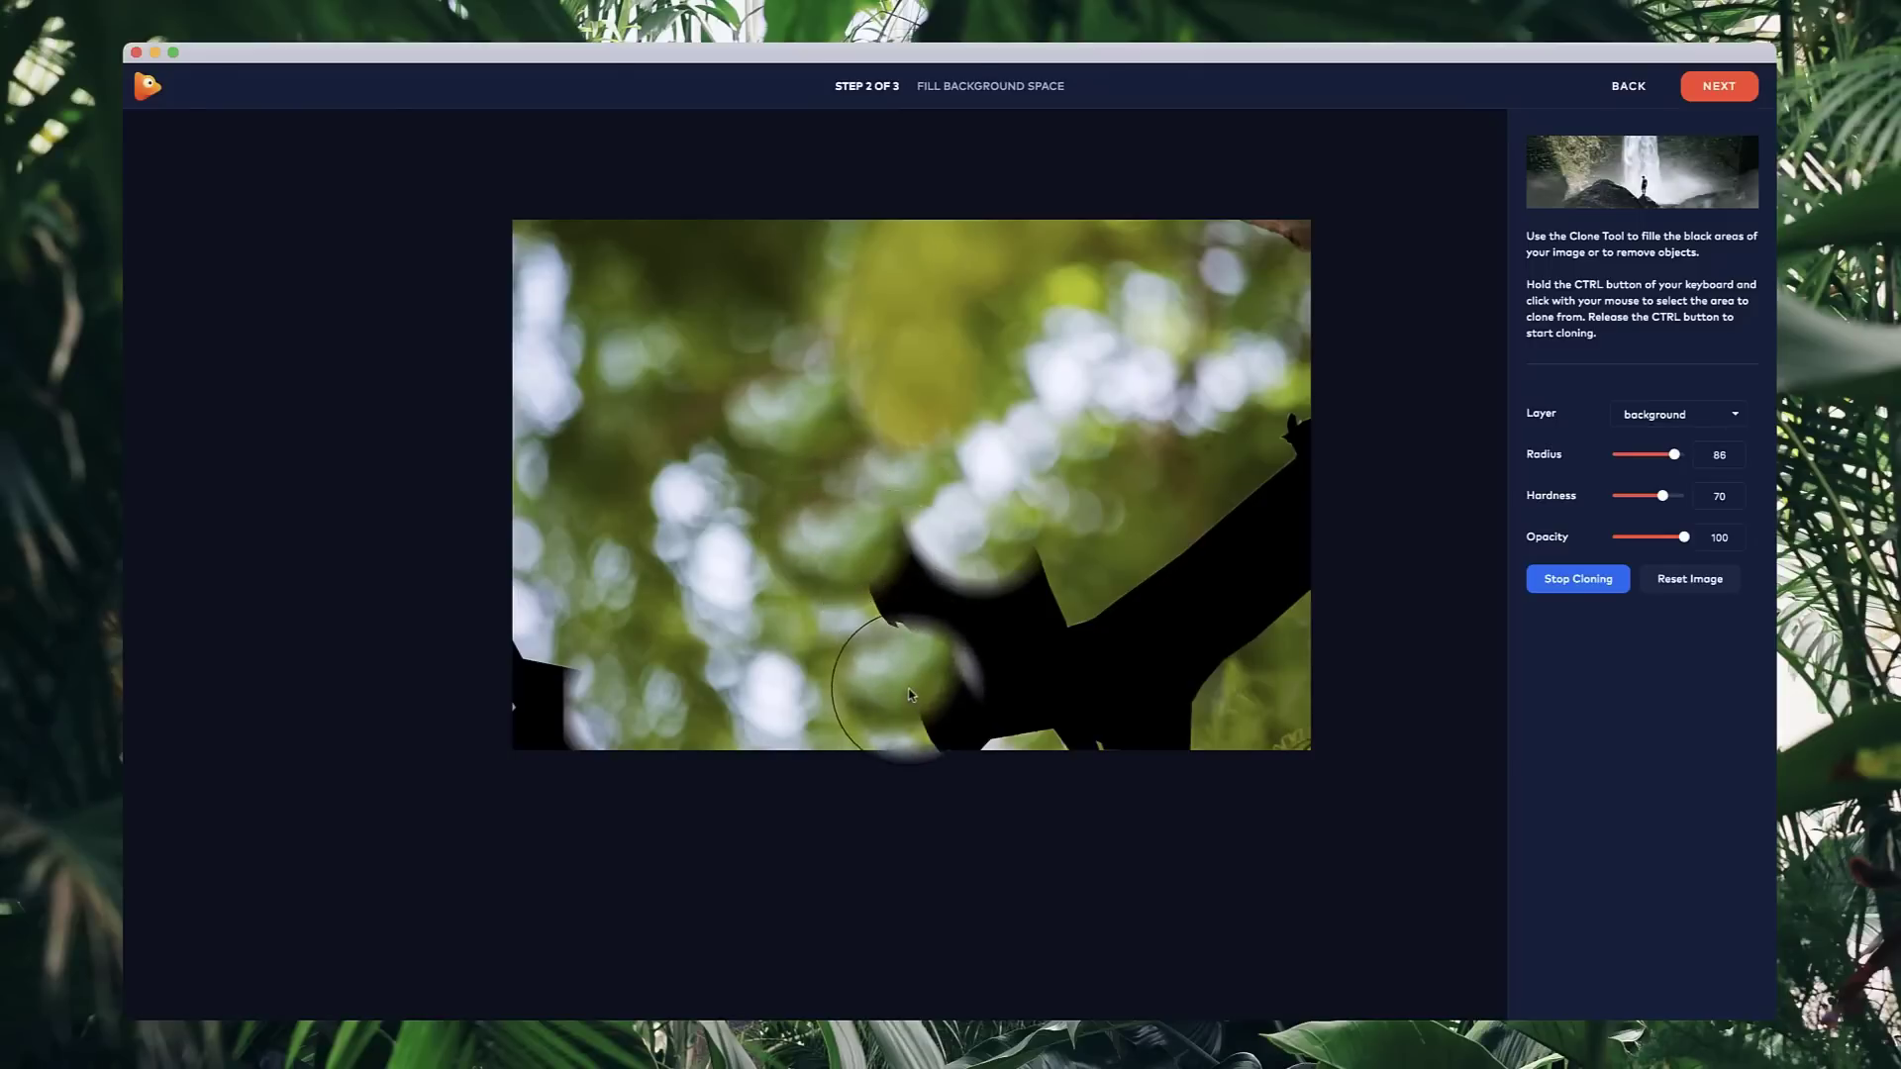
# - Reduce the clone radius to 55 and clone the adjacent green foliage along the upper edge of the right-hand branch
pyautogui.keyDown('ctrl'); pyautogui.click(1149, 484); pyautogui.keyUp('ctrl')
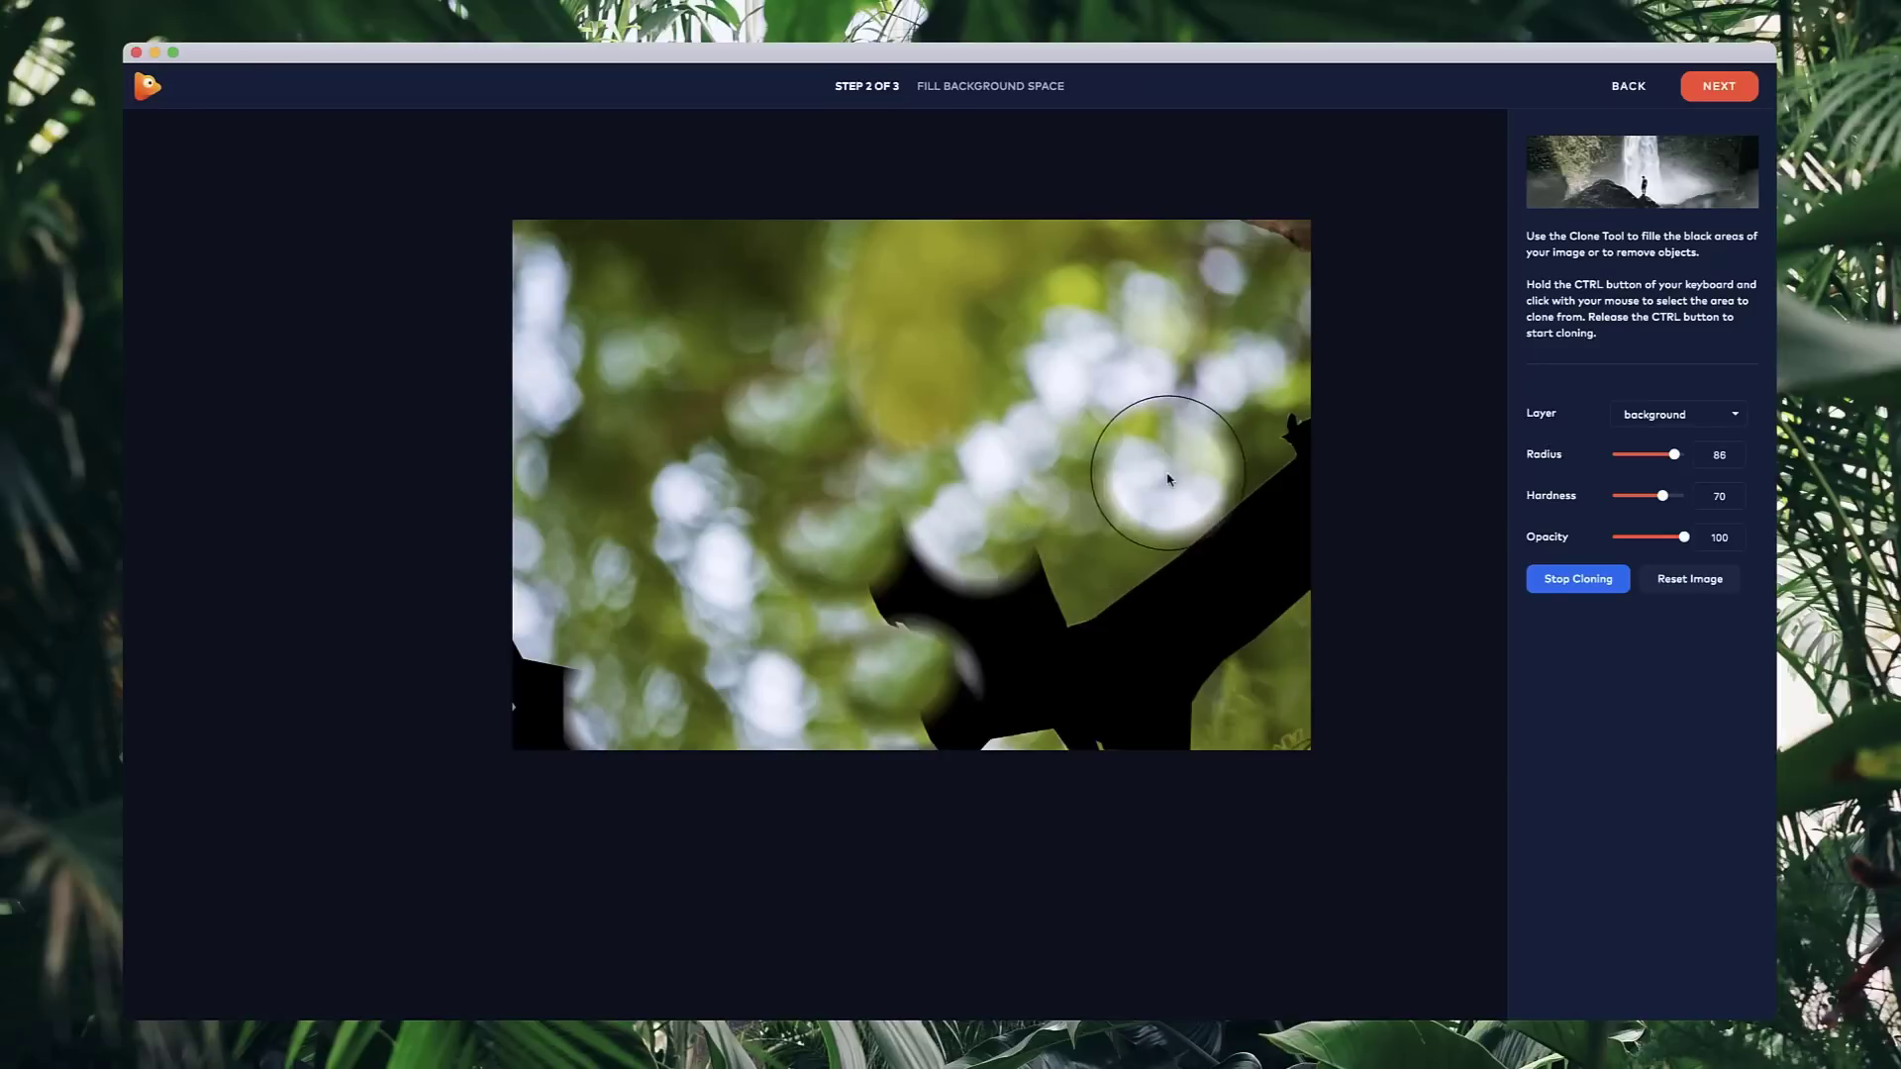
pyautogui.scroll(5, 1168, 480)
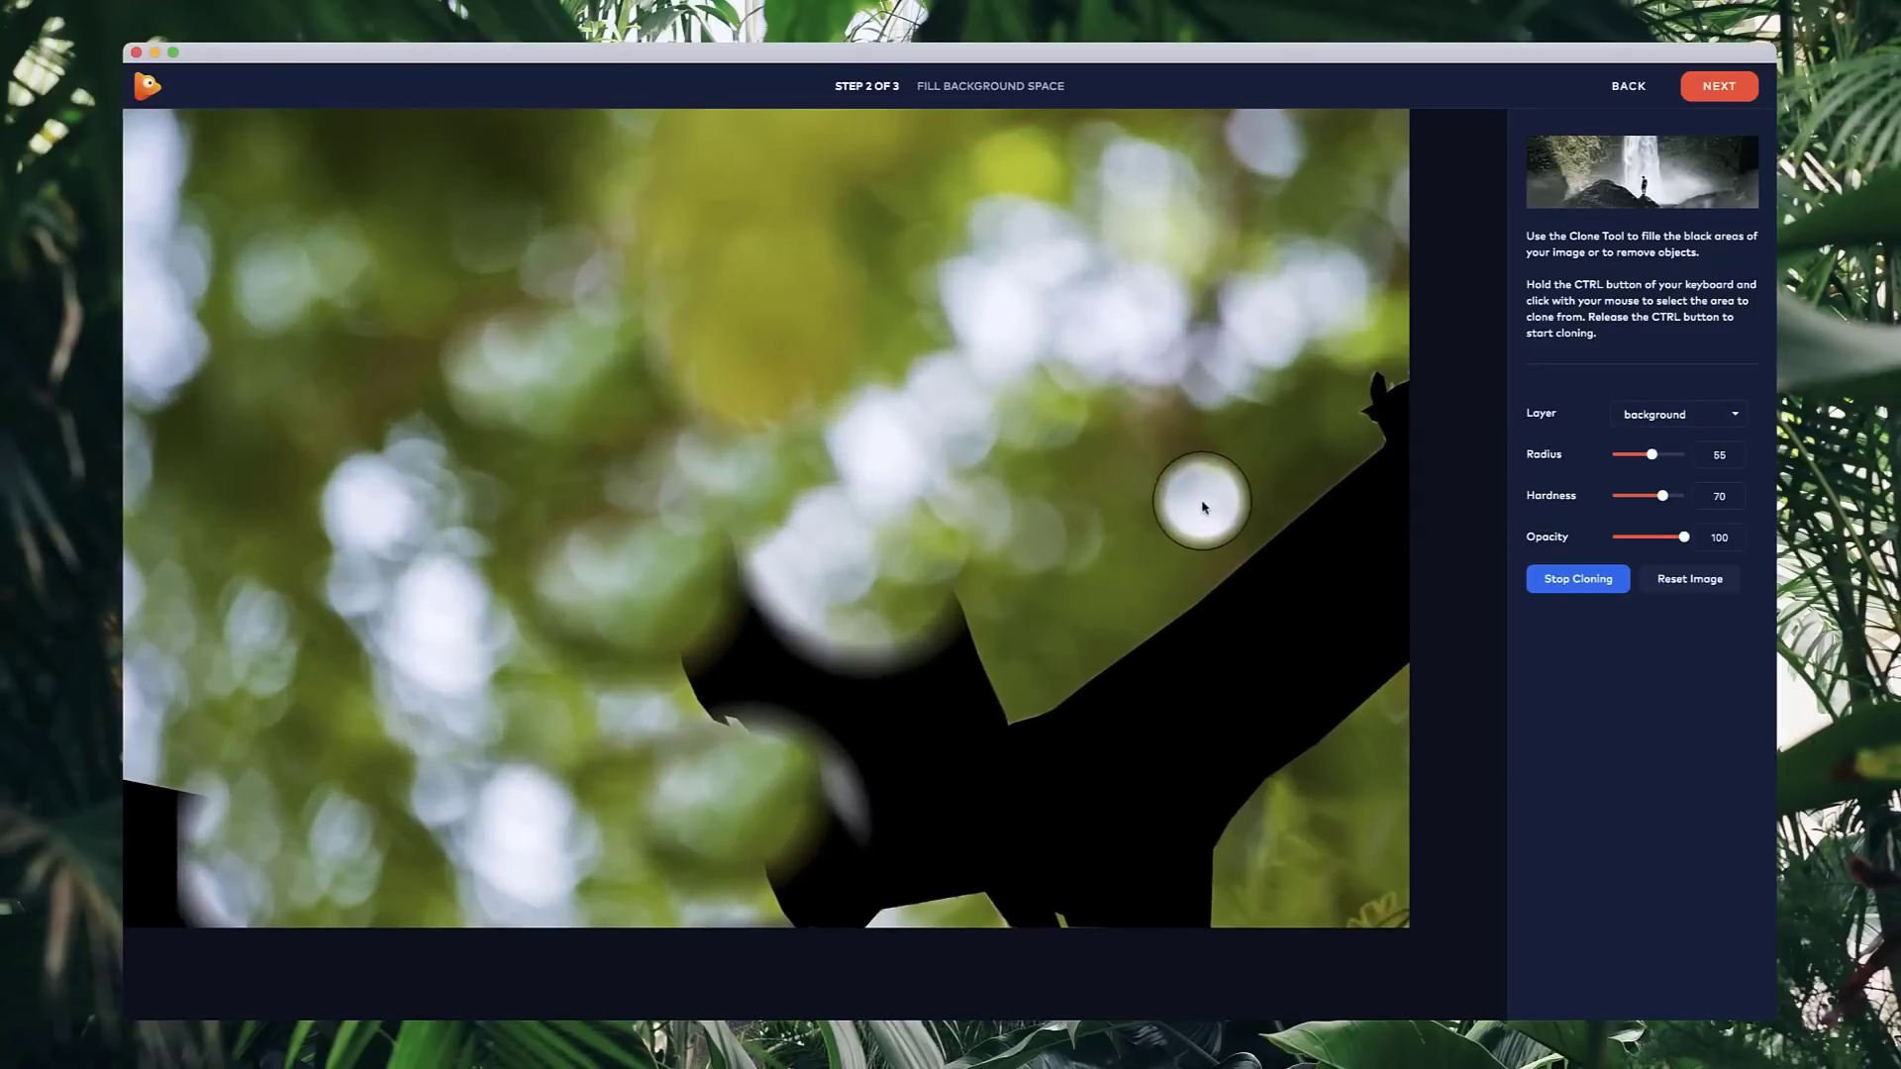
pyautogui.scroll(-3, 1201, 501)
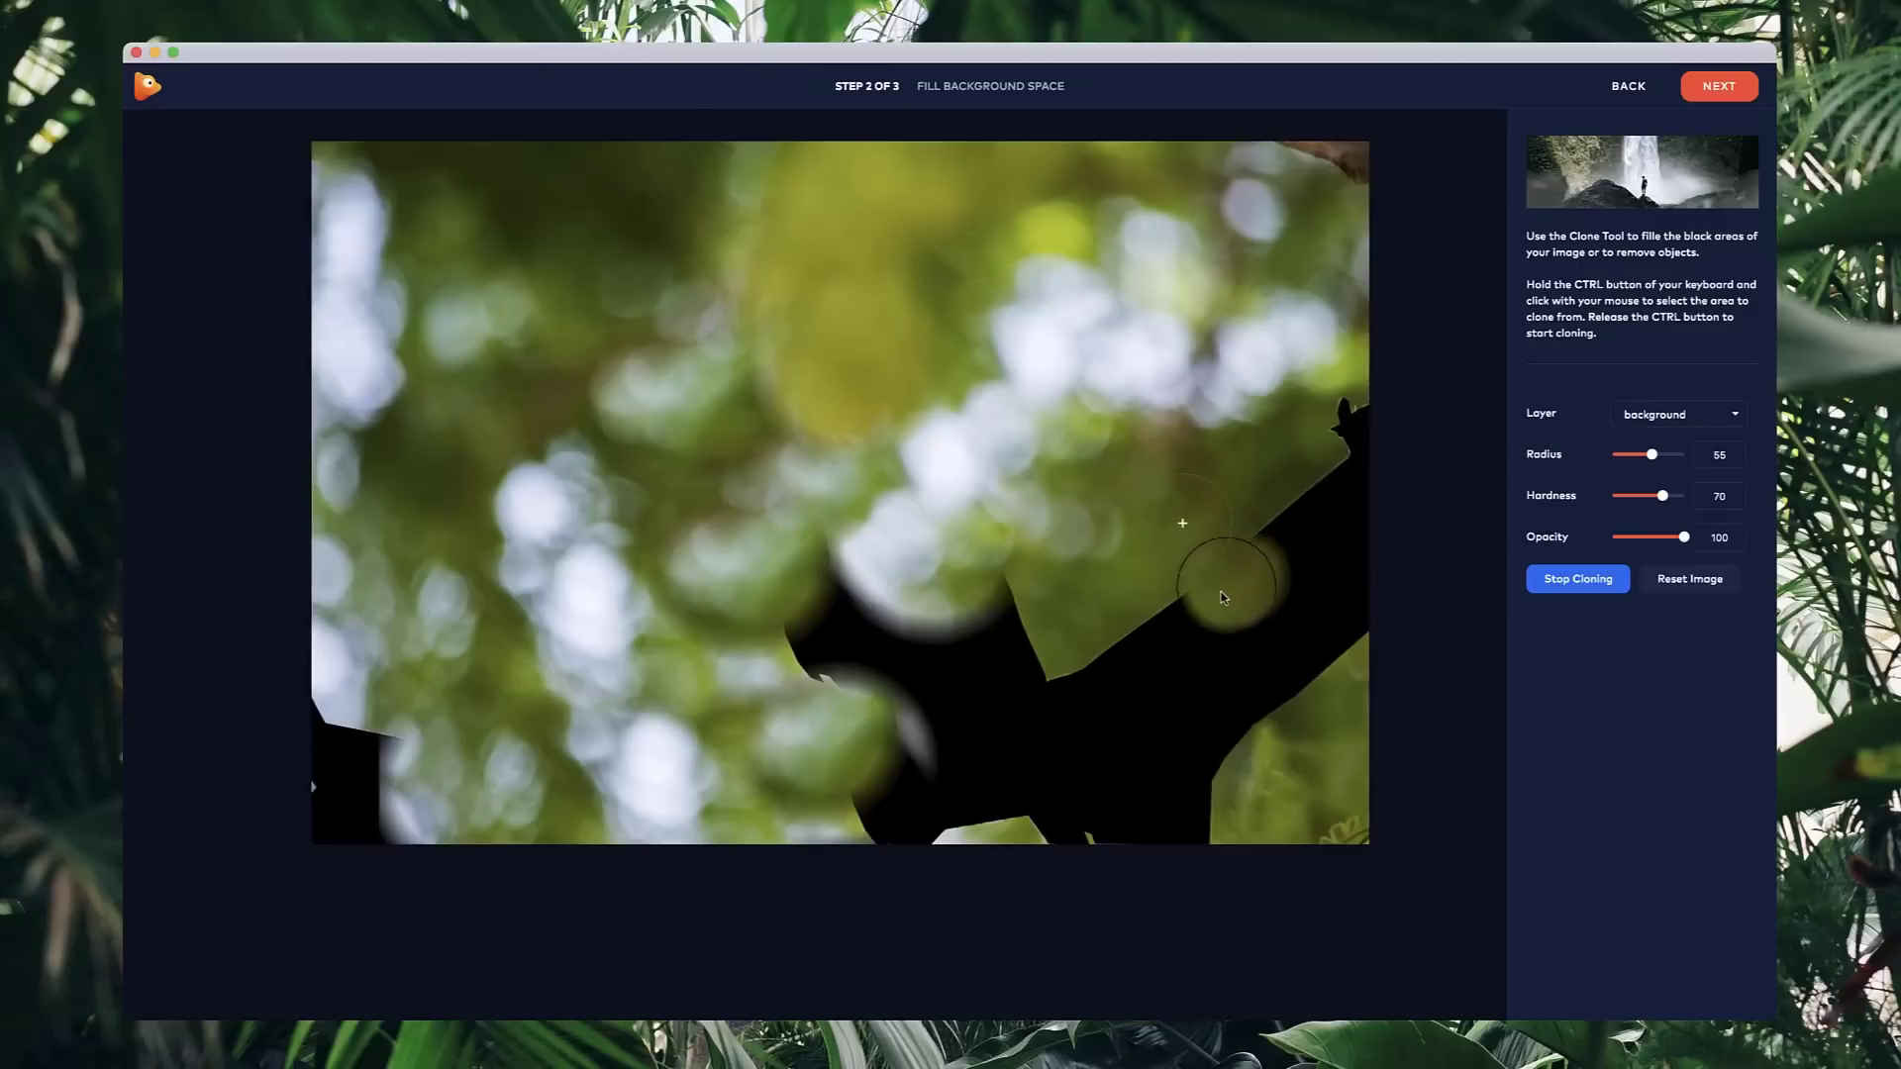
pyautogui.moveTo(1184, 625); pyautogui.dragTo(1284, 550)
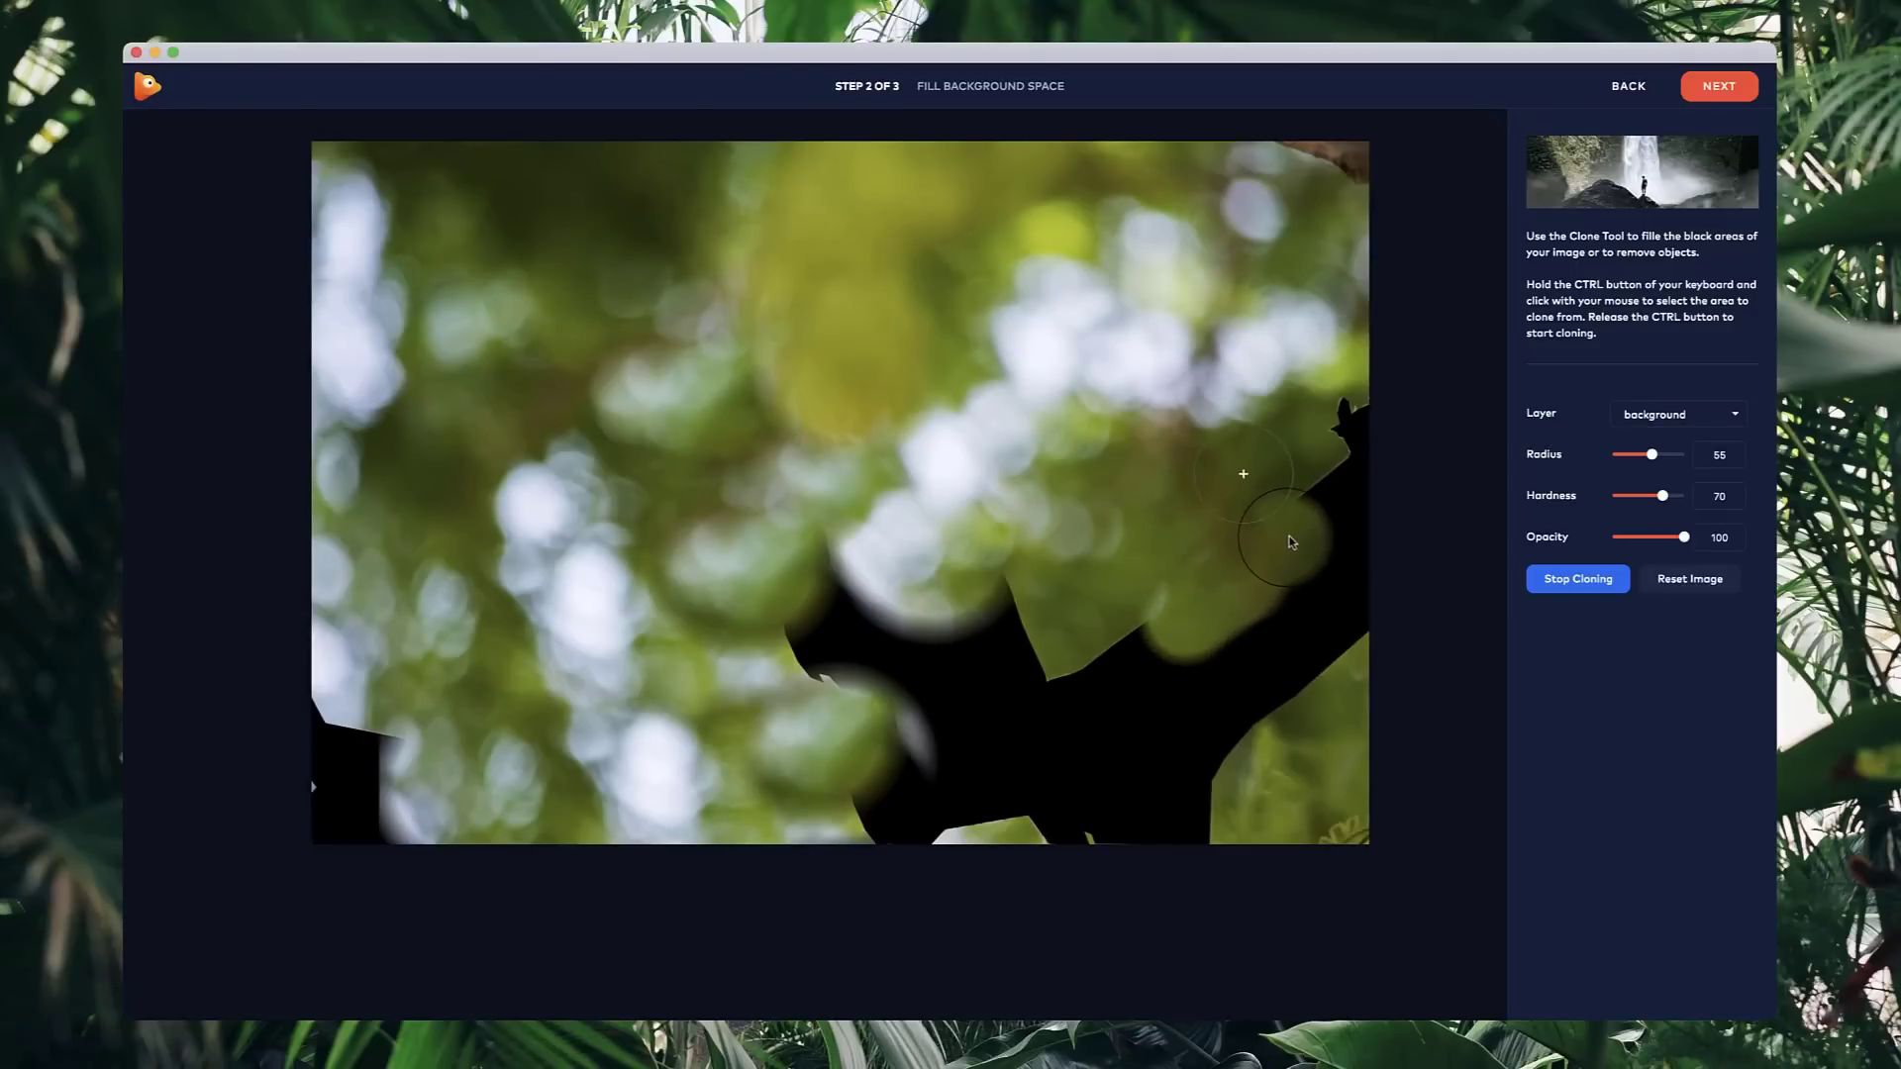
pyautogui.scroll(-2, 1284, 626)
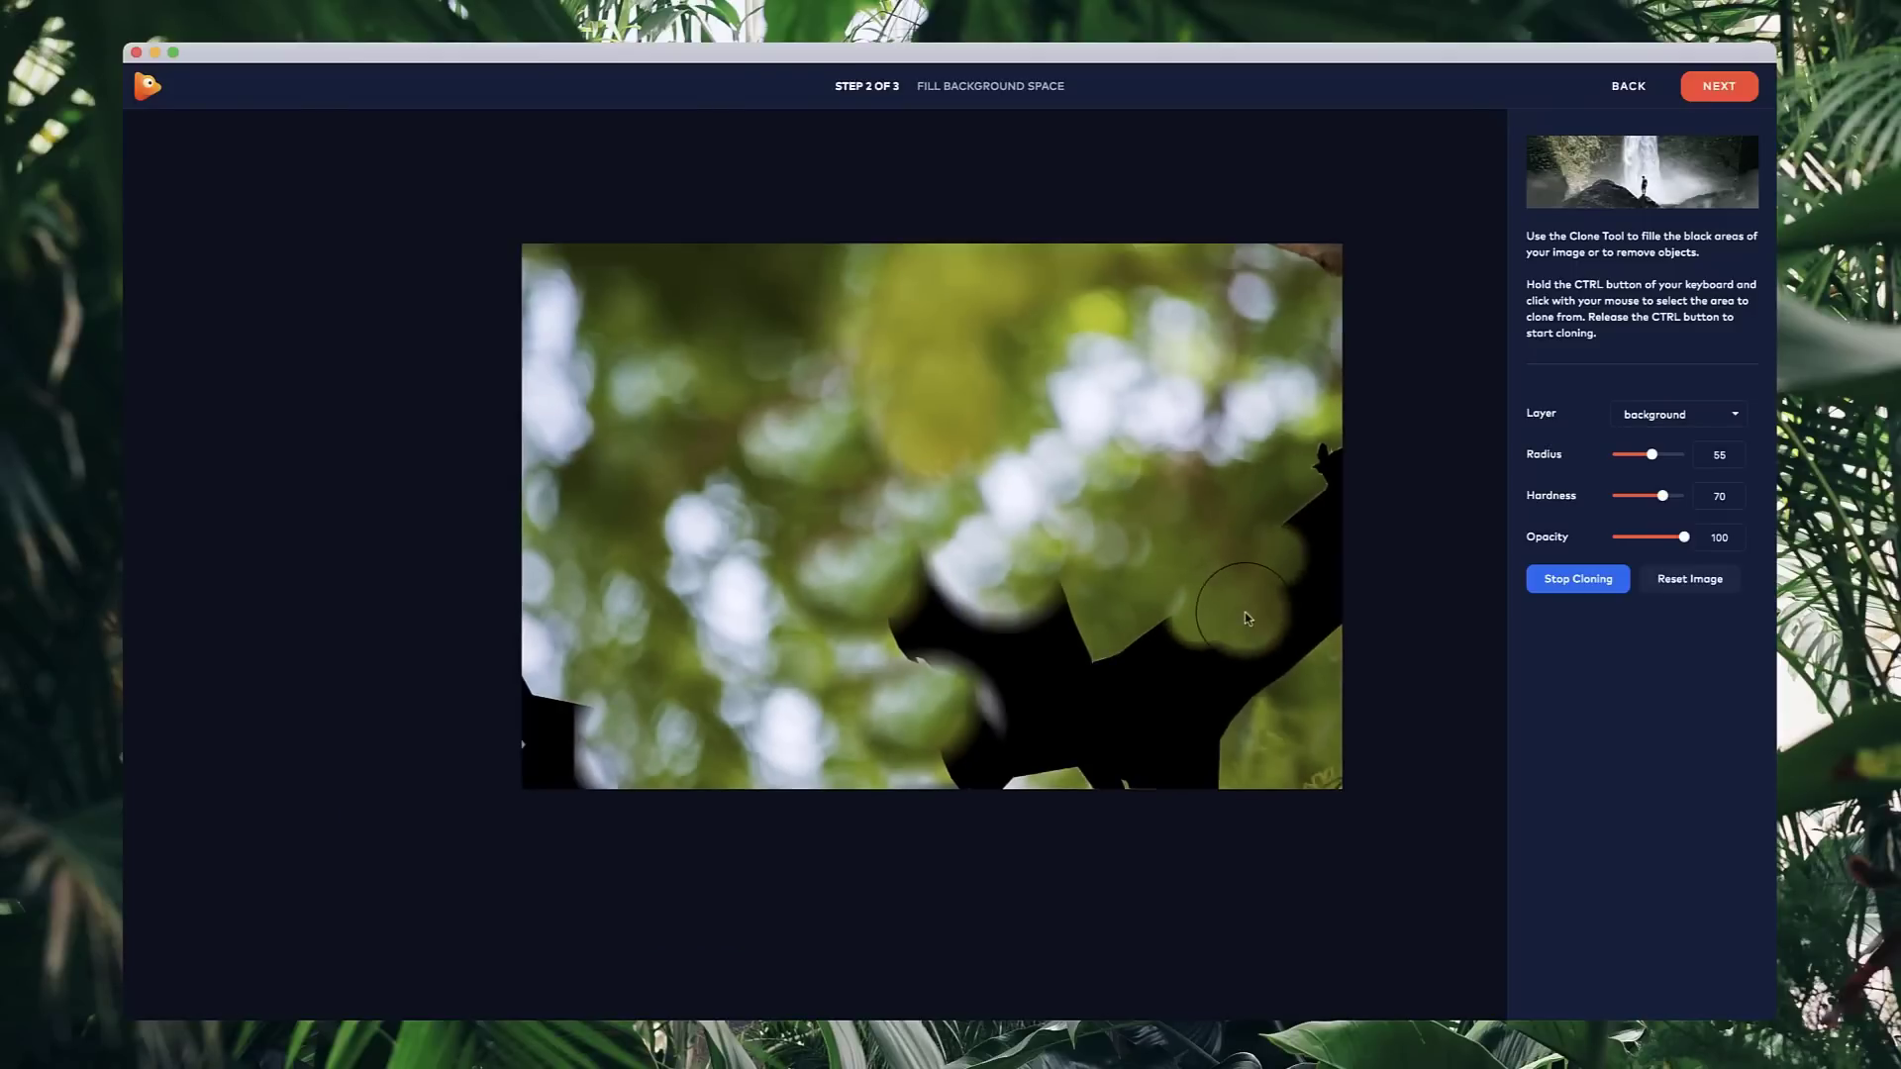
# - Set the clone radius to 80 and clone foliage over the front edge of the owl's remaining black silhouette
pyautogui.click(1294, 754)
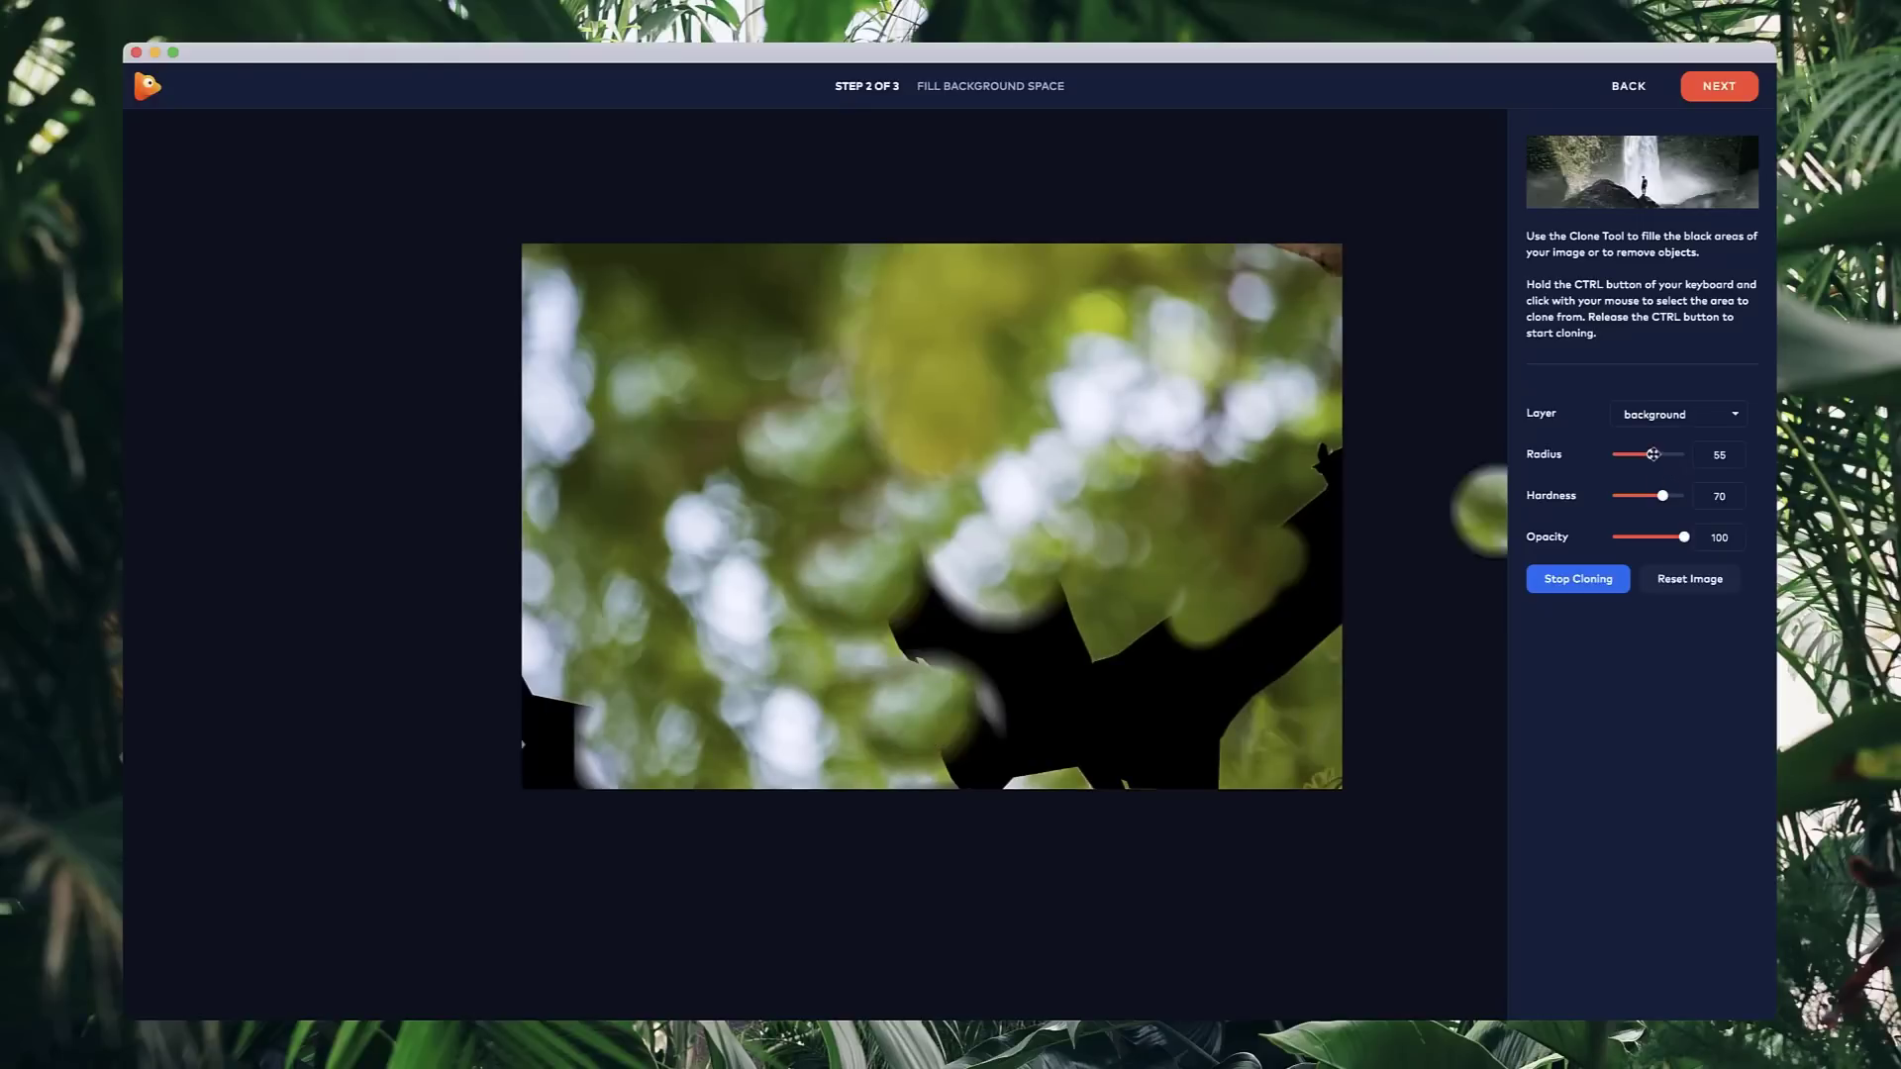
pyautogui.click(924, 637)
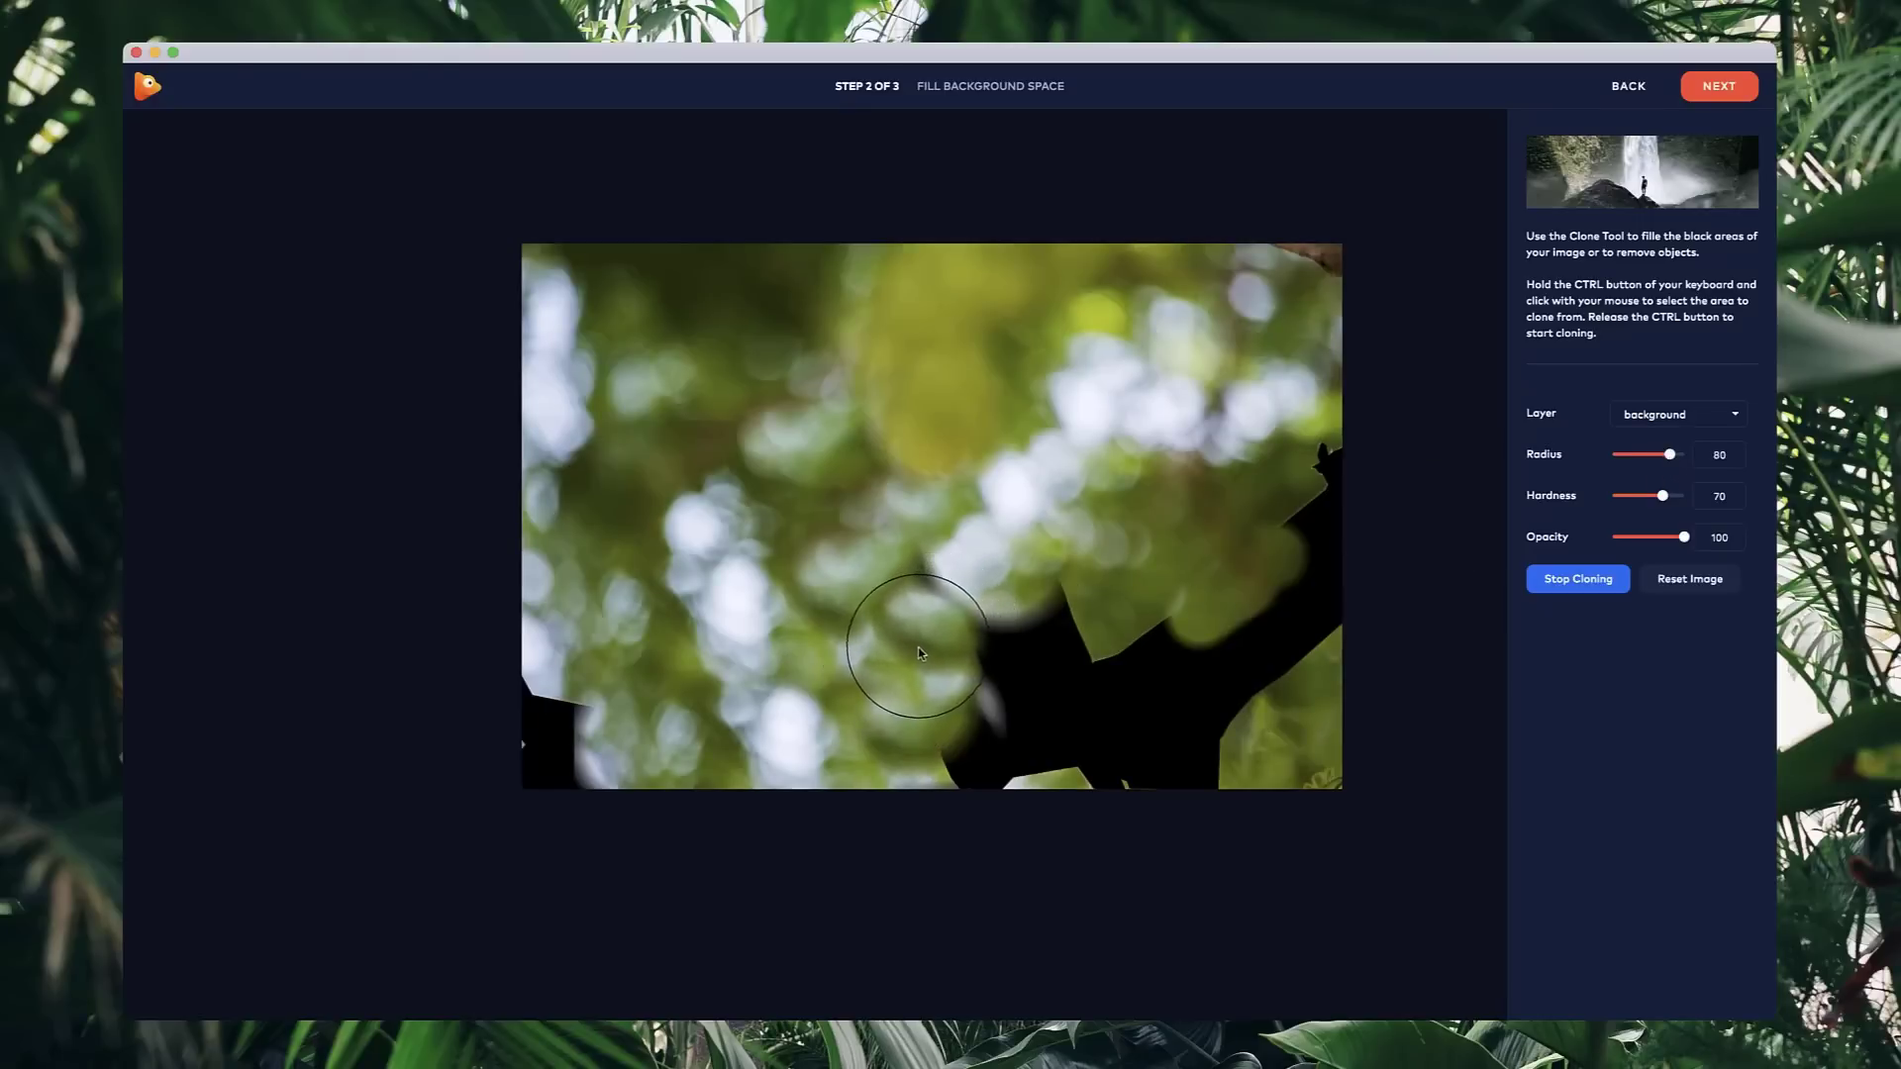
pyautogui.click(928, 597)
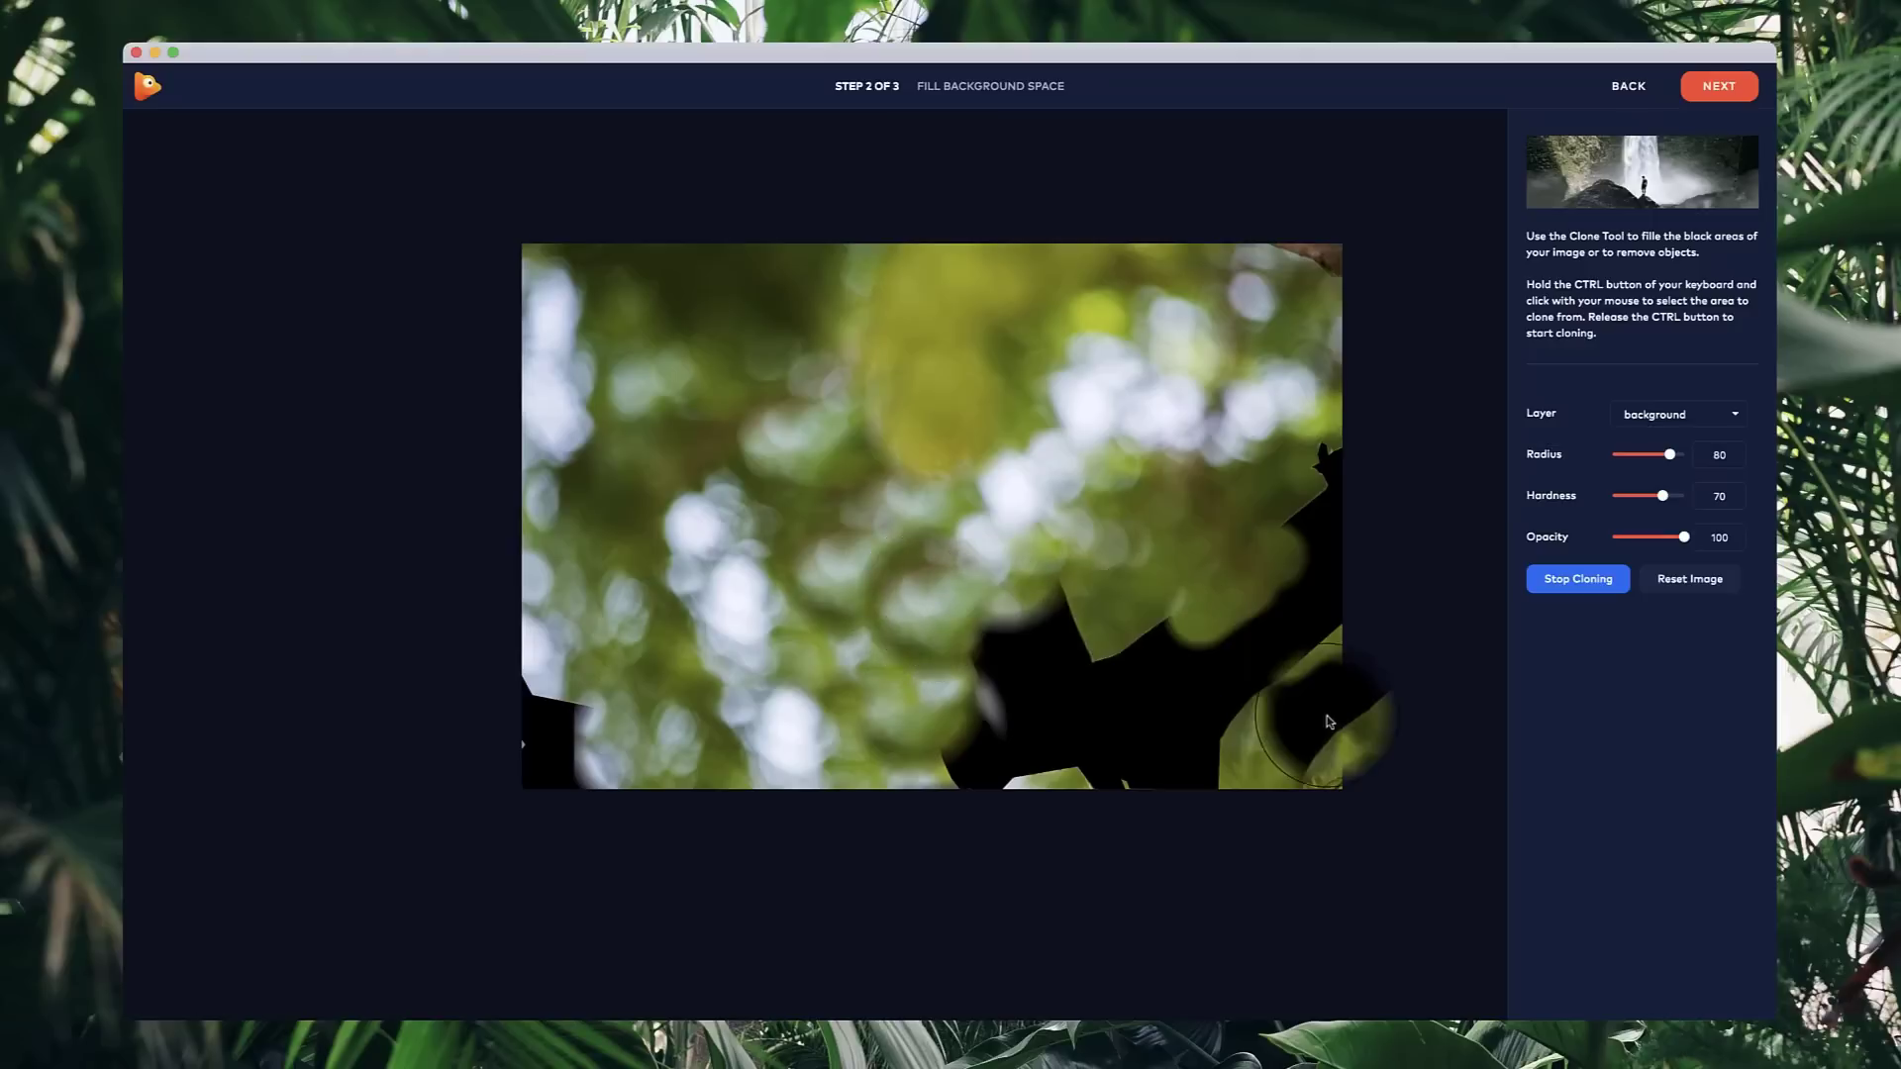
pyautogui.click(1247, 665)
# - Clone blurred foliage over the rest of the owl's black body, resampling from the surrounding background
pyautogui.scroll(4, 1247, 664)
pyautogui.scroll(3, 1046, 570)
pyautogui.keyDown('ctrl'); pyautogui.click(1046, 577); pyautogui.keyUp('ctrl')
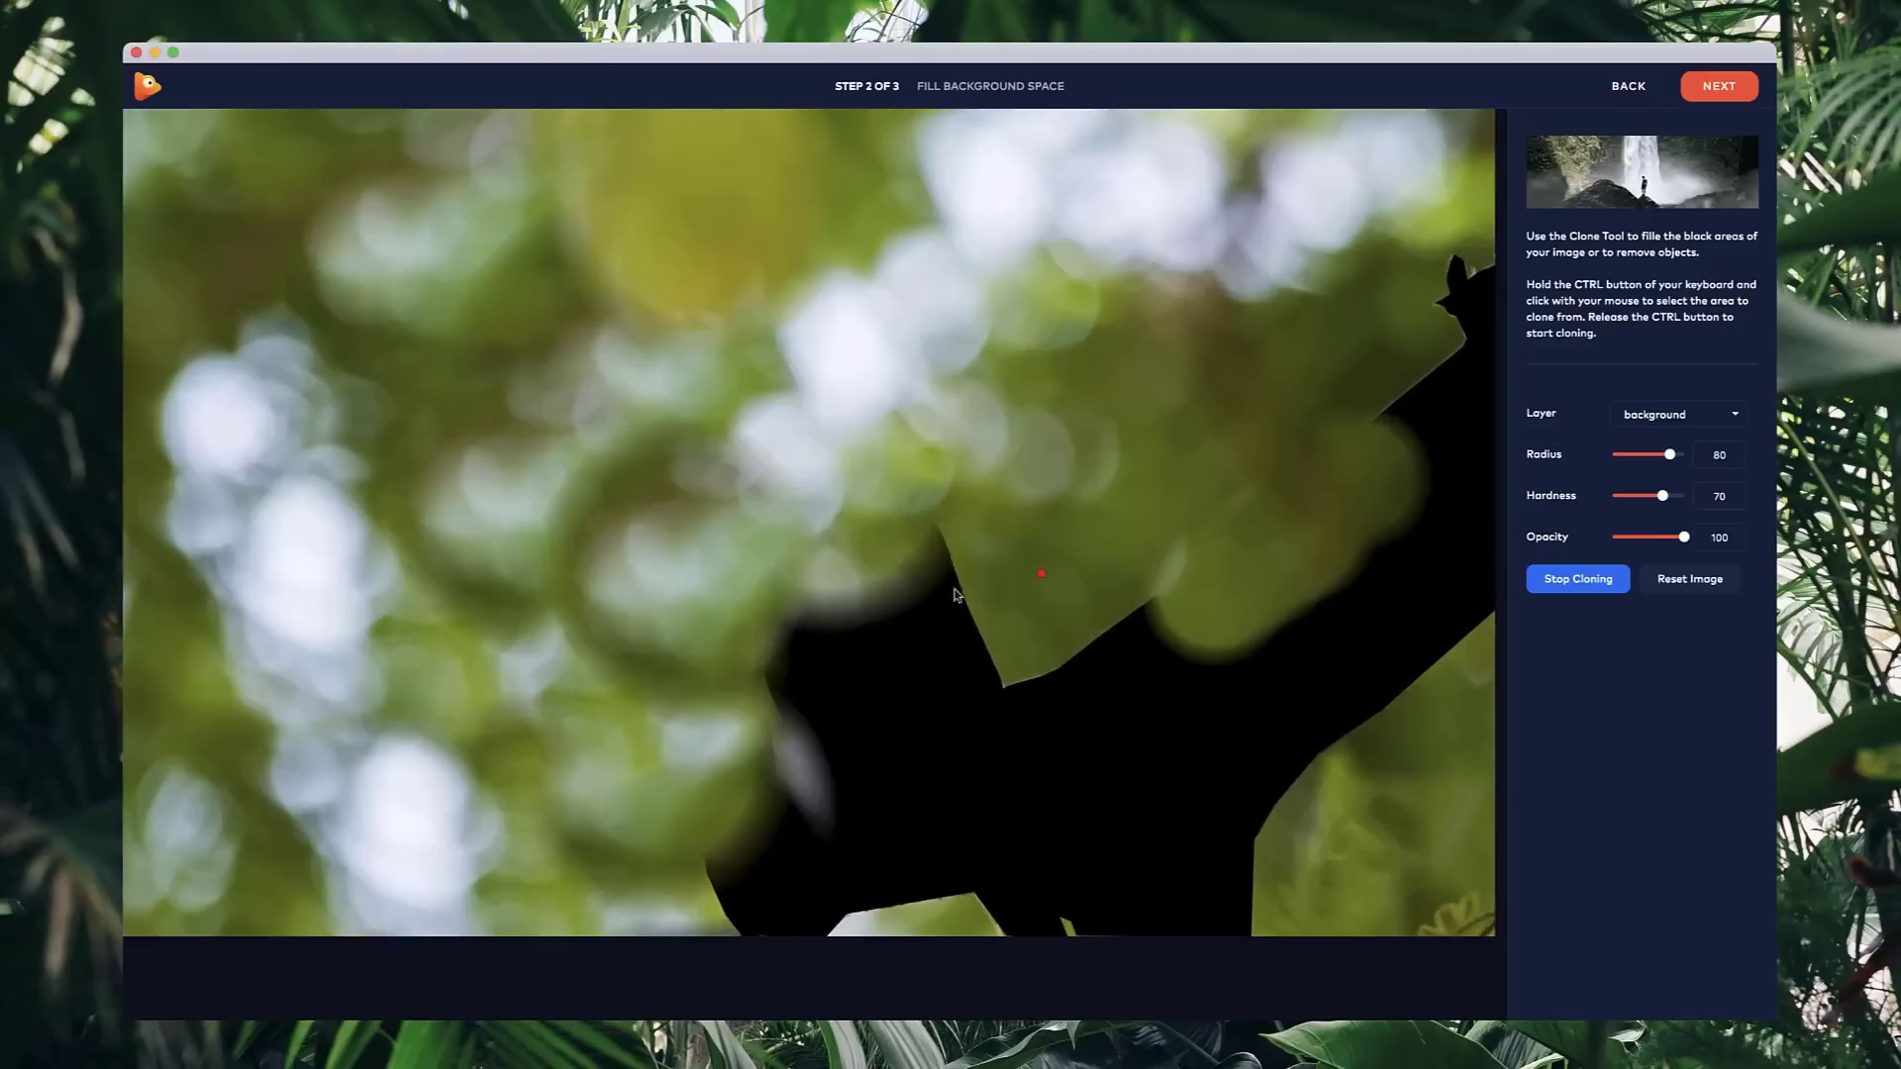
pyautogui.scroll(-2, 955, 592)
pyautogui.scroll(-5, 911, 592)
pyautogui.keyDown('ctrl'); pyautogui.click(536, 354); pyautogui.keyUp('ctrl')
pyautogui.click(889, 644)
pyautogui.click(928, 688)
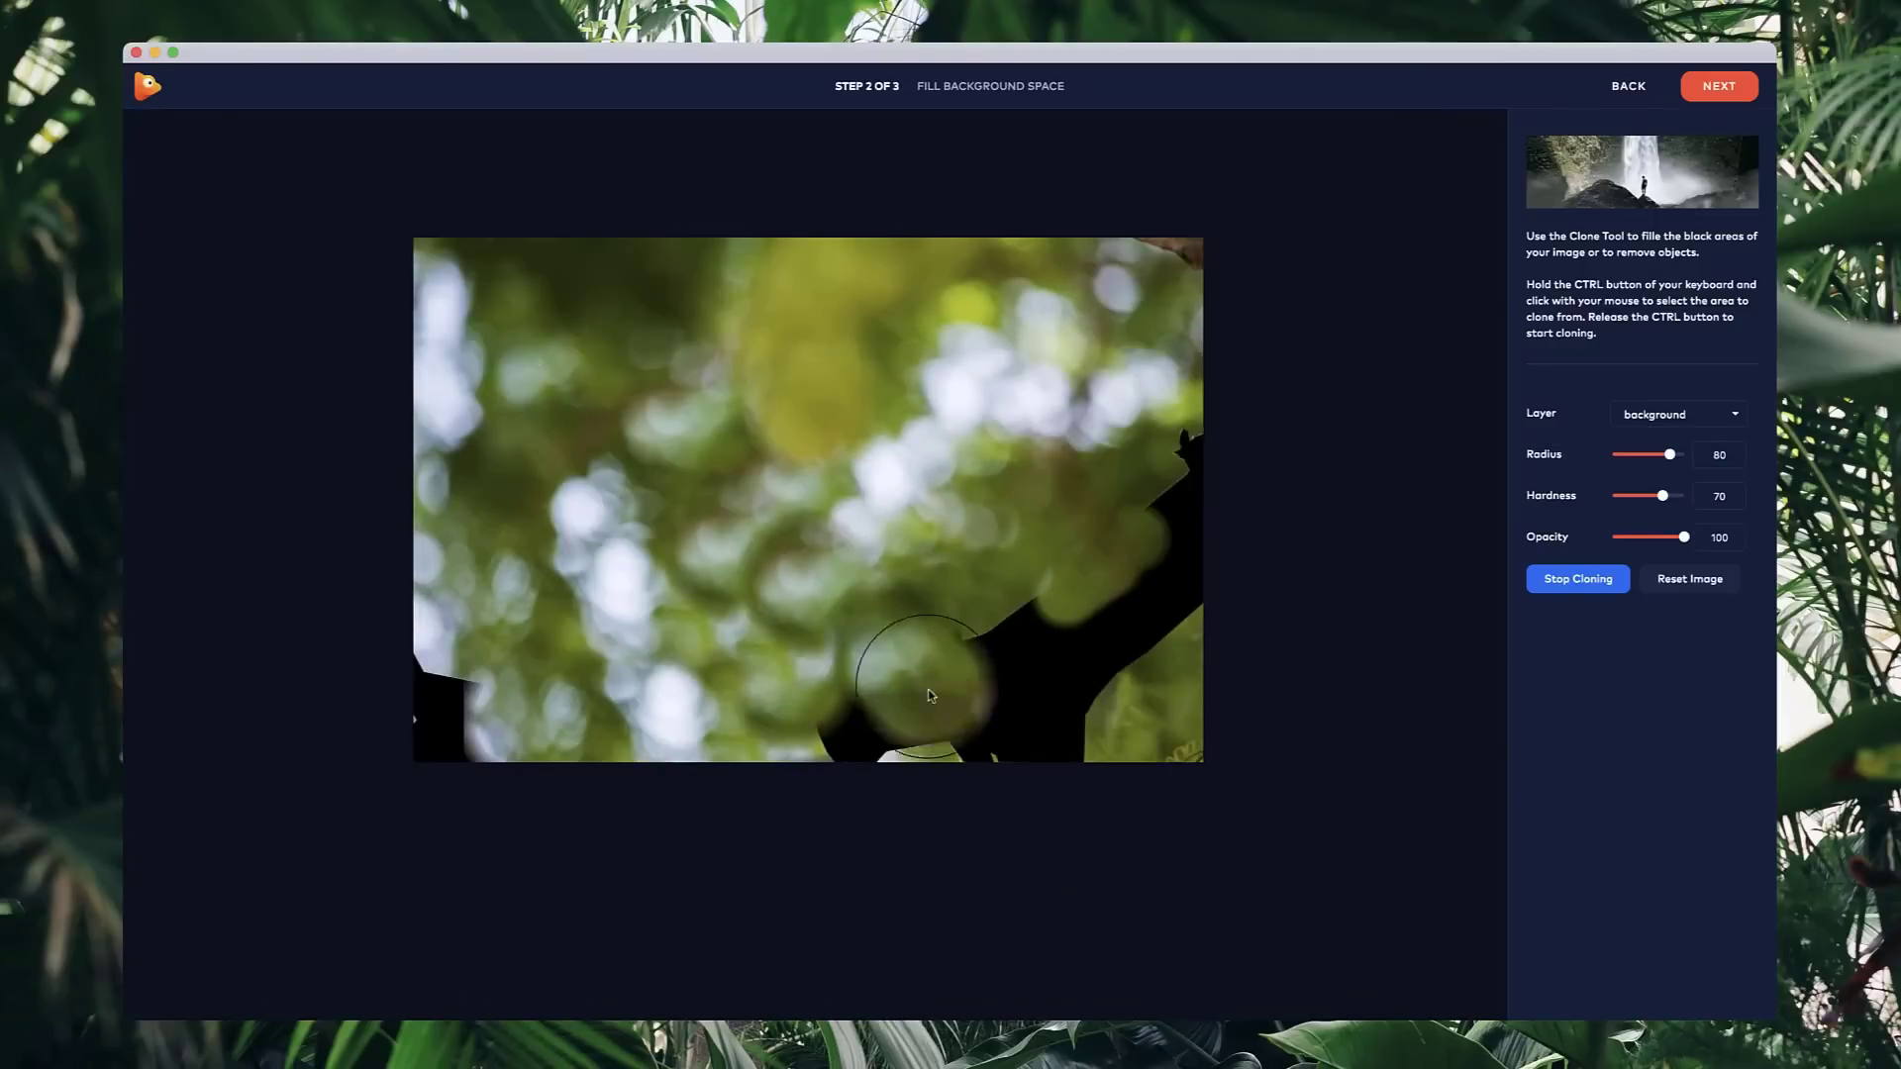
pyautogui.click(852, 724)
# - Soften the clone brush to a hardness of 56 and clone green foliage over the upper part of the right-hand branch
pyautogui.scroll(5, 1243, 749)
pyautogui.keyDown('ctrl'); pyautogui.click(946, 374); pyautogui.keyUp('ctrl')
pyautogui.scroll(-3, 878, 574)
pyautogui.click(876, 541)
pyautogui.scroll(-1, 842, 608)
pyautogui.moveTo(1662, 496); pyautogui.dragTo(1653, 496)
pyautogui.moveTo(1021, 432); pyautogui.dragTo(1058, 363)
# - Sample the foliage beneath the right-hand branch and clone it over the branch's underside
pyautogui.scroll(5, 1023, 654)
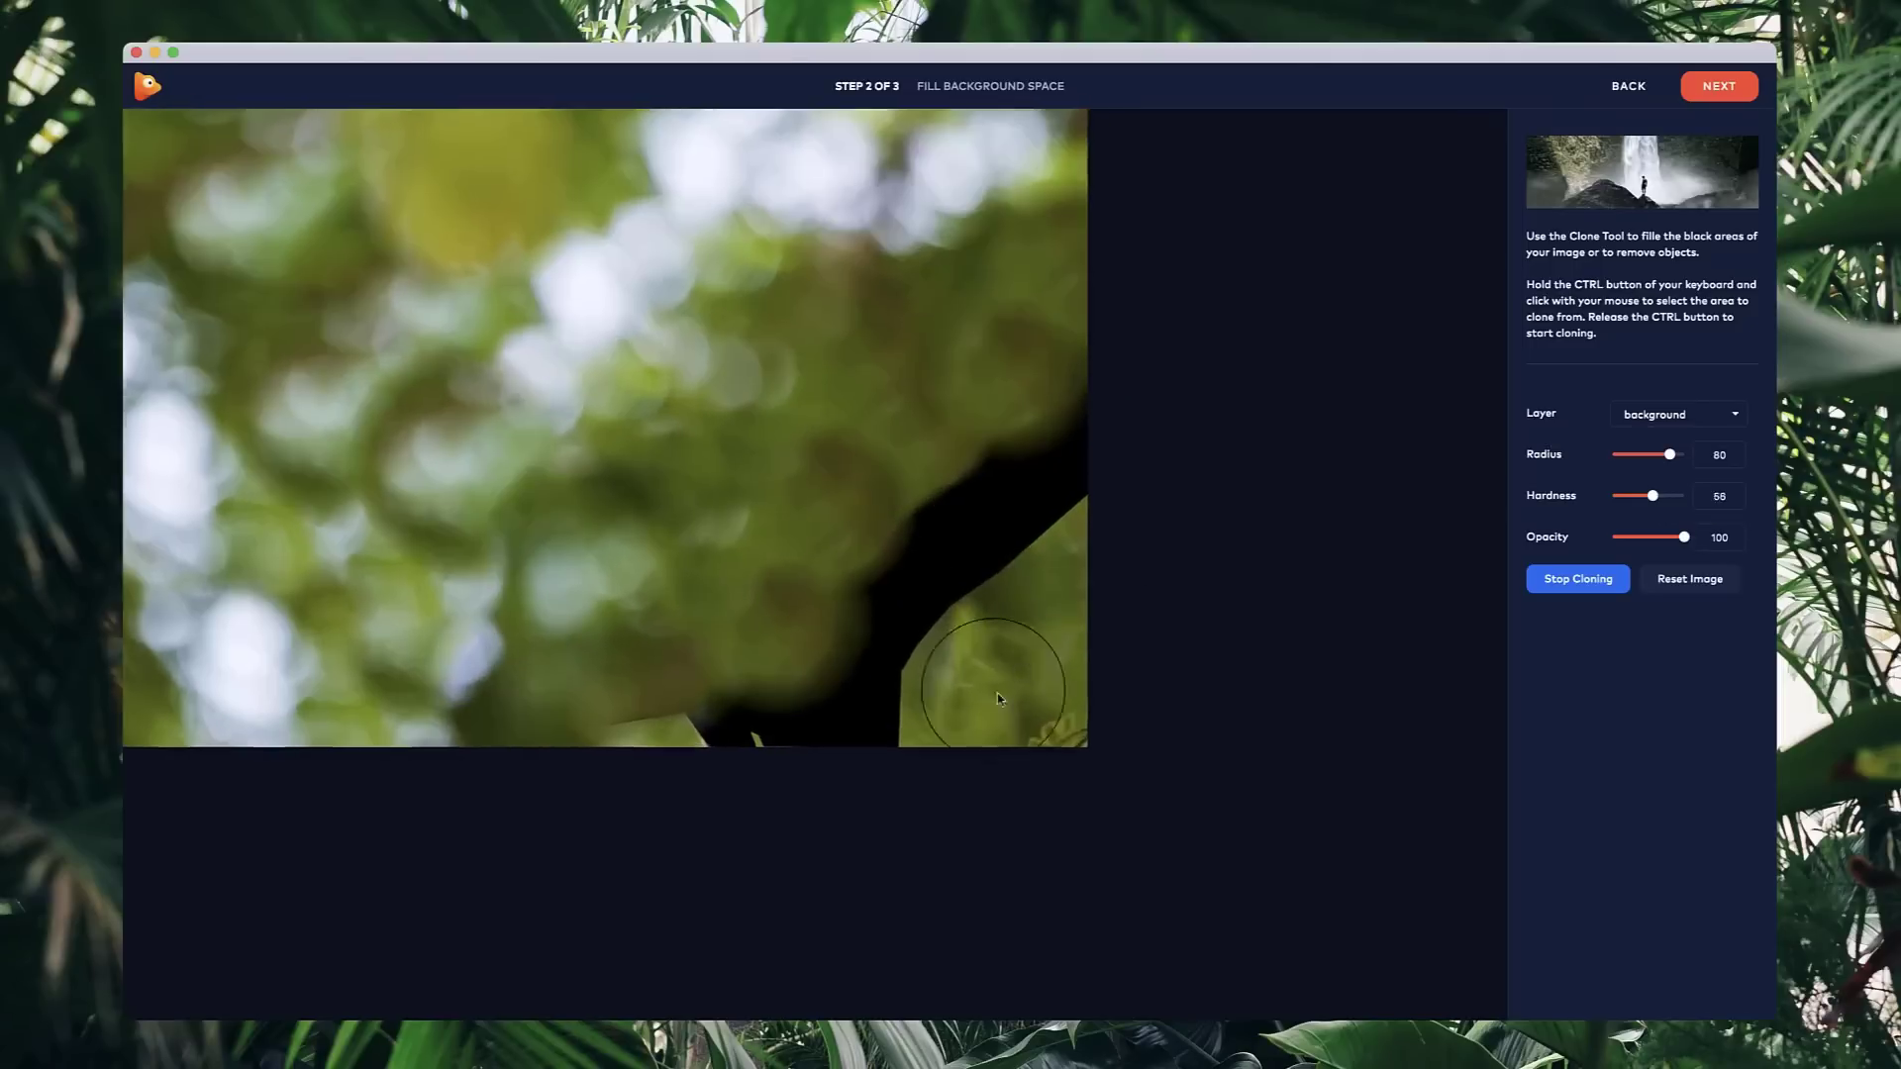
pyautogui.keyDown('ctrl'); pyautogui.click(989, 654); pyautogui.keyUp('ctrl')
pyautogui.click(982, 529)
pyautogui.scroll(-5, 982, 528)
pyautogui.click(997, 484)
# - Clone the neighbouring greenery over the remaining black strip of the branch, from the image's bottom edge up along the branch
pyautogui.scroll(5, 986, 615)
pyautogui.keyDown('ctrl'); pyautogui.click(922, 616); pyautogui.keyUp('ctrl')
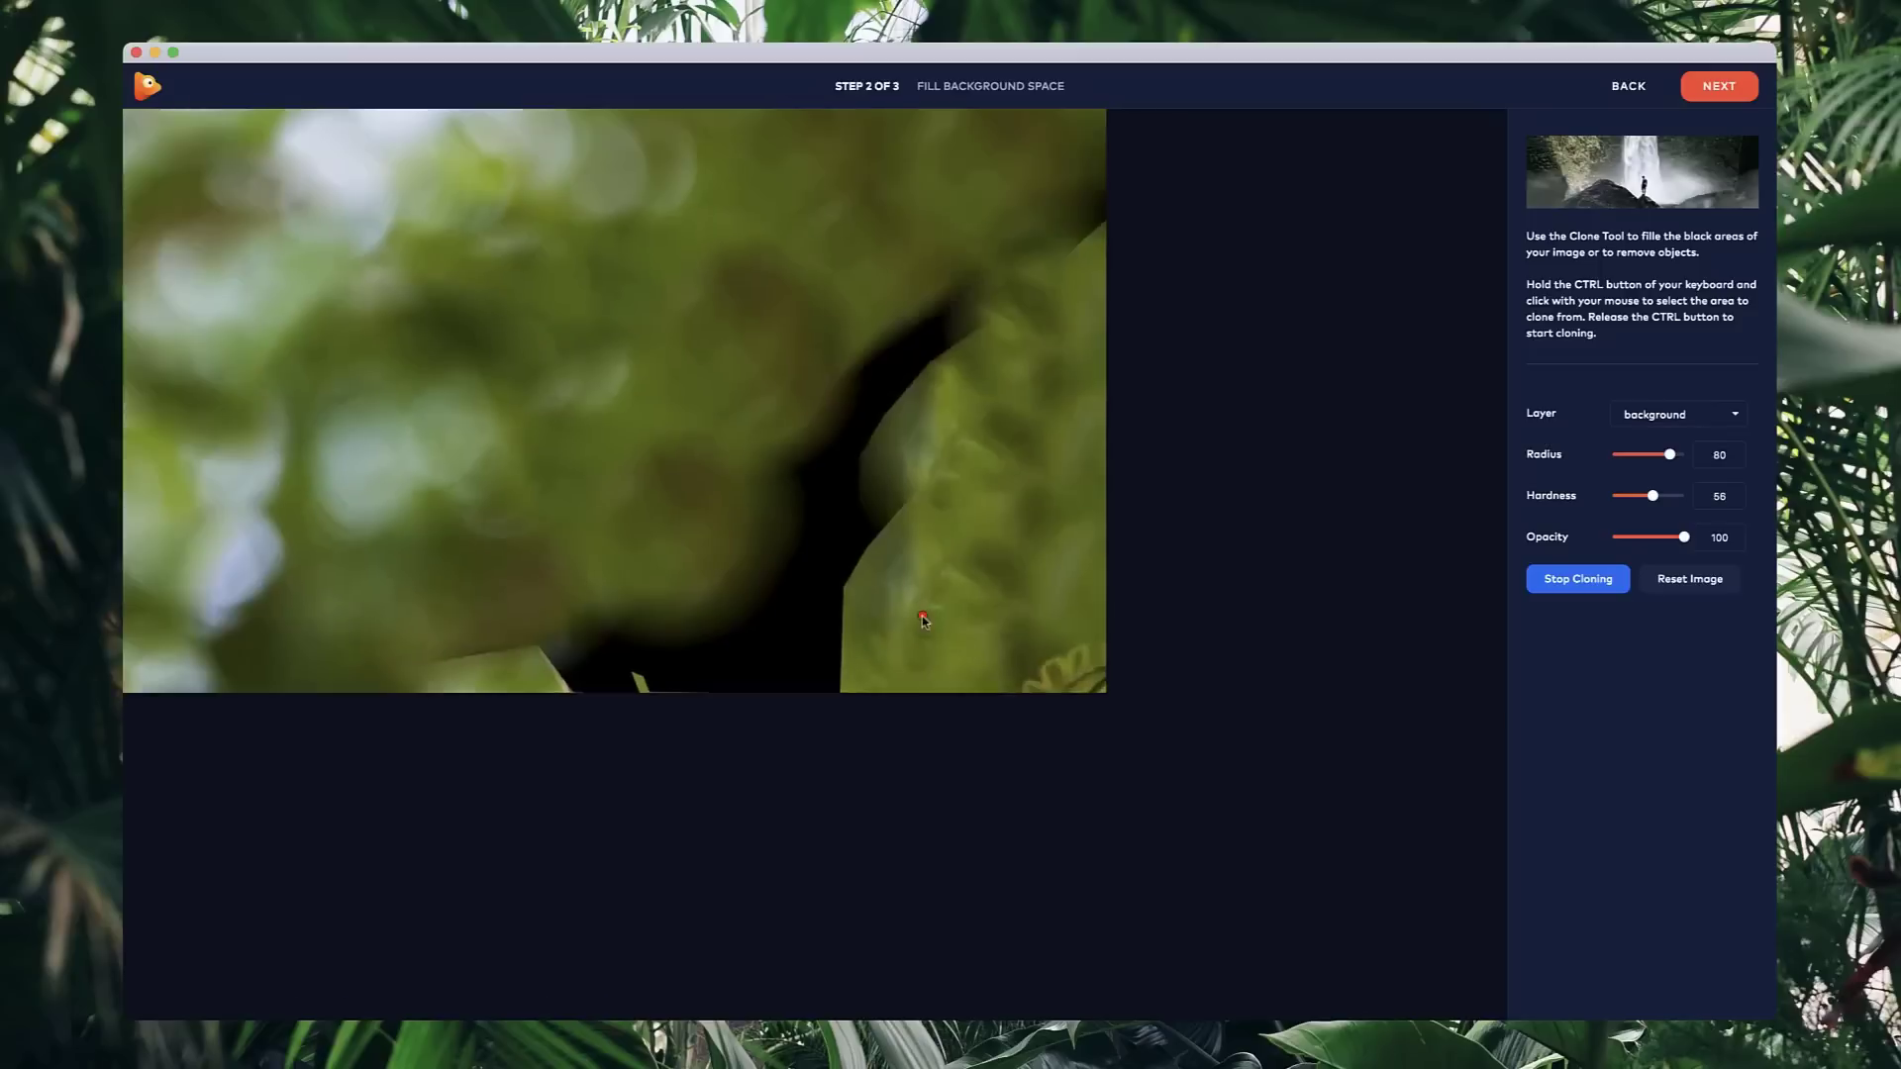
pyautogui.scroll(-5, 810, 618)
pyautogui.moveTo(808, 669)
pyautogui.mouseDown()
pyautogui.moveTo(664, 517)
pyautogui.moveTo(818, 601)
pyautogui.moveTo(812, 535)
pyautogui.moveTo(738, 624)
pyautogui.moveTo(664, 643)
pyautogui.mouseUp()
pyautogui.keyDown('ctrl'); pyautogui.click(203, 514); pyautogui.keyUp('ctrl')
pyautogui.keyDown('ctrl'); pyautogui.click(809, 497); pyautogui.keyUp('ctrl')
pyautogui.moveTo(837, 498); pyautogui.dragTo(928, 398)
pyautogui.scroll(-1, 1066, 415)
pyautogui.scroll(-3, 1069, 424)
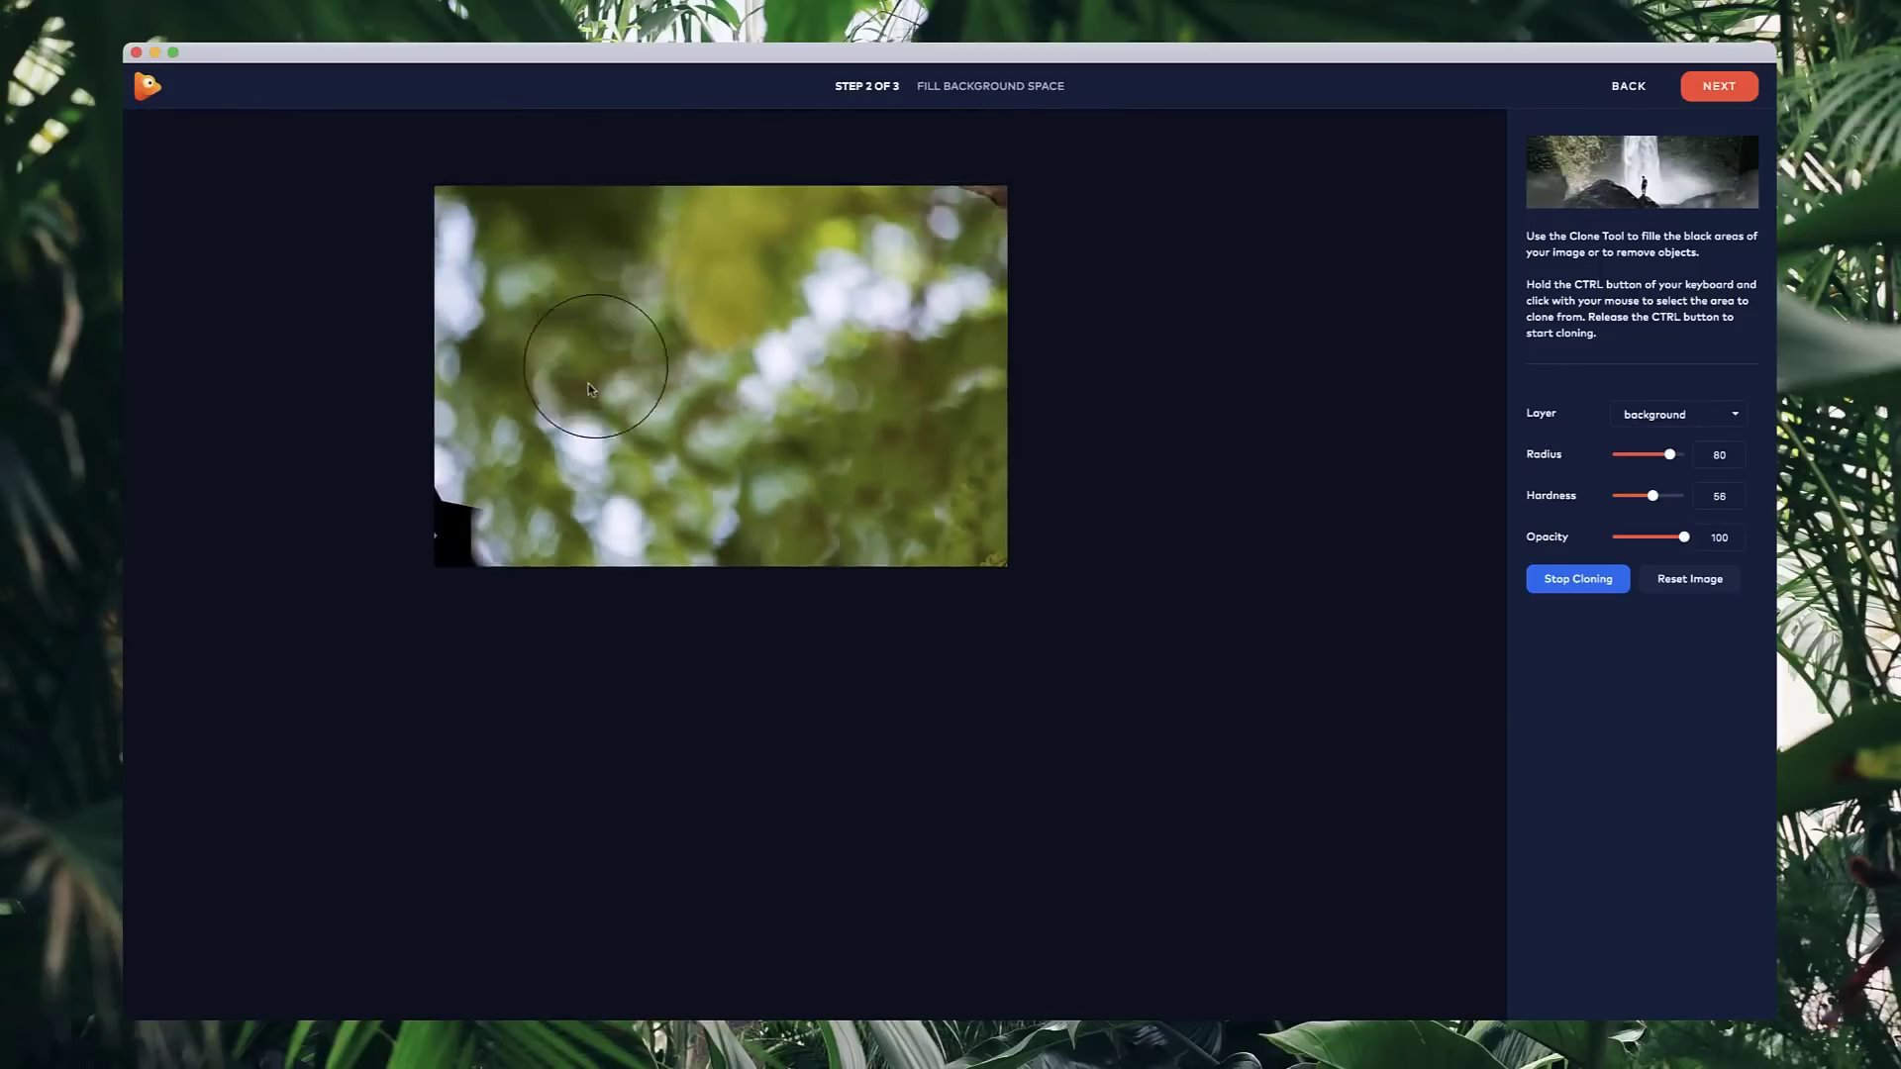
# - Clone nearby foliage over the black patch in the image's lower-left corner and continue past the background-fill stage
pyautogui.scroll(1, 538, 510)
pyautogui.keyDown('ctrl'); pyautogui.click(573, 495); pyautogui.keyUp('ctrl')
pyautogui.moveTo(461, 547); pyautogui.dragTo(426, 548)
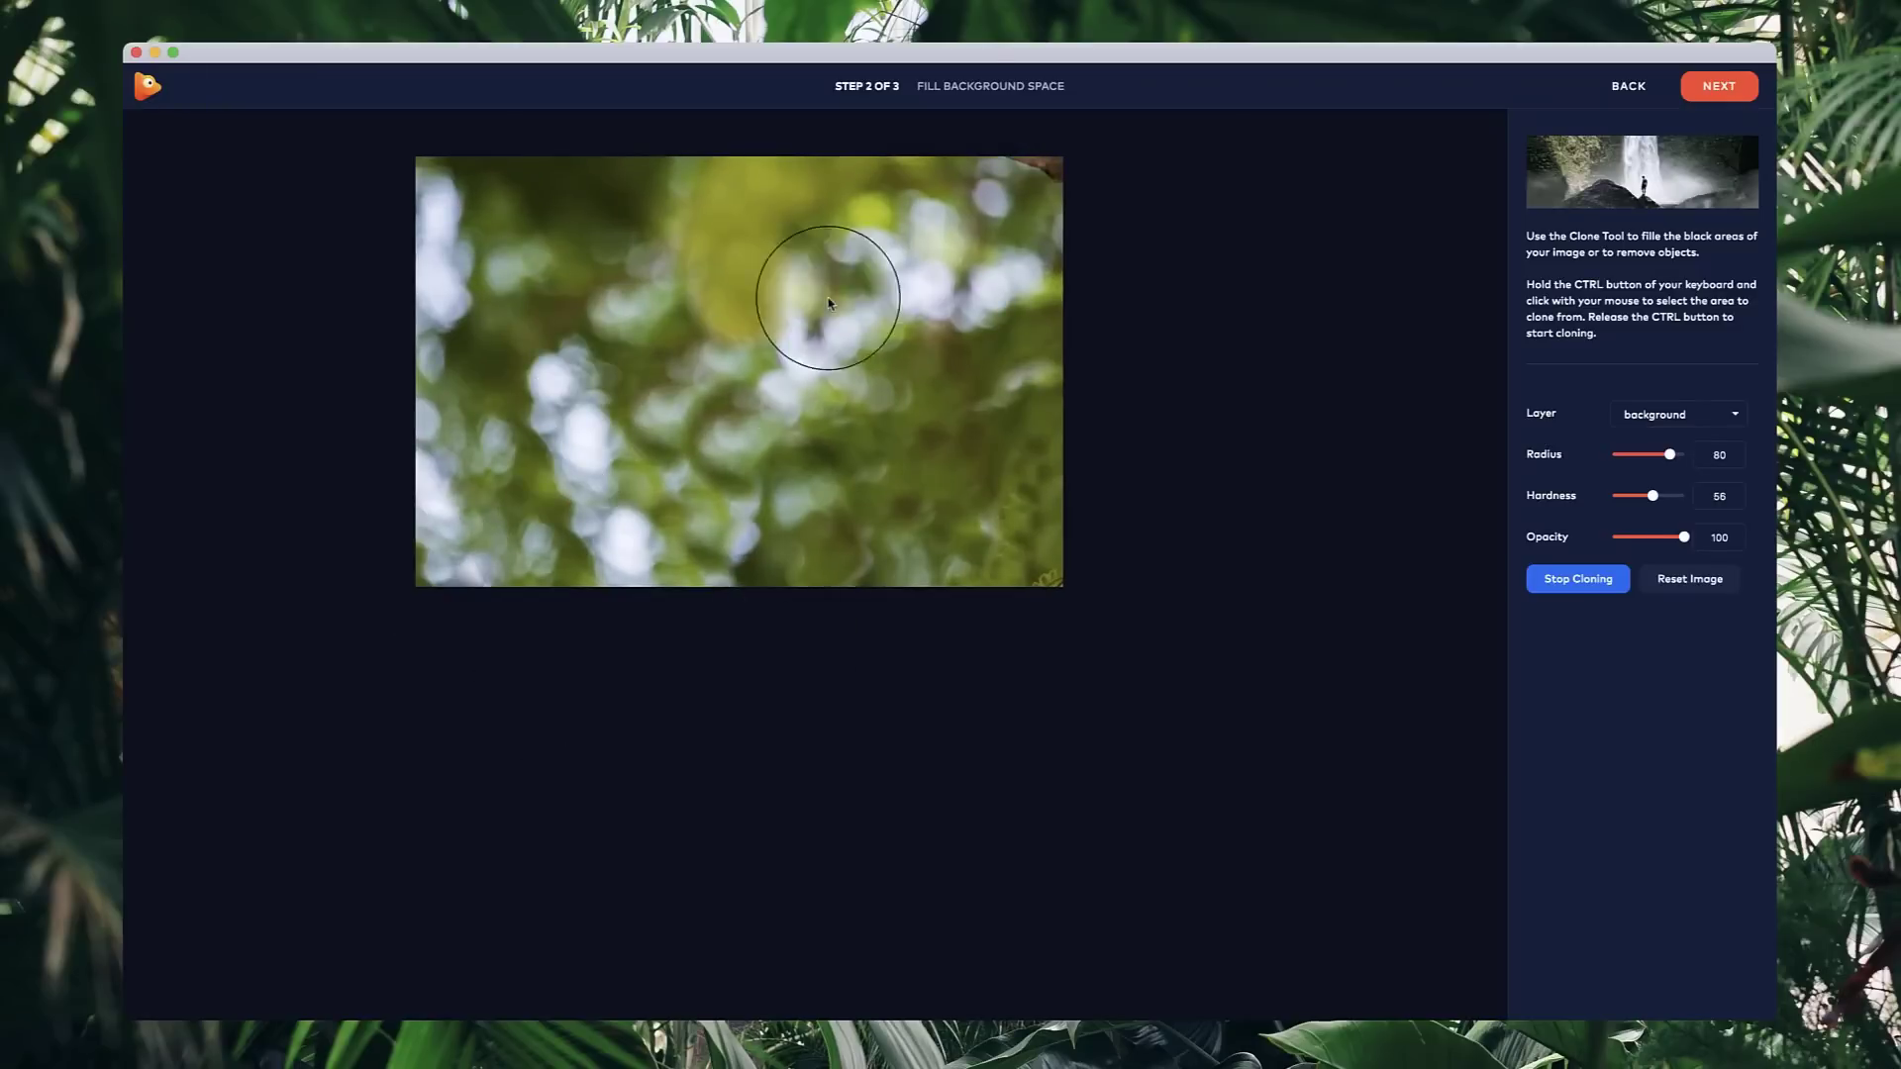
pyautogui.scroll(1, 828, 292)
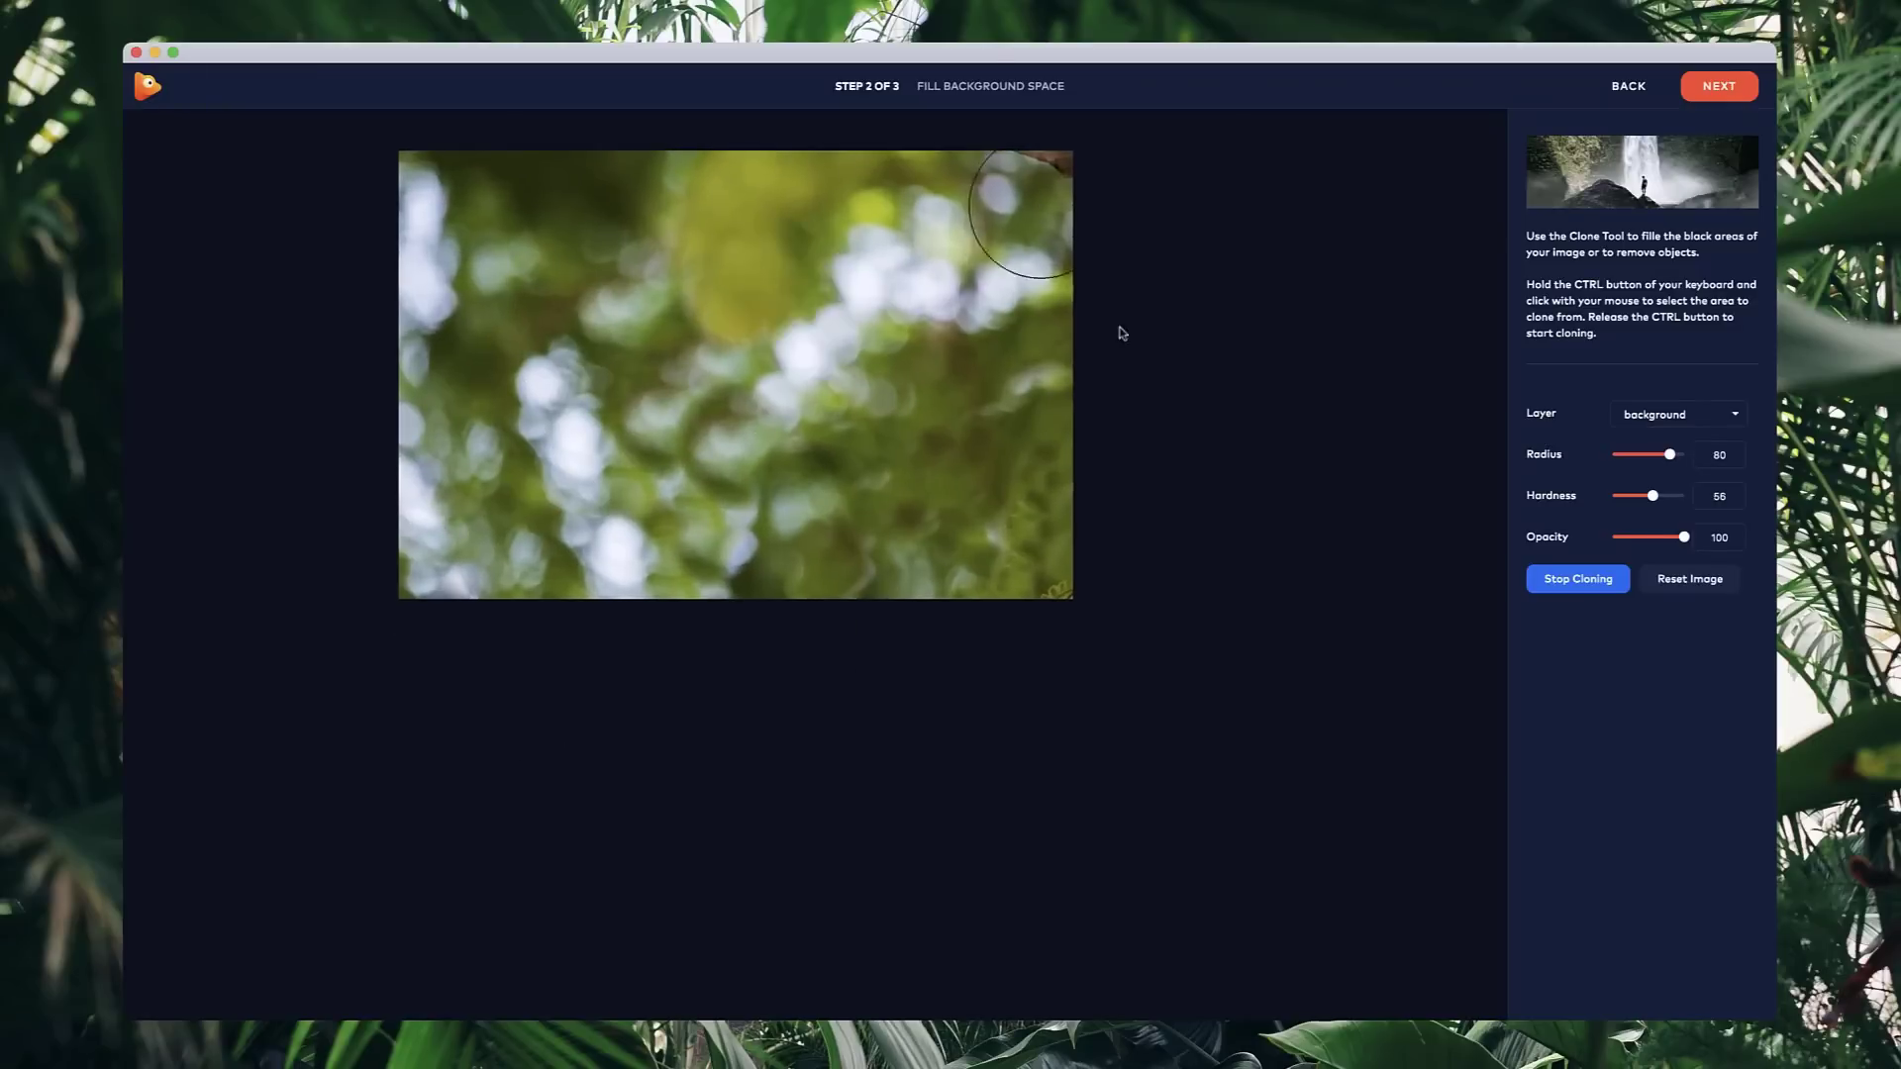
pyautogui.click(1719, 87)
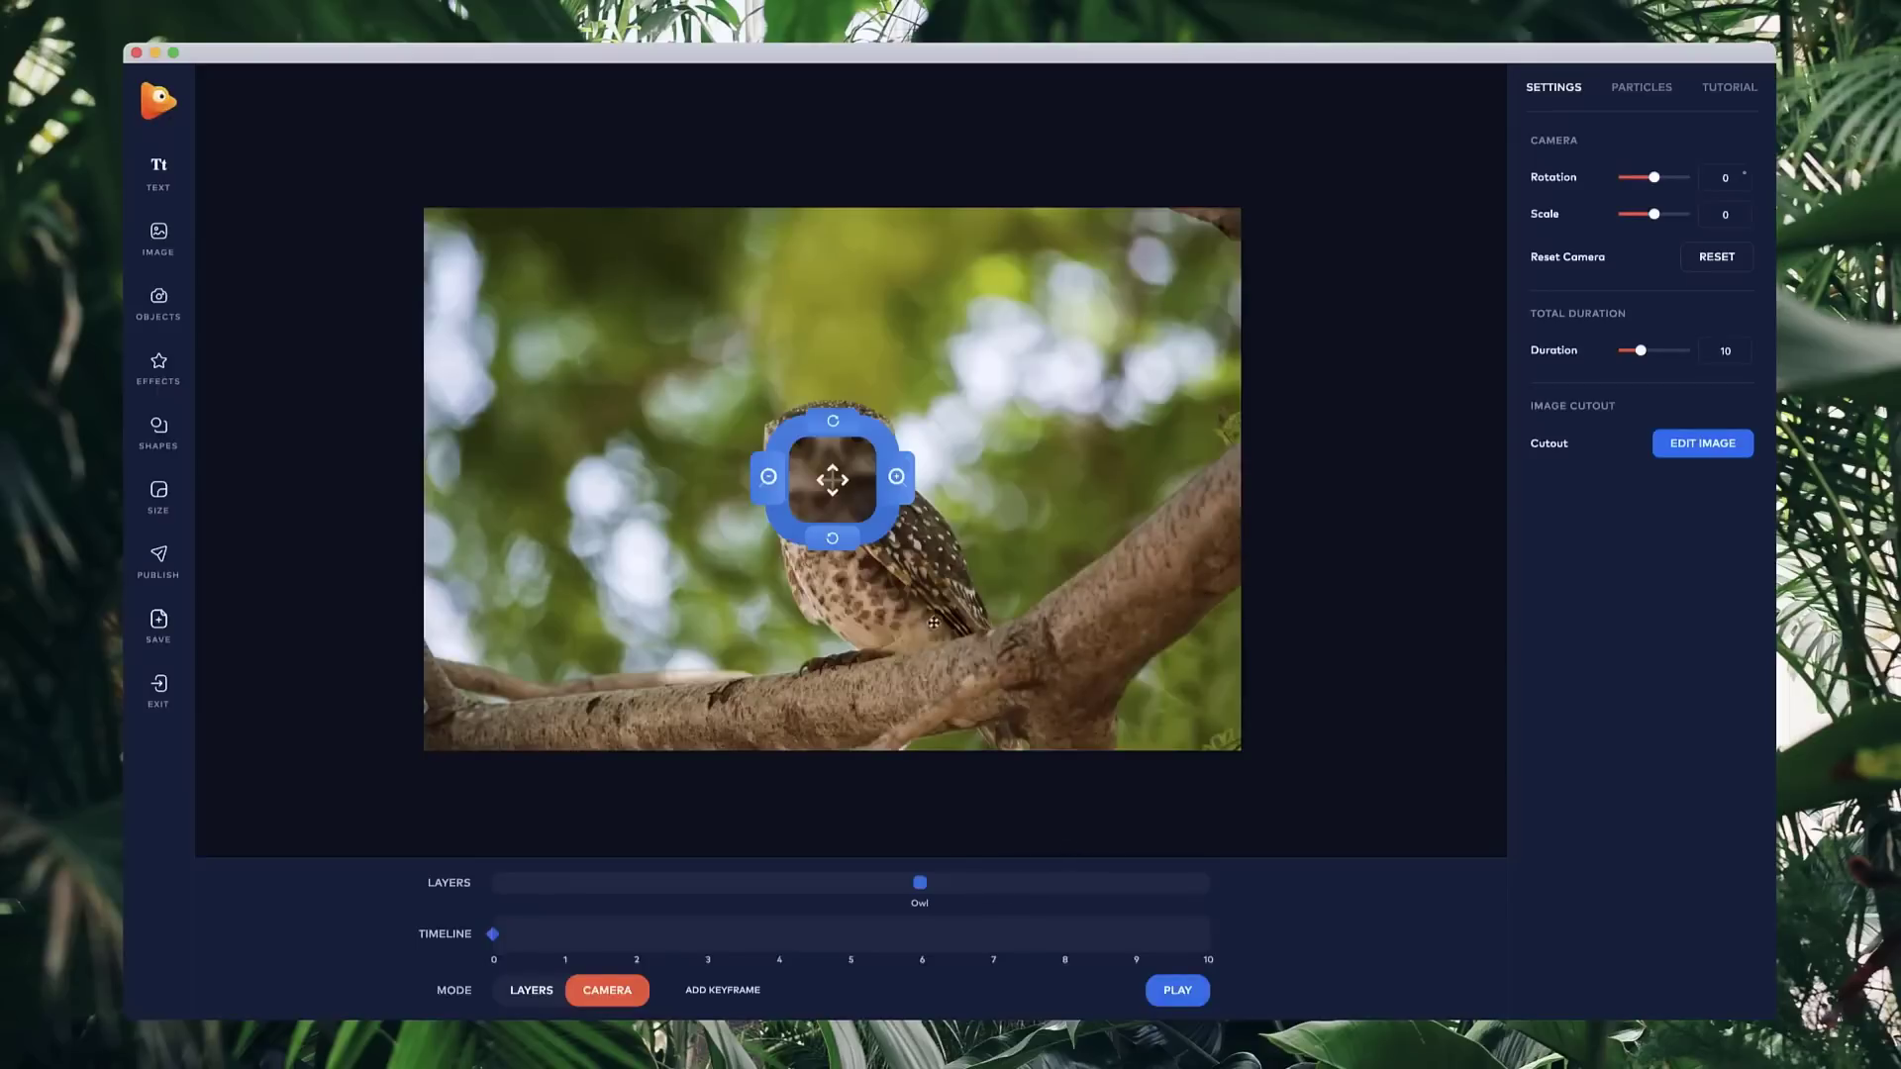
# - Shift the camera, increase its scale to about 8, and shift it down beside the owl to test the parallax
pyautogui.moveTo(834, 479); pyautogui.dragTo(772, 416)
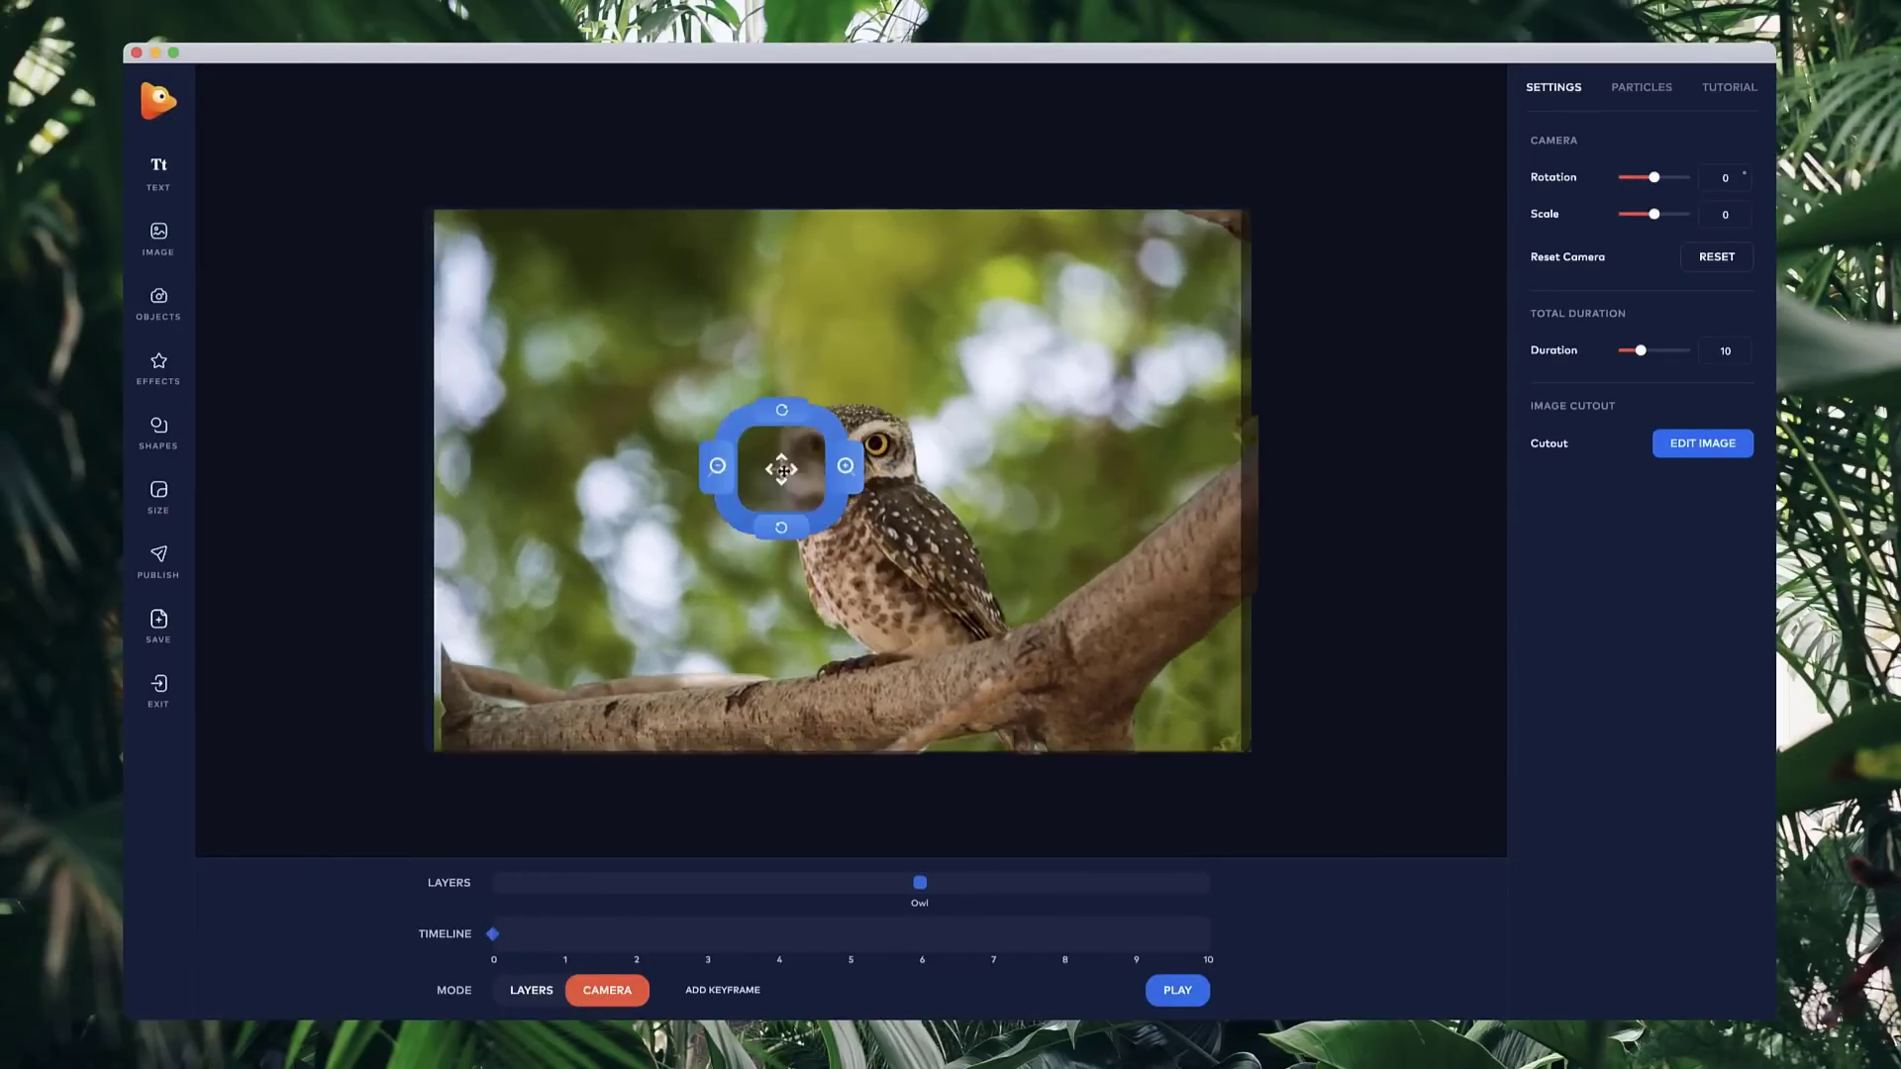
pyautogui.click(846, 471)
pyautogui.click(848, 468)
pyautogui.click(849, 468)
pyautogui.click(849, 468)
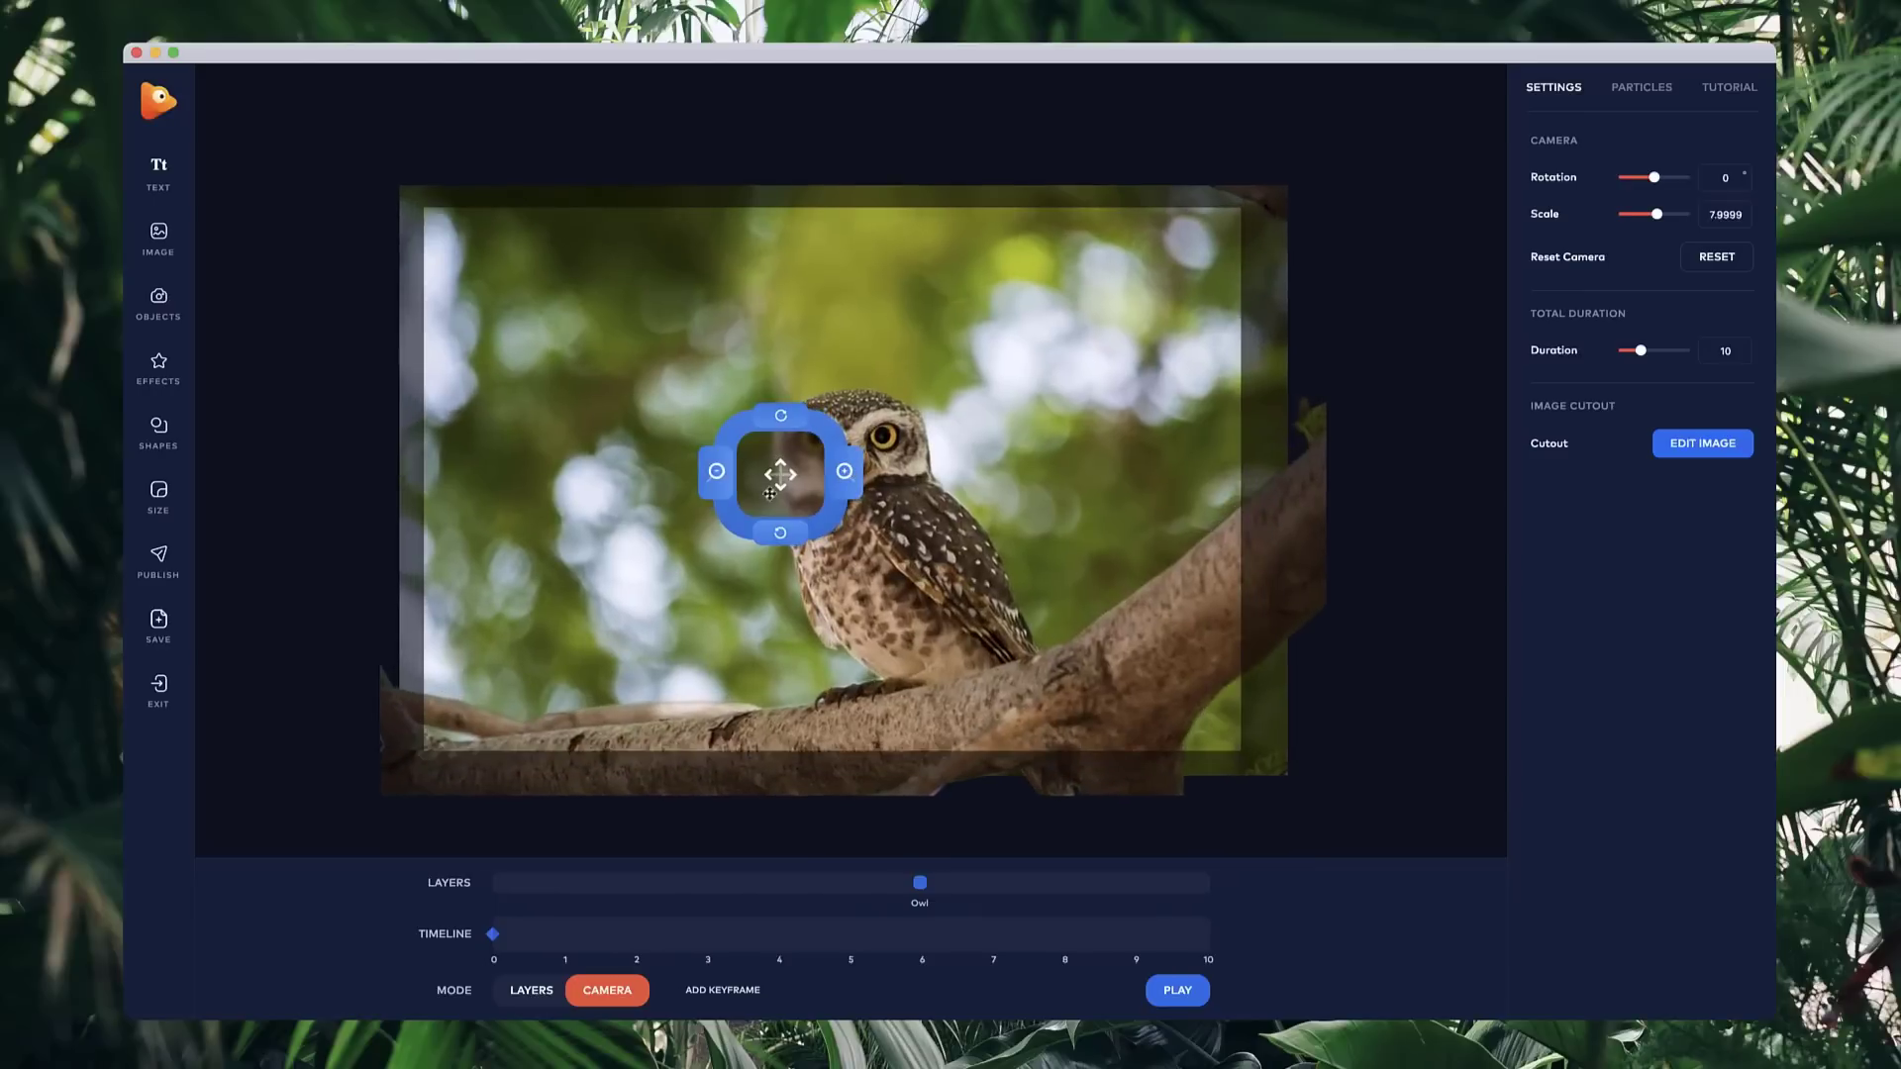
pyautogui.moveTo(785, 492); pyautogui.dragTo(646, 567)
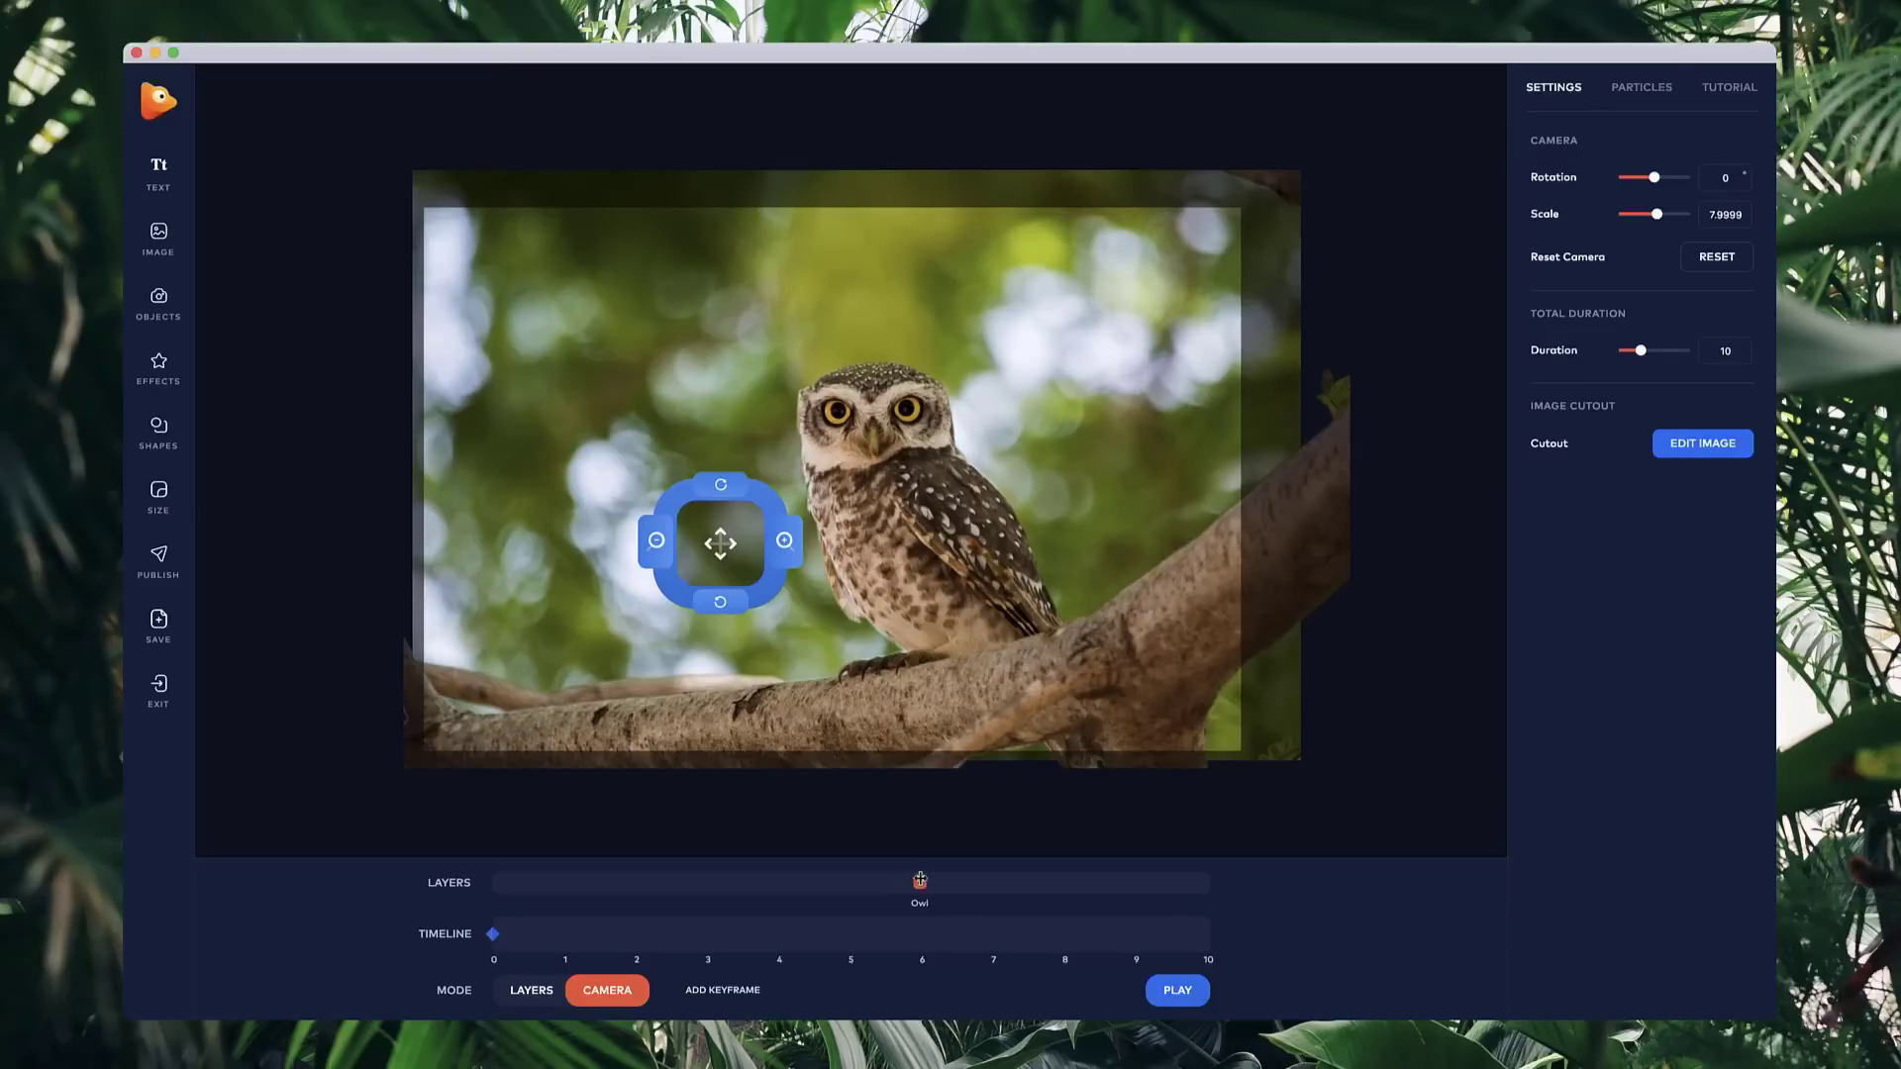
# - Move the Owl layer to about 50% along the layer track and shift the camera around to check the depth
pyautogui.click(850, 885)
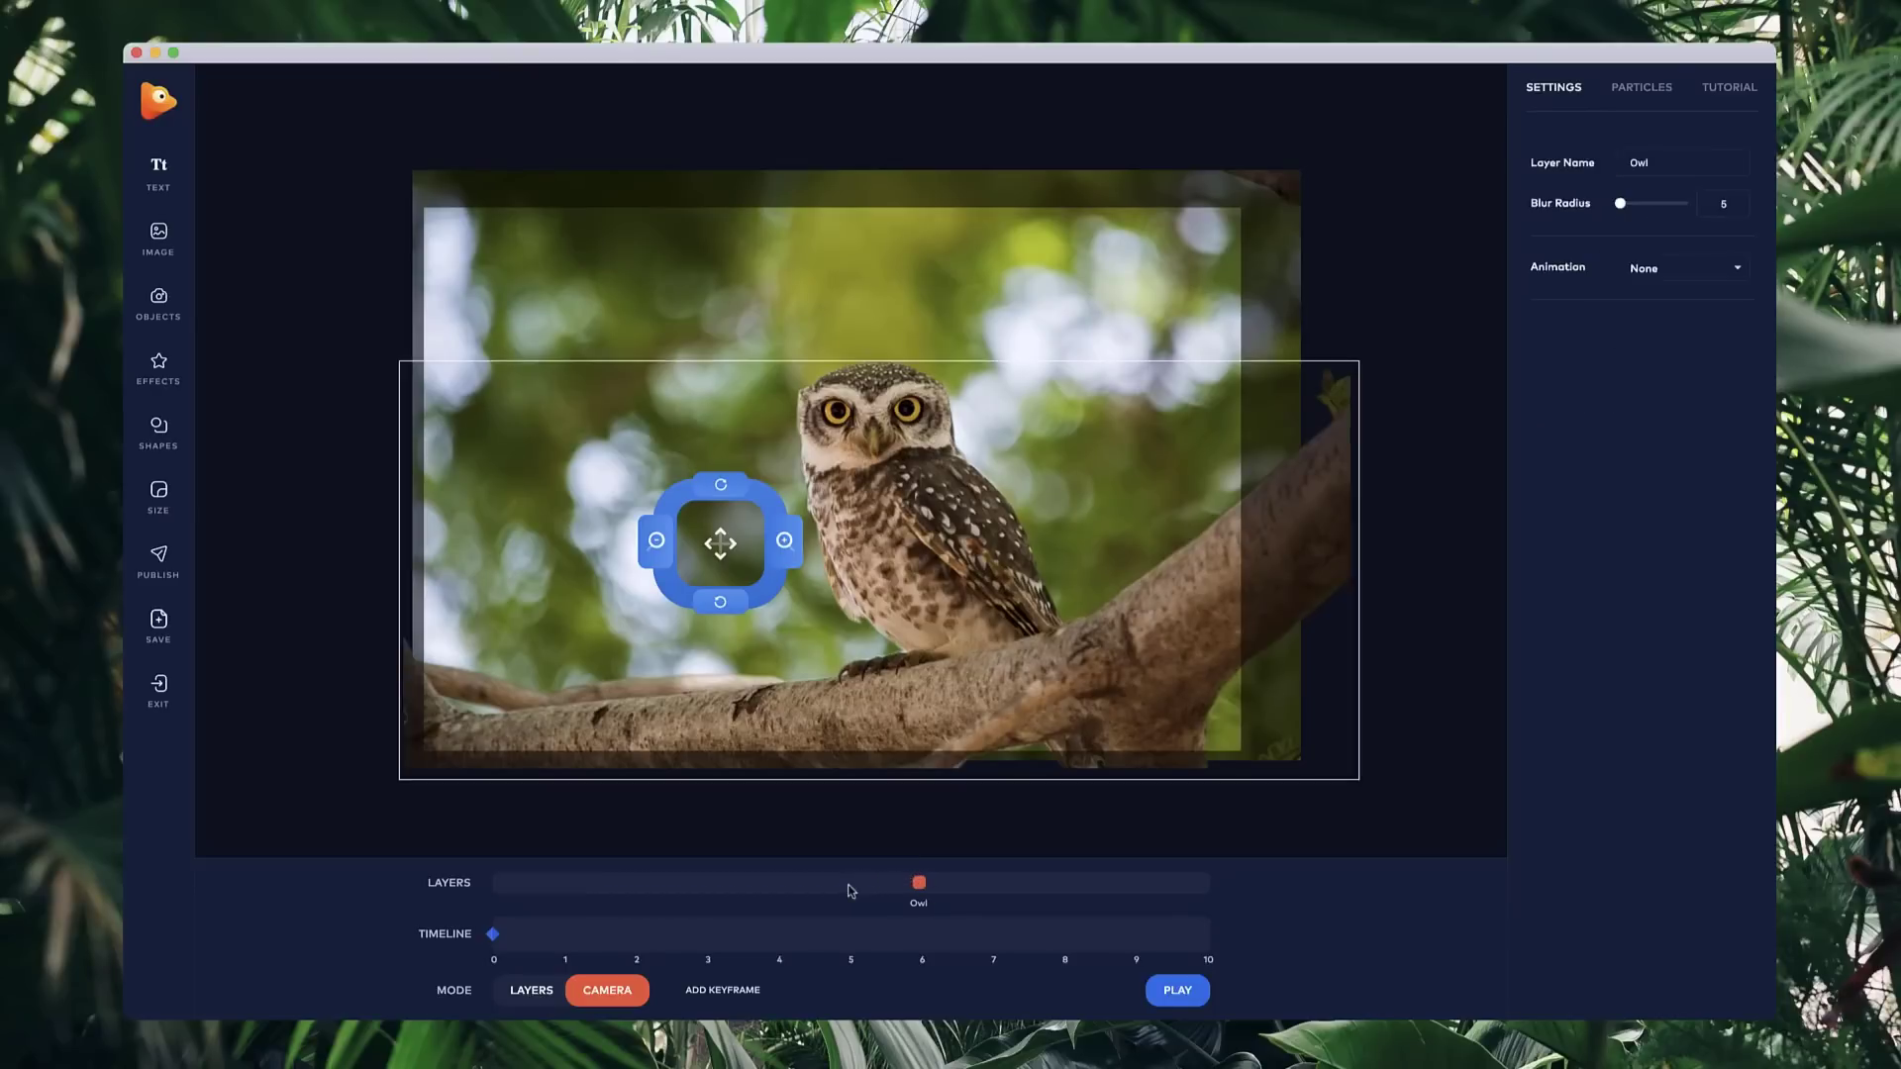
pyautogui.click(848, 885)
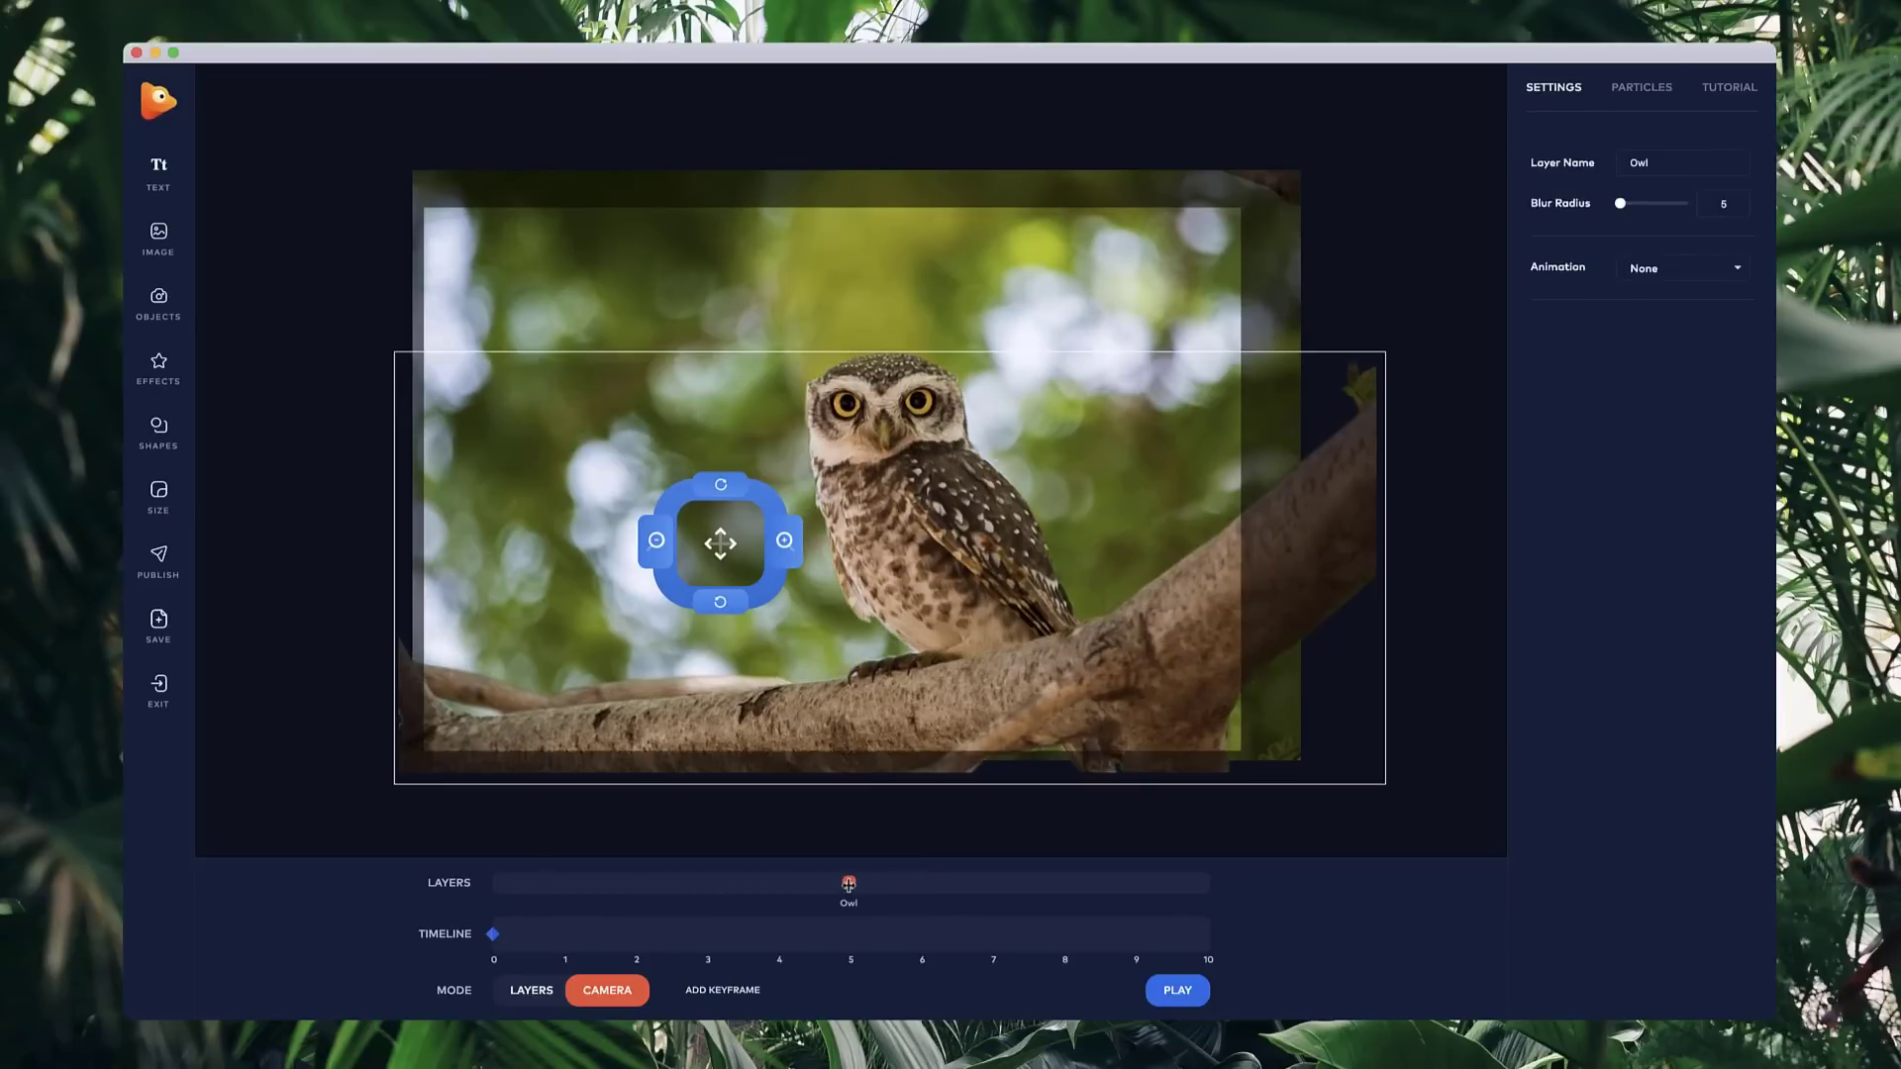
pyautogui.moveTo(811, 512); pyautogui.dragTo(698, 574)
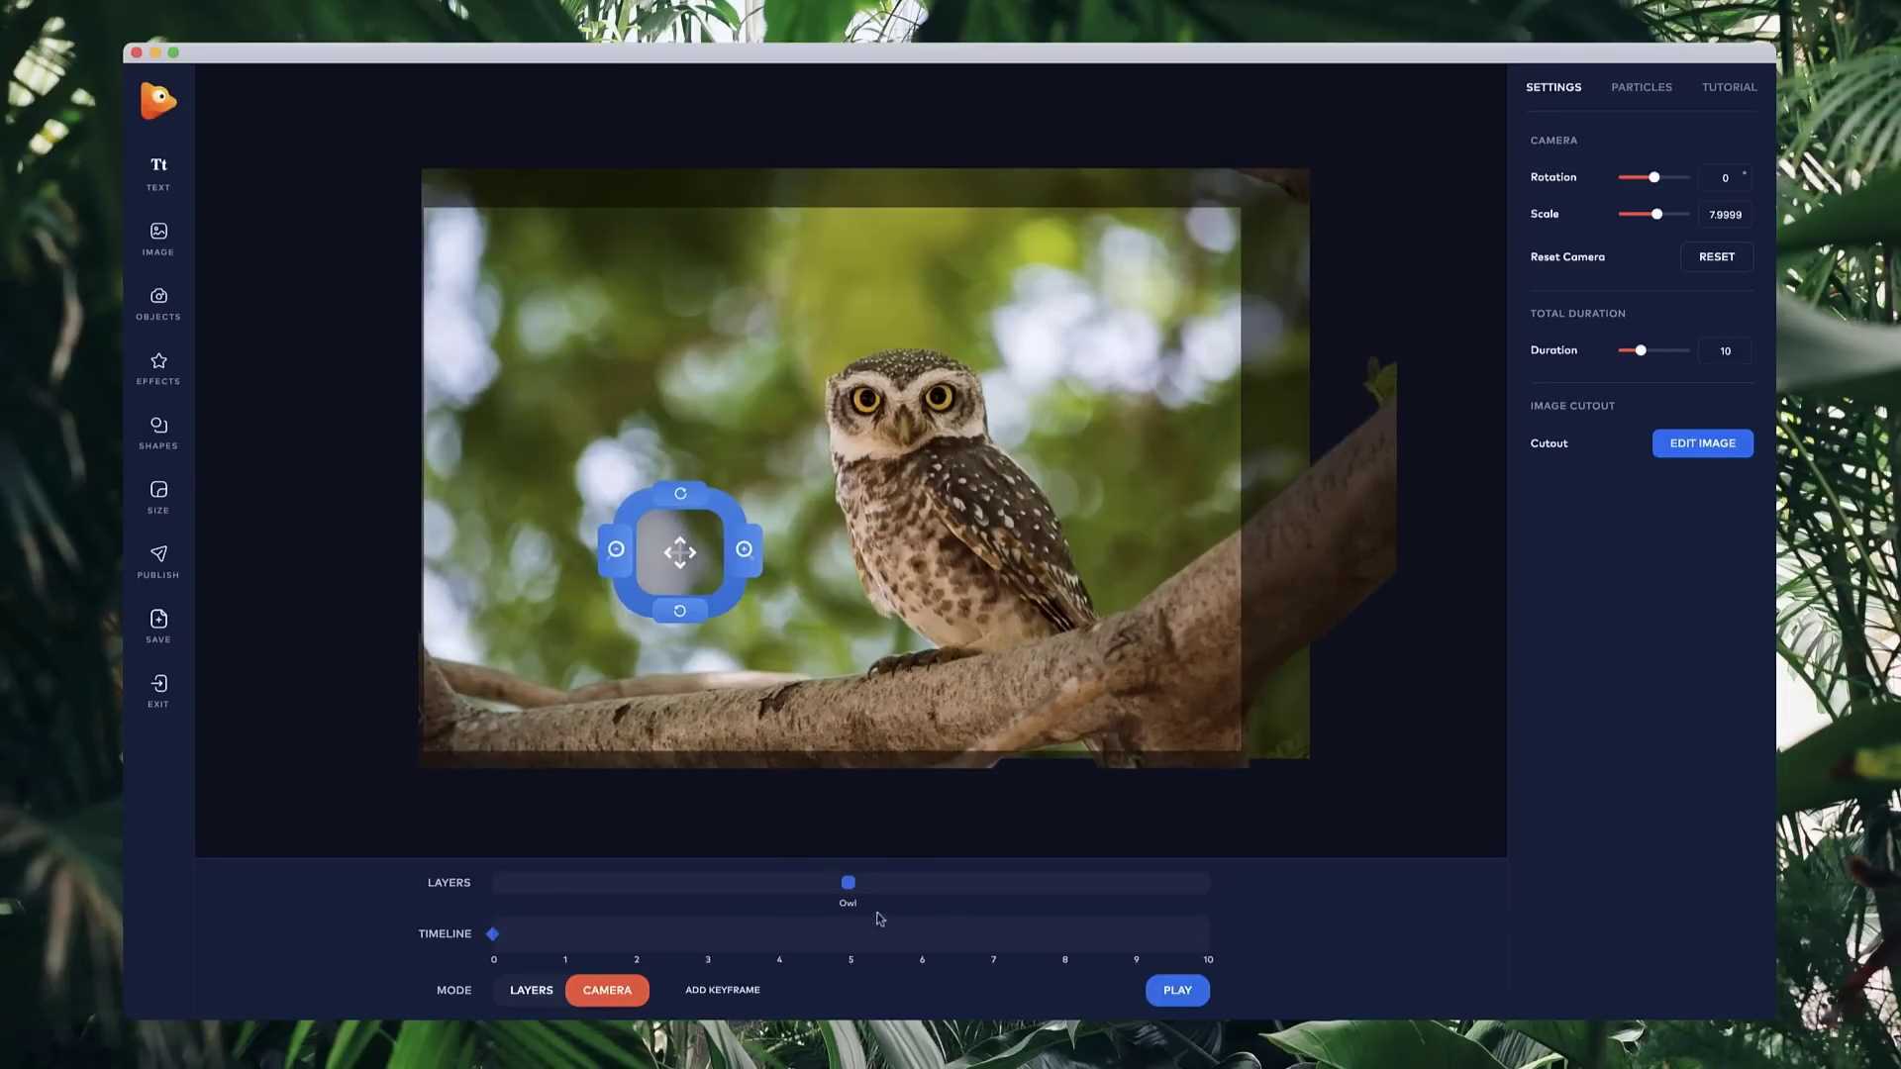
# - In layers mode, move the Owl layer to the far end of the layer track and test it by shifting the camera
pyautogui.click(534, 992)
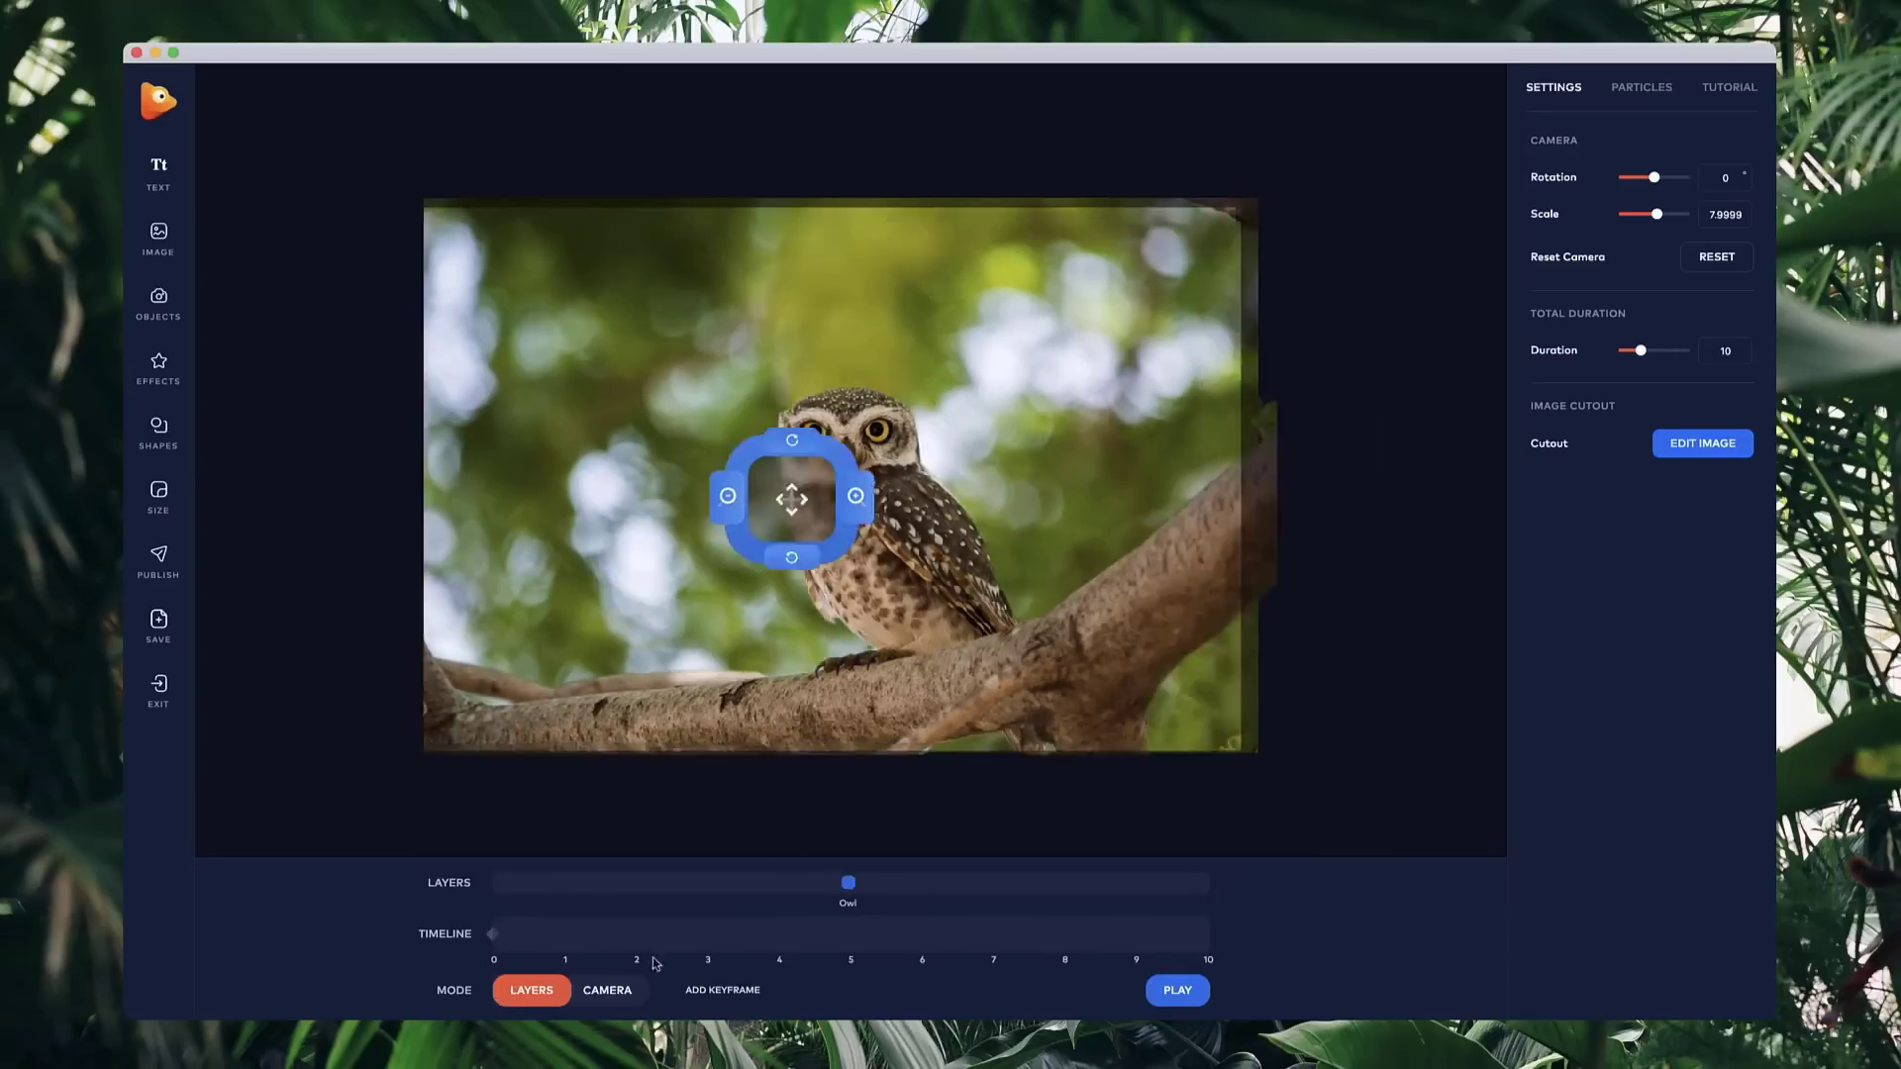
pyautogui.moveTo(893, 883); pyautogui.dragTo(1214, 920)
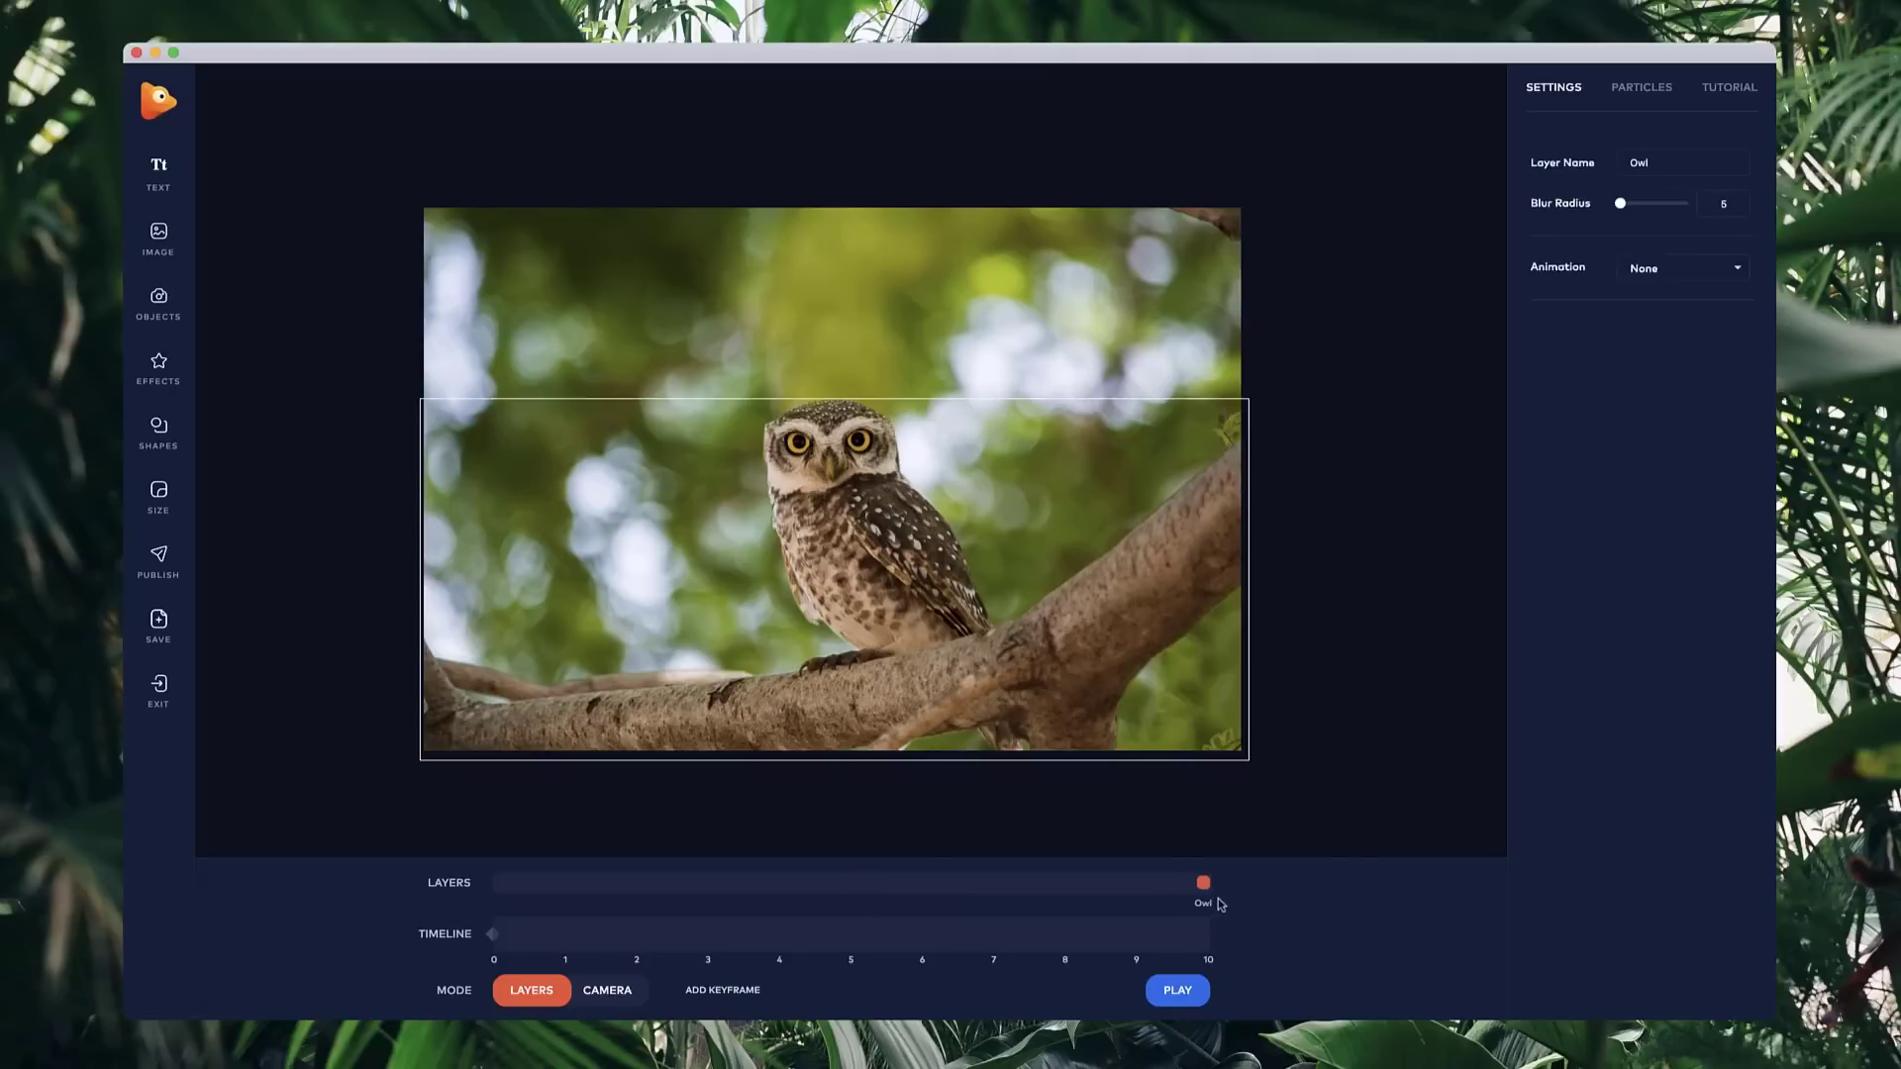
pyautogui.click(607, 990)
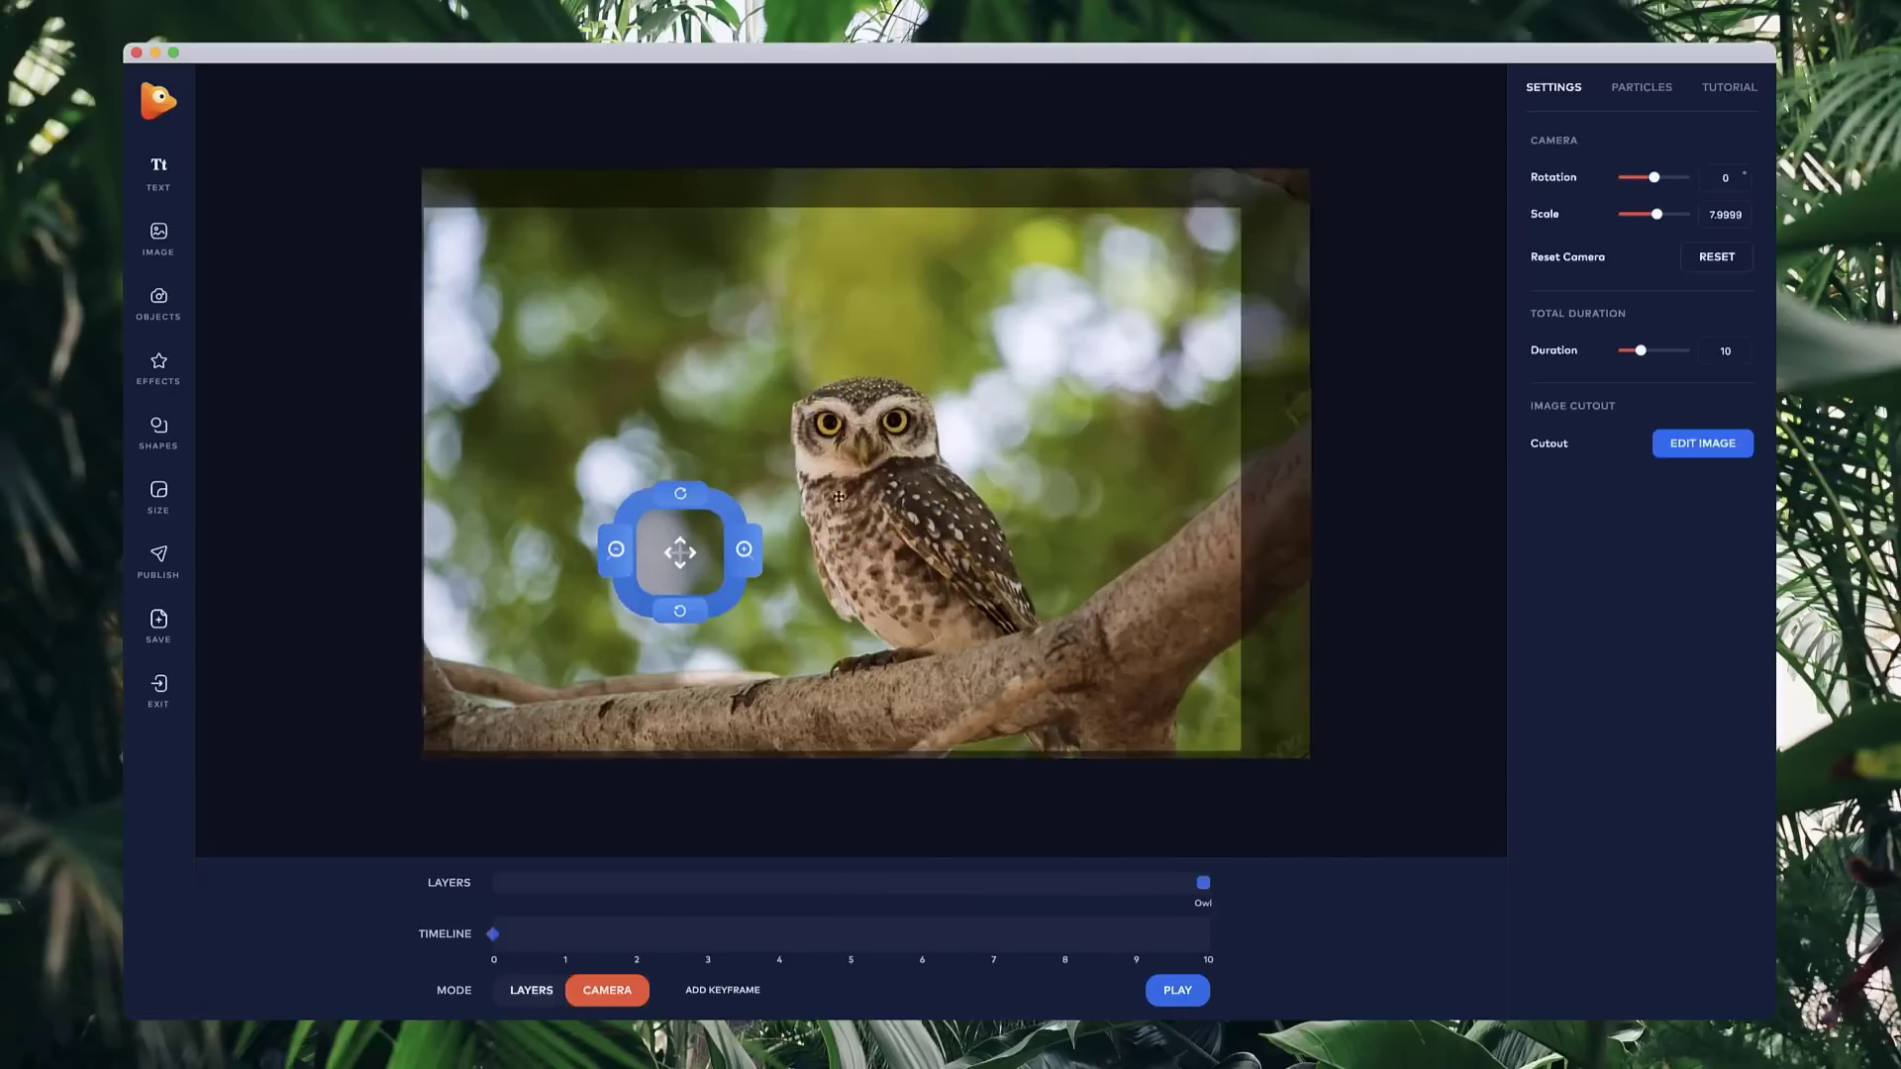
pyautogui.moveTo(758, 550); pyautogui.dragTo(840, 465)
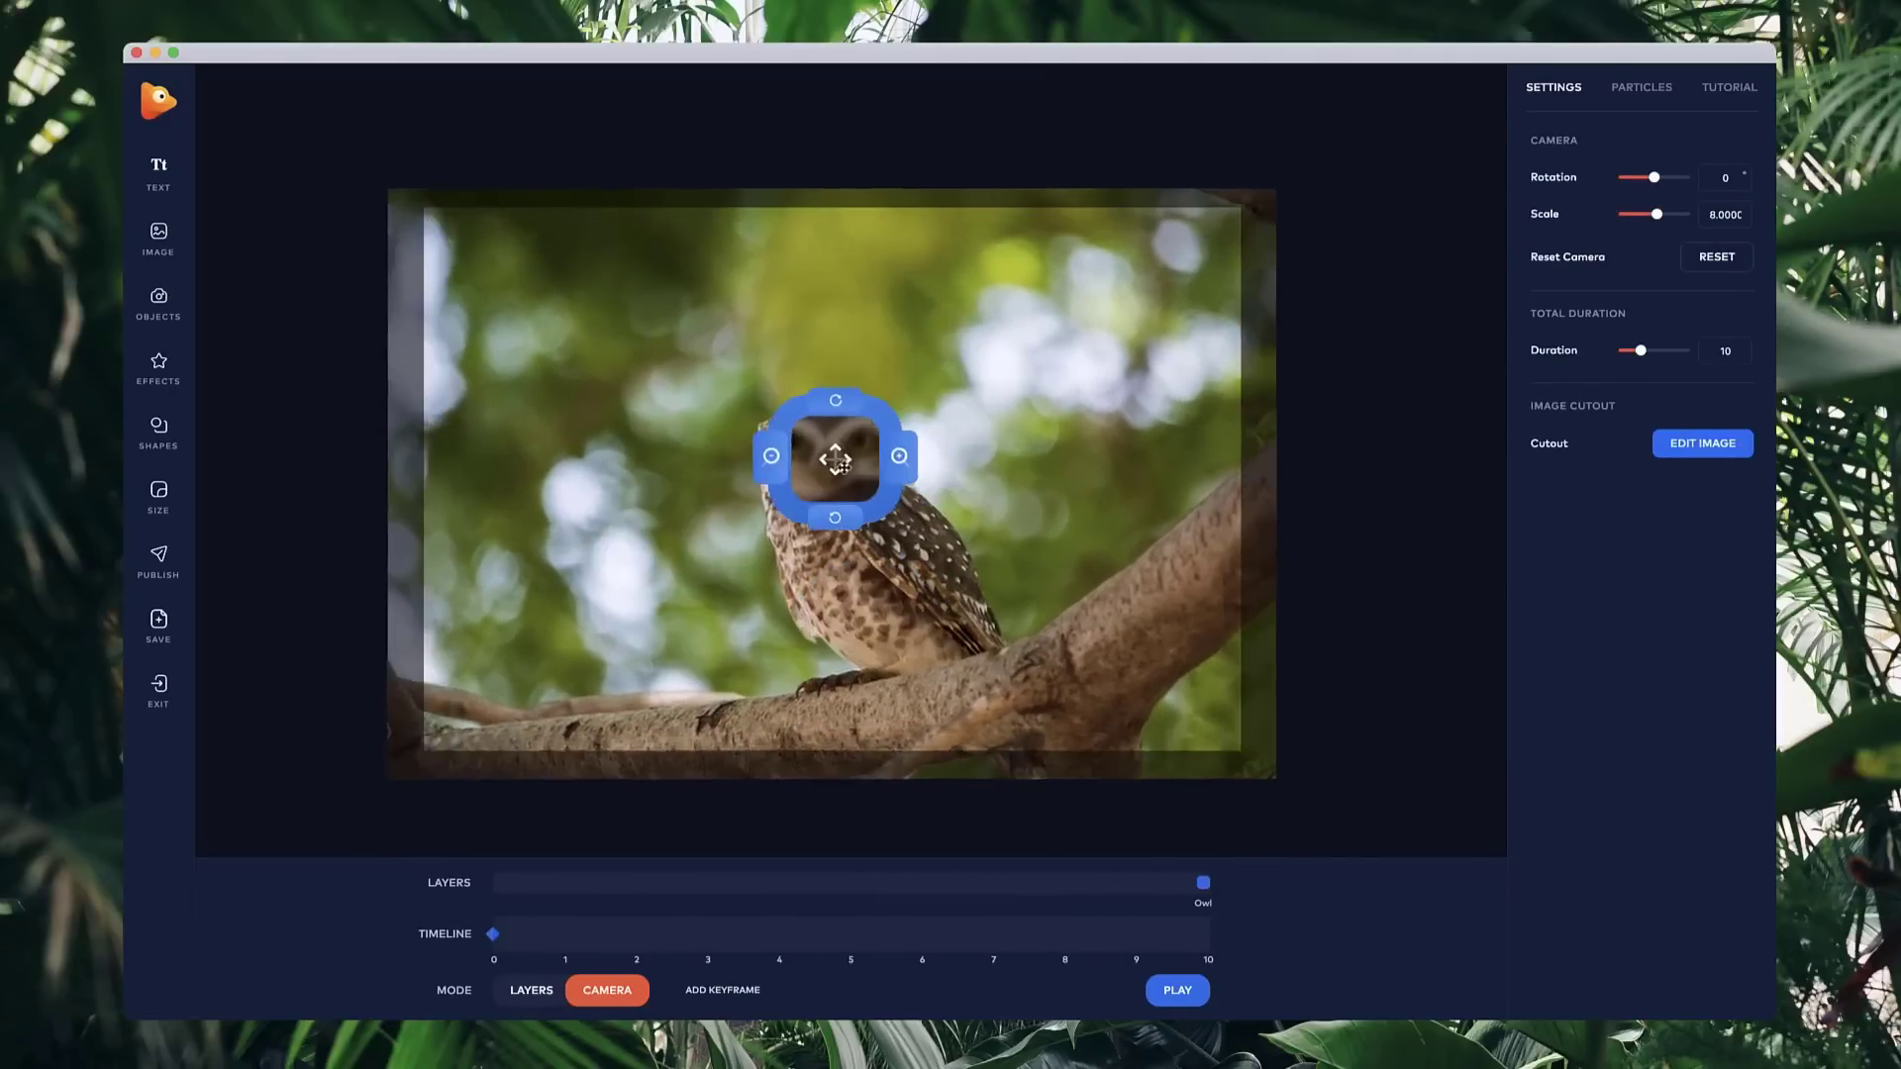
# - Return the Owl layer to about the middle of the layer track and shift the camera to compare the parallax
pyautogui.click(531, 990)
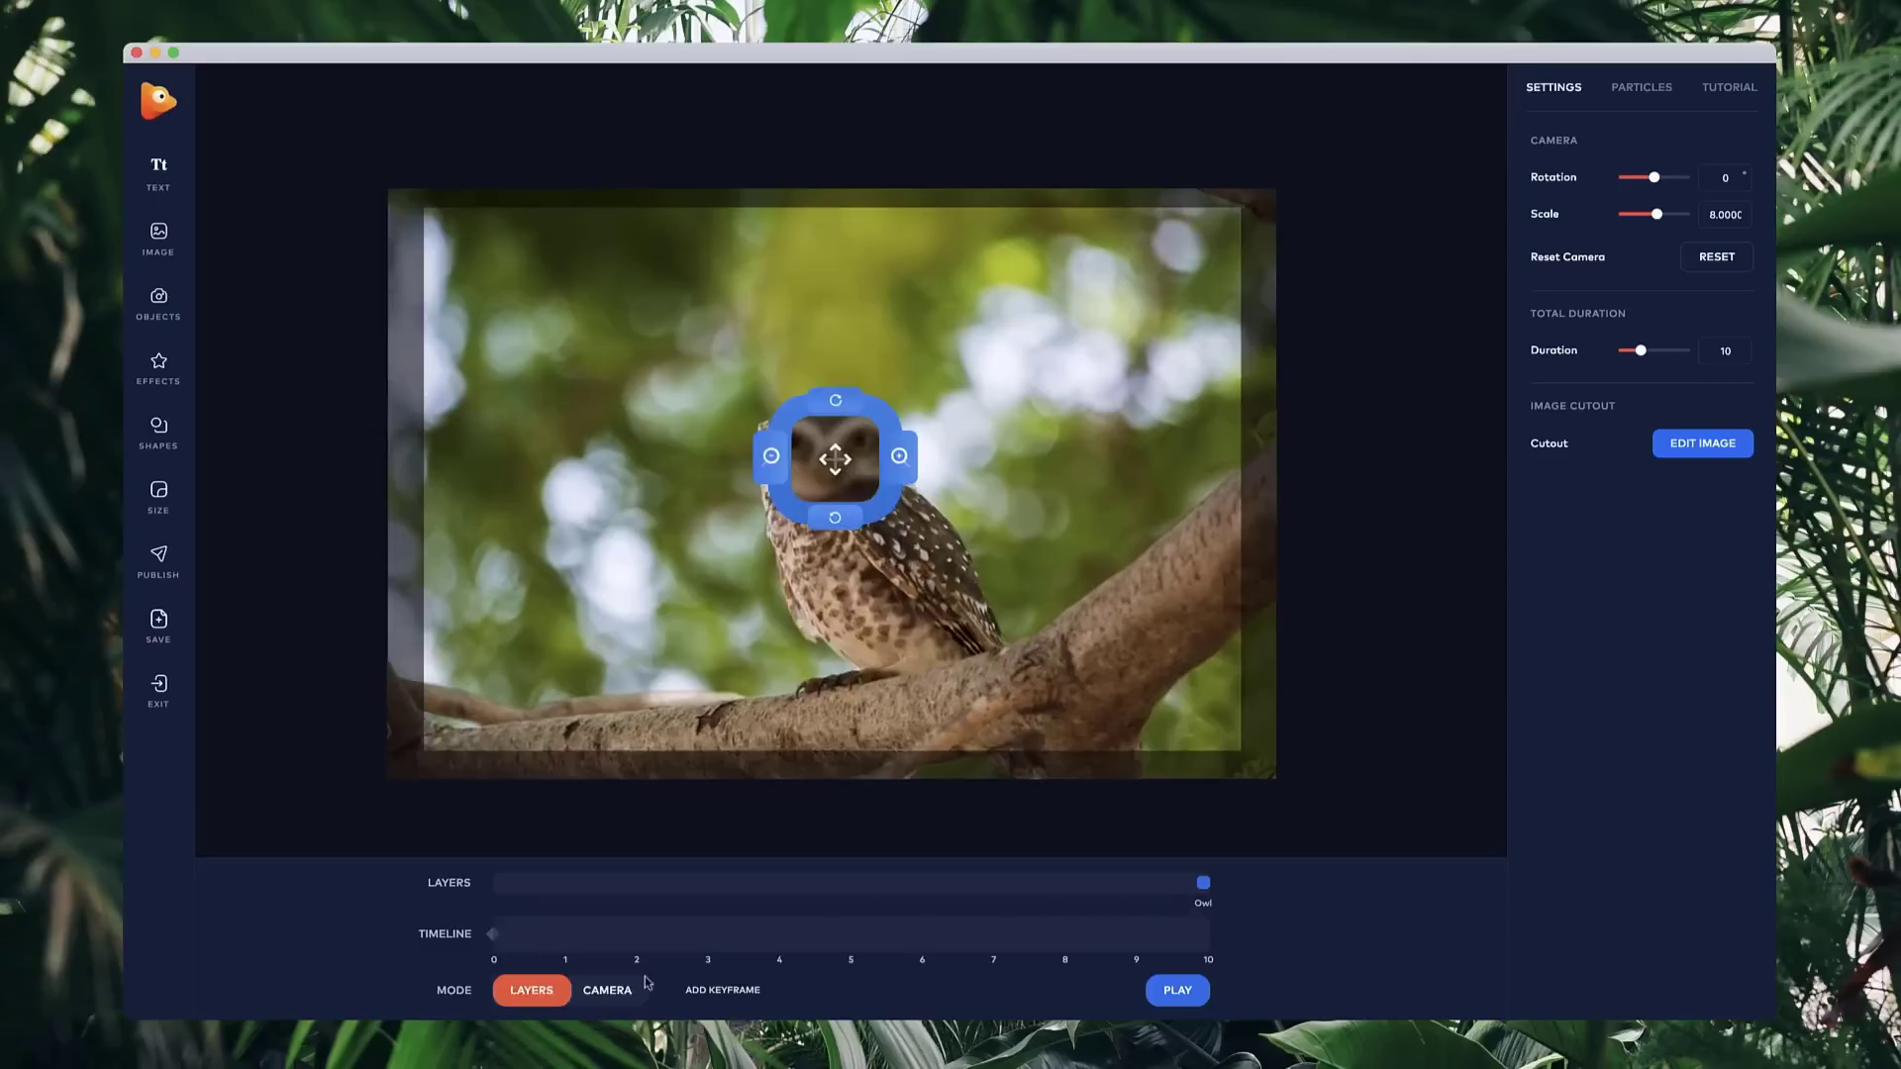
pyautogui.moveTo(1085, 882); pyautogui.dragTo(912, 883)
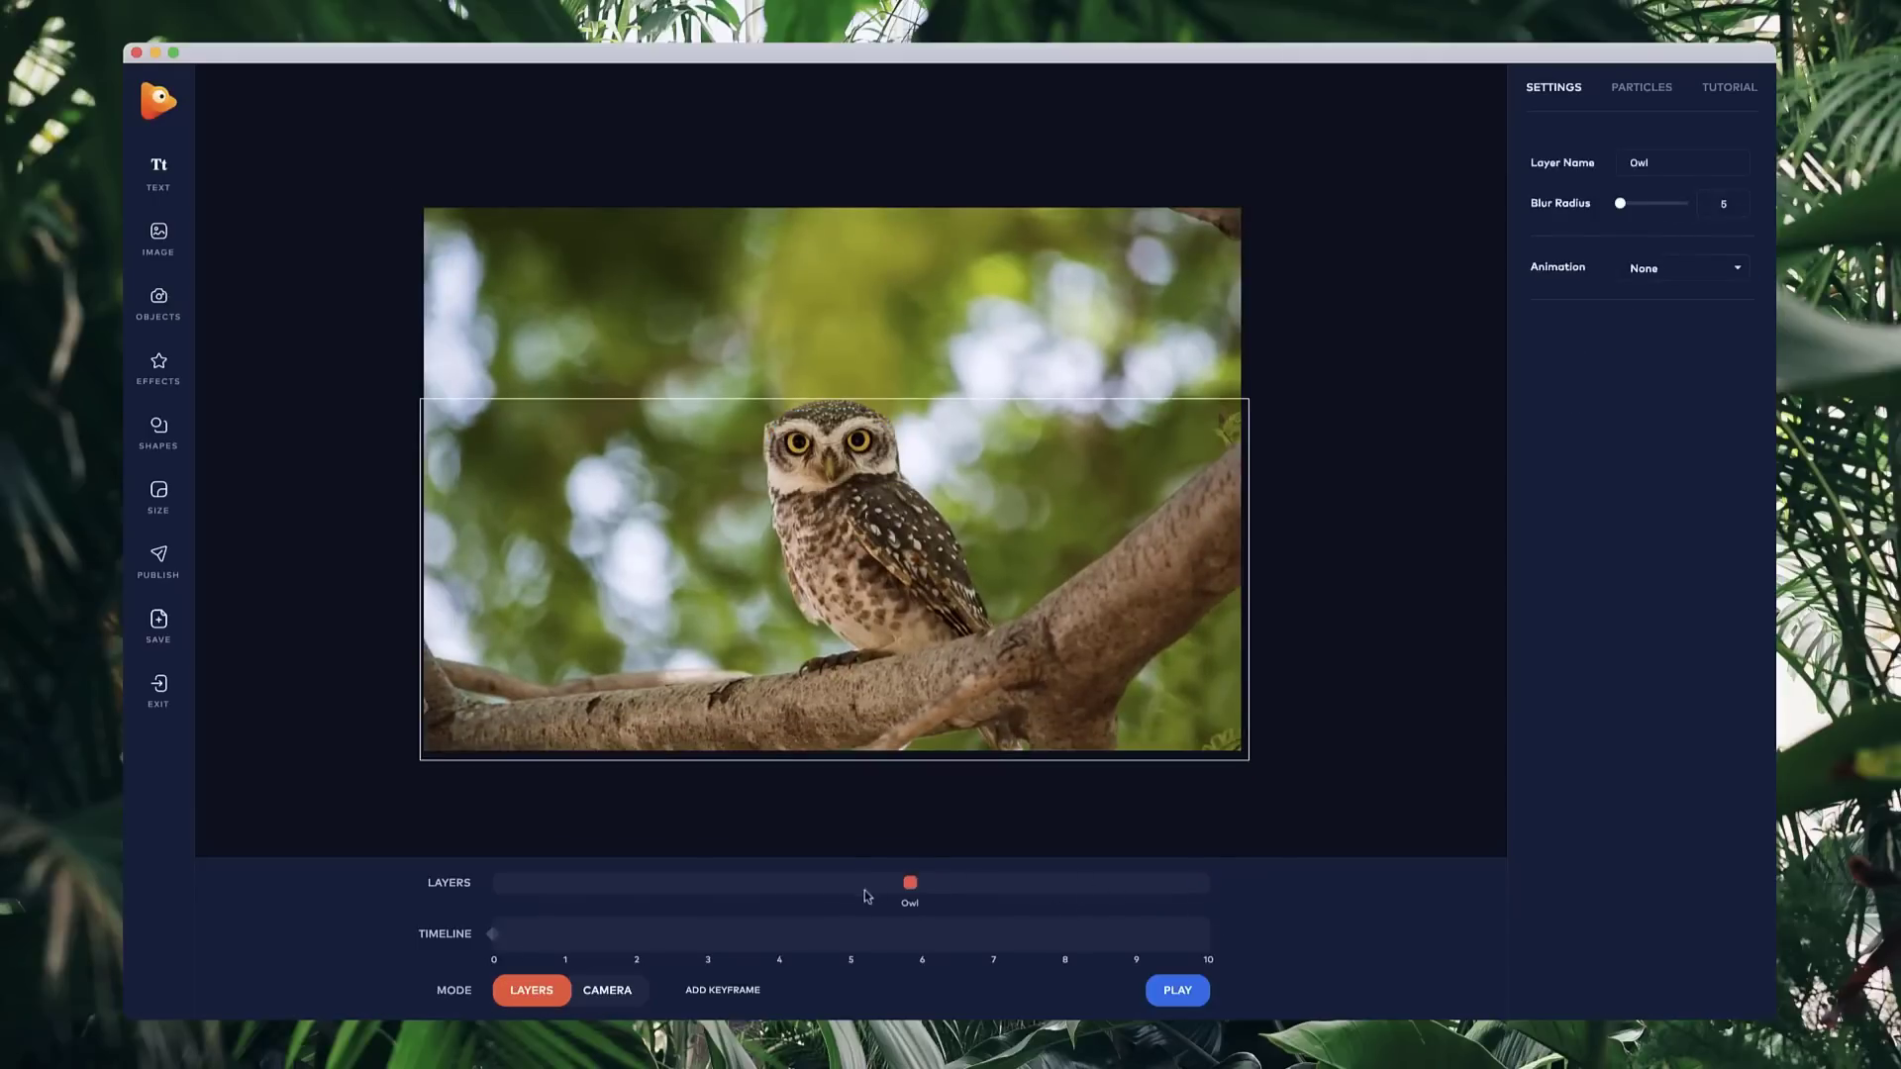
pyautogui.click(607, 990)
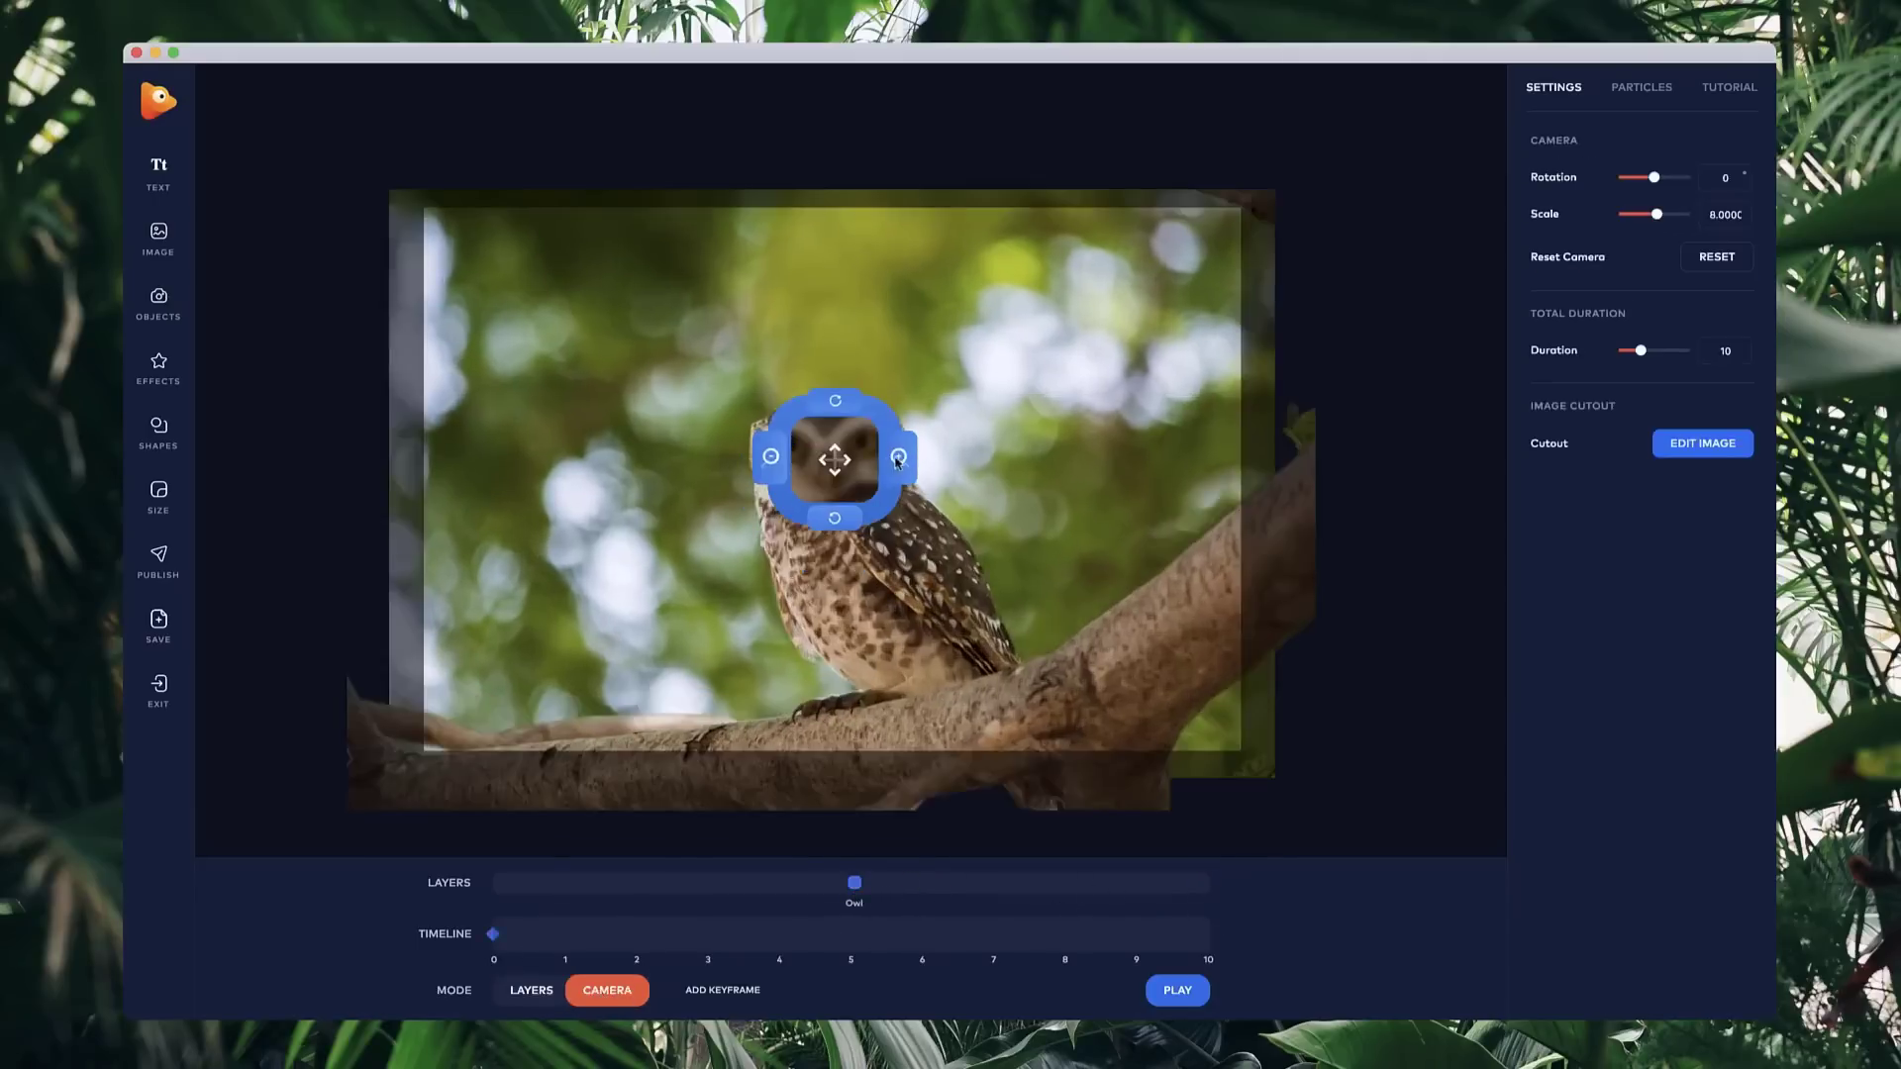
pyautogui.moveTo(836, 454); pyautogui.dragTo(794, 481)
# - Switch to layers mode and add a text layer reading "ZOO"
pyautogui.click(531, 990)
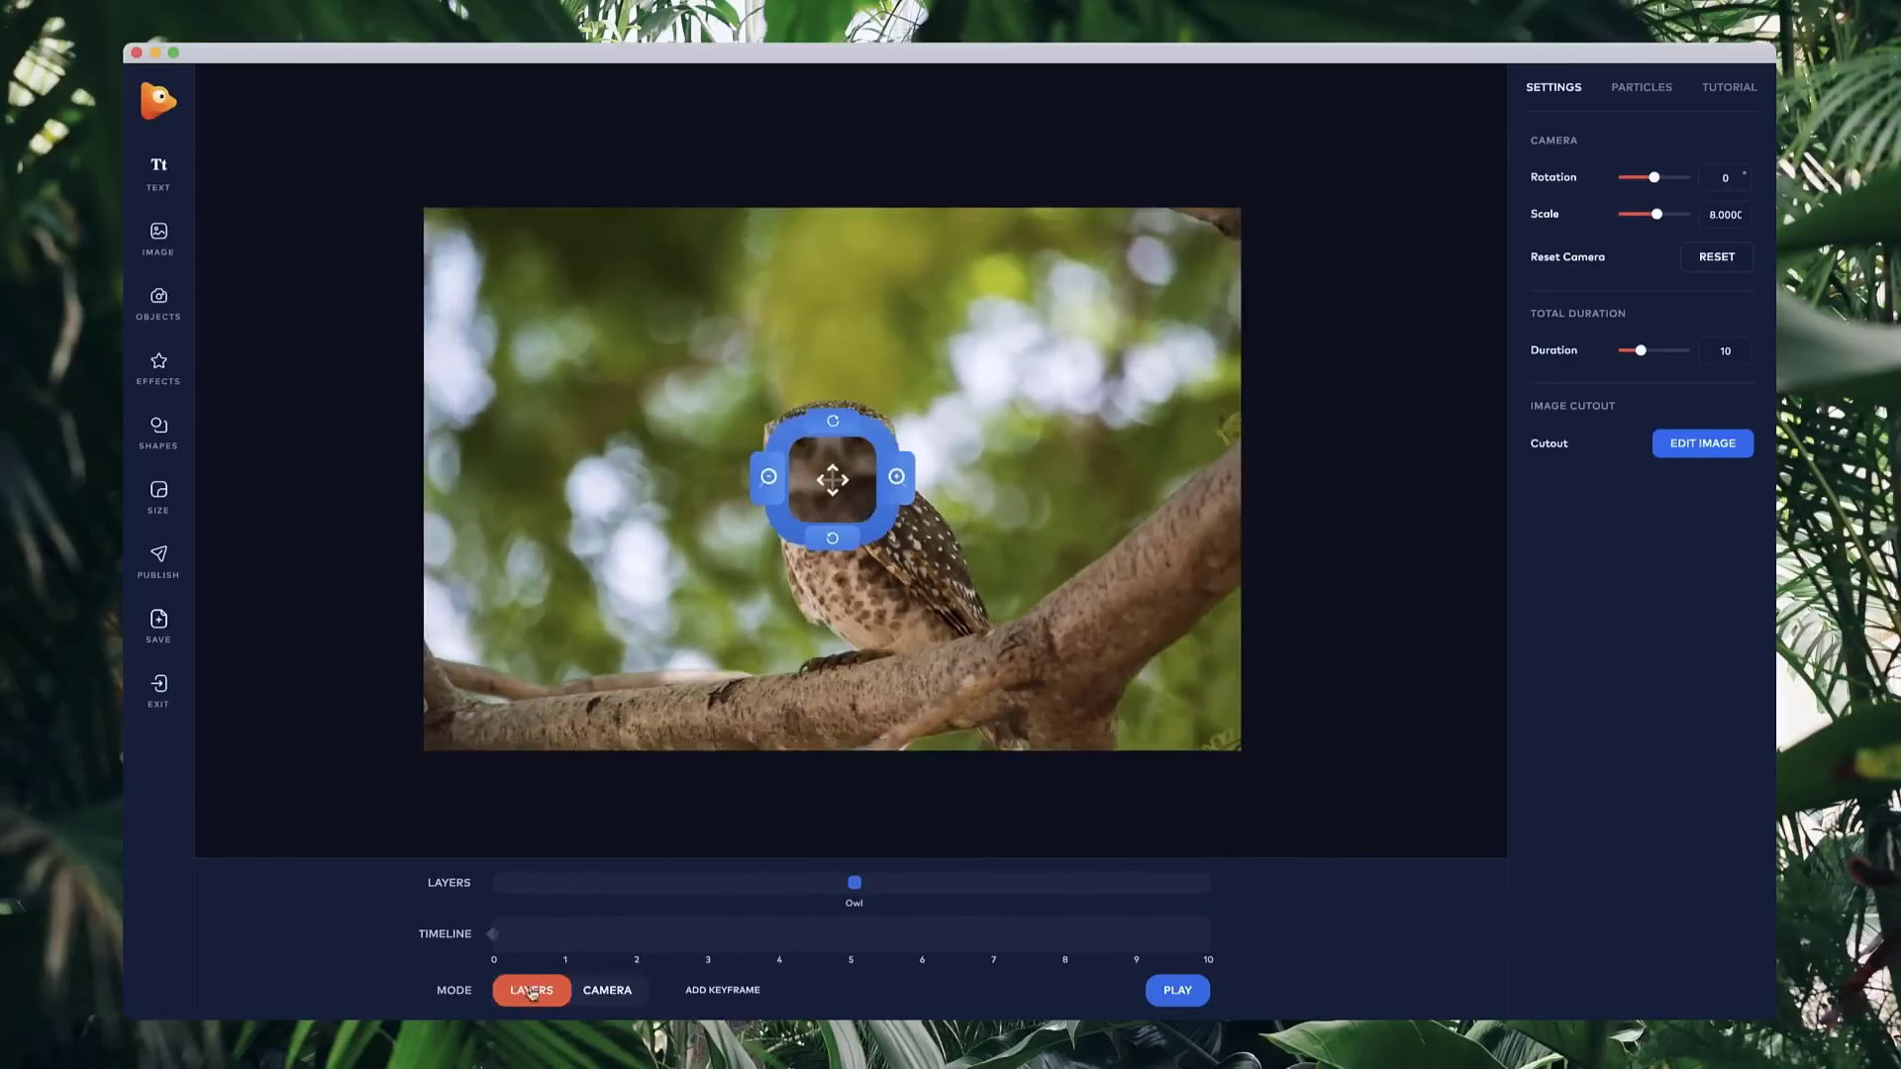
pyautogui.click(163, 172)
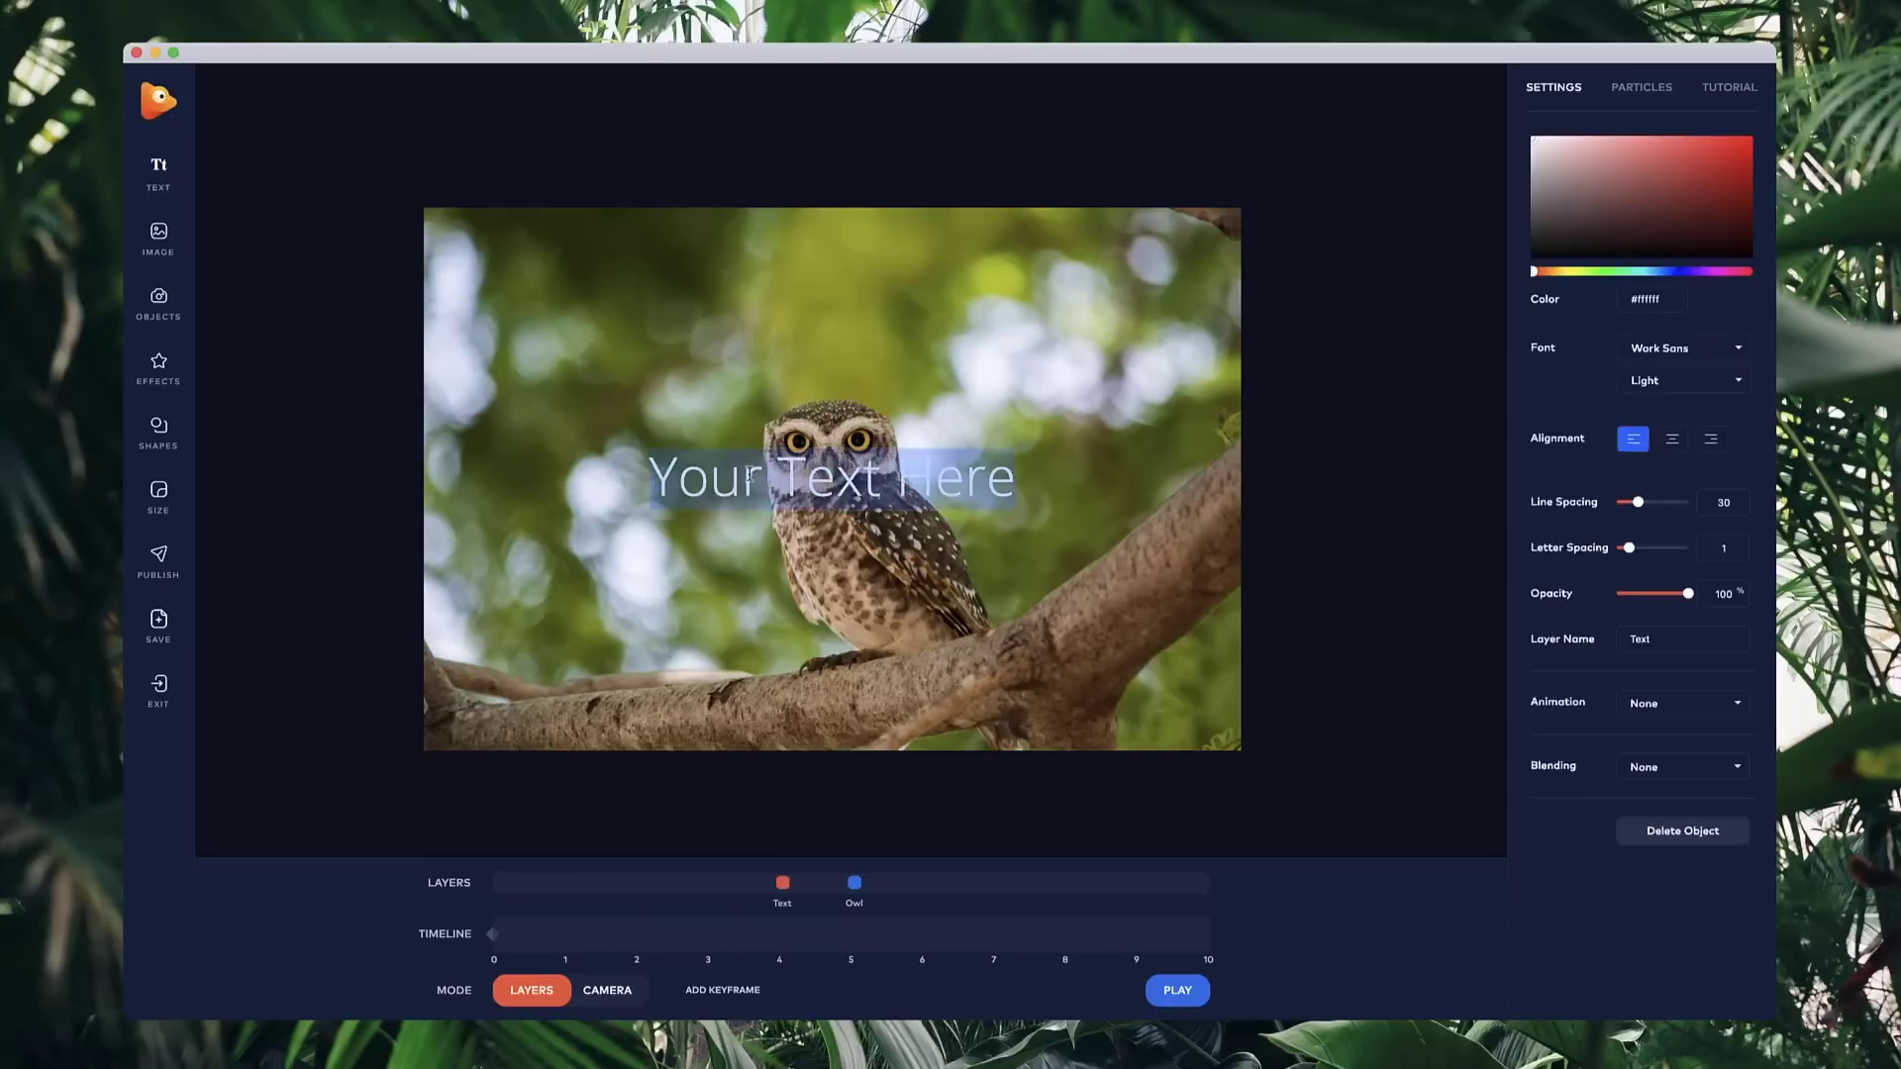
pyautogui.write('ZOO')
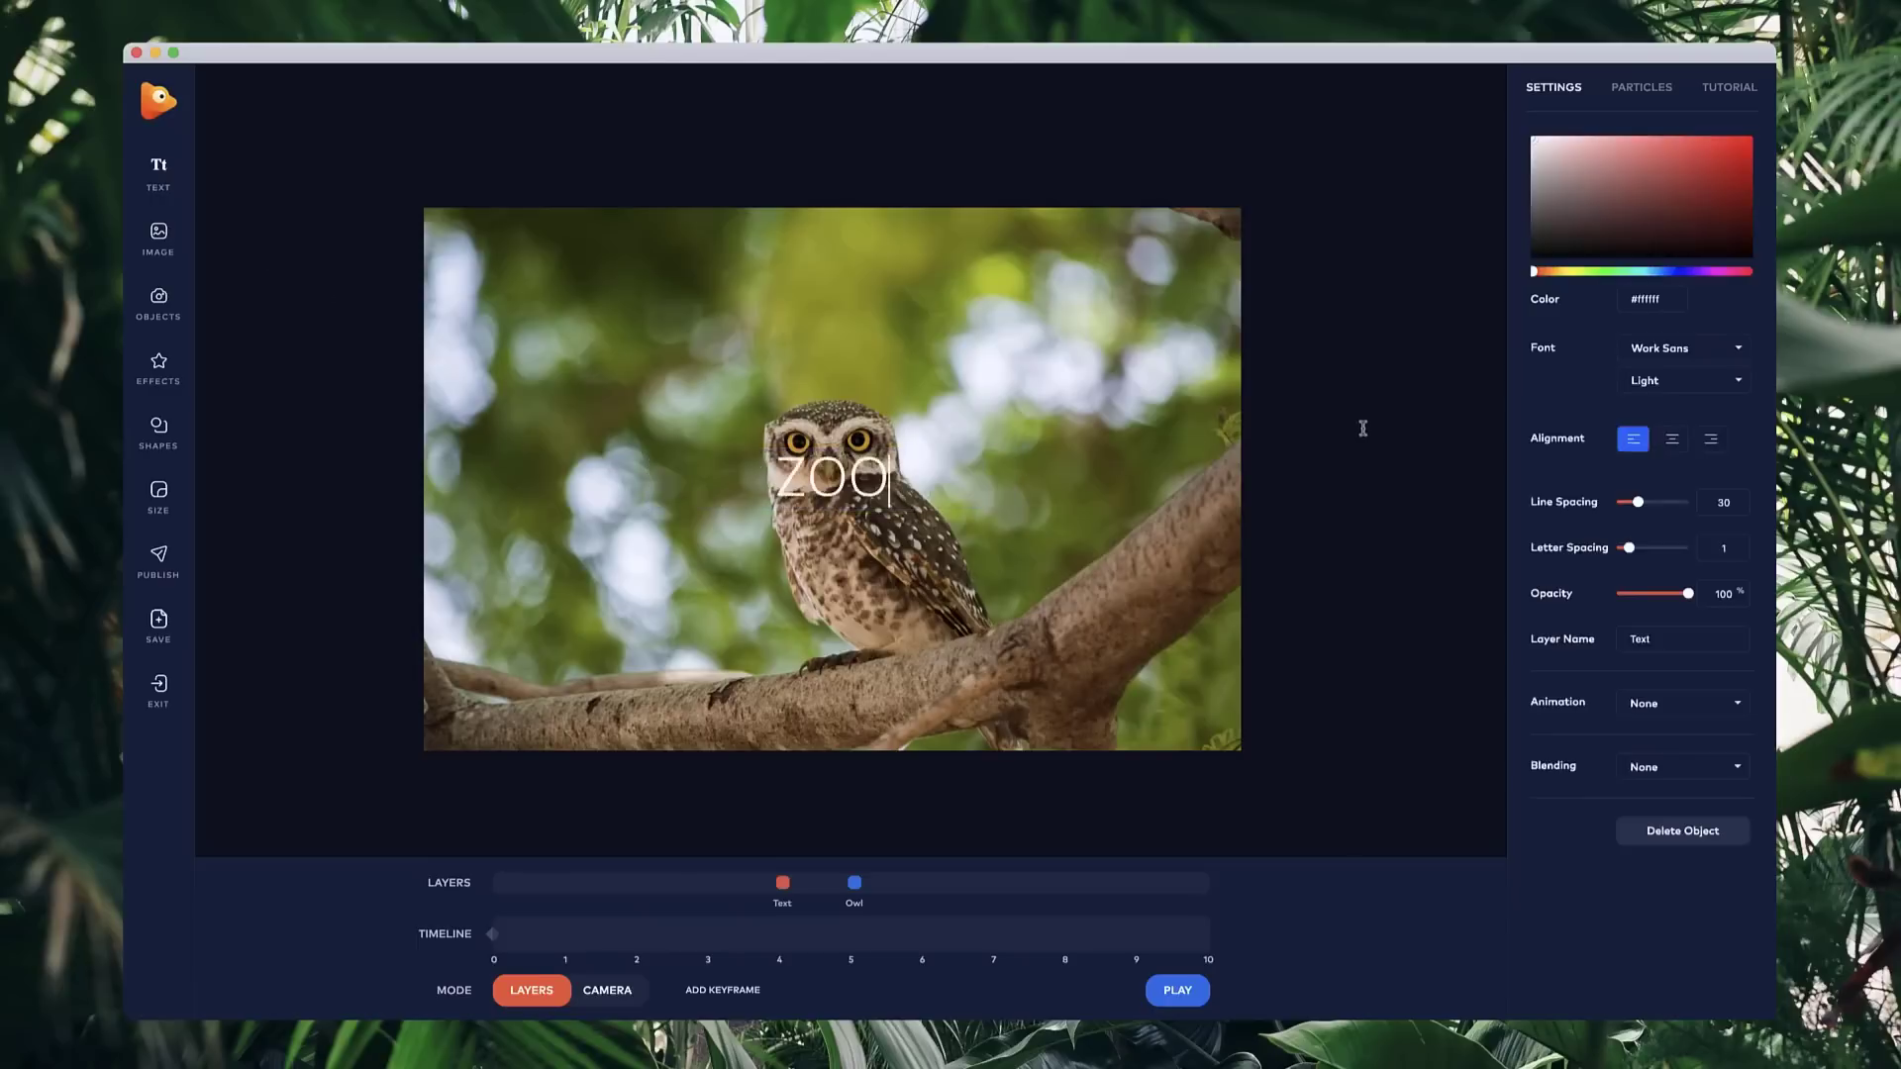
# - Set the ZOO text to Bebas Neue with a letter spacing of 34 and place it just left of the owl
pyautogui.moveTo(1629, 549); pyautogui.dragTo(1650, 548)
pyautogui.click(1683, 346)
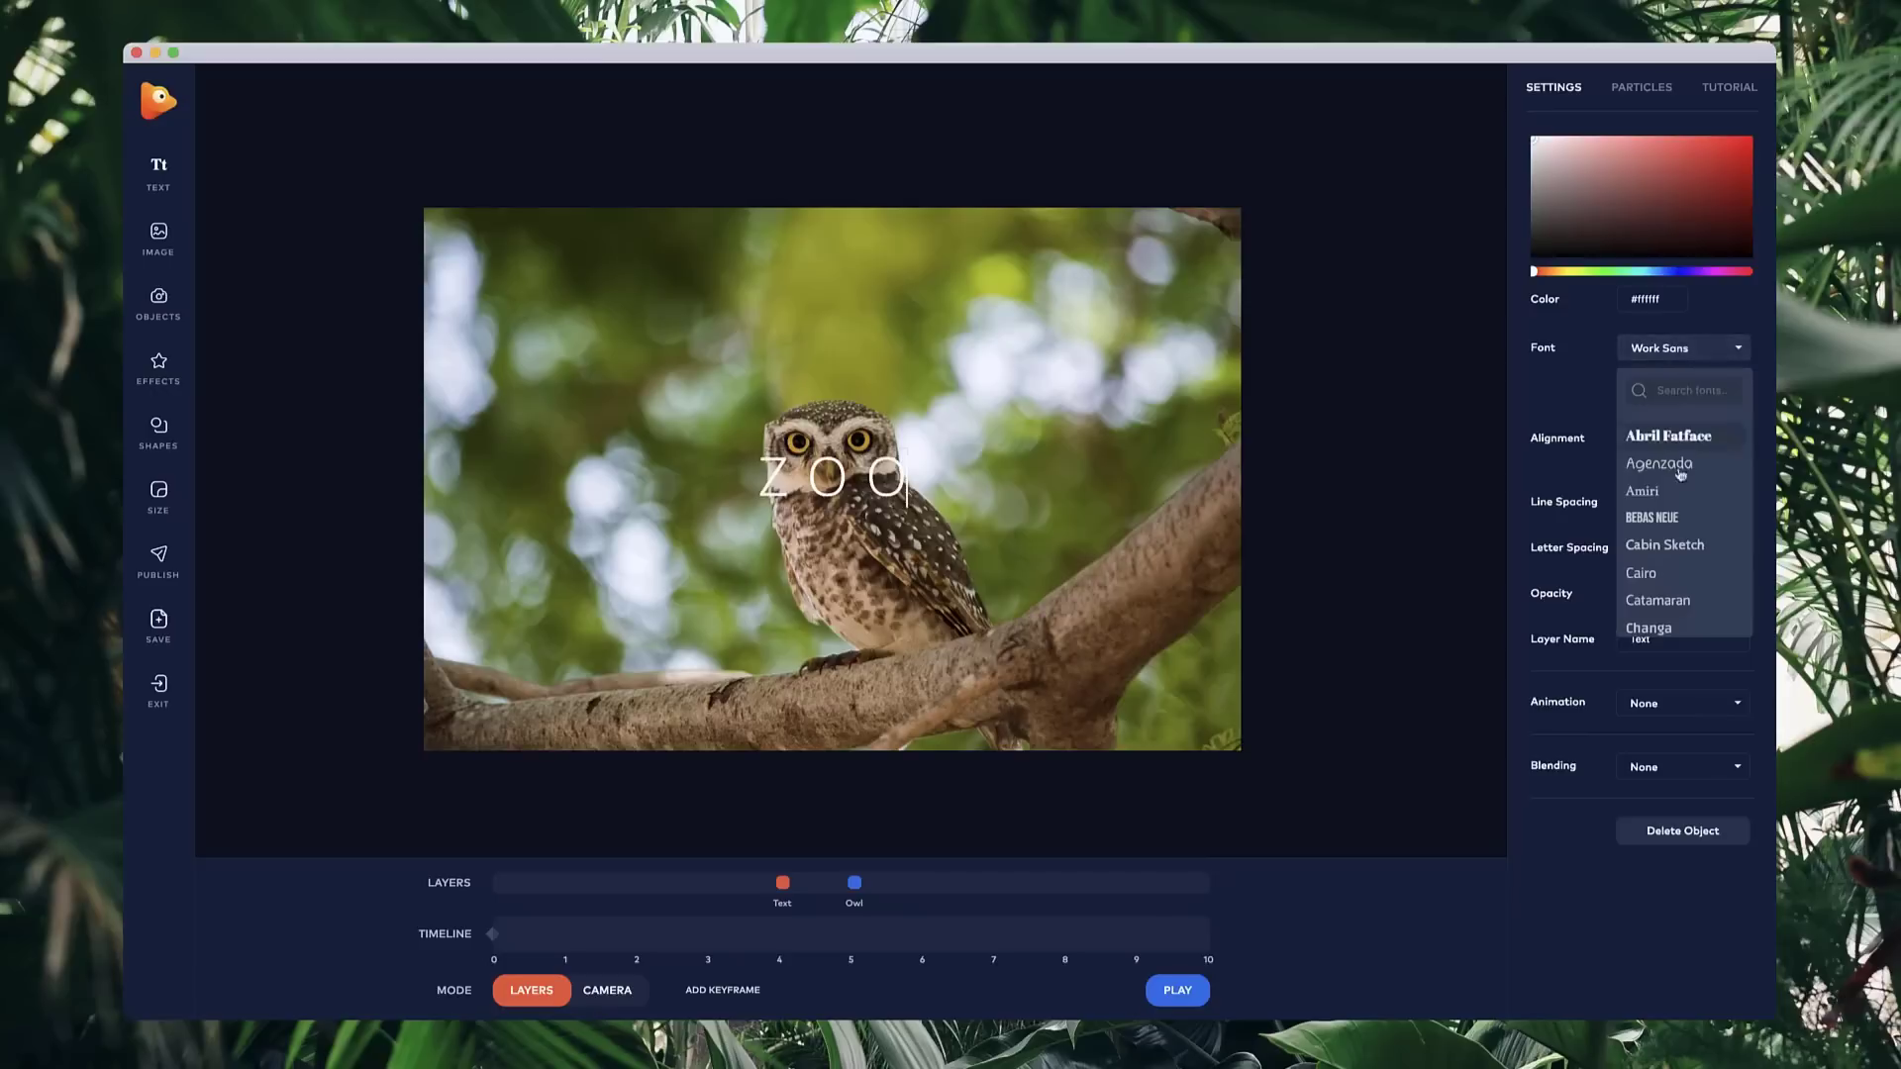
pyautogui.click(1649, 515)
pyautogui.click(1287, 498)
pyautogui.moveTo(814, 473); pyautogui.dragTo(715, 489)
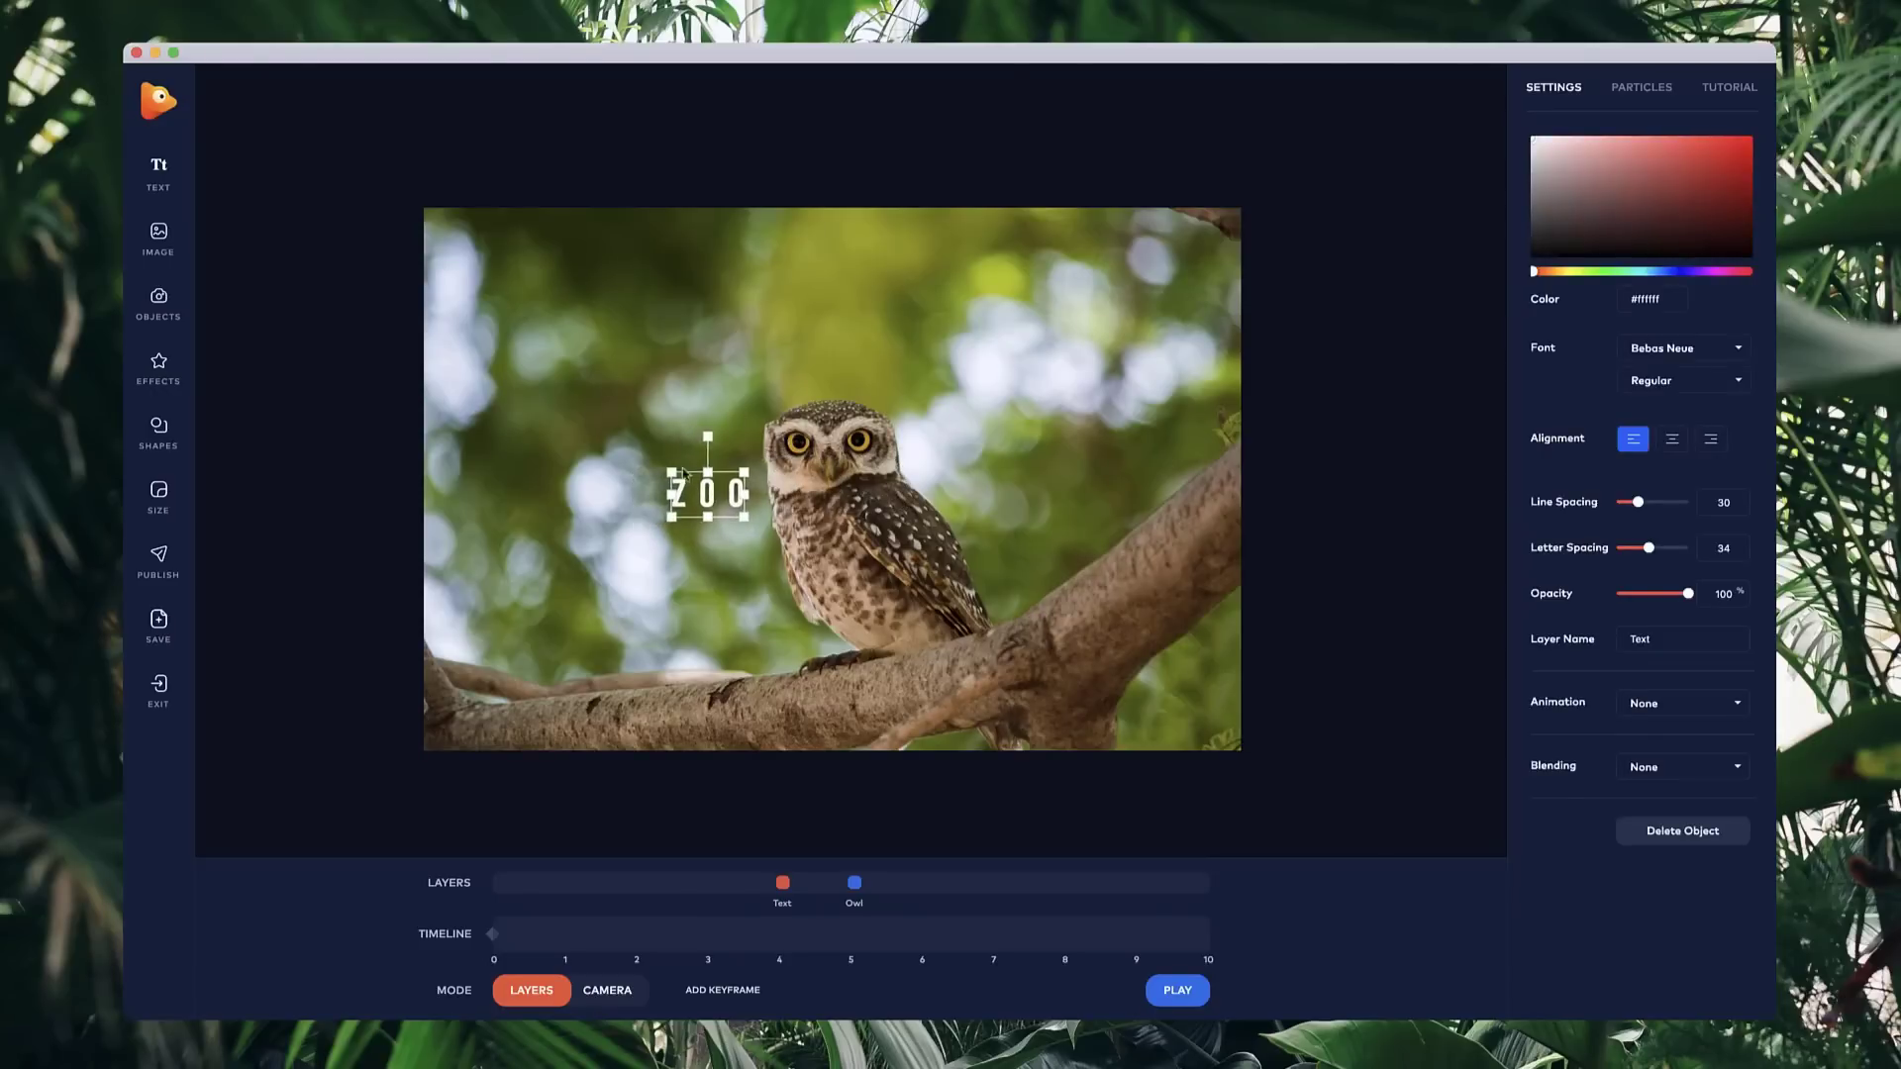
# - Add a second text layer reading "OPEN"
pyautogui.click(173, 180)
pyautogui.doubleClick(936, 500)
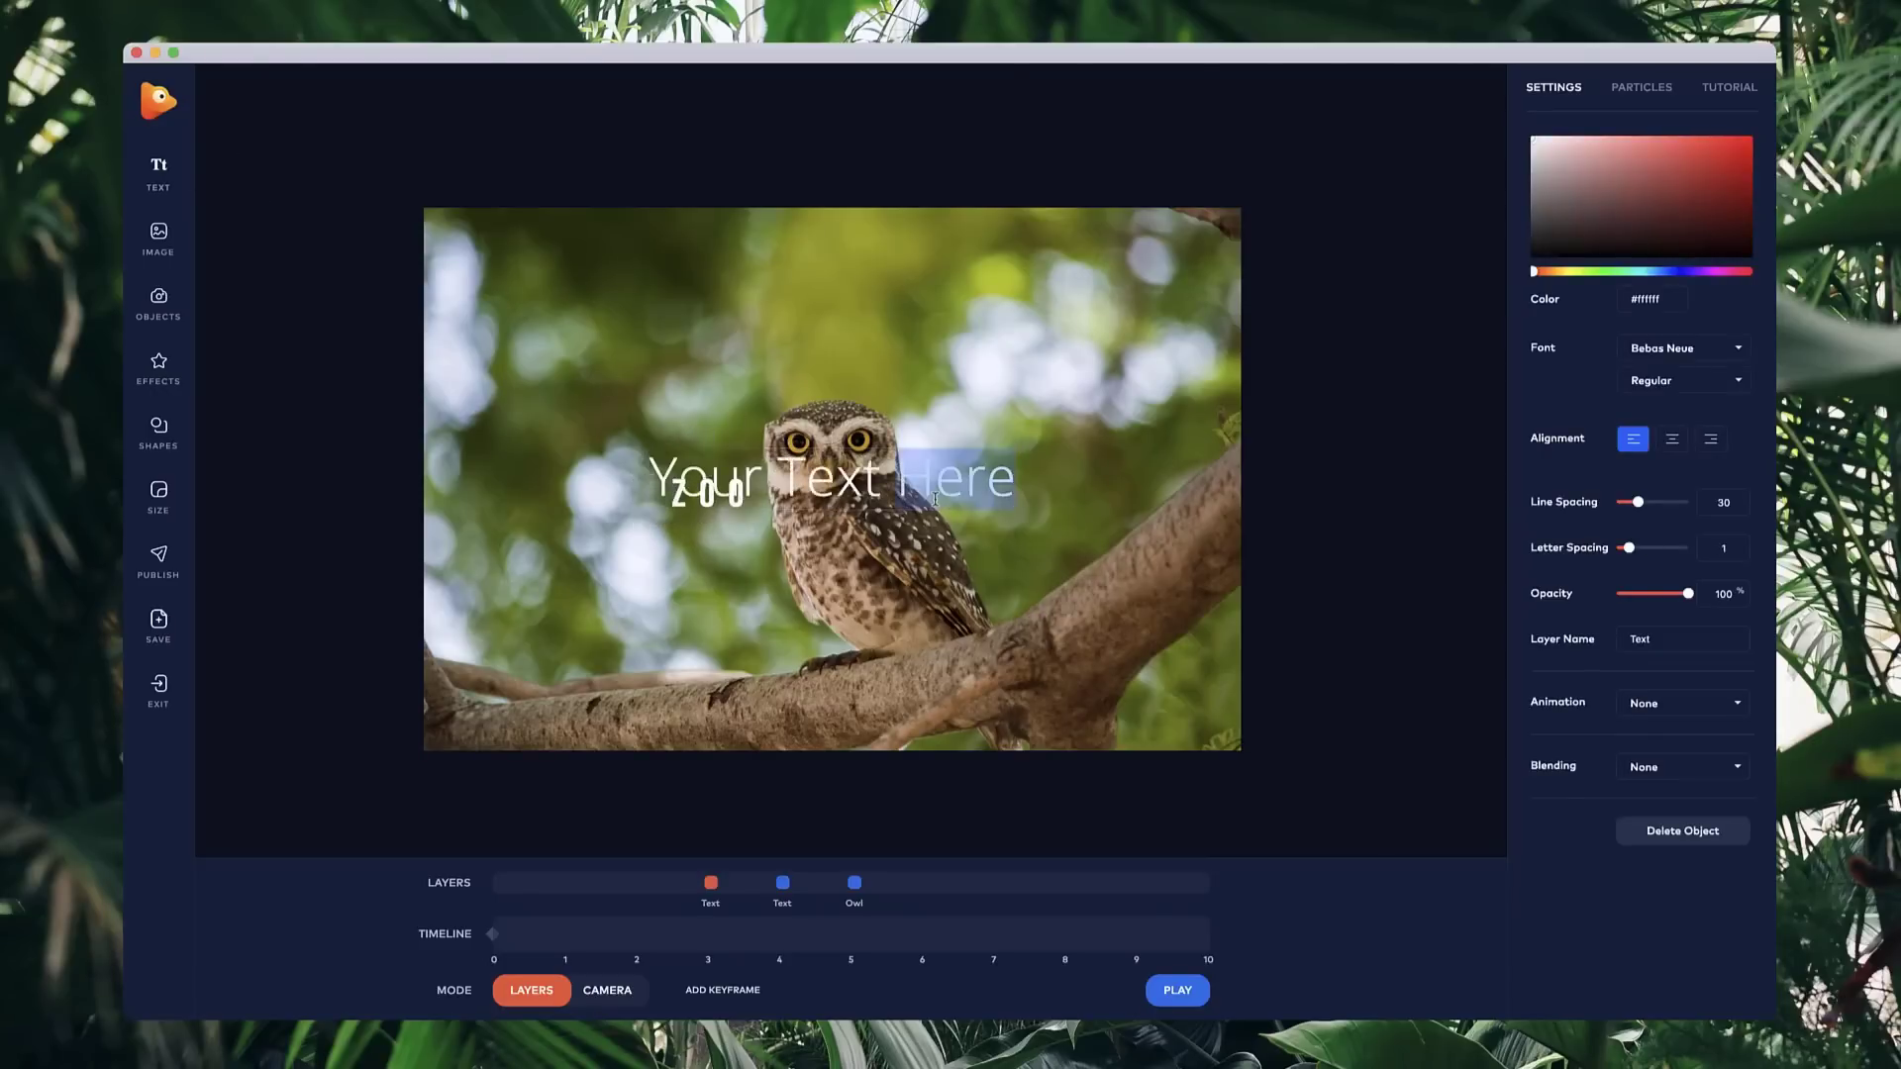
pyautogui.press('super+a')
pyautogui.write('O')
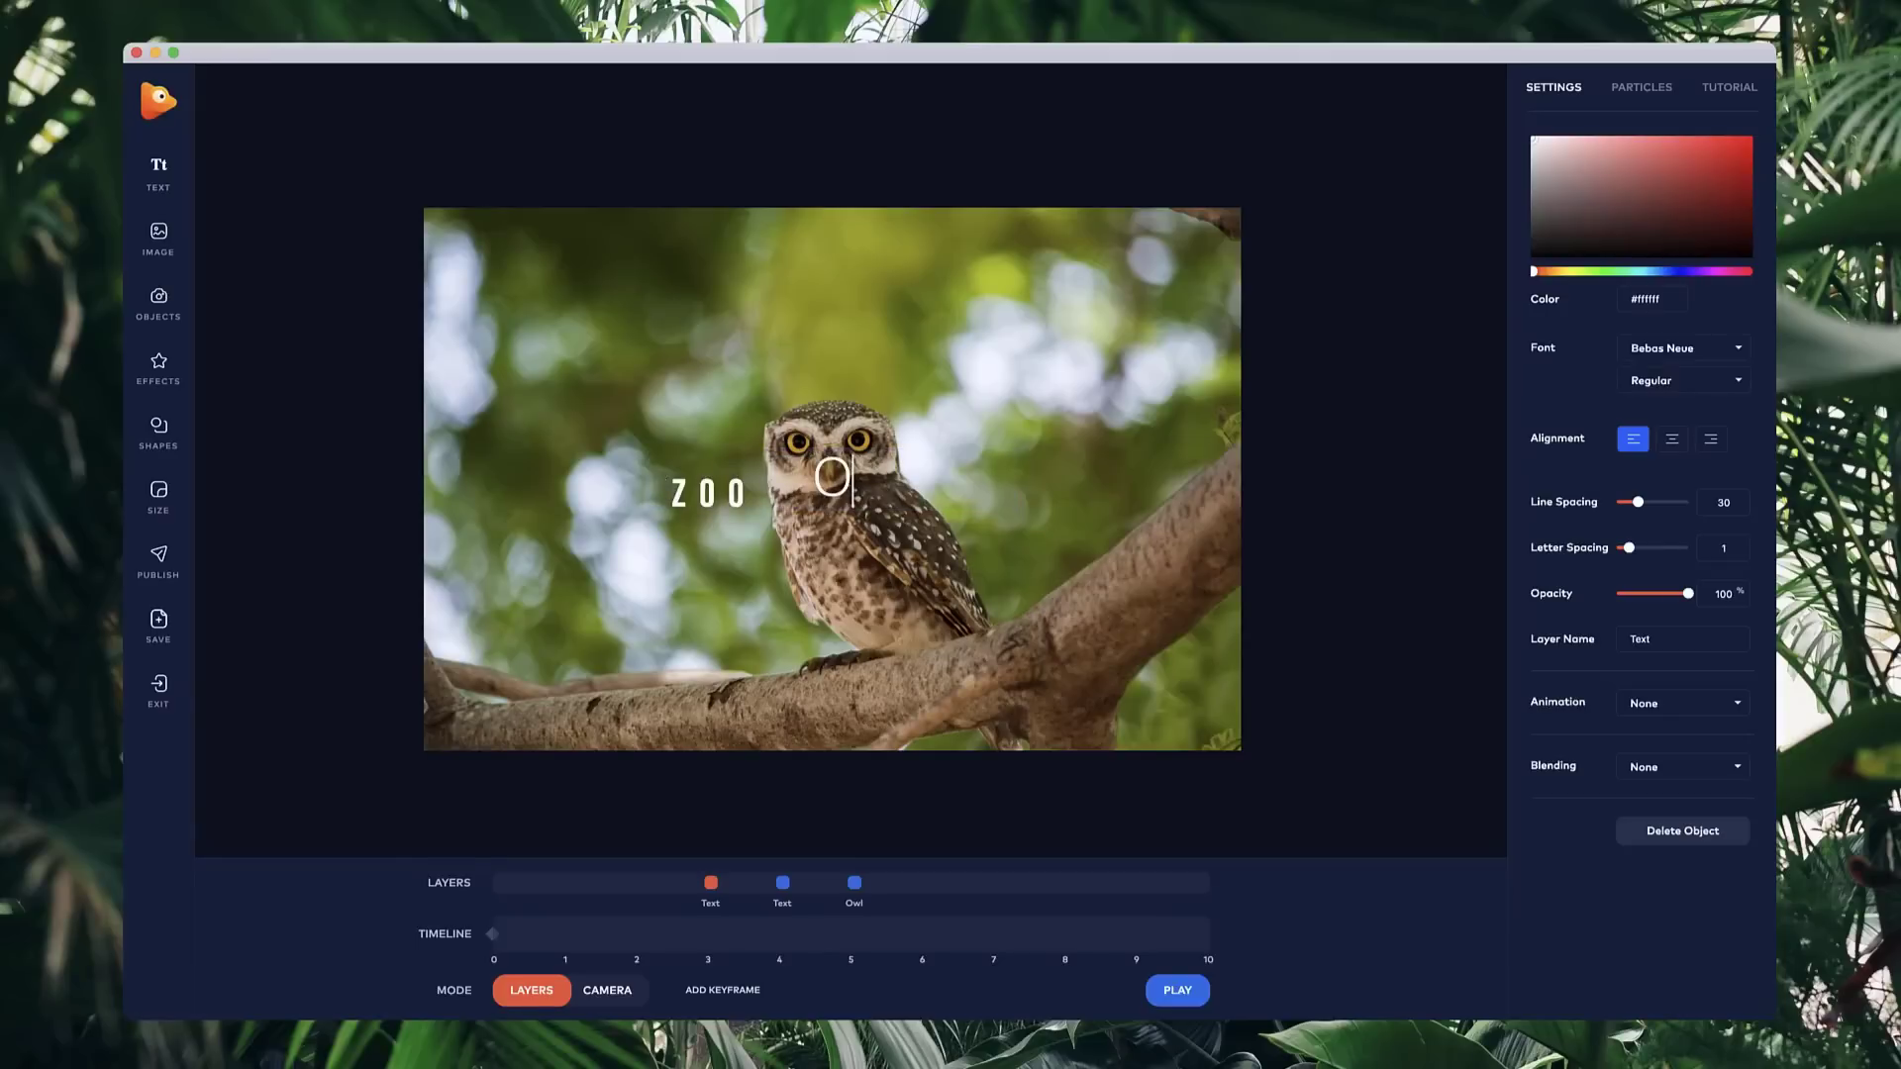
pyautogui.write('PEN')
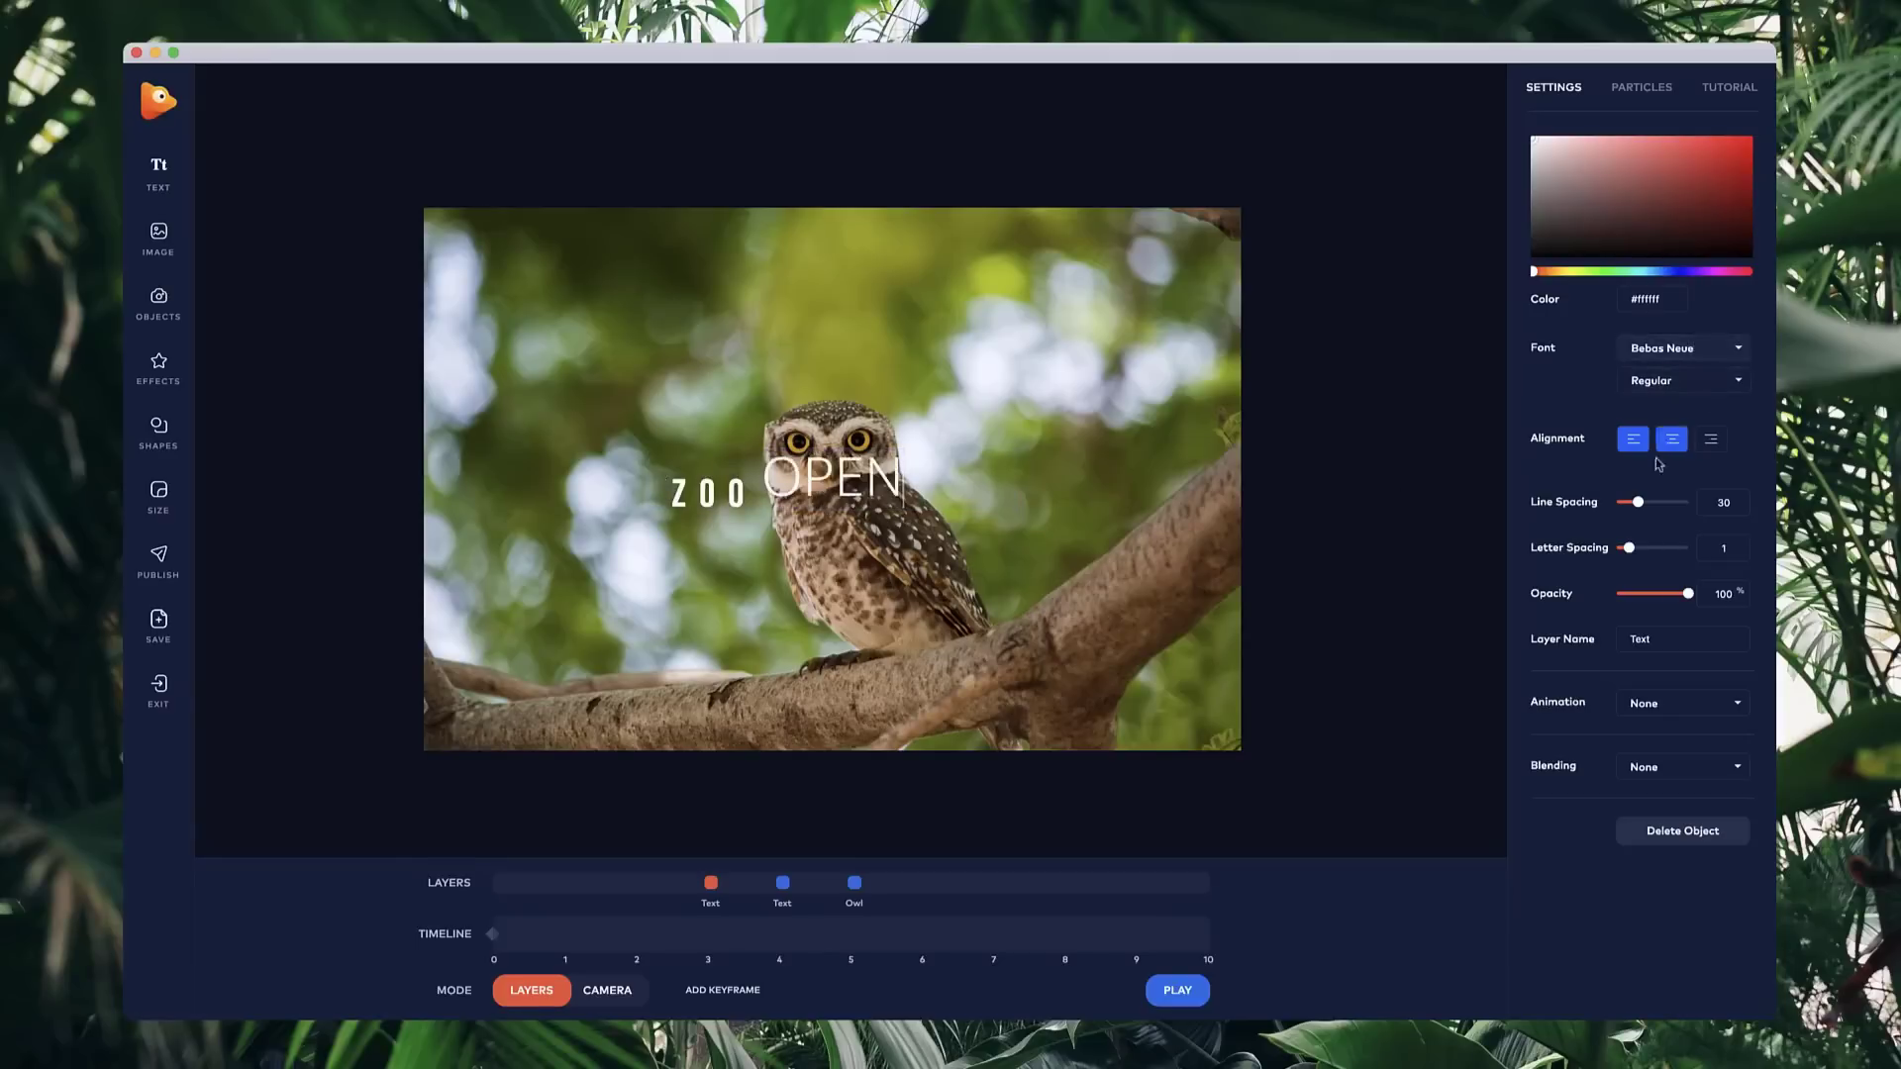
# - Set the OPEN text to Work Sans with a letter spacing of 21 and place it at small size directly beneath ZOO
pyautogui.moveTo(1630, 550); pyautogui.dragTo(1675, 549)
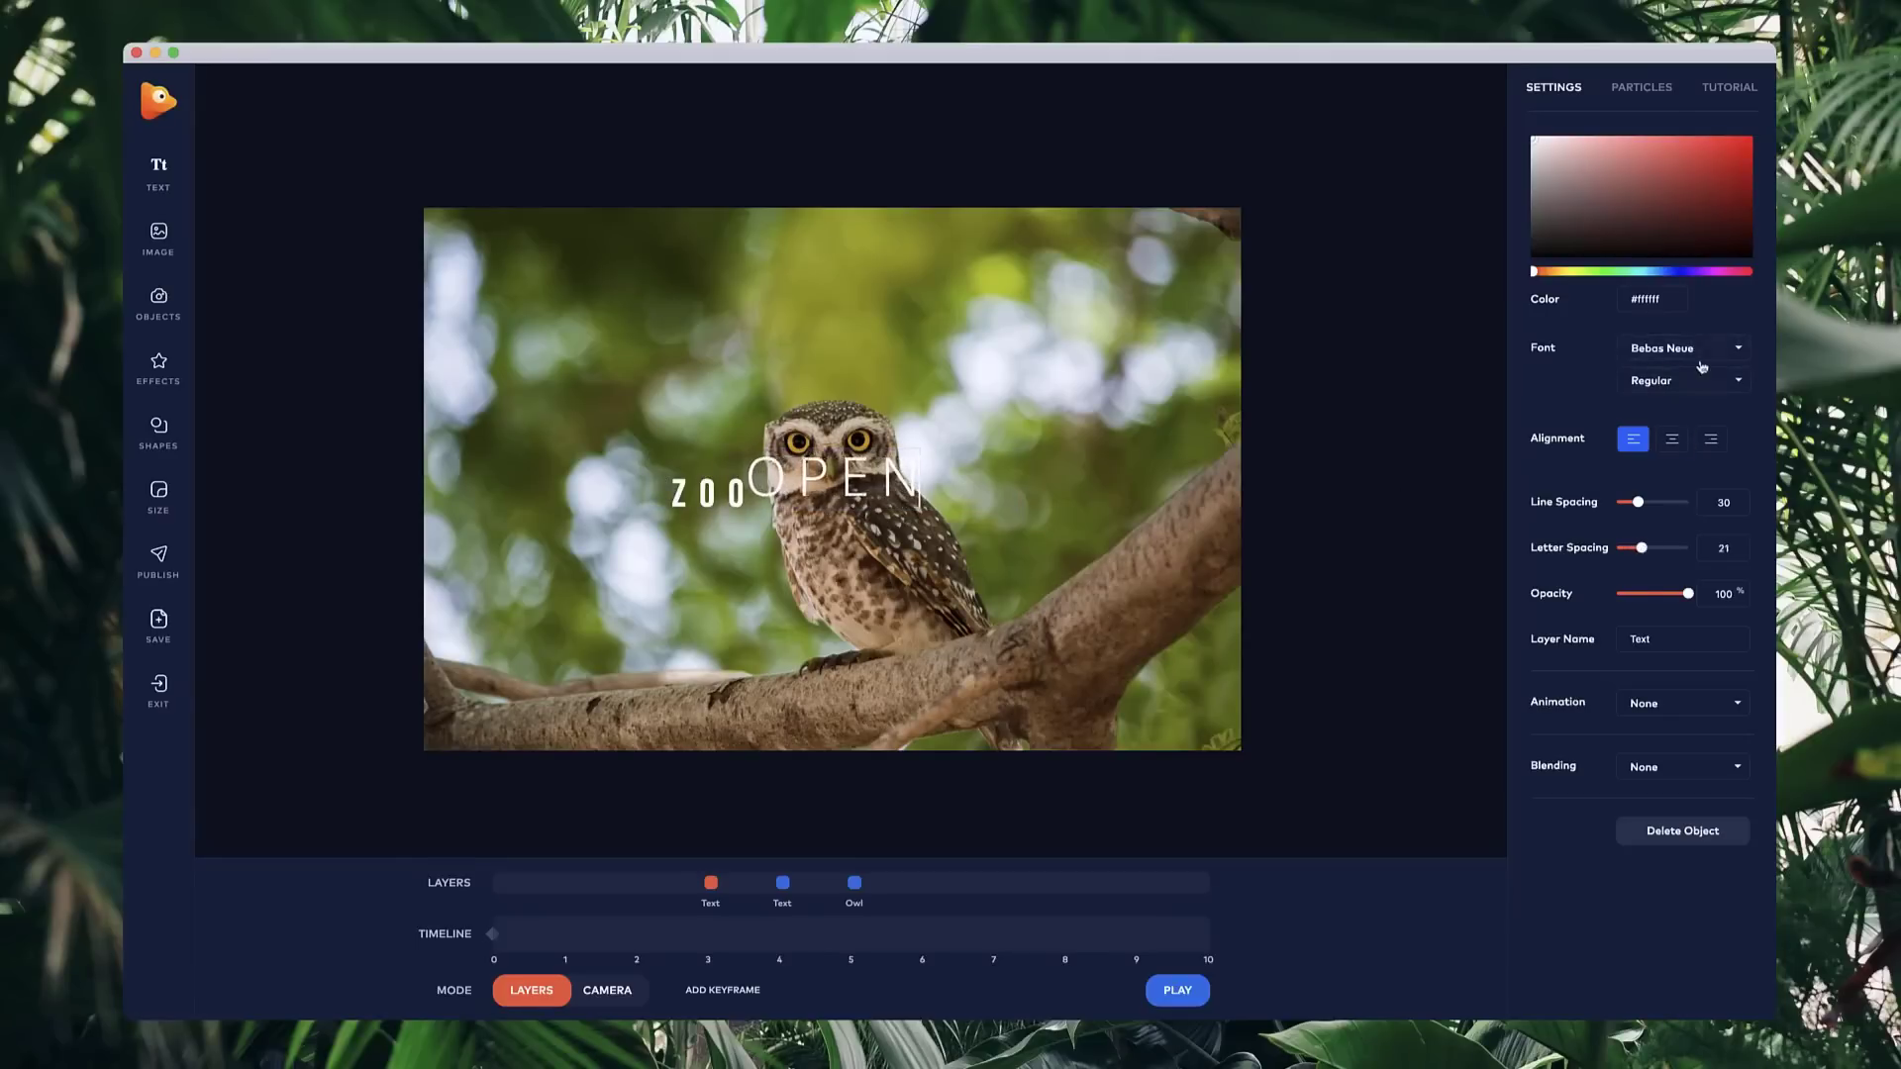
pyautogui.click(1700, 358)
pyautogui.scroll(-15, 1681, 572)
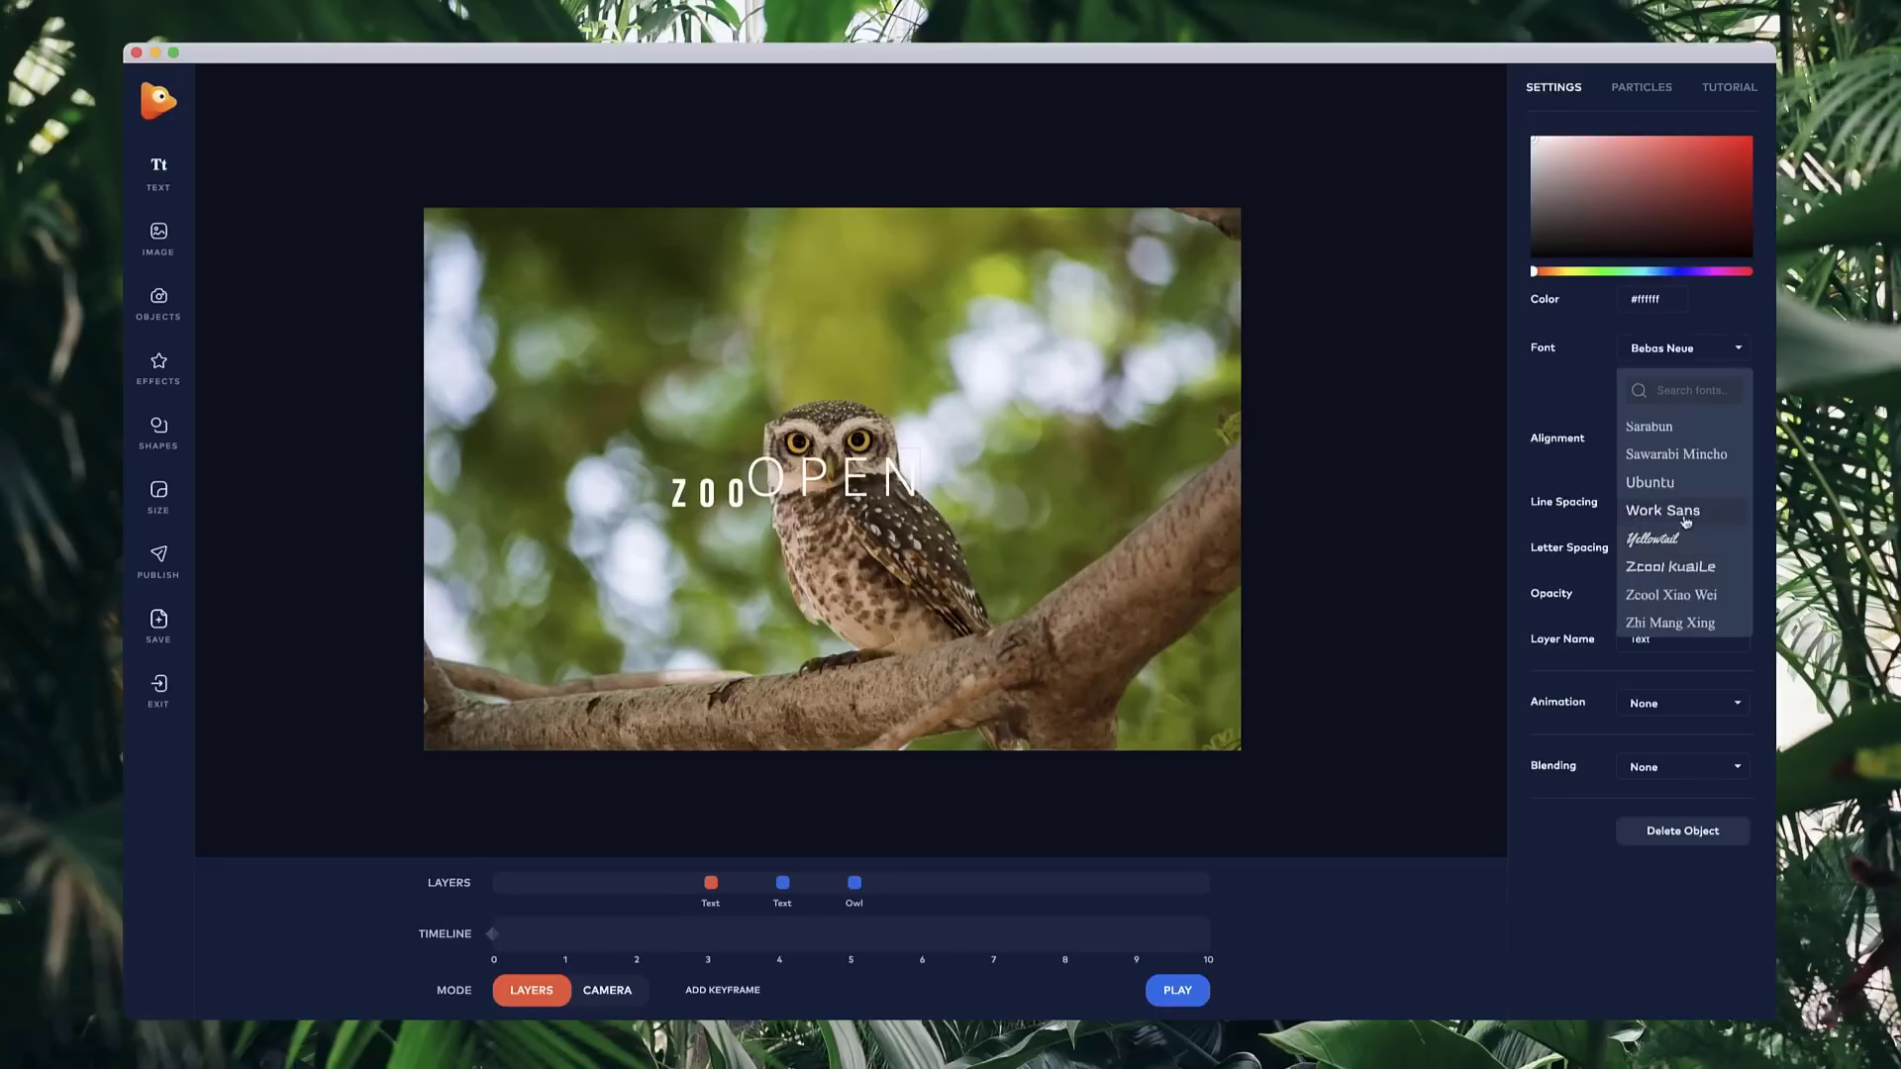
pyautogui.click(1684, 515)
pyautogui.click(1084, 417)
pyautogui.click(915, 463)
pyautogui.moveTo(920, 456); pyautogui.dragTo(709, 520)
pyautogui.click(716, 480)
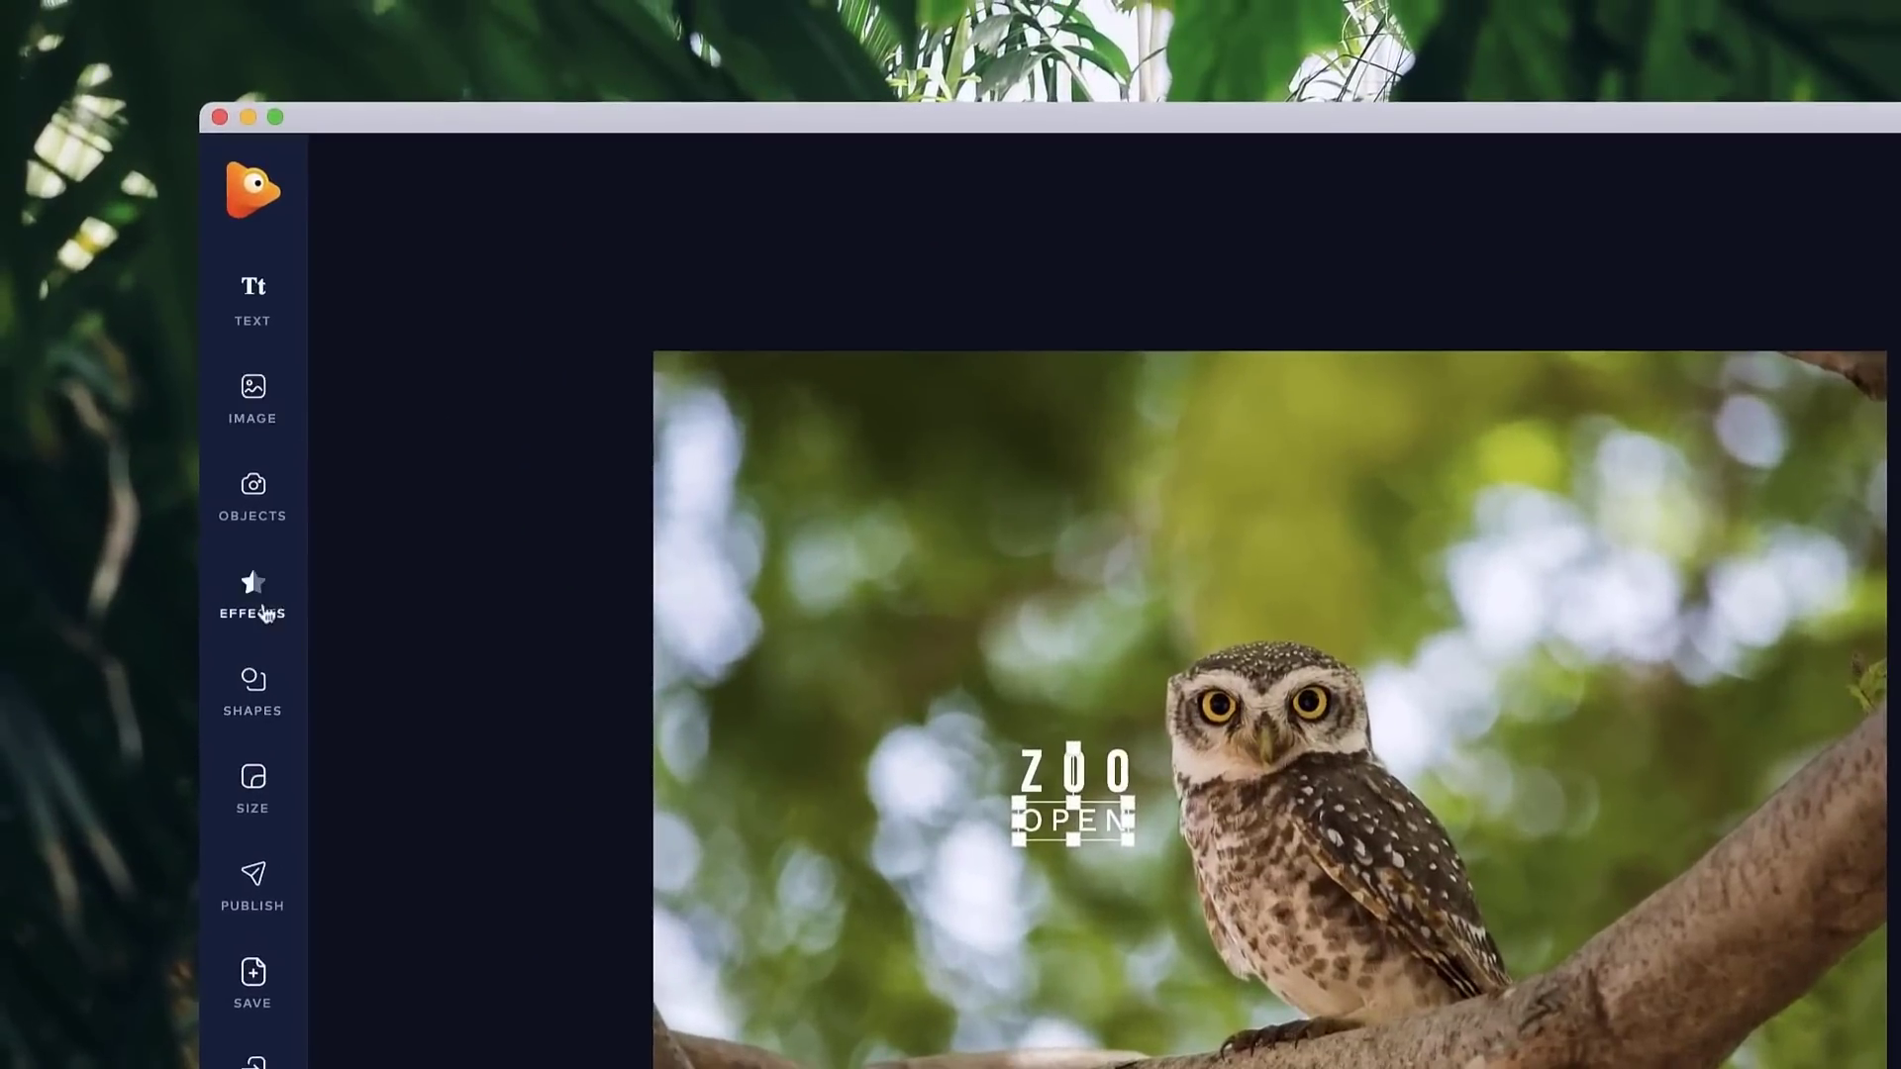
# - Add the blue butterfly effect, shrink it and place it over the branch near the image's lower-left corner
pyautogui.click(165, 381)
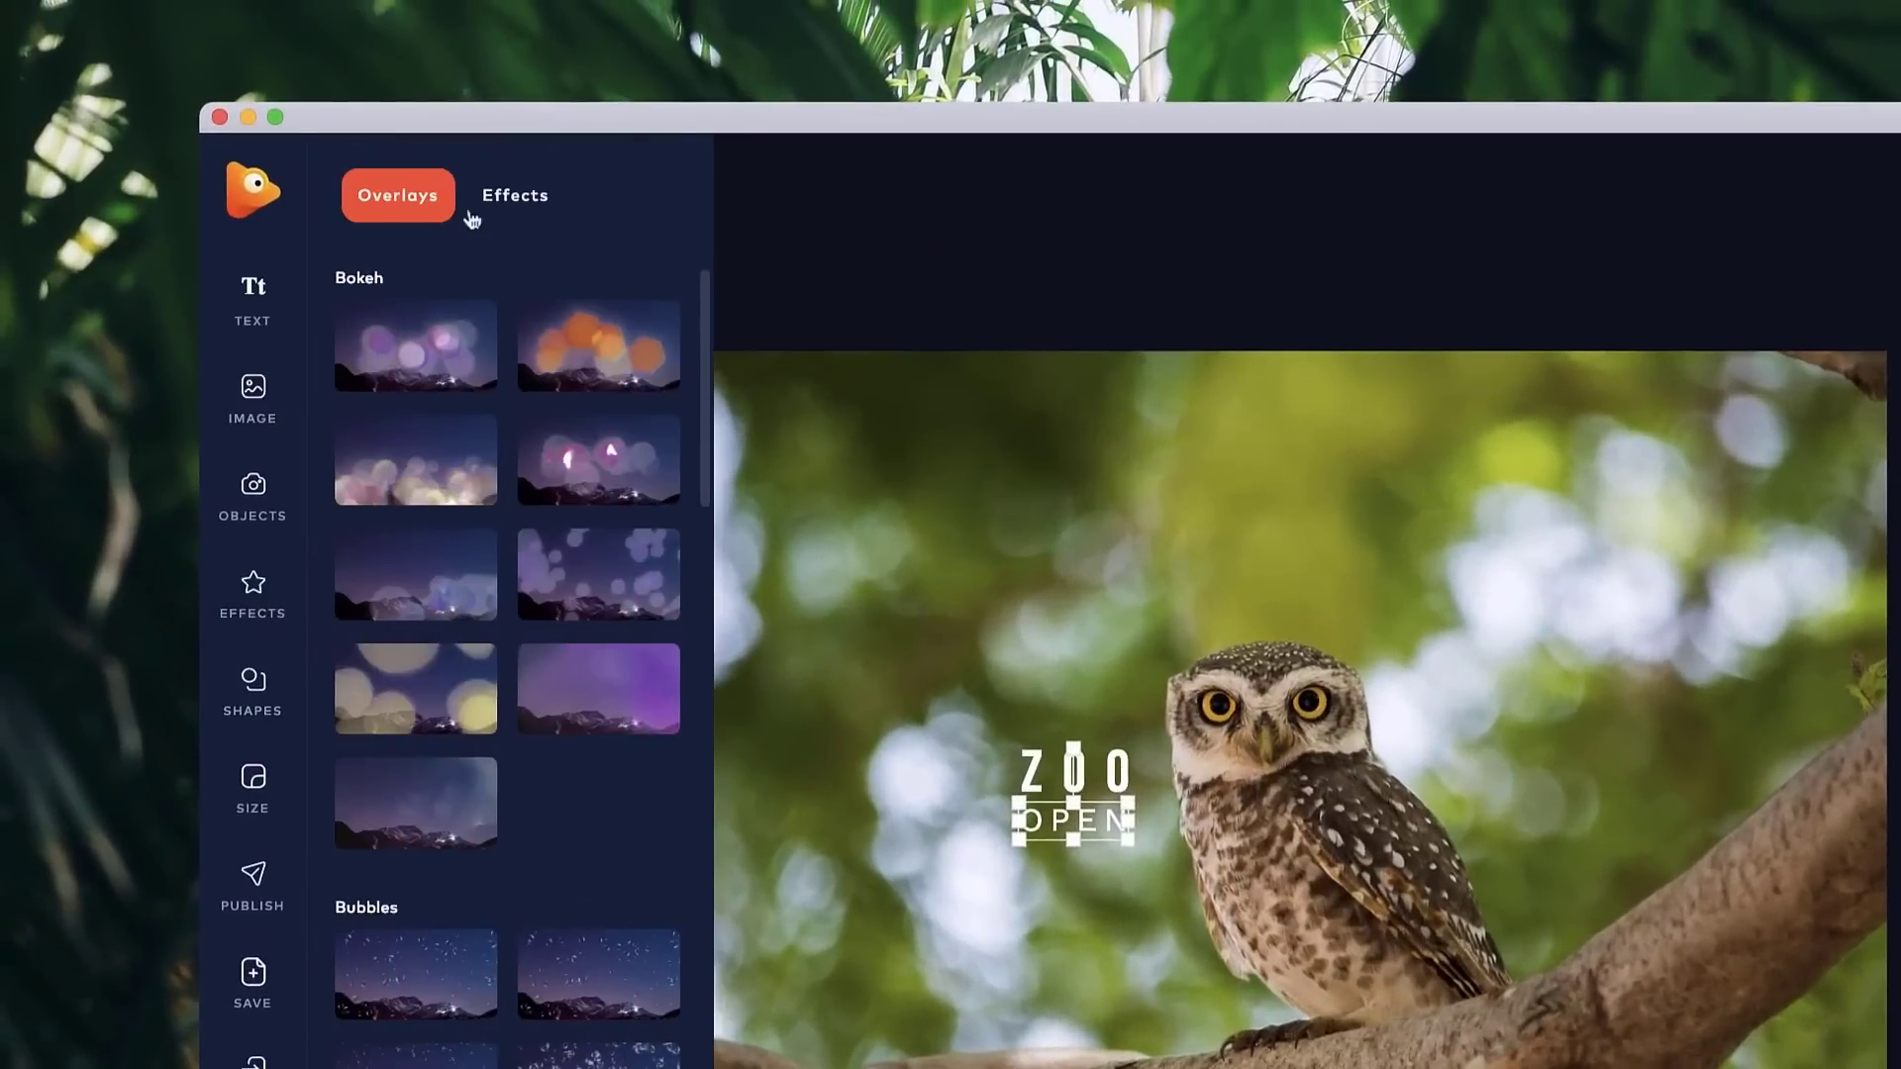
pyautogui.click(480, 208)
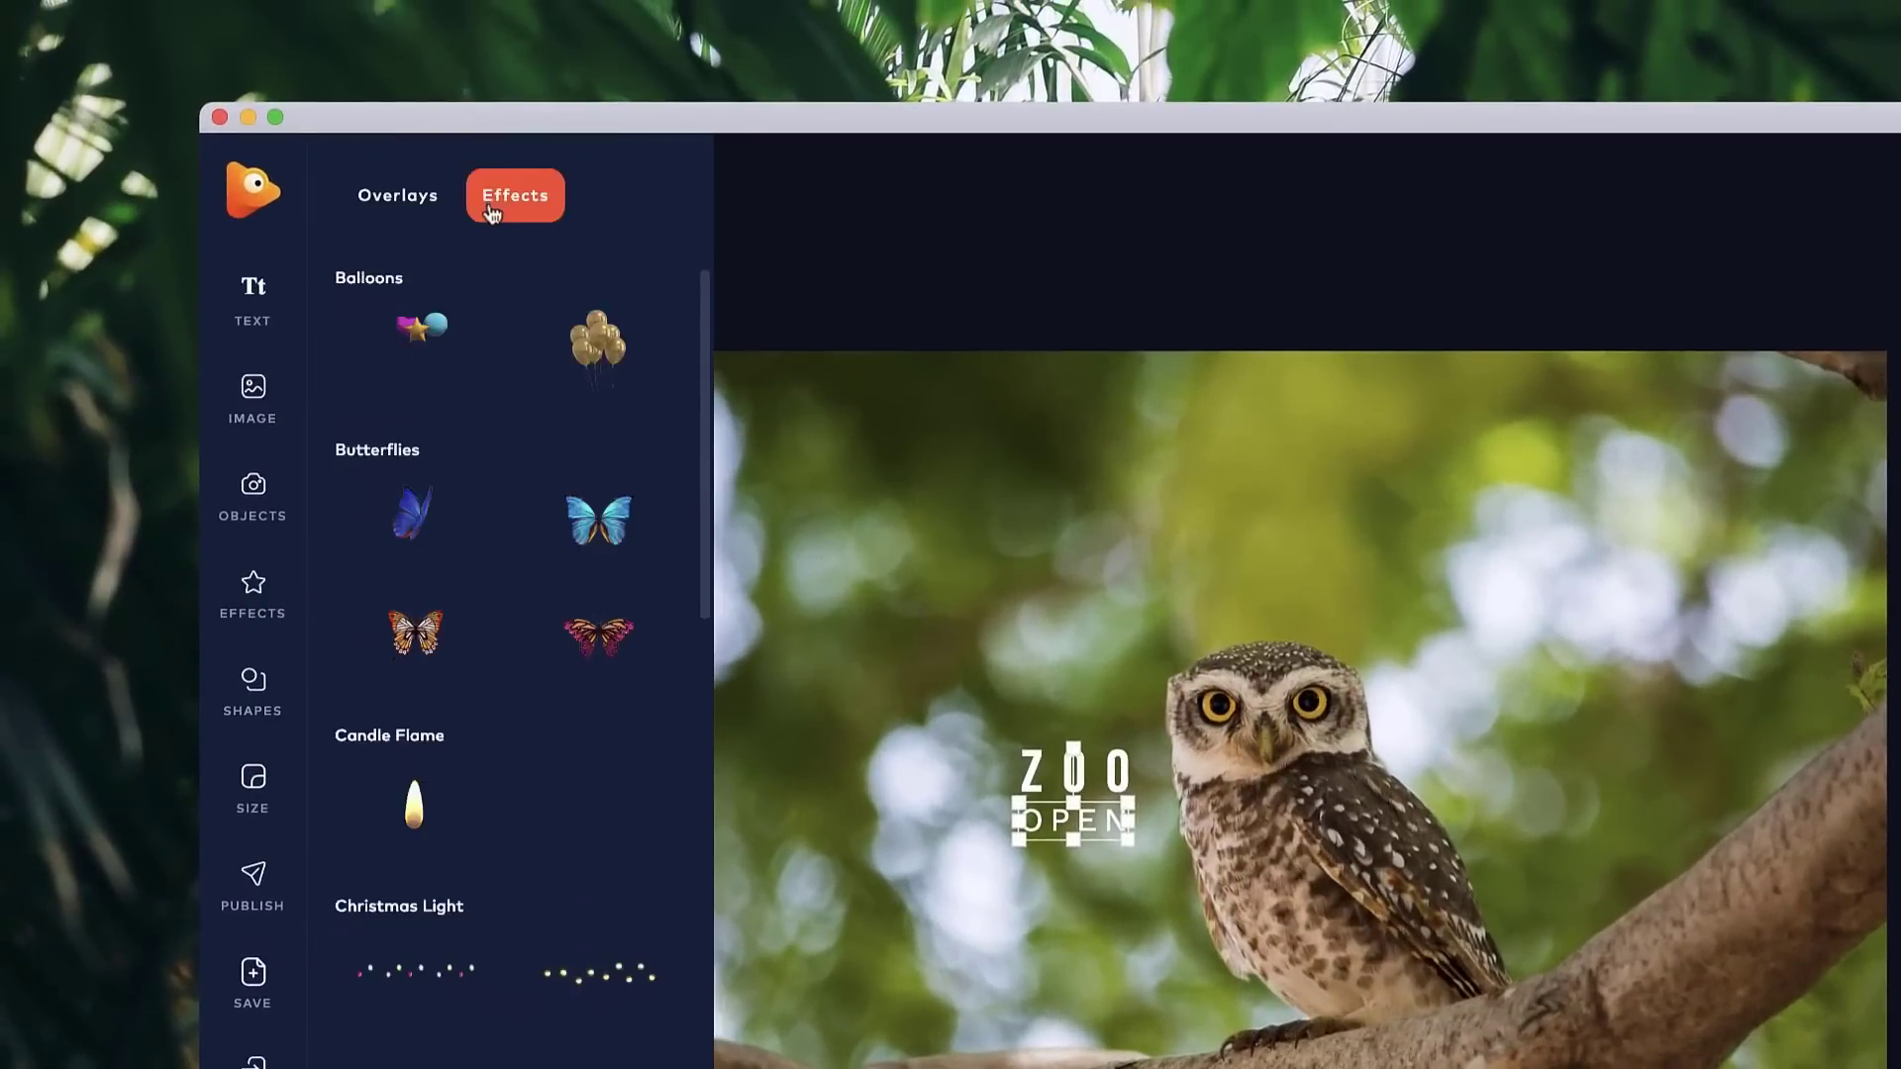
pyautogui.click(410, 540)
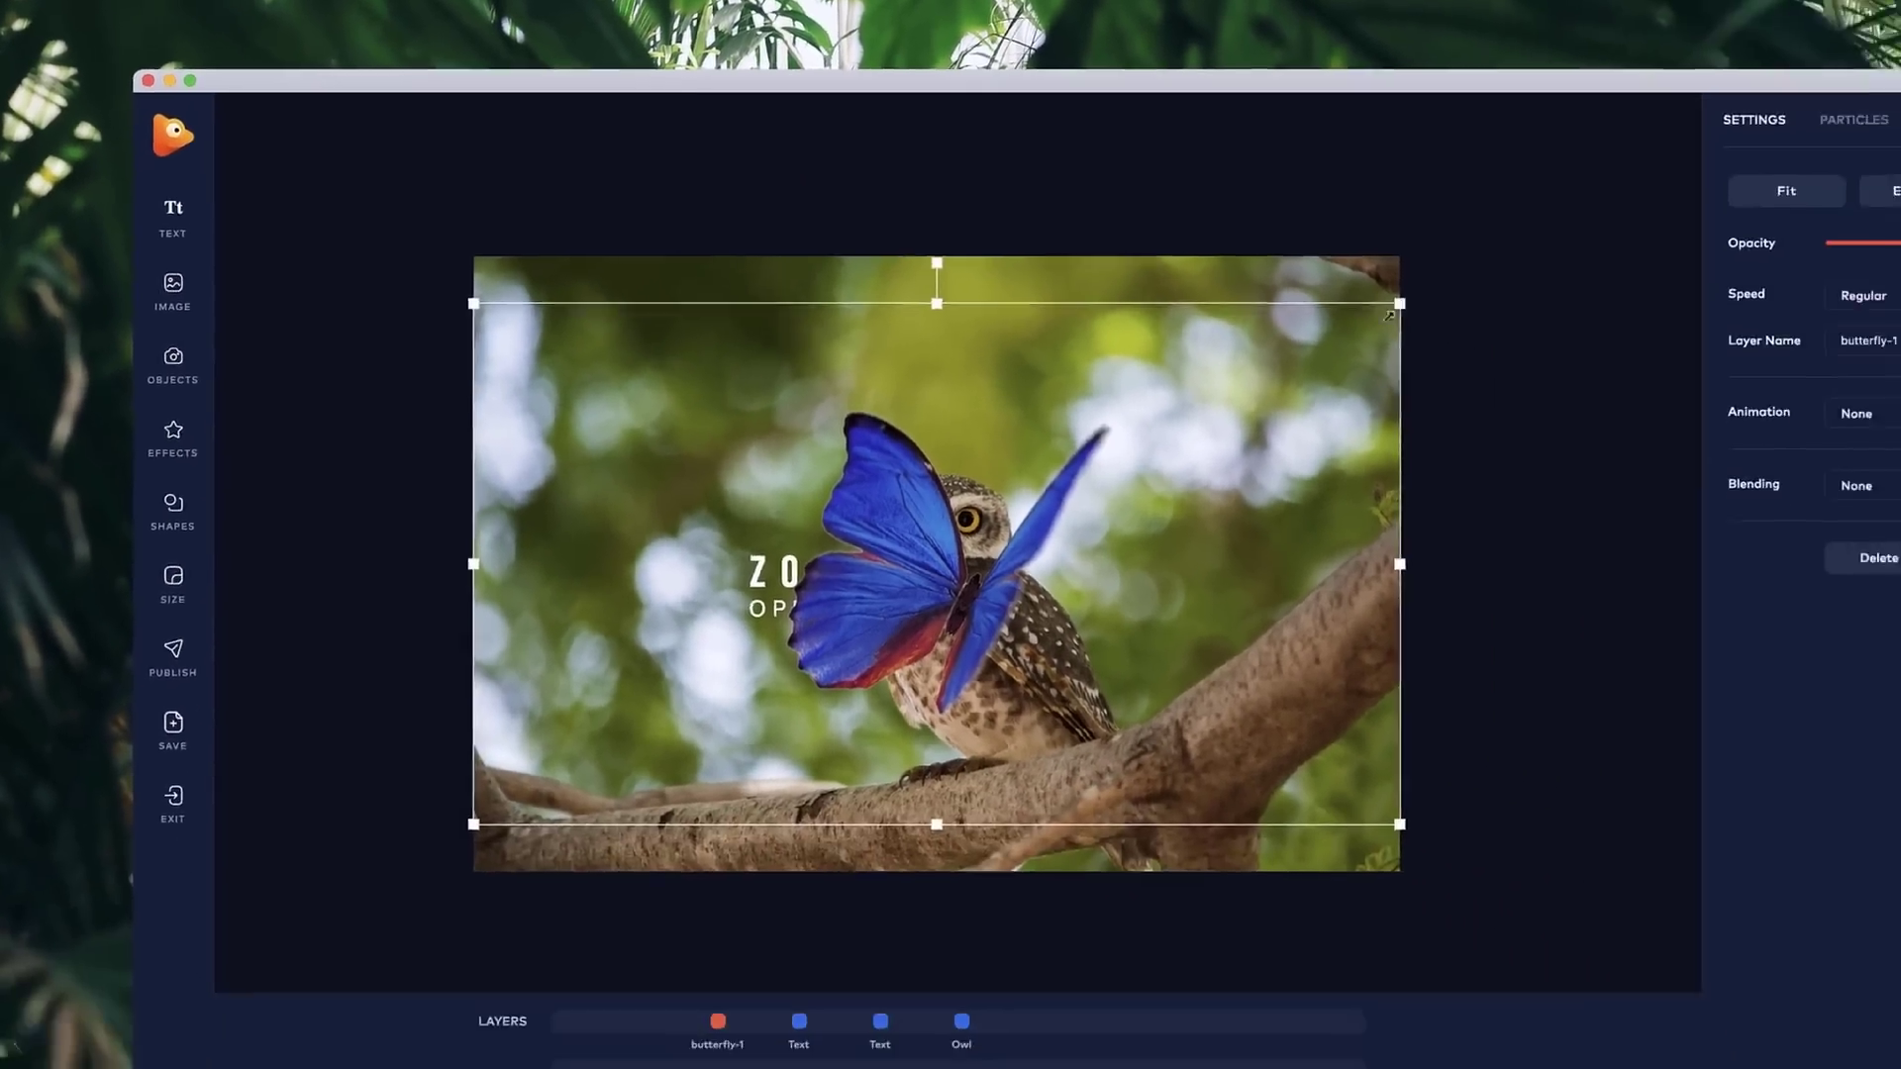
pyautogui.moveTo(1861, 408); pyautogui.dragTo(942, 926)
pyautogui.moveTo(529, 692); pyautogui.dragTo(608, 730)
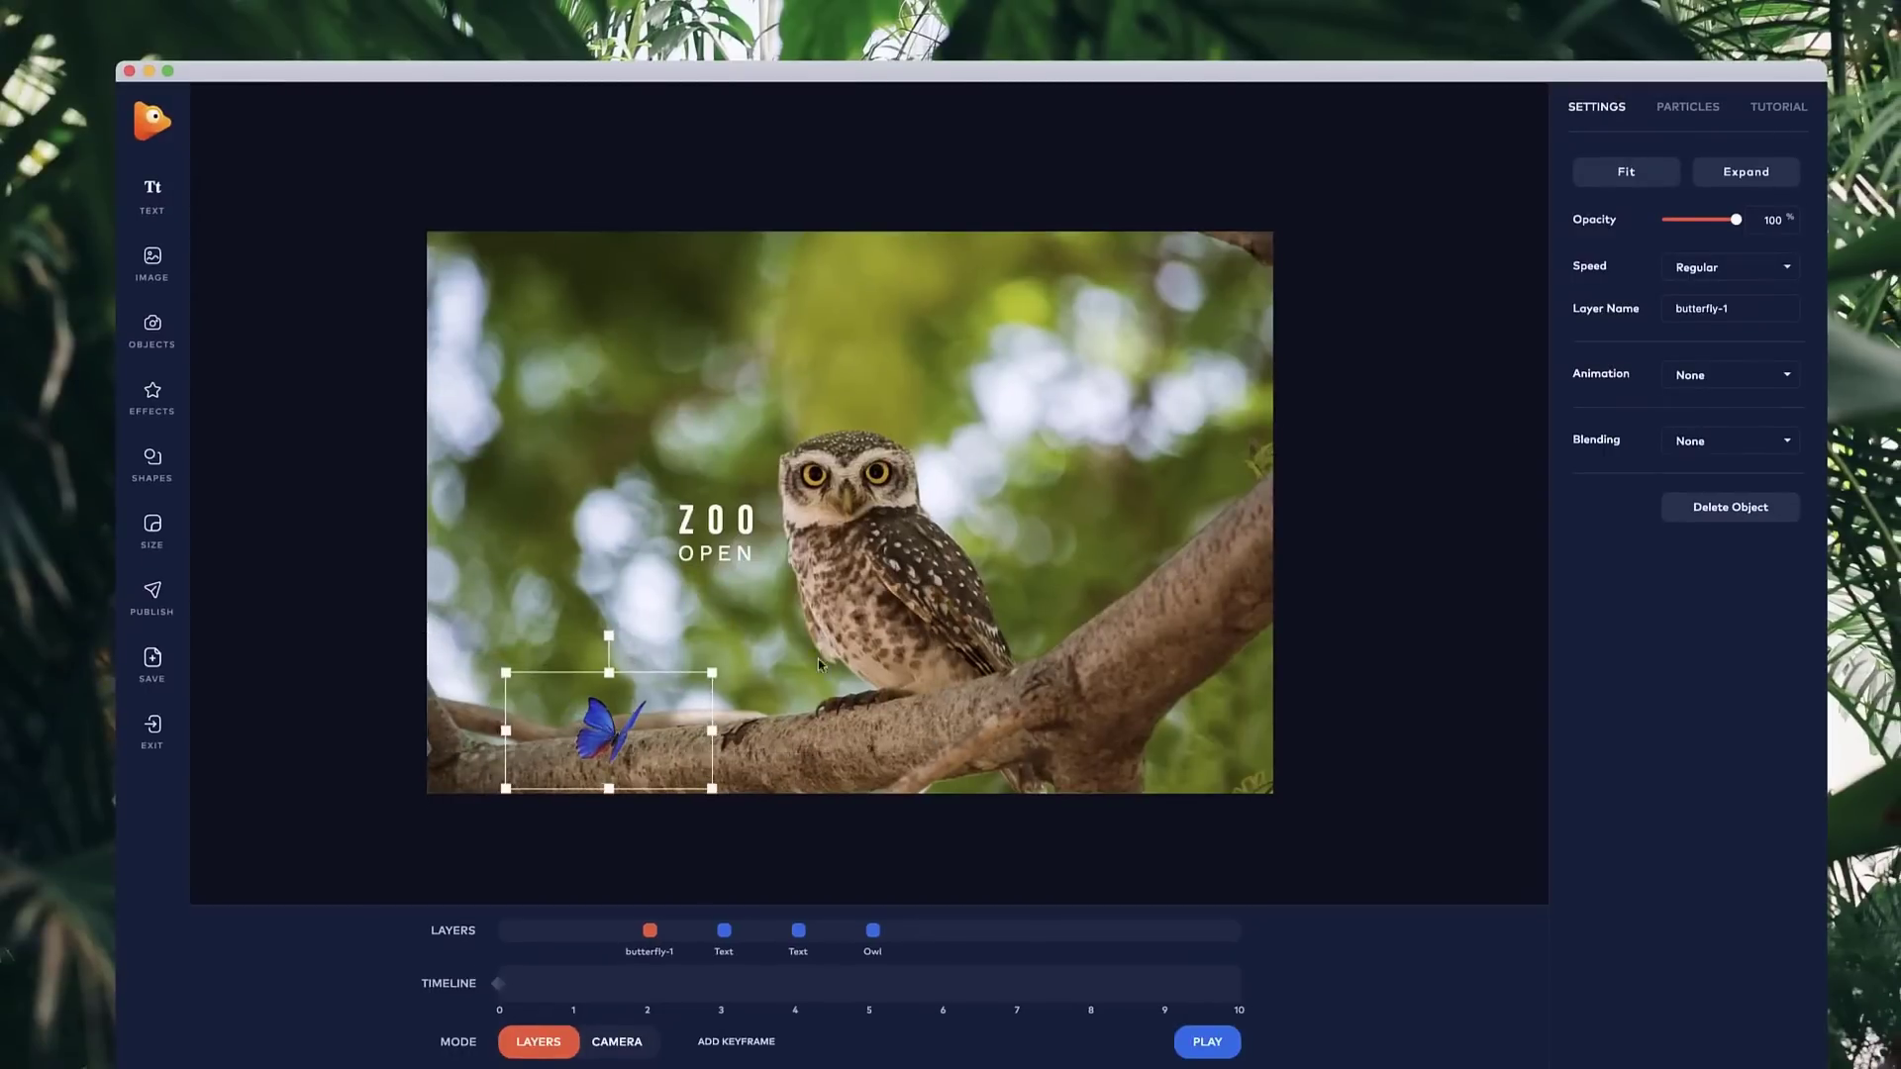
# - Set the butterfly's speed to Slow and move its layer to the same depth as the Owl layer
pyautogui.click(1753, 266)
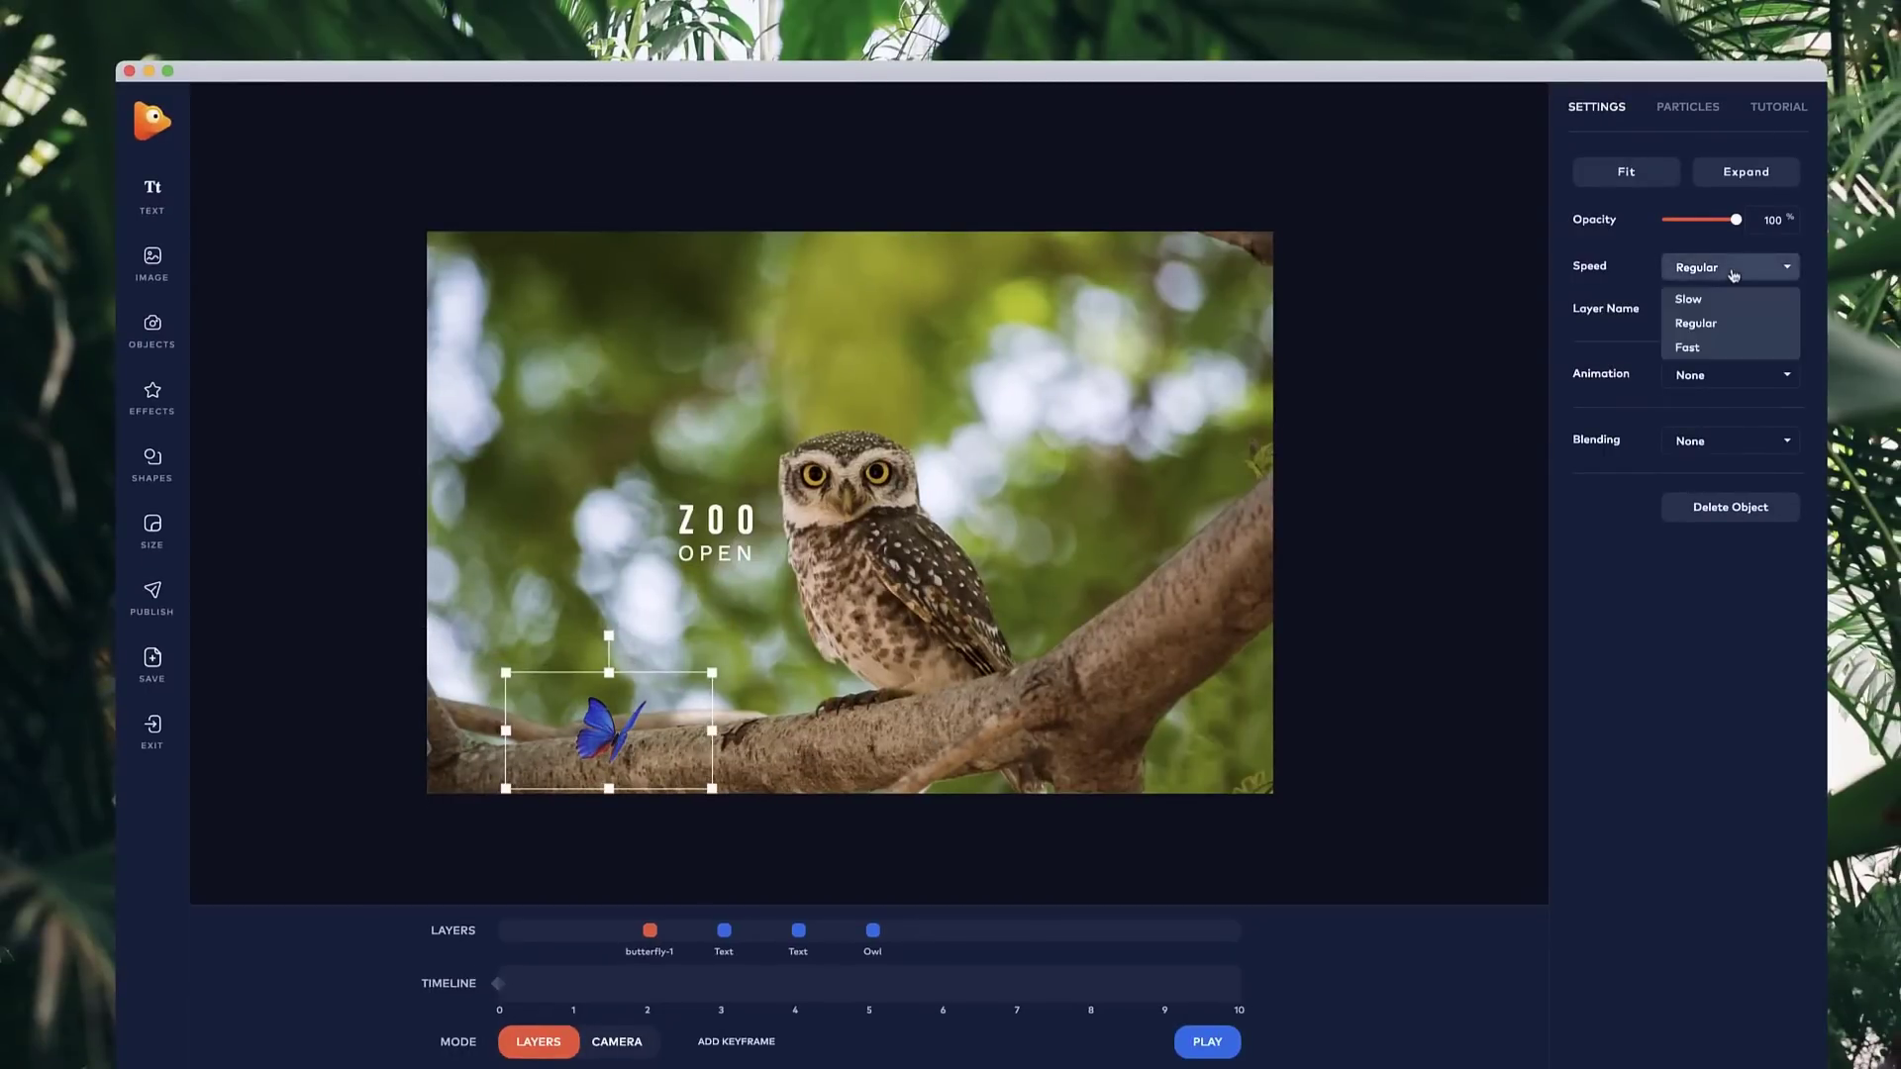
pyautogui.click(1720, 300)
pyautogui.click(1457, 632)
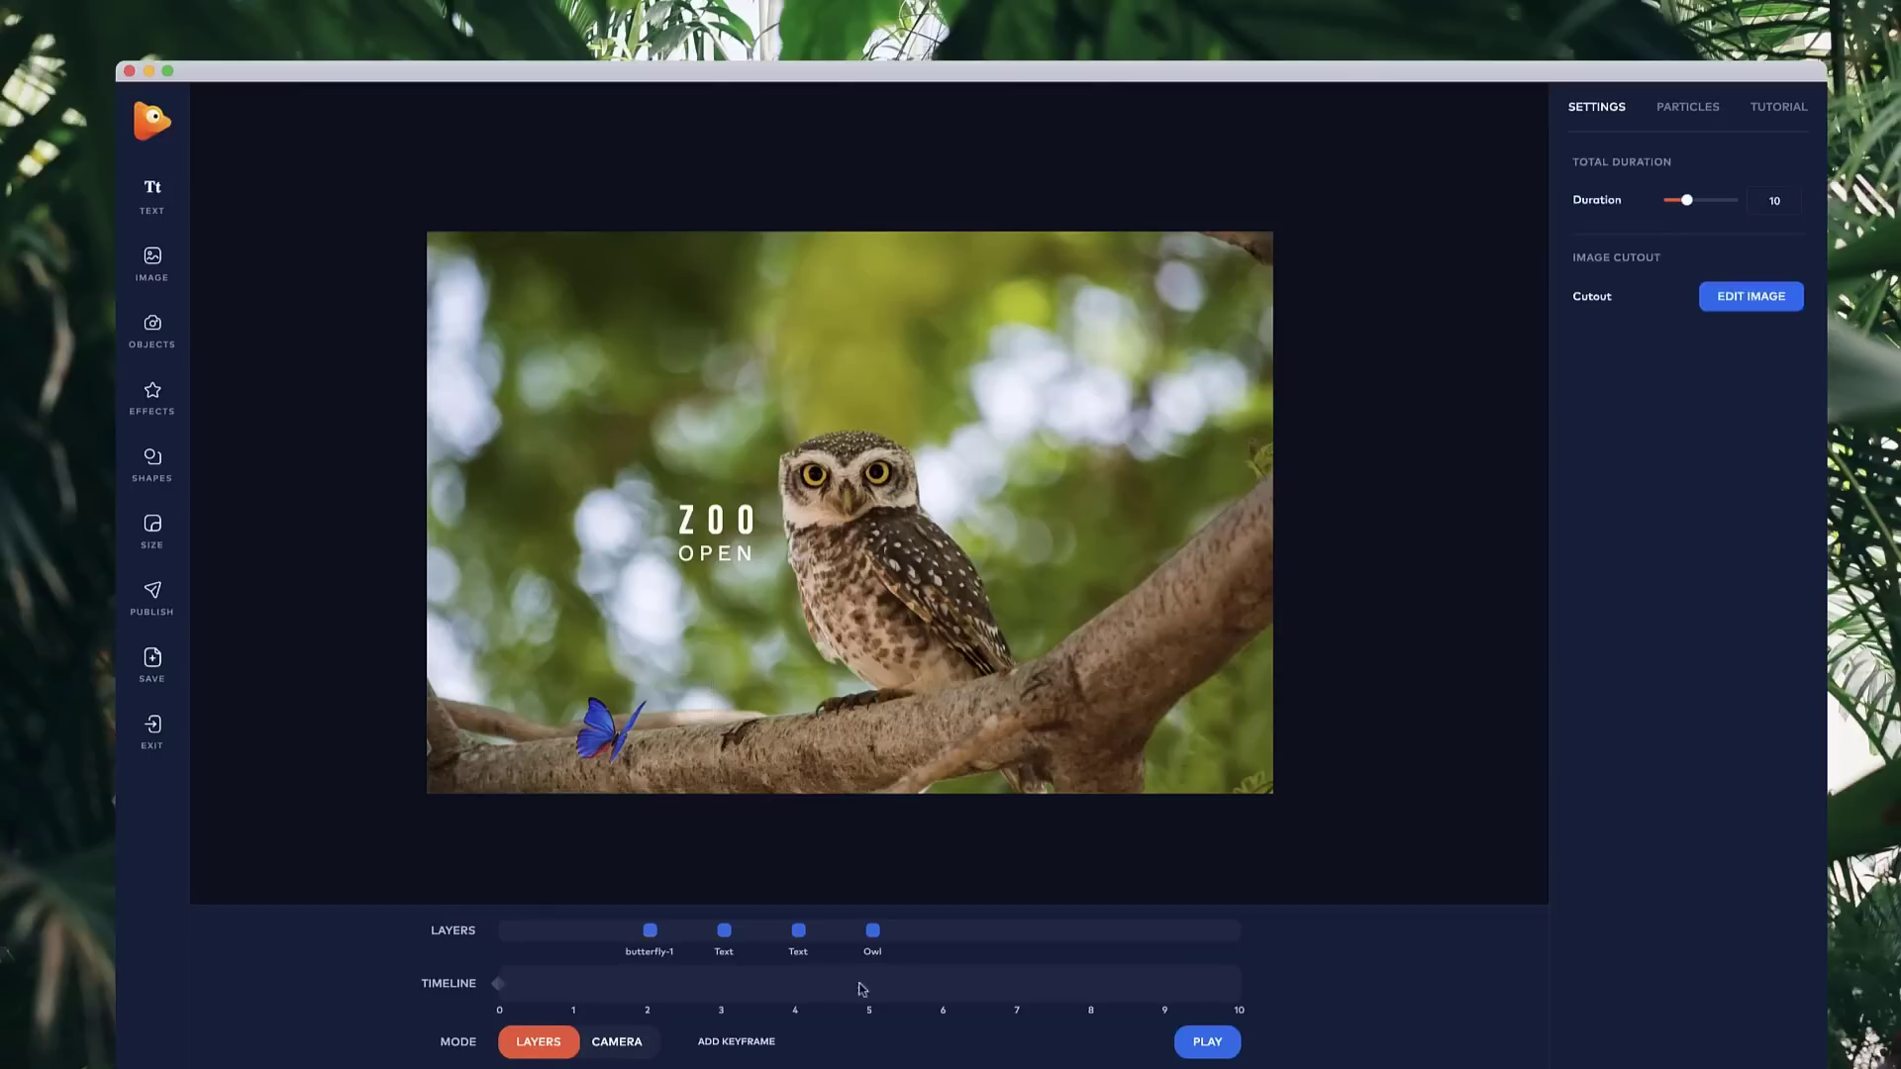
pyautogui.click(616, 745)
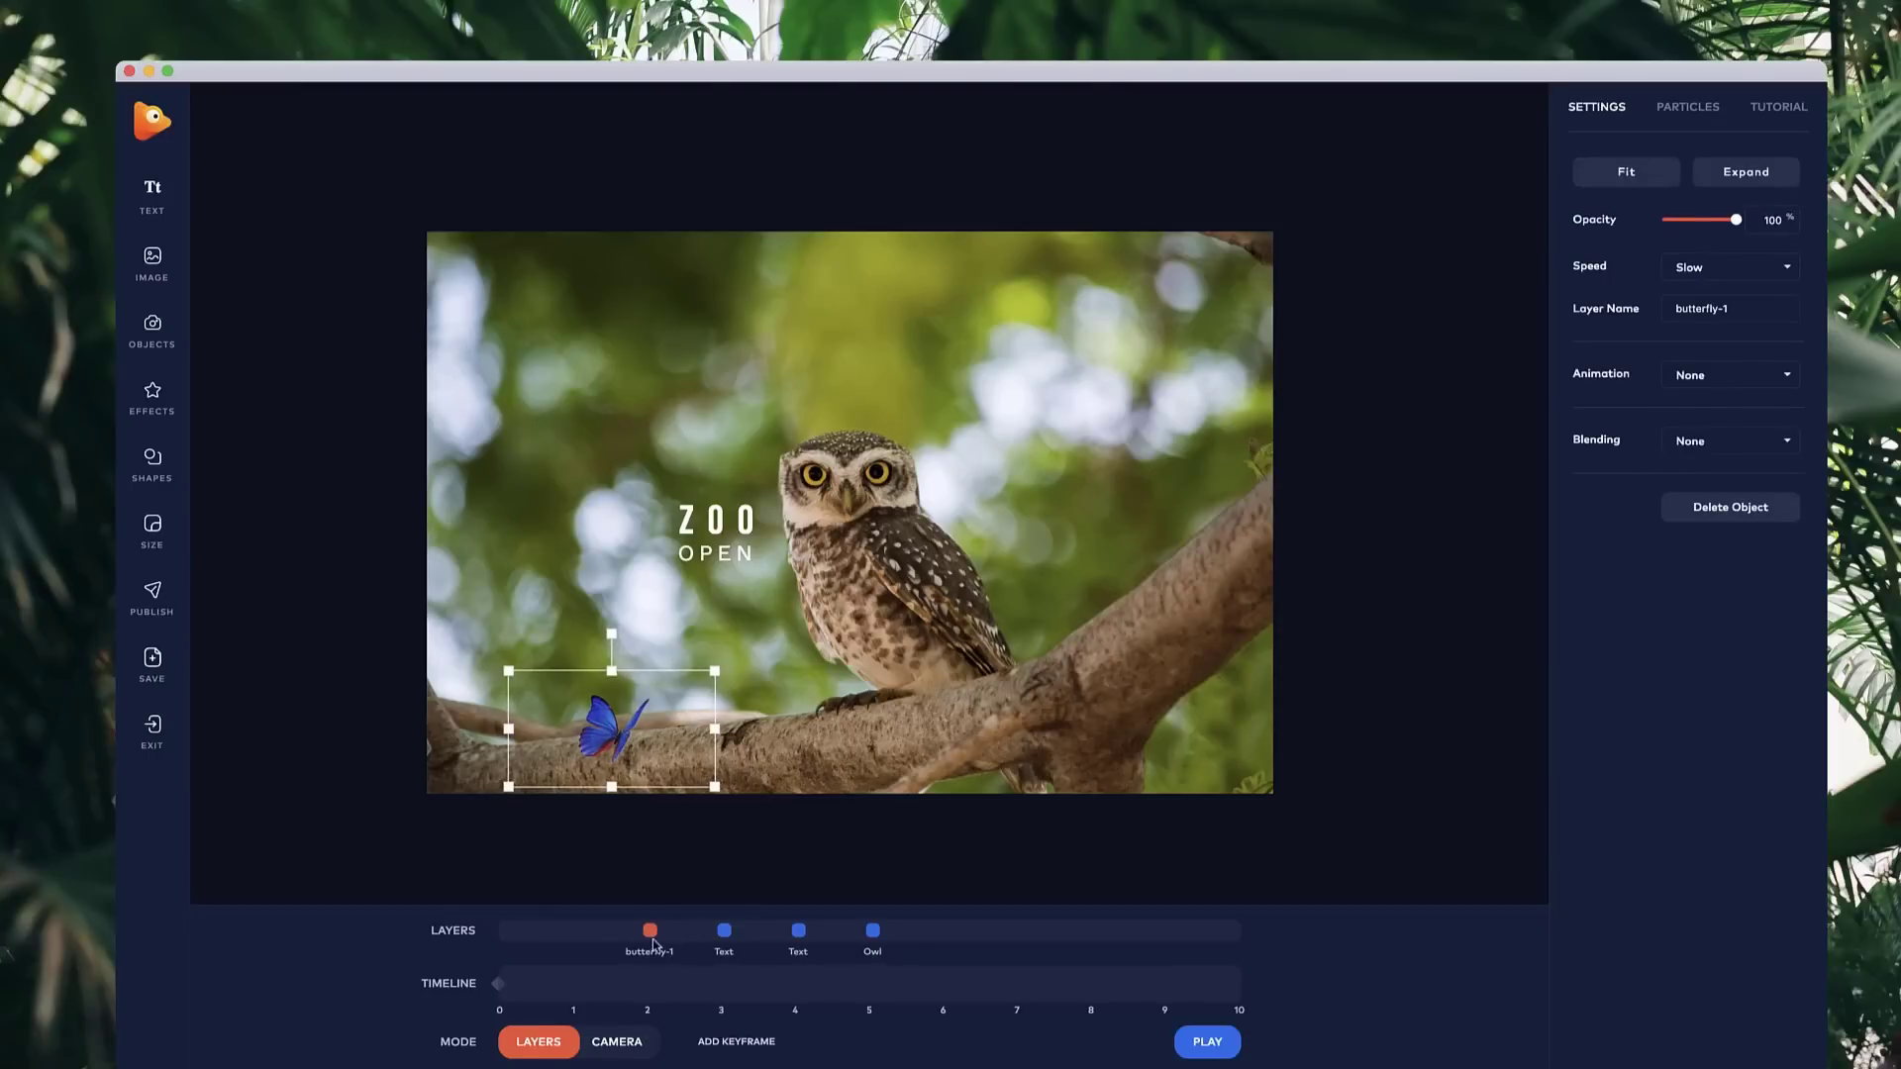
pyautogui.moveTo(649, 932); pyautogui.dragTo(875, 952)
# - Nudge the ZOO and OPEN texts slightly to the left, away from the owl
pyautogui.click(748, 518)
pyautogui.click(737, 552)
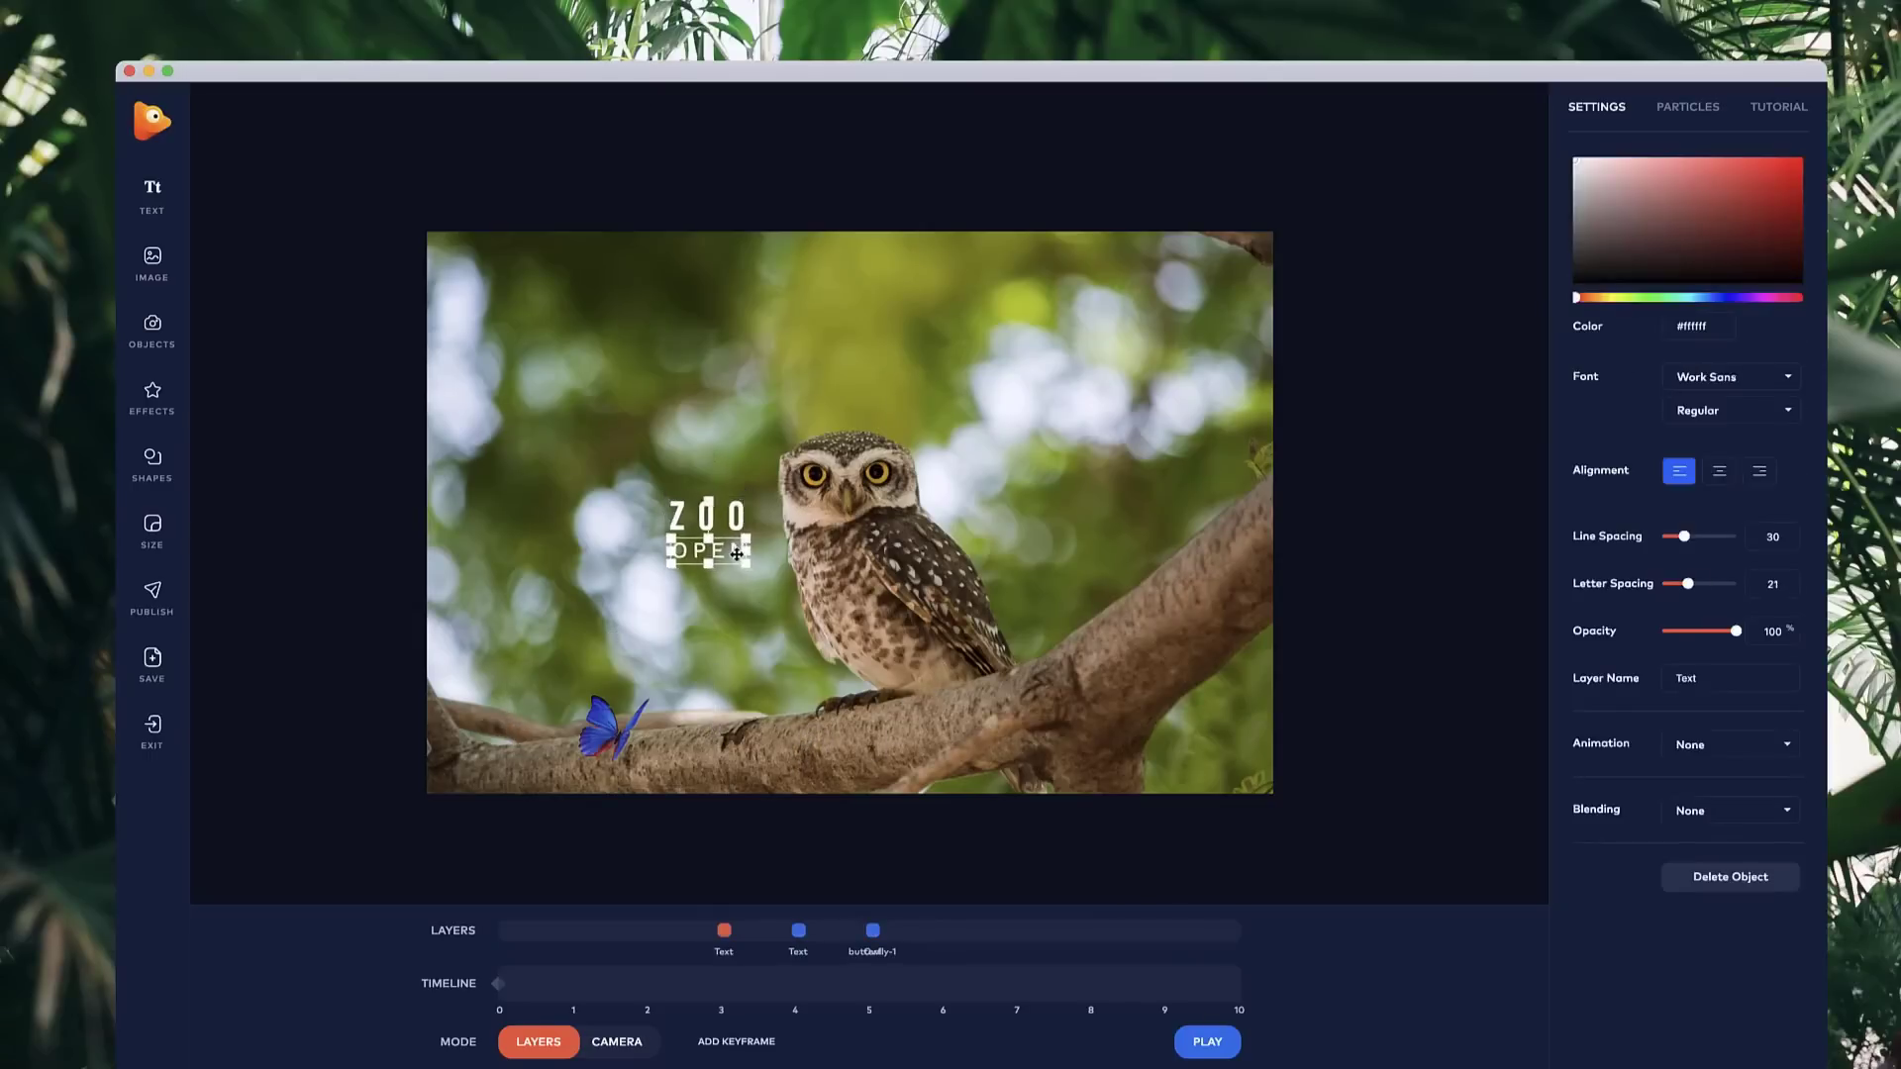
pyautogui.click(1366, 655)
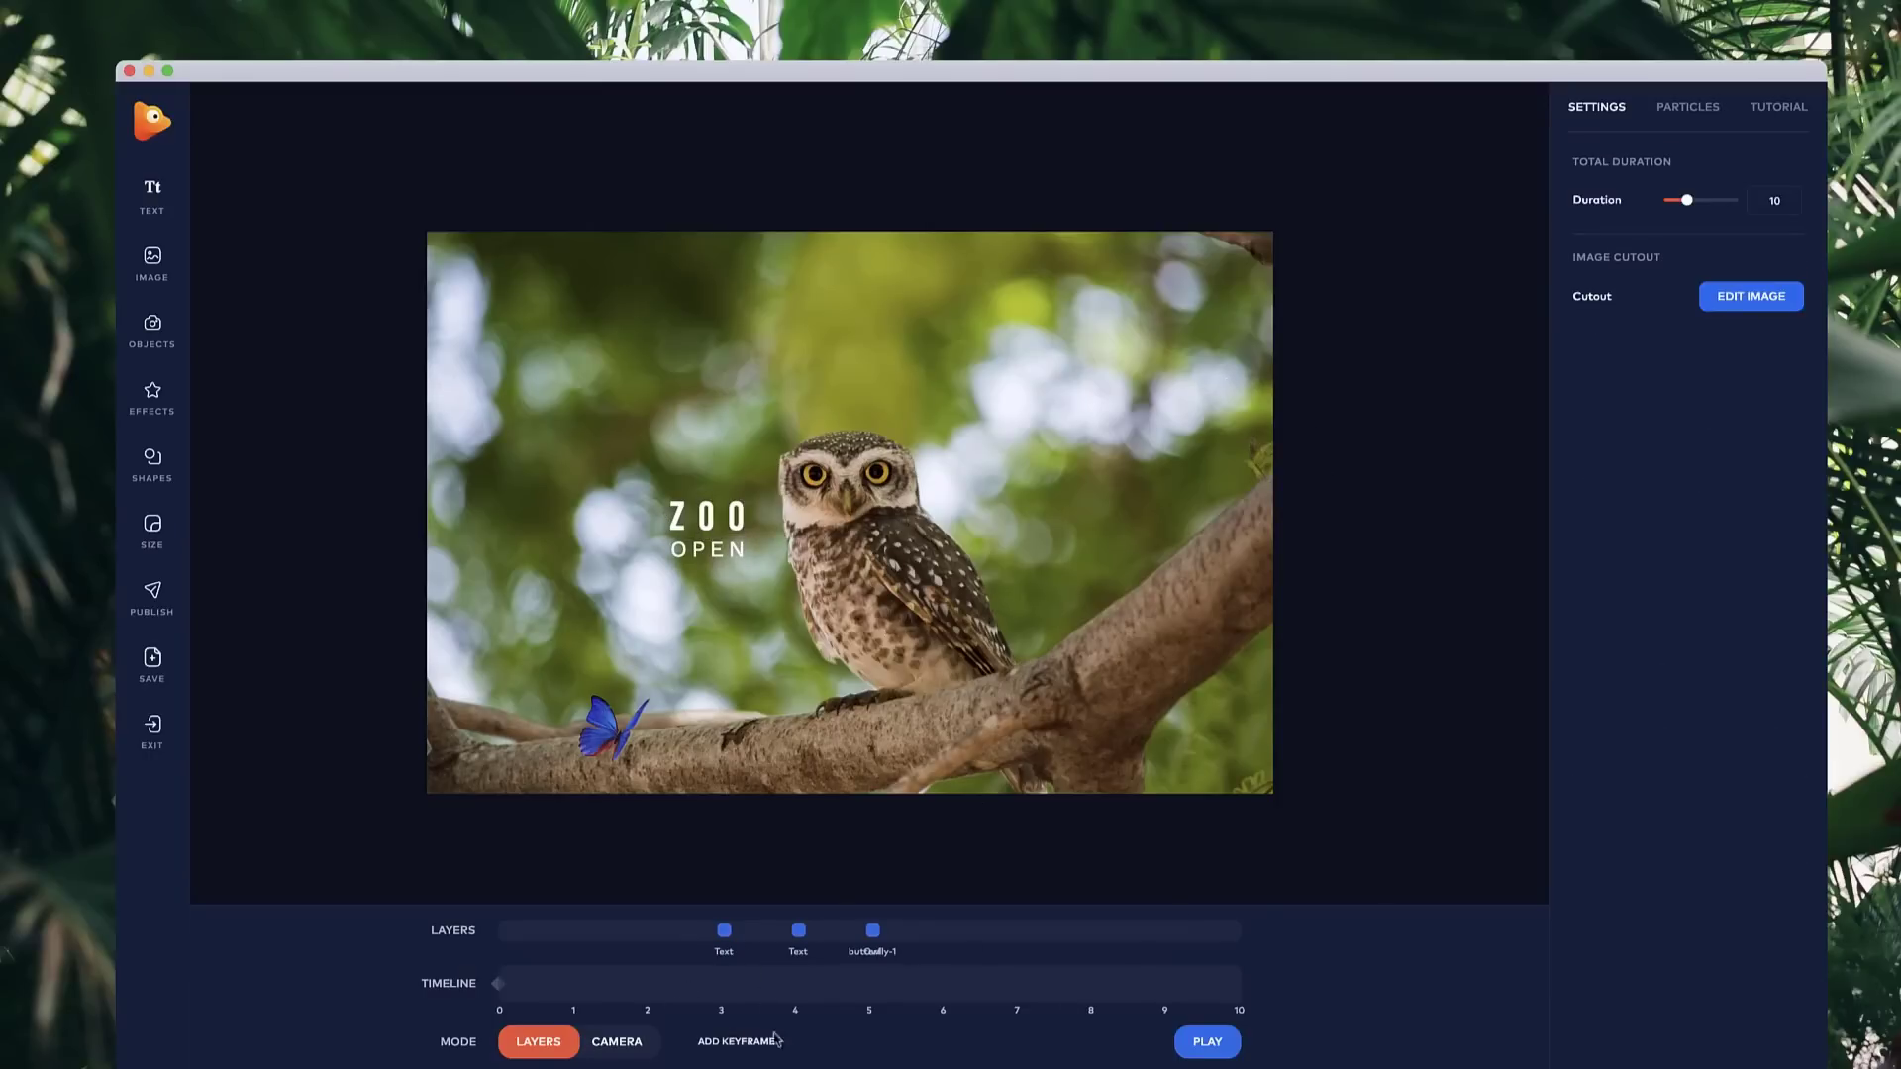
# - Turn on green leaf particles with a blur of 27, a size of 90 and a quantity of 30
pyautogui.click(1690, 109)
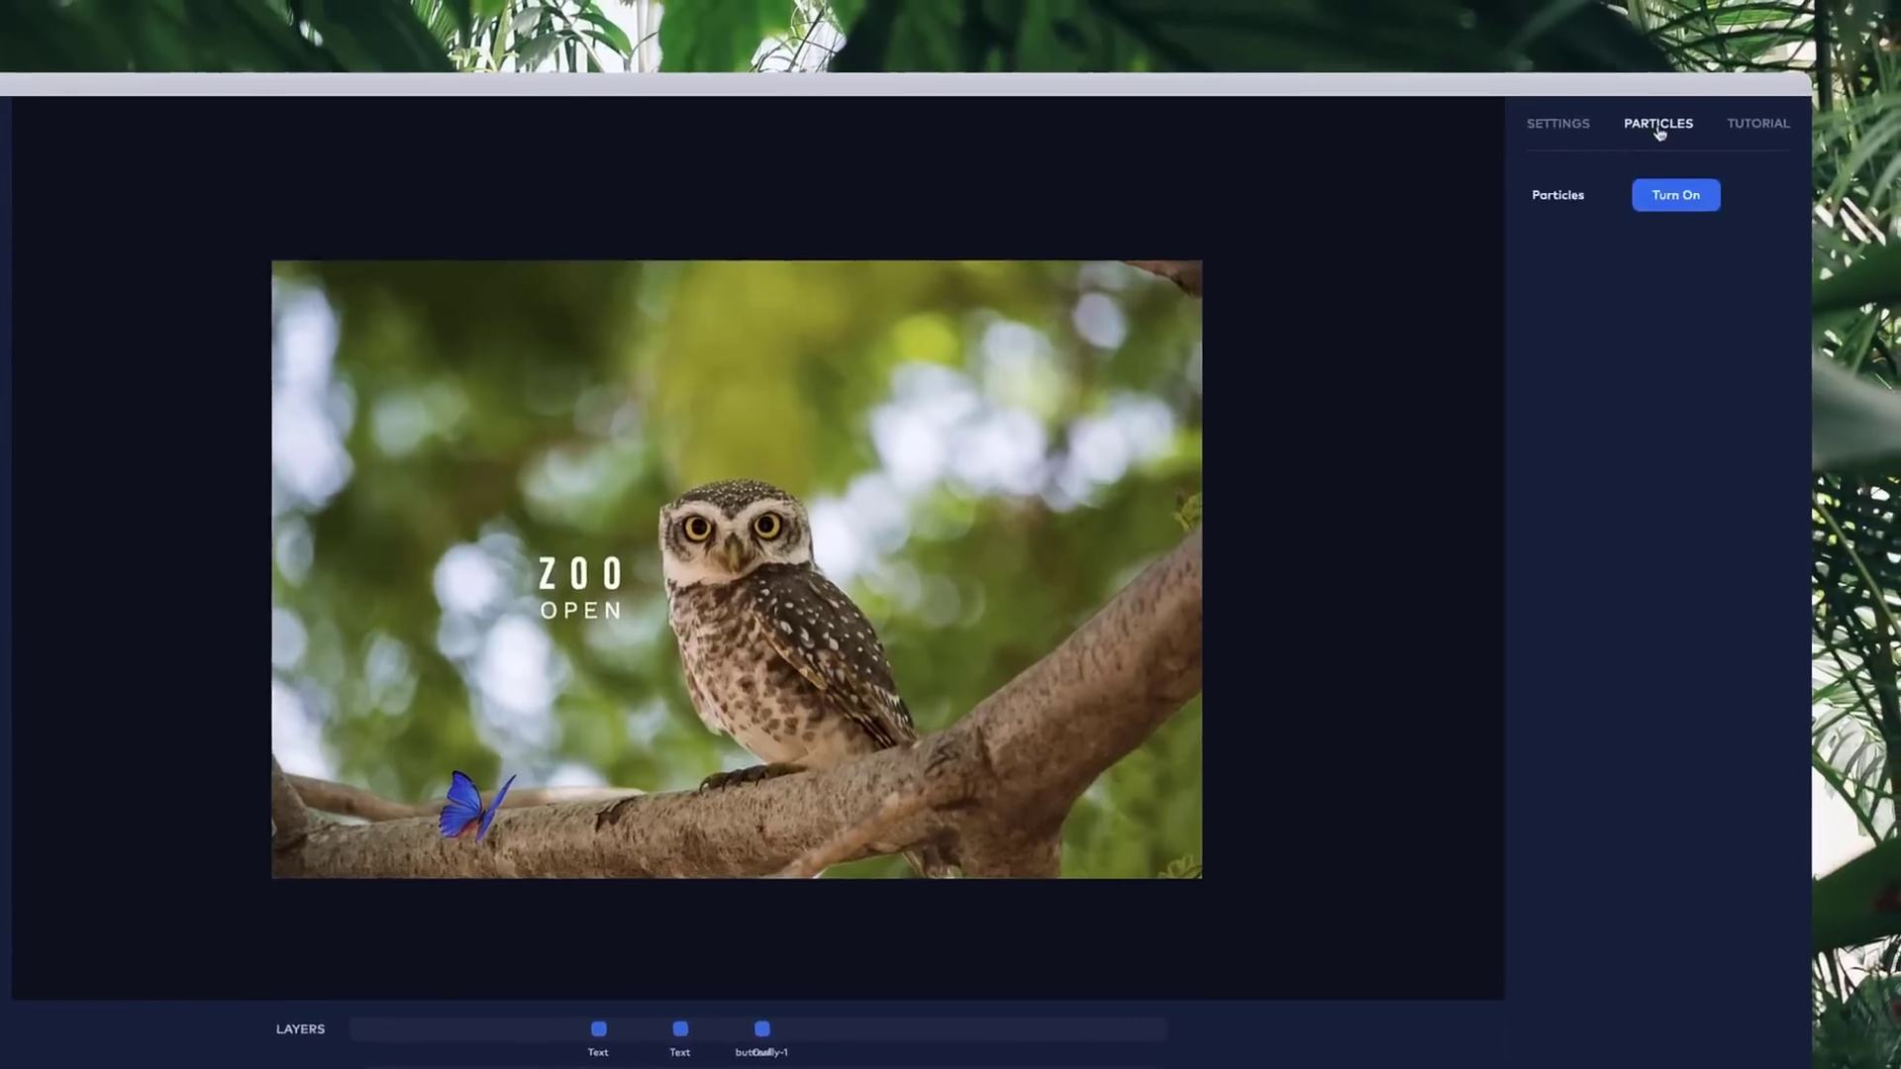
pyautogui.click(1725, 174)
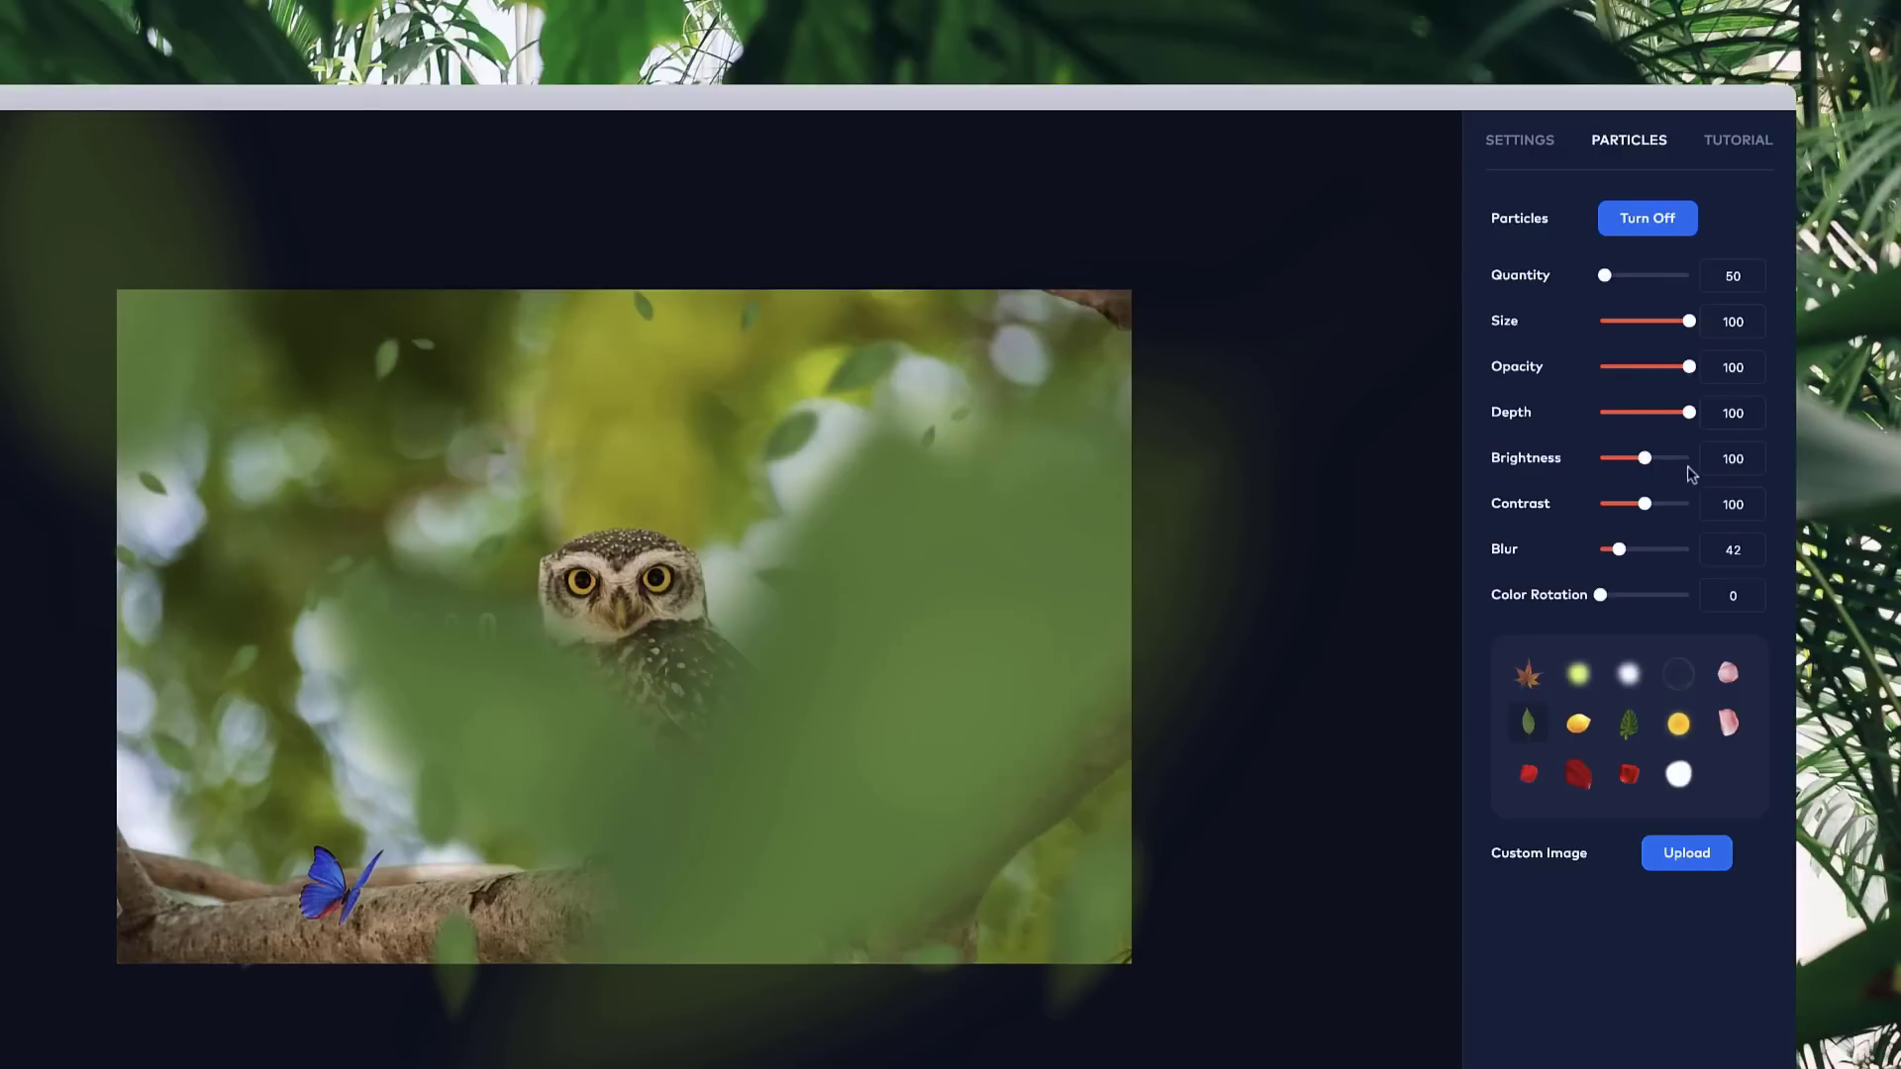
pyautogui.moveTo(1619, 551); pyautogui.dragTo(1614, 551)
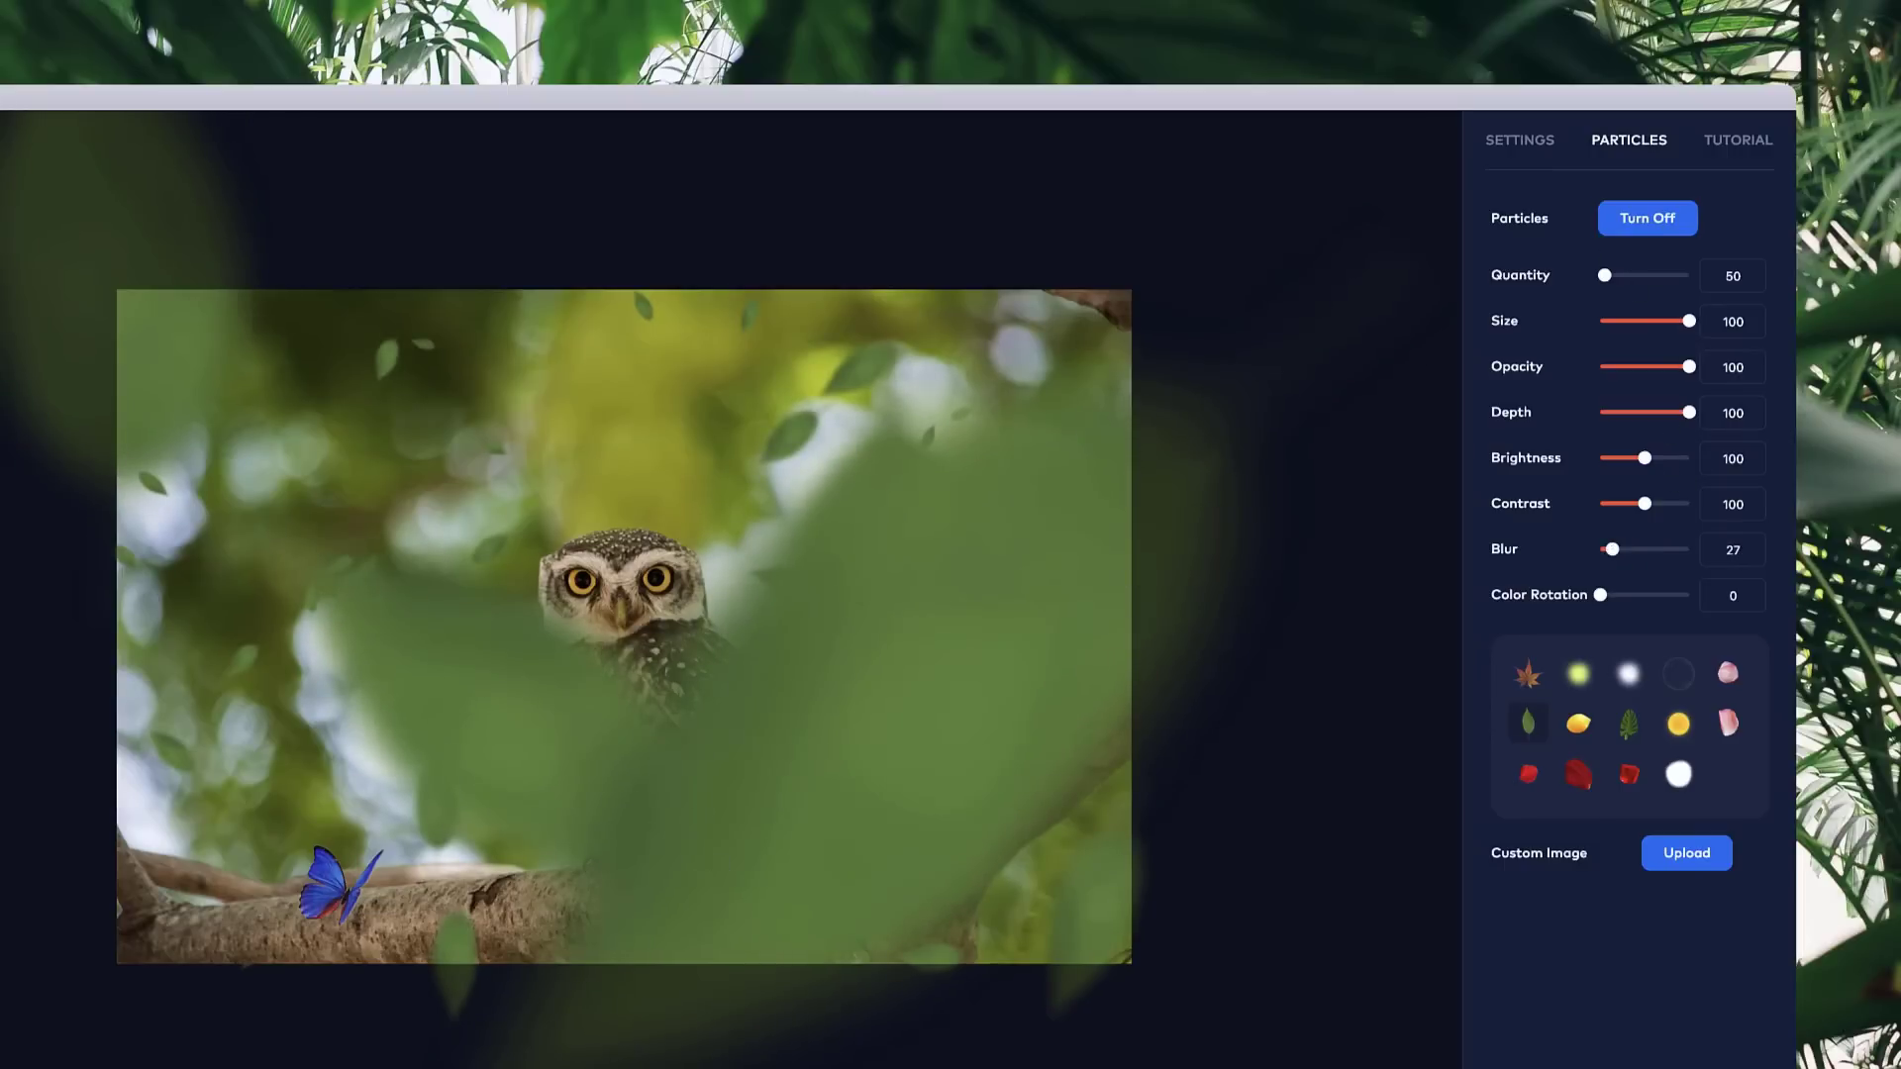
pyautogui.moveTo(1688, 320); pyautogui.dragTo(1605, 279)
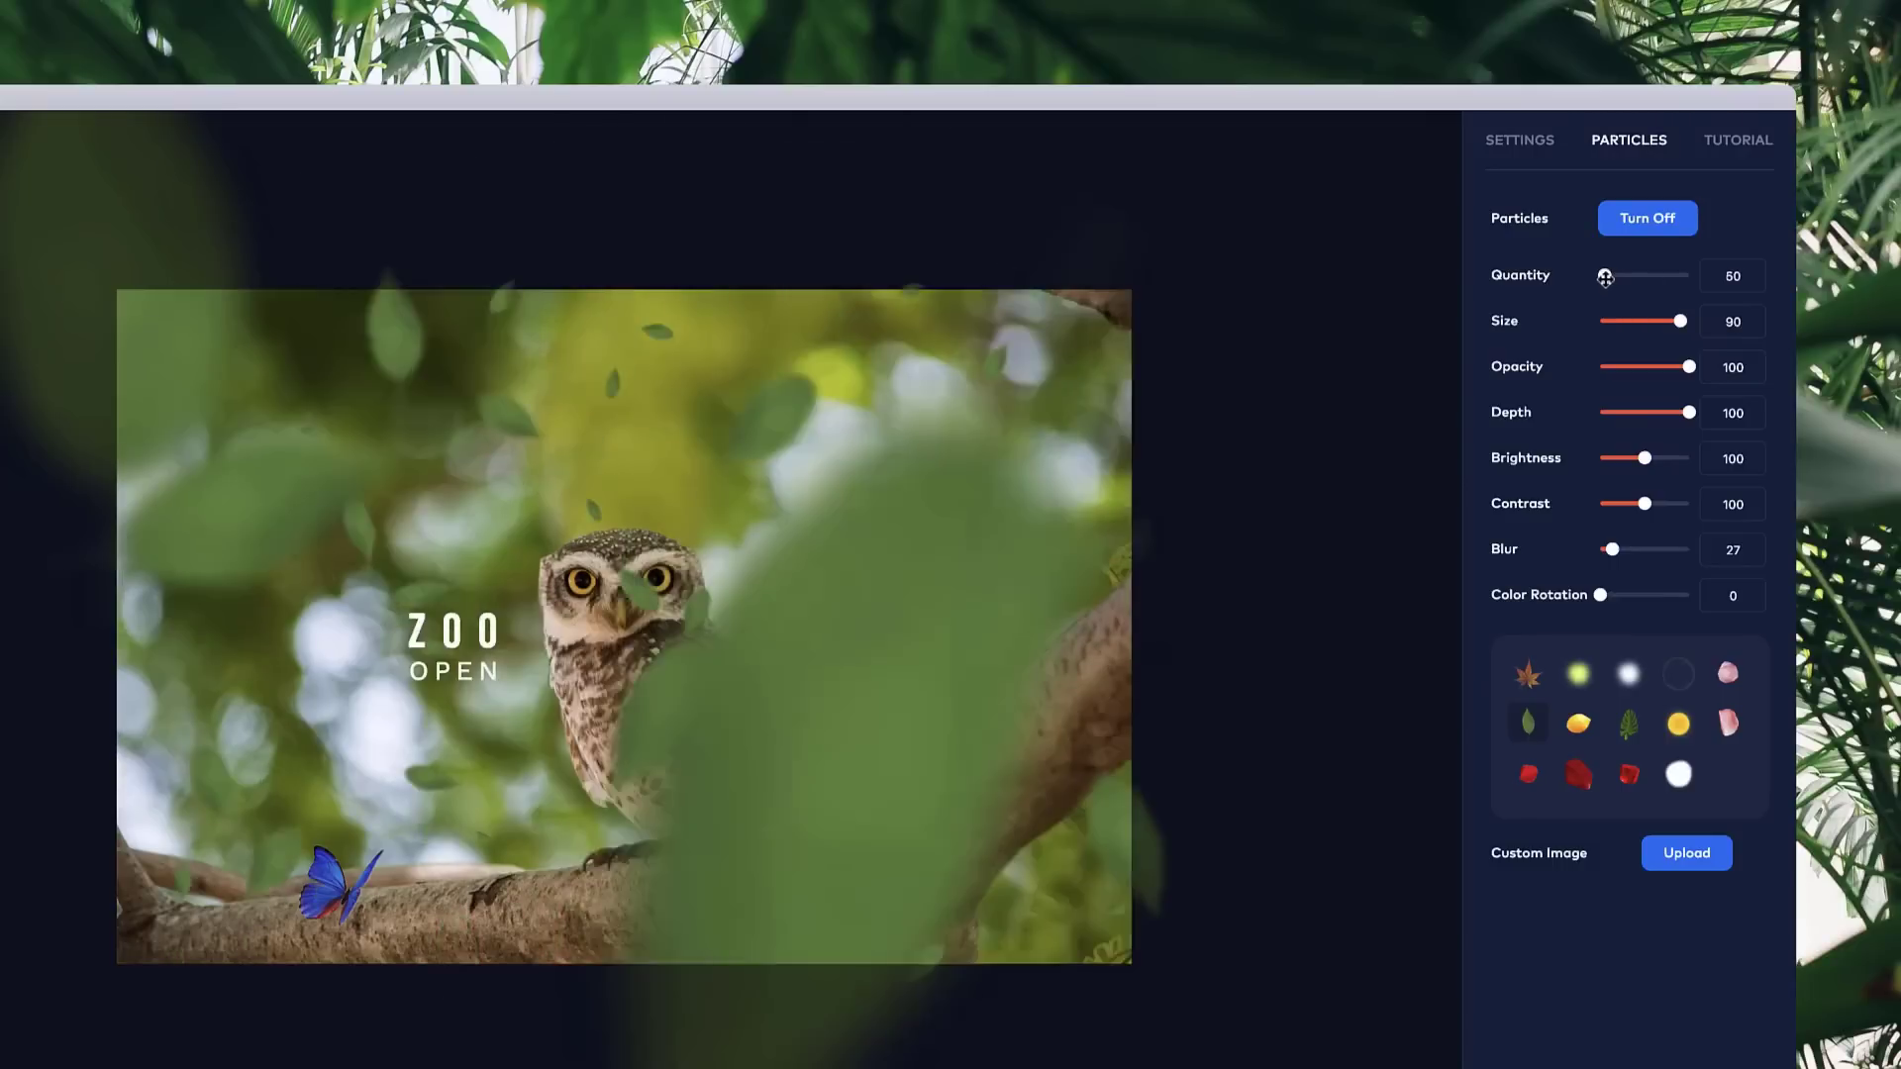
pyautogui.moveTo(1741, 278); pyautogui.dragTo(1689, 264)
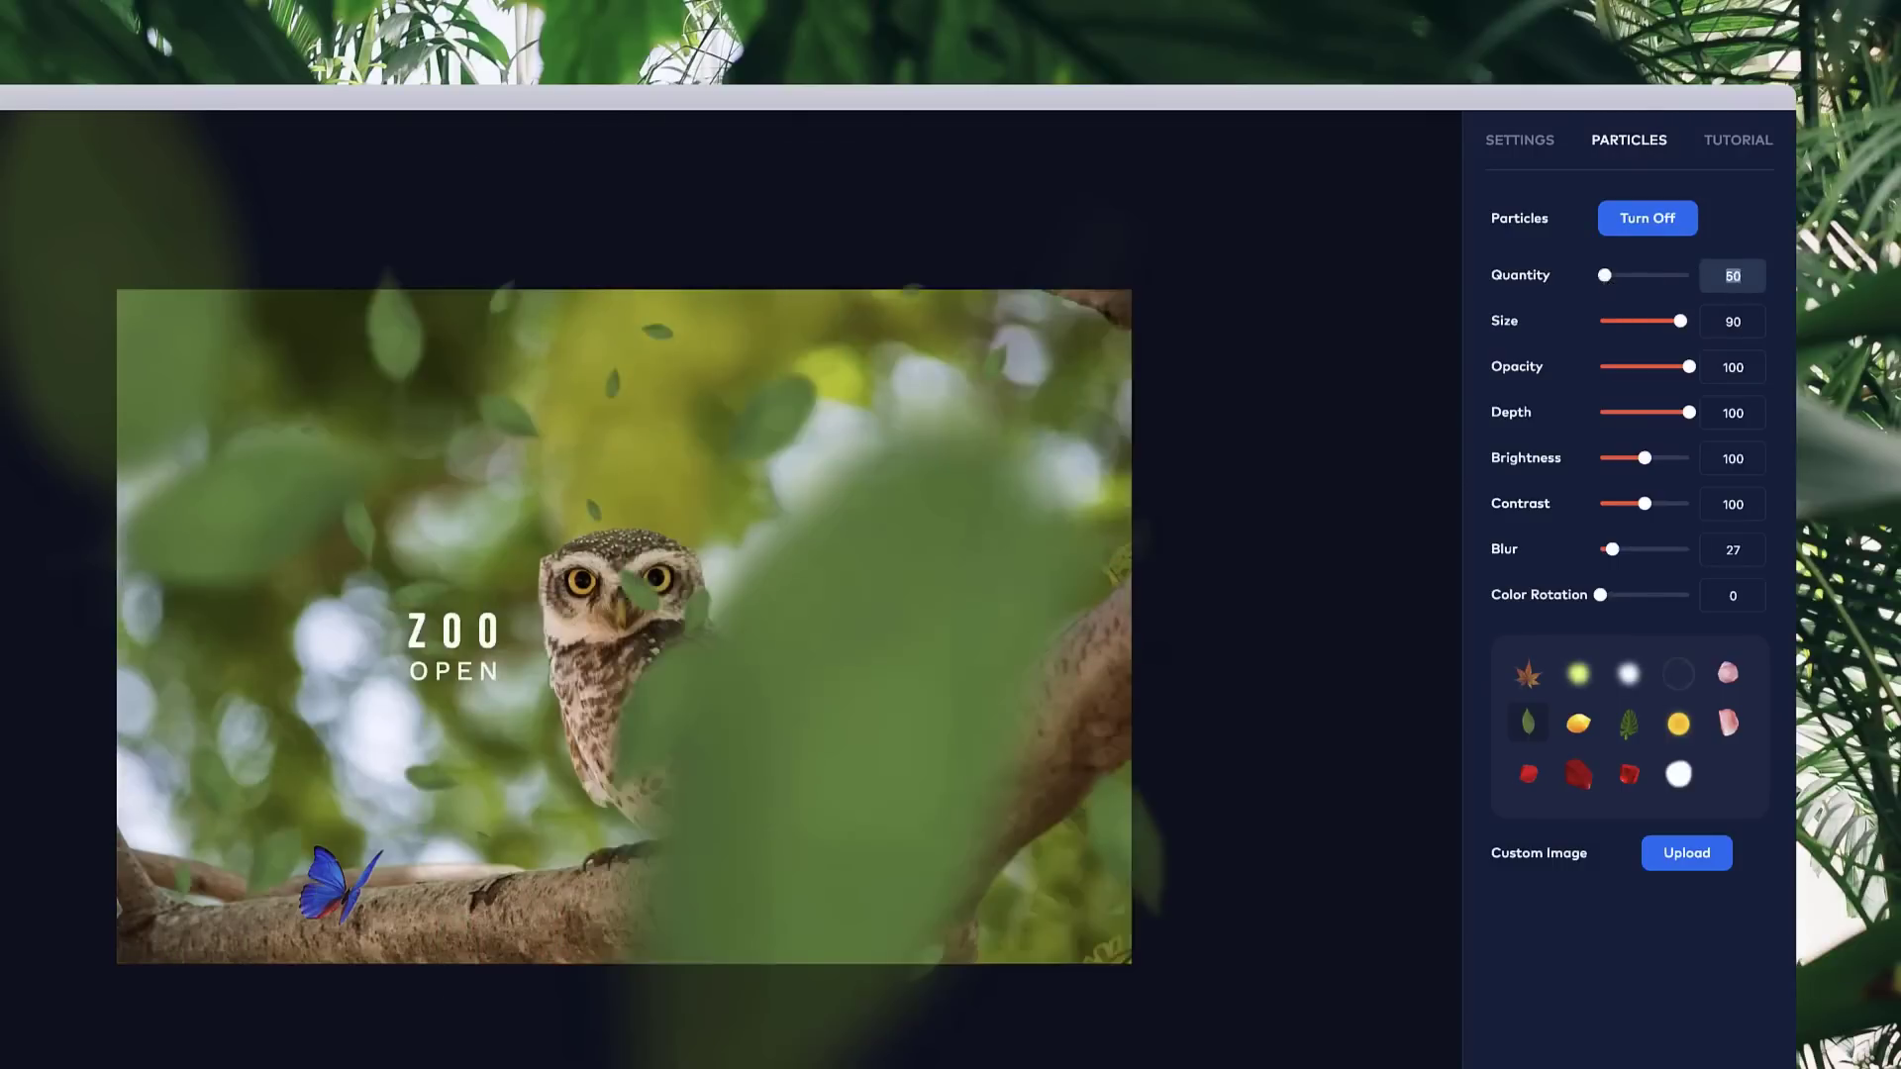
pyautogui.write('30')
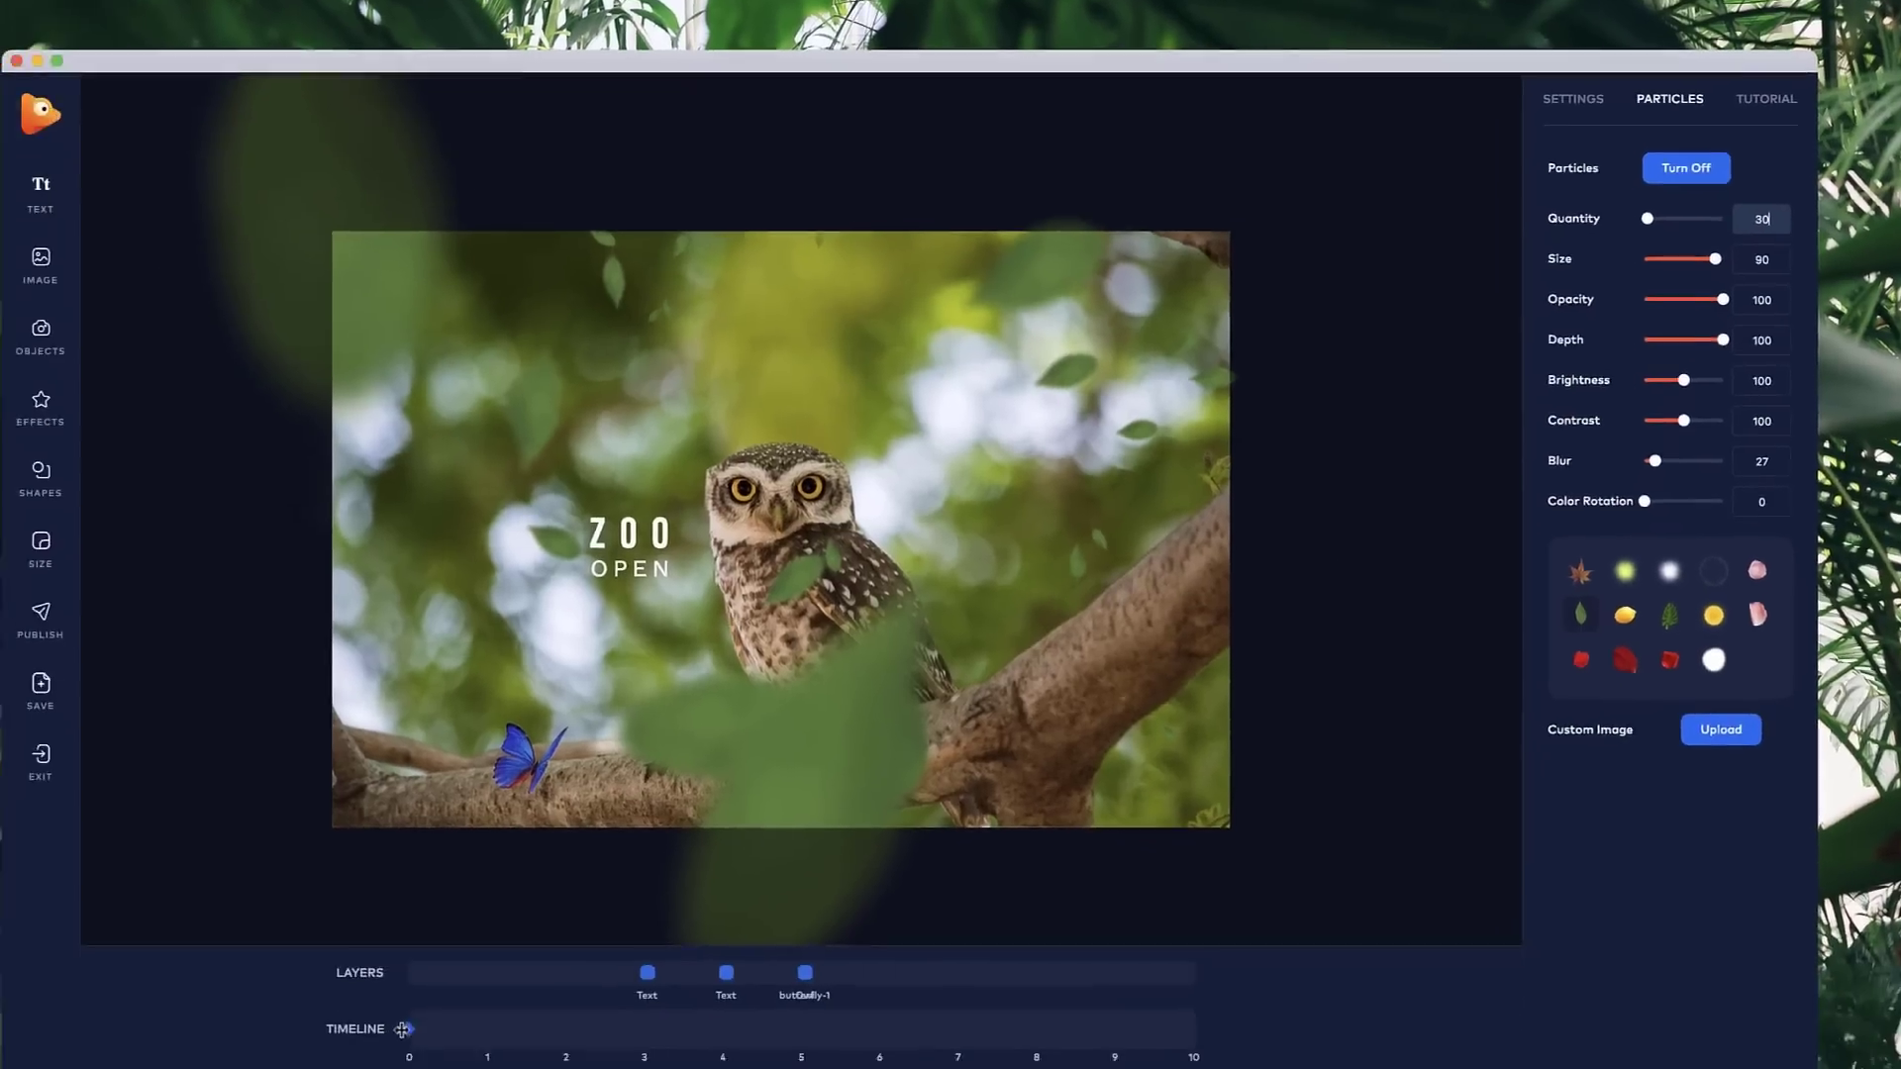
# - In camera mode, tilt and shift the camera for the opening view, and add a keyframe at 5 seconds
pyautogui.click(603, 1027)
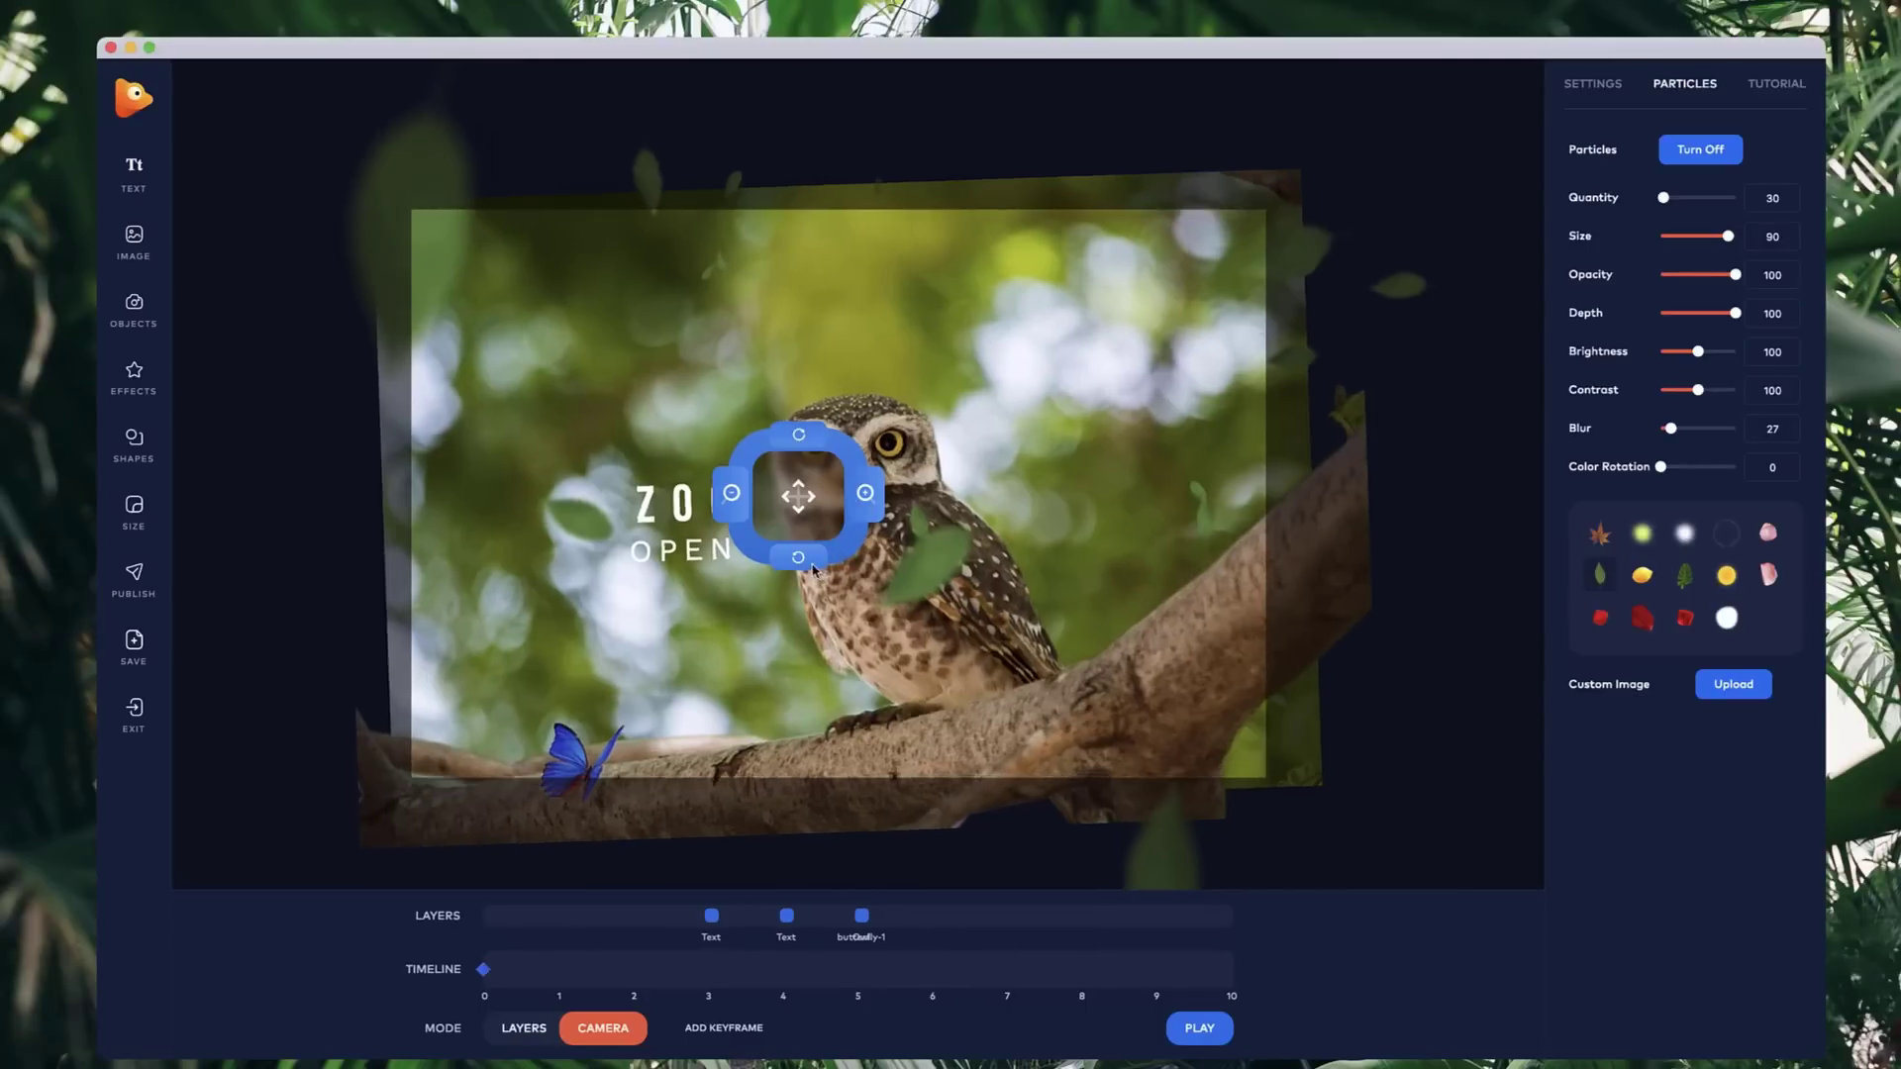
pyautogui.moveTo(798, 534); pyautogui.dragTo(880, 560)
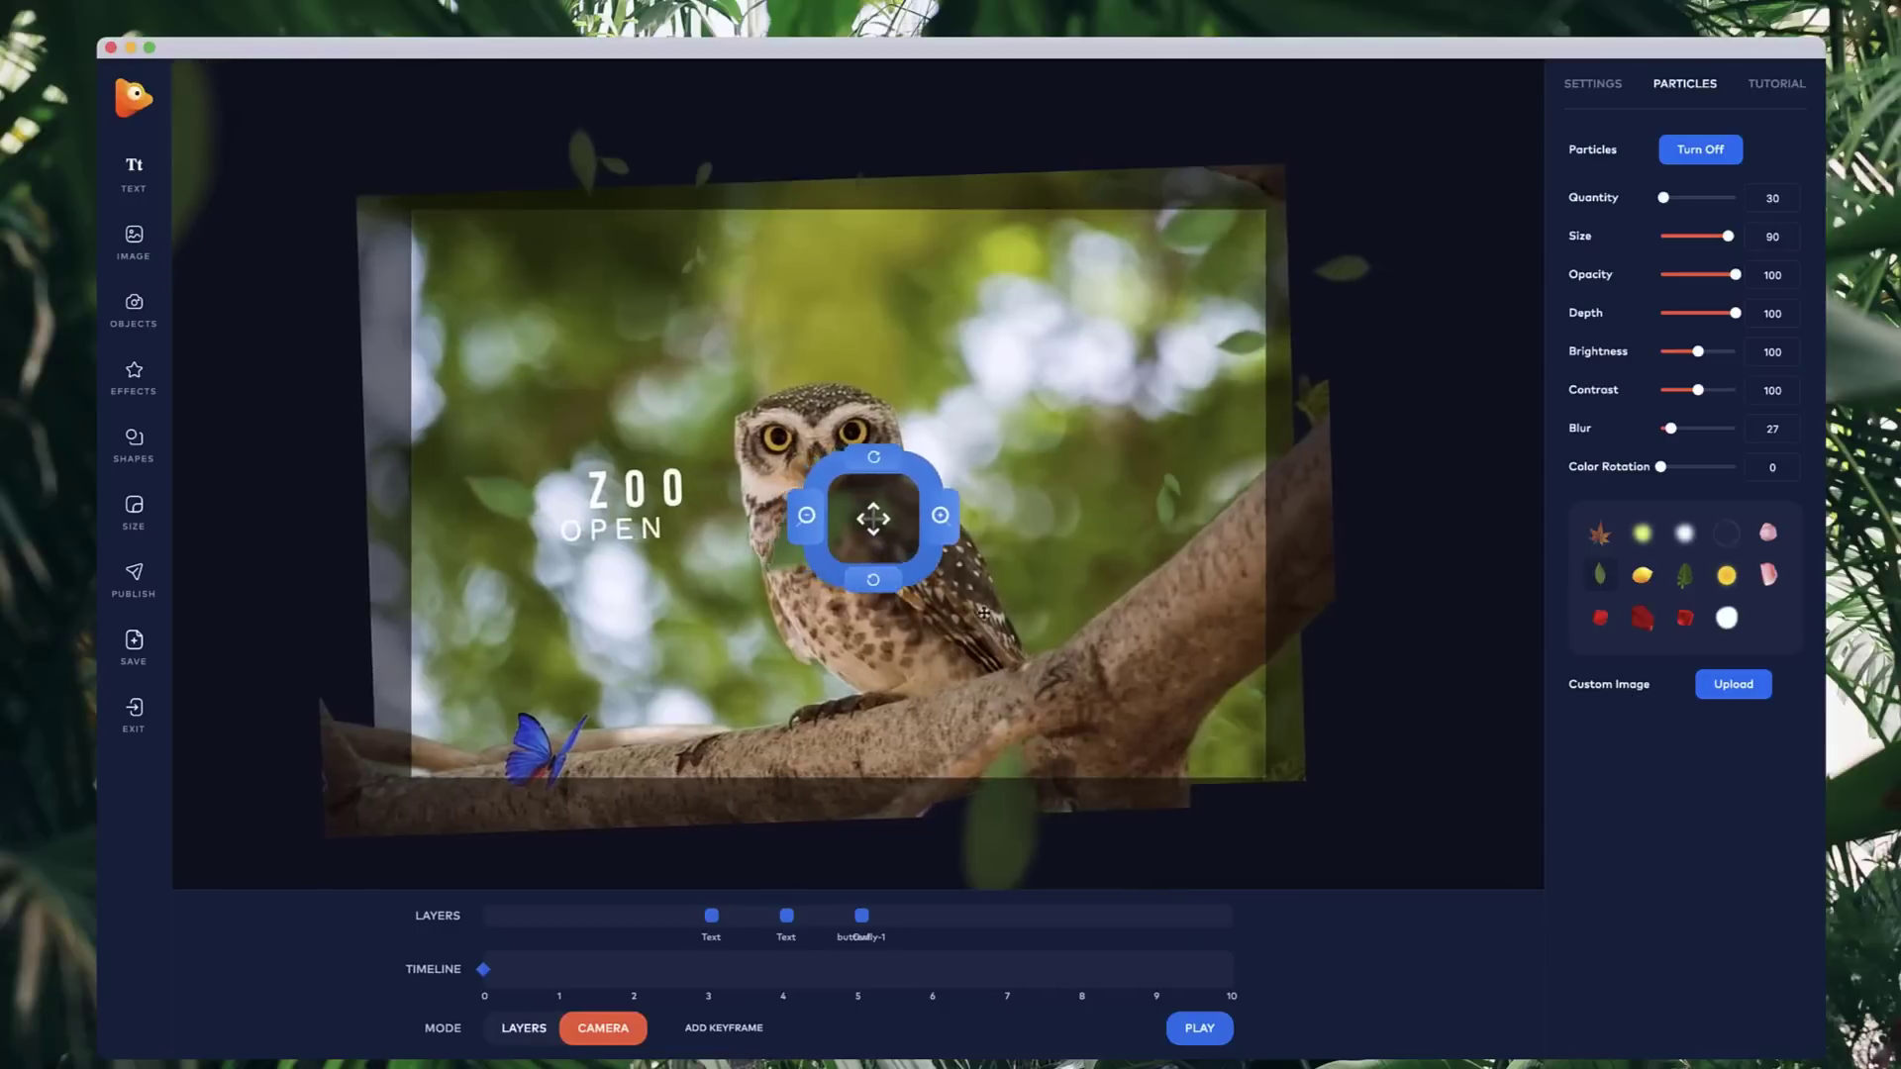
pyautogui.click(859, 975)
pyautogui.moveTo(858, 972)
pyautogui.mouseDown()
pyautogui.moveTo(783, 987)
pyautogui.moveTo(1035, 979)
pyautogui.moveTo(862, 974)
pyautogui.mouseUp()
# - At the 5-second keyframe, zoom the camera in and shift it toward the texts
pyautogui.click(942, 517)
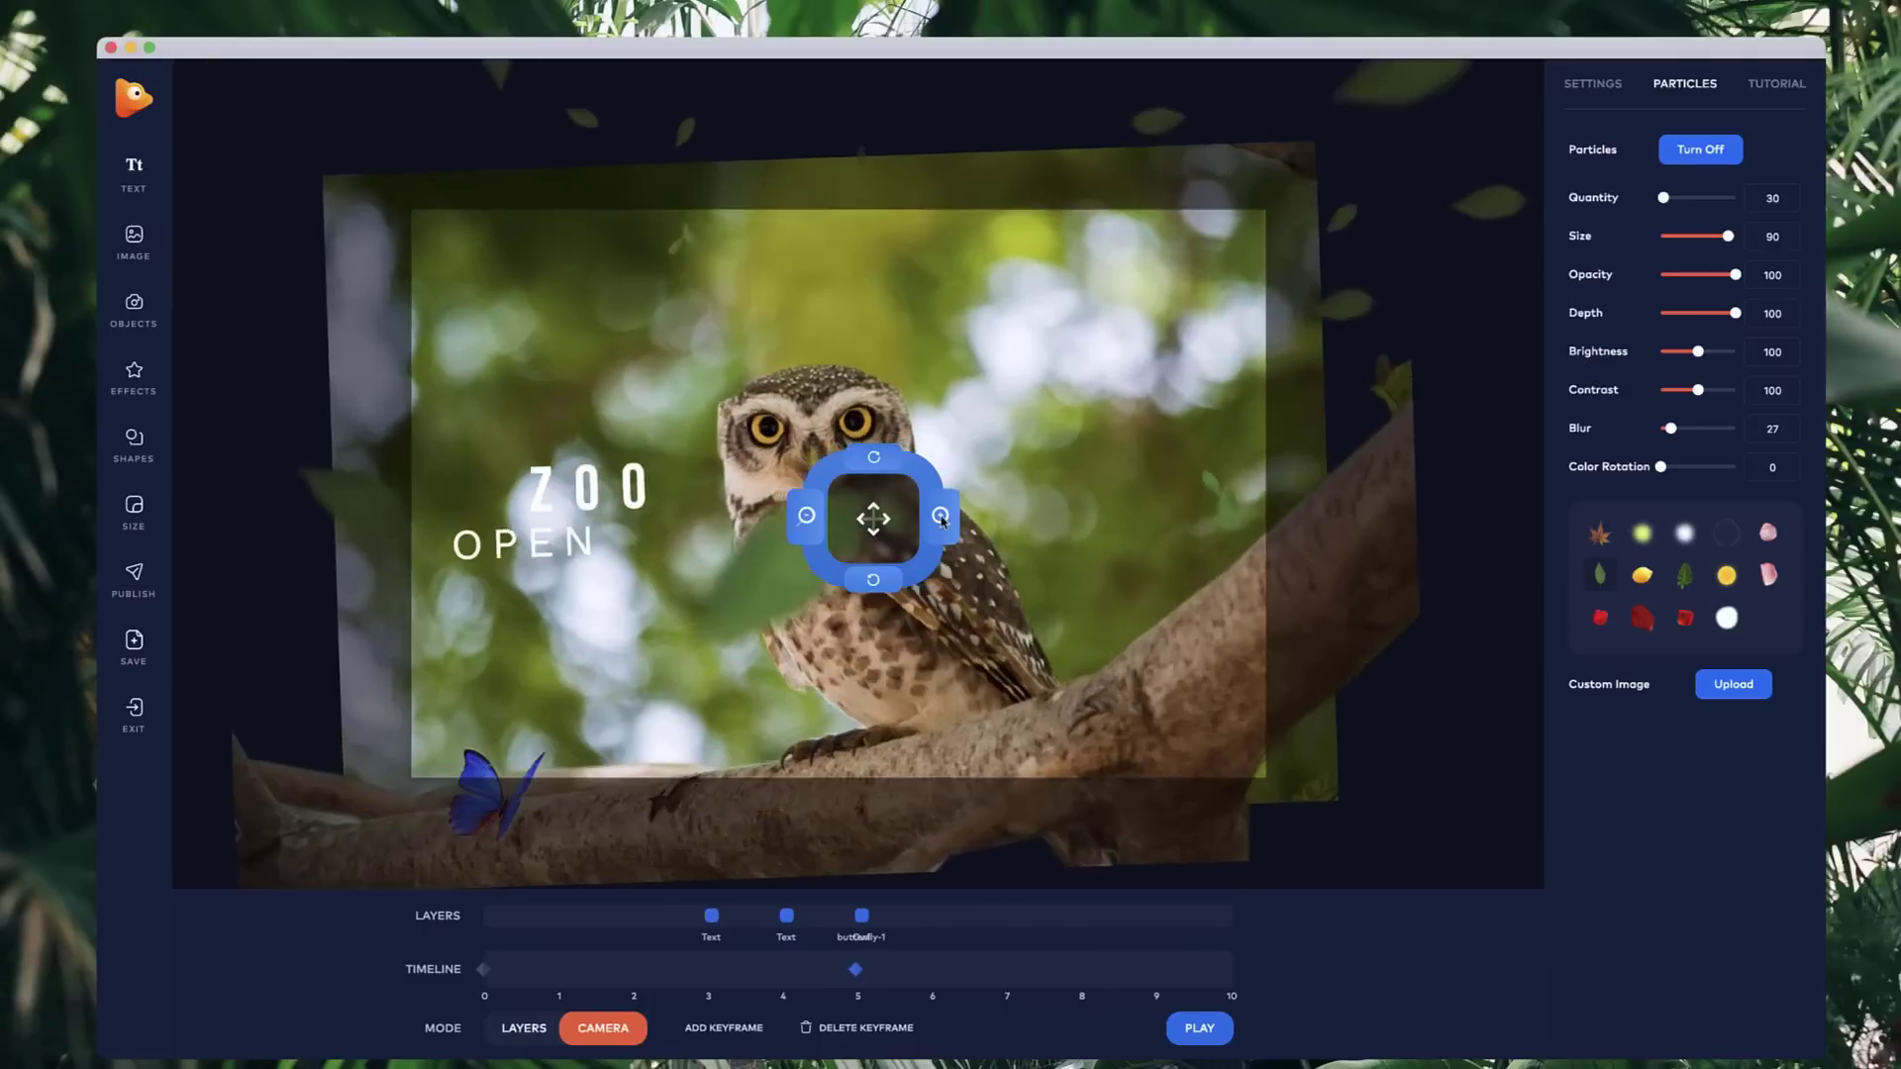
pyautogui.click(942, 521)
pyautogui.click(943, 521)
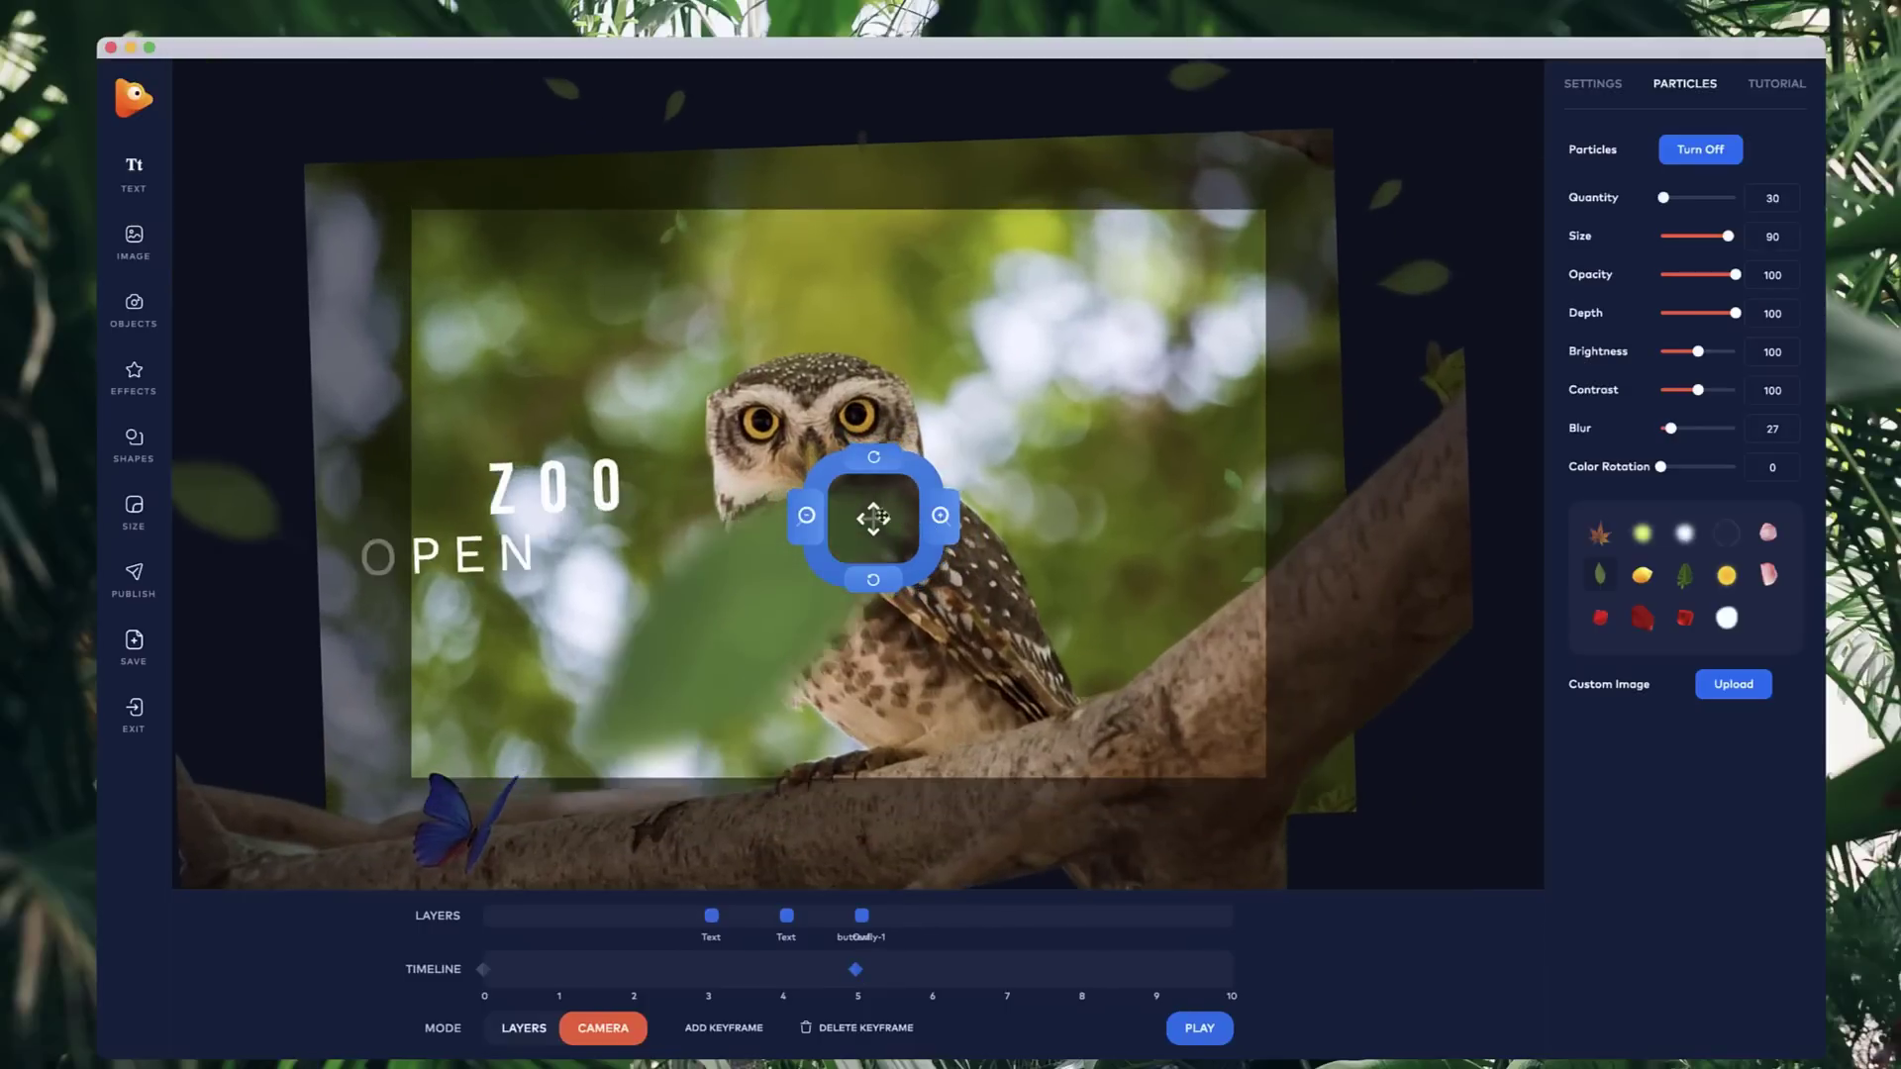
pyautogui.moveTo(880, 515); pyautogui.dragTo(781, 495)
# - Tilt the 5-second camera view the opposite way from the opening, zoom in a little more and readjust its position
pyautogui.click(767, 562)
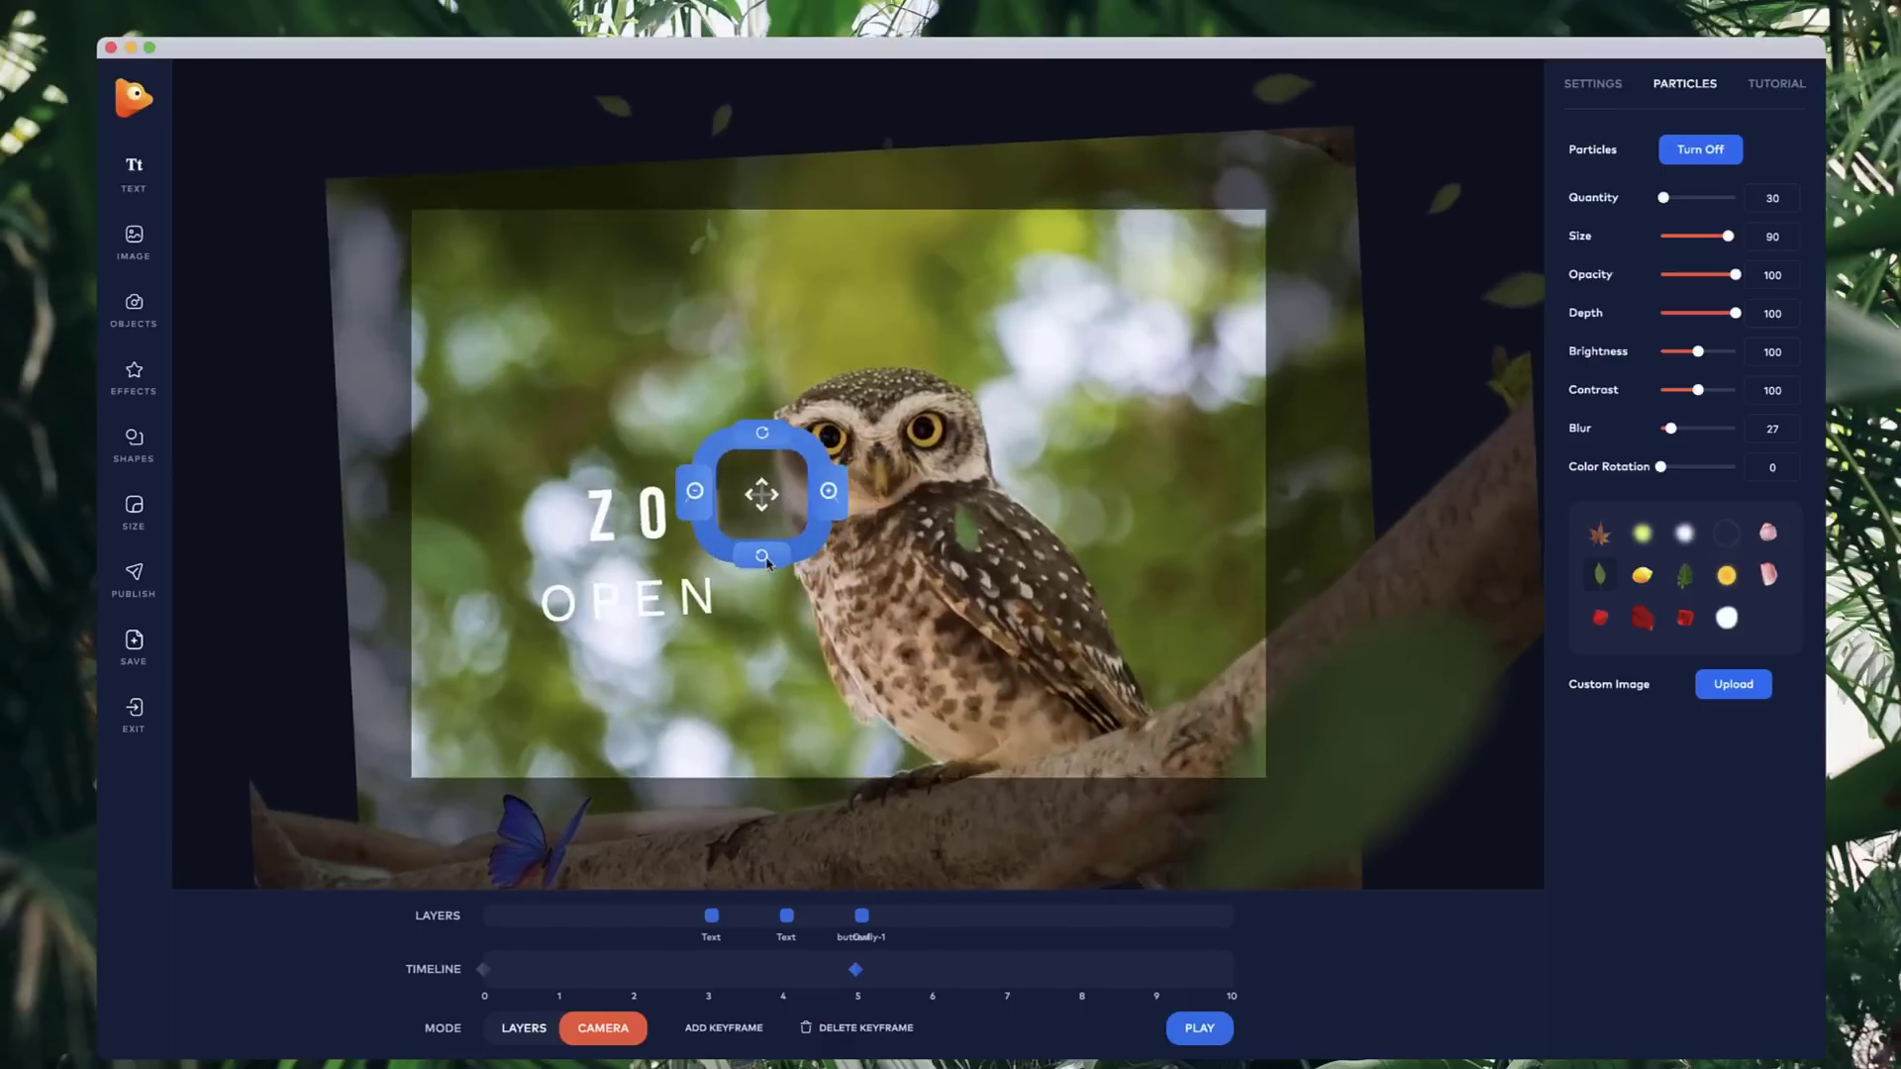
pyautogui.click(767, 562)
pyautogui.click(762, 435)
pyautogui.click(762, 436)
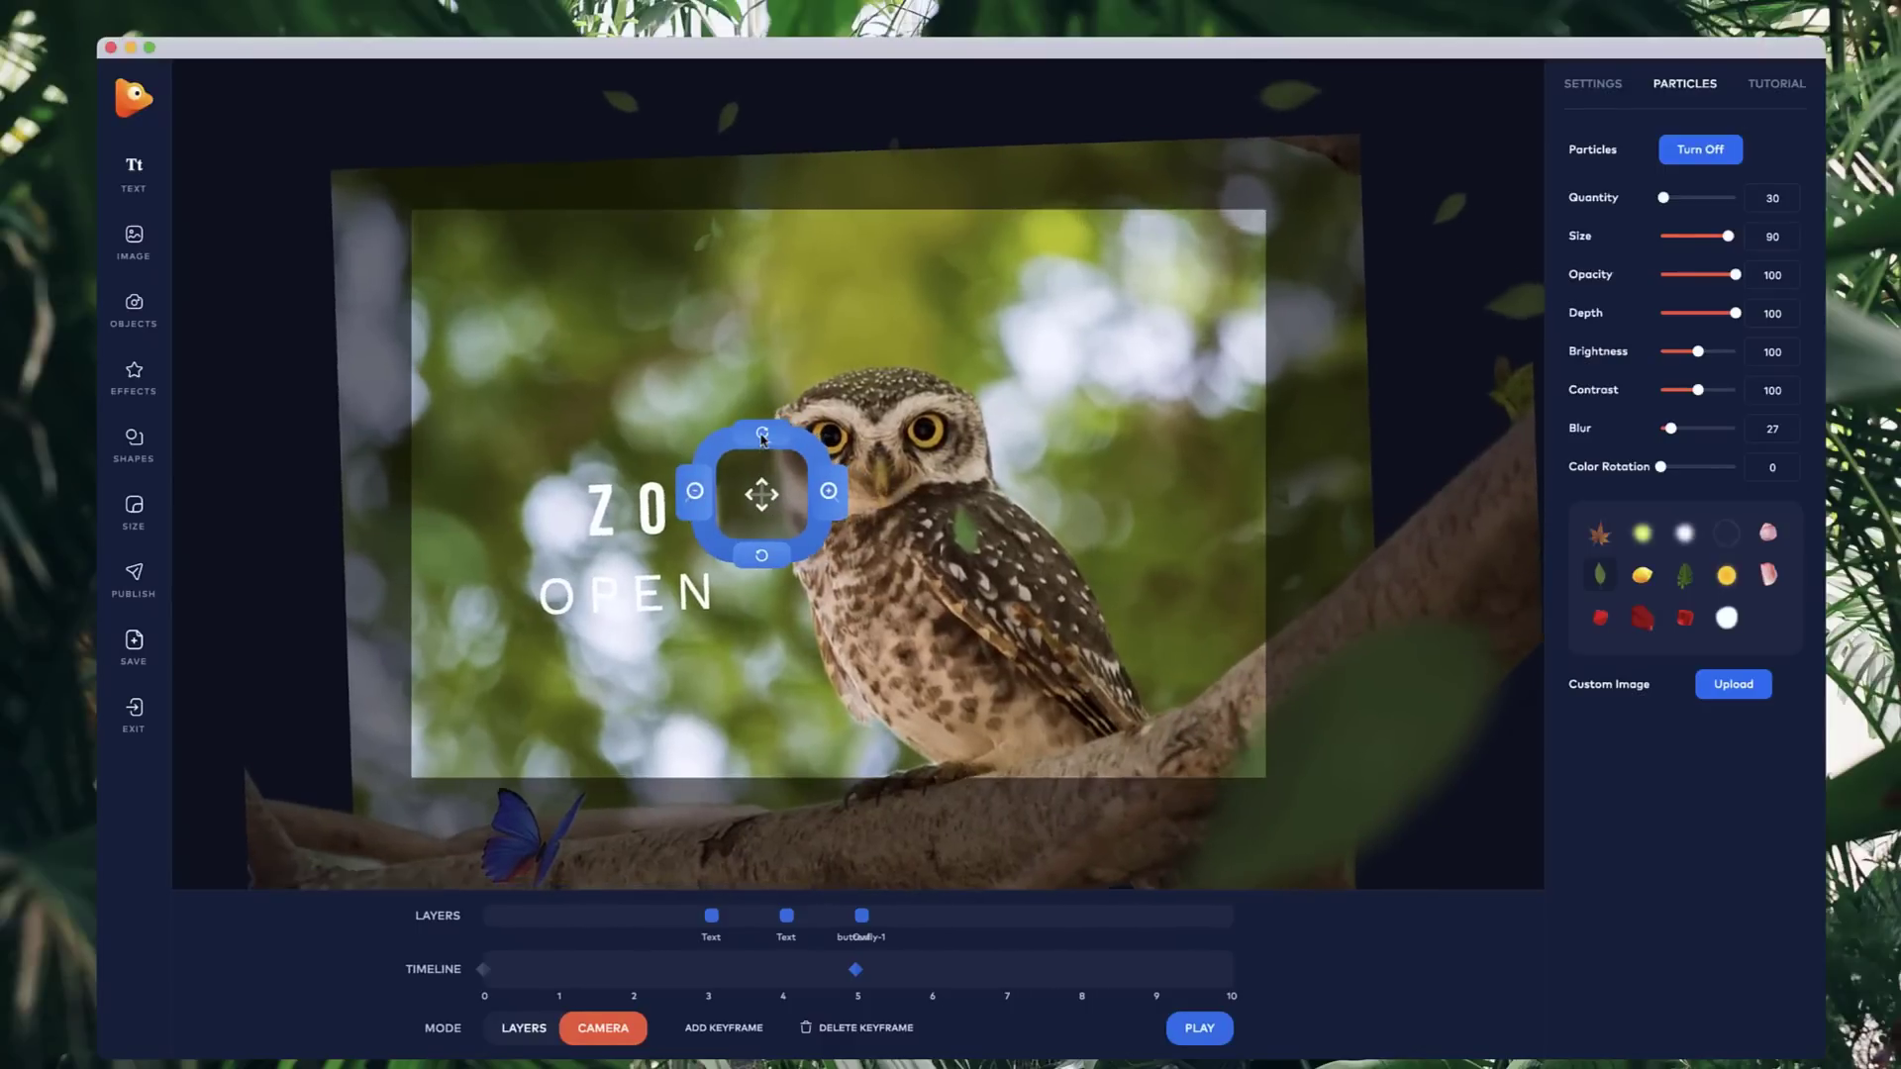
pyautogui.click(763, 436)
pyautogui.click(763, 436)
pyautogui.click(762, 435)
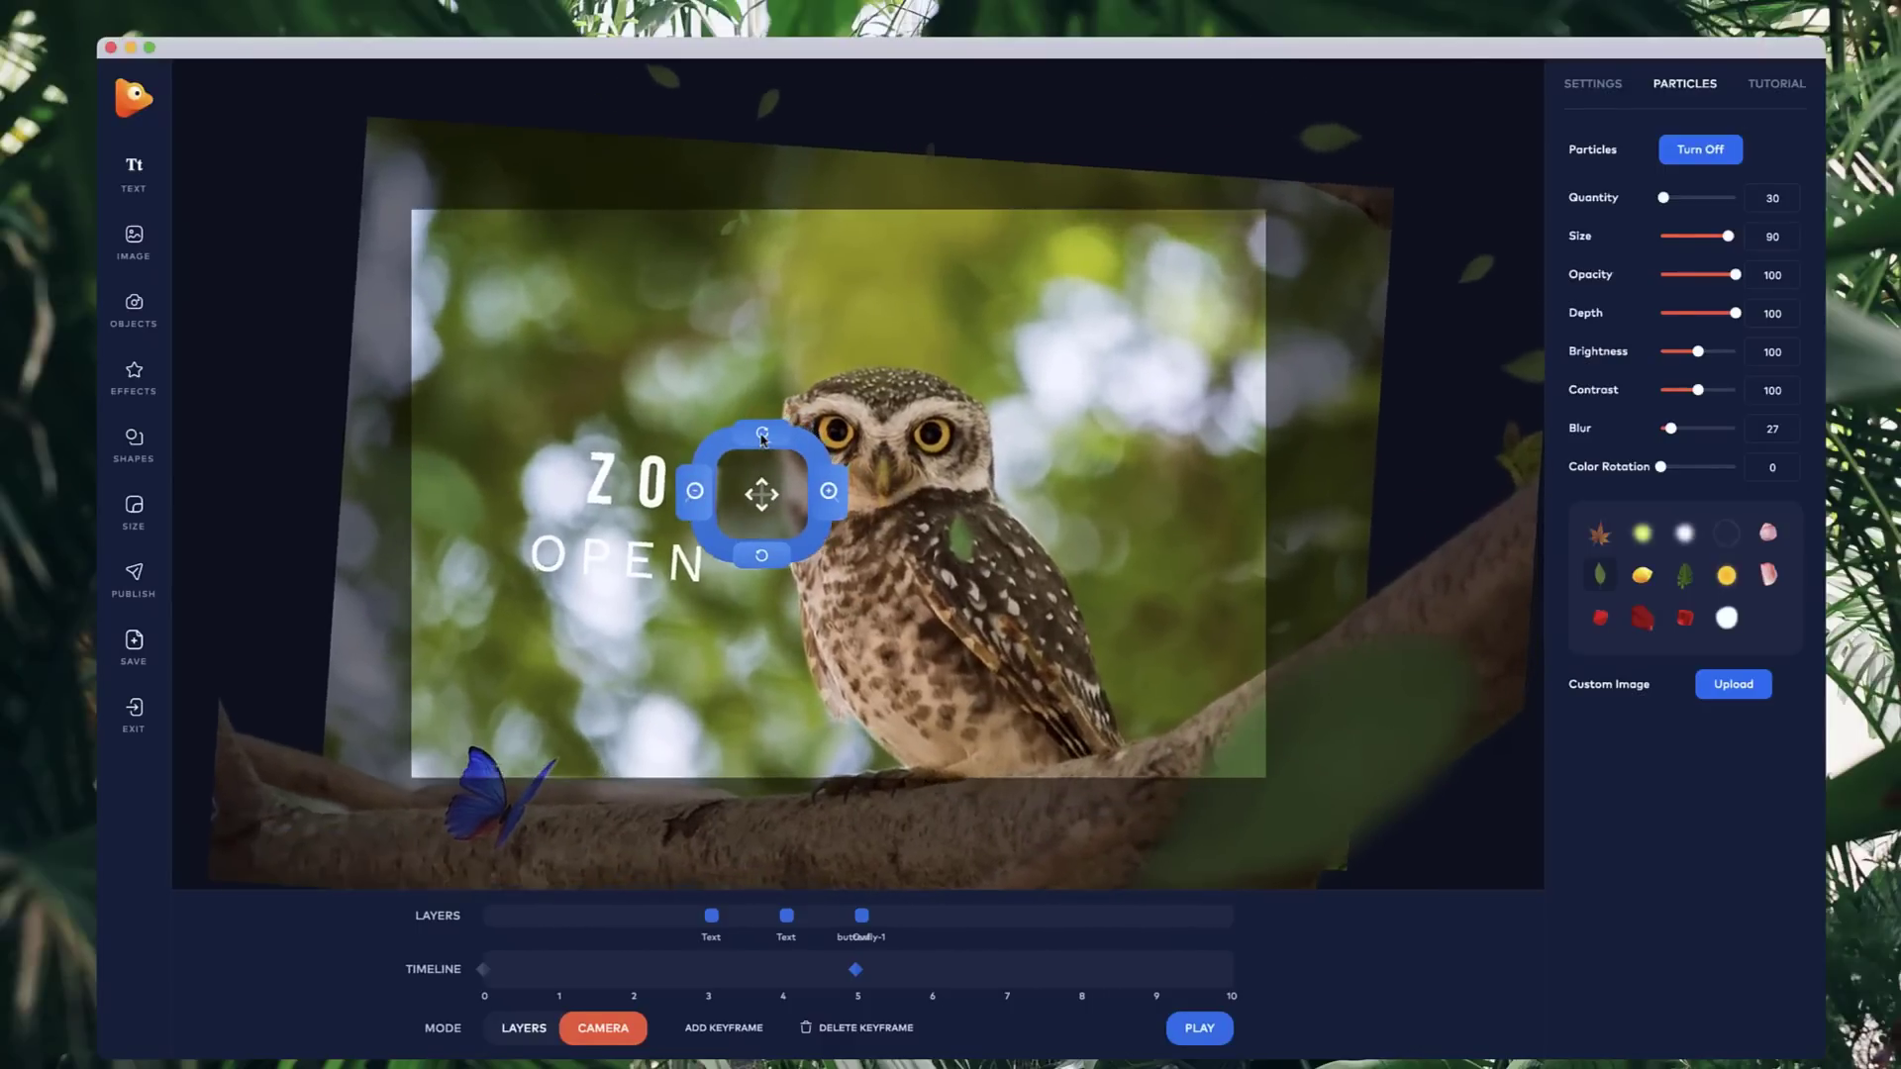
pyautogui.click(827, 500)
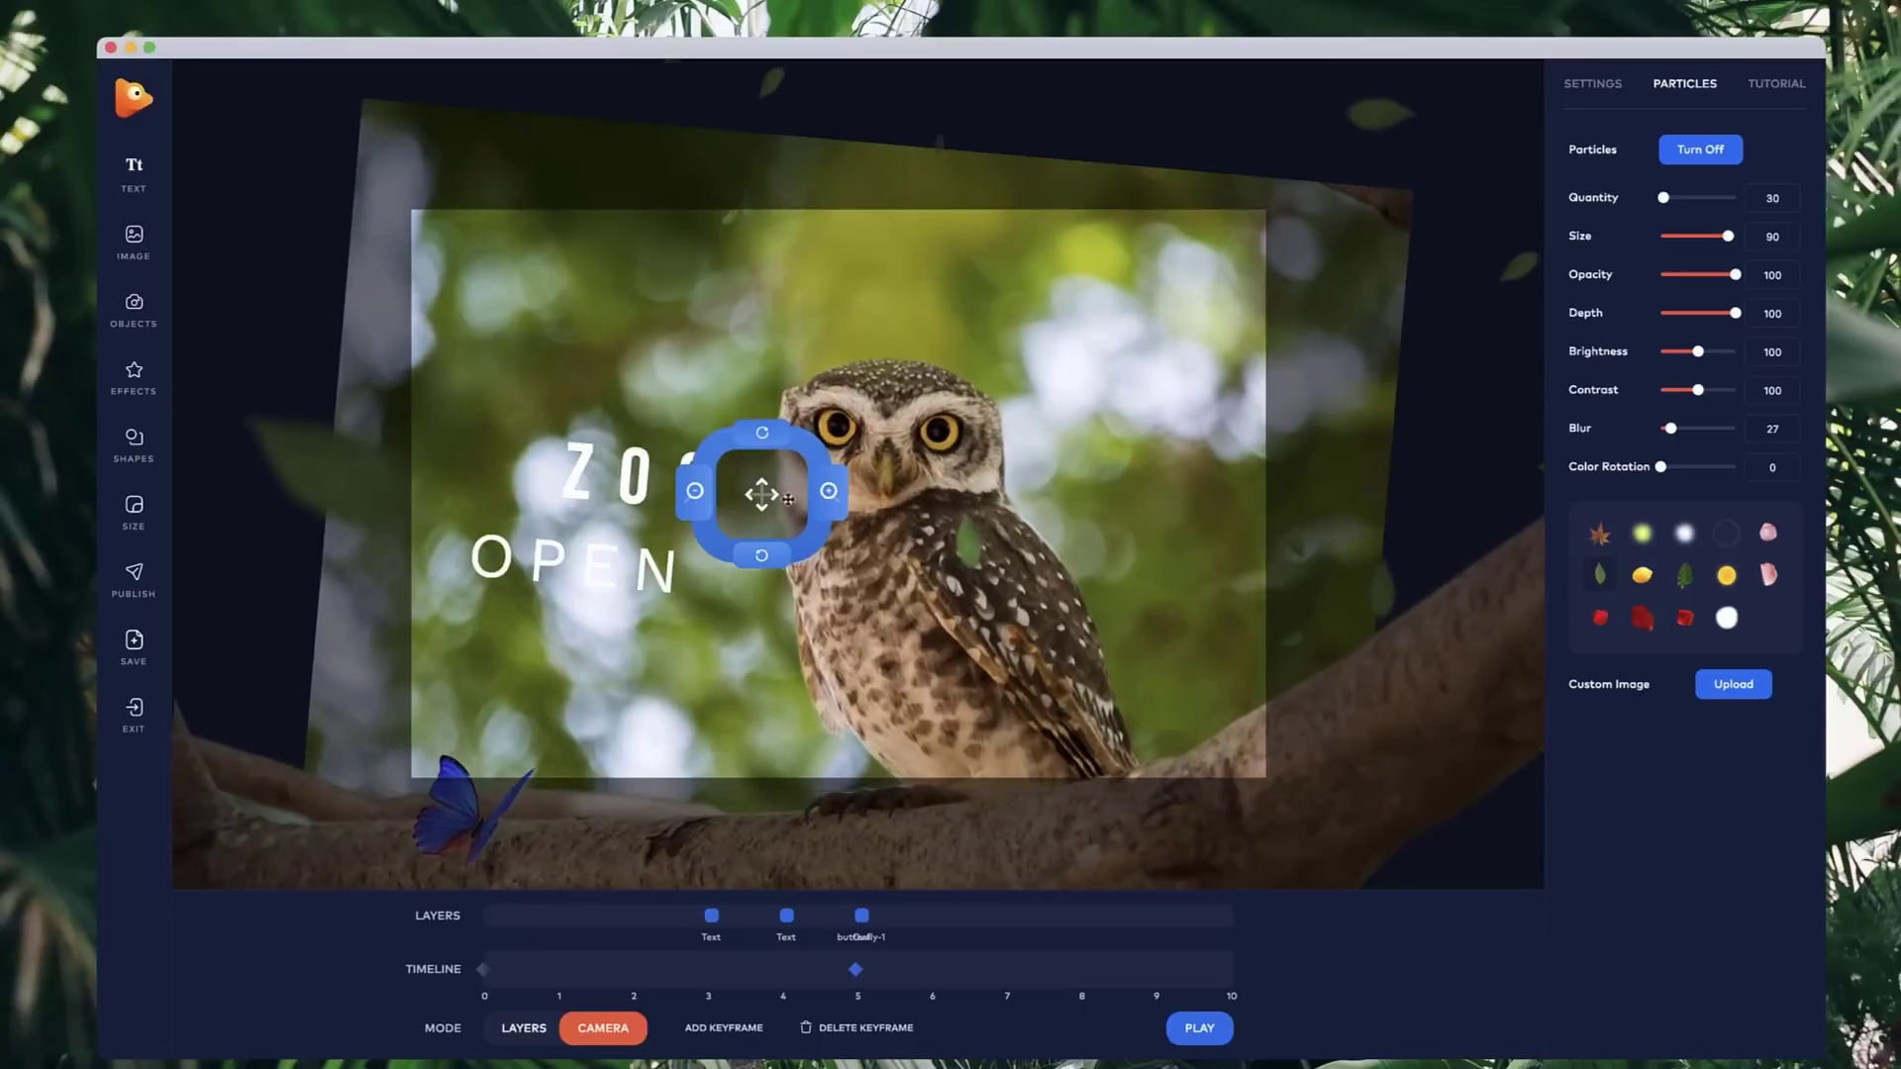
pyautogui.moveTo(790, 505); pyautogui.dragTo(800, 512)
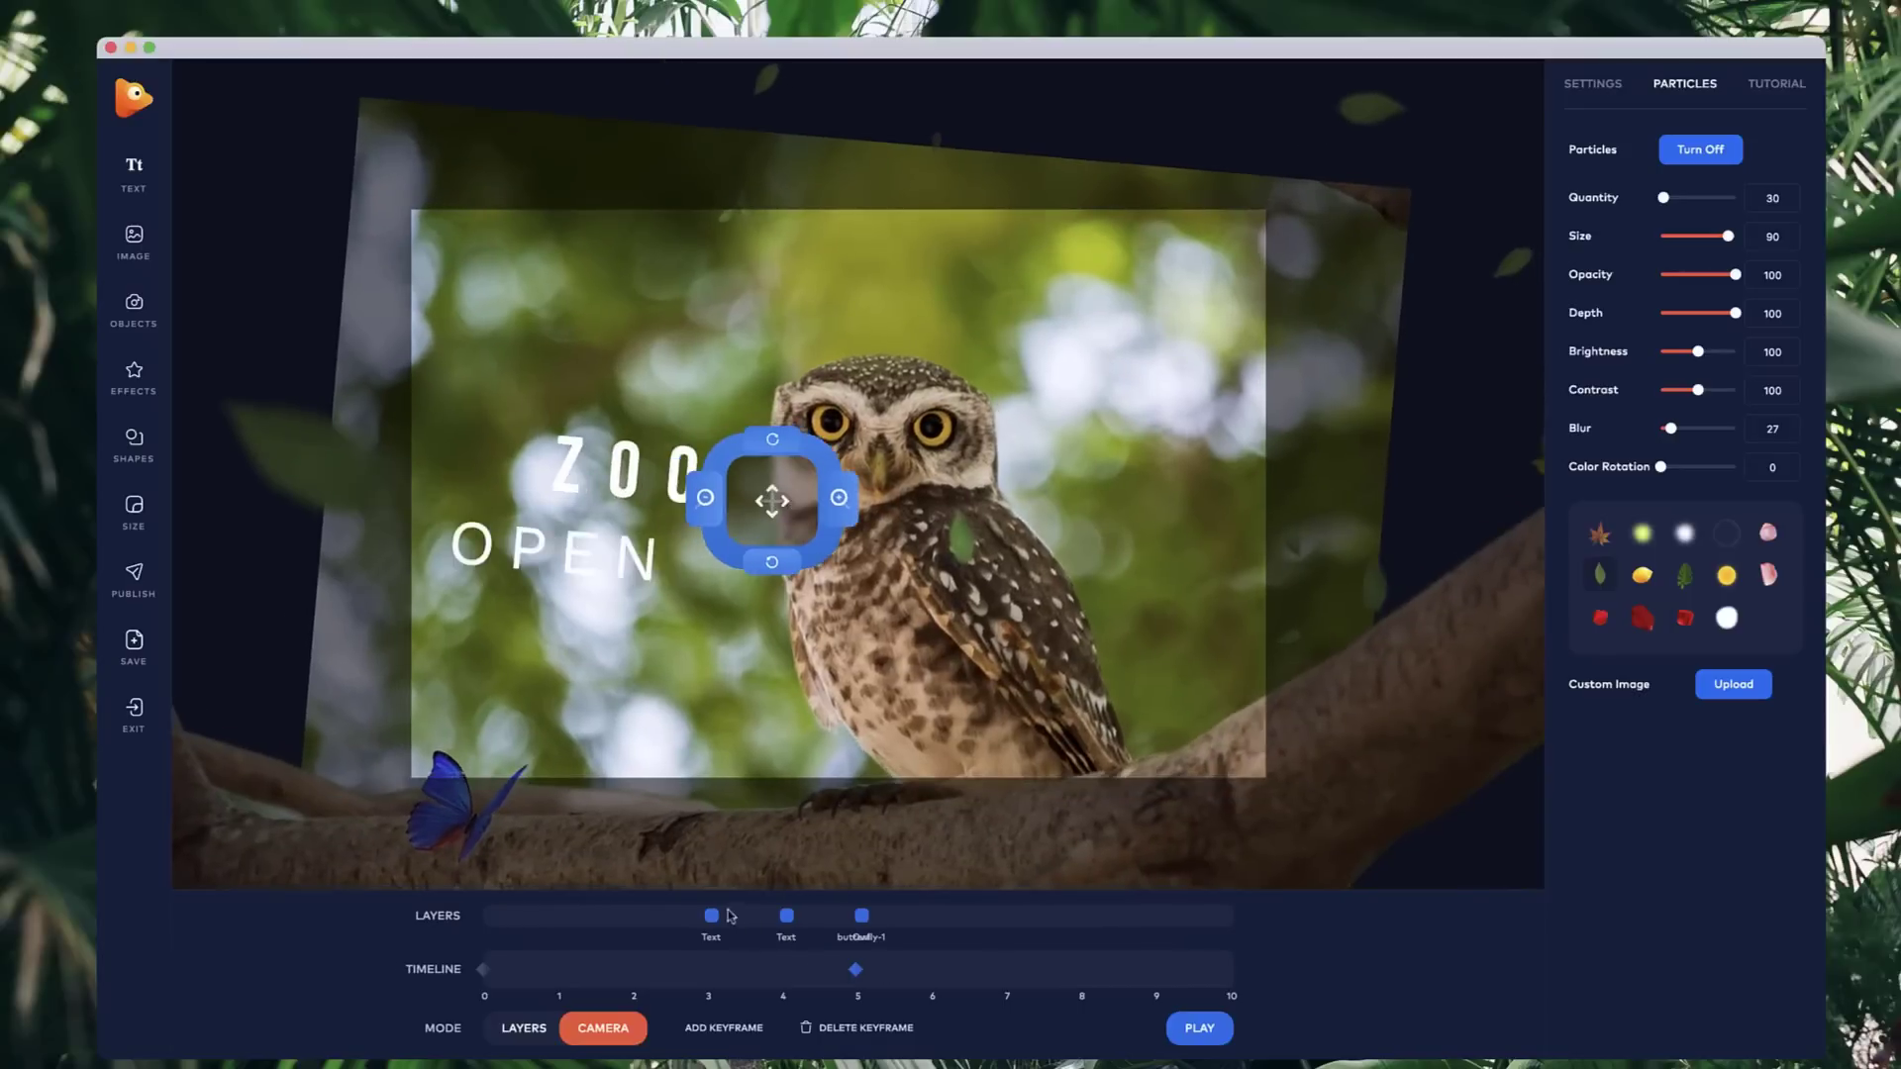
# - Move the OPEN layer to the ZOO layer's depth, and zoom and shift the 5-second camera to frame both texts beside the owl
pyautogui.moveTo(709, 916); pyautogui.dragTo(779, 923)
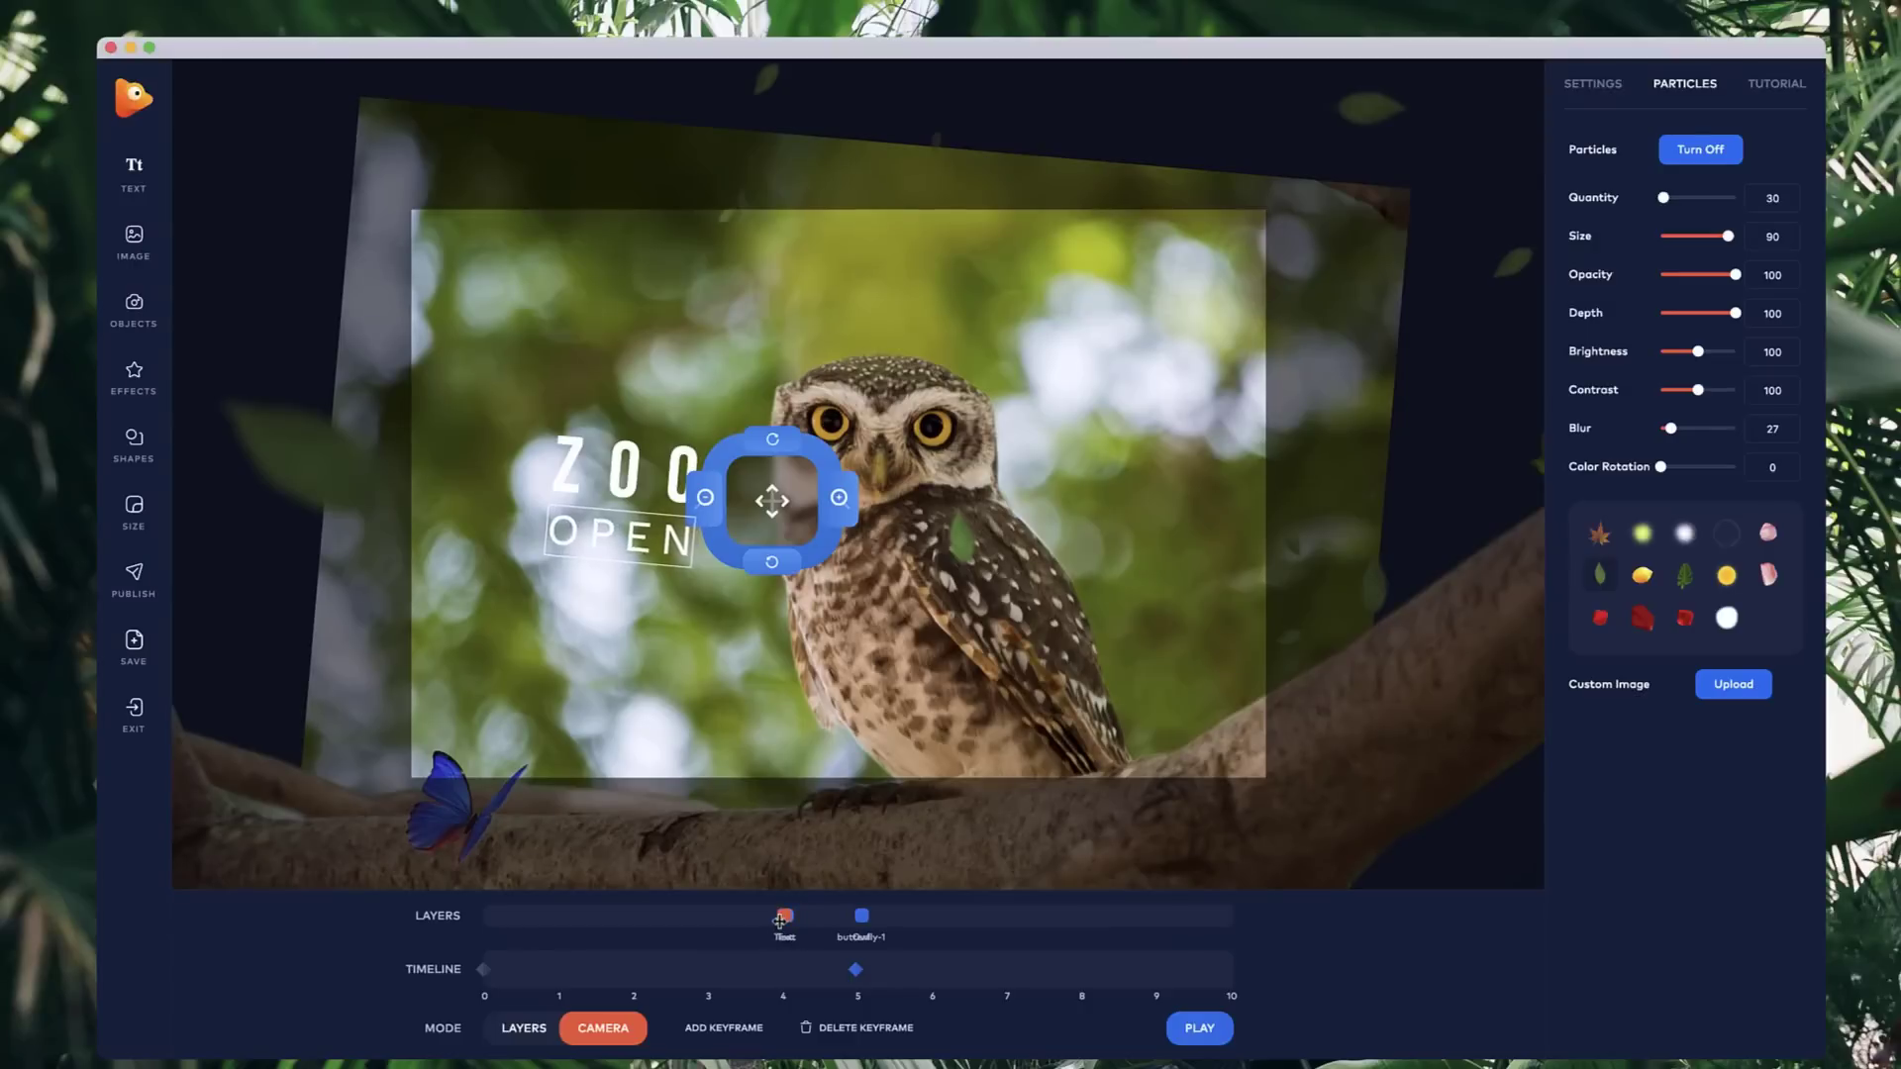
pyautogui.click(850, 507)
pyautogui.click(849, 507)
pyautogui.moveTo(794, 522); pyautogui.dragTo(768, 544)
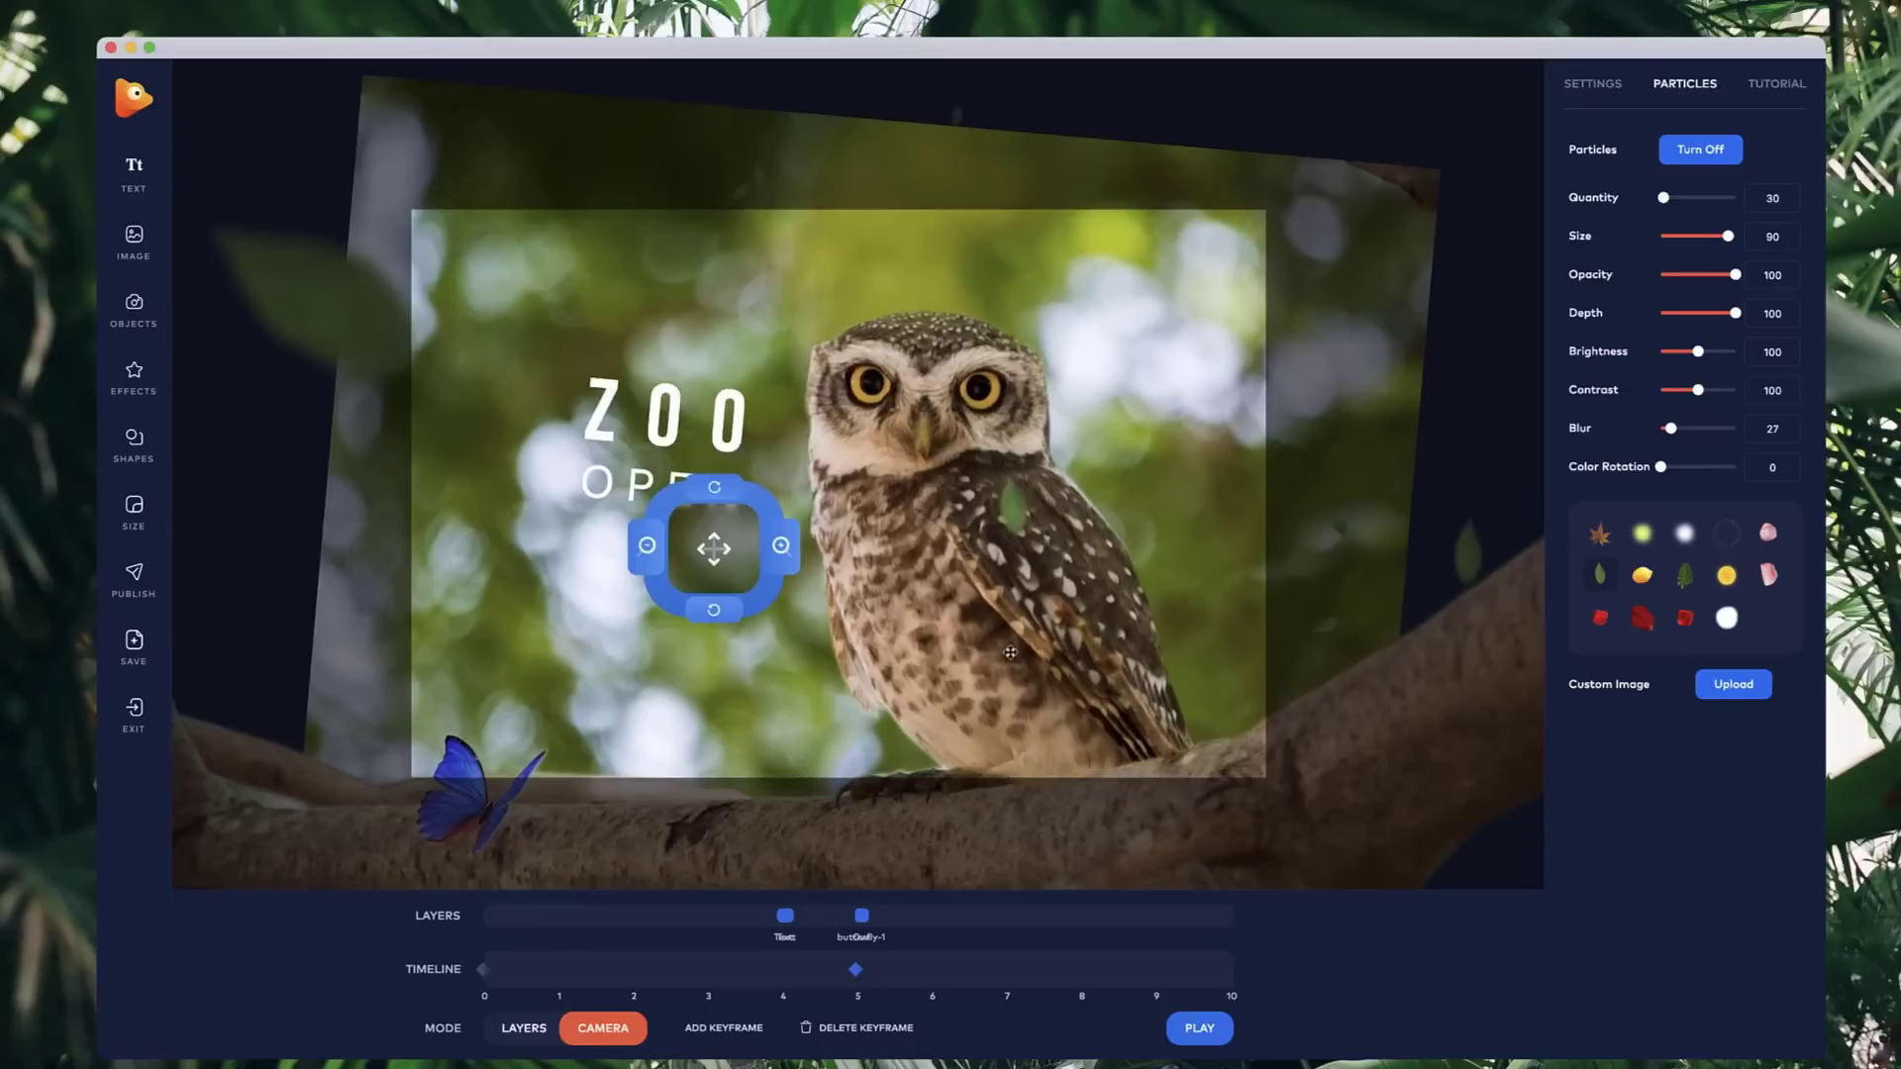
# - Compare the camera views at the 0- and 5-second keyframes and play the animation
pyautogui.click(484, 969)
pyautogui.click(857, 970)
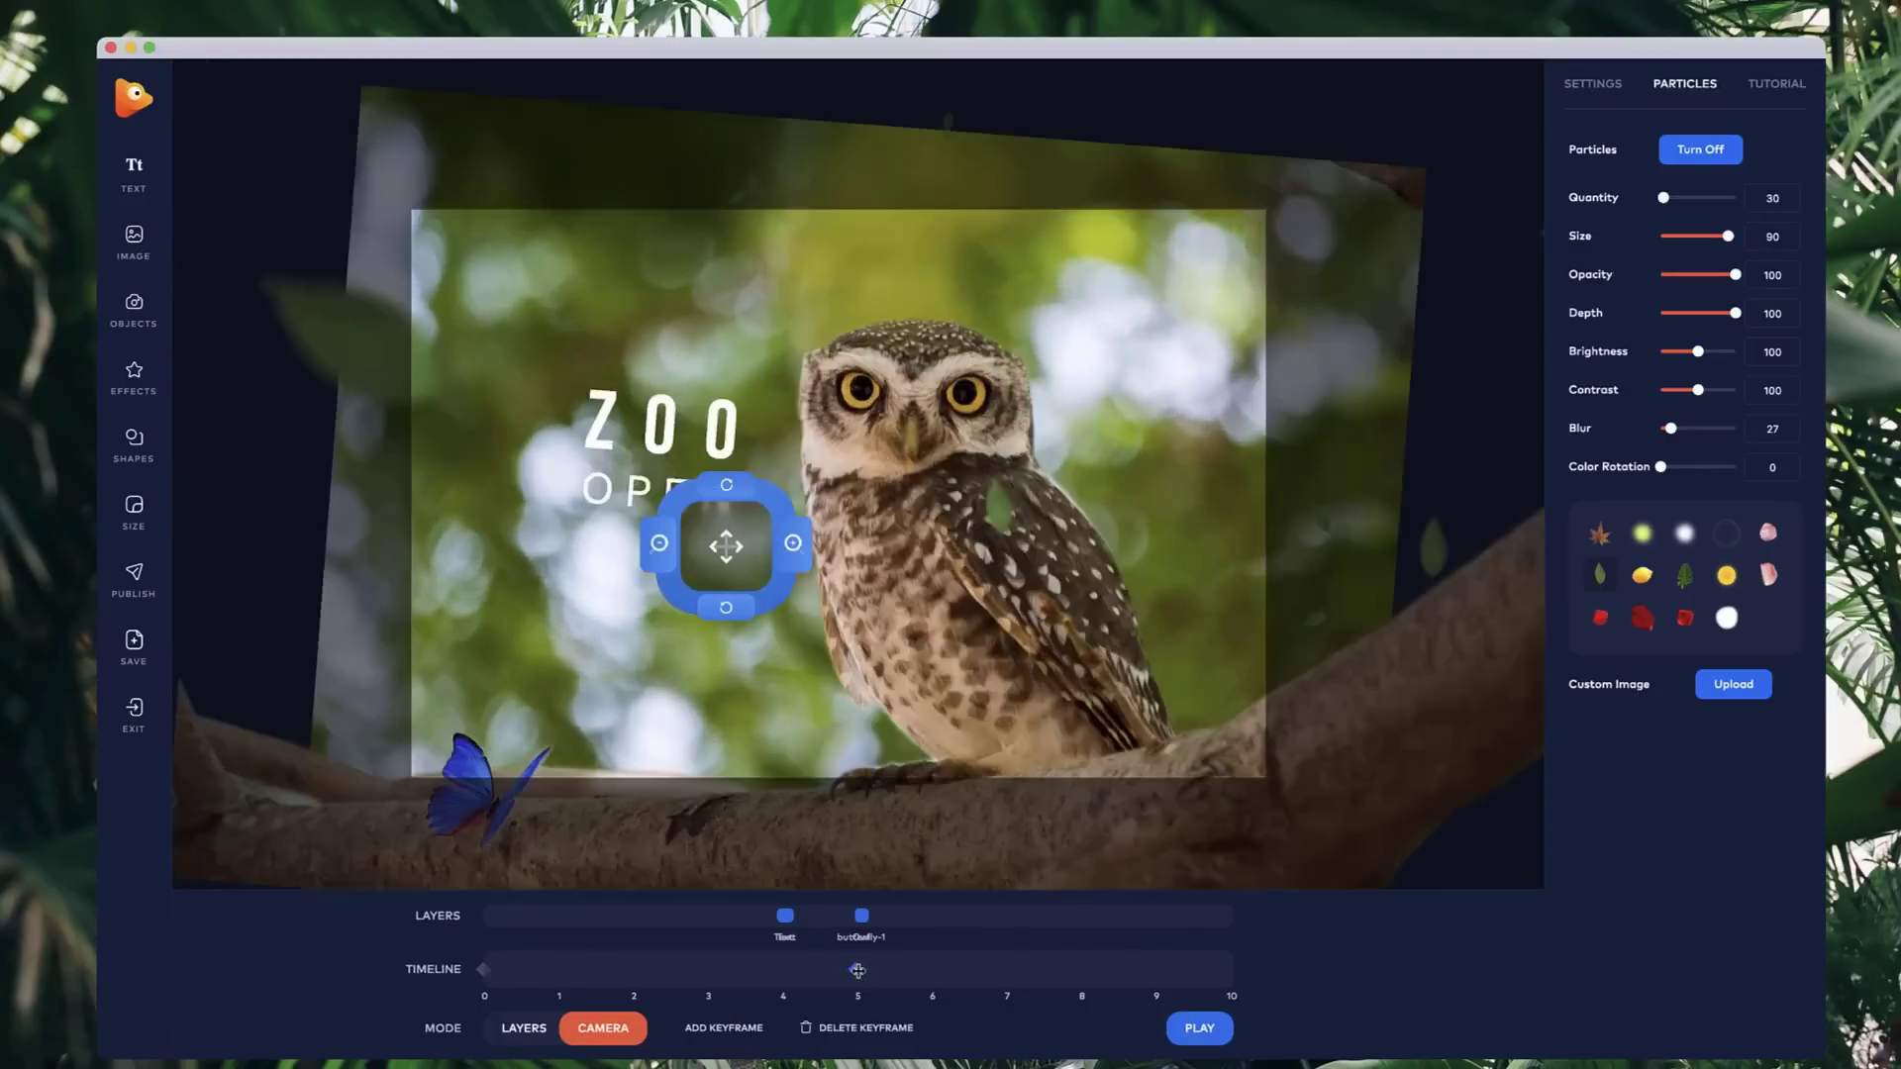
pyautogui.click(1215, 1032)
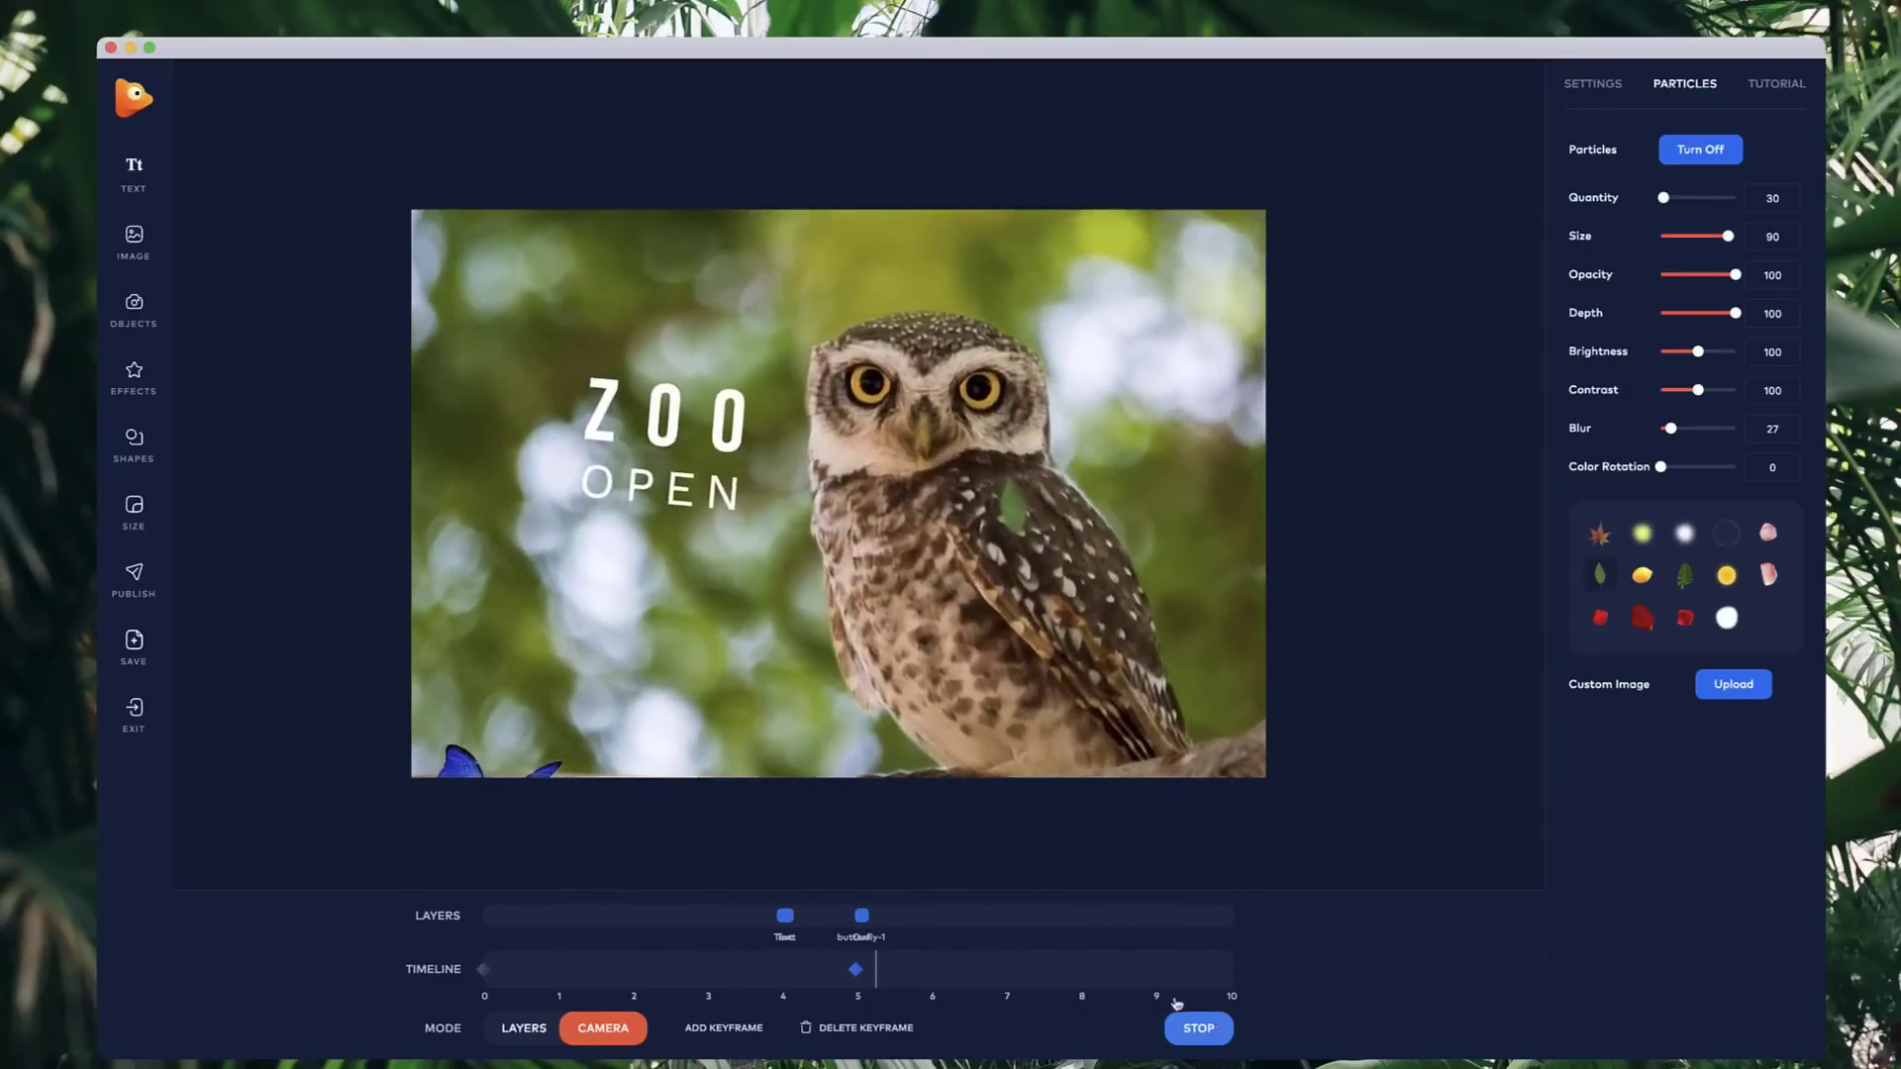
# - Move both text layers along the layer track to just before the Owl layer
pyautogui.click(787, 918)
pyautogui.moveTo(846, 928); pyautogui.dragTo(835, 920)
pyautogui.click(828, 919)
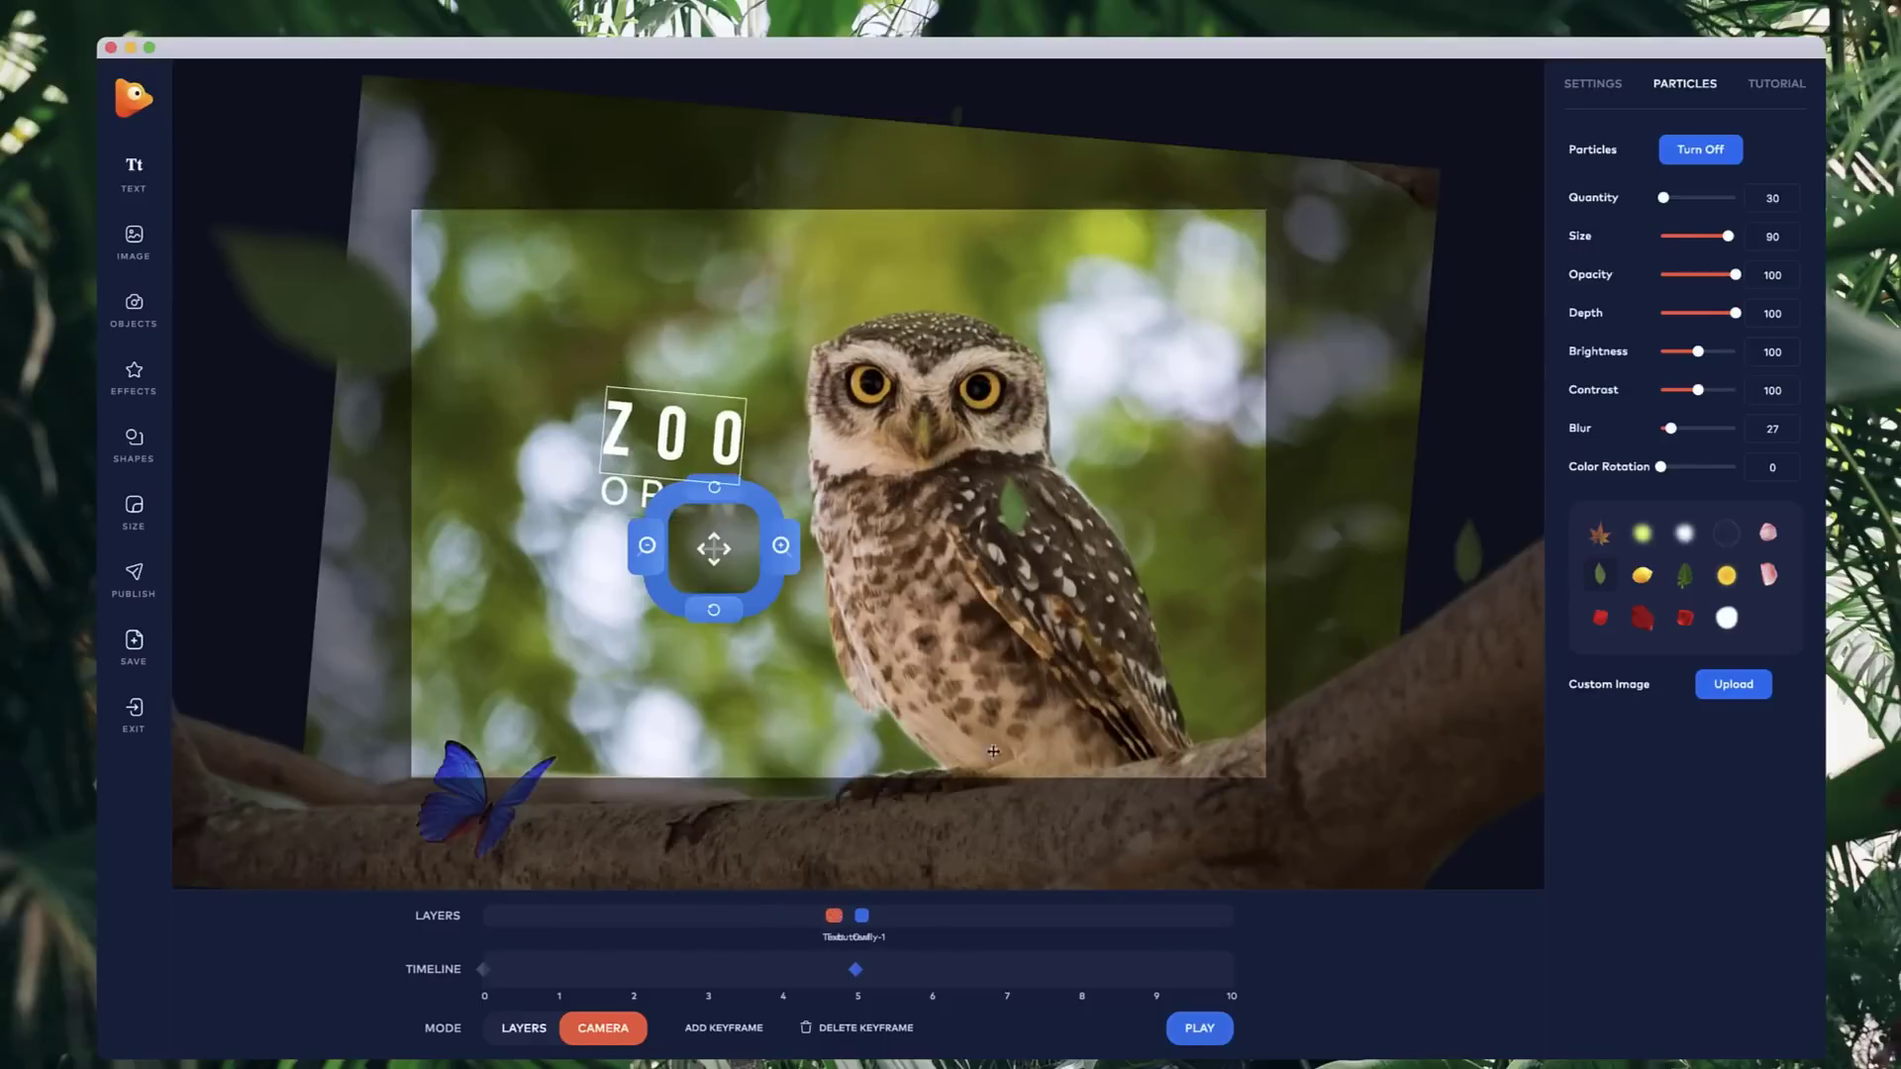
# - Adjust the 5-second camera's tilt, zoom and position to frame the owl beside the ZOO OPEN text, and level the view again
pyautogui.click(714, 611)
pyautogui.click(714, 610)
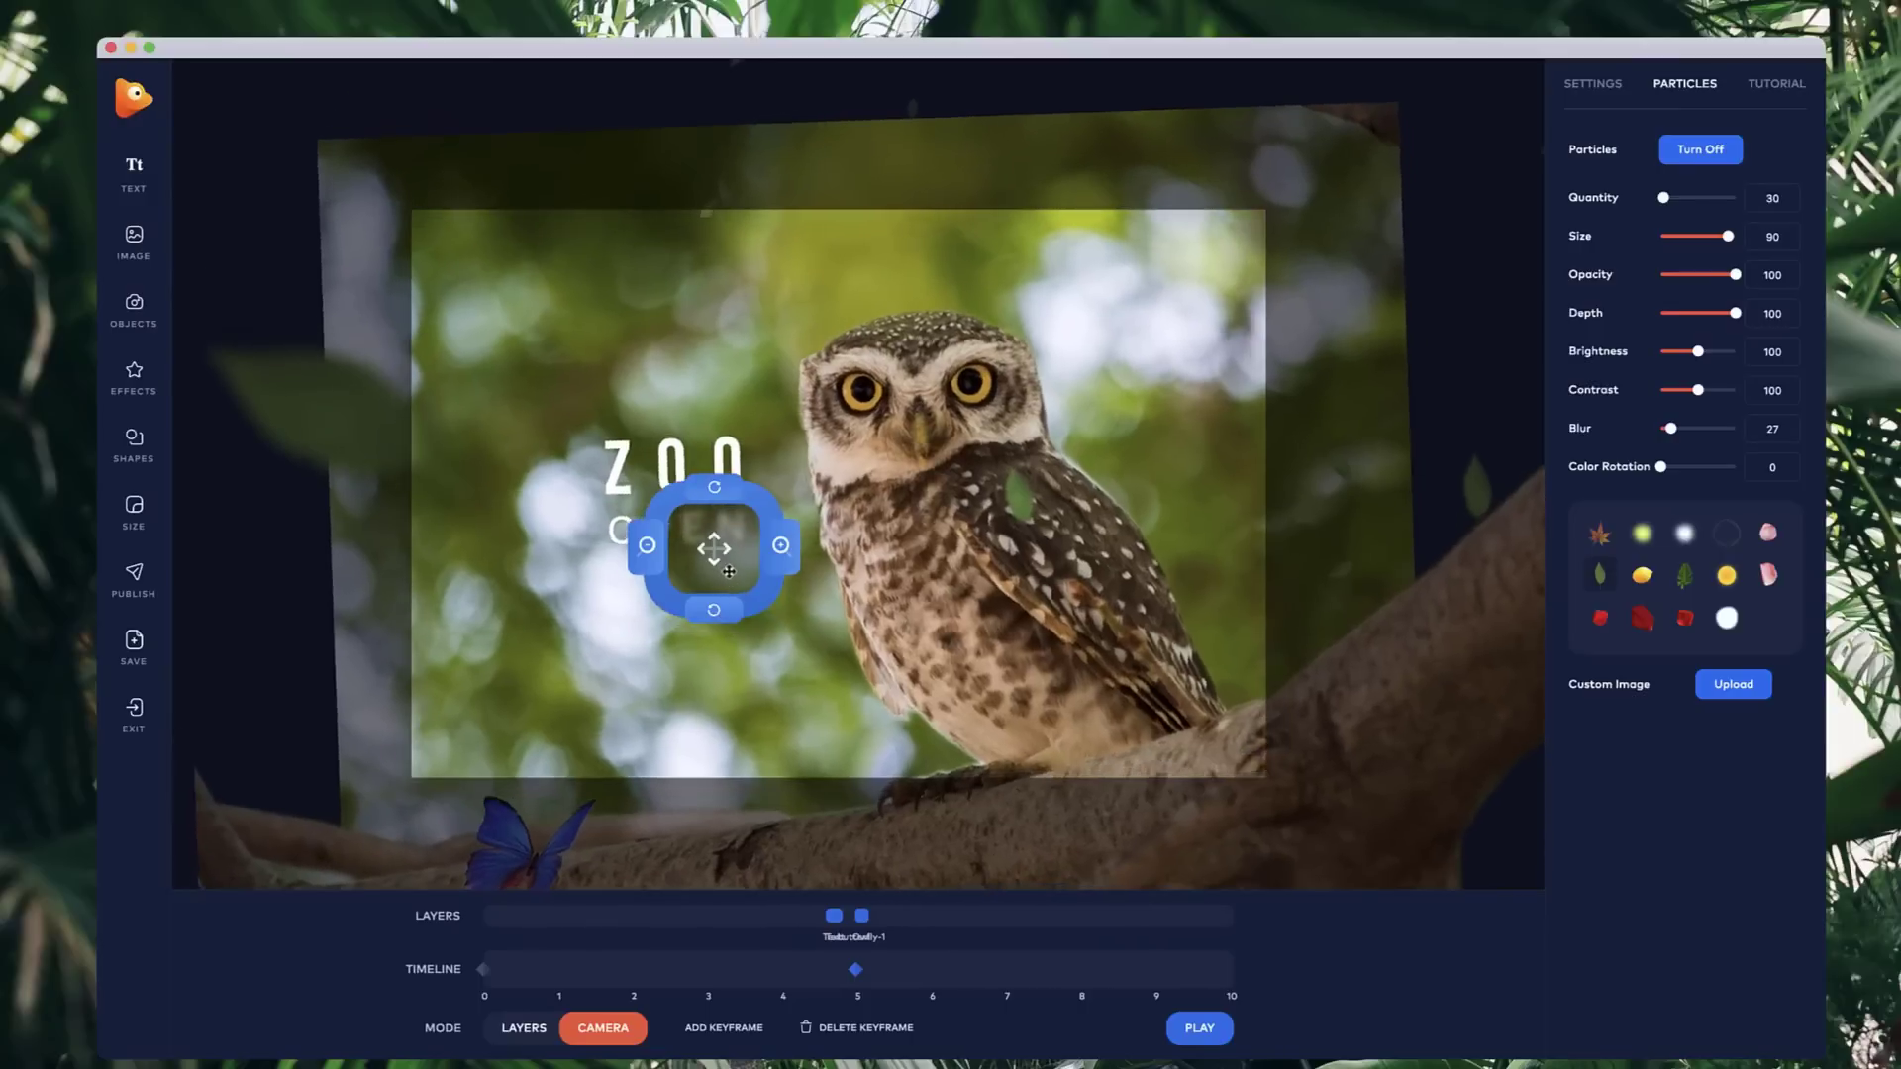
pyautogui.moveTo(729, 571)
pyautogui.mouseDown()
pyautogui.moveTo(744, 587)
pyautogui.moveTo(703, 585)
pyautogui.mouseUp()
pyautogui.click(797, 576)
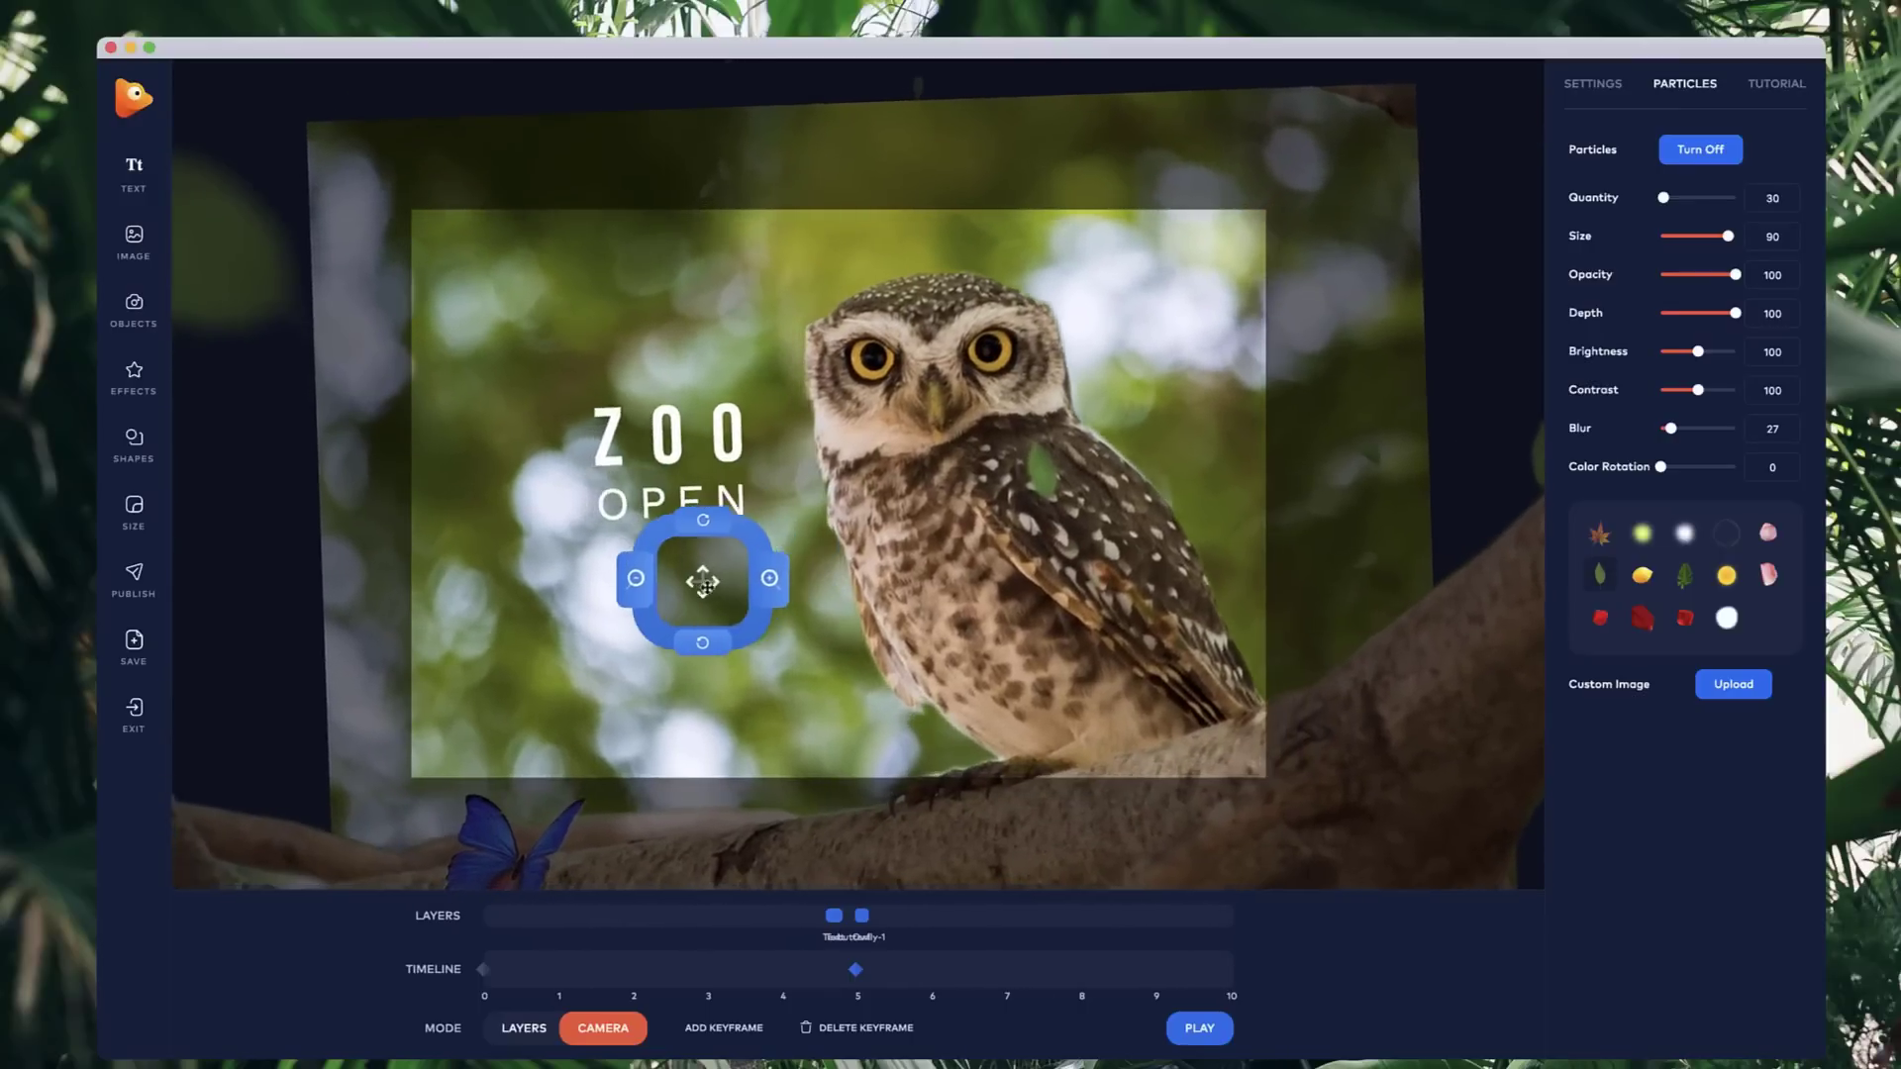
pyautogui.click(694, 648)
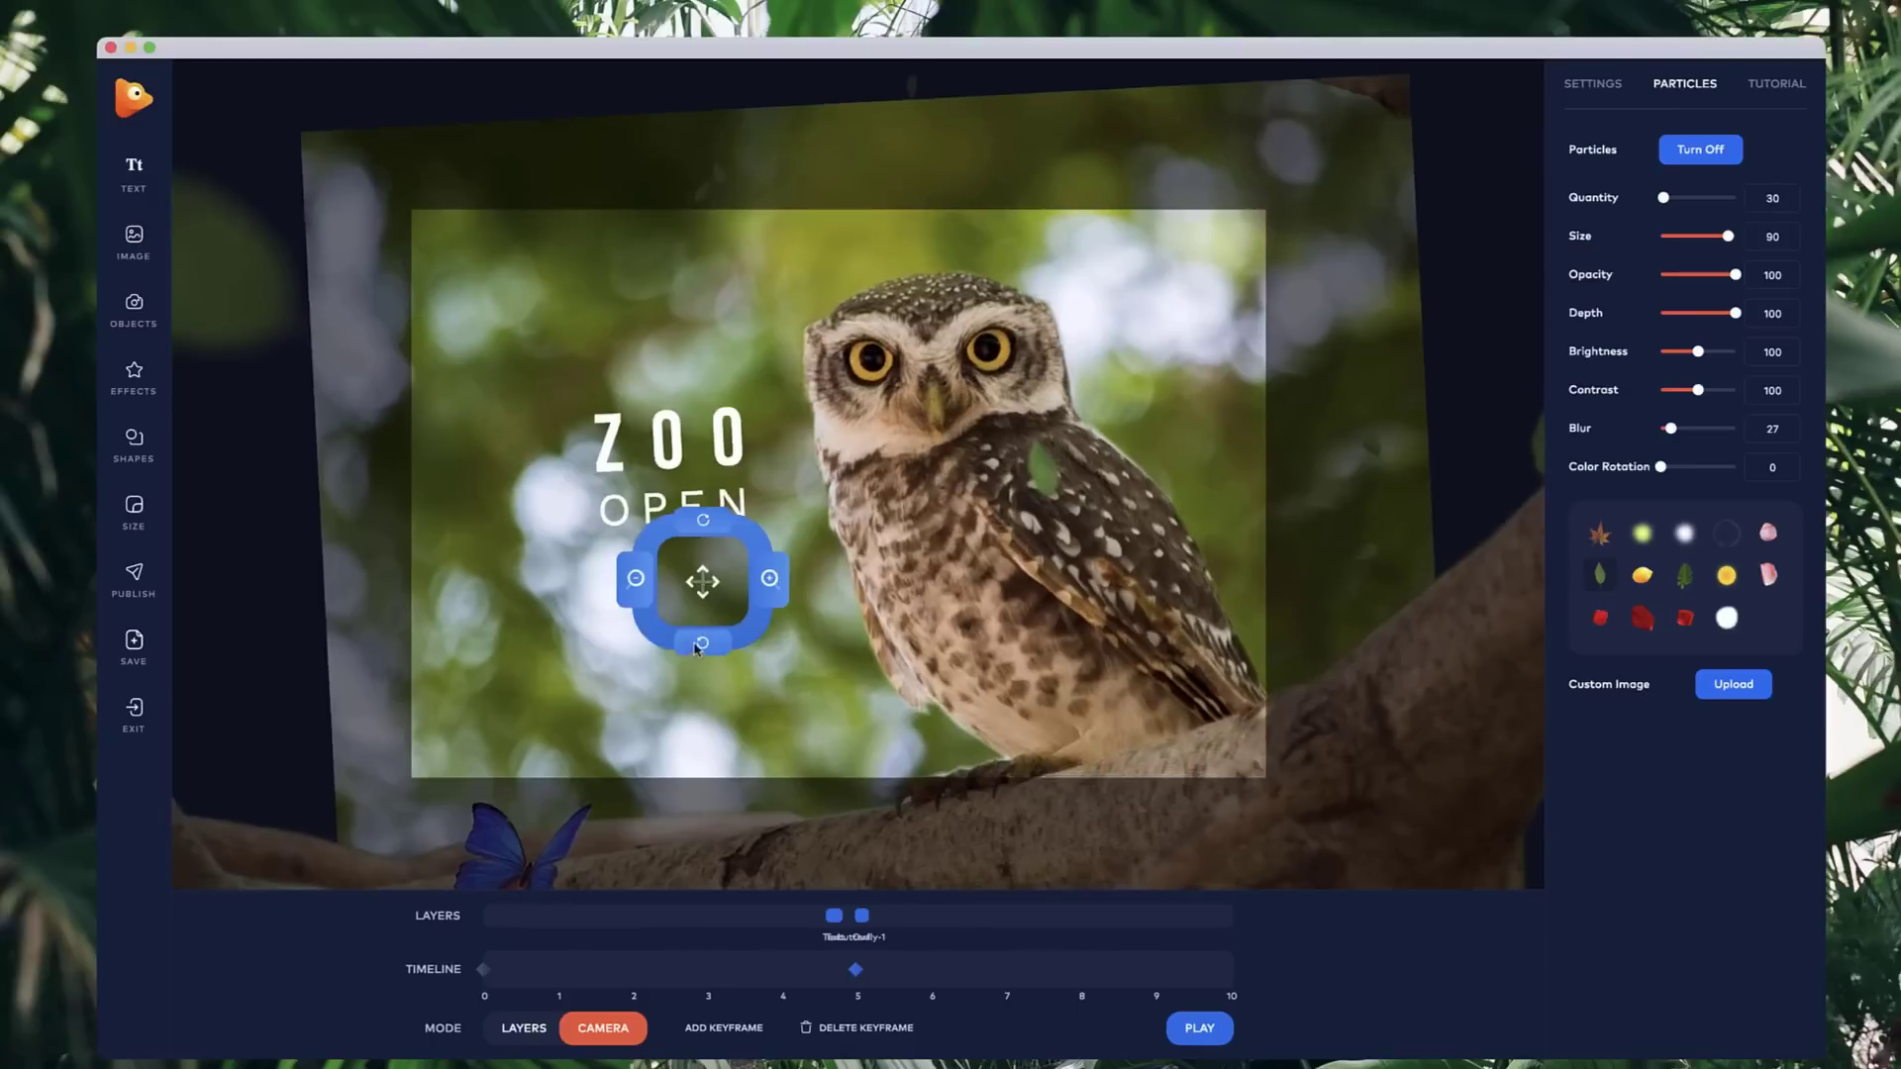
pyautogui.click(709, 522)
pyautogui.click(711, 526)
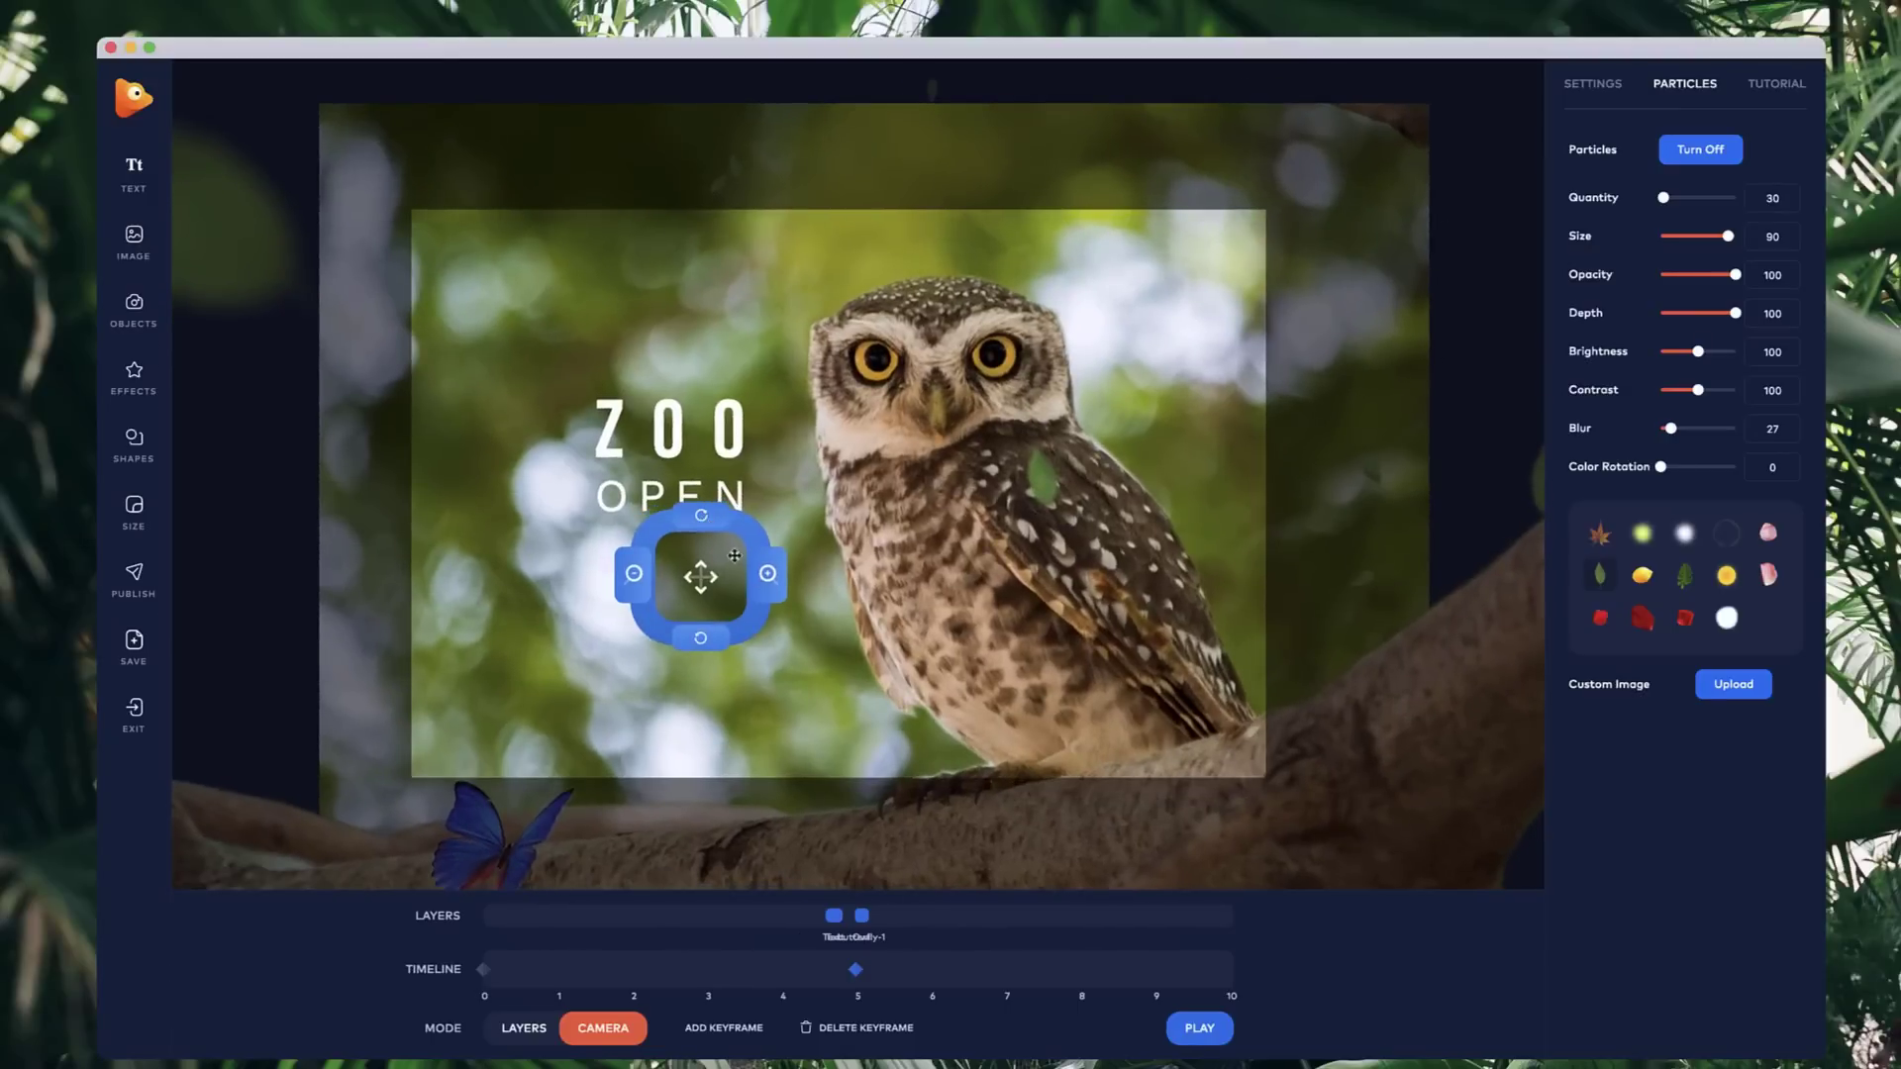
# - Preview the animation with the 5-second camera at 0° rotation, and set that keyframe's camera rotation to 5°
pyautogui.click(1596, 84)
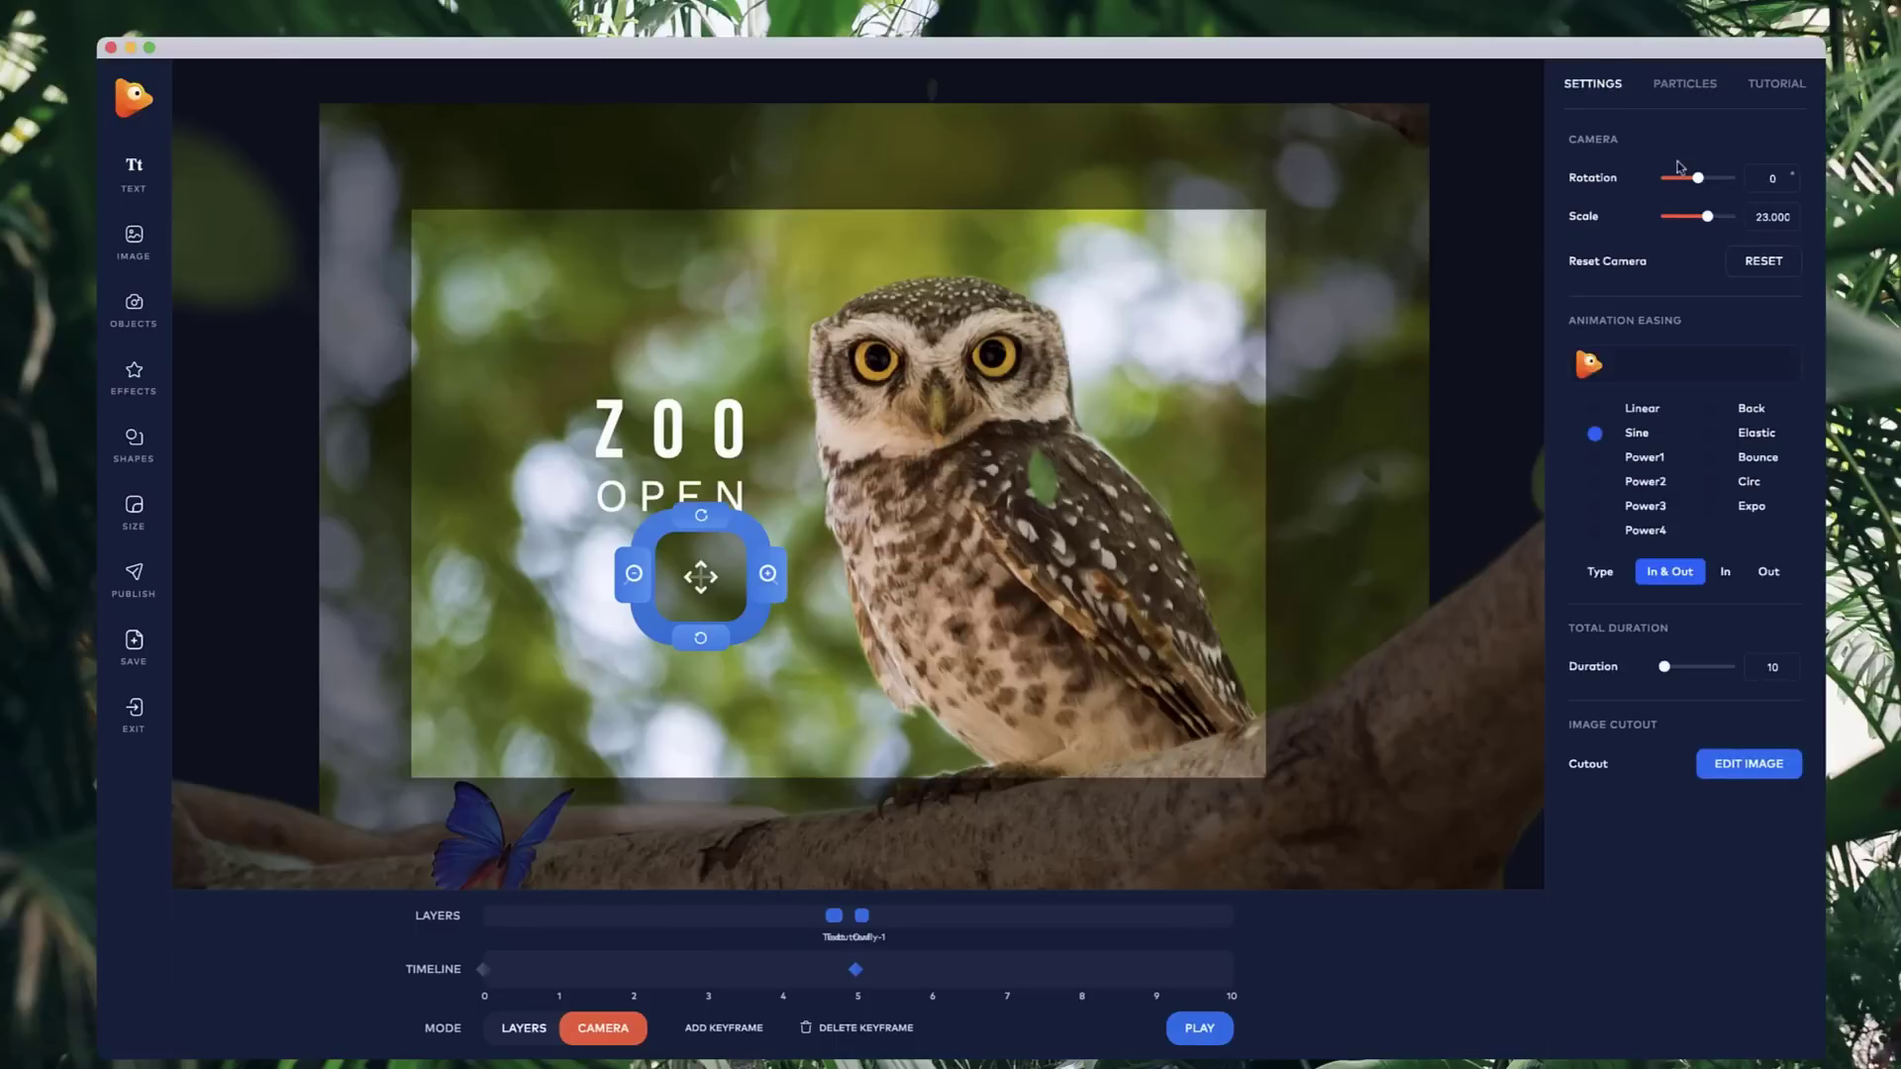
pyautogui.moveTo(1701, 178); pyautogui.dragTo(1696, 178)
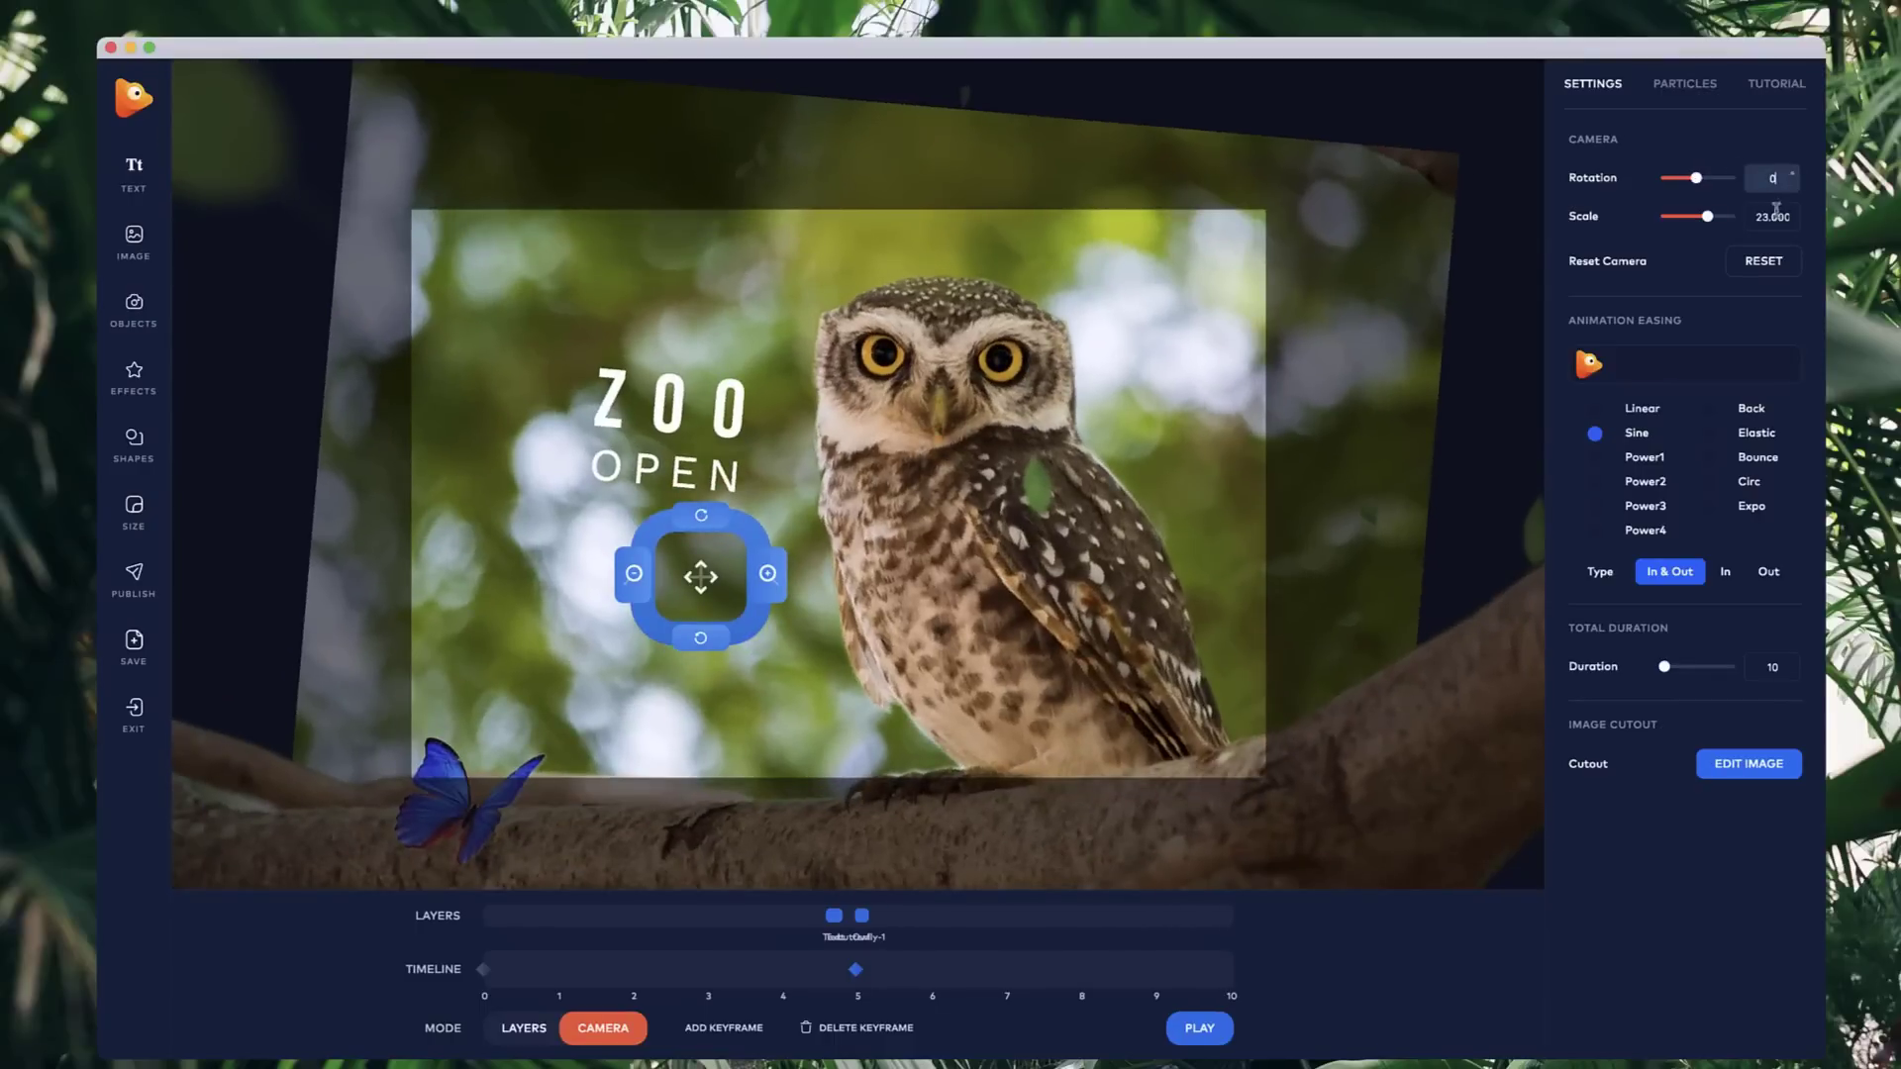
pyautogui.press('Return')
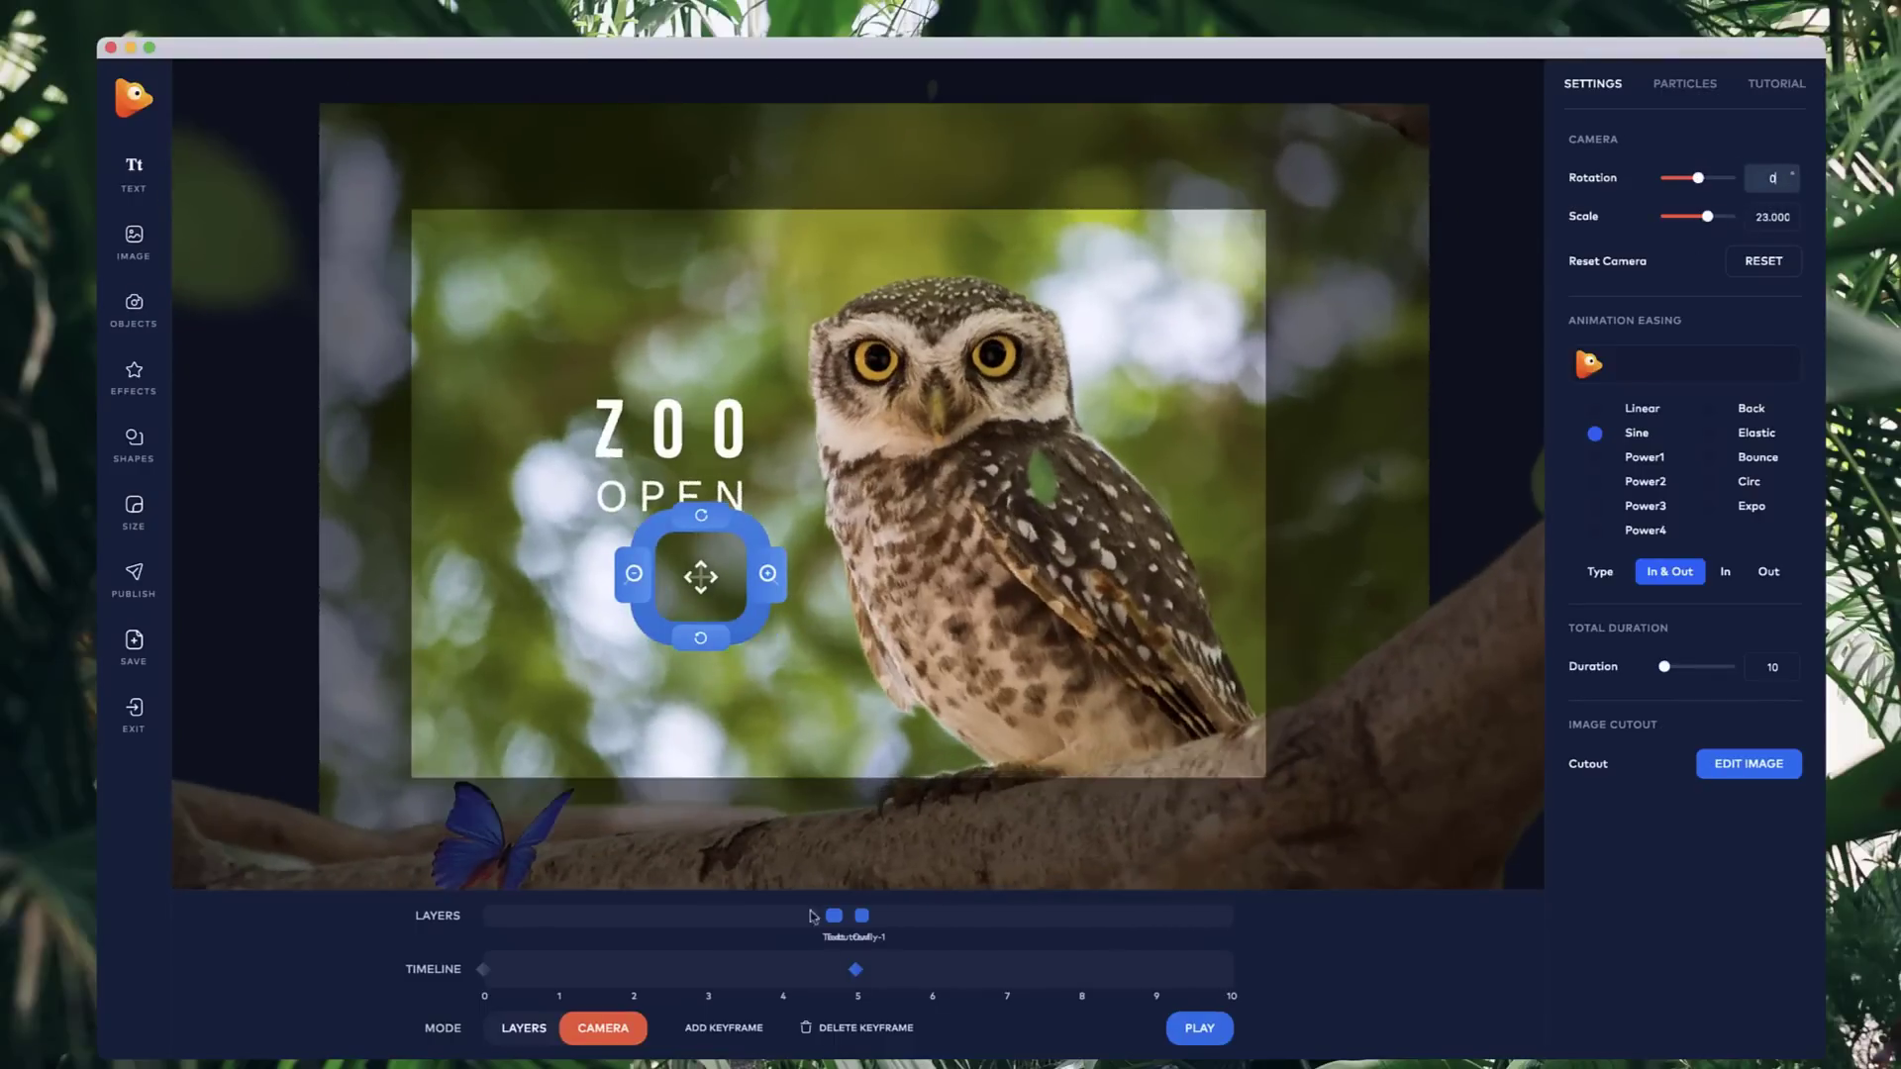
pyautogui.click(1194, 1033)
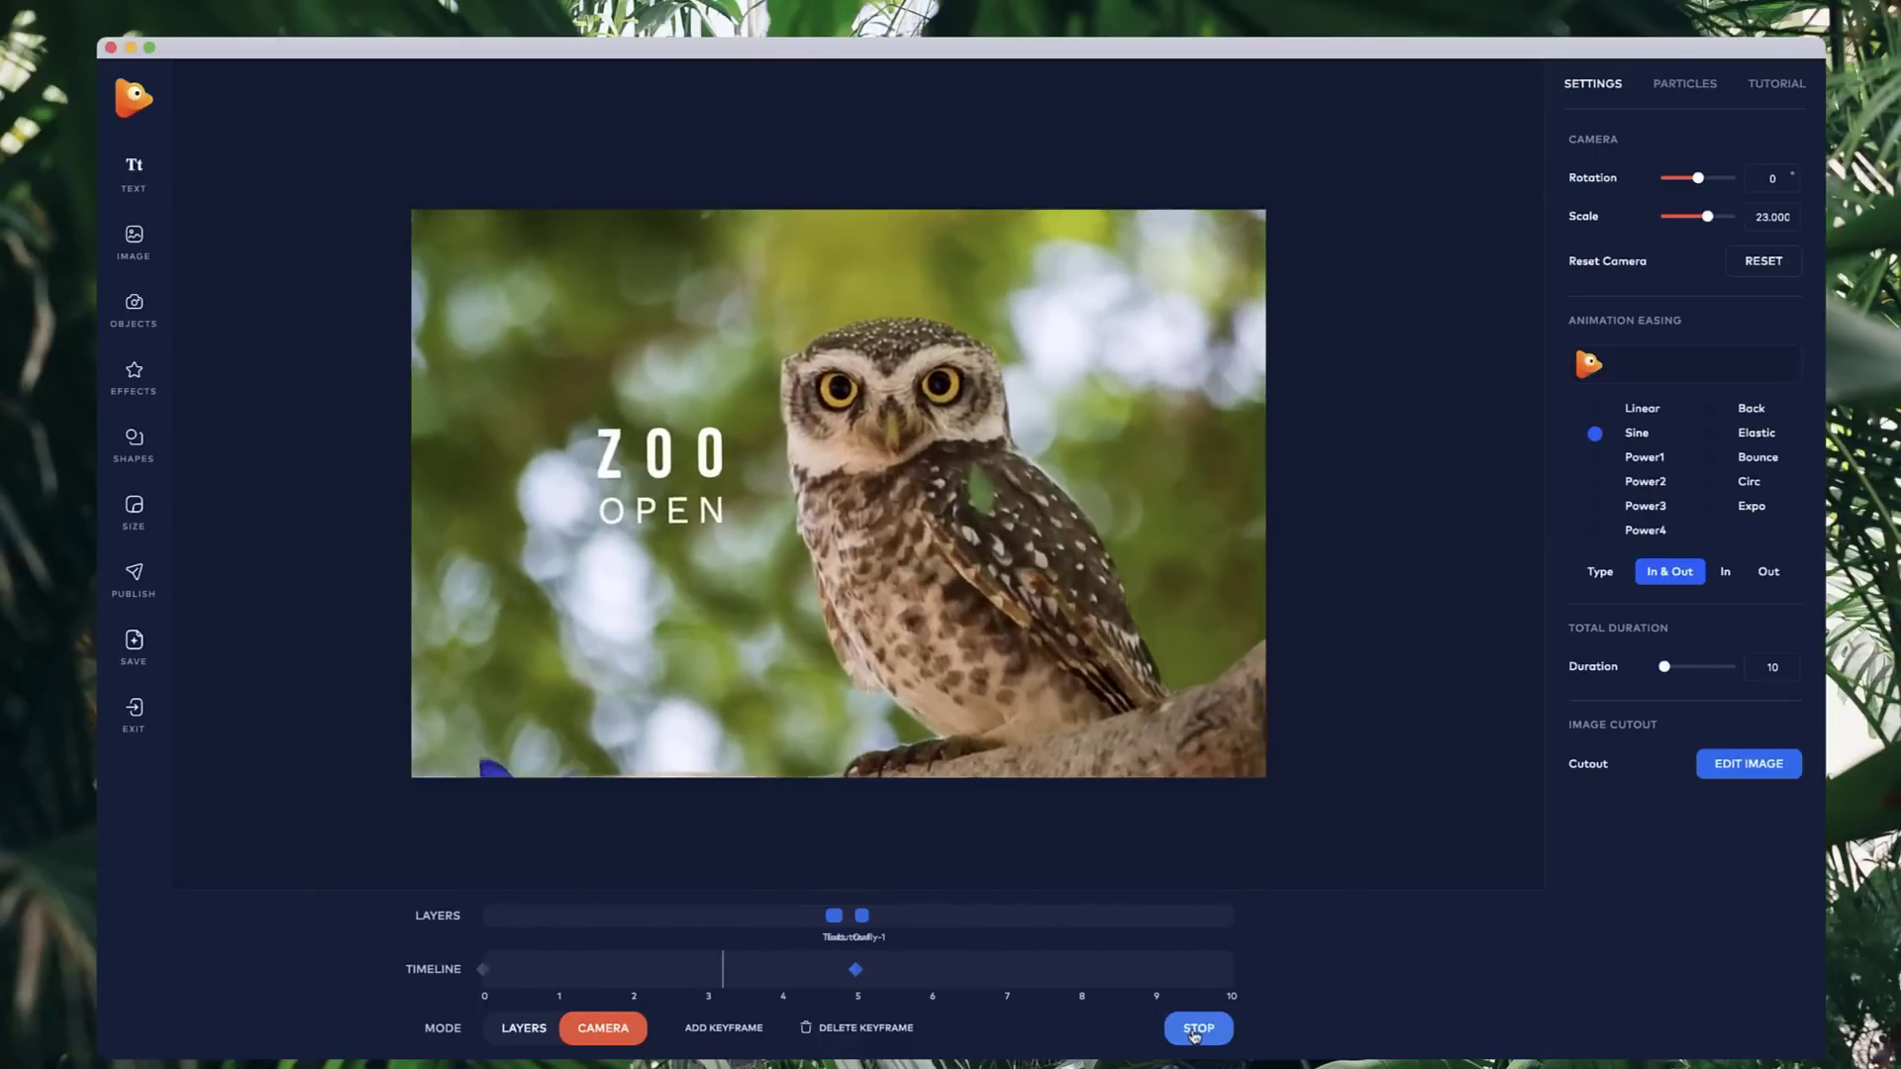
pyautogui.click(855, 970)
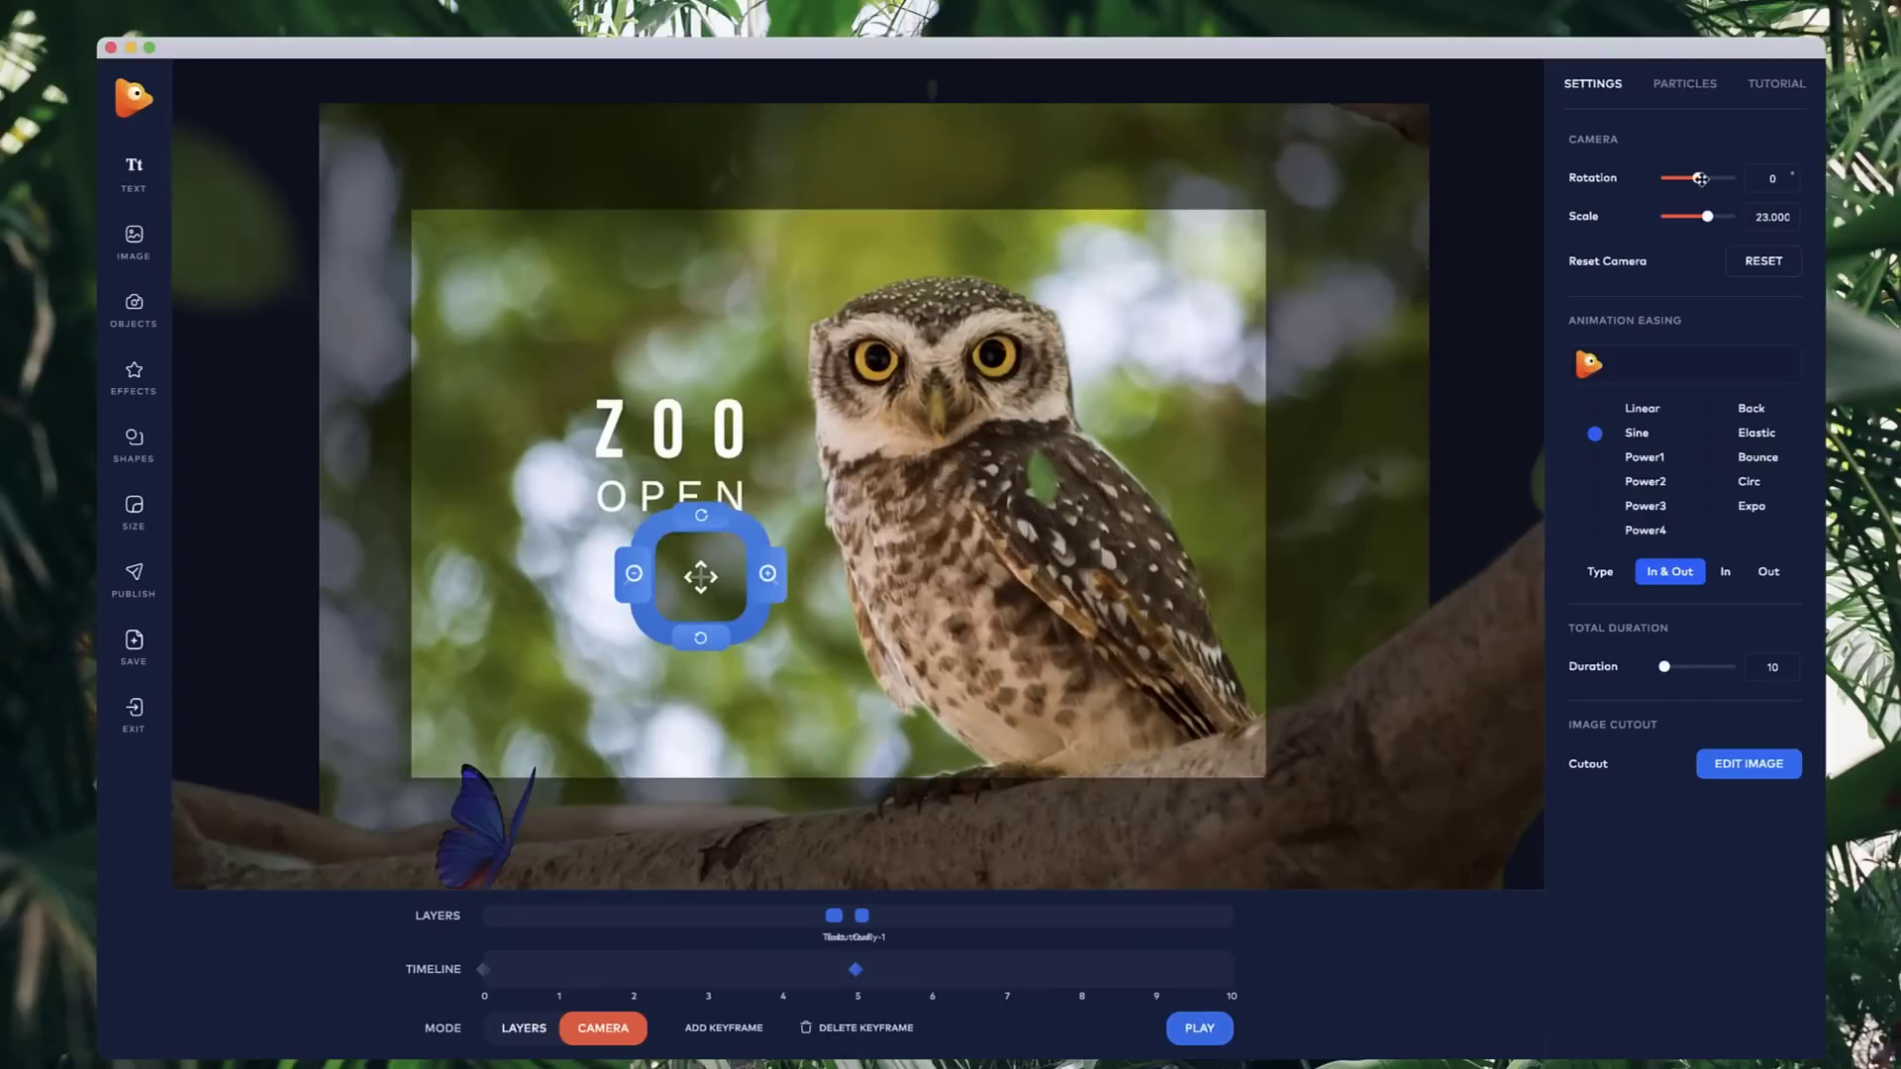
pyautogui.moveTo(1700, 178); pyautogui.dragTo(1702, 178)
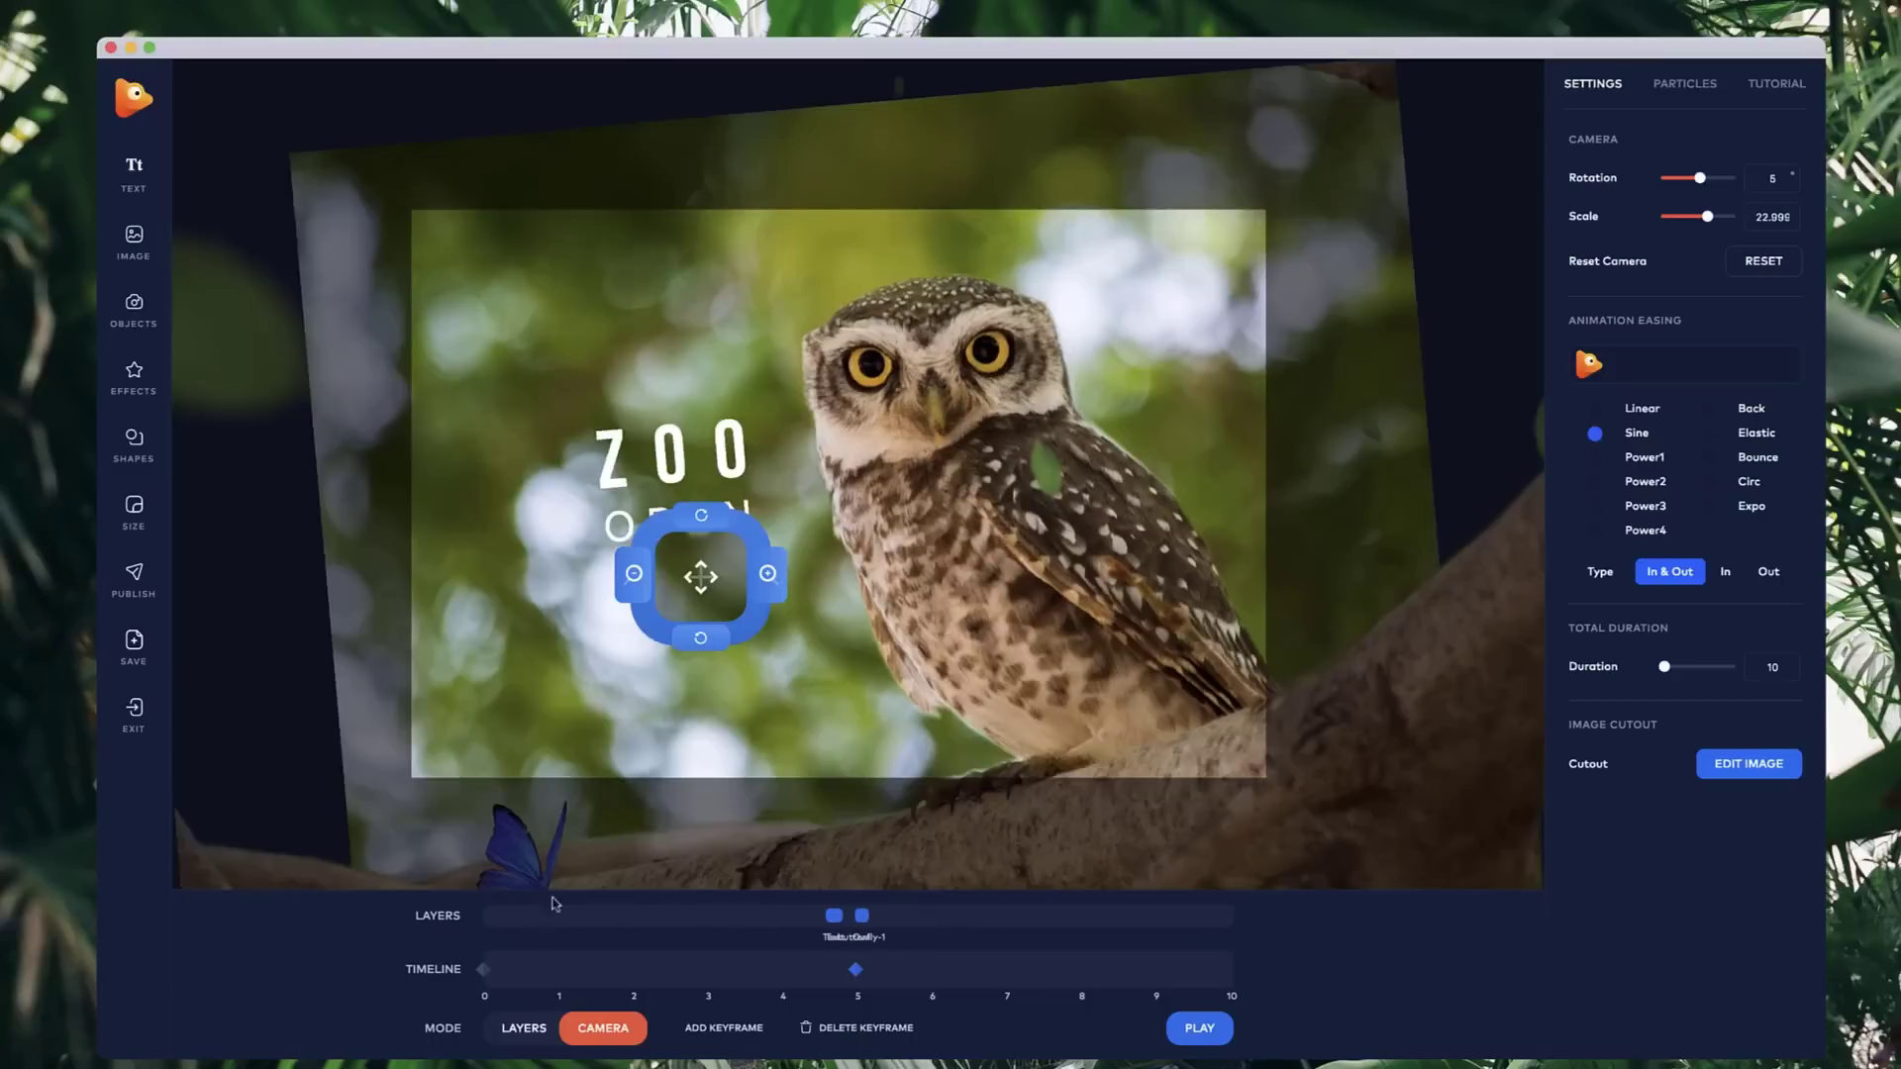
# - At the 0-second keyframe, set the camera rotation to -6° and the scale to 10.4, and reposition the camera to reframe the scene
pyautogui.click(480, 971)
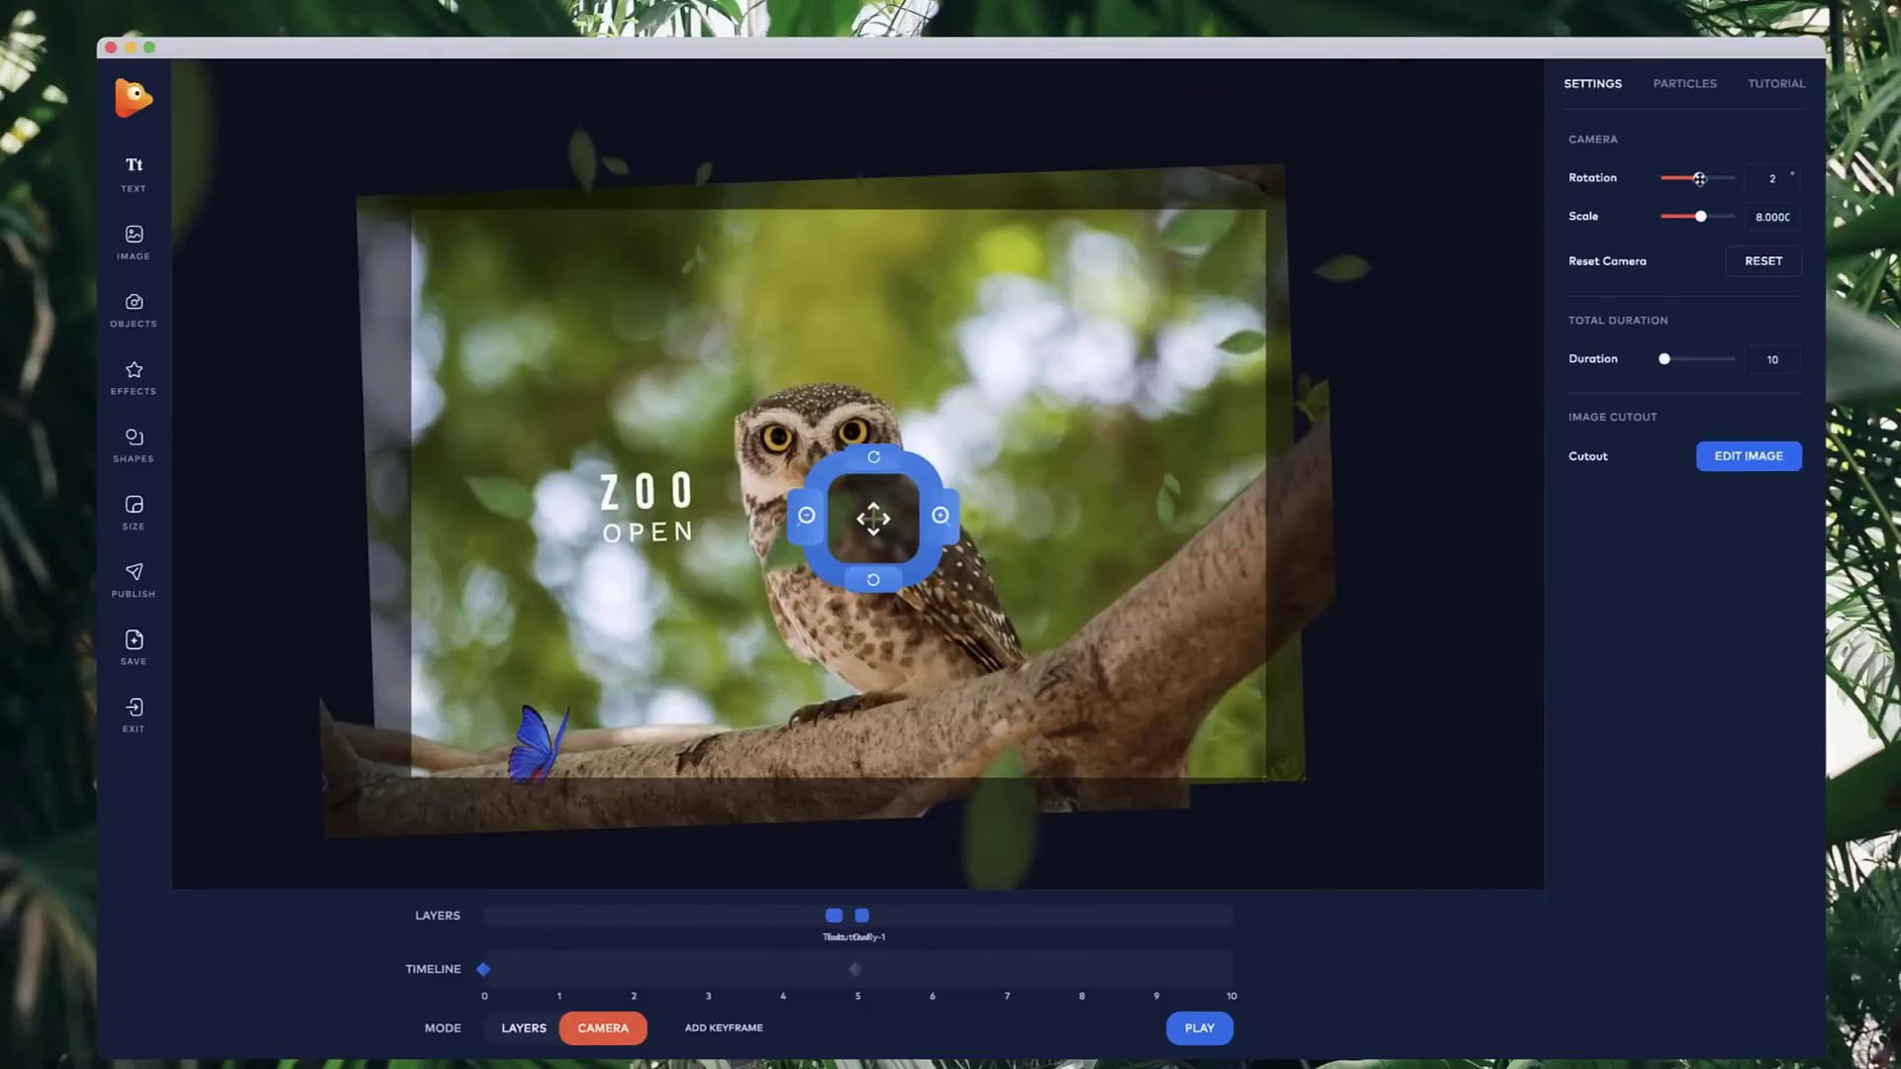
pyautogui.moveTo(1698, 178); pyautogui.dragTo(1704, 218)
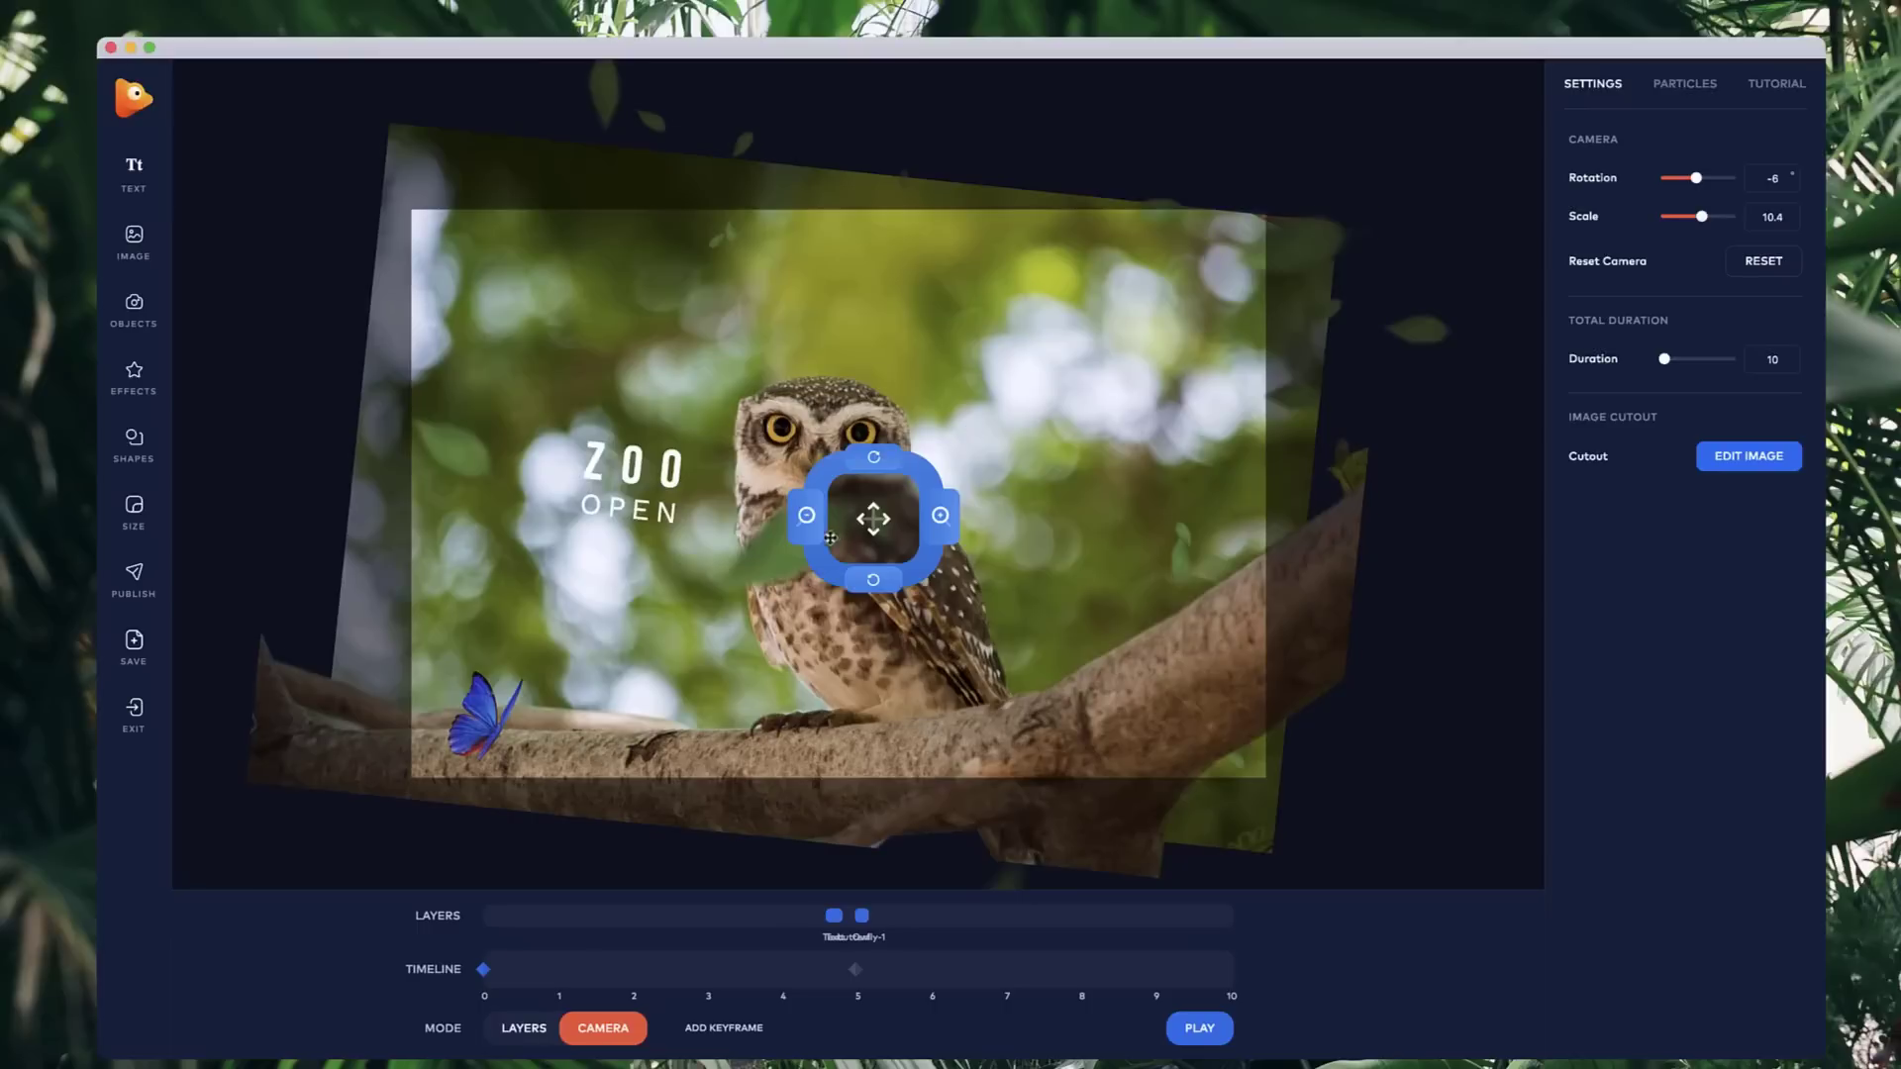
pyautogui.moveTo(829, 538); pyautogui.dragTo(821, 545)
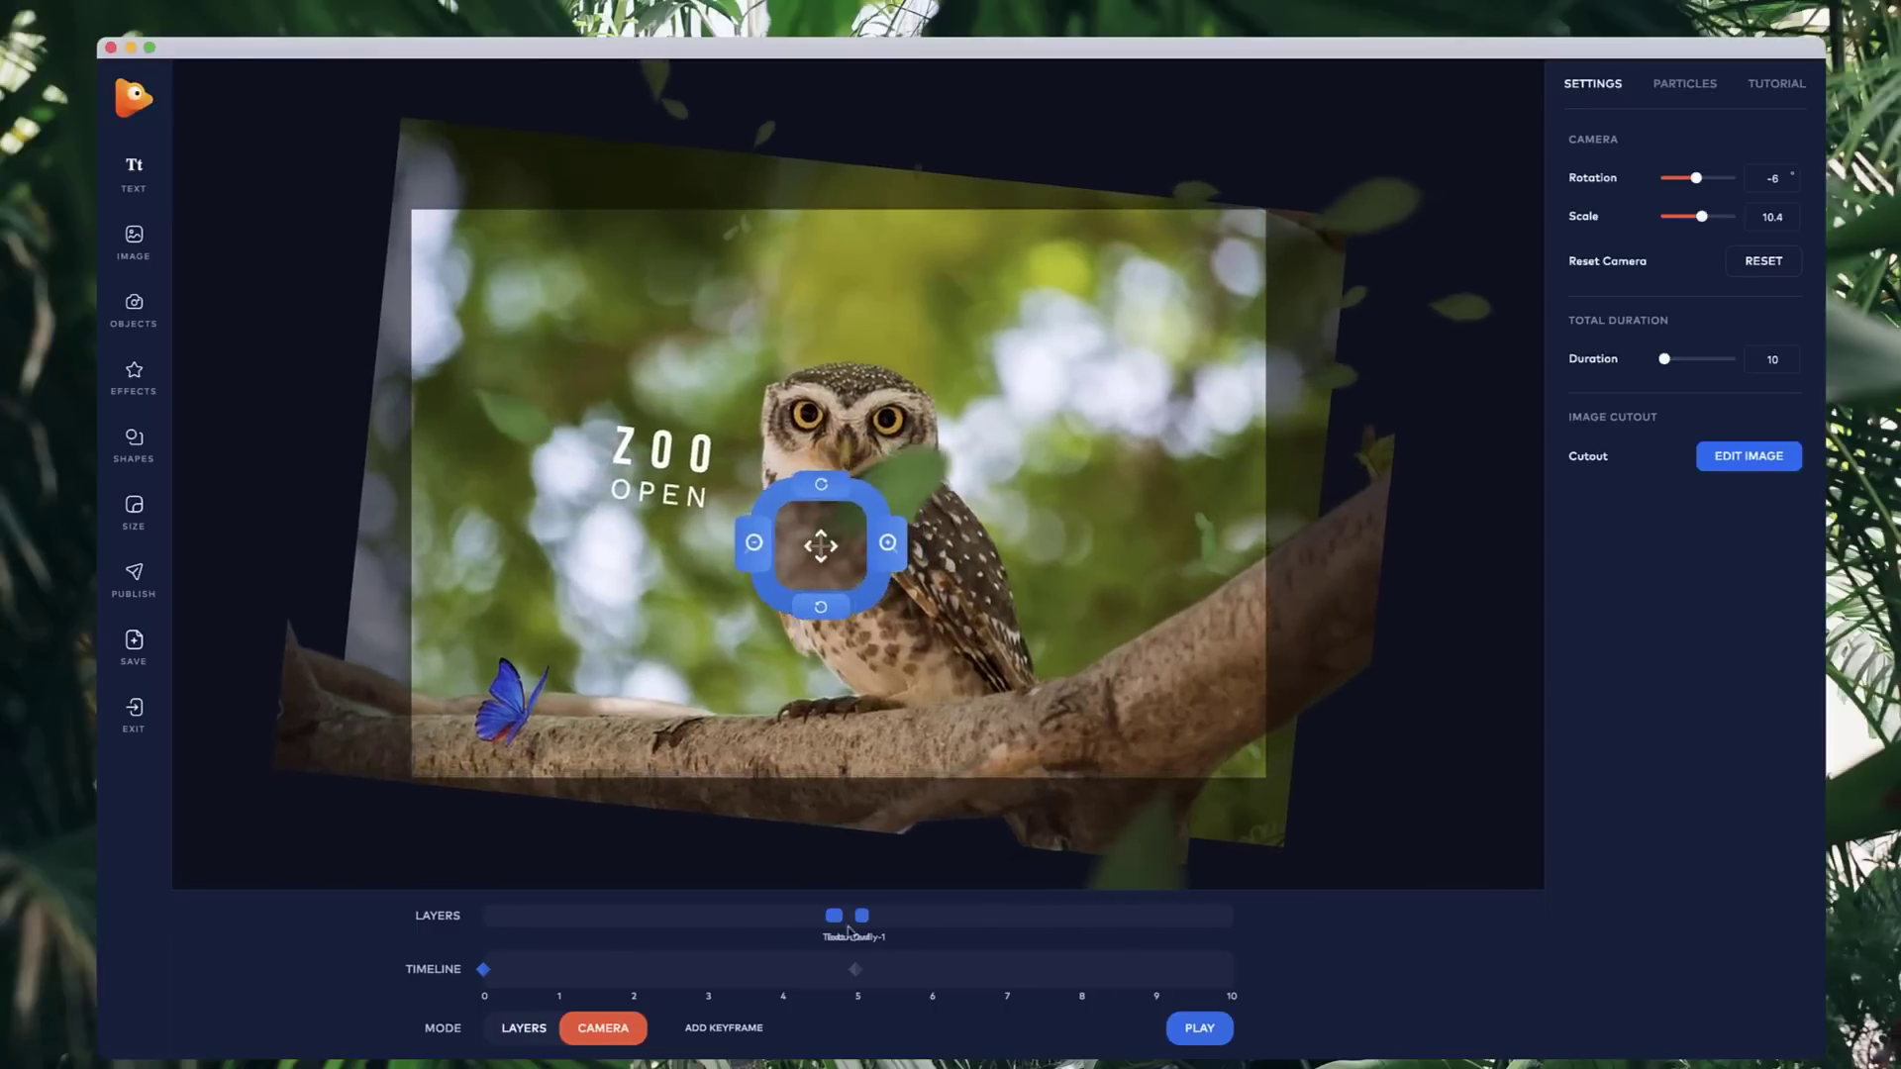
# - Check the 5-second camera view and play the animation between the two tilted keyframes
pyautogui.click(855, 969)
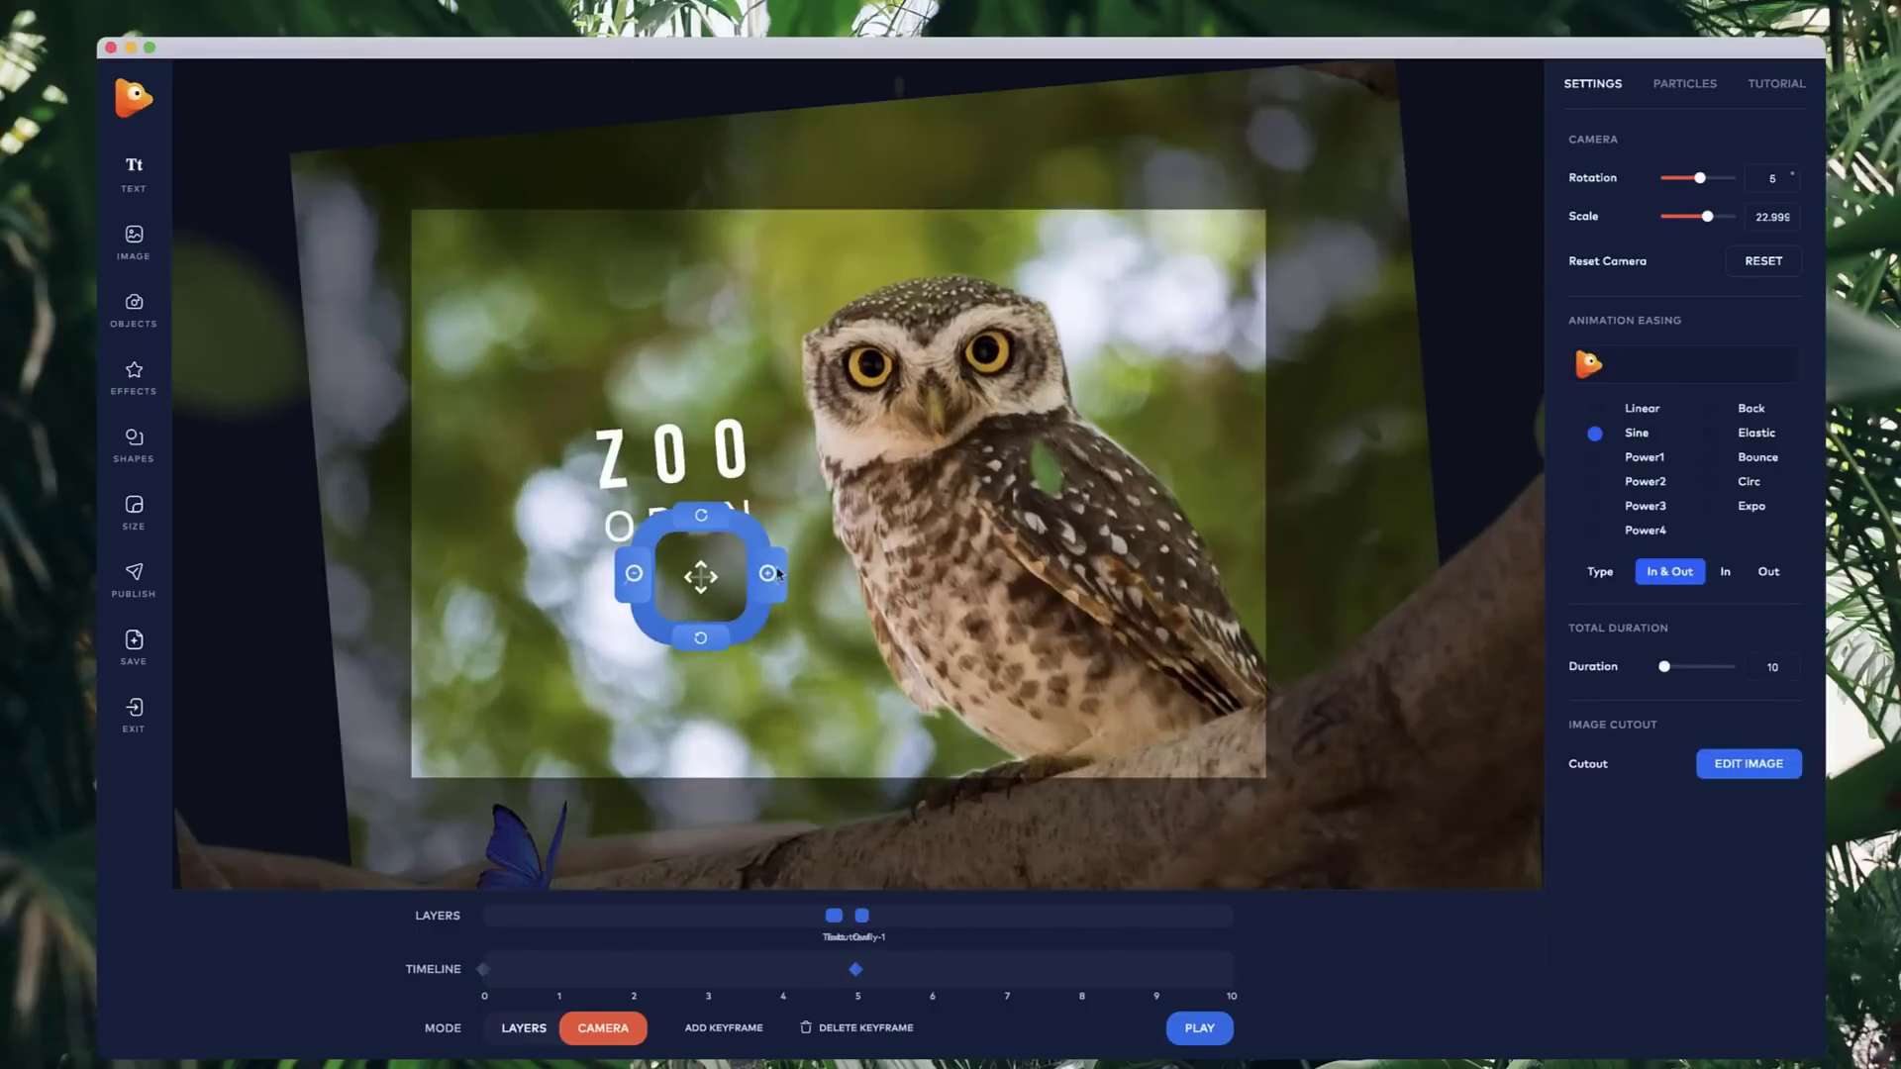
pyautogui.click(1221, 1031)
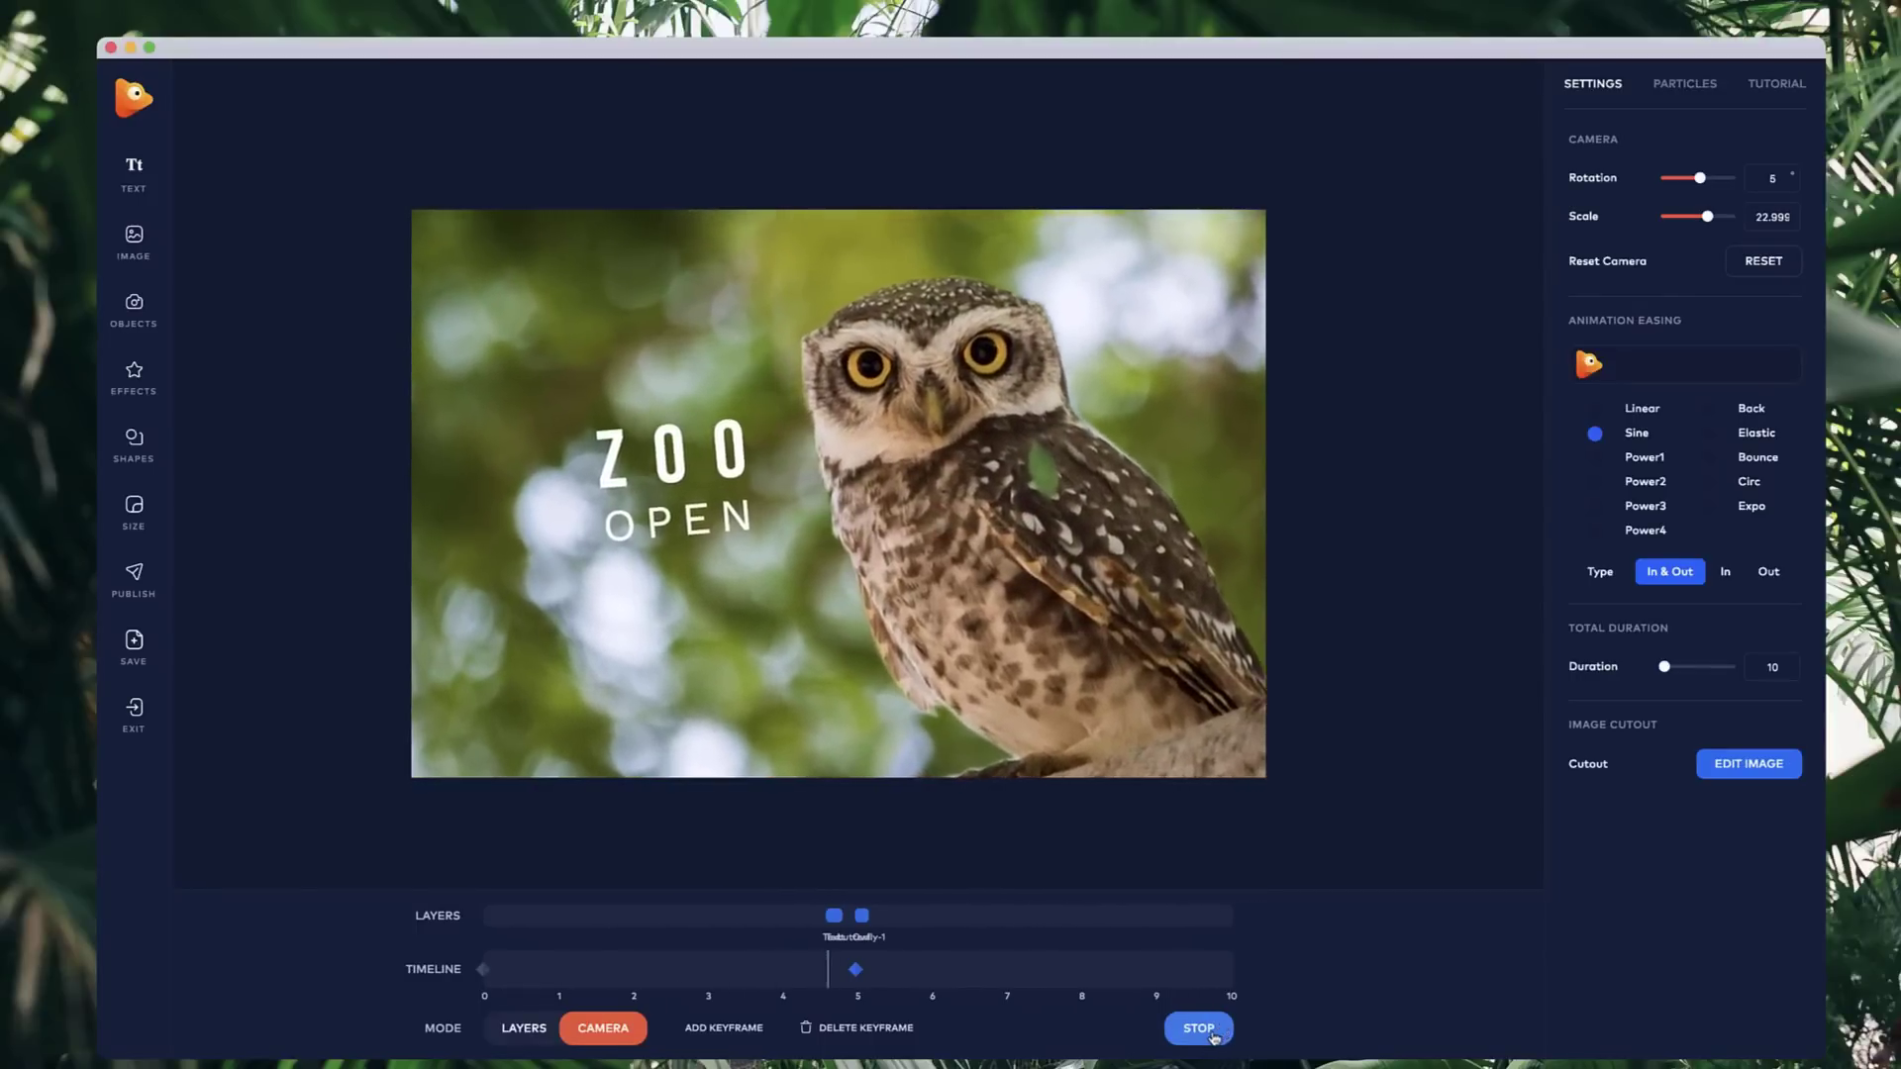
pyautogui.click(1212, 1033)
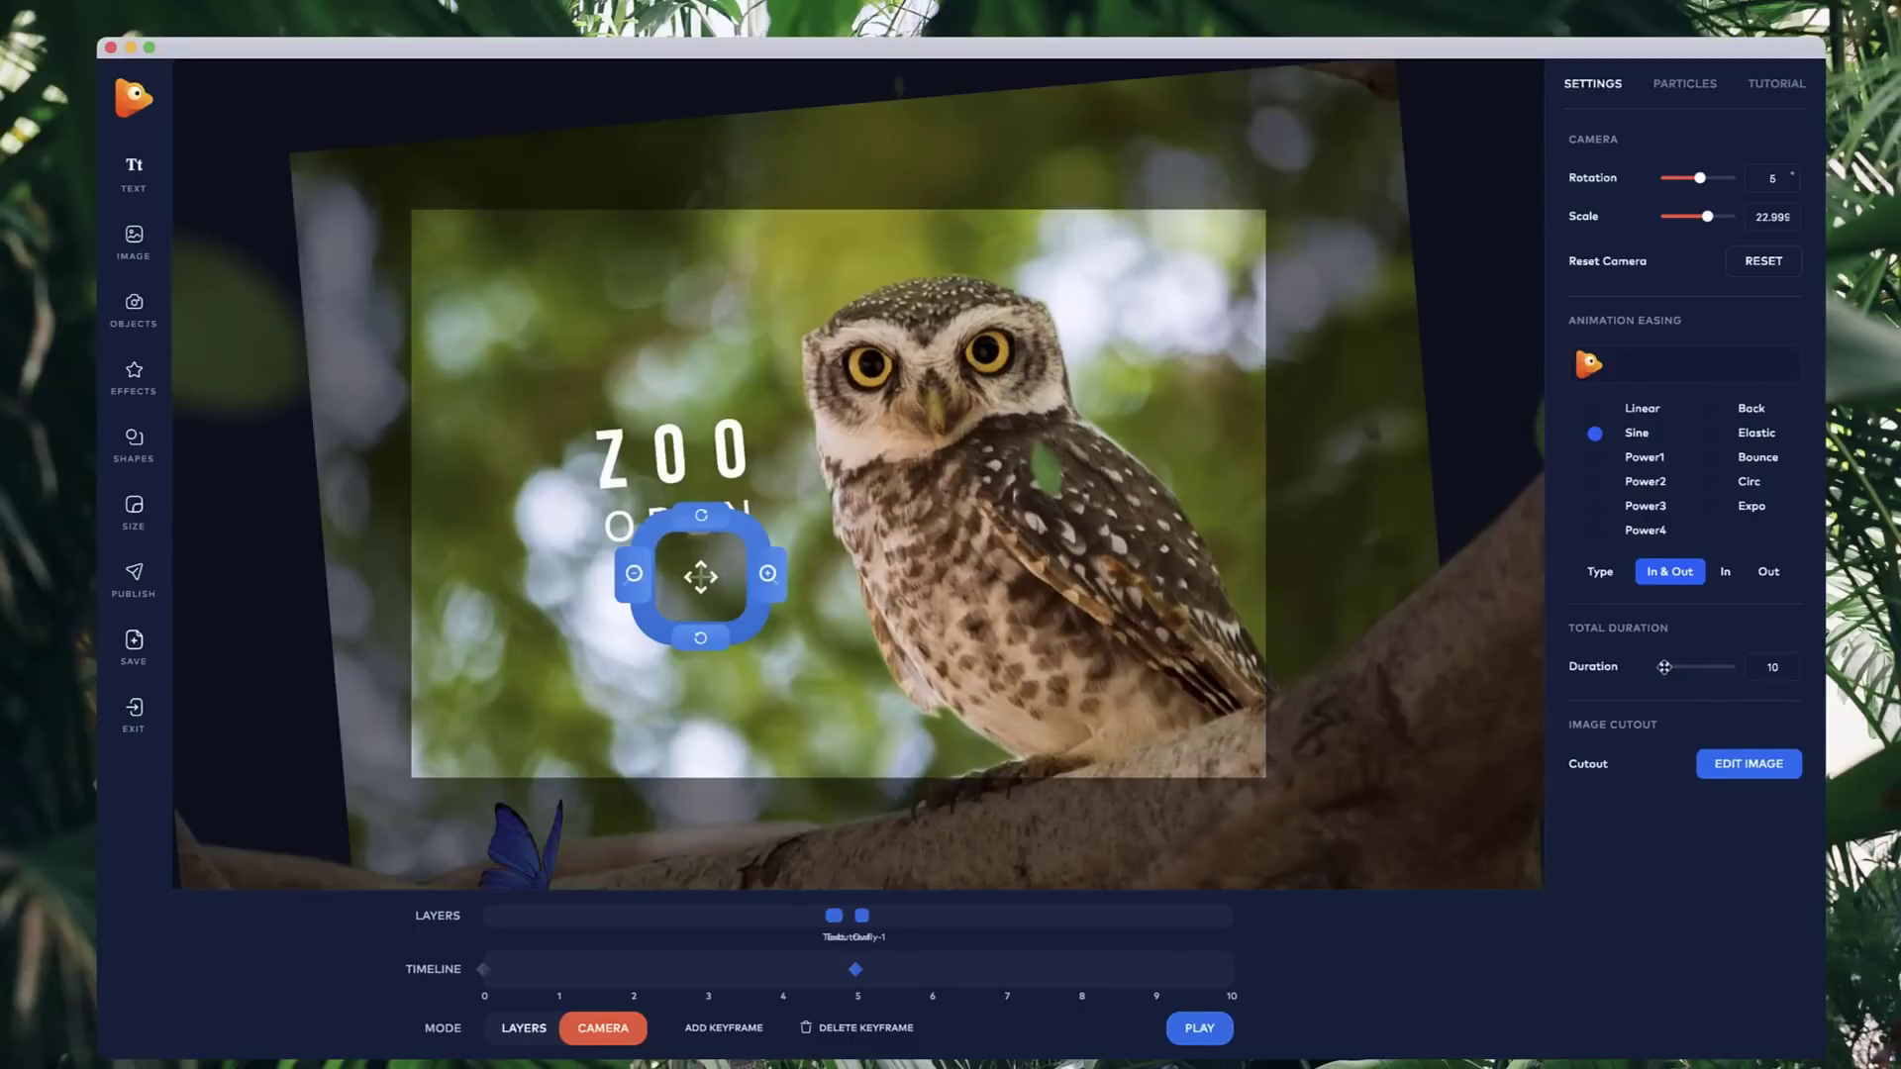
pyautogui.moveTo(1664, 667); pyautogui.dragTo(1664, 667)
# - Add a camera keyframe at 10 seconds that repeats the opening view, and compare it with the 5-second view
pyautogui.click(485, 971)
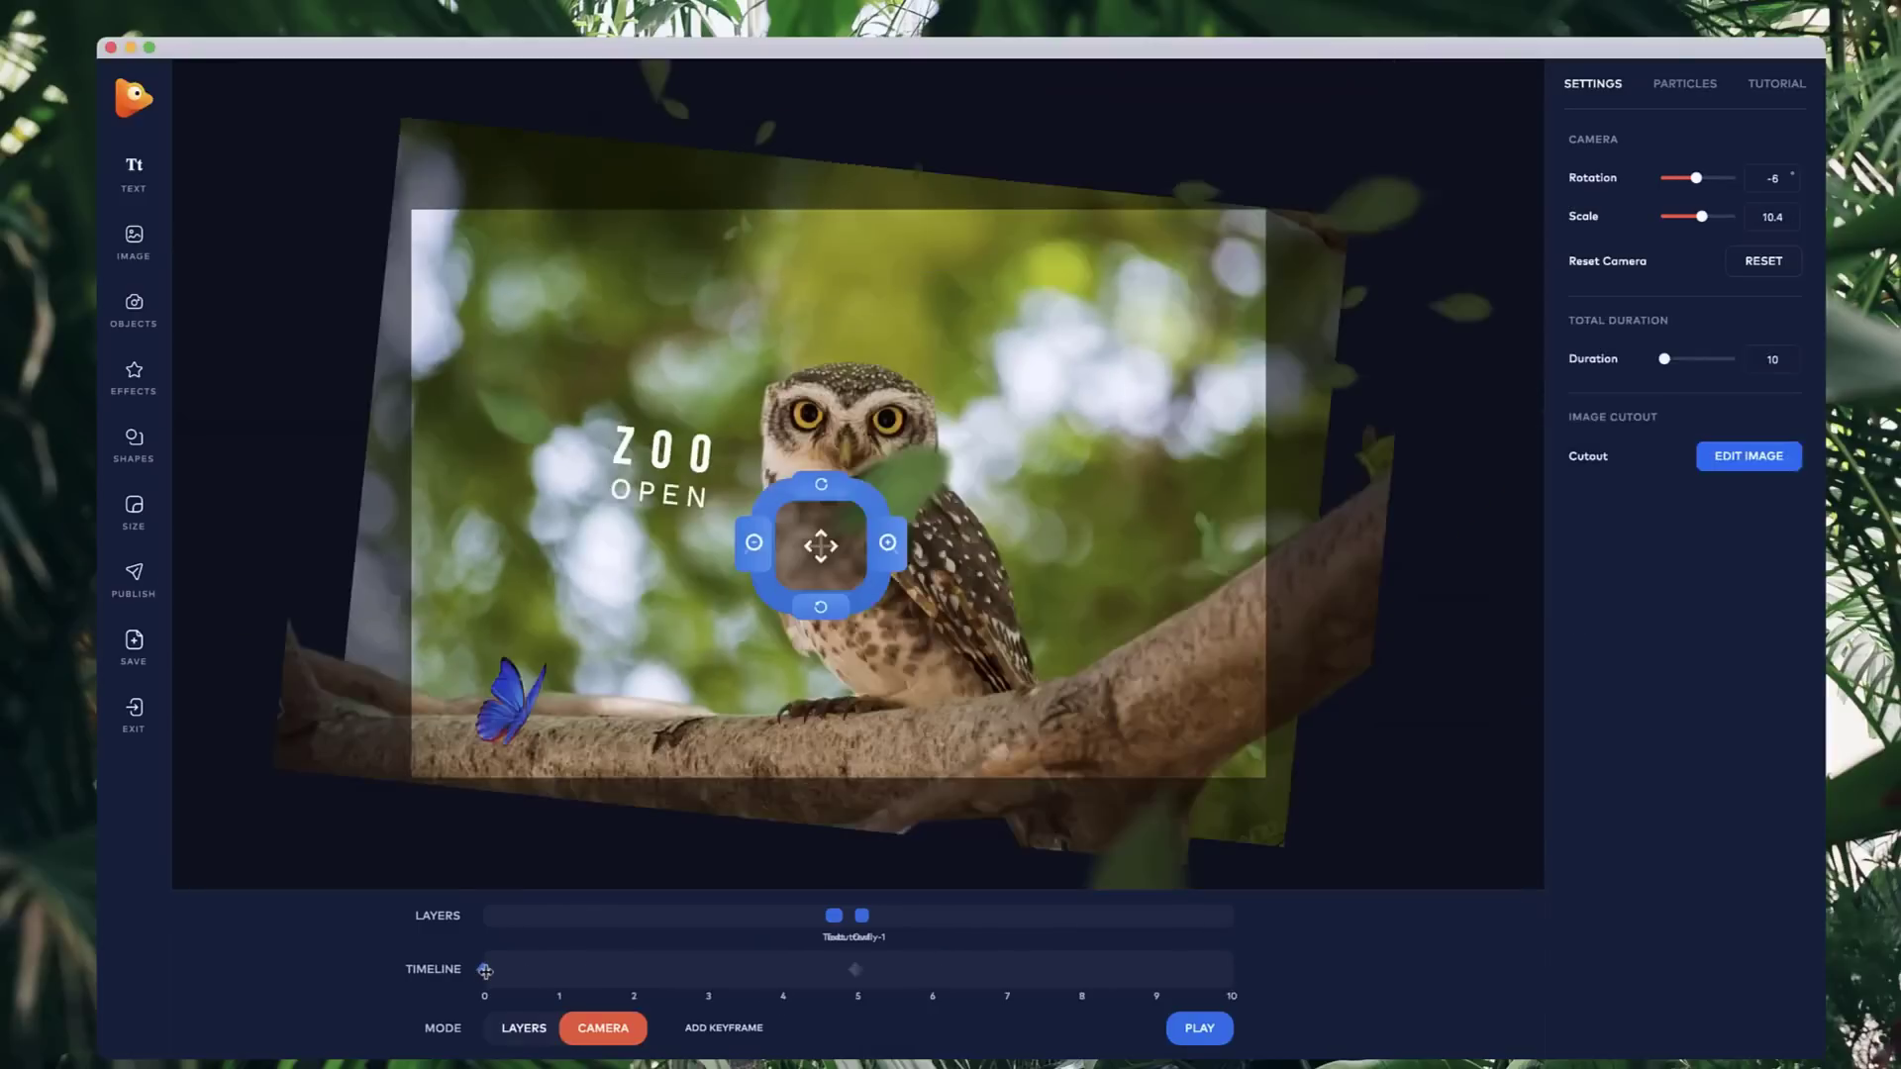
pyautogui.click(541, 969)
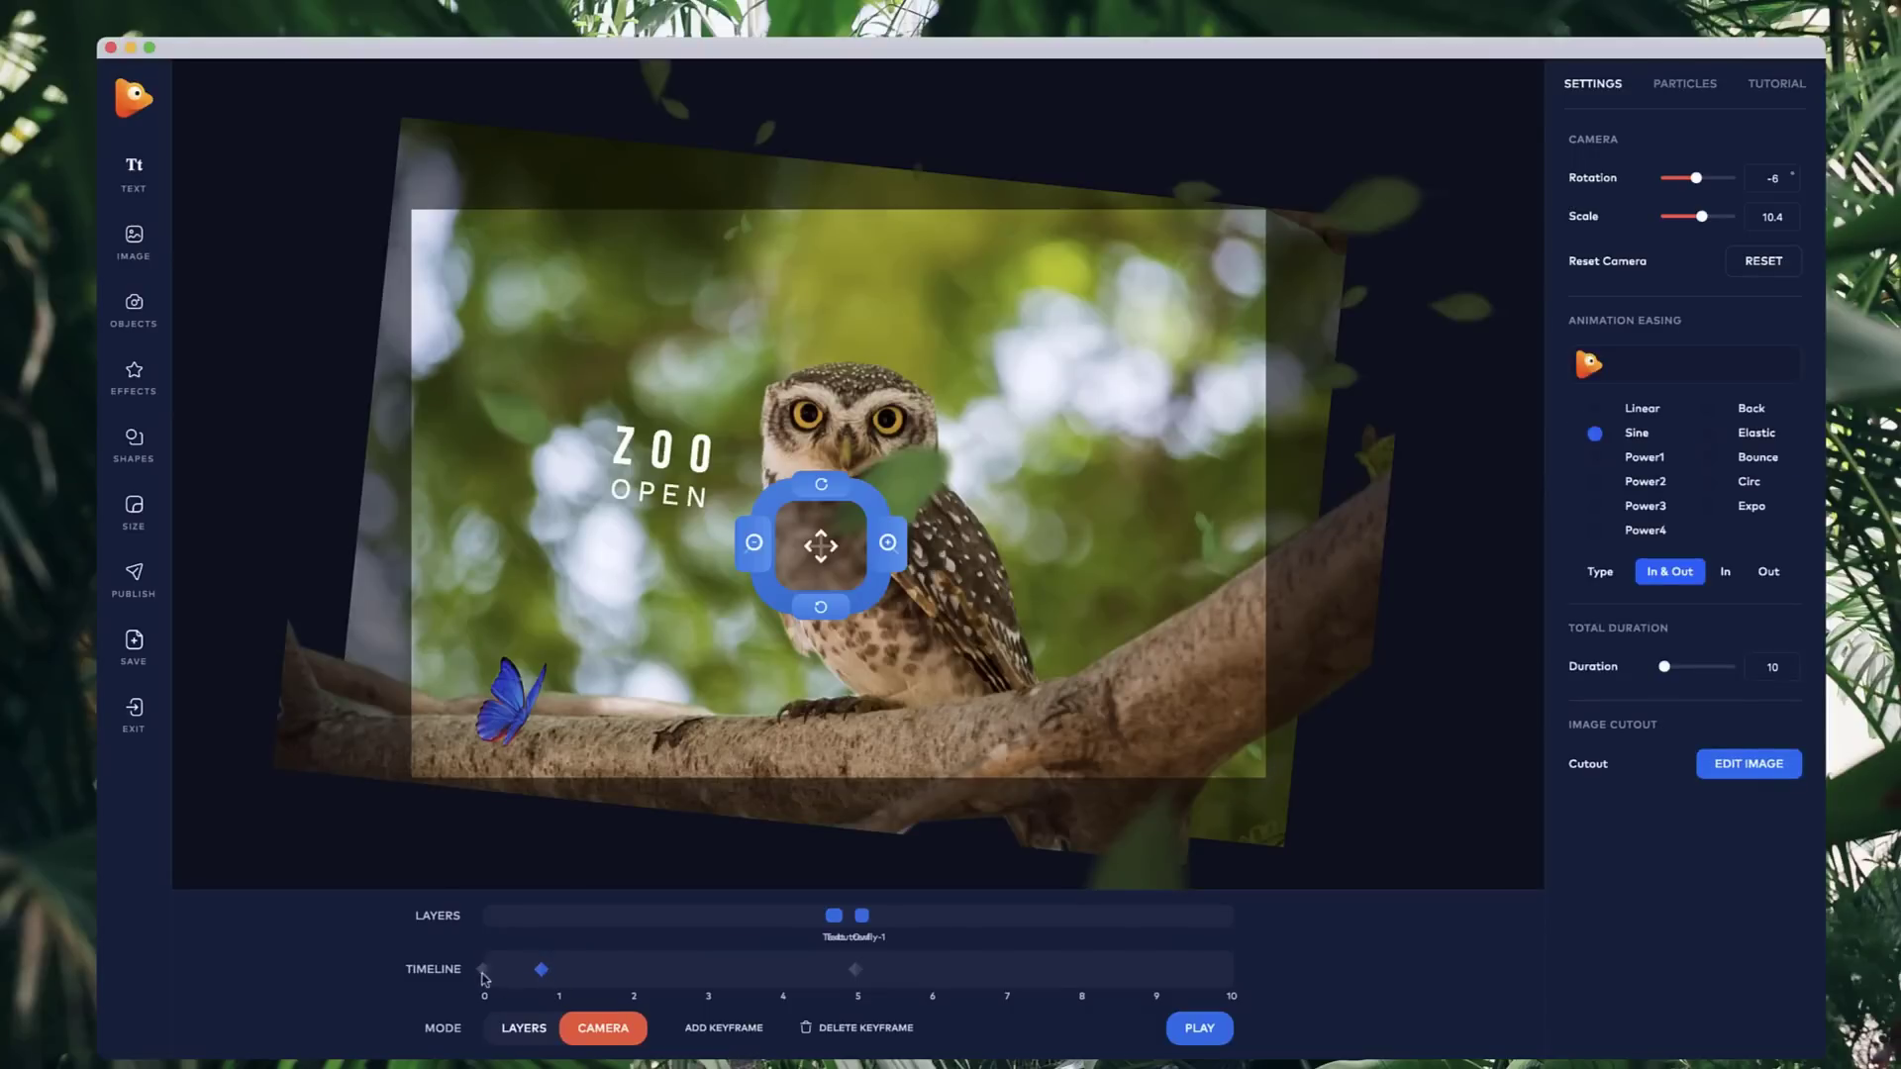
pyautogui.moveTo(744, 997); pyautogui.dragTo(1233, 990)
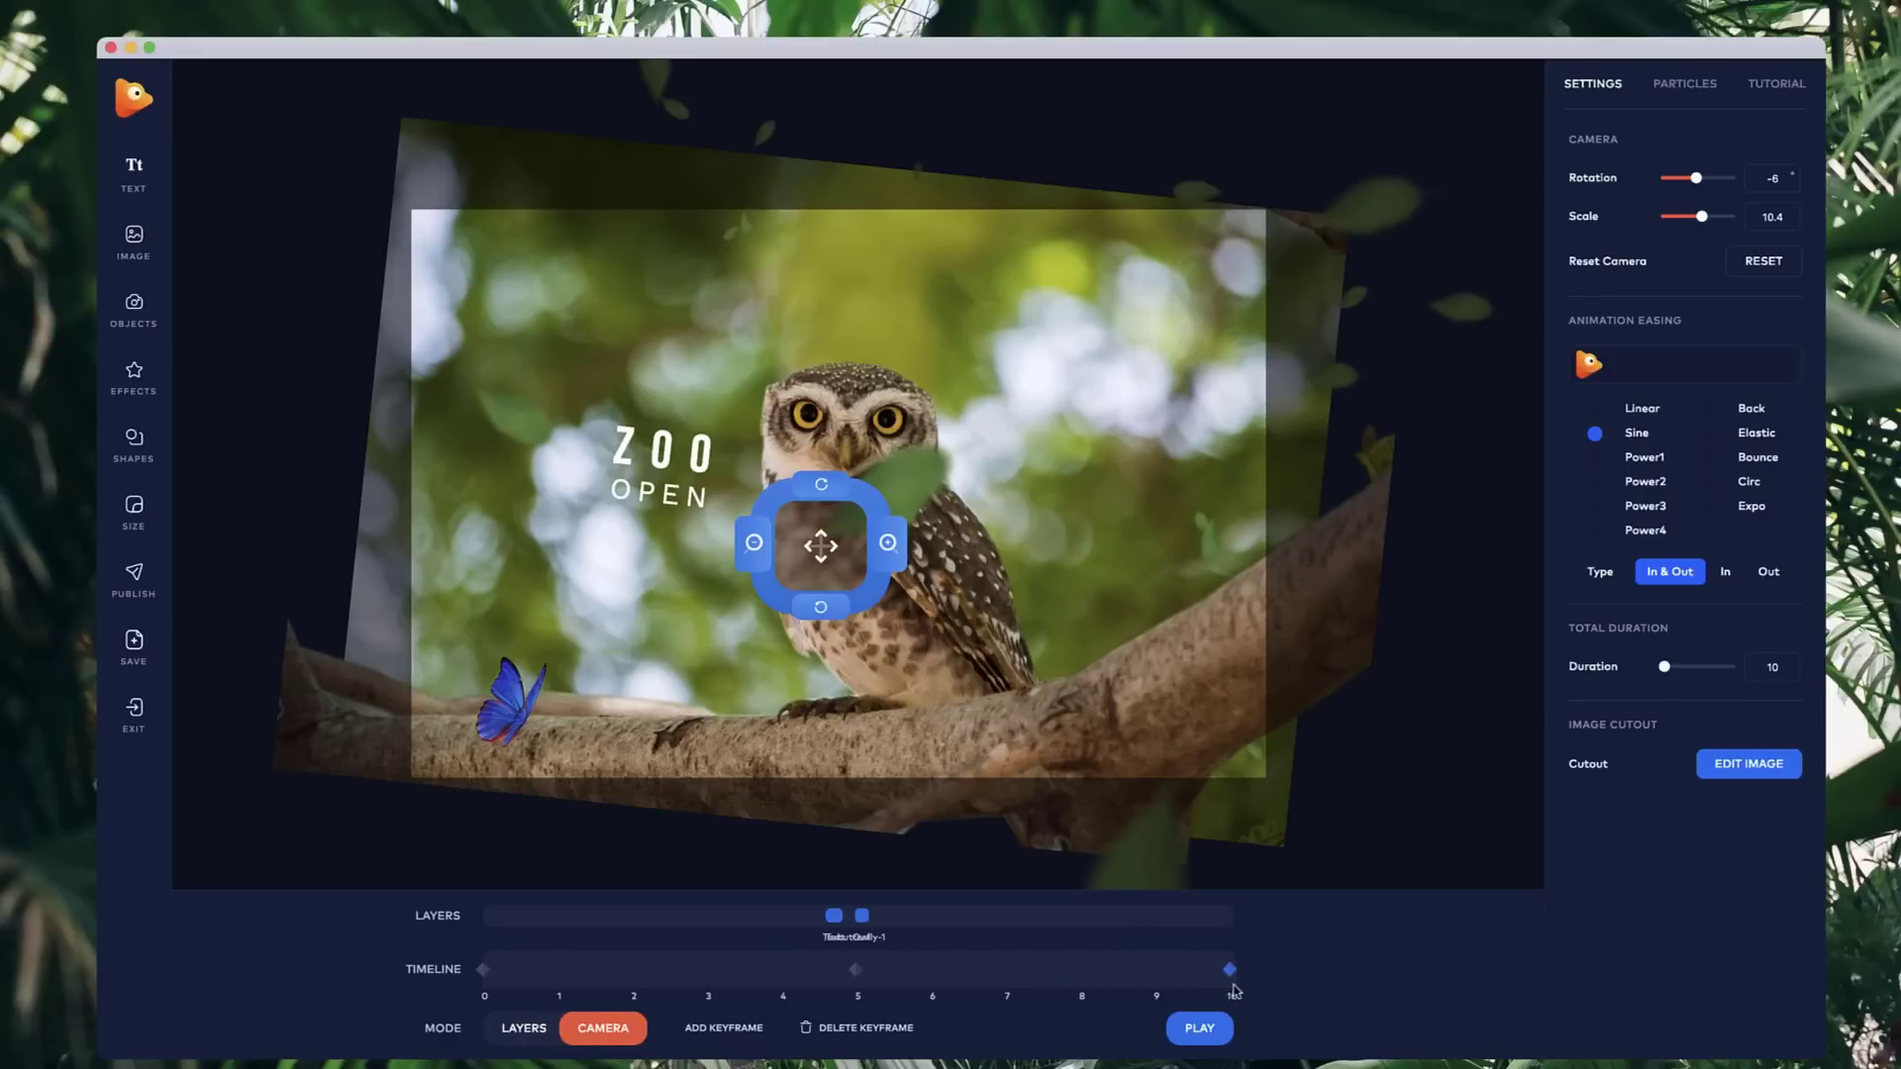
pyautogui.click(855, 966)
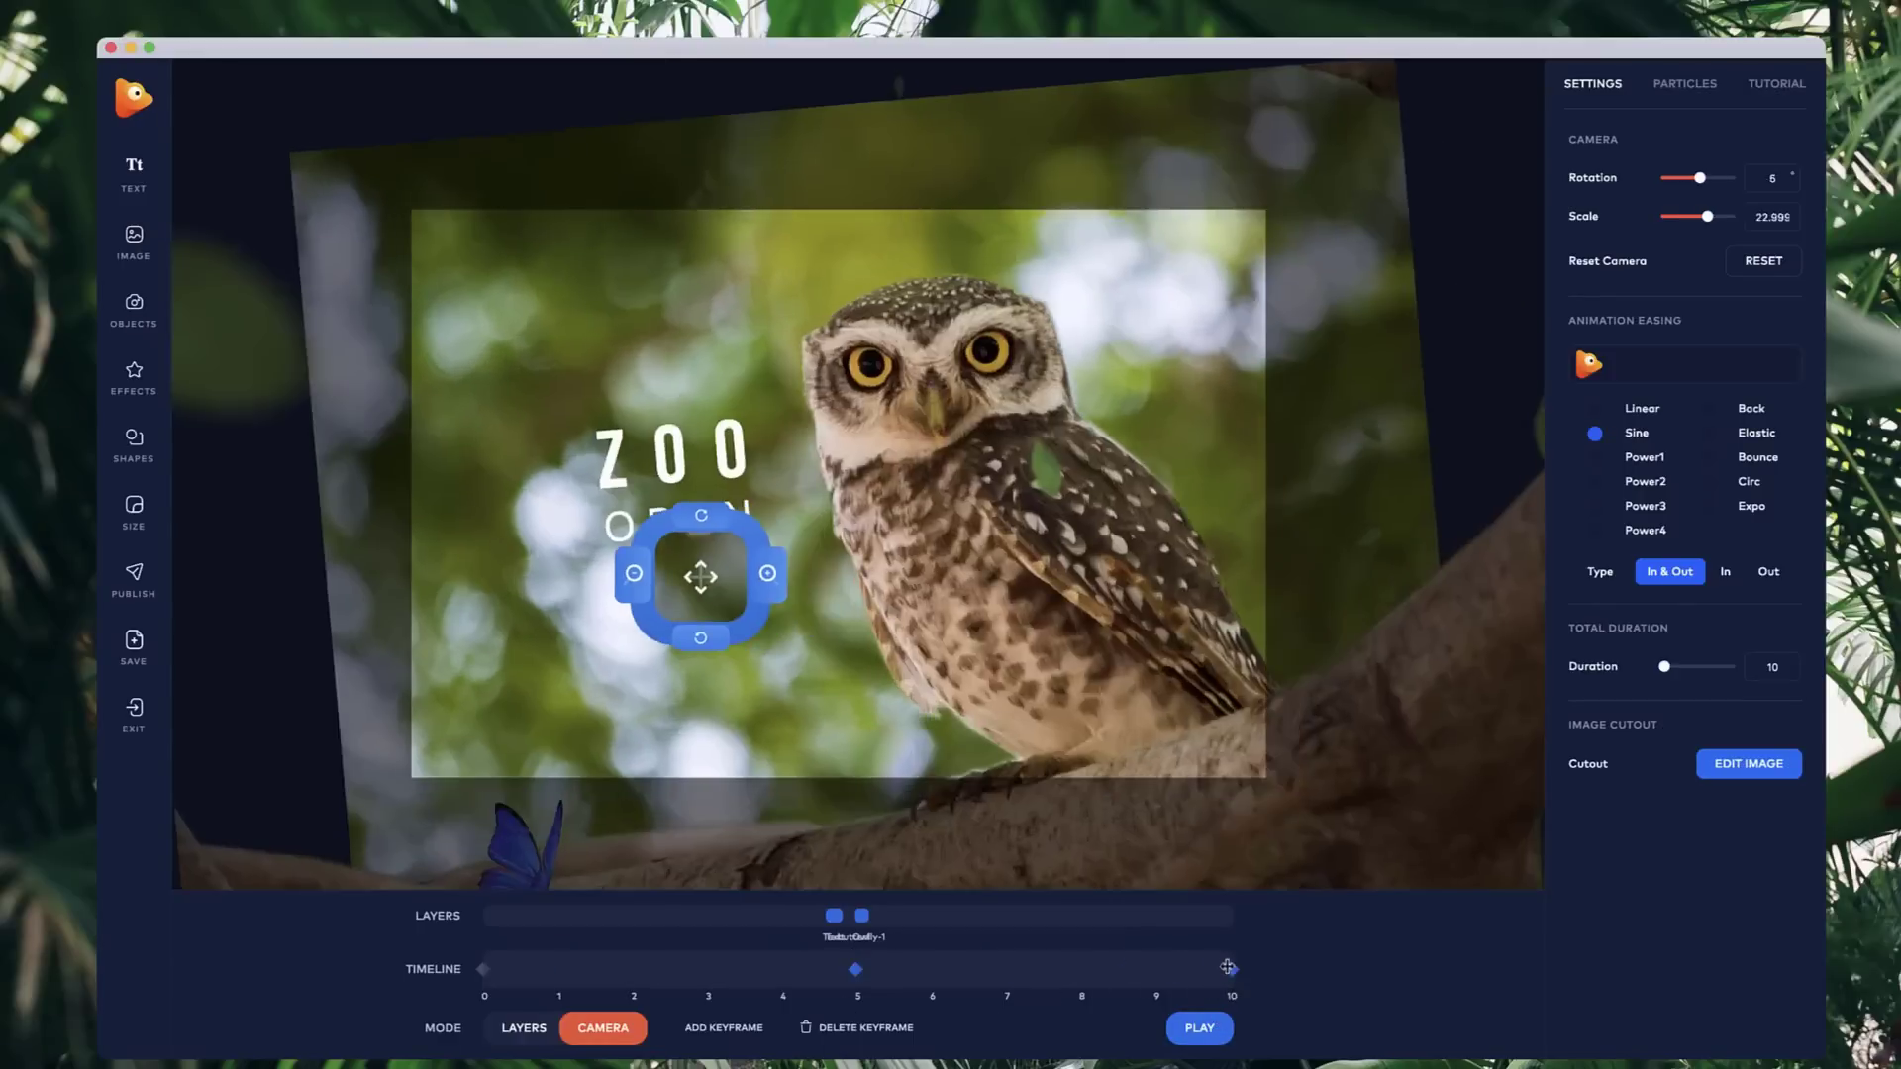
# - Try Power2, Power4, Bounce and Elastic easing on the 10-second camera keyframe, and settle on Power3
pyautogui.click(1230, 970)
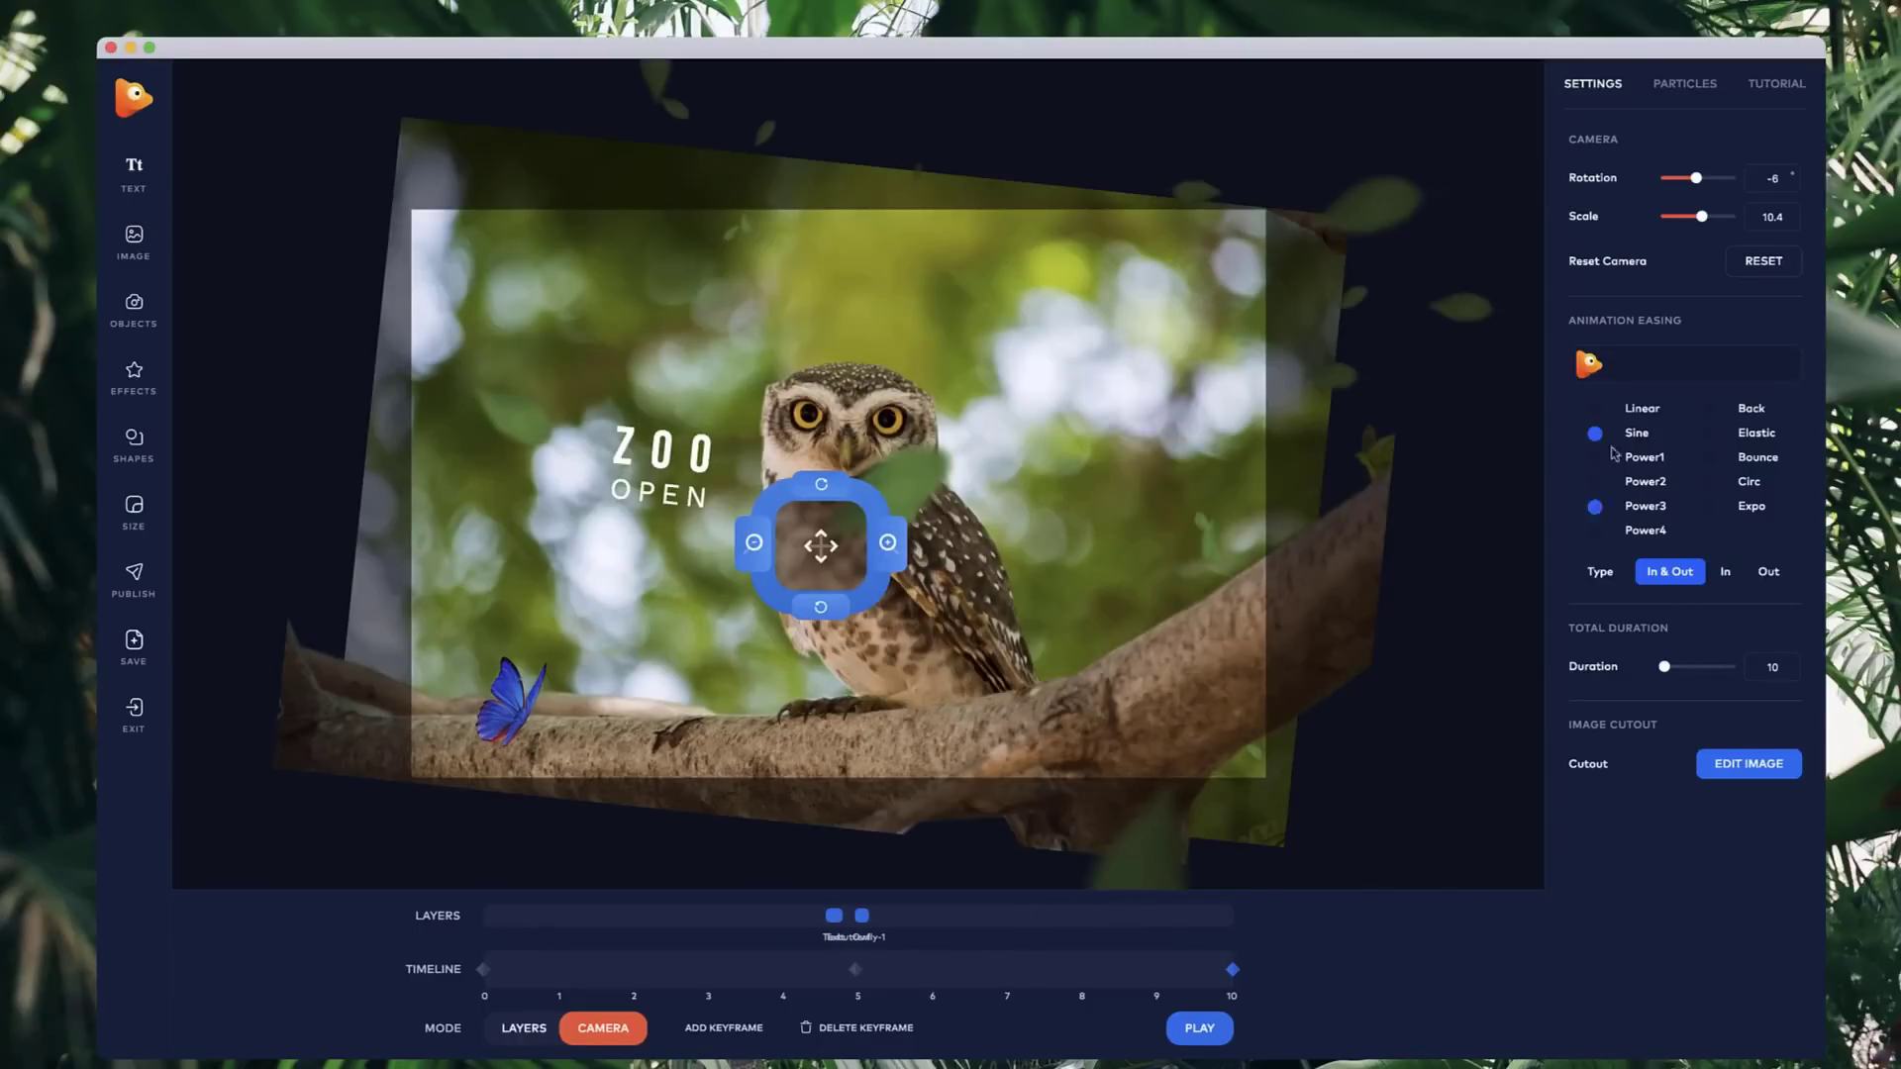
pyautogui.click(1651, 481)
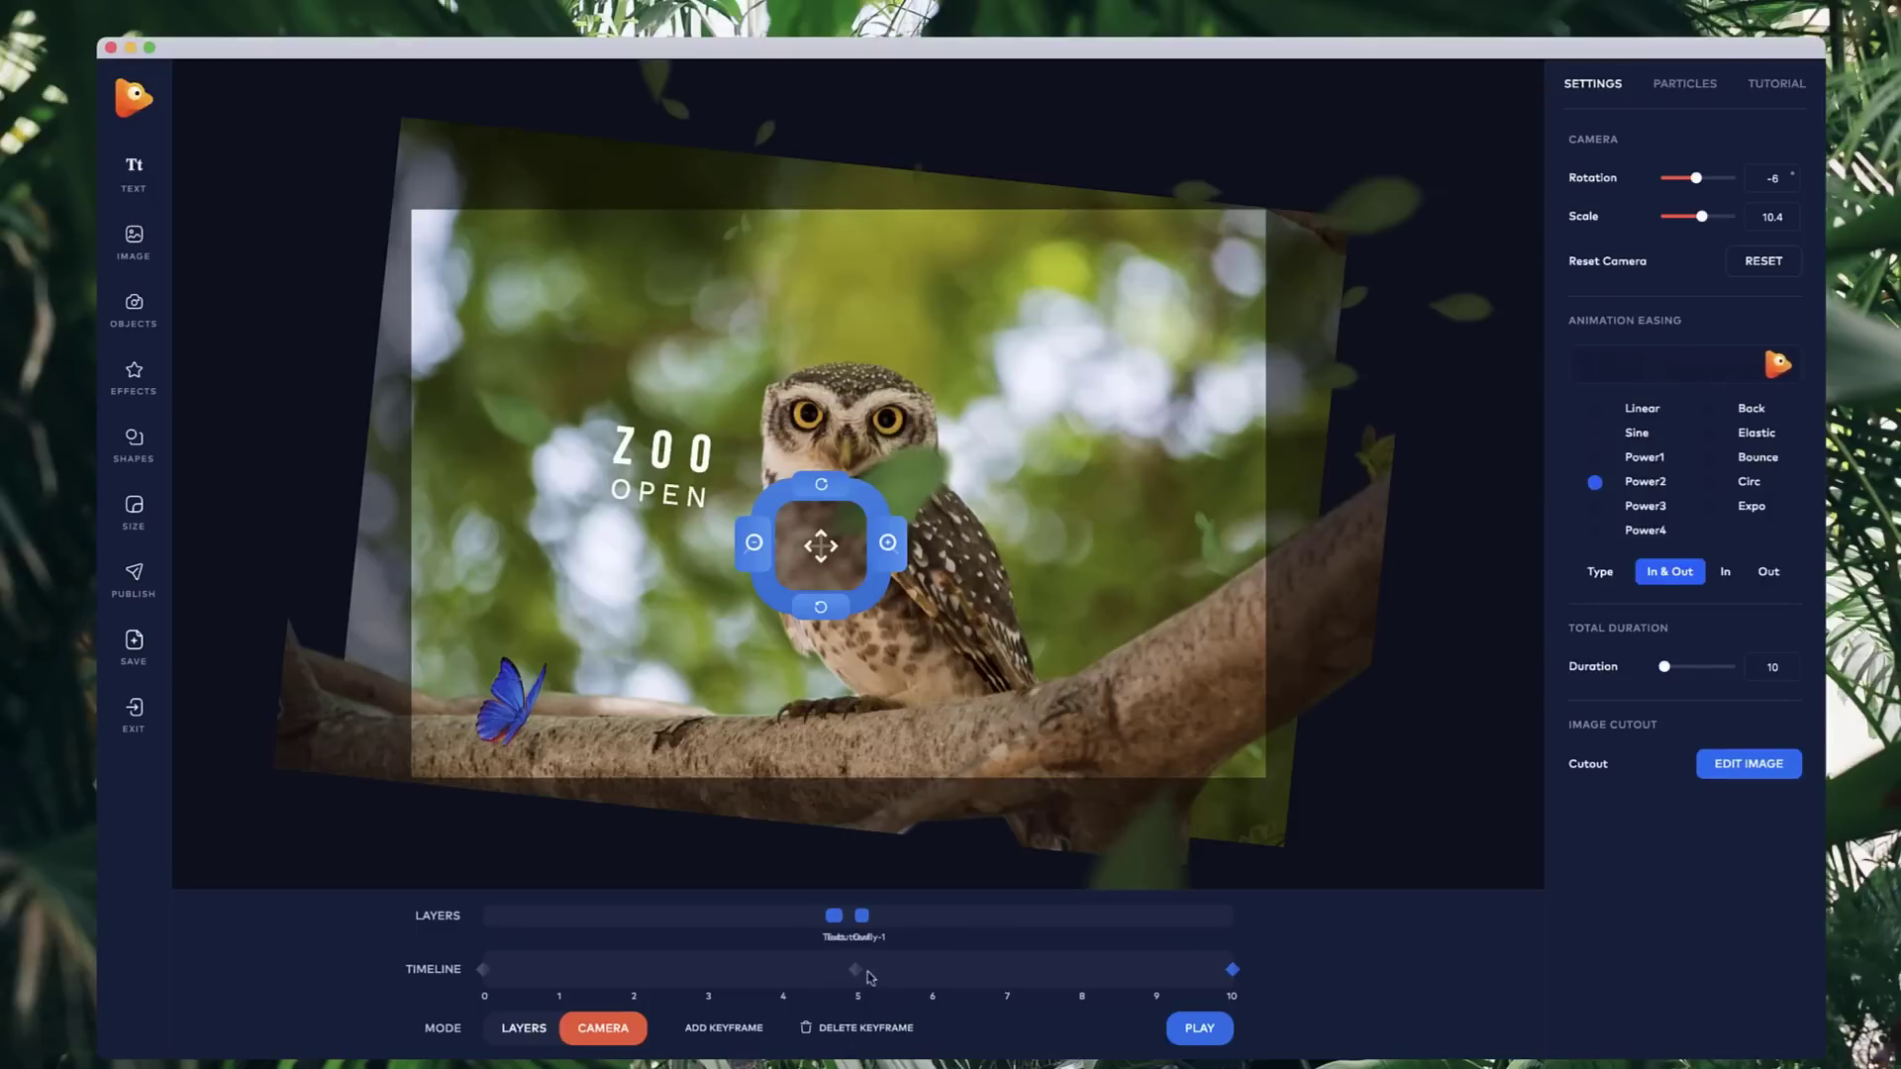
pyautogui.click(1646, 530)
pyautogui.click(1759, 462)
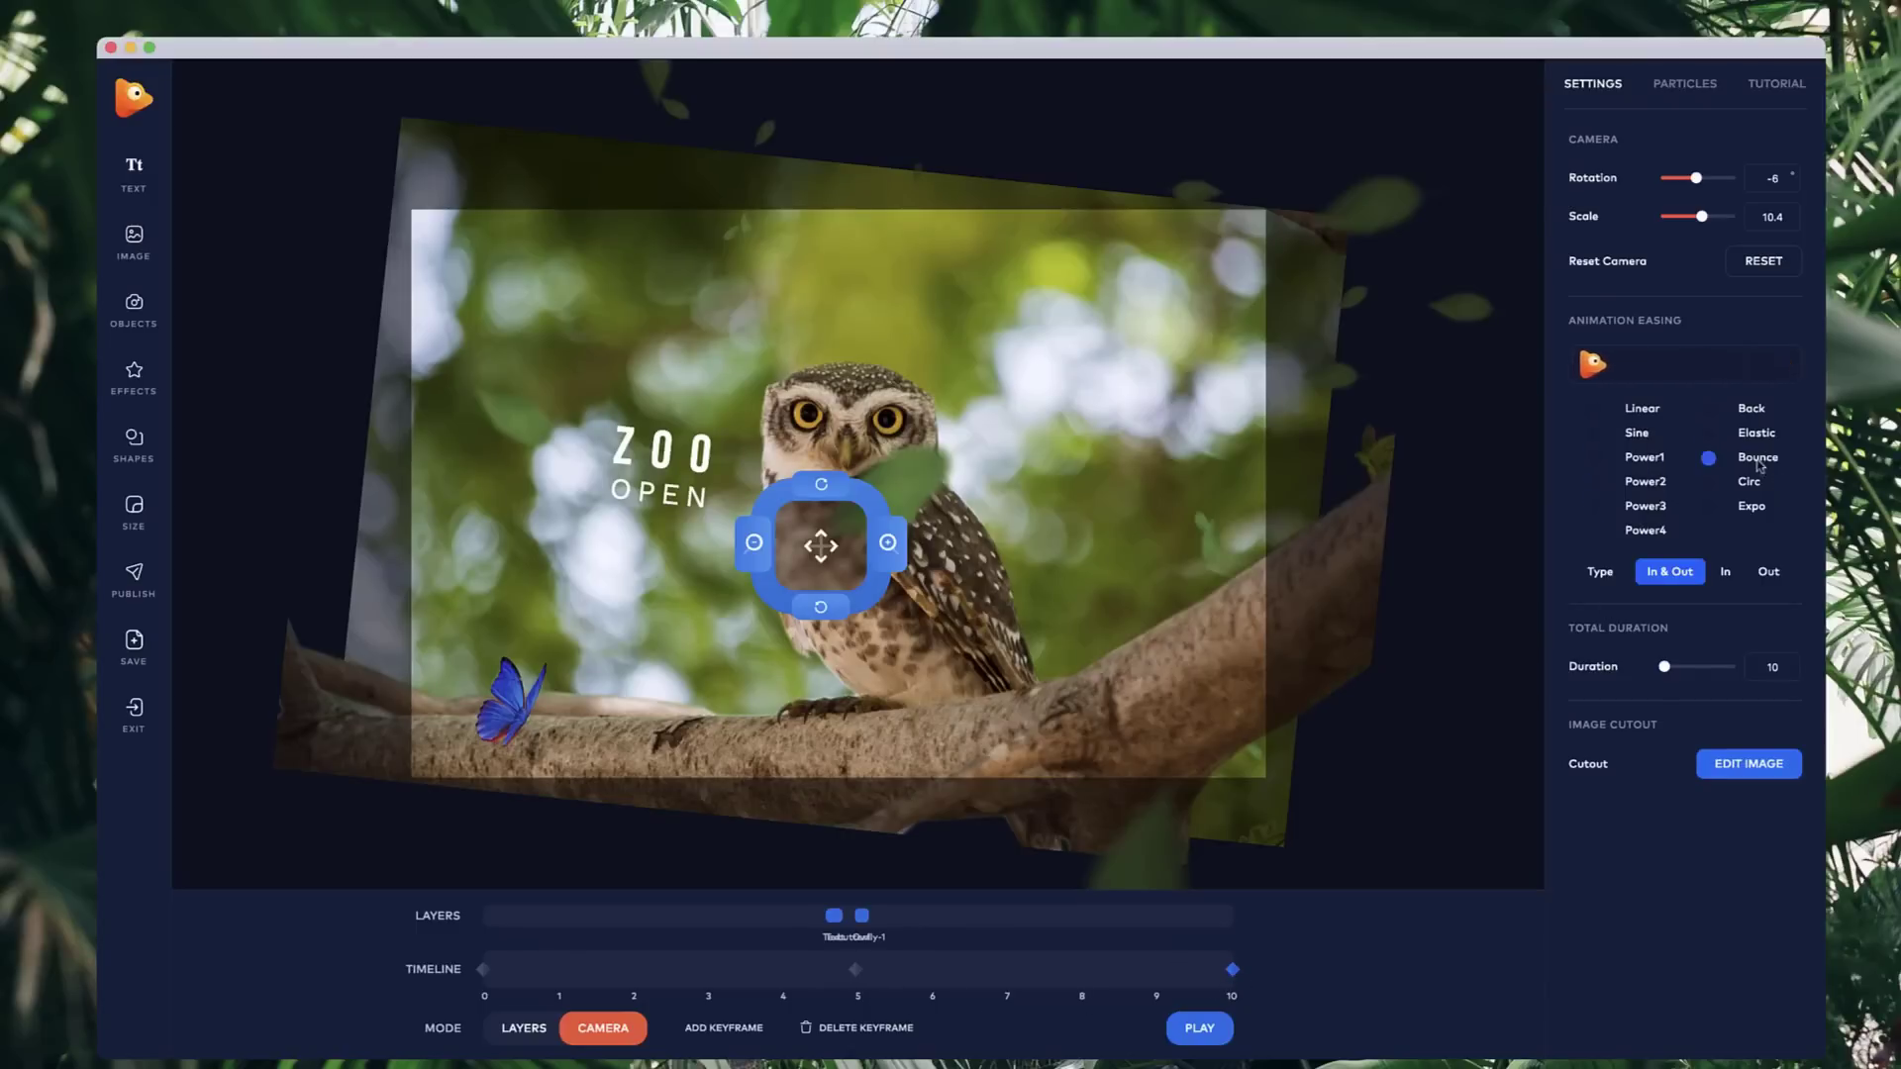
pyautogui.click(1759, 443)
pyautogui.click(1658, 507)
# - Review the easing of the 5-second camera keyframe and play the full 10-second animation
pyautogui.click(856, 969)
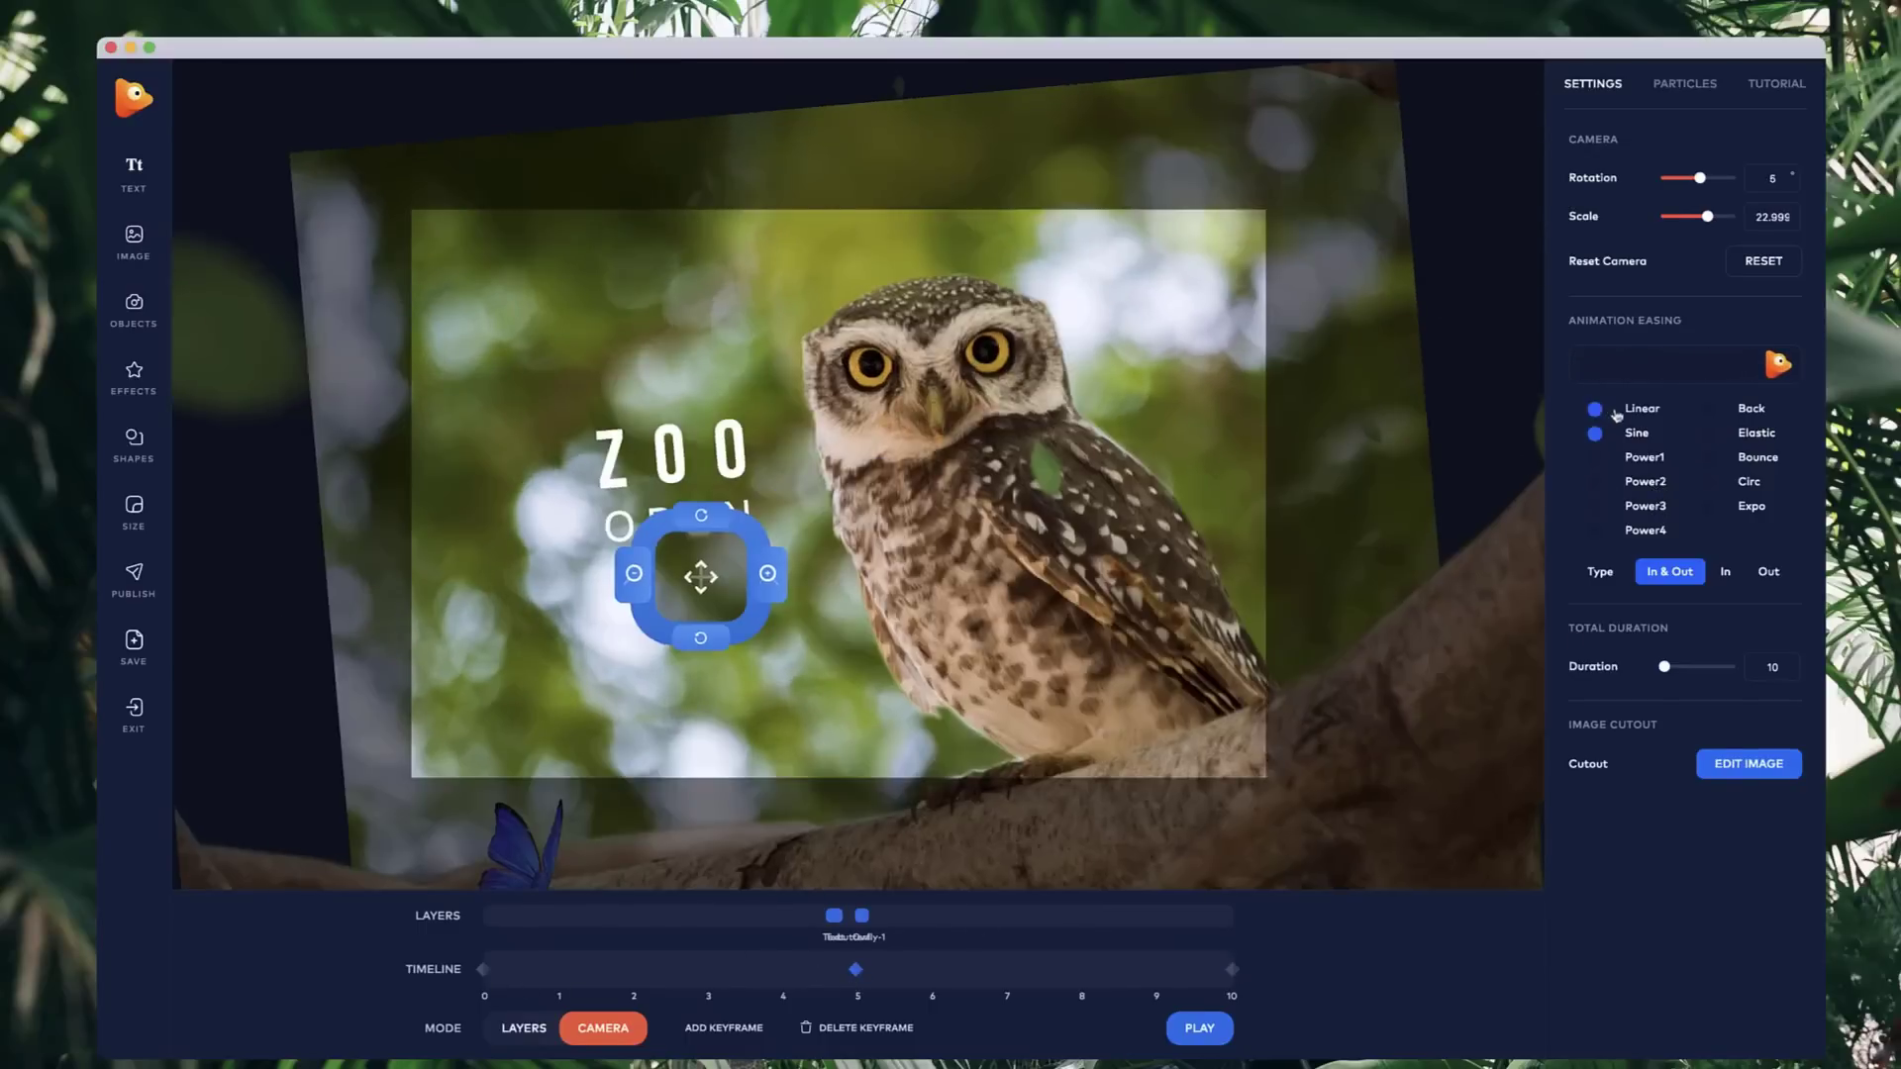
pyautogui.click(1228, 1027)
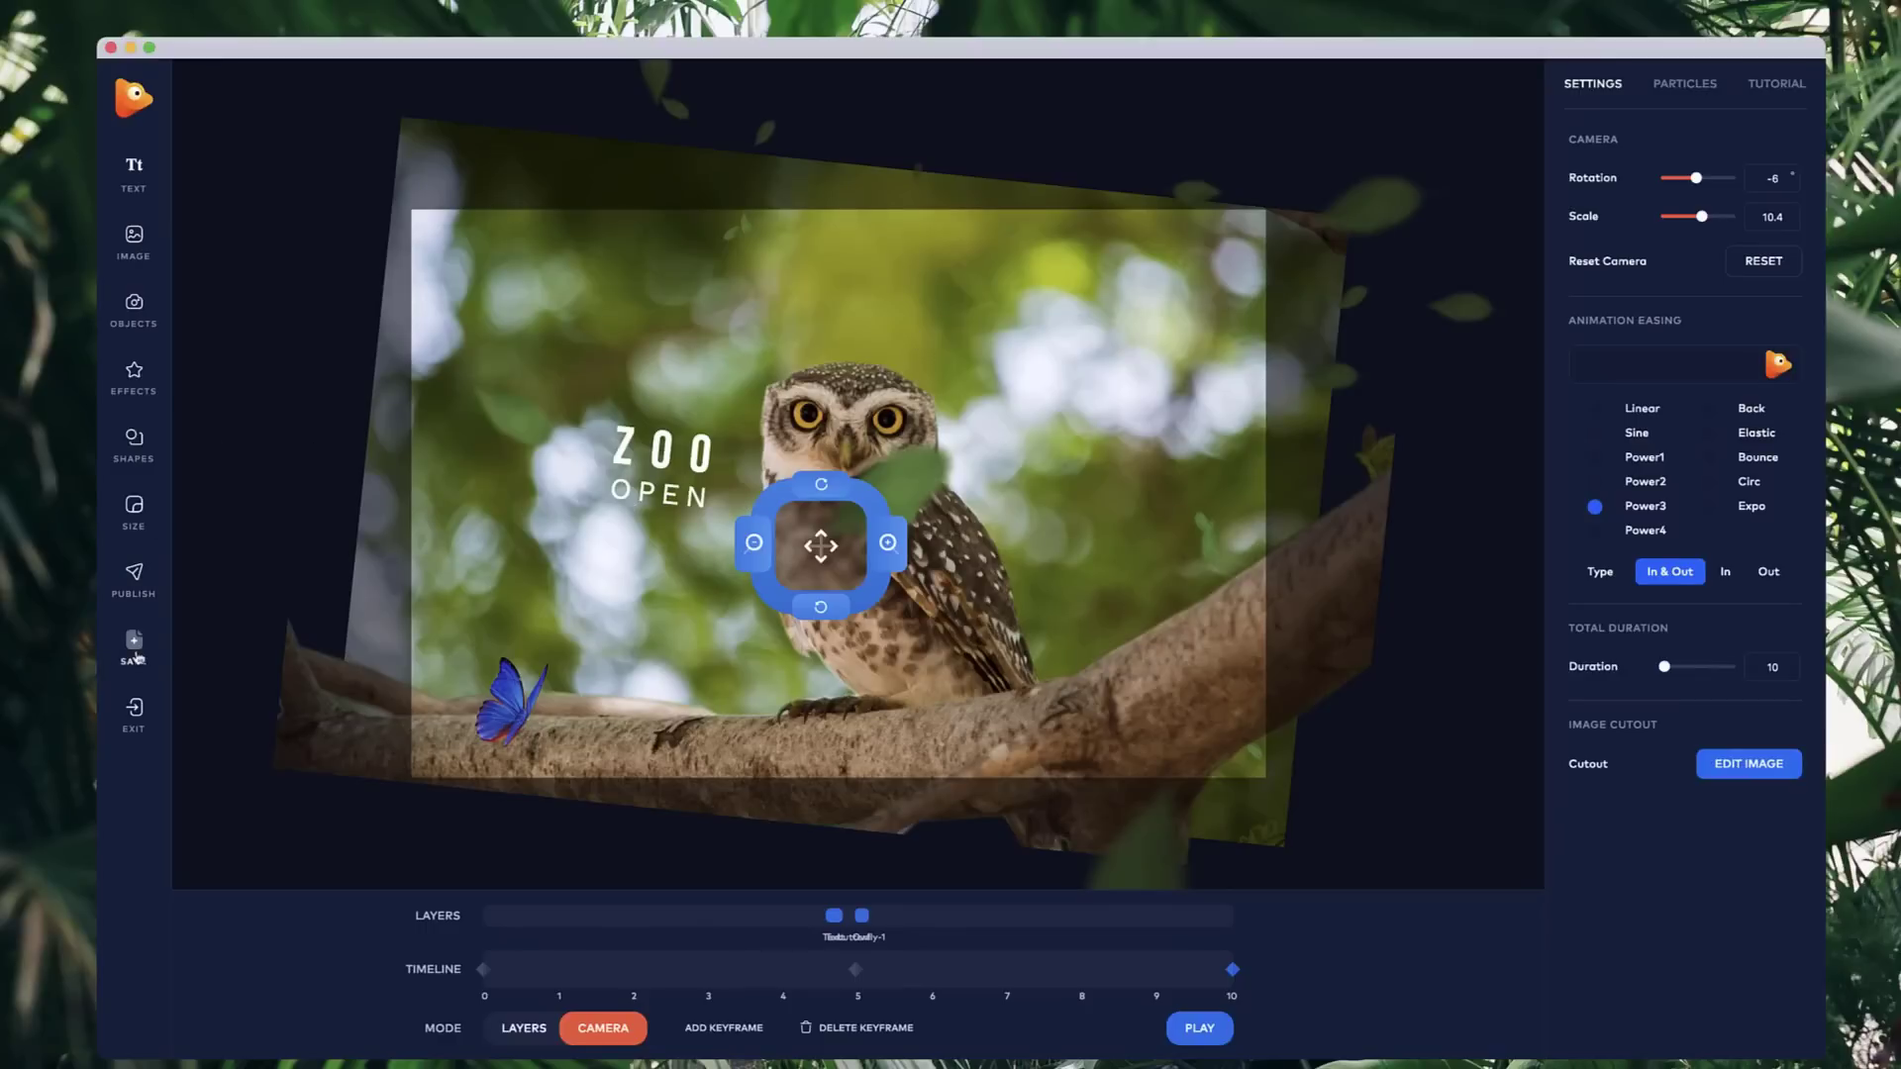
# - Open the publishing options for the finished owl project
pyautogui.click(147, 579)
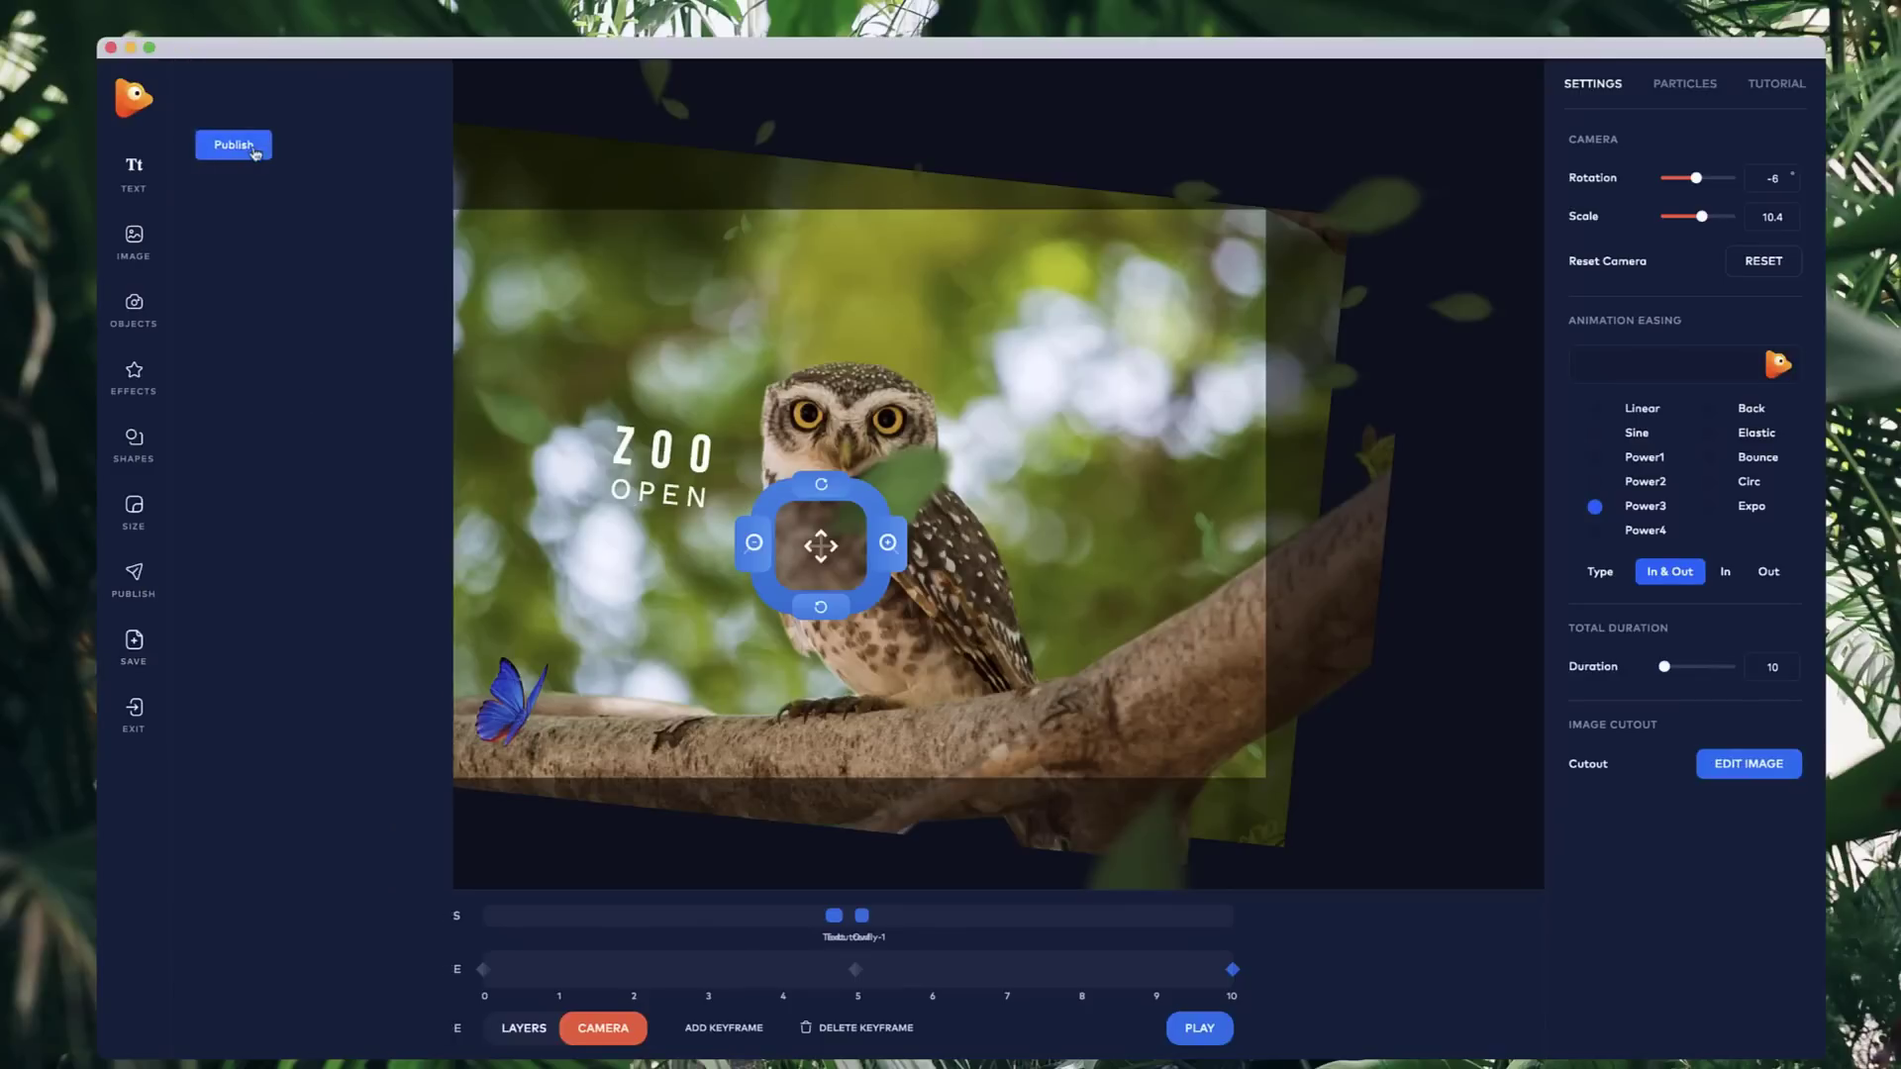